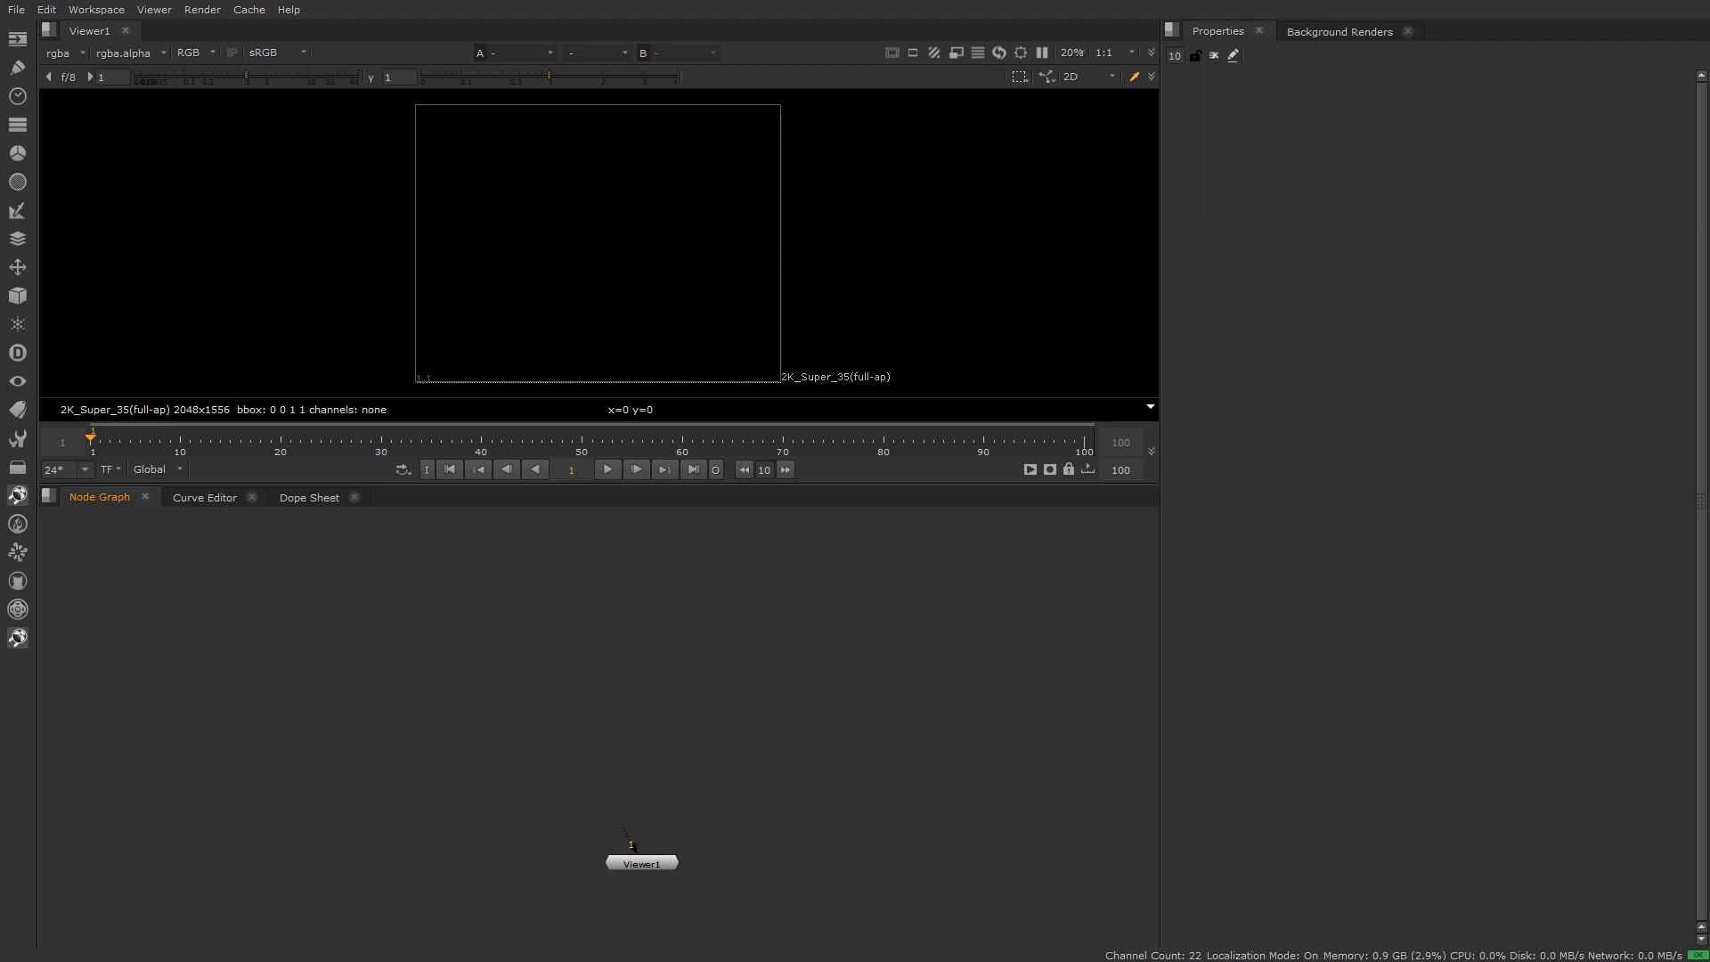
# Import the ROTO_plate.mov clip into the node graph, place it above the Viewer node and connect it to the viewer
pyautogui.moveTo(1021, 764); pyautogui.dragTo(641, 639)
pyautogui.click(752, 723)
pyautogui.click(617, 629)
pyautogui.press('1')
pyautogui.click(815, 780)
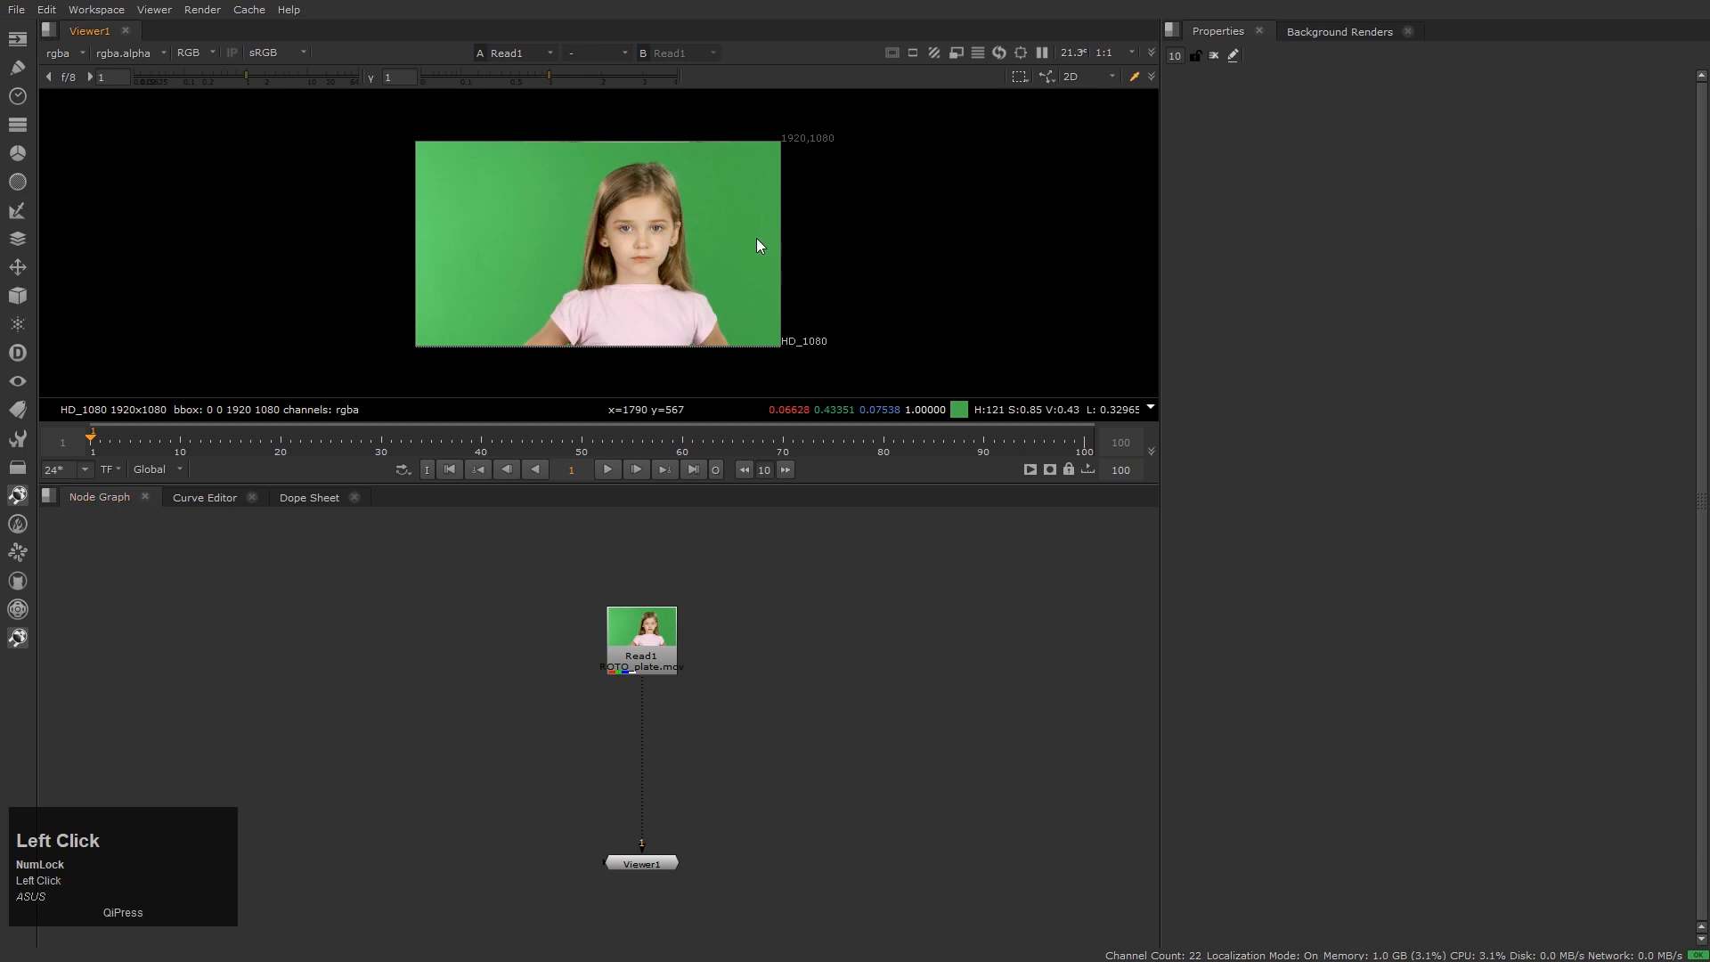
# Play the plate in the viewer and examine the girl's face up close for trackable features
pyautogui.press('h')
pyautogui.press('l')
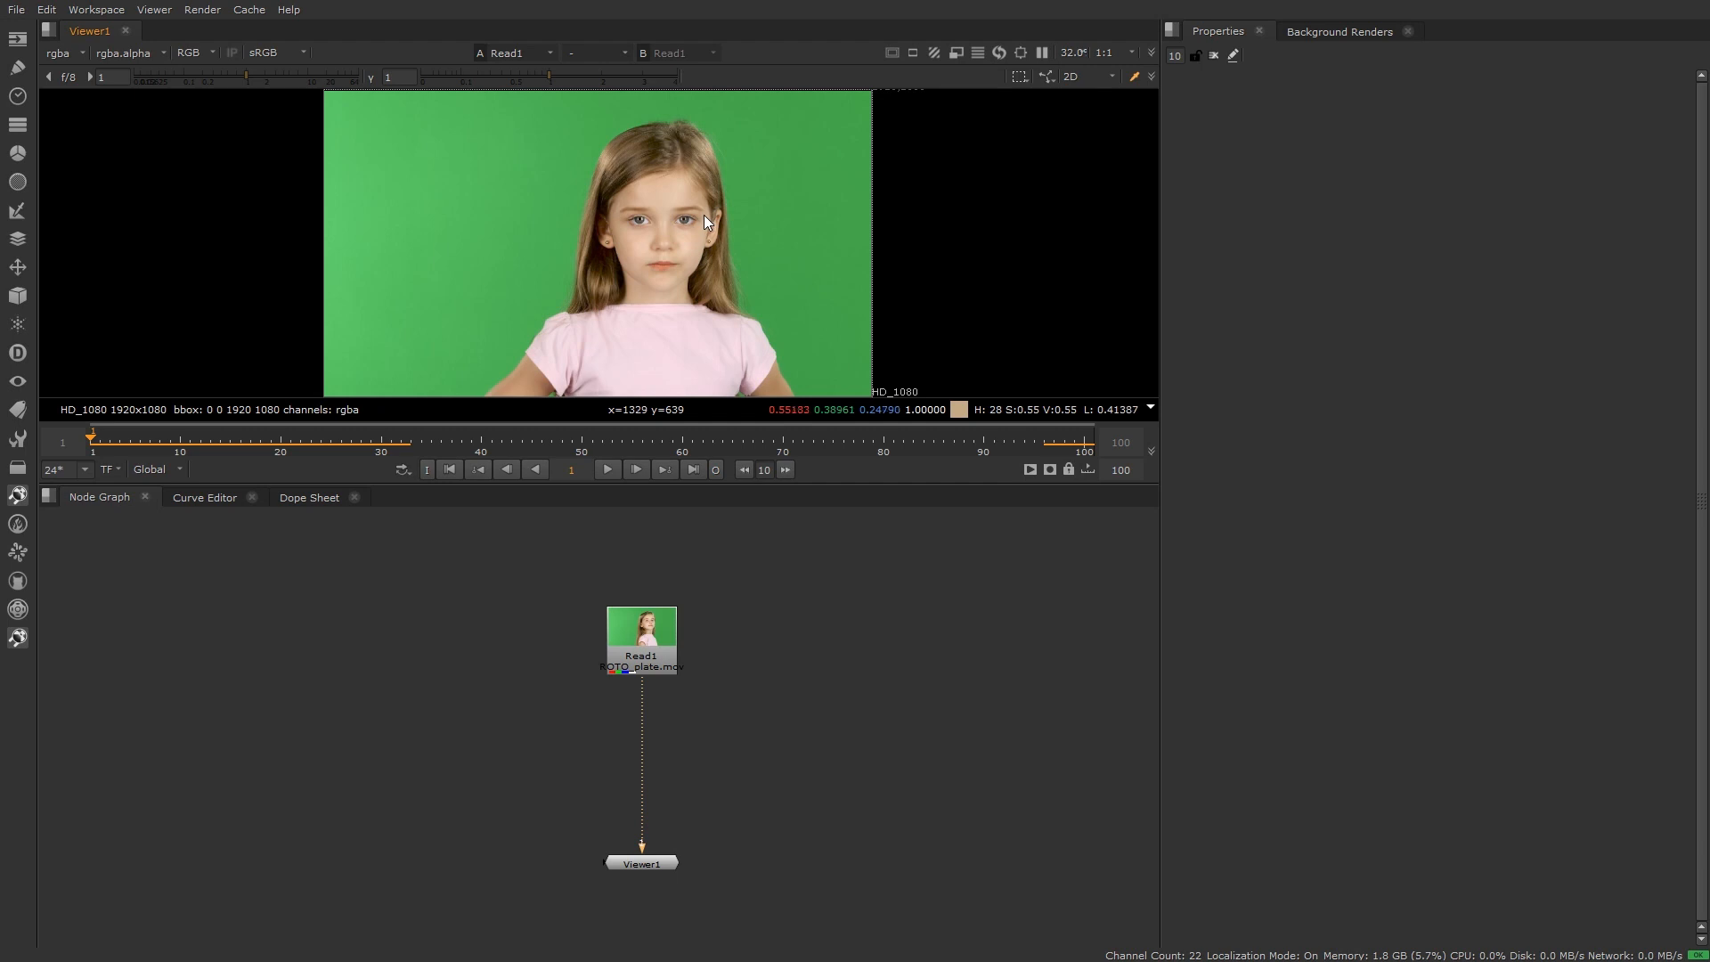
pyautogui.moveTo(704, 216); pyautogui.dragTo(713, 252, button='middle')
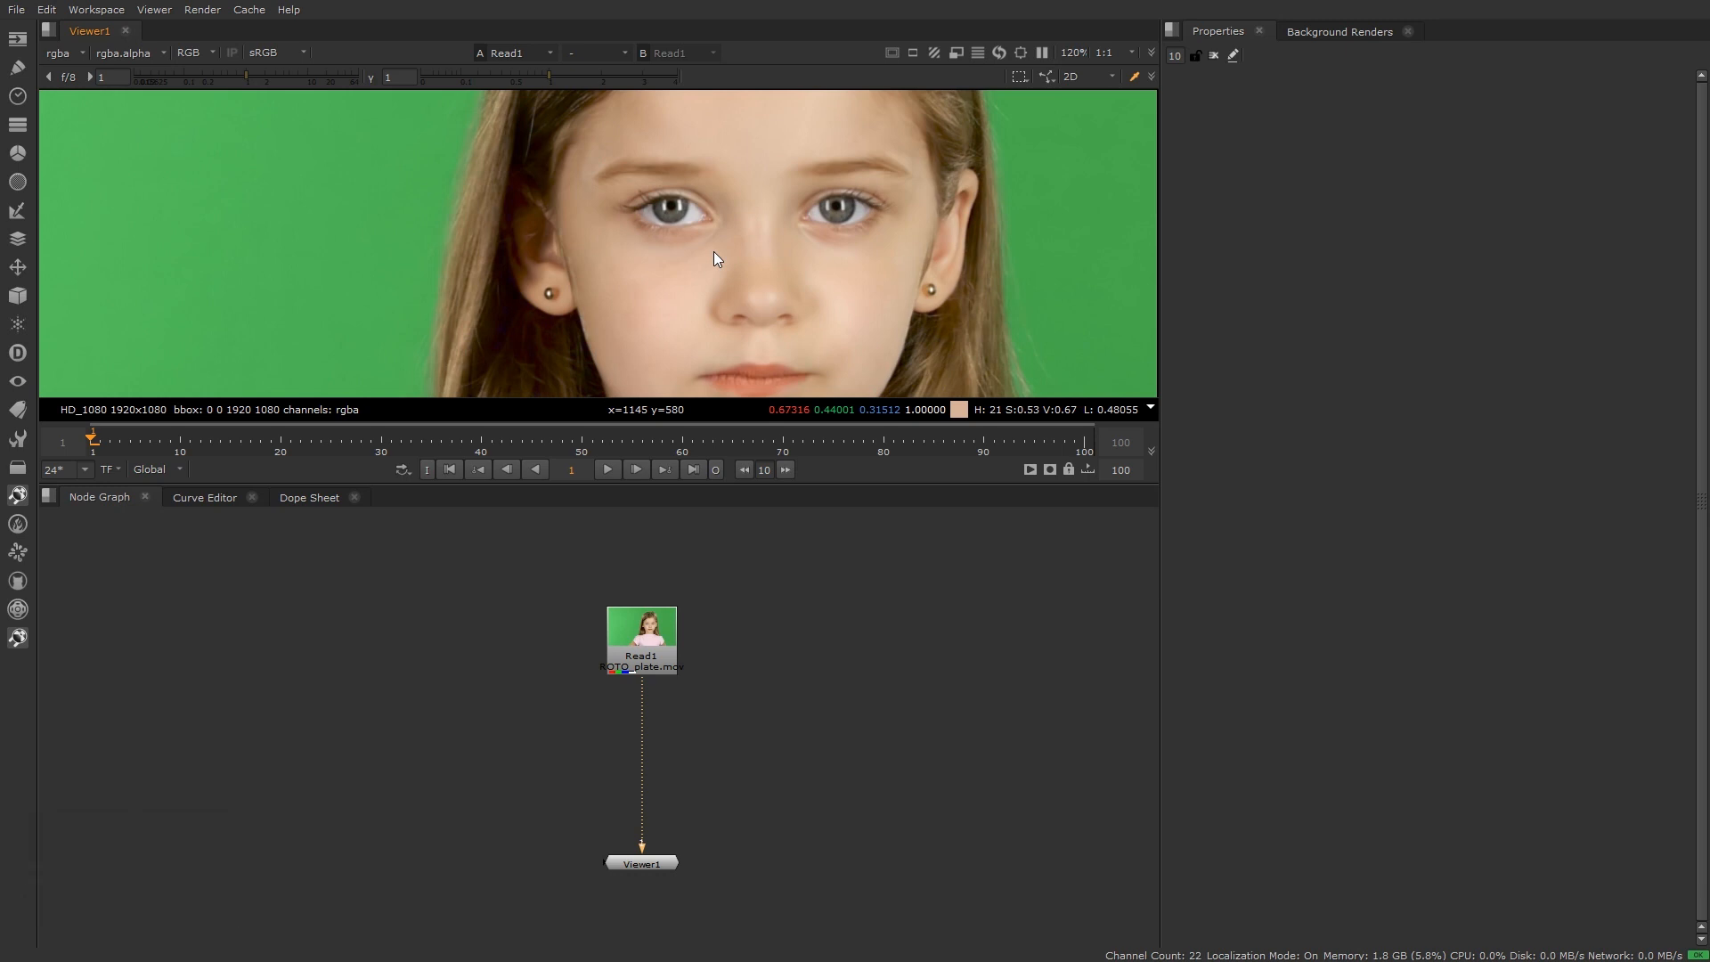
# Add a Tracker node below the ROTO_plate.mov Read node and move the Viewer node closer to it
pyautogui.click(679, 663)
pyautogui.press('Tab')
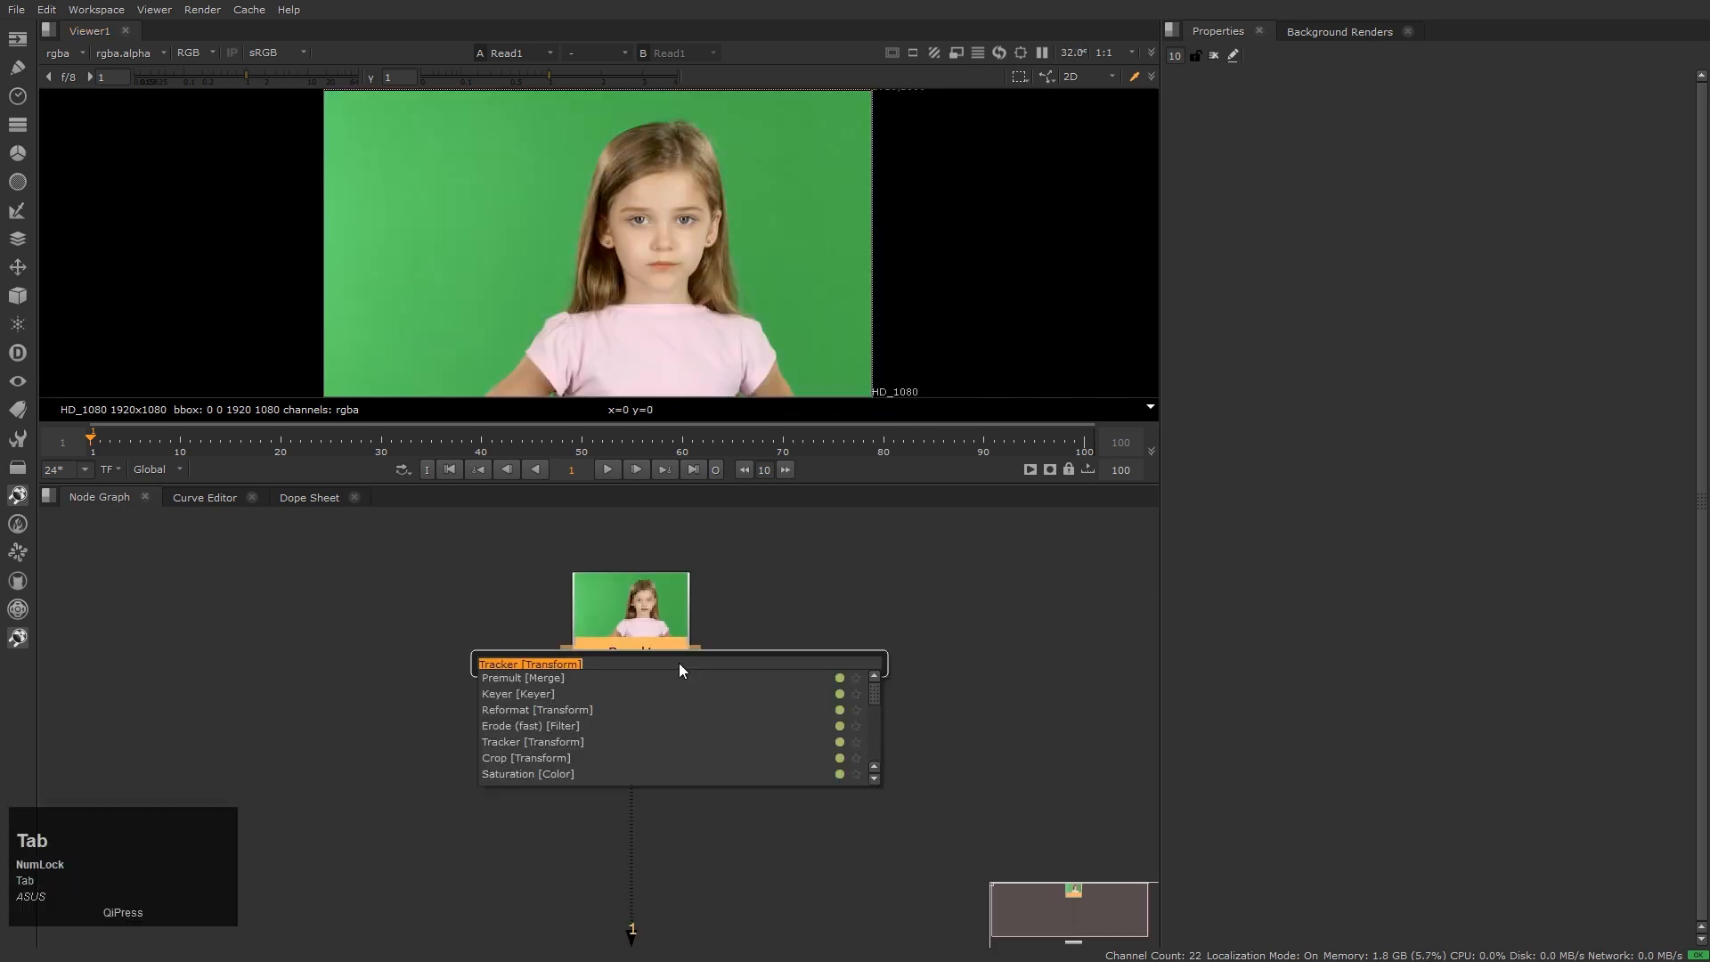
pyautogui.write('trac k')
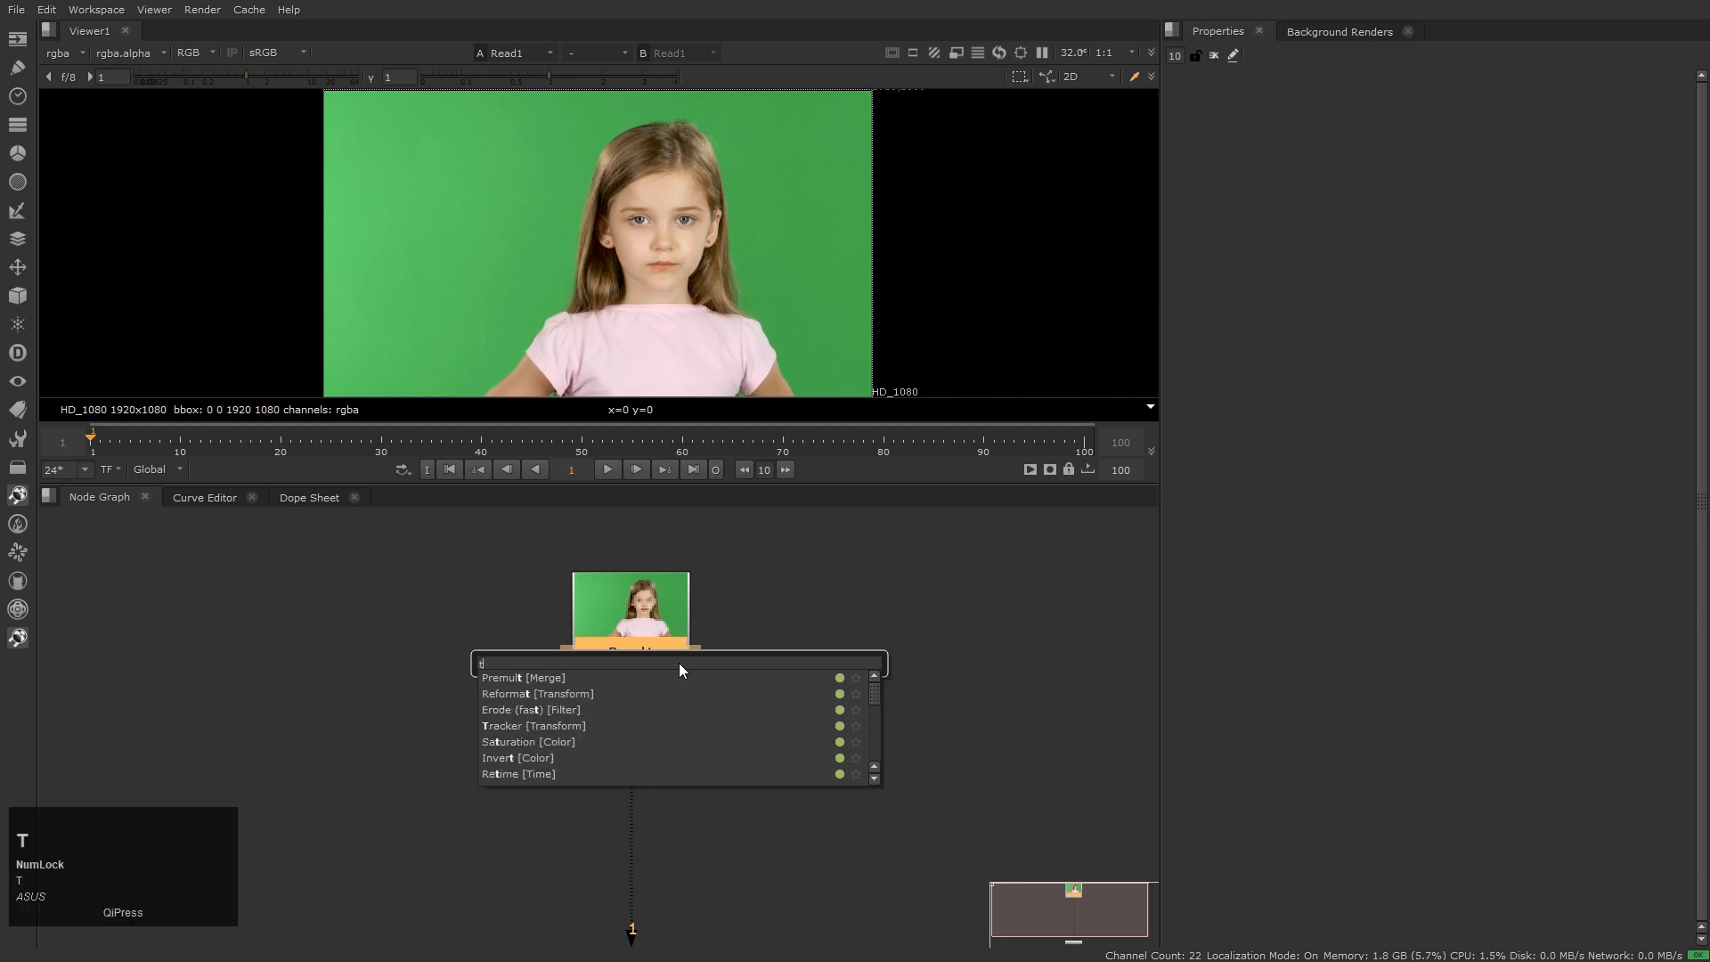
pyautogui.press('BackSpace')
pyautogui.press('BackSpace')
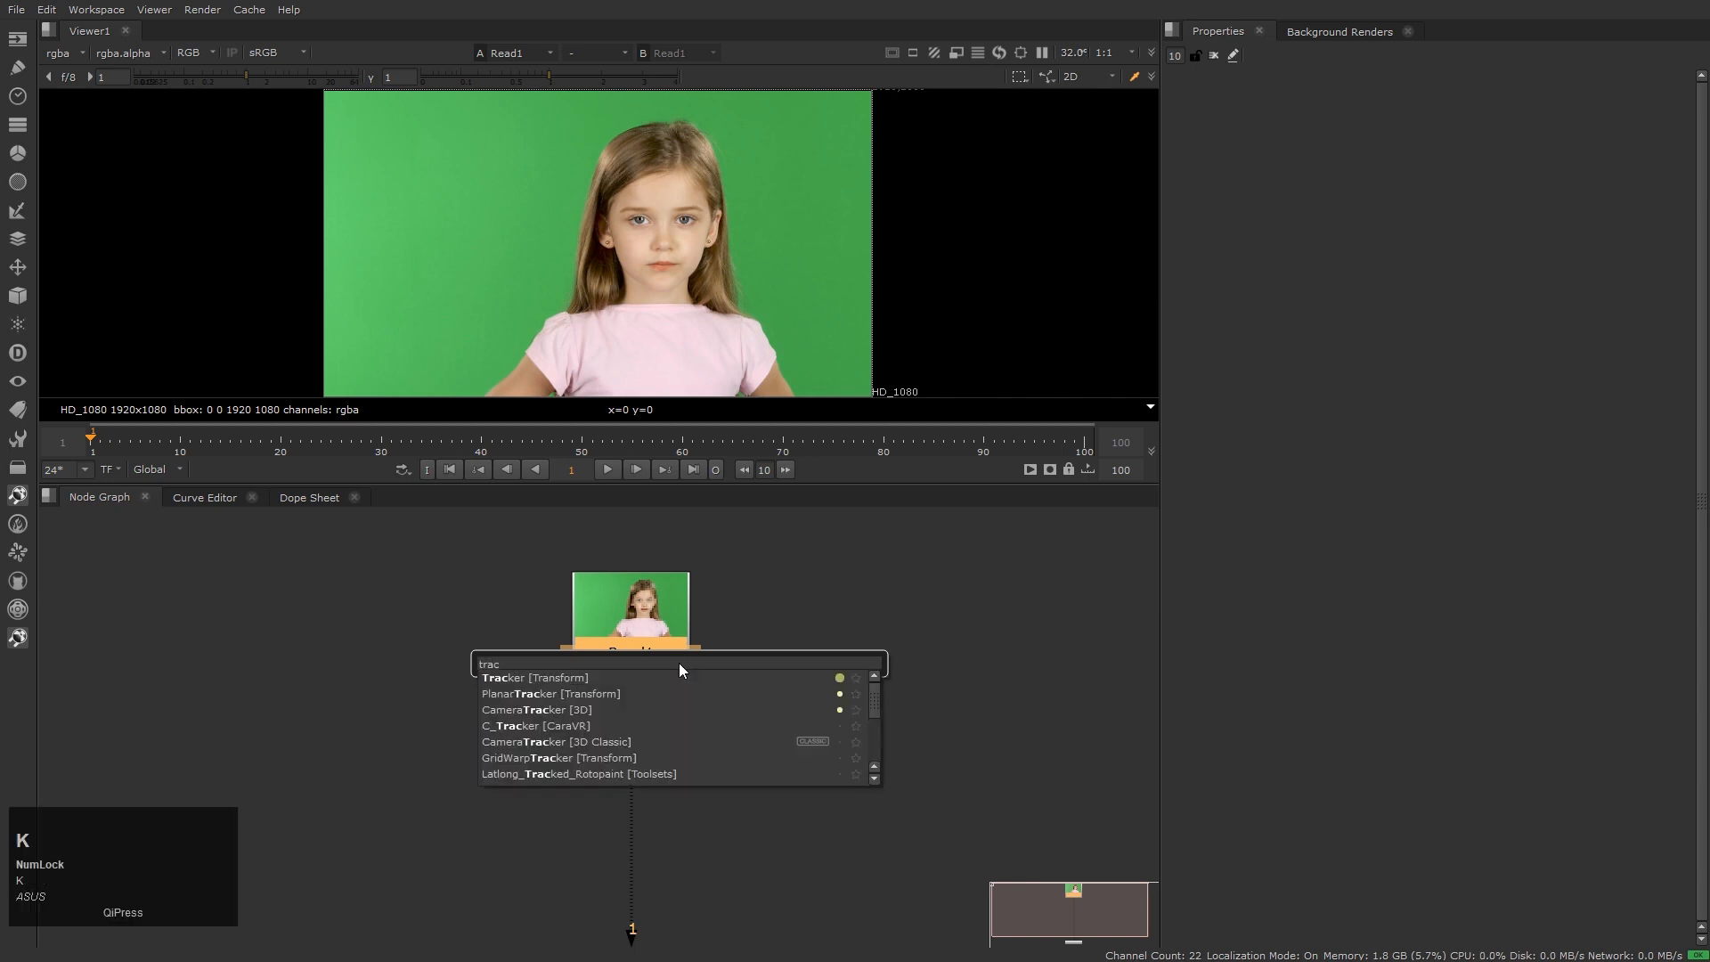
pyautogui.press('Down')
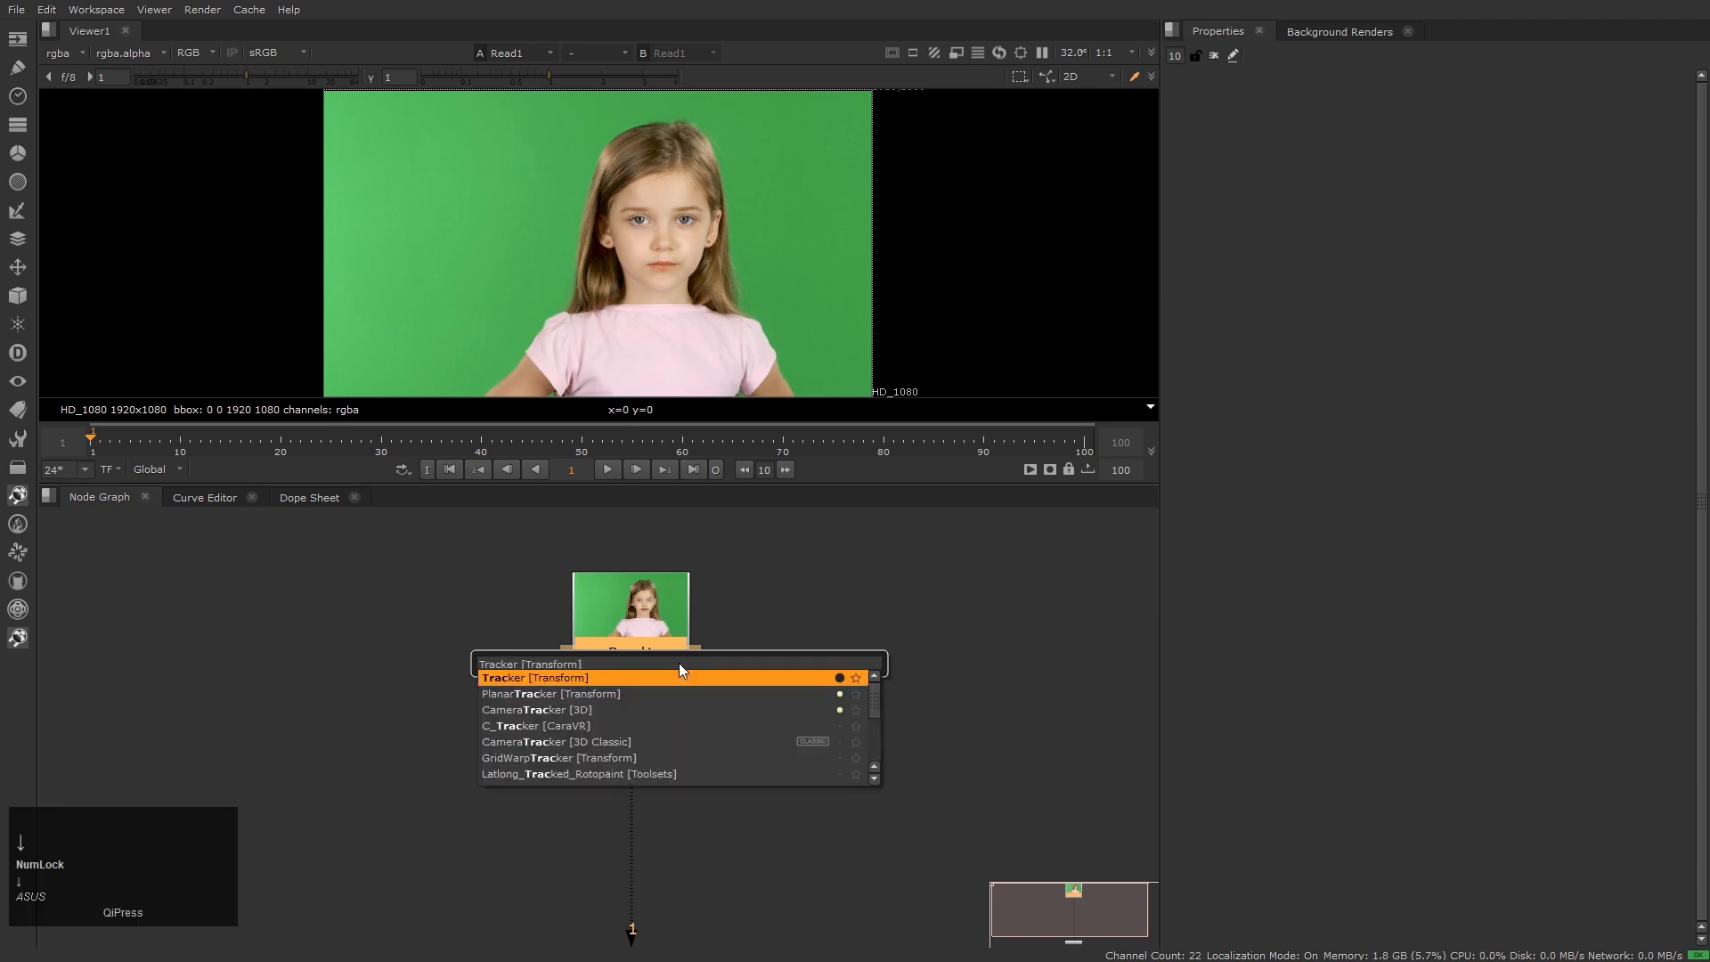
pyautogui.press('Return')
pyautogui.click(692, 773)
pyautogui.moveTo(691, 773); pyautogui.dragTo(685, 760)
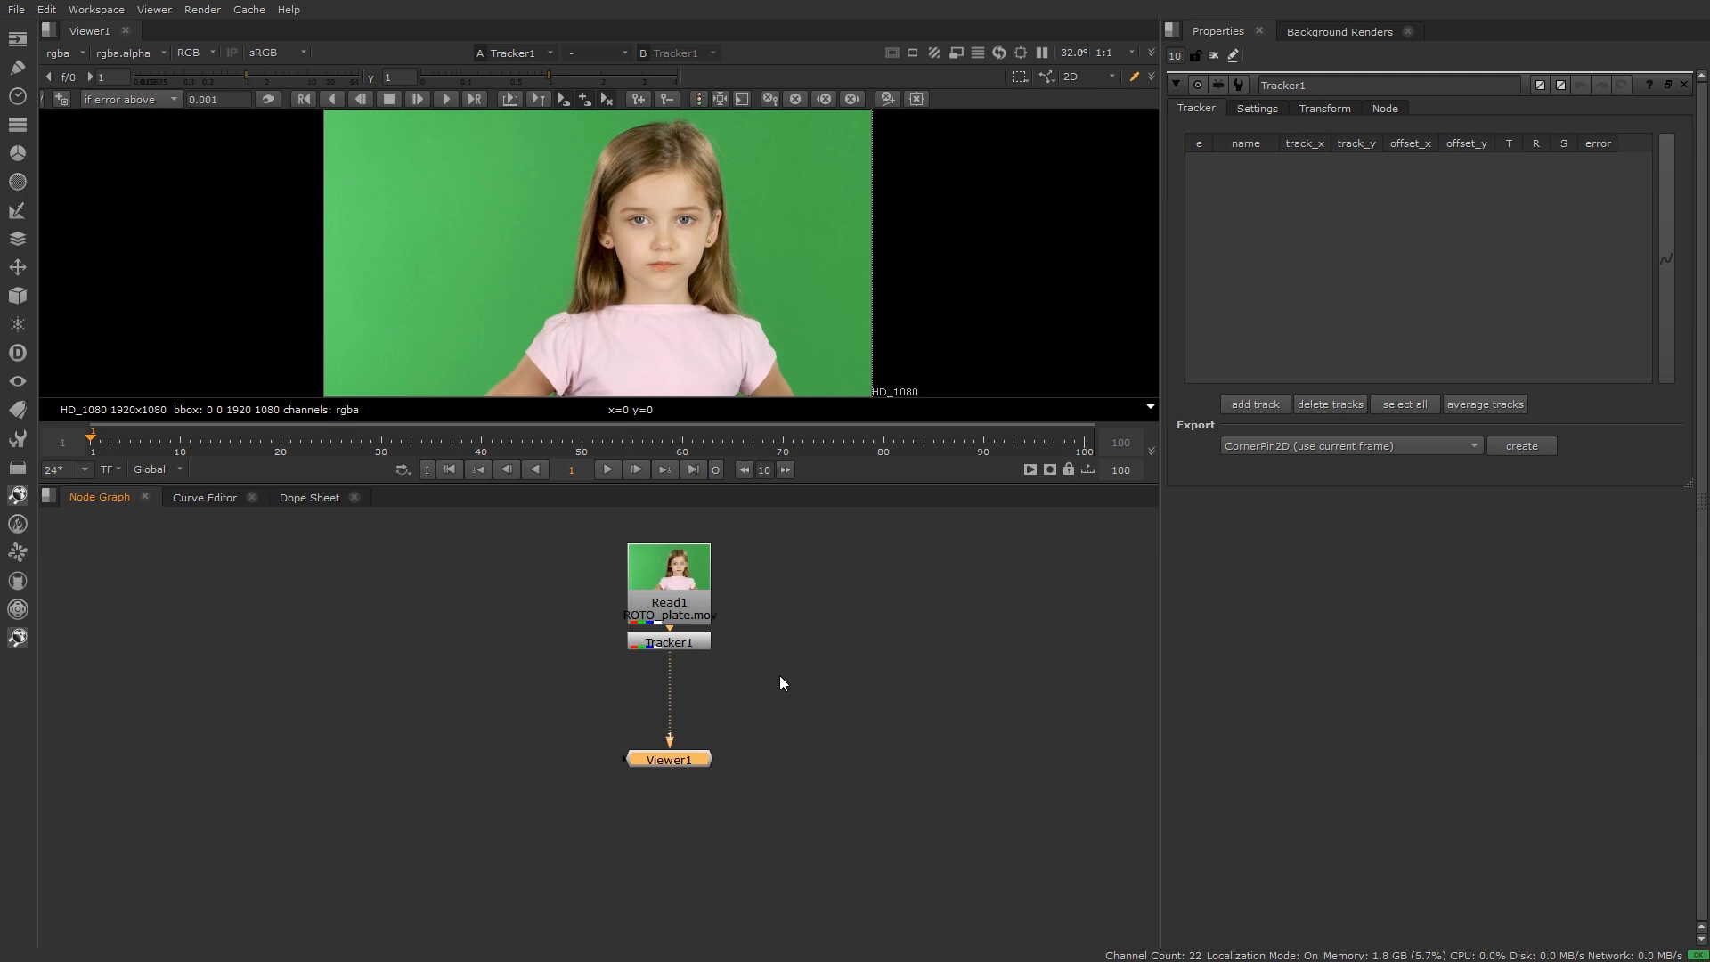
# Add a track to the Tracker node and centre it on the girl's right pupil, at about x 1105, y 624
pyautogui.scroll(4, 691, 682)
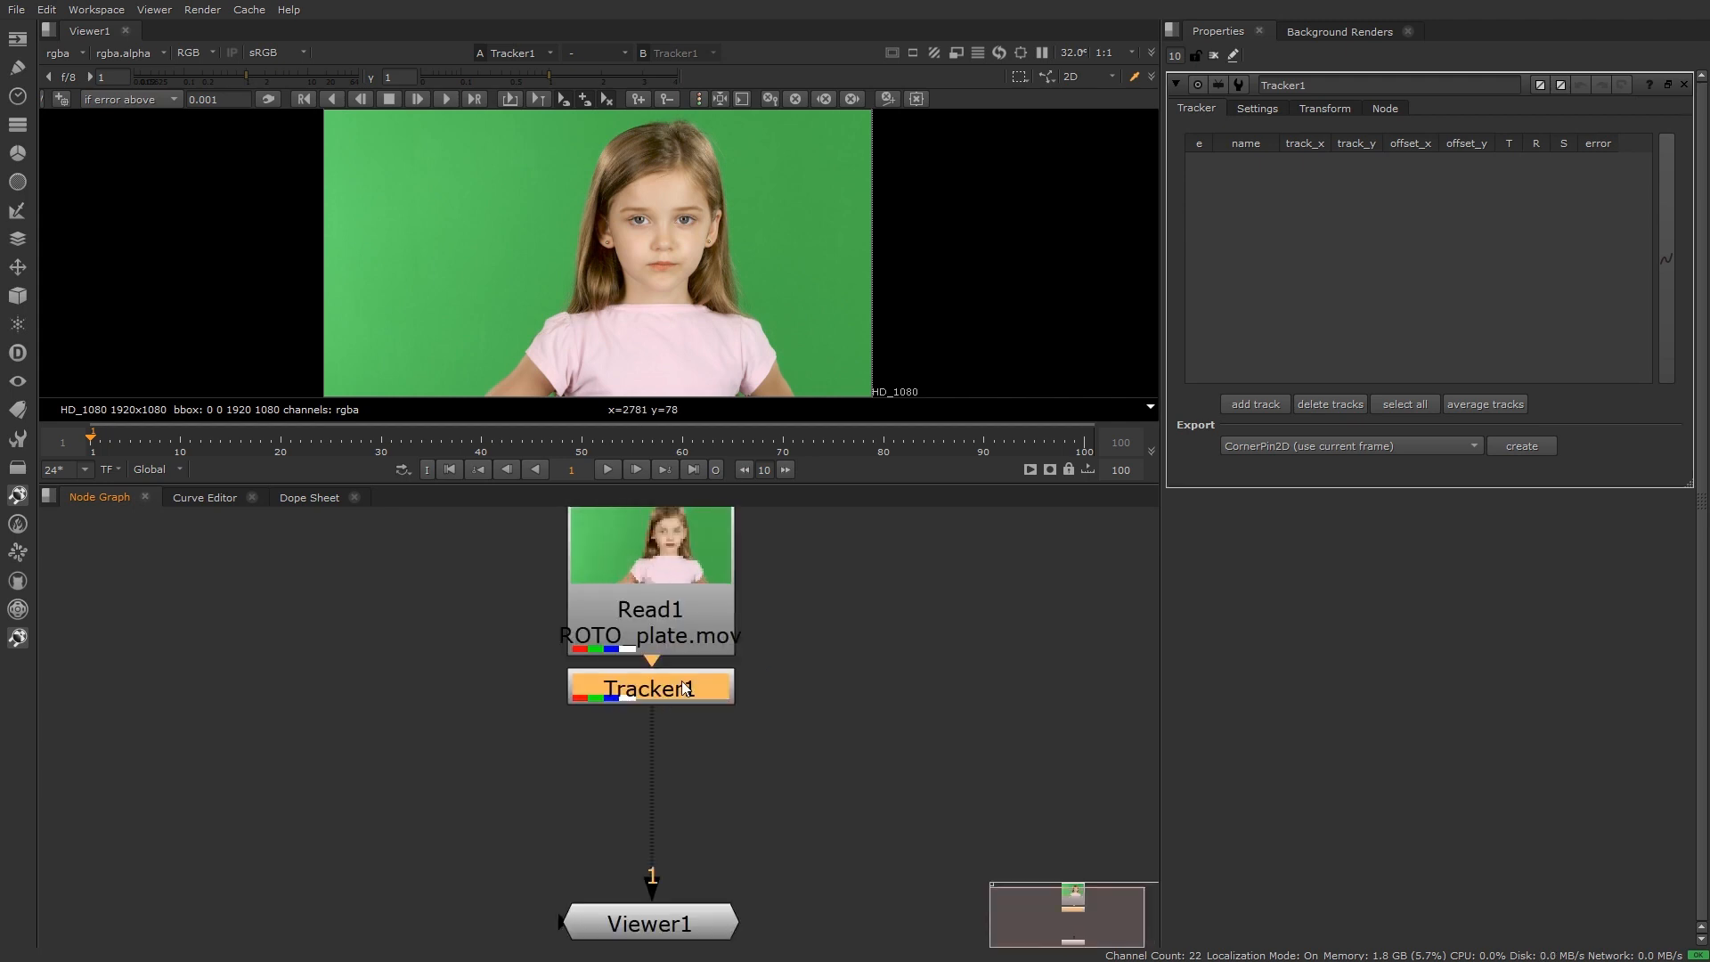
pyautogui.click(1242, 408)
pyautogui.scroll(5, 605, 208)
pyautogui.click(577, 246)
pyautogui.moveTo(577, 250); pyautogui.dragTo(733, 249)
pyautogui.scroll(4, 750, 211)
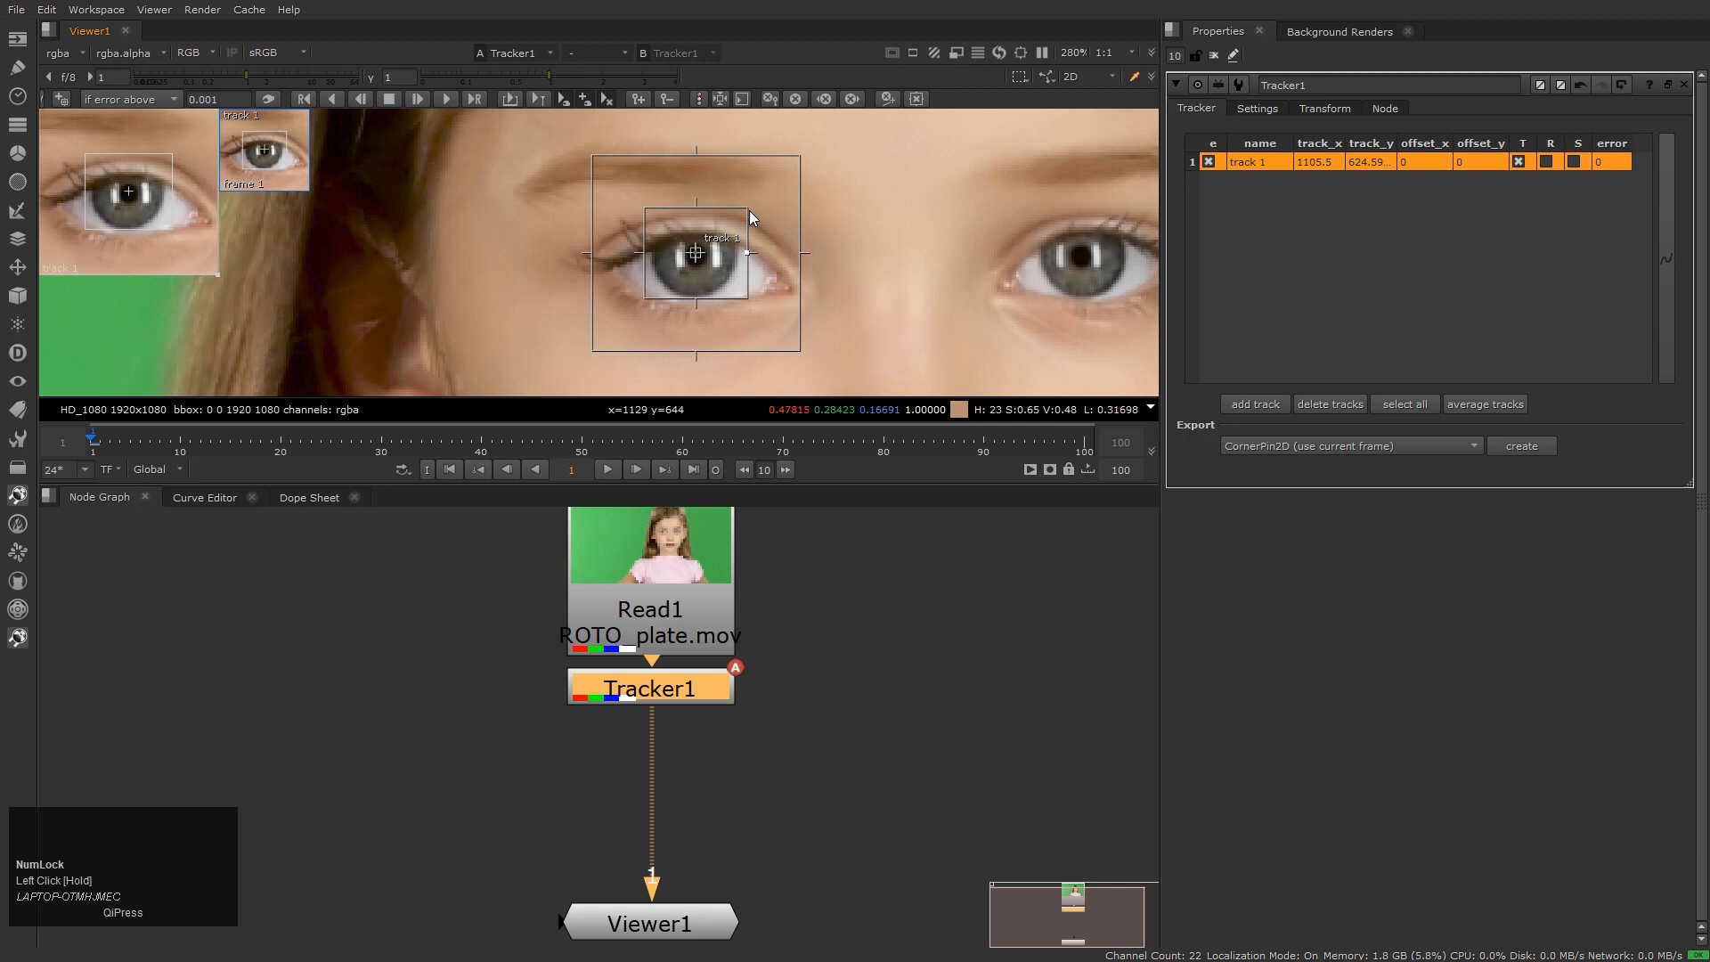
# Enlarge the track's outer search area so it surrounds the whole eye up to the eyebrow
pyautogui.moveTo(697, 256); pyautogui.dragTo(817, 241)
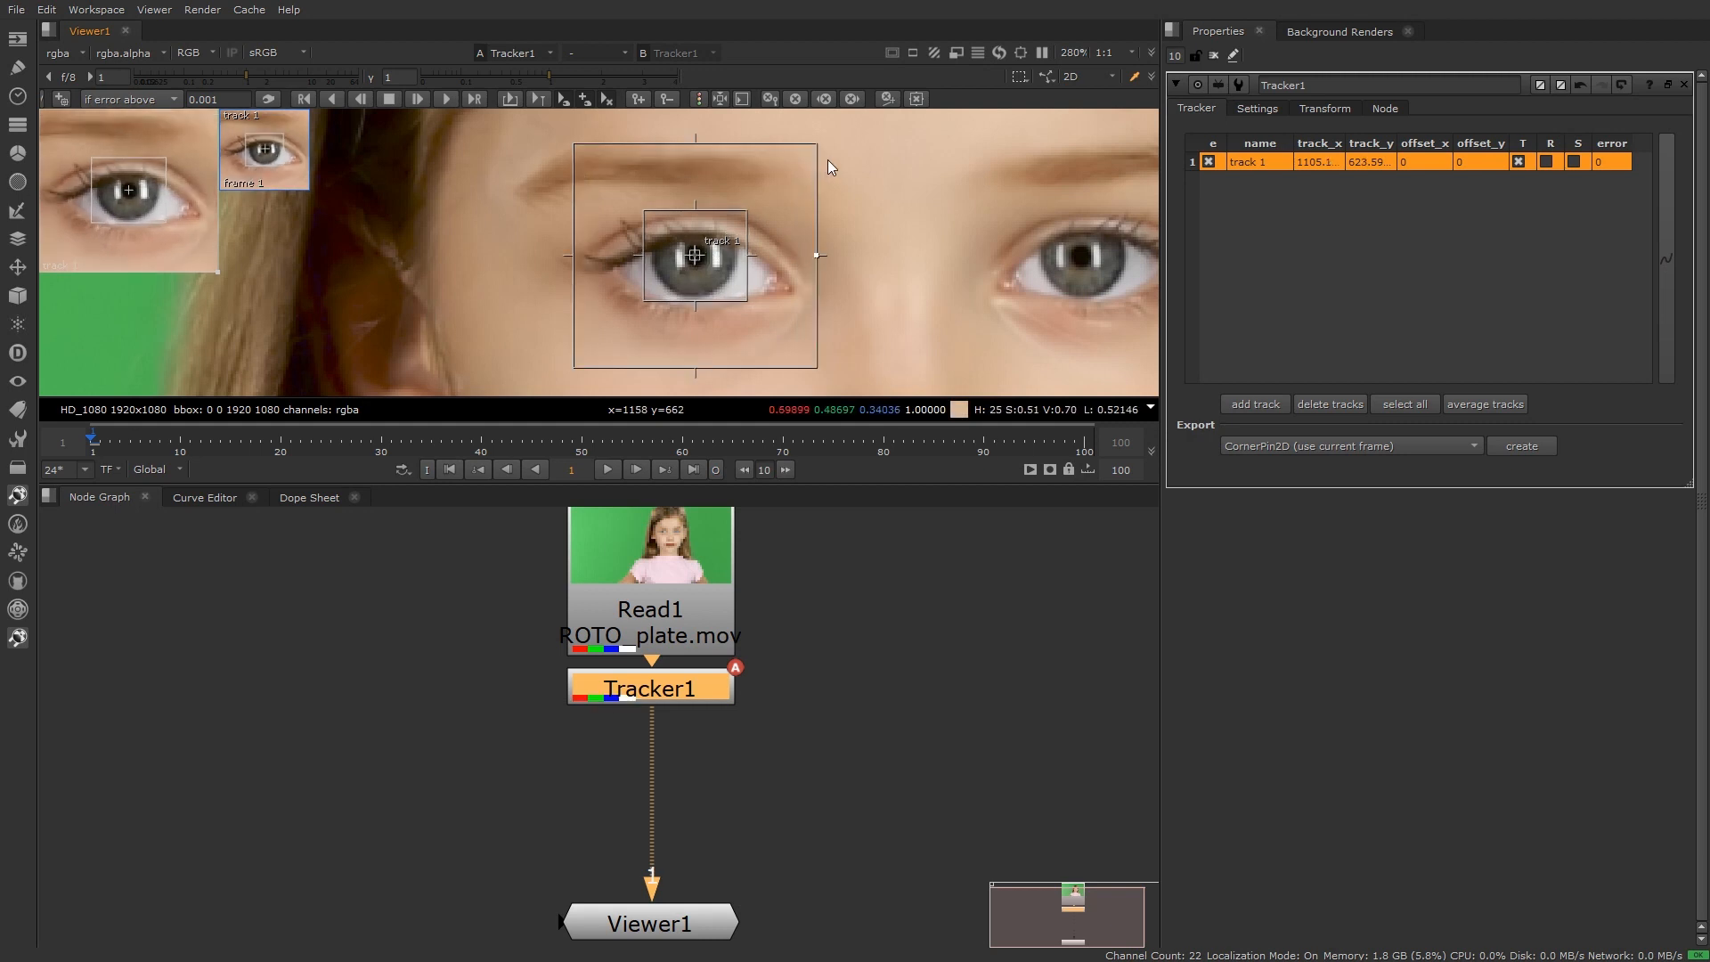
pyautogui.click(755, 251)
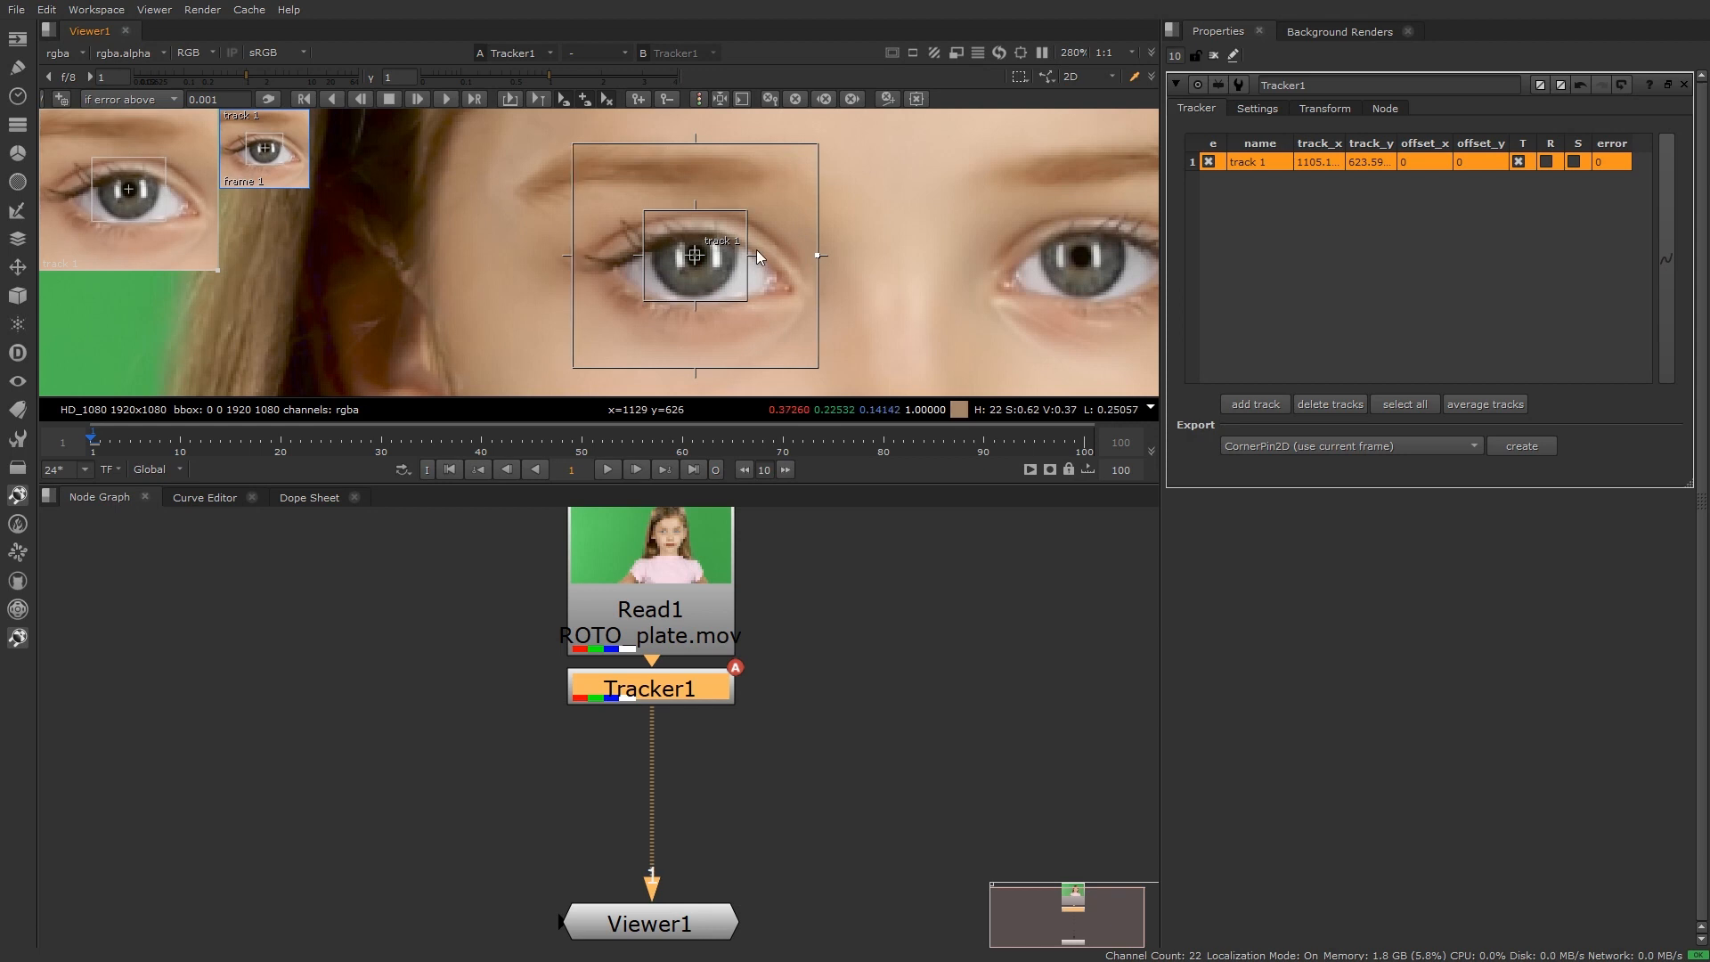
pyautogui.scroll(-1, 756, 249)
pyautogui.scroll(1, 756, 249)
pyautogui.moveTo(814, 147); pyautogui.dragTo(904, 95)
pyautogui.scroll(-2, 881, 241)
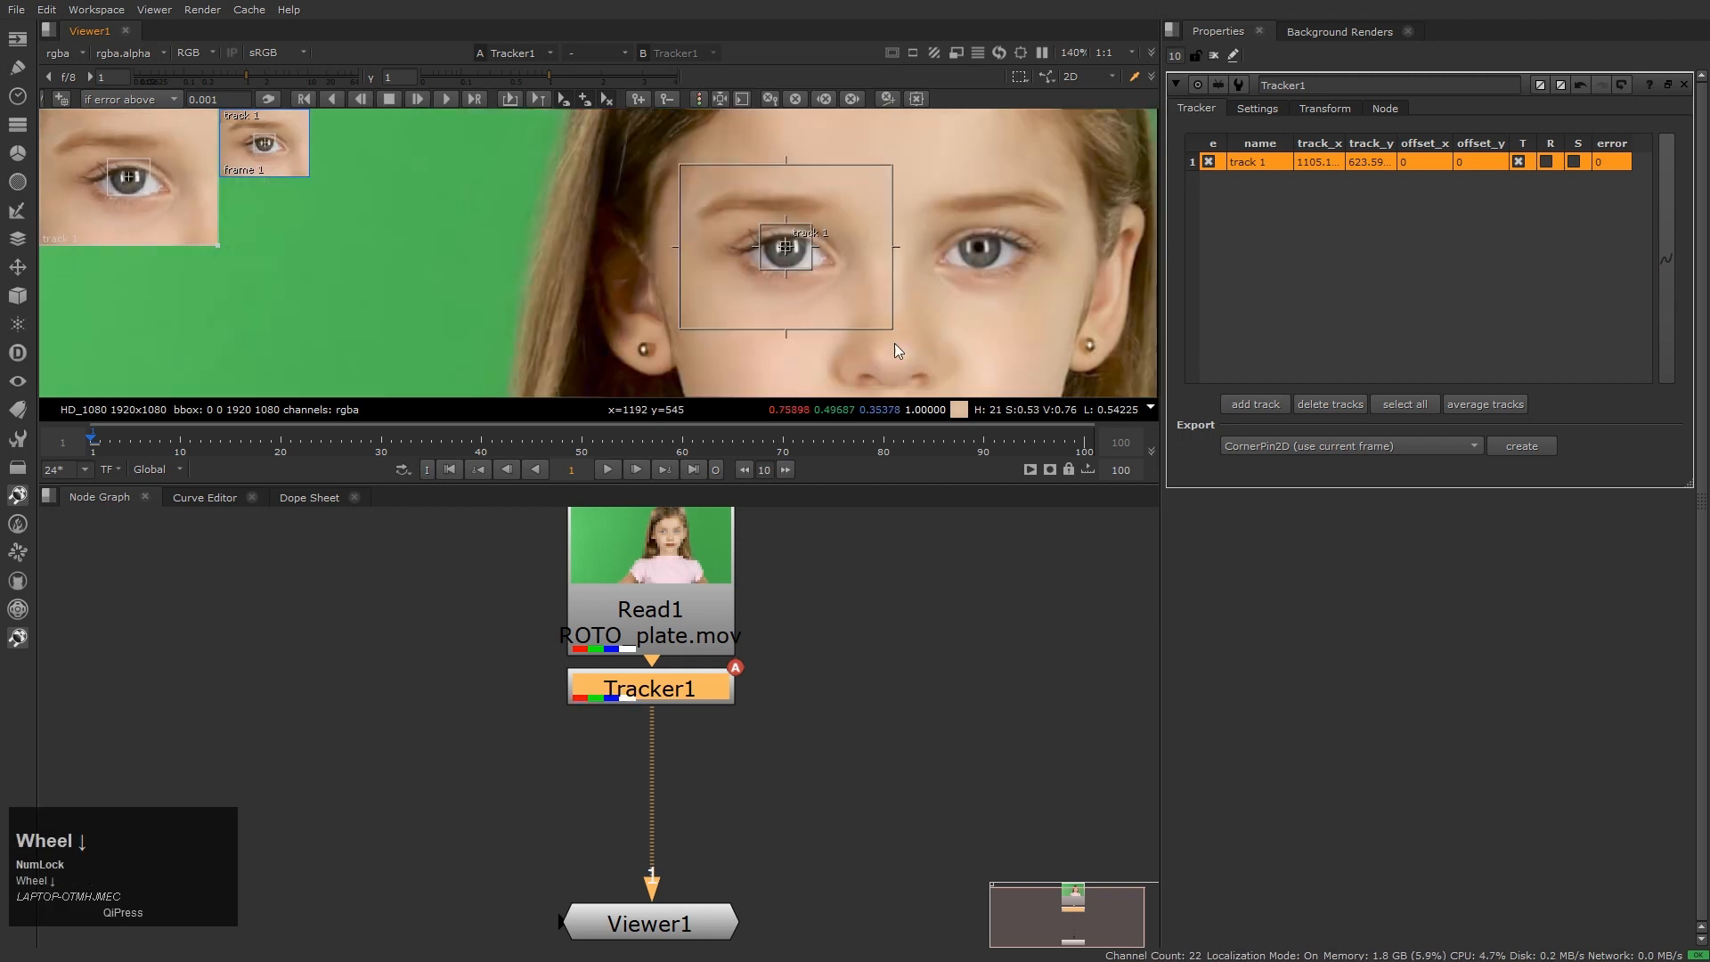
pyautogui.moveTo(896, 333); pyautogui.dragTo(940, 367)
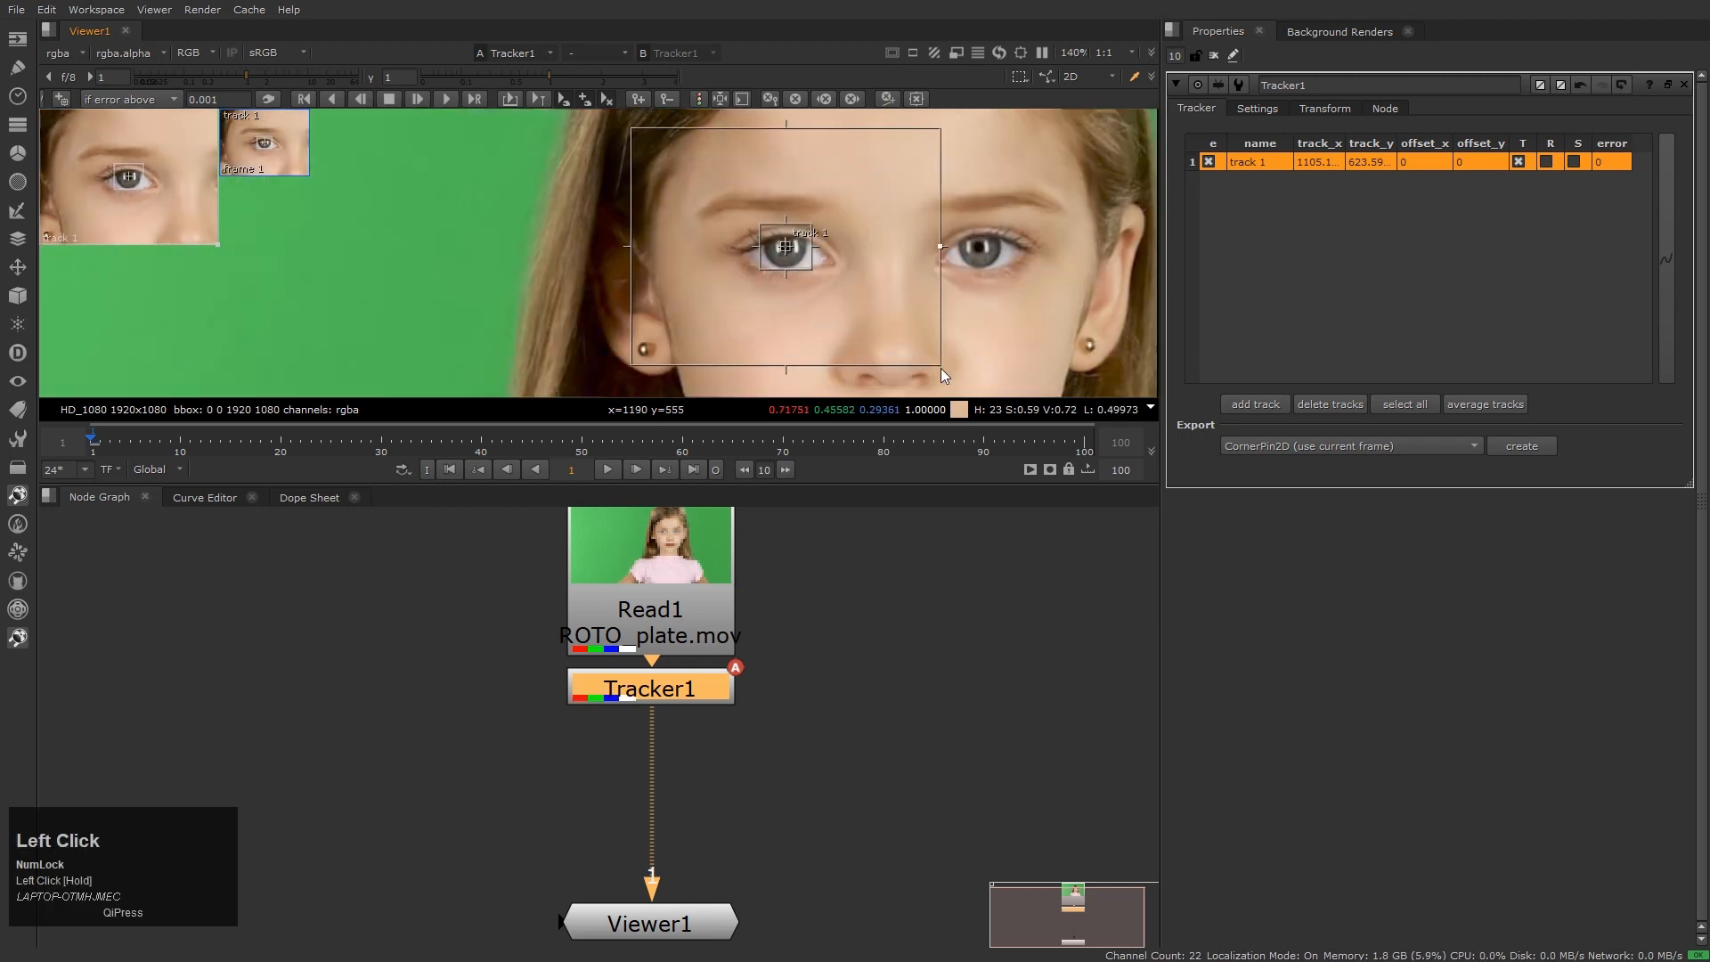
pyautogui.moveTo(940, 367); pyautogui.dragTo(857, 311)
pyautogui.scroll(2, 847, 292)
pyautogui.moveTo(825, 273); pyautogui.dragTo(734, 310, button='middle')
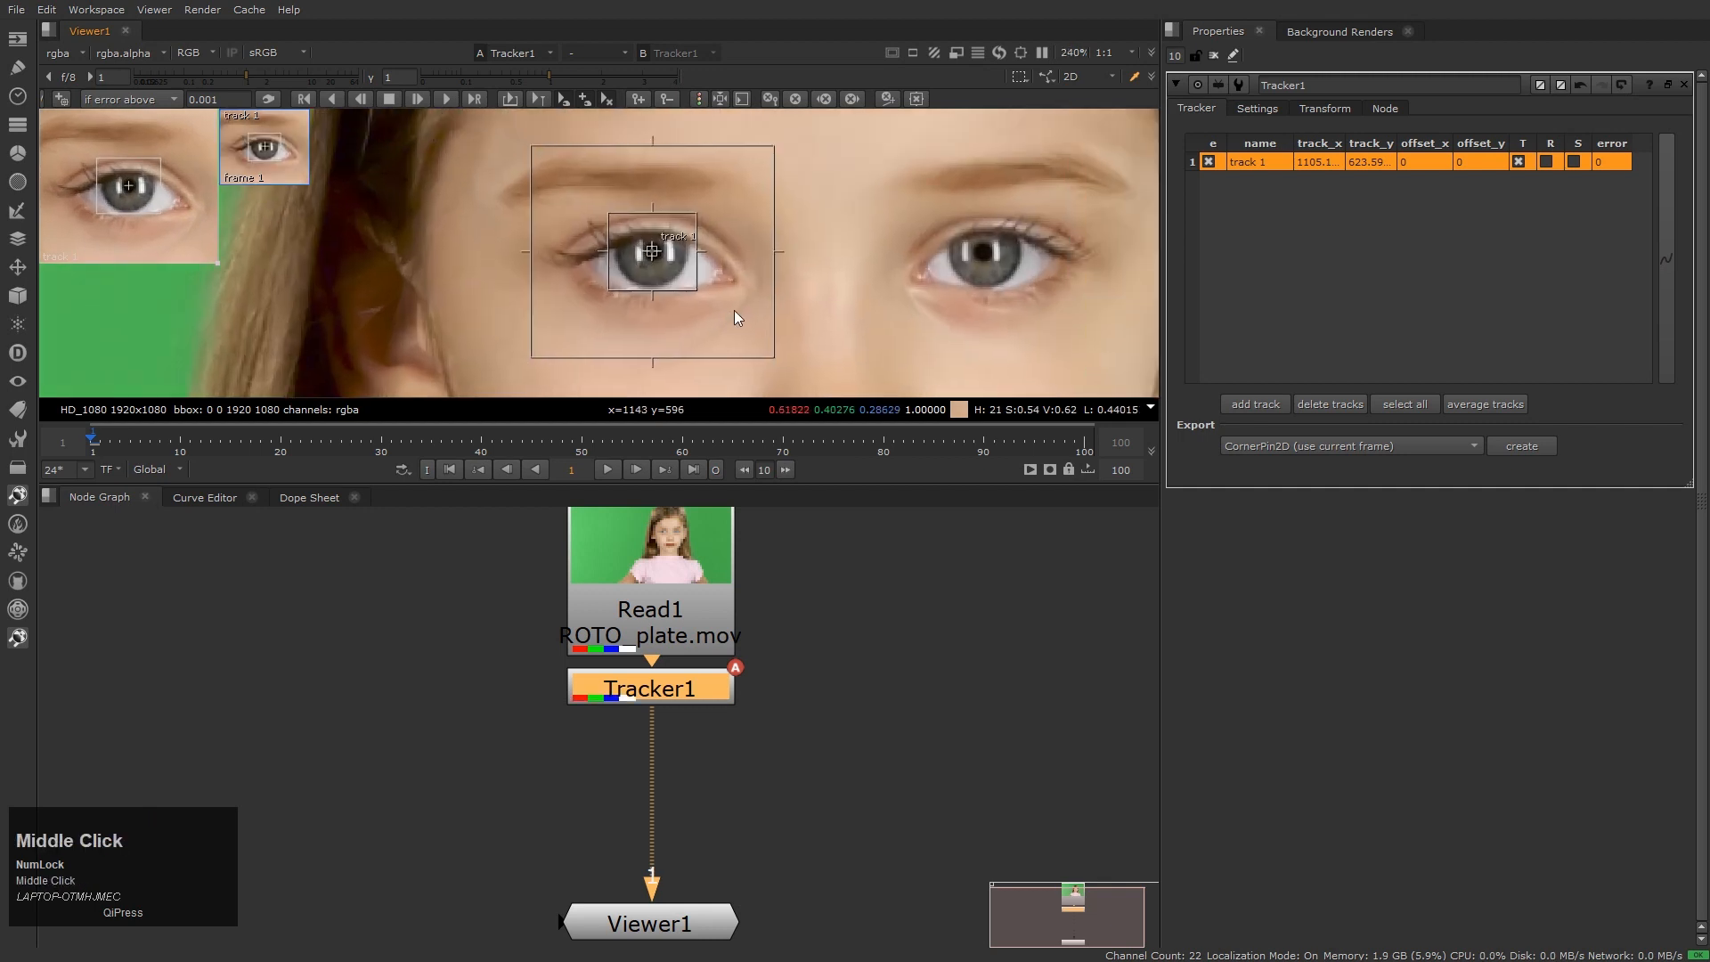
# Track the eye forward from frame 1 to frame 100 and enlarge the magnified track preview slightly
pyautogui.scroll(-2, 734, 310)
pyautogui.scroll(-4, 856, 294)
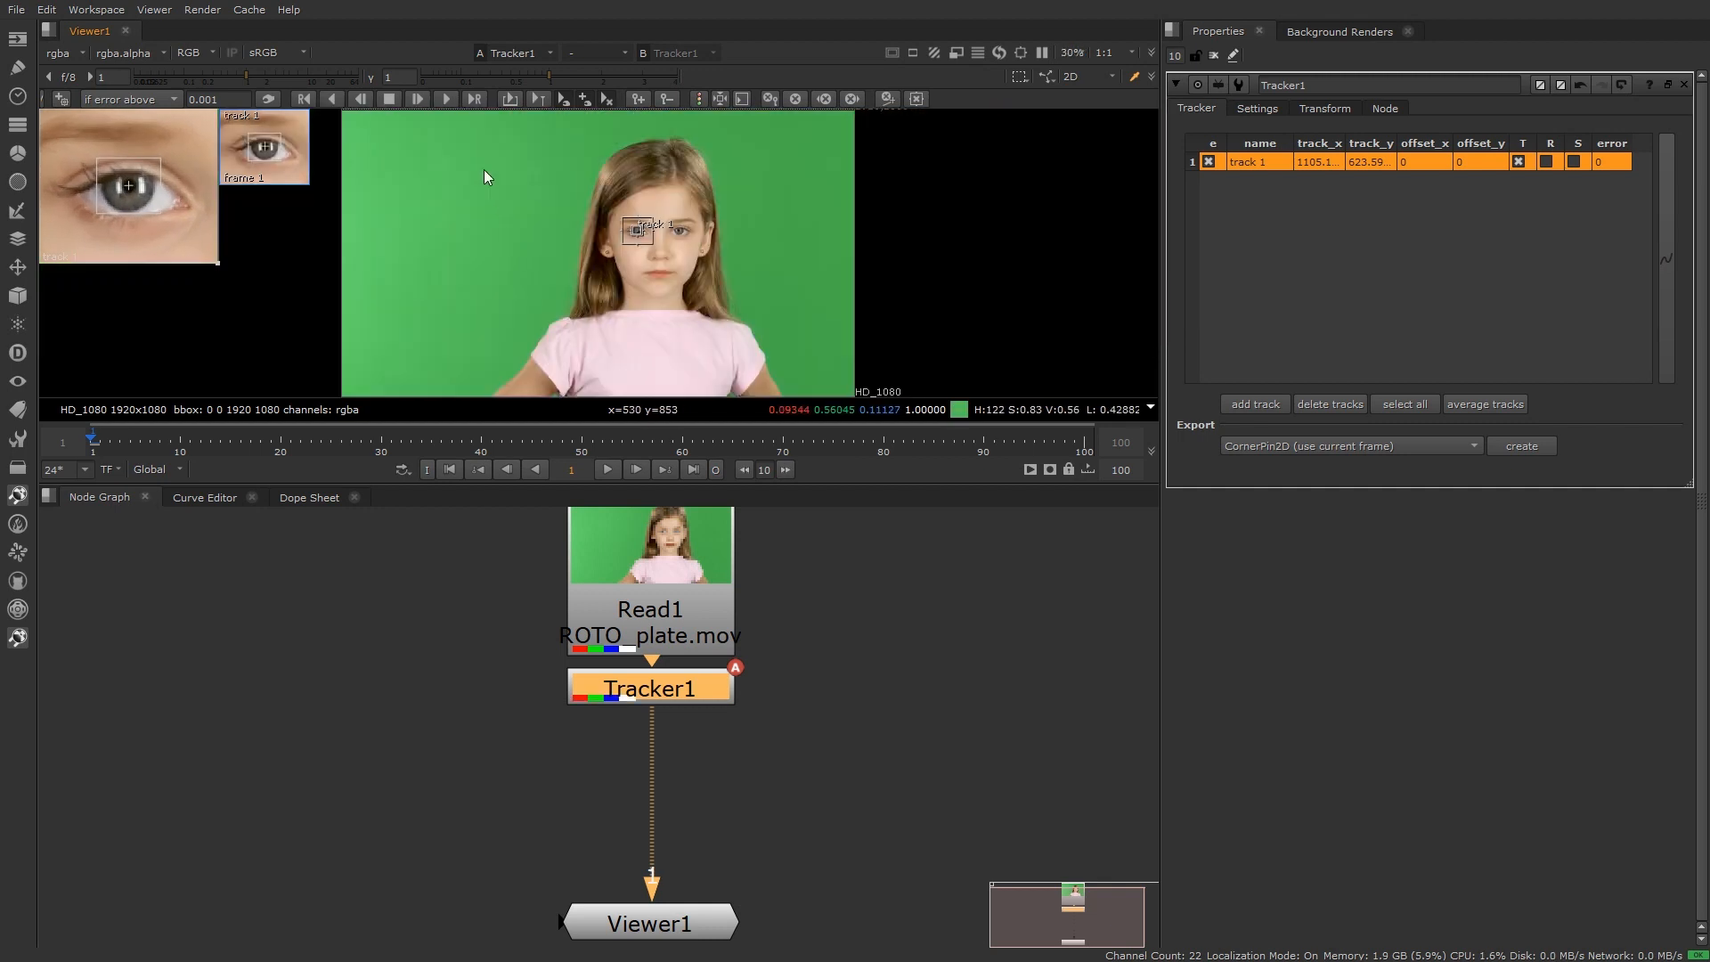
pyautogui.click(446, 104)
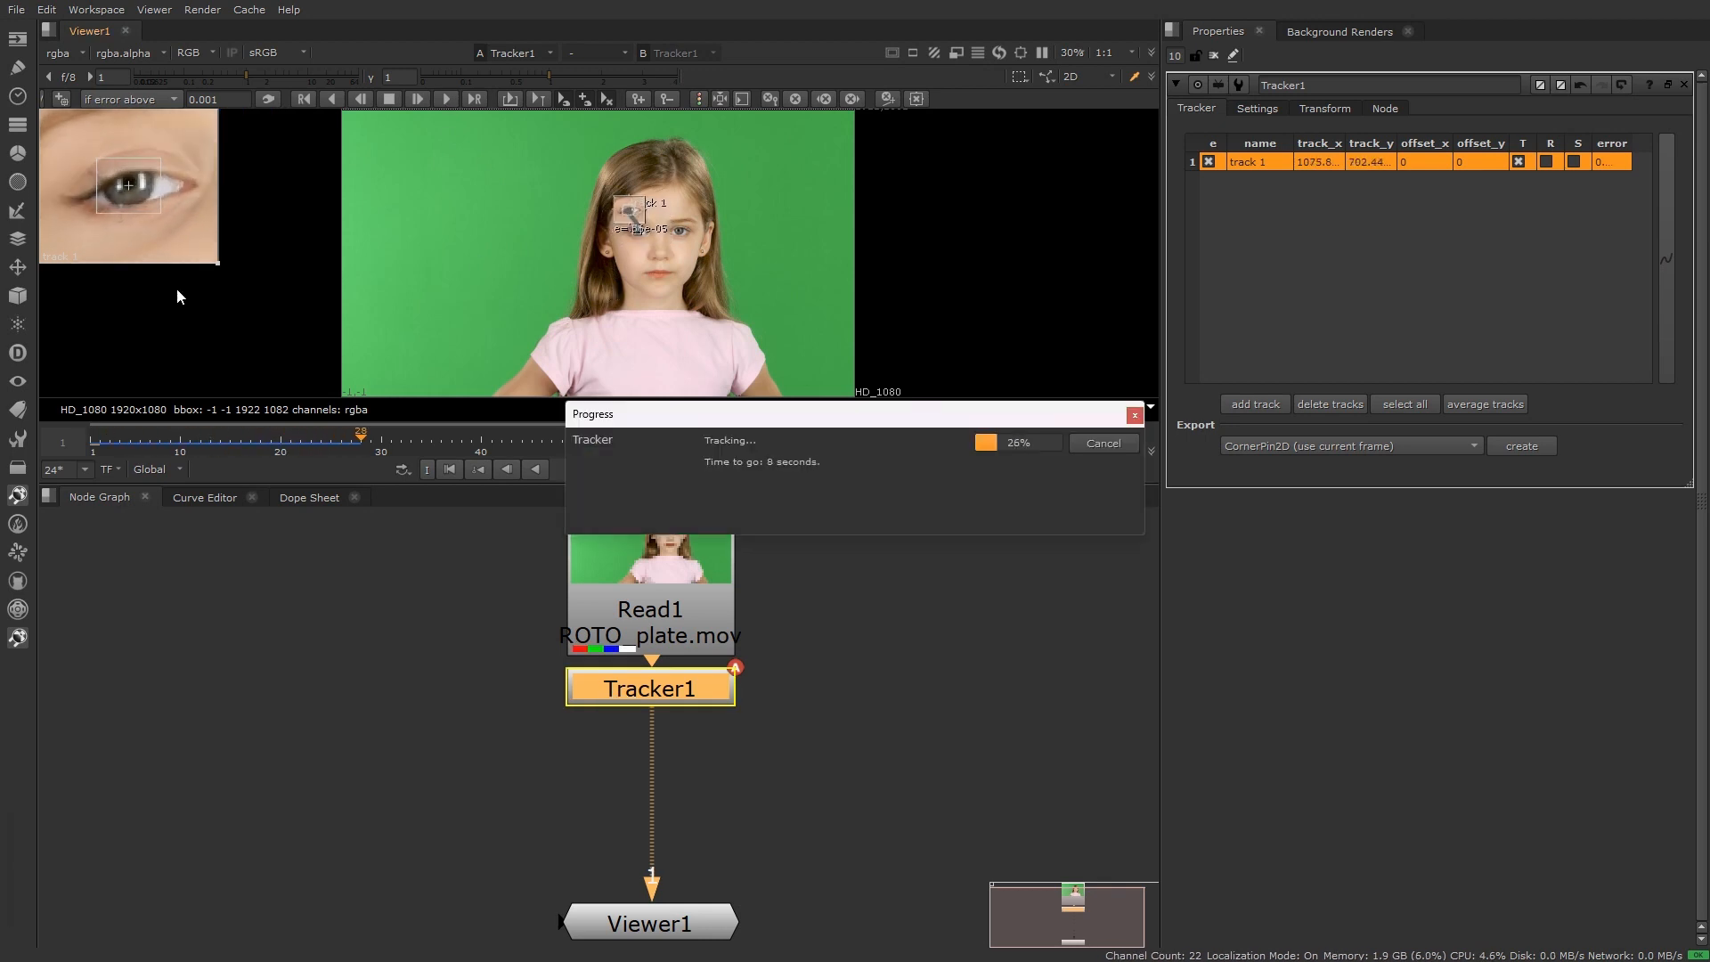
pyautogui.moveTo(218, 263); pyautogui.dragTo(248, 295)
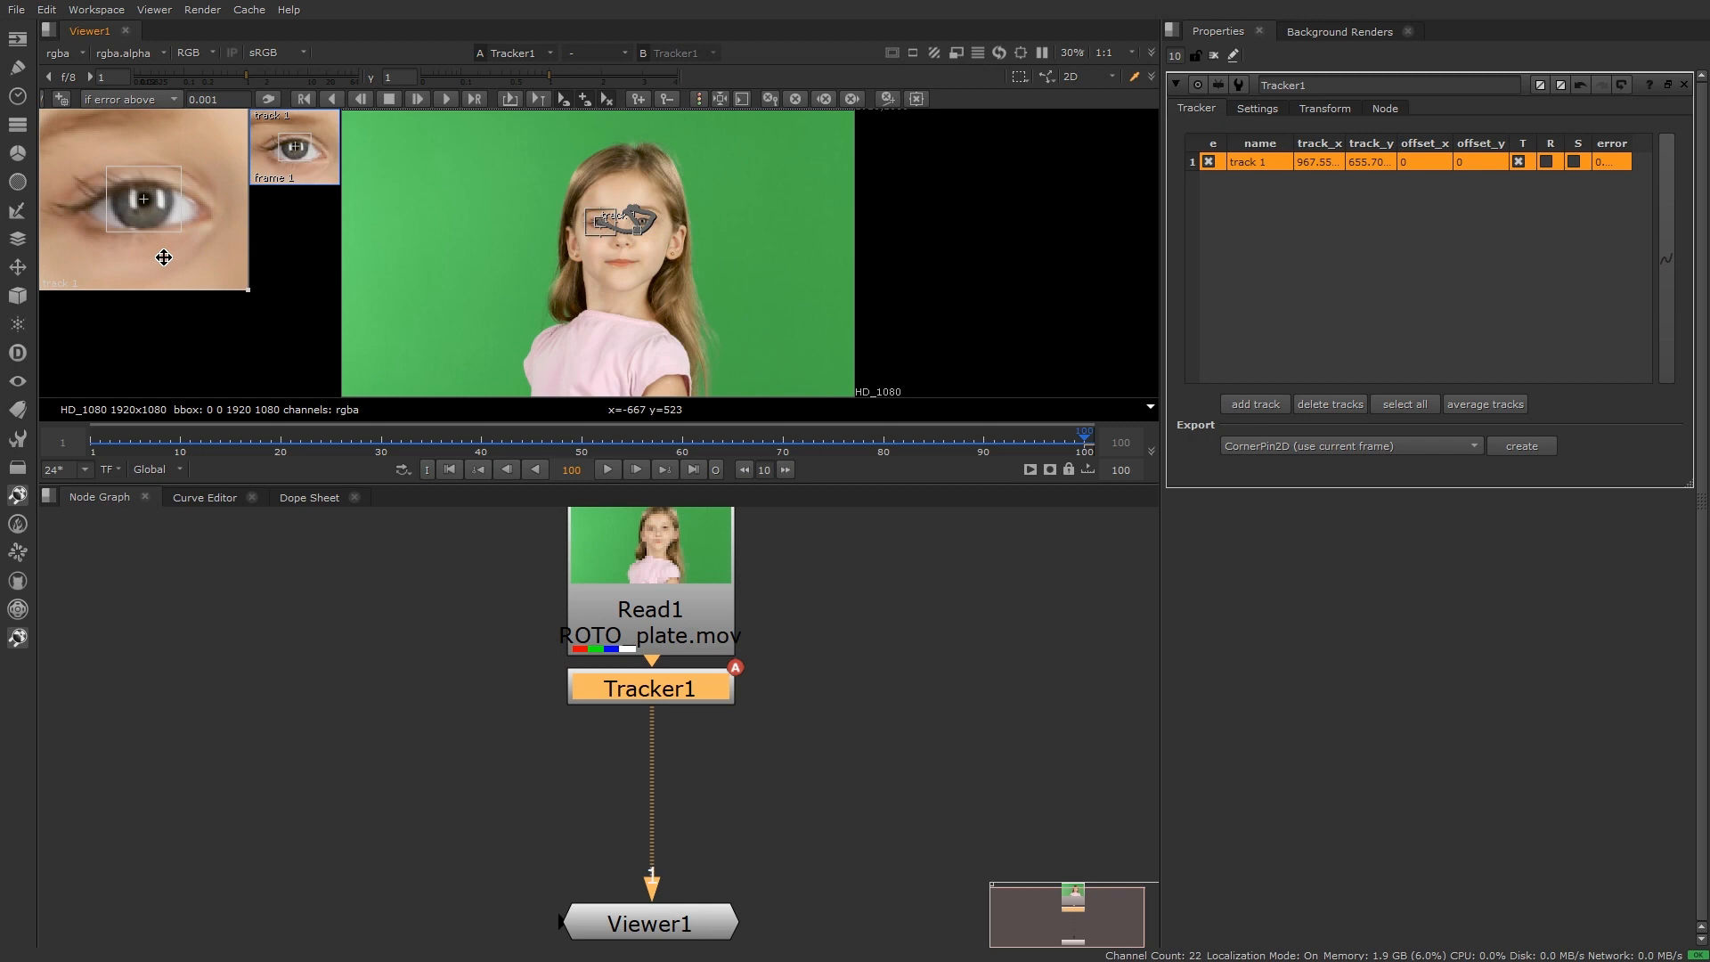
pyautogui.scroll(4, 614, 220)
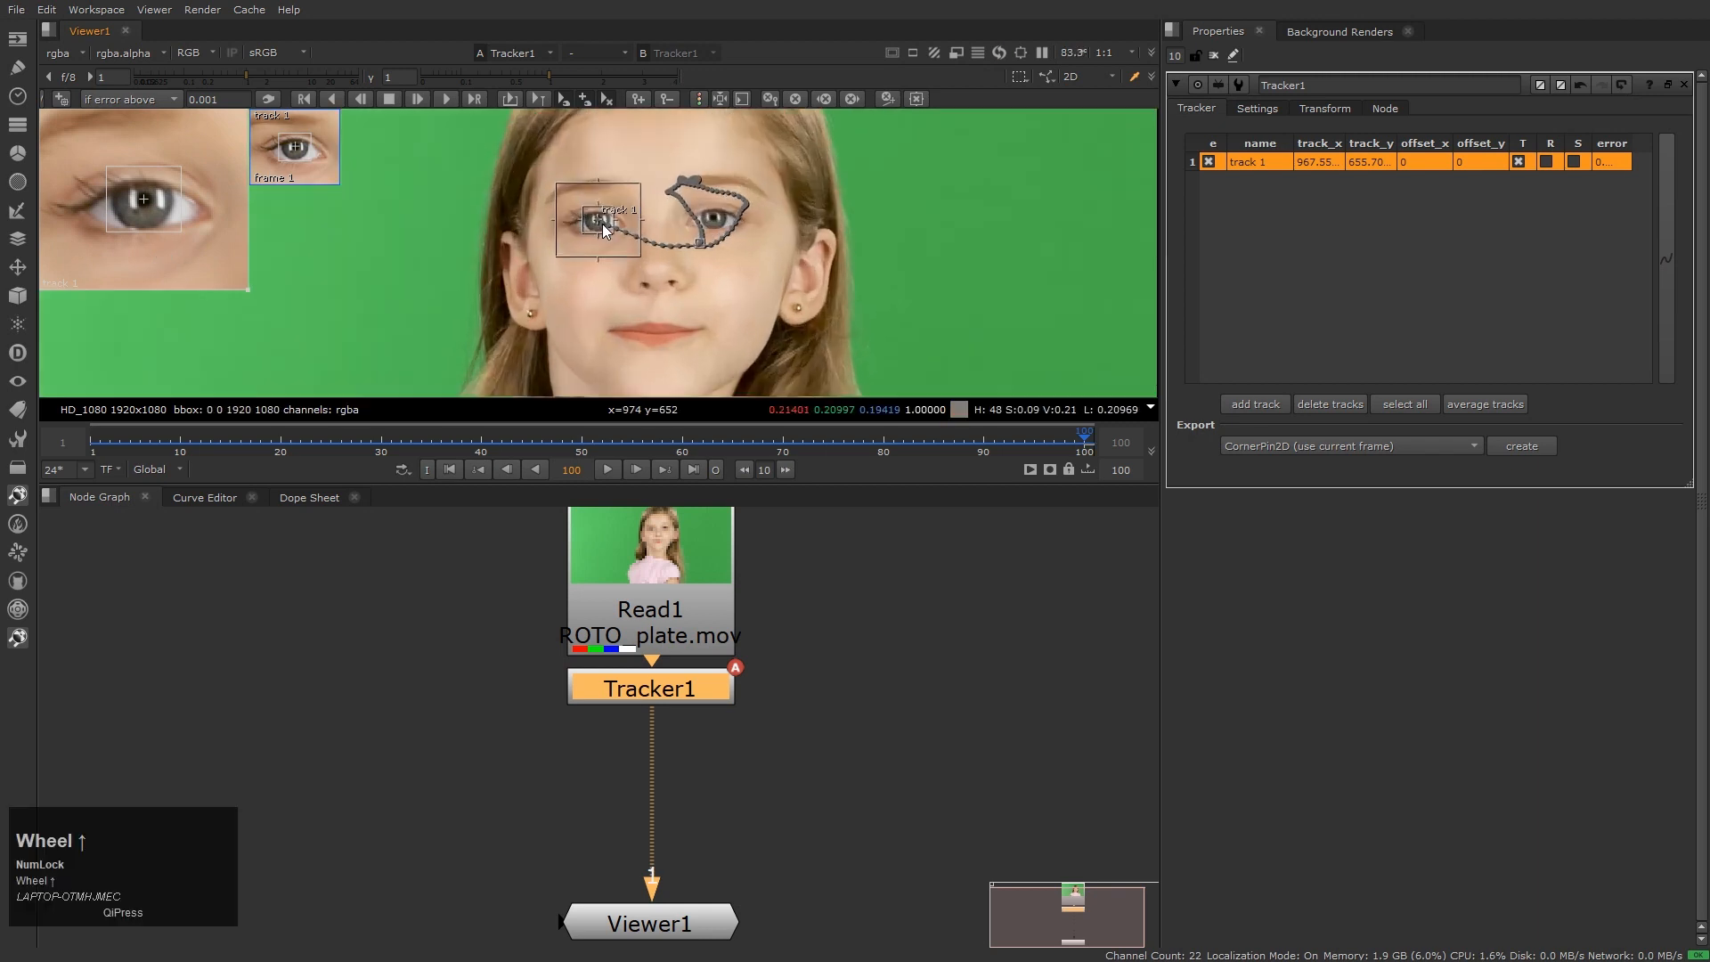
pyautogui.middleClick(613, 301)
# Set the Tracker node's transform to stabilize
pyautogui.click(847, 712)
pyautogui.click(729, 698)
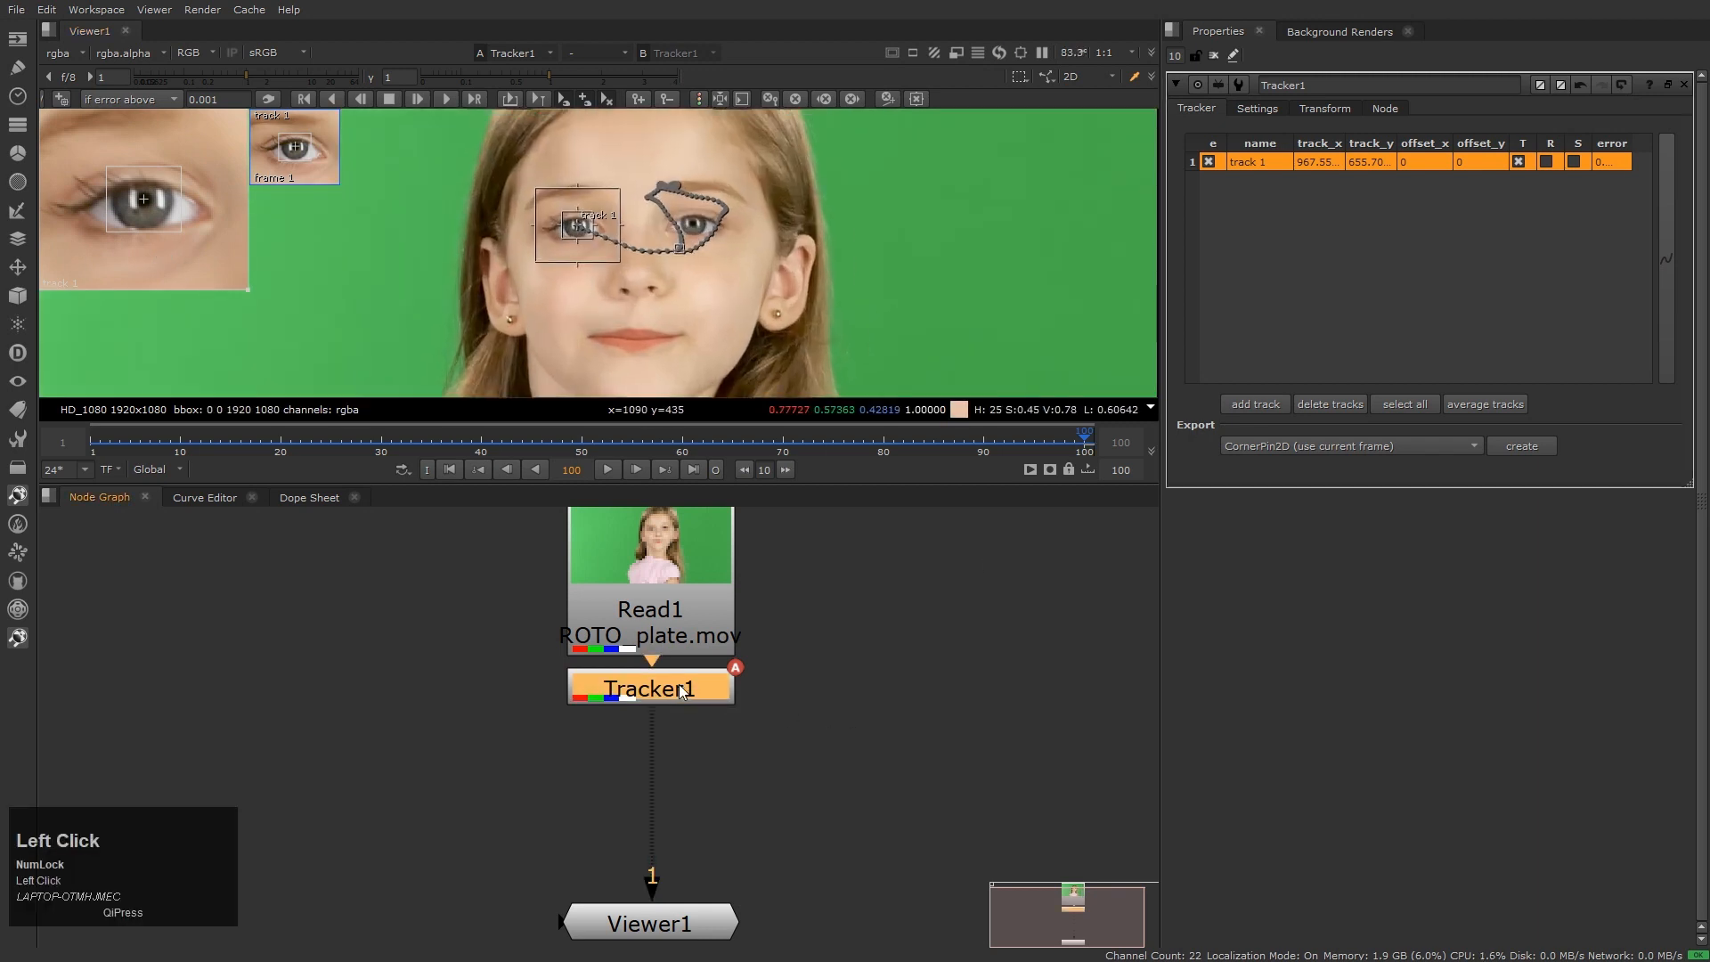
pyautogui.click(1321, 109)
pyautogui.click(1326, 134)
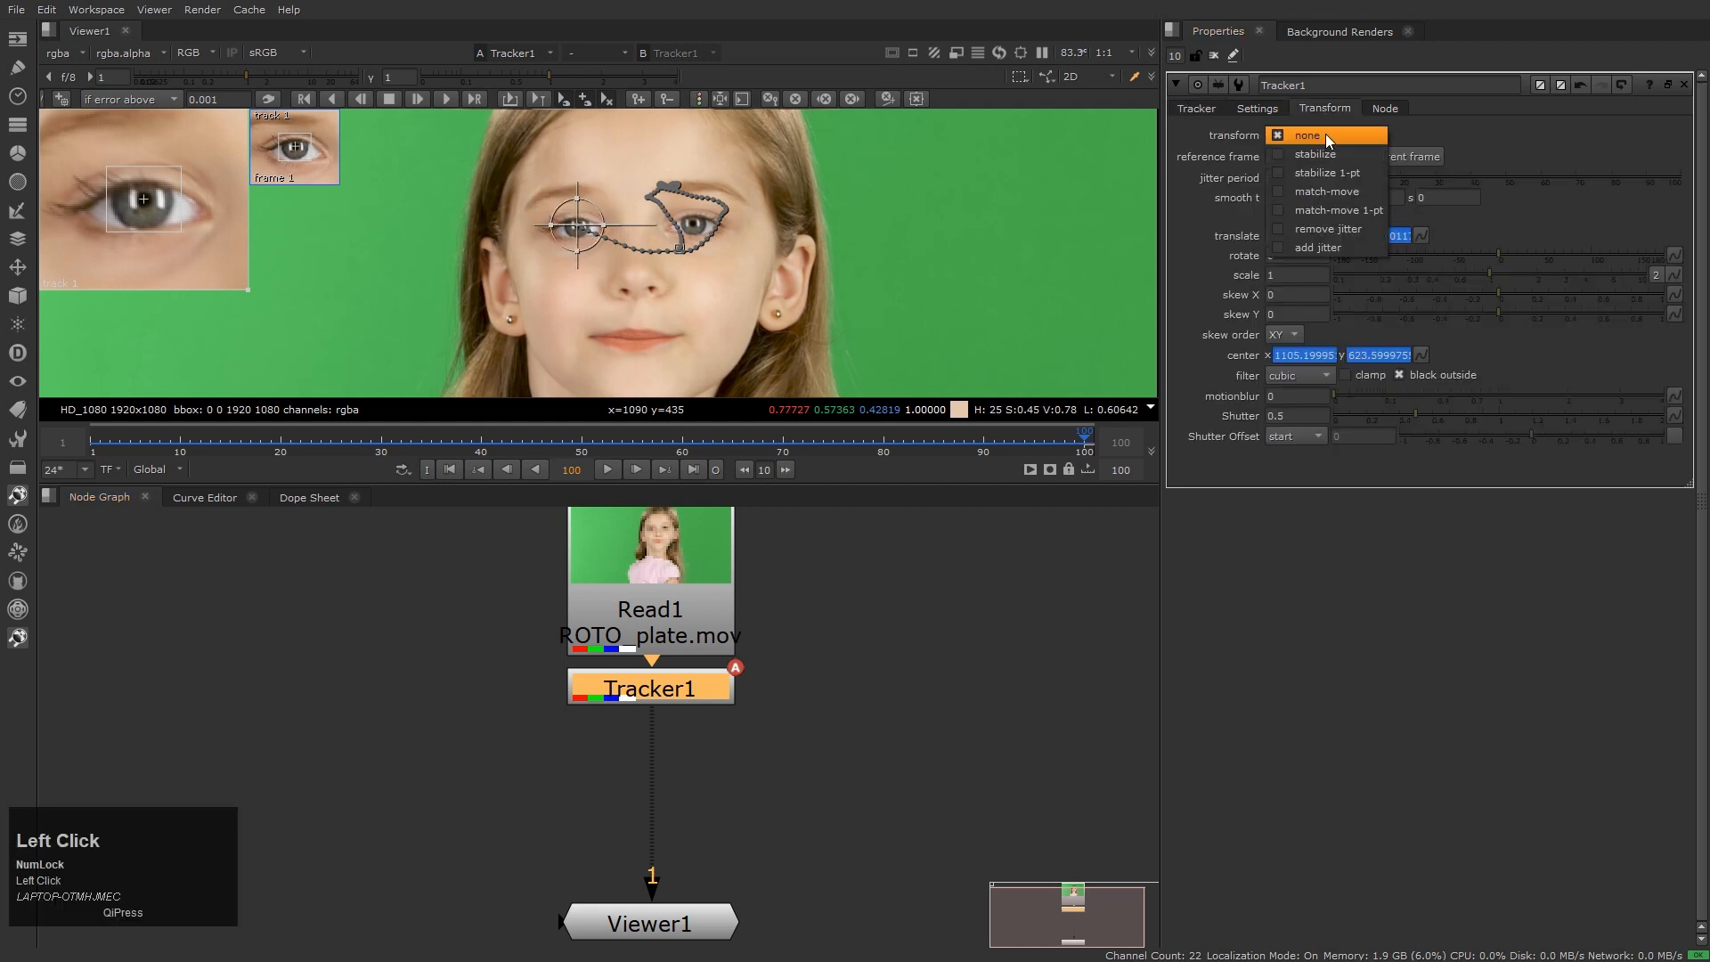
pyautogui.click(1322, 156)
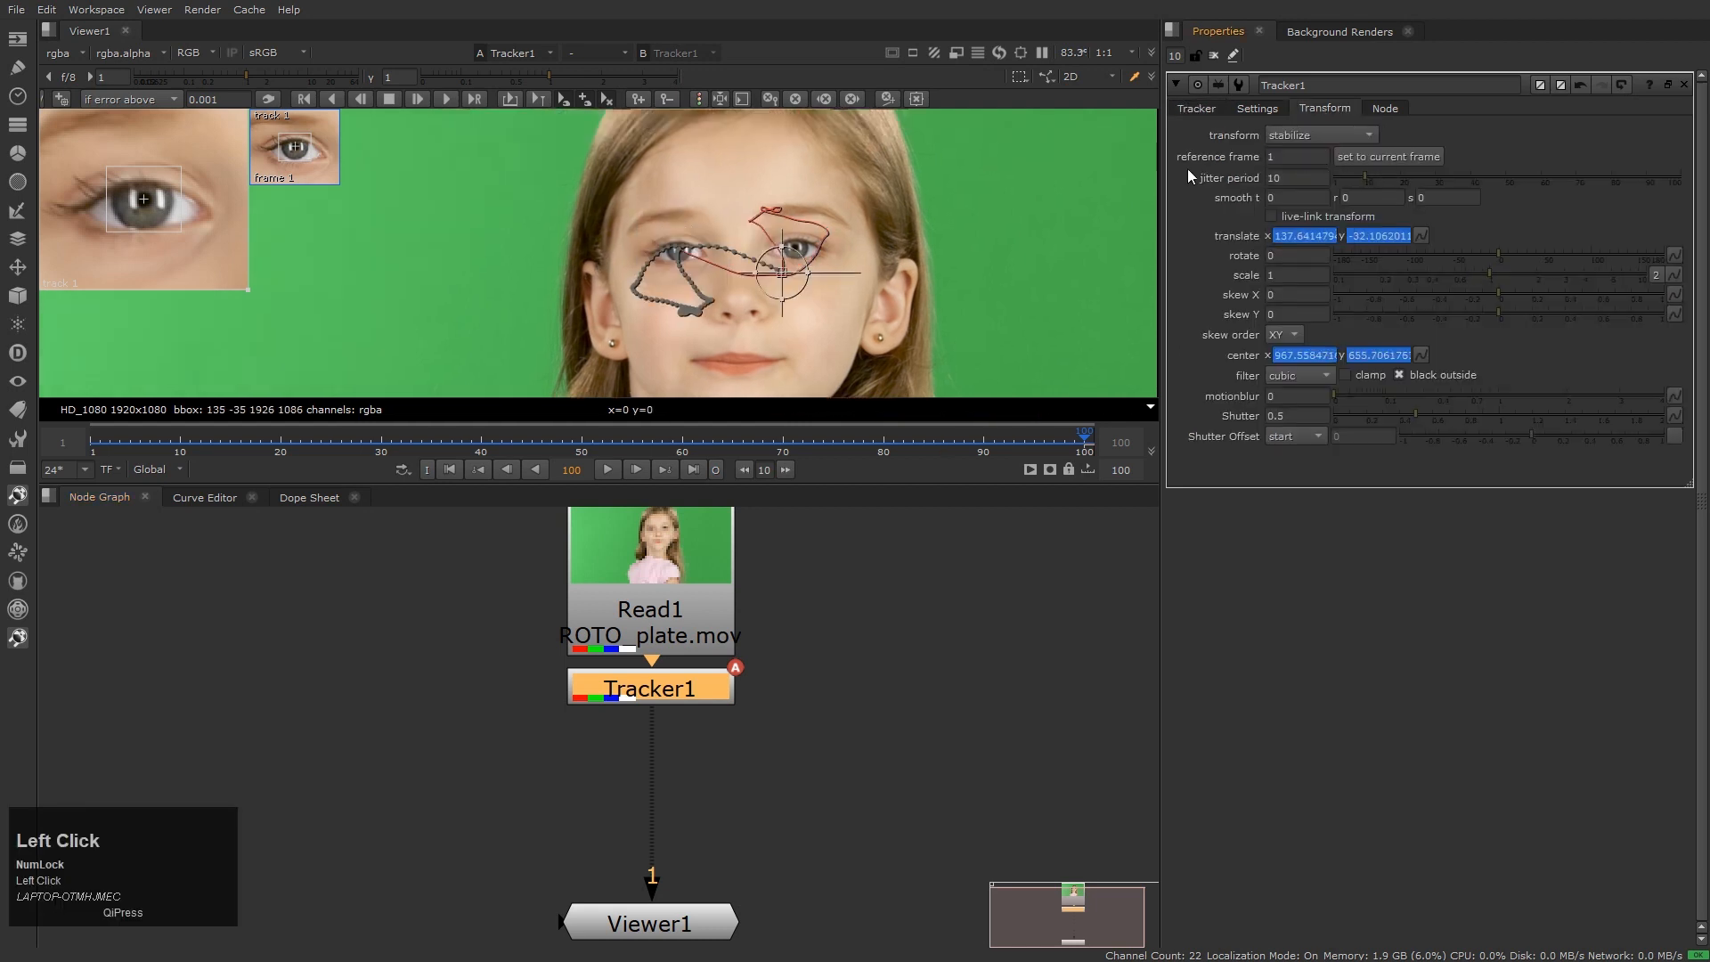
# Play the stabilized clip from frame 1 and examine how steadily the tracked eye holds its position
pyautogui.click(92, 444)
pyautogui.scroll(-4, 675, 312)
pyautogui.click(606, 469)
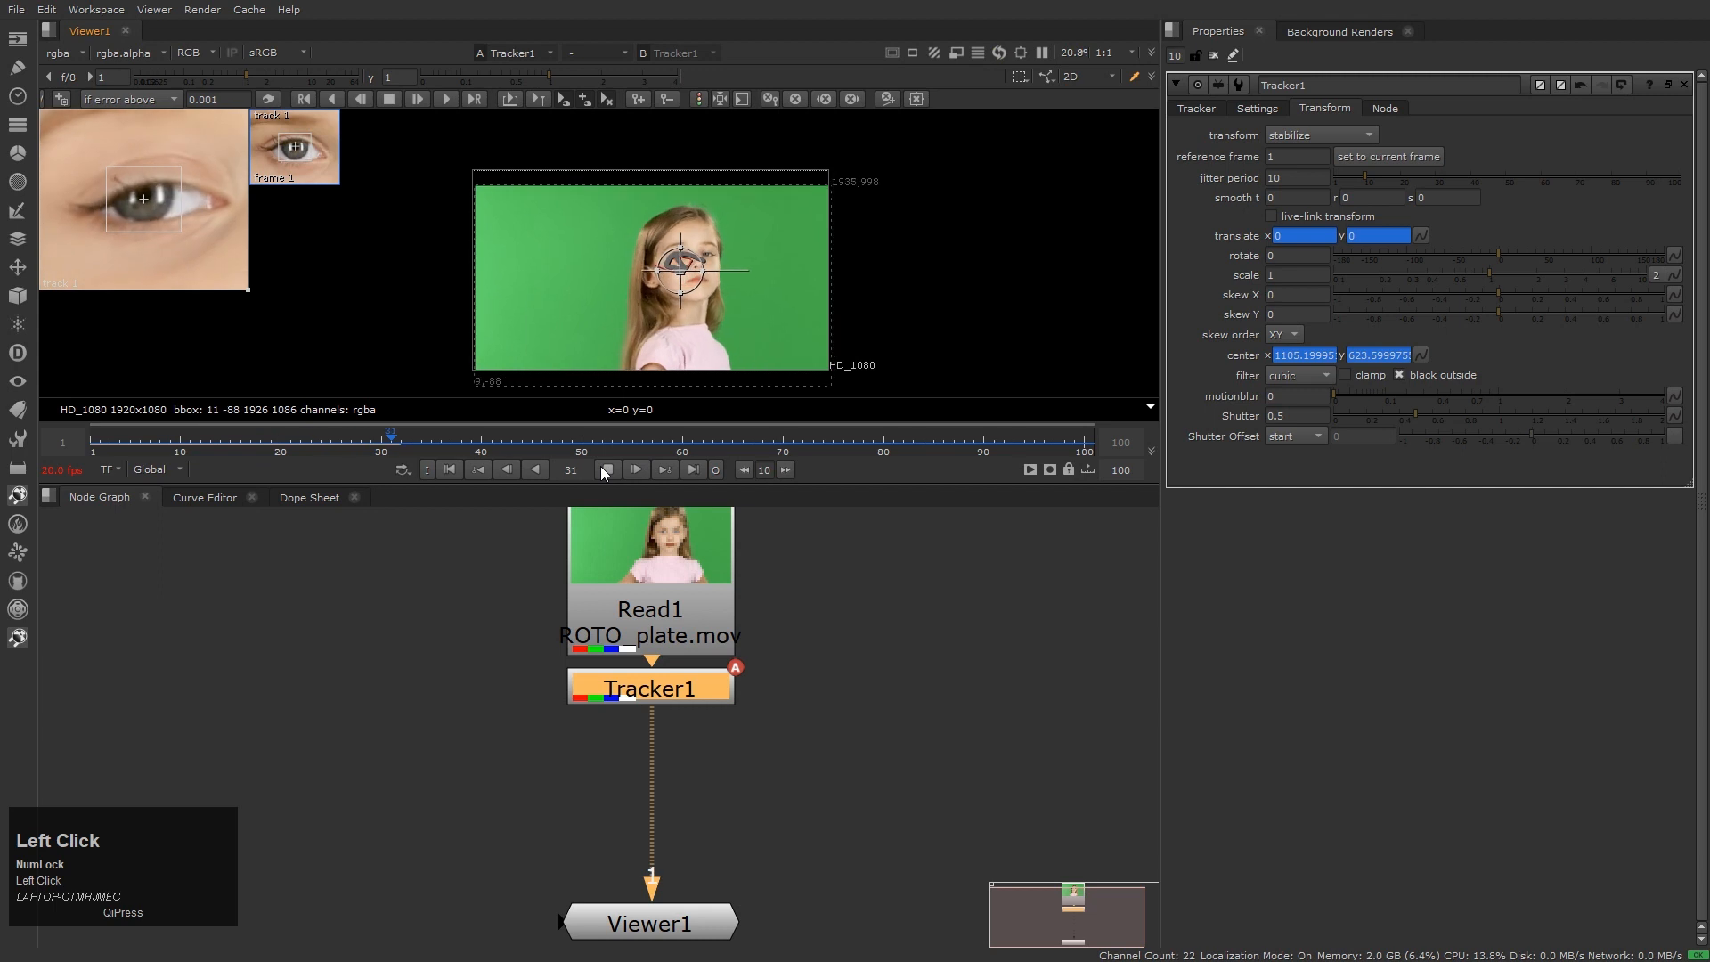
pyautogui.scroll(3, 696, 229)
pyautogui.scroll(4, 684, 239)
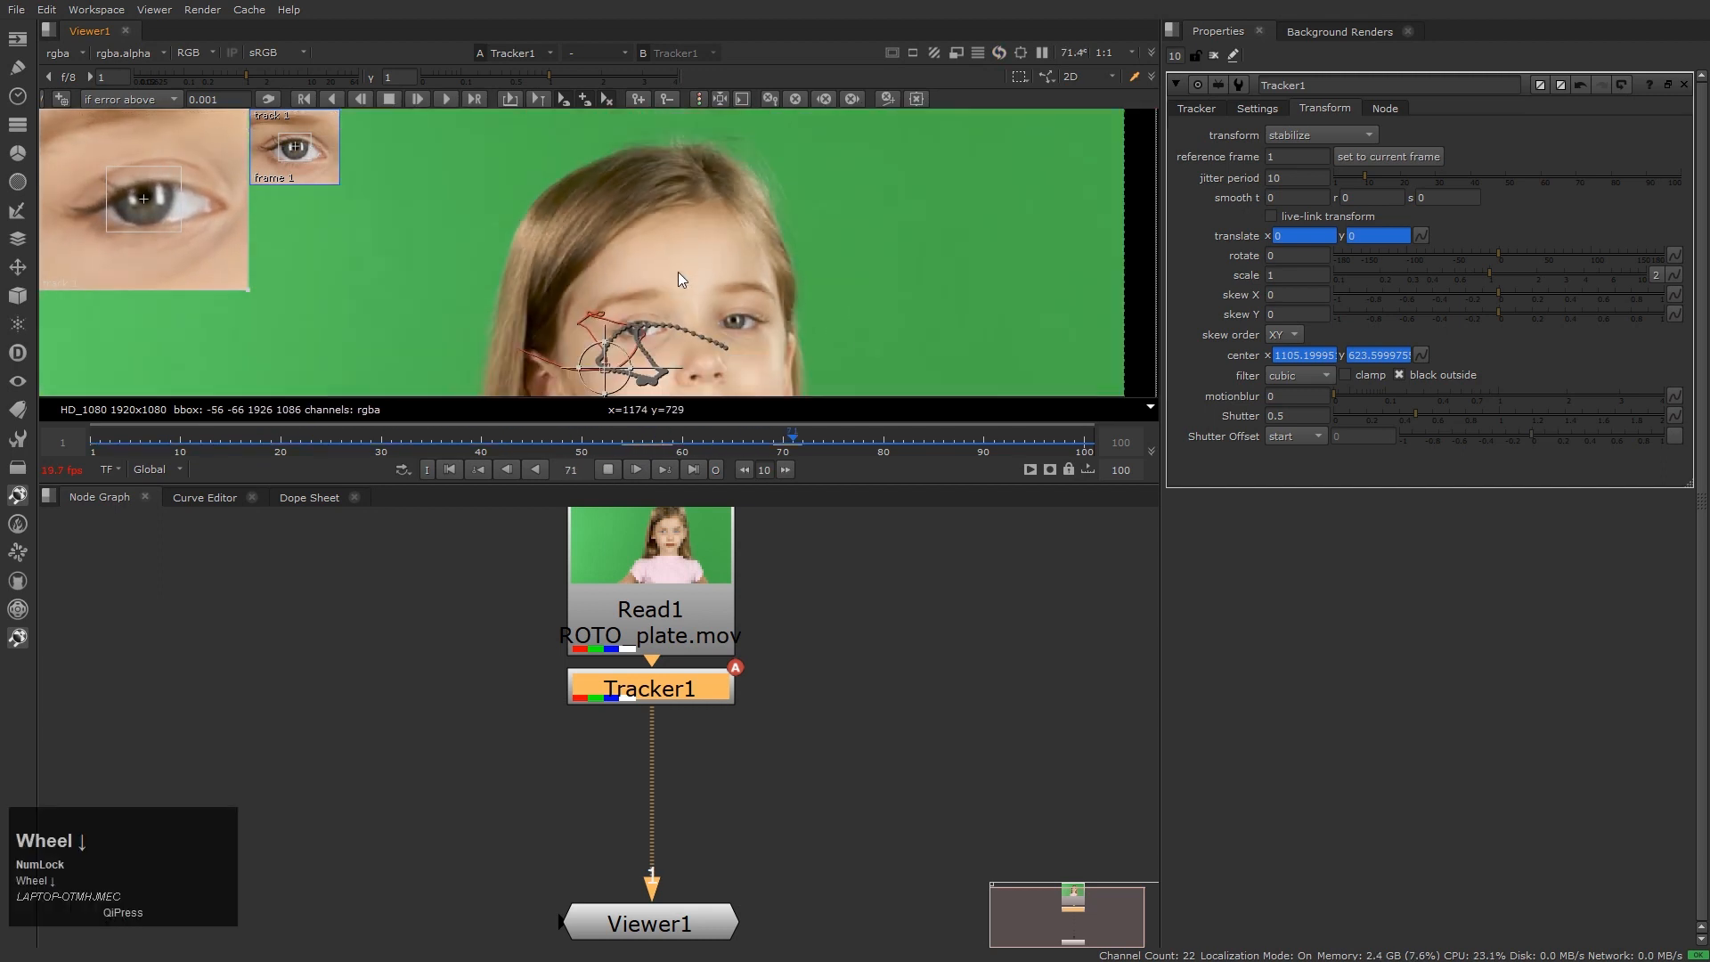
pyautogui.scroll(-2, 624, 349)
pyautogui.moveTo(623, 349); pyautogui.dragTo(713, 270, button='middle')
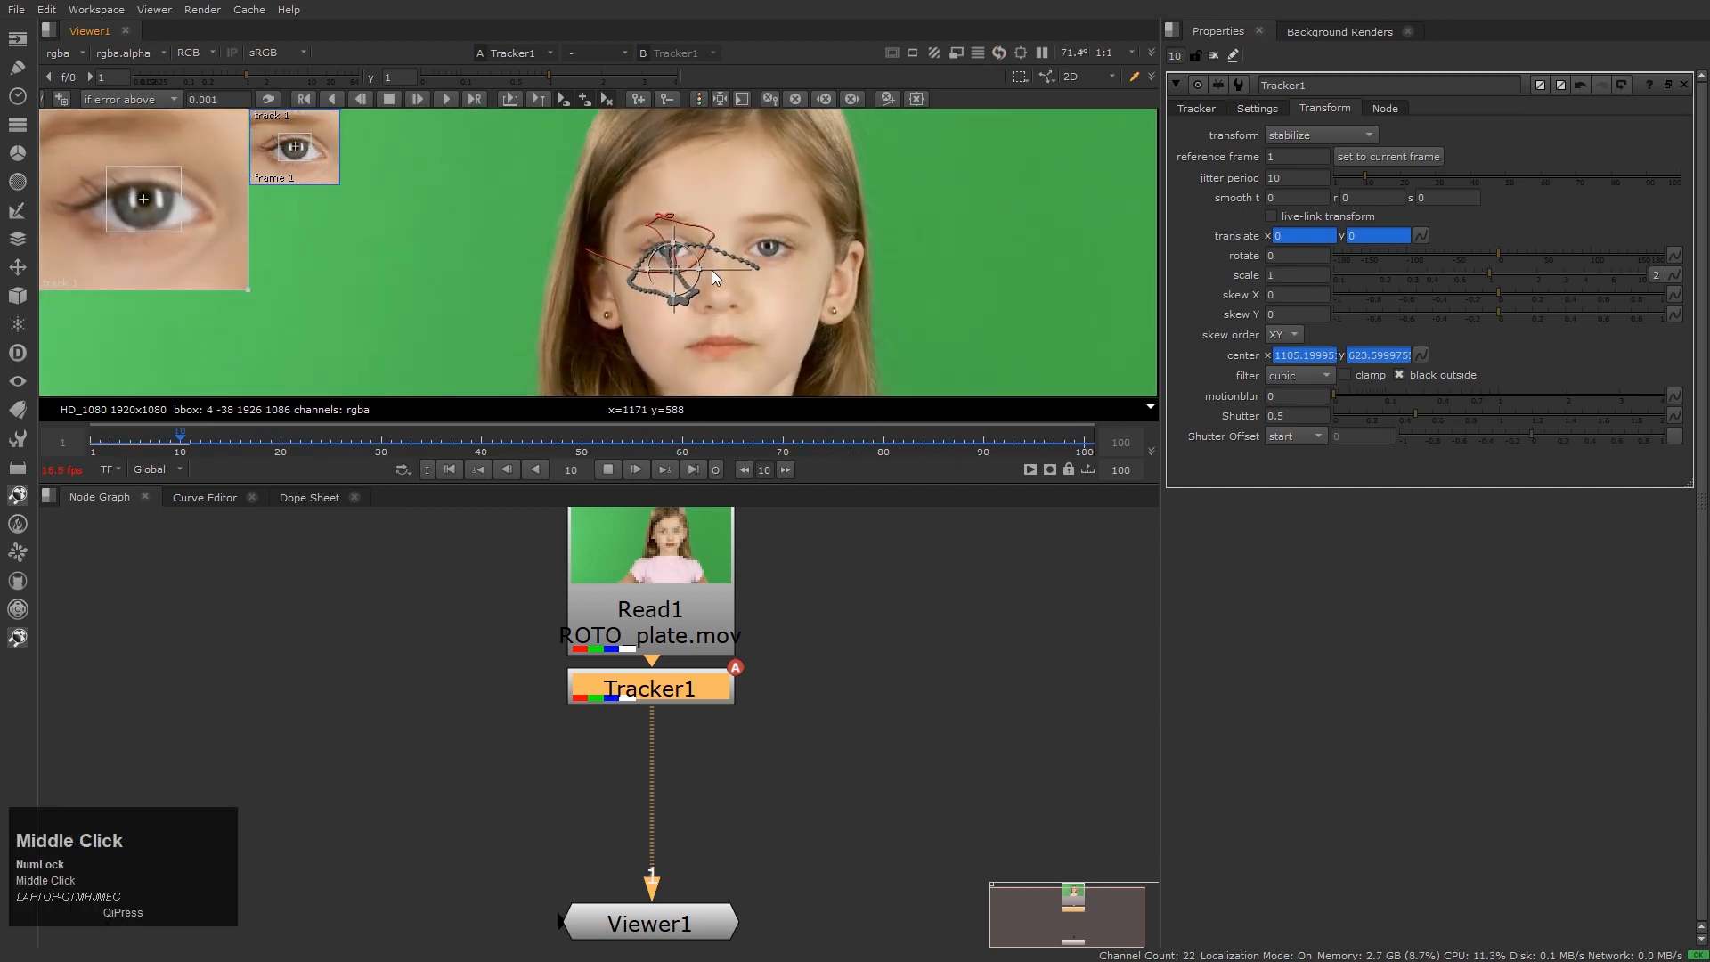
pyautogui.scroll(1, 741, 243)
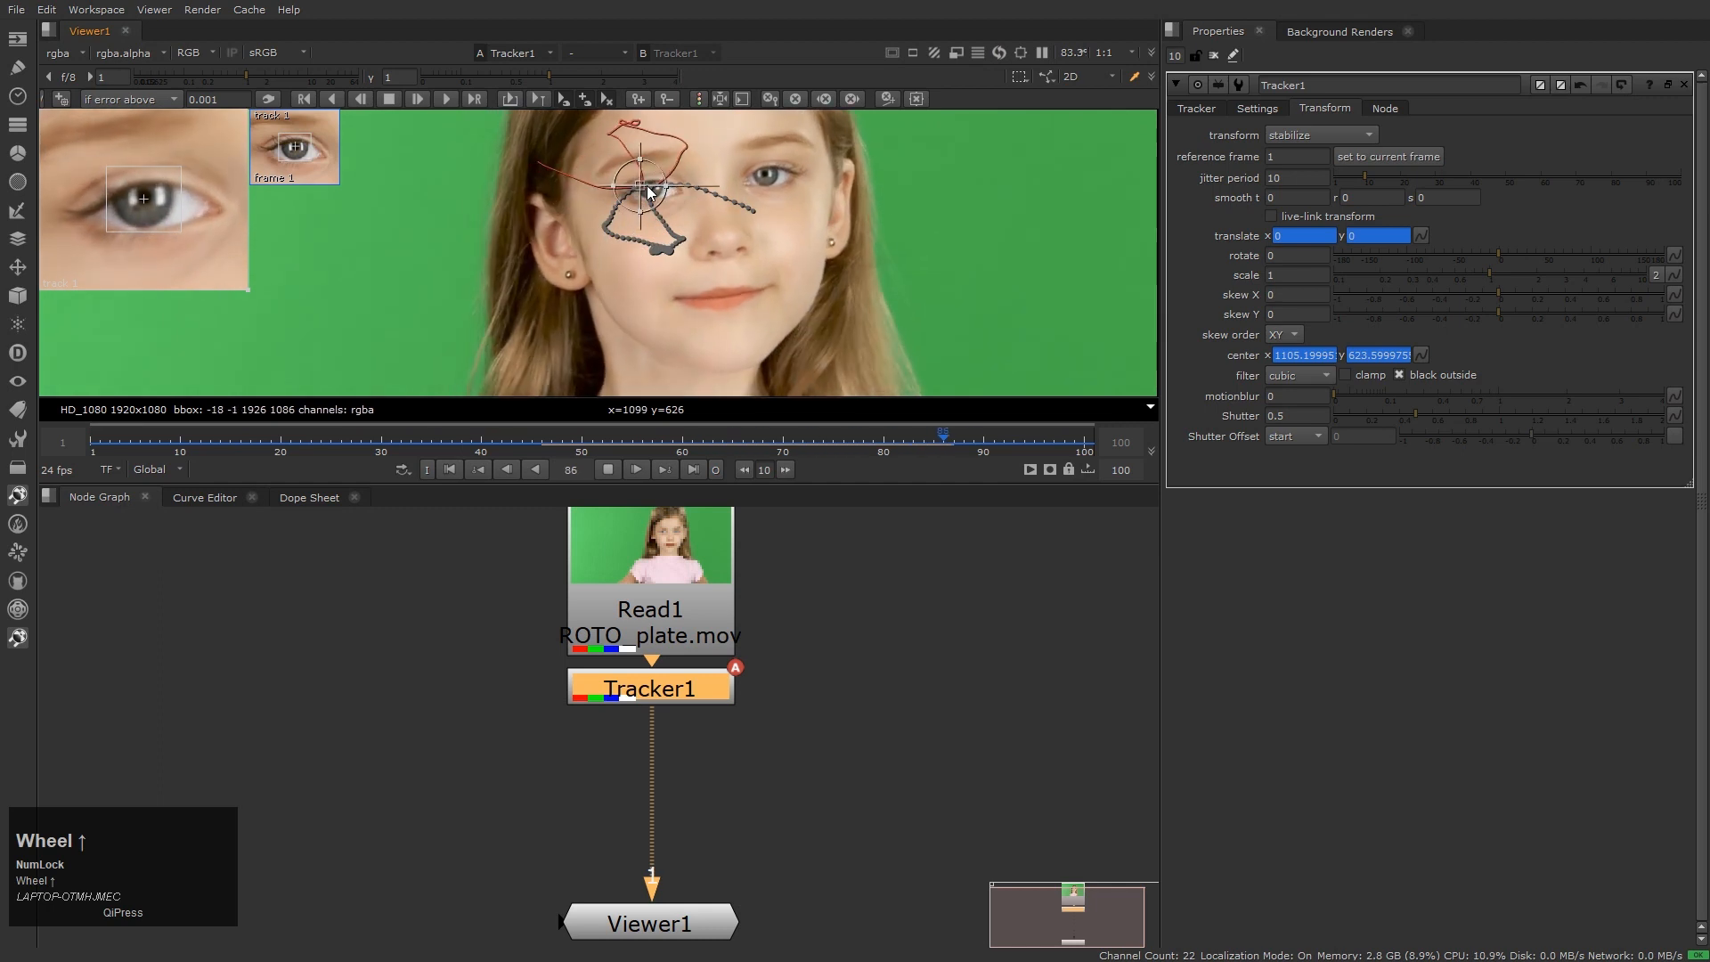
pyautogui.scroll(-6, 649, 191)
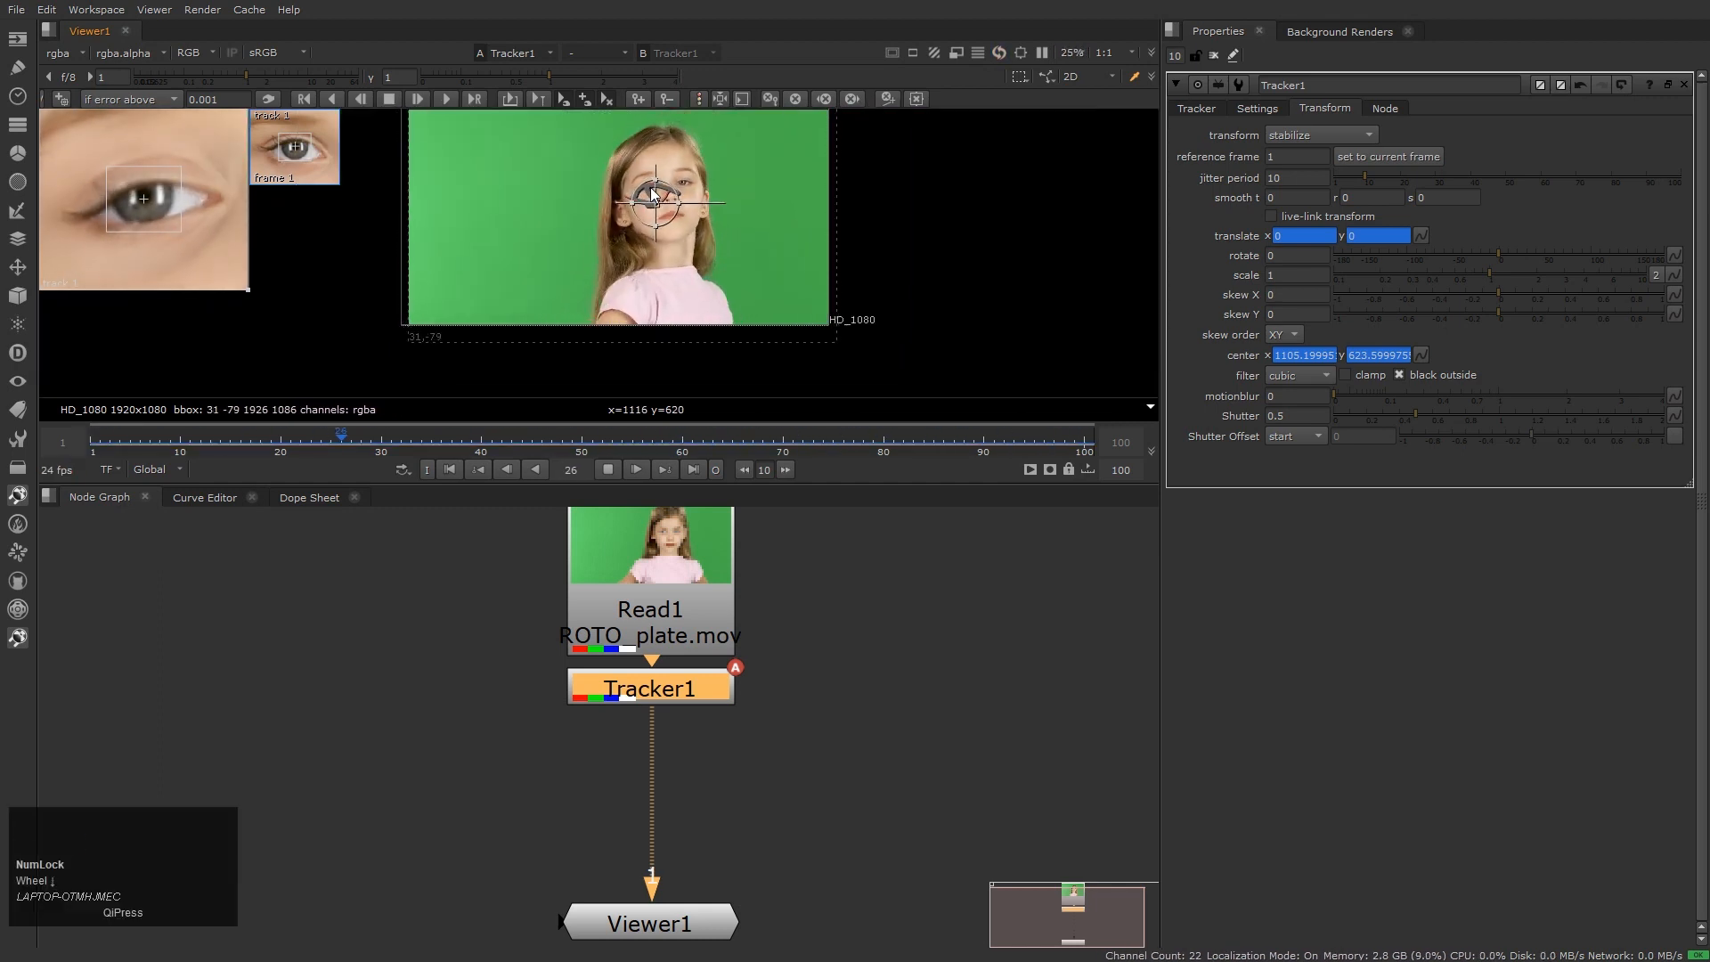
pyautogui.click(828, 777)
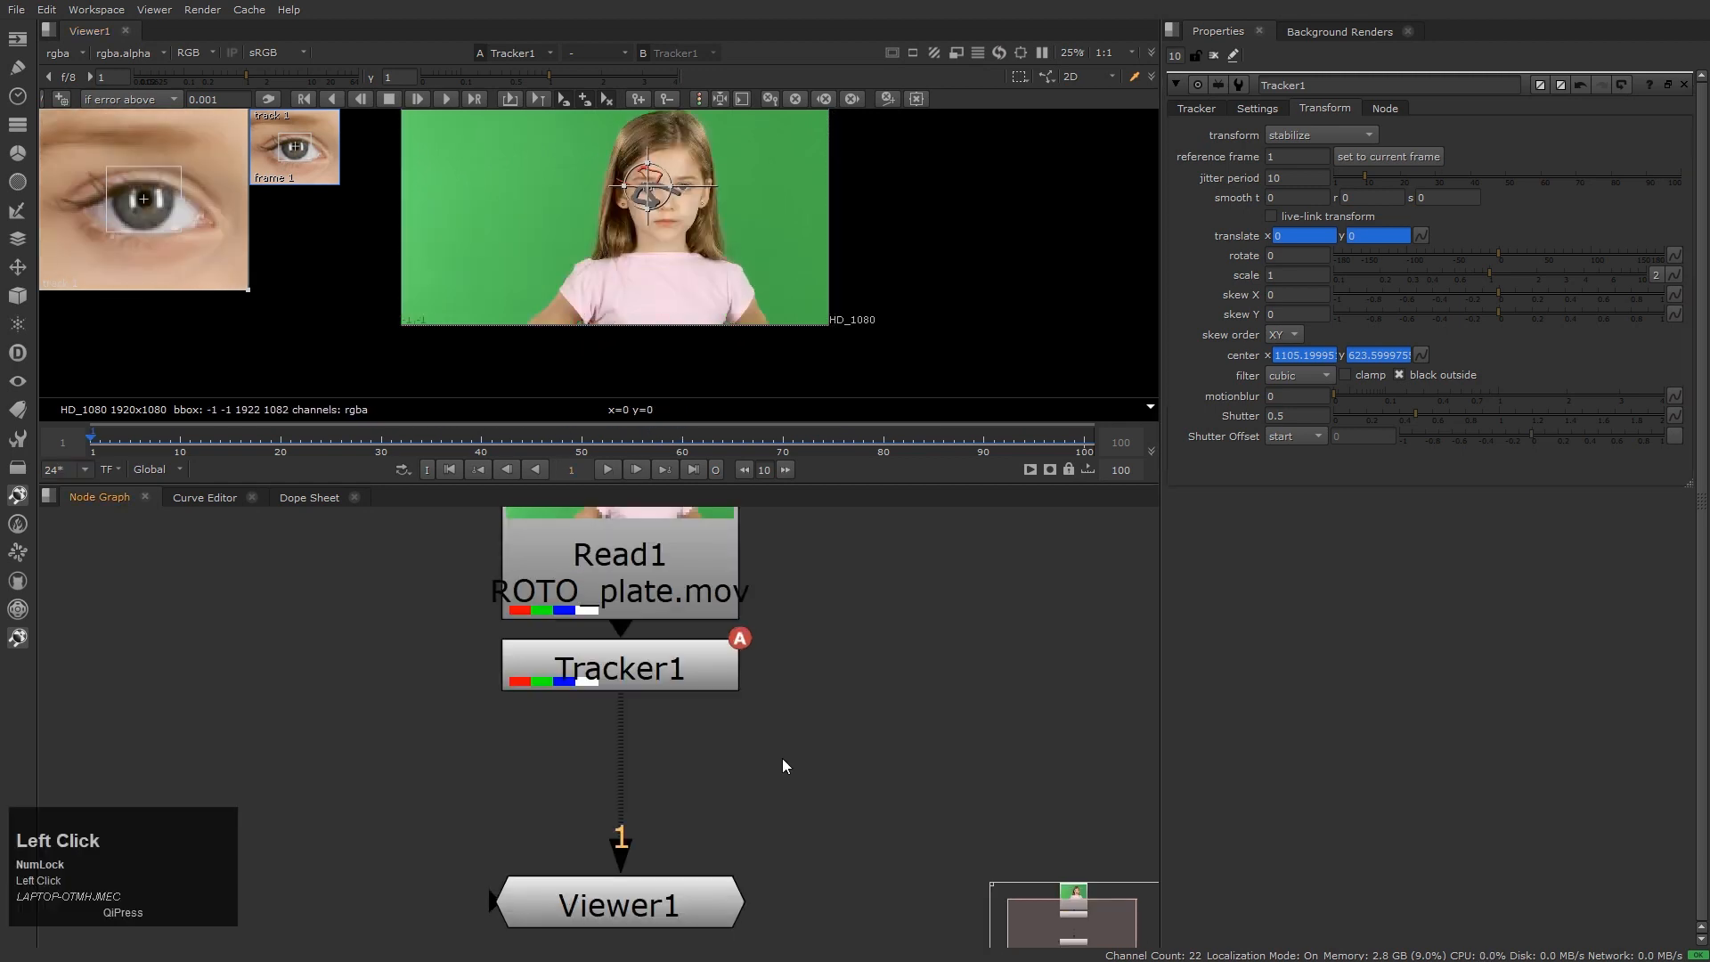
# Add a Roto node below the Tracker node and select it
pyautogui.click(657, 669)
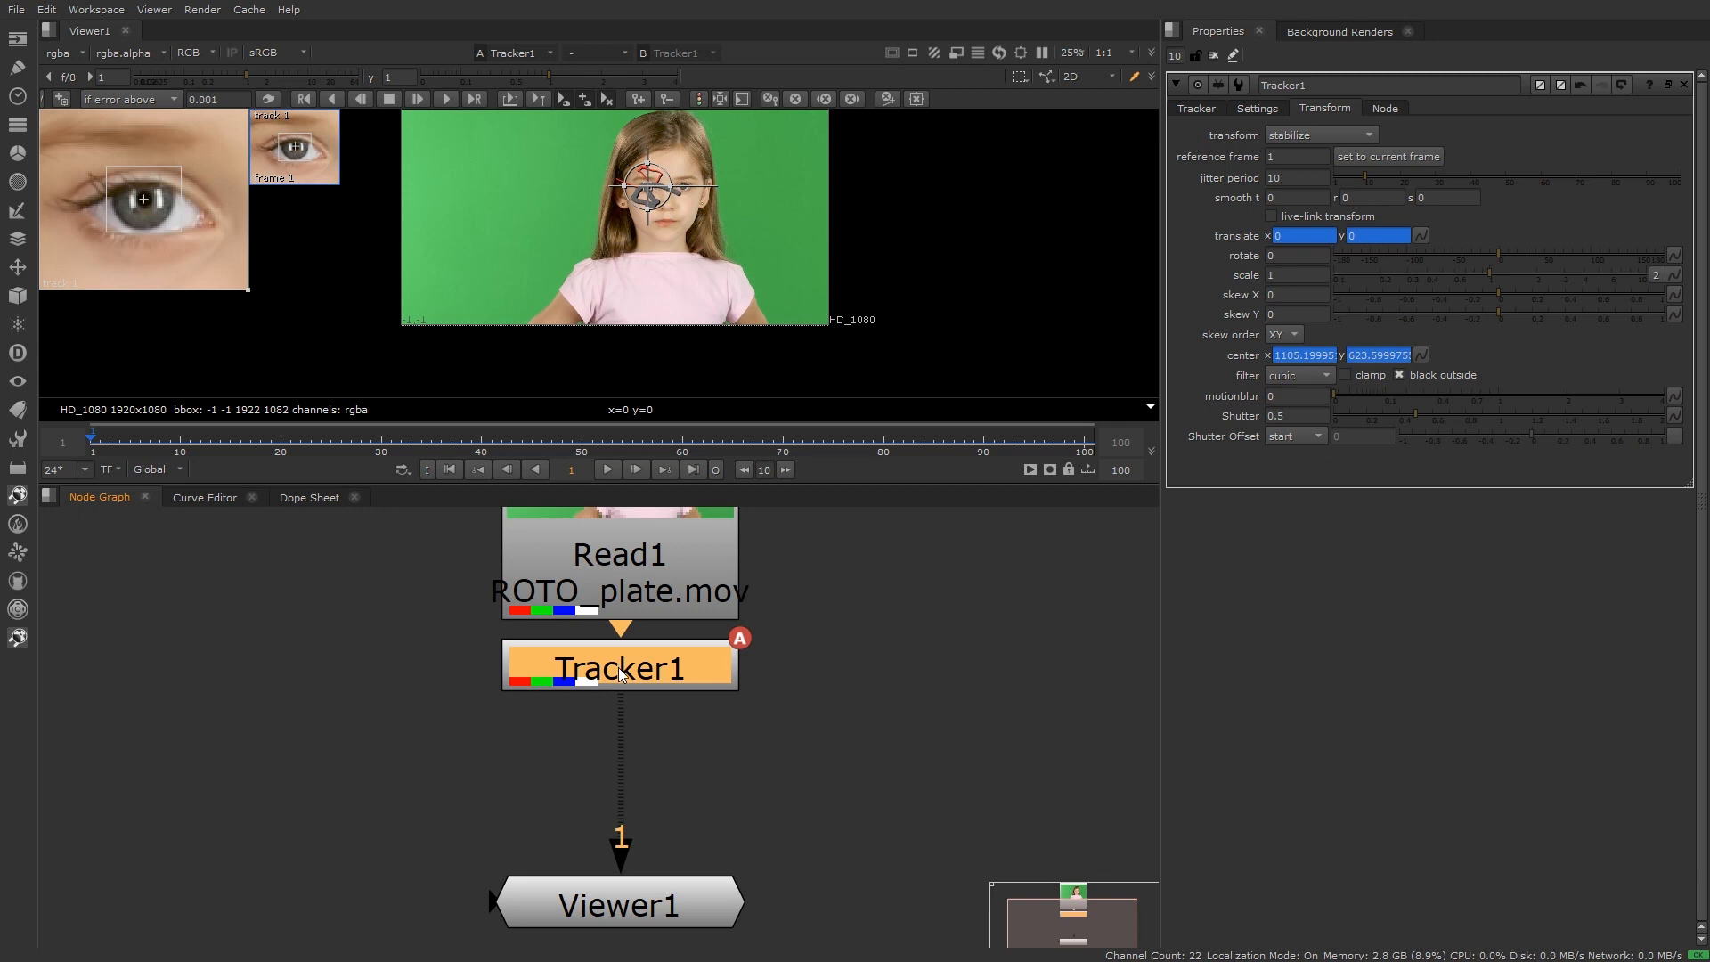
pyautogui.press('o')
pyautogui.scroll(-2, 765, 708)
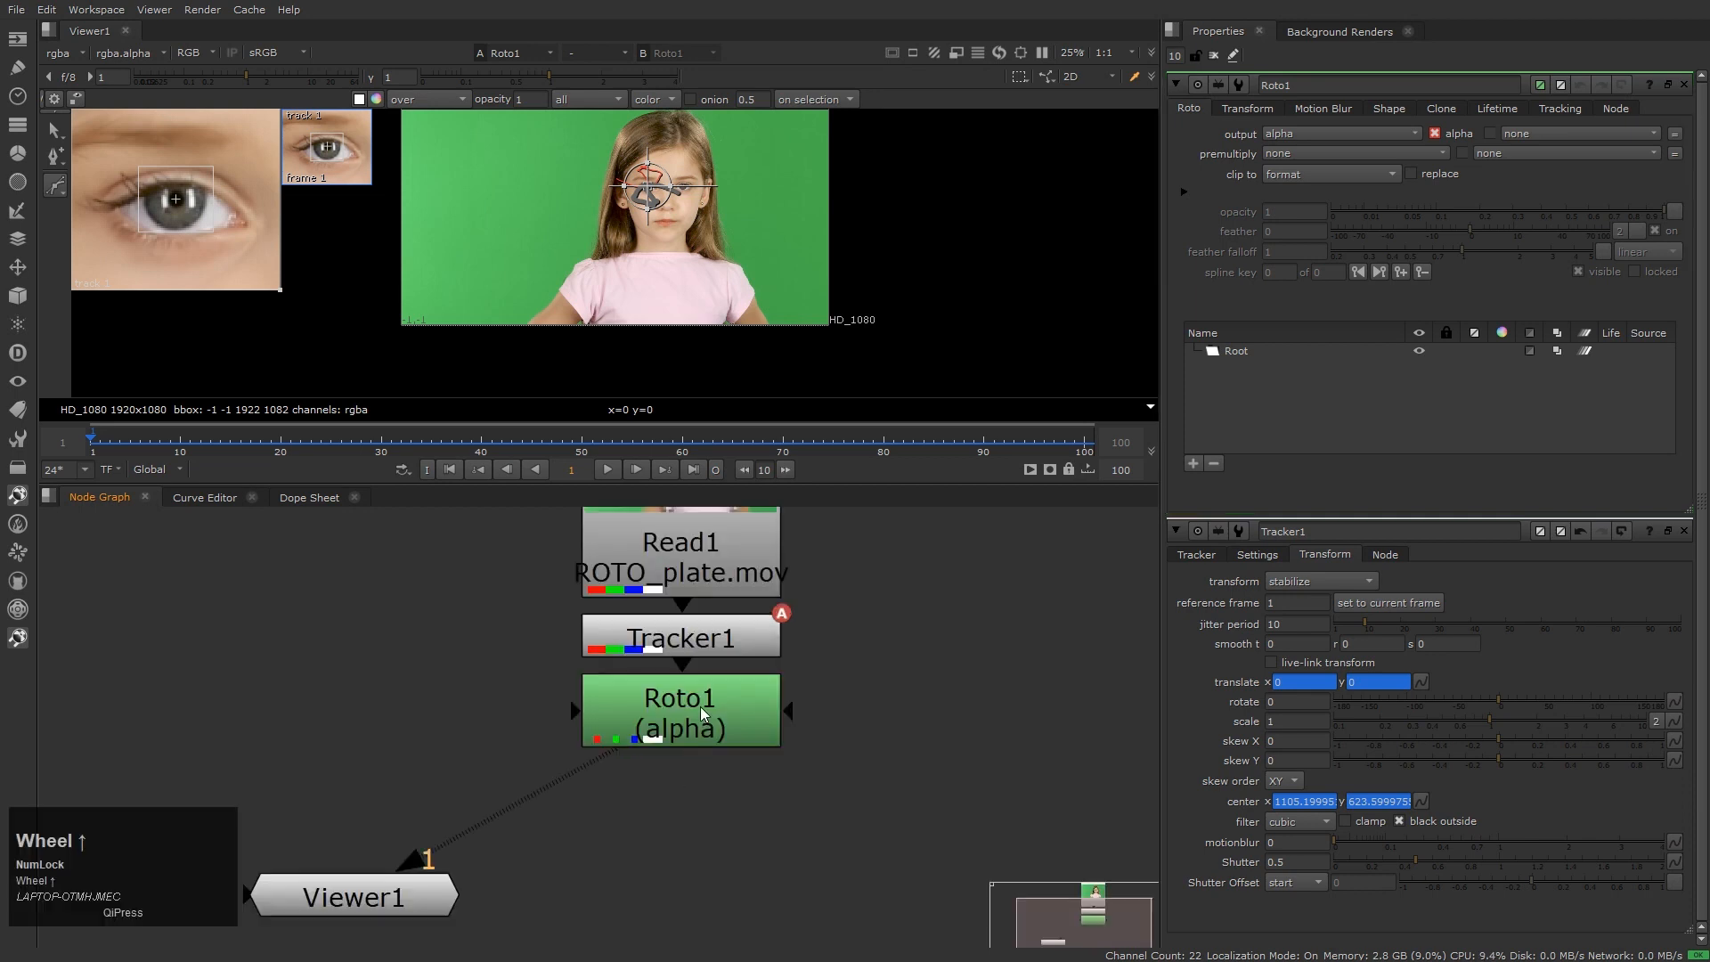
pyautogui.click(701, 708)
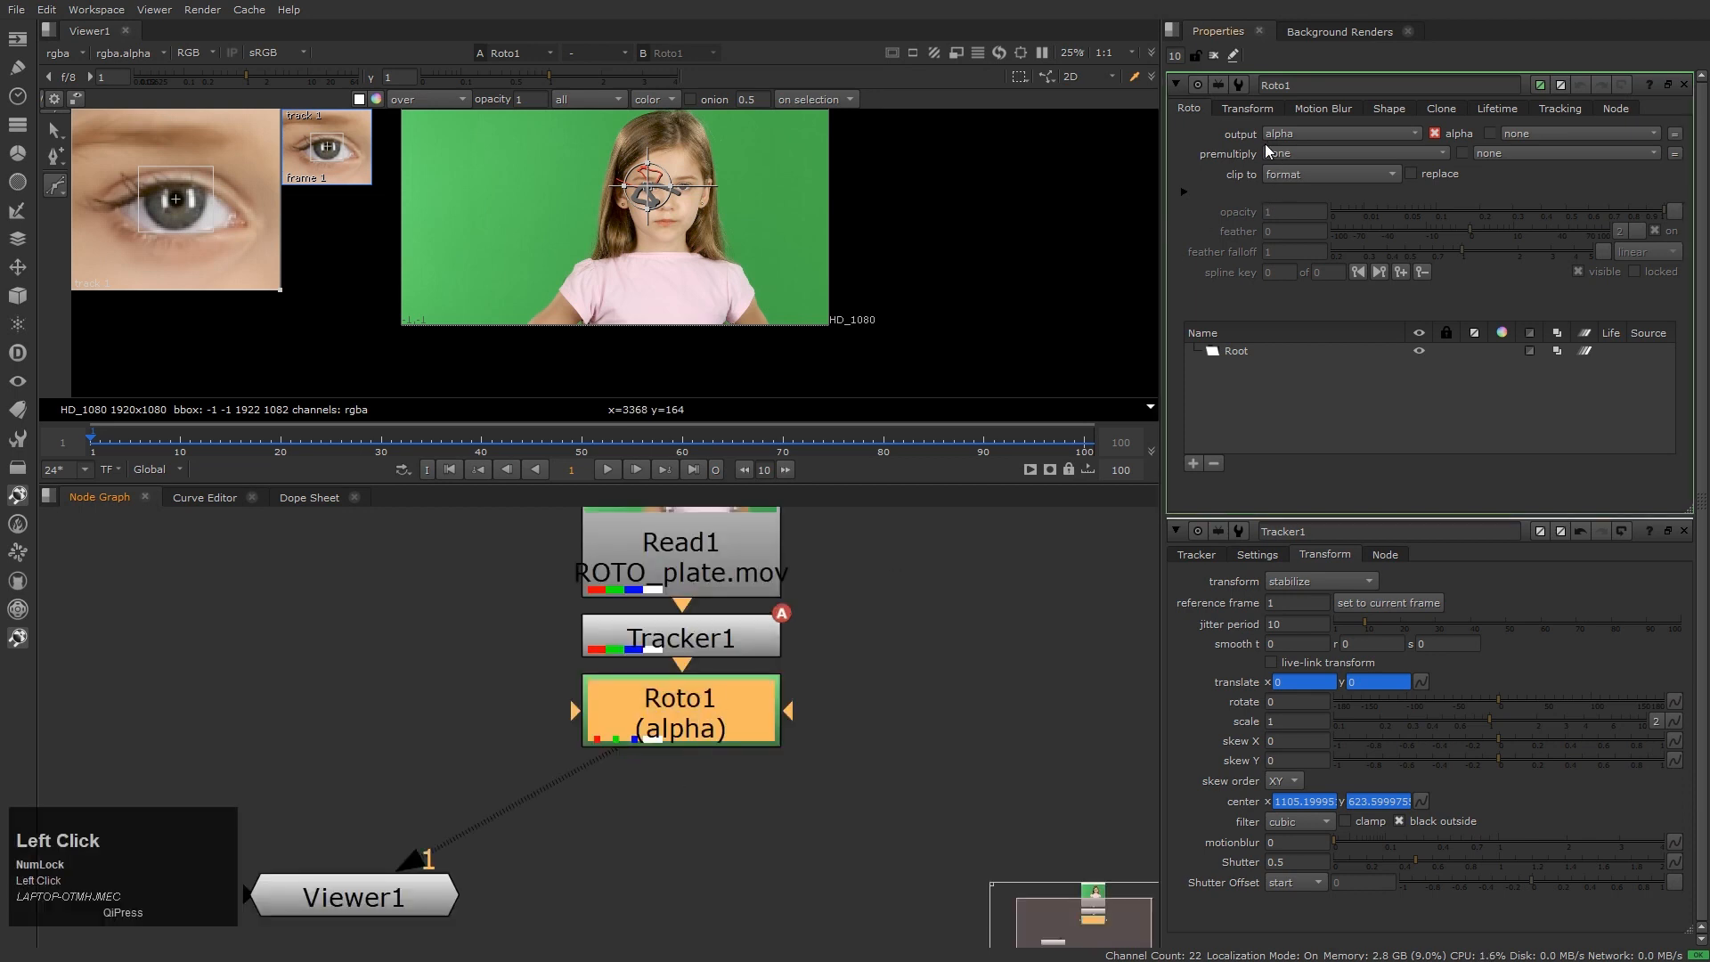
# Limit the number of node property panels open at once to 1
pyautogui.click(1174, 55)
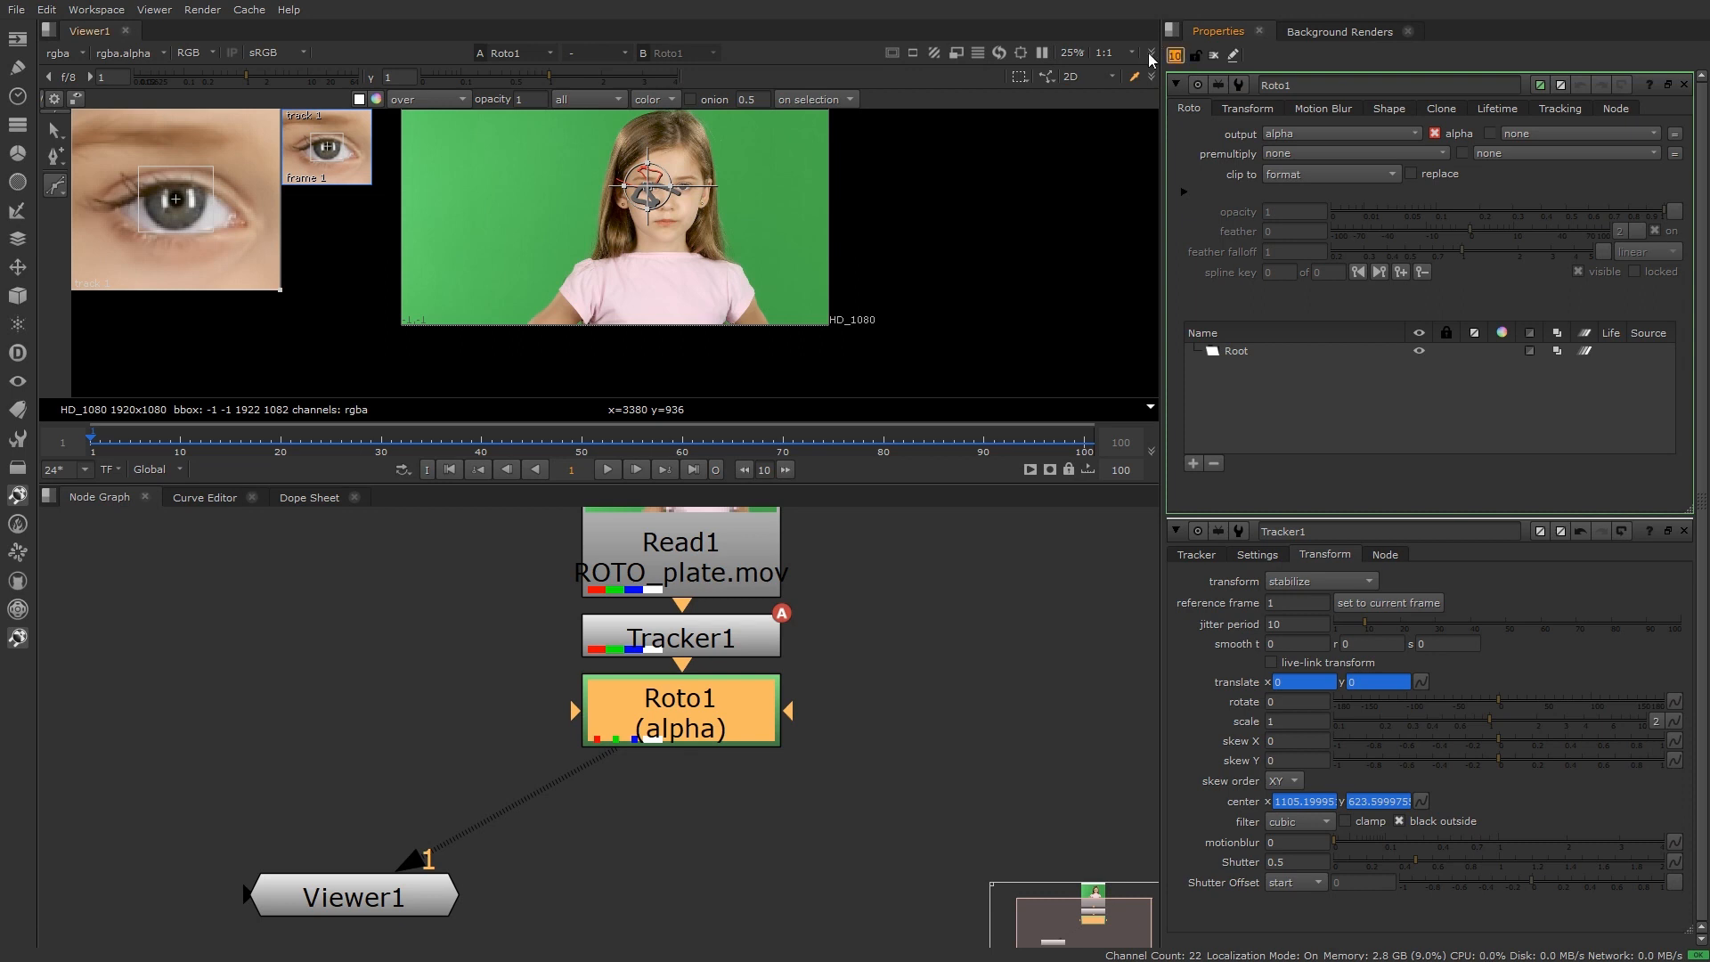
pyautogui.write('1')
pyautogui.press('Return')
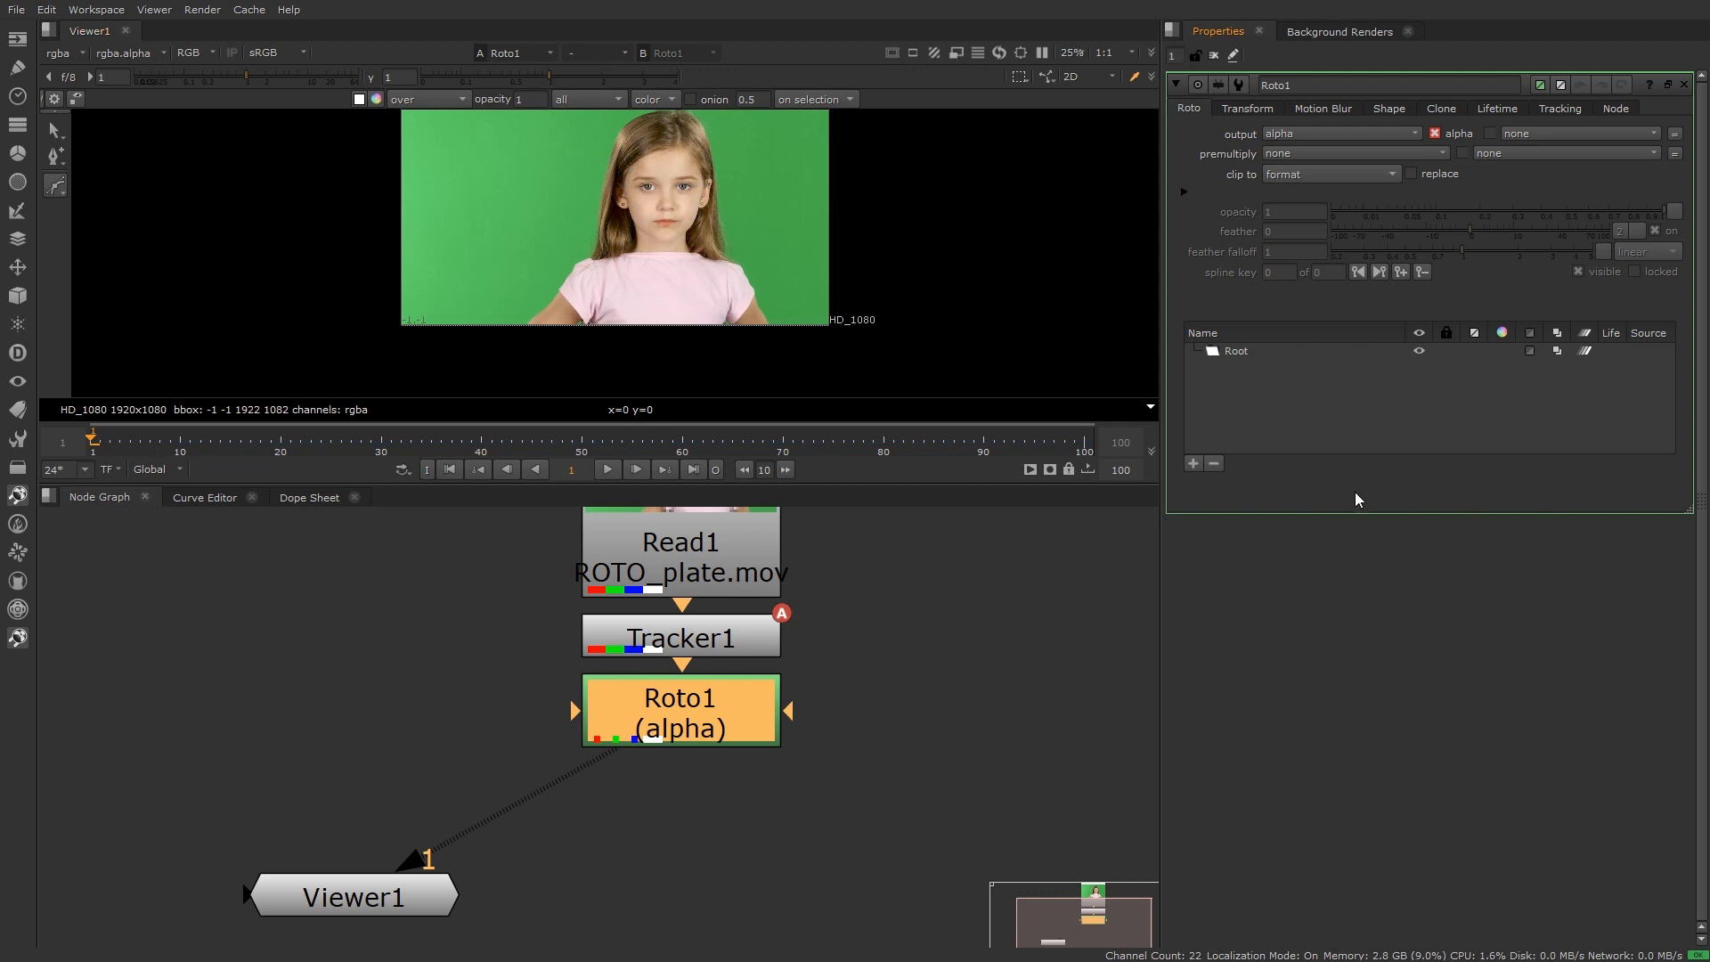
pyautogui.click(869, 725)
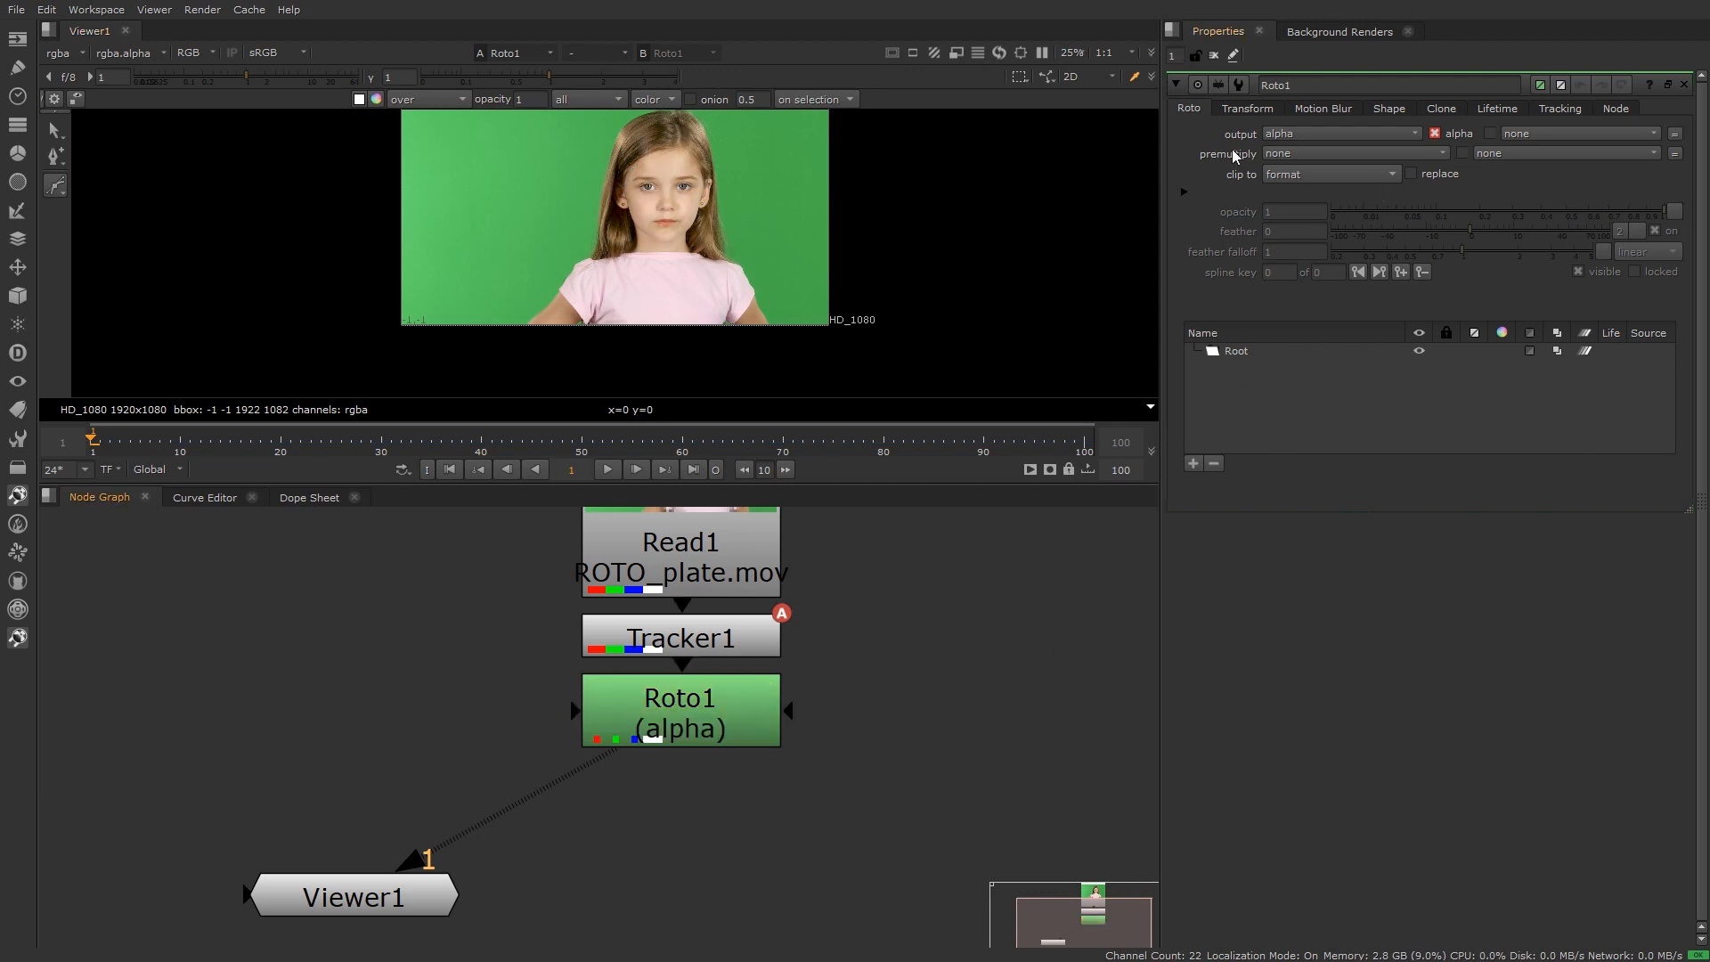
pyautogui.click(1305, 133)
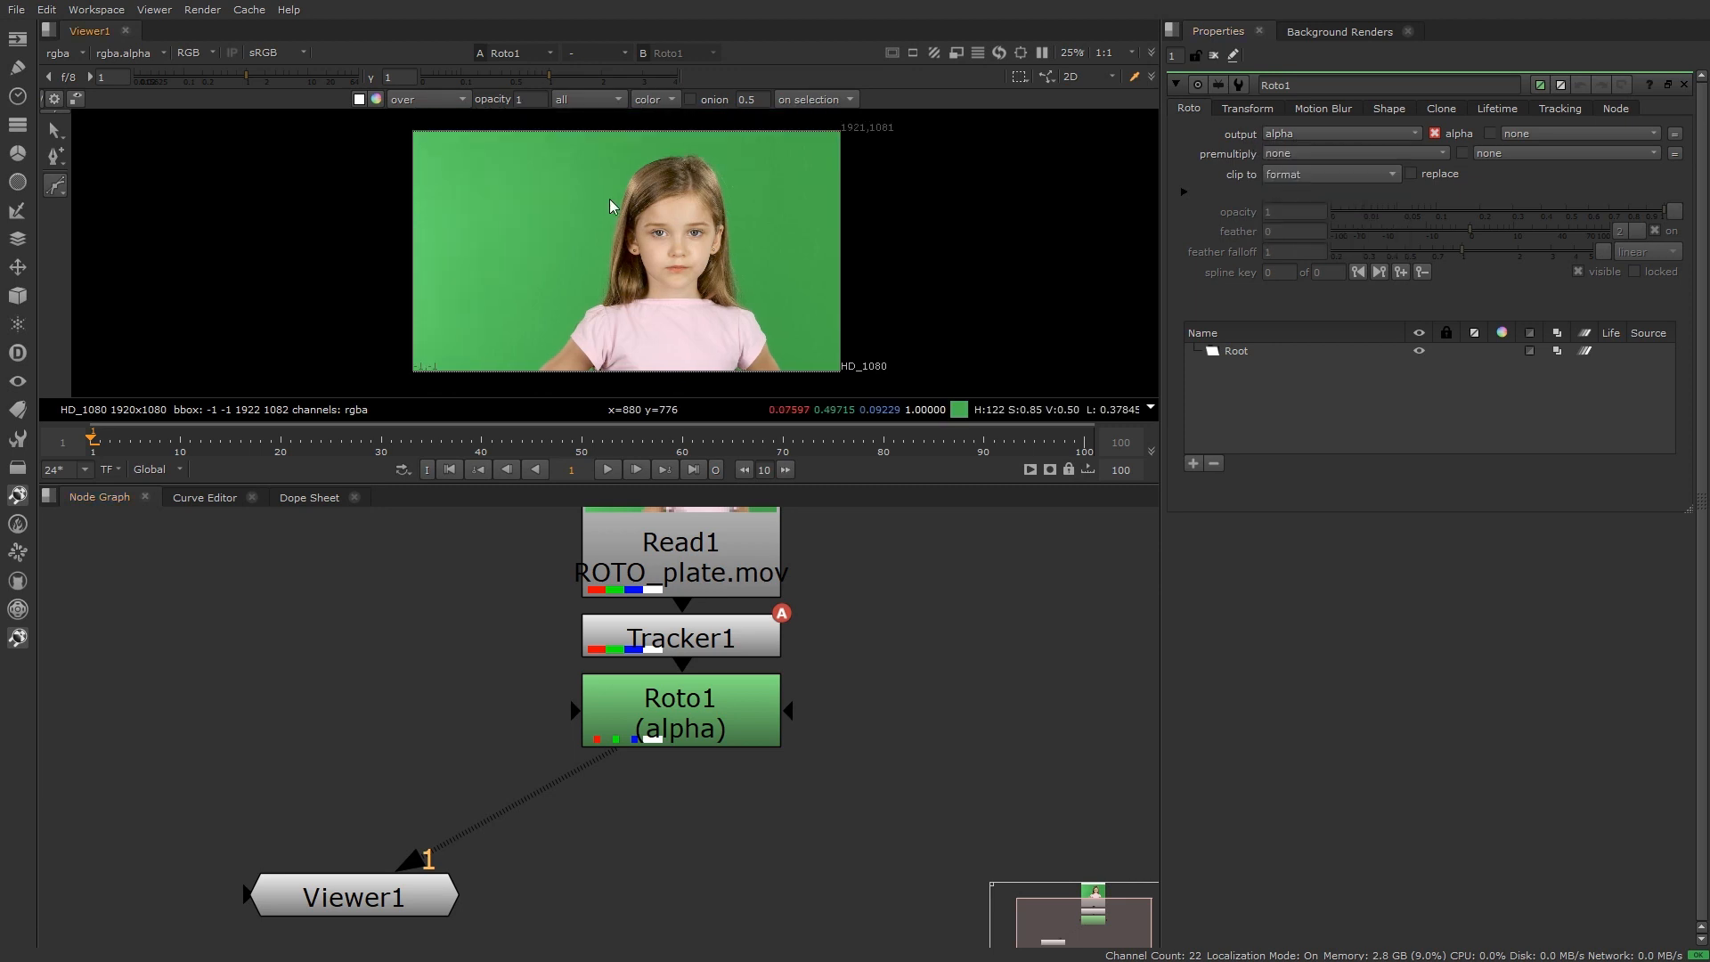
# Draw a closed four-point Bezier shape from the green background across the girl's face and shoulder
pyautogui.click(610, 200)
pyautogui.click(553, 269)
pyautogui.moveTo(665, 329); pyautogui.dragTo(687, 315)
pyautogui.moveTo(714, 253); pyautogui.dragTo(717, 226)
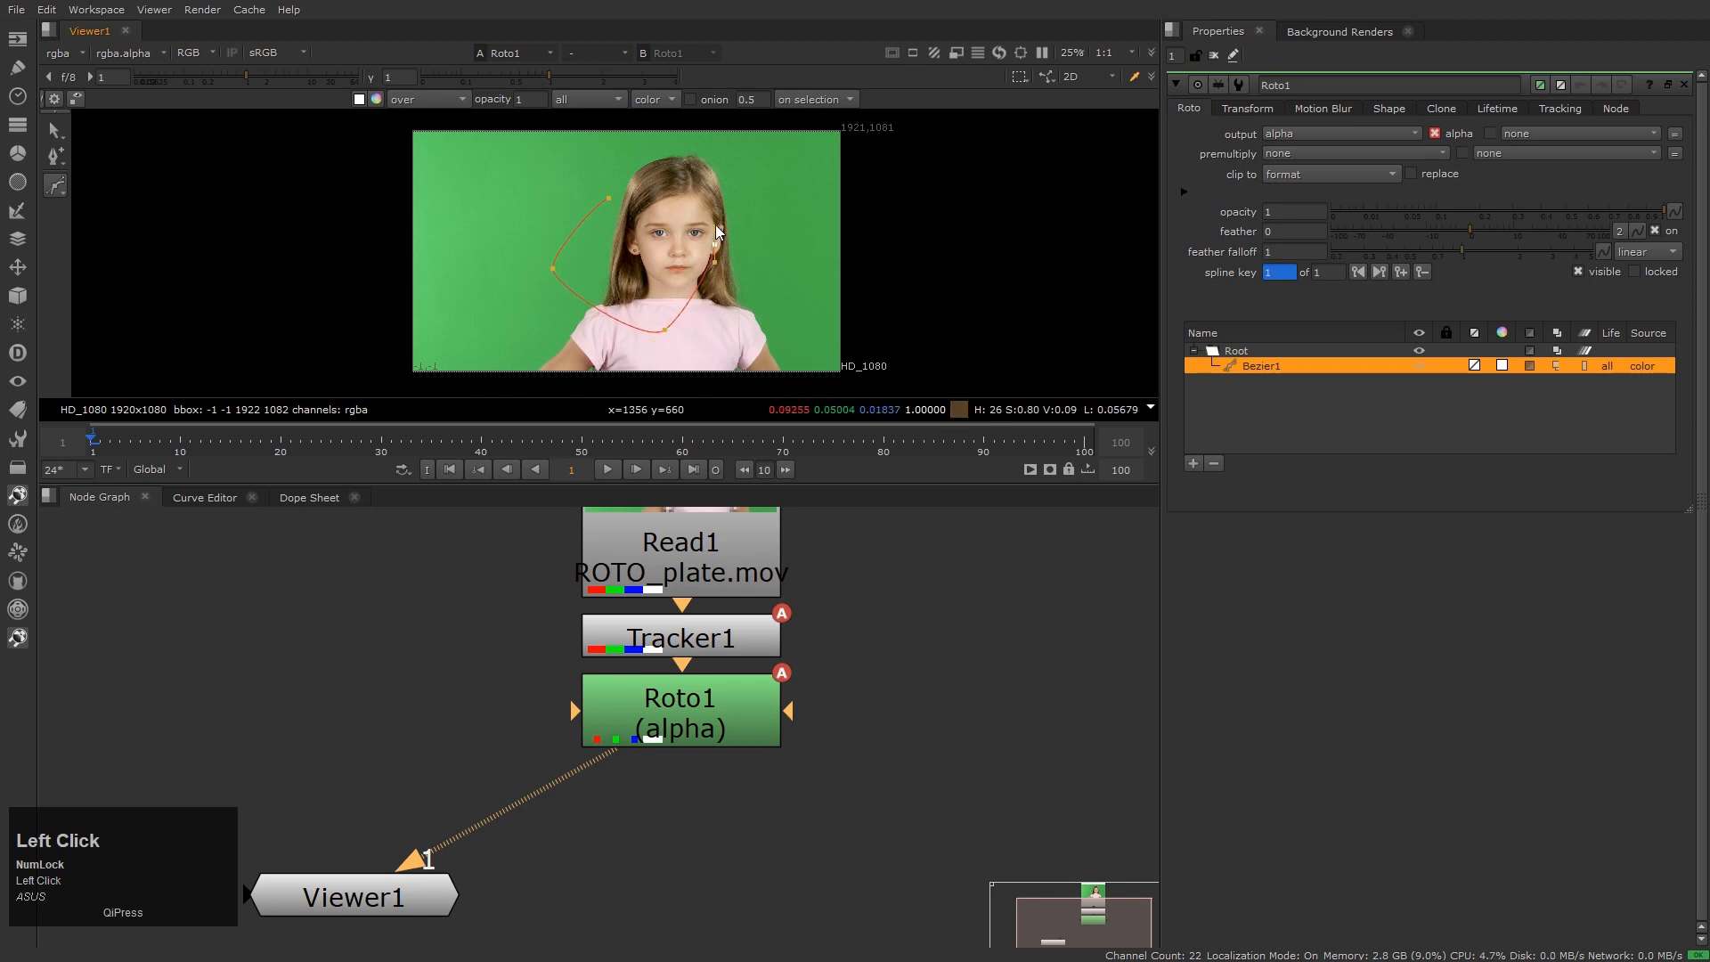
pyautogui.press('Return')
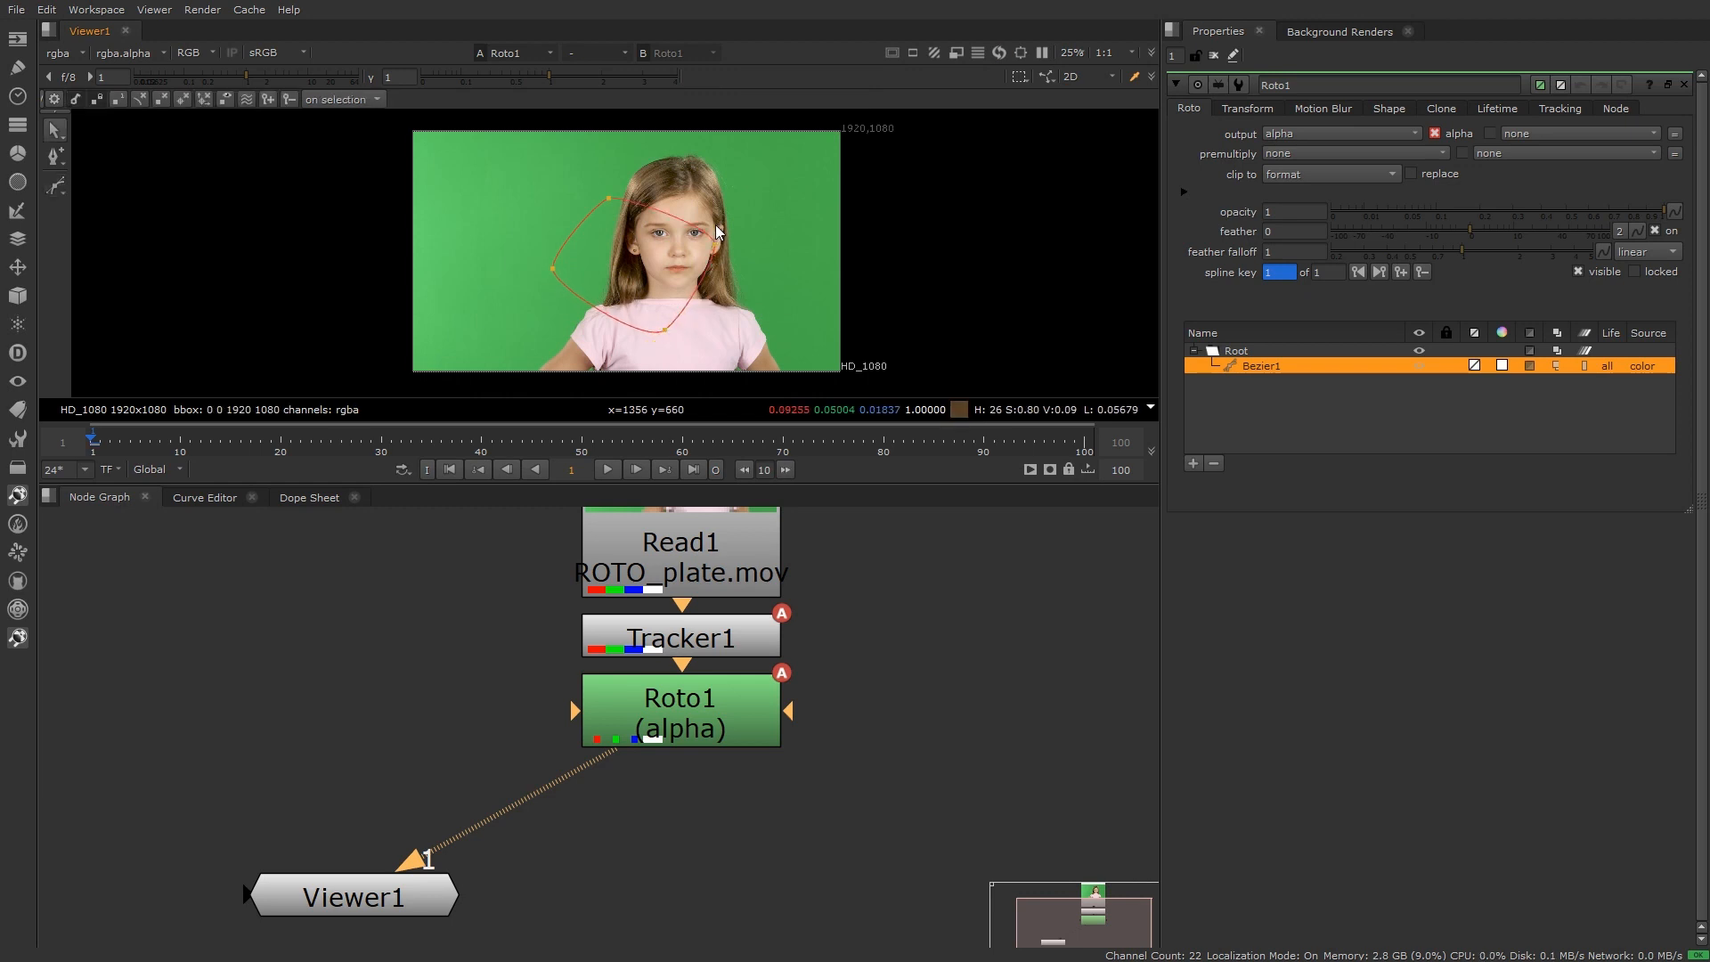
pyautogui.middleClick(716, 234)
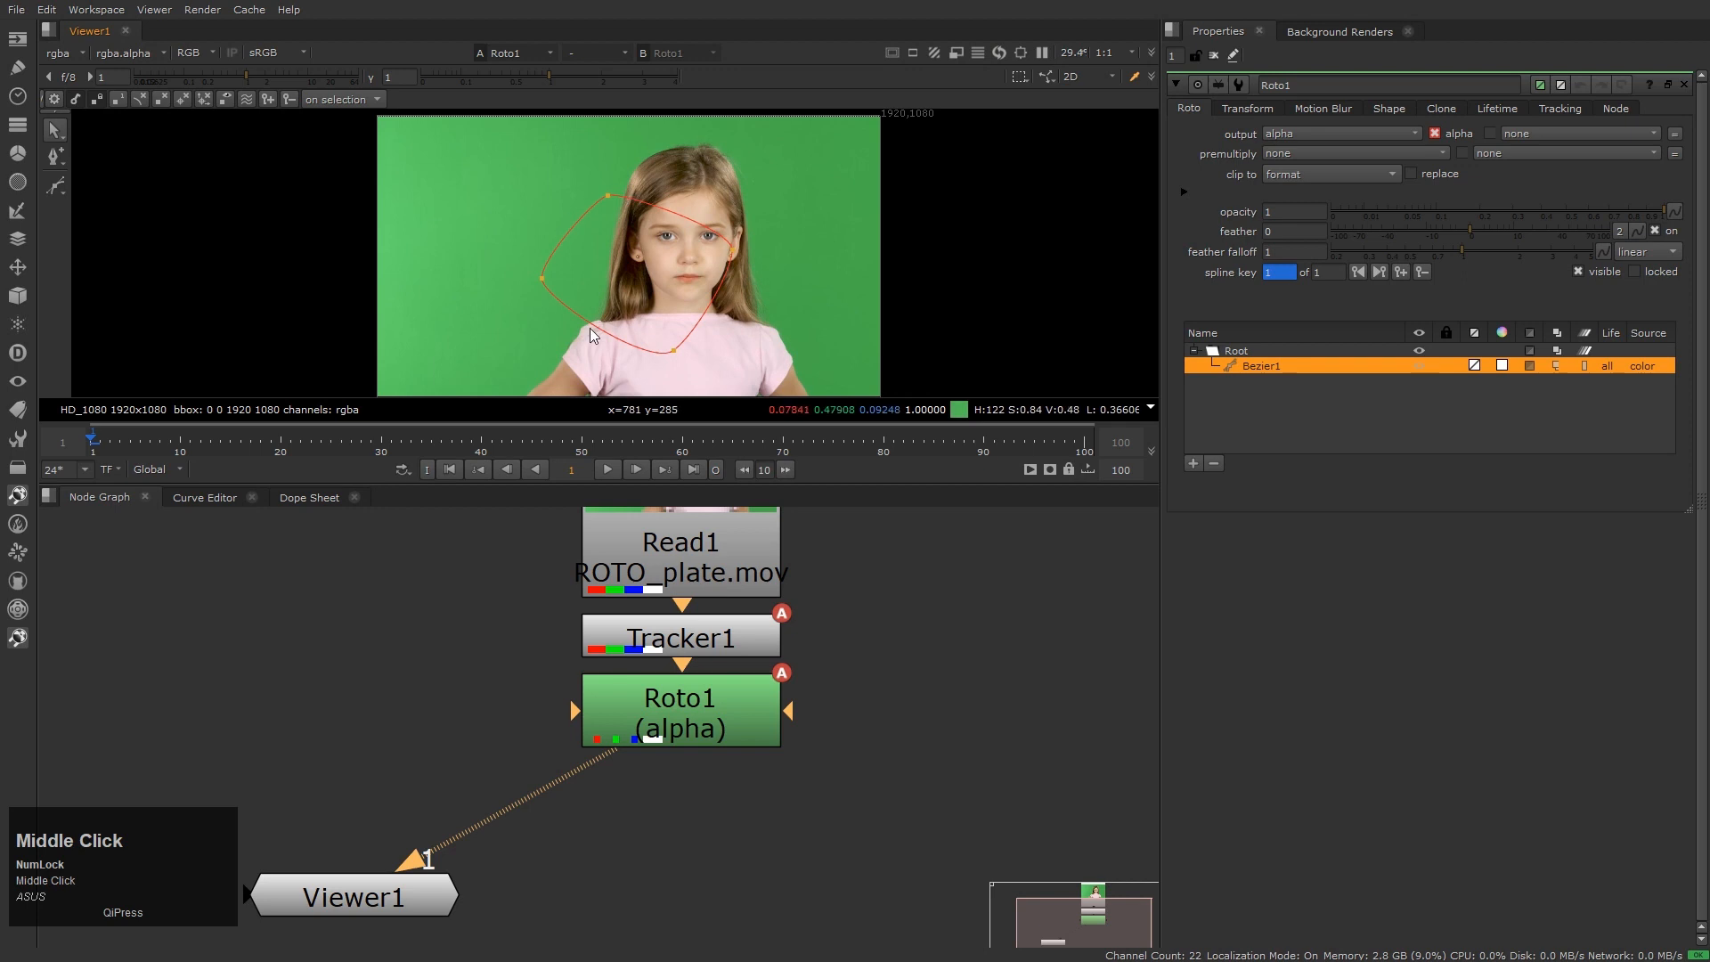
pyautogui.scroll(-1, 600, 341)
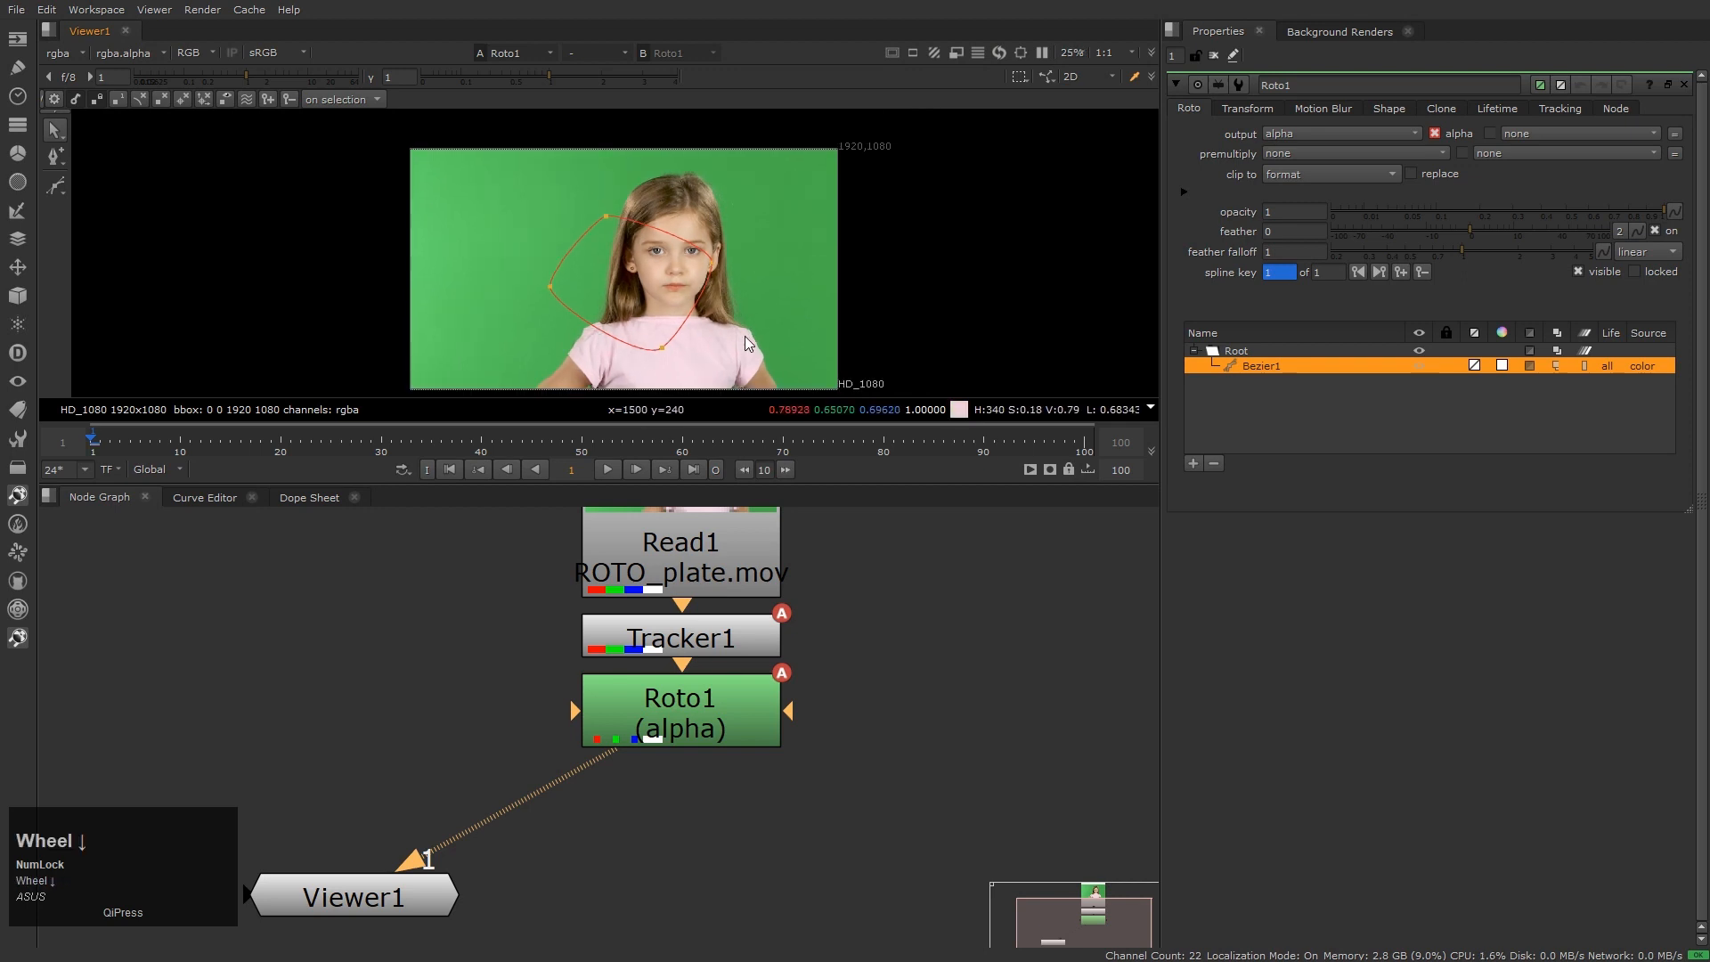
pyautogui.moveTo(745, 336); pyautogui.dragTo(740, 321, button='middle')
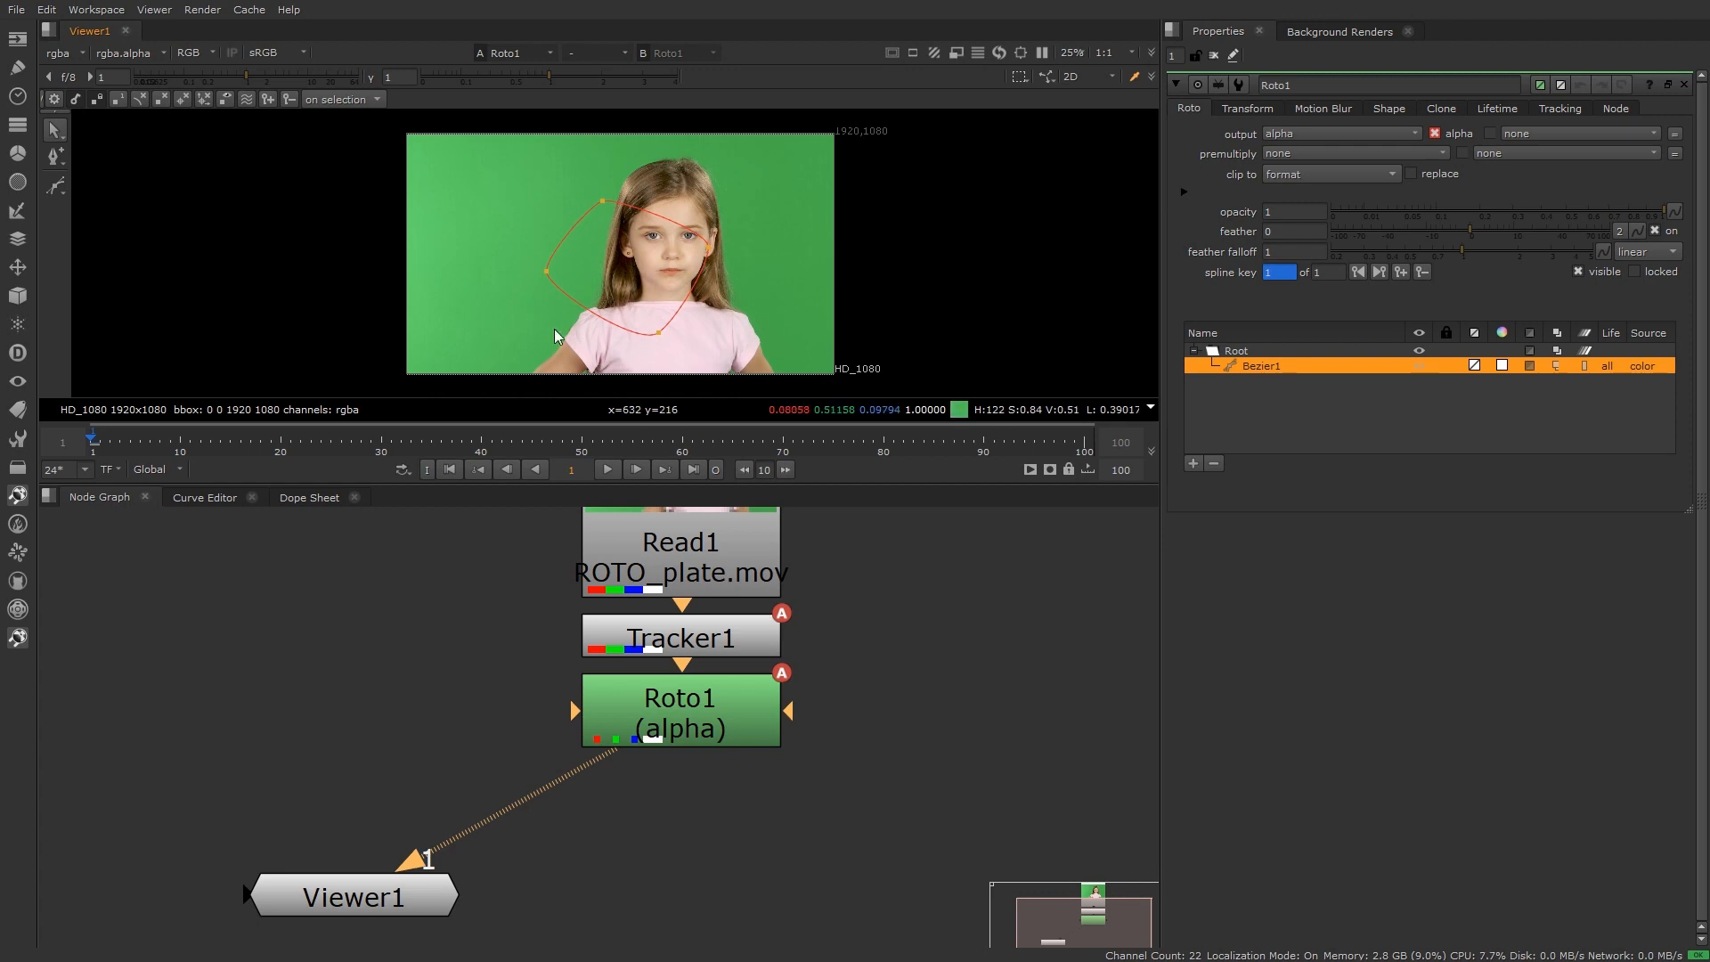
pyautogui.moveTo(649, 271); pyautogui.dragTo(656, 267, button='middle')
# View the red, green, blue and alpha channels of the Roto output one after another
pyautogui.click(212, 55)
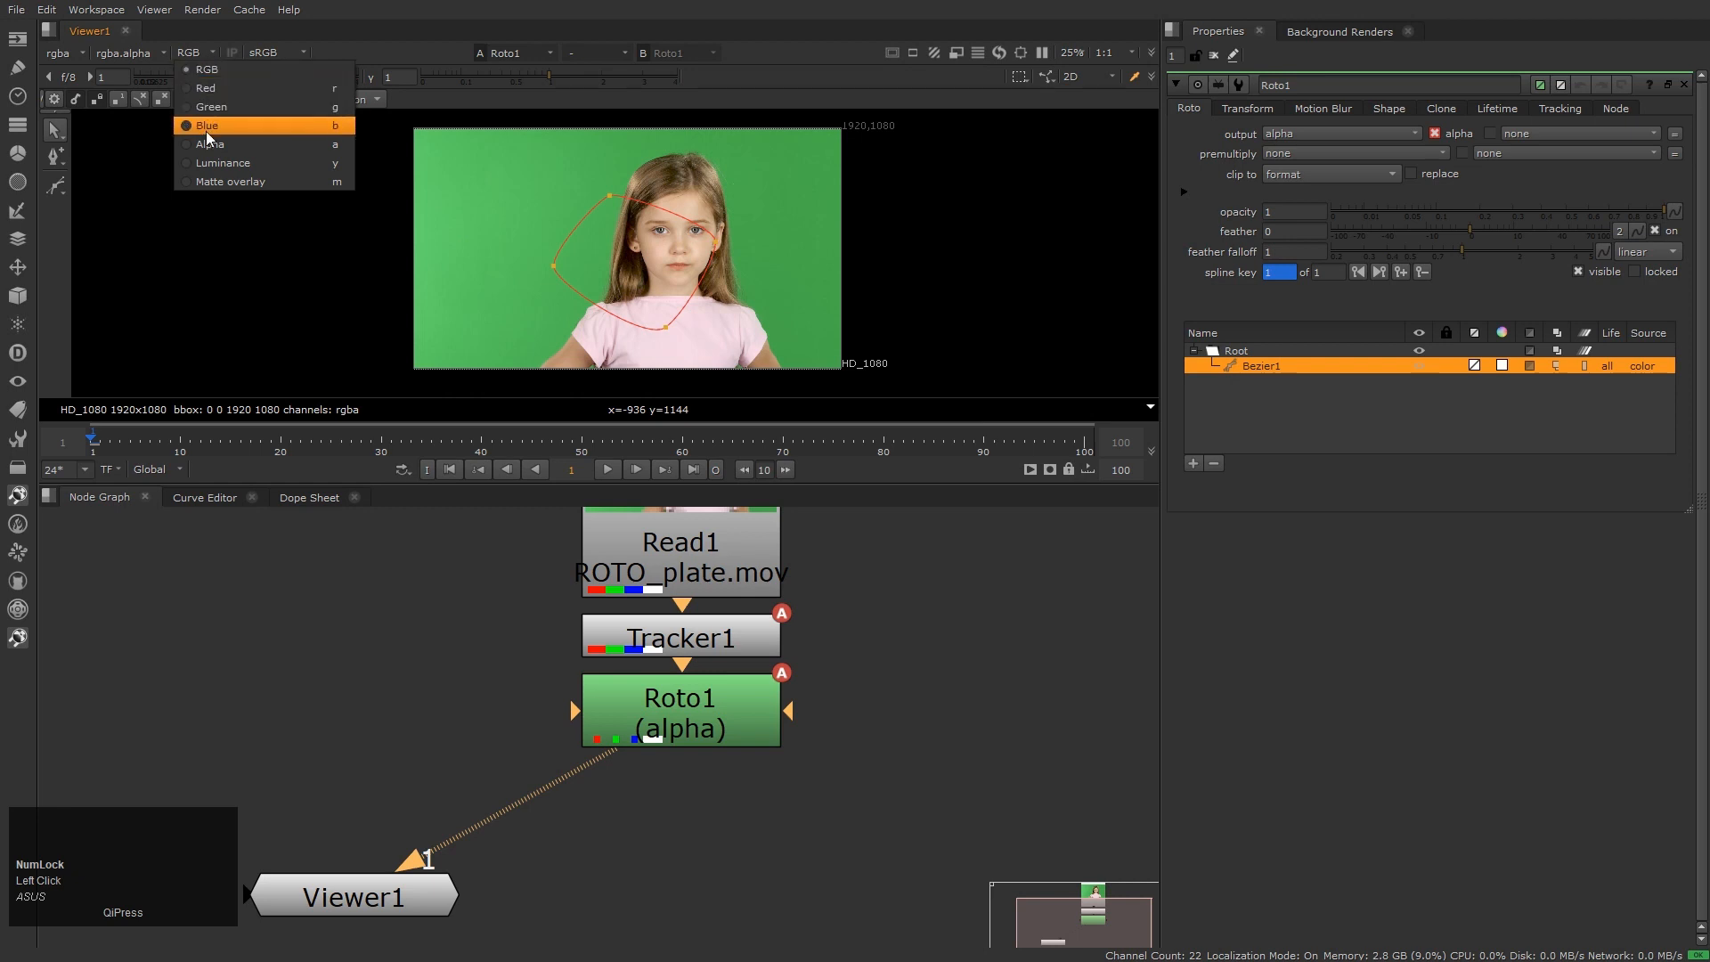
pyautogui.click(416, 253)
pyautogui.press('r')
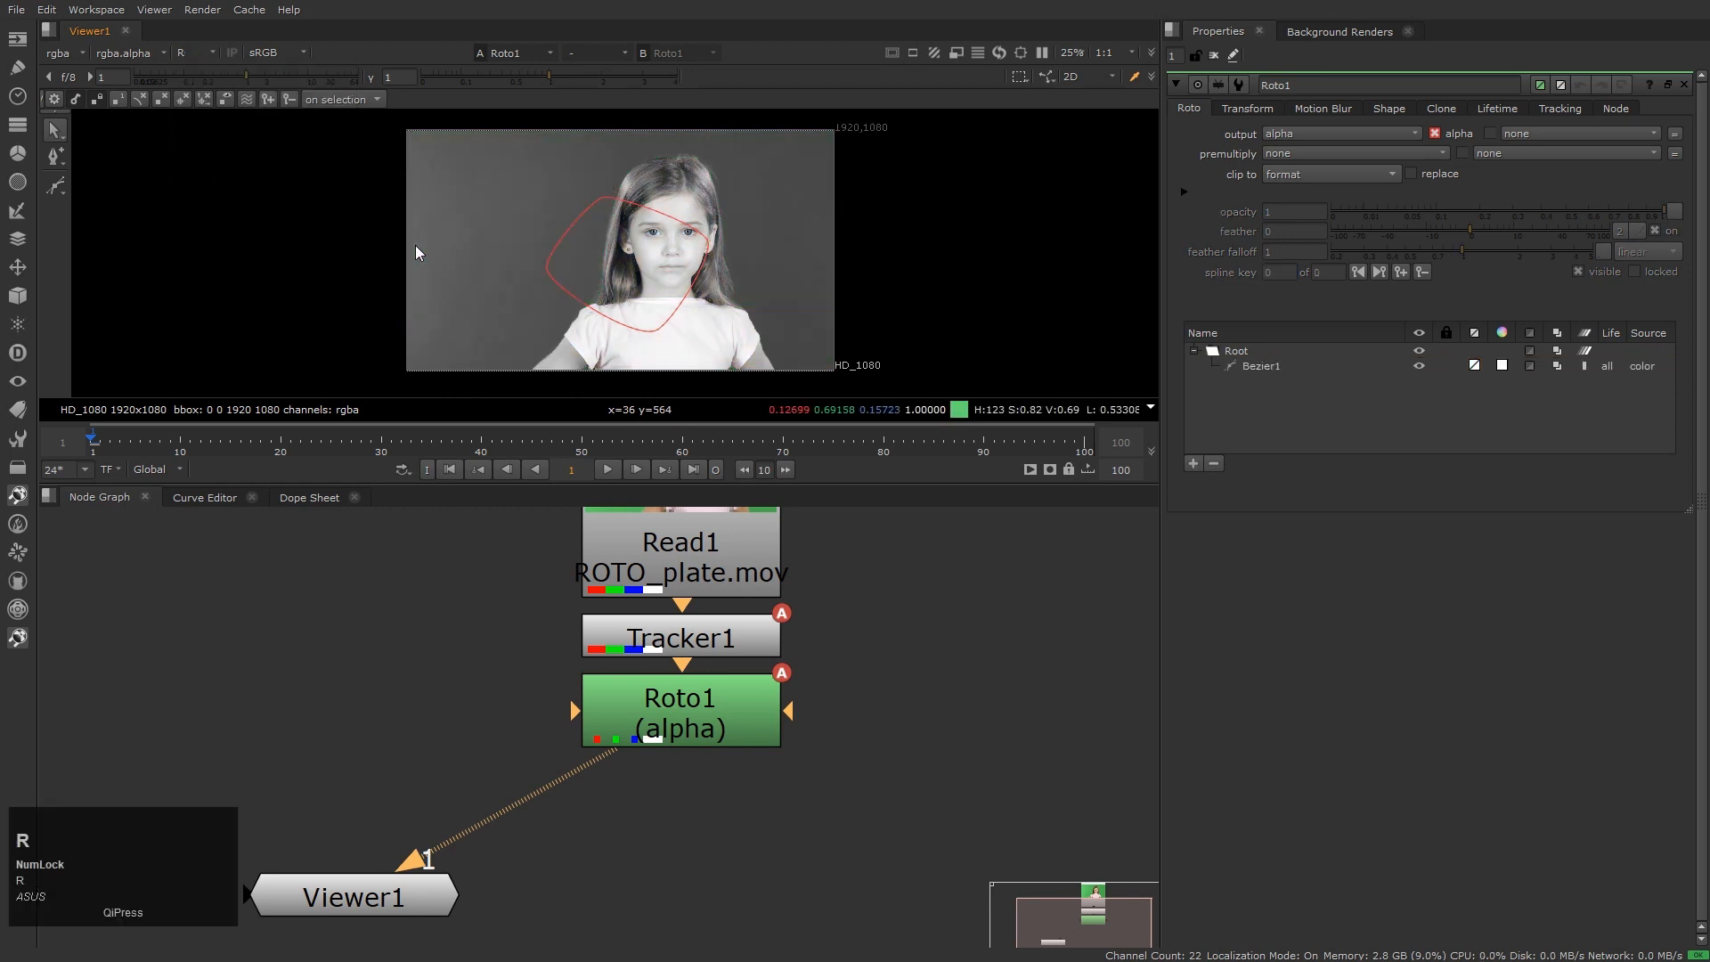
pyautogui.press('g')
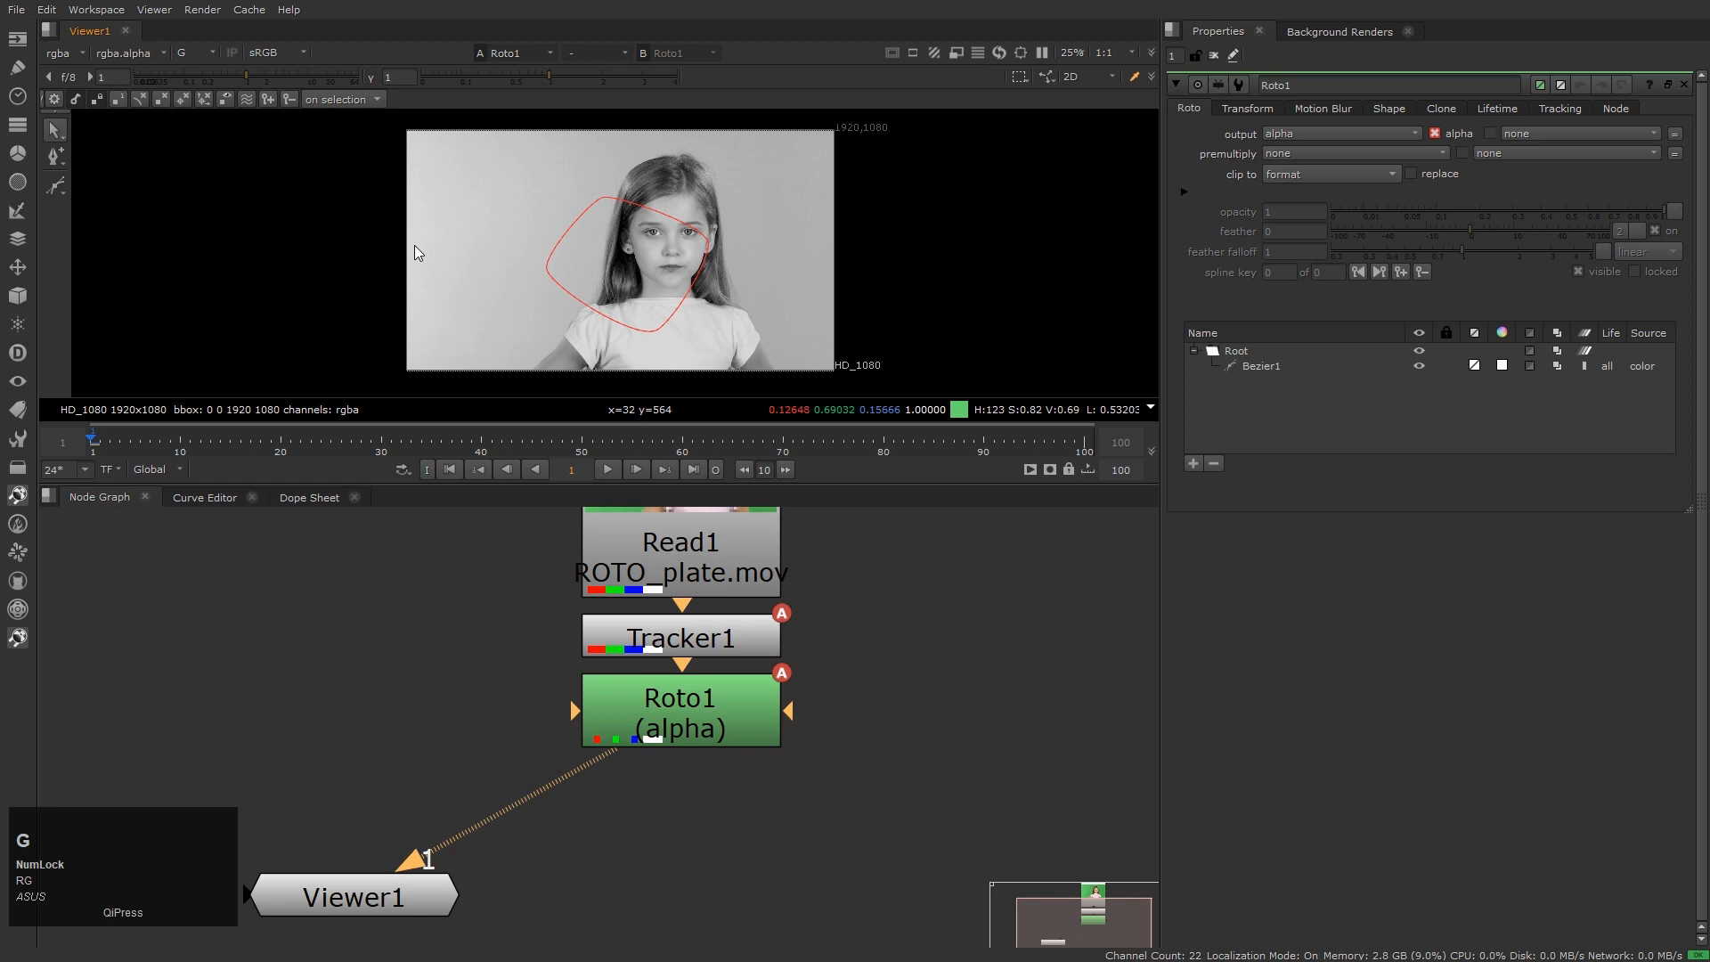
pyautogui.press('b')
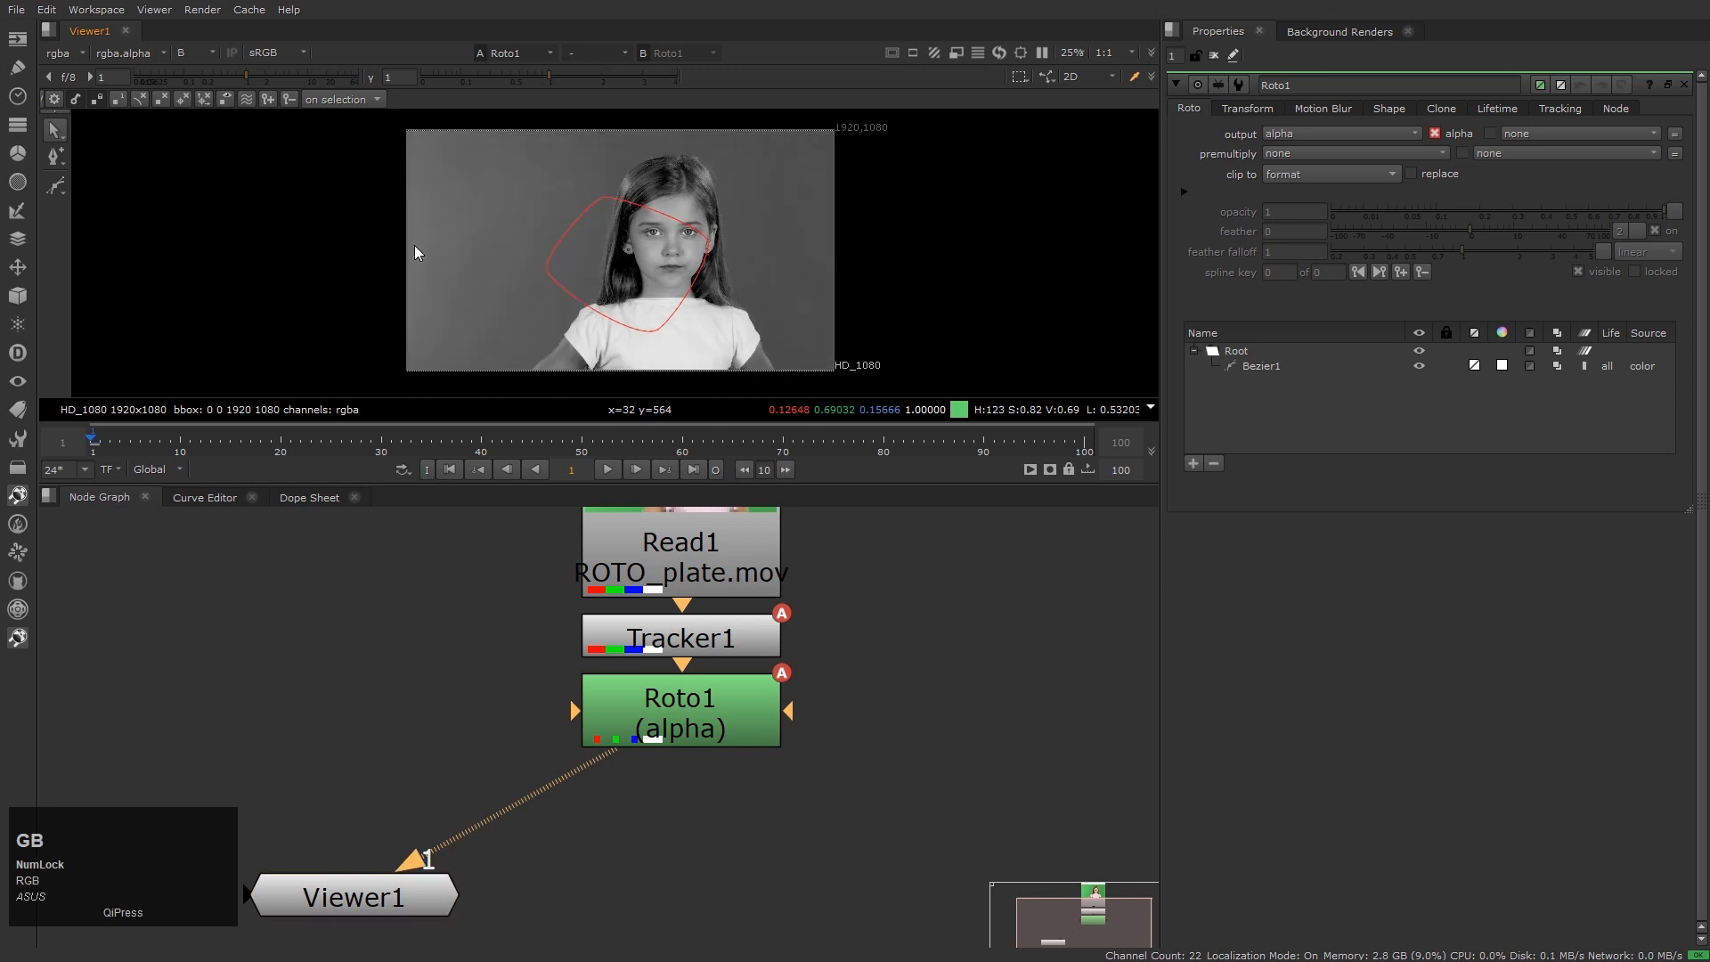
pyautogui.press('a')
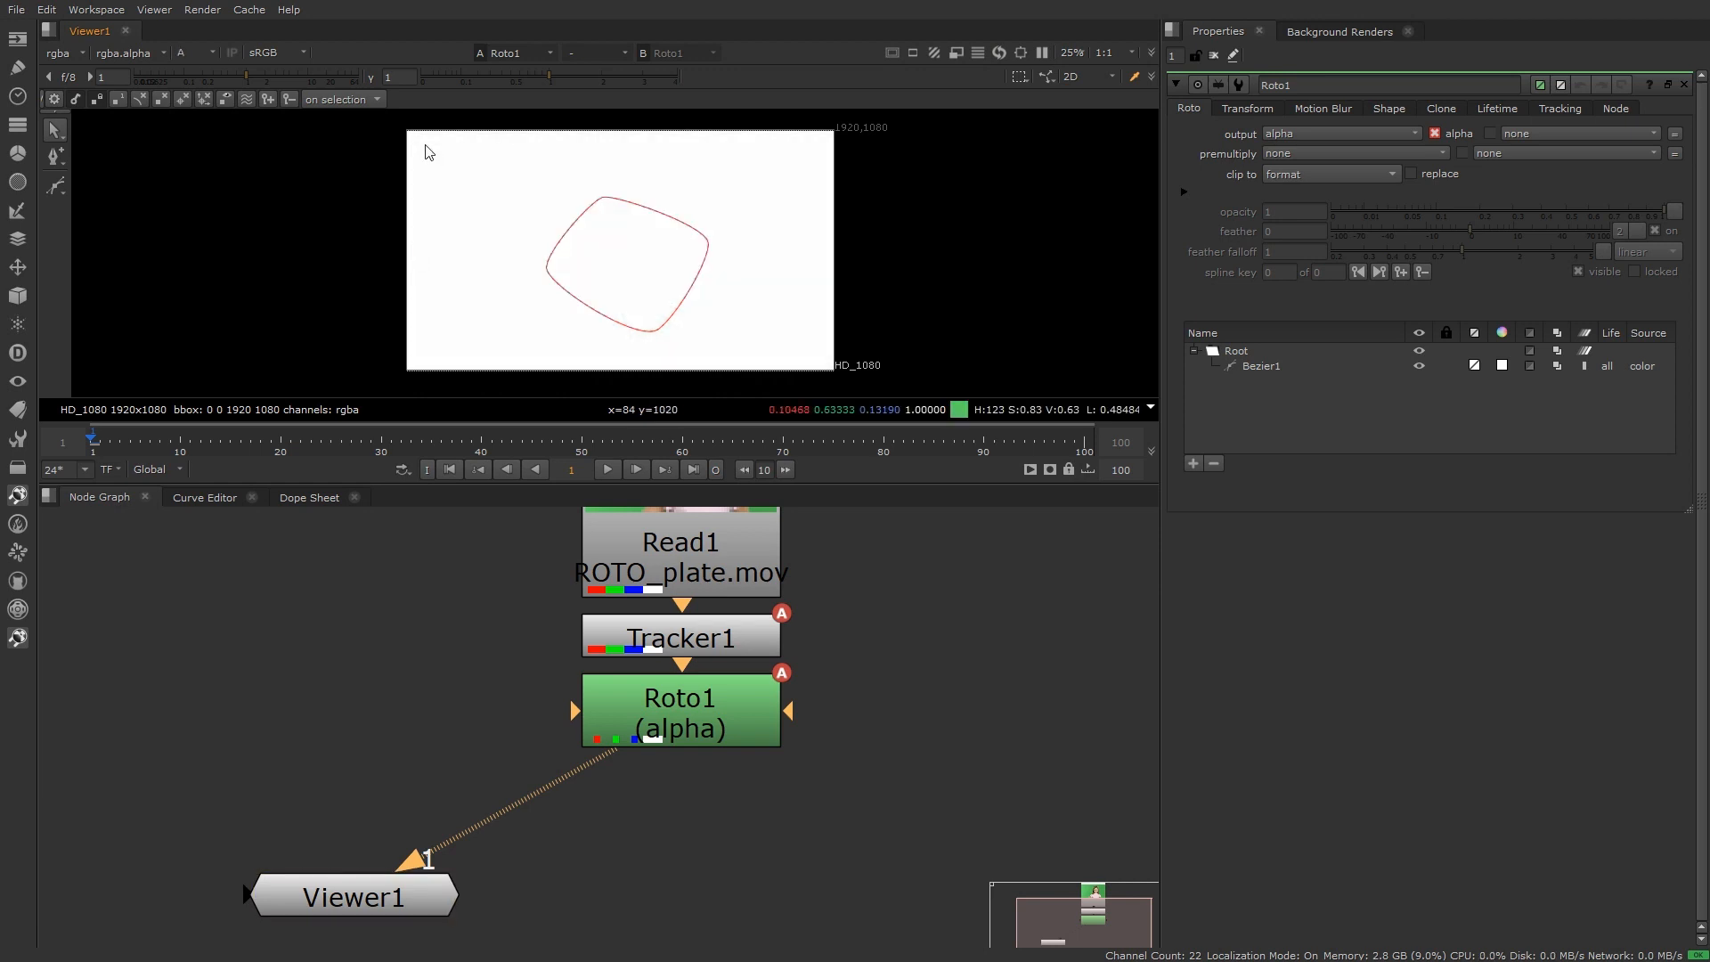
# Enable replace on the Roto node so the shape alone defines the alpha
pyautogui.moveTo(735, 727); pyautogui.dragTo(751, 784, button='middle')
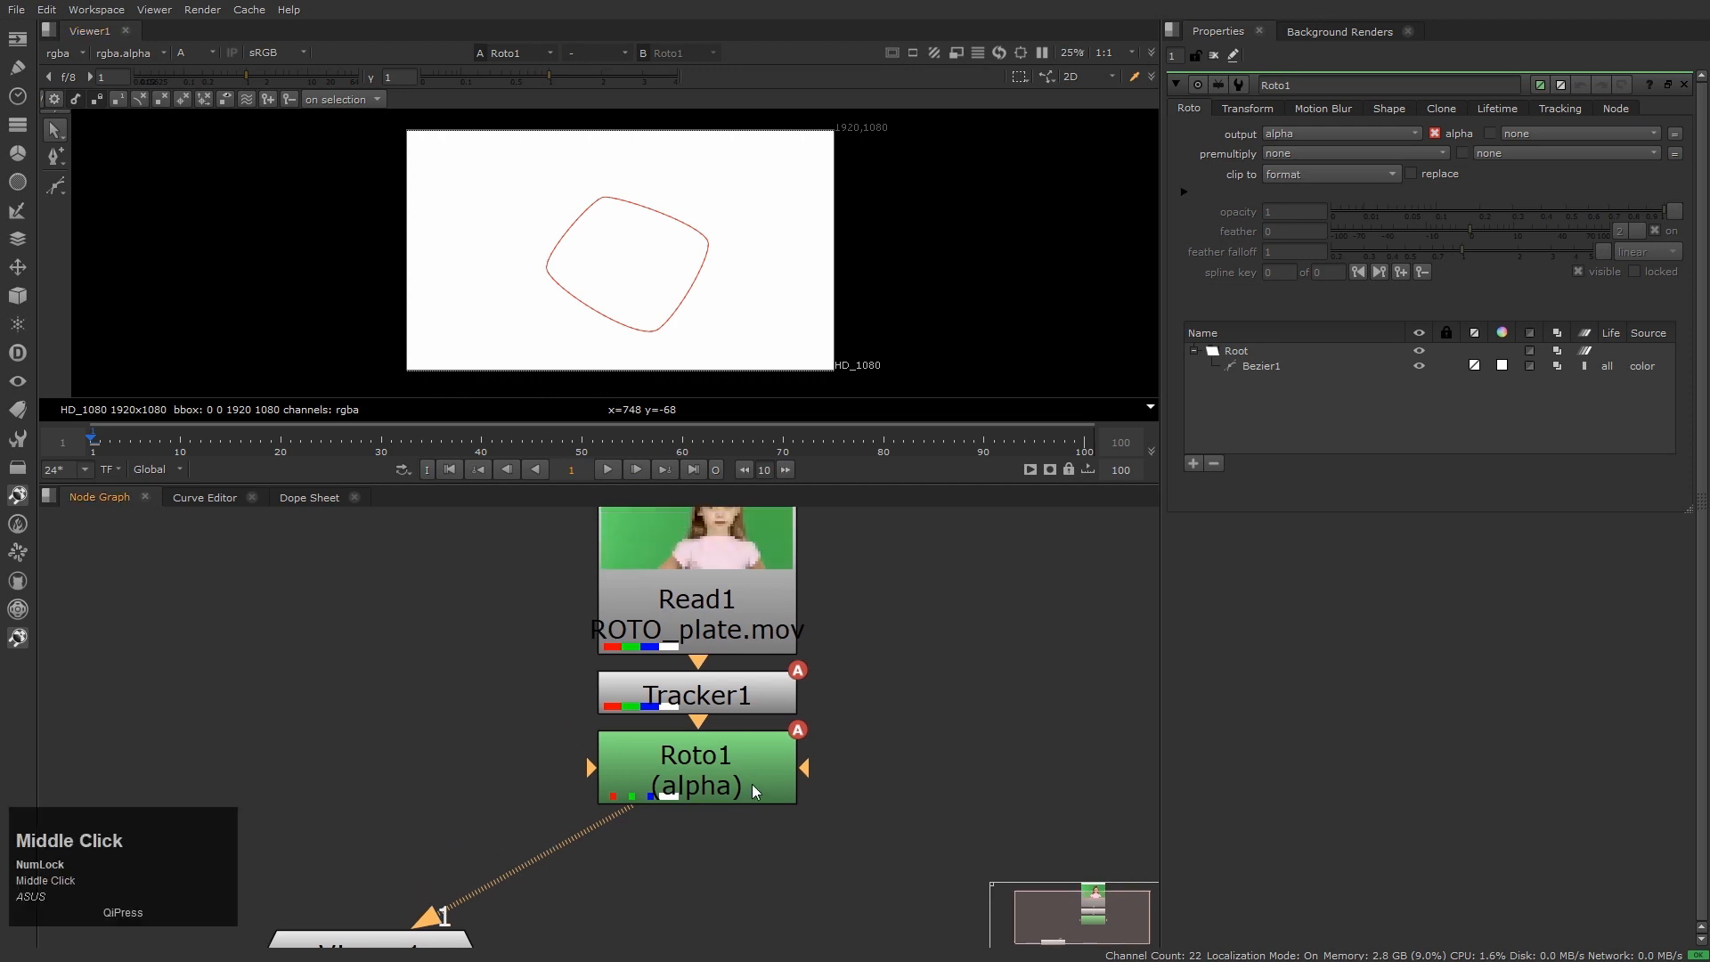
pyautogui.scroll(3, 669, 671)
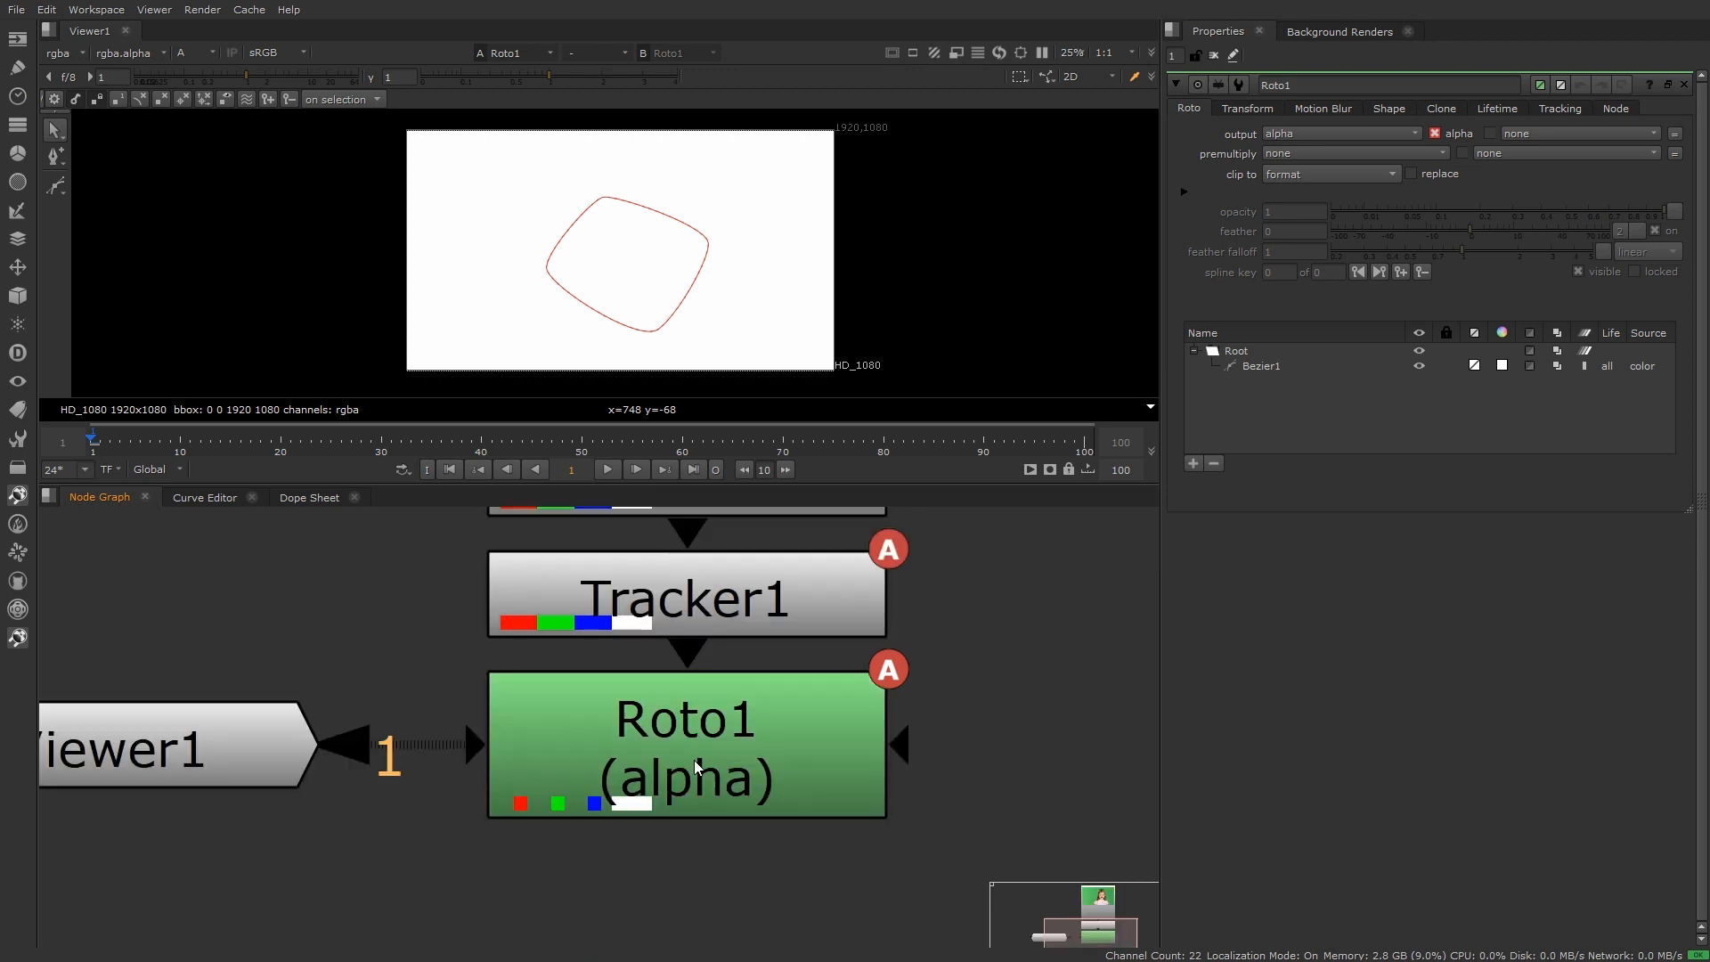
pyautogui.click(695, 764)
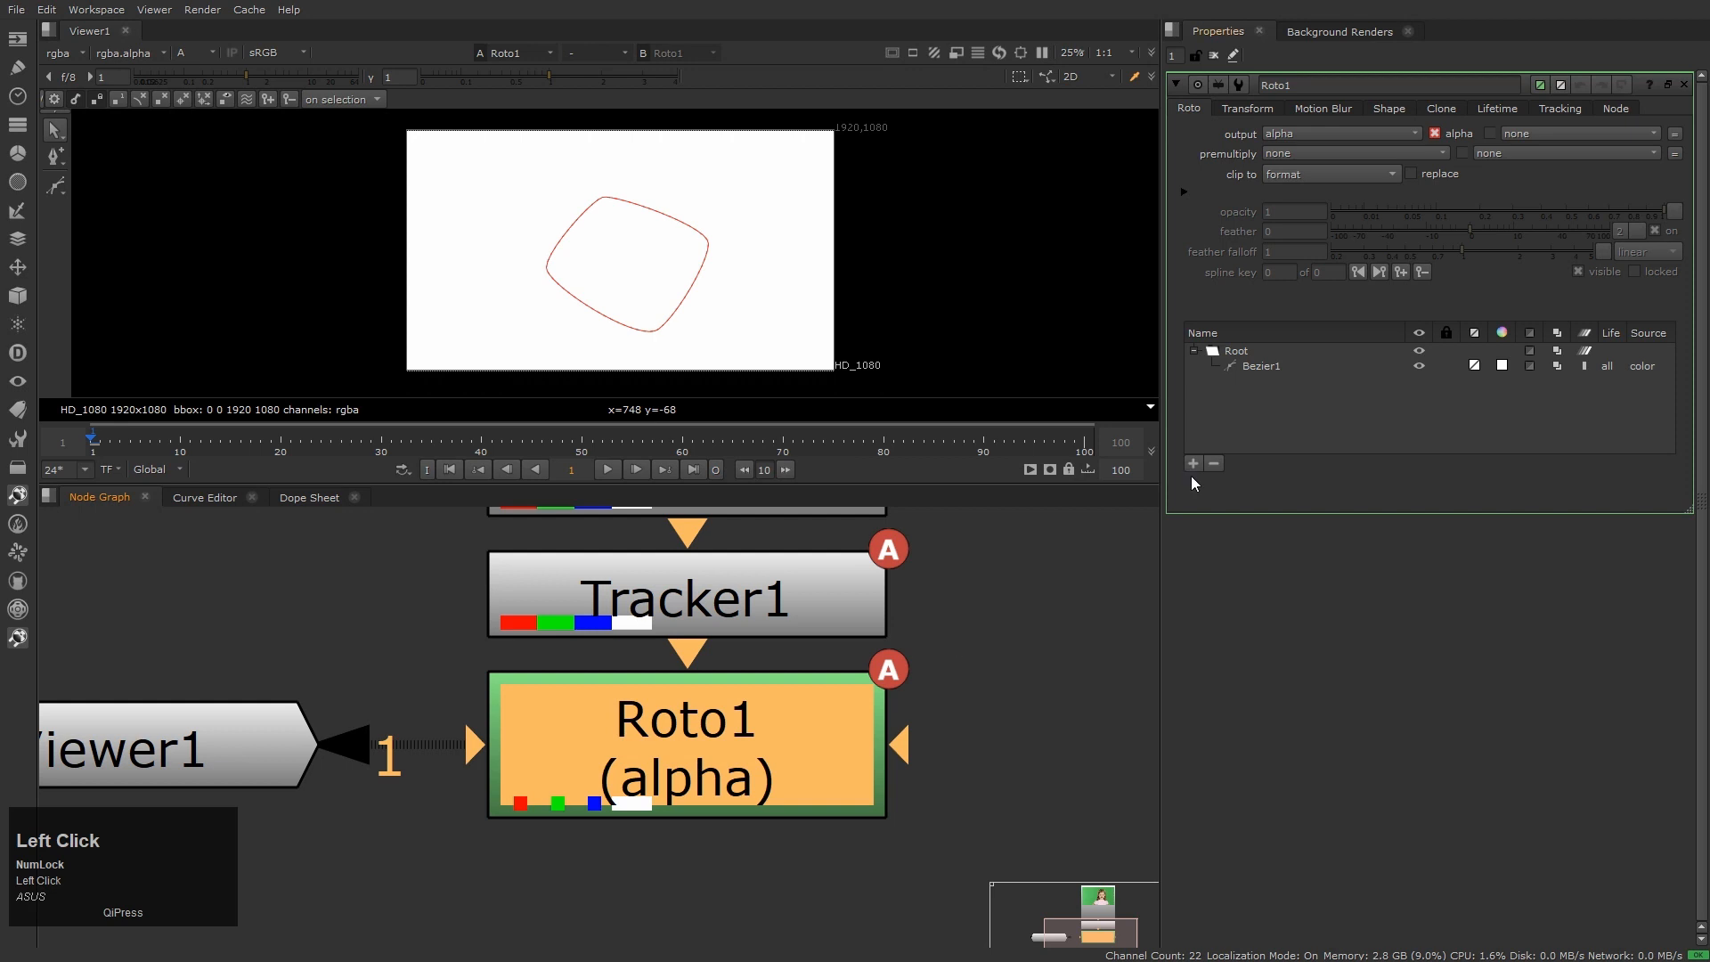
pyautogui.click(1412, 173)
pyautogui.scroll(-2, 1029, 671)
pyautogui.moveTo(500, 632); pyautogui.dragTo(1002, 882)
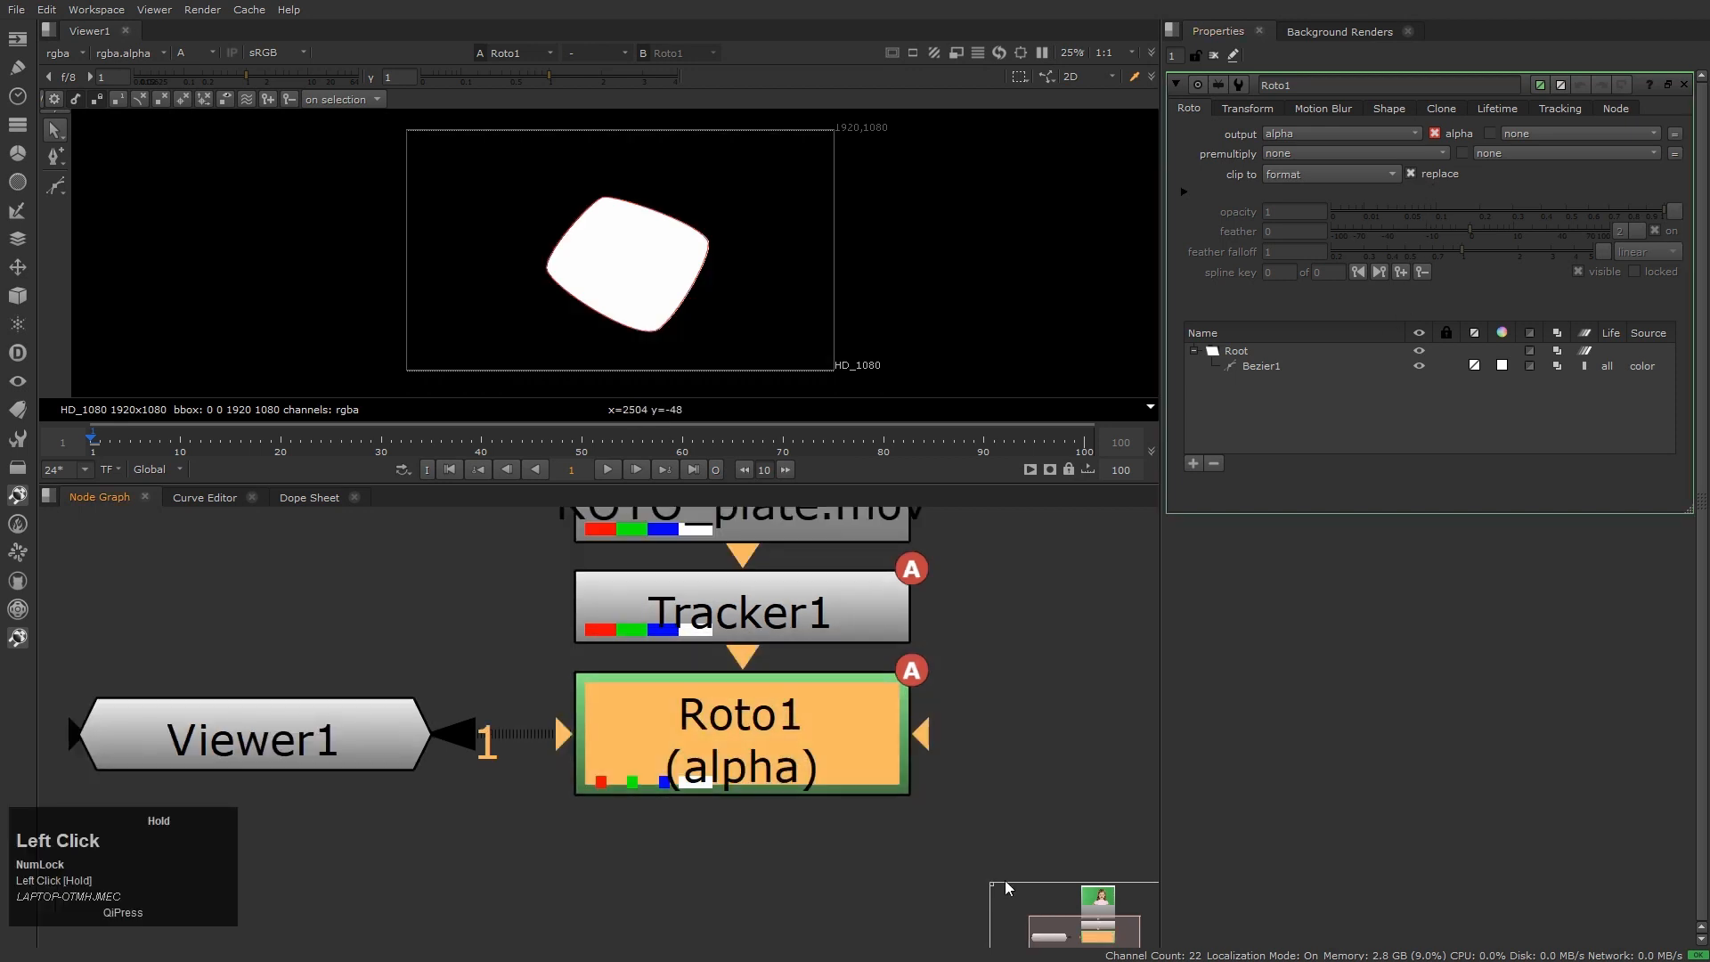
pyautogui.click(974, 754)
# Compare the green and alpha channels of the Roto output and return to the full-colour view
pyautogui.press('g')
pyautogui.press('a')
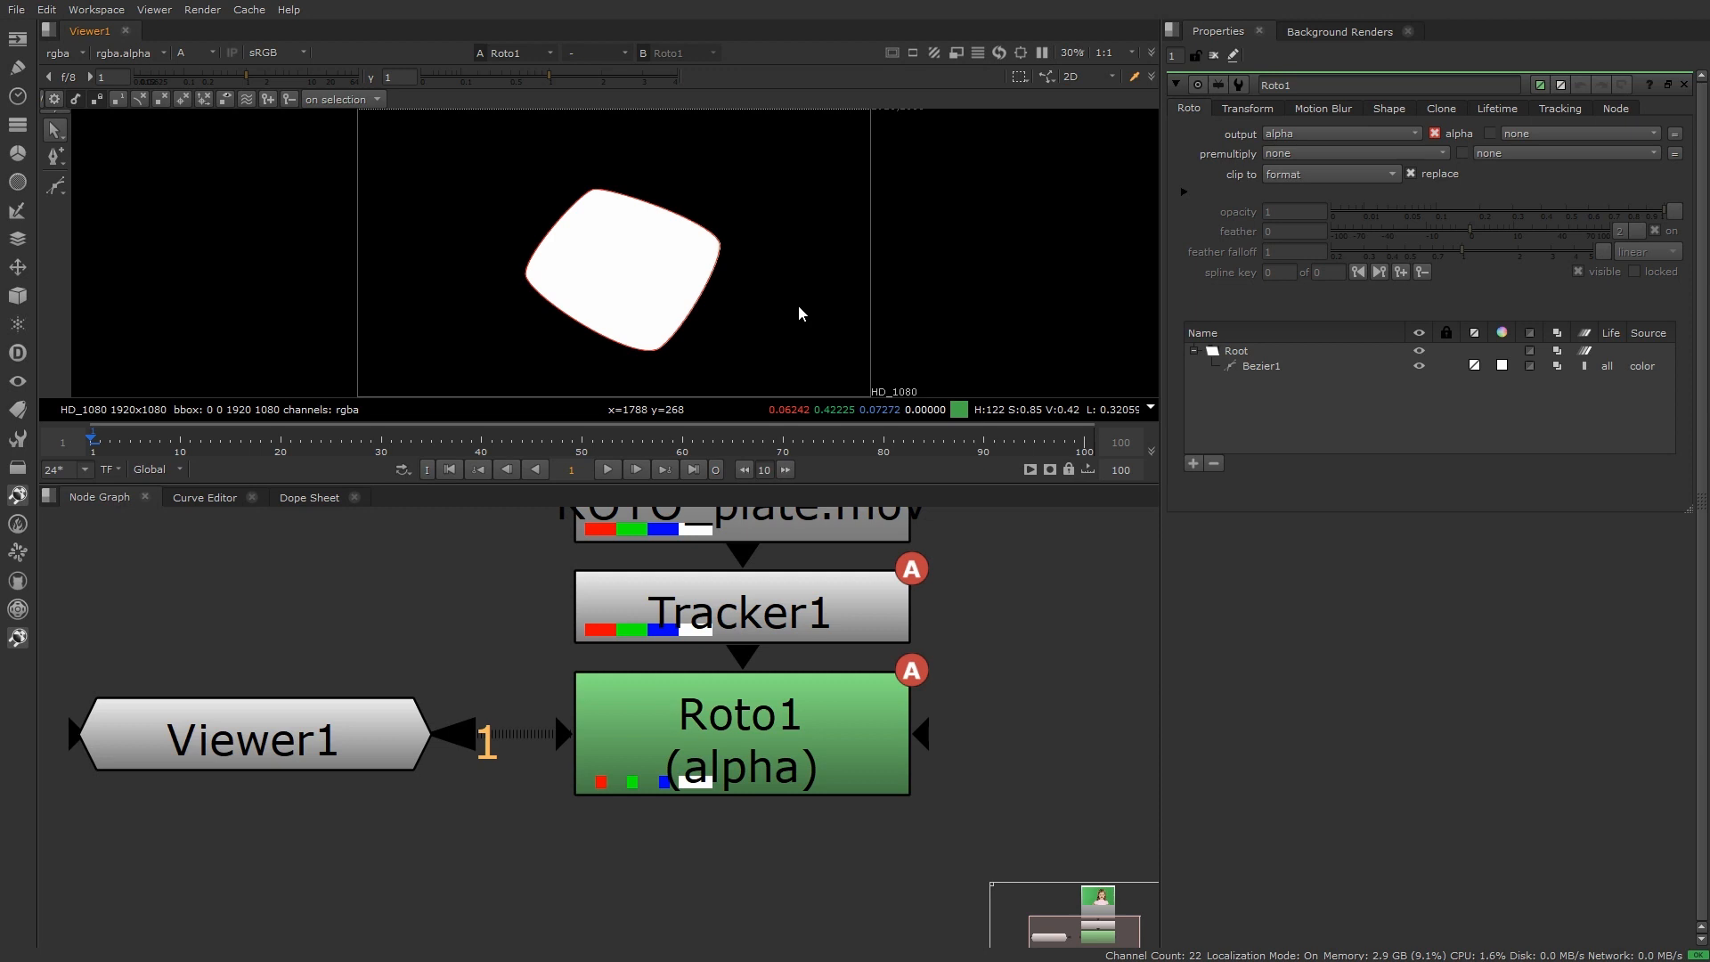
pyautogui.press('a')
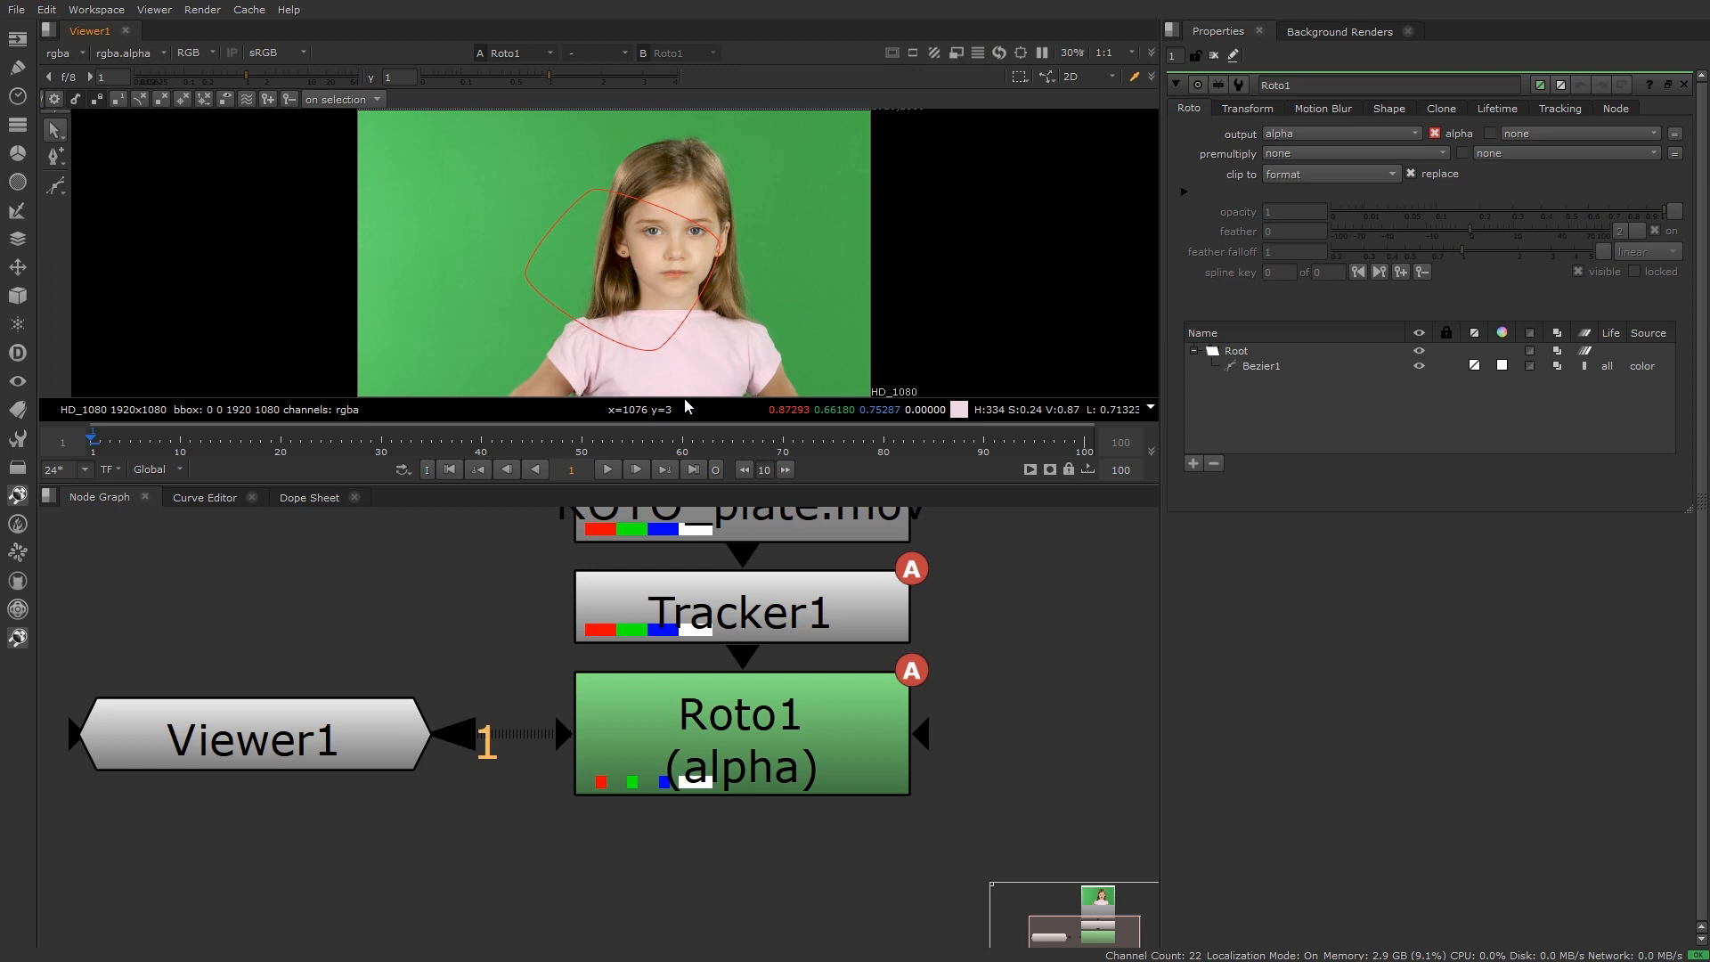
# Select the whole Bezier shape over the girl and delete it
pyautogui.scroll(-3, 818, 603)
pyautogui.click(965, 645)
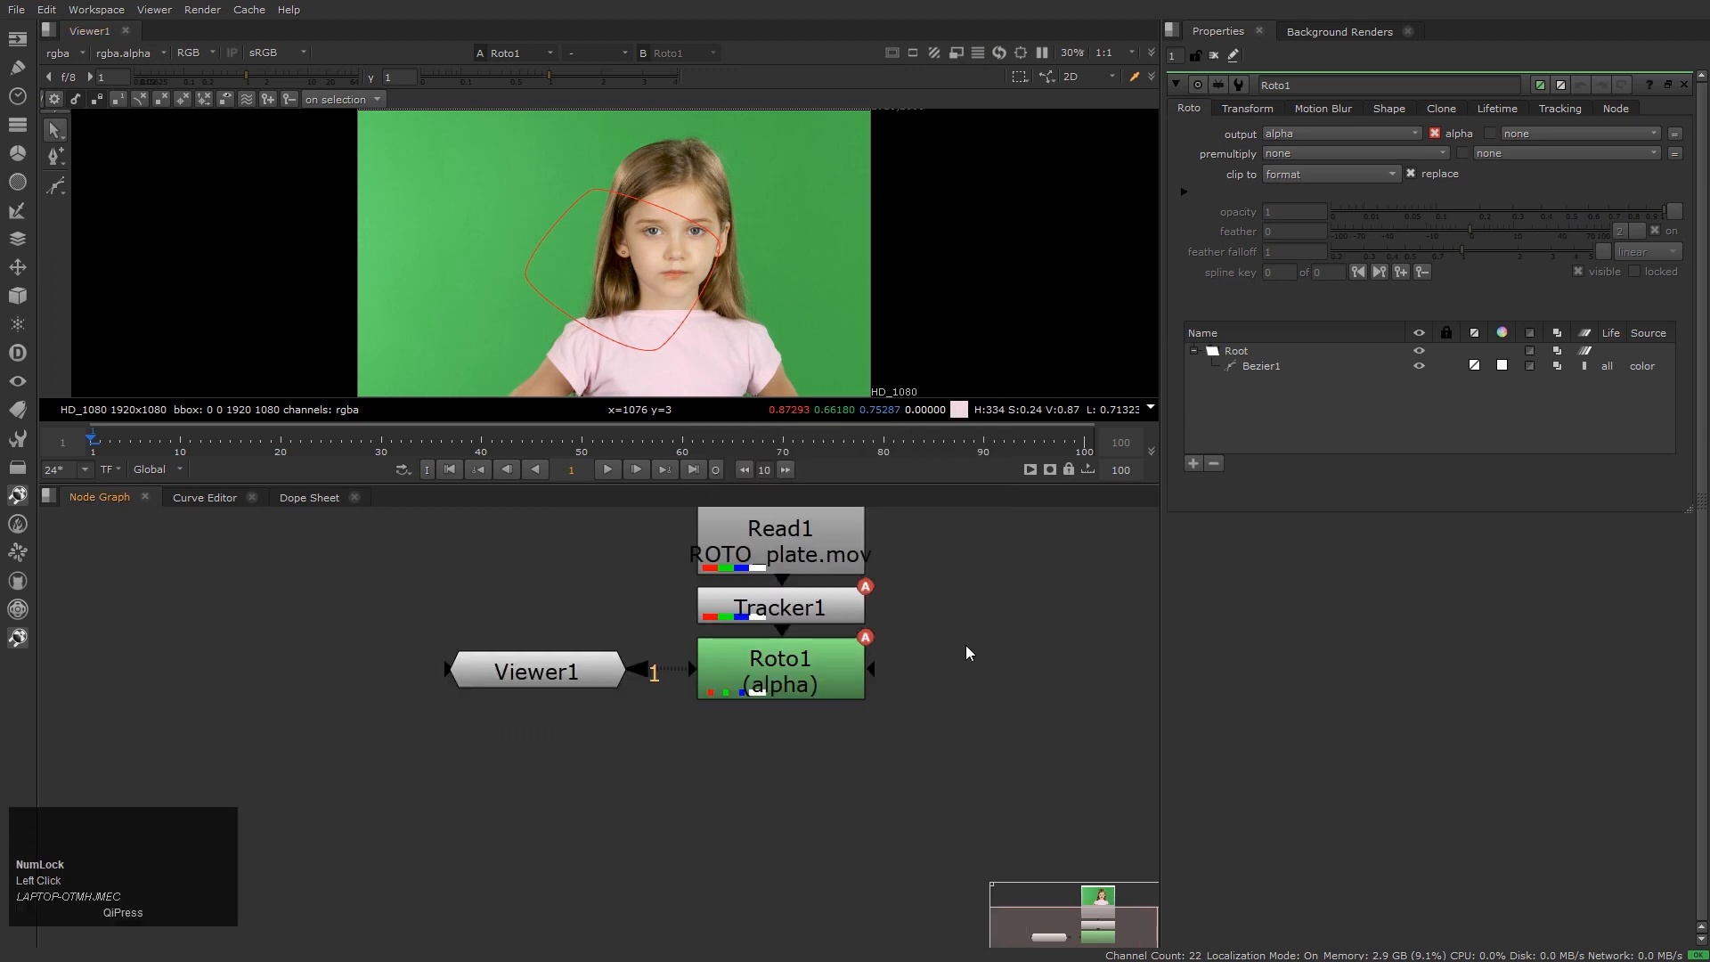
pyautogui.moveTo(376, 133); pyautogui.dragTo(822, 385)
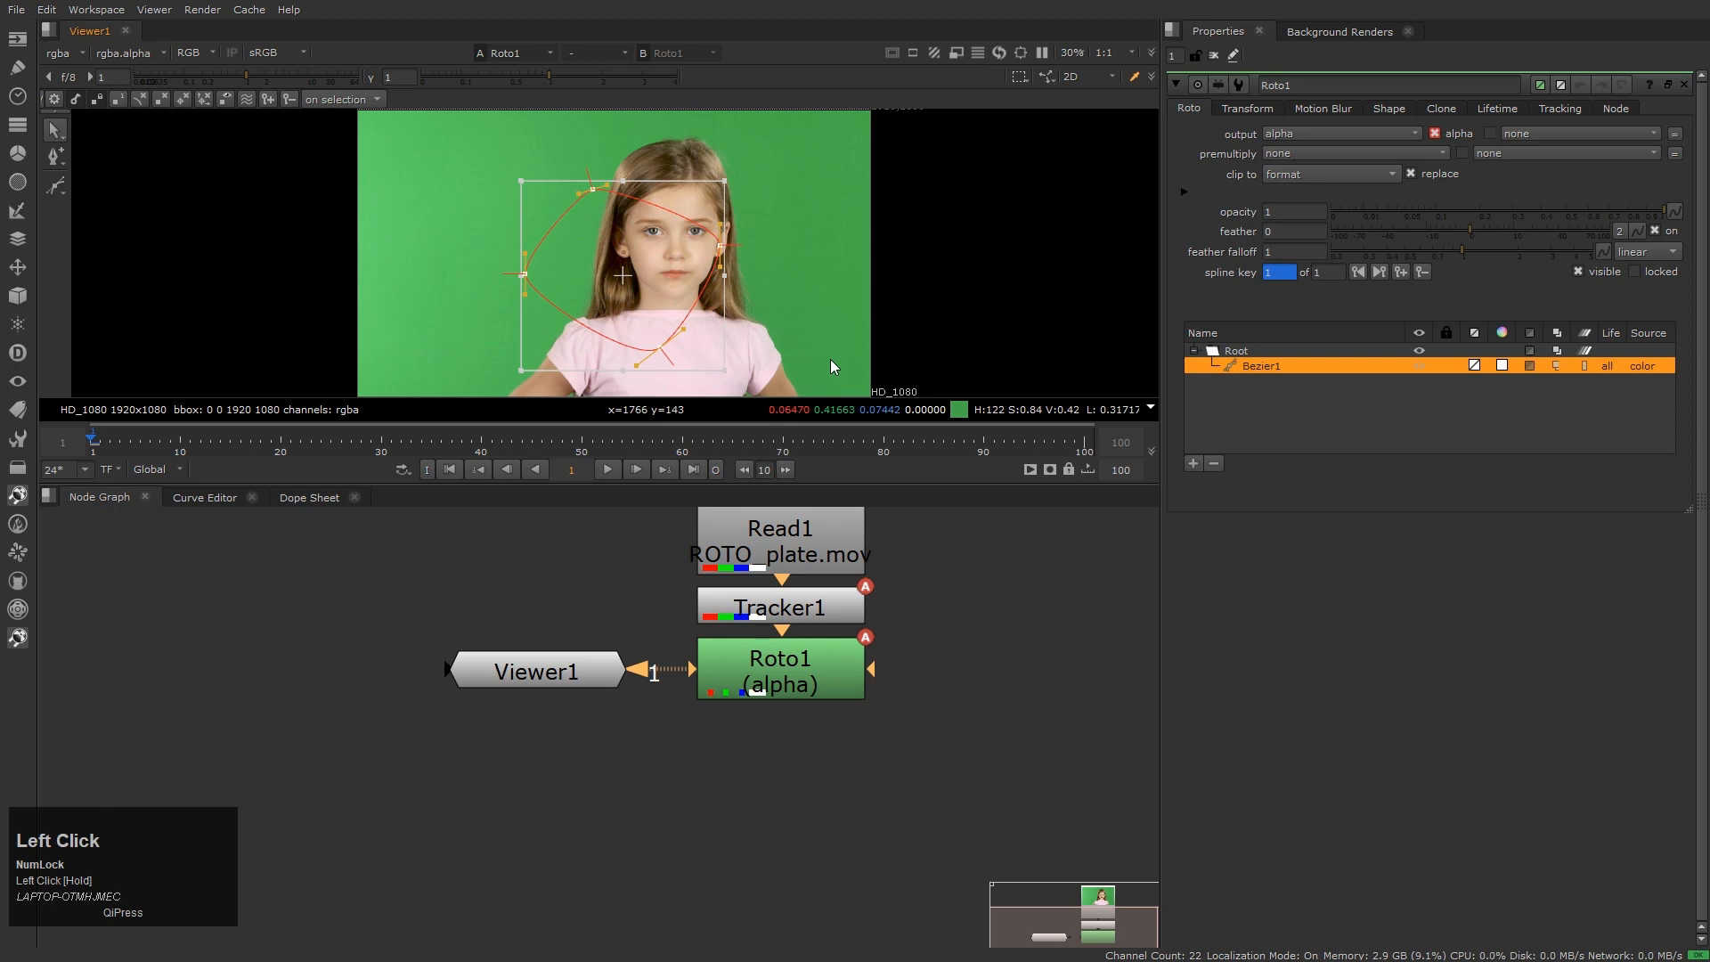
pyautogui.press('Delete')
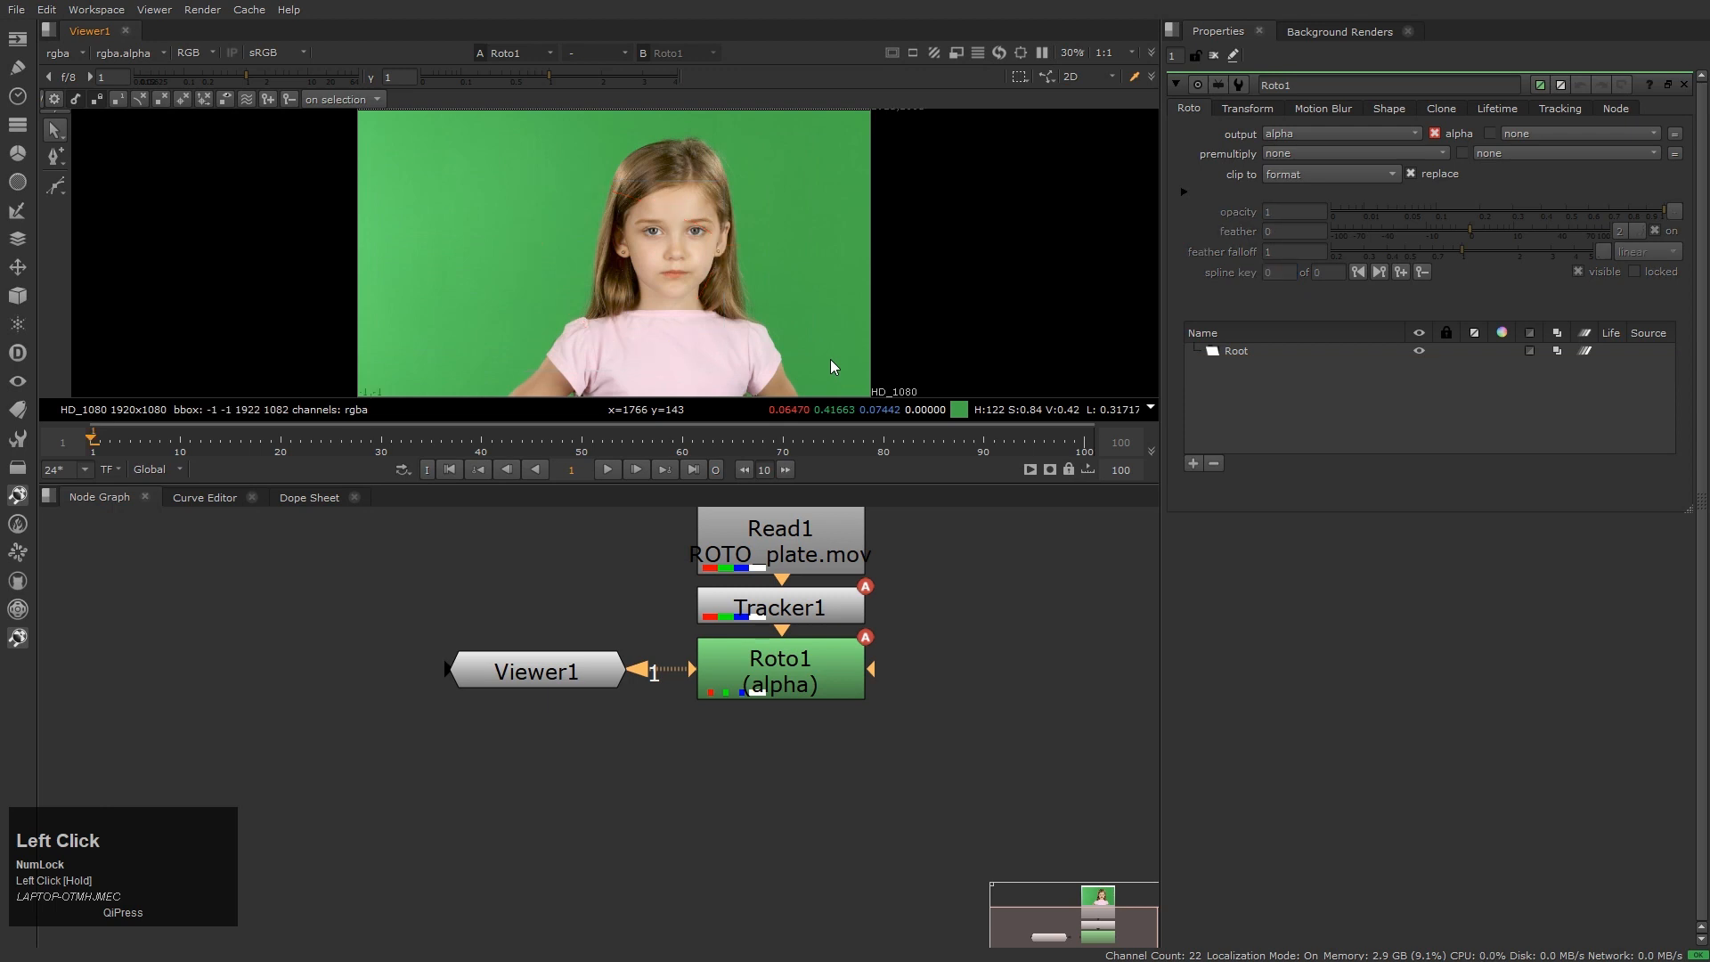
# Draw a closed four-point shape mostly over the green background beside the girl and delete it
pyautogui.click(54, 186)
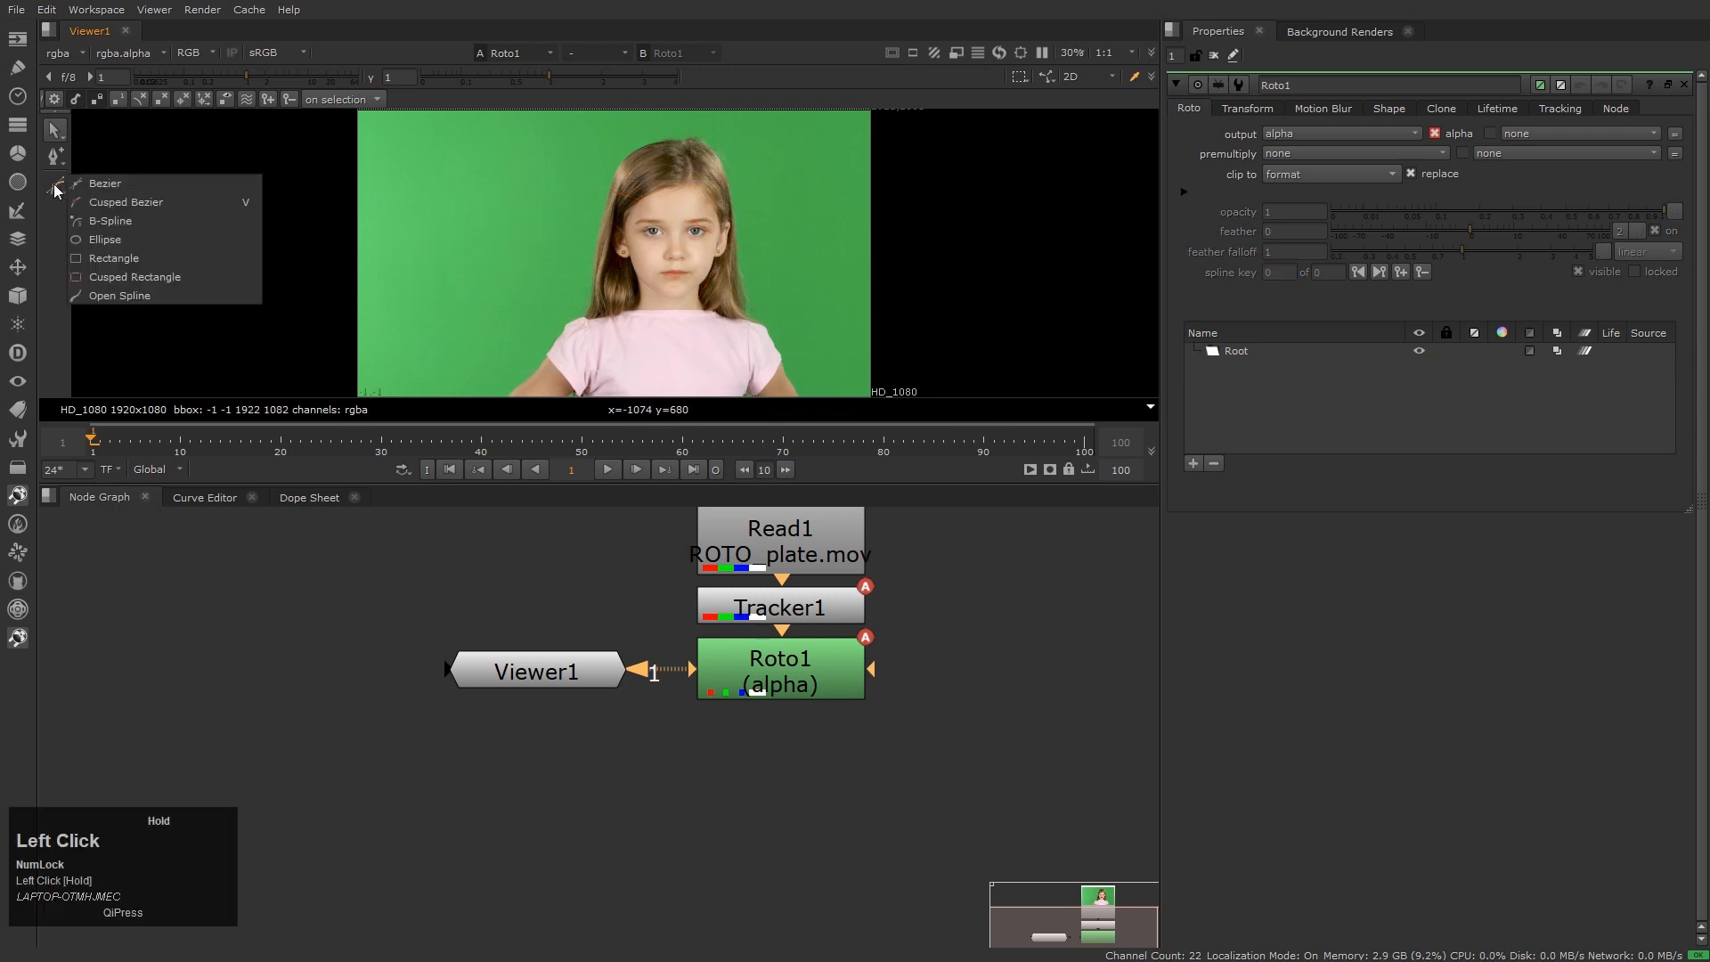
pyautogui.moveTo(55, 189); pyautogui.dragTo(244, 198)
pyautogui.press('v')
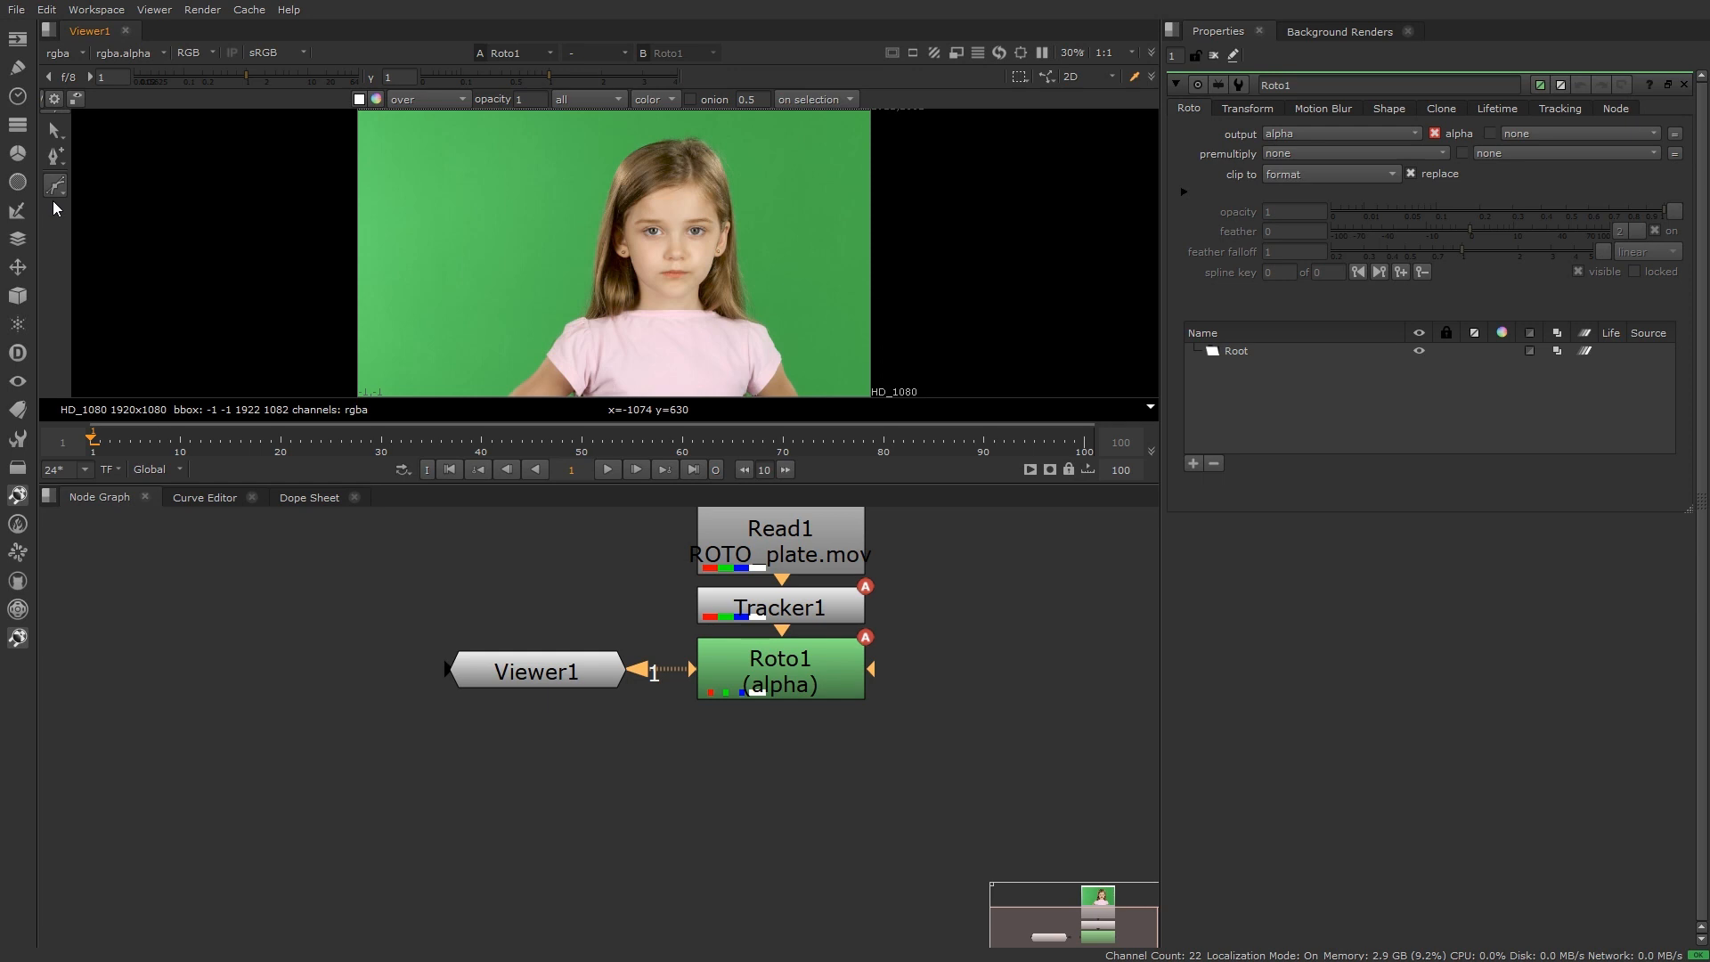
pyautogui.click(488, 181)
pyautogui.click(432, 291)
pyautogui.click(563, 323)
pyautogui.click(593, 214)
pyautogui.press('Return')
pyautogui.moveTo(387, 137); pyautogui.dragTo(746, 373)
pyautogui.press('Delete')
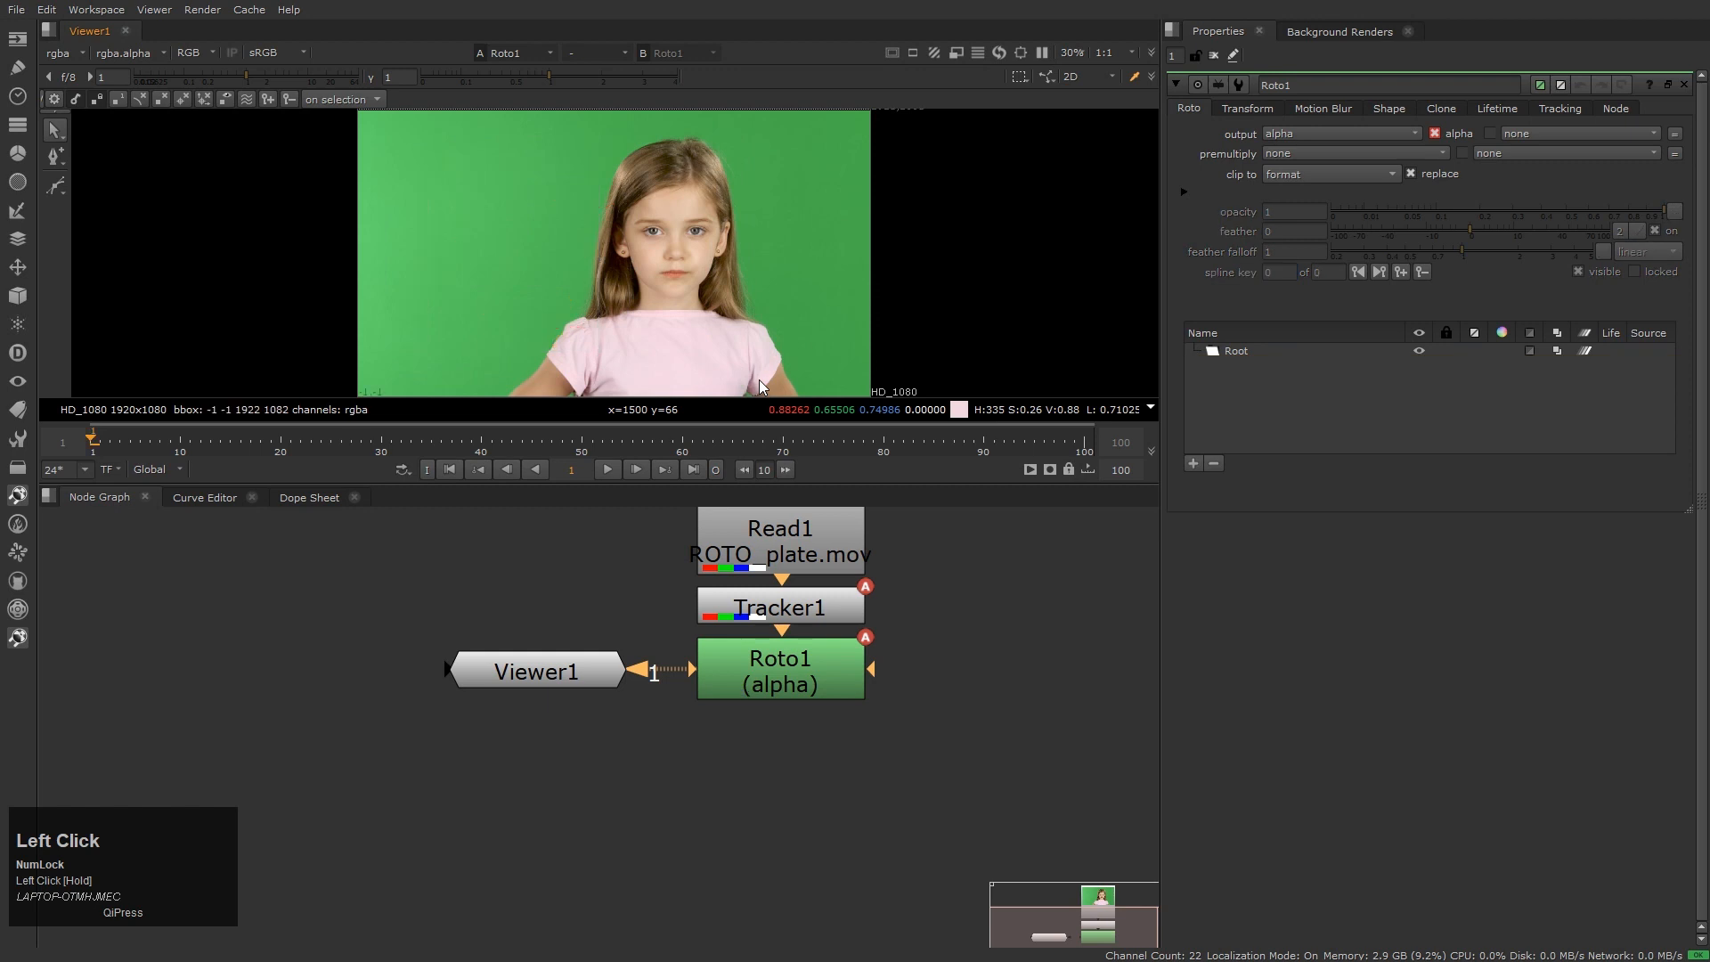
# Draw a closed four-point Bezier shape with straight sides across the girl's head and the green background beside her
pyautogui.moveTo(55, 185); pyautogui.dragTo(173, 293)
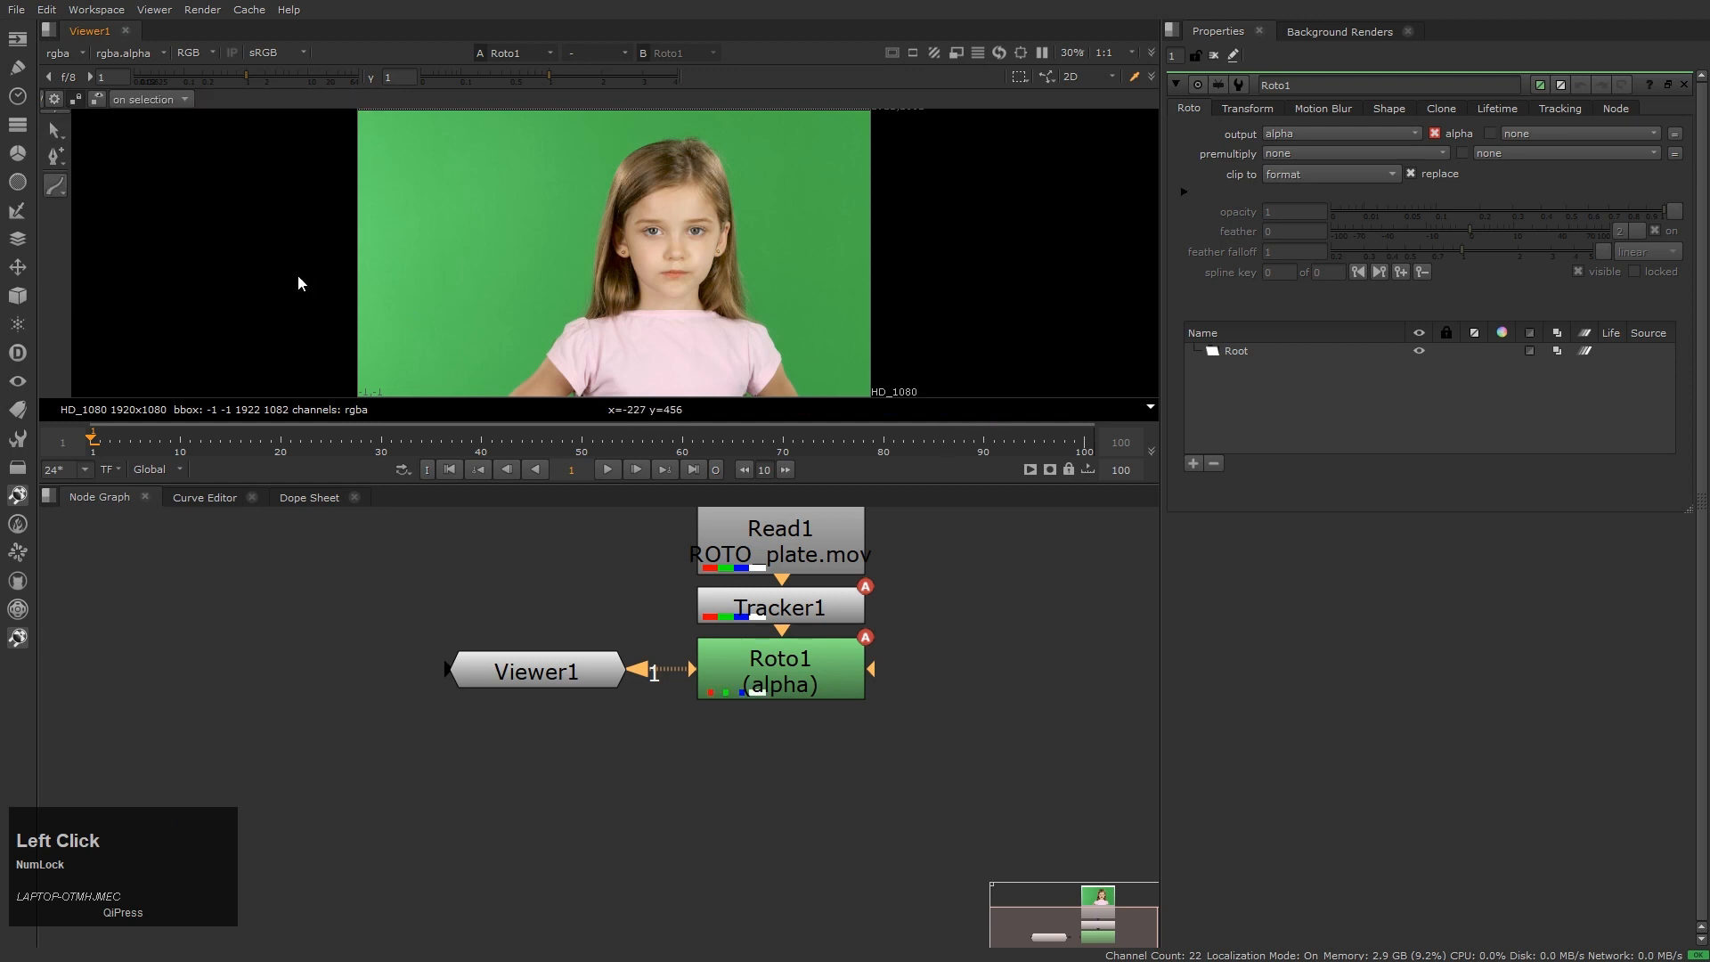
pyautogui.moveTo(56, 184); pyautogui.dragTo(116, 180)
pyautogui.click(558, 166)
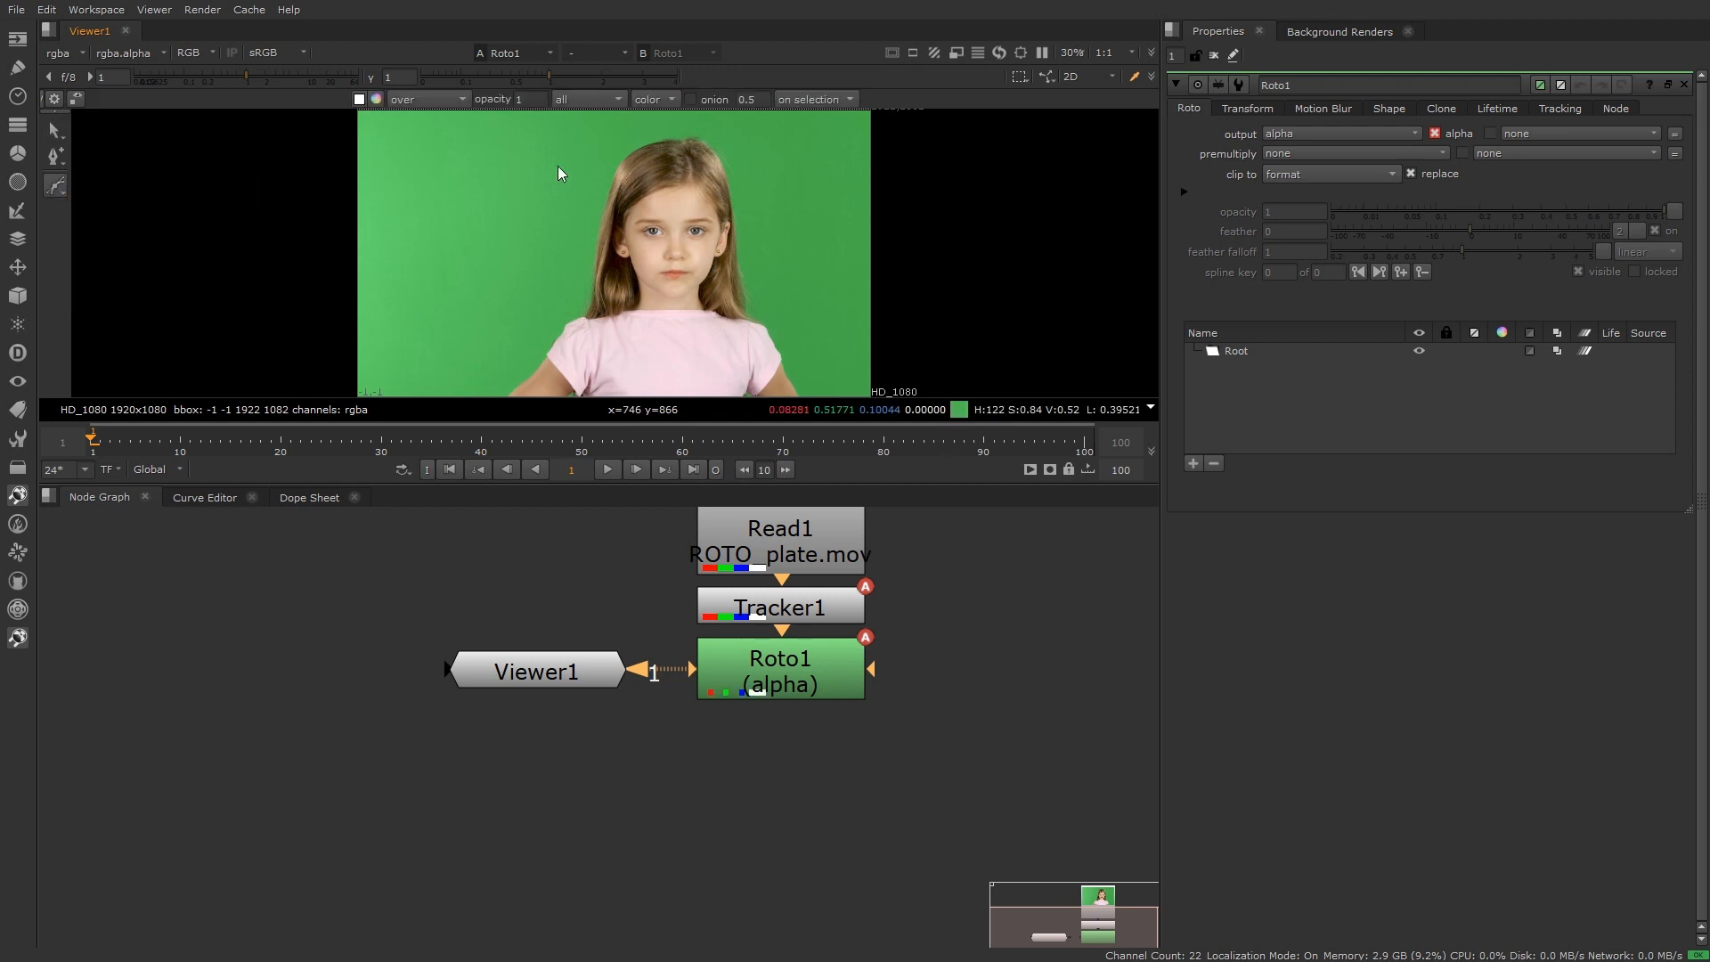
pyautogui.click(481, 325)
pyautogui.click(674, 358)
pyautogui.click(751, 201)
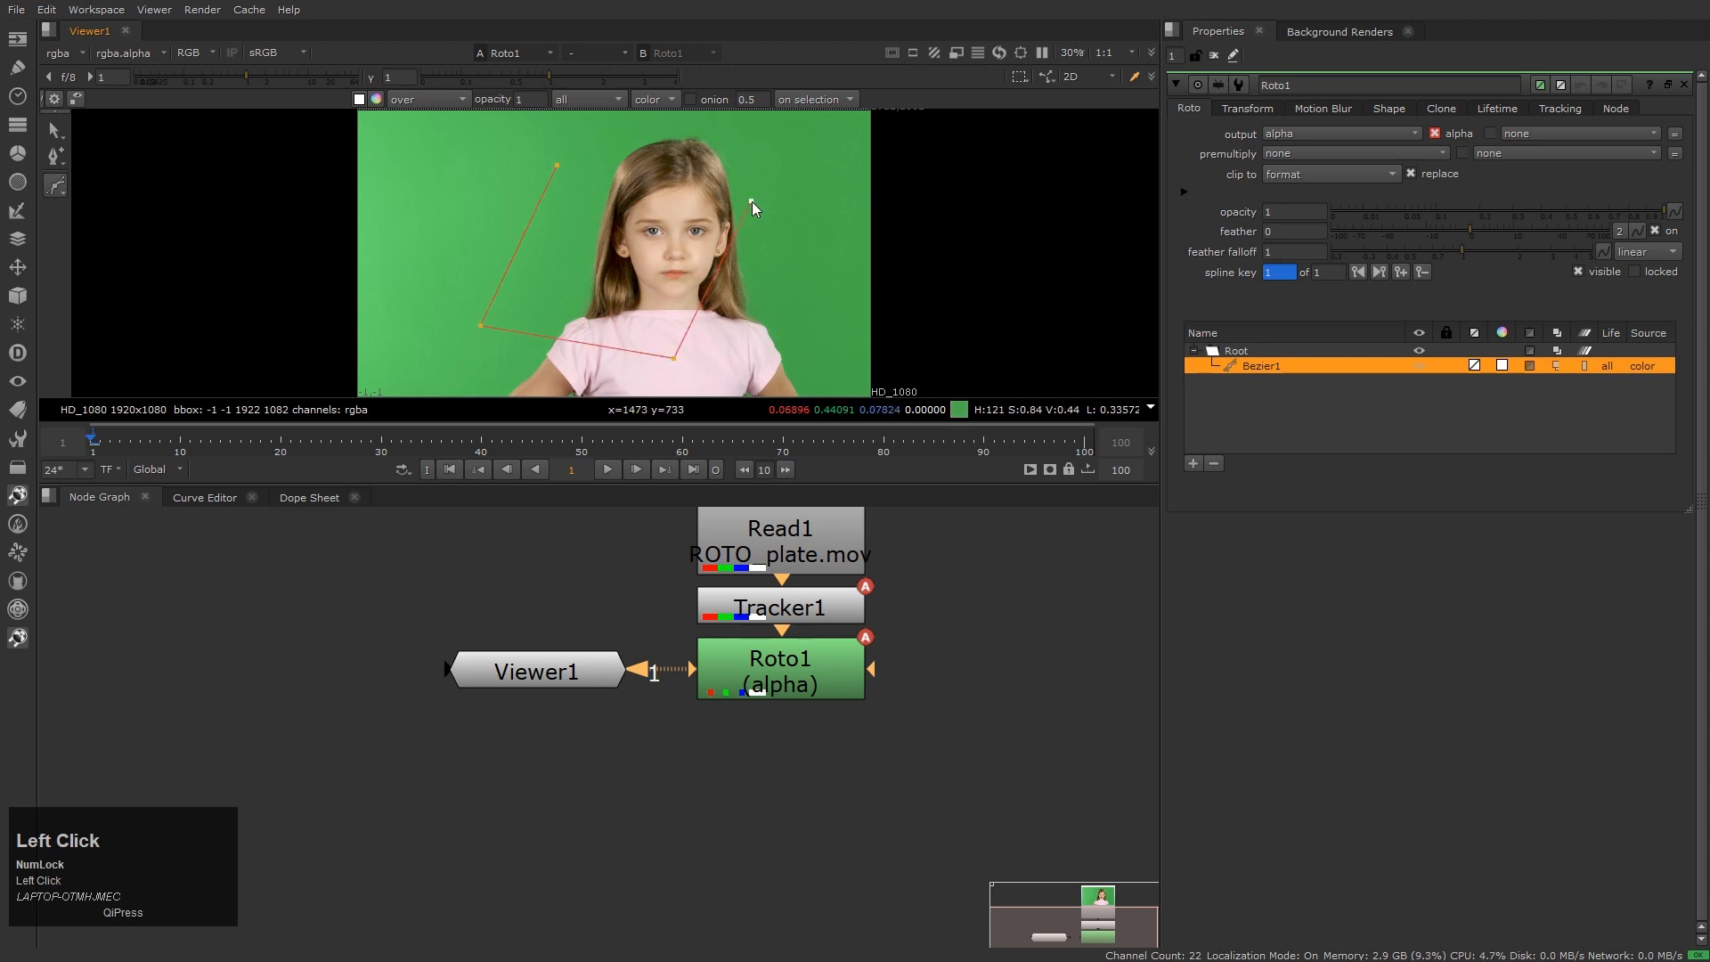
pyautogui.click(751, 201)
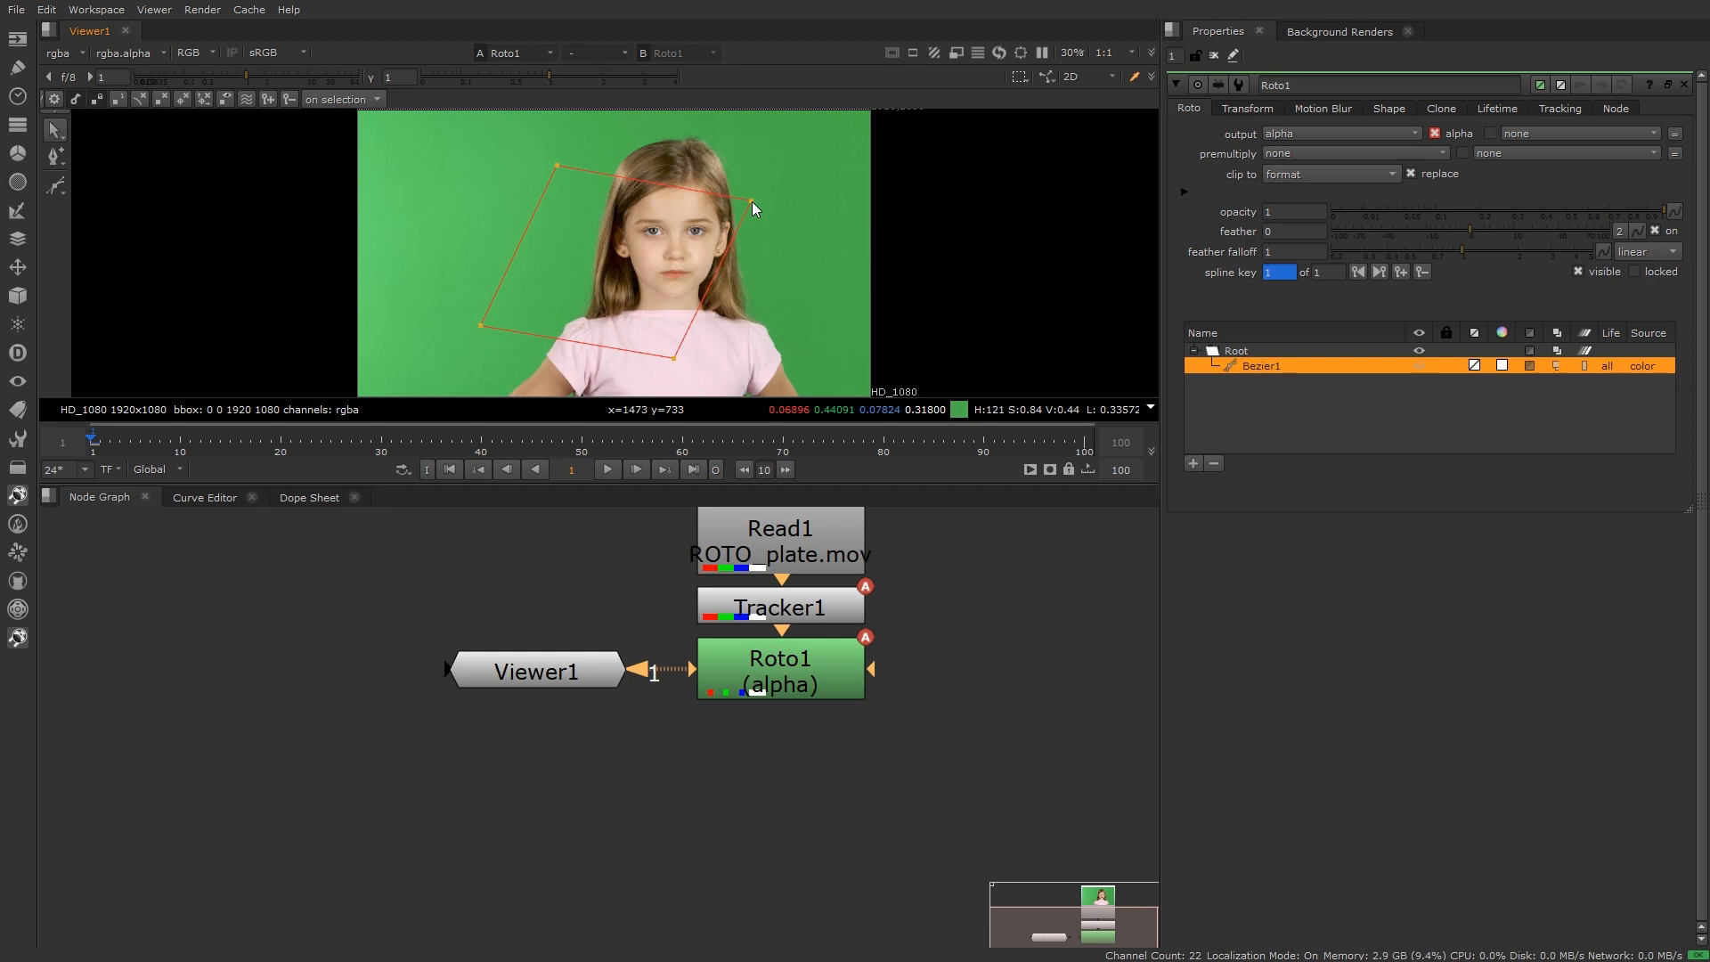
# Select all points of the four-sided shape and smooth them repeatedly into wide curves
pyautogui.scroll(-1, 751, 201)
pyautogui.moveTo(377, 141); pyautogui.dragTo(816, 308)
pyautogui.scroll(1, 815, 307)
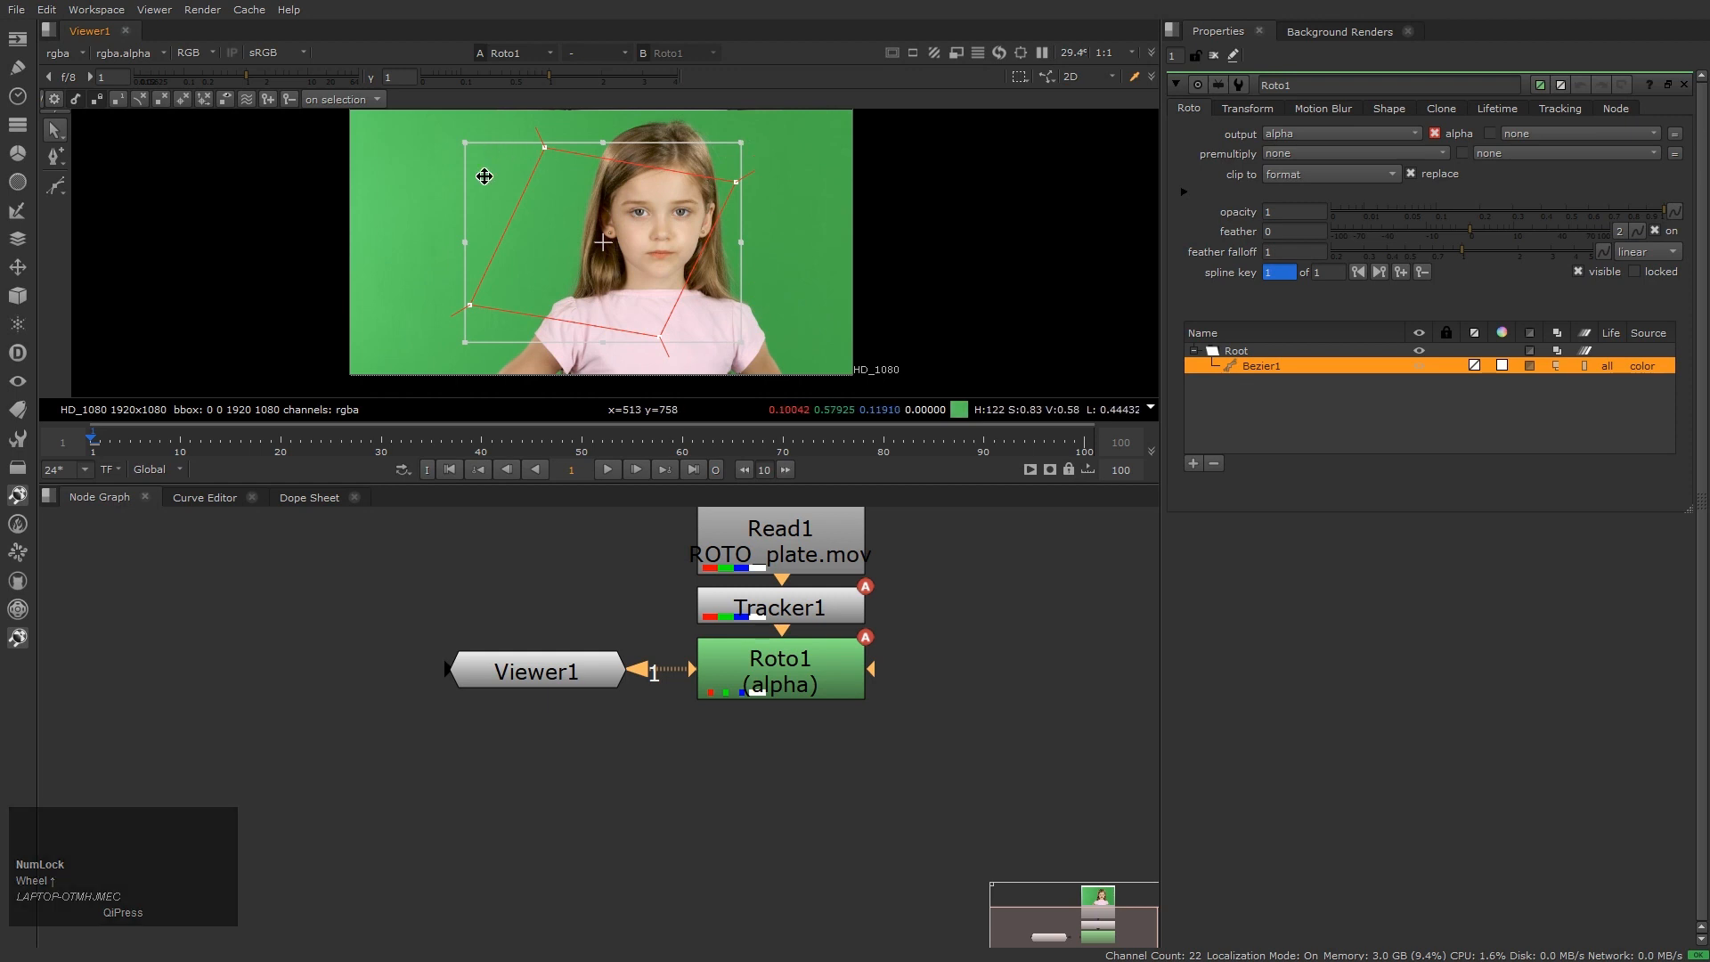
pyautogui.moveTo(481, 152); pyautogui.dragTo(523, 149, button='middle')
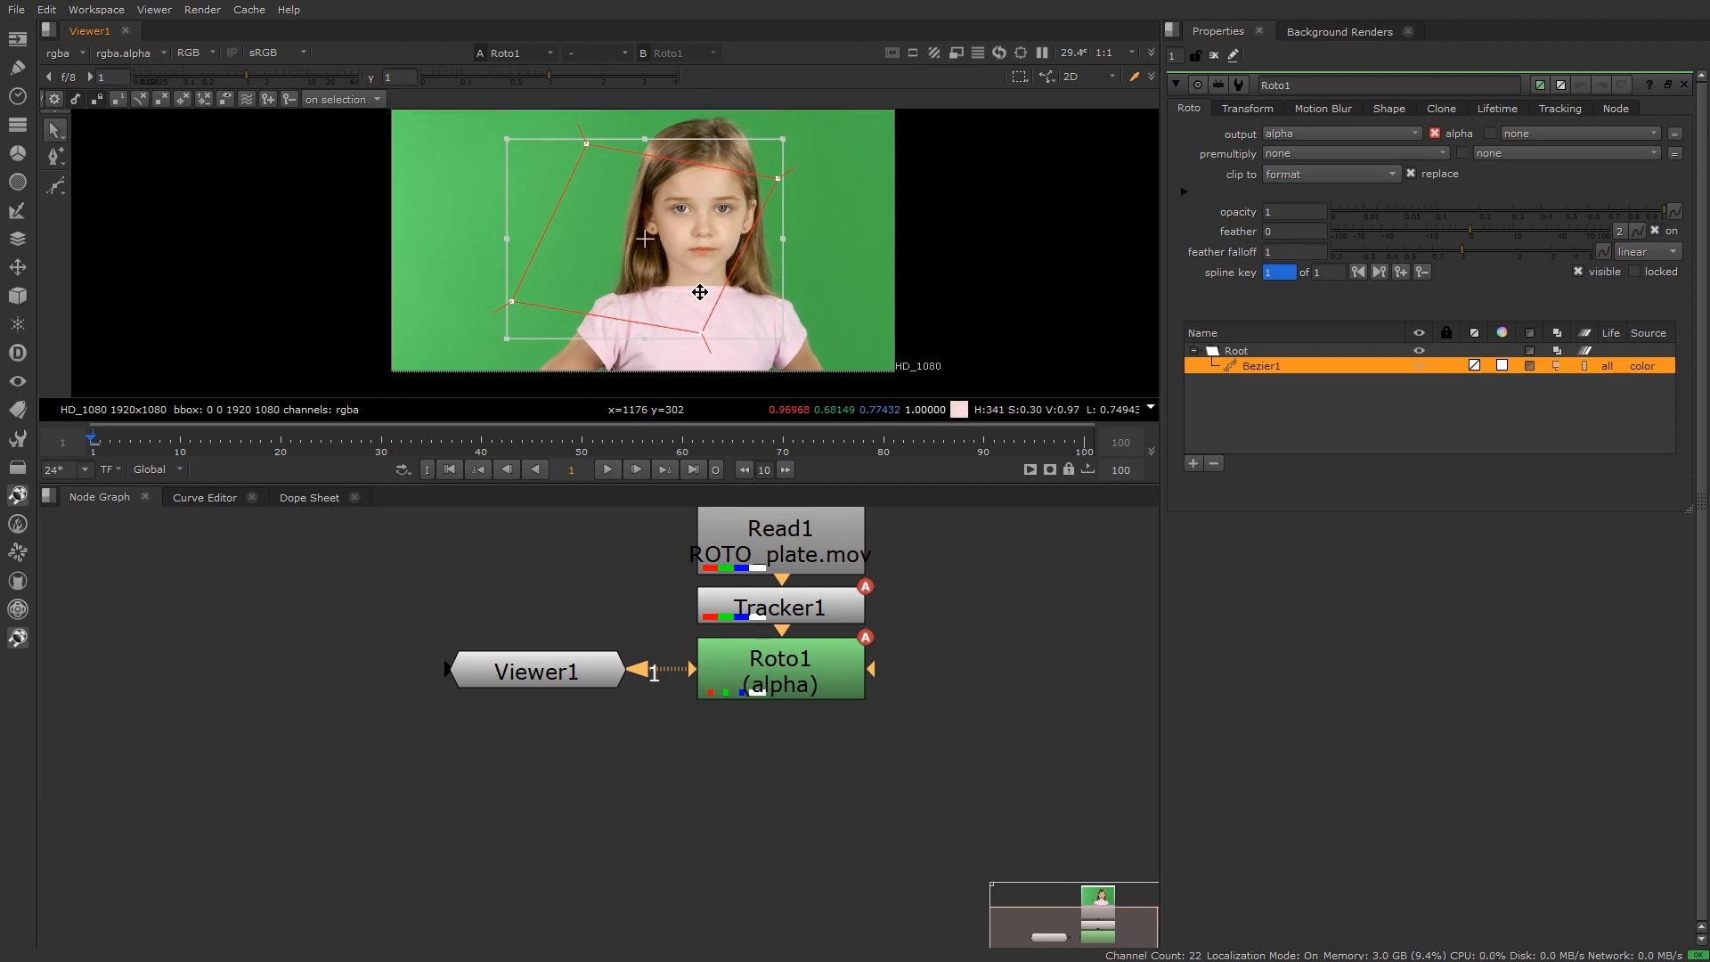
pyautogui.moveTo(808, 249); pyautogui.dragTo(820, 256, button='middle')
pyautogui.press('z')
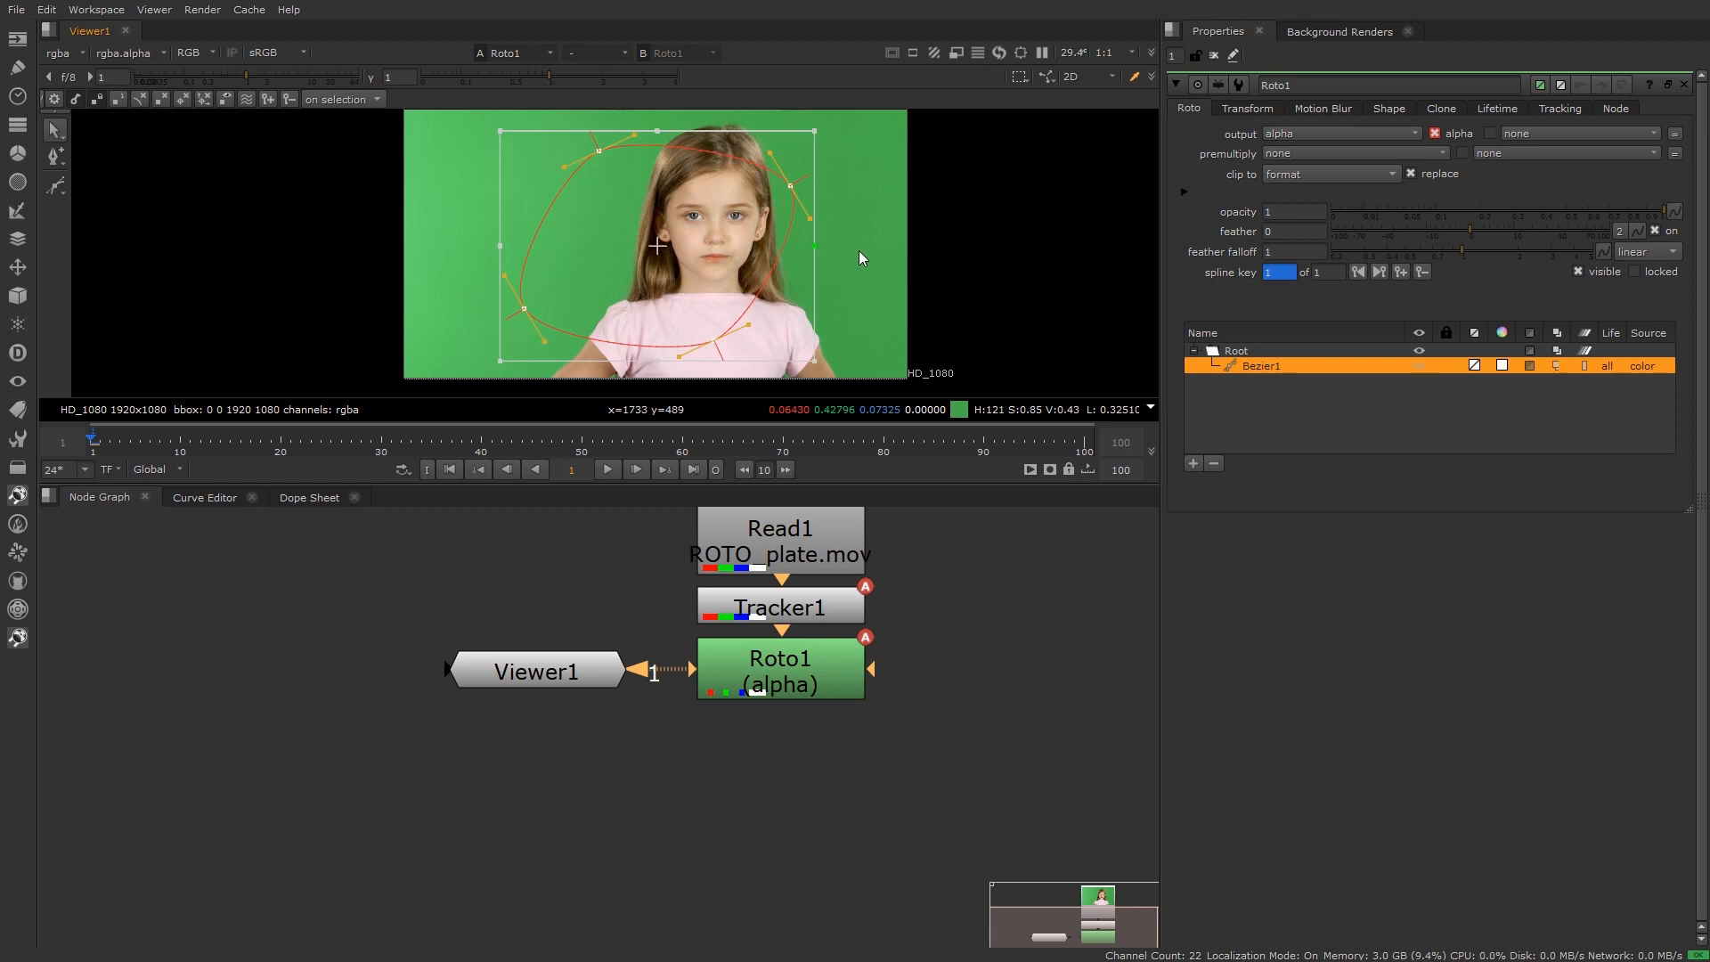
pyautogui.press('z')
pyautogui.press('z')
pyautogui.press('z')
pyautogui.press('z')
pyautogui.press('z')
# Reselect all points of the shape and cusp them step by step to shorten their tangents
pyautogui.scroll(-2, 930, 232)
pyautogui.click(484, 130)
pyautogui.moveTo(484, 130); pyautogui.dragTo(948, 364)
pyautogui.scroll(1, 932, 326)
pyautogui.moveTo(932, 326); pyautogui.dragTo(937, 301, button='middle')
pyautogui.press('Tab')
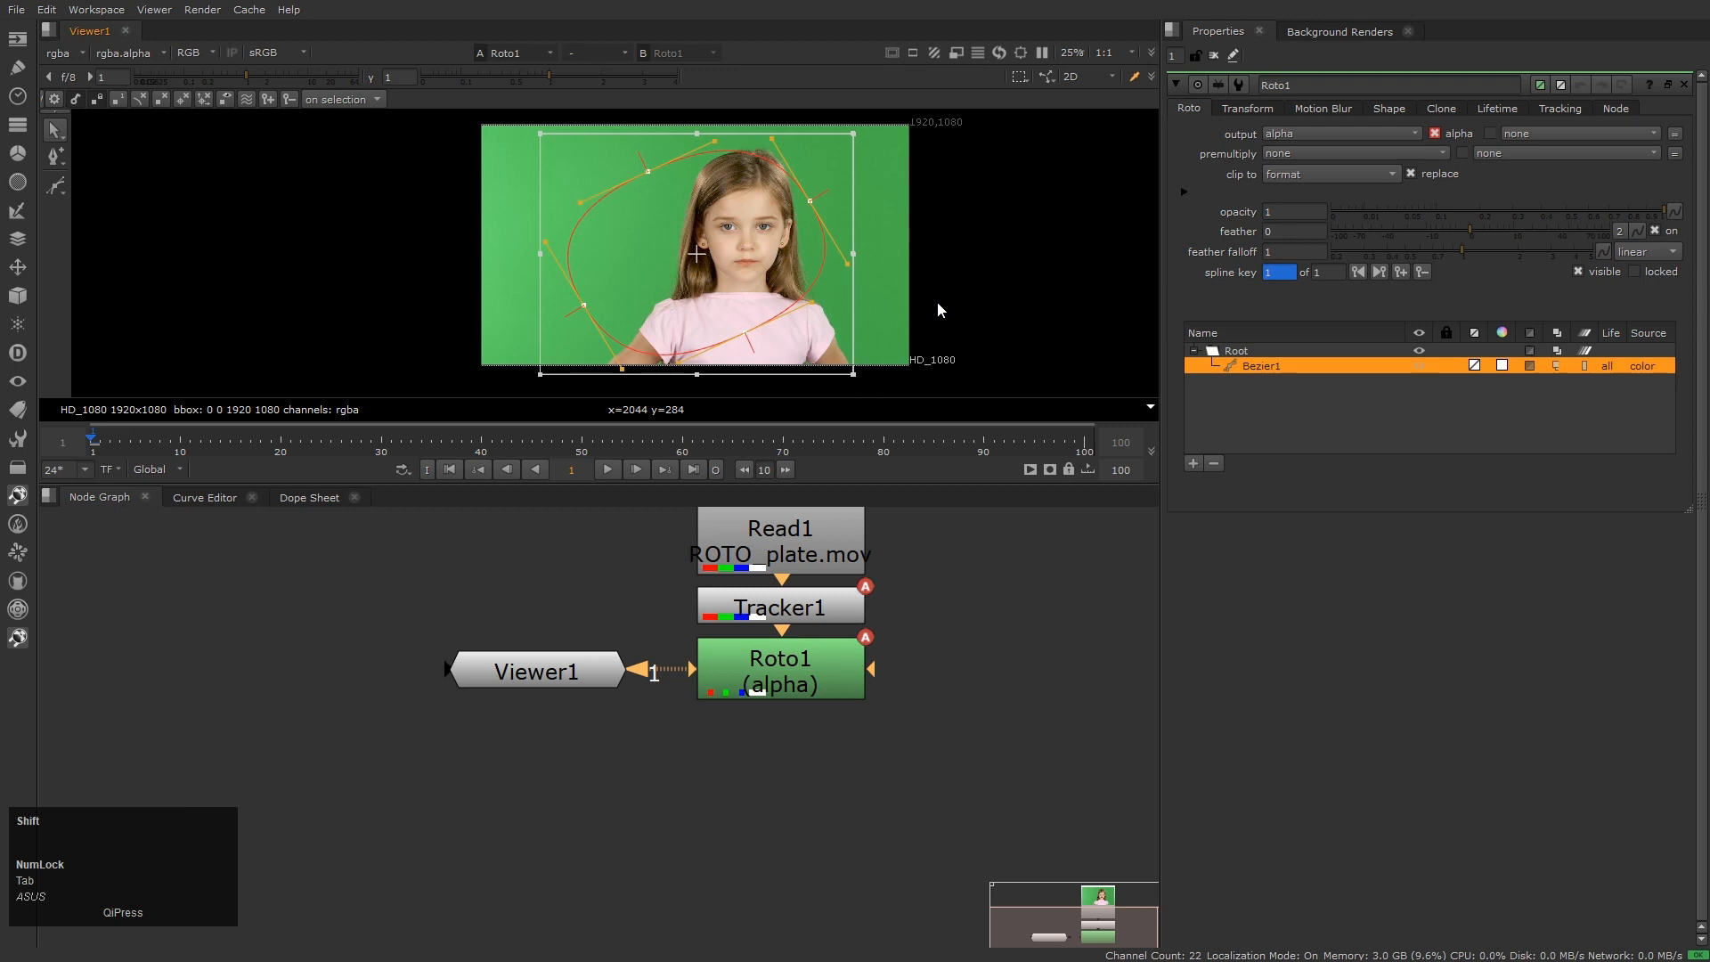
pyautogui.hotkey('shift', 'z')
pyautogui.hotkey('shift', 'z')
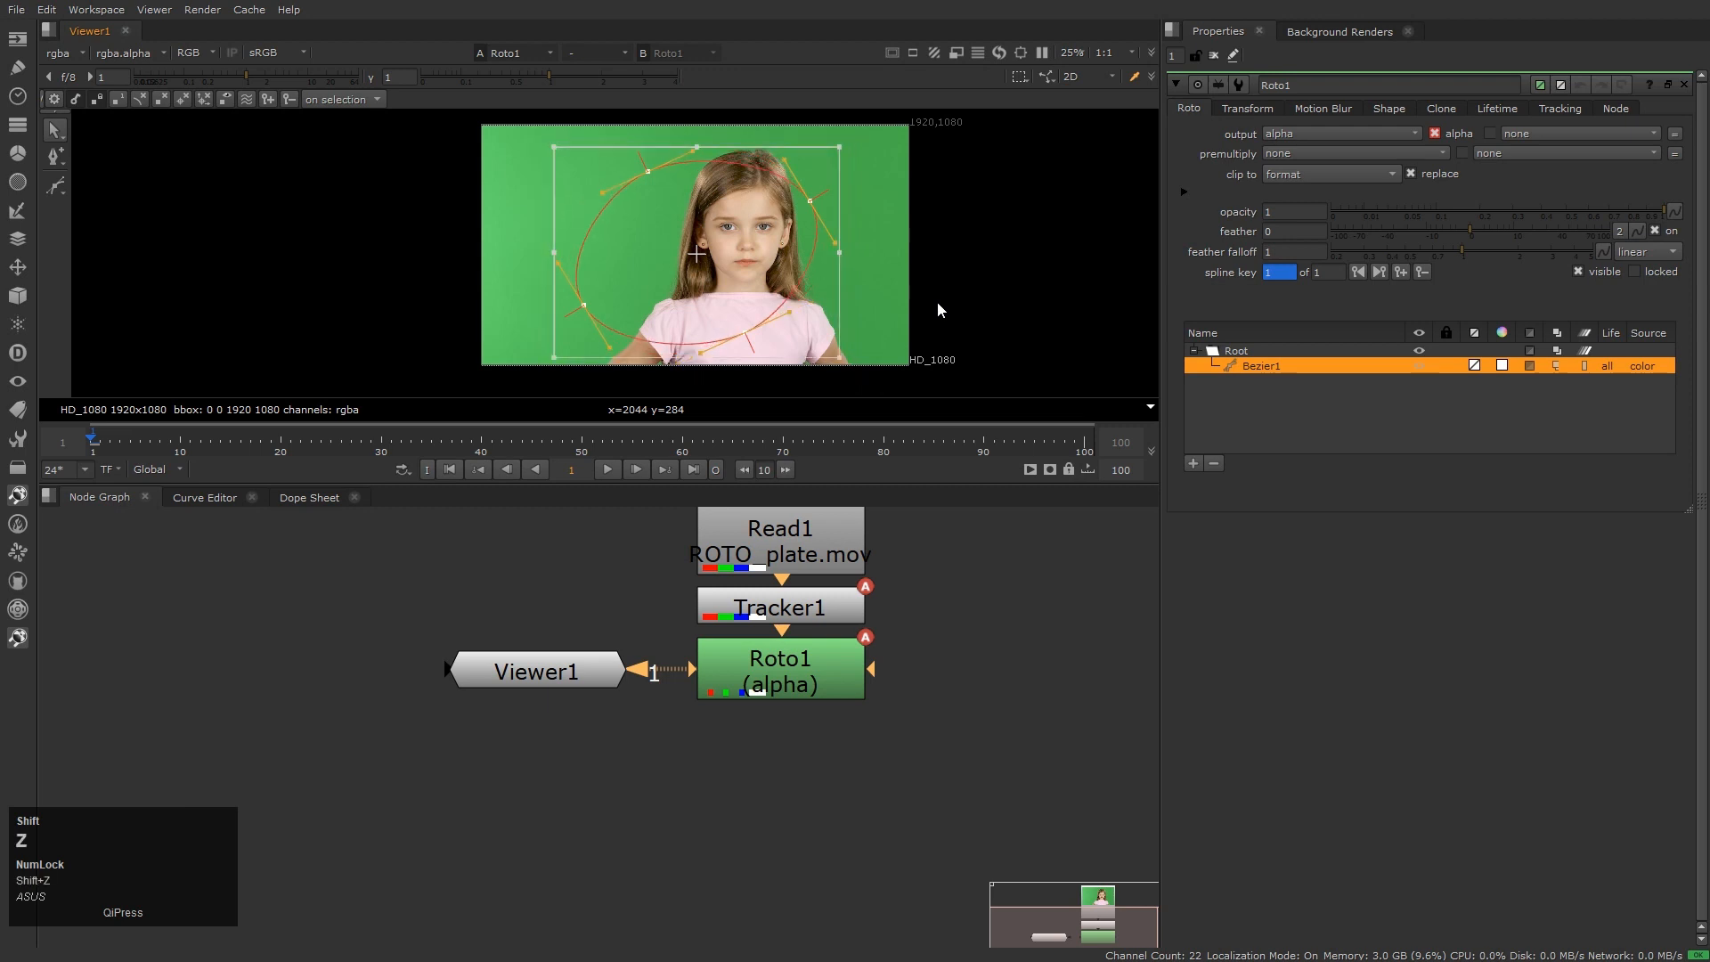
pyautogui.hotkey('shift', 'z')
pyautogui.hotkey('shift', 'z')
pyautogui.hotkey('shift', 'z')
pyautogui.hotkey('shift', 'z')
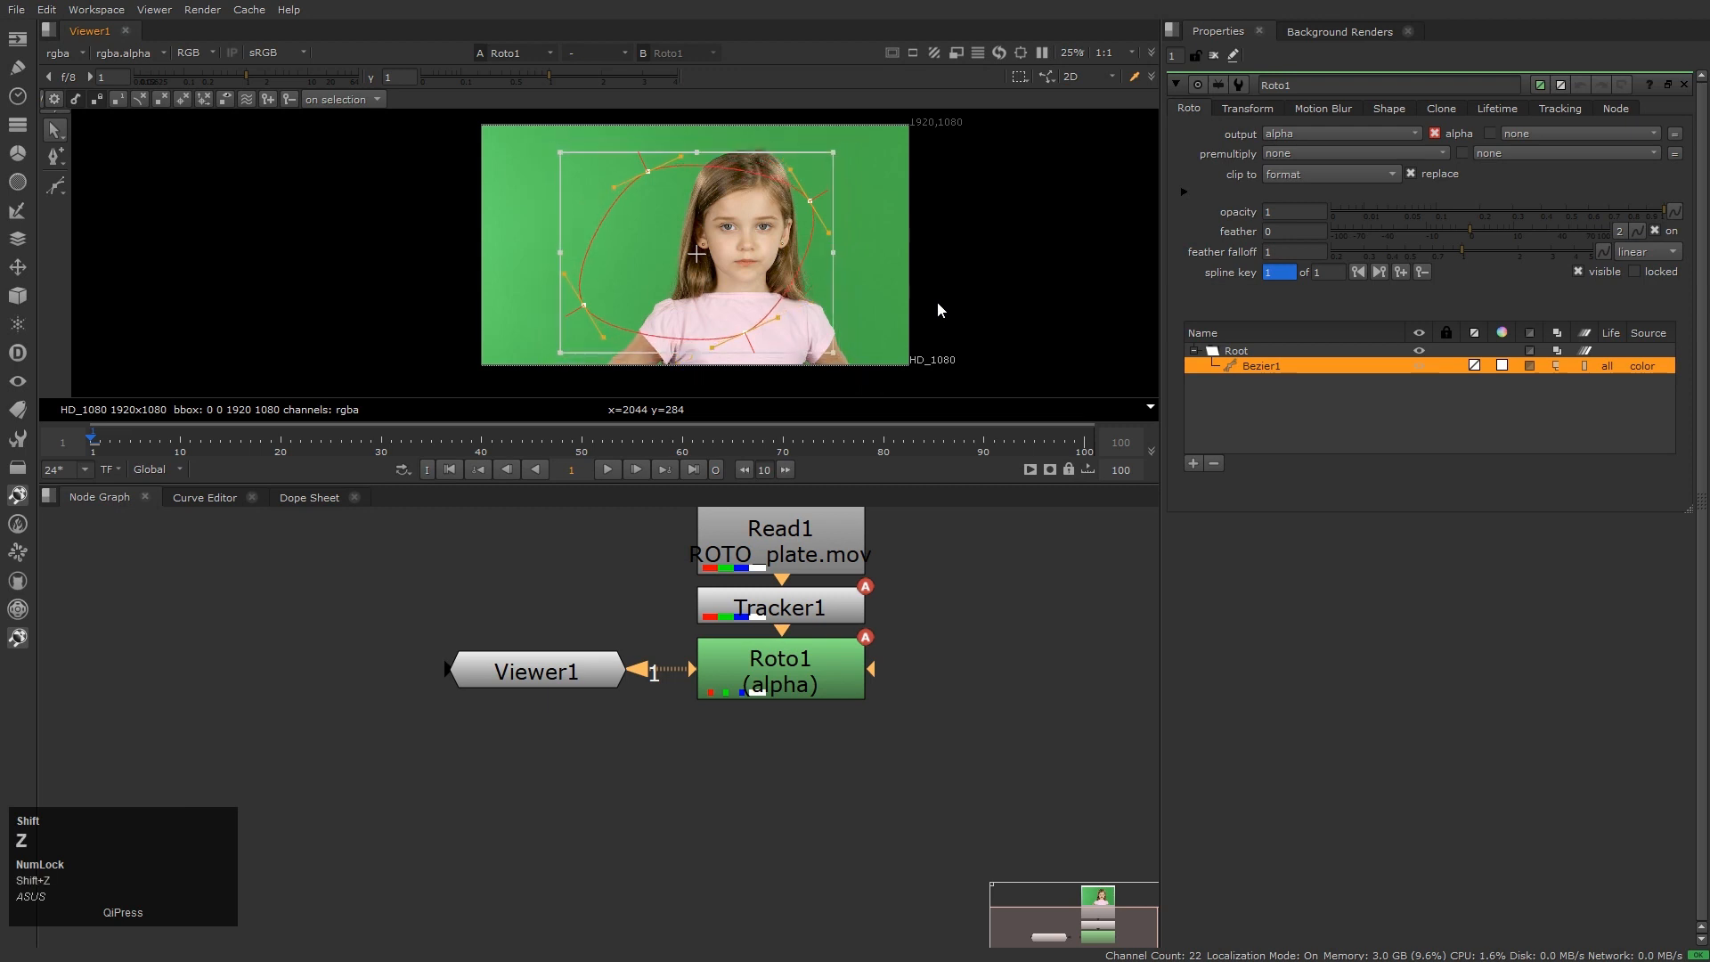
# Smooth the shape's points again and cusp them back to straight-sided corners
pyautogui.click(941, 292)
pyautogui.press('z')
pyautogui.press('z')
pyautogui.press('z')
pyautogui.hotkey('shift', 'z')
pyautogui.hotkey('shift', 'z')
pyautogui.hotkey('shift', 'z')
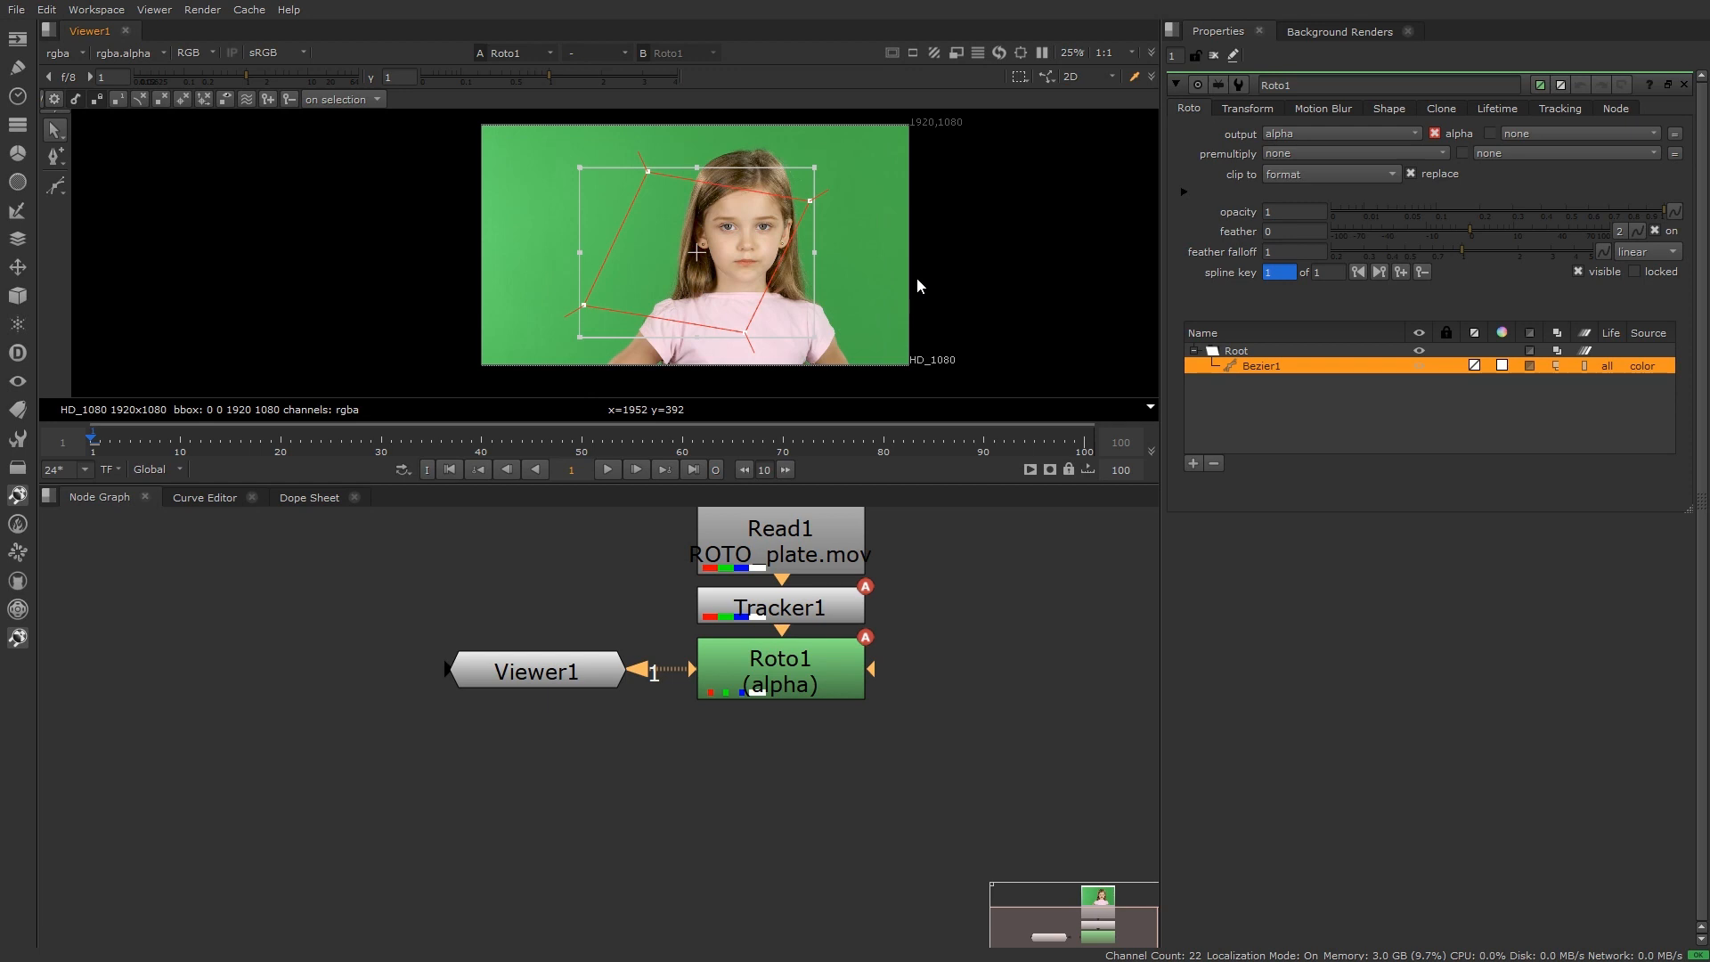
# Feather all points of the shape outward in repeated increments and display the soft edge in the alpha channel
pyautogui.press('e')
pyautogui.press('e')
pyautogui.press('e')
pyautogui.press('e')
pyautogui.press('e')
pyautogui.press('e')
pyautogui.press('e')
pyautogui.press('e')
pyautogui.press('e')
pyautogui.press('e')
pyautogui.press('e')
pyautogui.press('e')
pyautogui.press('e')
pyautogui.press('e')
pyautogui.press('e')
pyautogui.click(896, 284)
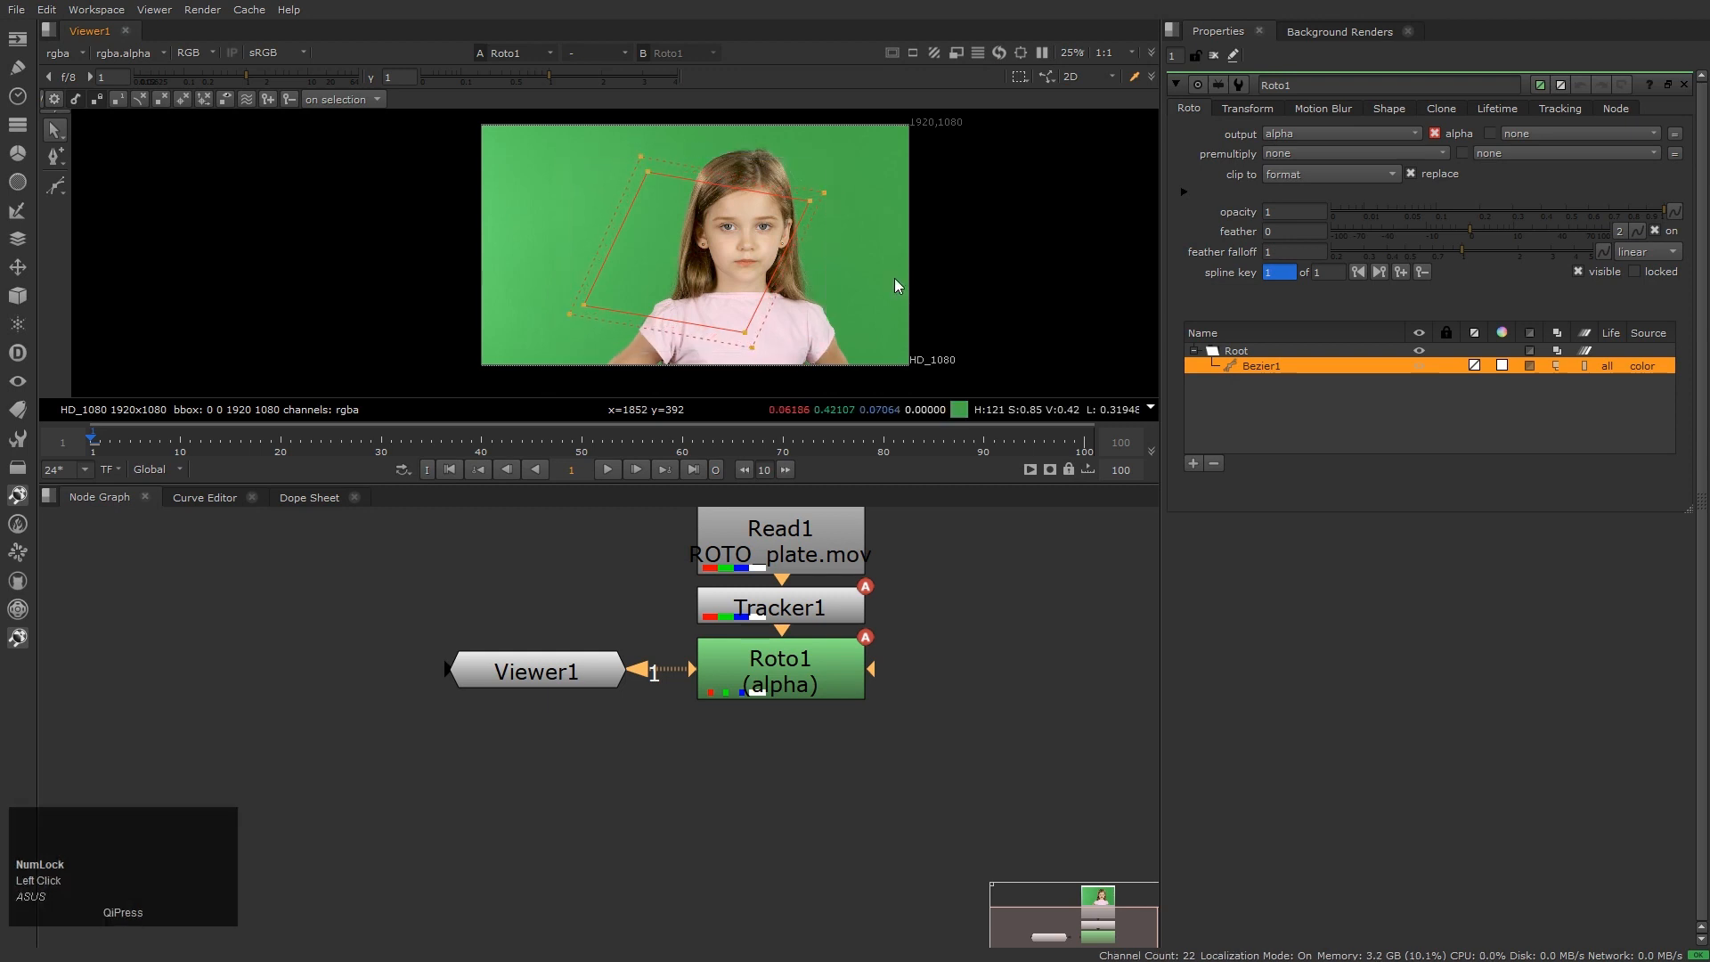
pyautogui.press('a')
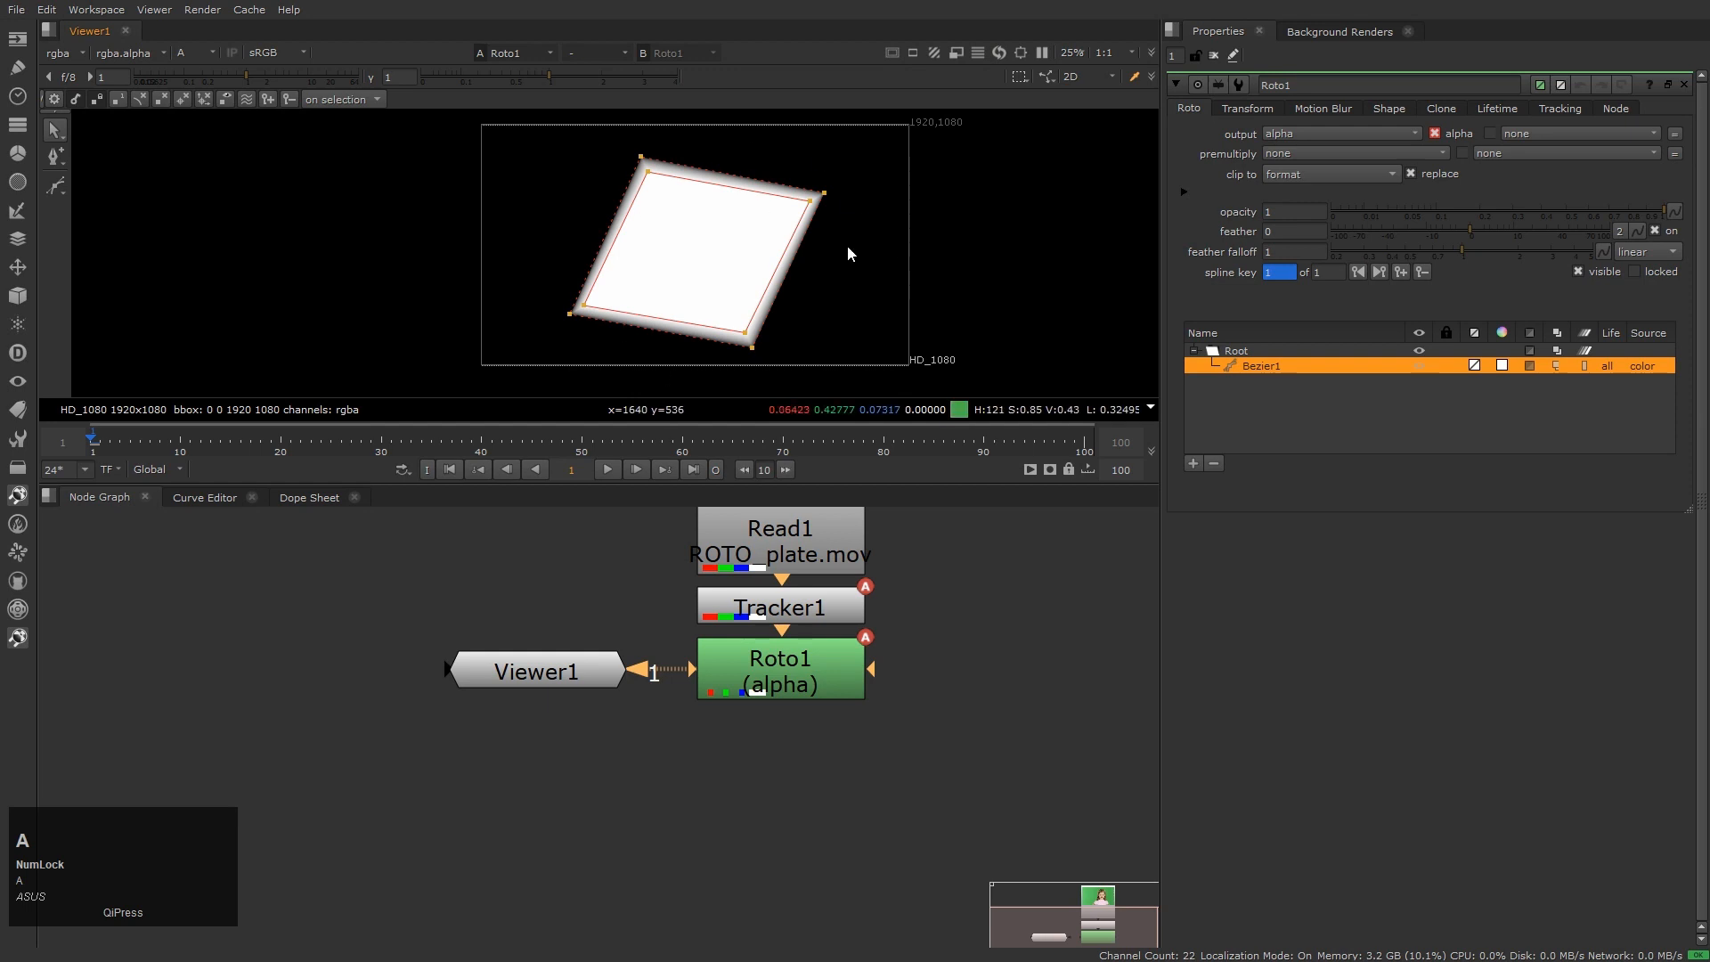
# Remove the feather from all points of the four-sided shape and return the viewer from alpha to colour
pyautogui.moveTo(443, 133); pyautogui.dragTo(893, 362)
pyautogui.hotkey('shift', 'e')
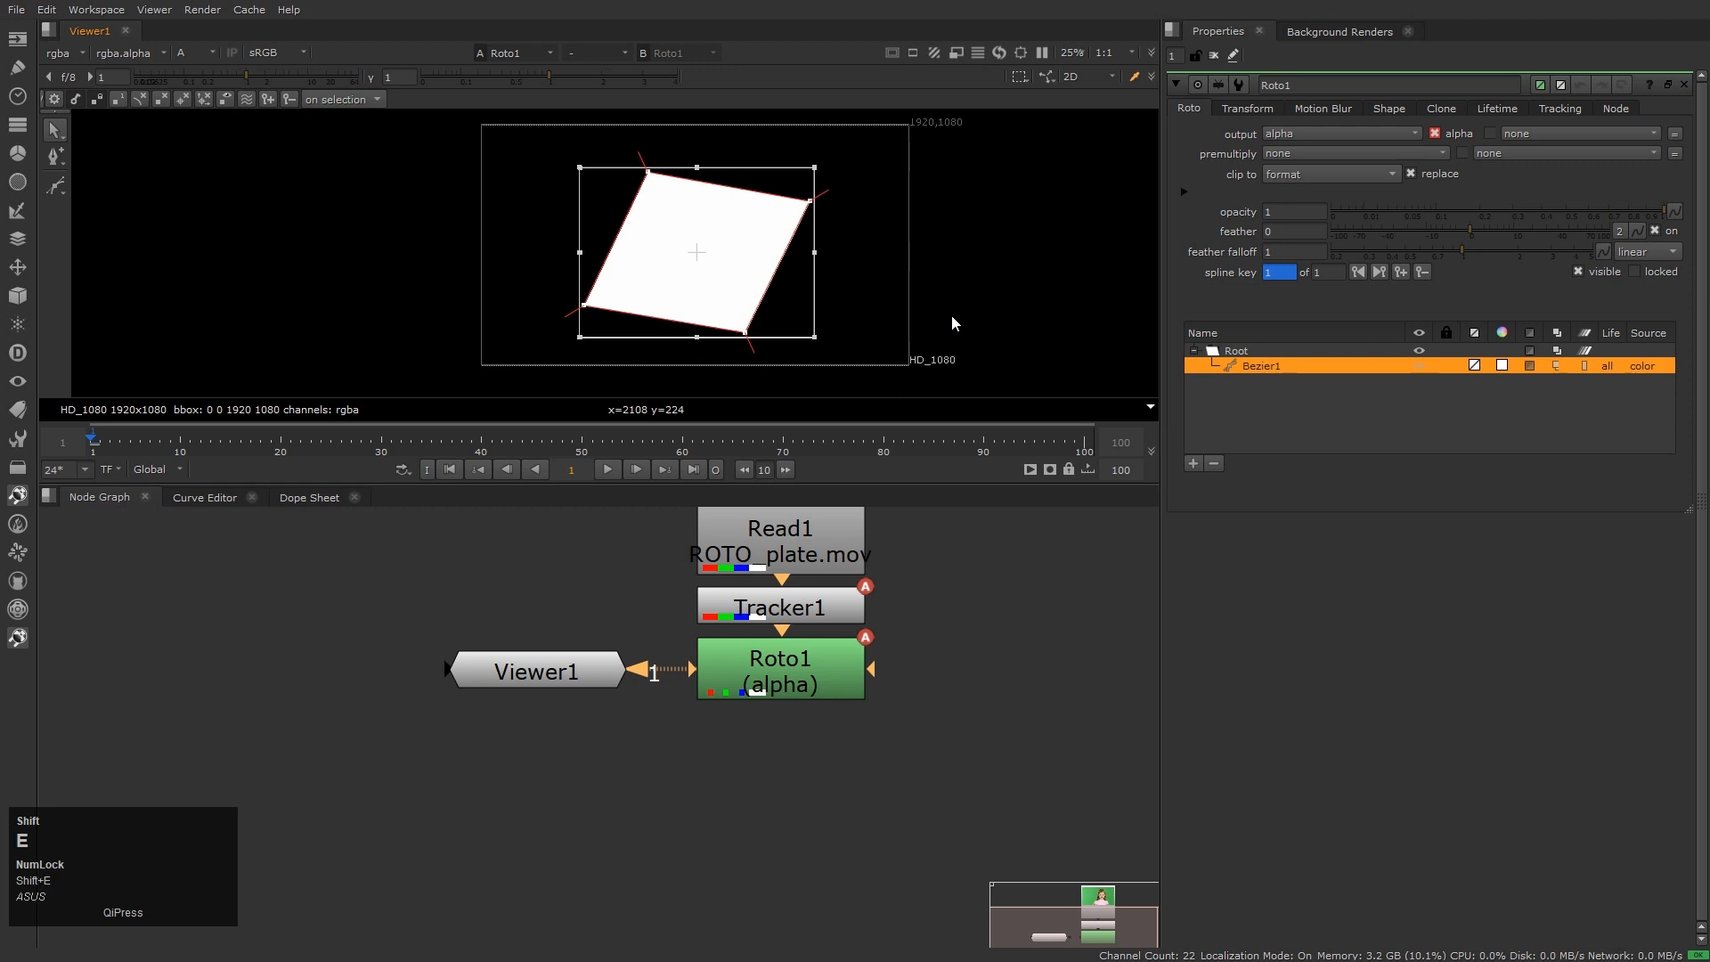
pyautogui.click(952, 314)
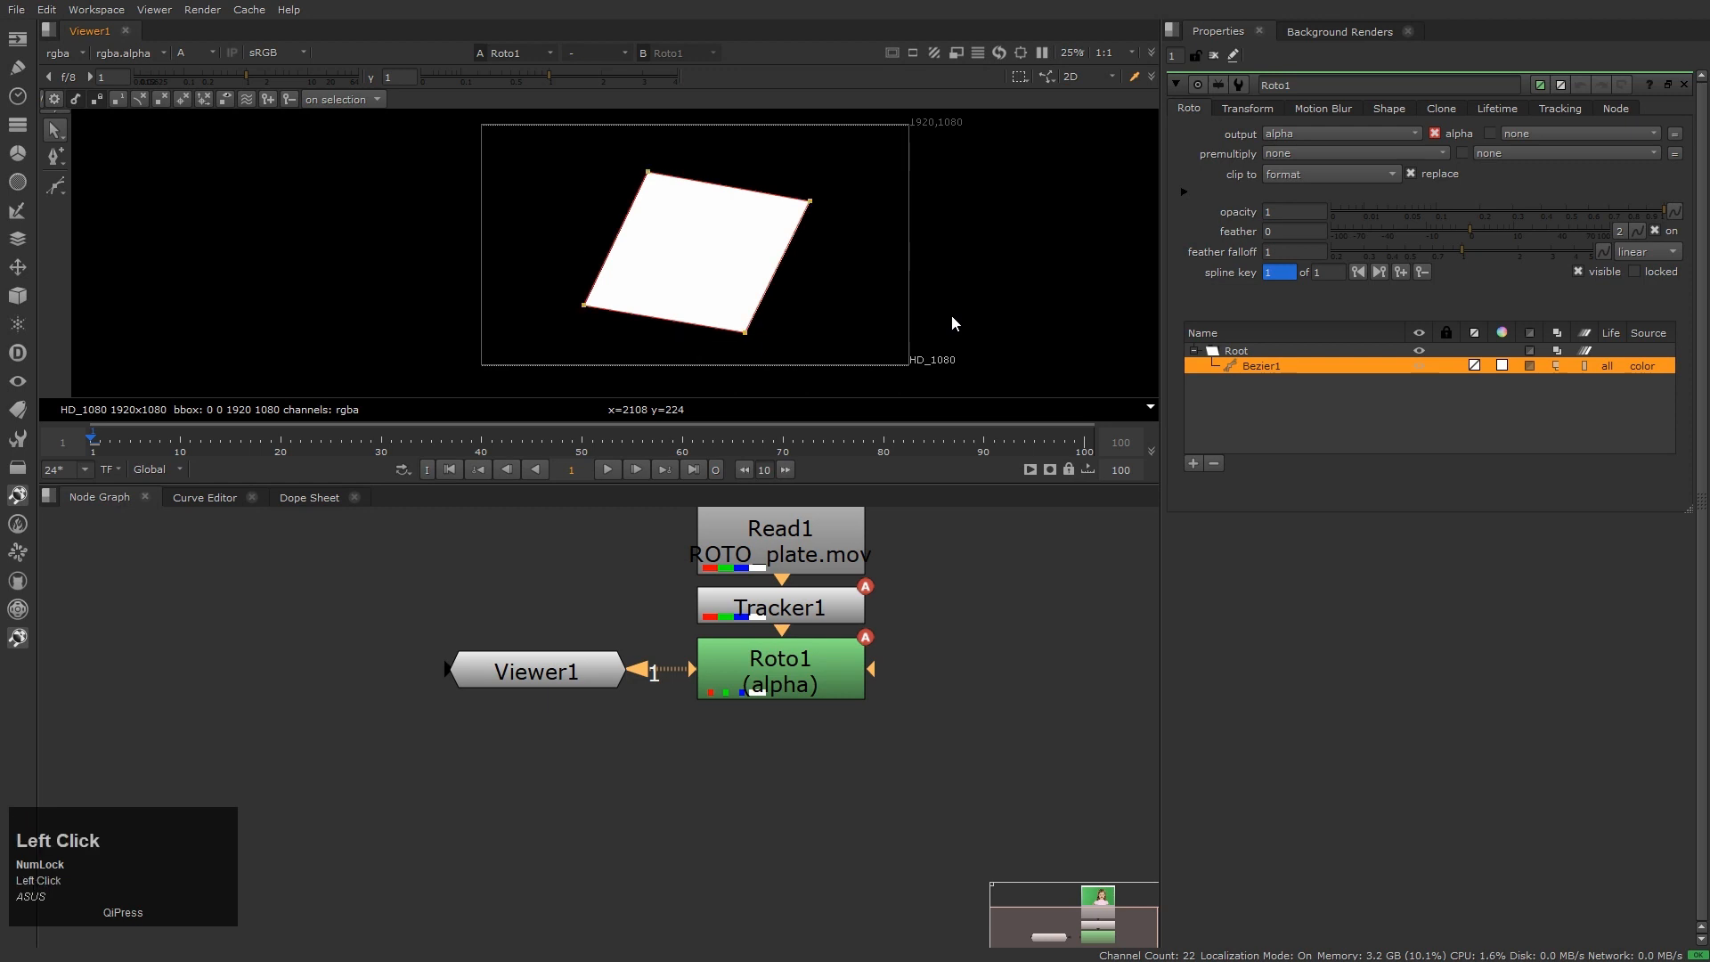
pyautogui.press('a')
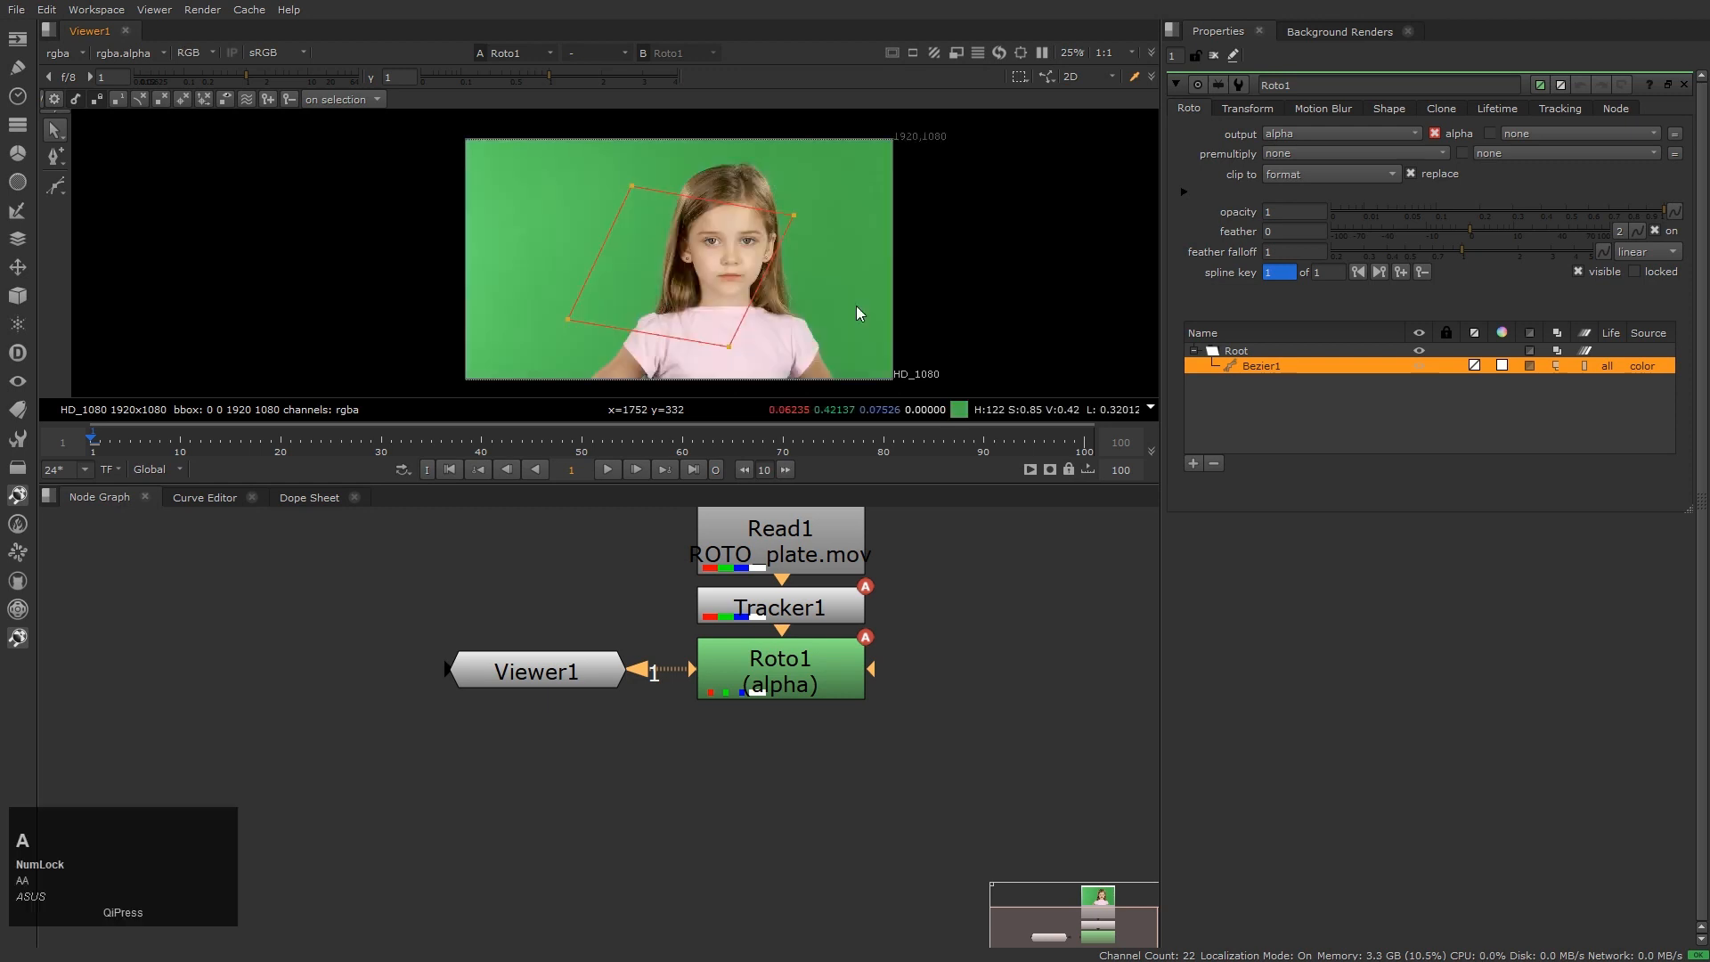
# Select only the shape's upper-right point beside the girl's head and smooth it
pyautogui.scroll(1, 857, 306)
pyautogui.moveTo(379, 122); pyautogui.dragTo(874, 421)
pyautogui.moveTo(790, 160); pyautogui.dragTo(684, 254)
pyautogui.scroll(4, 726, 234)
pyautogui.moveTo(706, 235); pyautogui.dragTo(563, 307, button='middle')
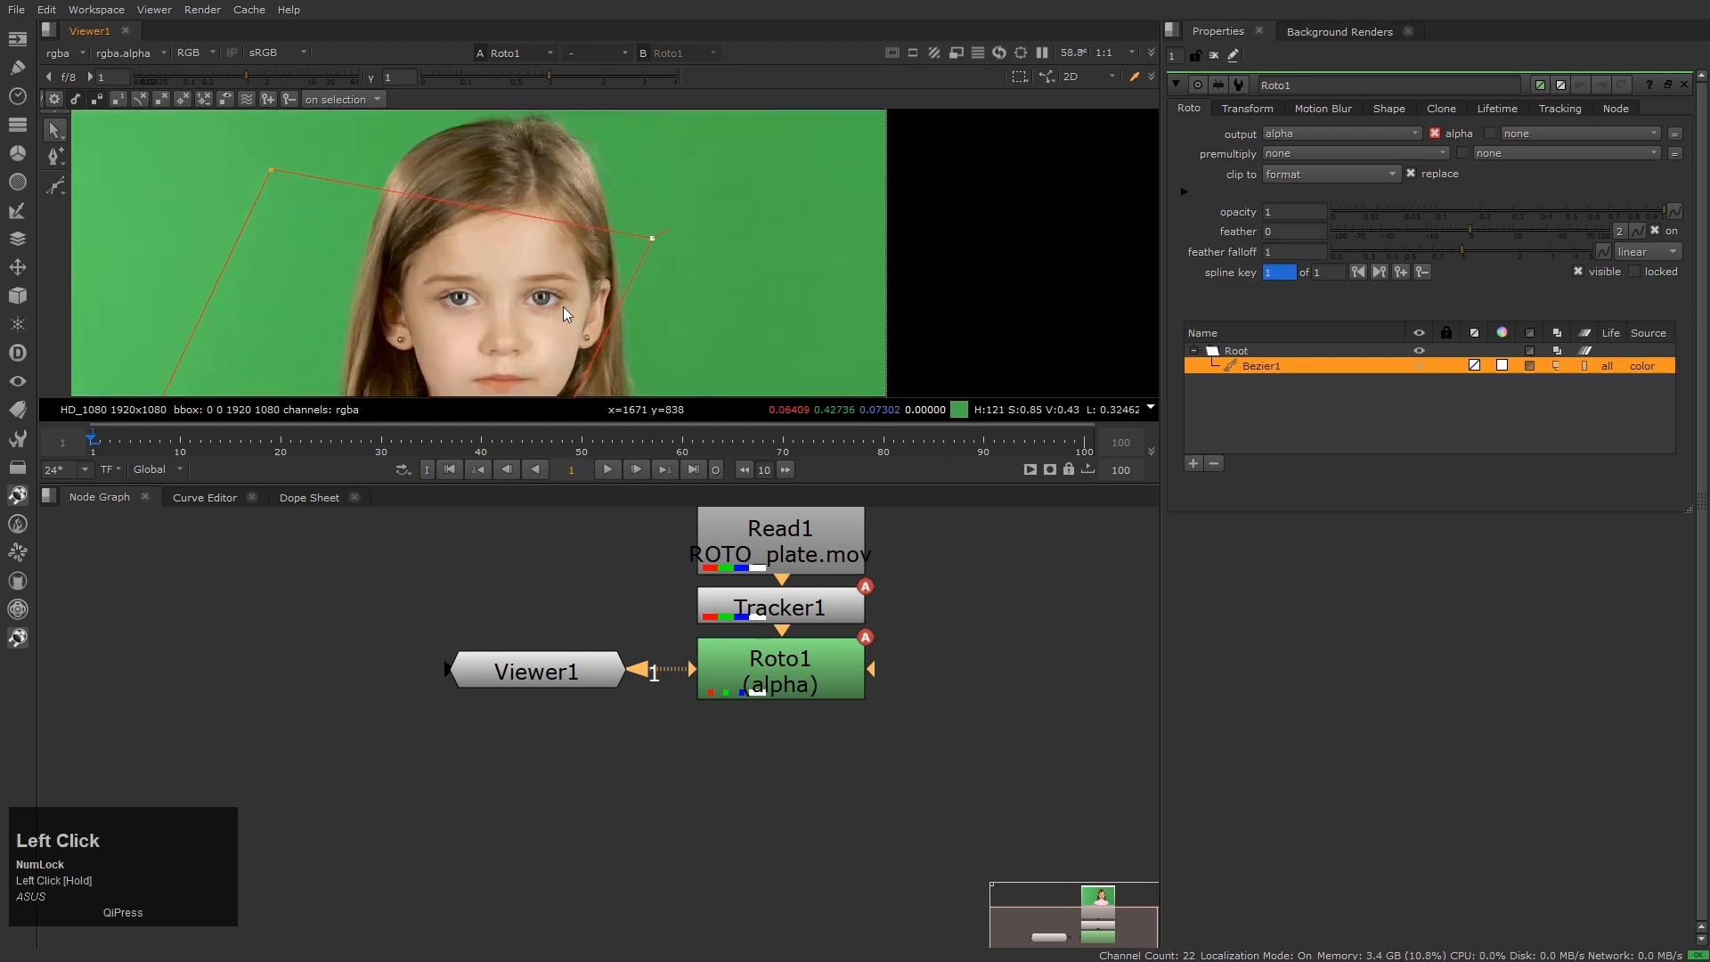
pyautogui.press('z')
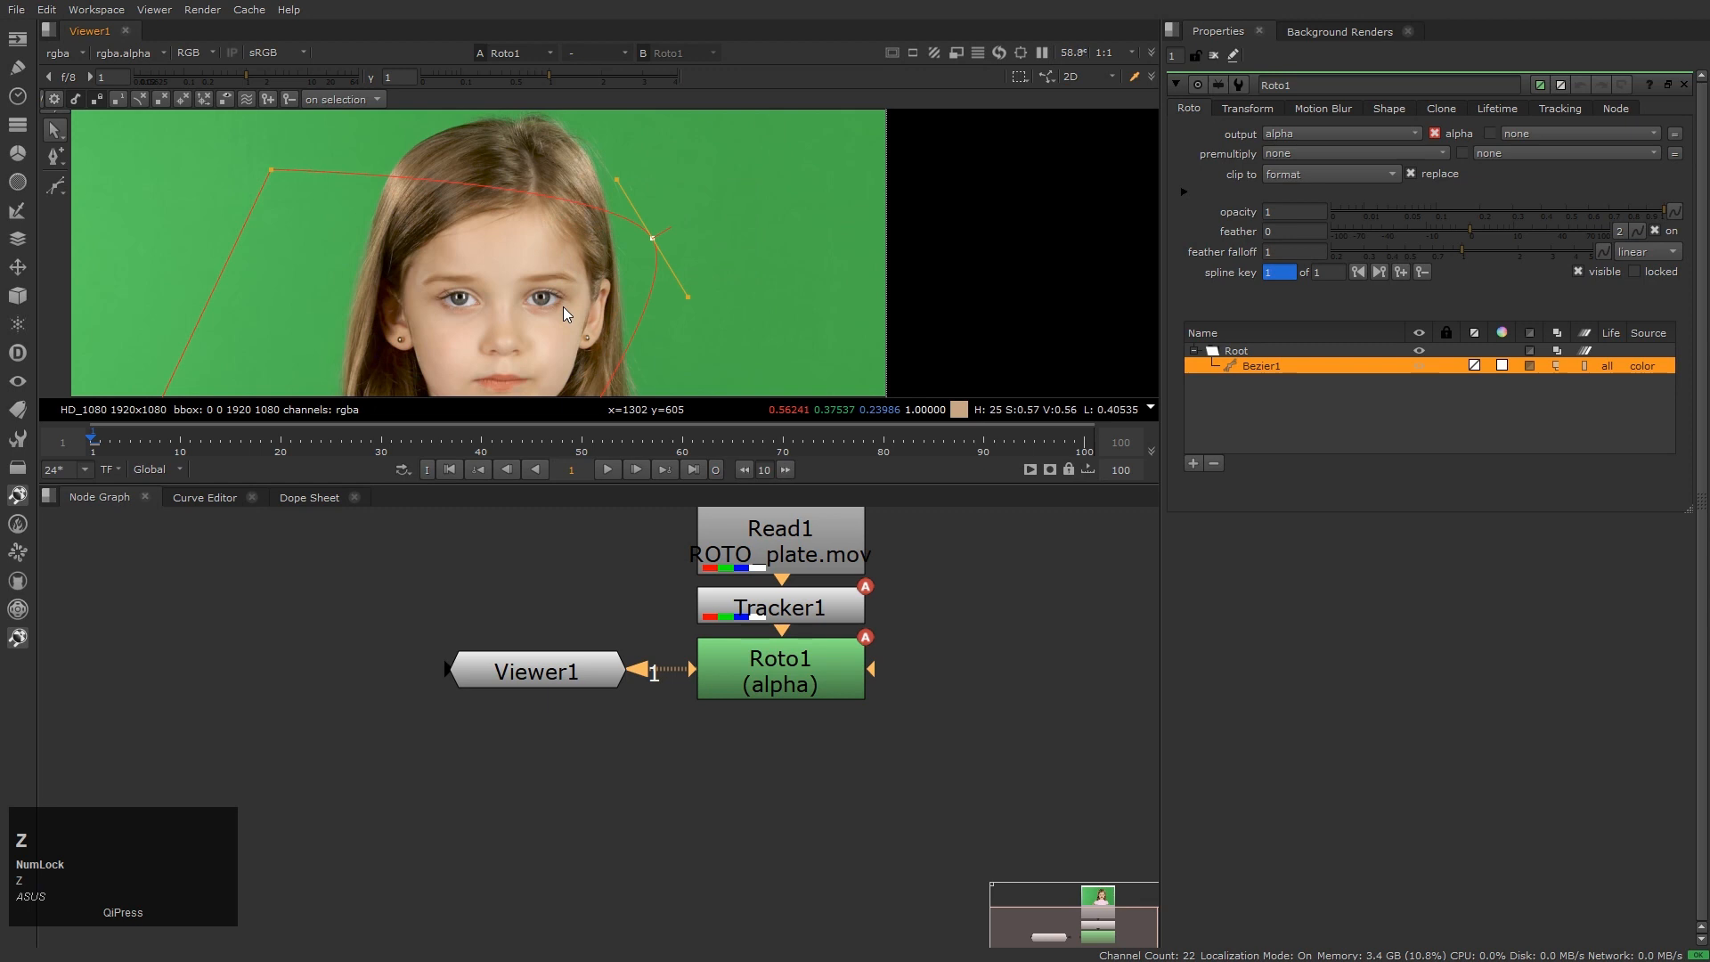
pyautogui.scroll(1, 563, 307)
pyautogui.scroll(-2, 562, 306)
pyautogui.scroll(1, 590, 297)
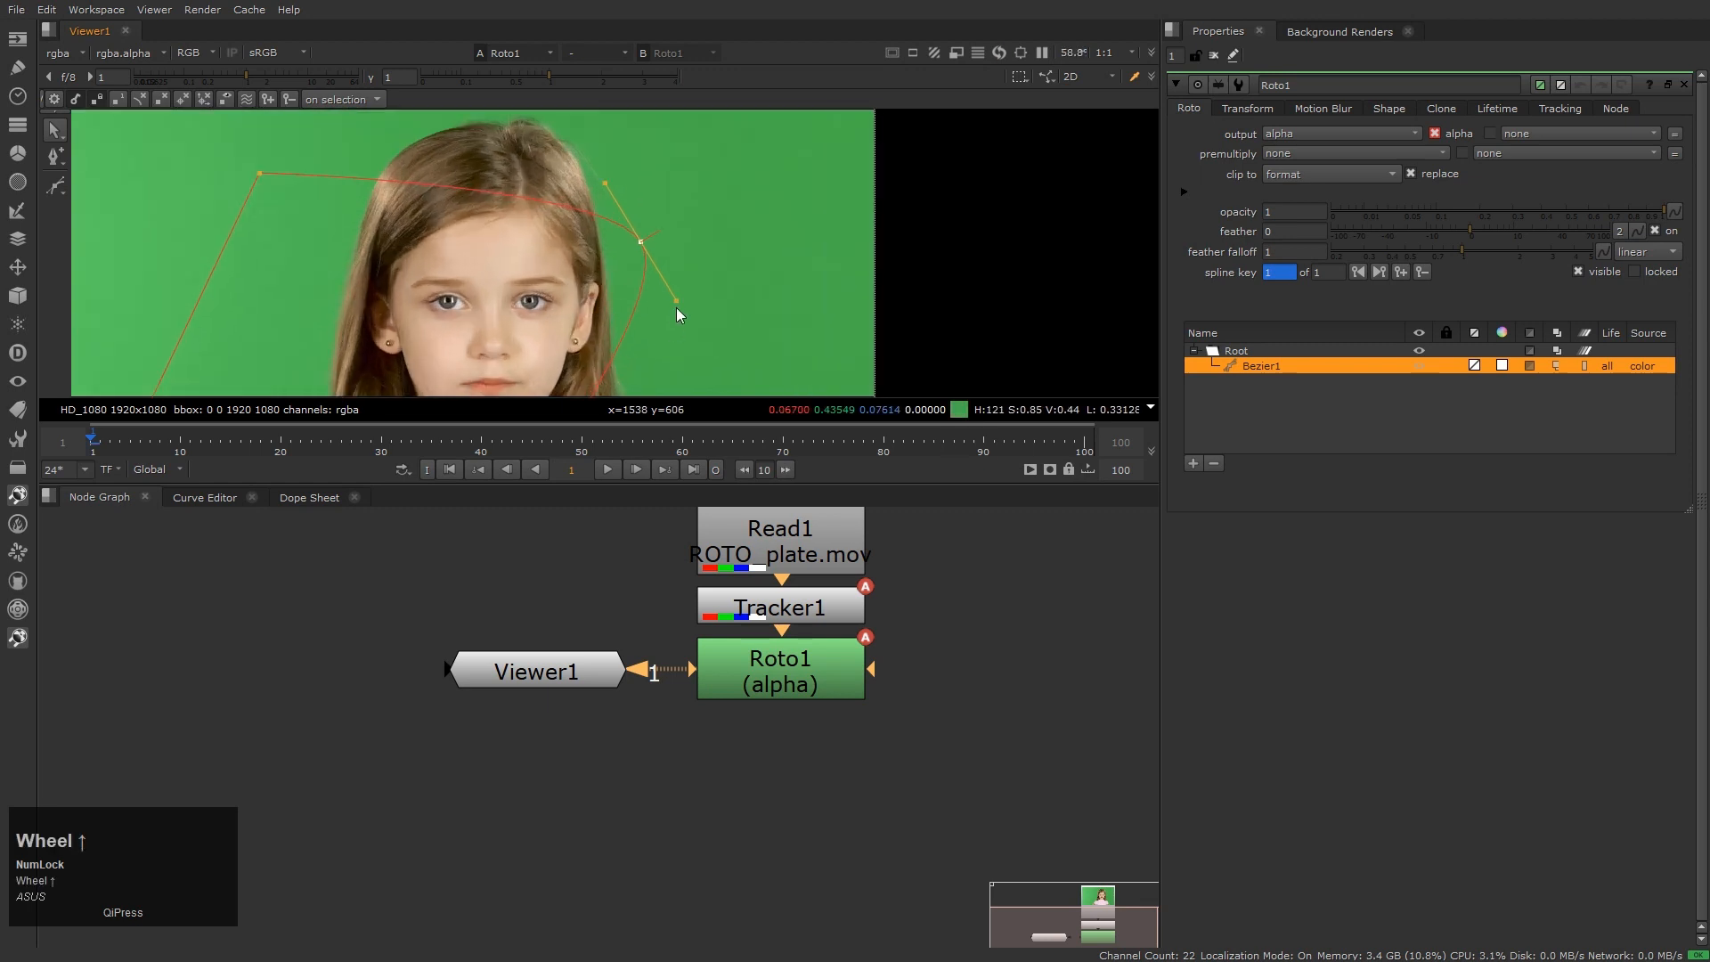
# Rotate and lengthen the smoothed point's tangent, and swing its lower handle outward independently of the upper one
pyautogui.moveTo(677, 301); pyautogui.dragTo(666, 351)
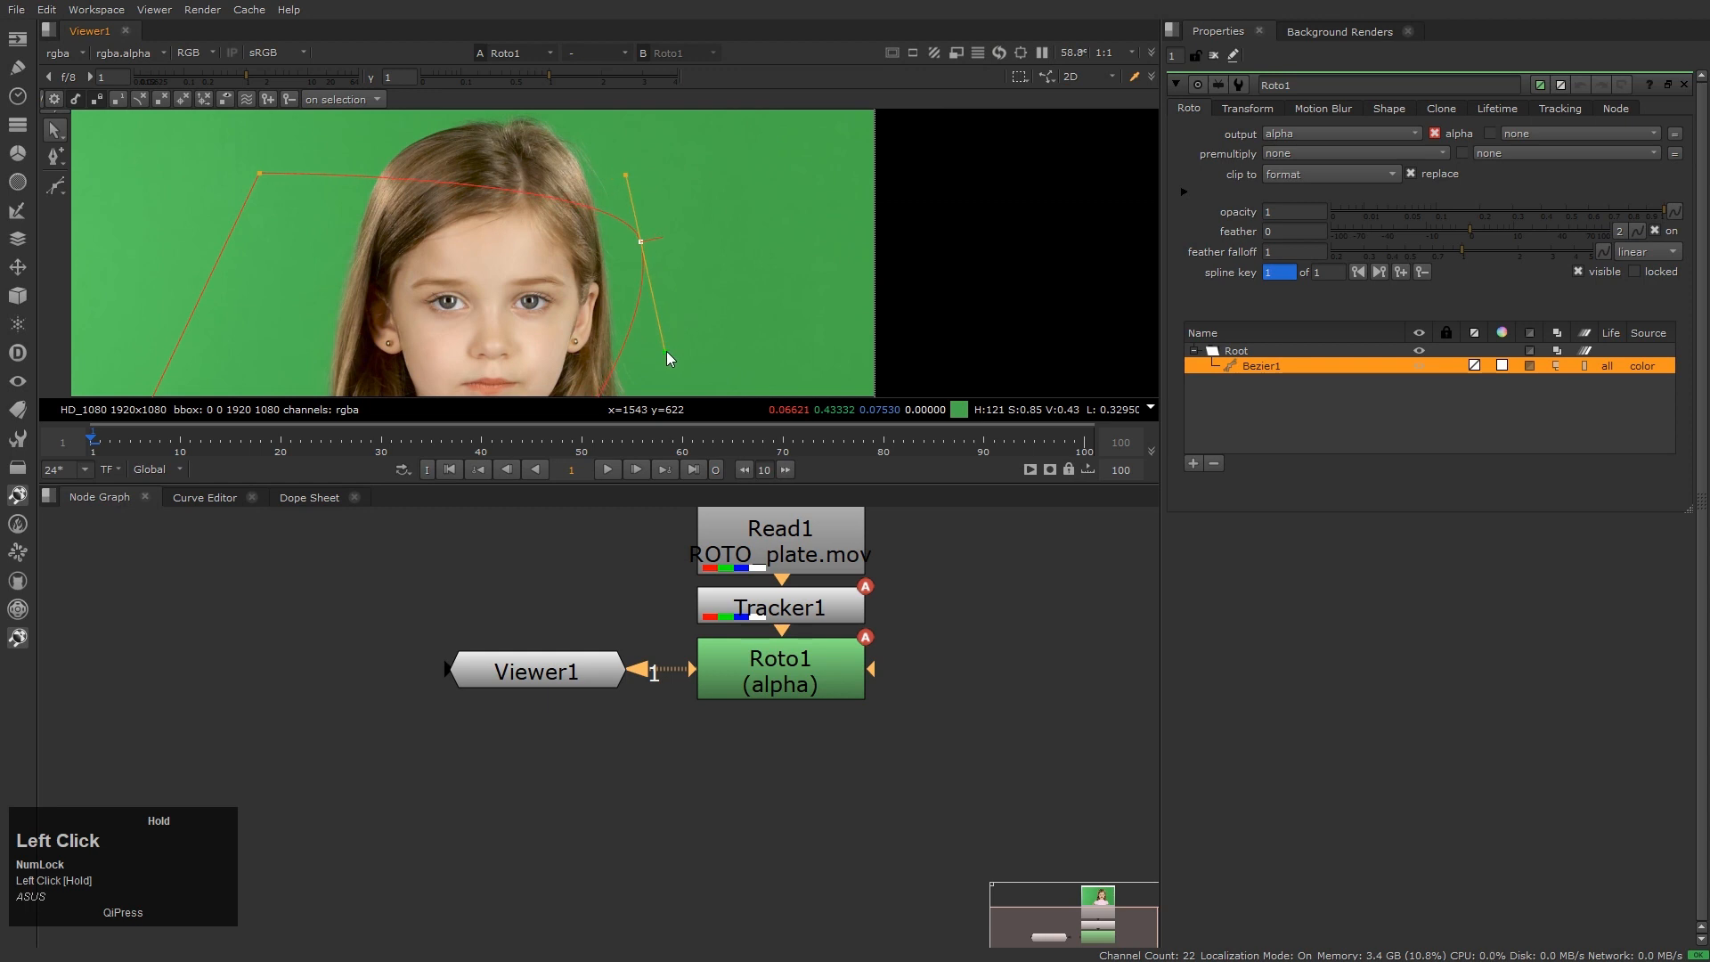
pyautogui.moveTo(666, 352); pyautogui.dragTo(697, 335)
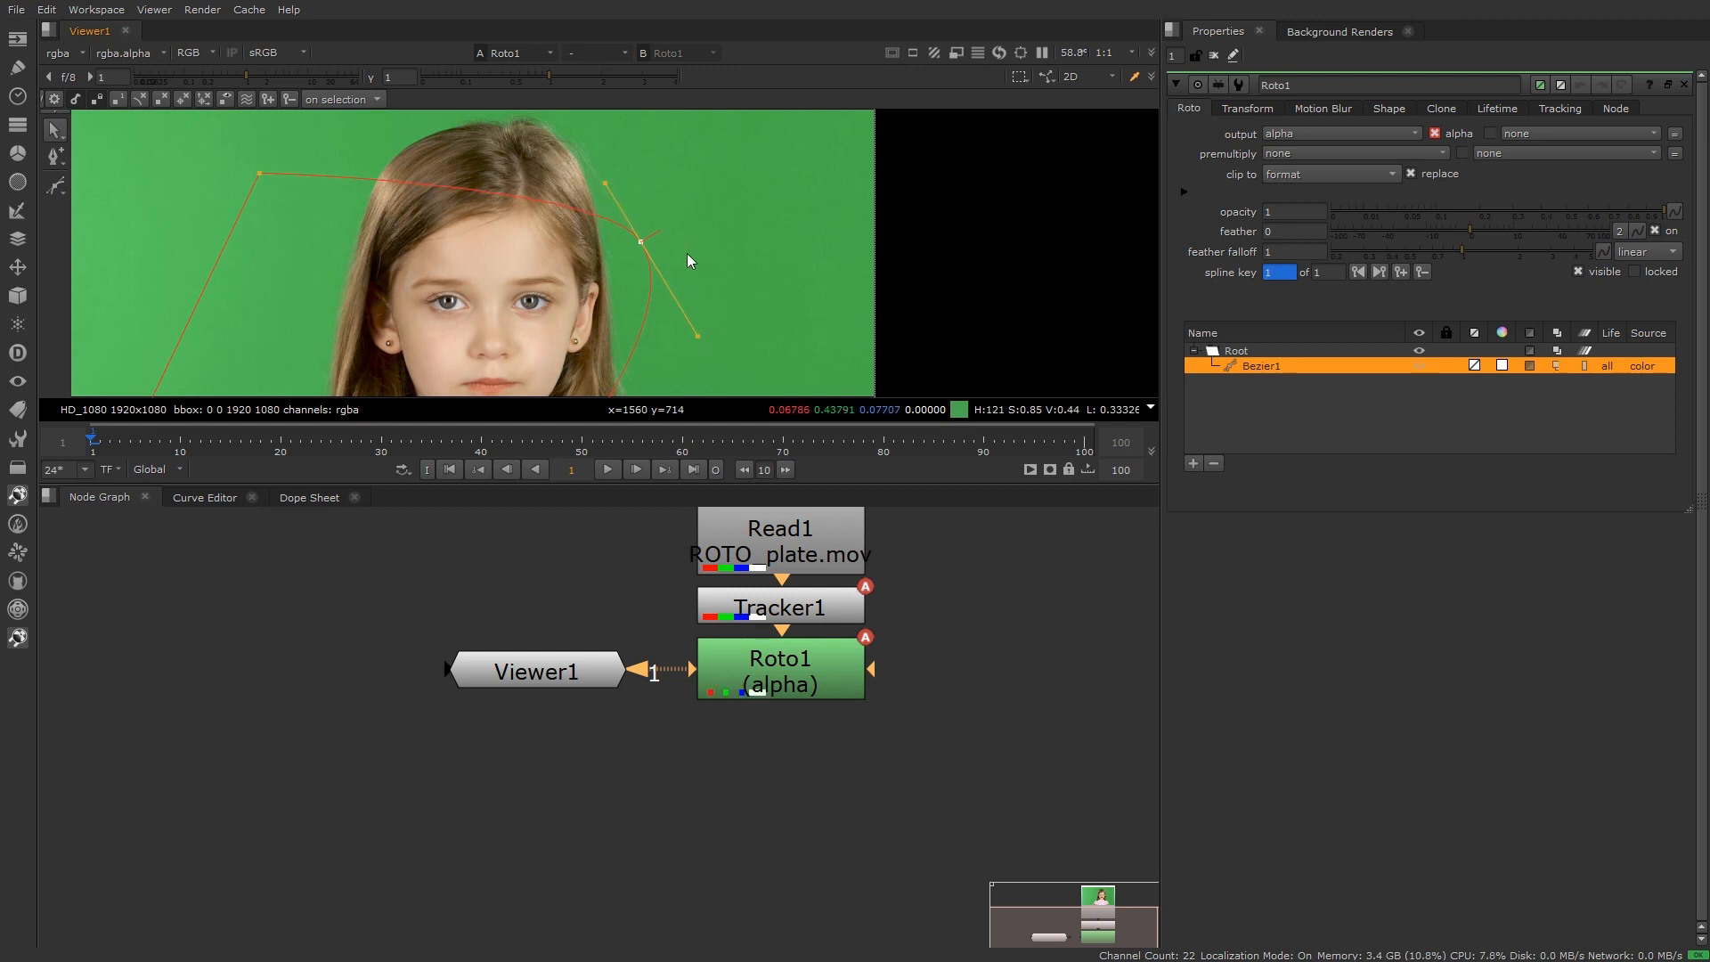
pyautogui.keyDown('ctrl'); pyautogui.moveTo(696, 335); pyautogui.dragTo(723, 287); pyautogui.keyUp('ctrl')
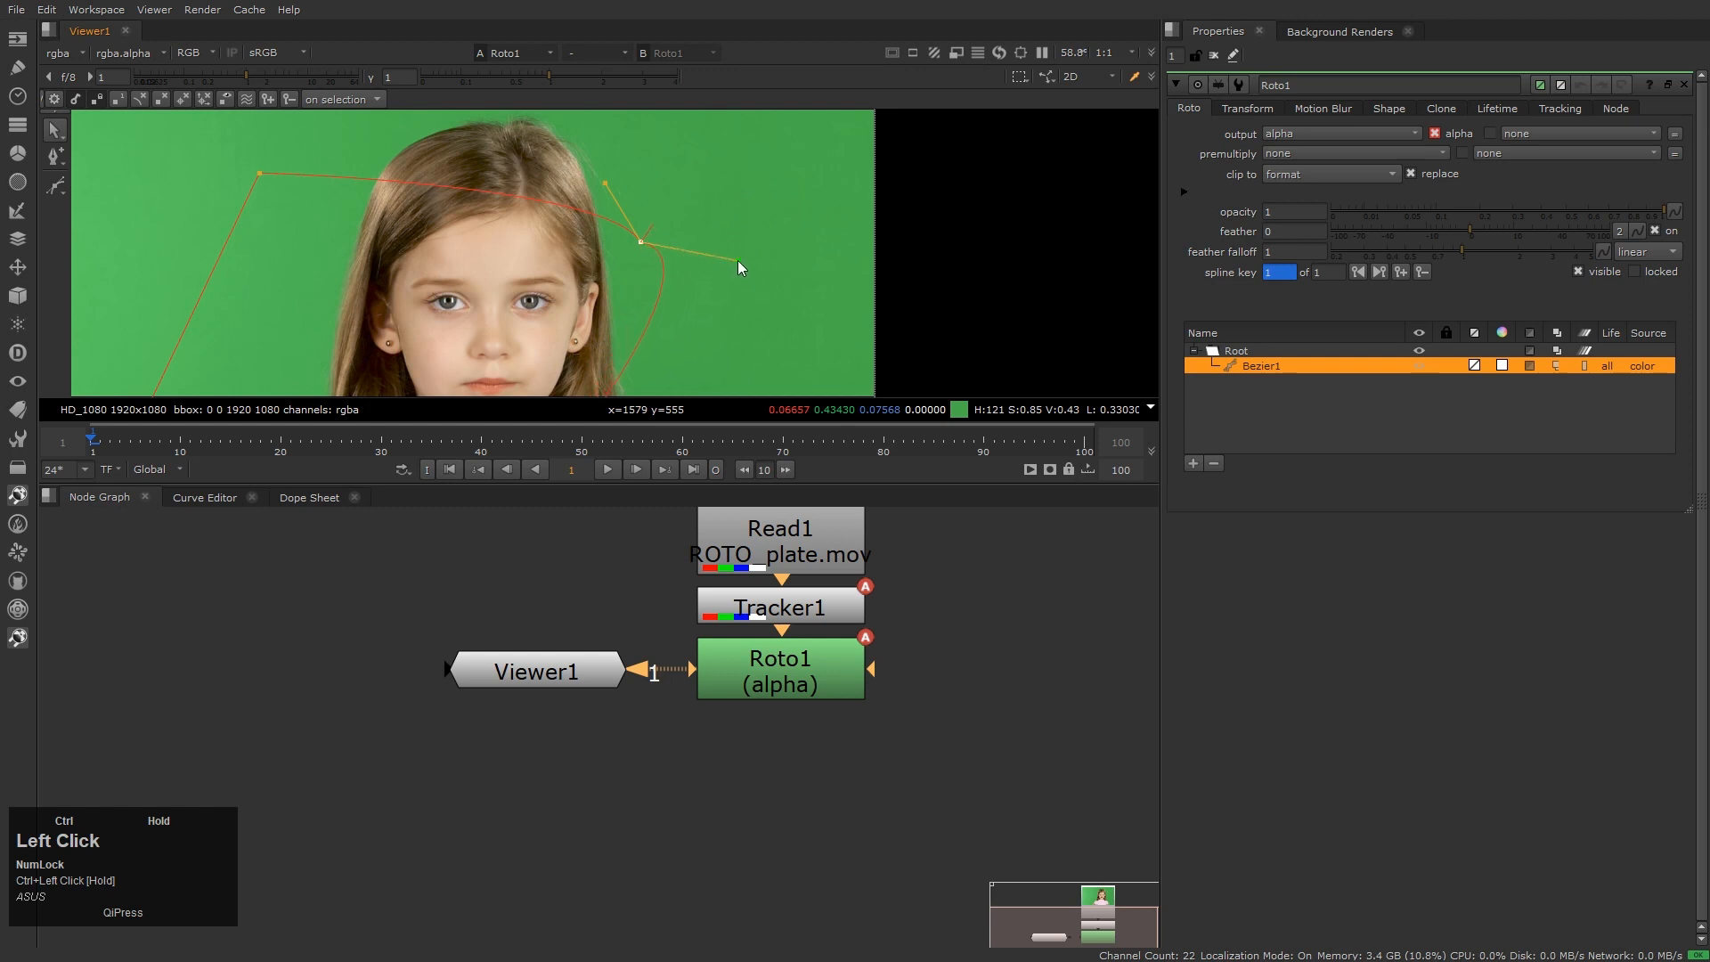
# Cusp the upper-right point back to a sharp corner and pull its feather handle outward into the green background
pyautogui.hotkey('shift', 'z')
pyautogui.moveTo(761, 299); pyautogui.dragTo(662, 233)
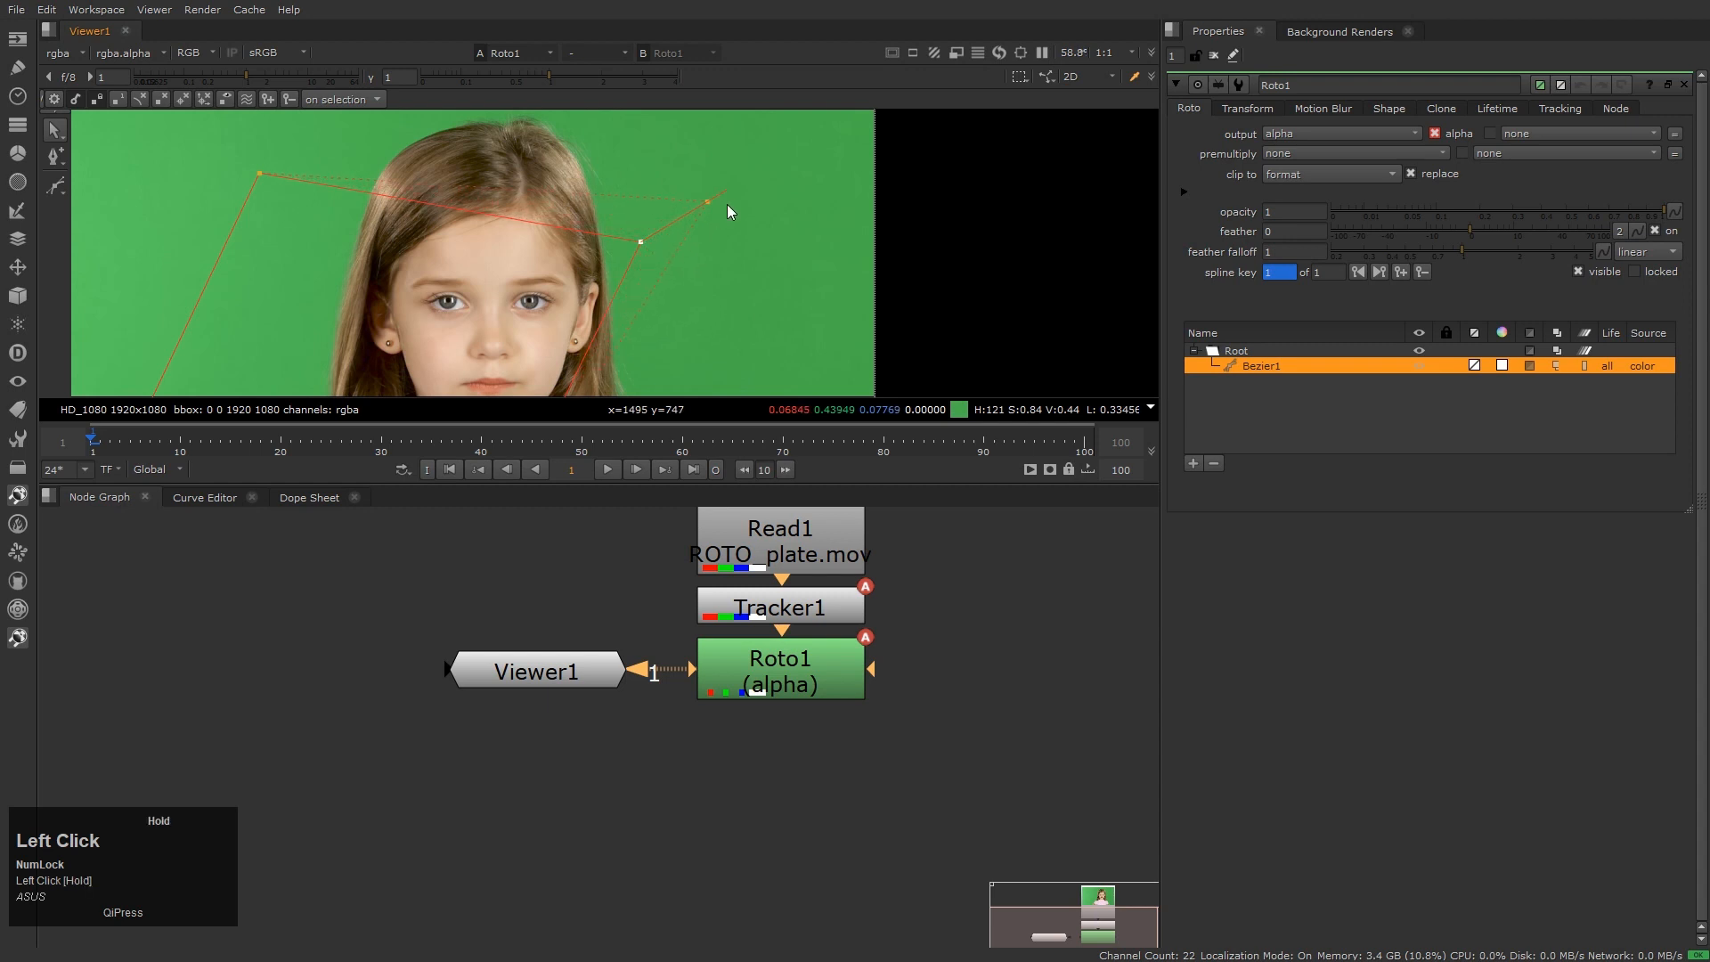
pyautogui.moveTo(756, 191); pyautogui.dragTo(768, 185)
# Reset the upper-right point's feather and feather that point outward again in repeated small increments
pyautogui.press('shift')
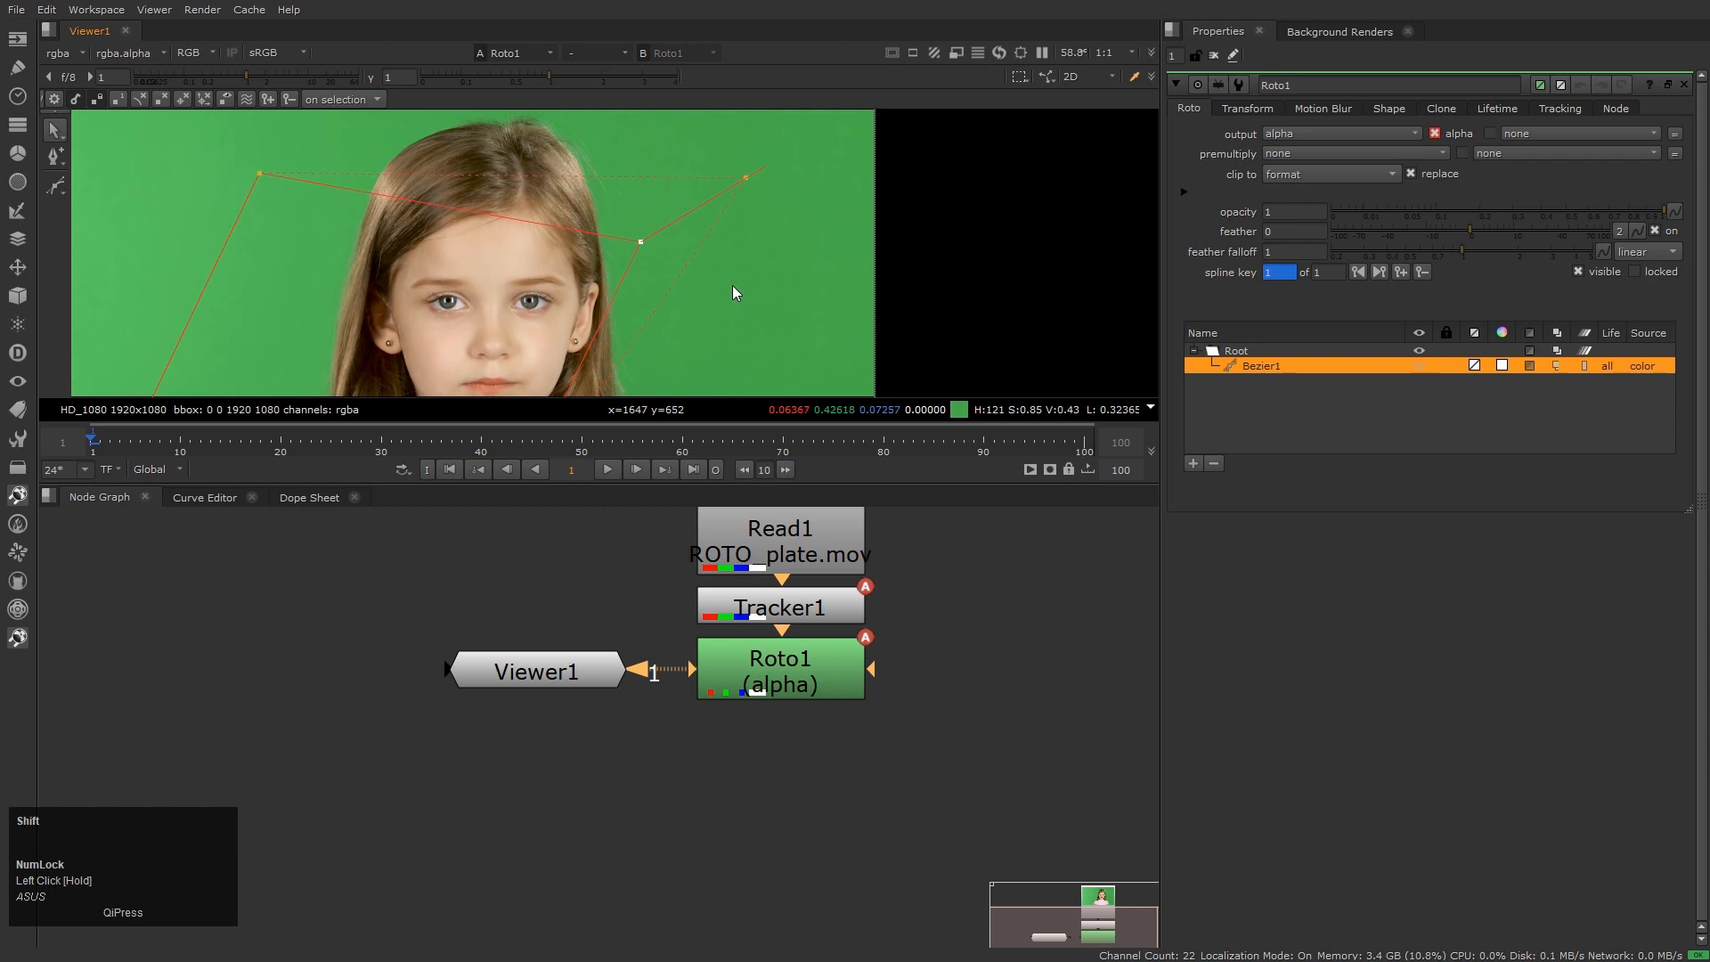
pyautogui.hotkey('shift', 'e')
pyautogui.moveTo(729, 188); pyautogui.dragTo(506, 312)
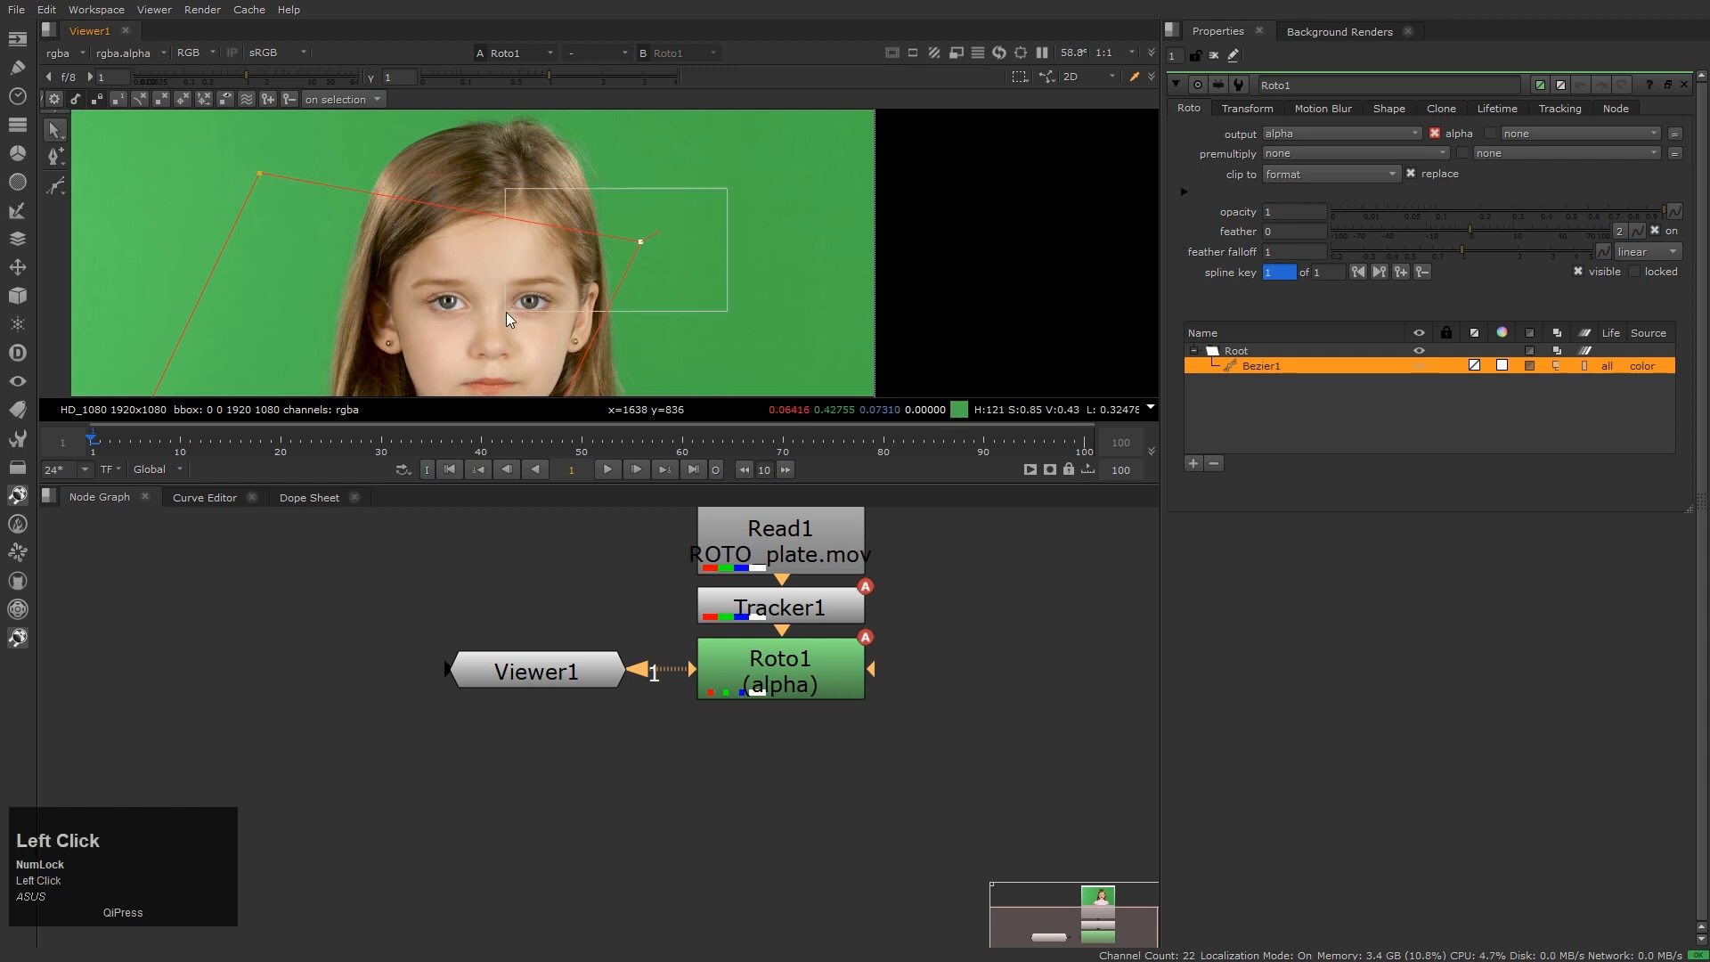
pyautogui.press('e')
pyautogui.press('e')
pyautogui.press('e')
pyautogui.press('e')
pyautogui.press('e')
pyautogui.press('e')
pyautogui.press('e')
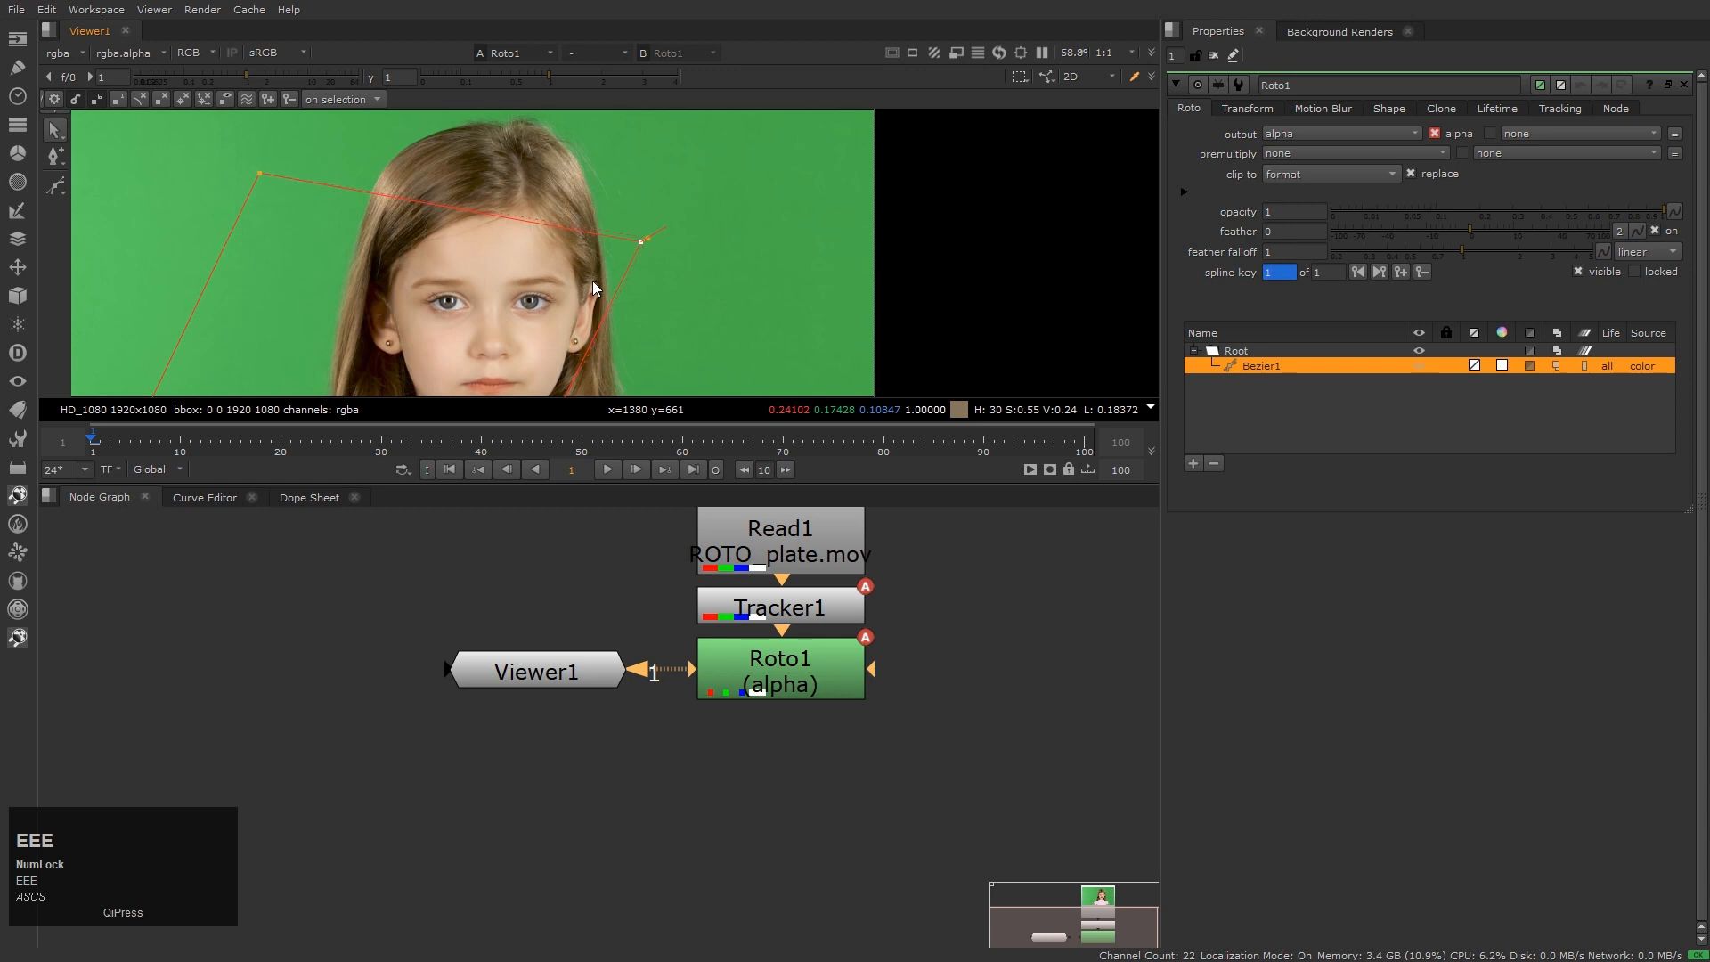
pyautogui.press('e')
pyautogui.press('e')
pyautogui.press('e')
# Select all points of the four-sided Bezier shape and delete it
pyautogui.scroll(-3, 591, 281)
pyautogui.moveTo(386, 141); pyautogui.dragTo(832, 397)
pyautogui.press('Delete')
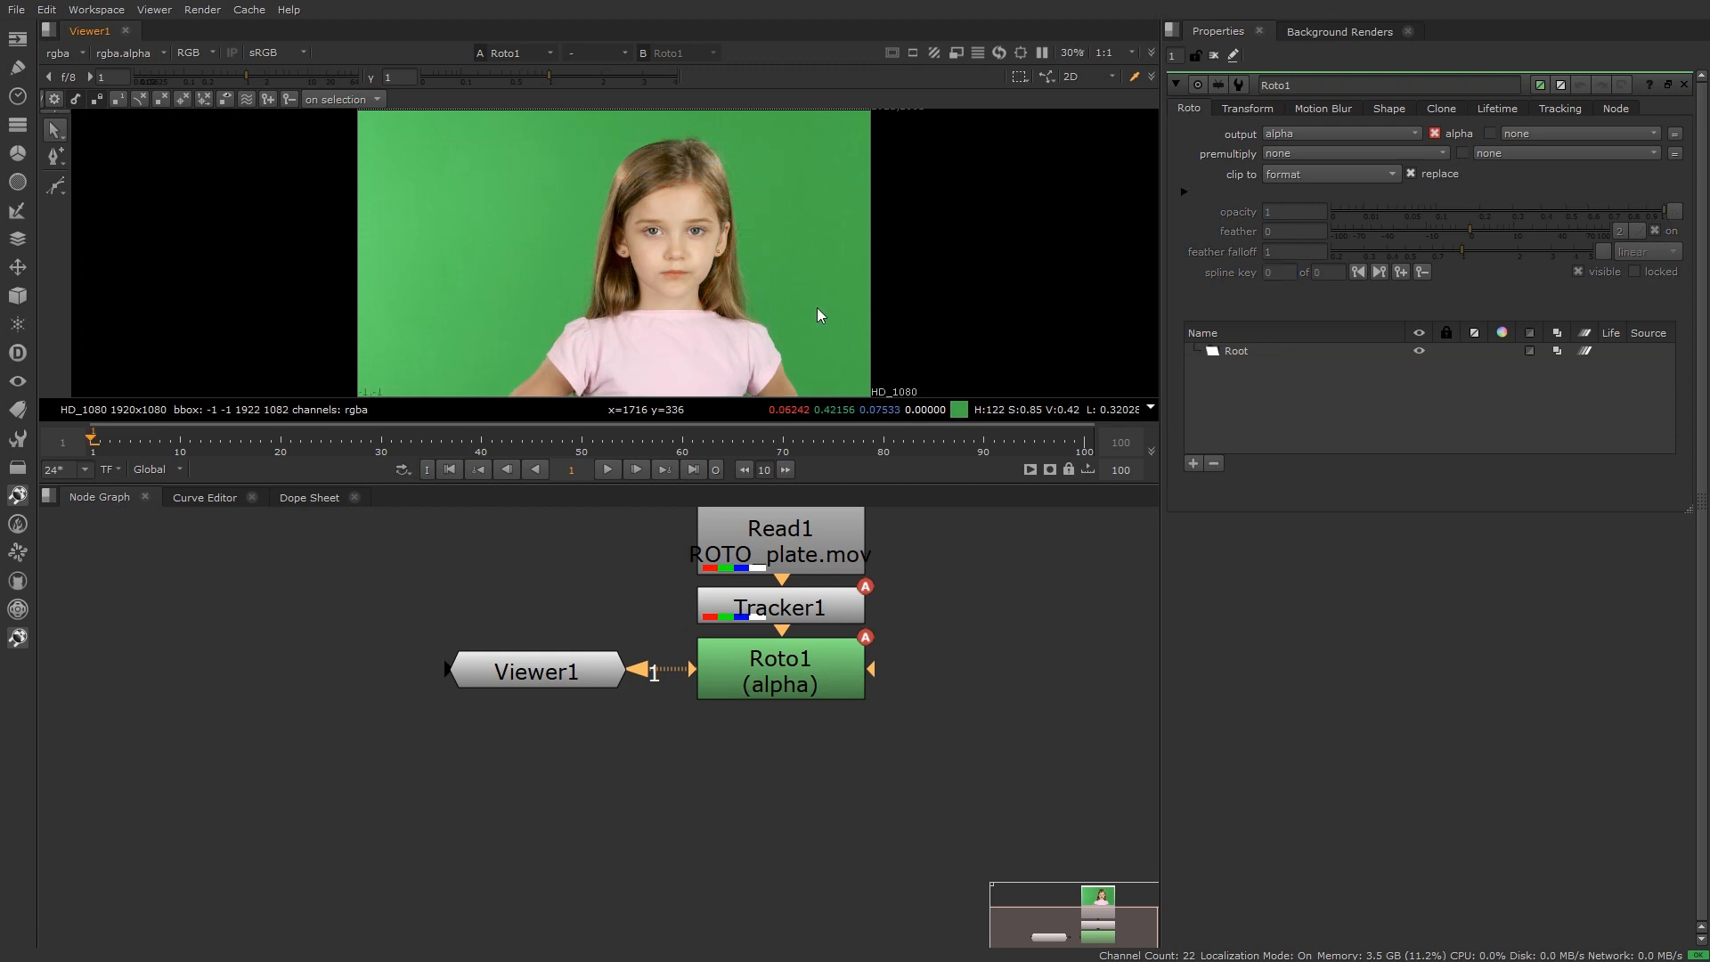
# Draw a closed B-Spline shape following the left outline of the hair at the top of the girl's head
pyautogui.moveTo(55, 185); pyautogui.dragTo(109, 201)
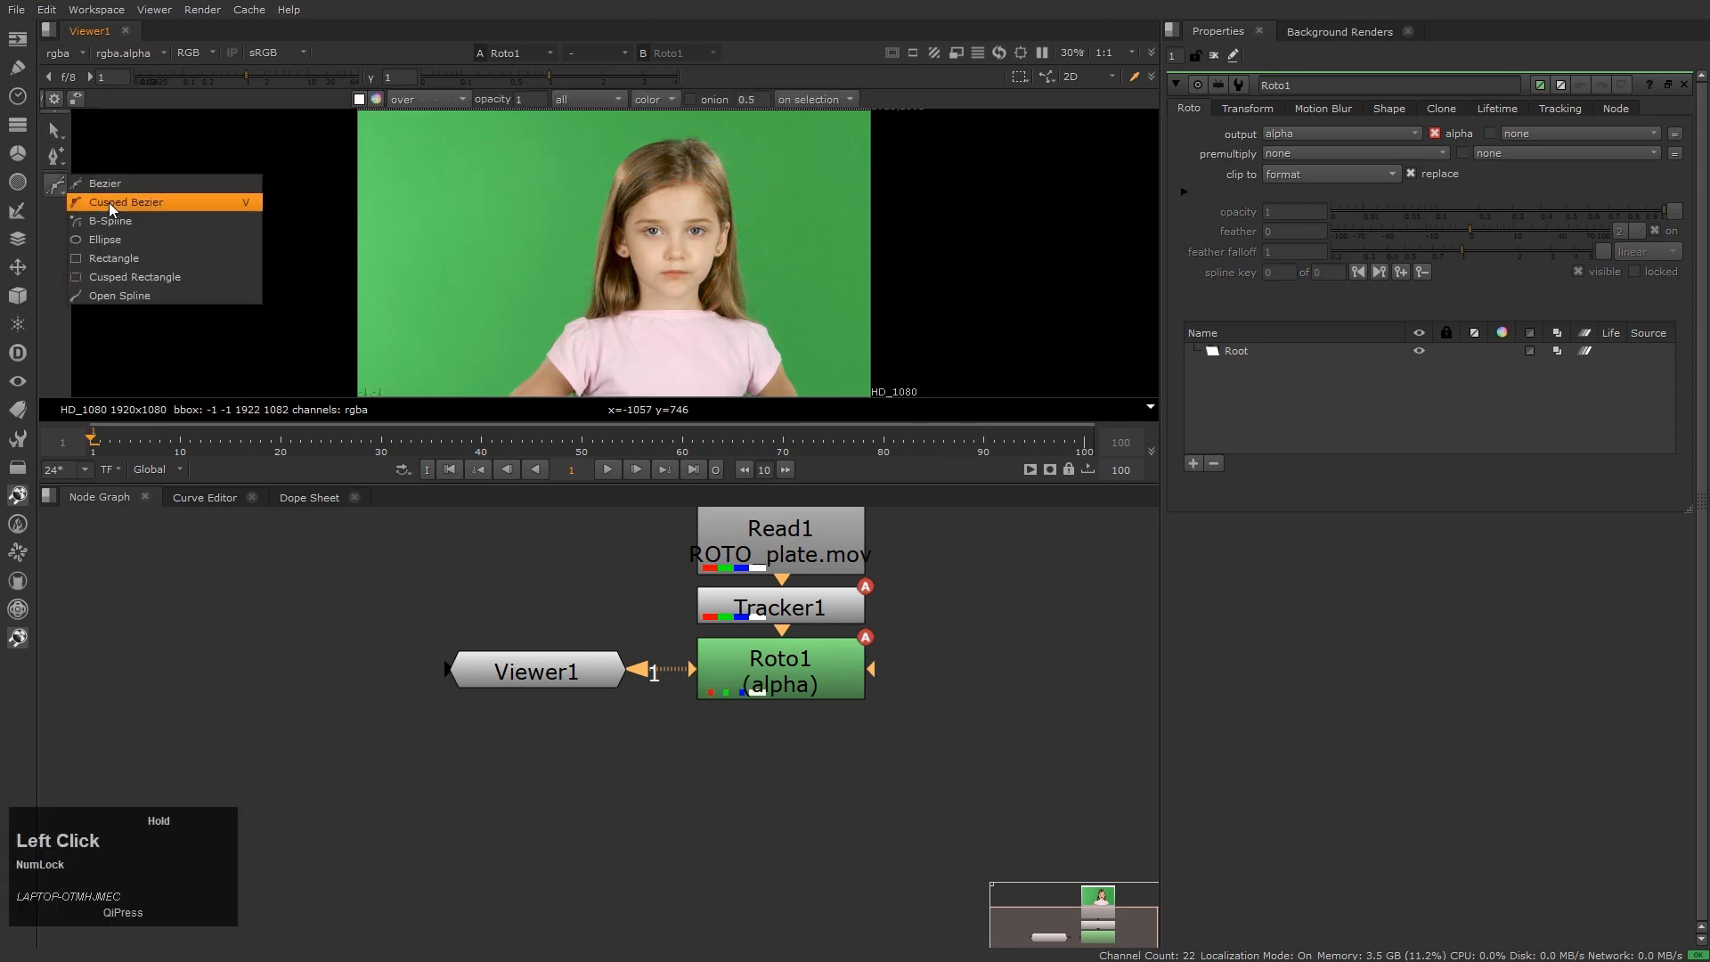
pyautogui.moveTo(108, 201); pyautogui.dragTo(127, 219)
pyautogui.scroll(5, 637, 167)
pyautogui.moveTo(638, 167); pyautogui.dragTo(702, 205, button='middle')
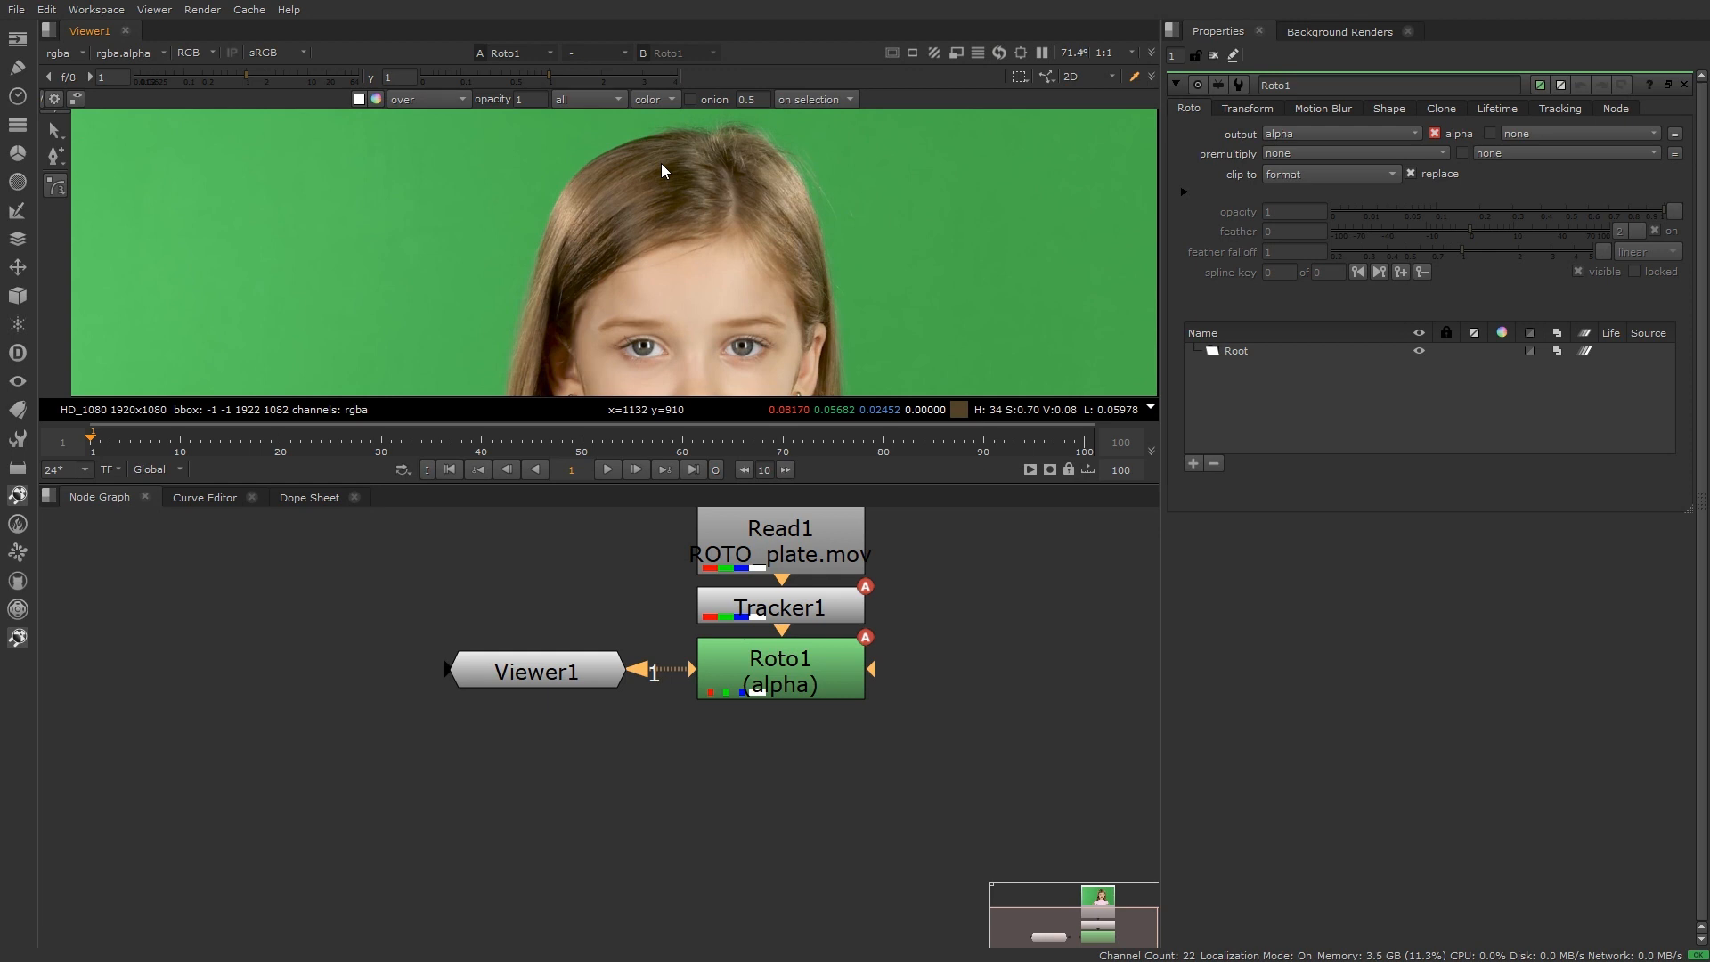
pyautogui.scroll(3, 661, 163)
pyautogui.moveTo(647, 173); pyautogui.dragTo(682, 257, button='middle')
pyautogui.scroll(3, 734, 216)
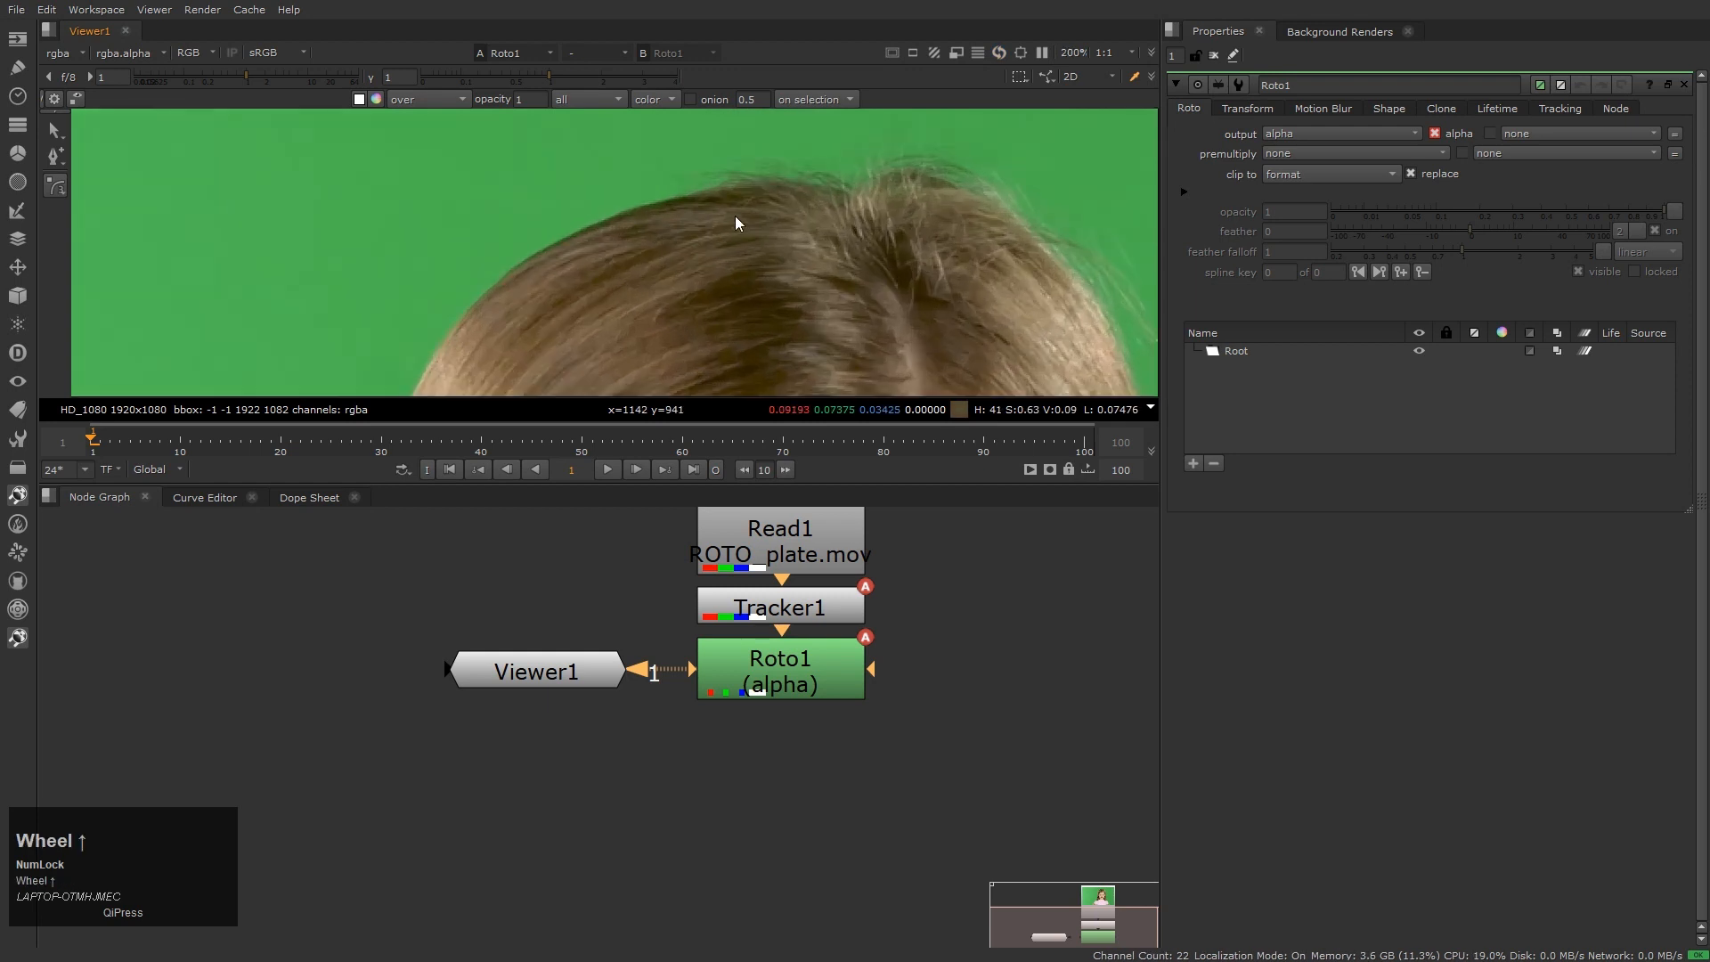
pyautogui.click(843, 190)
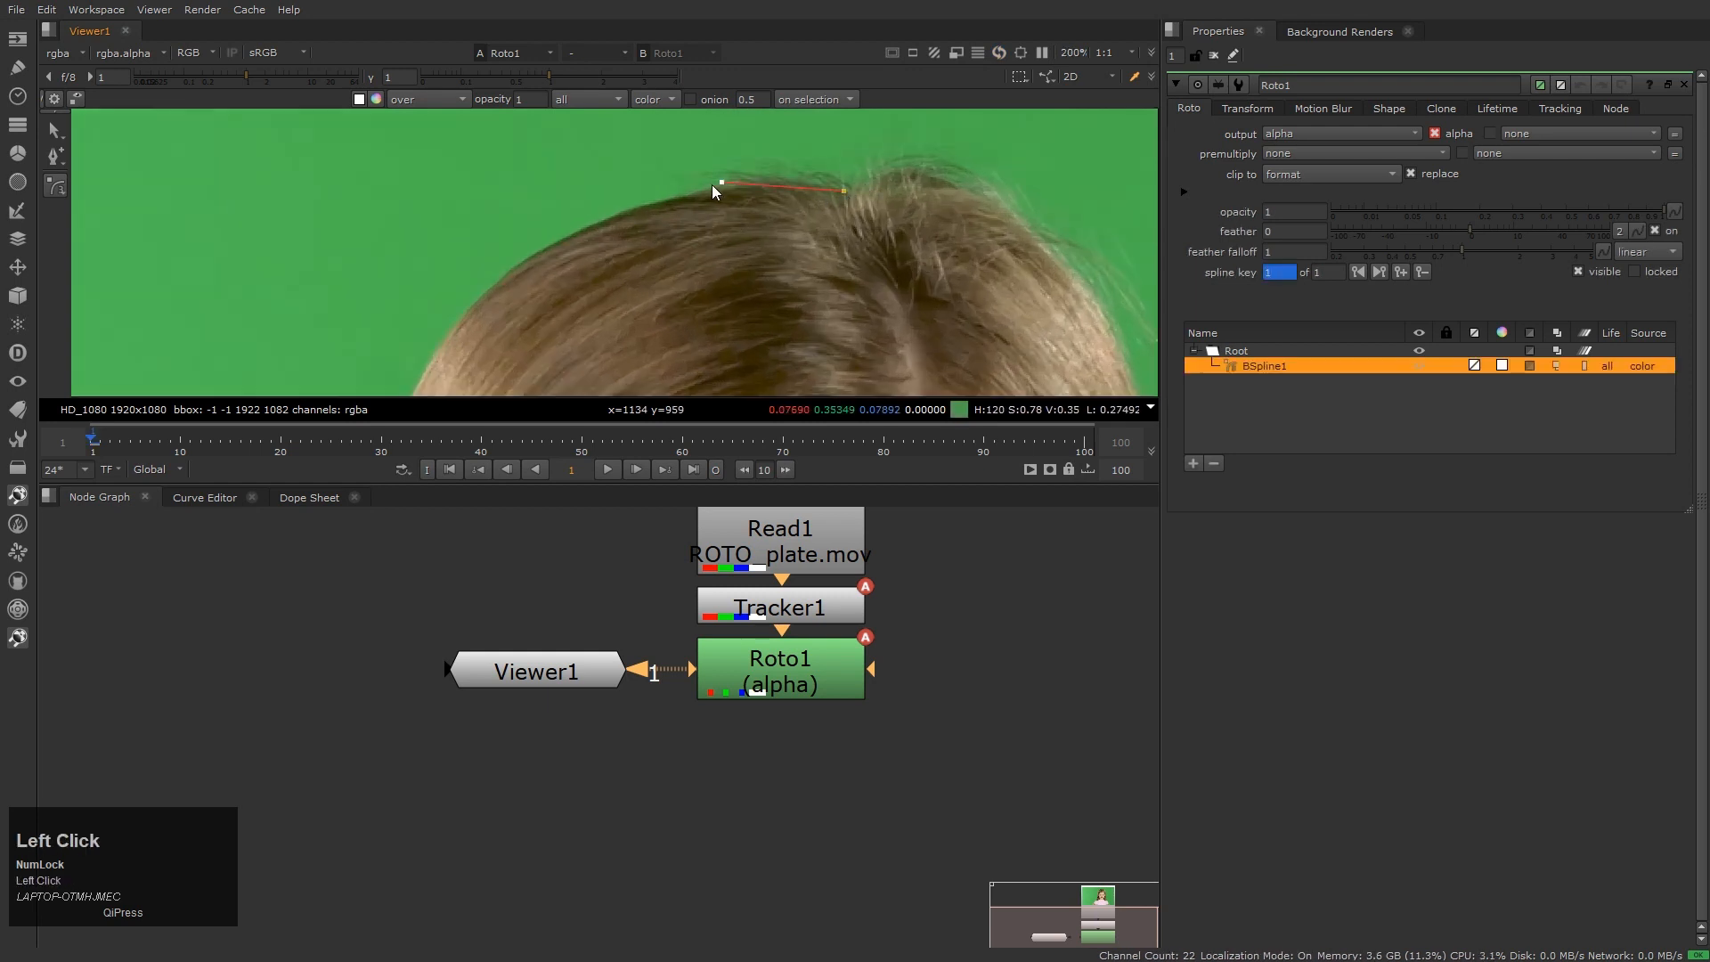
pyautogui.click(592, 218)
pyautogui.moveTo(542, 312); pyautogui.dragTo(595, 268, button='middle')
pyautogui.click(532, 253)
pyautogui.click(465, 354)
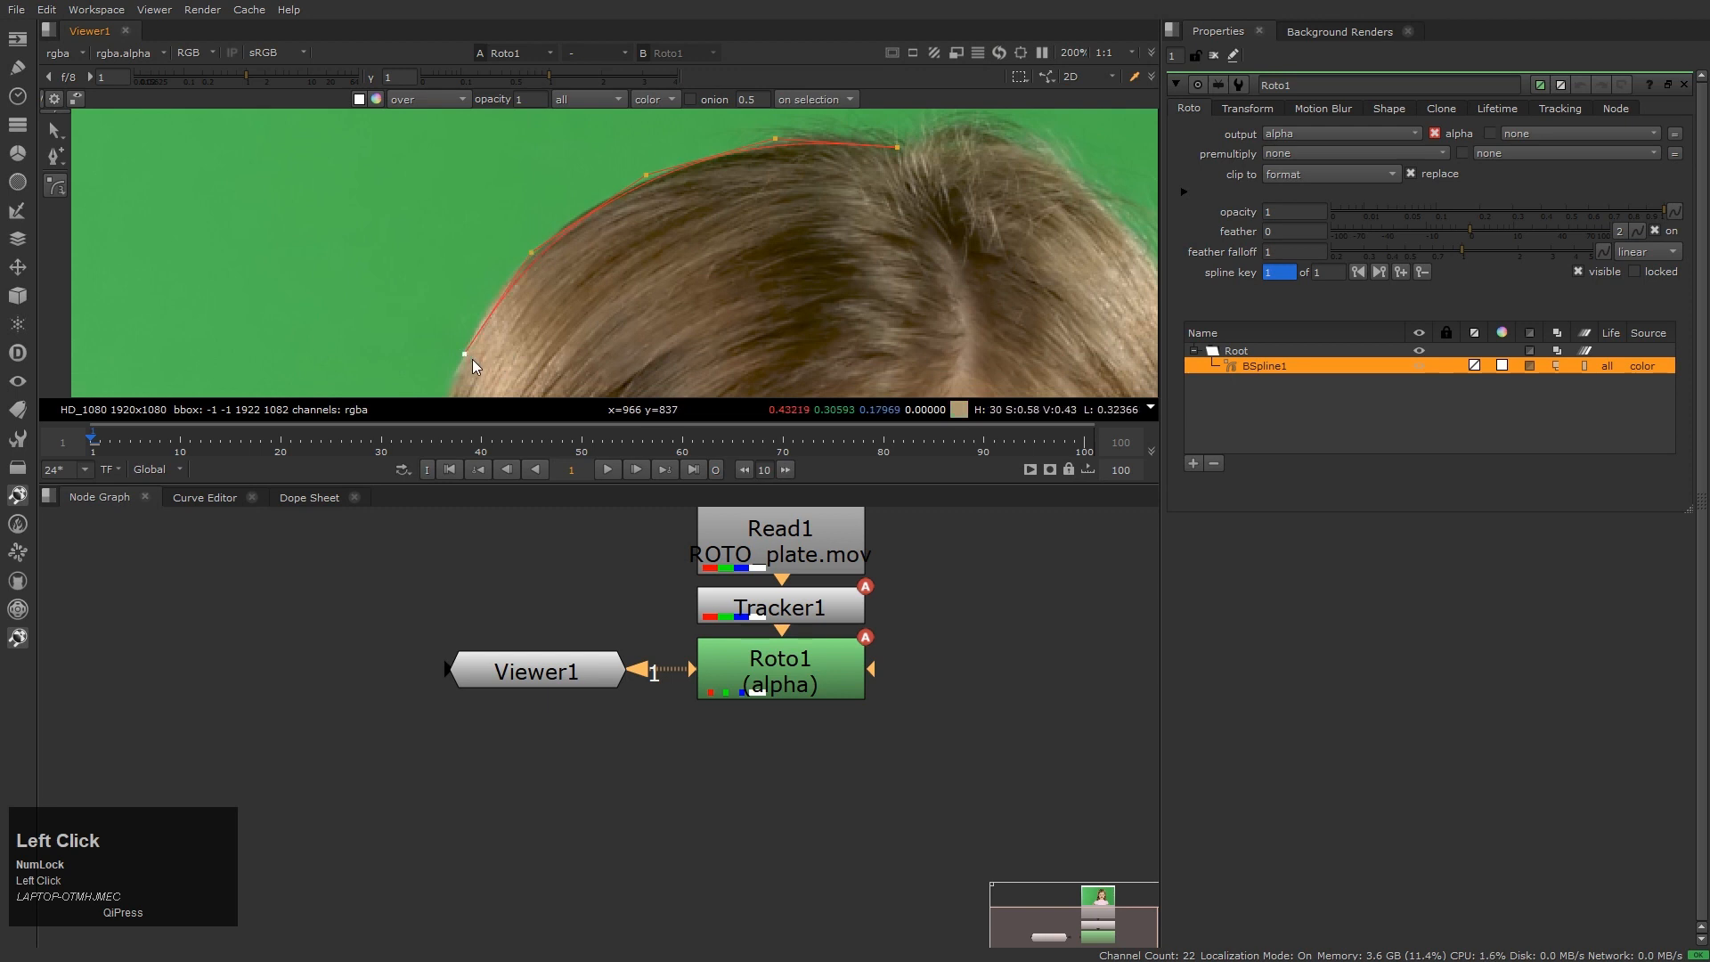
pyautogui.click(871, 375)
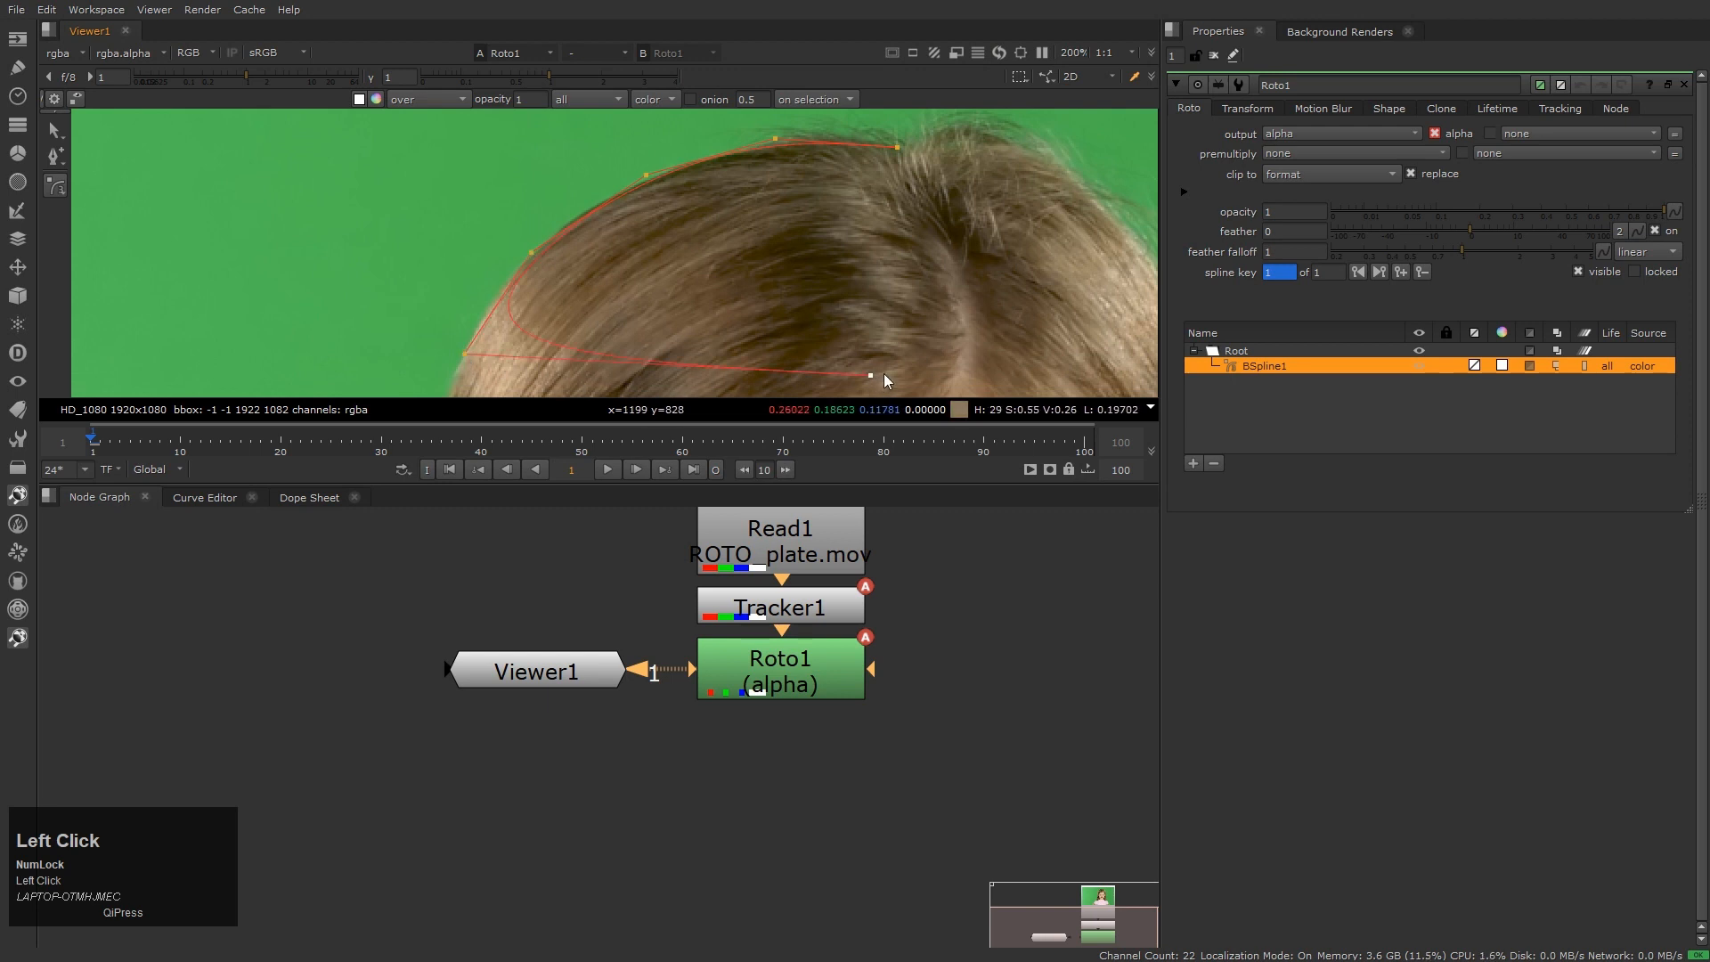
pyautogui.press('Return')
# Examine the B-Spline's curved edge against its control points in the alpha channel and return to the colour view
pyautogui.scroll(5, 756, 200)
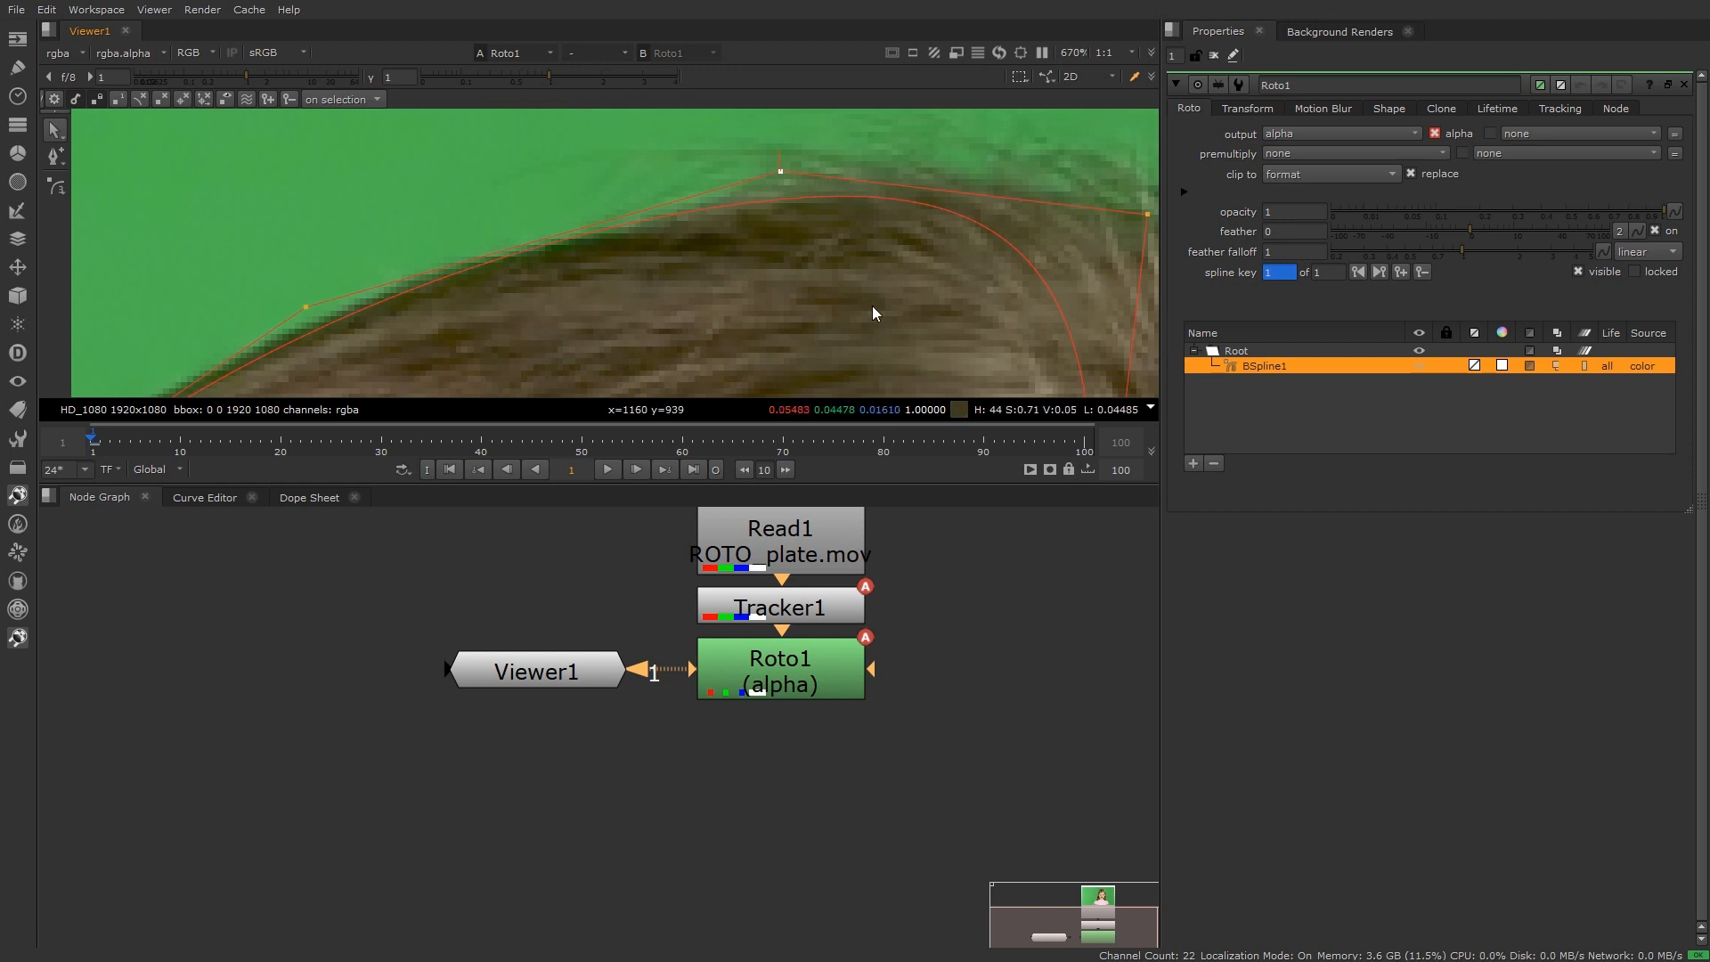
pyautogui.press('a')
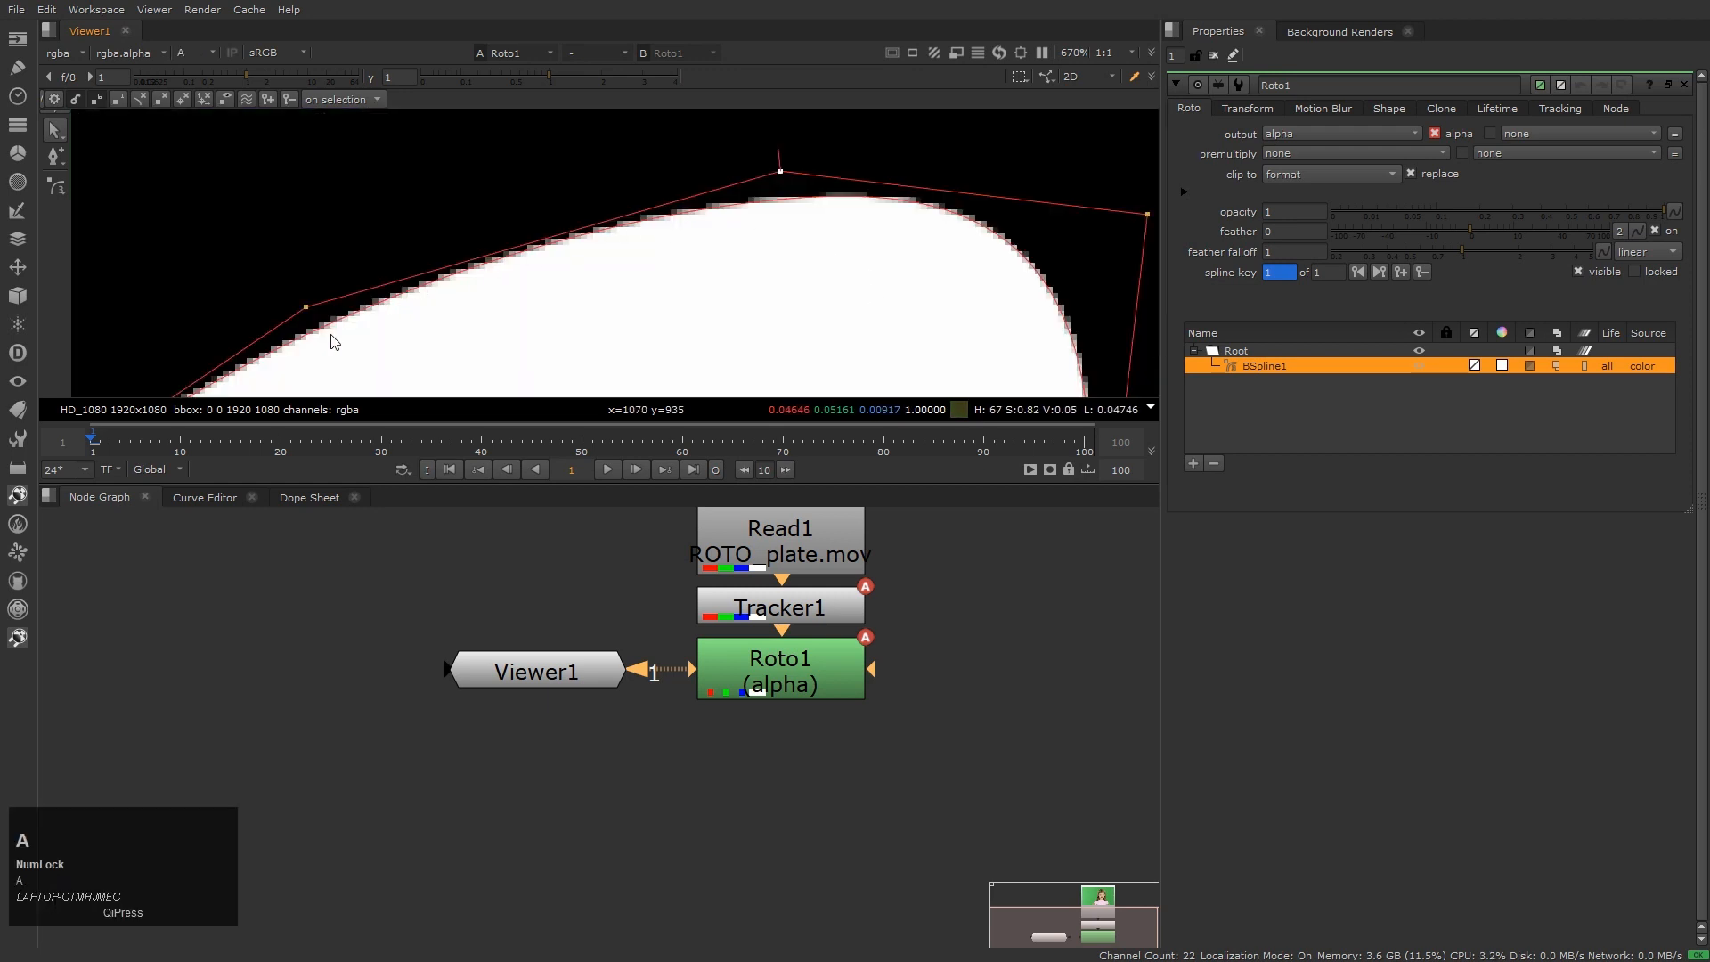
pyautogui.scroll(-3, 386, 375)
pyautogui.scroll(-1, 386, 376)
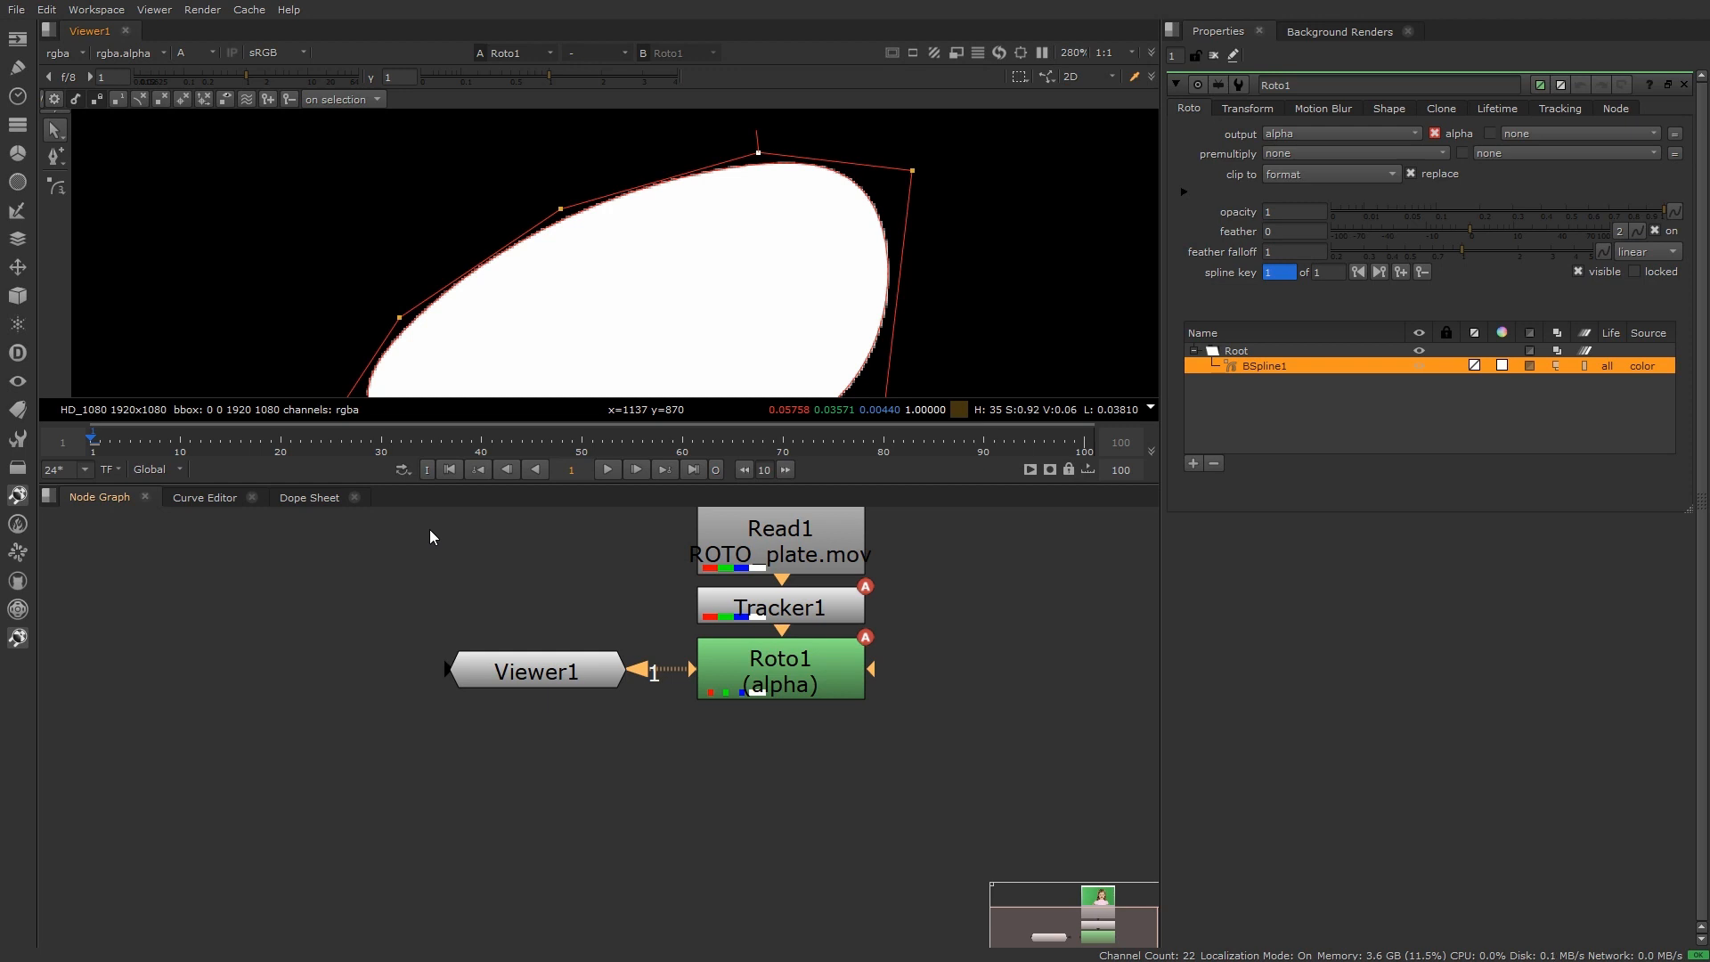
pyautogui.moveTo(591, 282); pyautogui.dragTo(635, 269, button='middle')
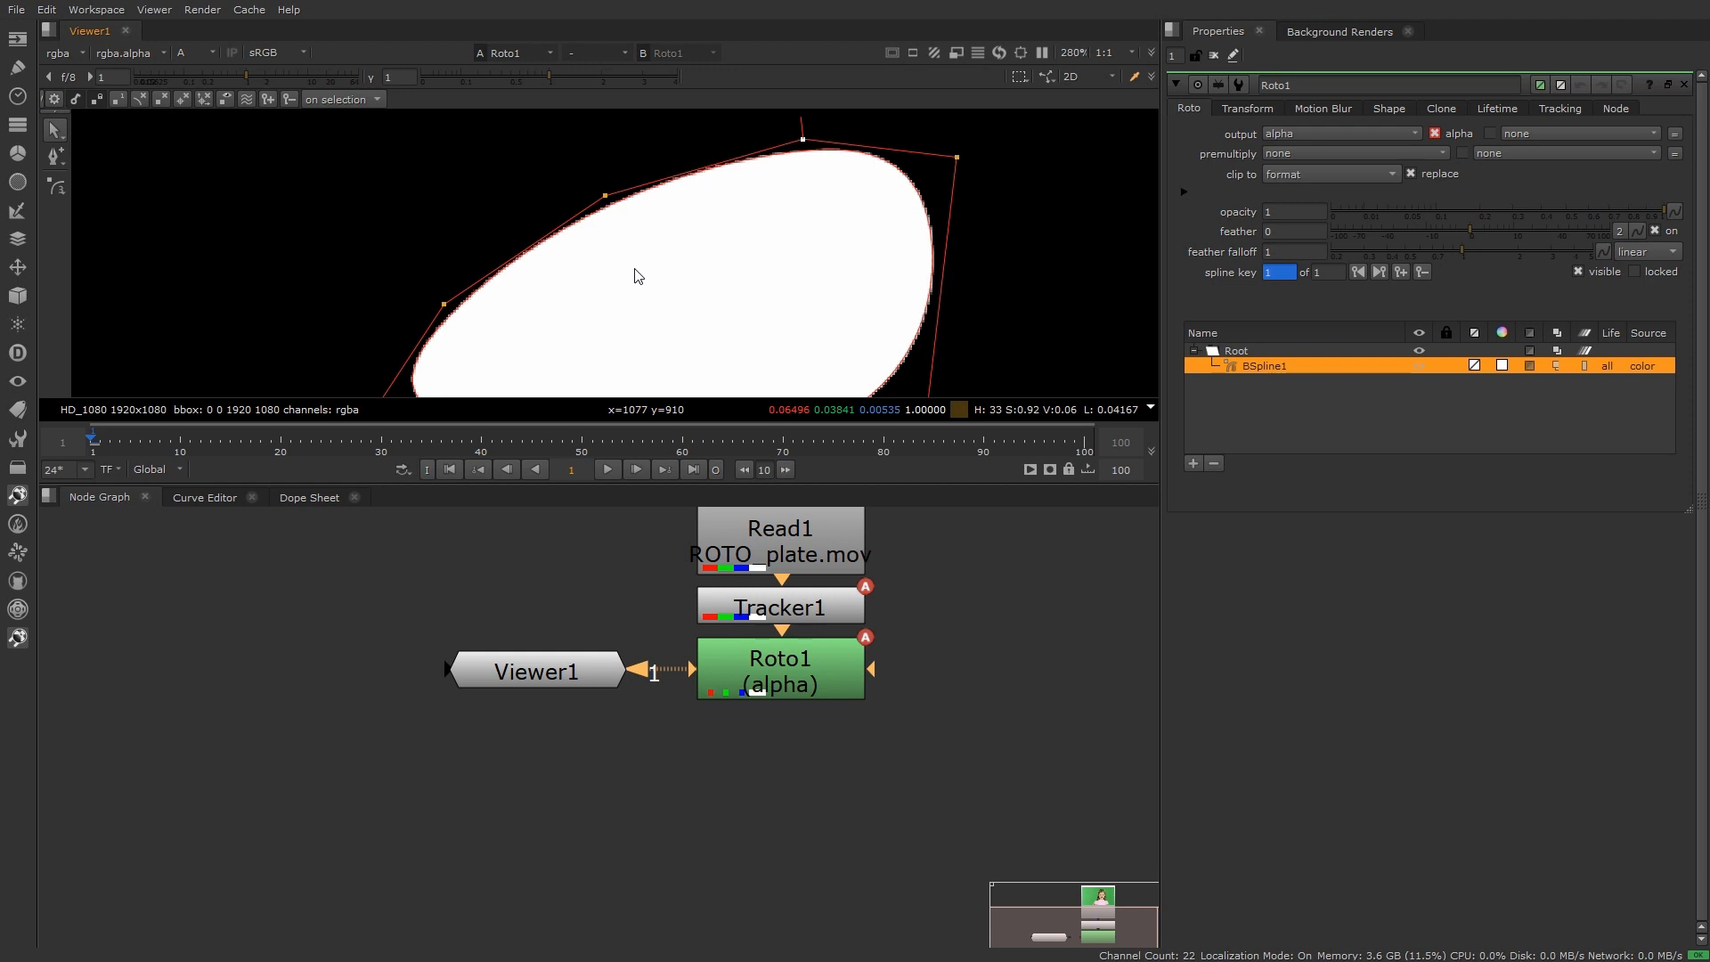
pyautogui.press('a')
pyautogui.scroll(-2, 634, 278)
pyautogui.scroll(-3, 633, 282)
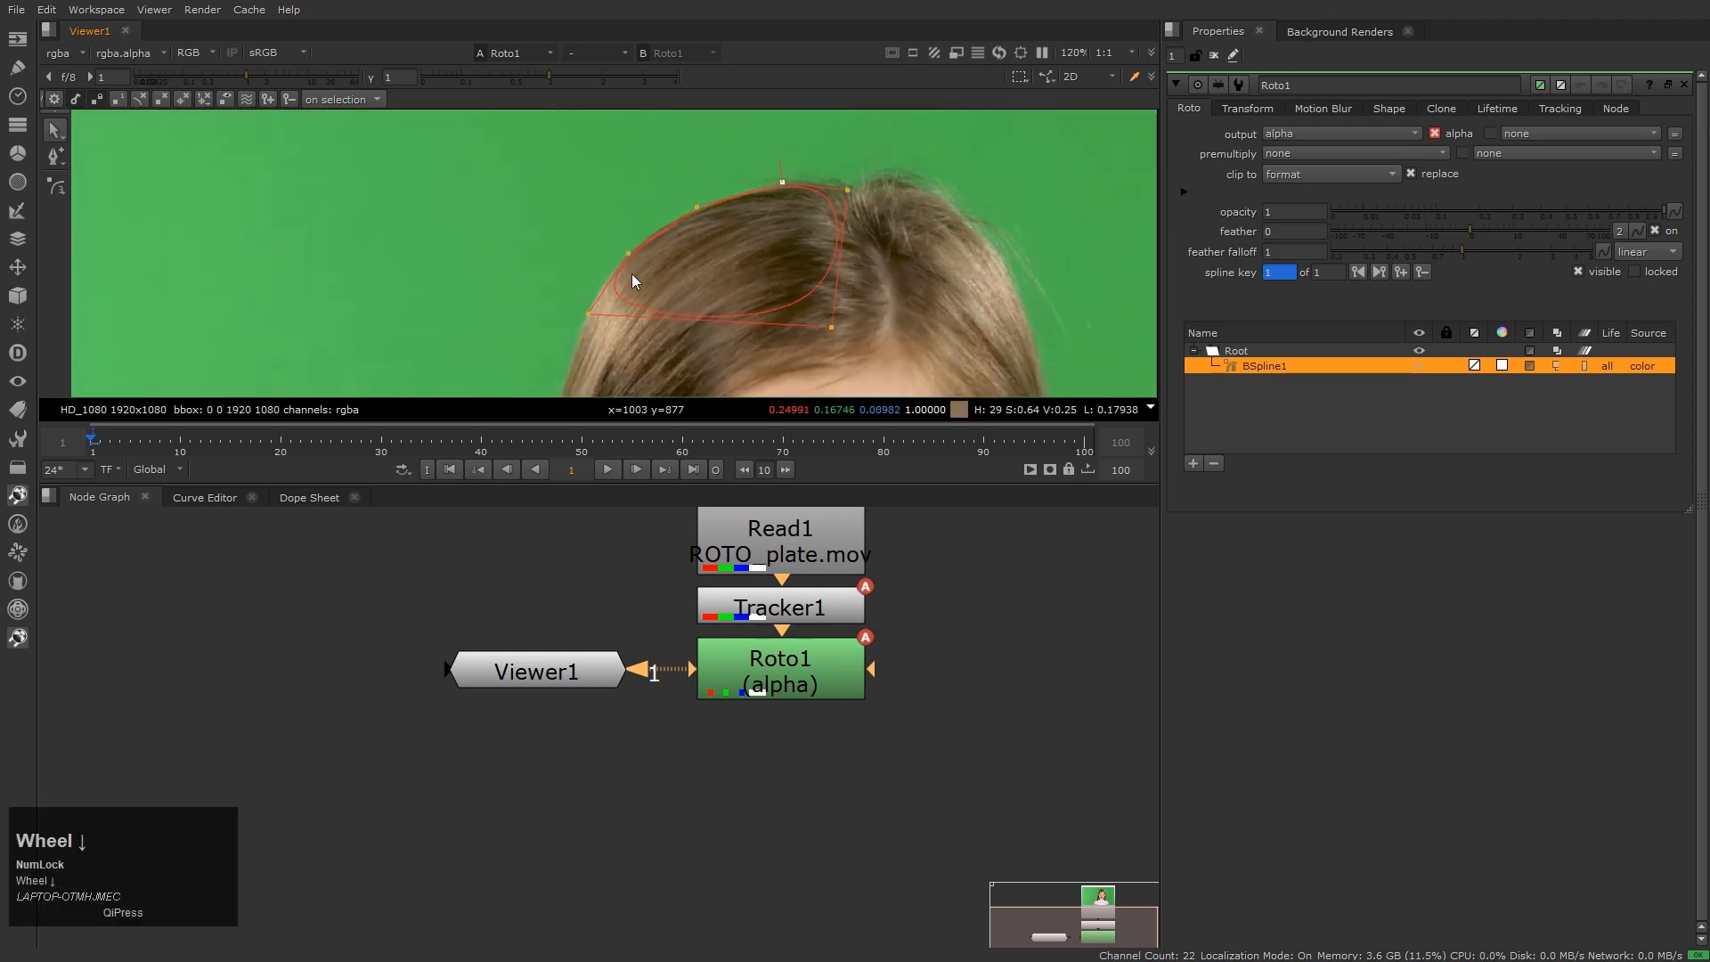
# Draw a second closed B-Spline around the lower hair and the left shoulder, following the edge where hair meets sleeve
pyautogui.moveTo(633, 281); pyautogui.dragTo(746, 238, button='middle')
pyautogui.scroll(1, 745, 239)
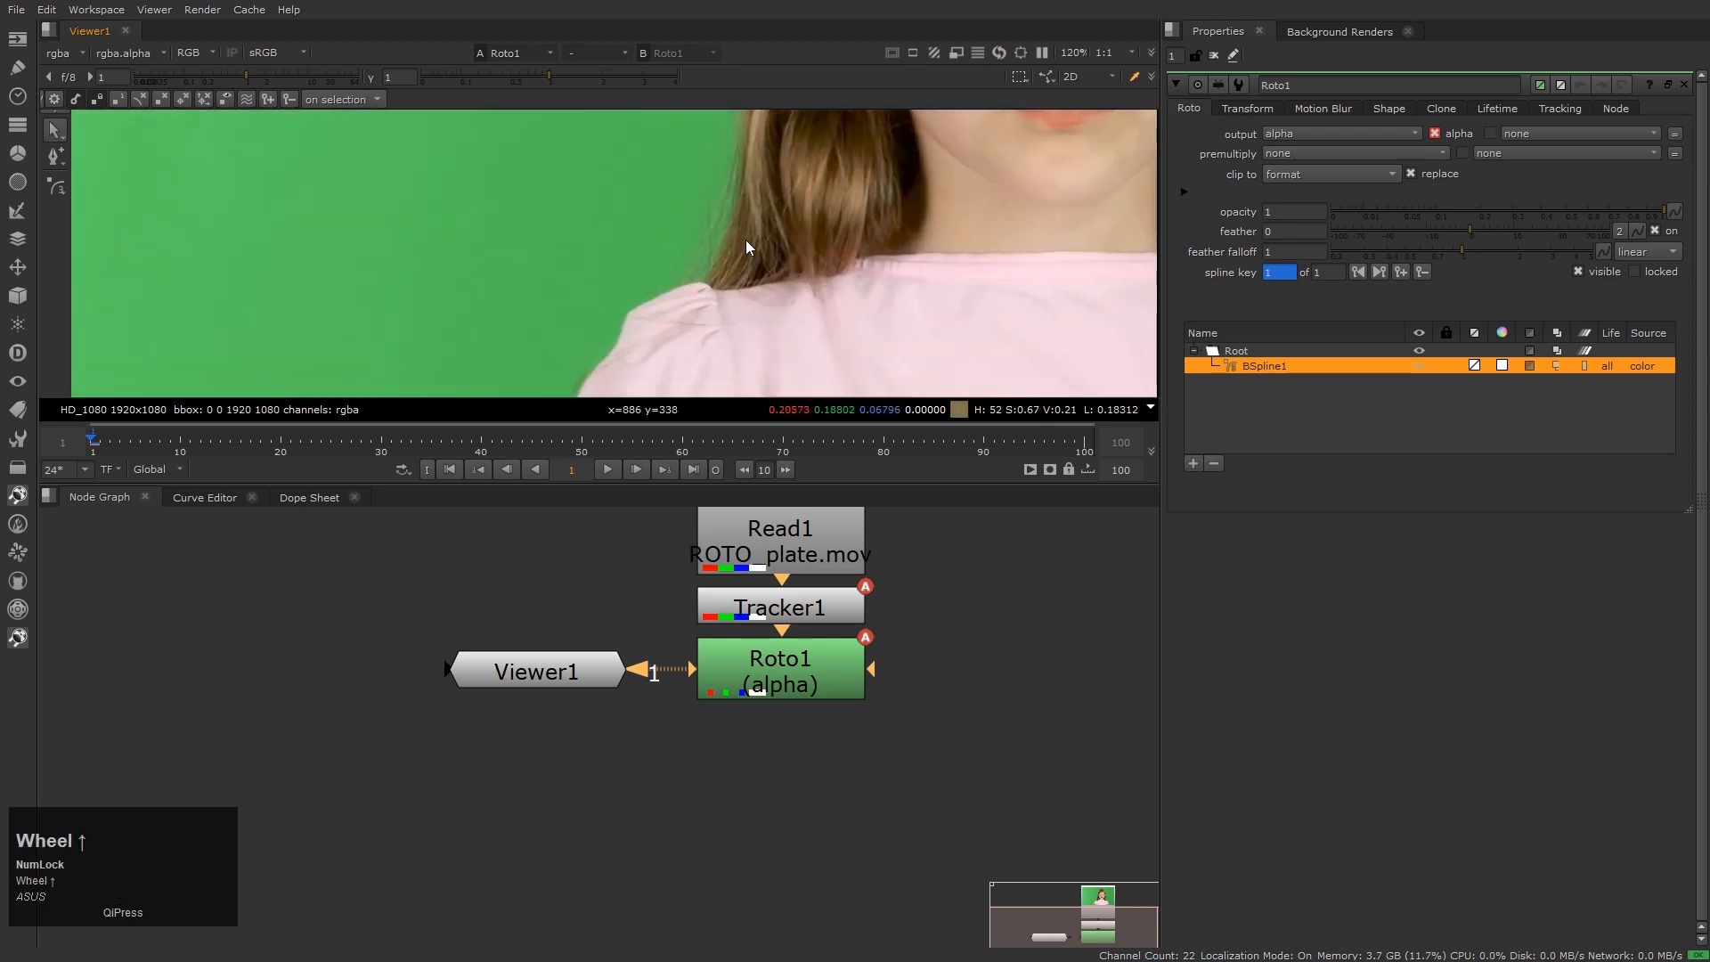
pyautogui.press('v')
pyautogui.click(743, 184)
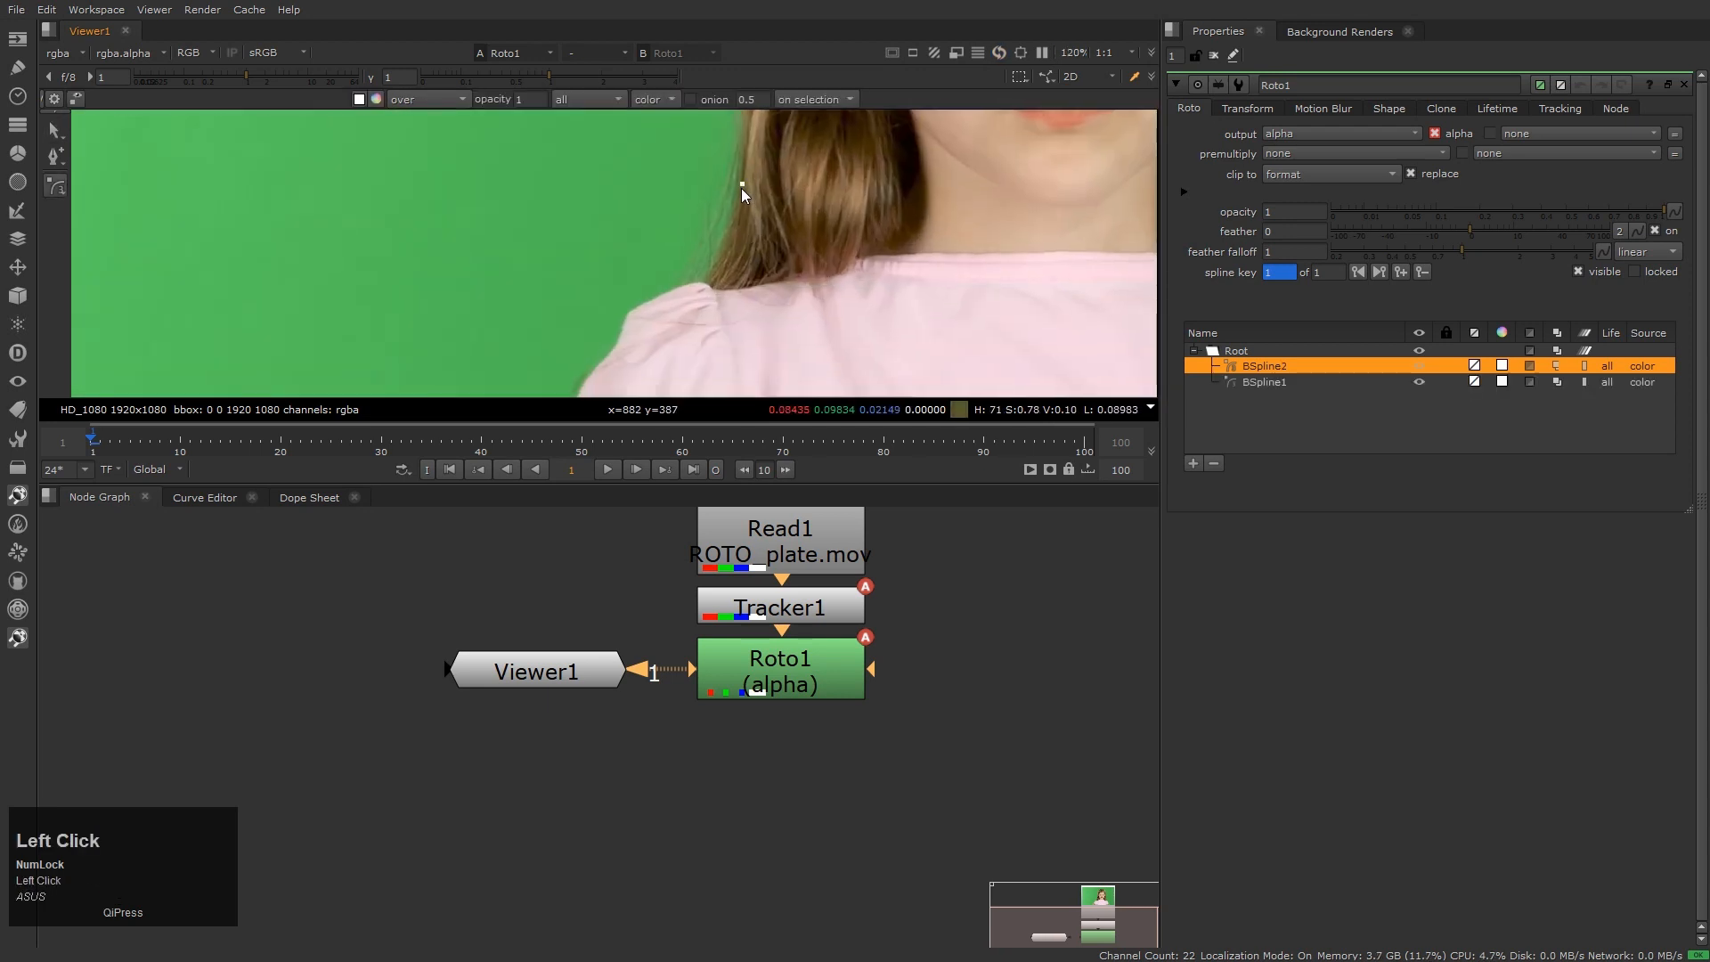
pyautogui.click(724, 241)
pyautogui.click(702, 281)
pyautogui.click(674, 289)
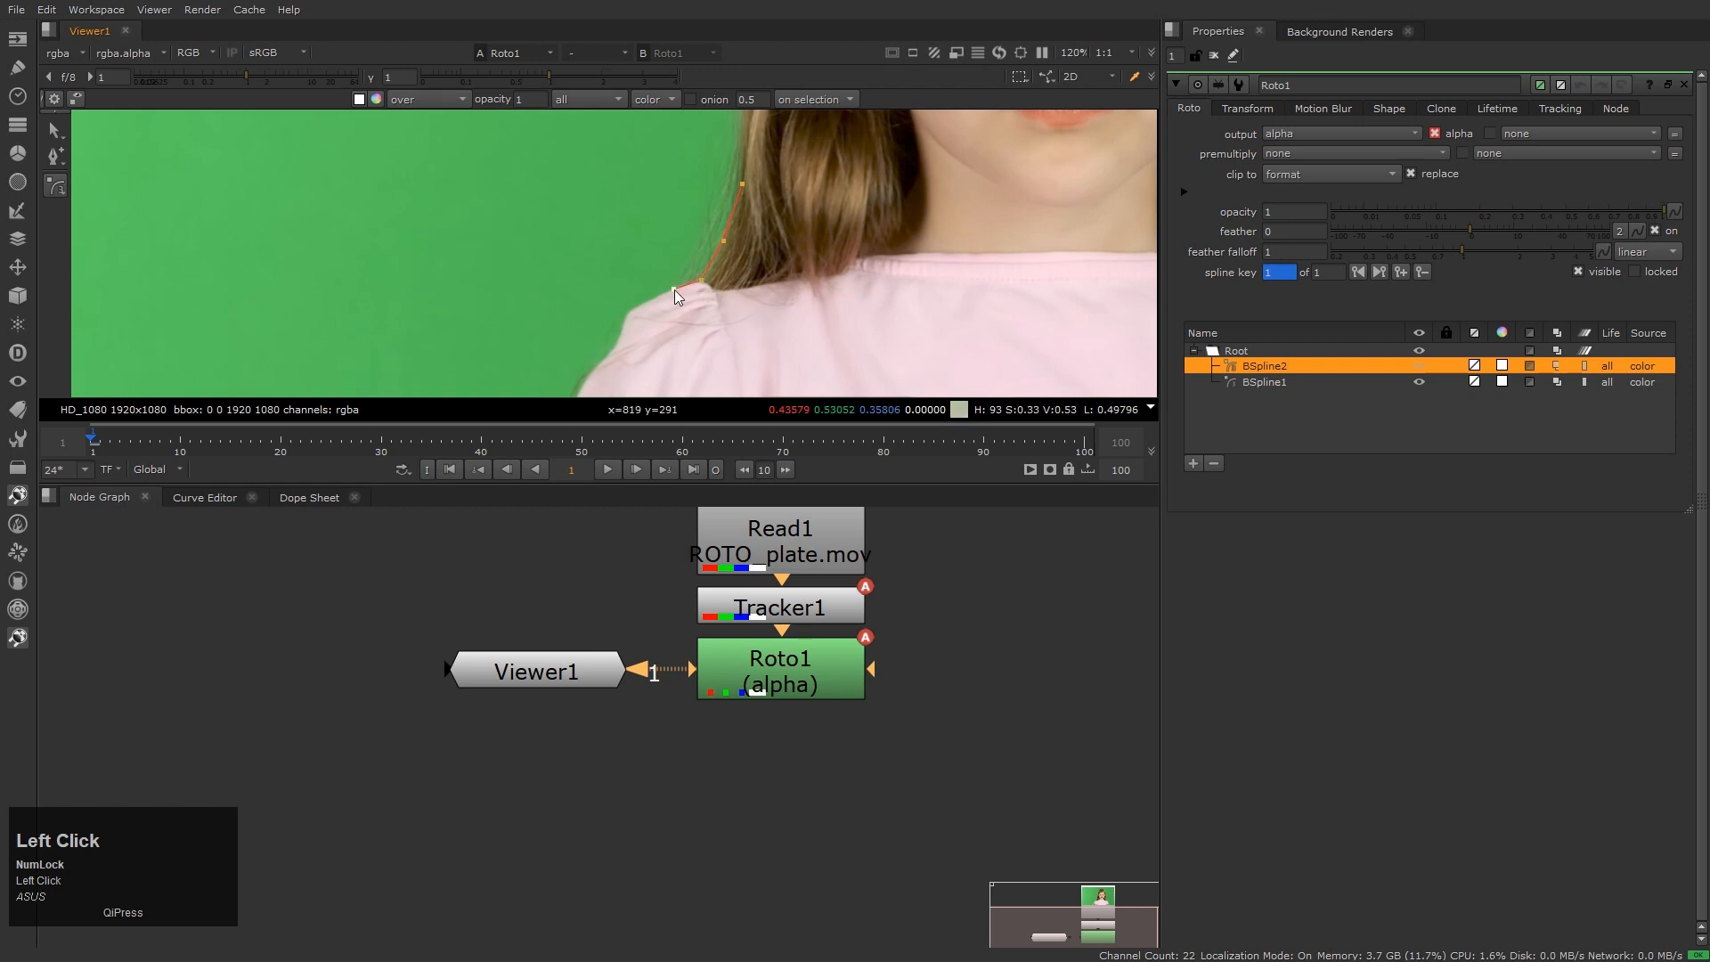
pyautogui.click(629, 313)
pyautogui.click(620, 337)
pyautogui.click(607, 359)
pyautogui.click(708, 381)
pyautogui.click(854, 381)
pyautogui.click(949, 290)
pyautogui.click(932, 185)
pyautogui.press('Return')
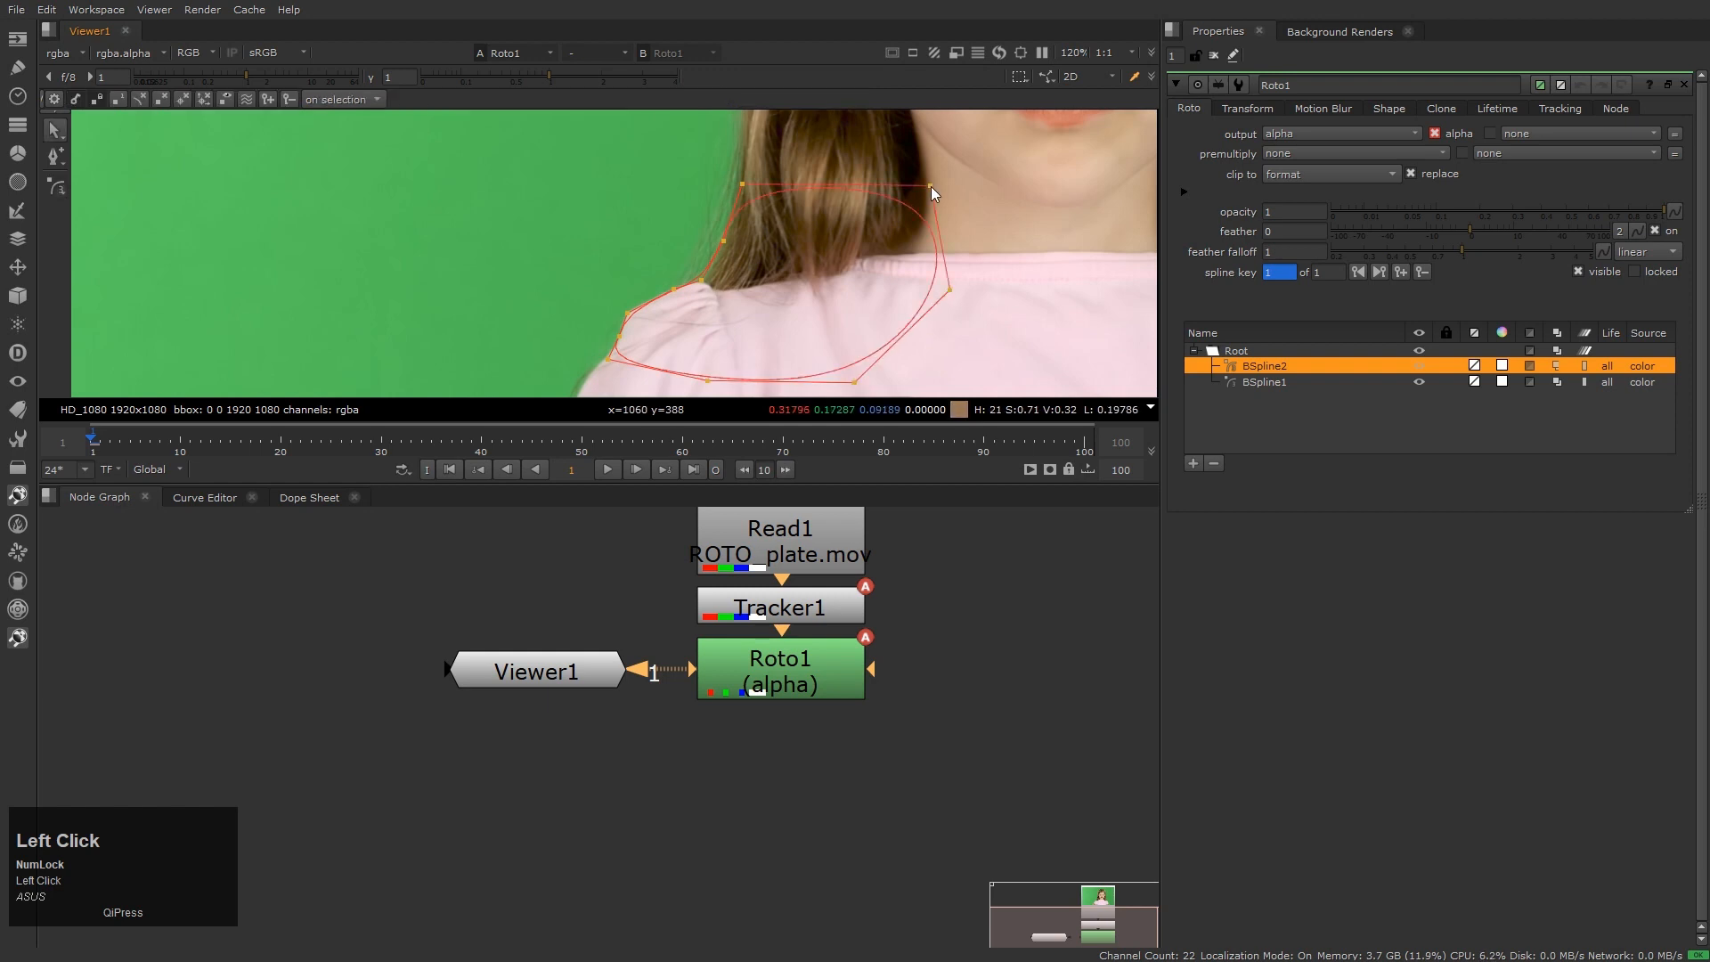
# Adjust the second B-Spline's control points where the hair meets the shoulder and check the resulting edge in the alpha channel
pyautogui.scroll(3, 719, 322)
pyautogui.moveTo(720, 322); pyautogui.dragTo(791, 286, button='middle')
pyautogui.scroll(3, 787, 312)
pyautogui.click(732, 309)
pyautogui.moveTo(732, 308); pyautogui.dragTo(669, 306)
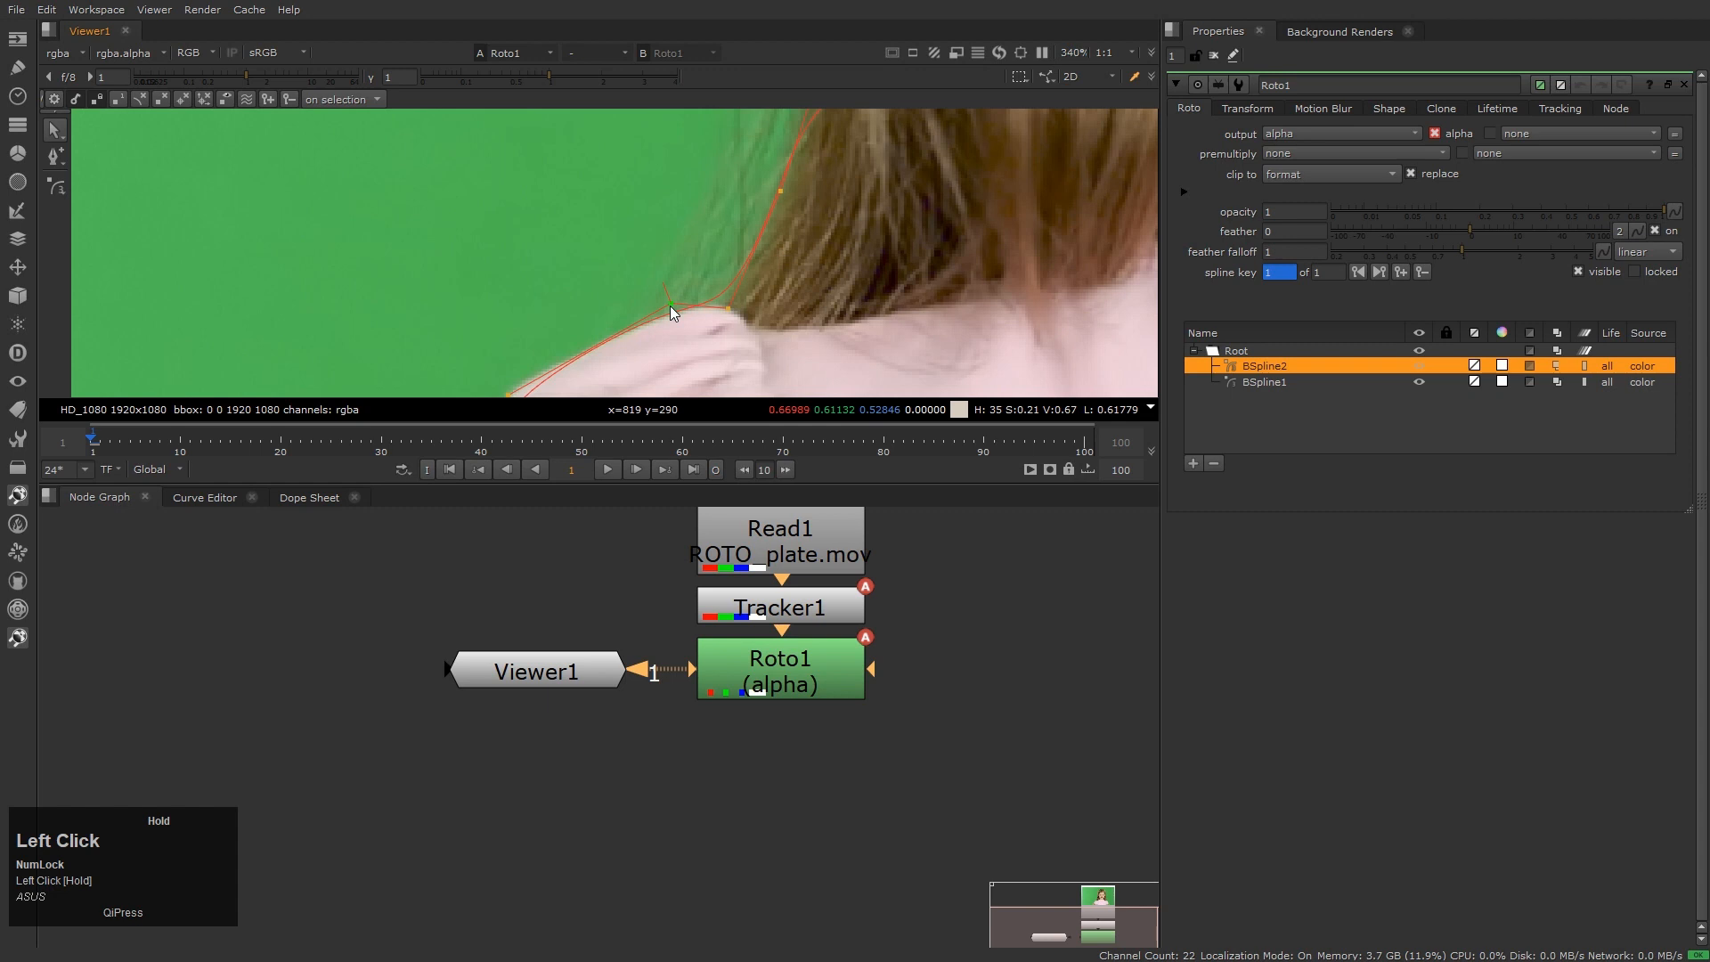
pyautogui.scroll(4, 708, 322)
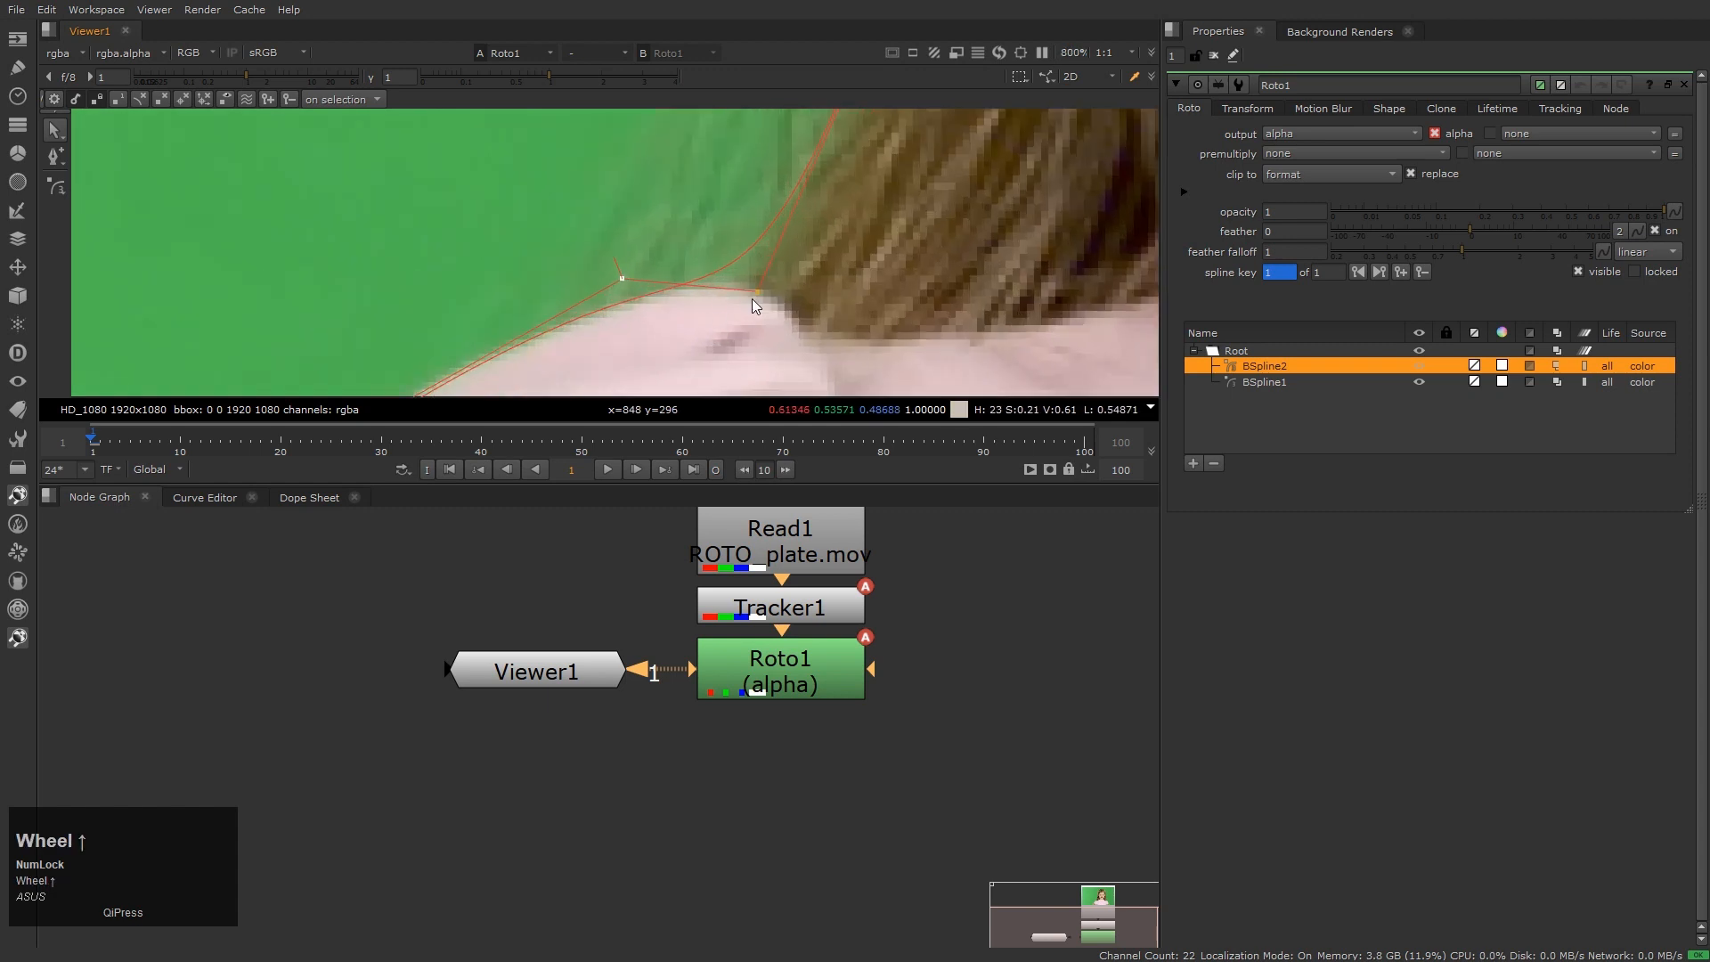
pyautogui.press('a')
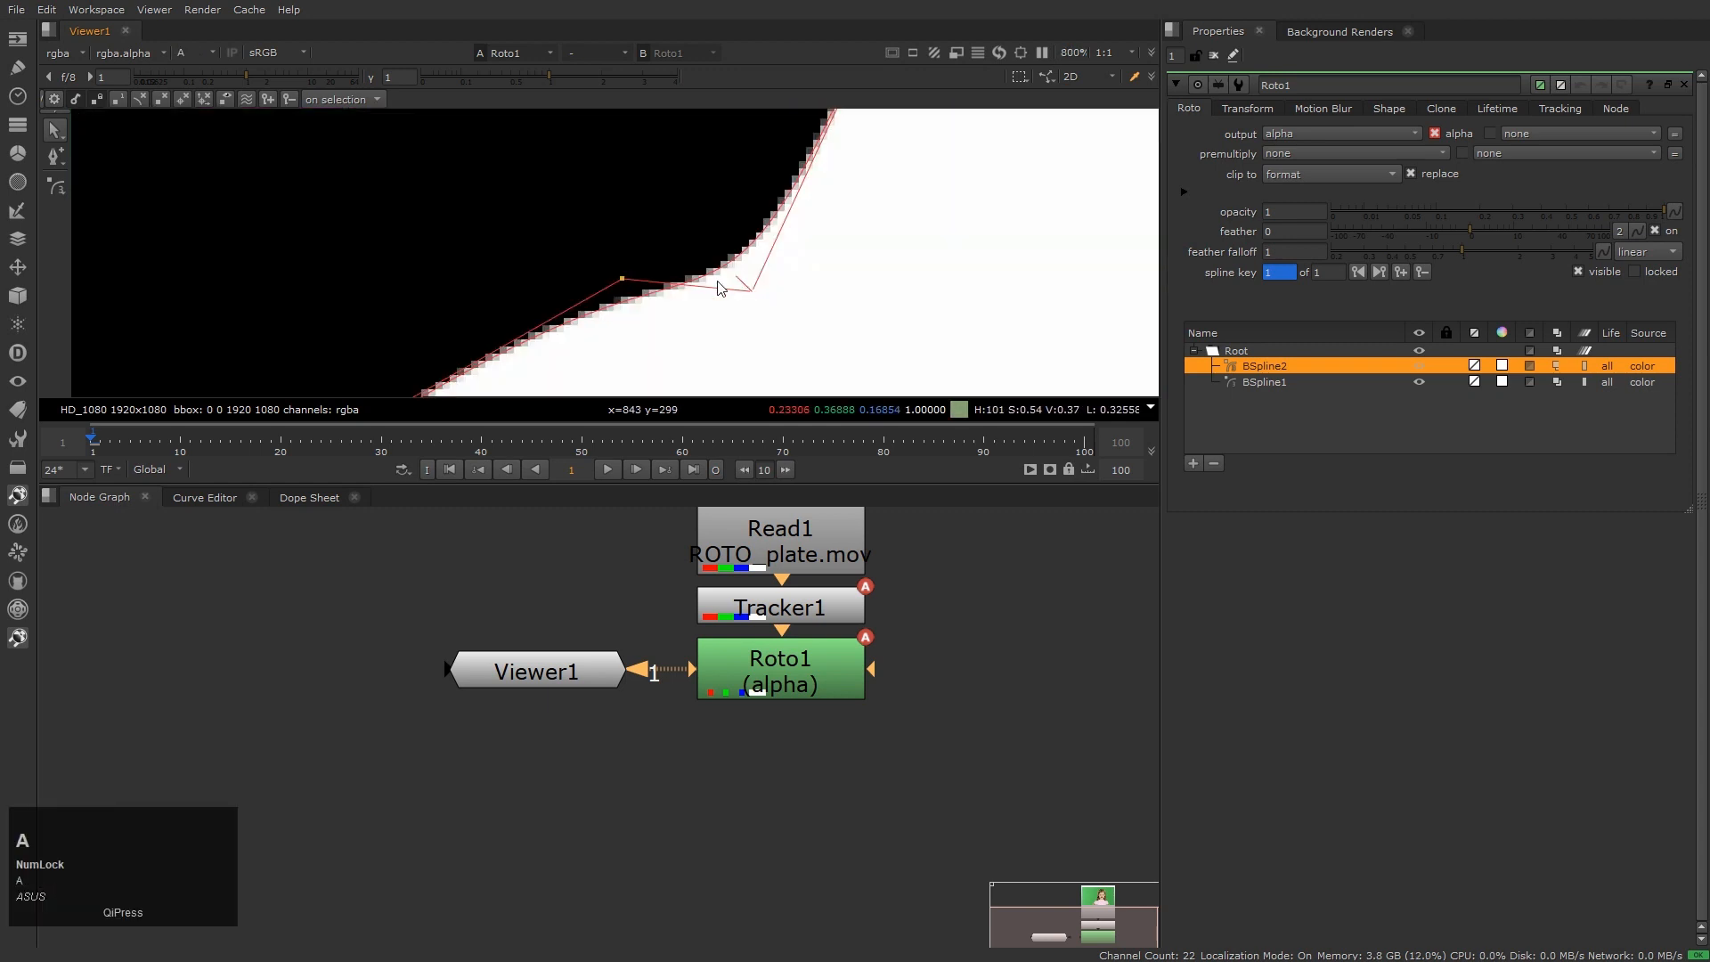
pyautogui.press('a')
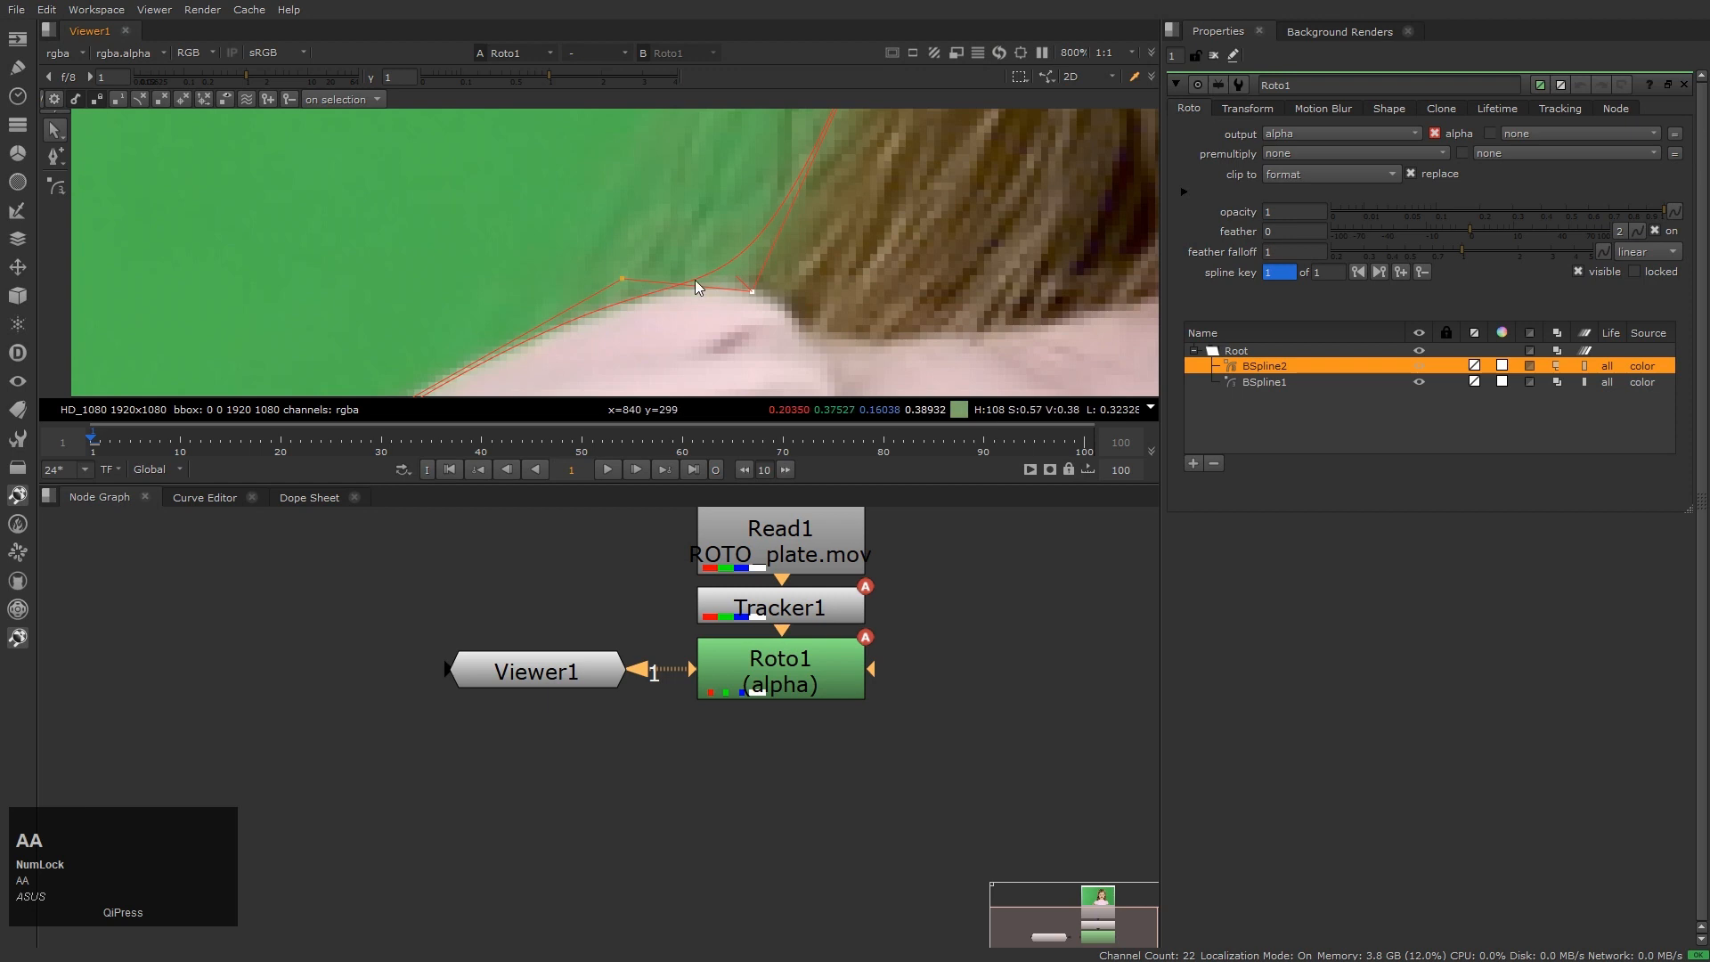
# Delete the second B-Spline's control points along the shoulder and sleeve
pyautogui.scroll(-4, 793, 217)
pyautogui.click(773, 249)
pyautogui.middleClick(845, 276)
pyautogui.scroll(-2, 764, 298)
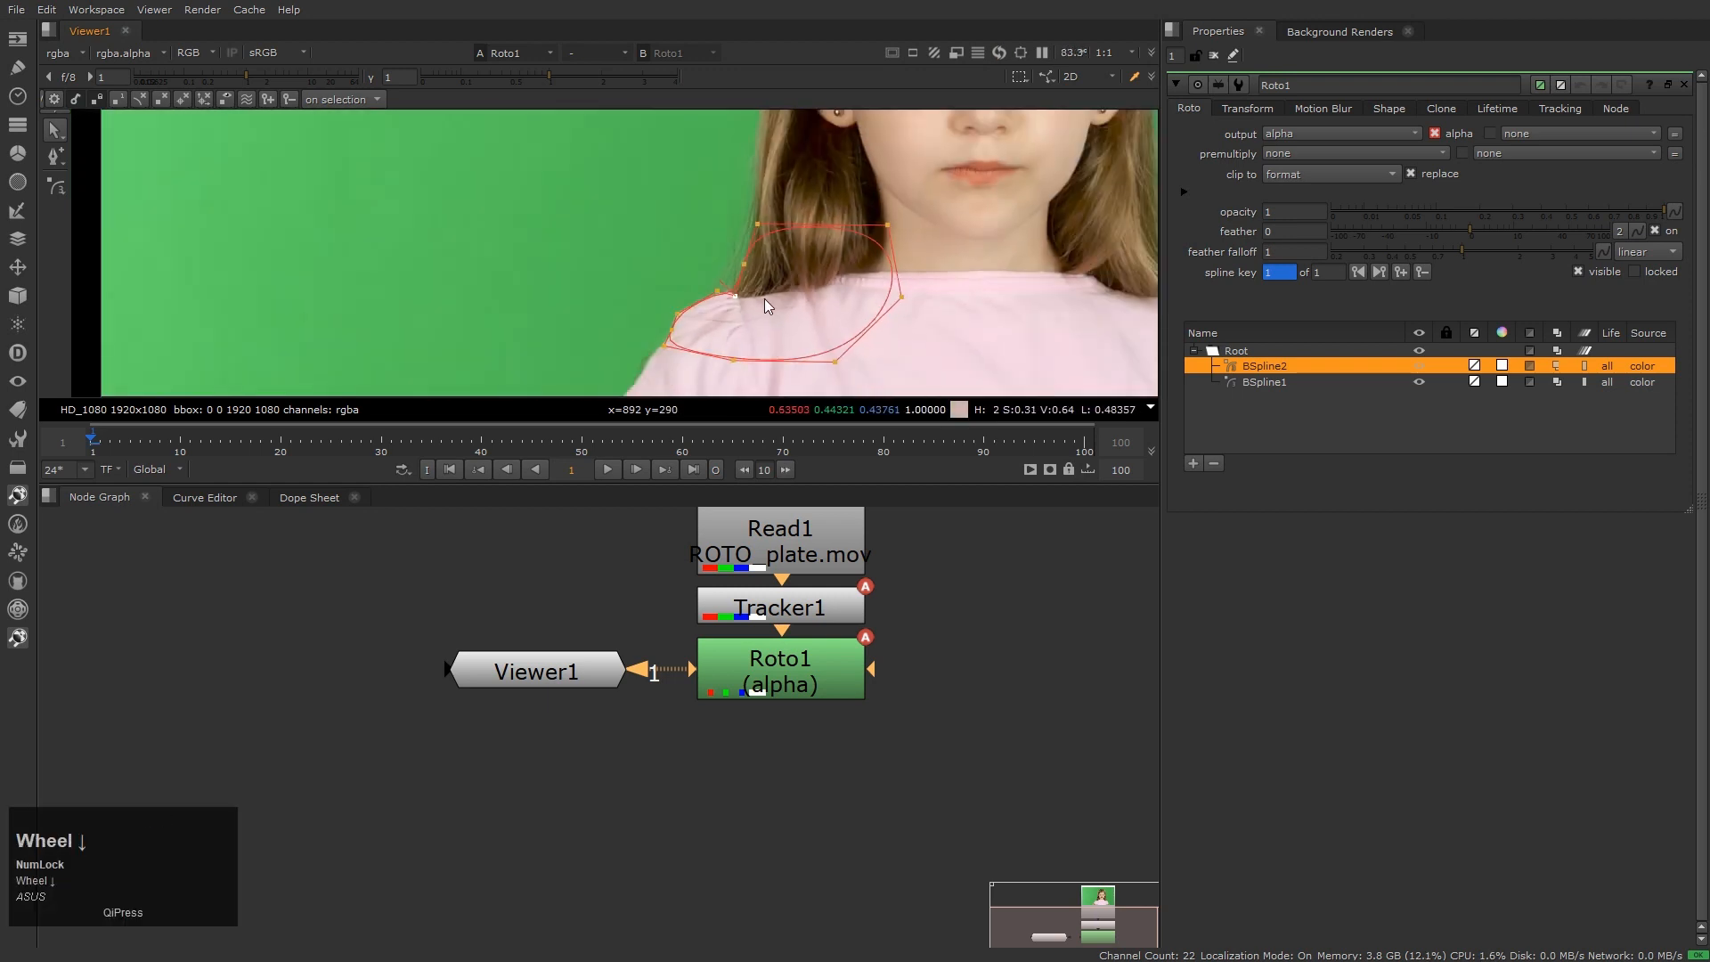
pyautogui.moveTo(583, 272); pyautogui.dragTo(797, 394)
pyautogui.press('Delete')
pyautogui.scroll(2, 775, 293)
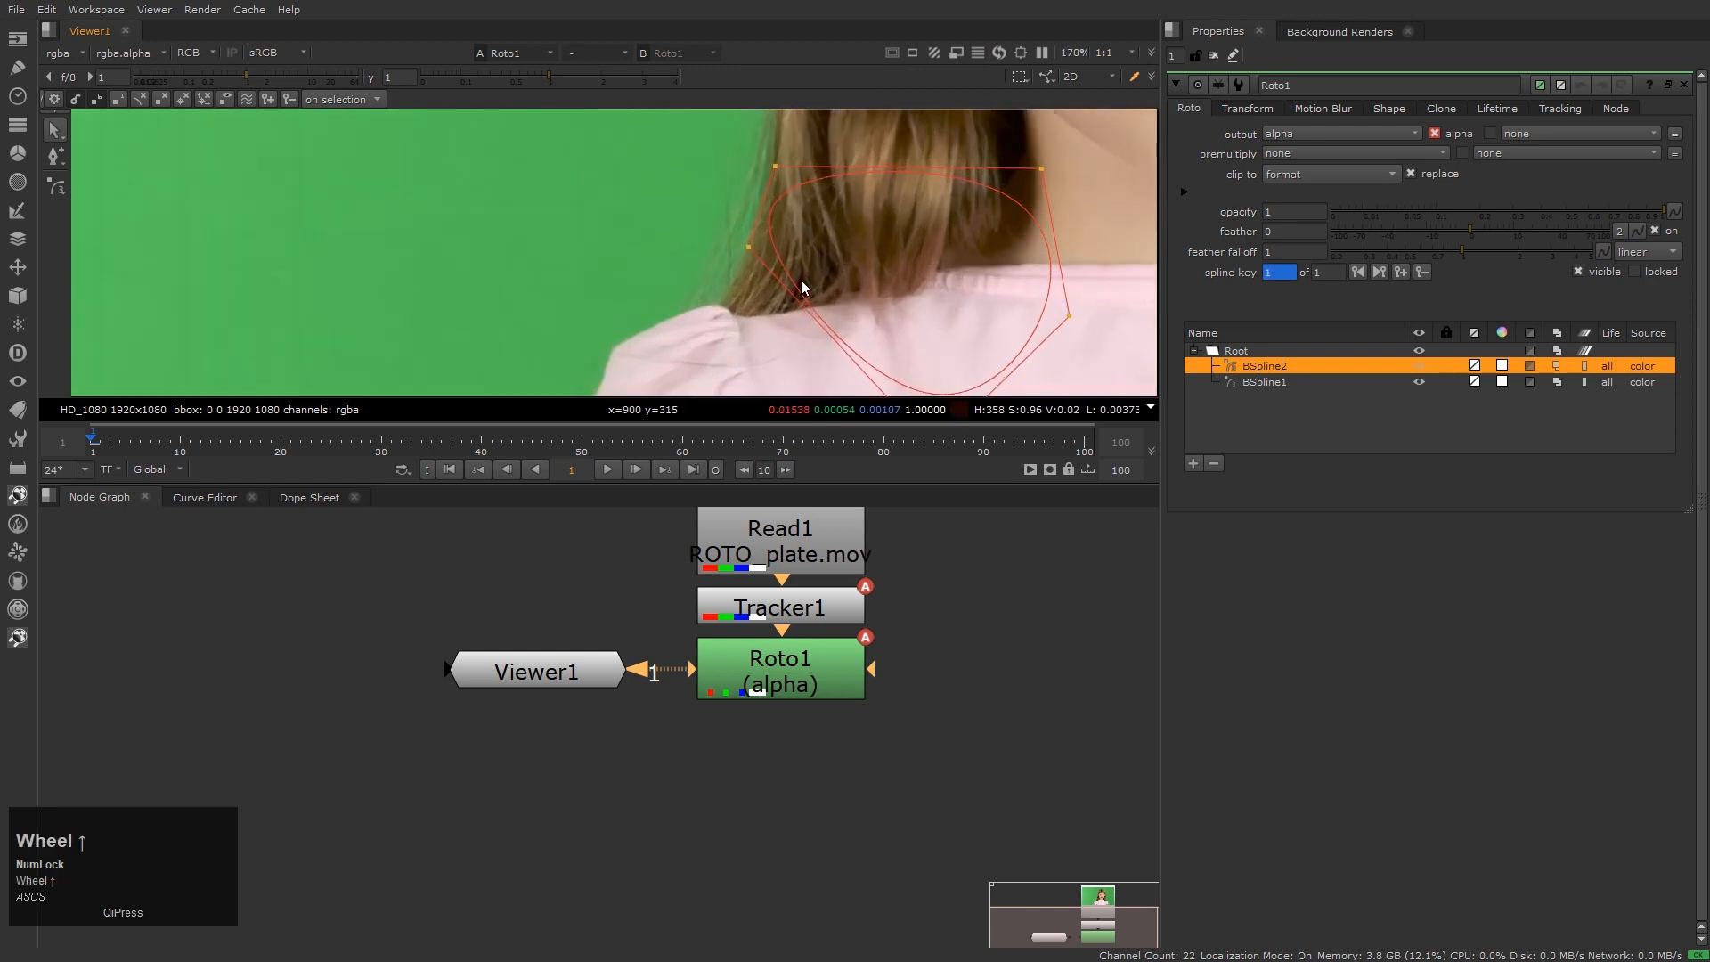
# Move the second B-Spline's outermost hair-edge control point down onto the sleeve at the girl's shoulder
pyautogui.moveTo(749, 247); pyautogui.dragTo(682, 378)
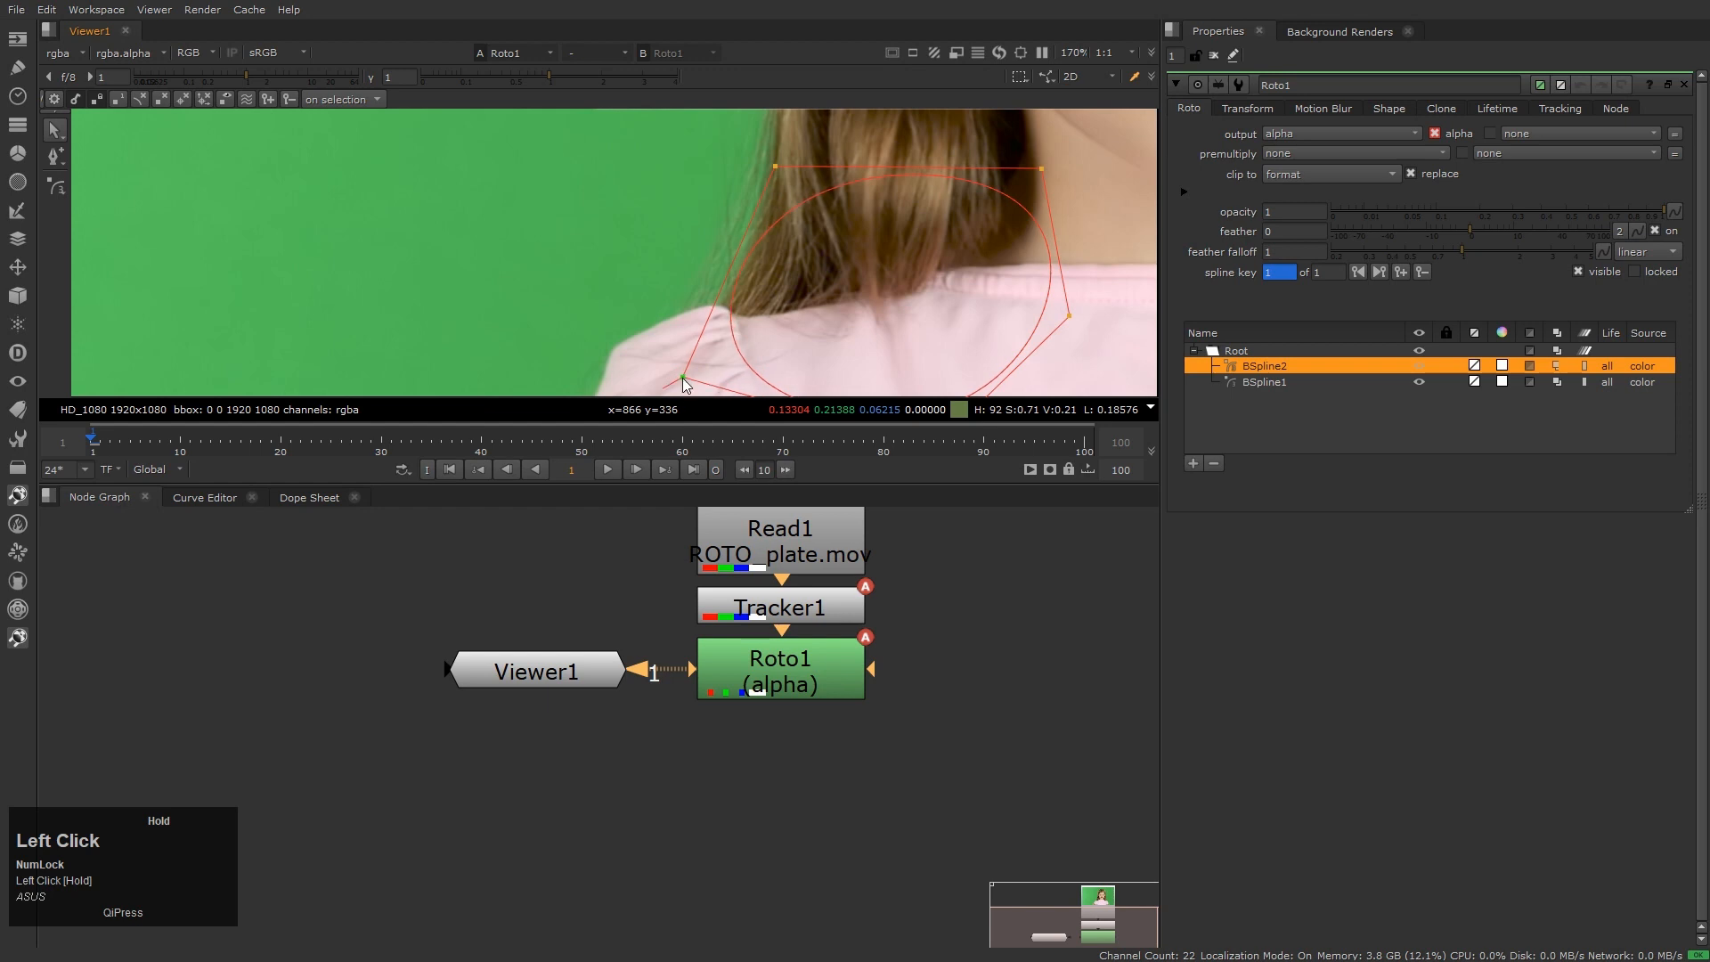
pyautogui.scroll(1, 773, 171)
pyautogui.click(773, 168)
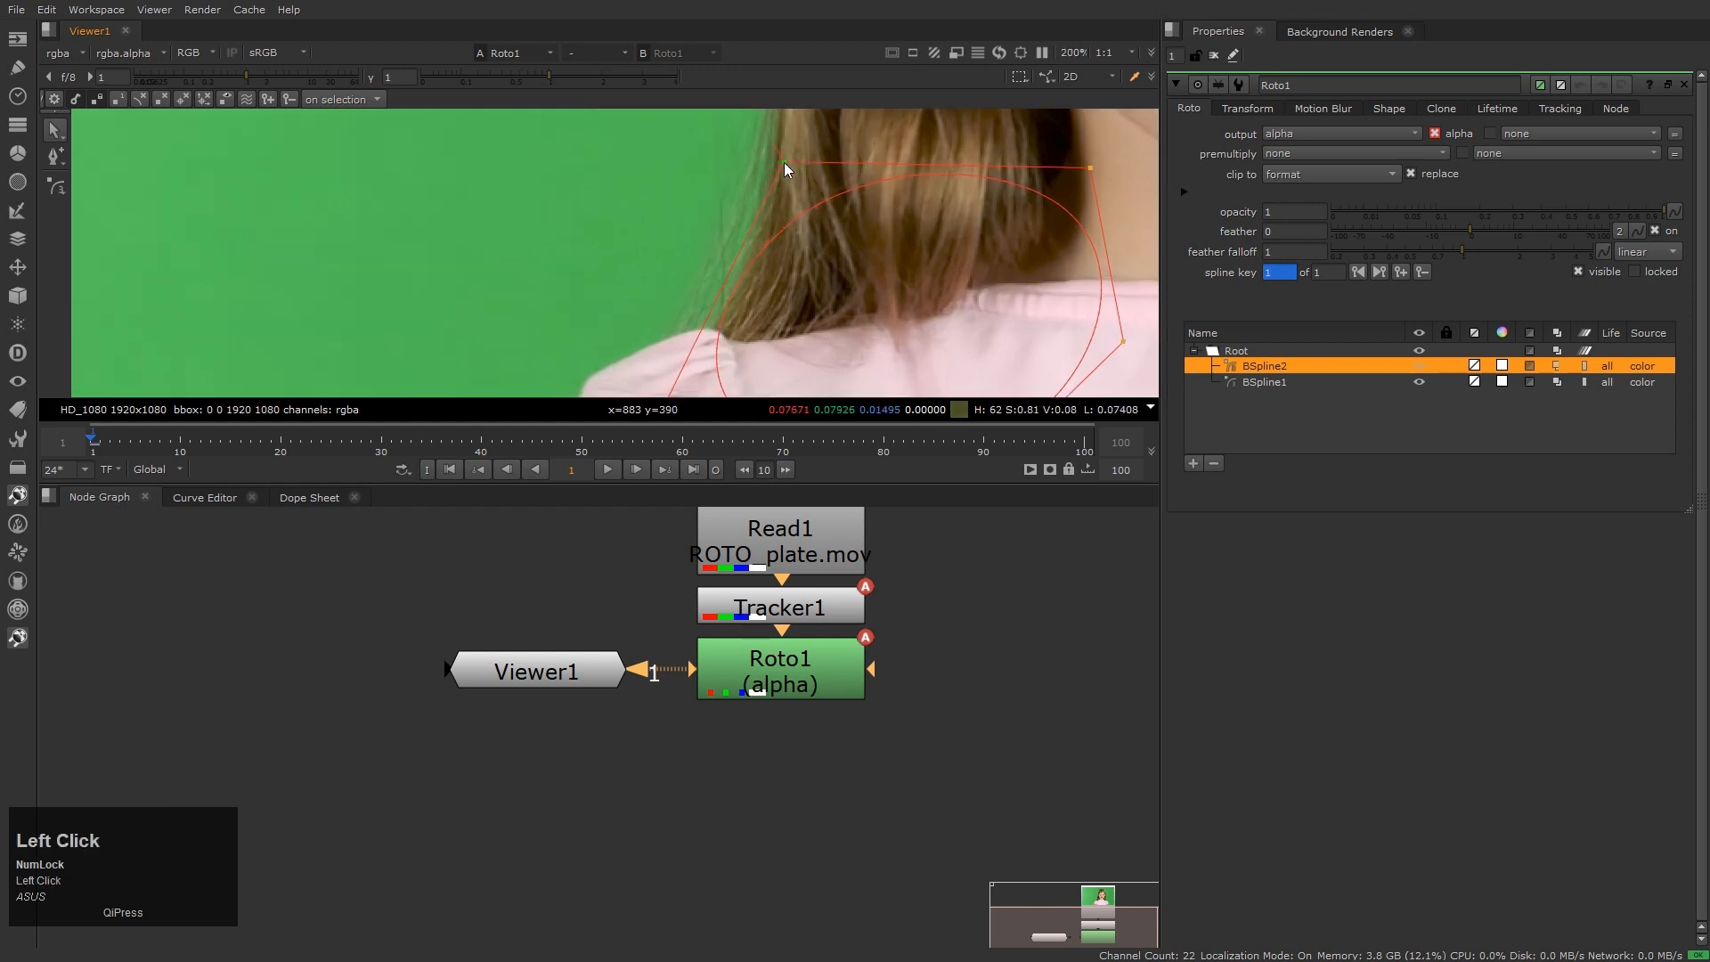
# Draw a separate closed B-Spline around the lower hair lock, following its outer edge down to where it meets the shirt
pyautogui.moveTo(880, 298); pyautogui.dragTo(863, 354, button='middle')
pyautogui.press('v')
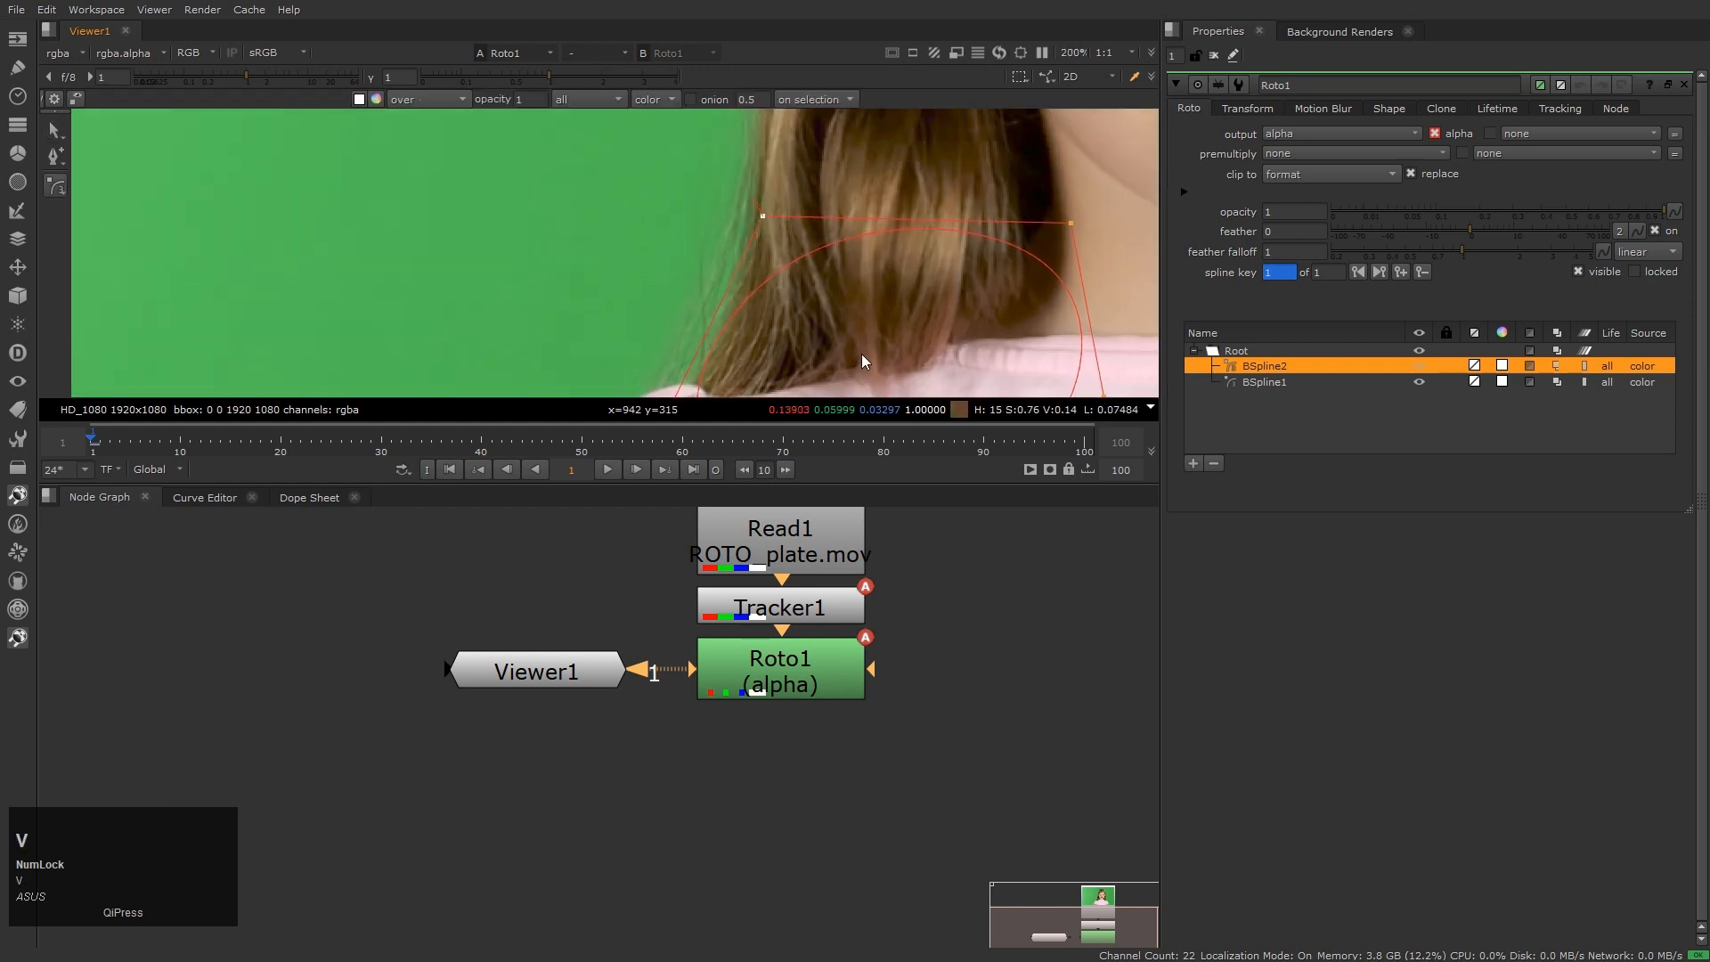
pyautogui.click(894, 134)
pyautogui.click(760, 154)
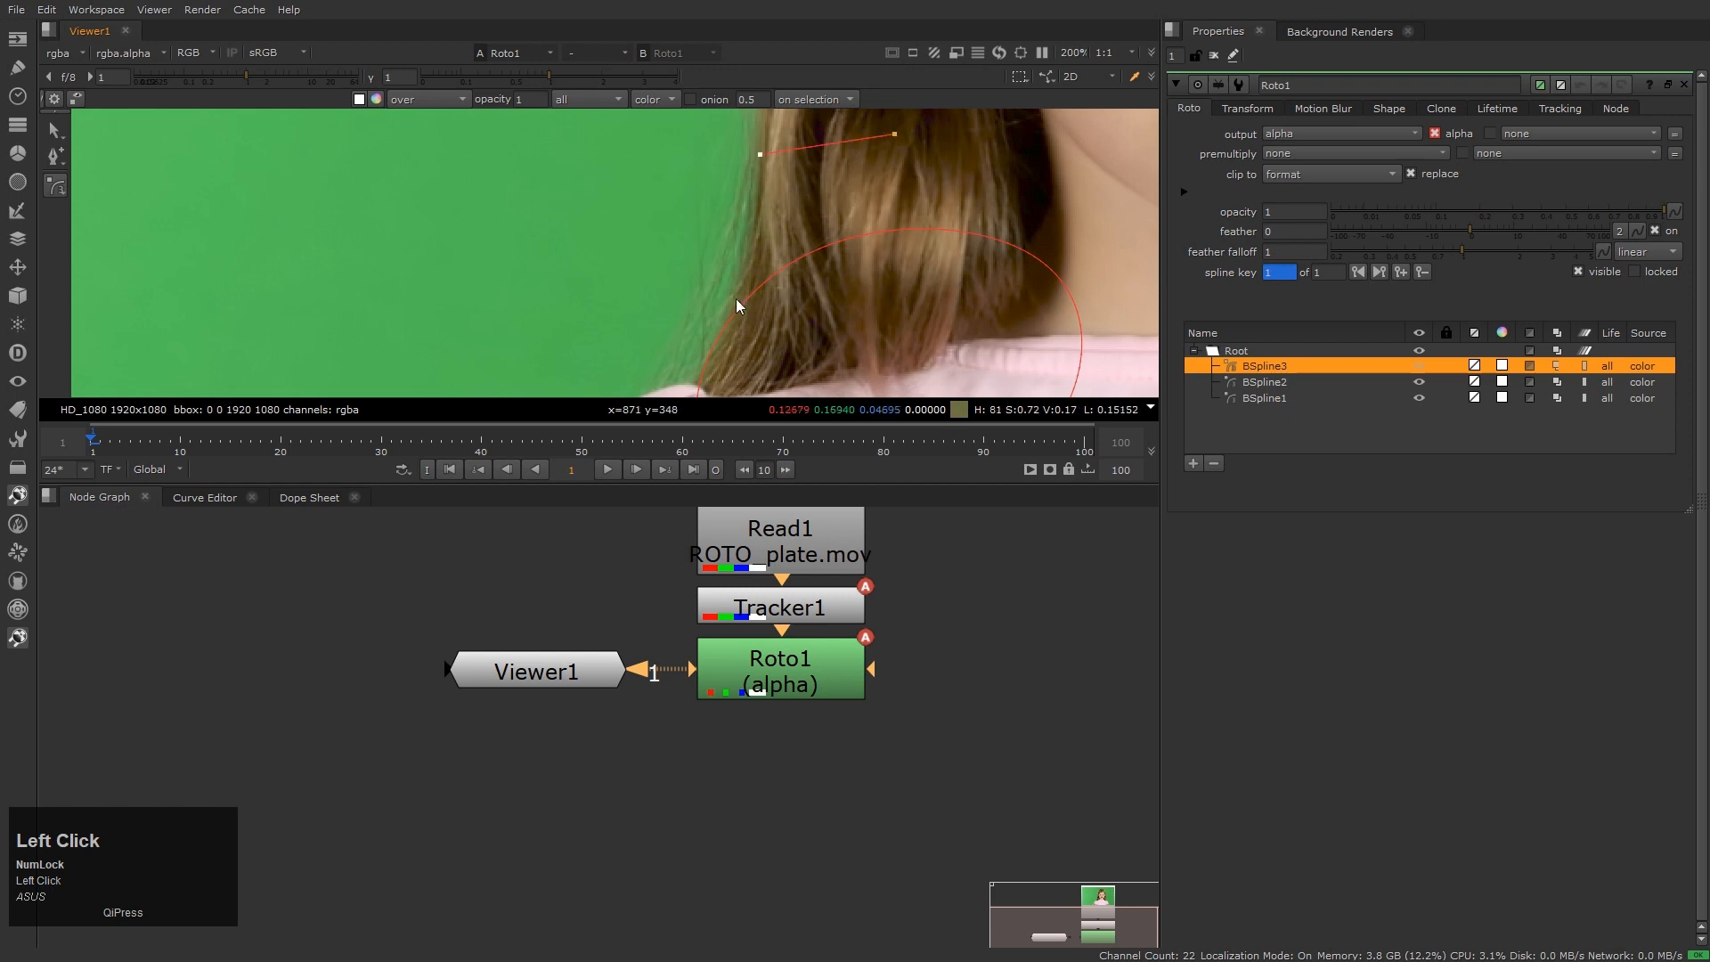
pyautogui.click(728, 318)
pyautogui.click(725, 365)
pyautogui.click(857, 374)
pyautogui.click(948, 349)
pyautogui.click(1034, 166)
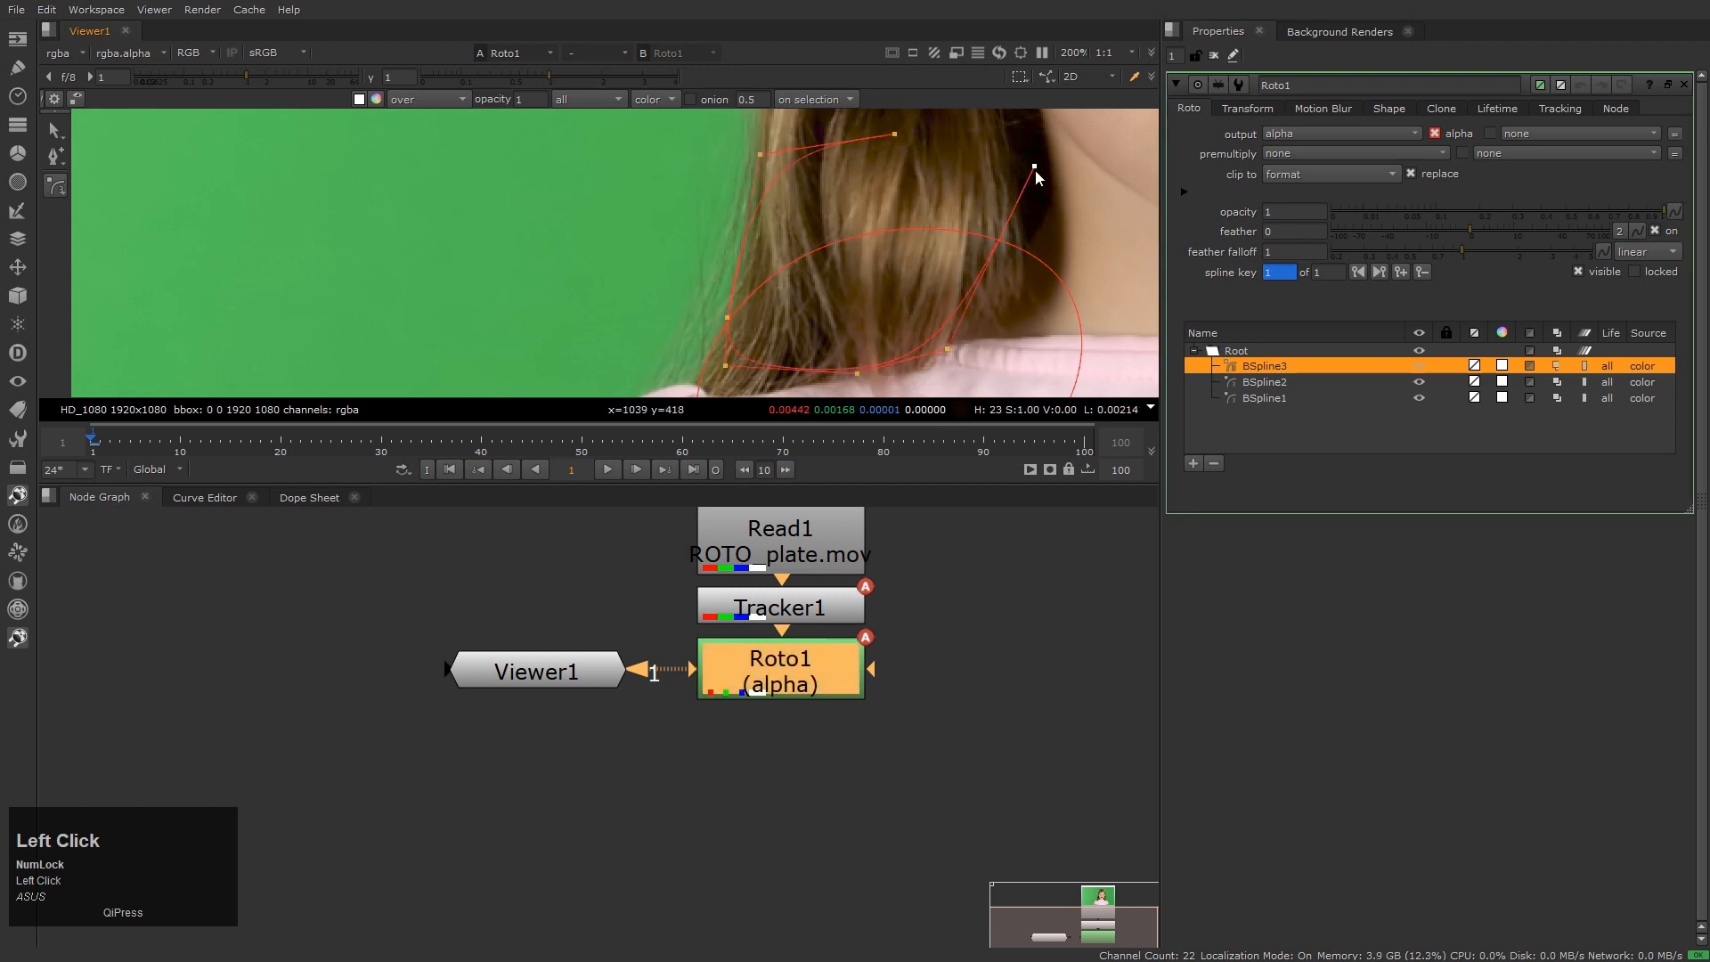
pyautogui.press('Return')
# Nudge the hair-lock B-Spline's lower outer control point slightly outward where the hair meets the shoulder
pyautogui.click(762, 148)
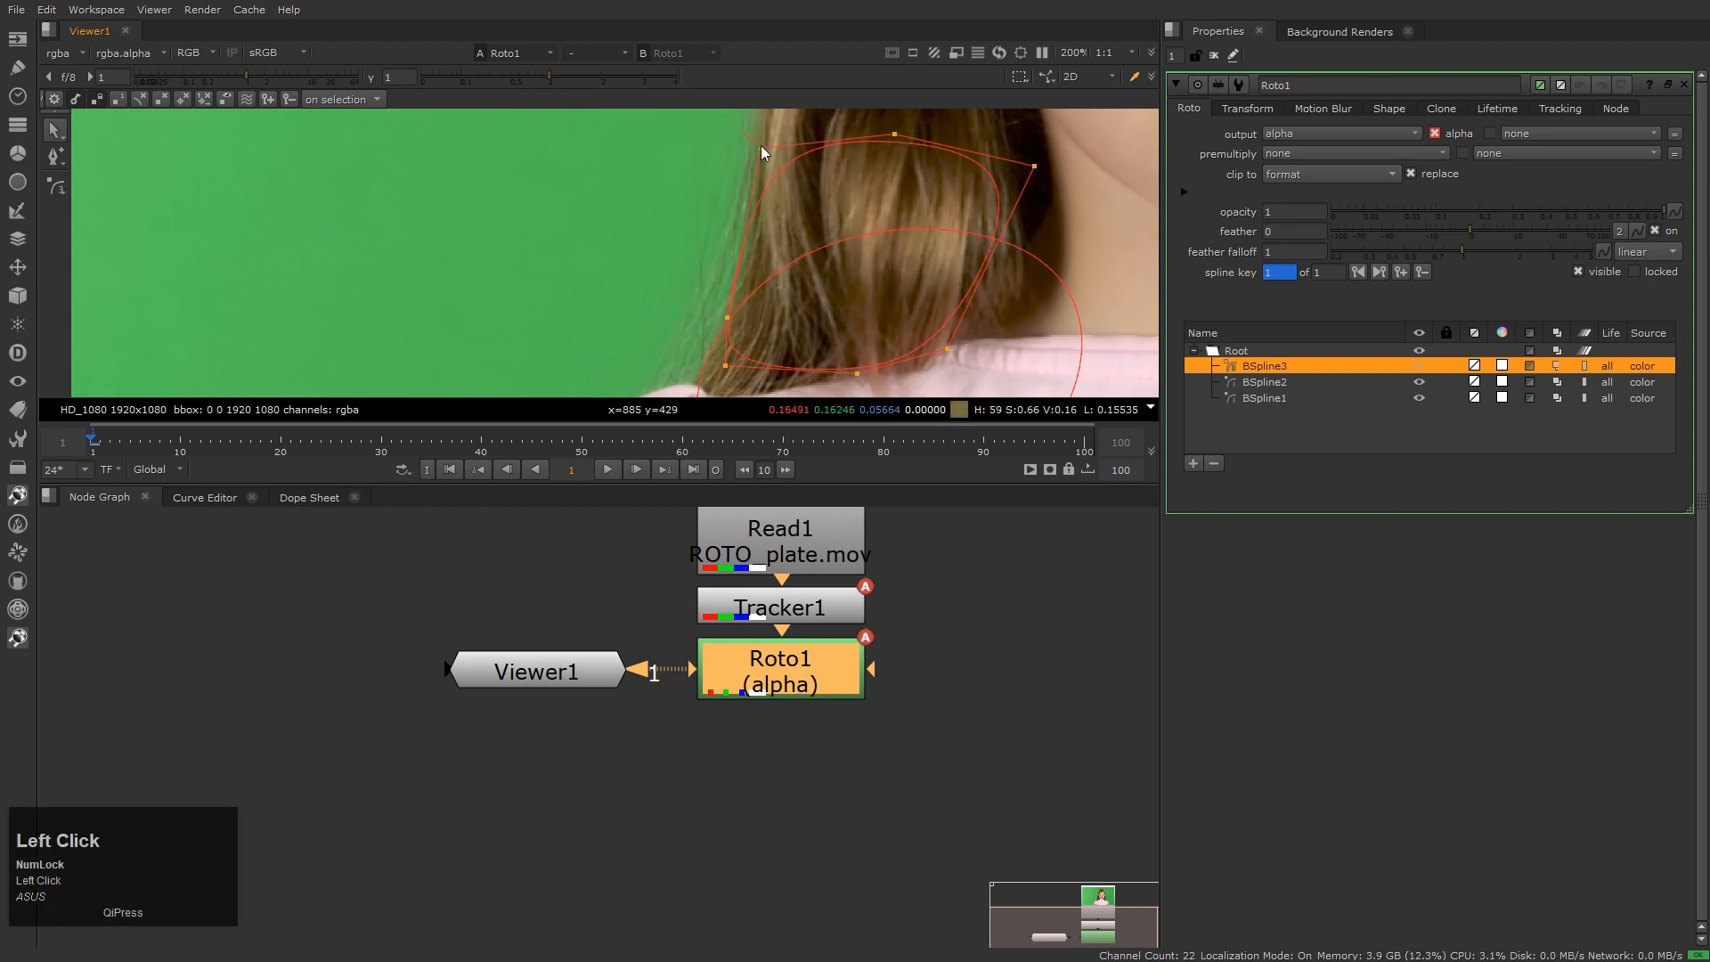
pyautogui.moveTo(756, 312); pyautogui.dragTo(820, 230, button='middle')
pyautogui.scroll(2, 819, 239)
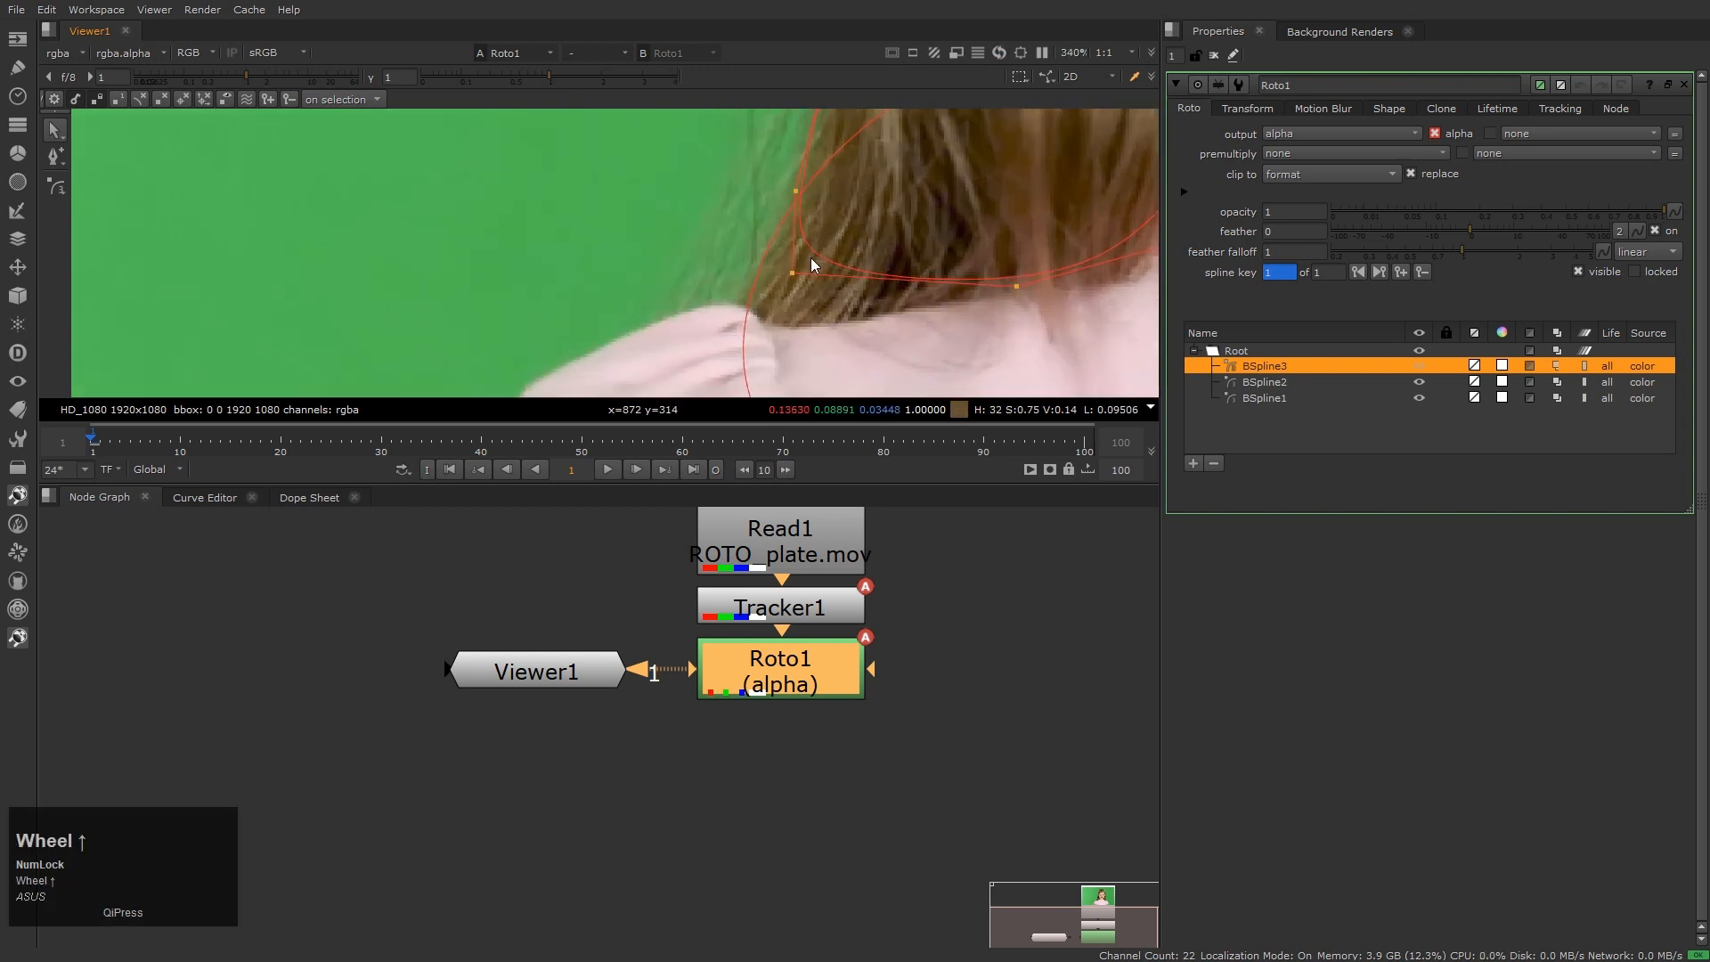
pyautogui.moveTo(791, 271); pyautogui.dragTo(789, 275)
pyautogui.scroll(-2, 796, 278)
pyautogui.scroll(1, 812, 335)
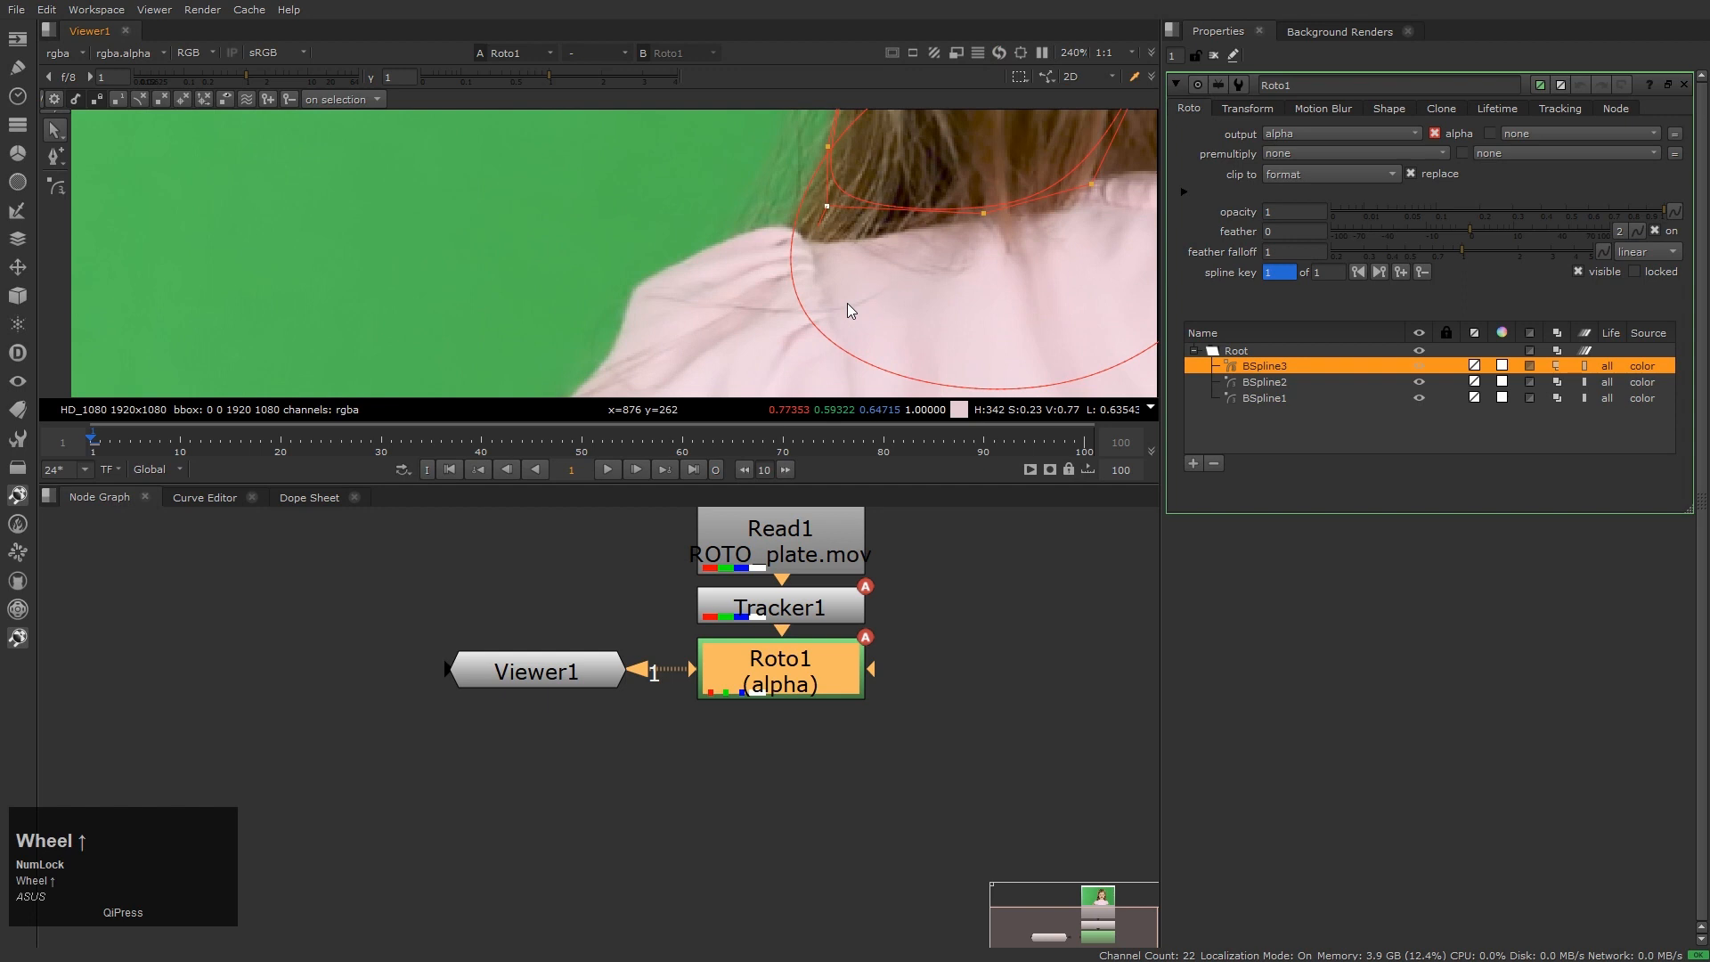
# Draw a fourth closed B-Spline around the puffed sleeve at the shoulder, following its edge against the green screen
pyautogui.press('v')
pyautogui.click(850, 283)
pyautogui.click(792, 228)
pyautogui.click(764, 226)
pyautogui.click(715, 247)
pyautogui.click(640, 283)
pyautogui.click(632, 307)
pyautogui.click(683, 368)
pyautogui.click(783, 367)
pyautogui.click(901, 342)
pyautogui.press('Return')
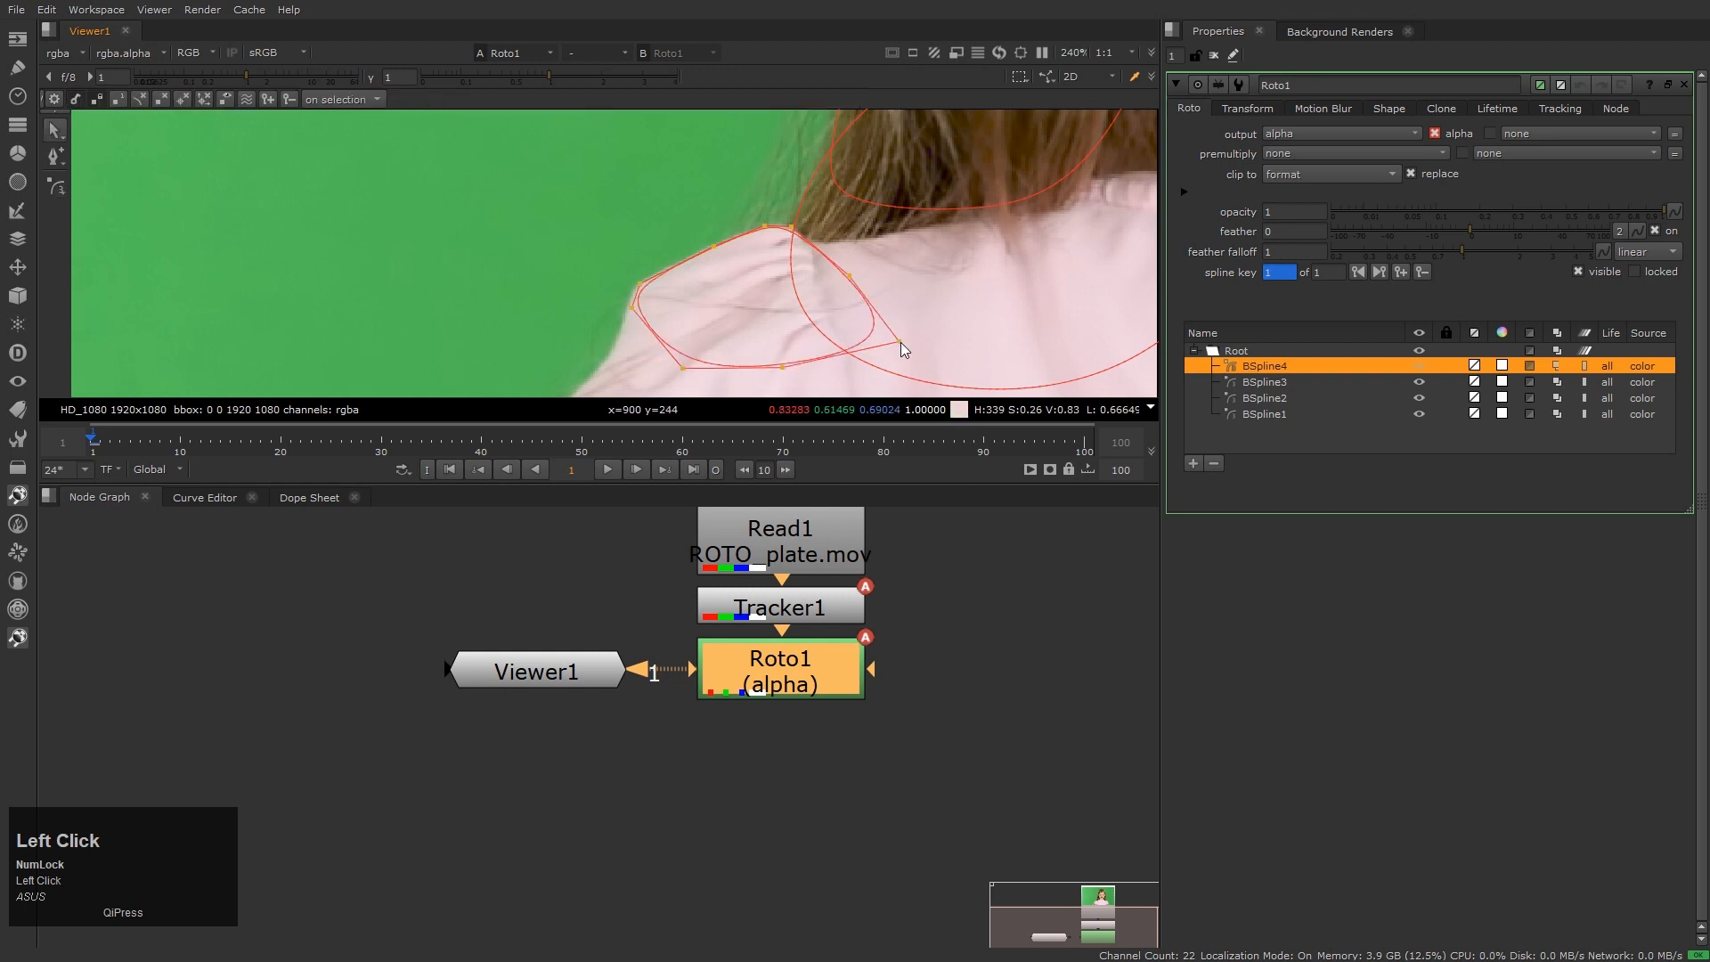
# Select the sleeve B-Spline's outer control points and shift them together slightly outward toward the sleeve edge
pyautogui.moveTo(540, 228); pyautogui.dragTo(694, 410)
pyautogui.scroll(2, 678, 323)
pyautogui.moveTo(660, 303); pyautogui.dragTo(651, 305)
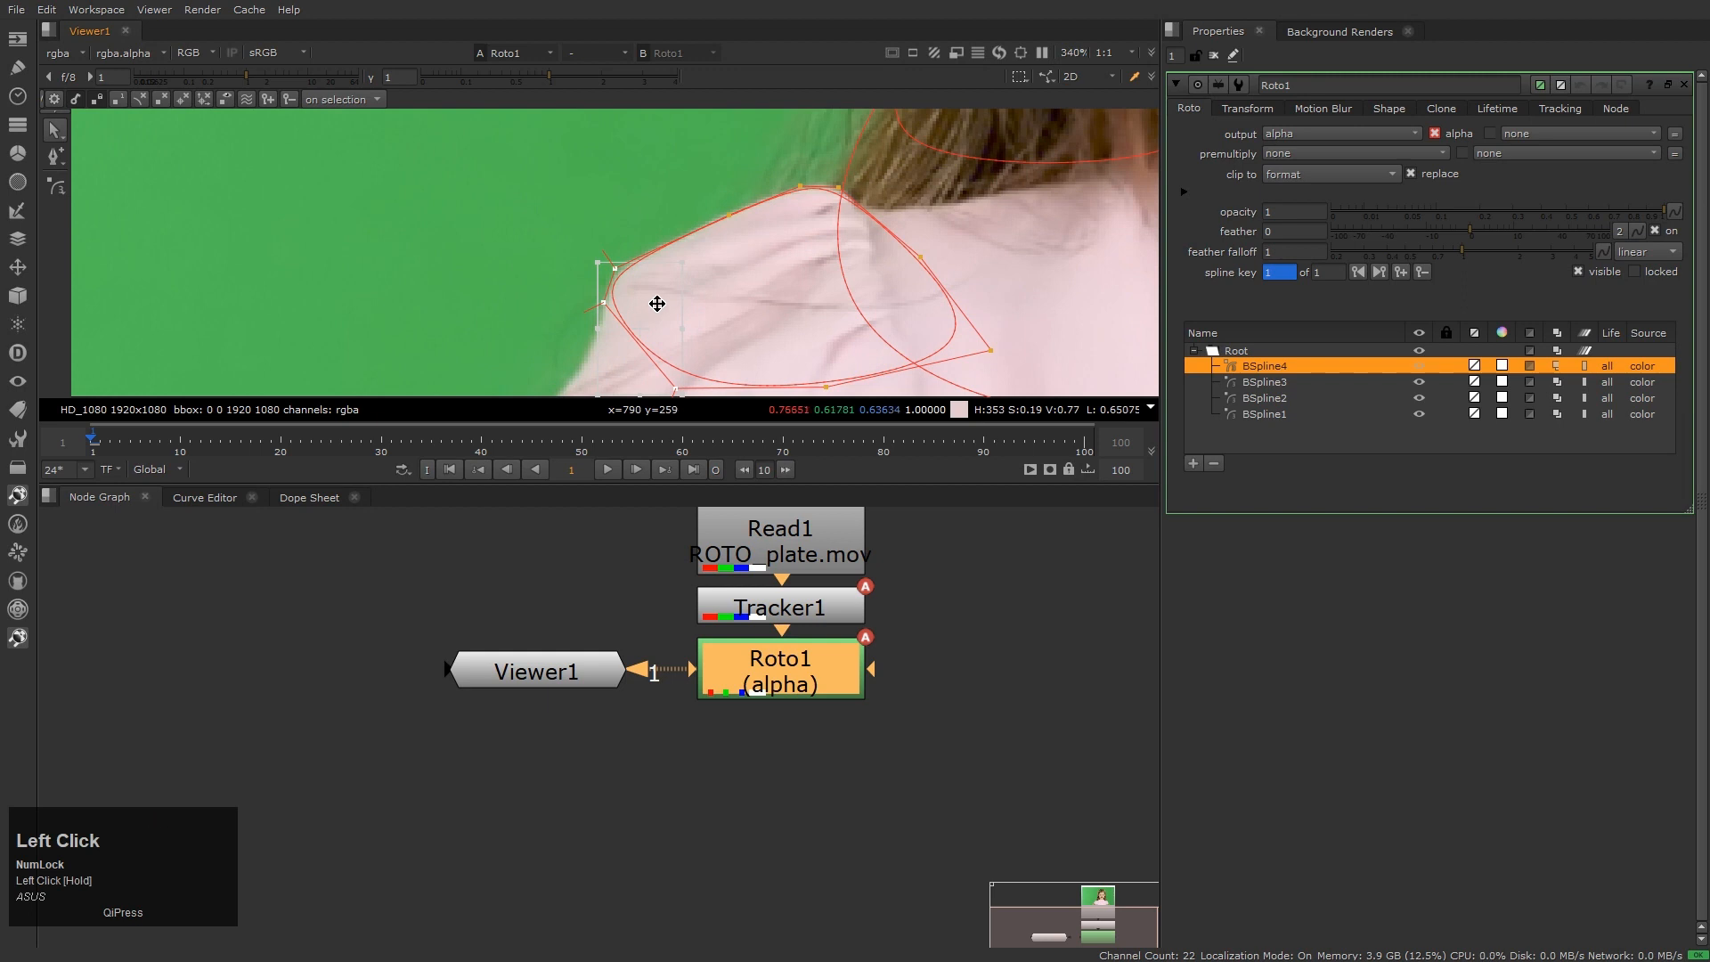
pyautogui.scroll(-2, 574, 344)
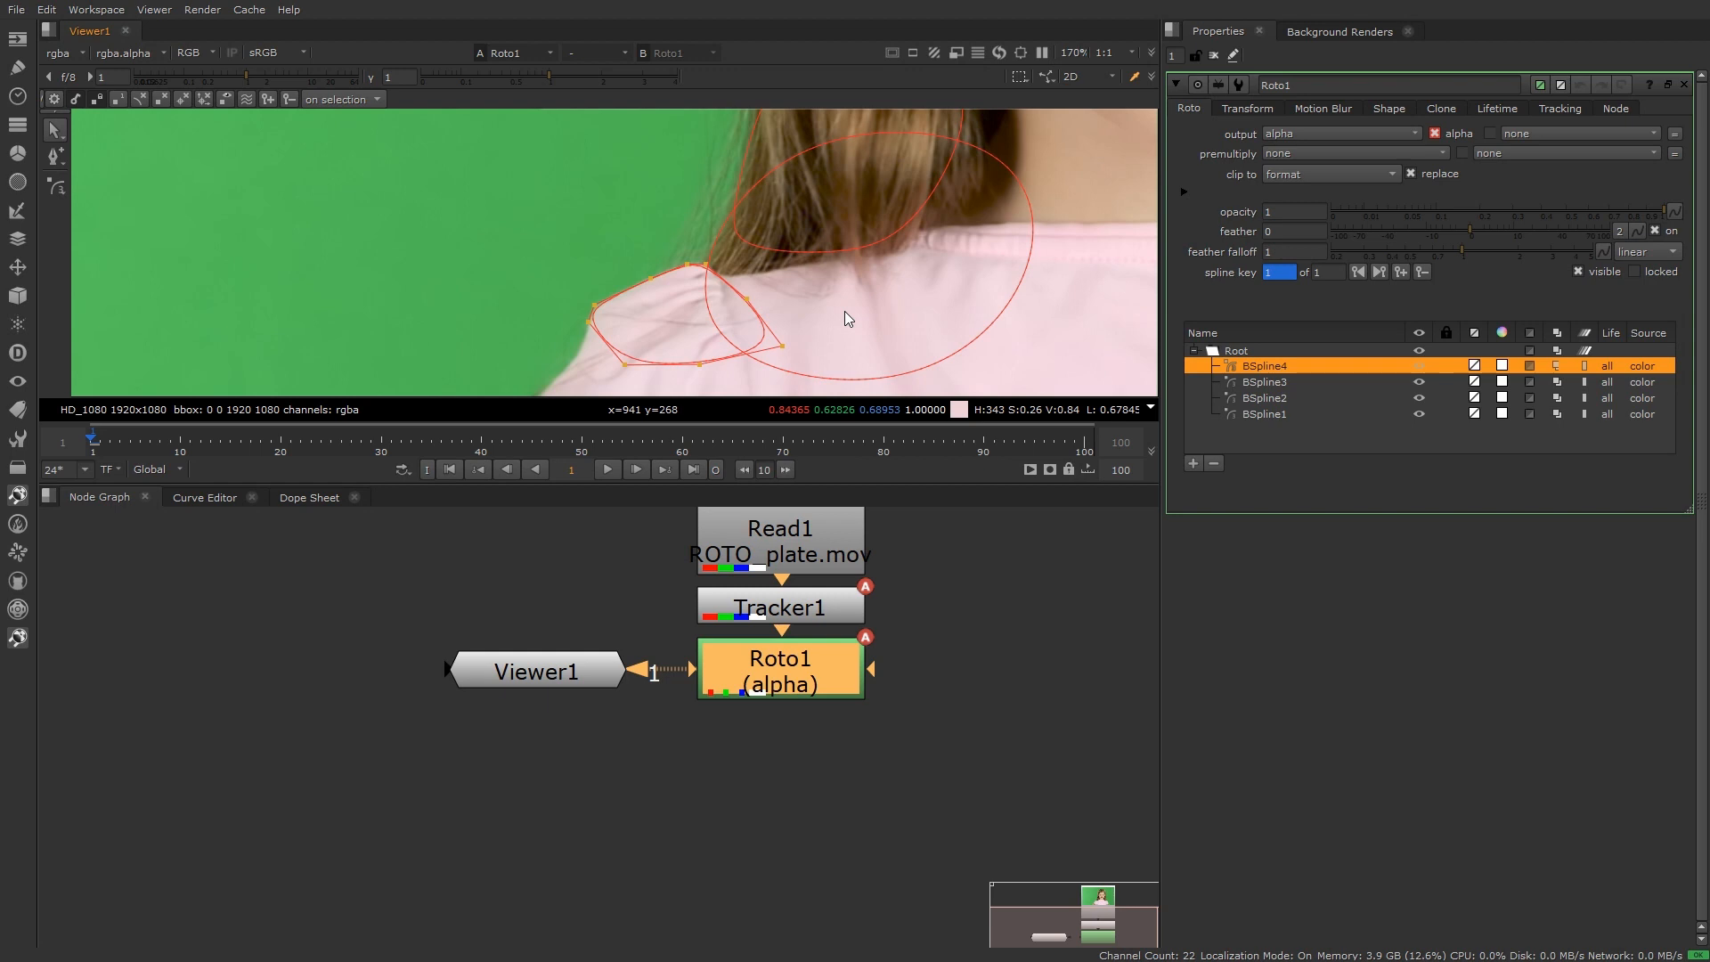
# Deselect the B-Splines and draw a wide ellipse shape on the green screen beside the girl's head
pyautogui.scroll(-5, 844, 312)
pyautogui.moveTo(886, 196); pyautogui.dragTo(937, 163, button='middle')
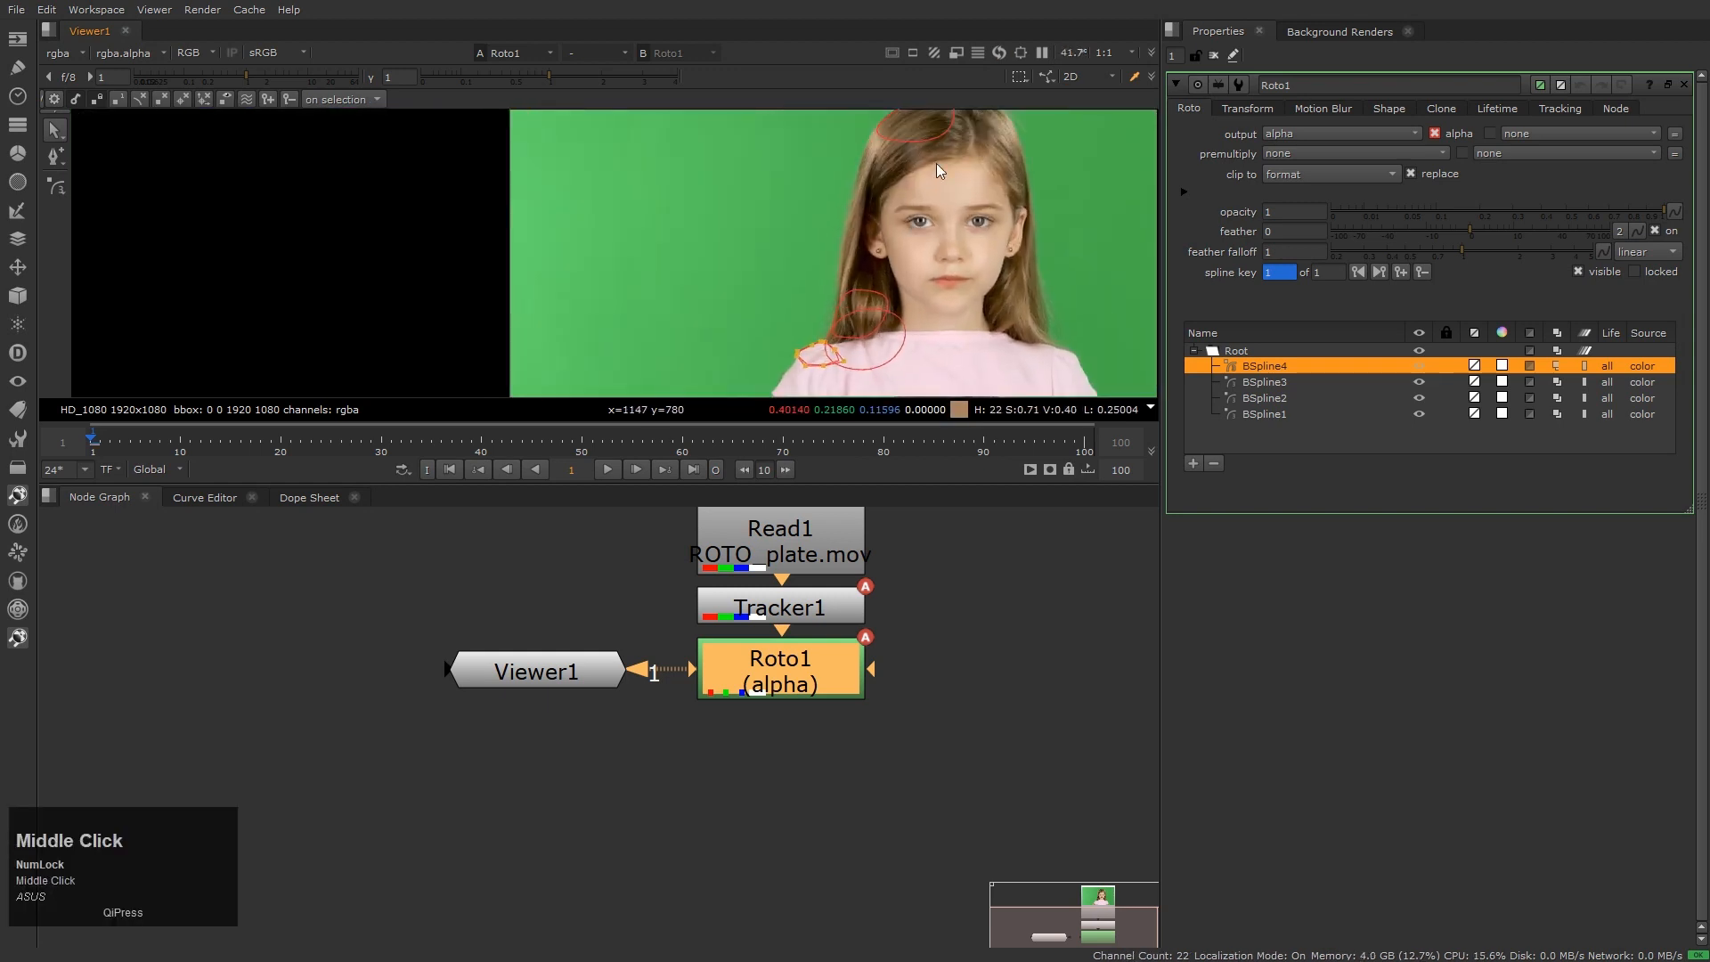
pyautogui.click(821, 267)
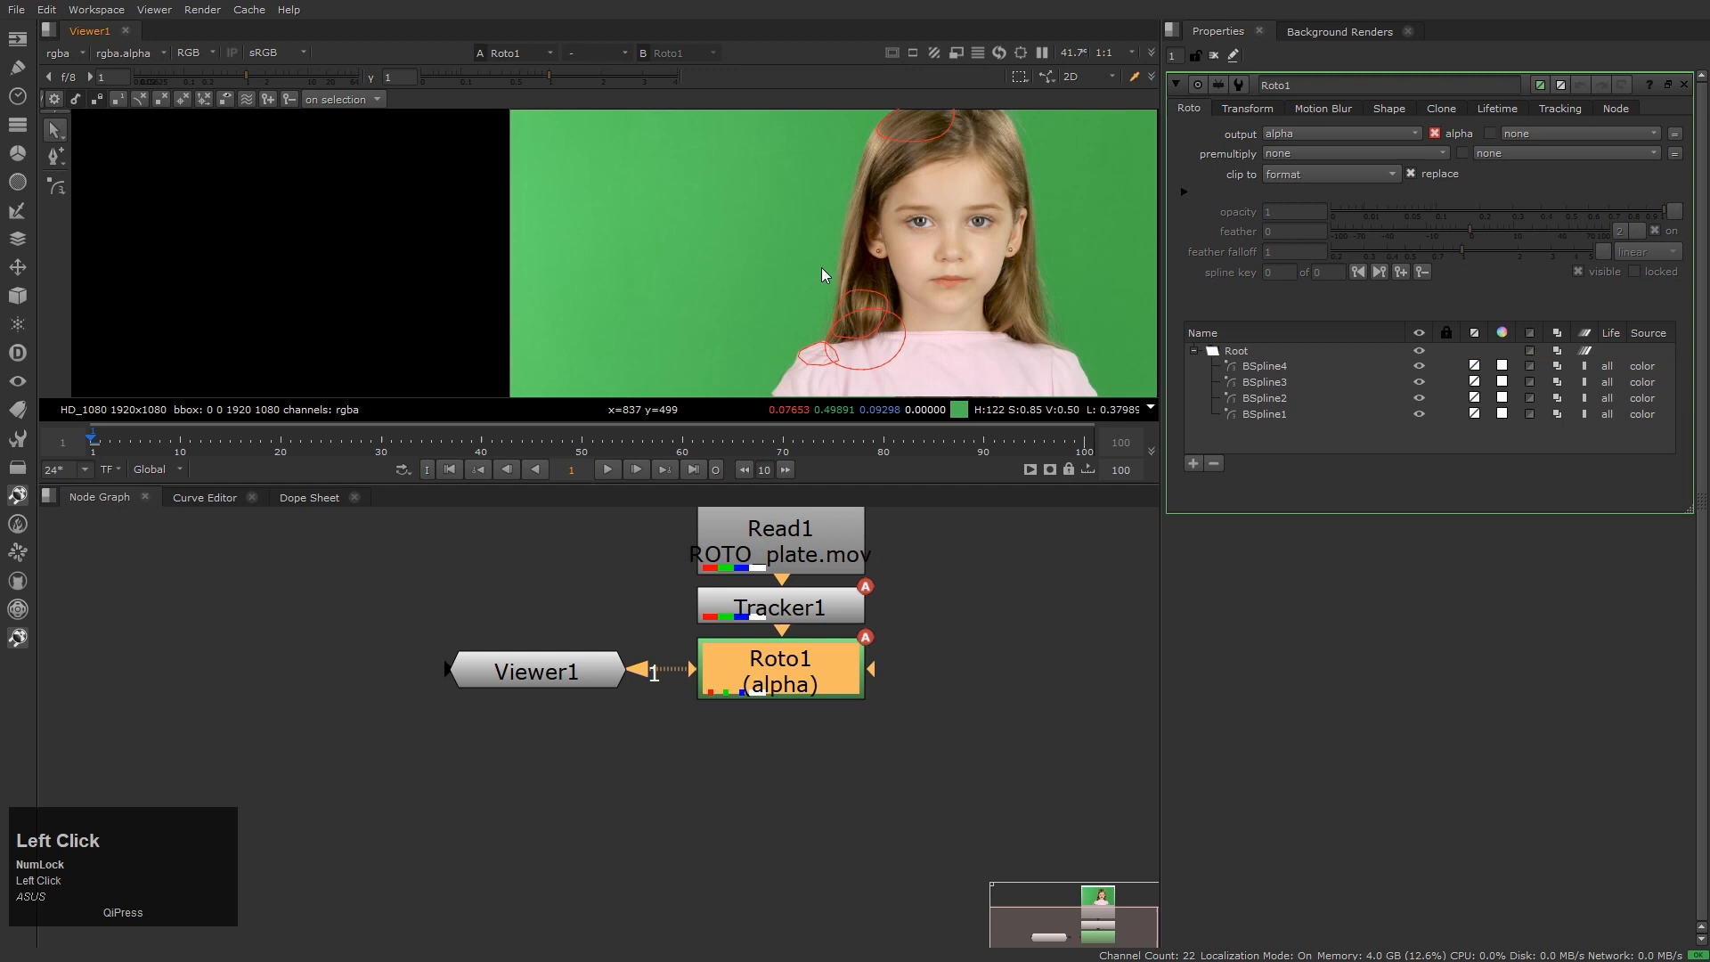
pyautogui.moveTo(647, 261); pyautogui.dragTo(525, 260, button='middle')
pyautogui.moveTo(50, 185); pyautogui.dragTo(152, 239)
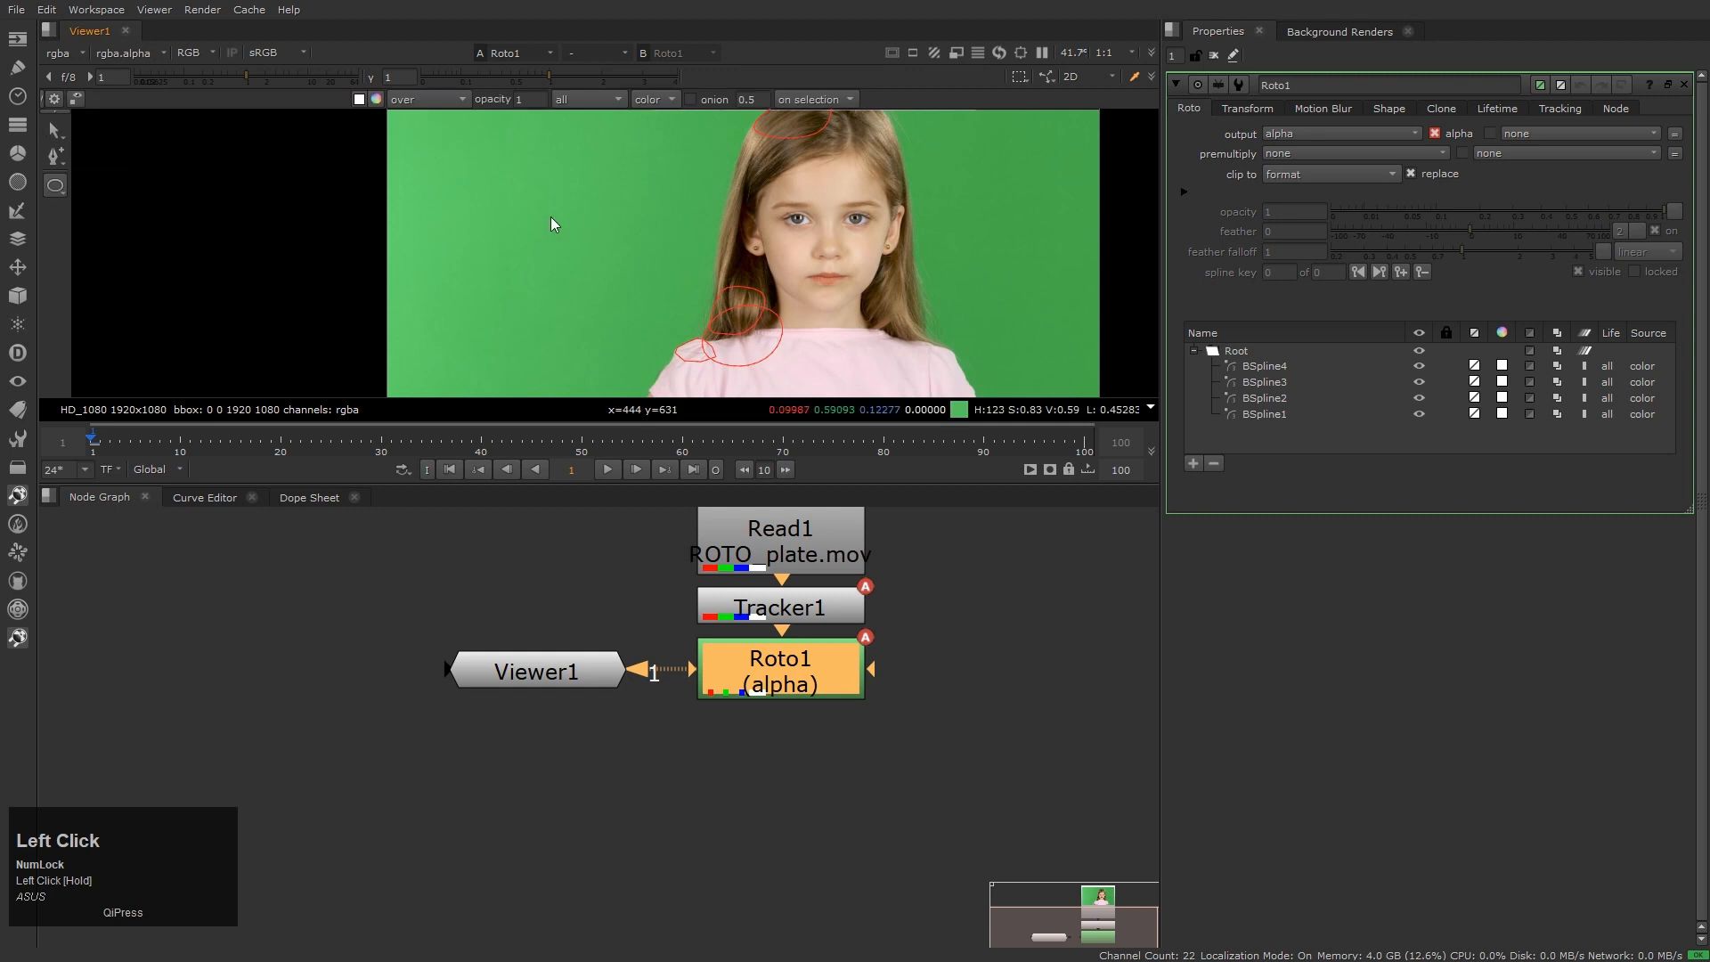
pyautogui.moveTo(506, 186); pyautogui.dragTo(608, 255)
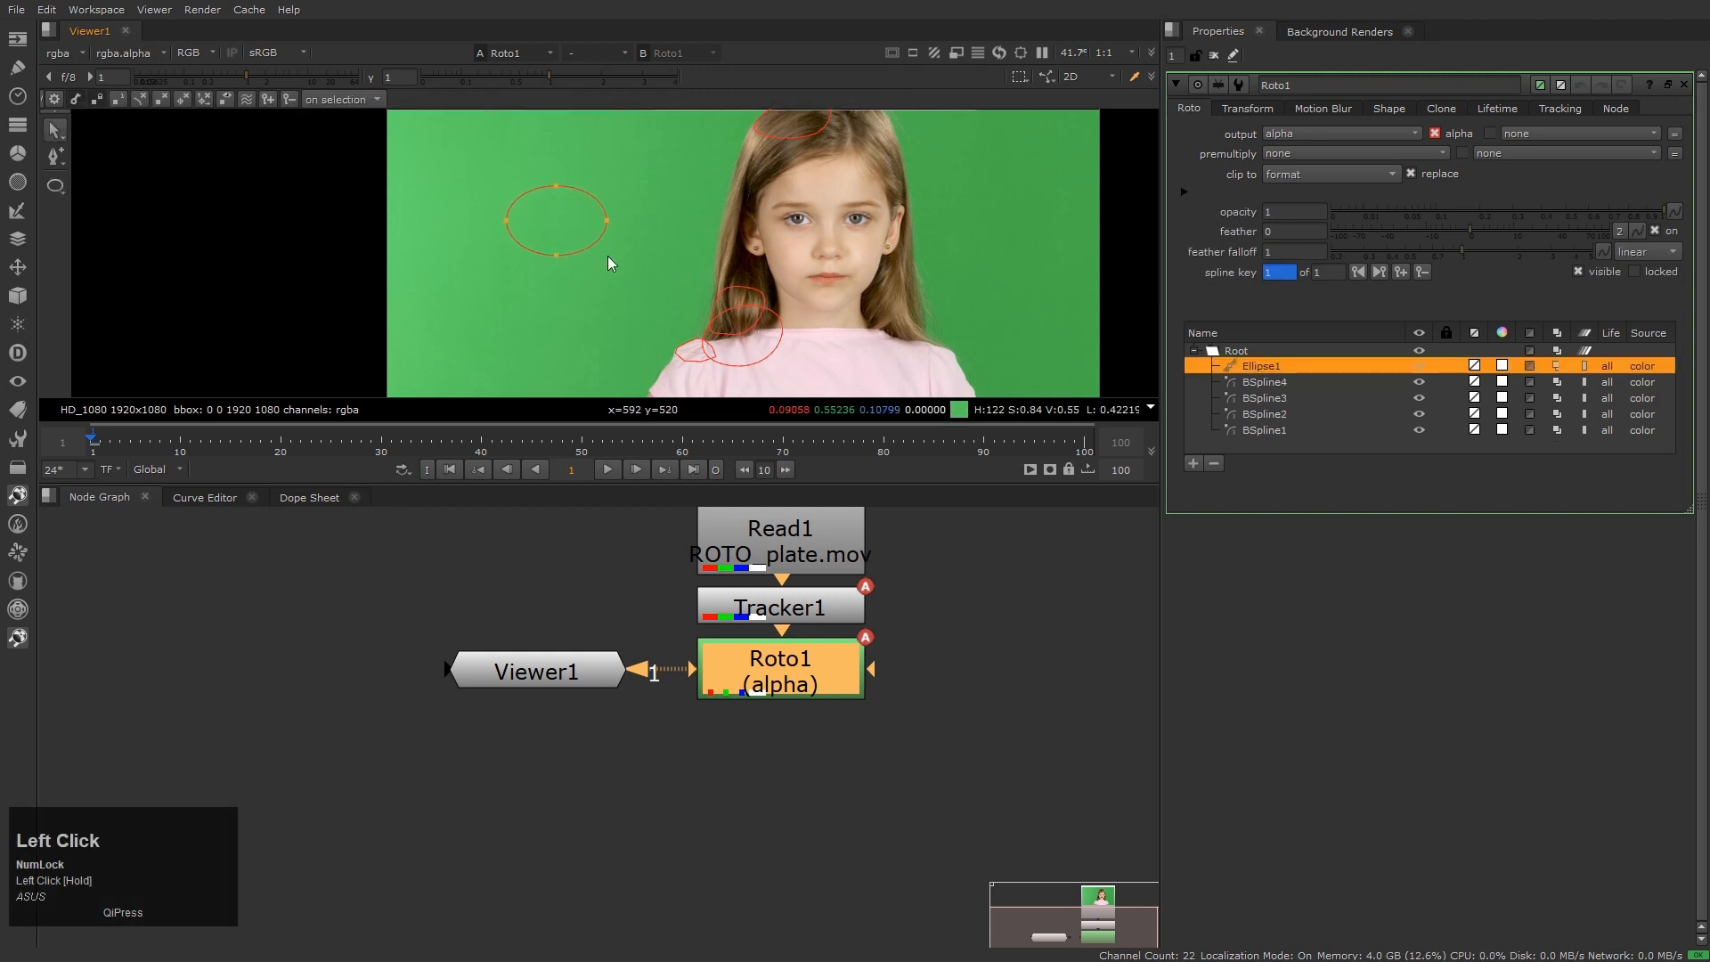
# Draw a perfect circle with the Ellipse tool on the green screen below the first ellipse
pyautogui.moveTo(569, 299); pyautogui.dragTo(545, 248, button='middle')
pyautogui.click(493, 263)
pyautogui.keyDown('shift'); pyautogui.moveTo(474, 254); pyautogui.dragTo(645, 362); pyautogui.keyUp('shift')
# Draw a rectangle shape on the green screen beside the girl's hair, on the side opposite the ellipses
pyautogui.scroll(1, 440, 250)
pyautogui.moveTo(451, 241); pyautogui.dragTo(222, 233, button='middle')
pyautogui.moveTo(56, 186); pyautogui.dragTo(116, 256)
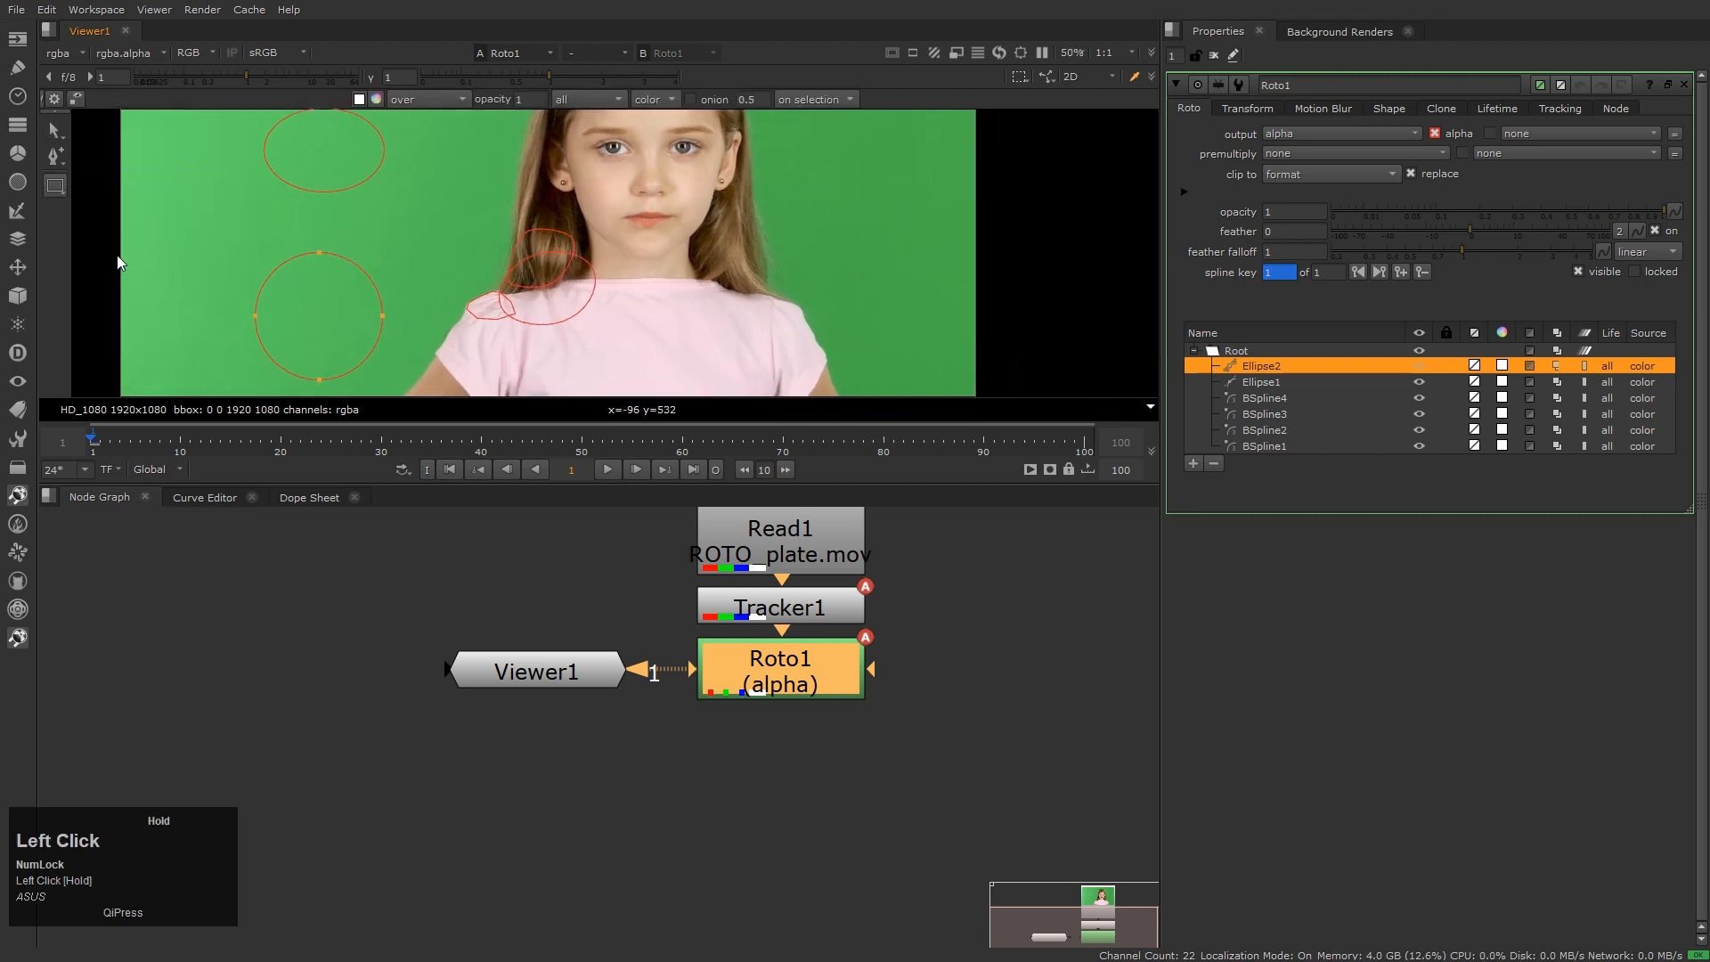
pyautogui.moveTo(767, 180); pyautogui.dragTo(812, 208)
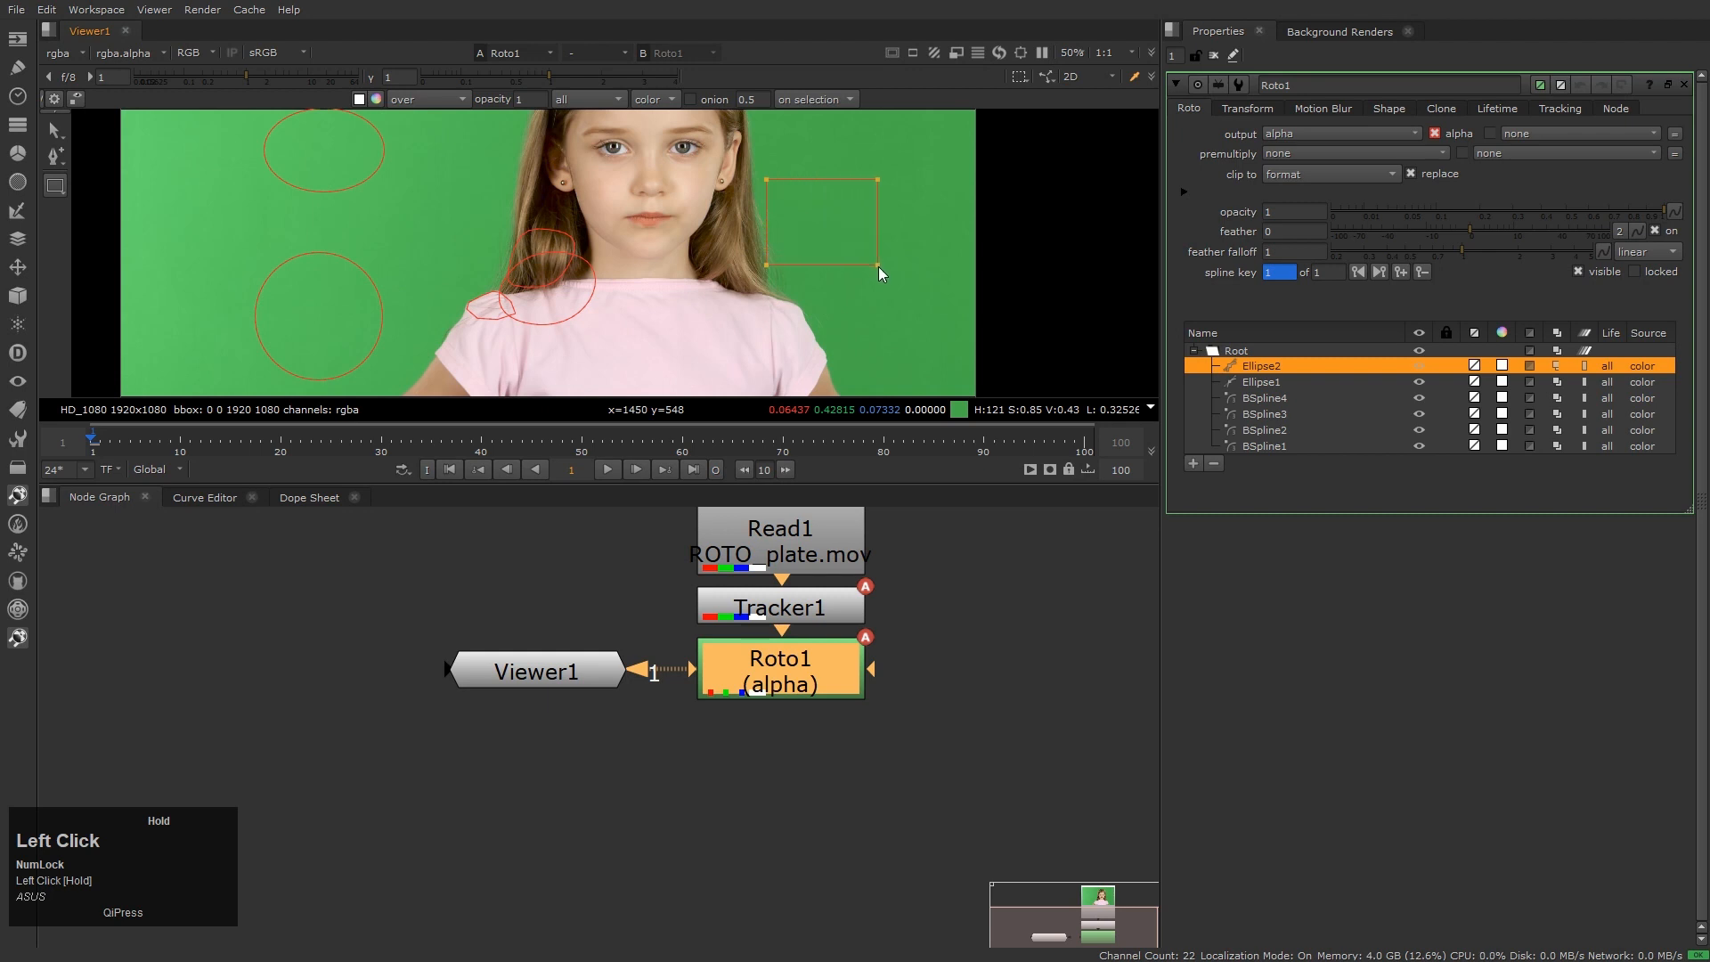
pyautogui.moveTo(894, 291); pyautogui.dragTo(894, 290)
# Draw a perfect square with the Rectangle tool on the girl's pink shirt
pyautogui.moveTo(894, 332); pyautogui.dragTo(757, 313, button='middle')
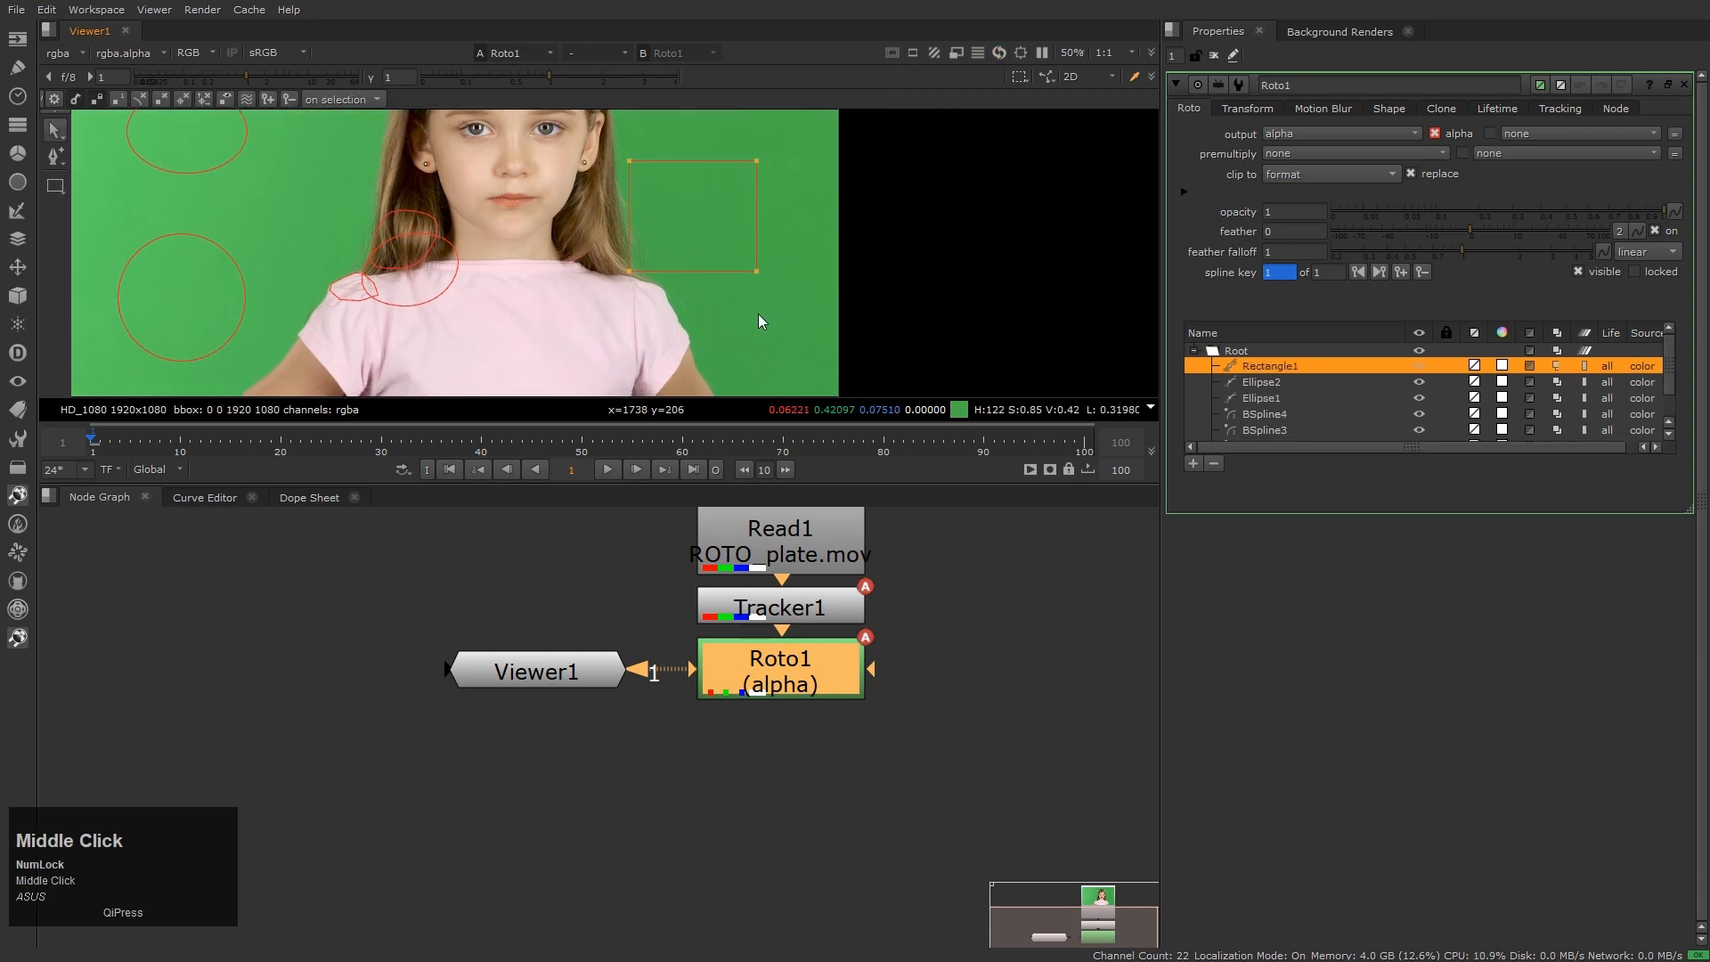
pyautogui.press('v')
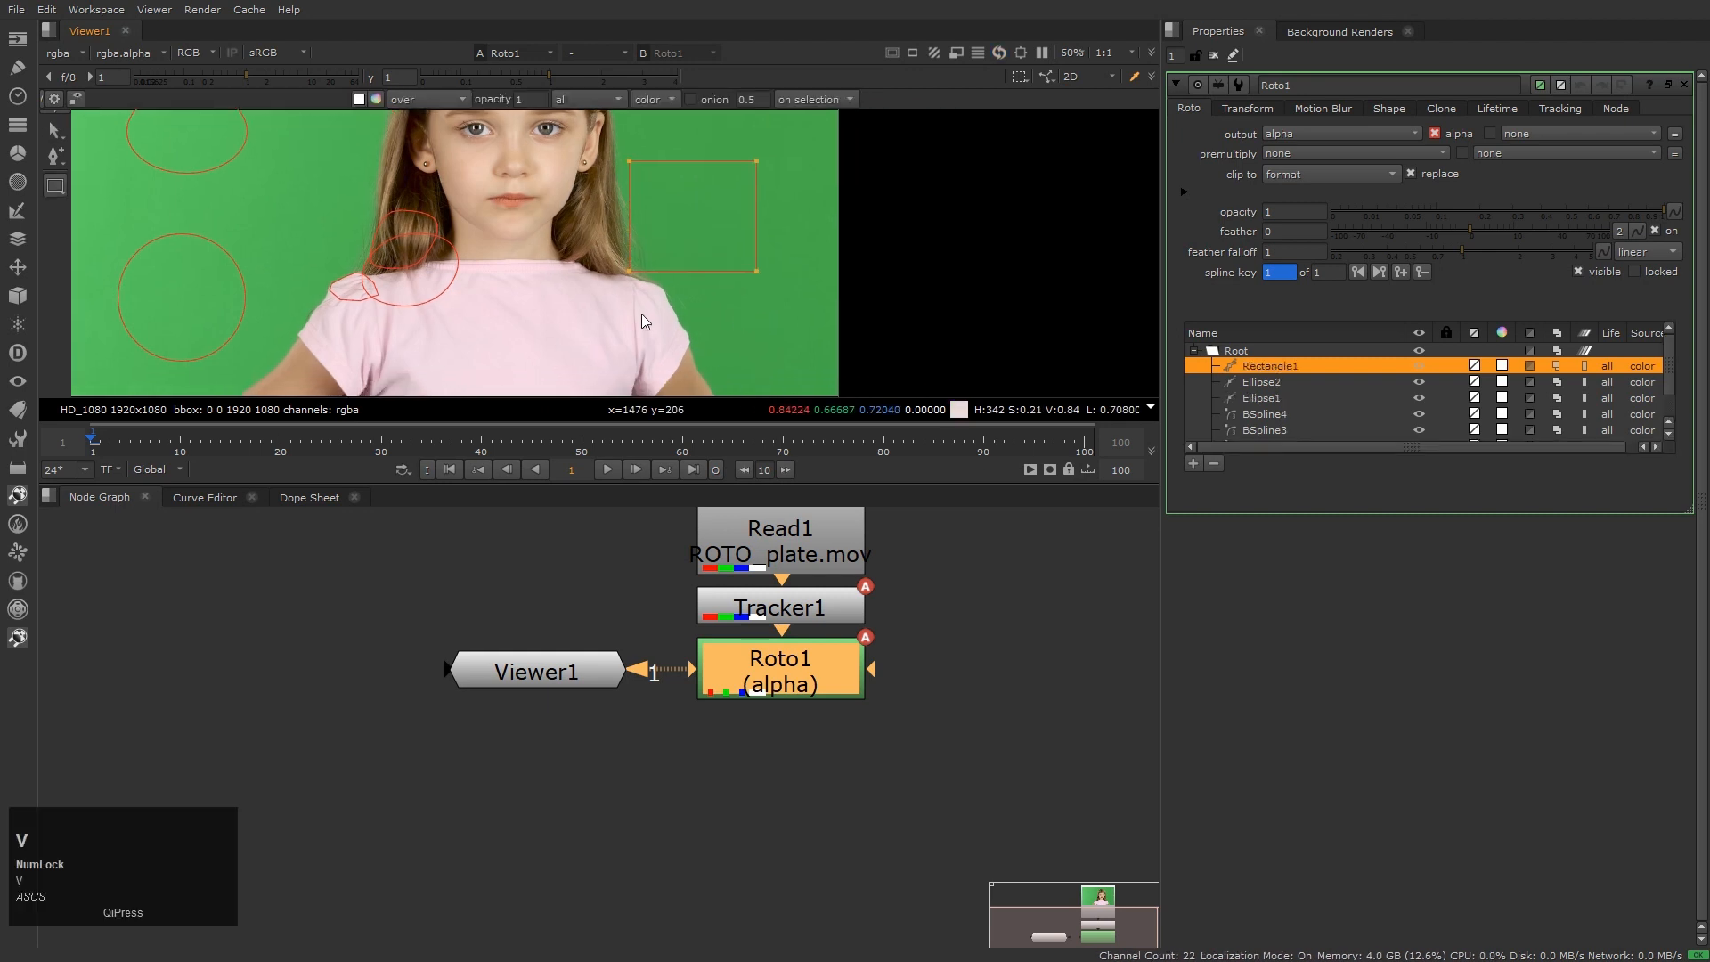
pyautogui.keyDown('shift'); pyautogui.moveTo(522, 280); pyautogui.dragTo(546, 297); pyautogui.keyUp('shift')
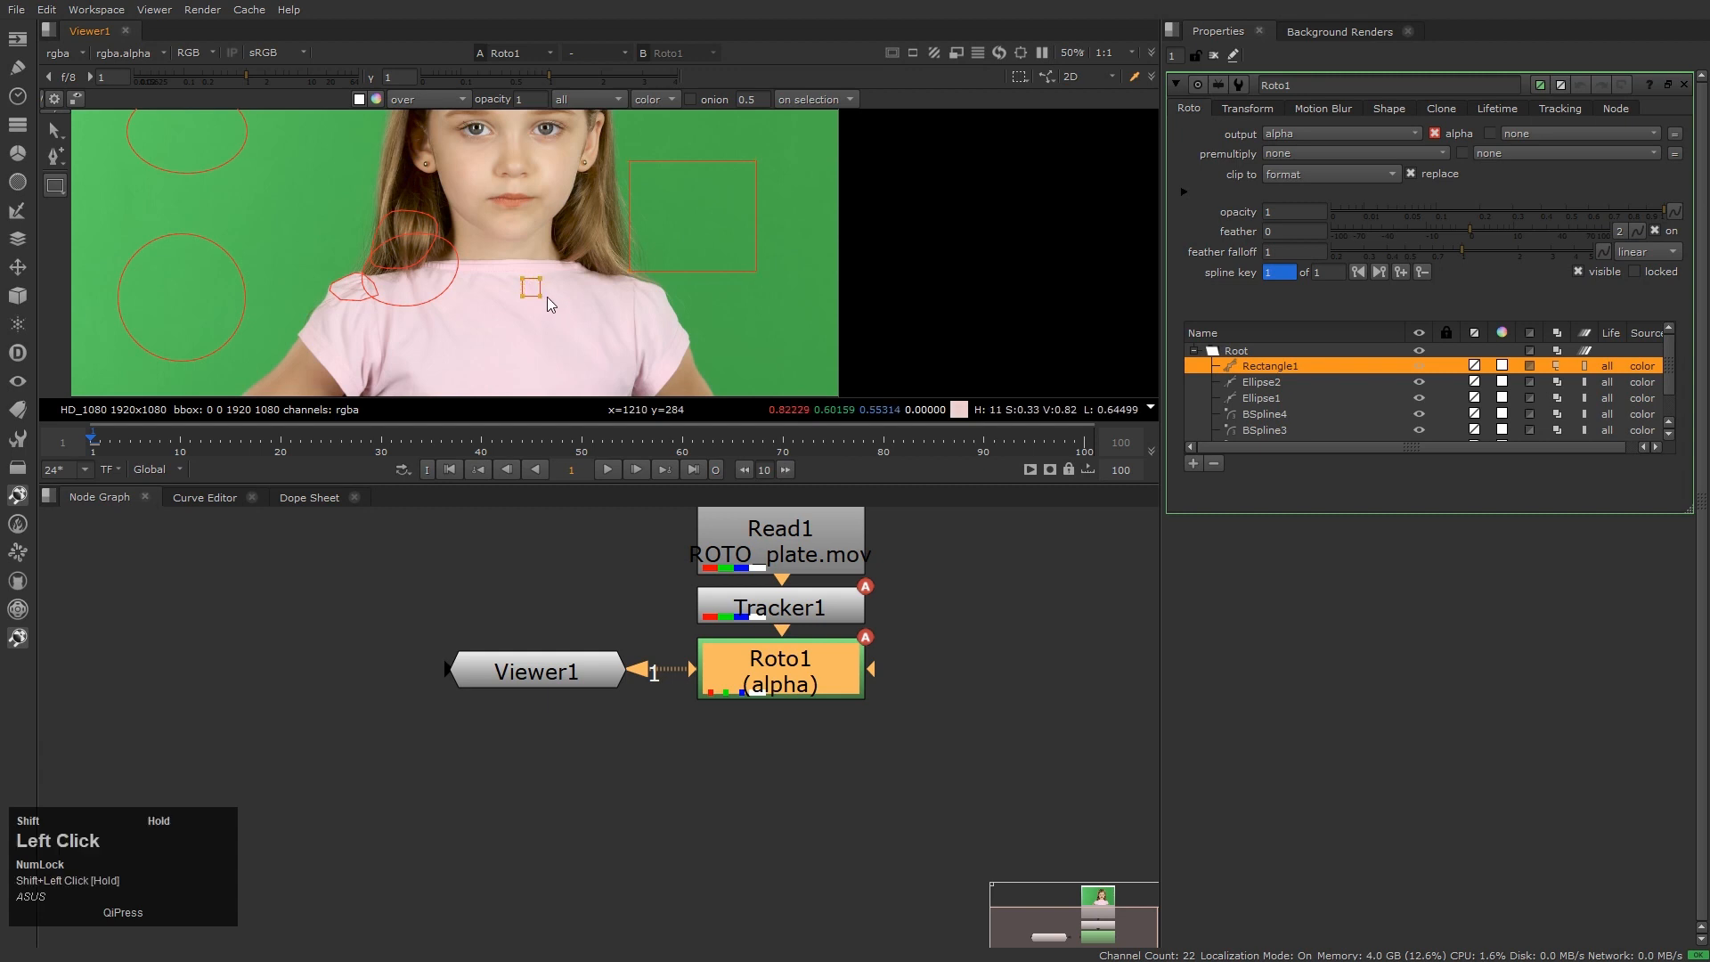
pyautogui.keyDown('shift'); pyautogui.moveTo(622, 344); pyautogui.dragTo(670, 374); pyautogui.keyUp('shift')
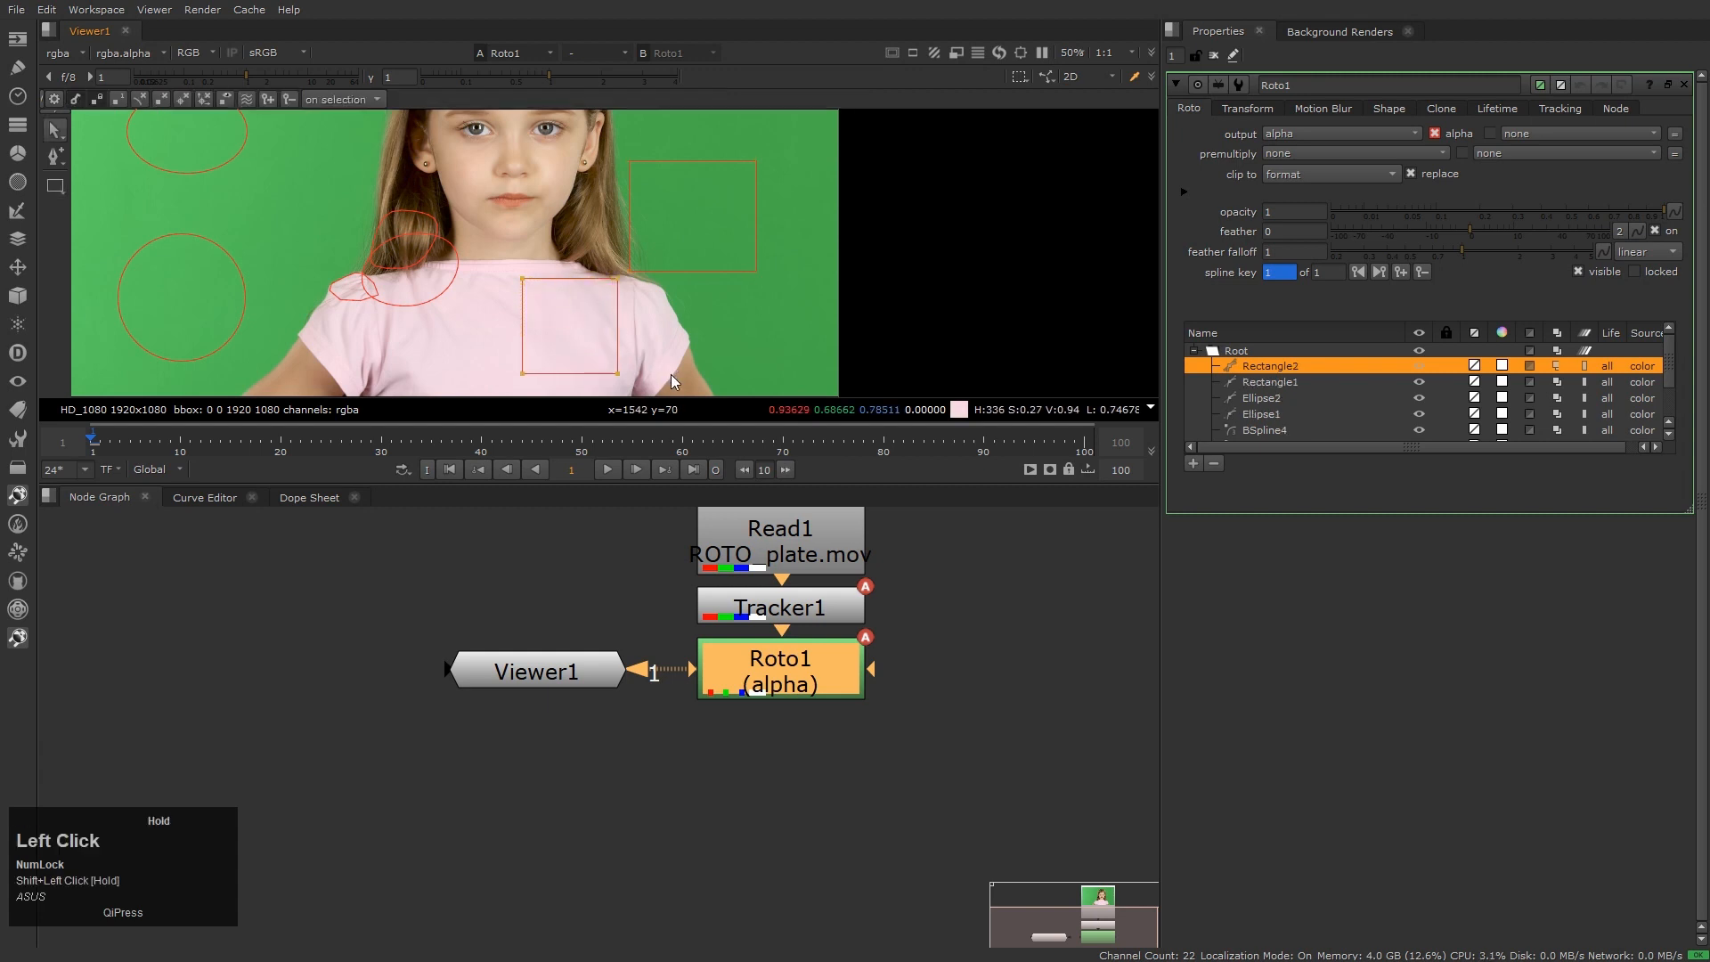
# Select all the B-Spline, ellipse and rectangle shapes in the Roto node and delete them
pyautogui.scroll(-2, 661, 312)
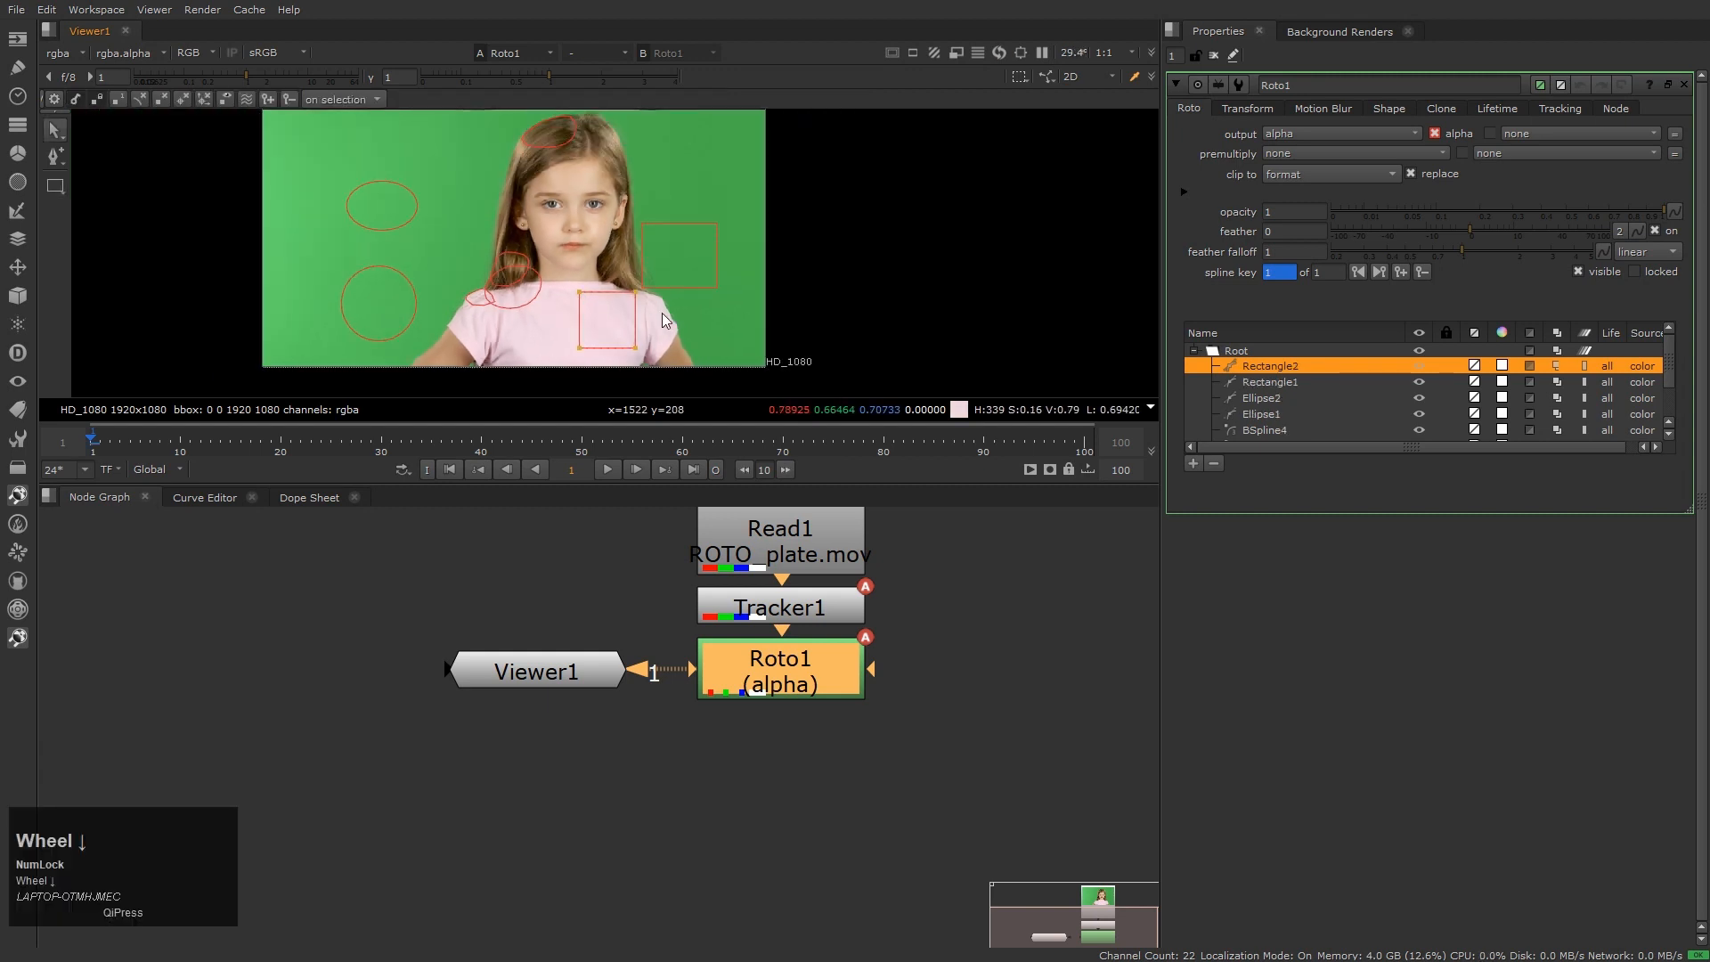
pyautogui.middleClick(712, 324)
pyautogui.press('h')
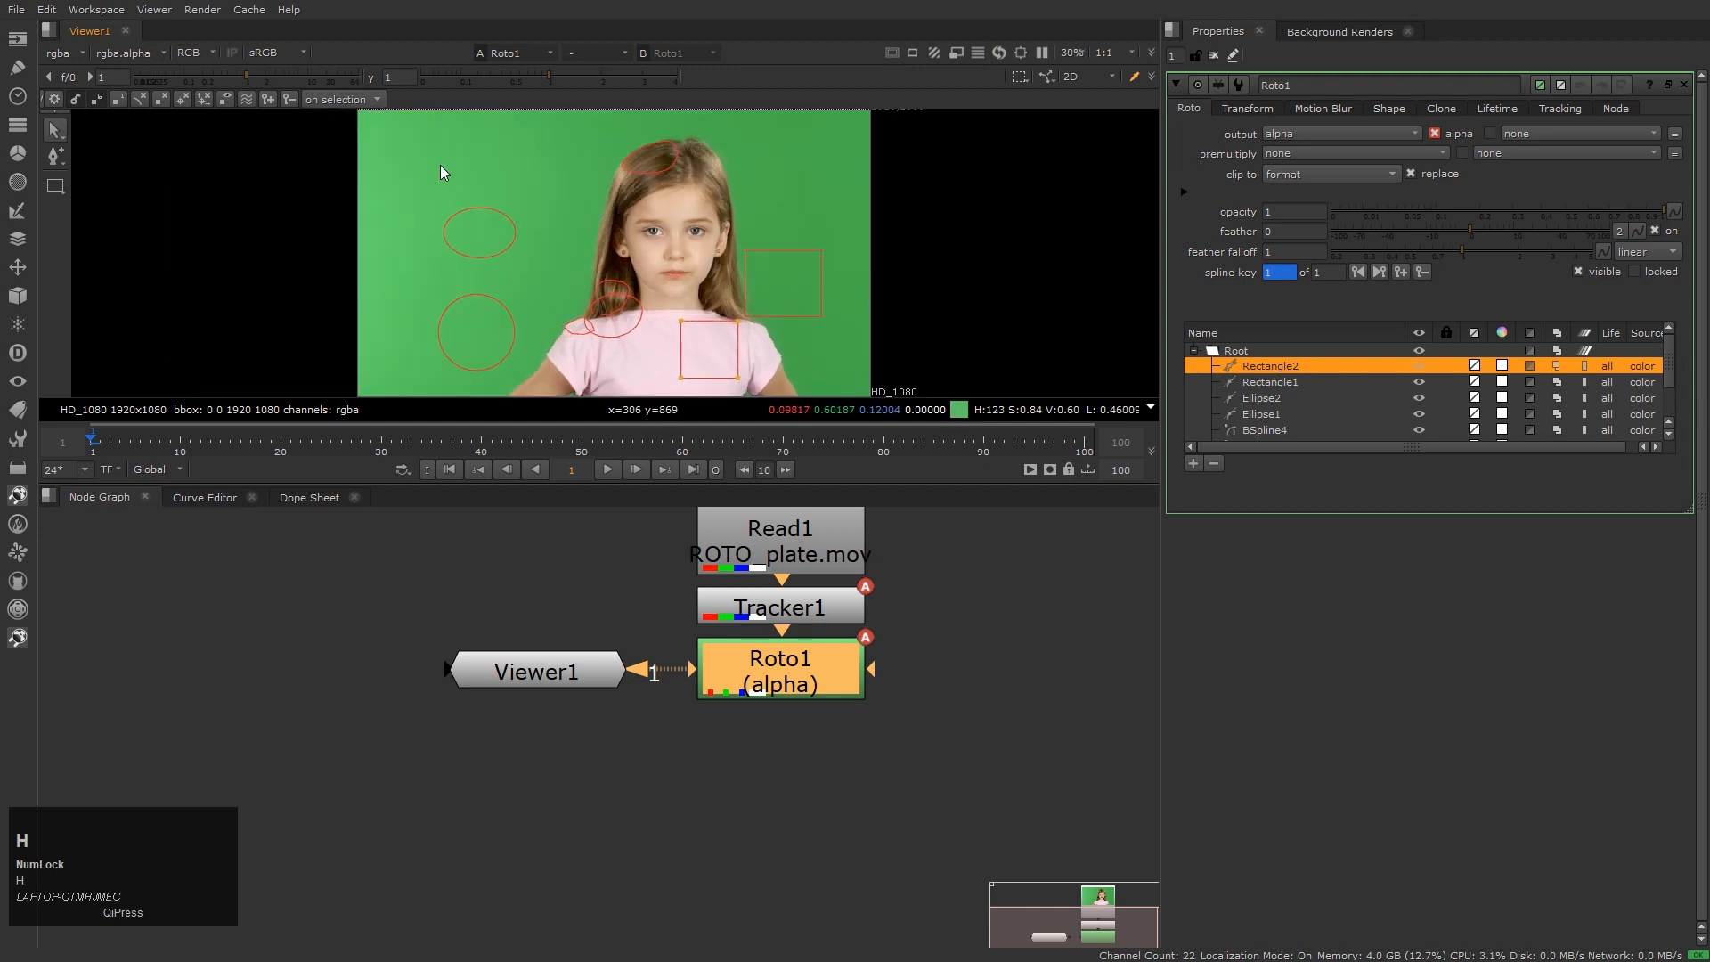
pyautogui.click(412, 155)
pyautogui.moveTo(412, 156); pyautogui.dragTo(864, 281)
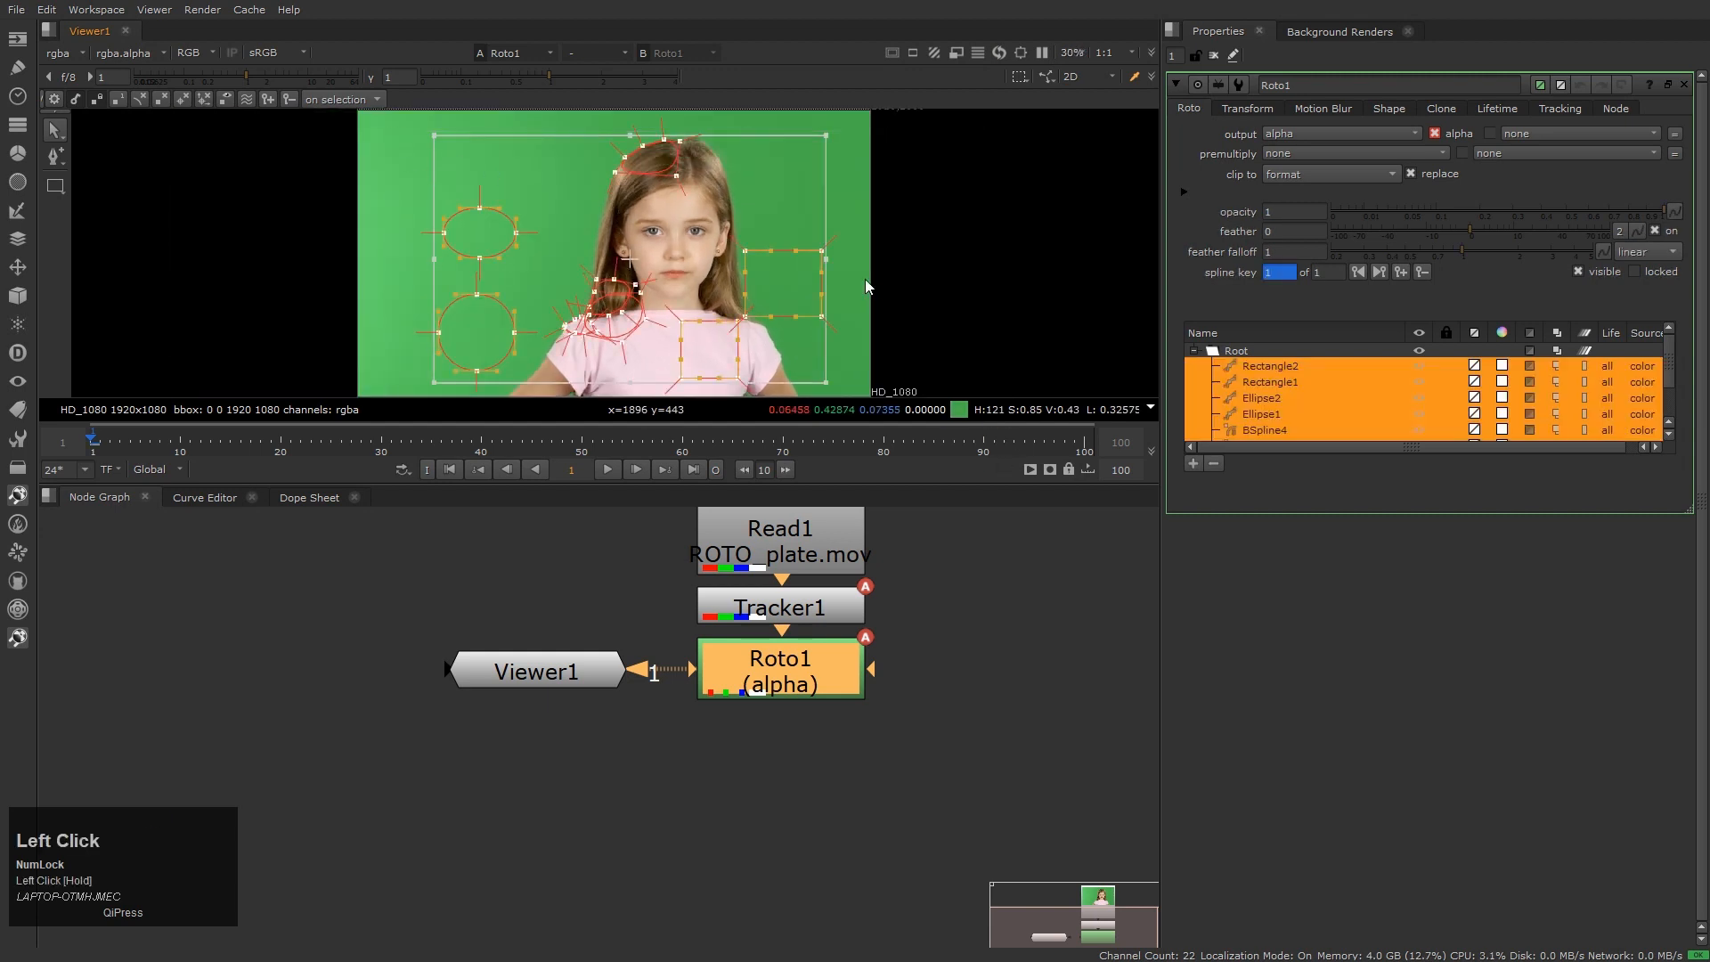
pyautogui.press('Delete')
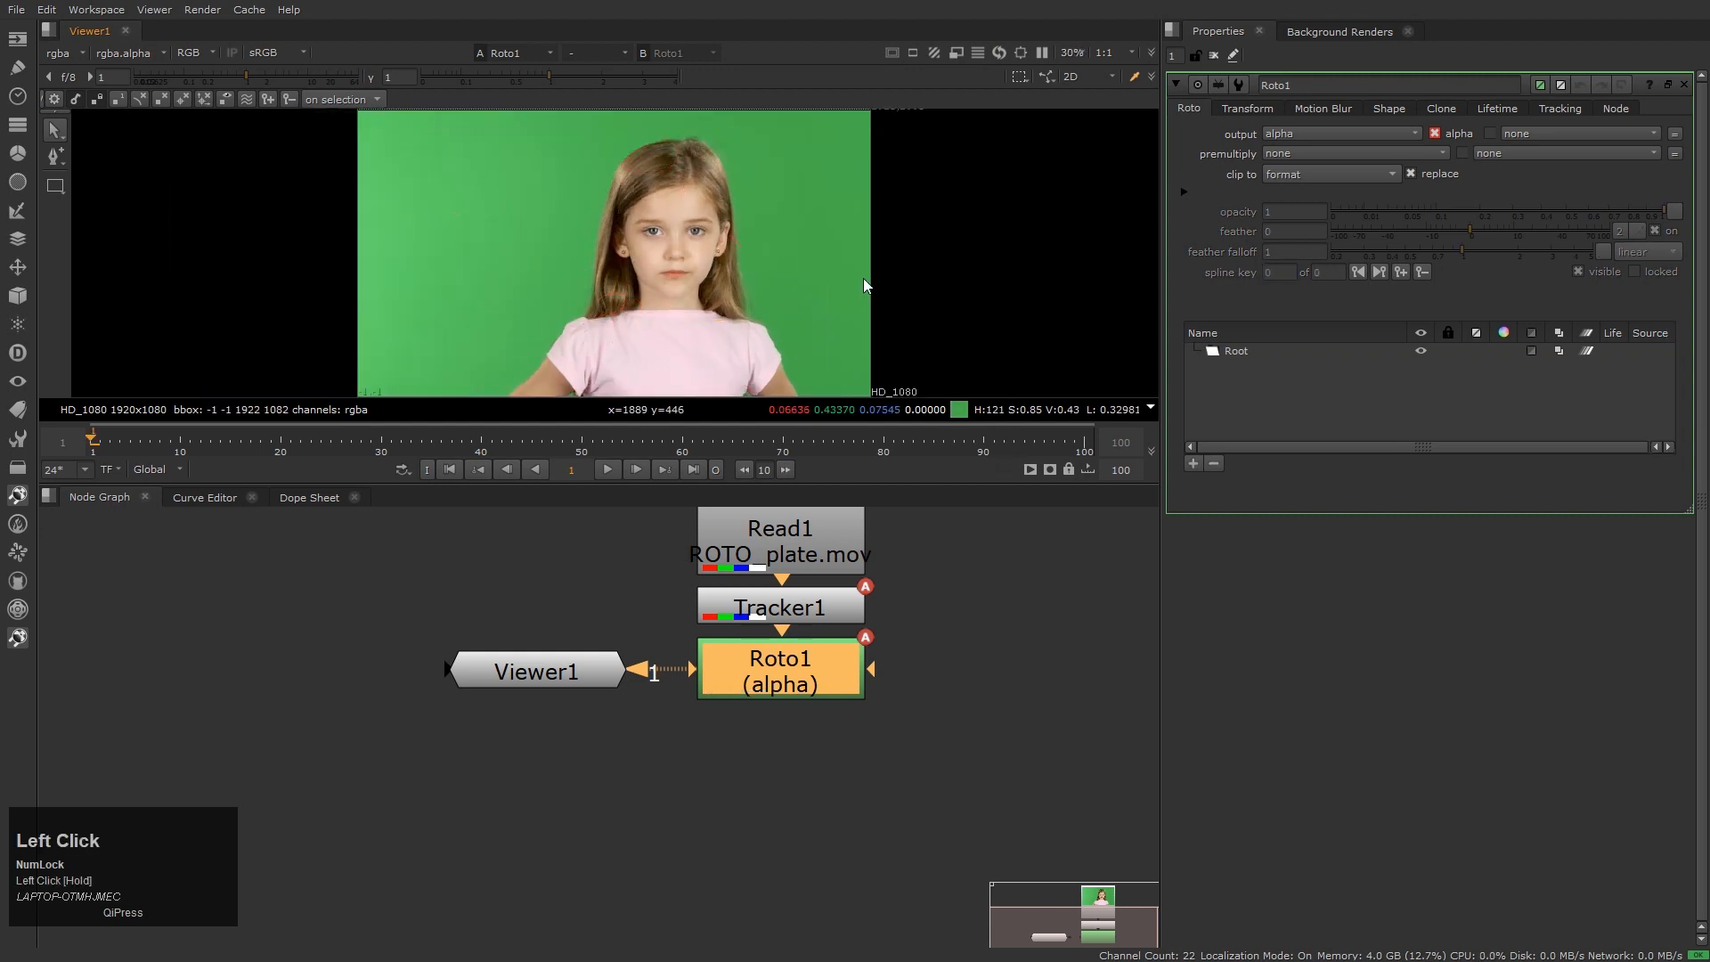
# Draw a four-point Open Spline along the flyaway hair strand at the crown of the girl's head
pyautogui.click(54, 185)
pyautogui.moveTo(55, 197); pyautogui.dragTo(130, 299)
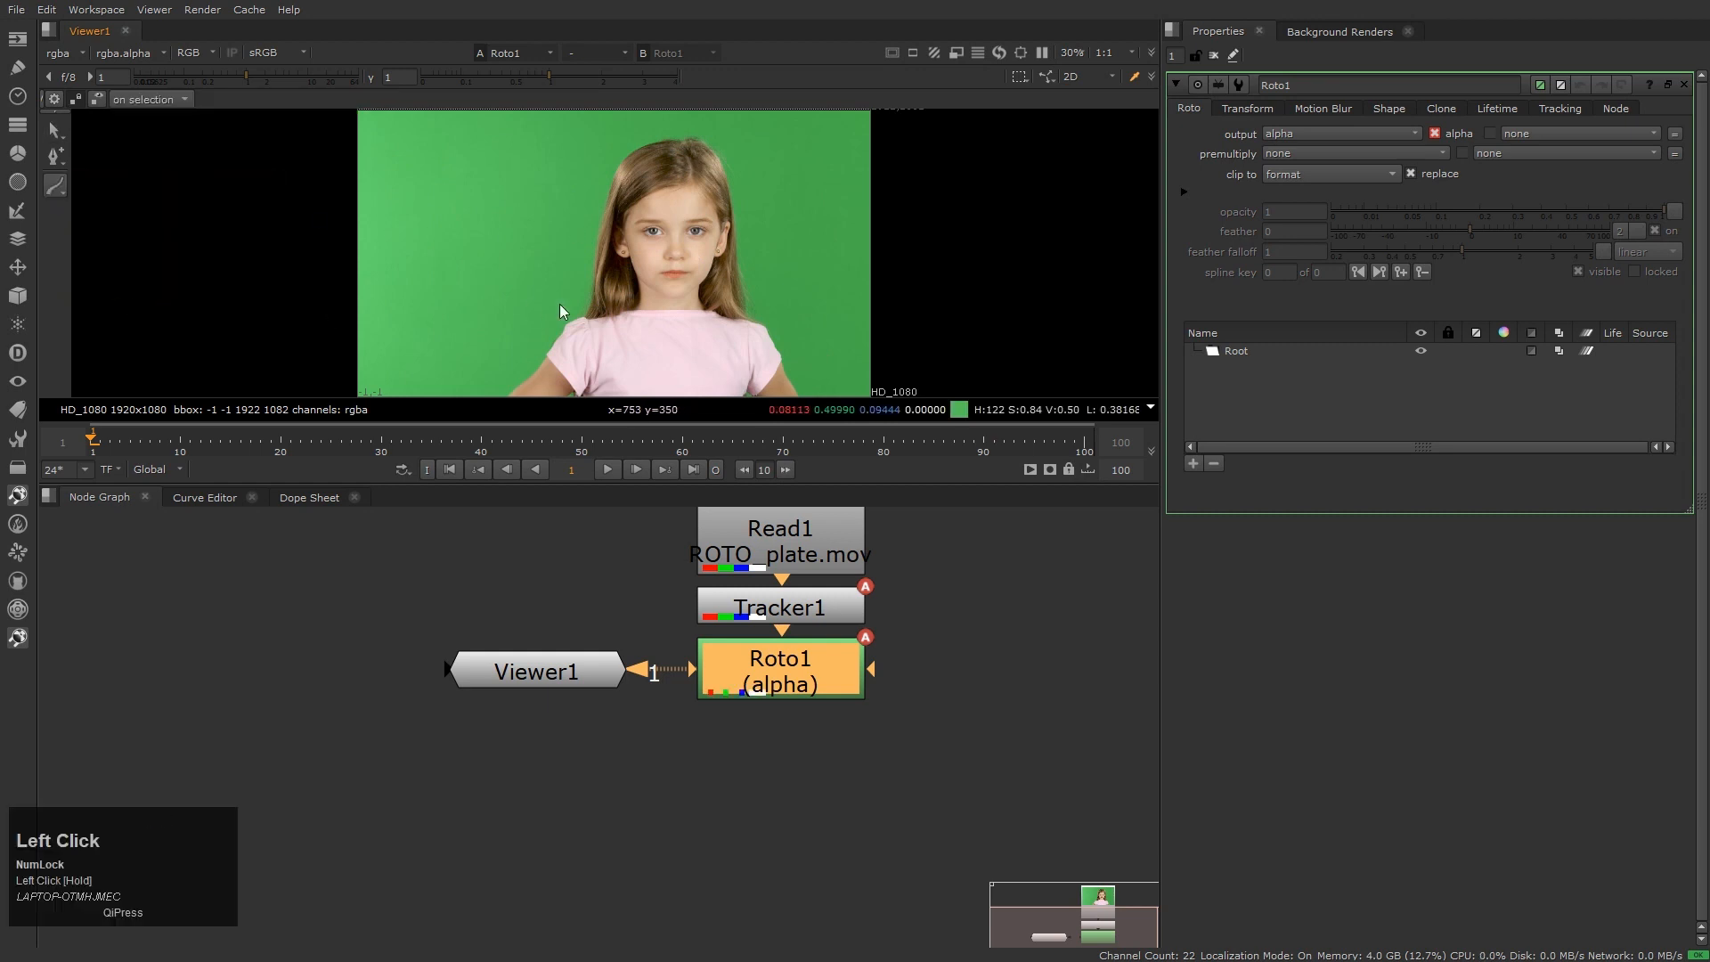
pyautogui.scroll(2, 561, 286)
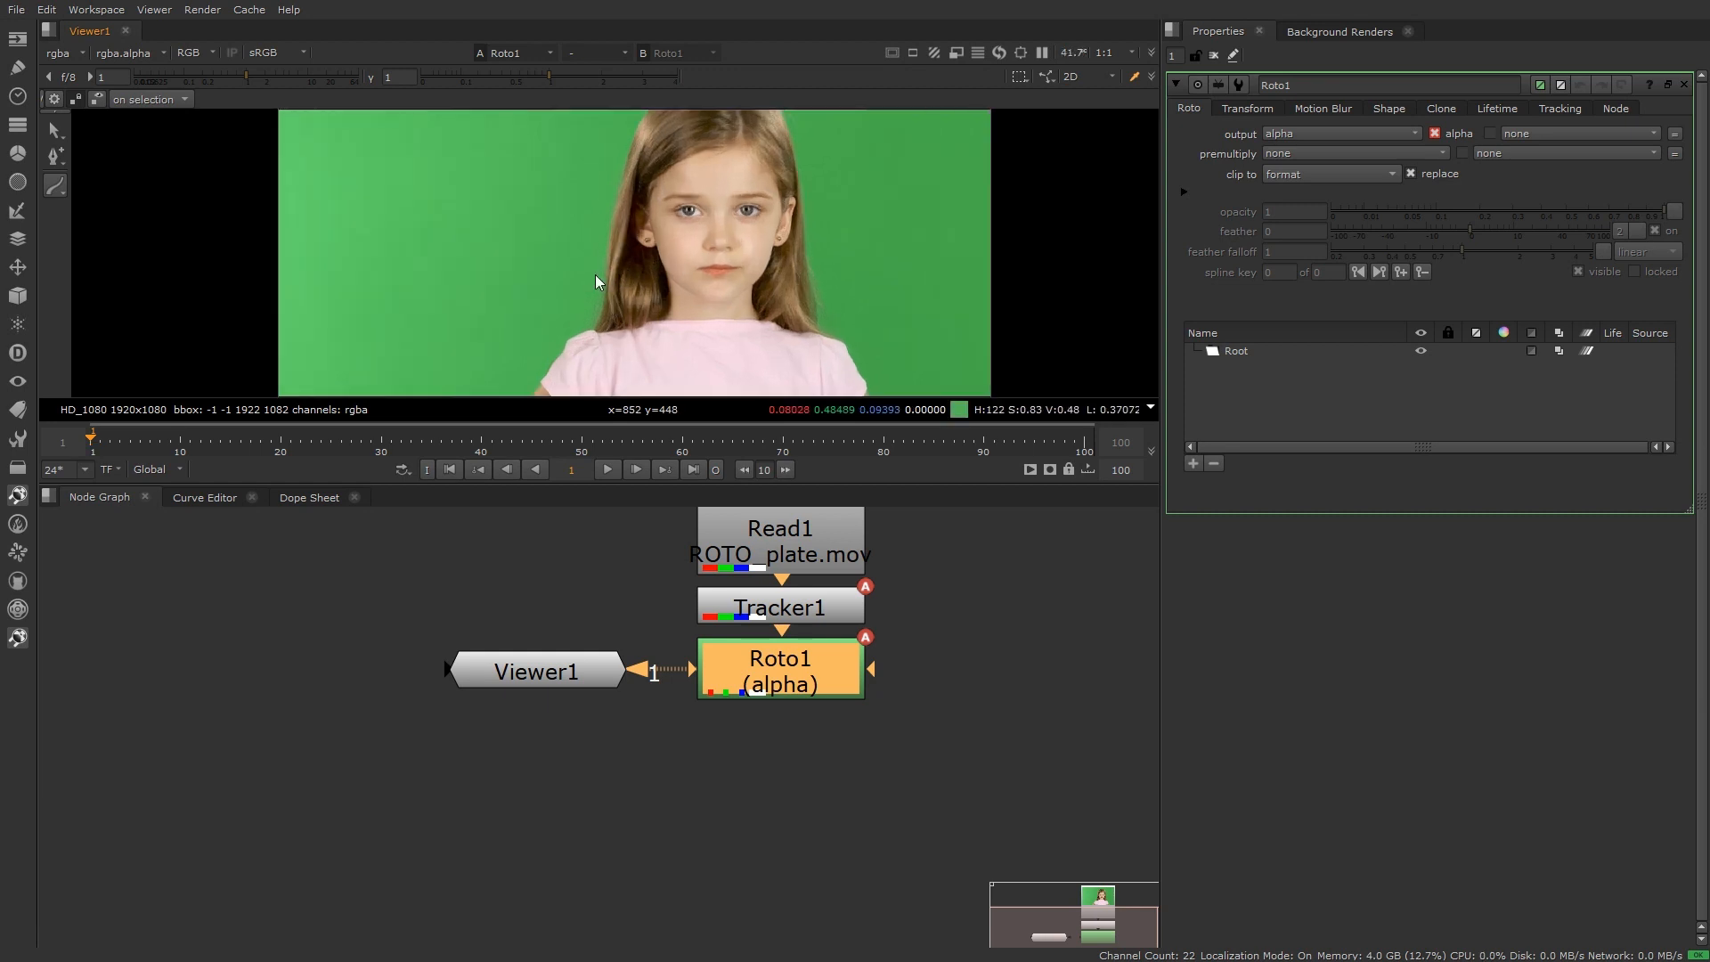
pyautogui.moveTo(595, 274); pyautogui.dragTo(542, 302, button='middle')
pyautogui.scroll(-1, 541, 302)
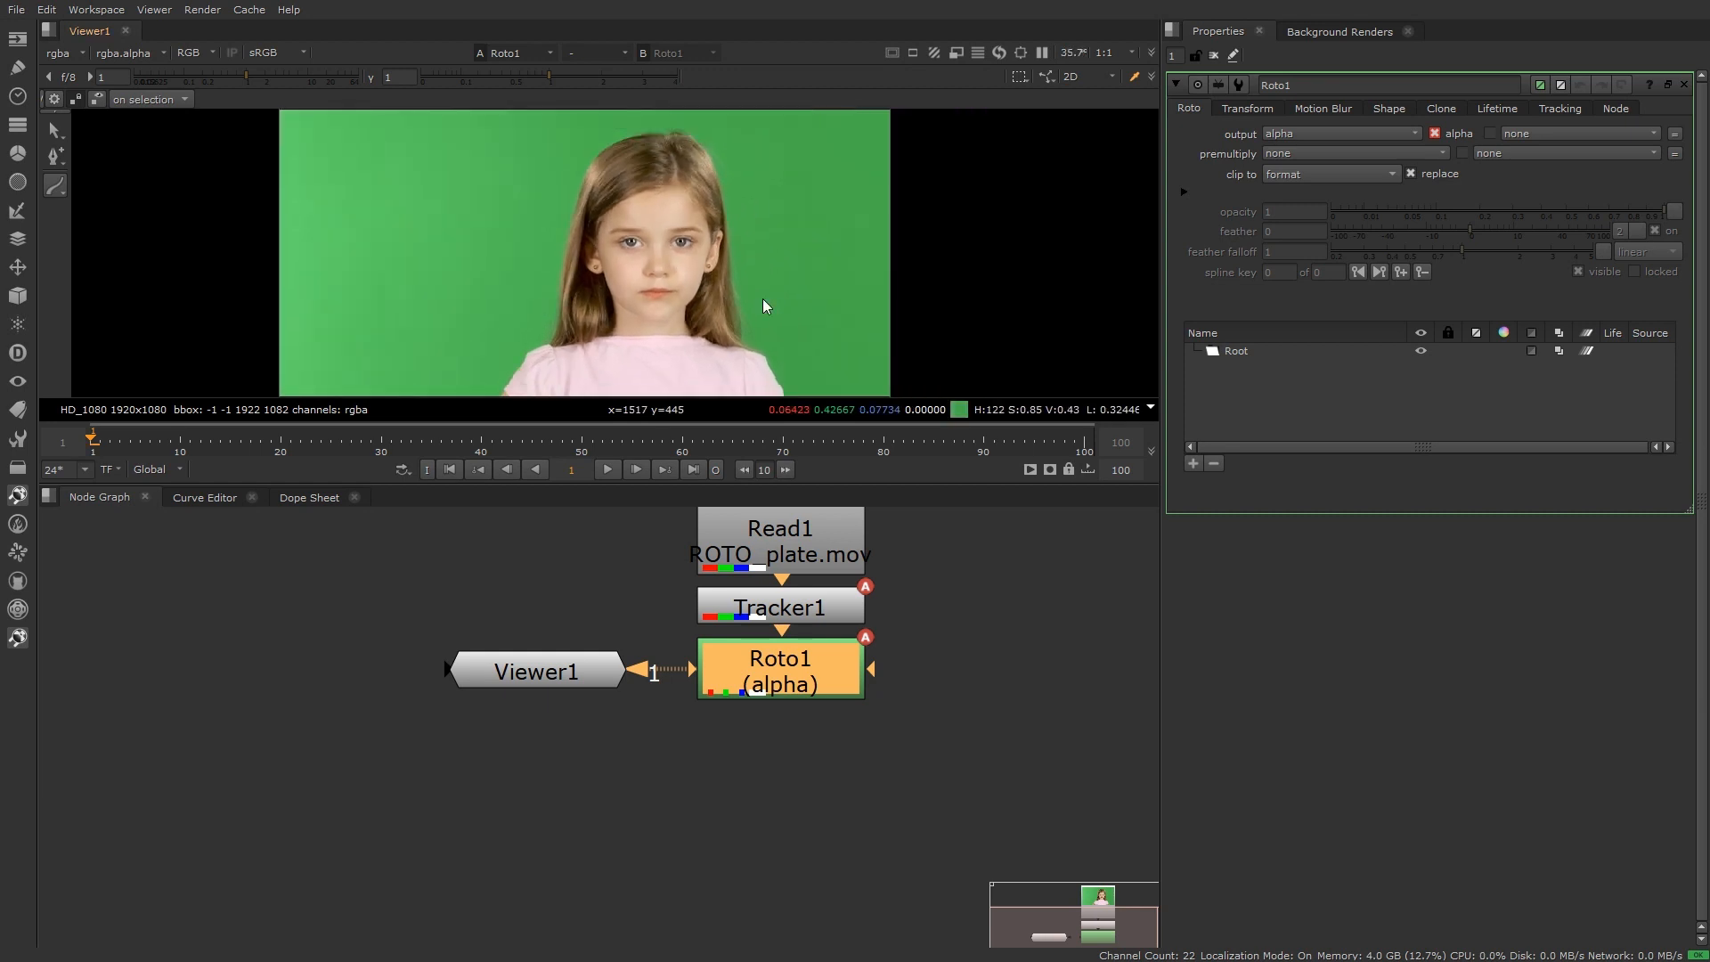
pyautogui.scroll(6, 656, 192)
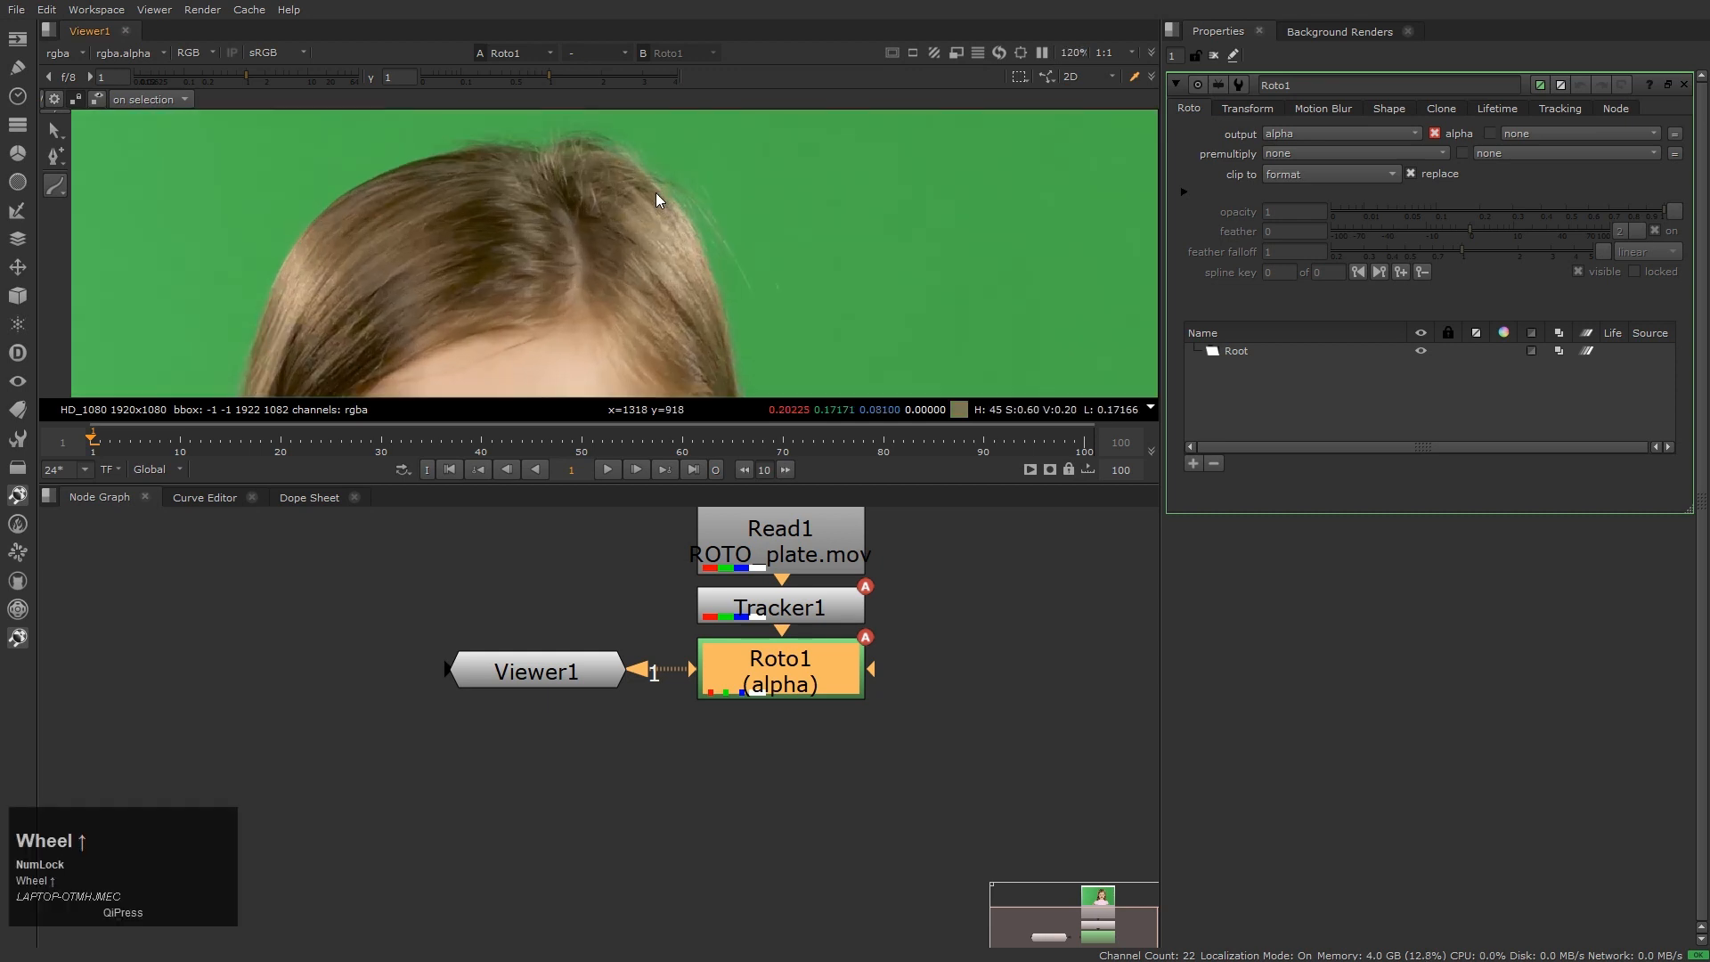
pyautogui.scroll(1, 655, 193)
pyautogui.click(645, 180)
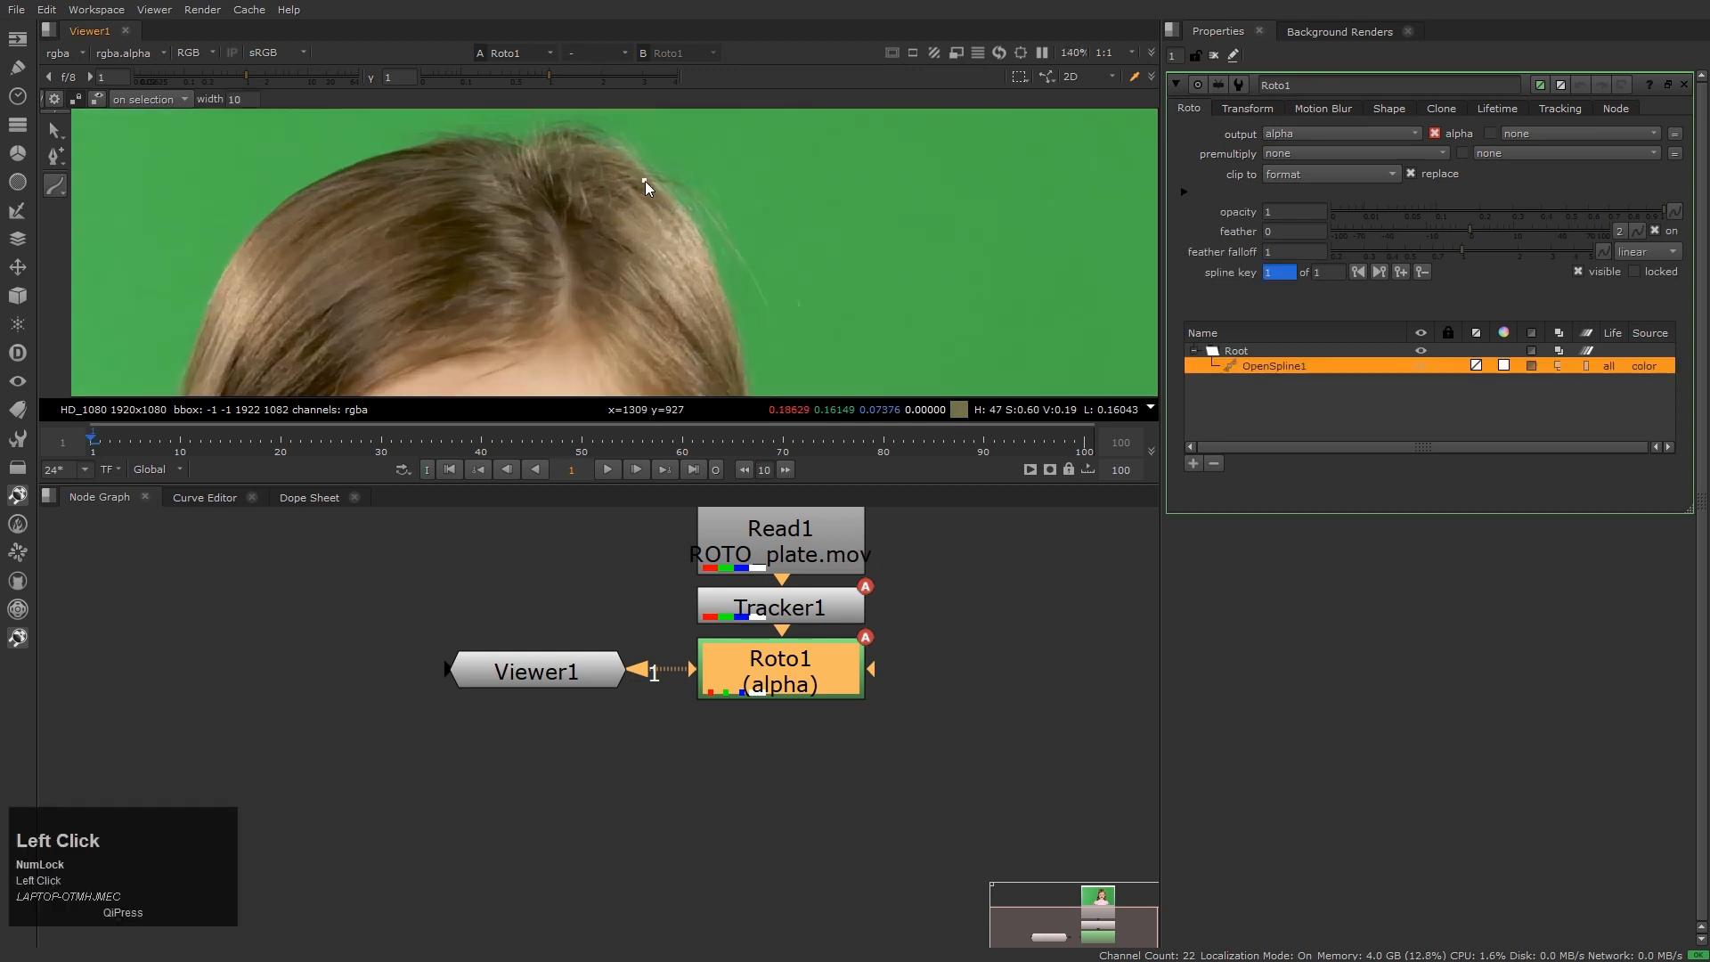
pyautogui.click(687, 187)
pyautogui.click(723, 231)
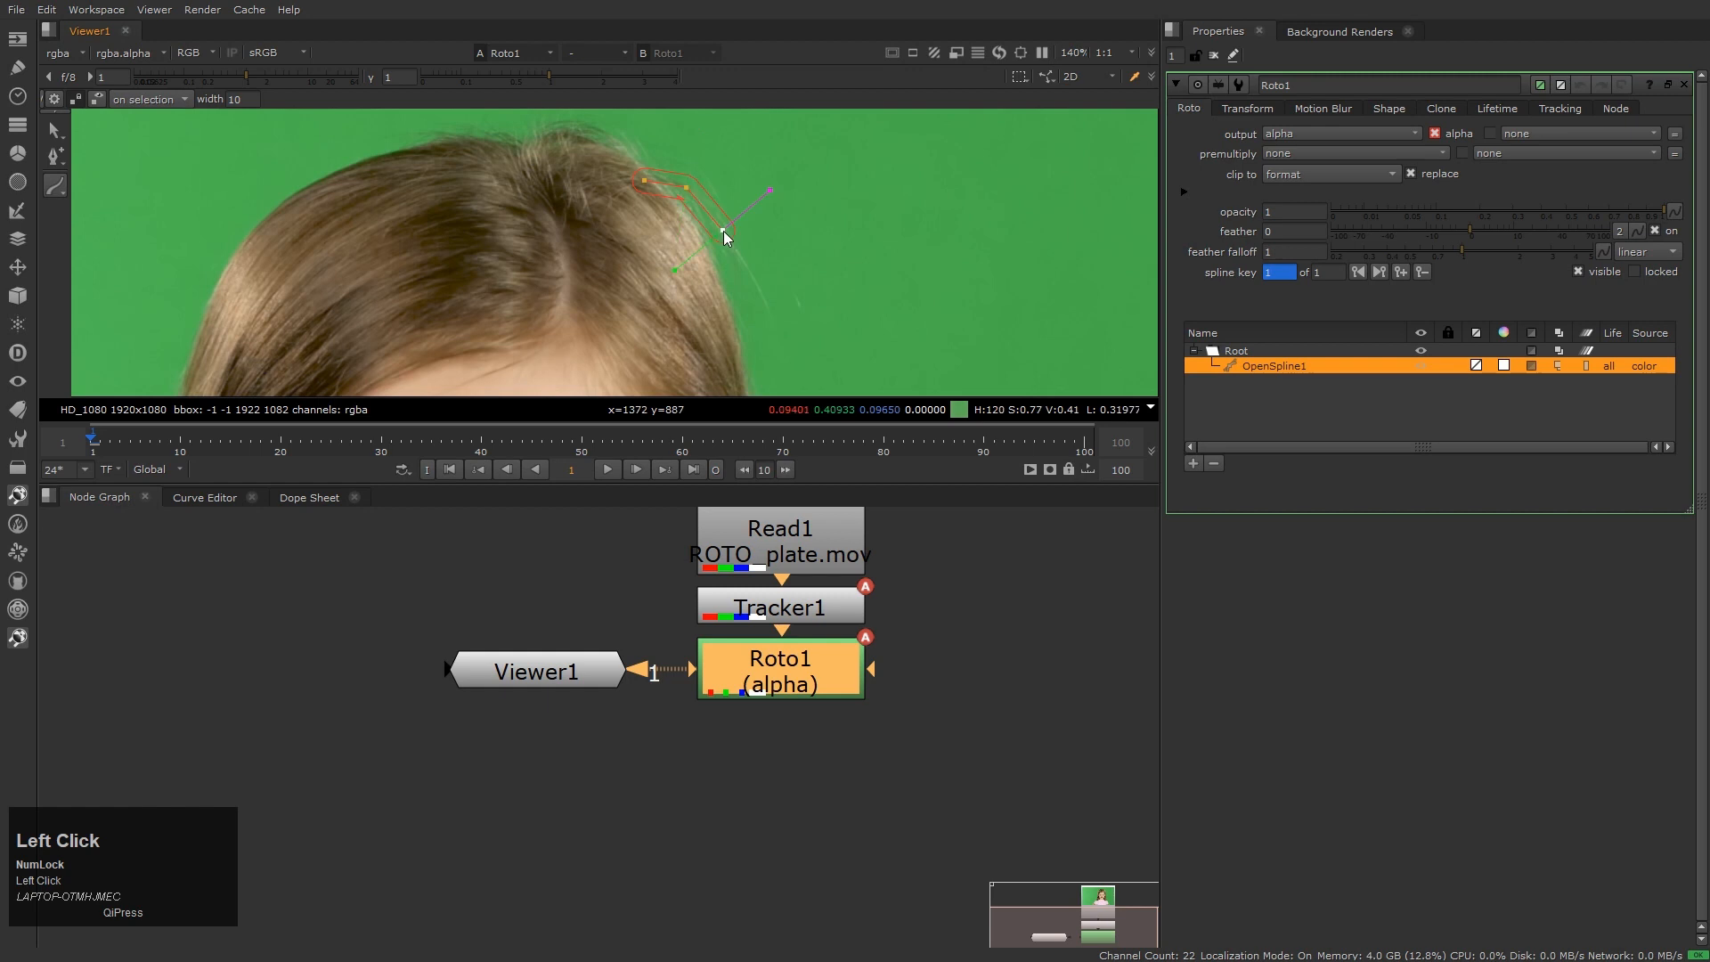
pyautogui.click(768, 307)
pyautogui.scroll(1, 837, 214)
pyautogui.press('q')
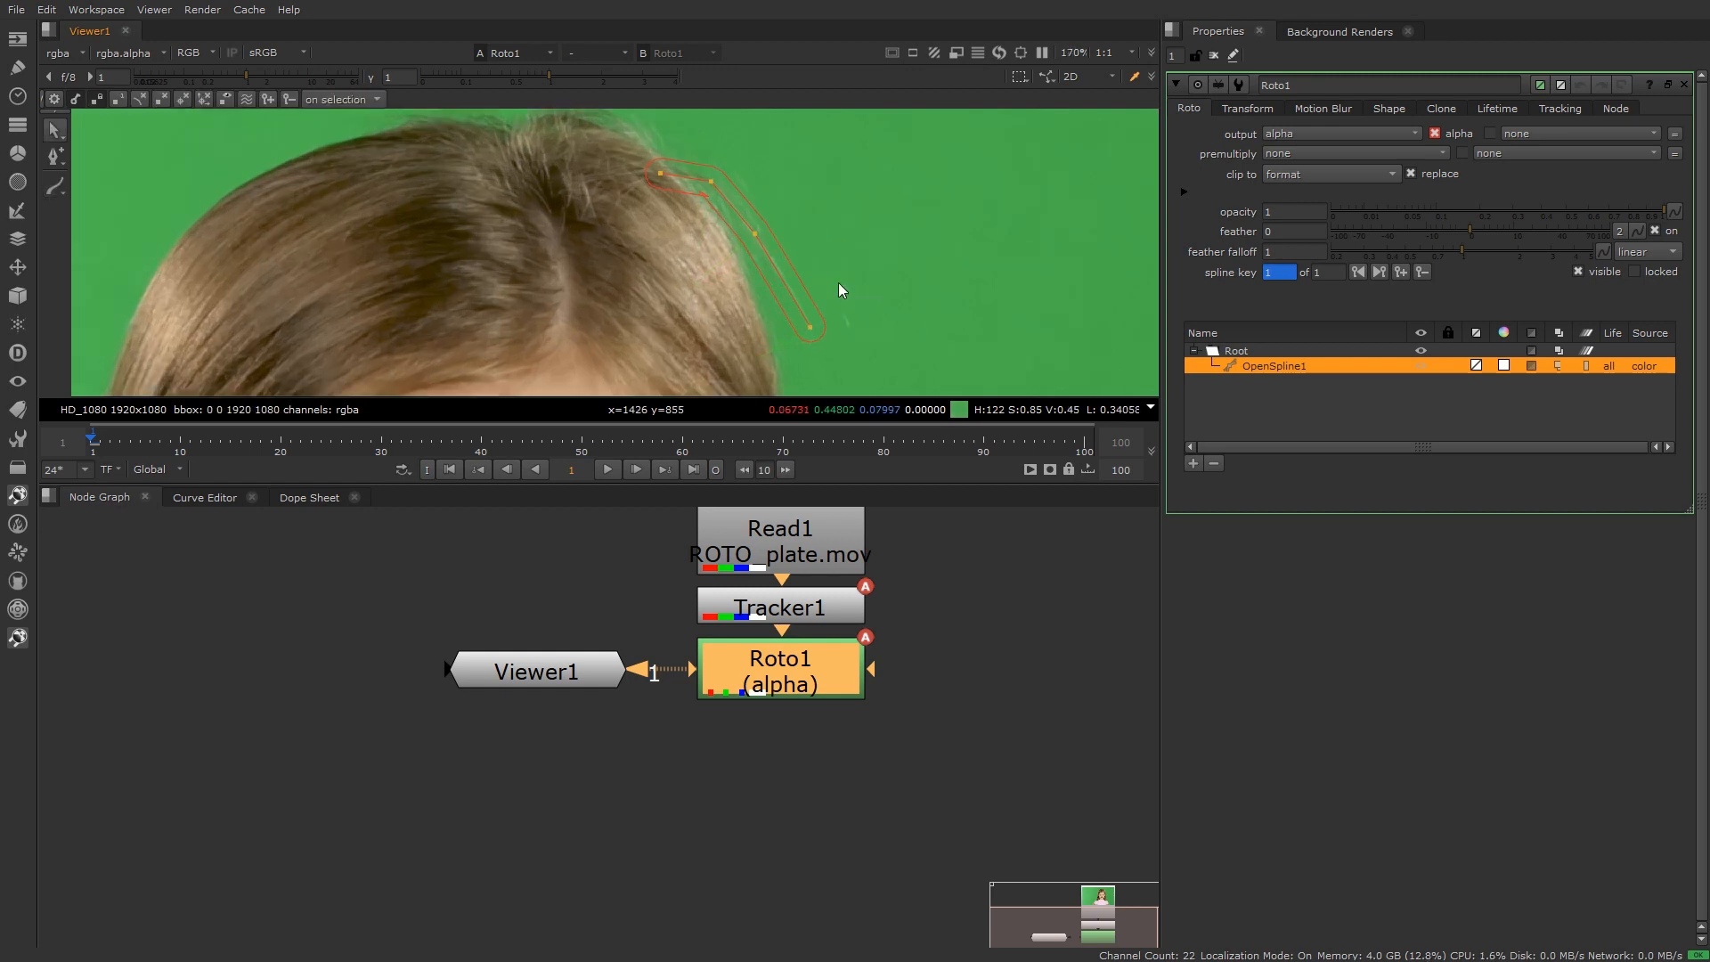
# Check the open spline in the alpha channel, return to the colour view and inspect its width outline closely
pyautogui.press('a')
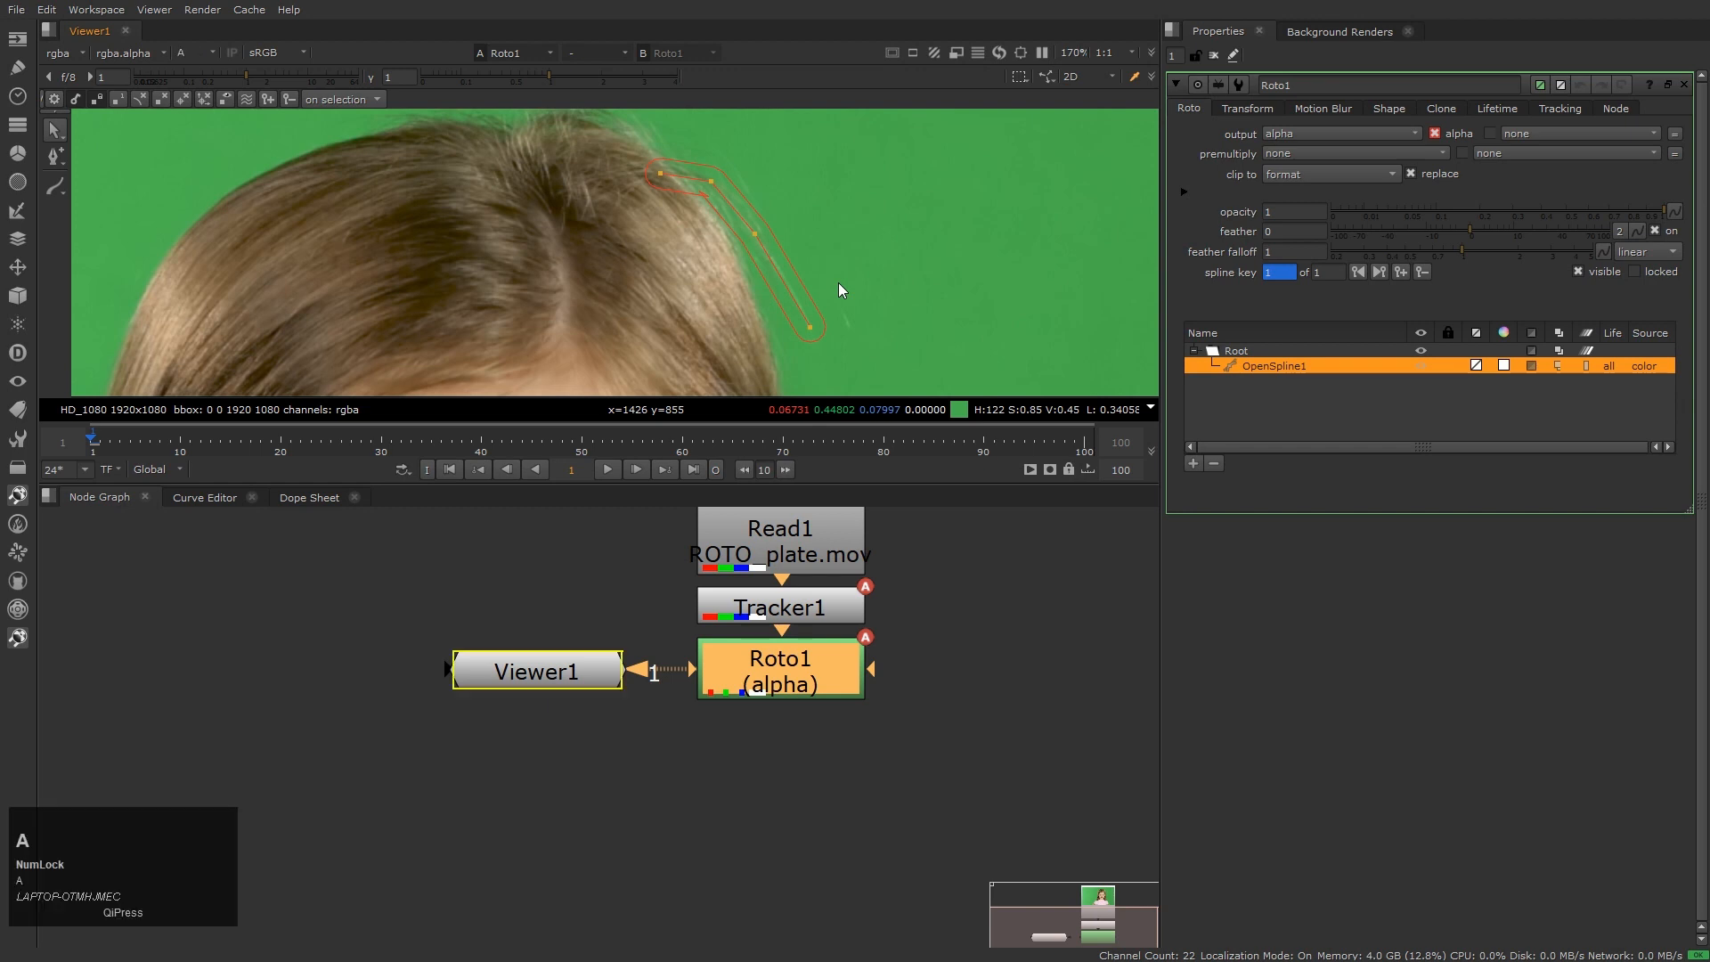
pyautogui.press('a')
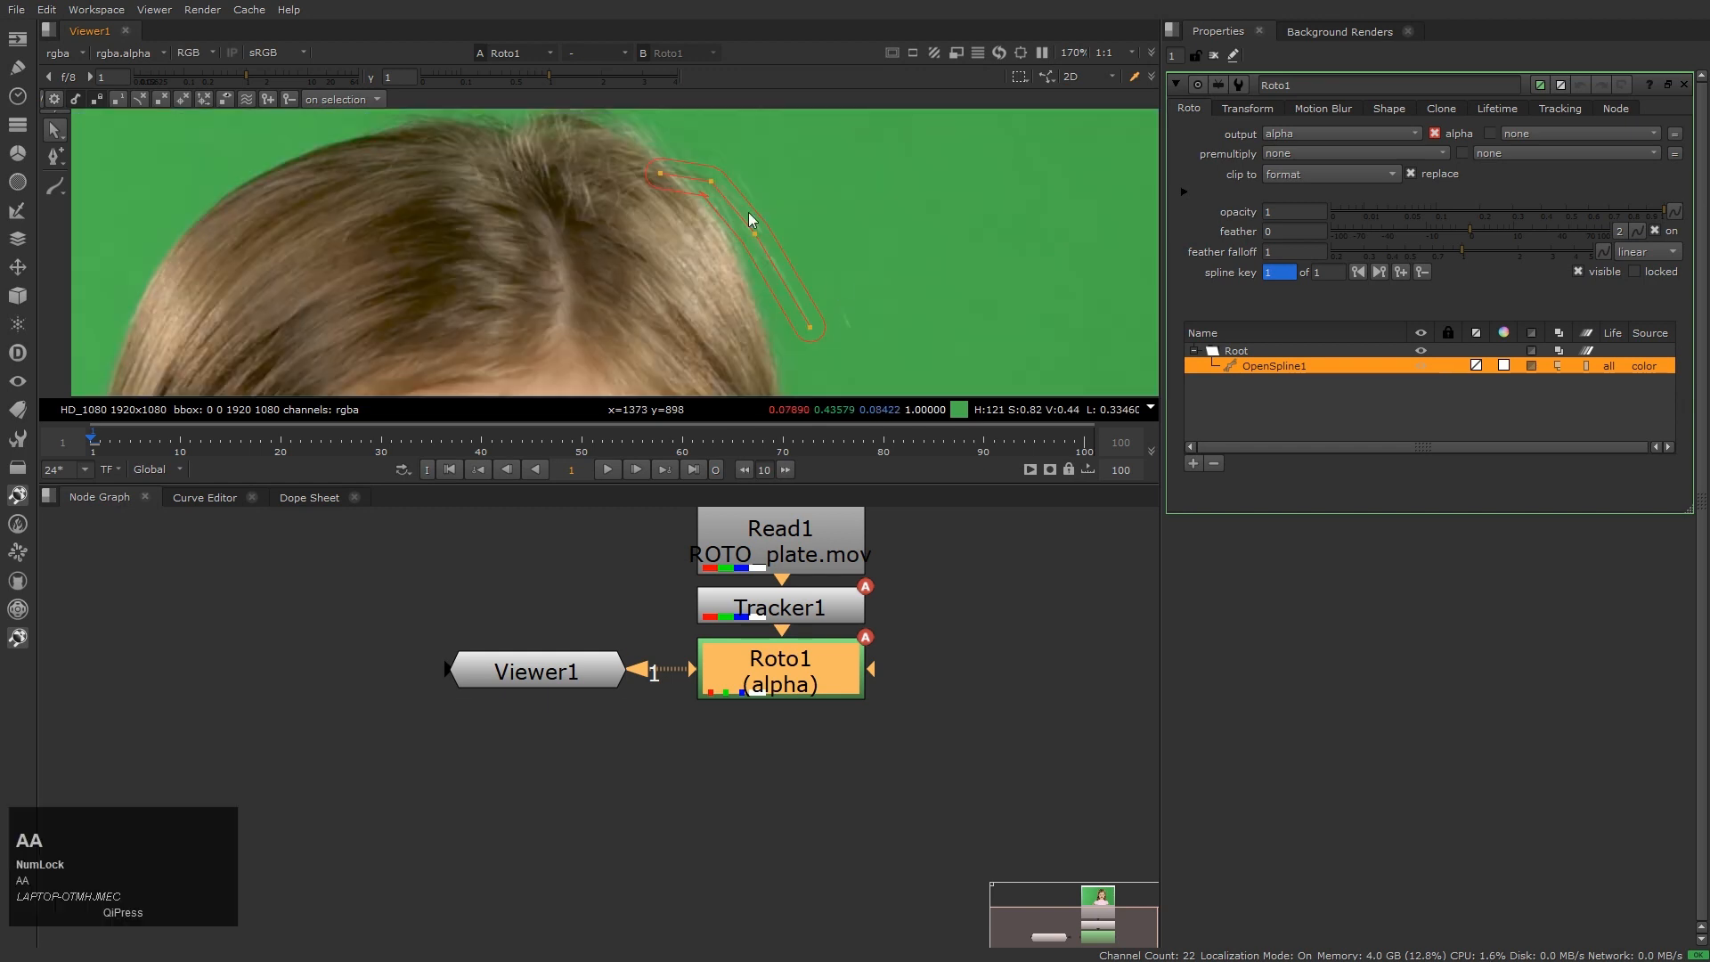
pyautogui.scroll(2, 825, 251)
pyautogui.moveTo(825, 251)
pyautogui.mouseDown(button='middle')
pyautogui.moveTo(812, 239)
pyautogui.moveTo(810, 263)
pyautogui.mouseUp(button='middle')
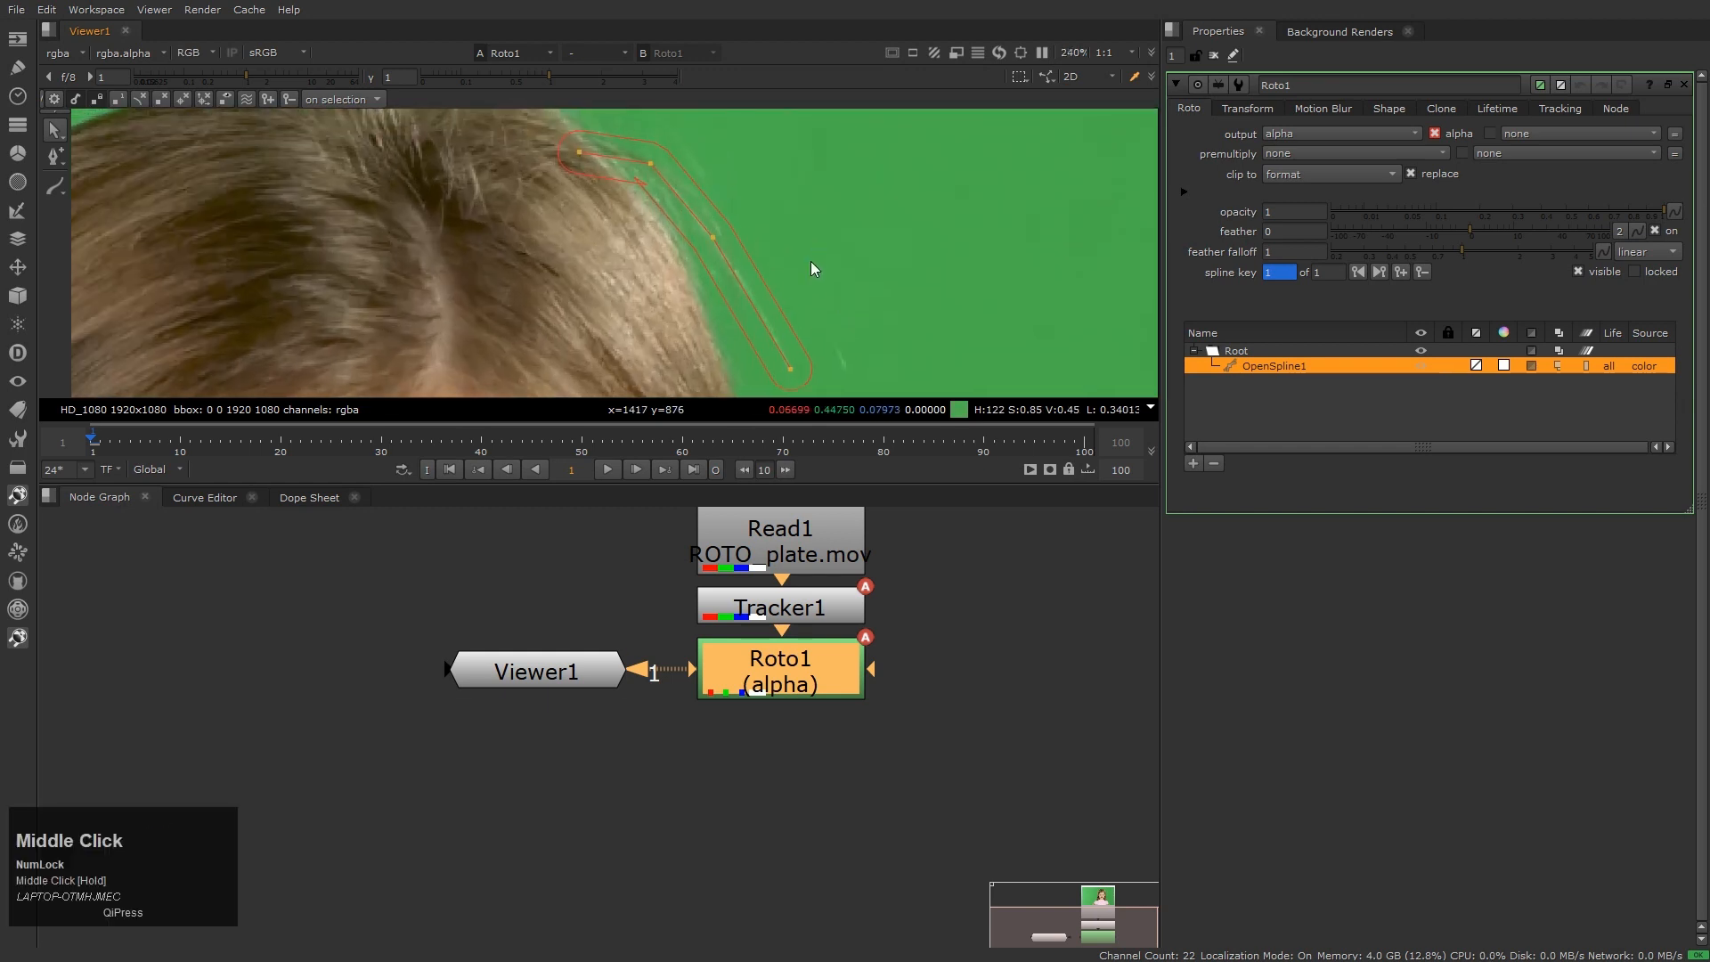
# Display the open spline as a matte overlay and inspect its coverage of the hair strand with the spline outlines hidden
pyautogui.click(210, 54)
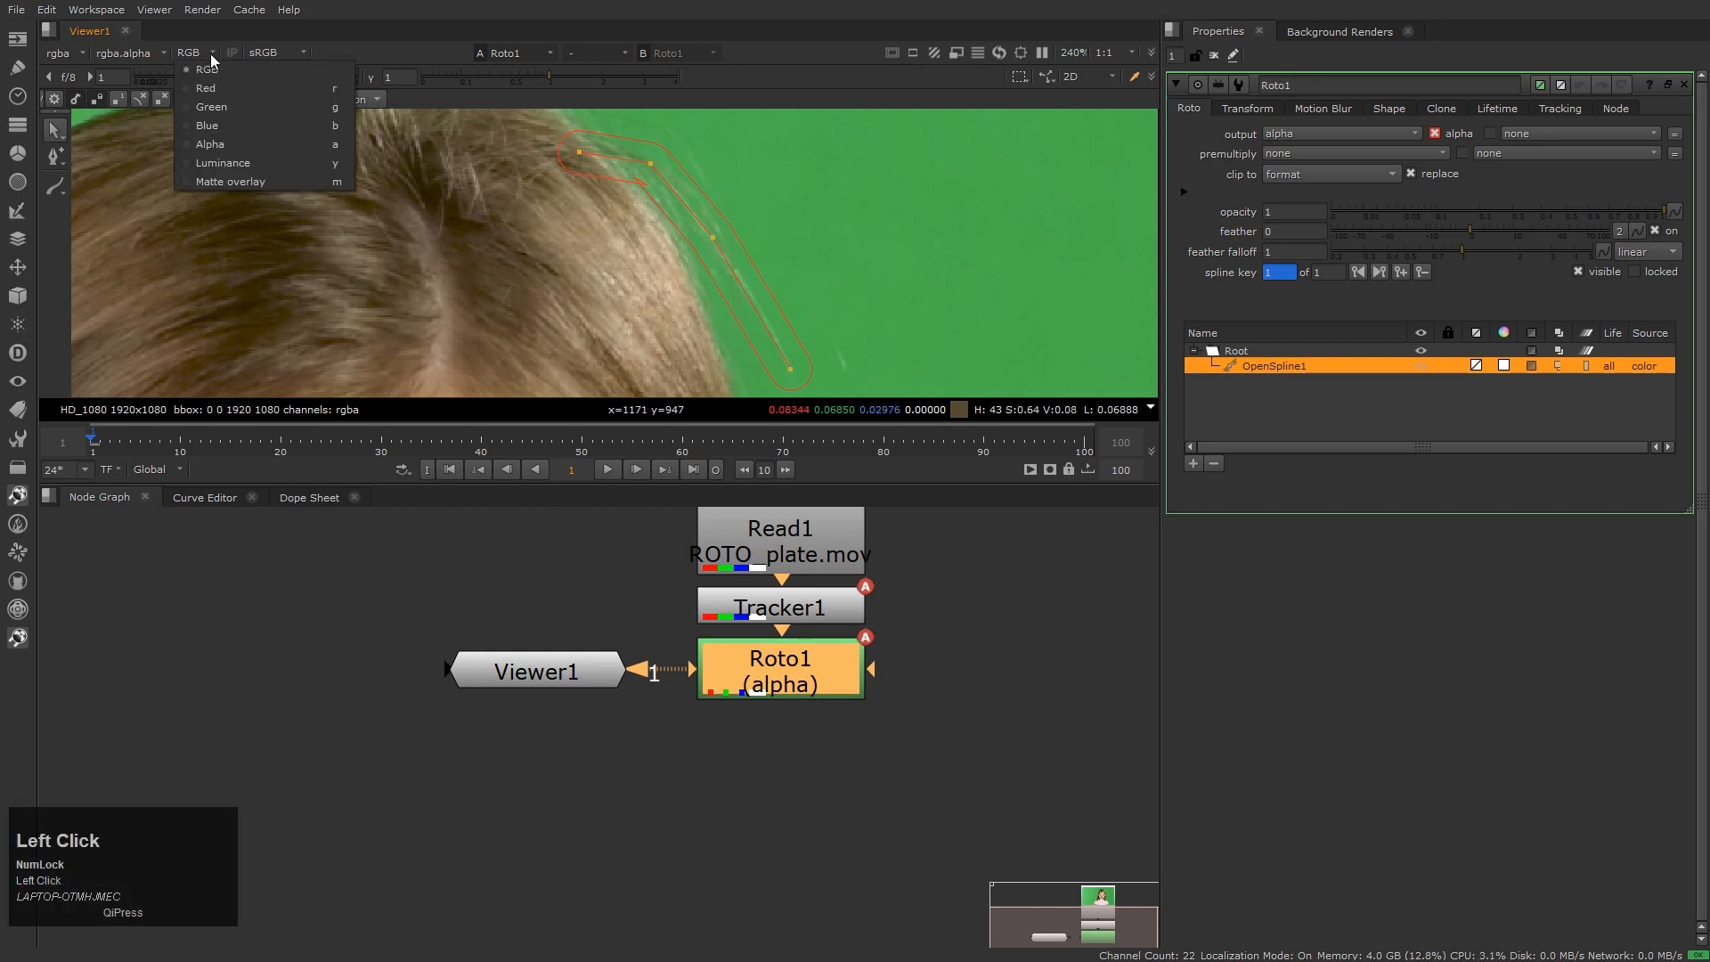
pyautogui.click(222, 184)
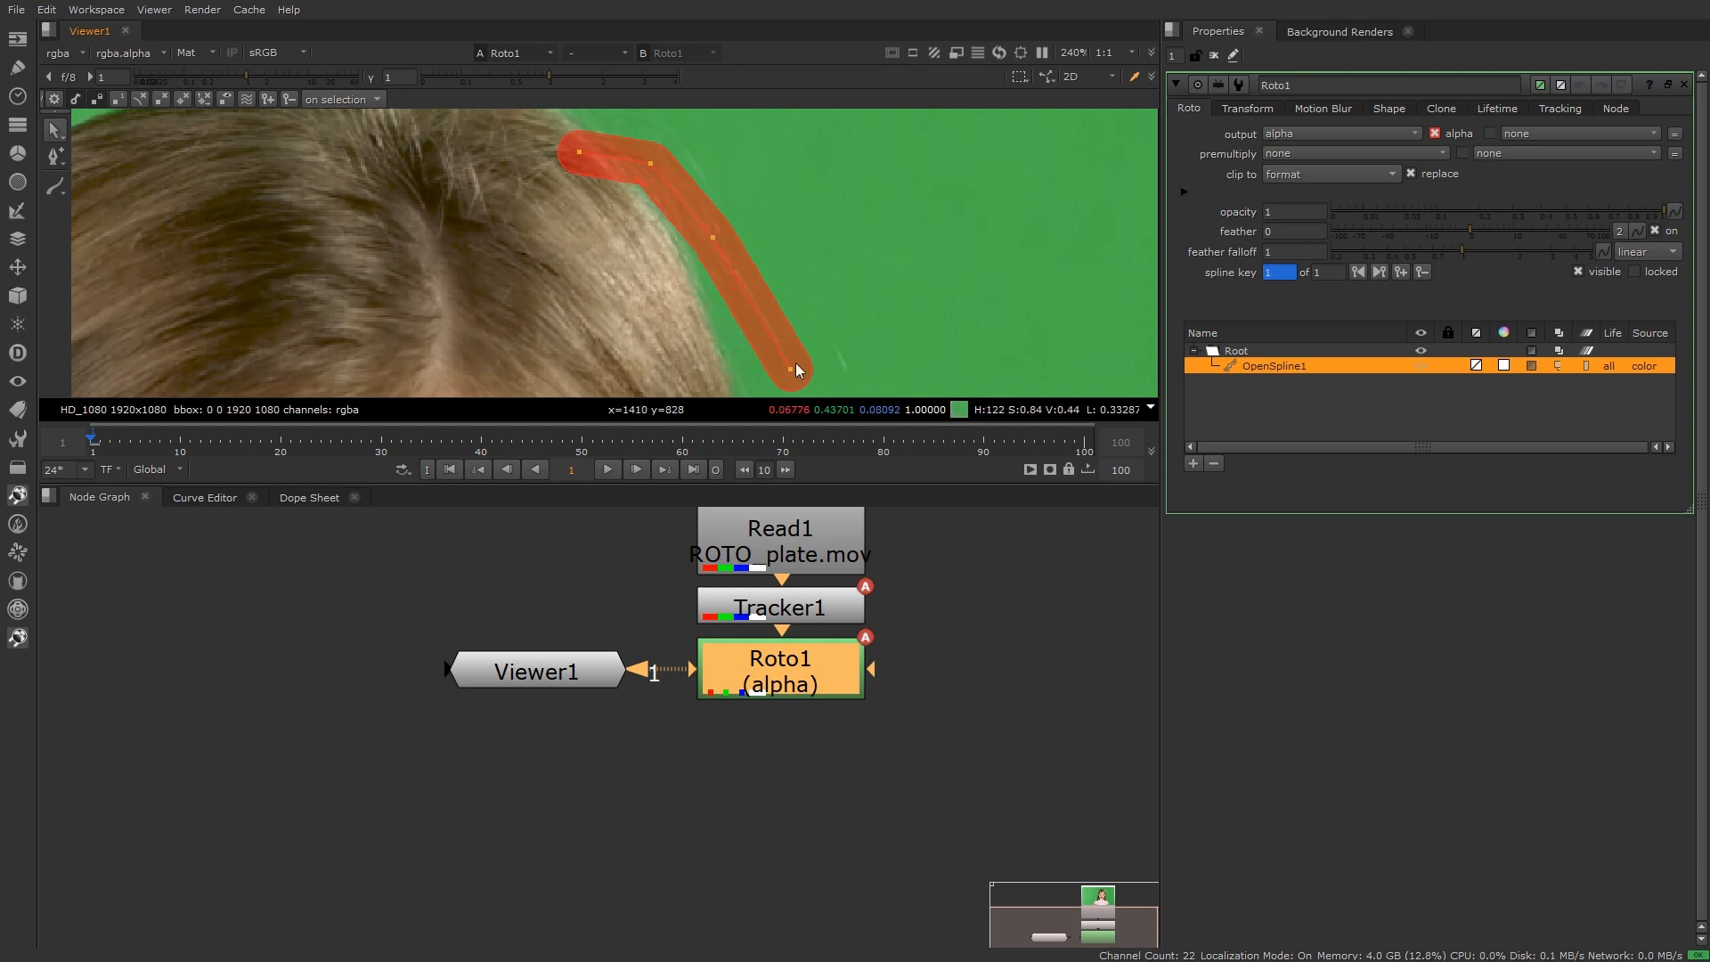
pyautogui.press('q')
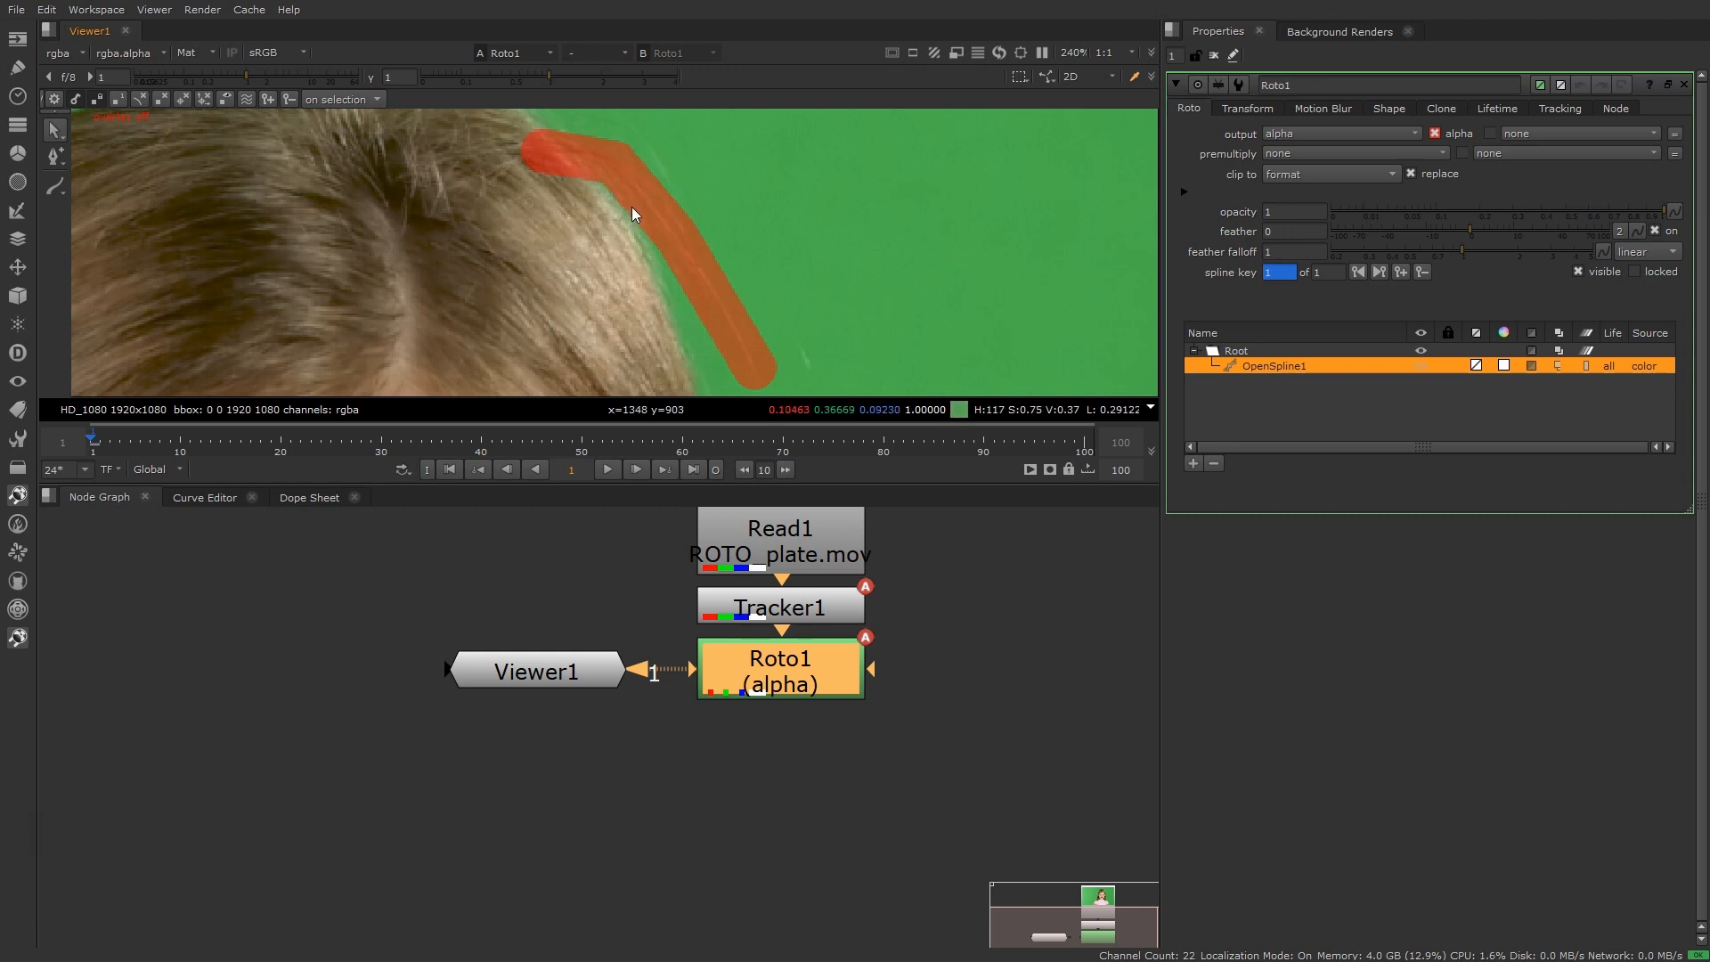
pyautogui.press('q')
pyautogui.press('q')
# Set the open spline's overall width to 0.5 so it matches the thin flyaway hair strand
pyautogui.click(1386, 110)
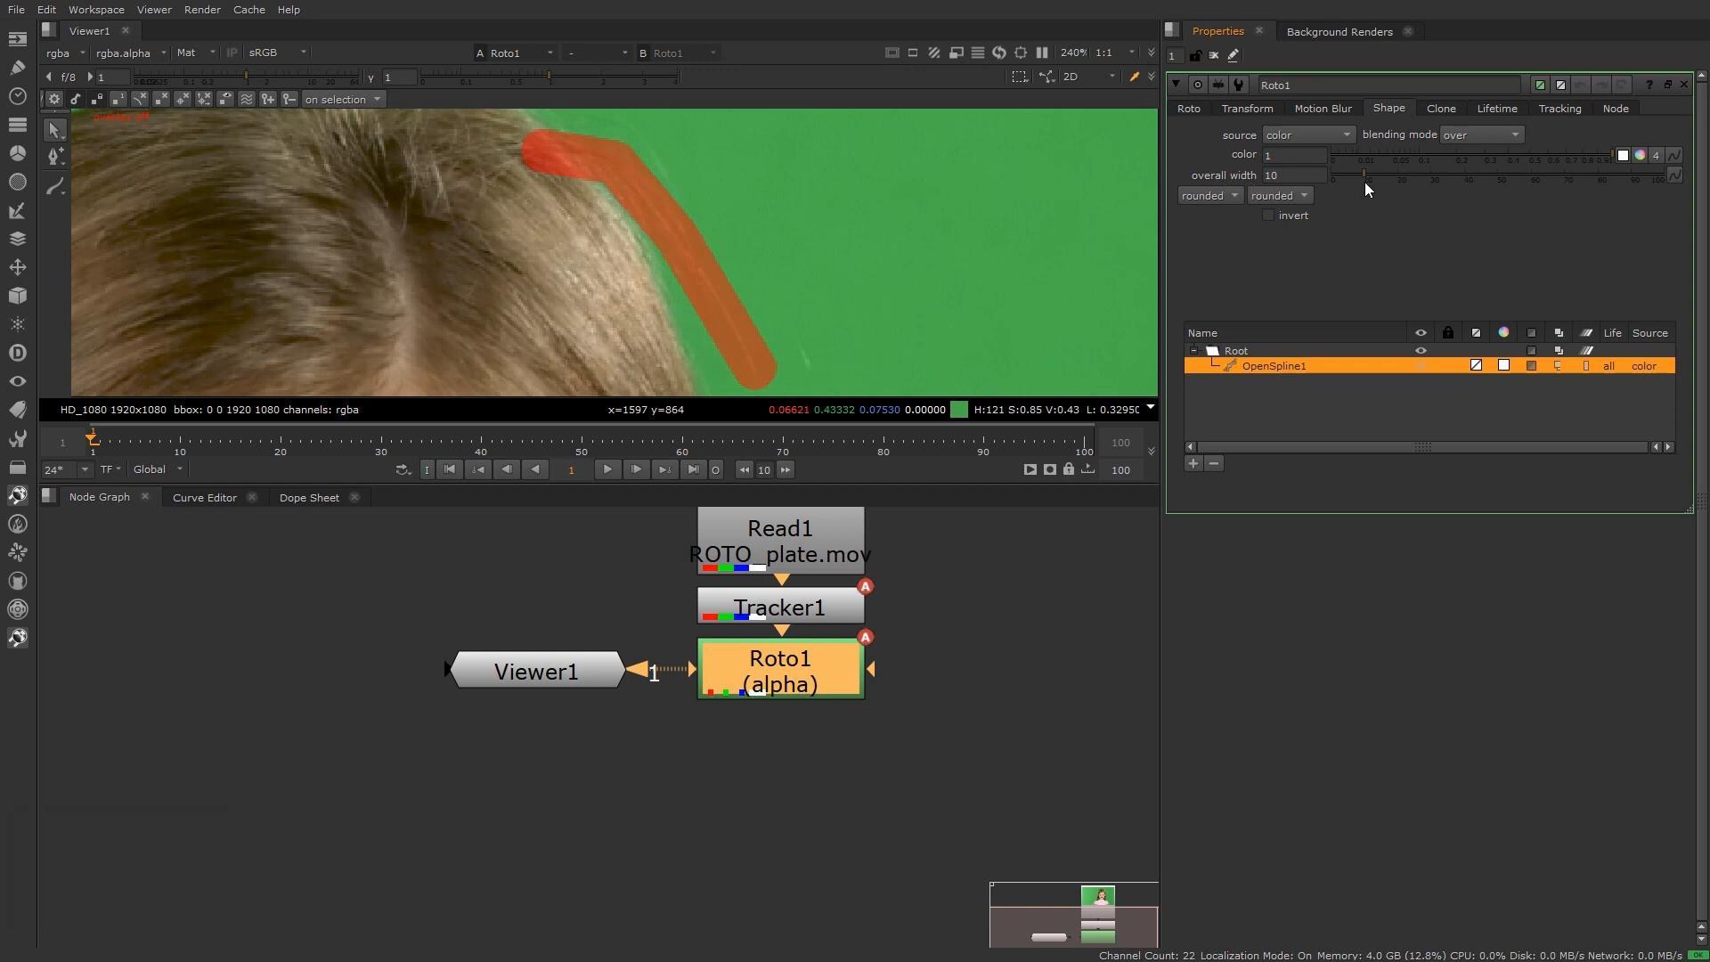
pyautogui.moveTo(1365, 175); pyautogui.dragTo(1334, 181)
pyautogui.click(1282, 178)
pyautogui.write('0')
pyautogui.press('Return')
pyautogui.press('Left')
pyautogui.press('Up')
pyautogui.press('Up')
pyautogui.scroll(-2, 810, 206)
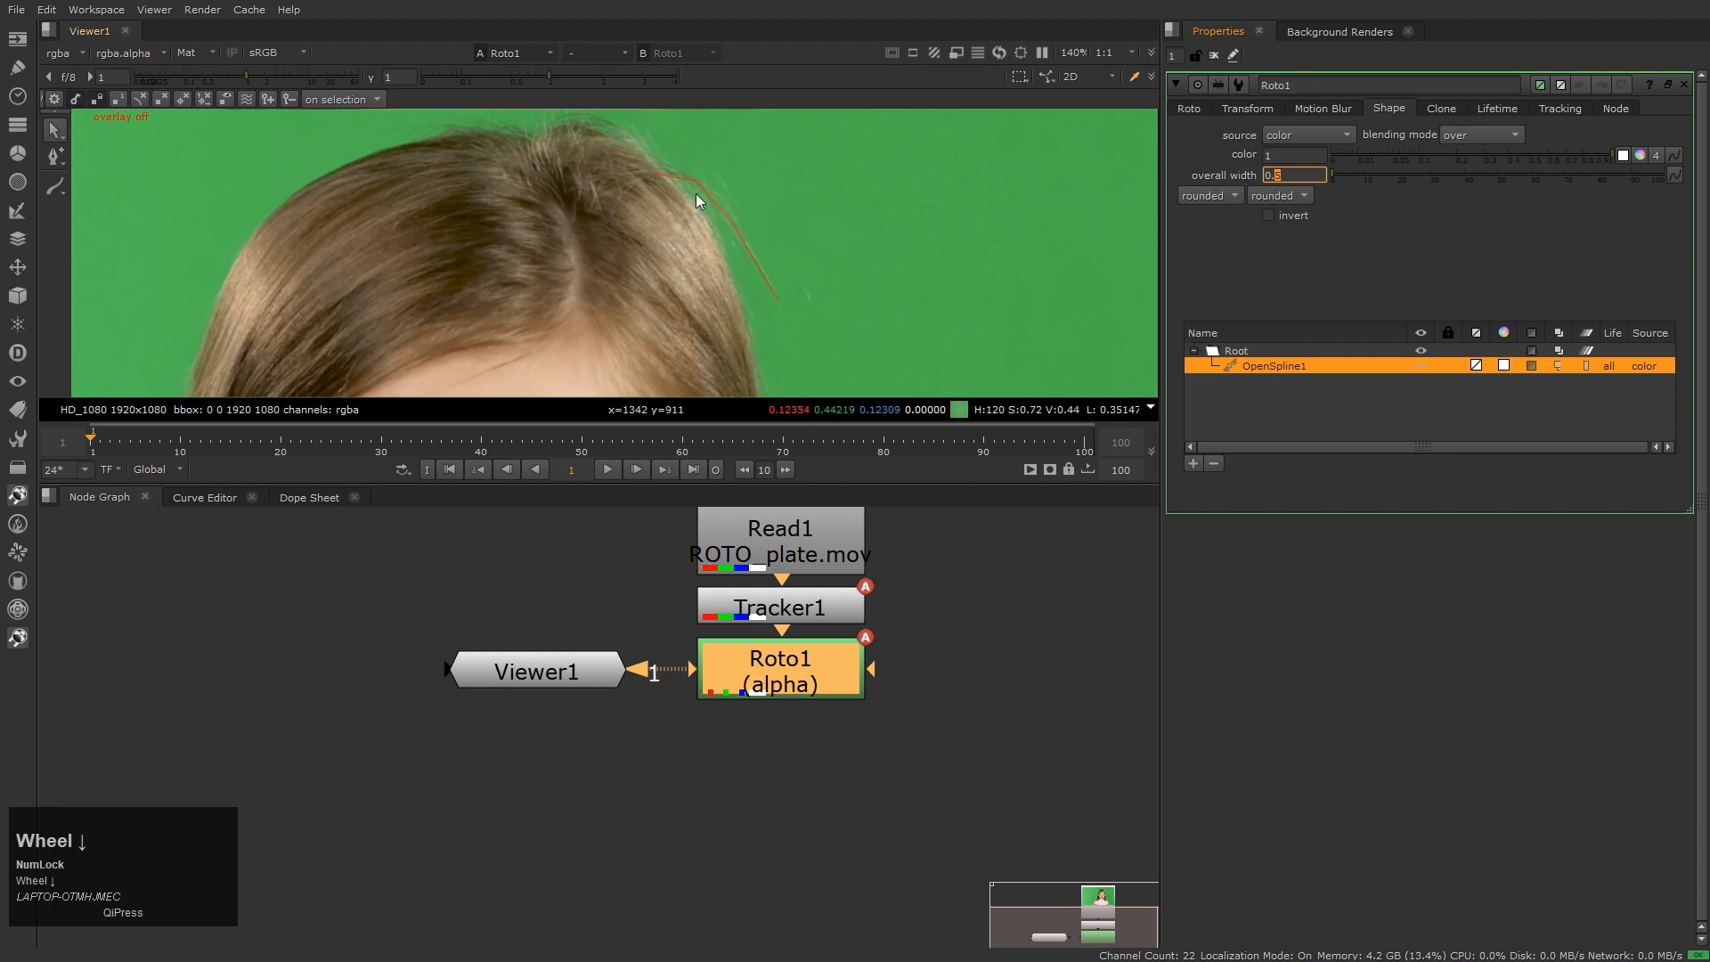
pyautogui.scroll(1, 697, 194)
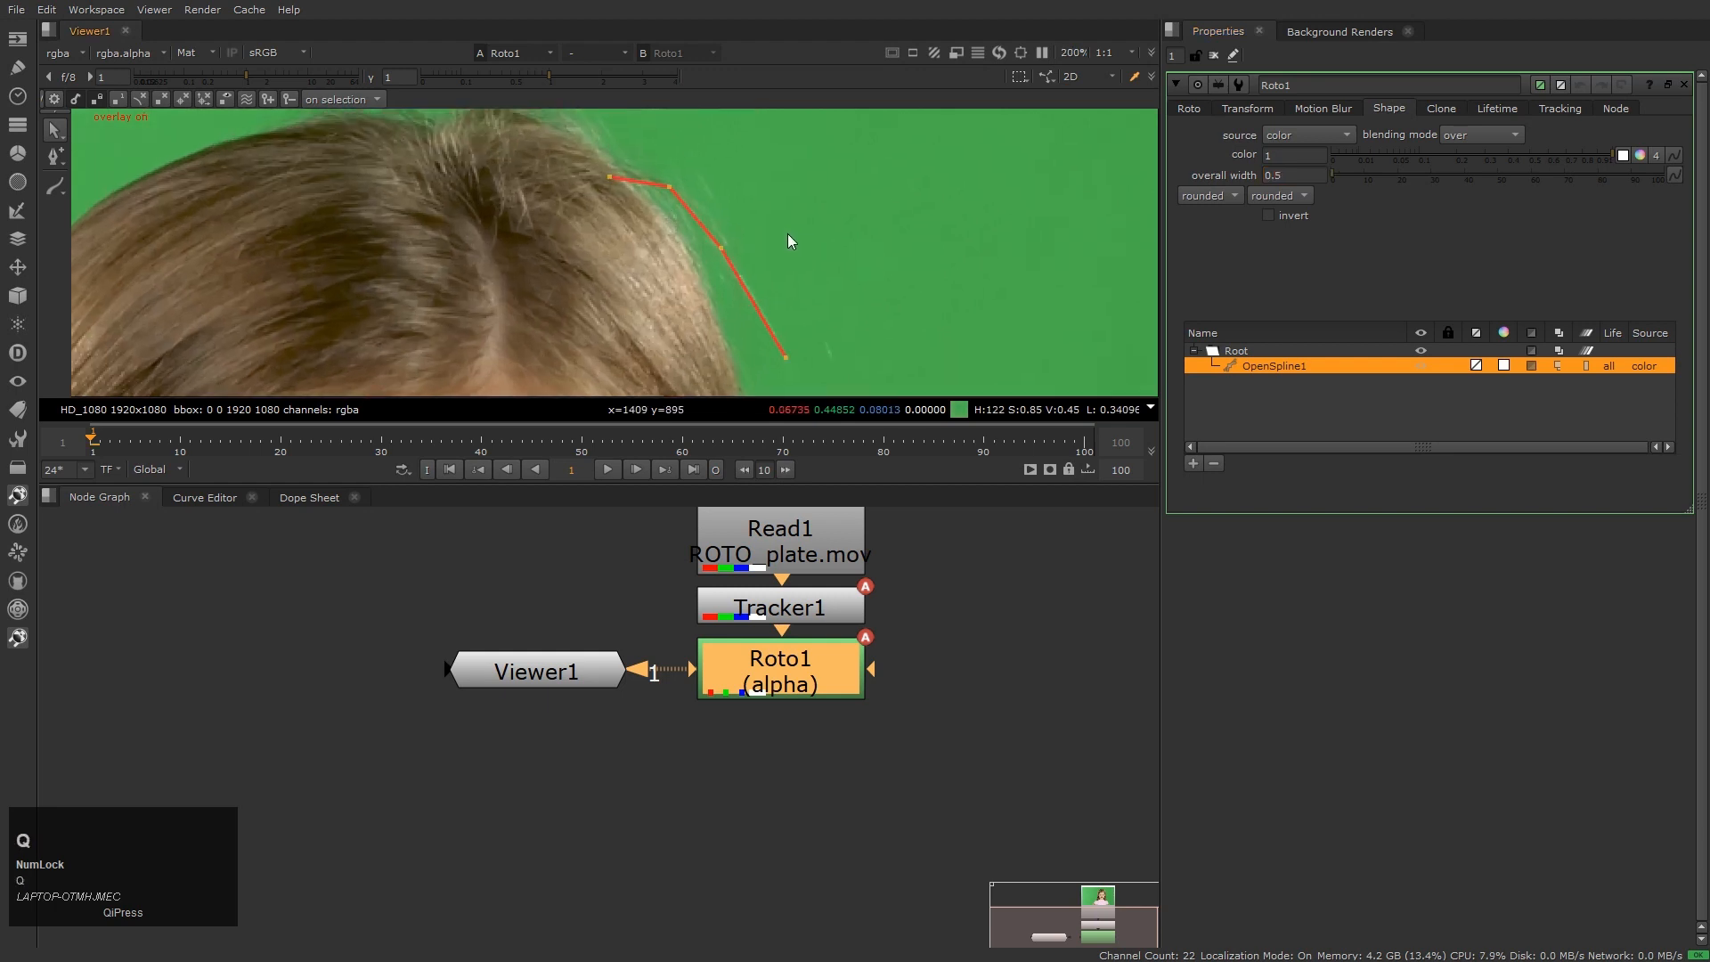
# Smooth all the points of the open spline along the hair strand and increase their feather
pyautogui.moveTo(536, 137); pyautogui.dragTo(905, 405)
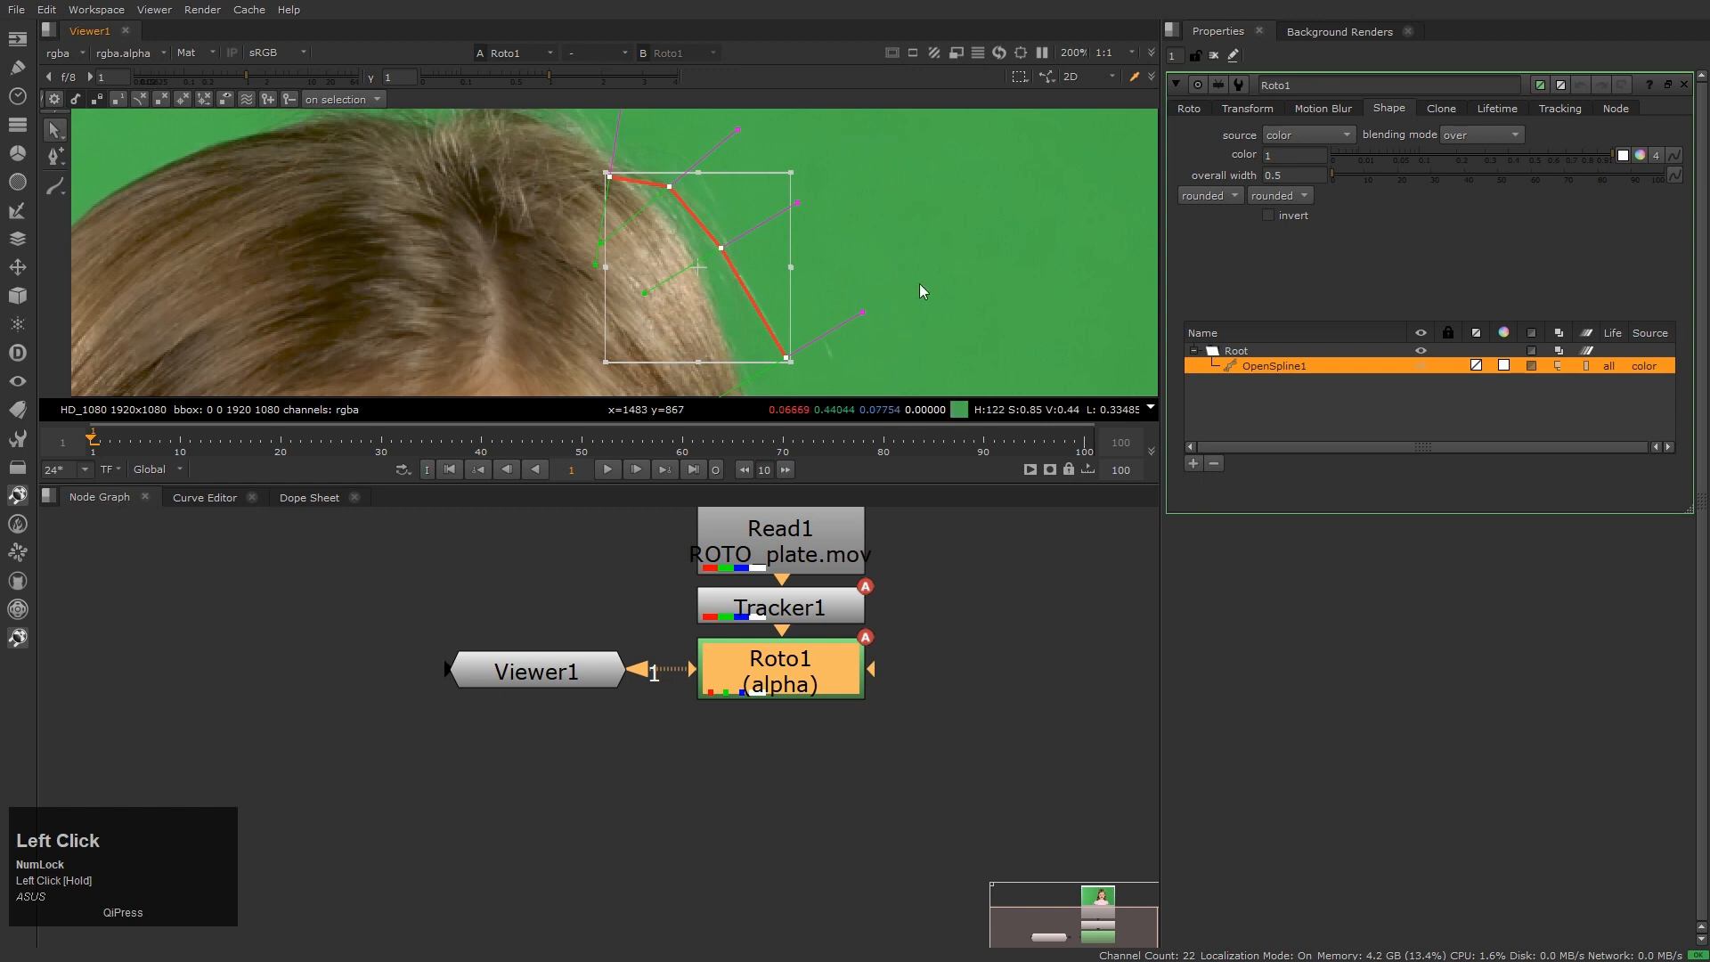
pyautogui.press('z')
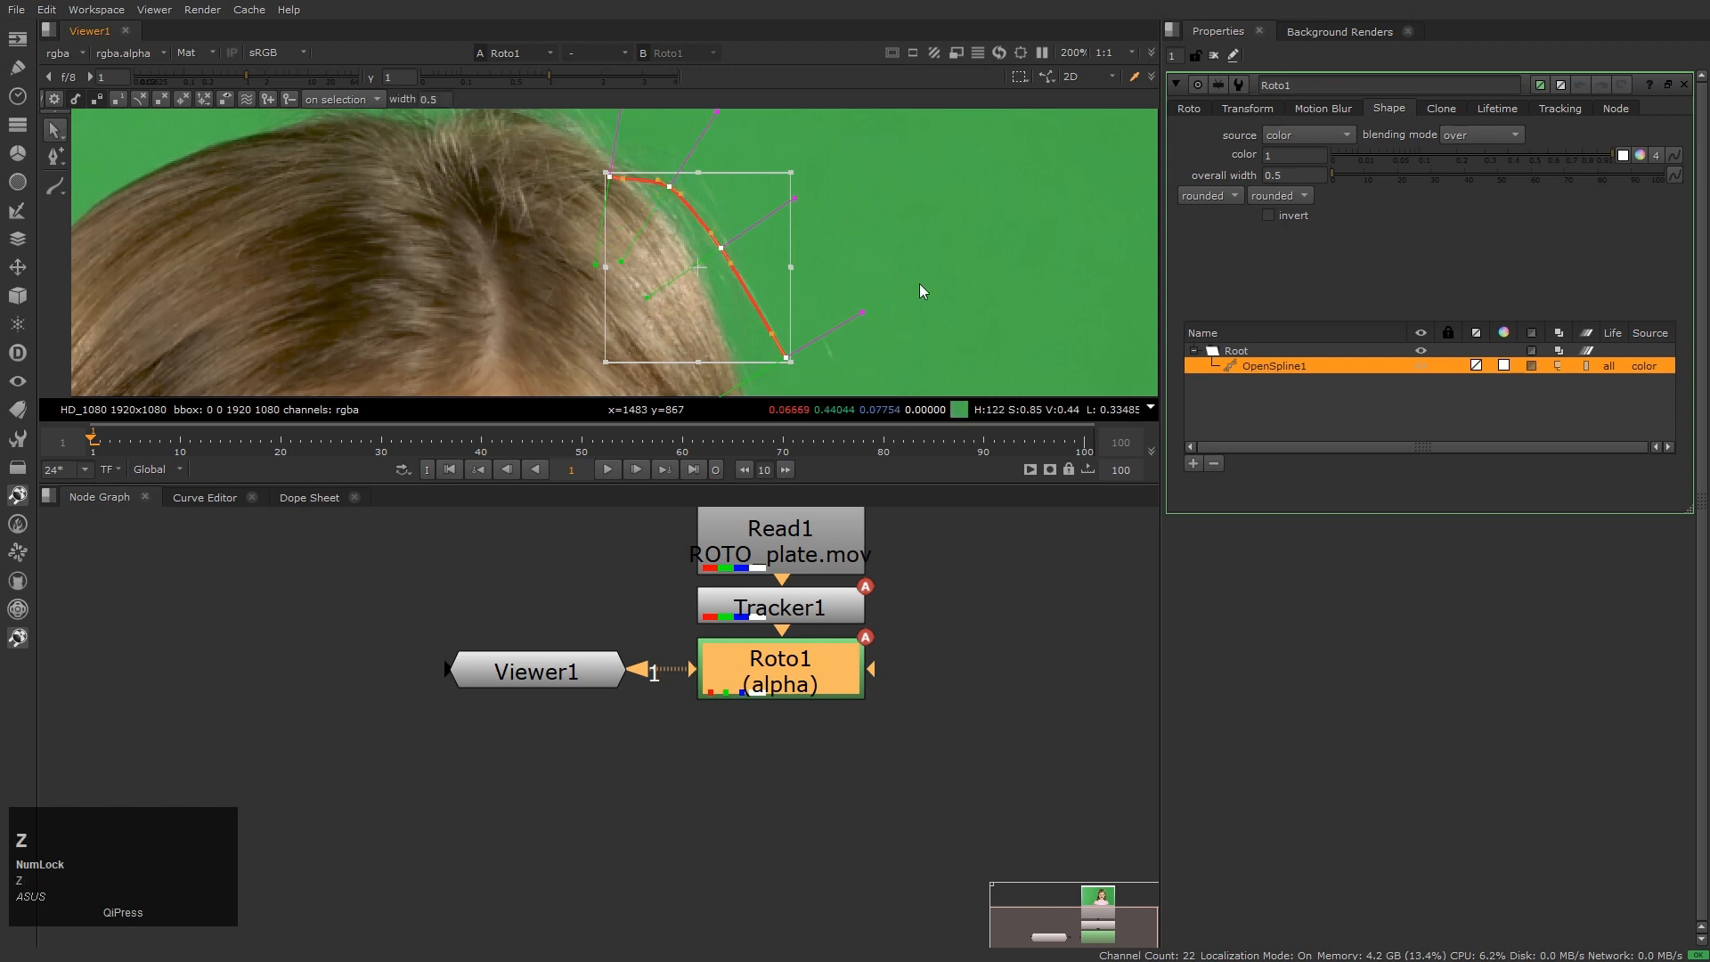
pyautogui.moveTo(559, 133); pyautogui.dragTo(891, 409)
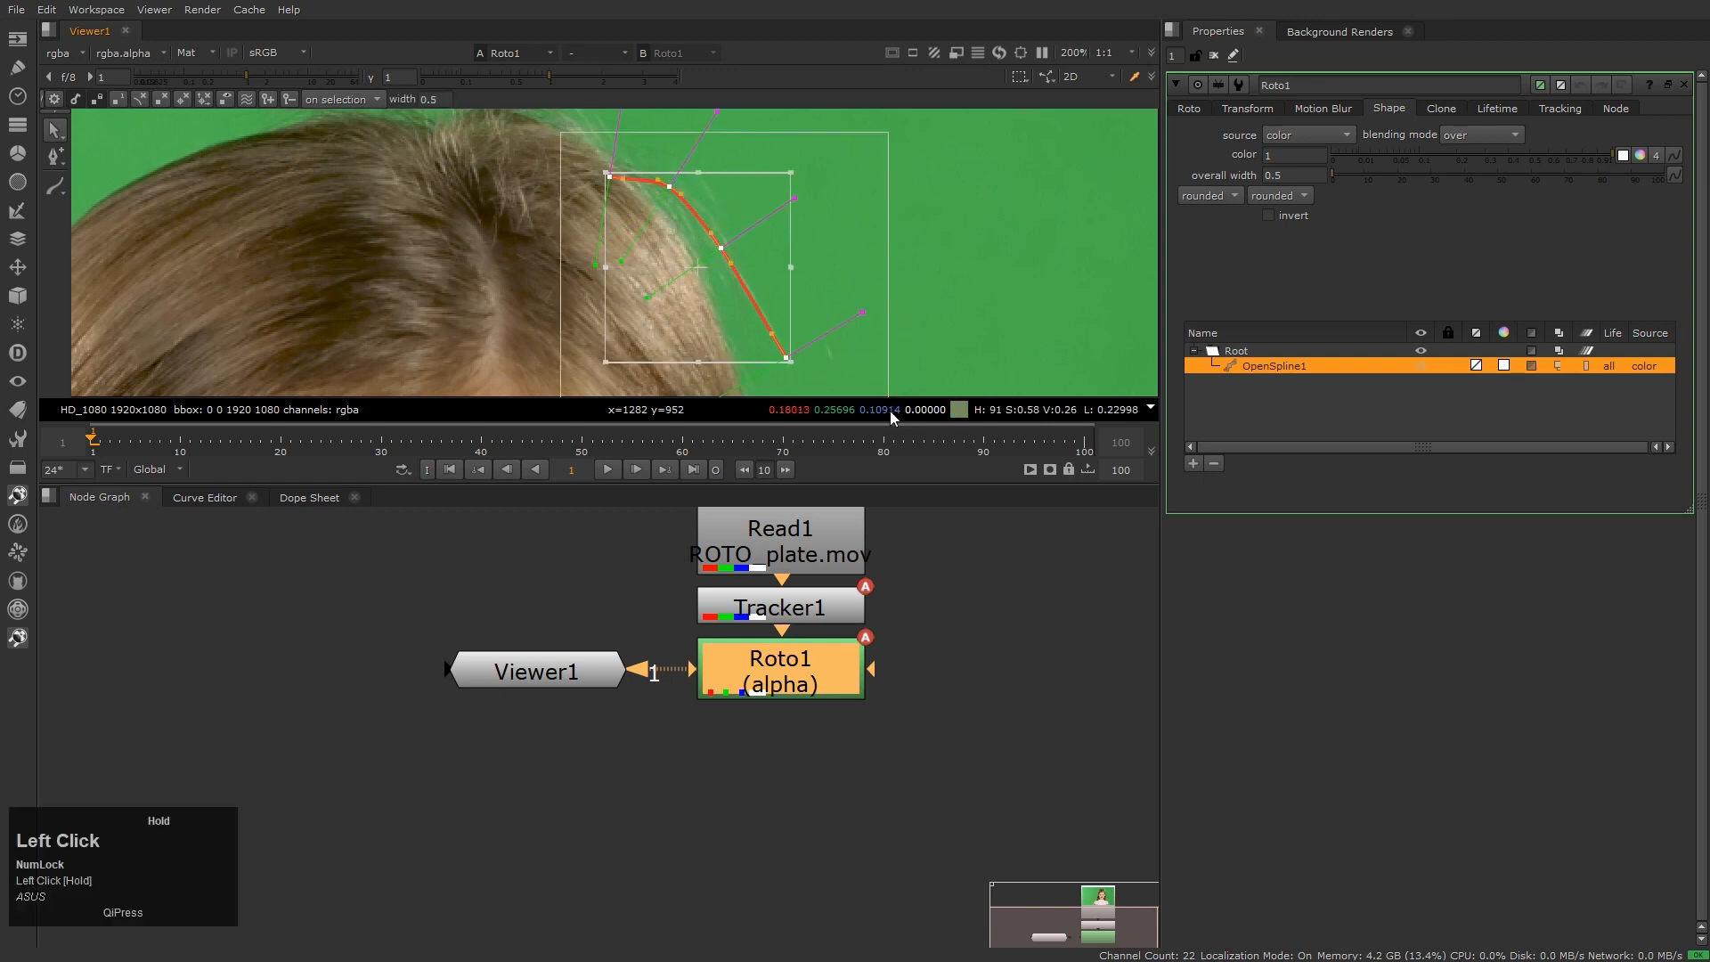
pyautogui.press('e')
pyautogui.press('e')
pyautogui.press('e')
pyautogui.press('e')
pyautogui.press('e')
pyautogui.click(912, 218)
# Select the whole open spline at the girl's crown and delete it from the Roto node
pyautogui.moveTo(509, 116); pyautogui.dragTo(934, 291)
pyautogui.press('Delete')
pyautogui.click(899, 269)
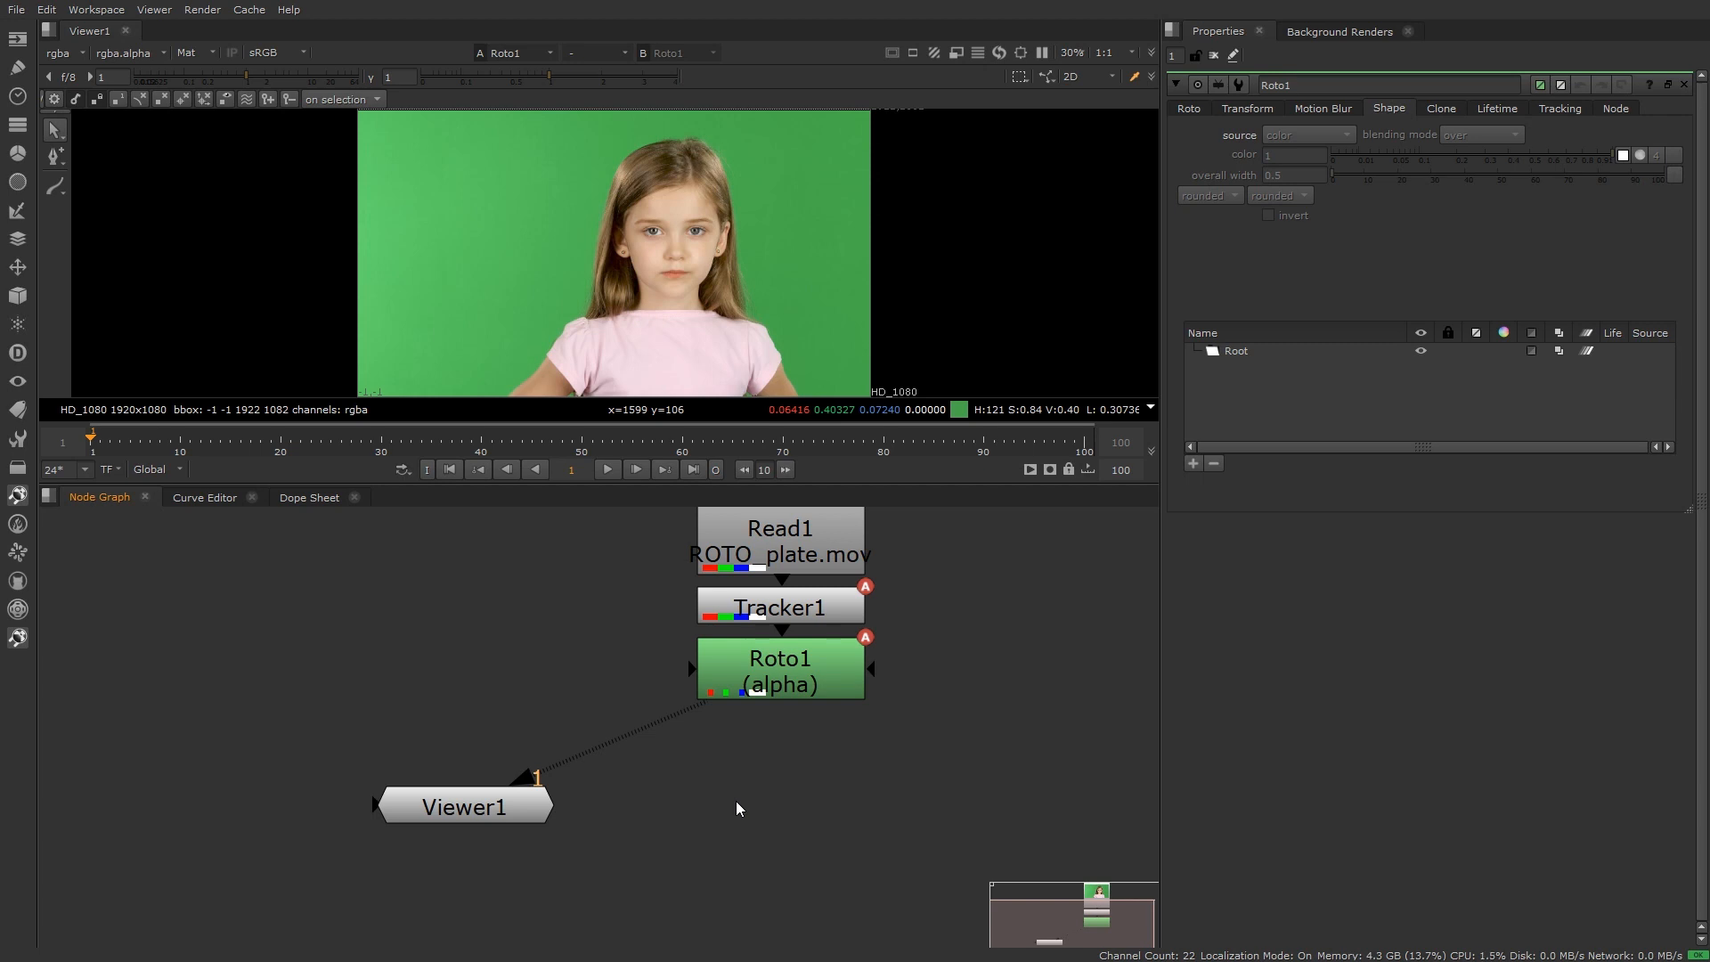
# Begin a B-Spline around the girl's right eye, placing five points along the upper eyelid from the outer corner inward
pyautogui.scroll(5, 645, 232)
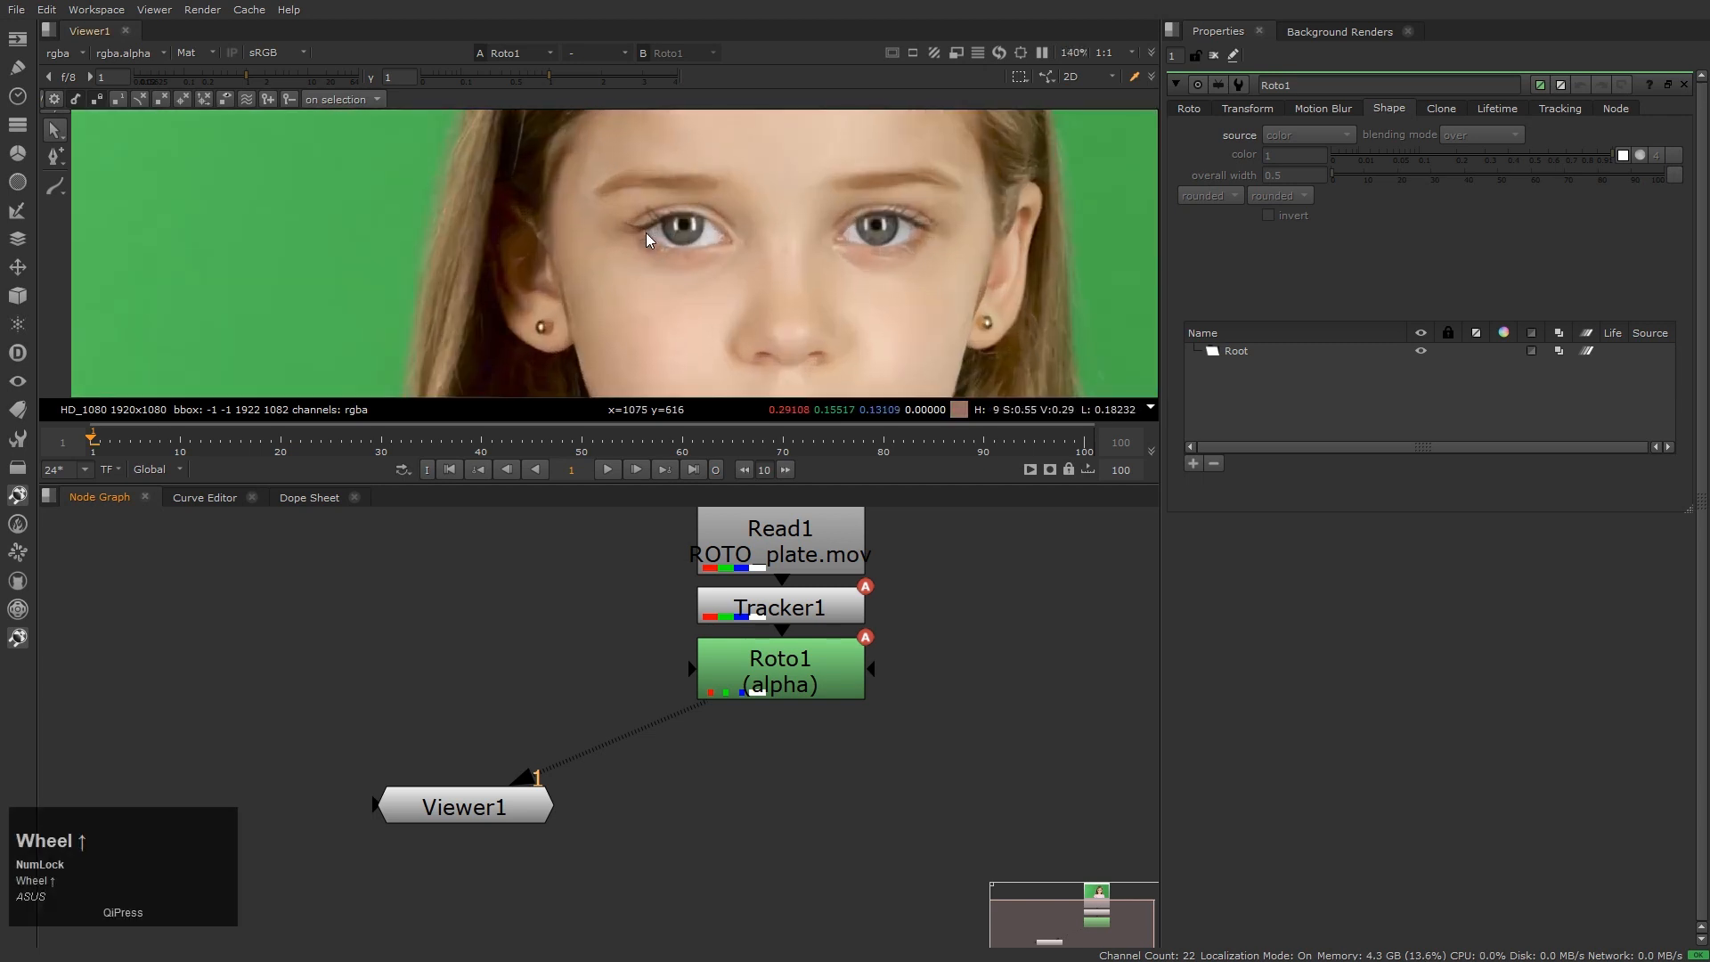
pyautogui.click(53, 184)
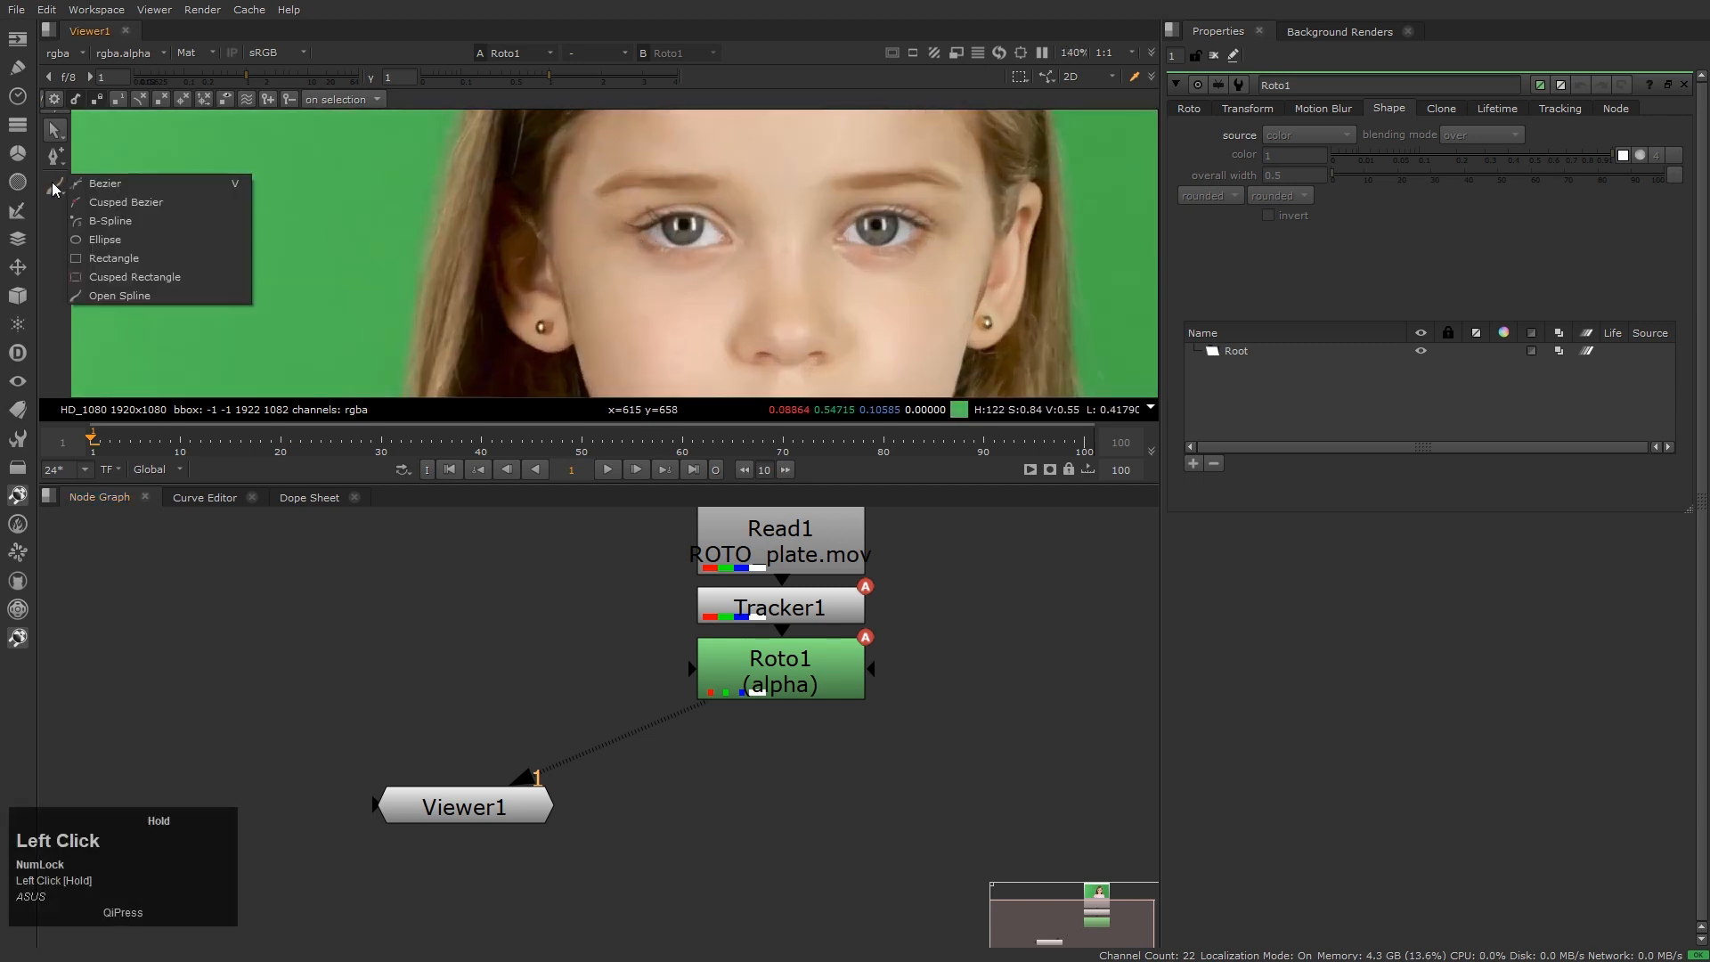
pyautogui.moveTo(52, 182); pyautogui.dragTo(104, 221)
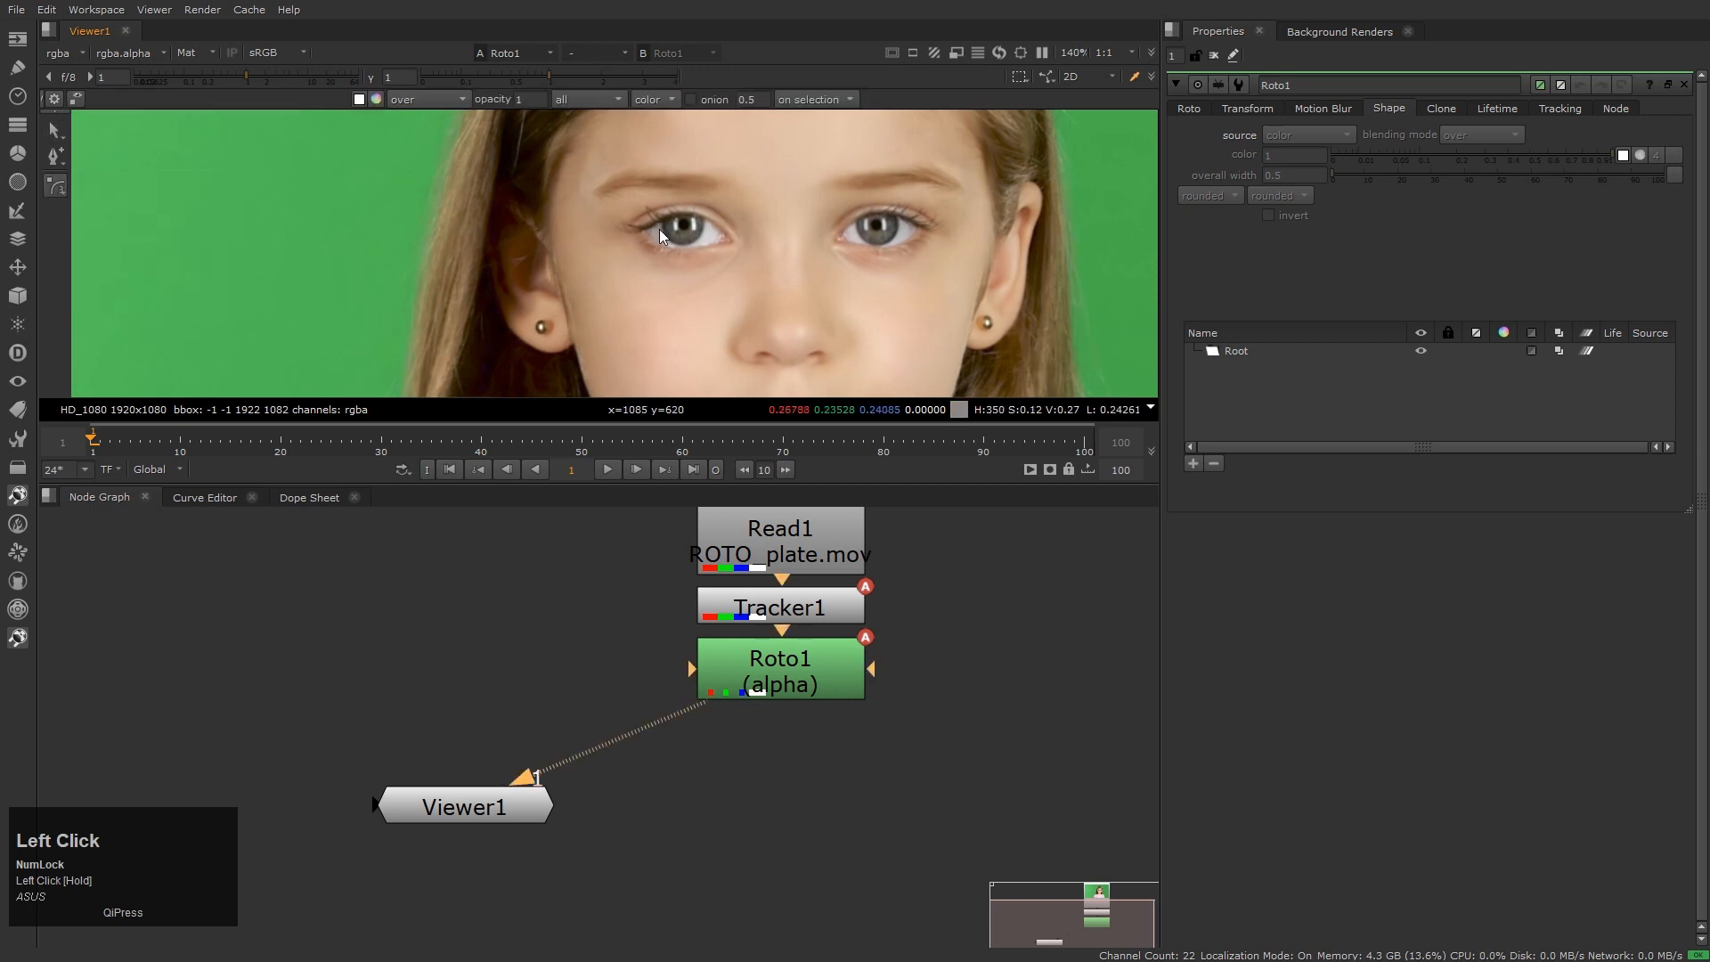
pyautogui.scroll(5, 684, 230)
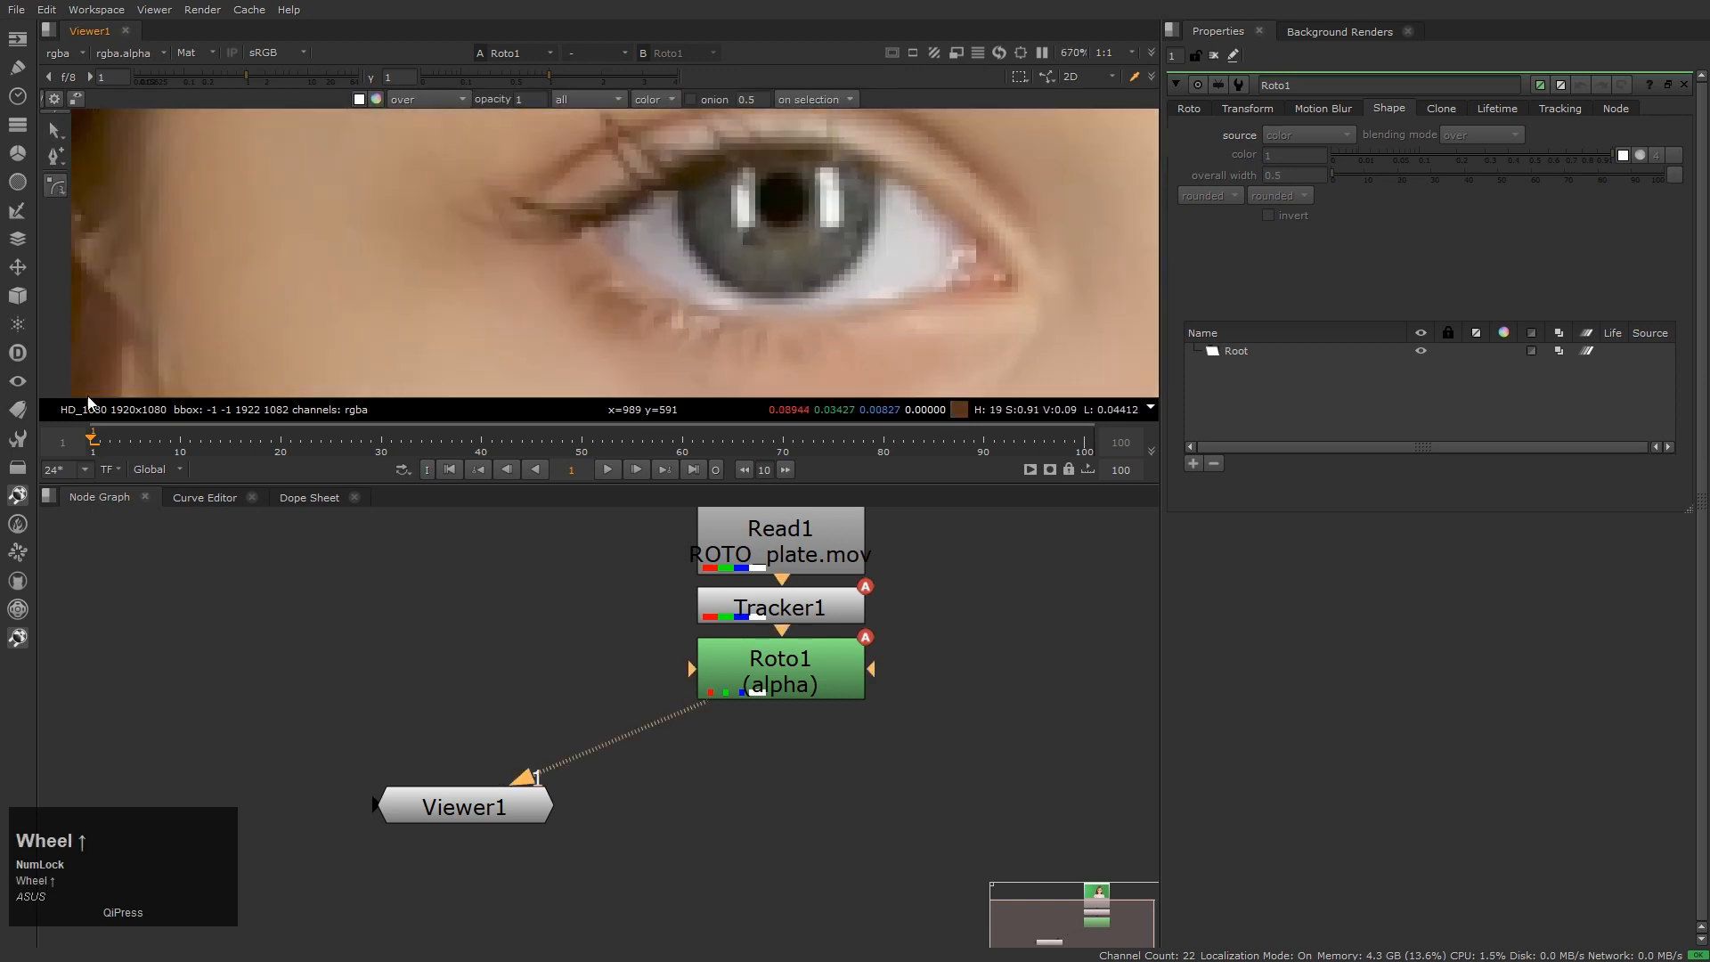
pyautogui.moveTo(666, 259); pyautogui.dragTo(625, 276, button='middle')
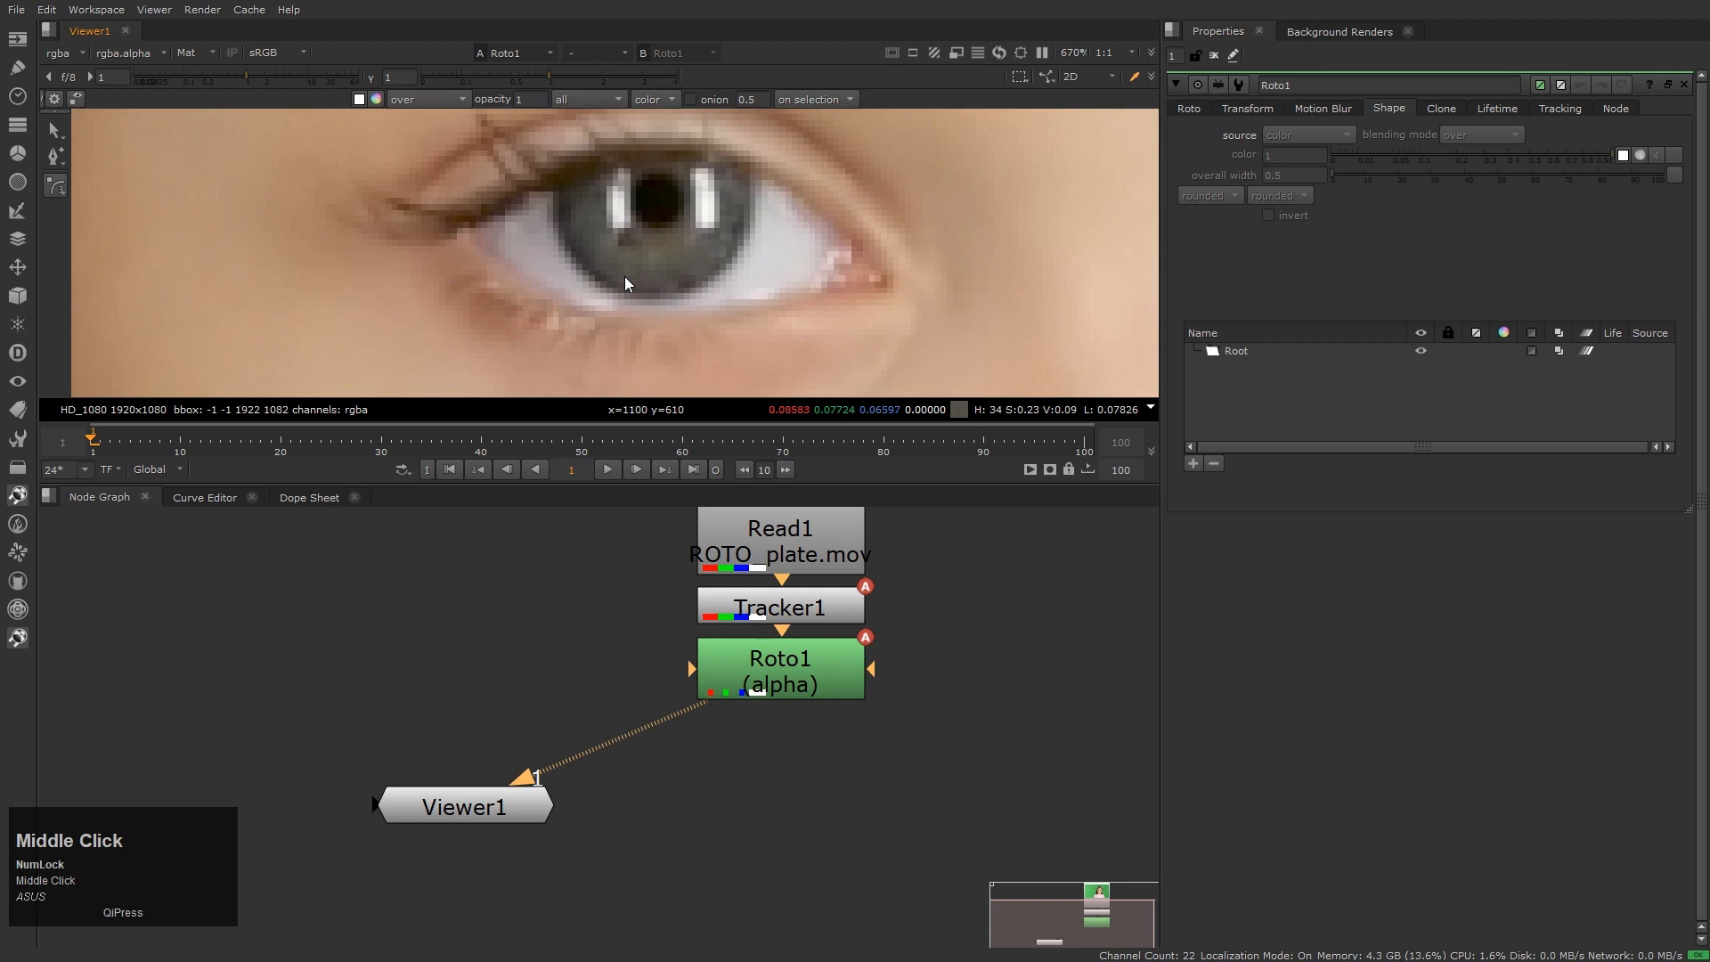
pyautogui.click(477, 224)
pyautogui.click(559, 175)
pyautogui.click(650, 157)
pyautogui.click(728, 162)
pyautogui.click(823, 208)
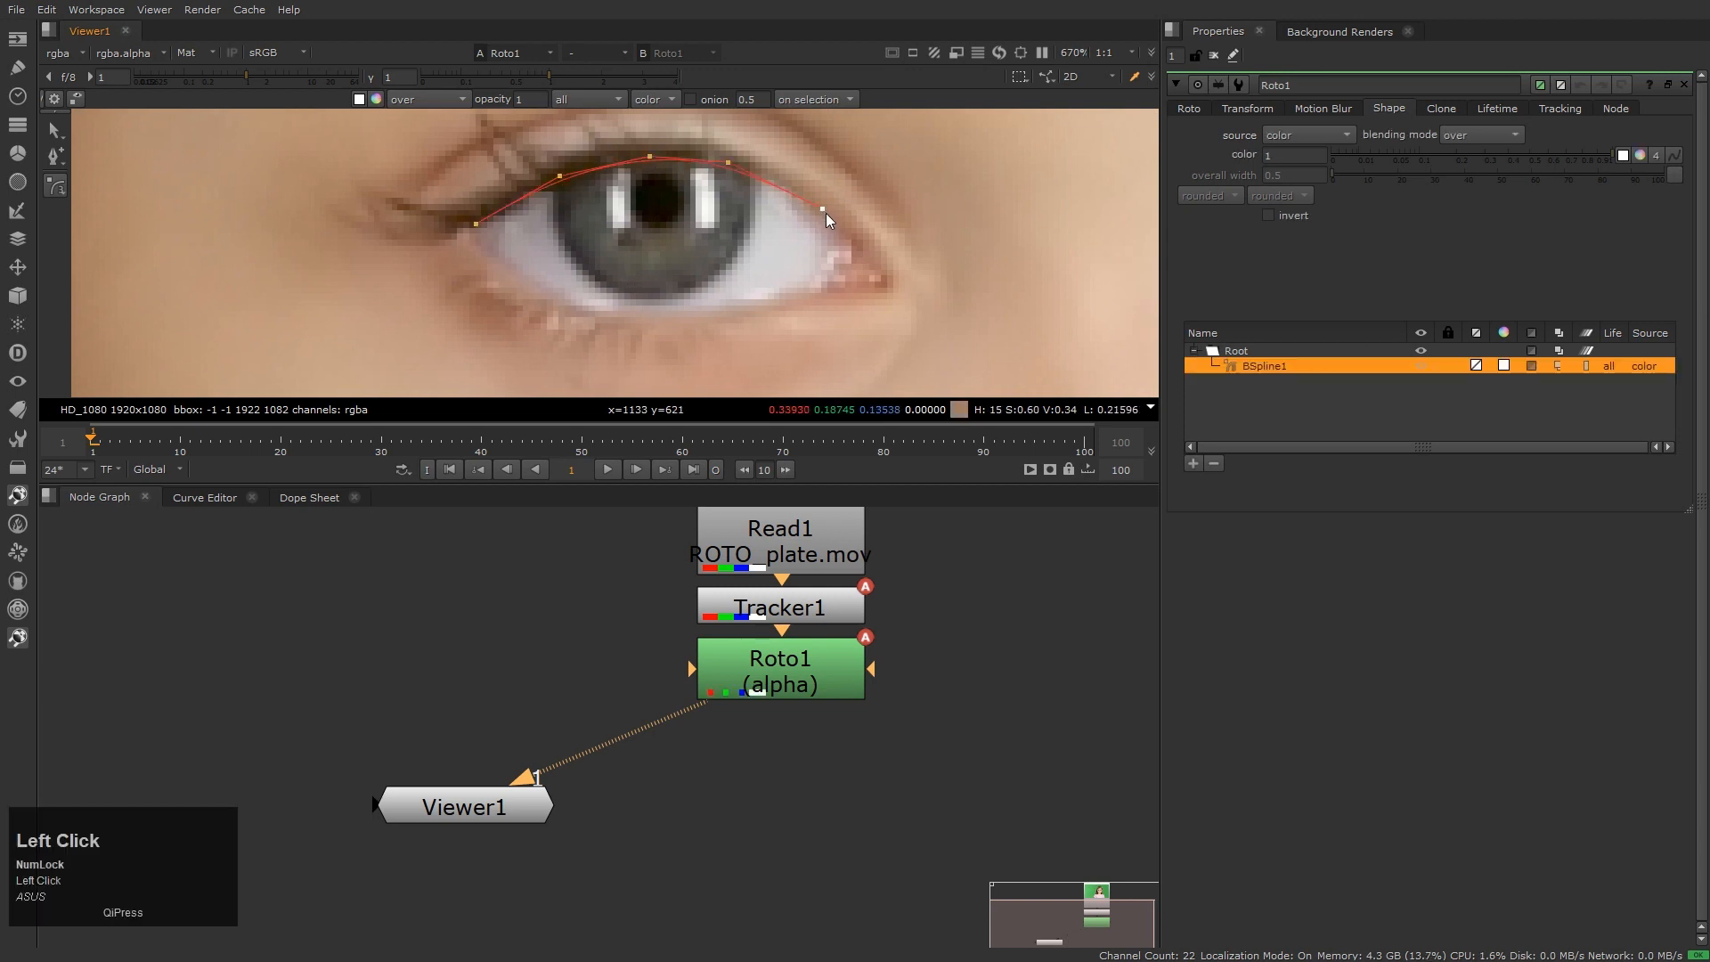
# Continue the B-Spline around the inner eye corner and back along the lower eyelid, closing the shape
pyautogui.click(877, 277)
pyautogui.click(823, 290)
pyautogui.click(662, 315)
pyautogui.click(579, 311)
pyautogui.click(501, 259)
pyautogui.click(501, 260)
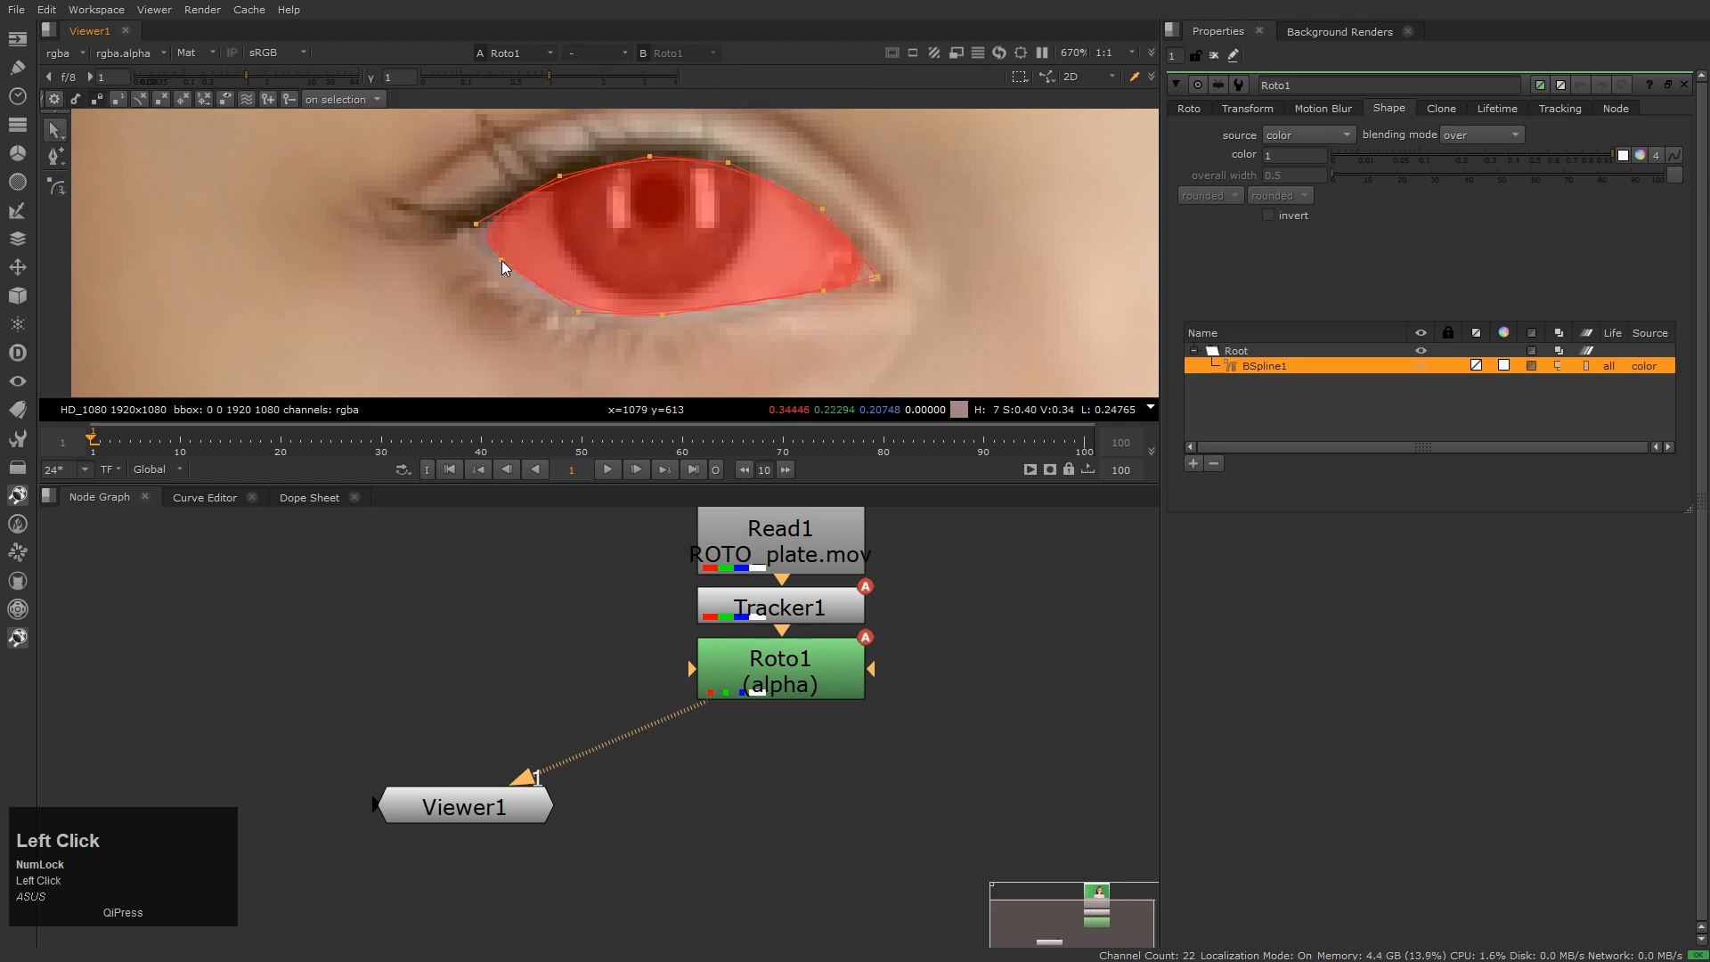
# Pull the B-Spline's outer-corner point outward onto the base of the eyelashes
pyautogui.scroll(5, 501, 260)
pyautogui.moveTo(462, 199); pyautogui.dragTo(451, 196)
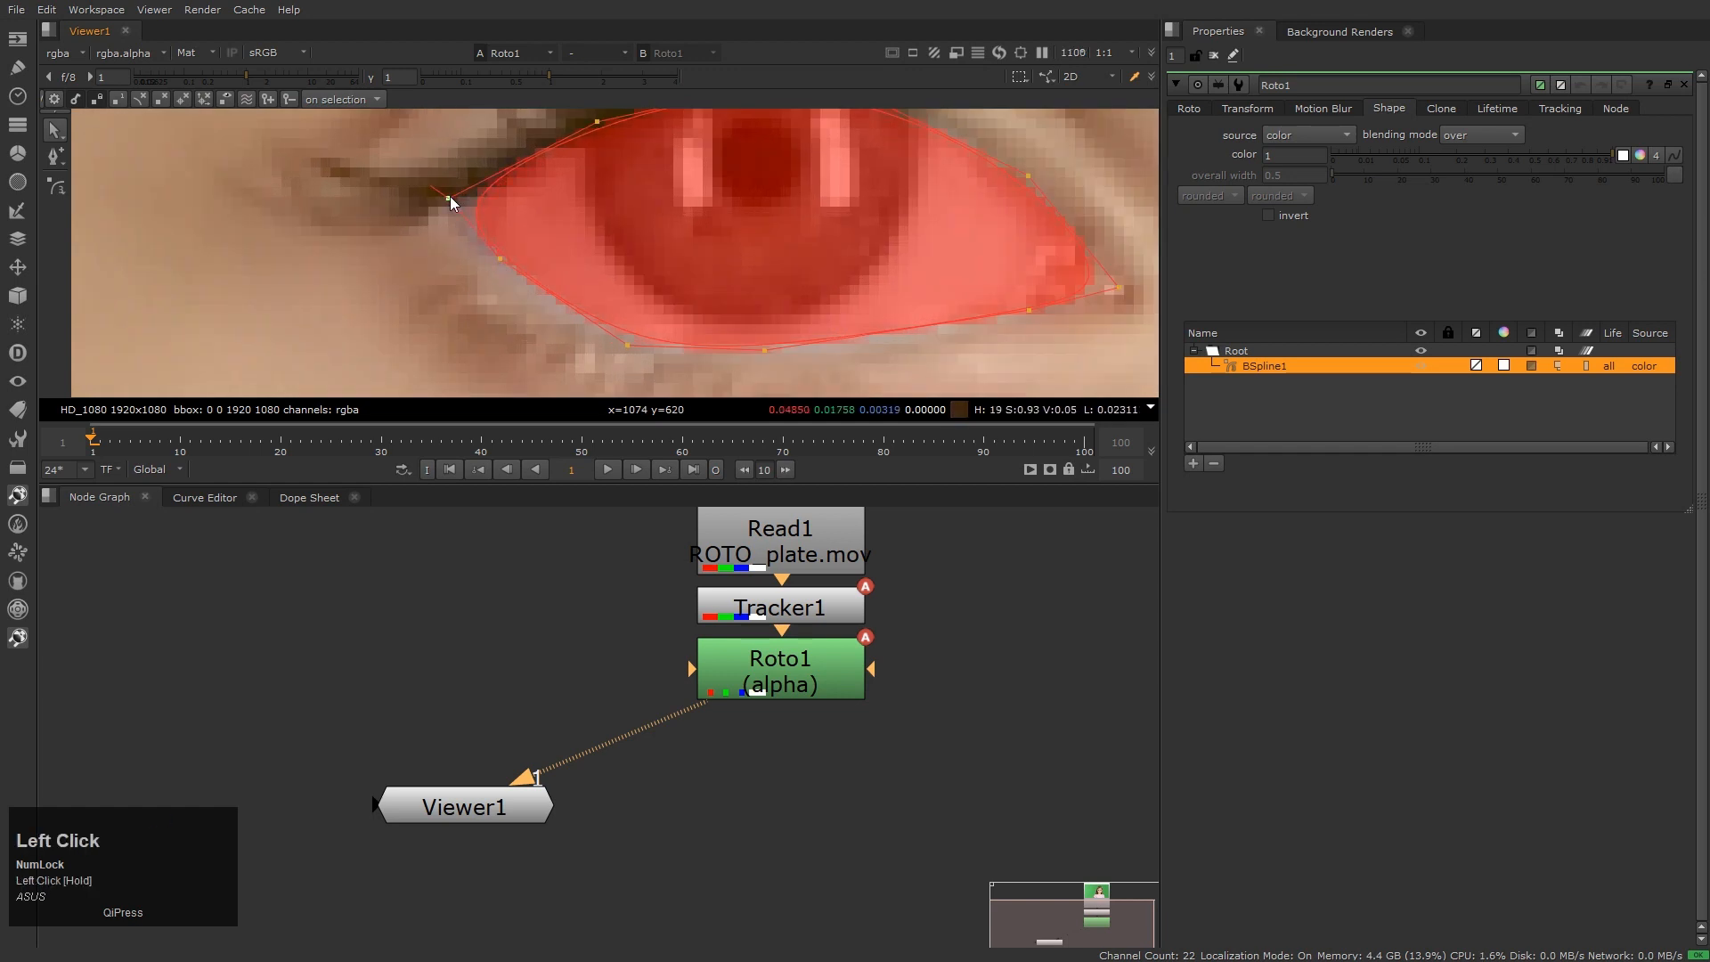
pyautogui.scroll(-3, 812, 267)
pyautogui.scroll(2, 643, 292)
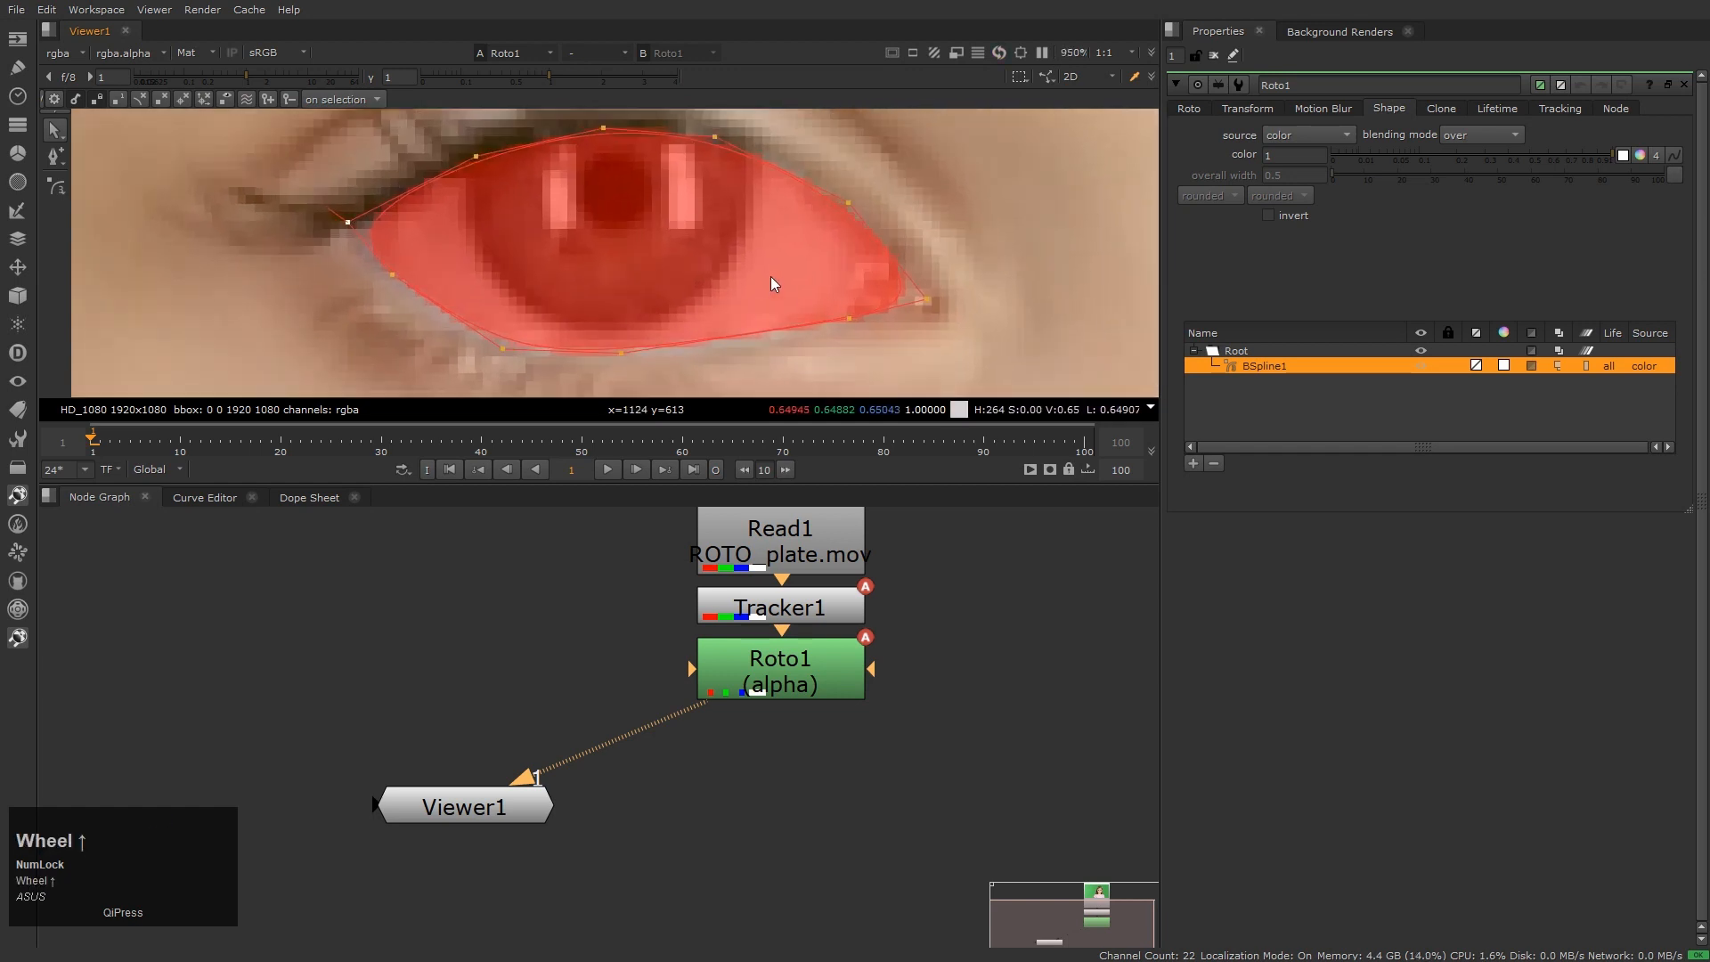
# Turn off the matte overlay and fit the B-Spline's lower-eyelid points to the edge of the eye
pyautogui.press('m')
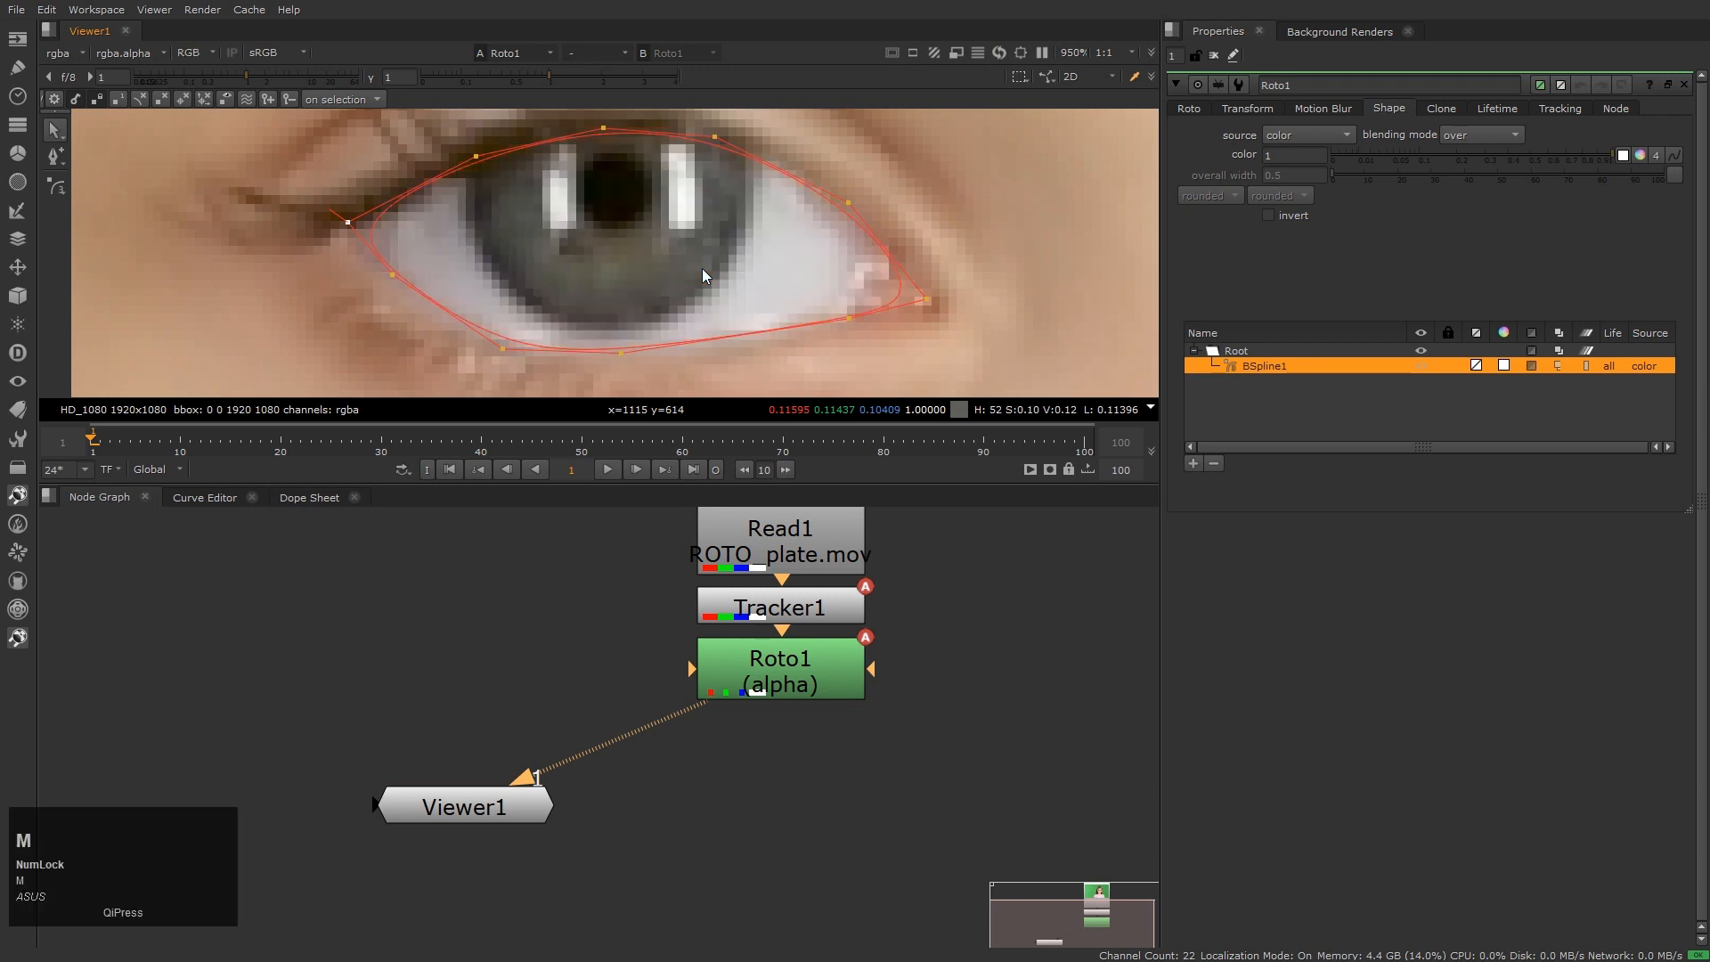
pyautogui.moveTo(855, 290); pyautogui.dragTo(771, 309)
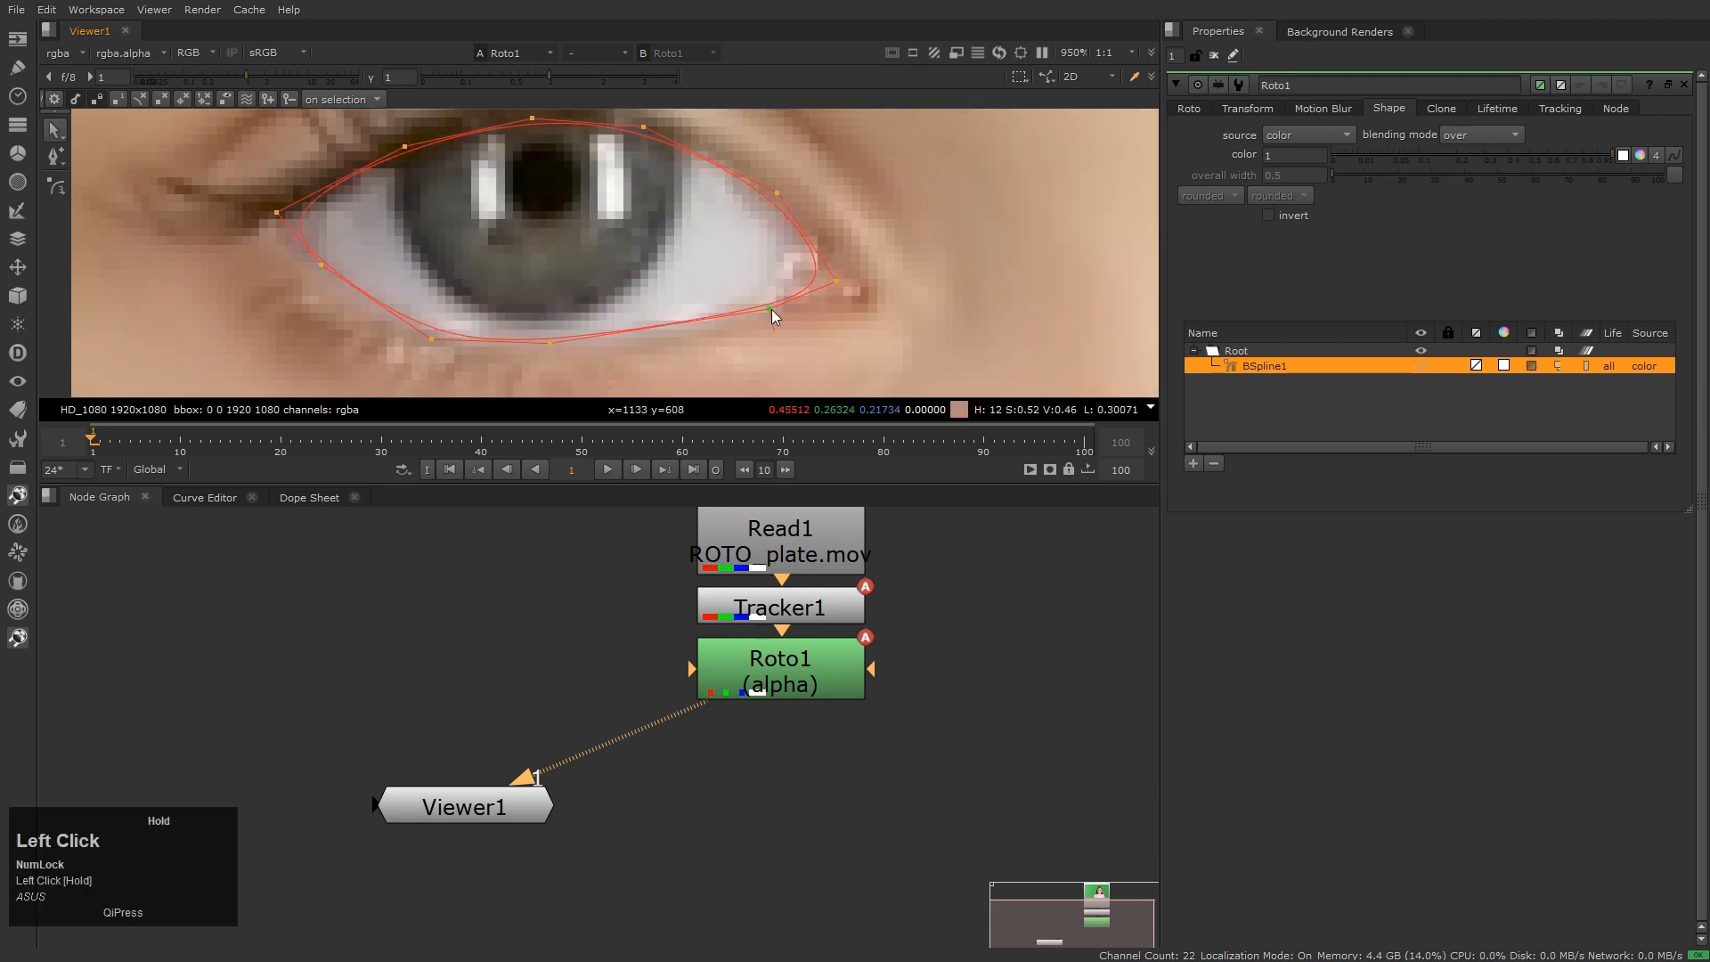
pyautogui.moveTo(553, 344); pyautogui.dragTo(549, 346)
pyautogui.moveTo(430, 338); pyautogui.dragTo(426, 342)
# Fine-tune the B-Spline's upper-eyelid and outer-corner points to follow the lid edge on frame 1
pyautogui.scroll(-3, 527, 265)
pyautogui.moveTo(559, 271); pyautogui.dragTo(686, 312, button='middle')
pyautogui.scroll(2, 686, 311)
pyautogui.moveTo(840, 243); pyautogui.dragTo(838, 242)
pyautogui.click(725, 183)
pyautogui.moveTo(629, 176); pyautogui.dragTo(627, 173)
pyautogui.click(521, 199)
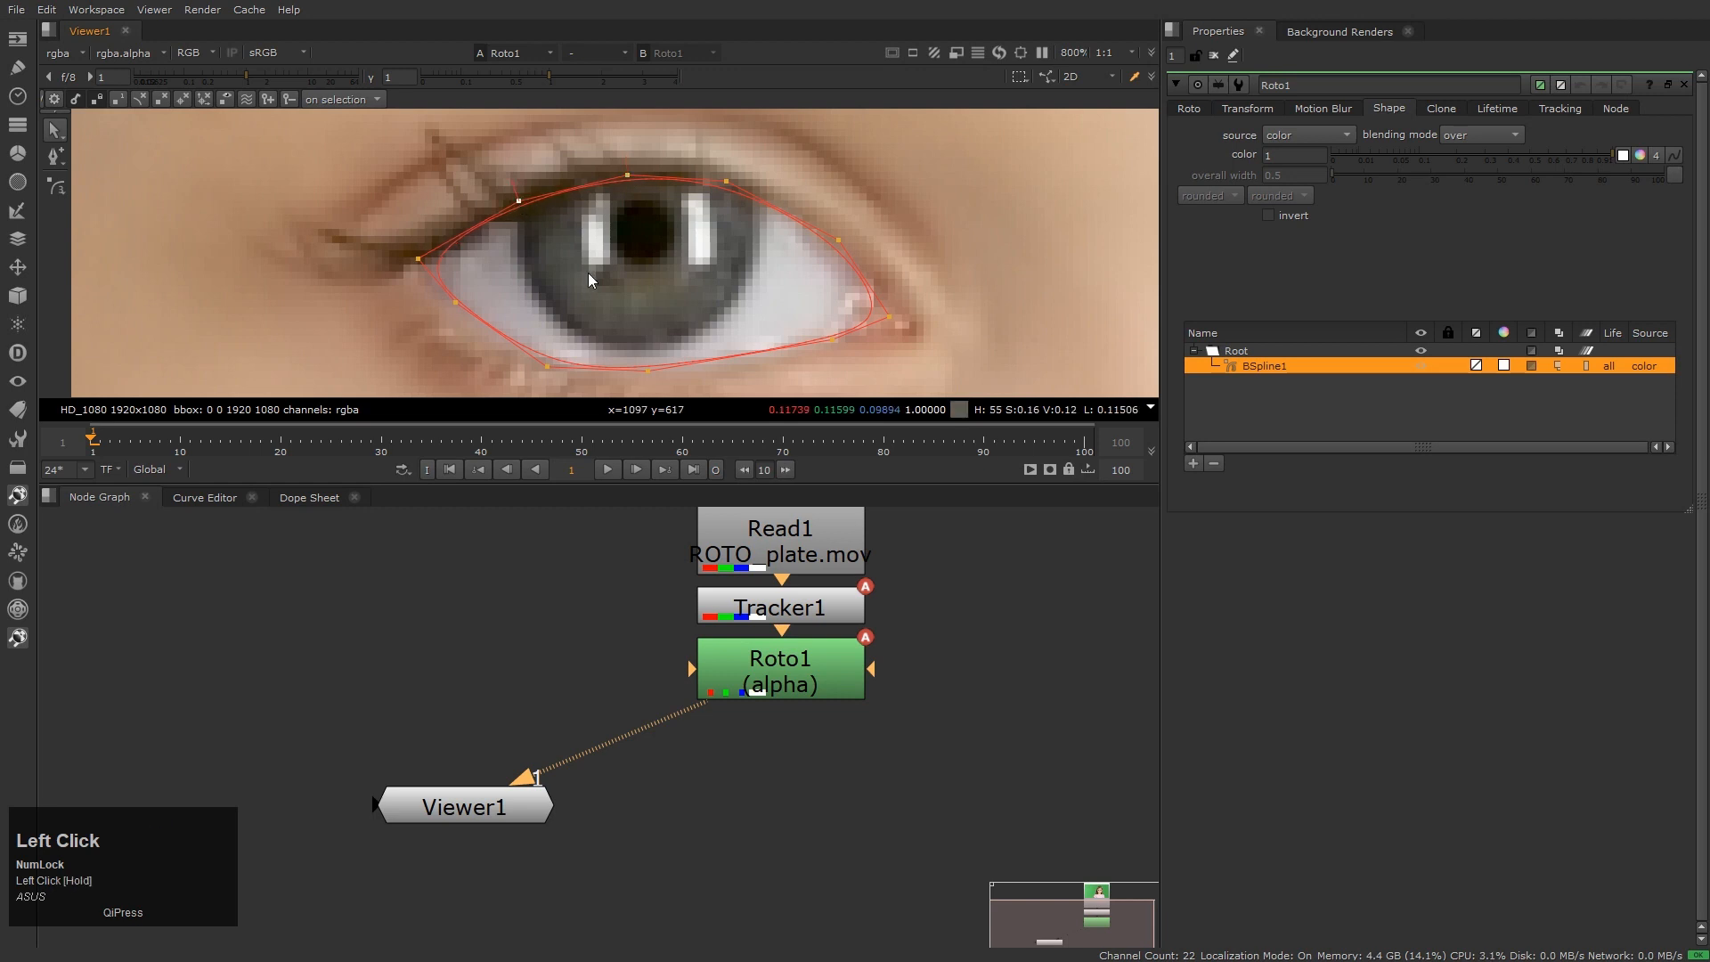
pyautogui.click(418, 259)
# Go to frame 100, select all the eye shape's points and move the shape slightly up over the eye
pyautogui.scroll(-3, 428, 260)
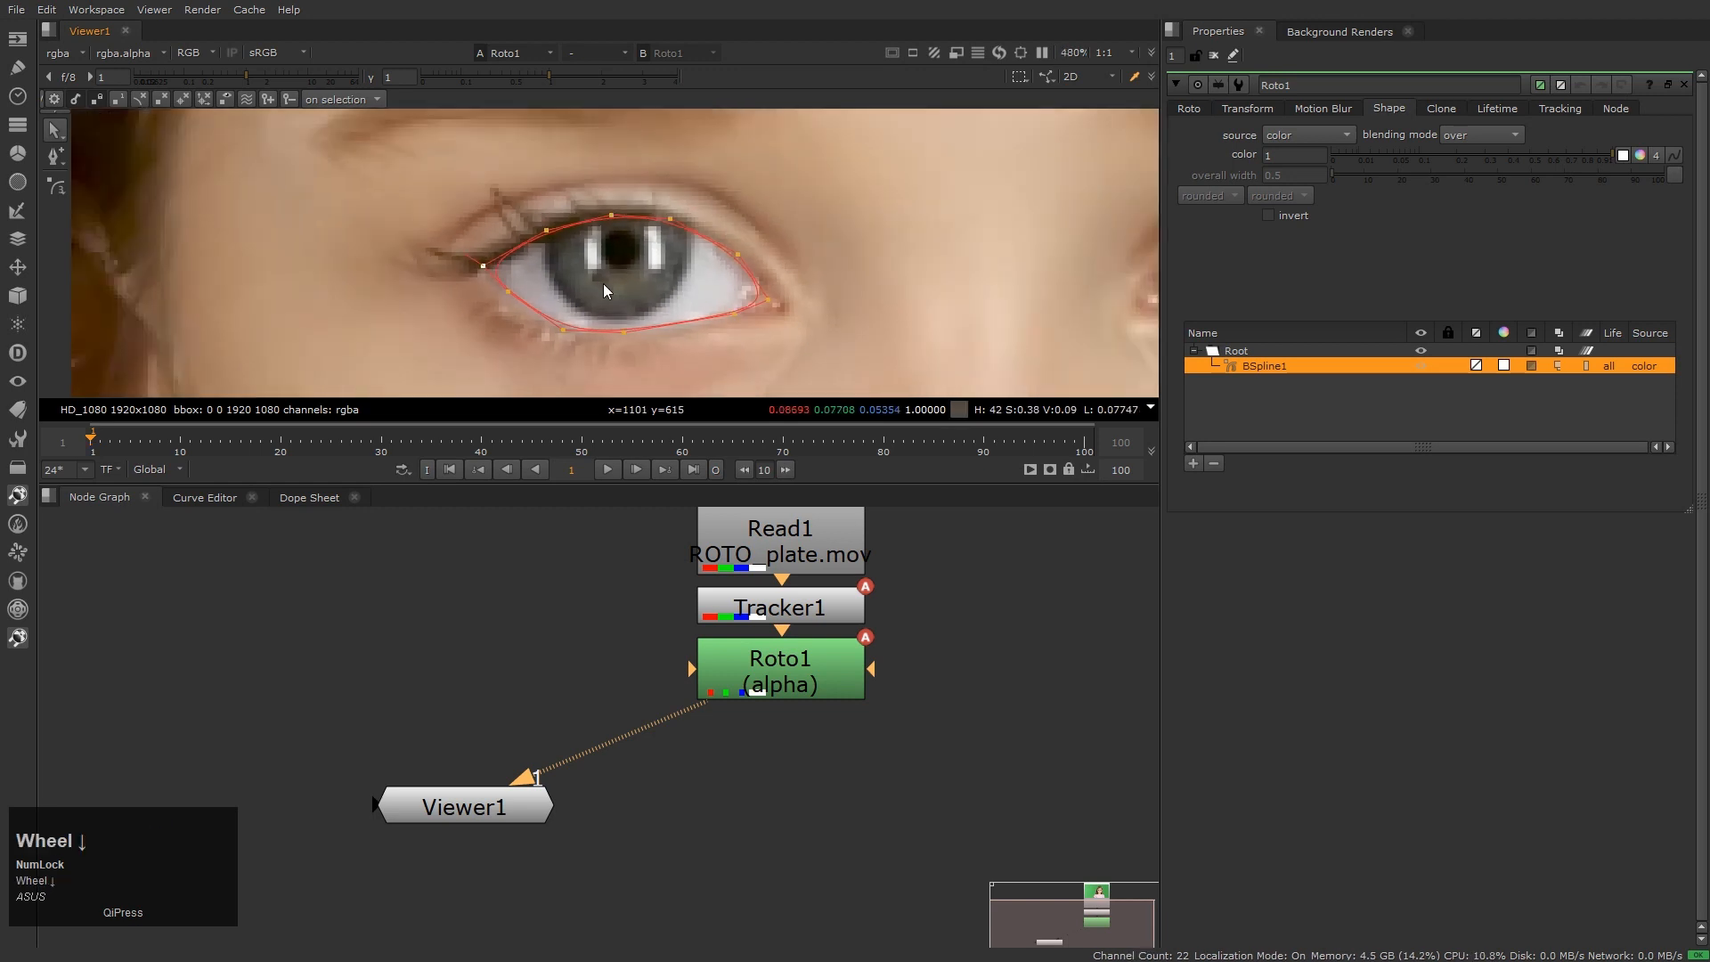
pyautogui.moveTo(628, 285); pyautogui.dragTo(589, 275, button='middle')
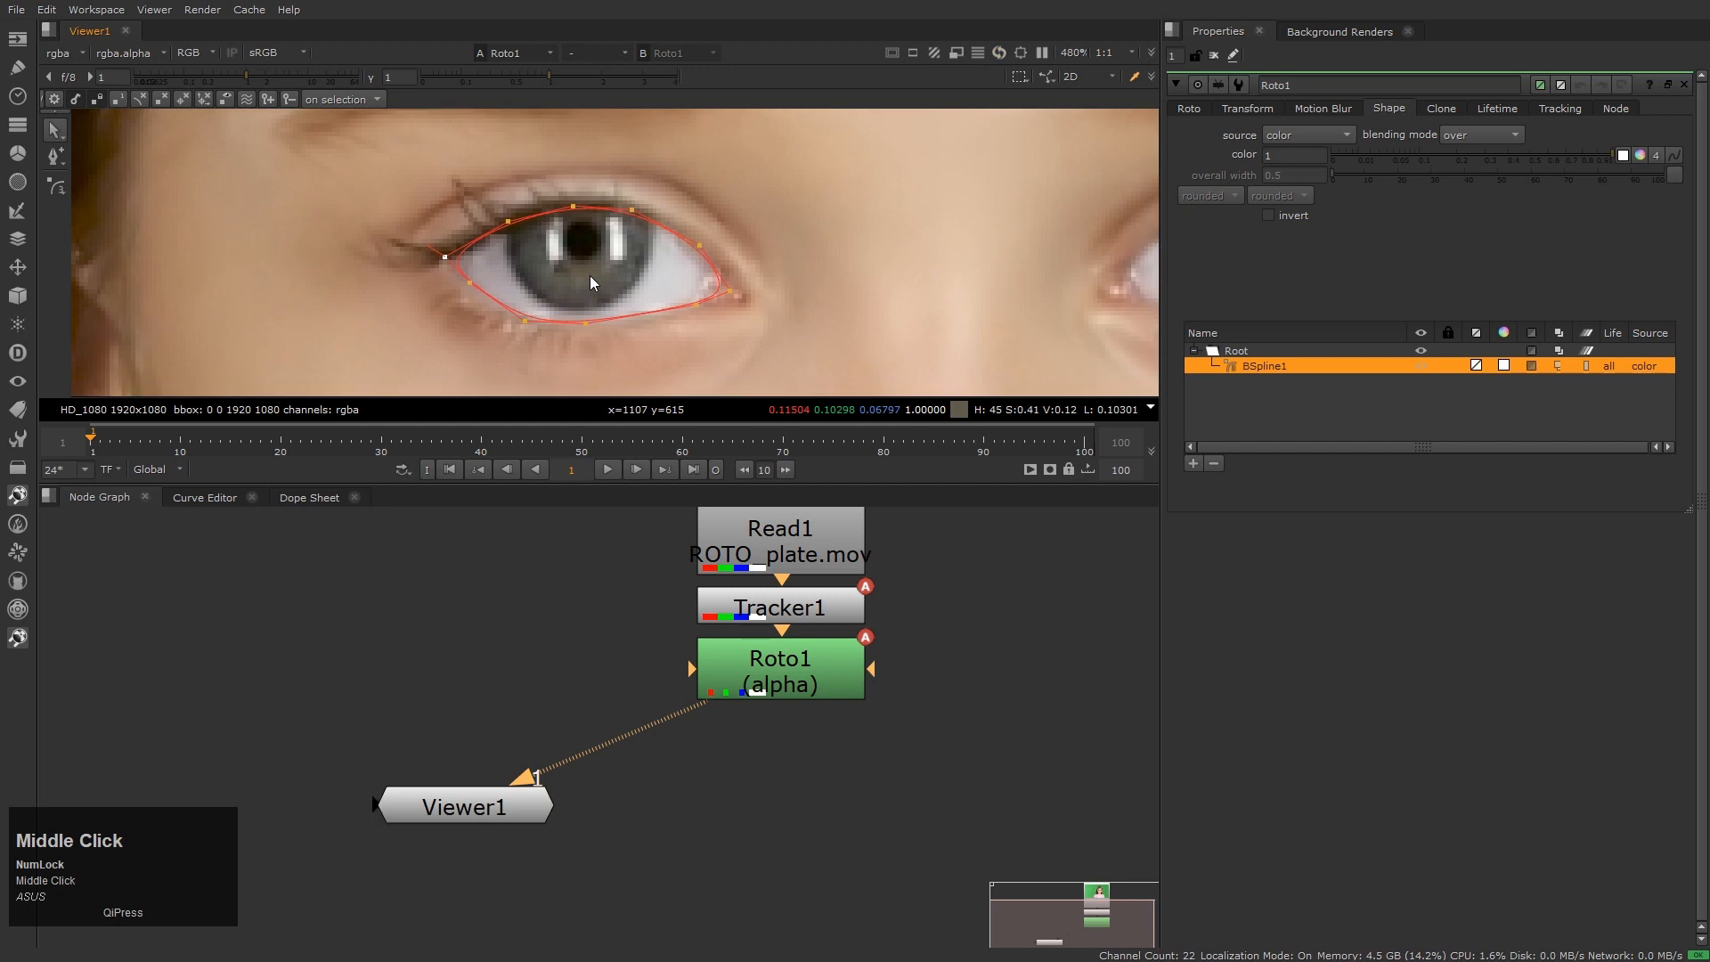
pyautogui.press('End')
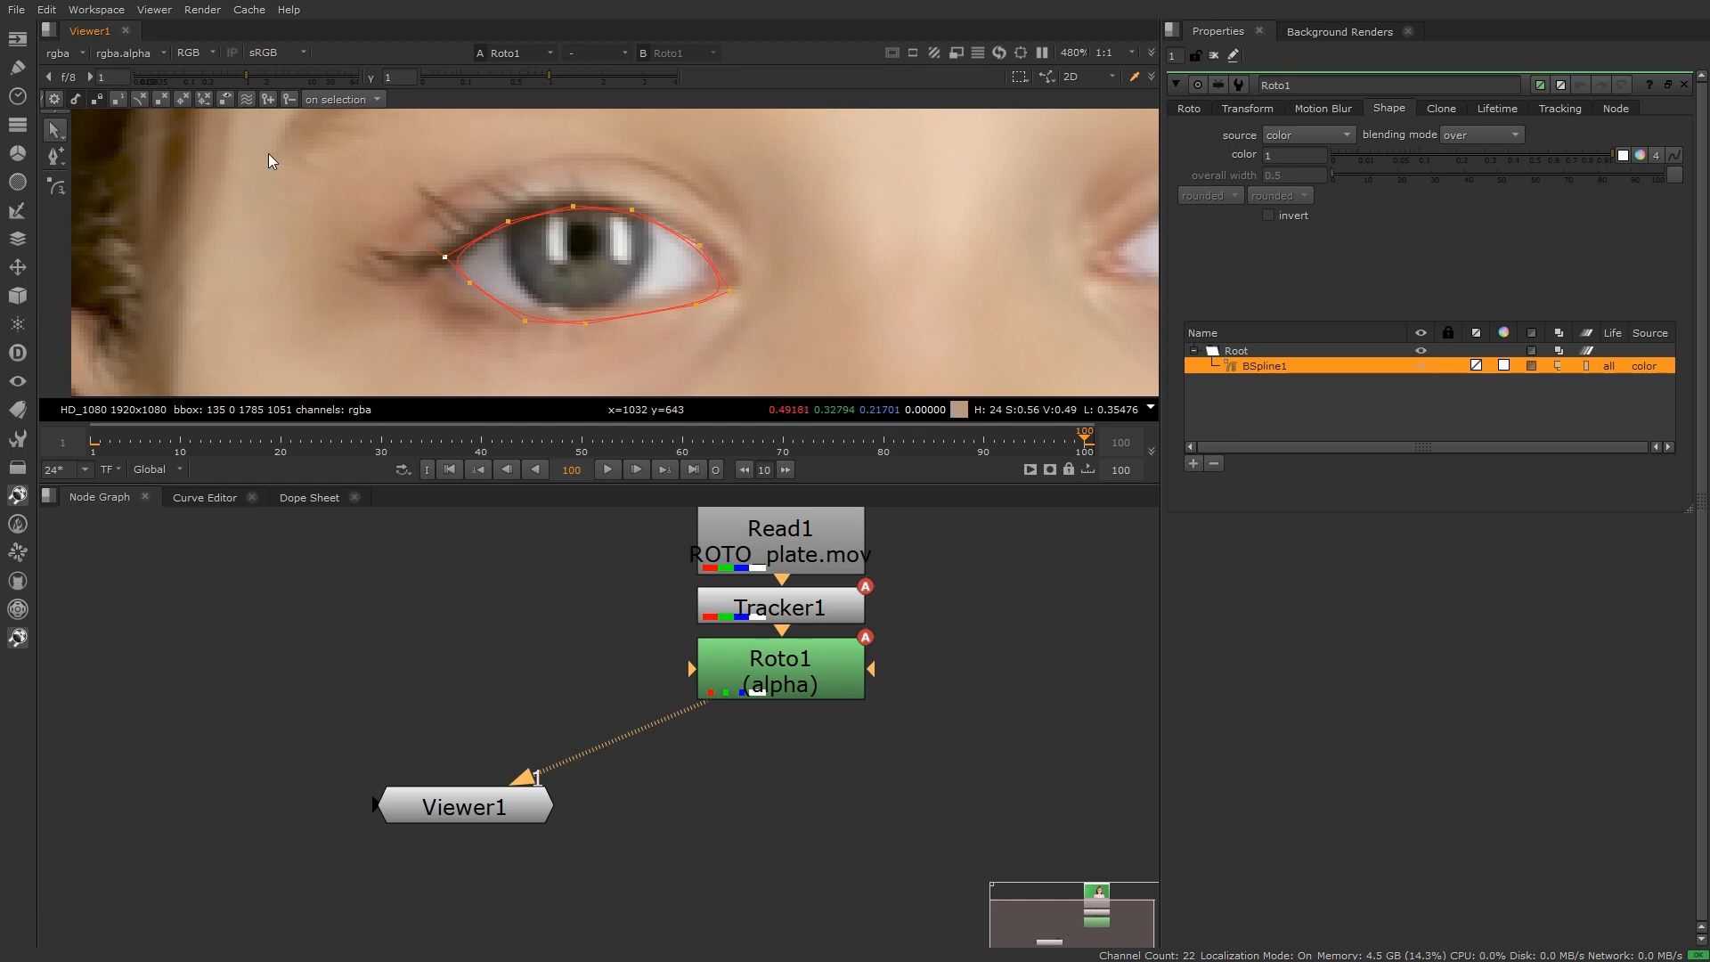
pyautogui.moveTo(295, 243); pyautogui.dragTo(355, 233, button='middle')
pyautogui.moveTo(364, 139); pyautogui.dragTo(928, 408)
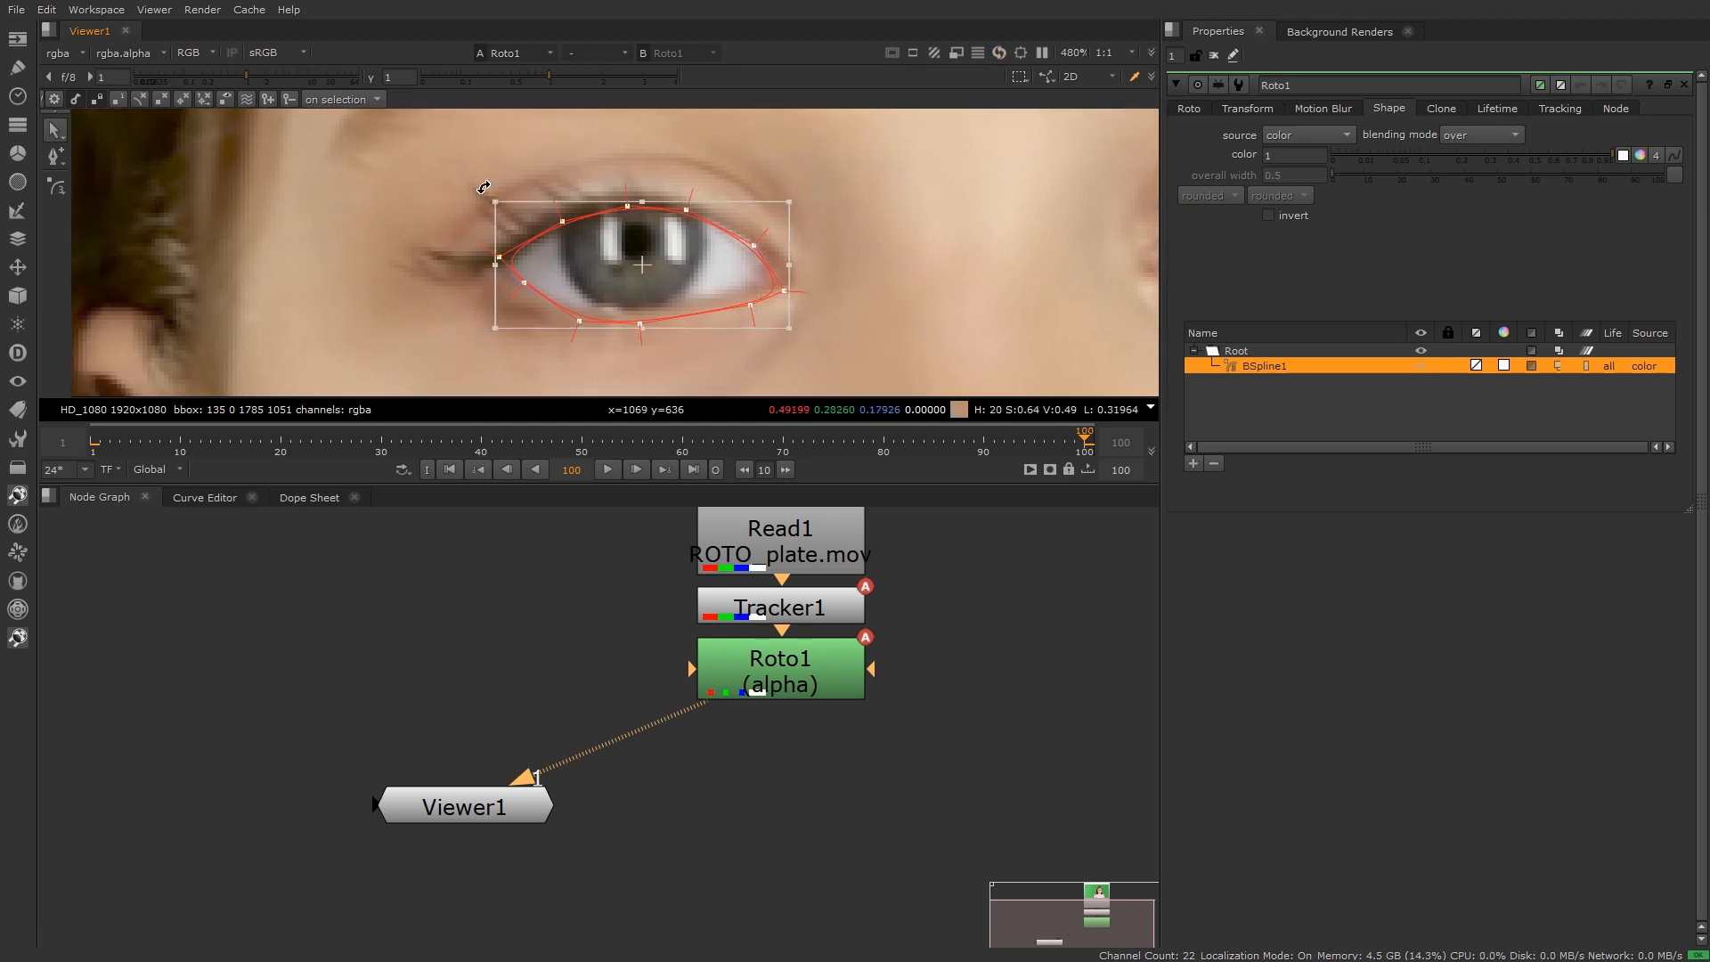
pyautogui.moveTo(711, 285); pyautogui.dragTo(708, 281)
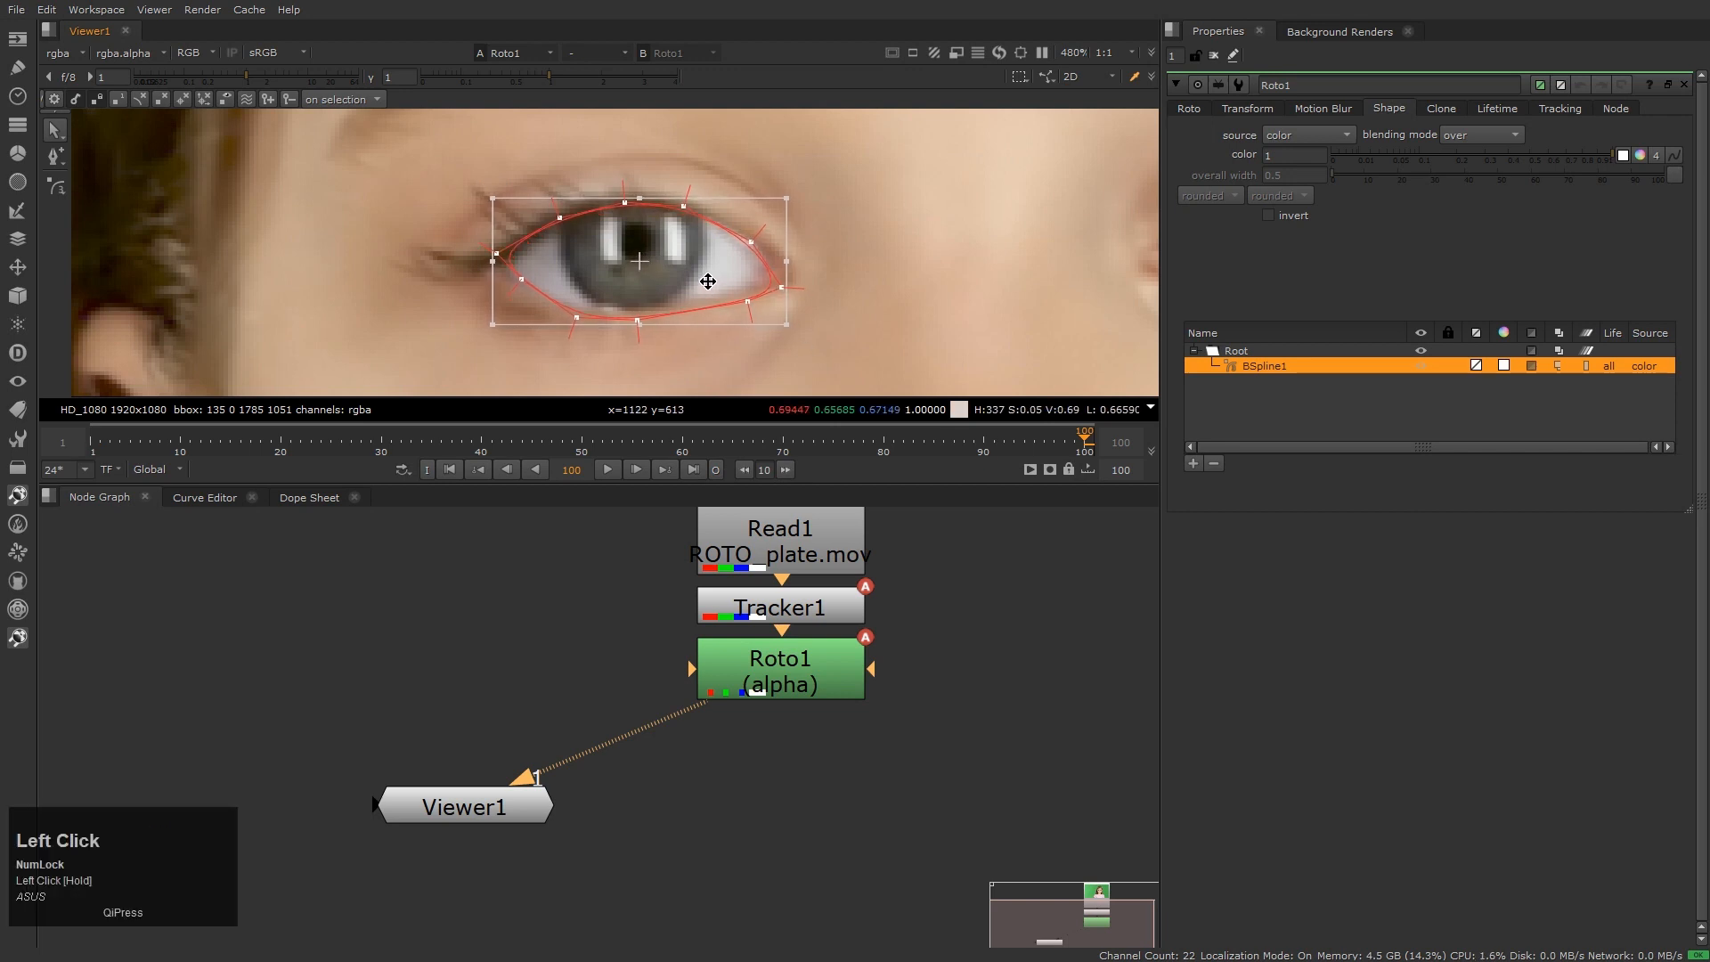
# Scale the selected eye shape slightly in height from the lower edge of its transform box
pyautogui.moveTo(641, 329); pyautogui.dragTo(641, 326)
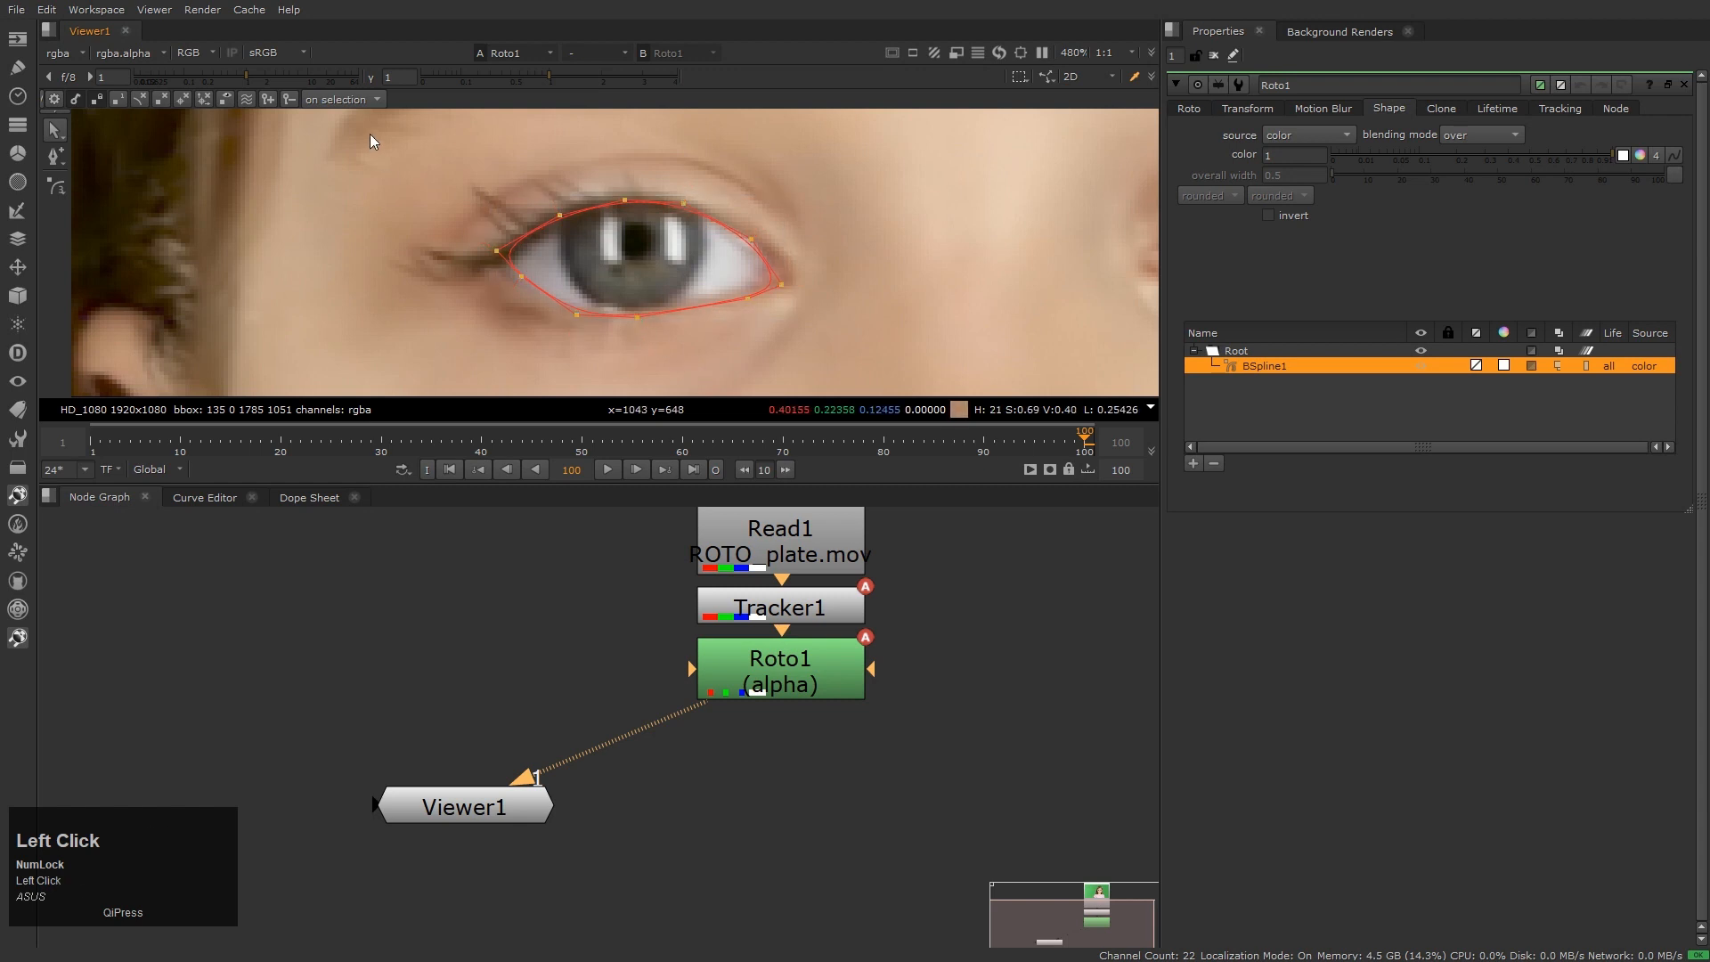
pyautogui.moveTo(642, 325); pyautogui.dragTo(643, 325)
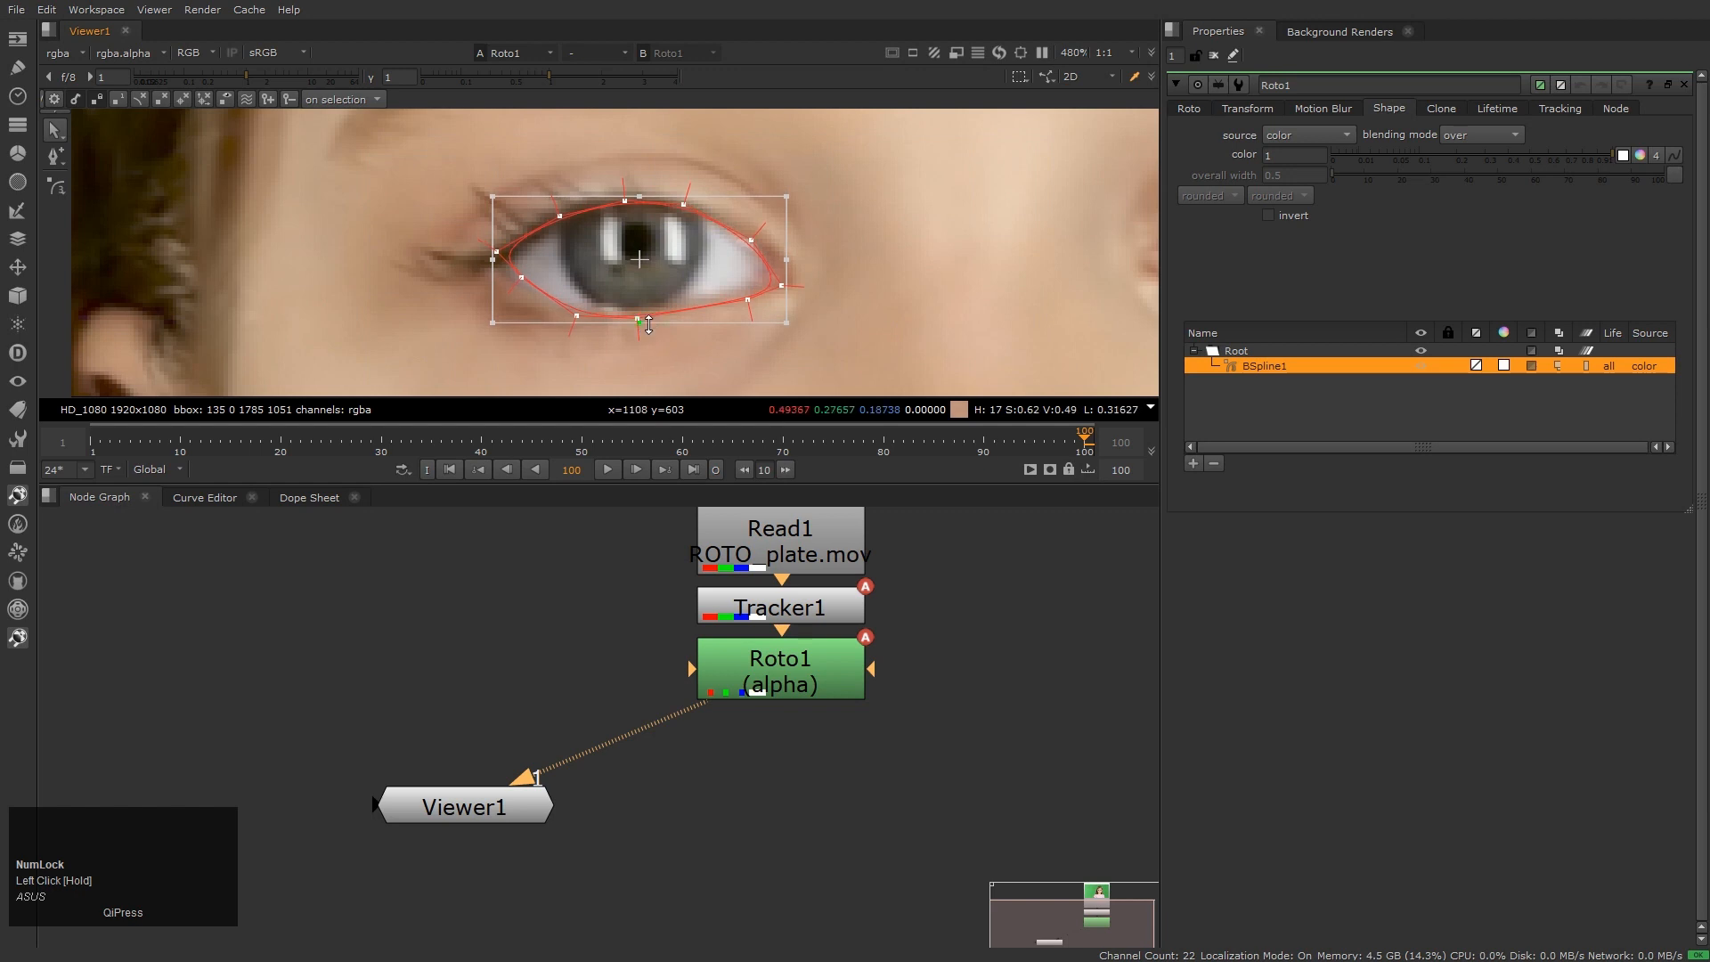
pyautogui.keyDown('ctrl'); pyautogui.moveTo(648, 323); pyautogui.dragTo(650, 319); pyautogui.keyUp('ctrl')
# Reselect all the eye shape's points, rotate them slightly with the transform box and deselect them
pyautogui.click(703, 360)
pyautogui.moveTo(407, 144); pyautogui.dragTo(880, 362)
pyautogui.moveTo(760, 345); pyautogui.dragTo(789, 342)
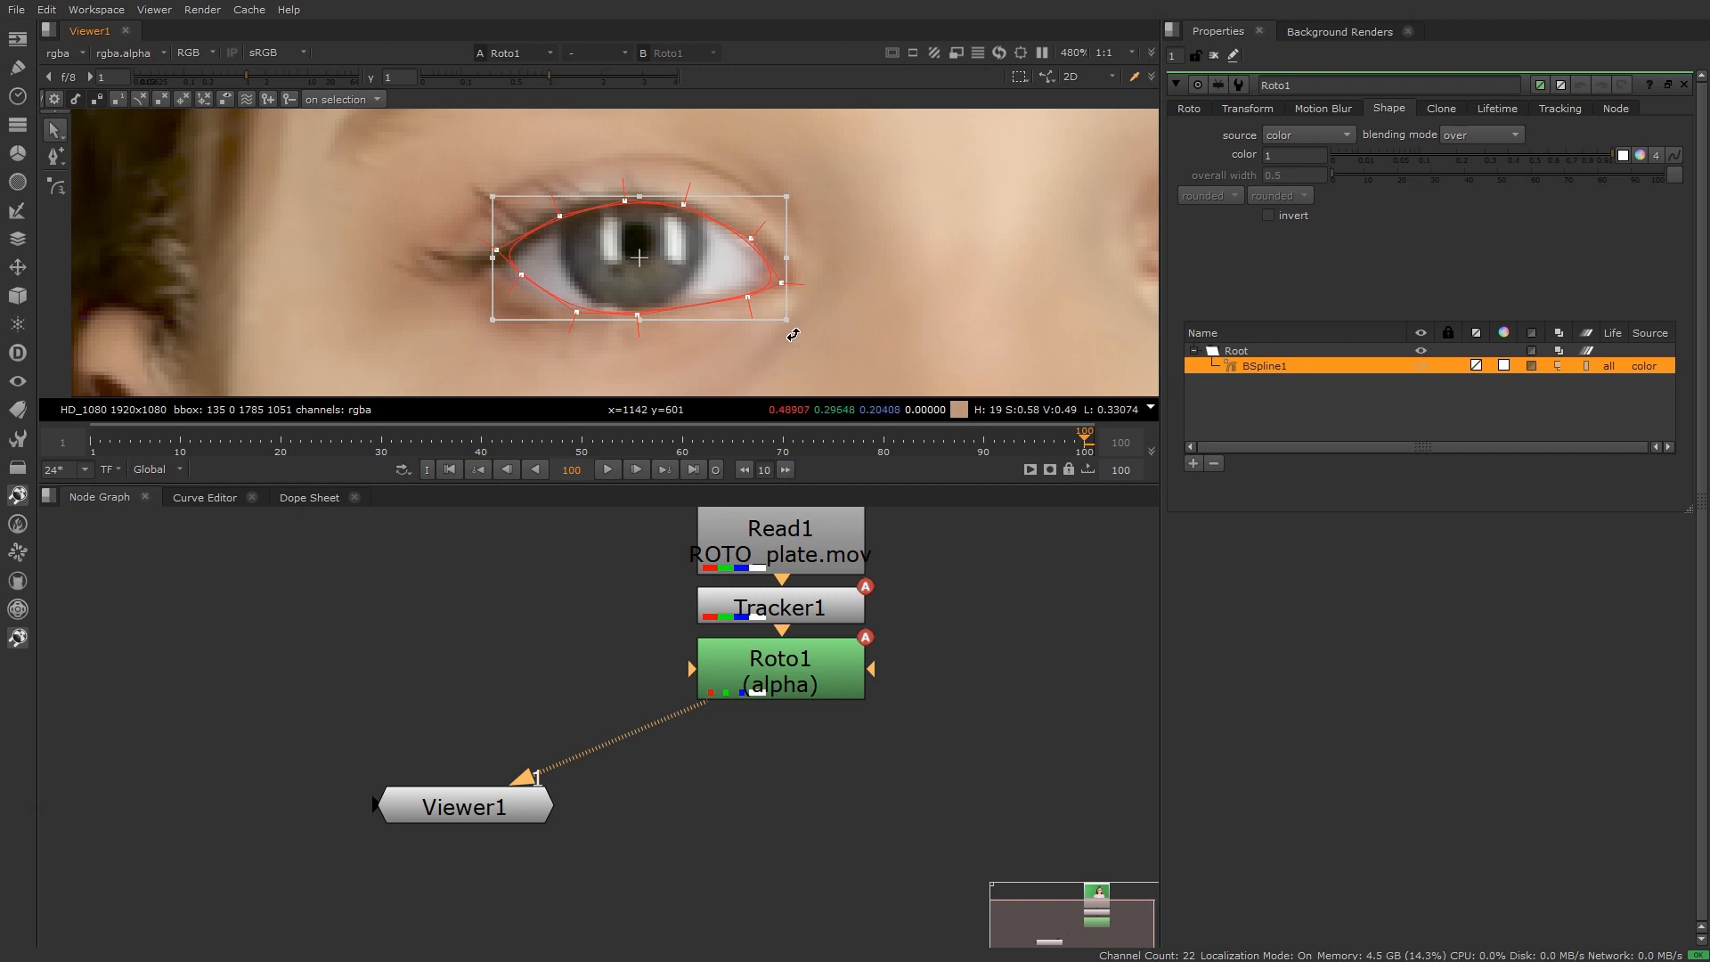
pyautogui.moveTo(795, 332)
pyautogui.mouseDown()
pyautogui.moveTo(806, 312)
pyautogui.moveTo(803, 336)
pyautogui.mouseUp()
pyautogui.keyDown('shift'); pyautogui.click(798, 339); pyautogui.keyUp('shift')
pyautogui.click(877, 359)
# Refine the outer-corner and lower-eyelid points of the eye shape to match the eye on frame 100
pyautogui.scroll(2, 622, 291)
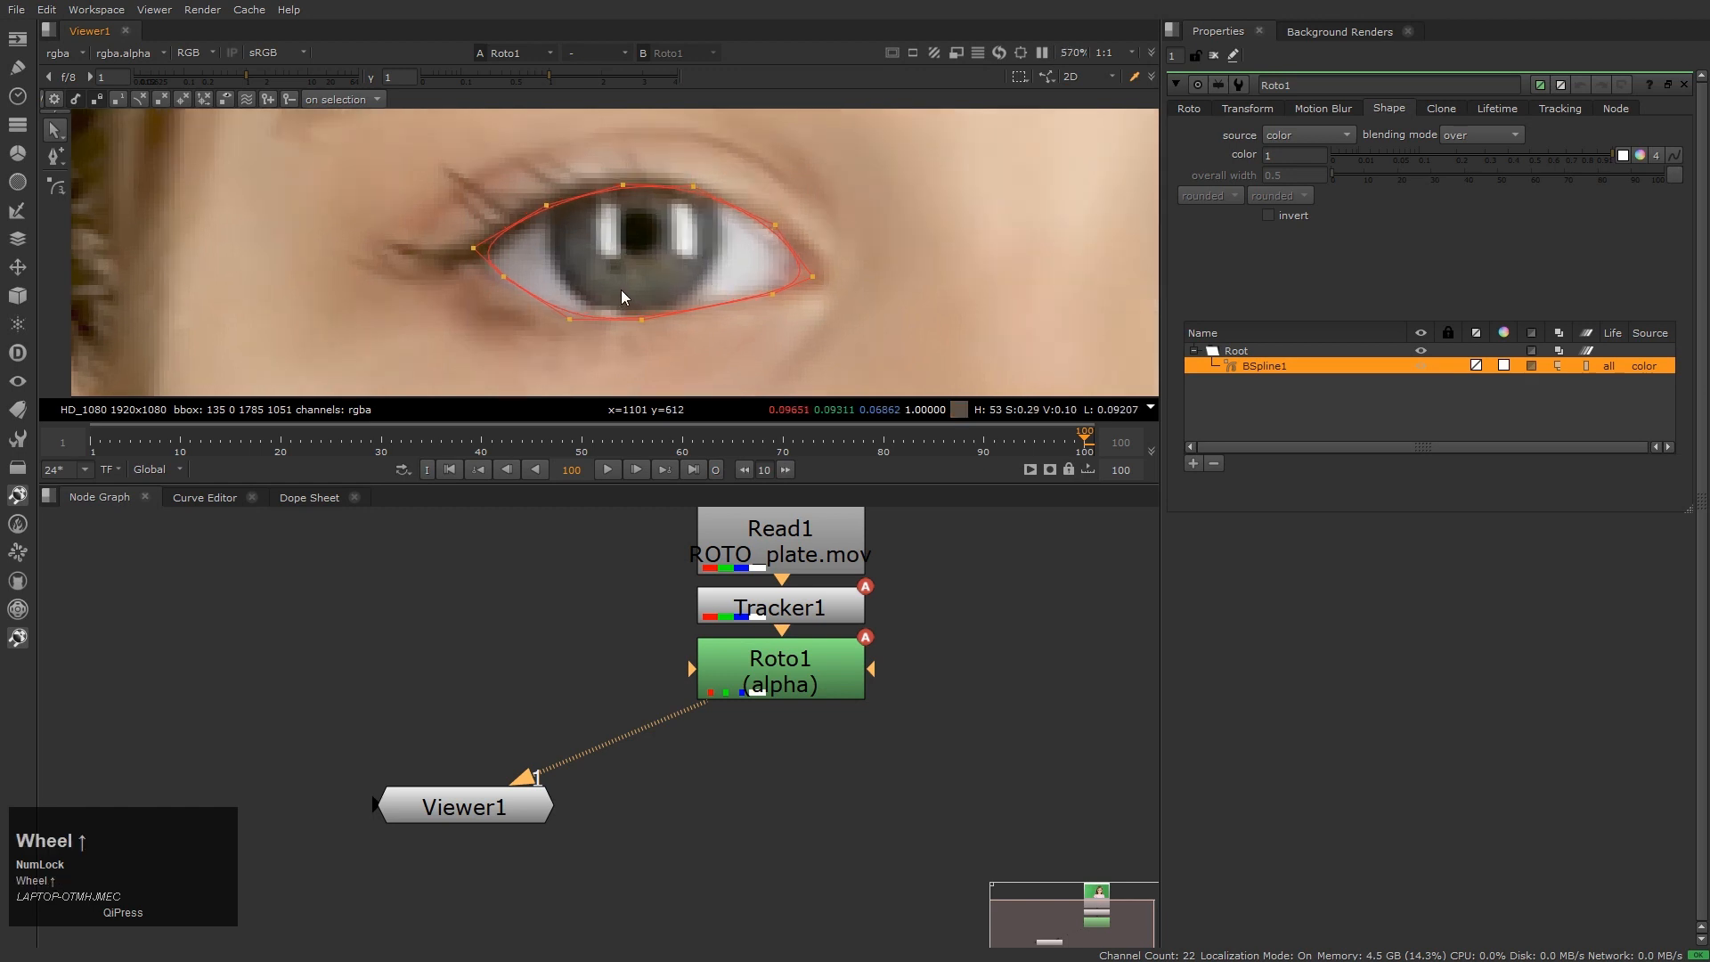
pyautogui.moveTo(622, 290); pyautogui.dragTo(622, 329, button='middle')
pyautogui.scroll(2, 532, 289)
pyautogui.click(499, 303)
pyautogui.moveTo(499, 303); pyautogui.dragTo(546, 339)
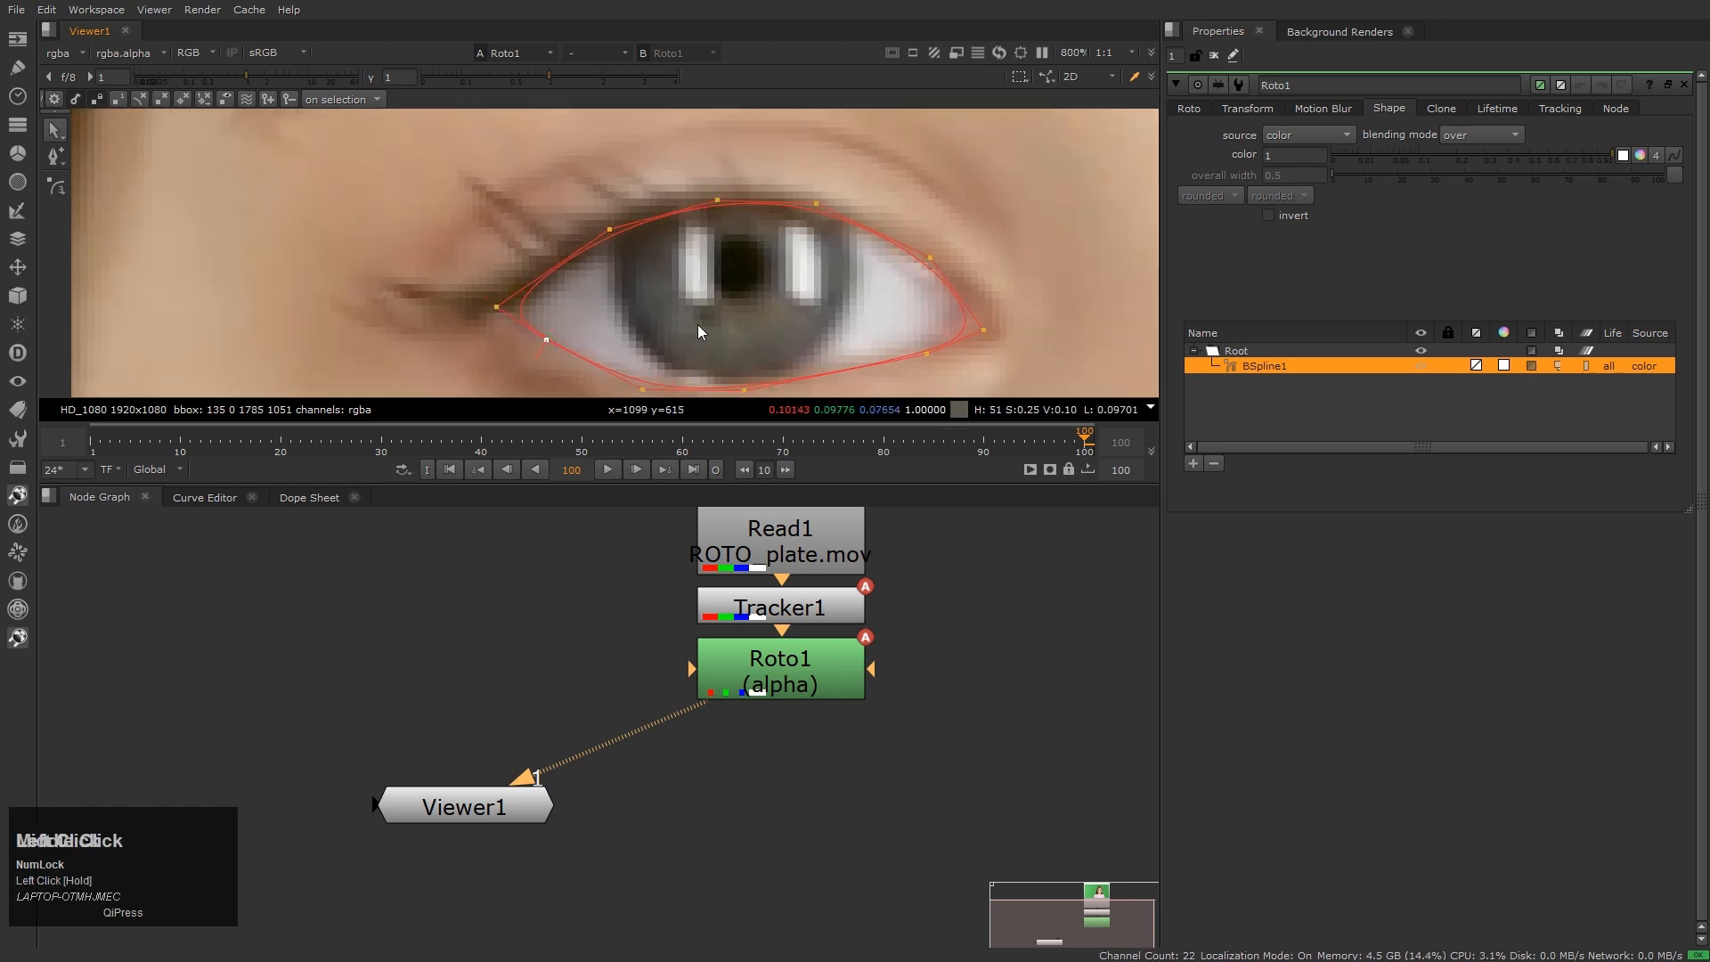
pyautogui.moveTo(696, 326); pyautogui.dragTo(702, 261, button='middle')
pyautogui.click(644, 320)
pyautogui.click(750, 326)
pyautogui.click(931, 289)
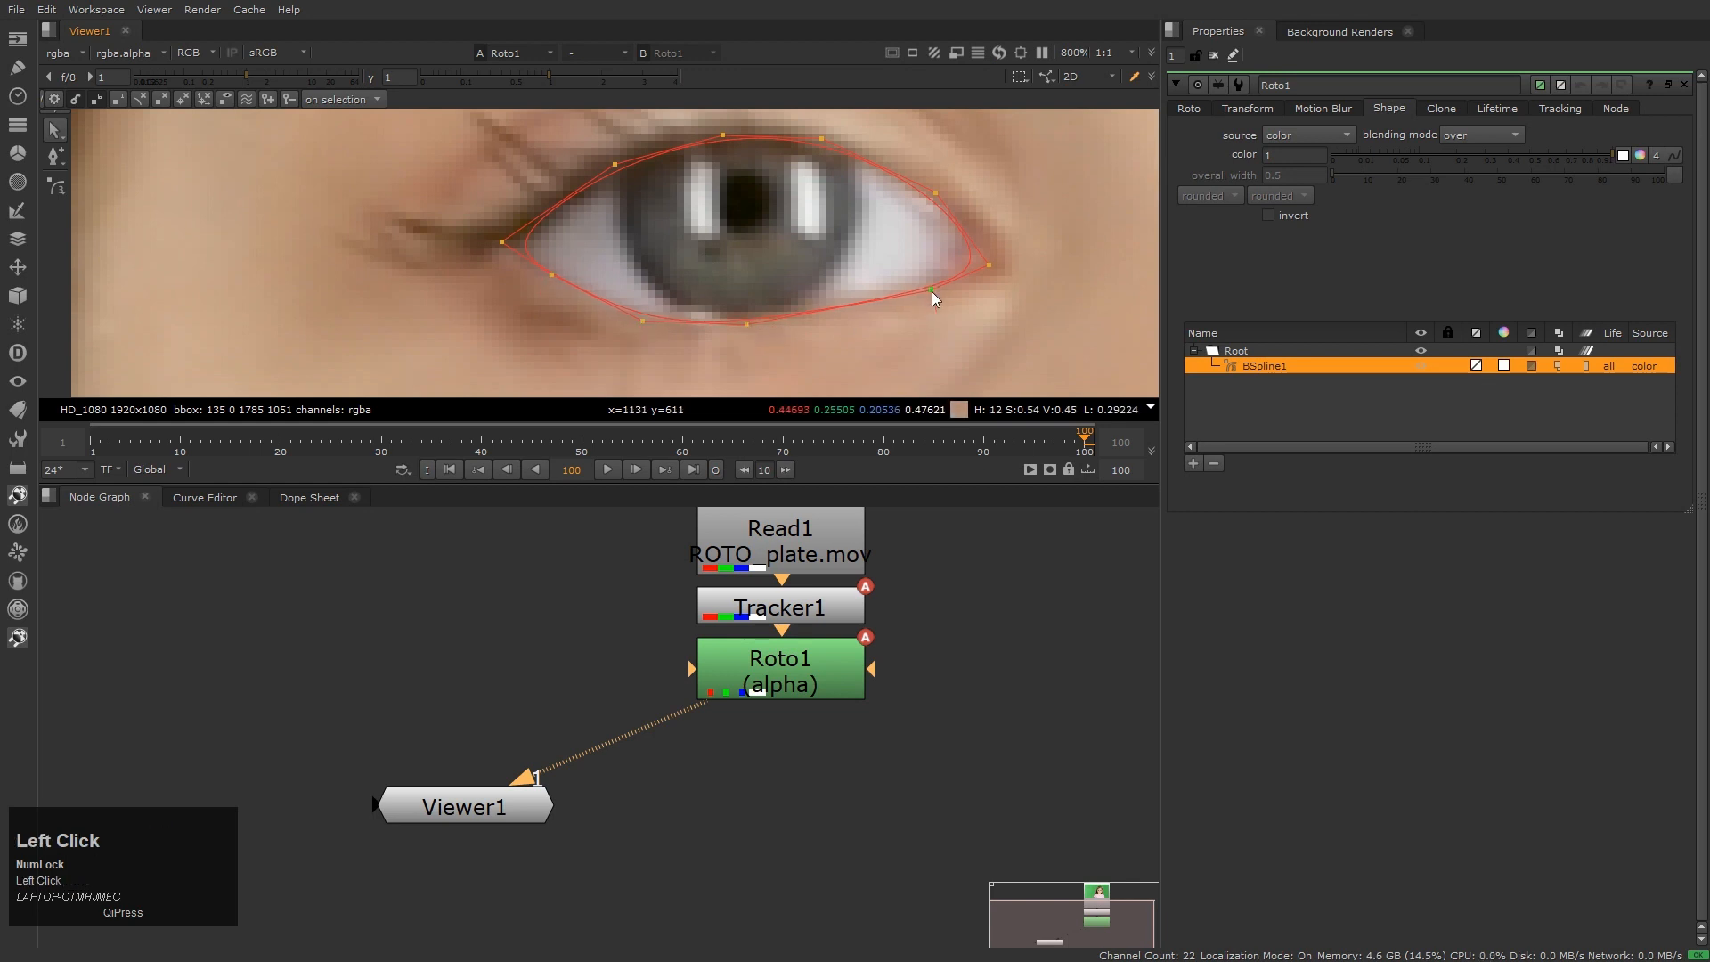
# Adjust the inner-corner and upper-eyelid points of the eye shape to follow the lid edge on frame 100
pyautogui.moveTo(989, 265); pyautogui.dragTo(987, 260)
pyautogui.click(935, 195)
pyautogui.click(822, 137)
pyautogui.moveTo(718, 135); pyautogui.dragTo(718, 130)
pyautogui.click(612, 163)
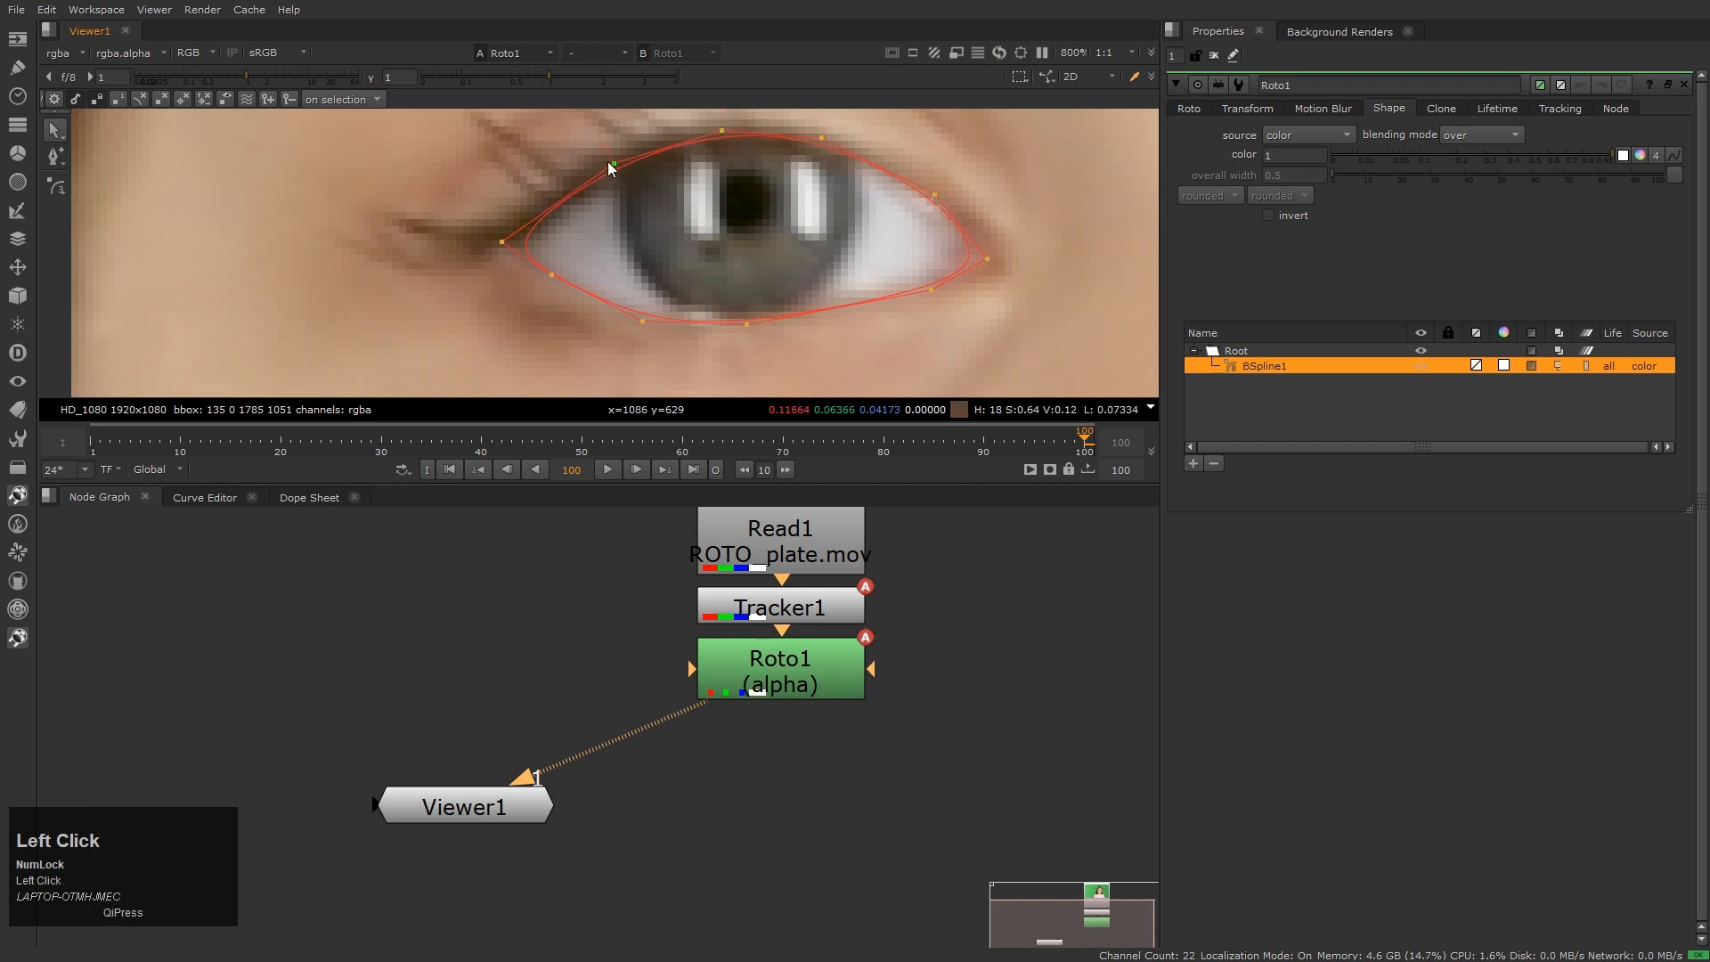
# Check the eye shape on frame 100 with the matte overlay shown and the spline outlines hidden
pyautogui.press('m')
pyautogui.press('m')
pyautogui.press('m')
pyautogui.press('q')
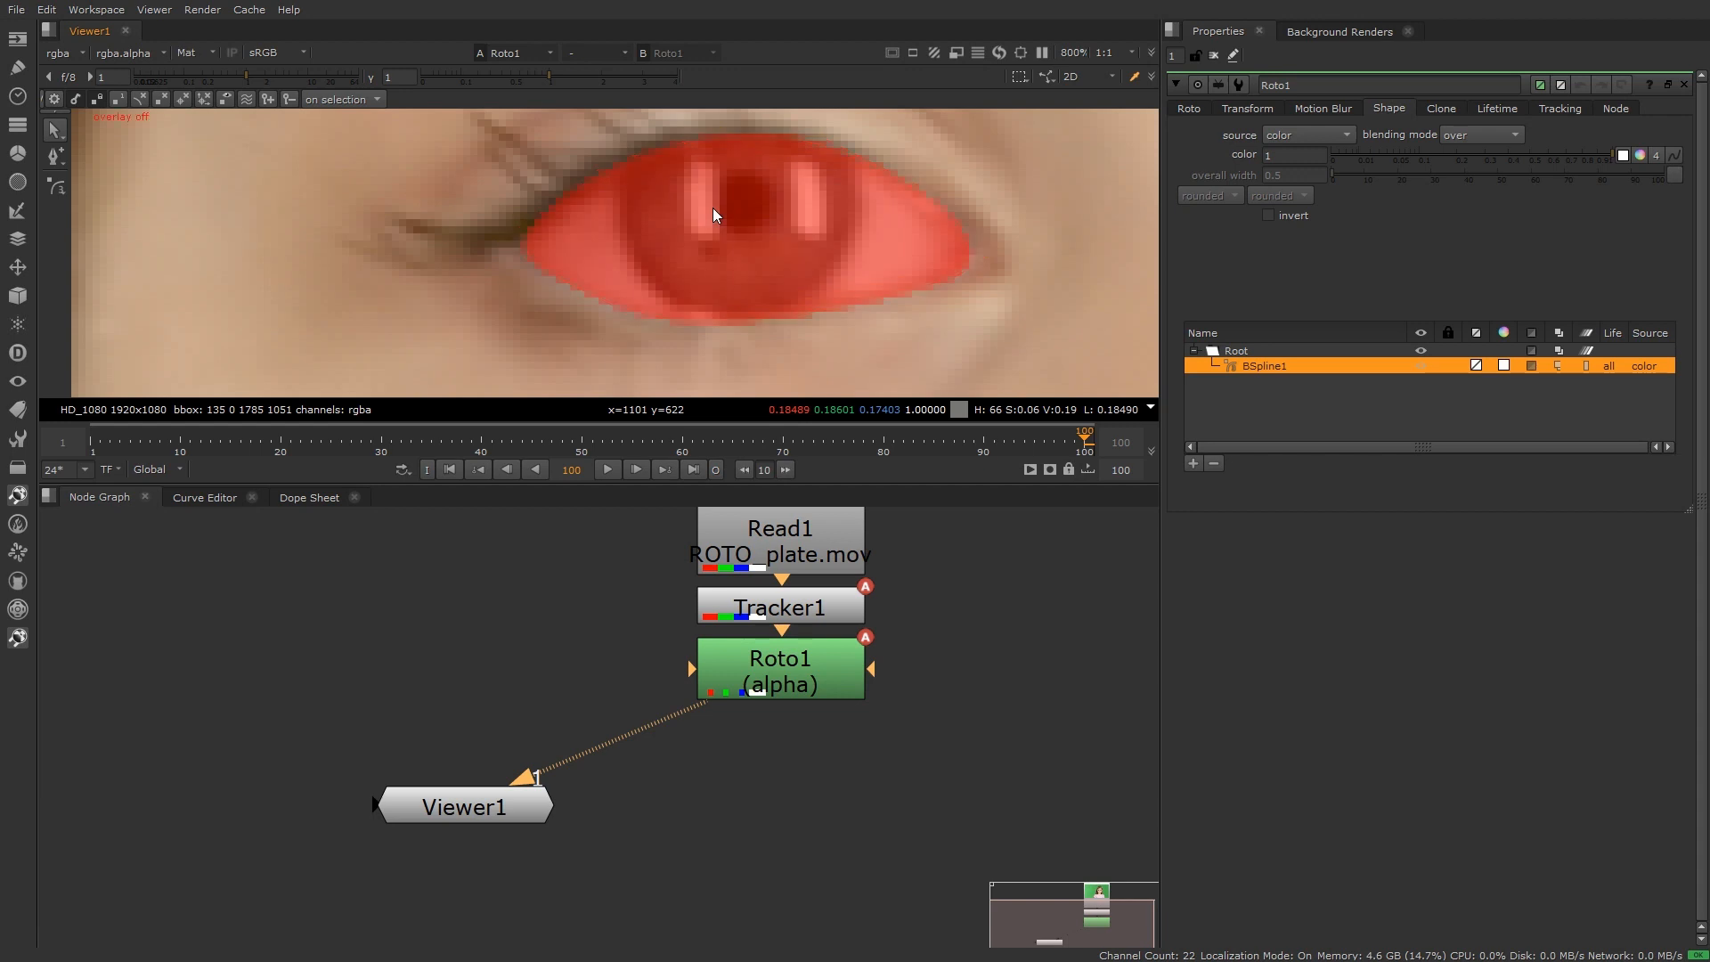
# Show the eye shape's outlines without the matte overlay and bring up the Roto settings that hold the spline key controls
pyautogui.press('q')
pyautogui.press('m')
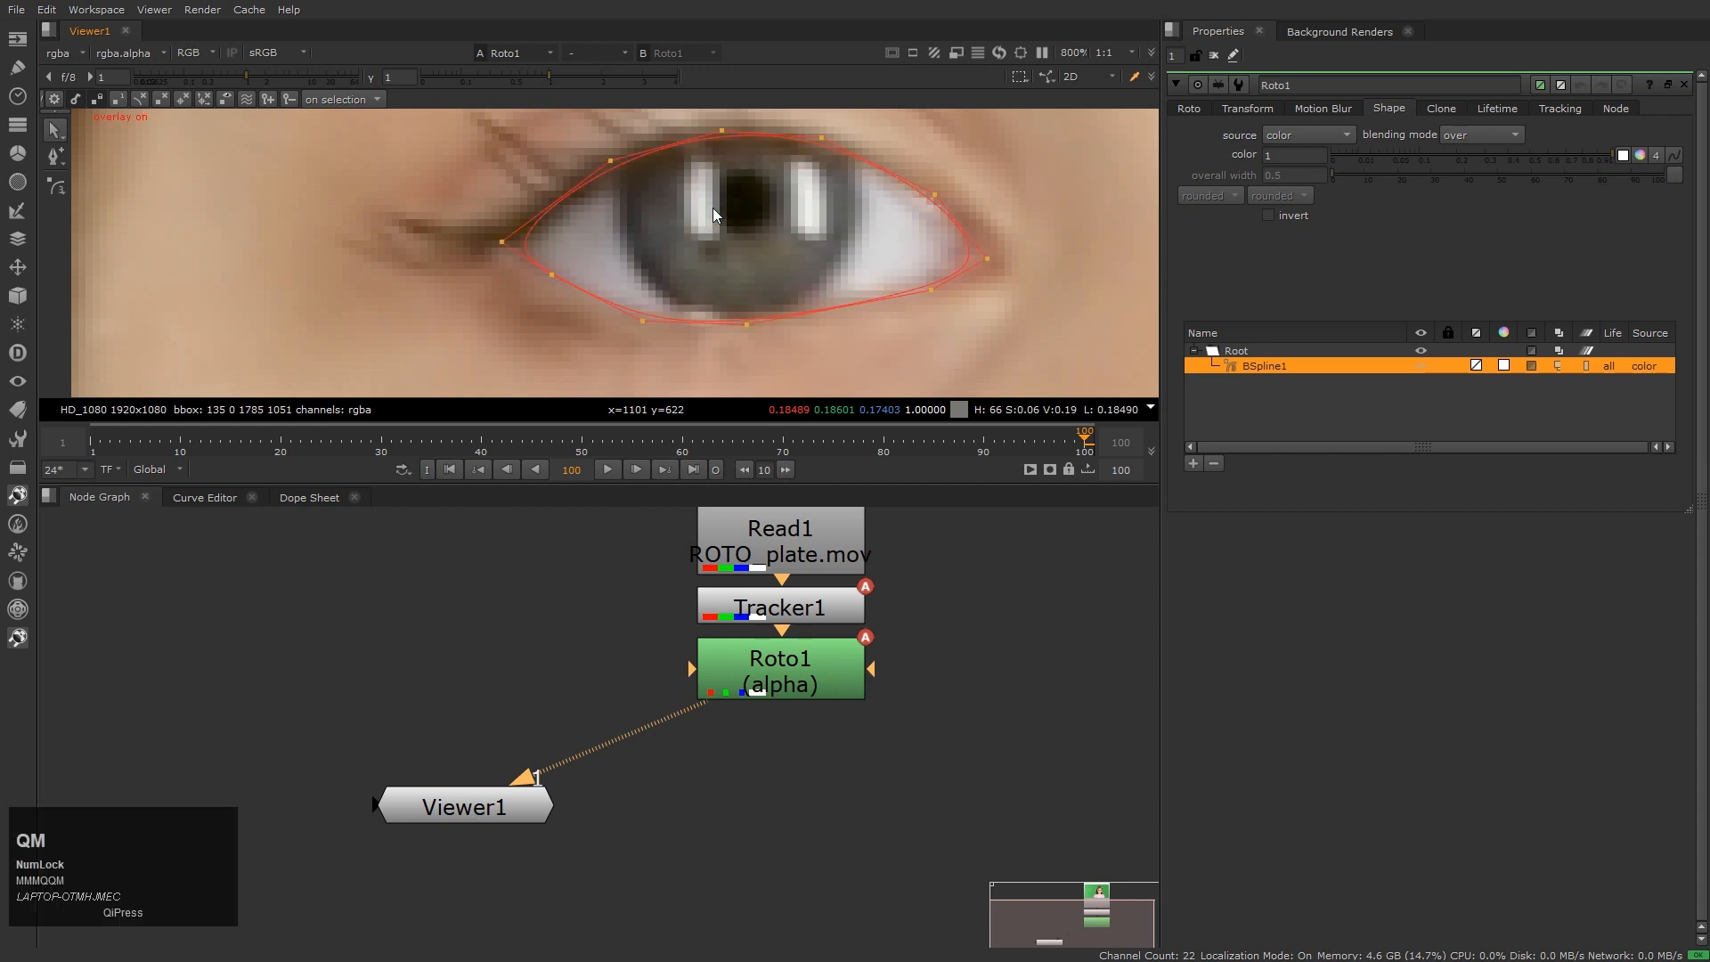
pyautogui.scroll(-2, 846, 383)
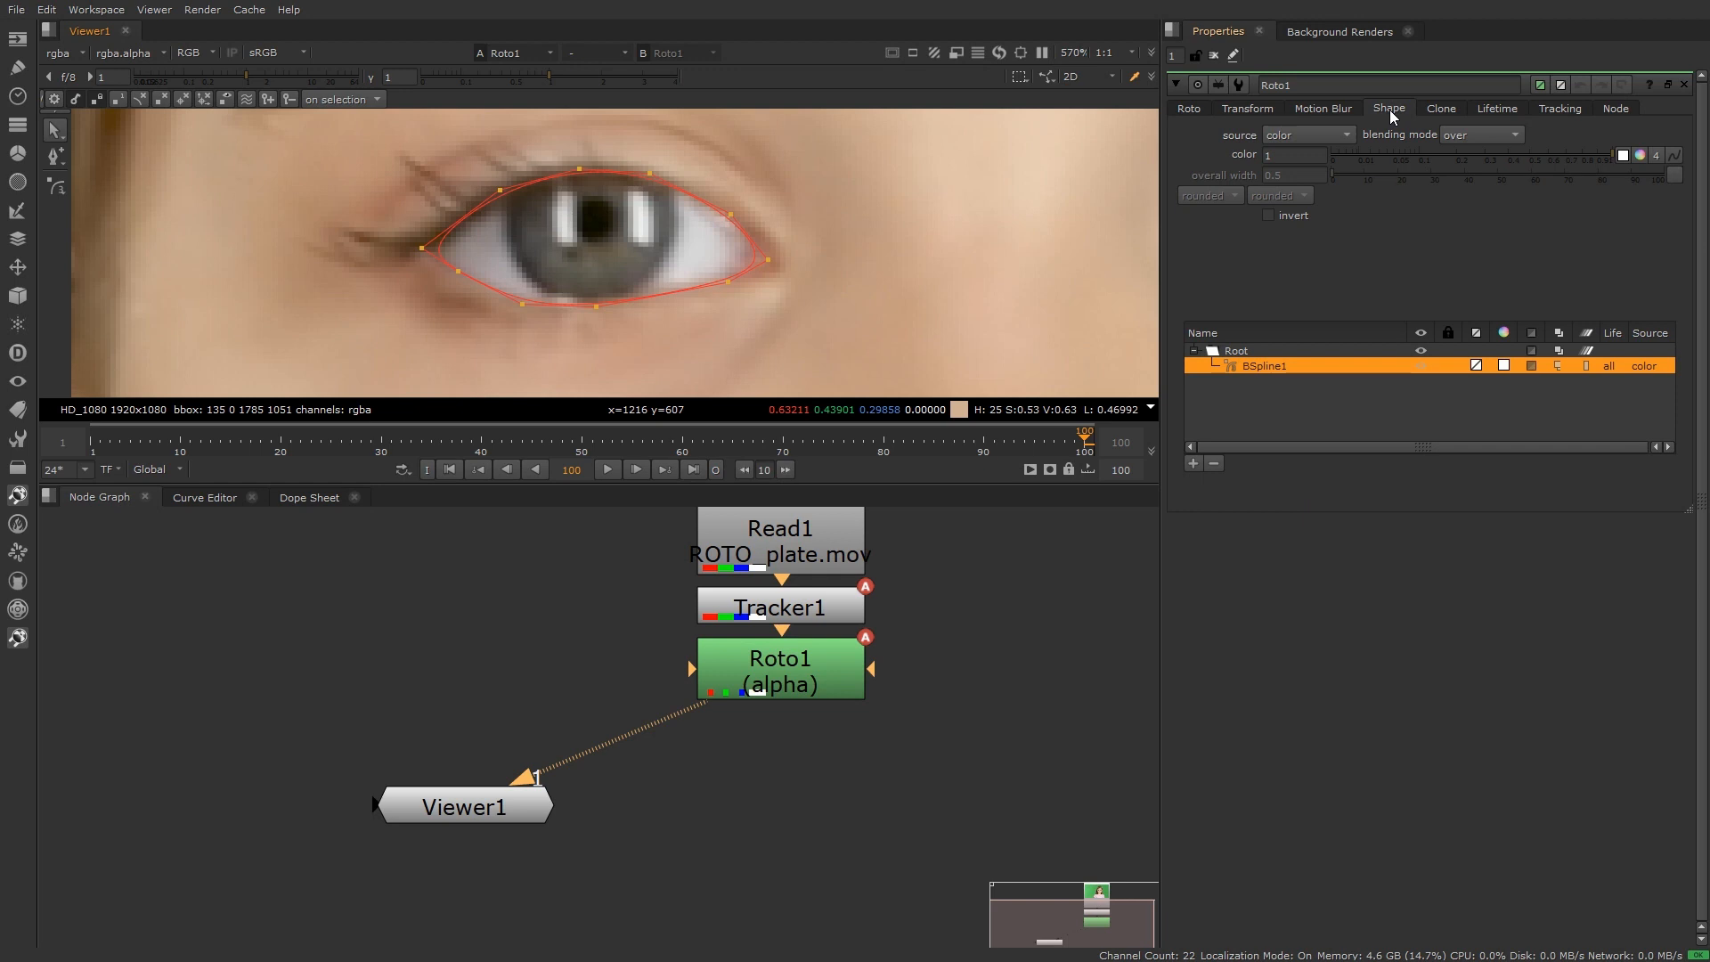
pyautogui.click(1185, 108)
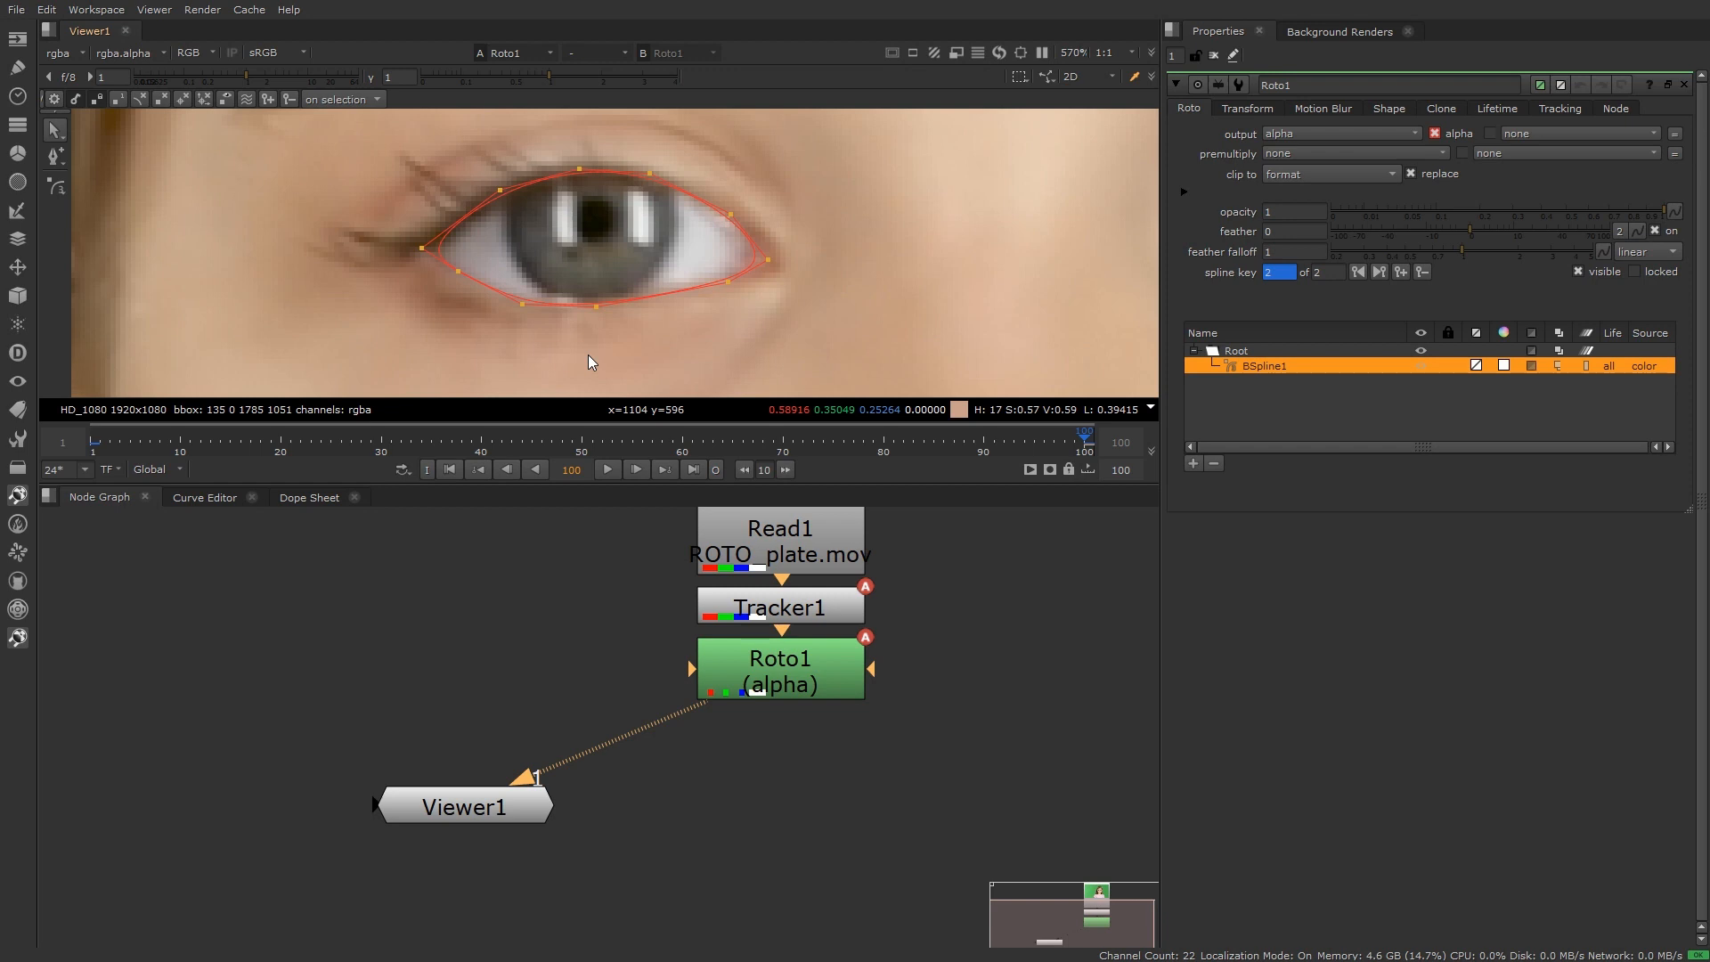
# Compare the eye shape's fit at its spline keys on frames 1 and 100, also checking frame 101
pyautogui.click(94, 442)
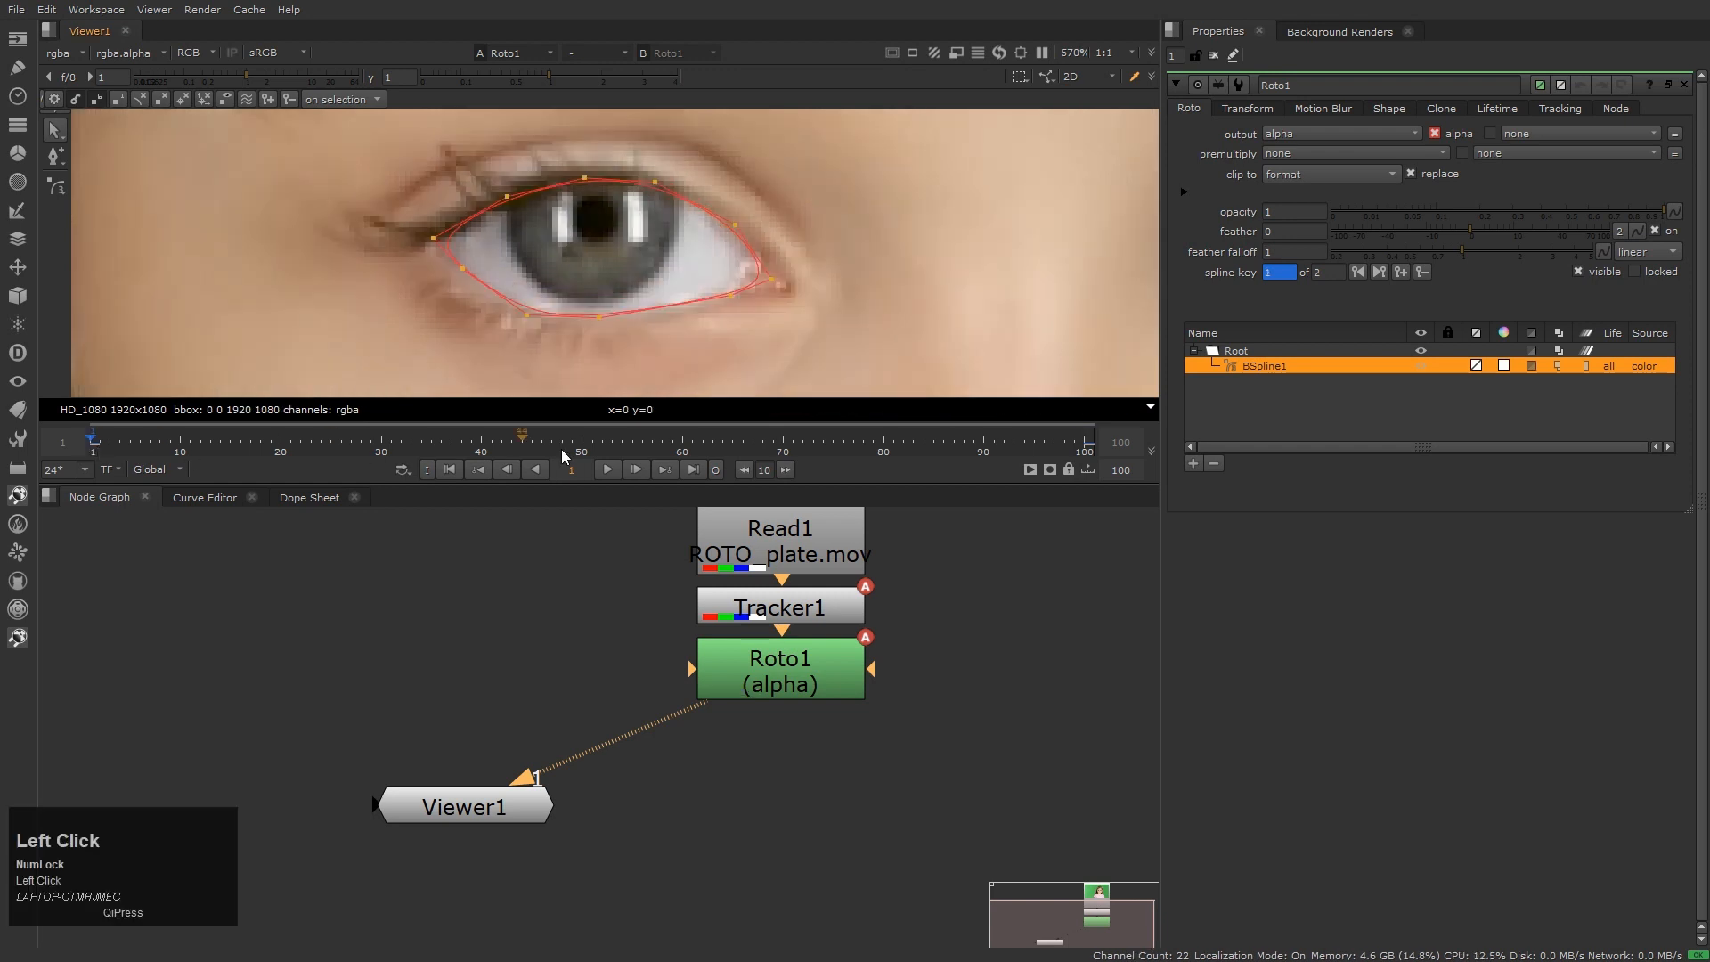
pyautogui.click(1084, 443)
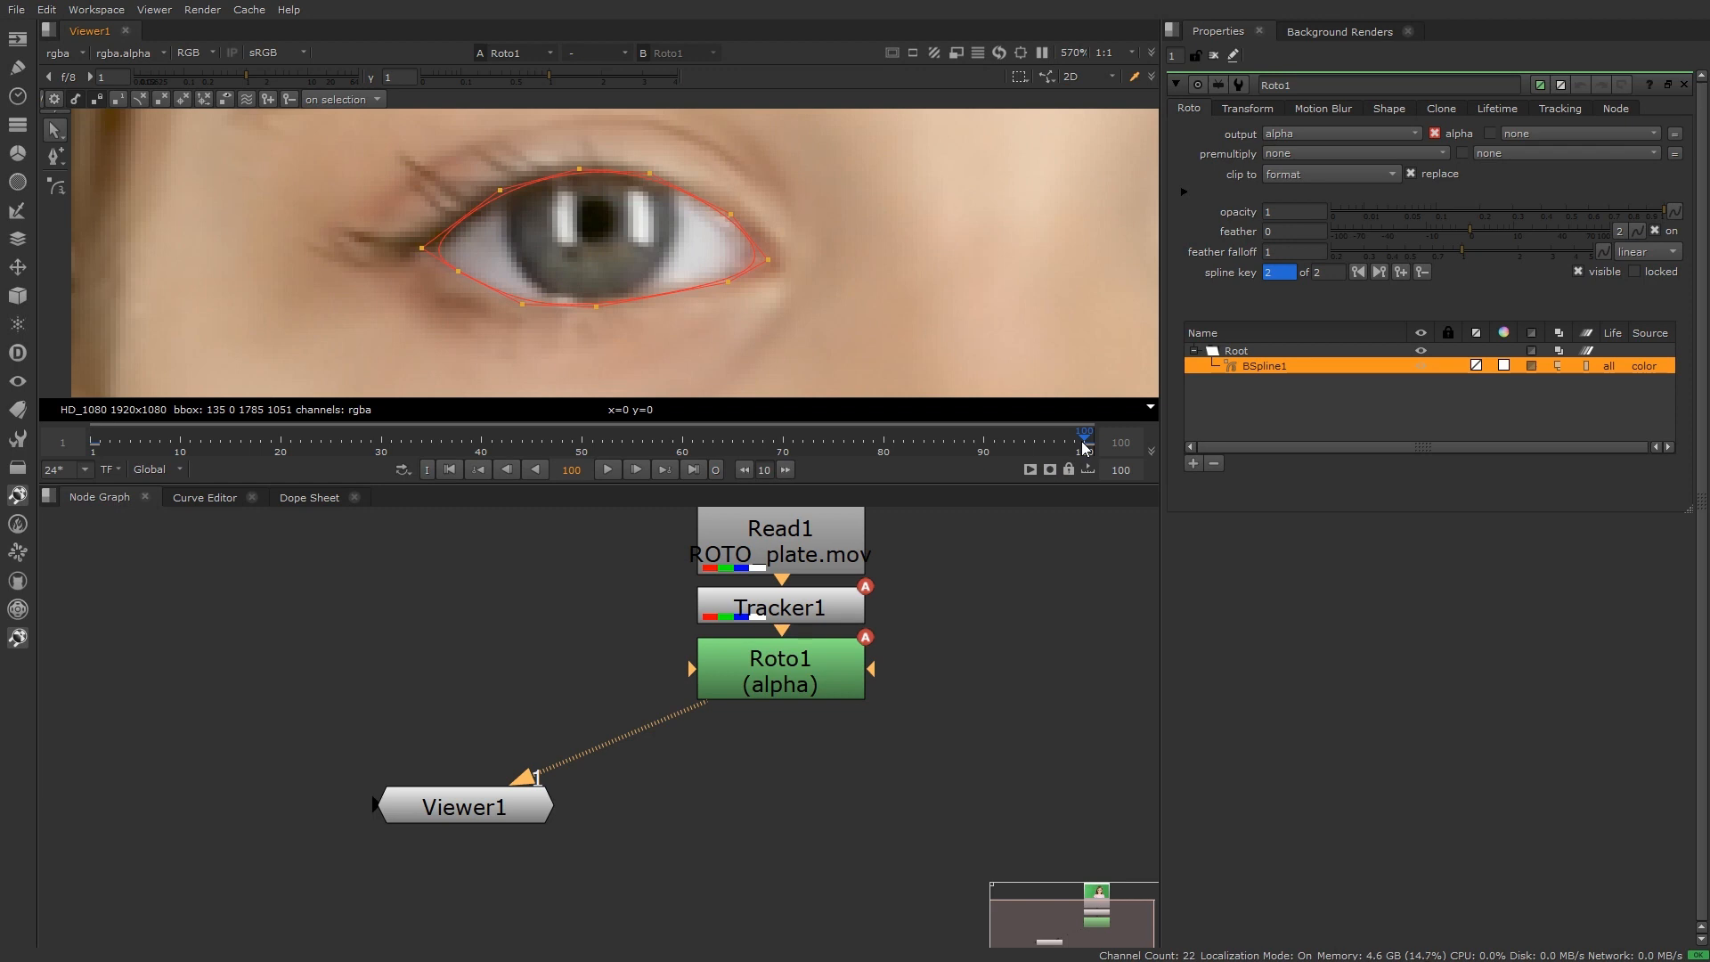
pyautogui.moveTo(1084, 443)
pyautogui.mouseDown()
pyautogui.moveTo(334, 456)
pyautogui.moveTo(1093, 443)
pyautogui.mouseUp()
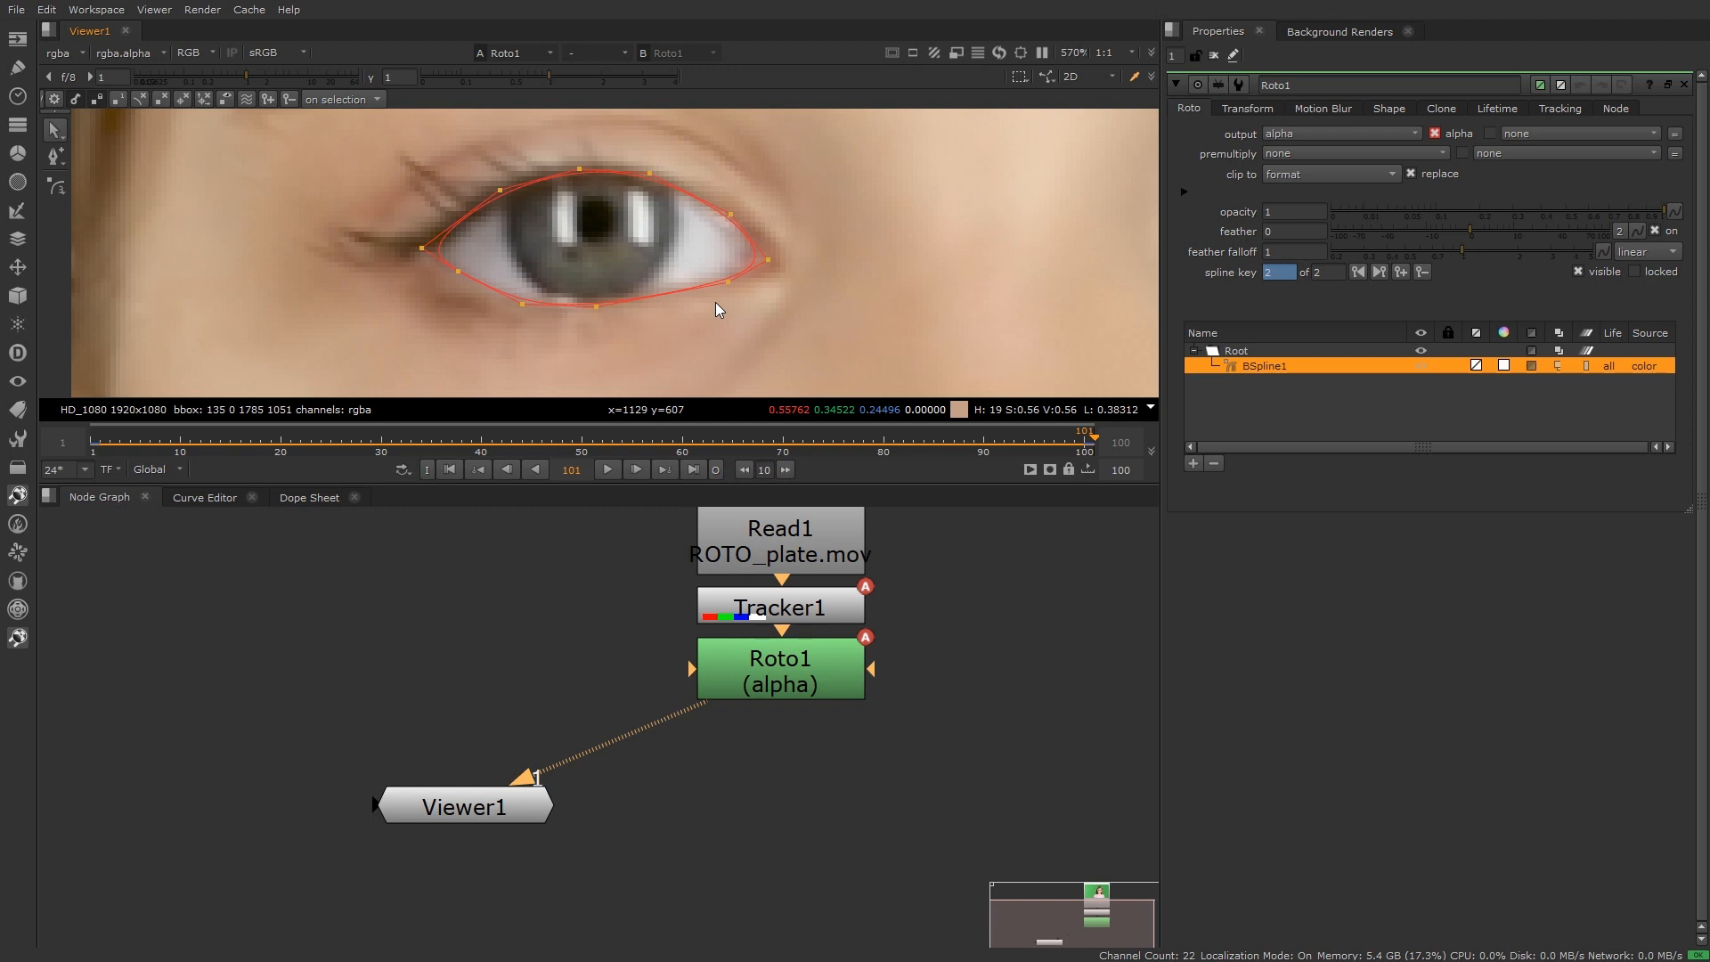
pyautogui.scroll(-4, 714, 302)
pyautogui.moveTo(668, 340); pyautogui.dragTo(750, 328, button='middle')
pyautogui.scroll(2, 749, 328)
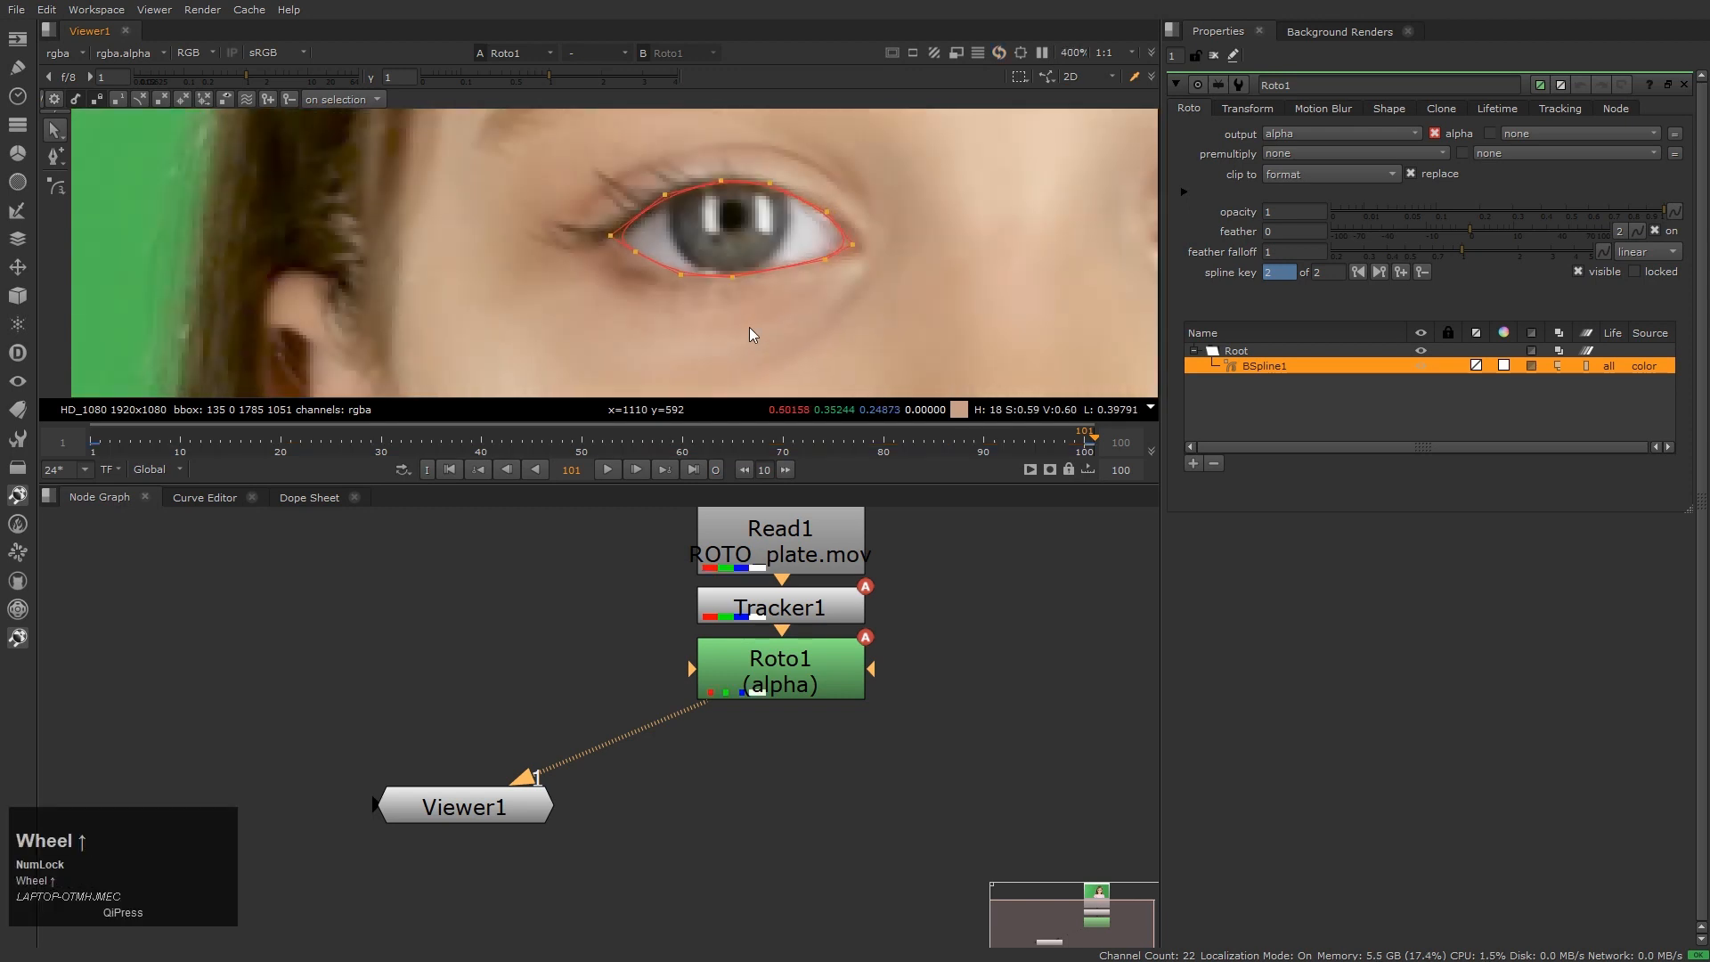
pyautogui.moveTo(479, 143); pyautogui.dragTo(996, 302)
pyautogui.click(997, 300)
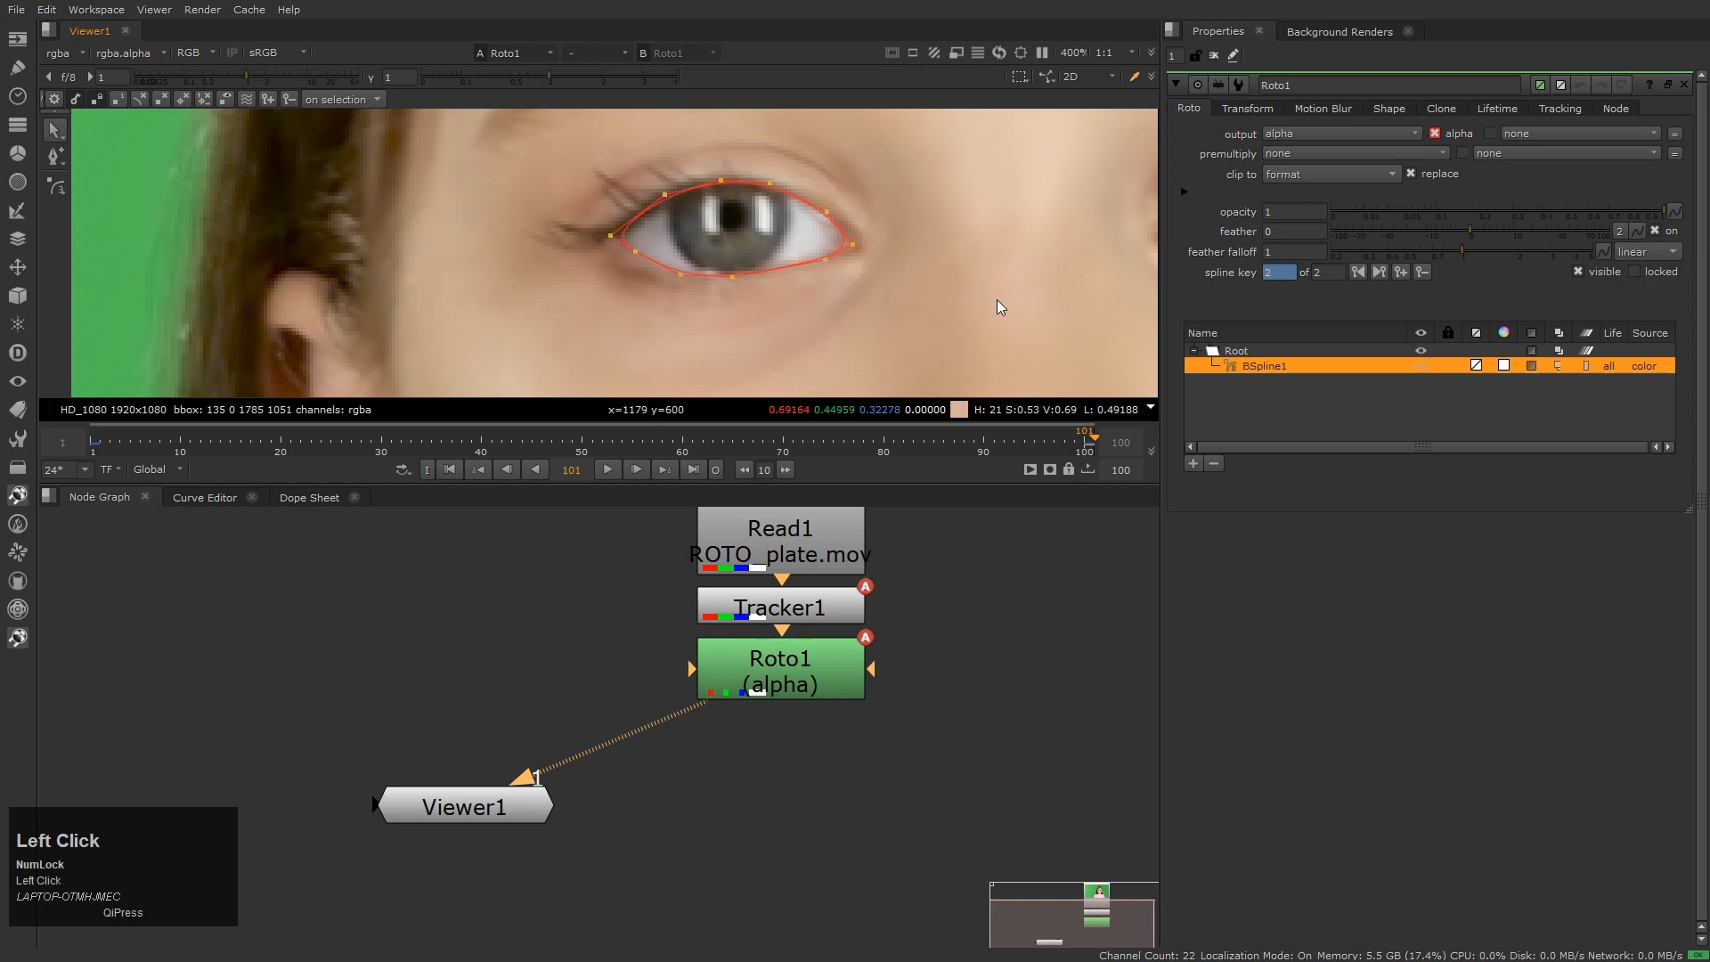
pyautogui.click(93, 440)
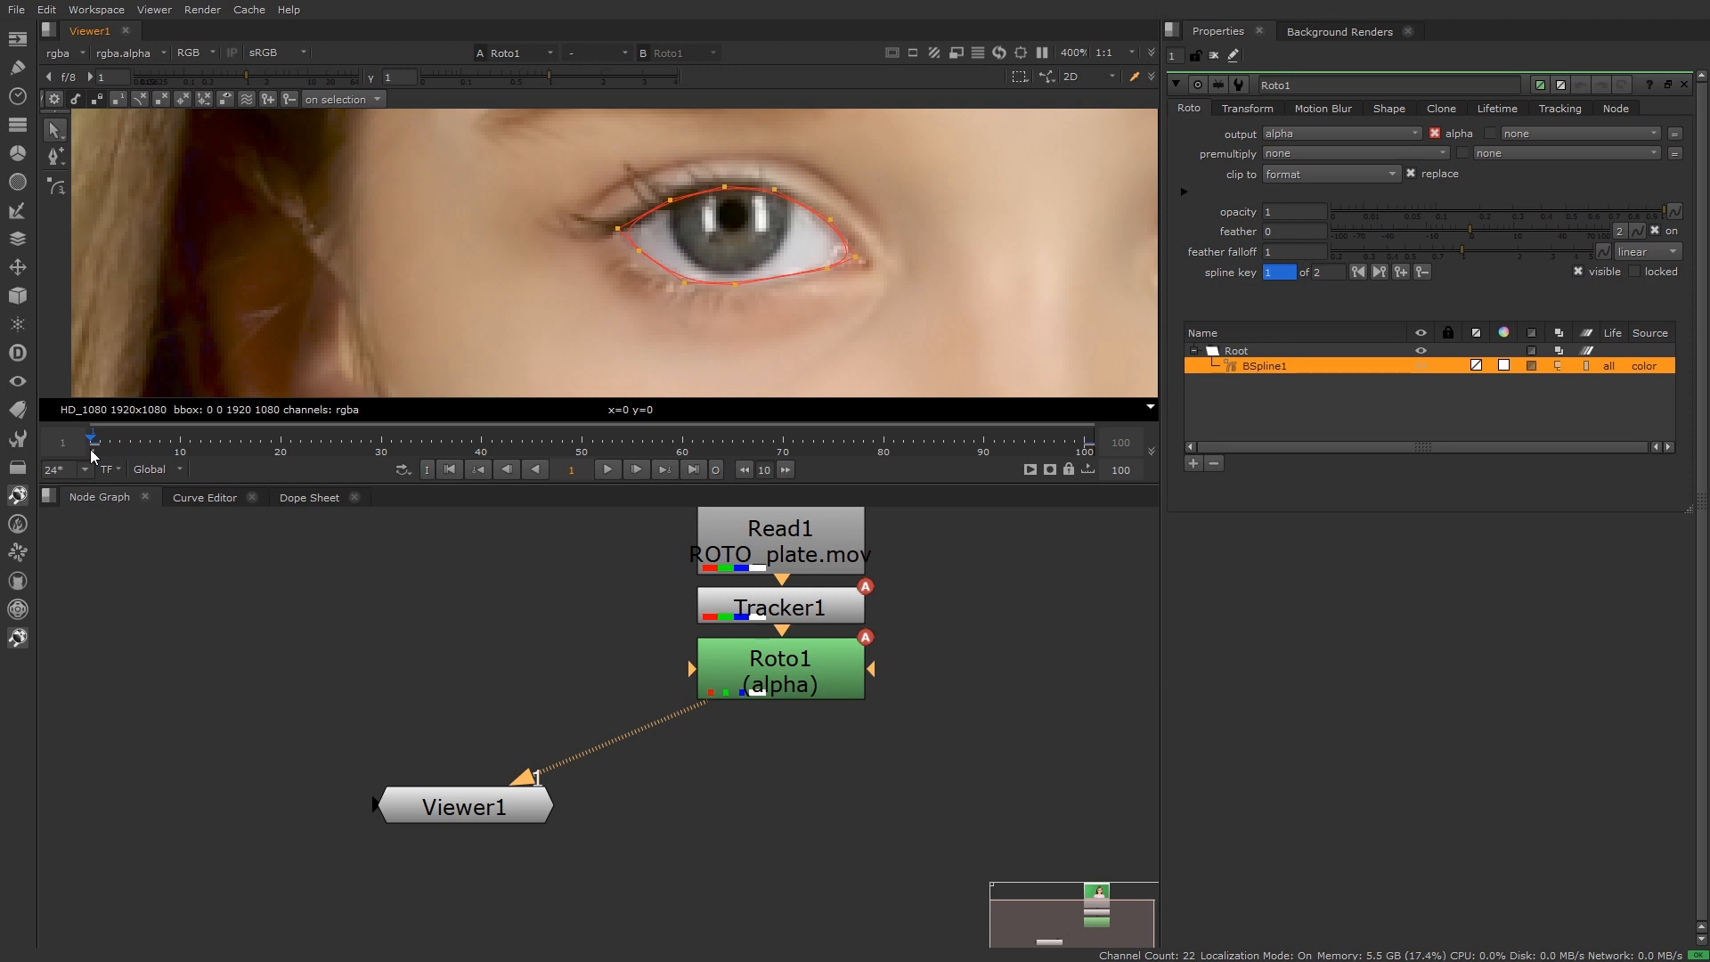
pyautogui.click(1086, 453)
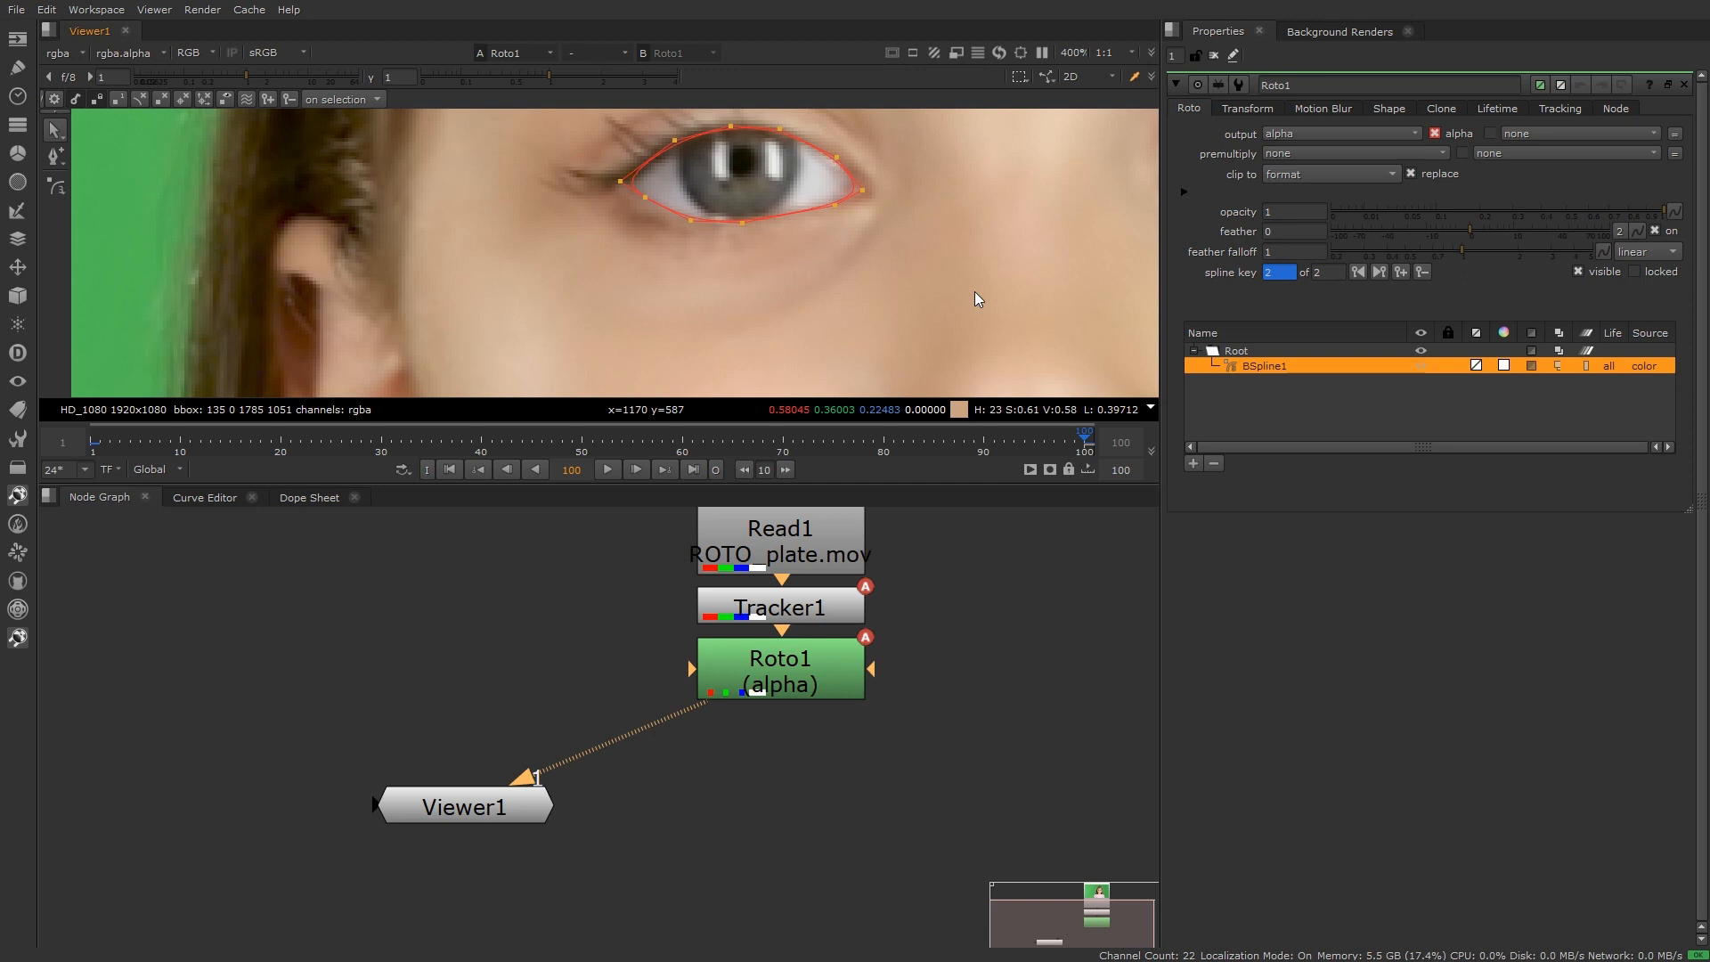
# Go to frame 50, midway between the two keys, and move all the eye shape's points over the eye
pyautogui.press('ctrl')
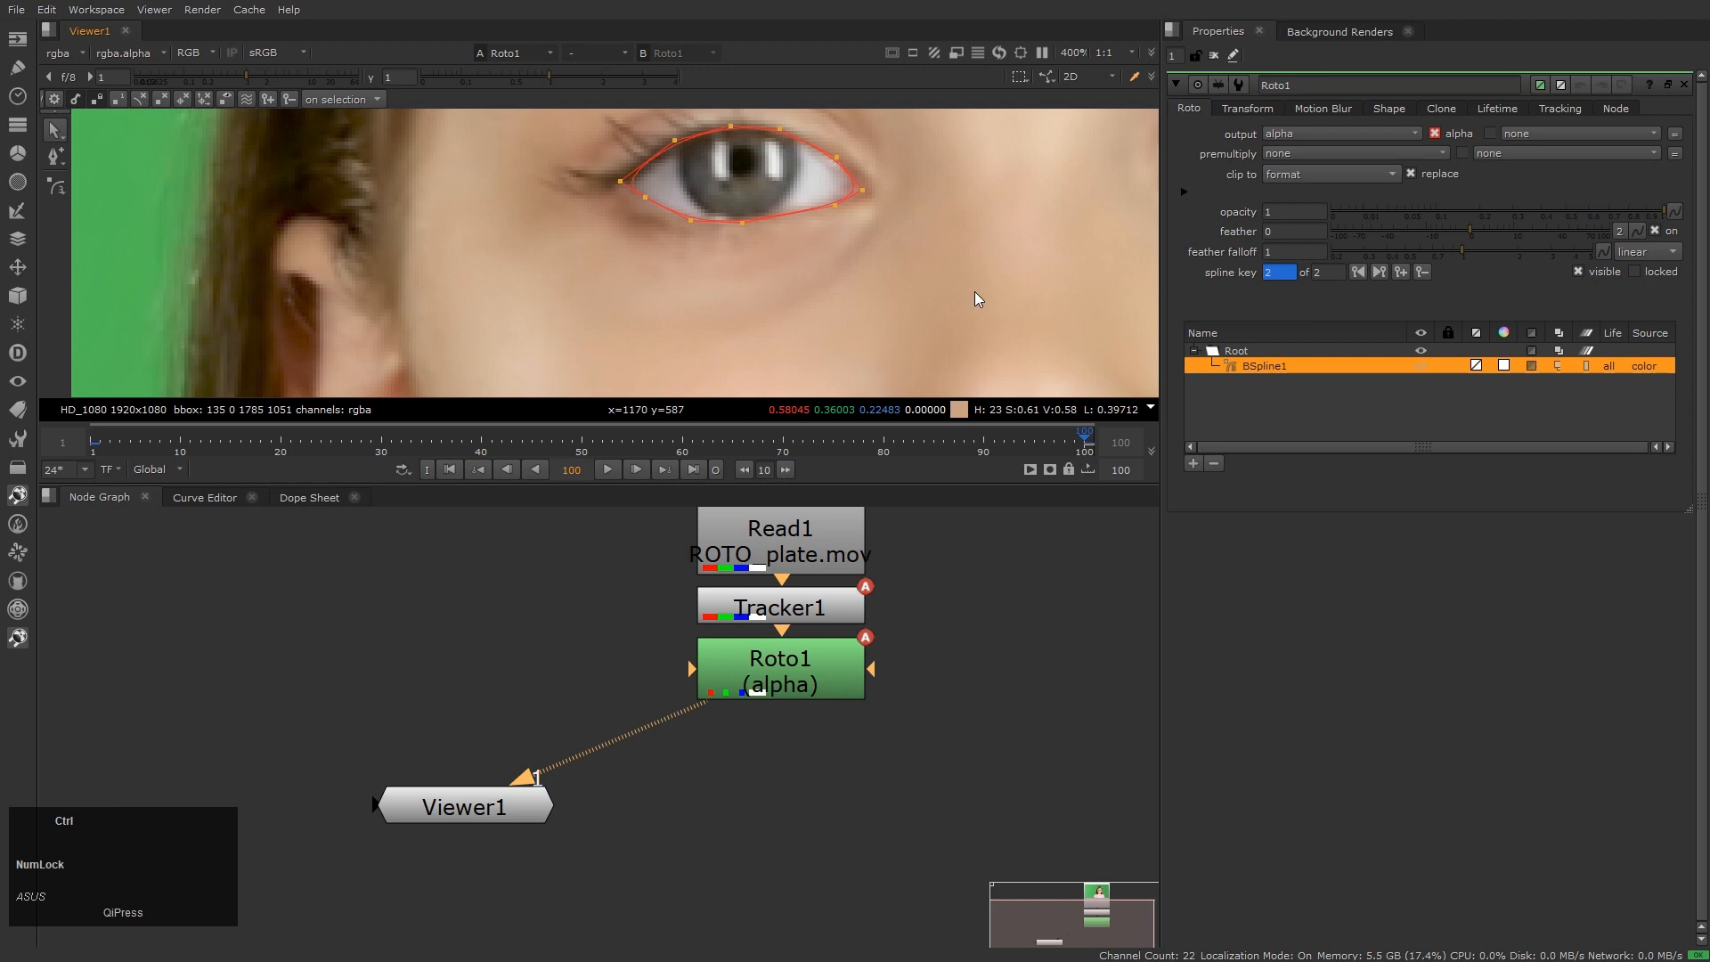
pyautogui.hotkey('ctrl', 'Left')
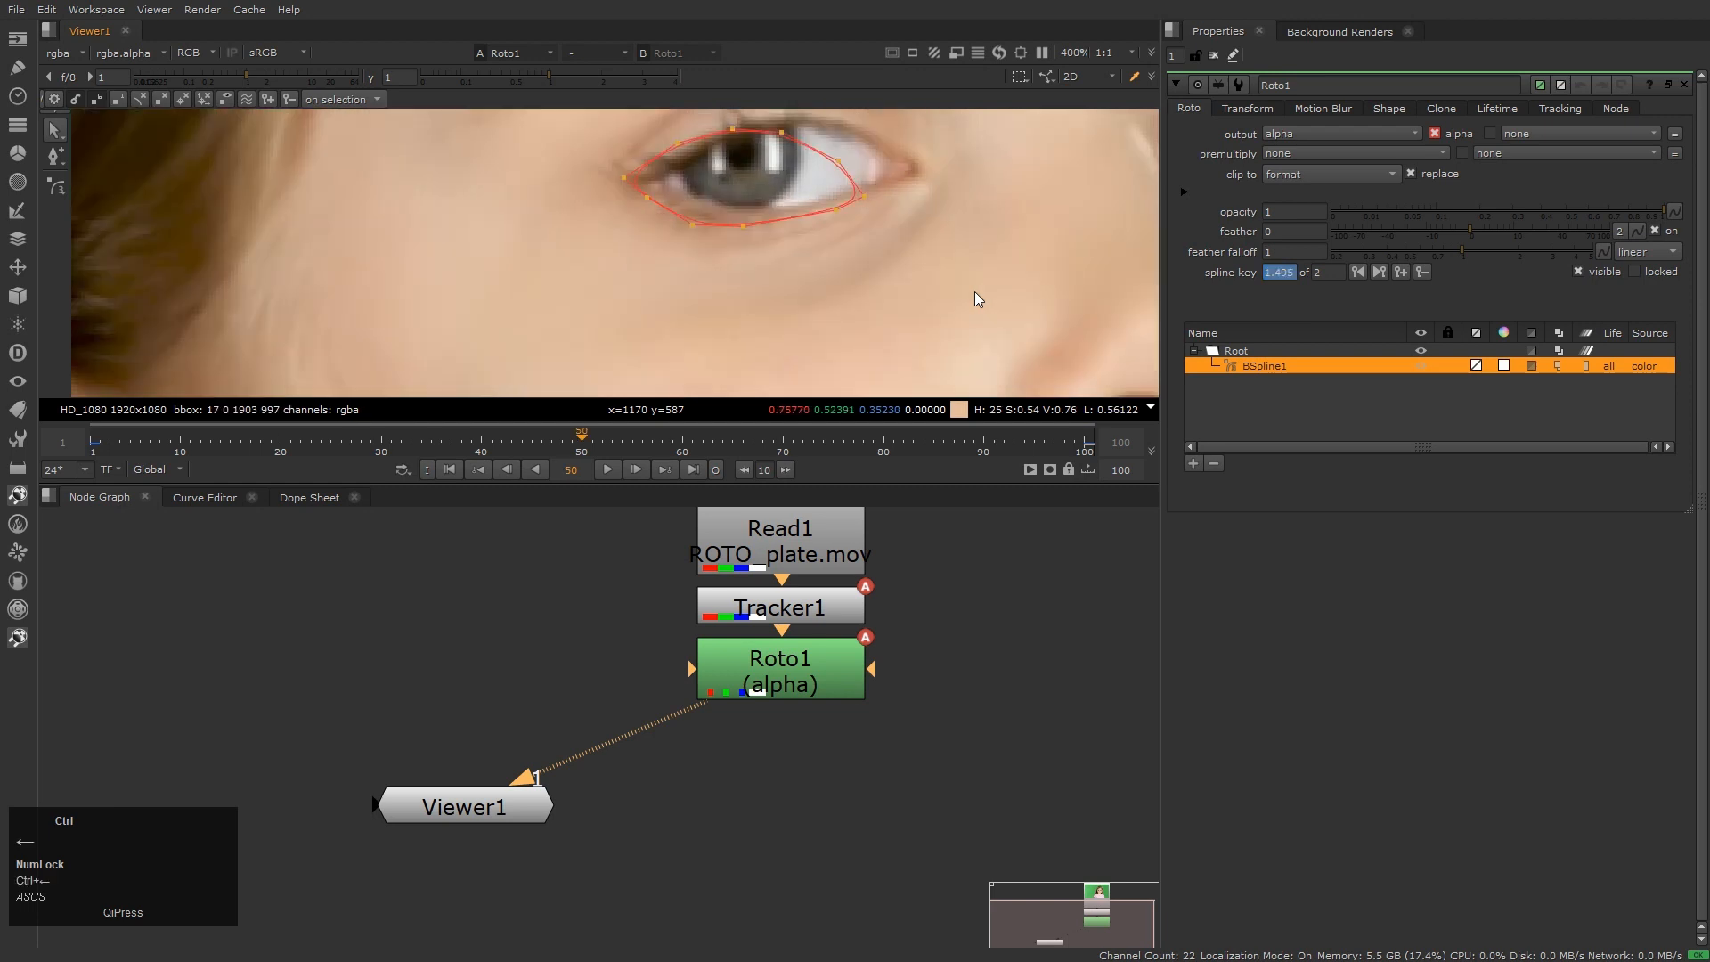
pyautogui.scroll(1, 683, 365)
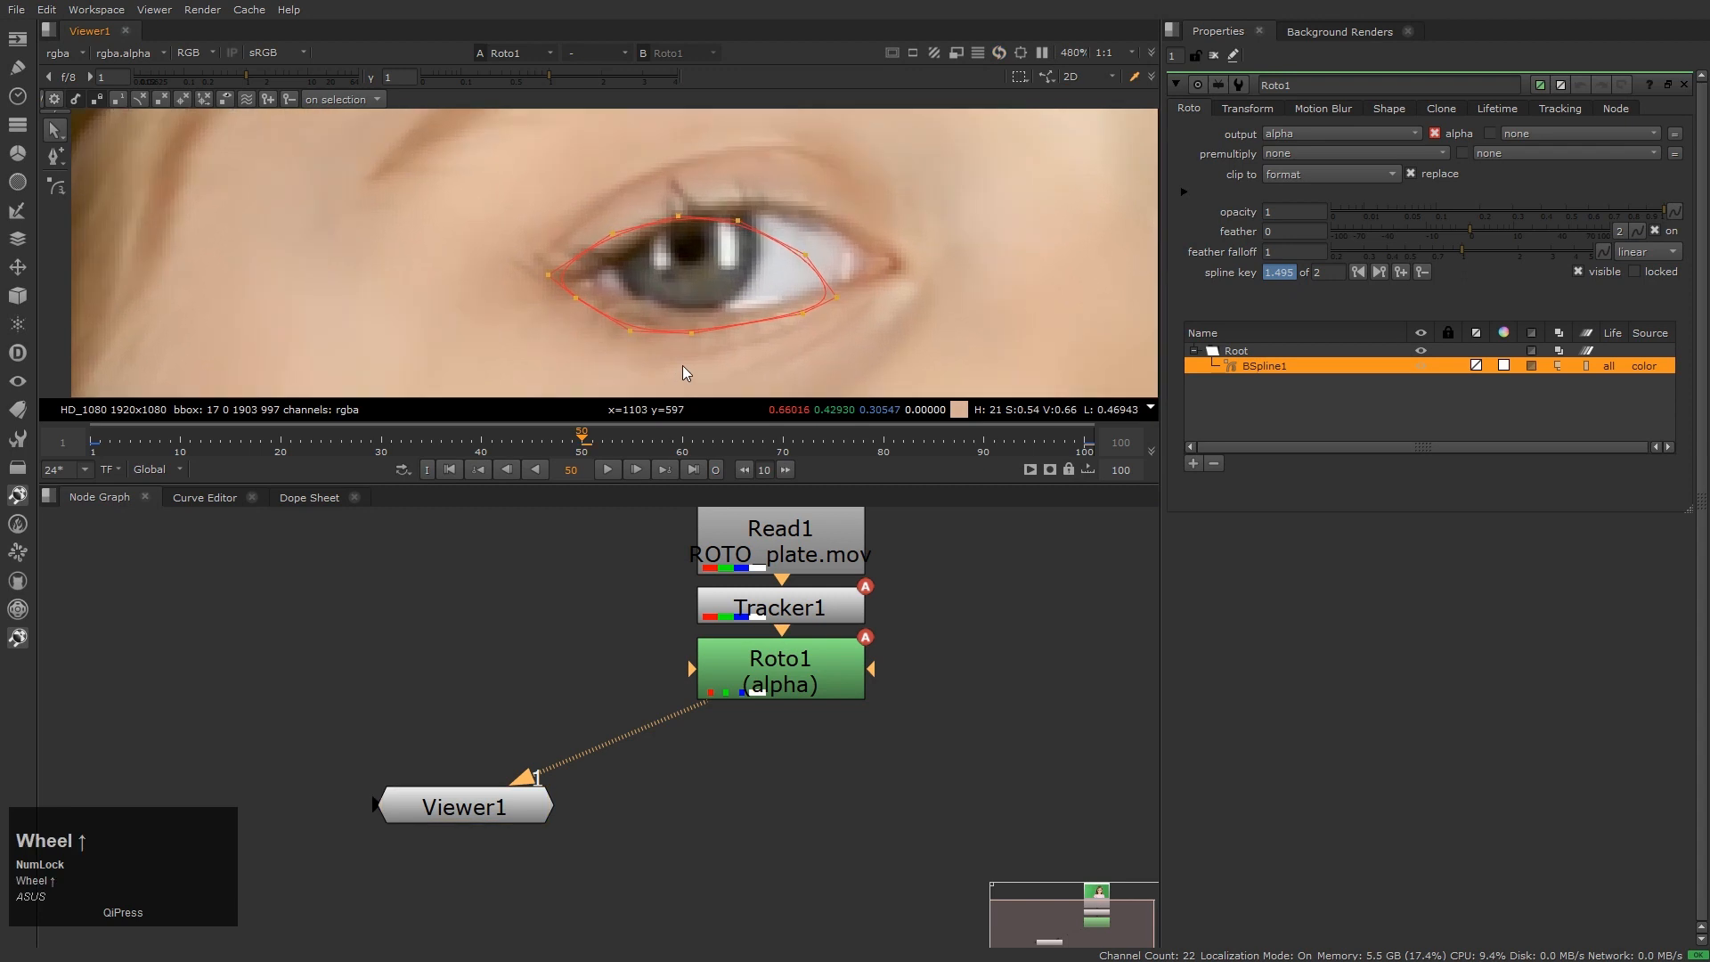
pyautogui.moveTo(410, 168); pyautogui.dragTo(985, 401)
pyautogui.moveTo(745, 294); pyautogui.dragTo(782, 276)
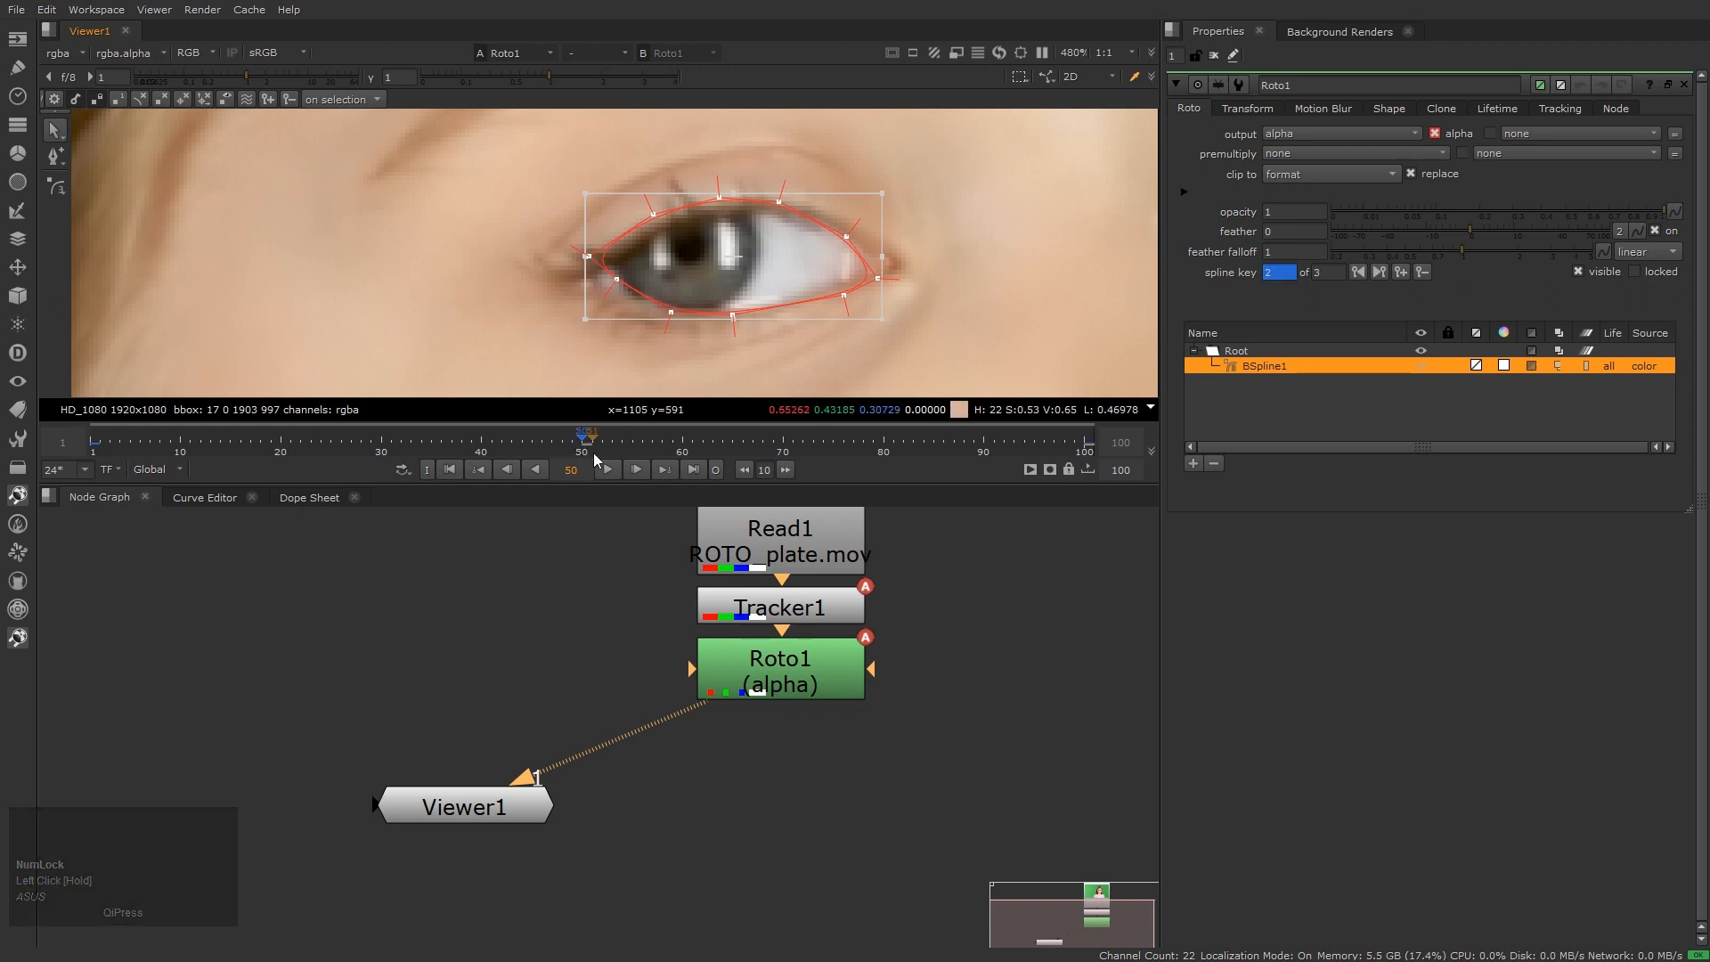
# Rotate the whole eye shape slightly counterclockwise on frame 50 and pull its lower- and upper-eyelid points onto the lid edges
pyautogui.scroll(2, 518, 312)
pyautogui.moveTo(518, 311); pyautogui.dragTo(443, 319, button='middle')
pyautogui.keyDown('shift'); pyautogui.moveTo(925, 334); pyautogui.dragTo(947, 320); pyautogui.keyUp('shift')
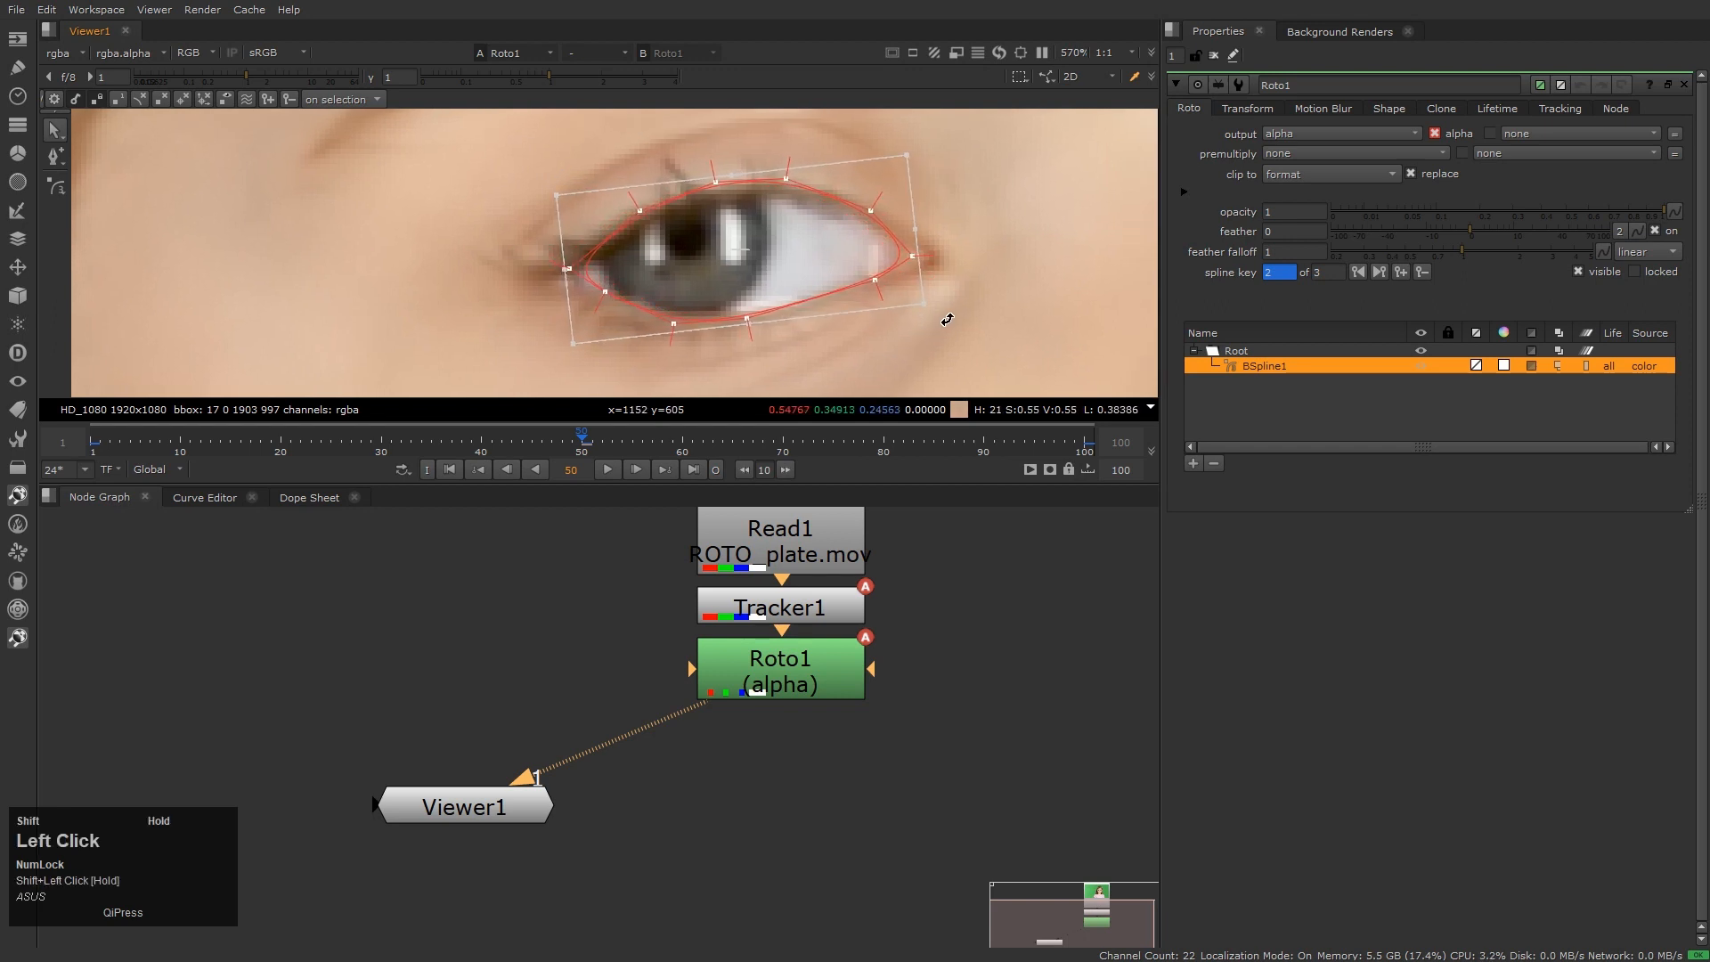
pyautogui.moveTo(809, 259); pyautogui.dragTo(802, 267)
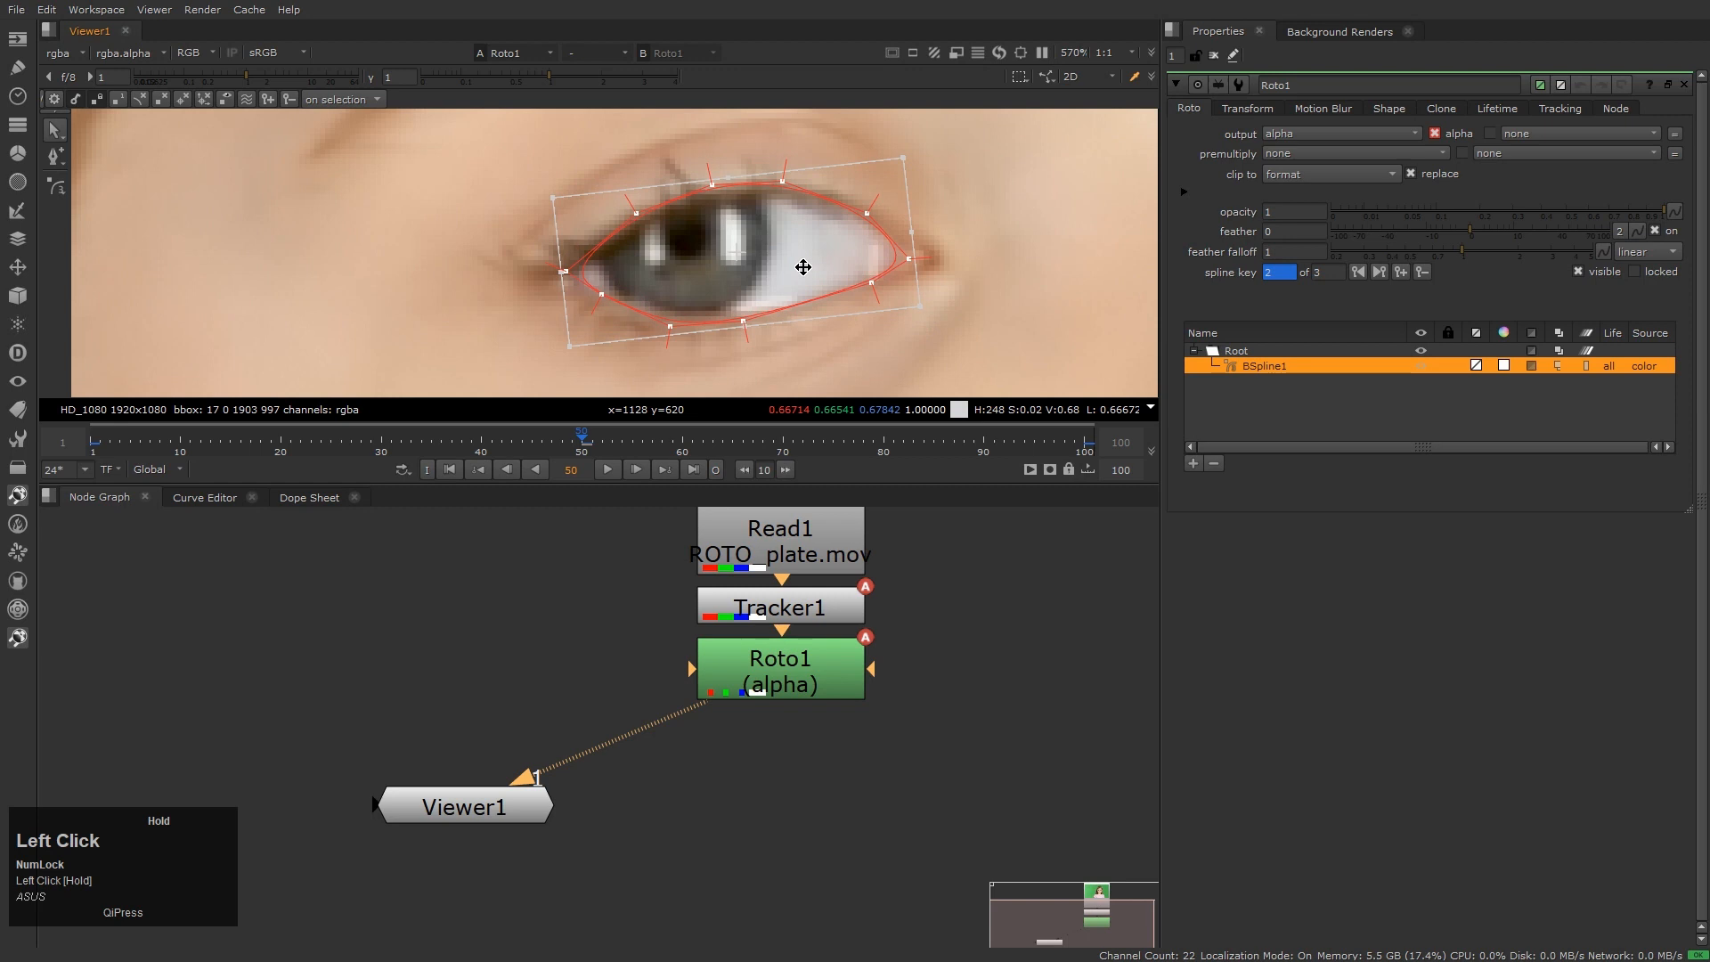
pyautogui.click(872, 362)
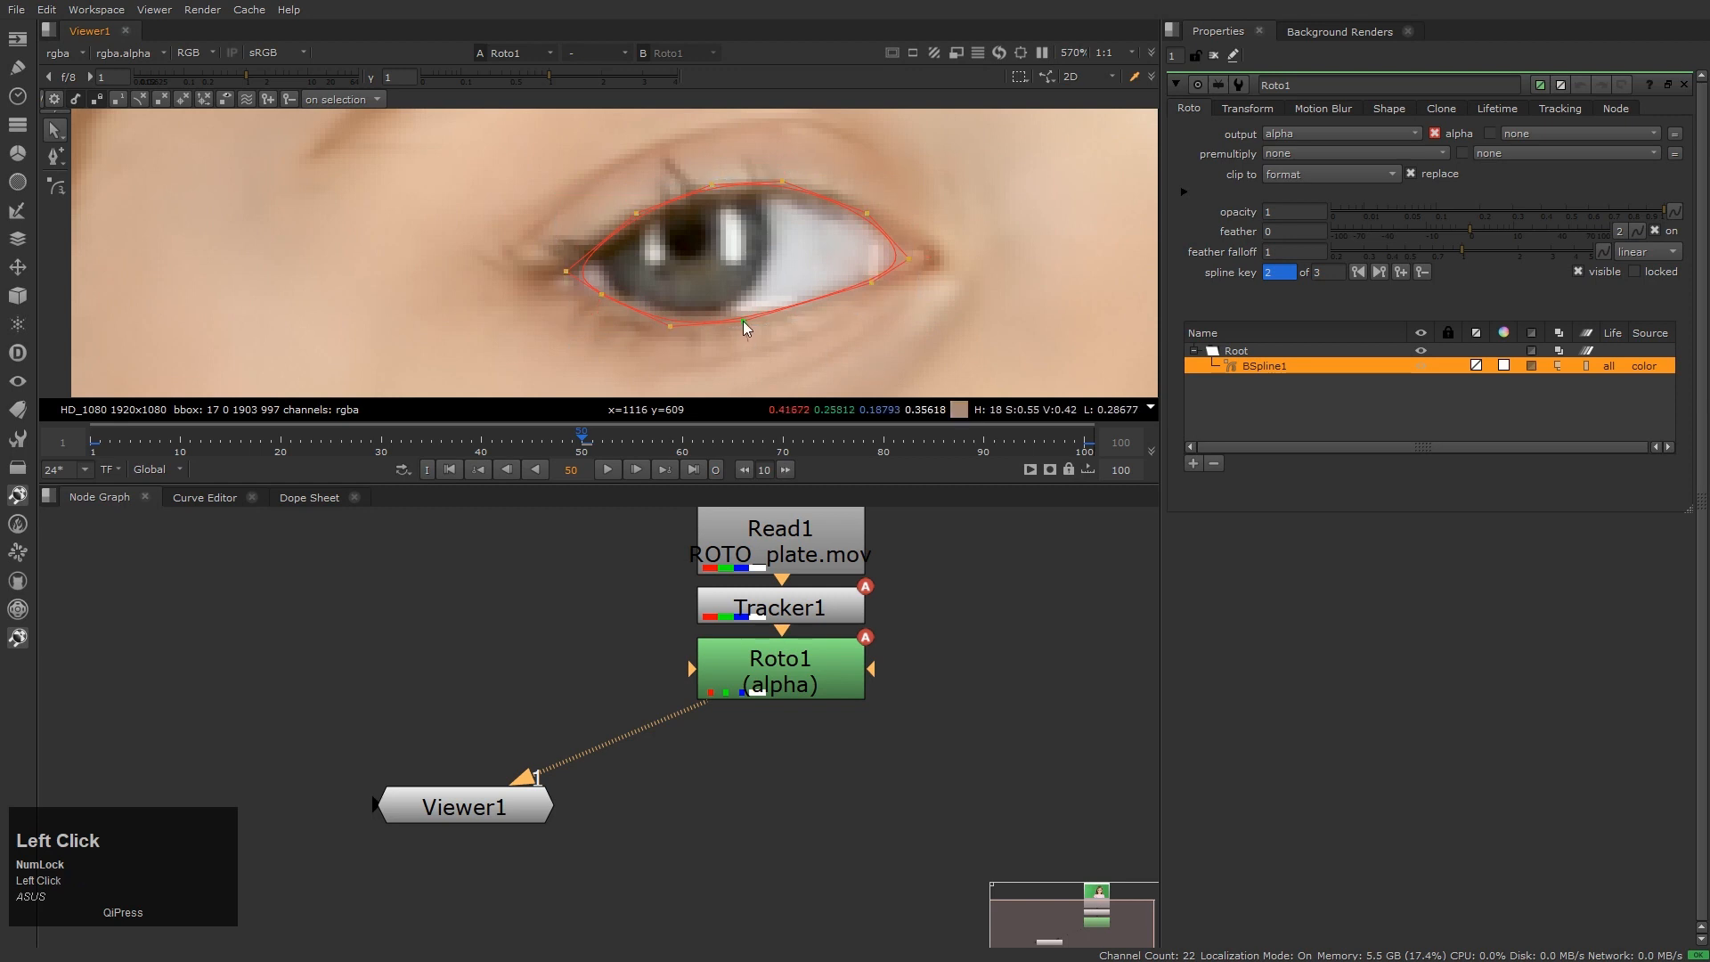
pyautogui.moveTo(671, 328); pyautogui.dragTo(674, 322)
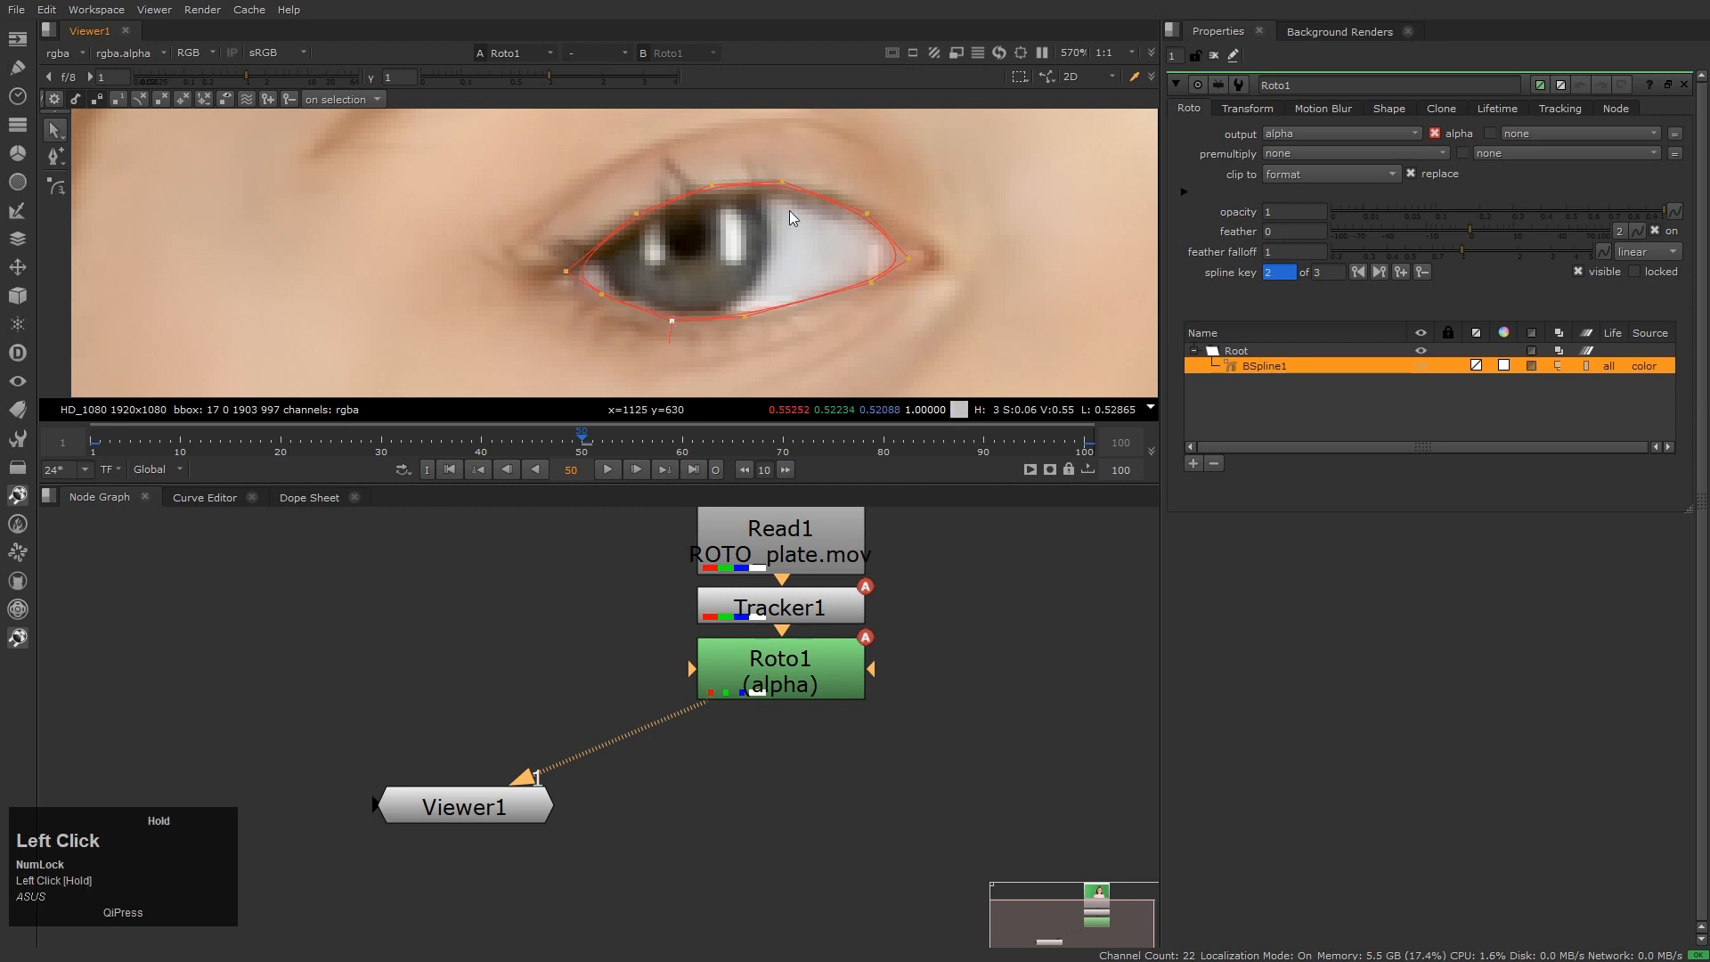
pyautogui.moveTo(784, 184); pyautogui.dragTo(713, 187)
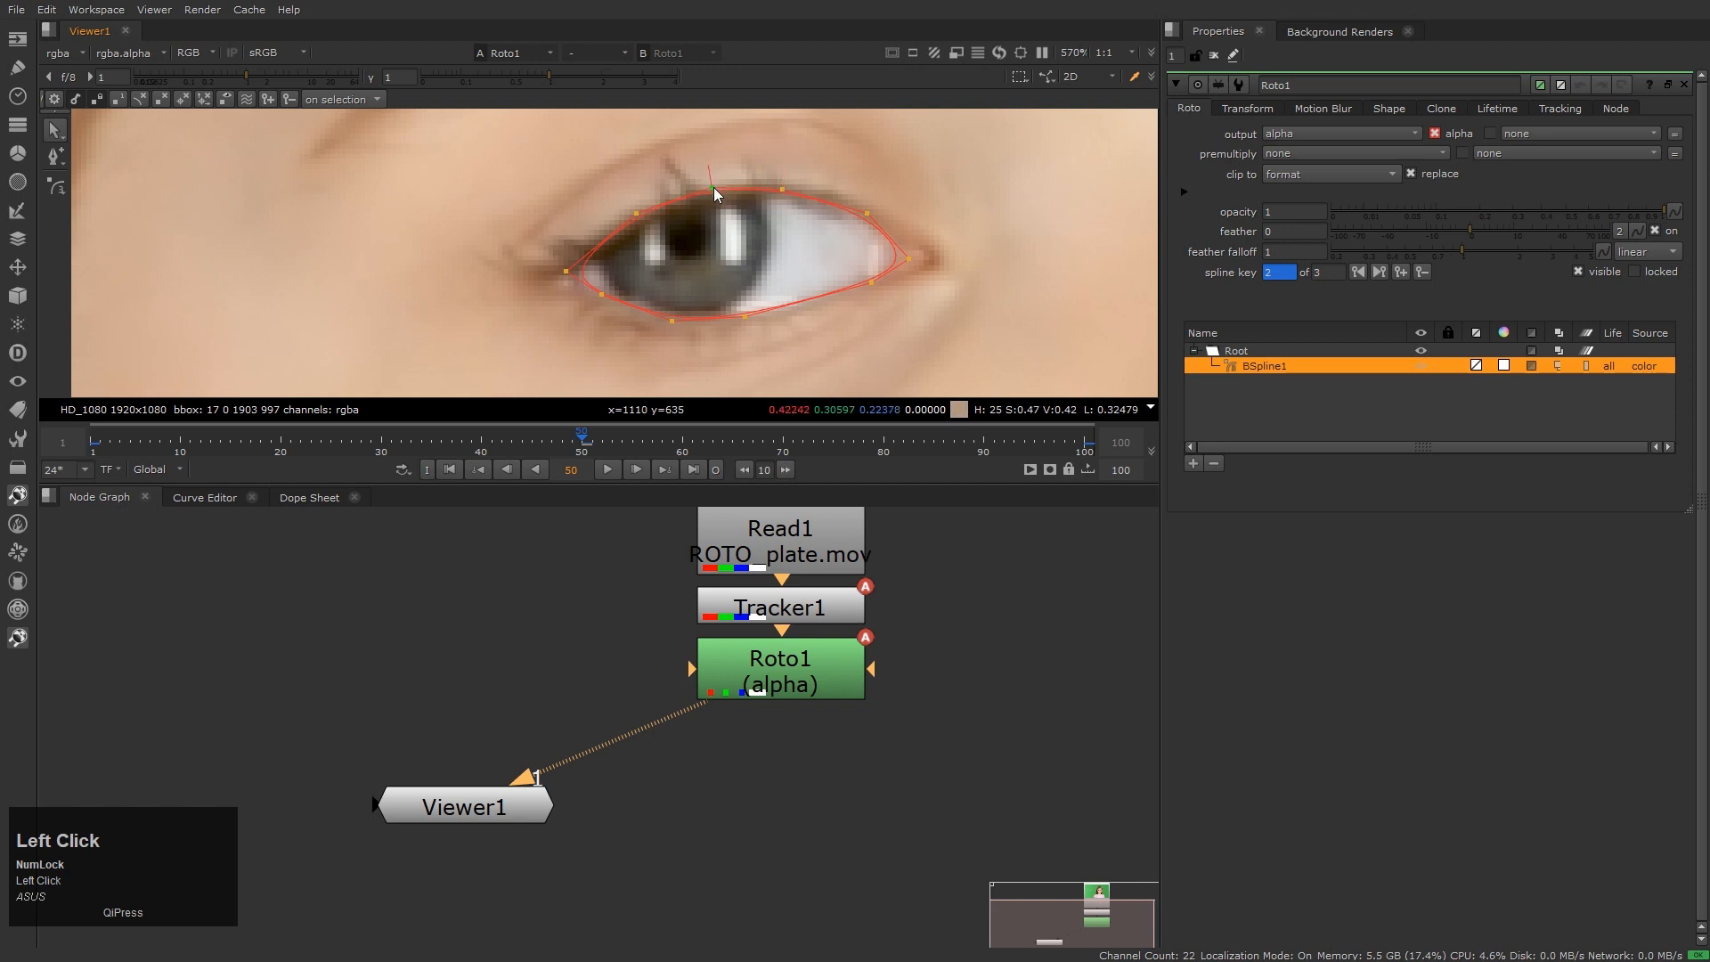
# Select all the eye shape's points and darken the viewer to a gain of about 0.135 so the transform box stands out
pyautogui.moveTo(451, 153); pyautogui.dragTo(929, 348)
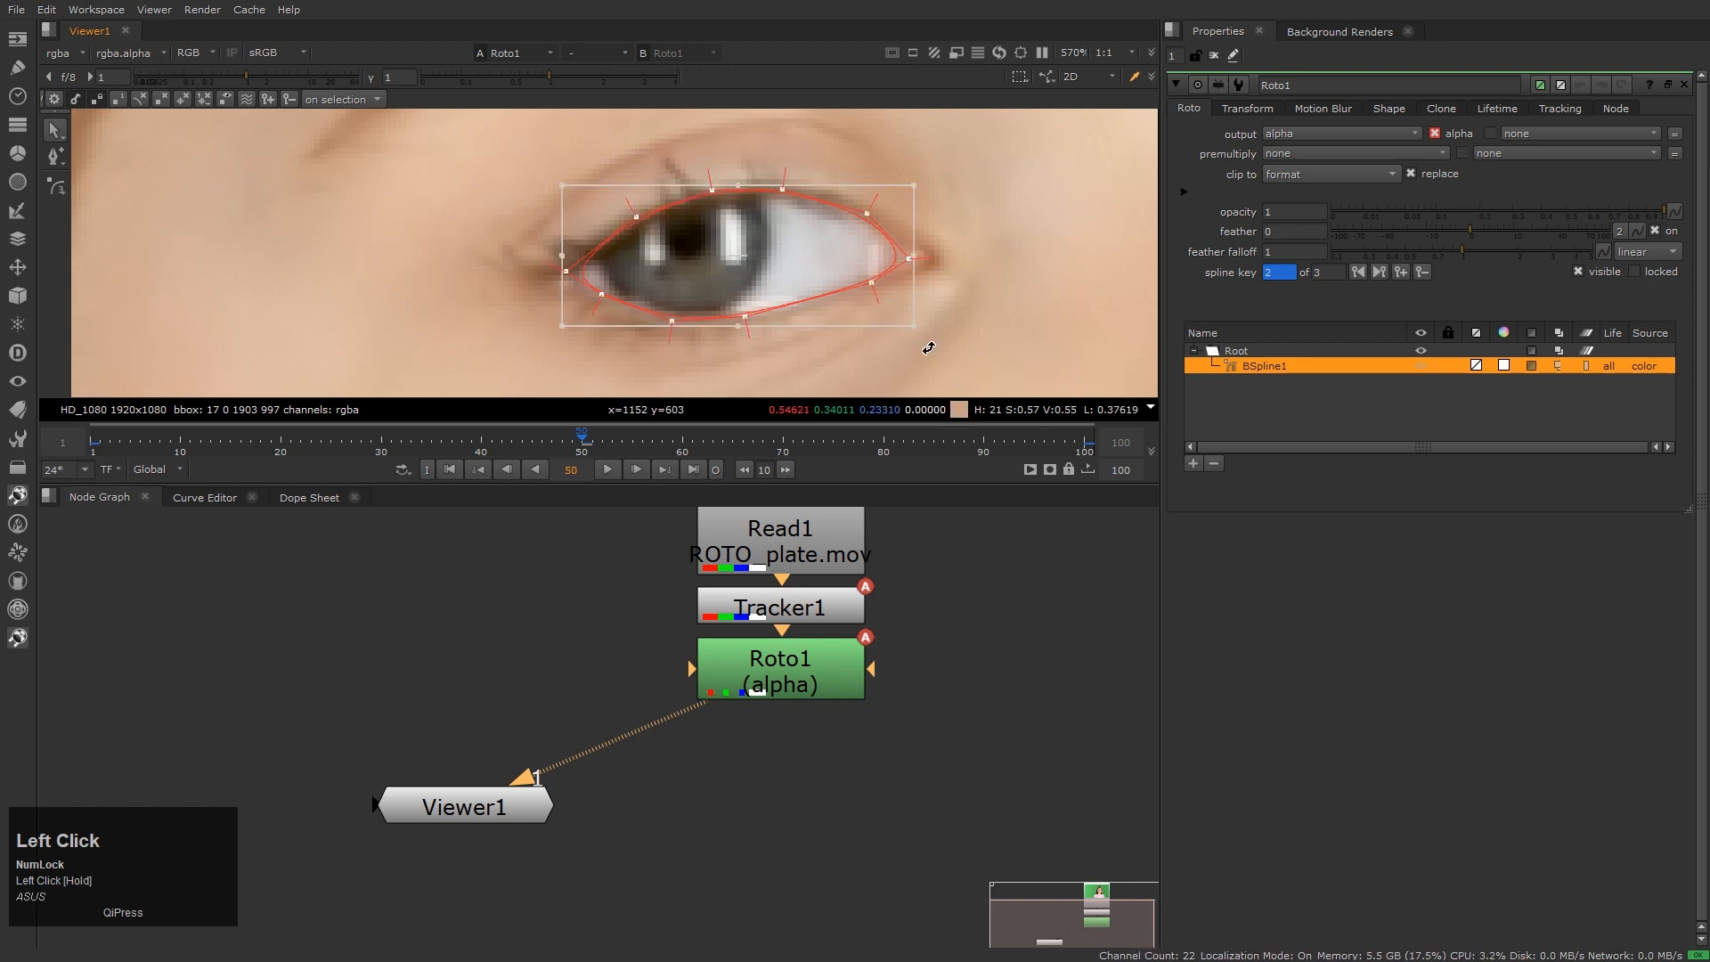
pyautogui.scroll(3, 757, 275)
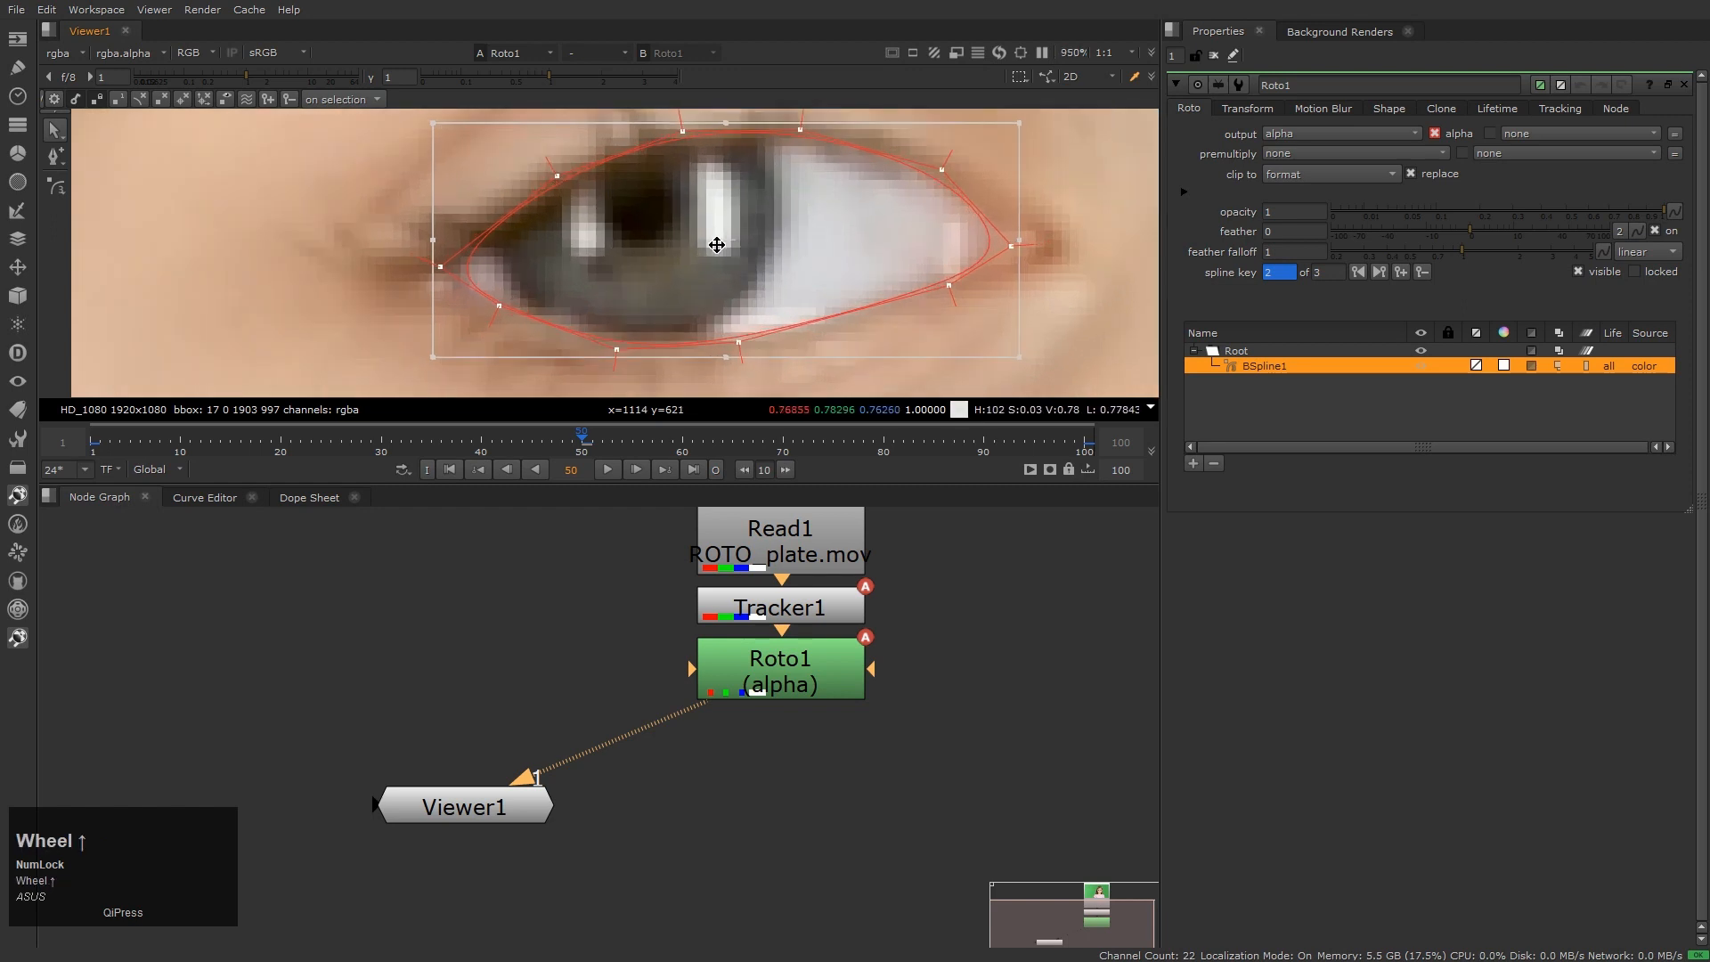
pyautogui.moveTo(251, 72); pyautogui.dragTo(191, 73)
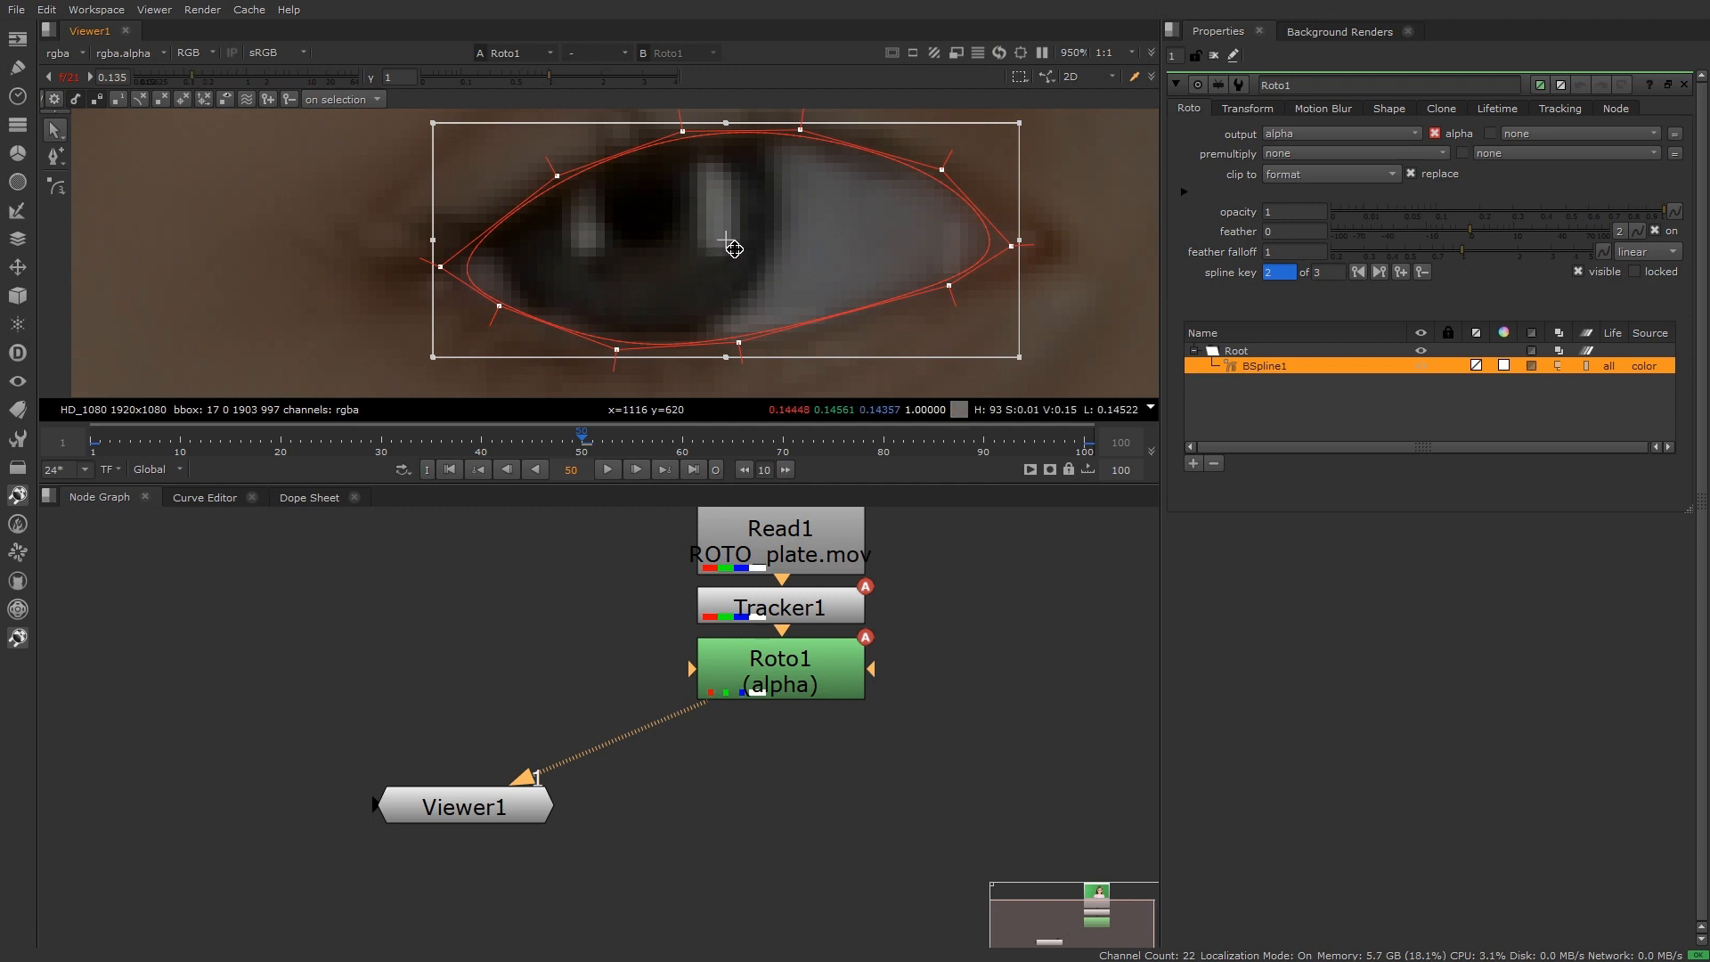
# Try rotating the eye shape about its centre and about a pivot moved to the outer corner, undoing both rotations and deselecting the points
pyautogui.keyDown('shift'); pyautogui.moveTo(1034, 369); pyautogui.dragTo(1052, 269); pyautogui.keyUp('shift')
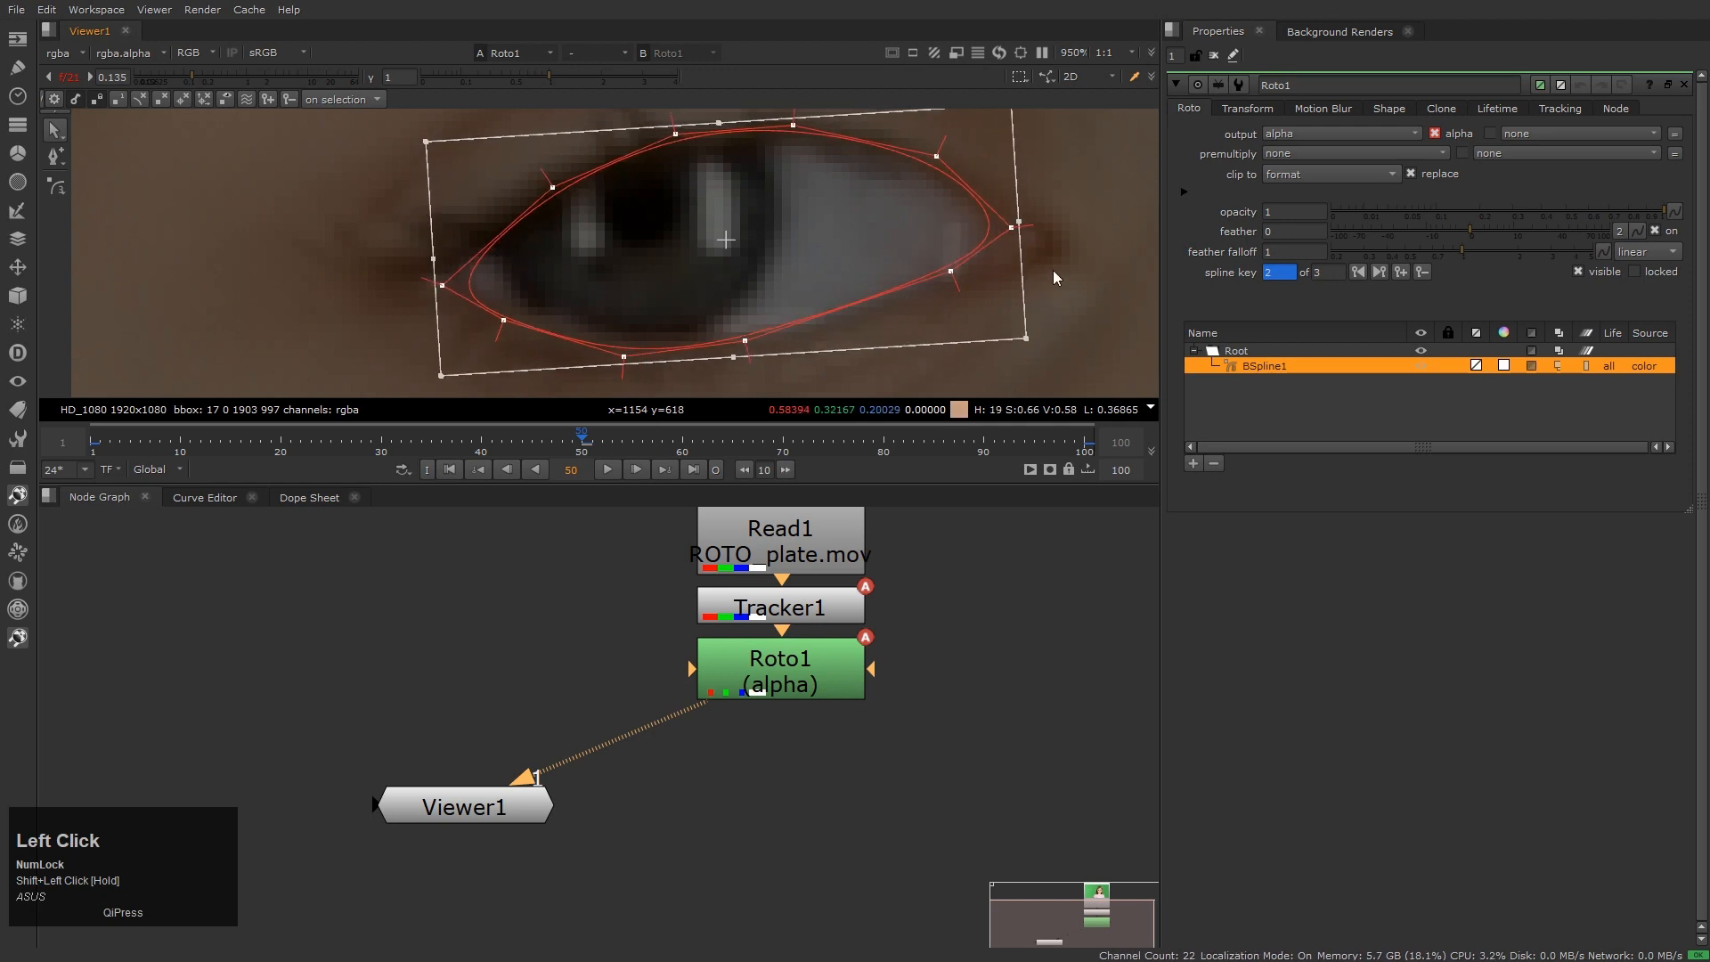
pyautogui.hotkey('ctrl', 'z')
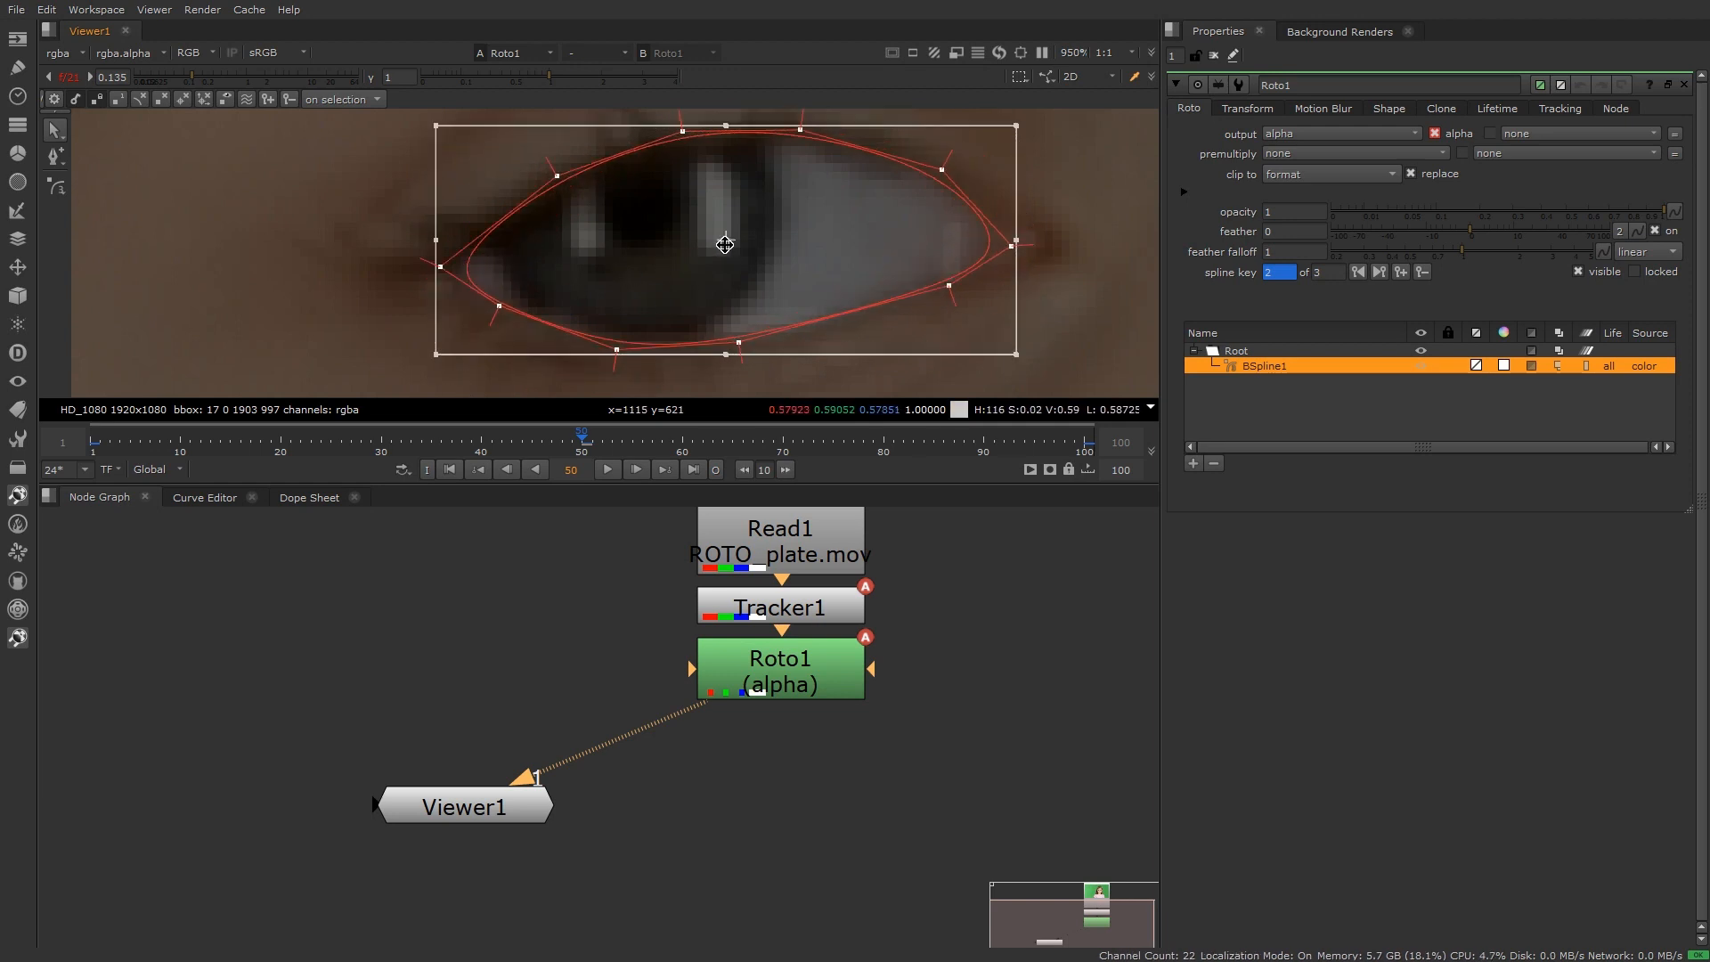
pyautogui.press('ctrl')
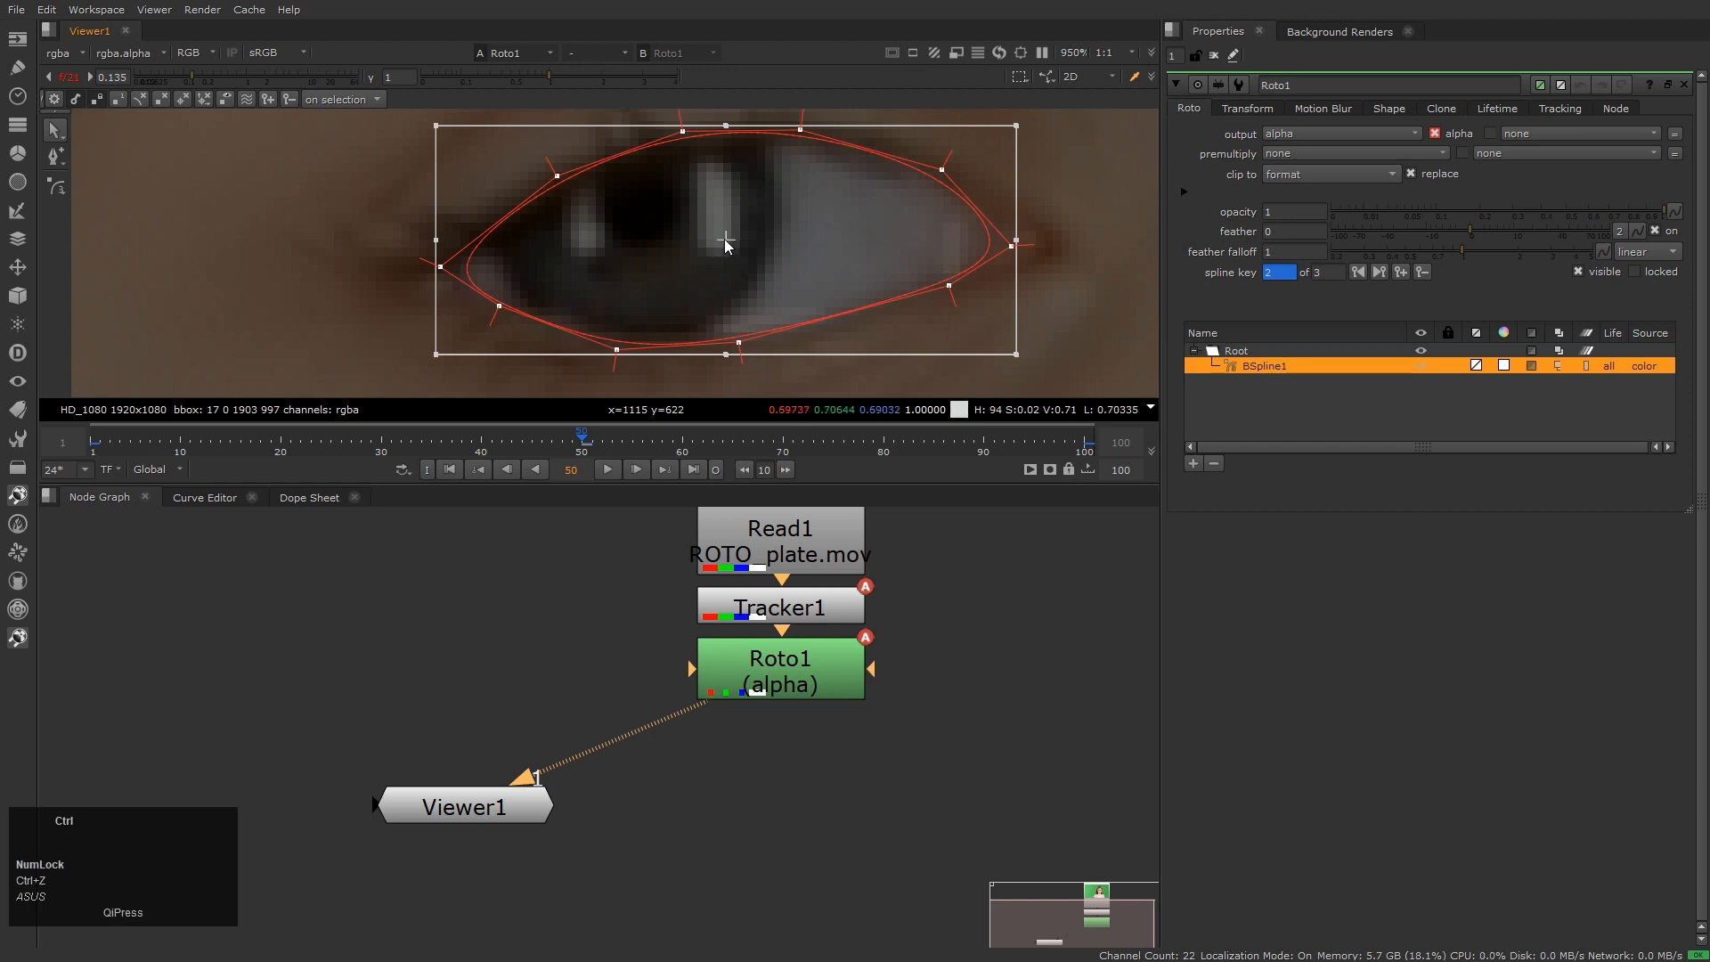
pyautogui.keyDown('ctrl'); pyautogui.moveTo(724, 239); pyautogui.dragTo(484, 270); pyautogui.keyUp('ctrl')
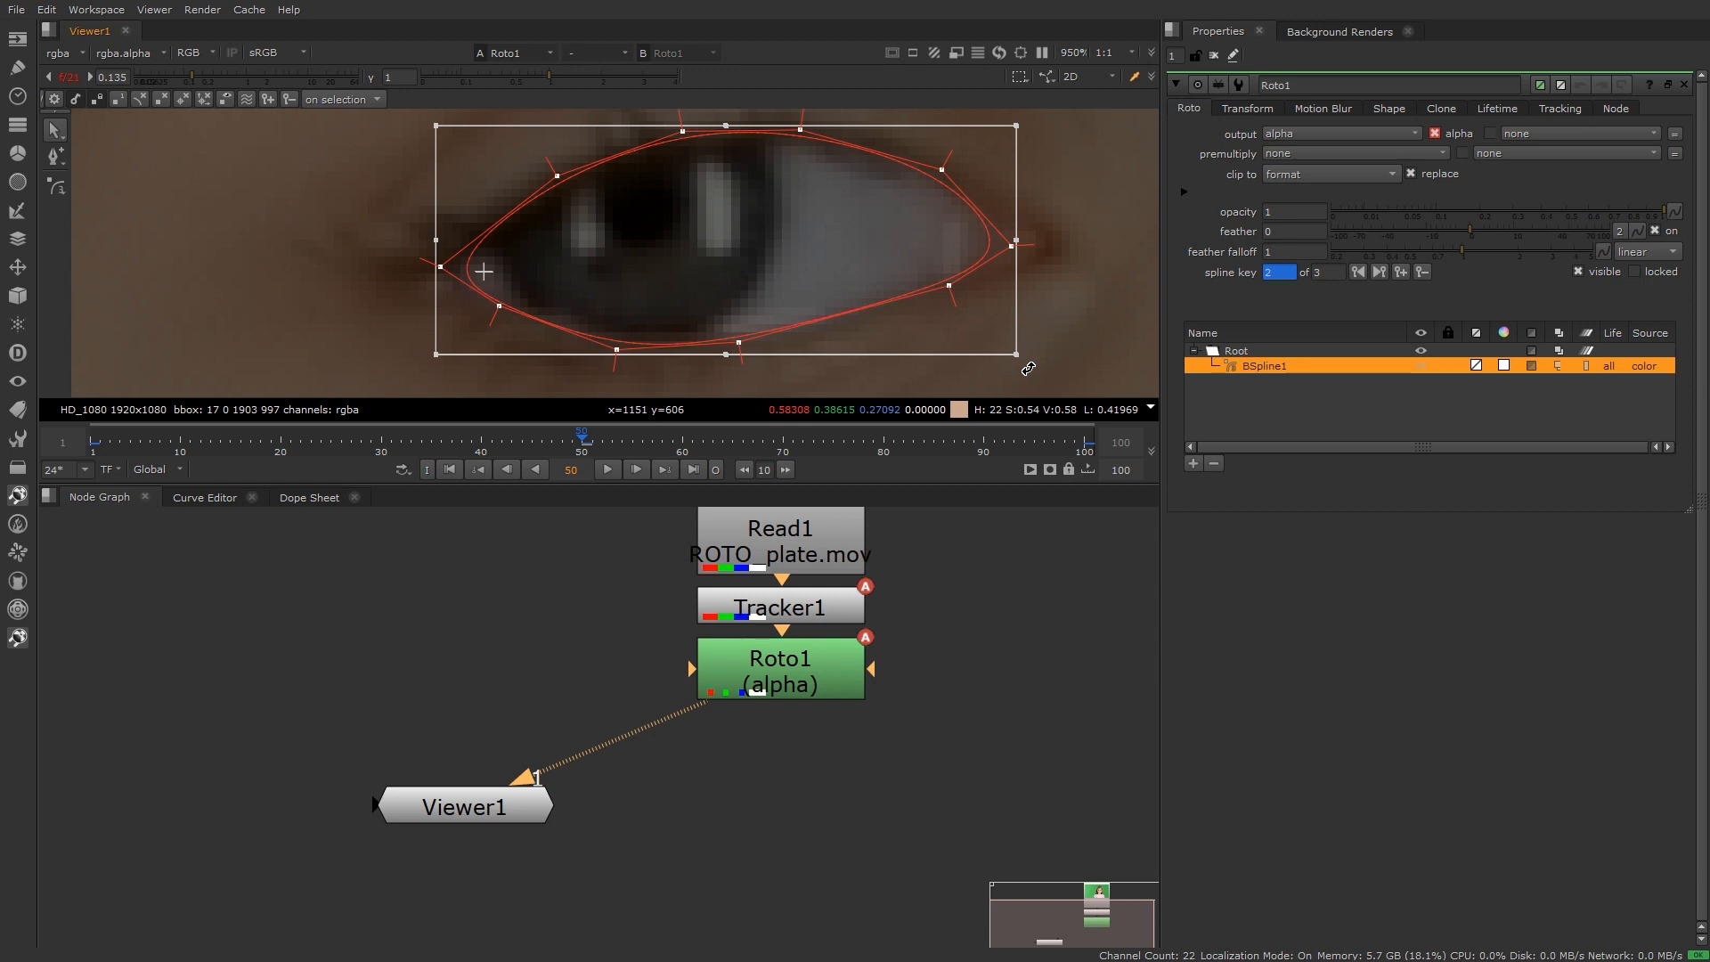
pyautogui.moveTo(1028, 368)
pyautogui.keyDown('shift'); pyautogui.mouseDown()
pyautogui.moveTo(1041, 213)
pyautogui.moveTo(987, 362)
pyautogui.moveTo(997, 383)
pyautogui.moveTo(930, 418)
pyautogui.moveTo(989, 365)
pyautogui.moveTo(972, 407)
pyautogui.moveTo(1024, 365)
pyautogui.mouseUp(); pyautogui.keyUp('shift')
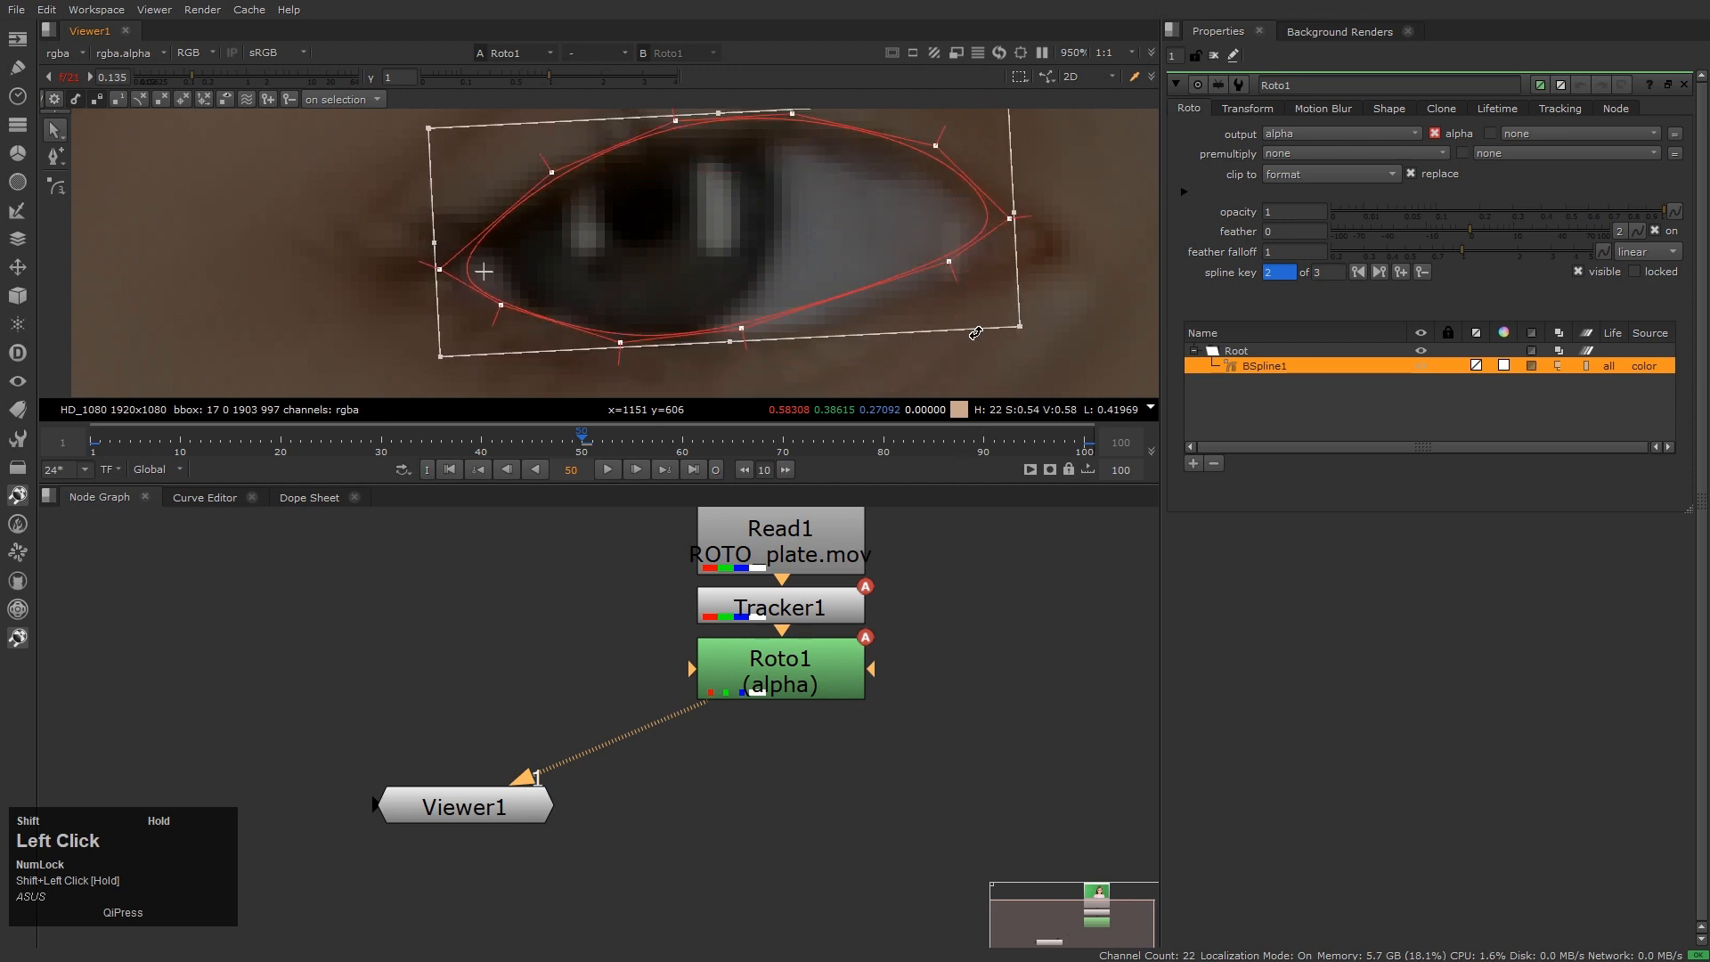
pyautogui.hotkey('ctrl', 'z')
pyautogui.click(1087, 334)
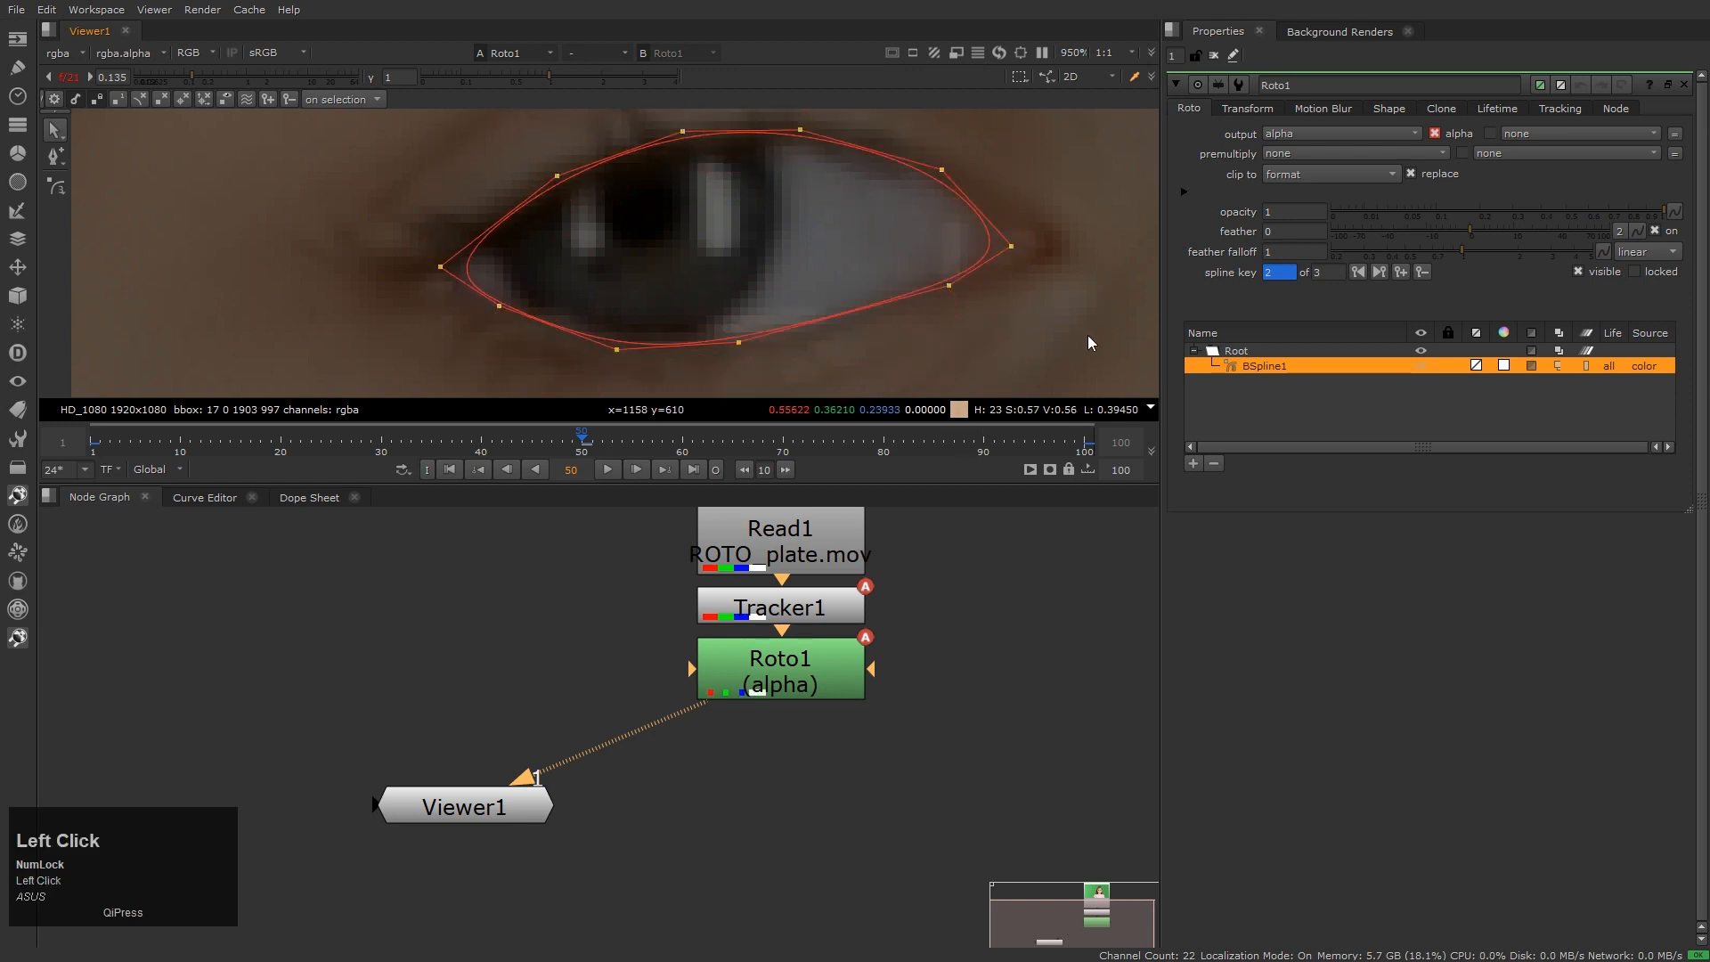
# Refine the lower-eyelid, outer-corner, inner-corner and upper-eyelid points of the eye shape to match the eye on frame 50
pyautogui.click(618, 348)
pyautogui.moveTo(440, 263); pyautogui.dragTo(428, 265)
pyautogui.moveTo(1009, 244); pyautogui.dragTo(1004, 244)
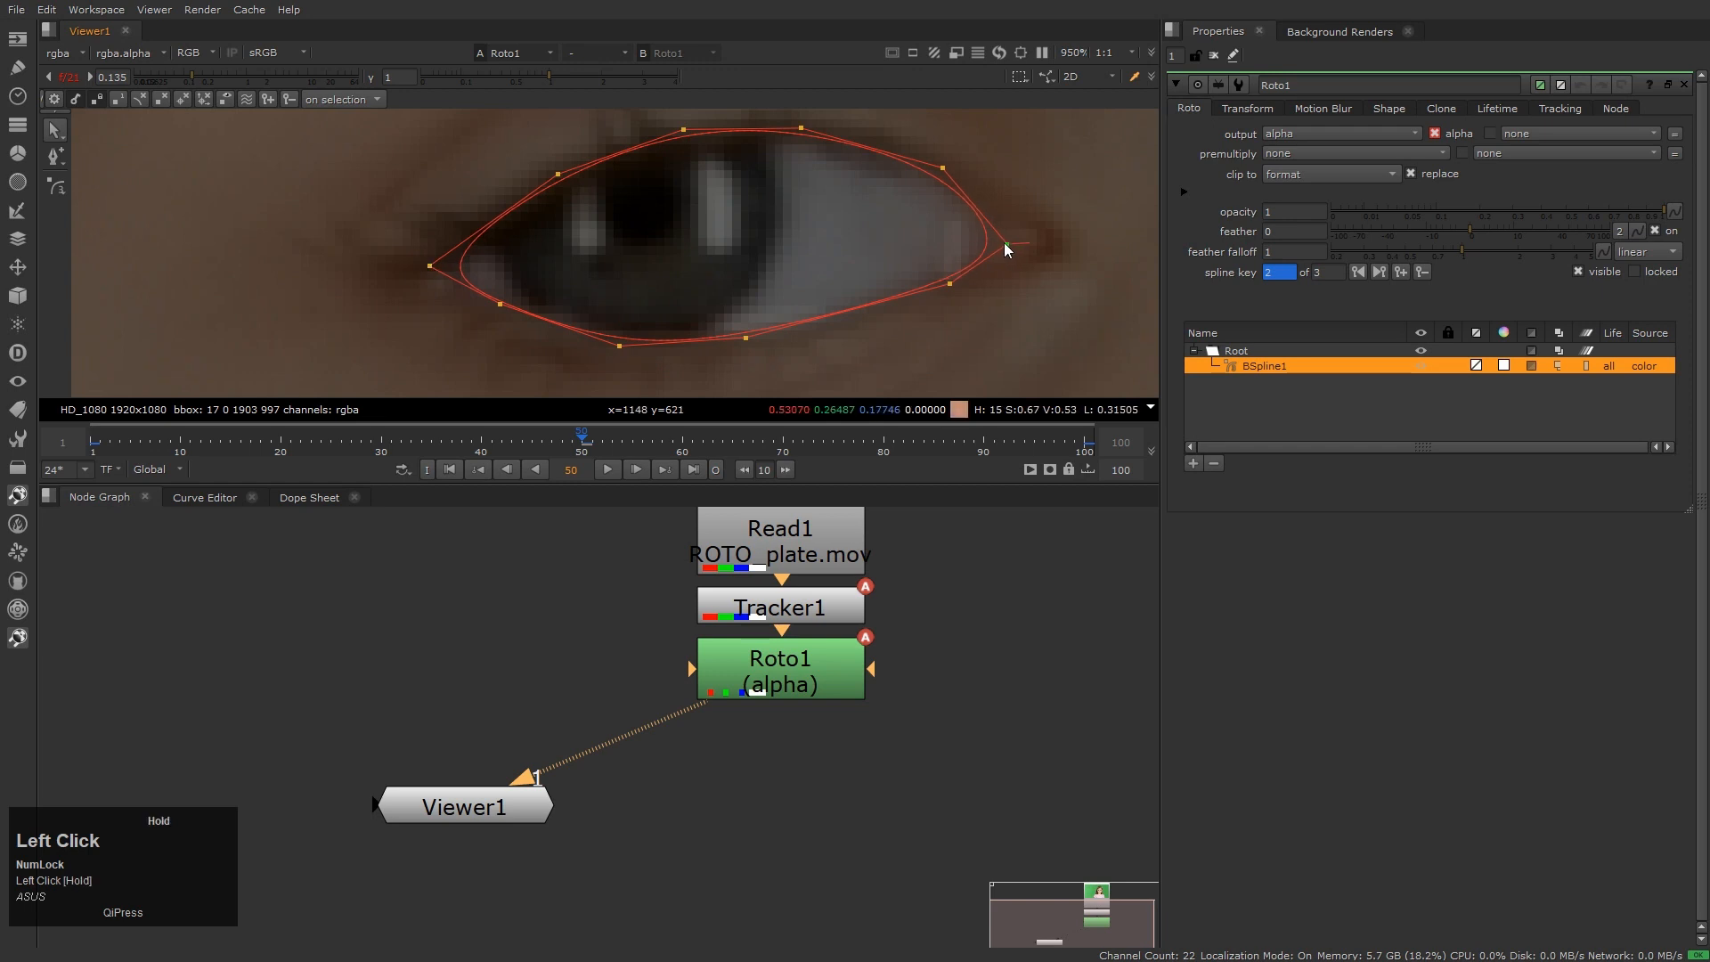
pyautogui.moveTo(942, 167); pyautogui.dragTo(941, 174)
pyautogui.click(801, 130)
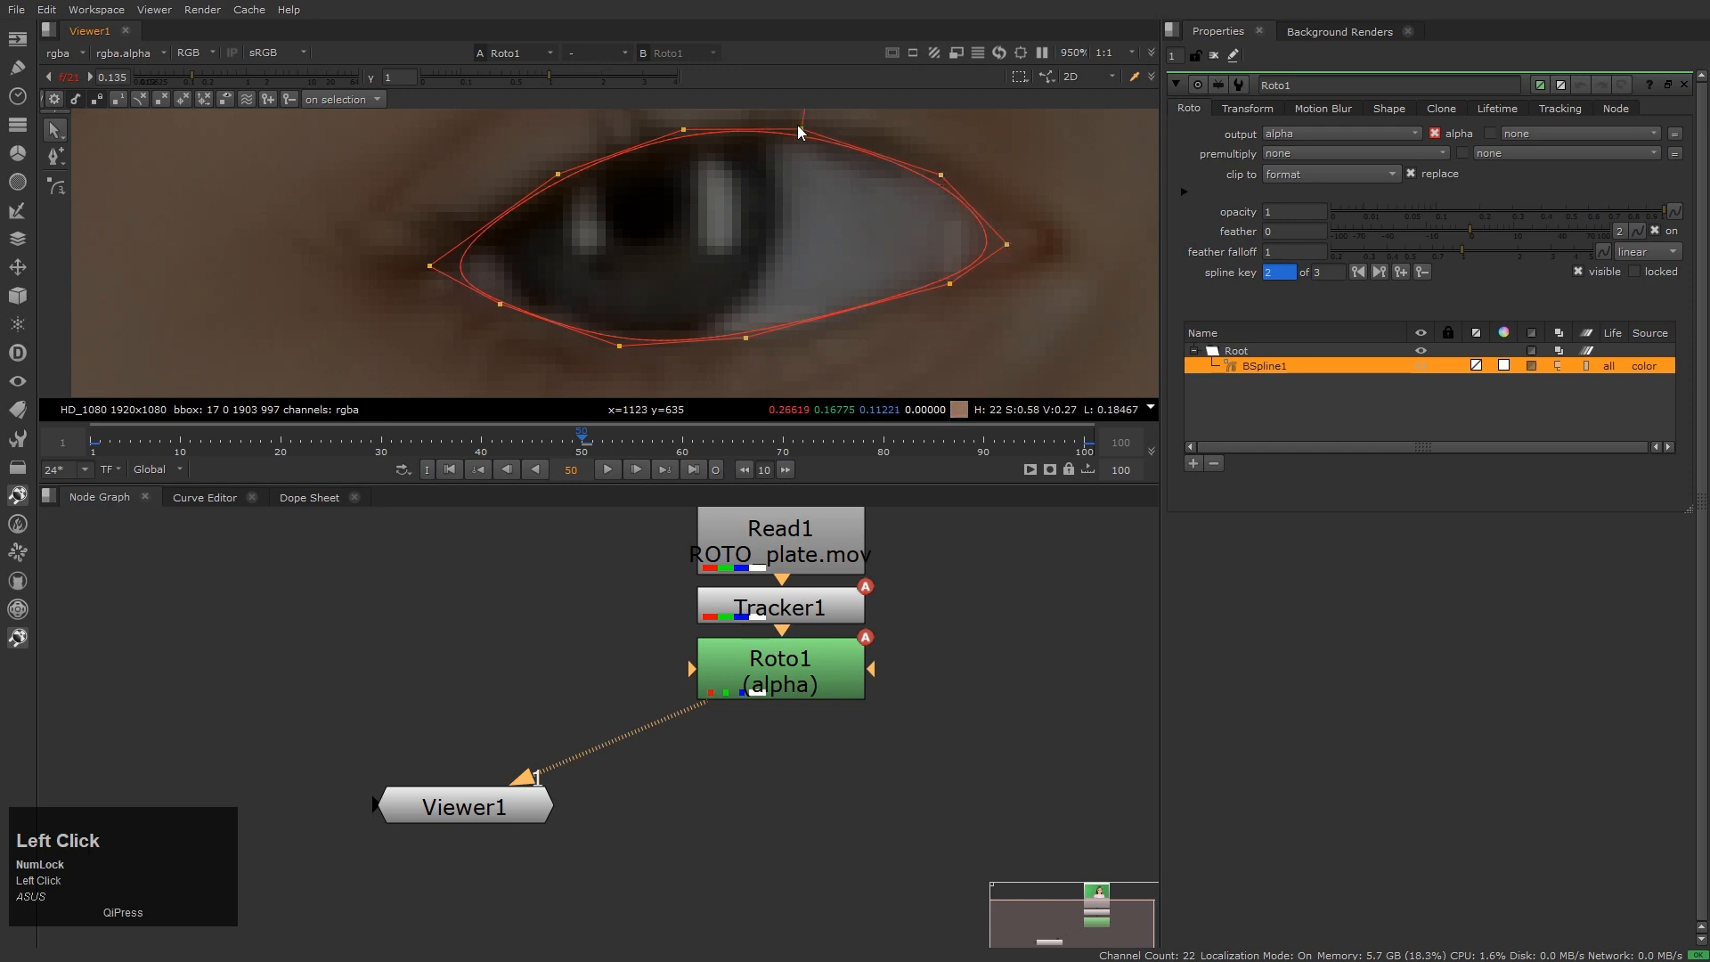
# On frame 26, midway between the keys on frames 1 and 50, rotate and move the whole eye shape to match the eye
pyautogui.scroll(-3, 873, 301)
pyautogui.moveTo(873, 301); pyautogui.dragTo(819, 331, button='middle')
pyautogui.scroll(1, 819, 331)
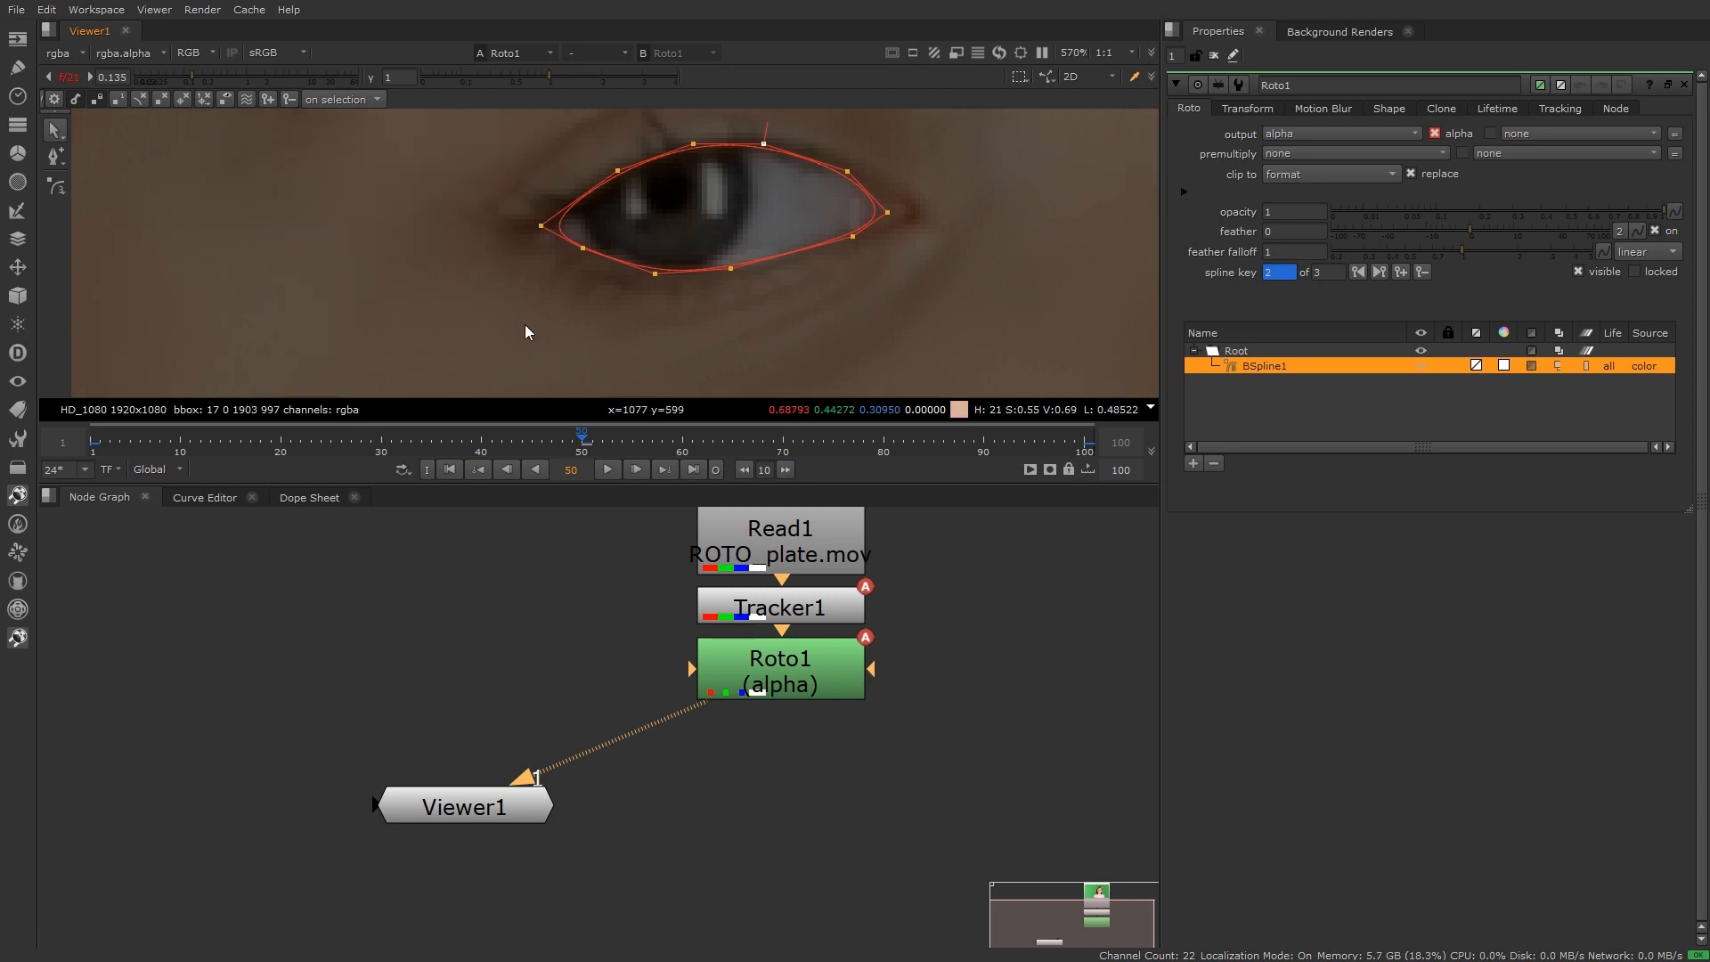
pyautogui.press('alt')
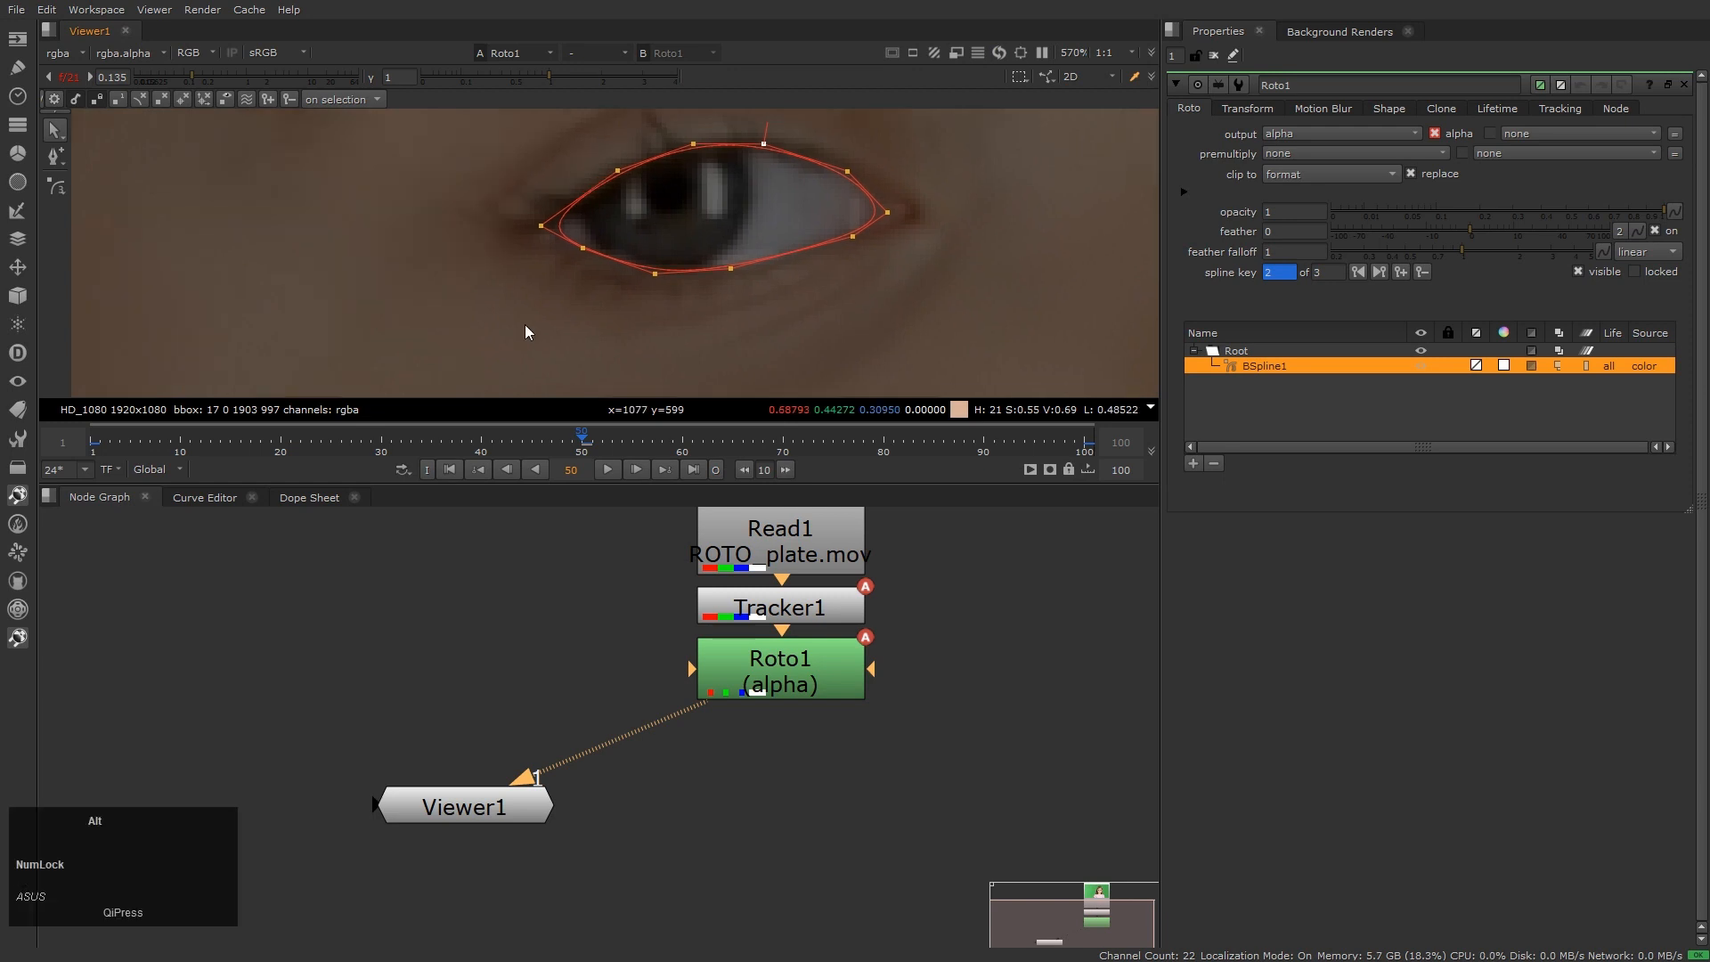
pyautogui.hotkey('alt', 'Left')
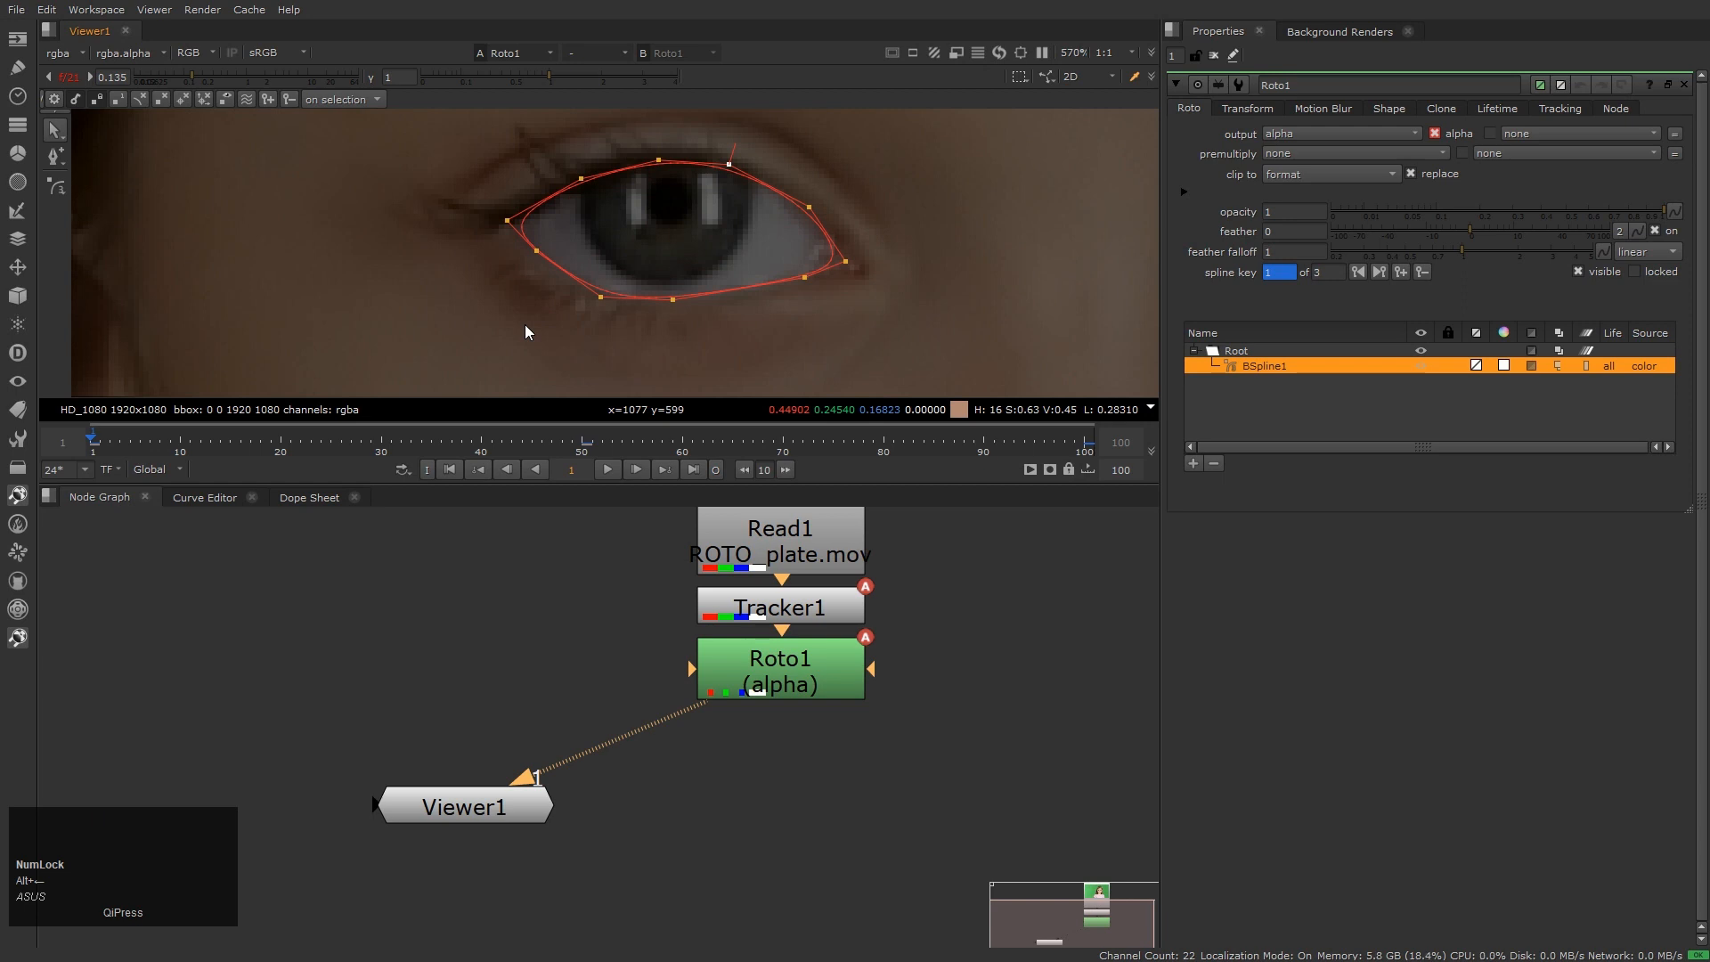
pyautogui.press('ctrl')
pyautogui.hotkey('ctrl', 'Right')
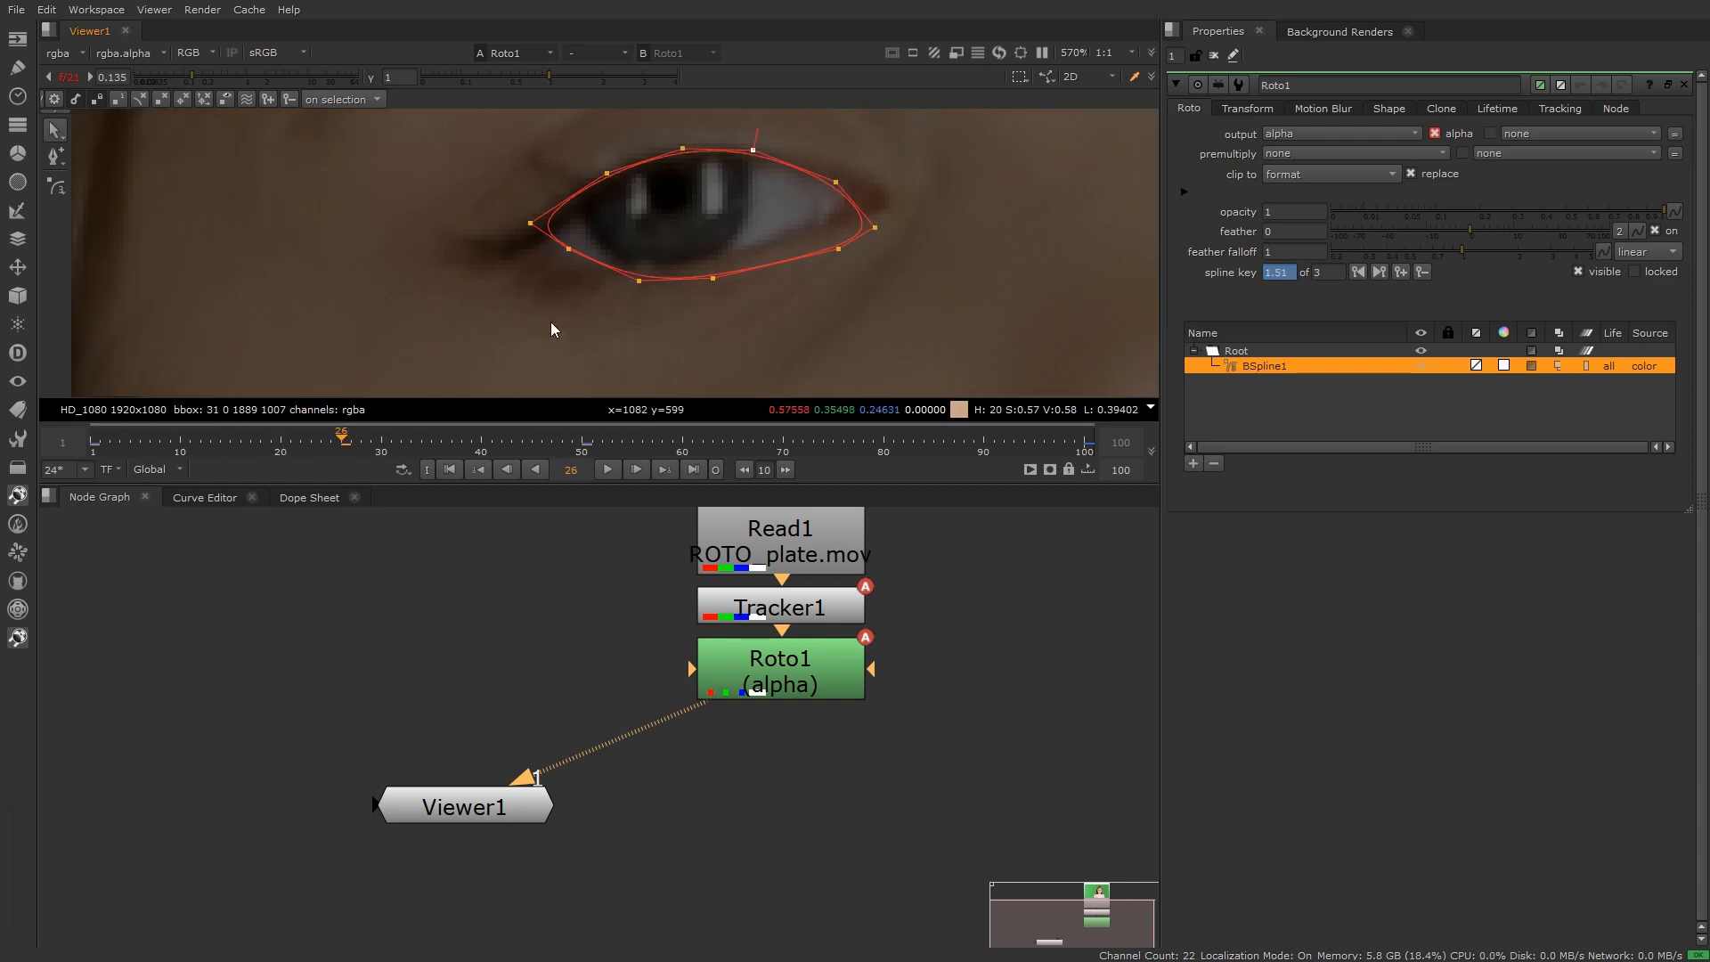
pyautogui.moveTo(550, 322); pyautogui.dragTo(515, 355, button='middle')
pyautogui.moveTo(388, 142); pyautogui.dragTo(1010, 373)
pyautogui.moveTo(861, 336); pyautogui.dragTo(868, 319)
pyautogui.moveTo(717, 260); pyautogui.dragTo(708, 261)
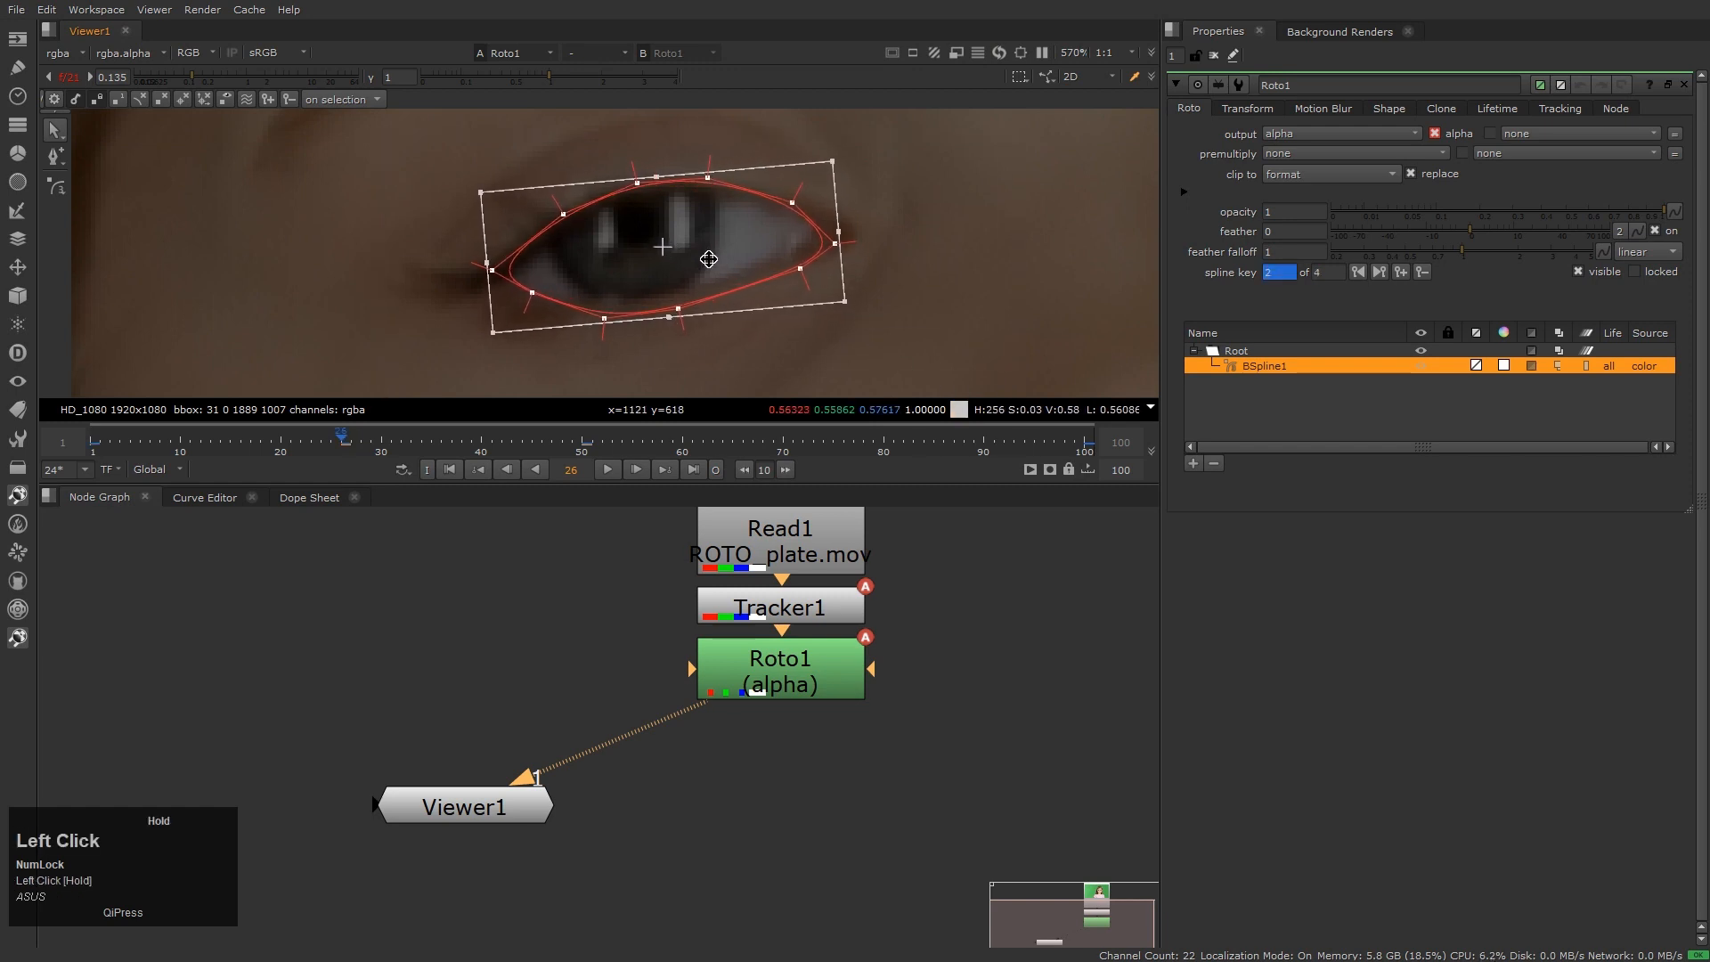
# On frame 26, refine the upper-eyelid, lower-eyelid, inner-corner and outer-corner points of the eye shape to match the eye
pyautogui.click(768, 346)
pyautogui.scroll(2, 630, 309)
pyautogui.moveTo(589, 277); pyautogui.dragTo(677, 308)
pyautogui.moveTo(709, 200); pyautogui.dragTo(713, 275, button='middle')
pyautogui.moveTo(606, 160); pyautogui.dragTo(755, 214)
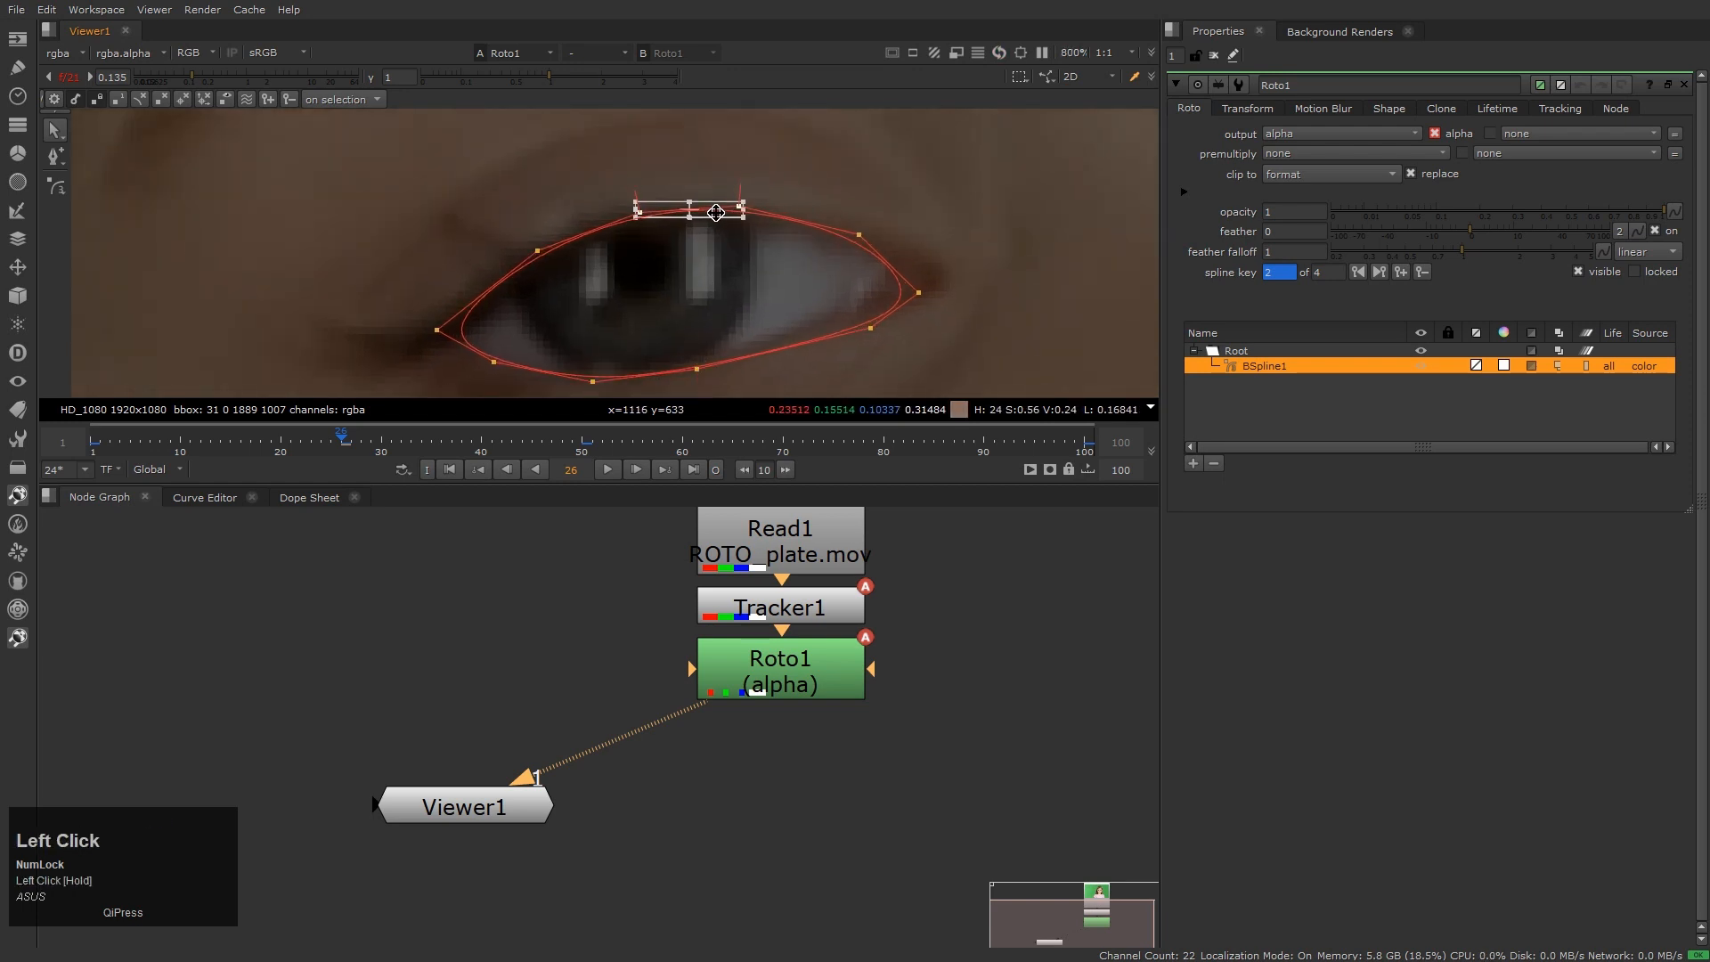
pyautogui.click(862, 328)
pyautogui.moveTo(862, 326); pyautogui.dragTo(857, 234)
pyautogui.moveTo(438, 329); pyautogui.dragTo(436, 337)
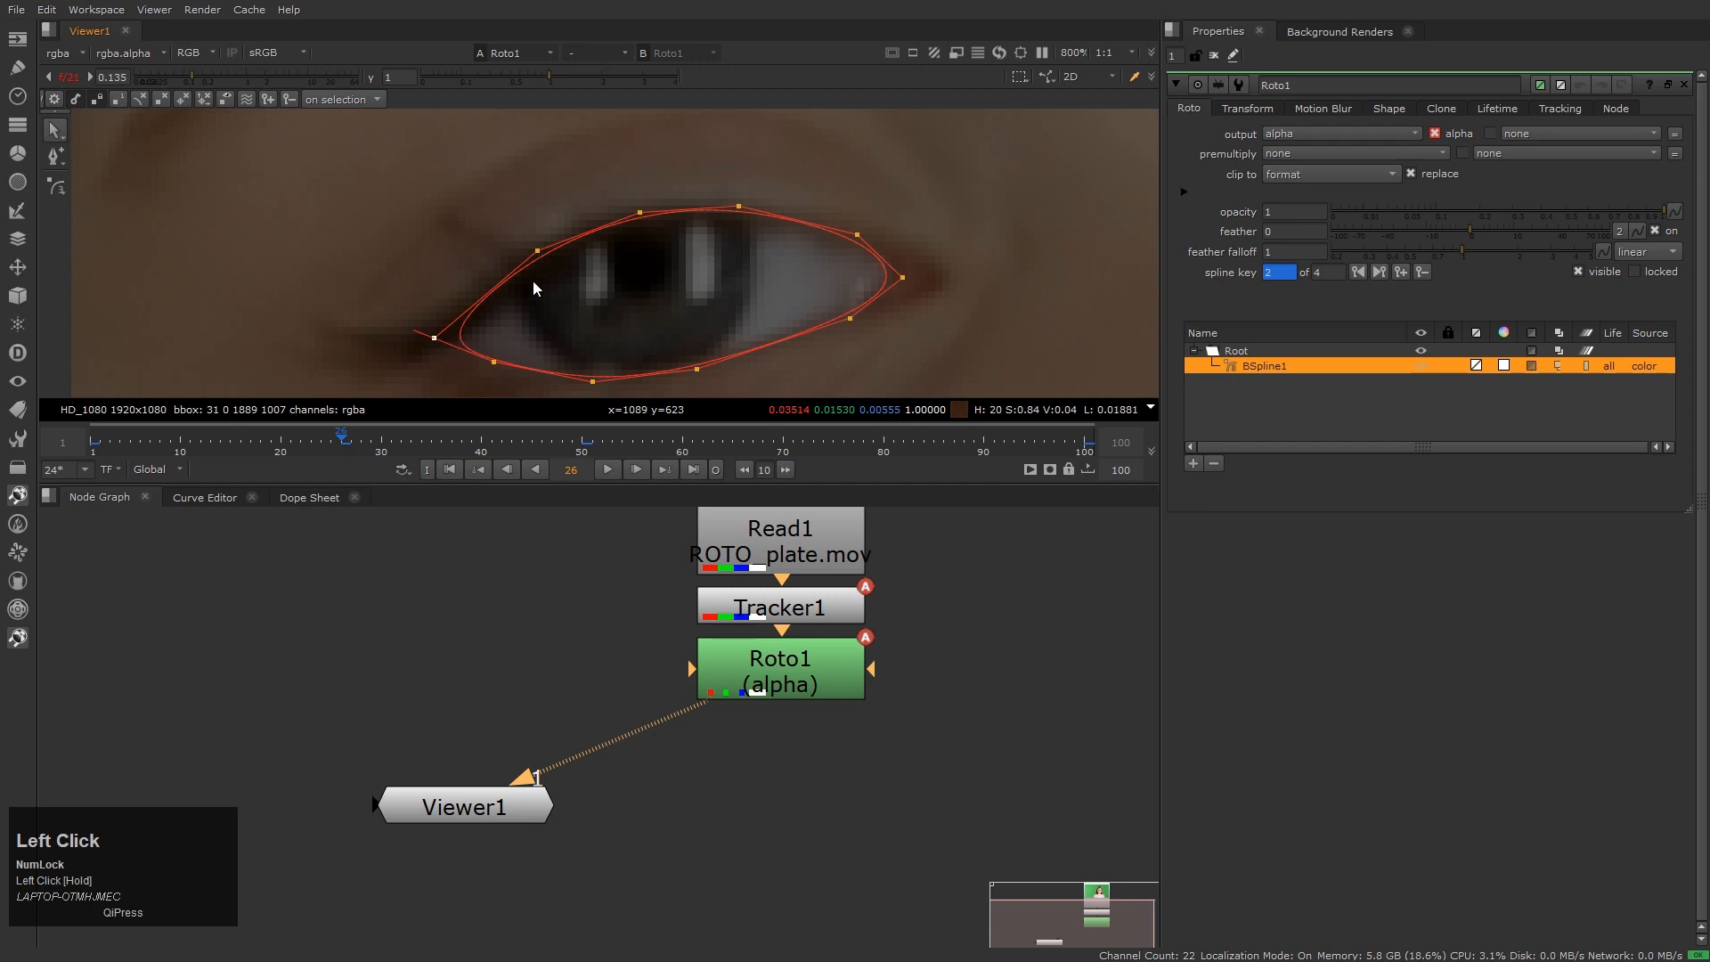
pyautogui.moveTo(535, 248); pyautogui.dragTo(549, 259)
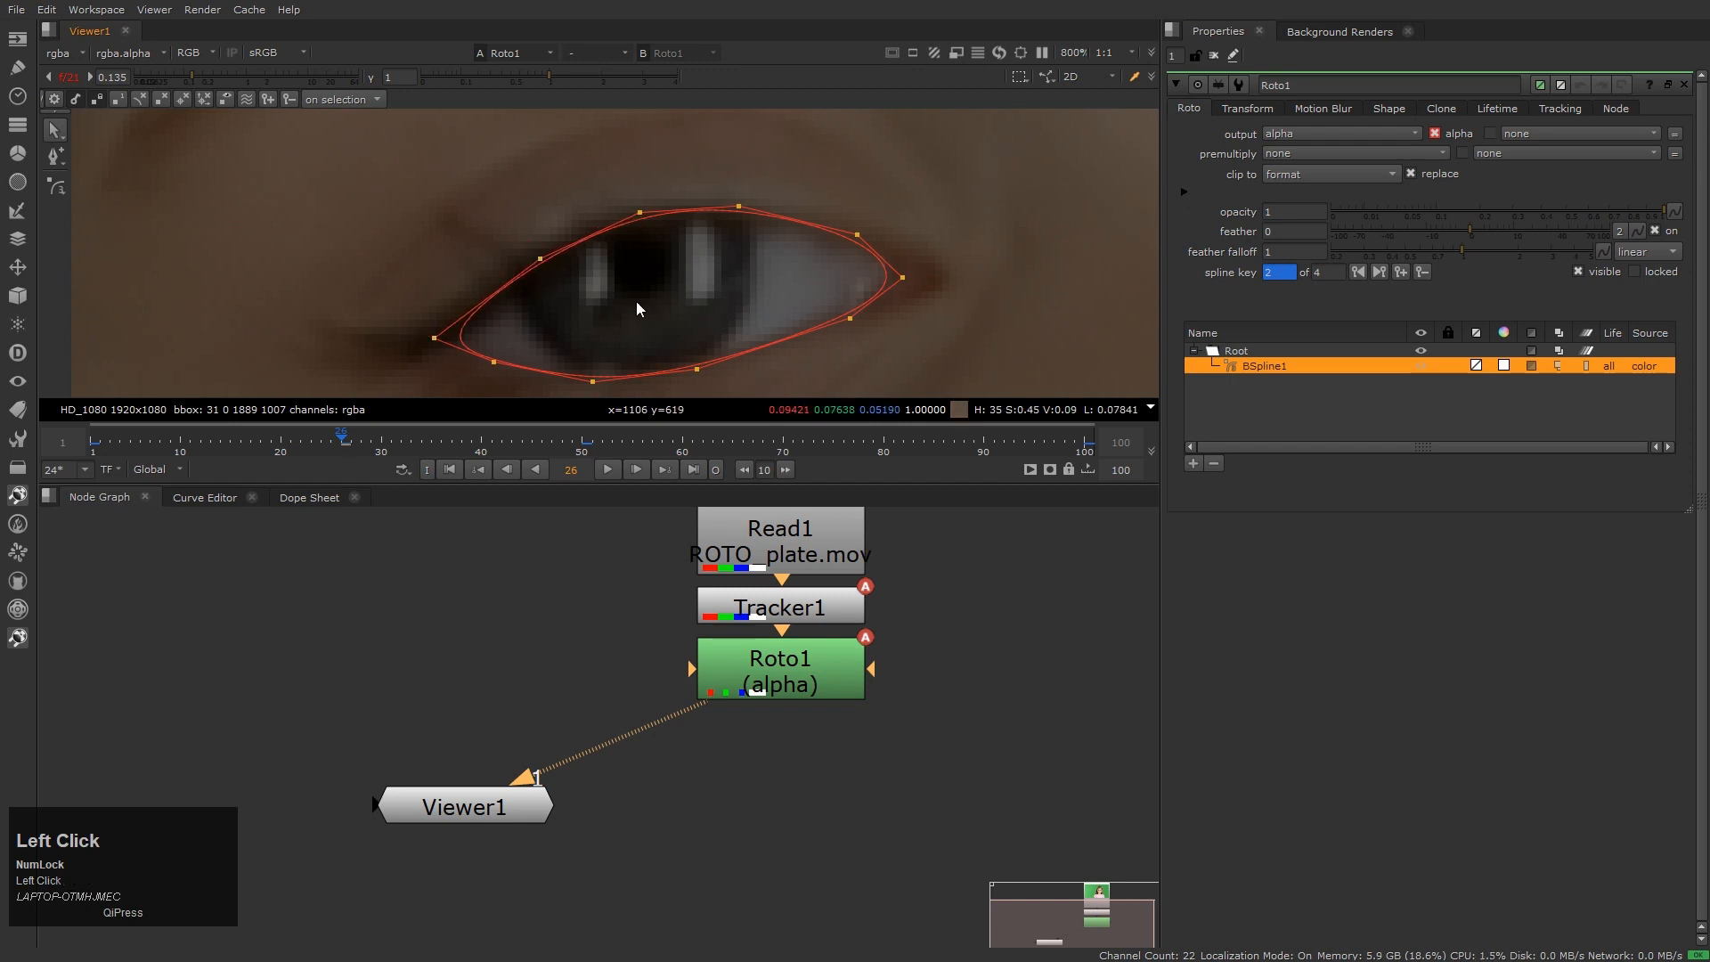
pyautogui.scroll(-3, 424, 216)
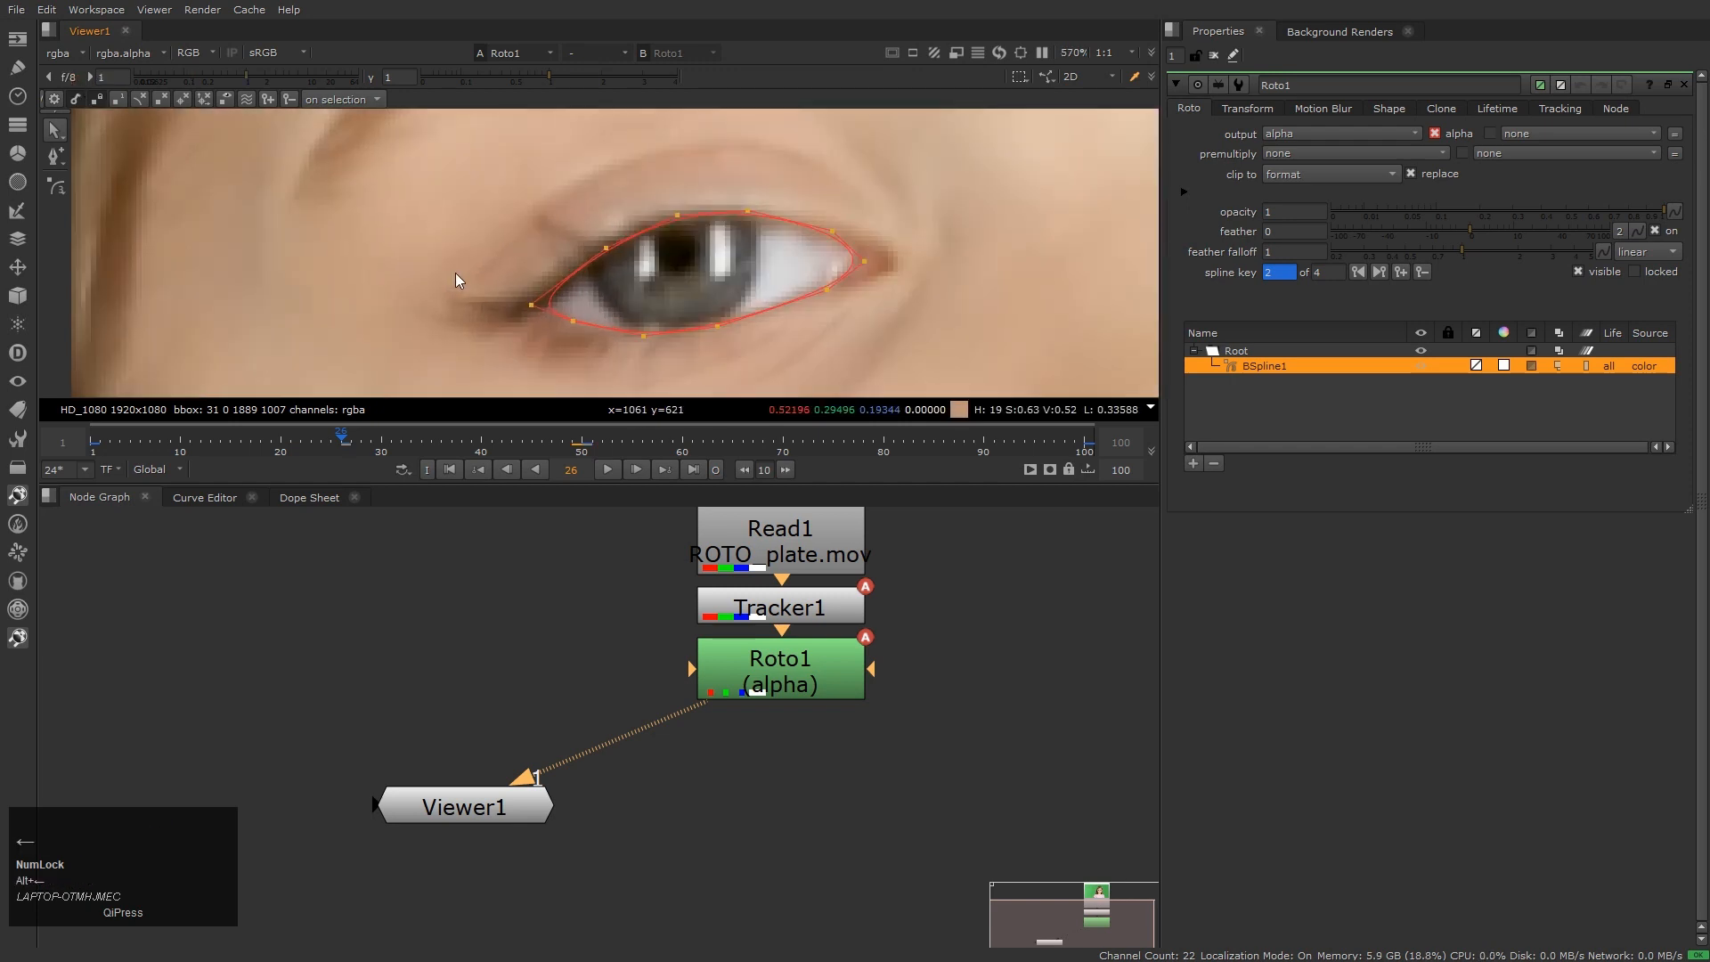
# On frame 75, midway between the keys on frames 50 and 100, rotate and move the whole eye shape to match the eye
pyautogui.hotkey('alt', 'Right')
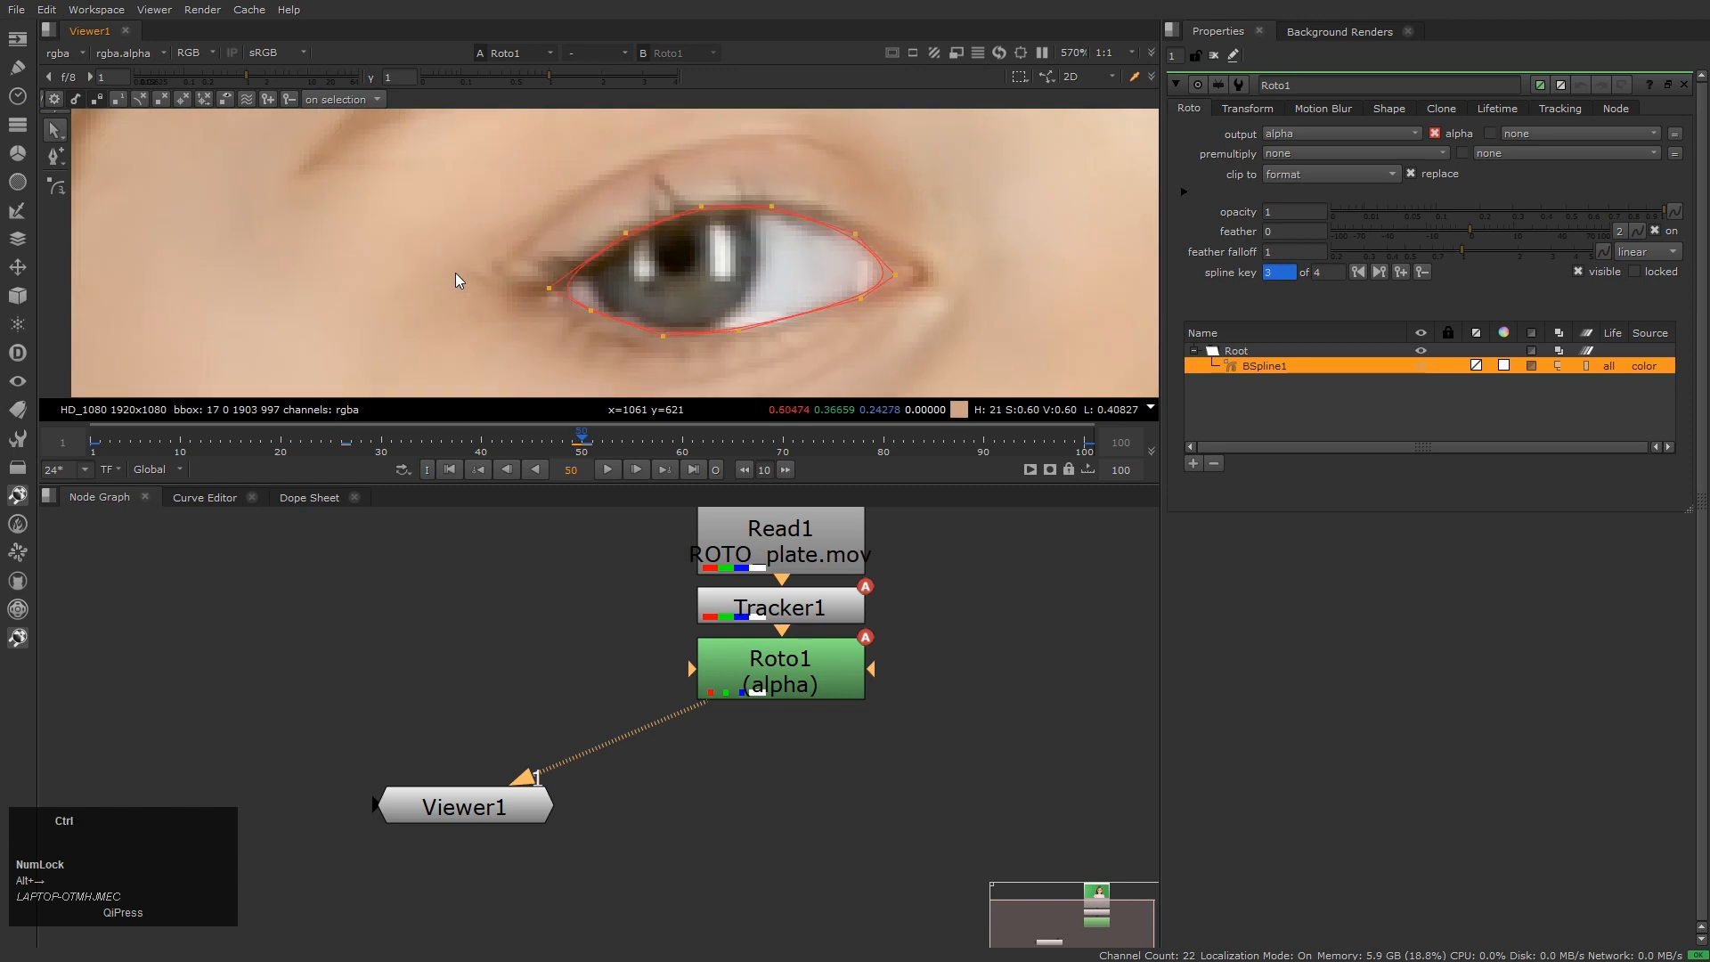
pyautogui.hotkey('ctrl', 'Right')
pyautogui.moveTo(403, 180); pyautogui.dragTo(904, 355)
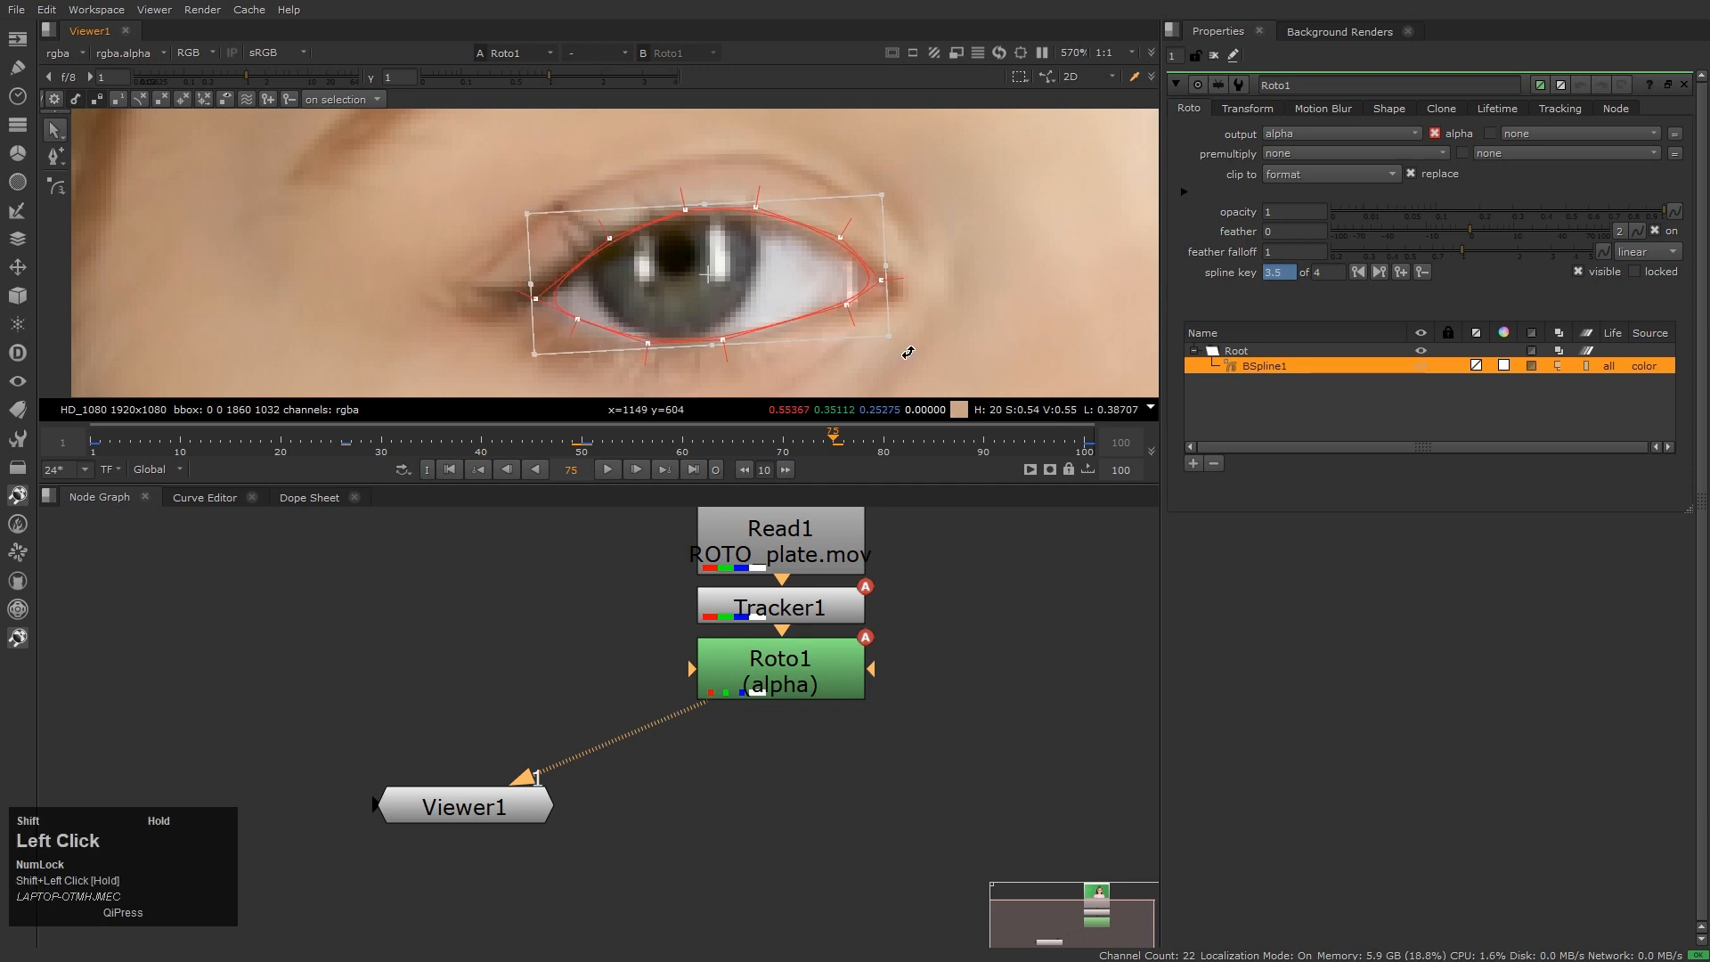
pyautogui.moveTo(783, 290); pyautogui.dragTo(772, 304)
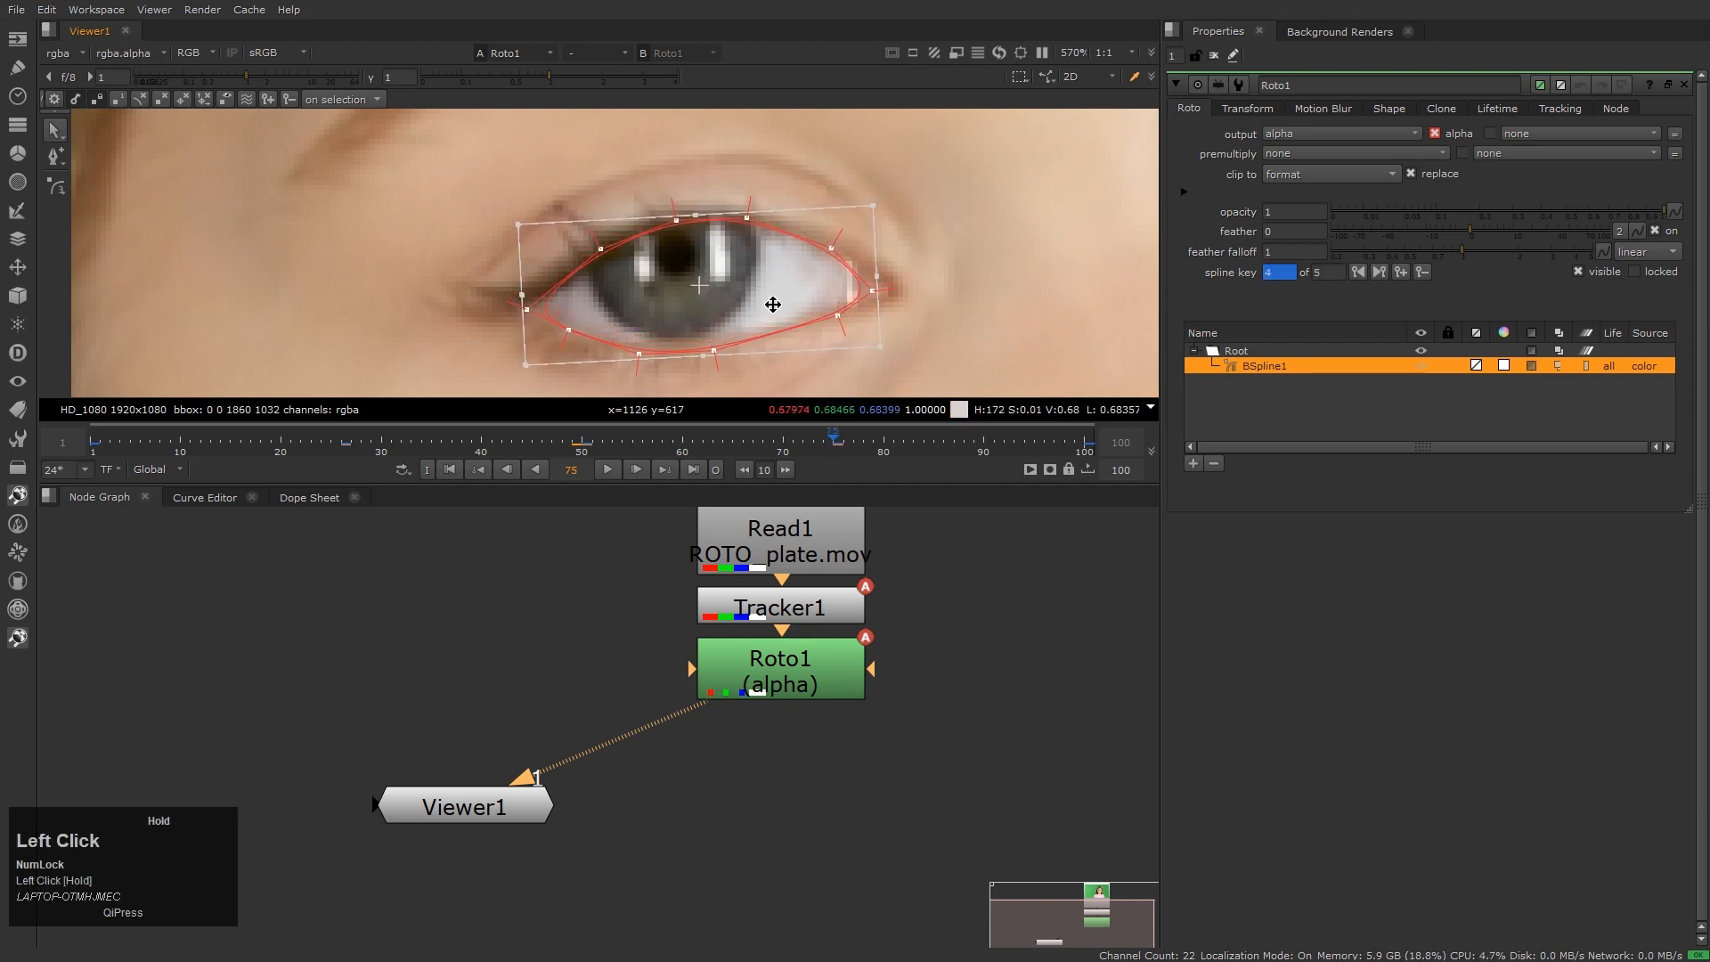
pyautogui.click(914, 291)
# Refine the lower-eyelid, inner-corner and outer-corner points of the eye shape on frame 75
pyautogui.moveTo(570, 332); pyautogui.dragTo(712, 344)
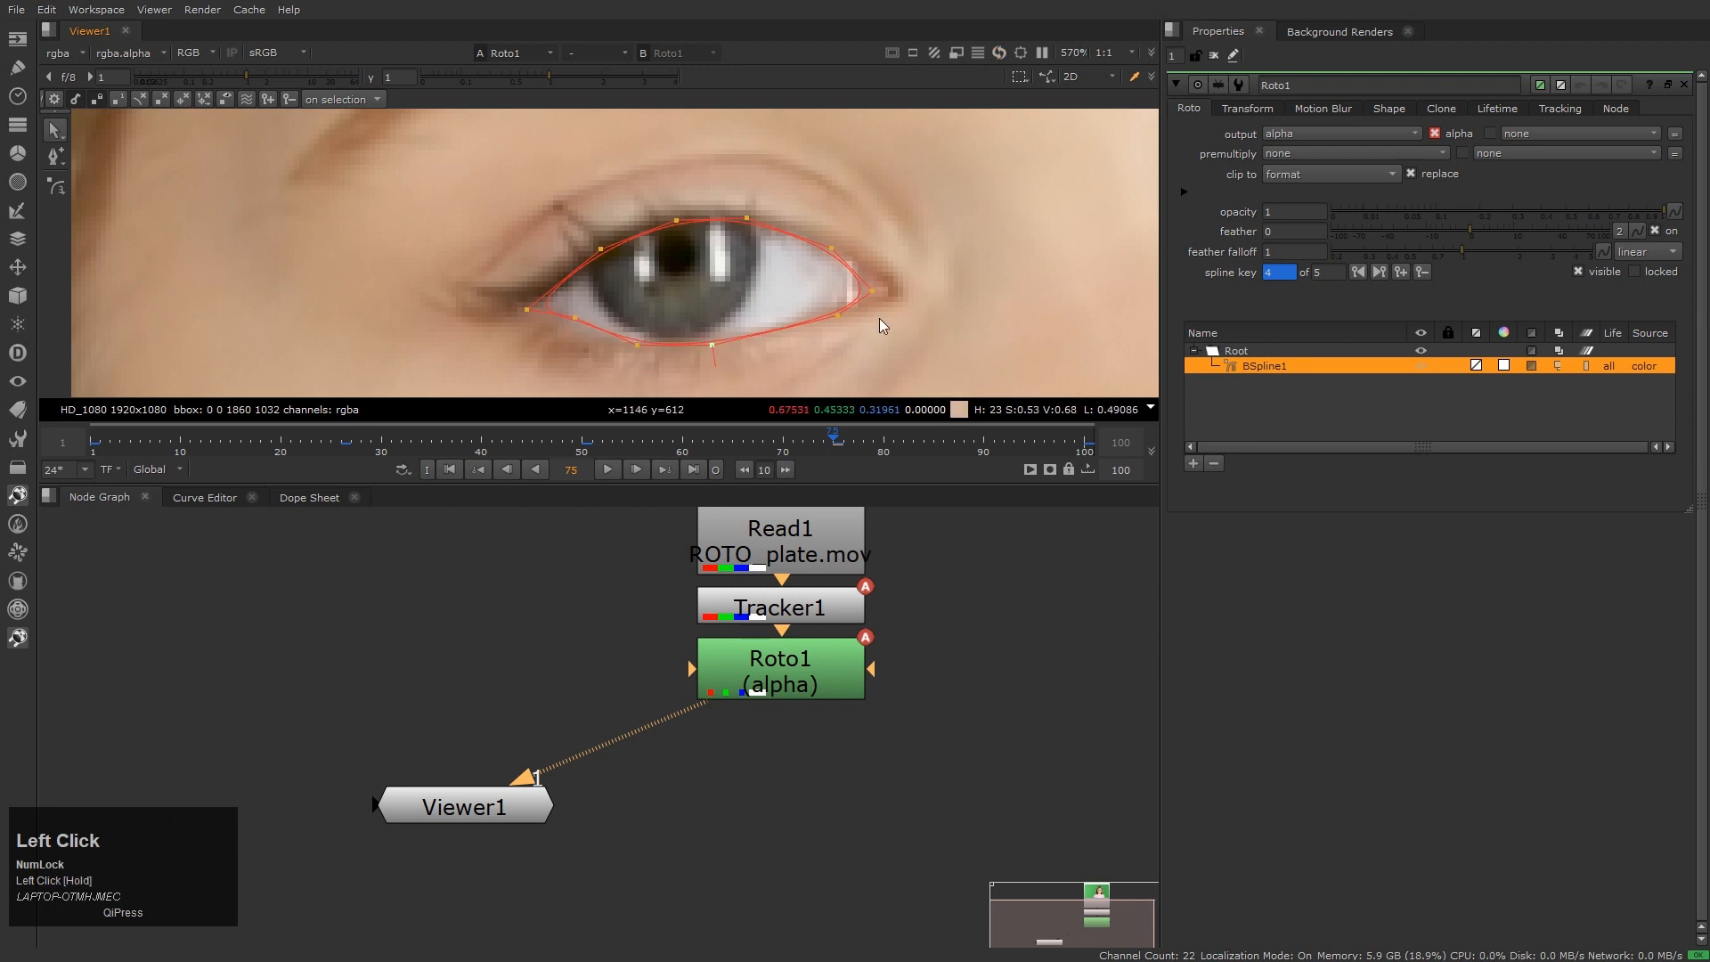
pyautogui.moveTo(837, 318); pyautogui.dragTo(867, 290)
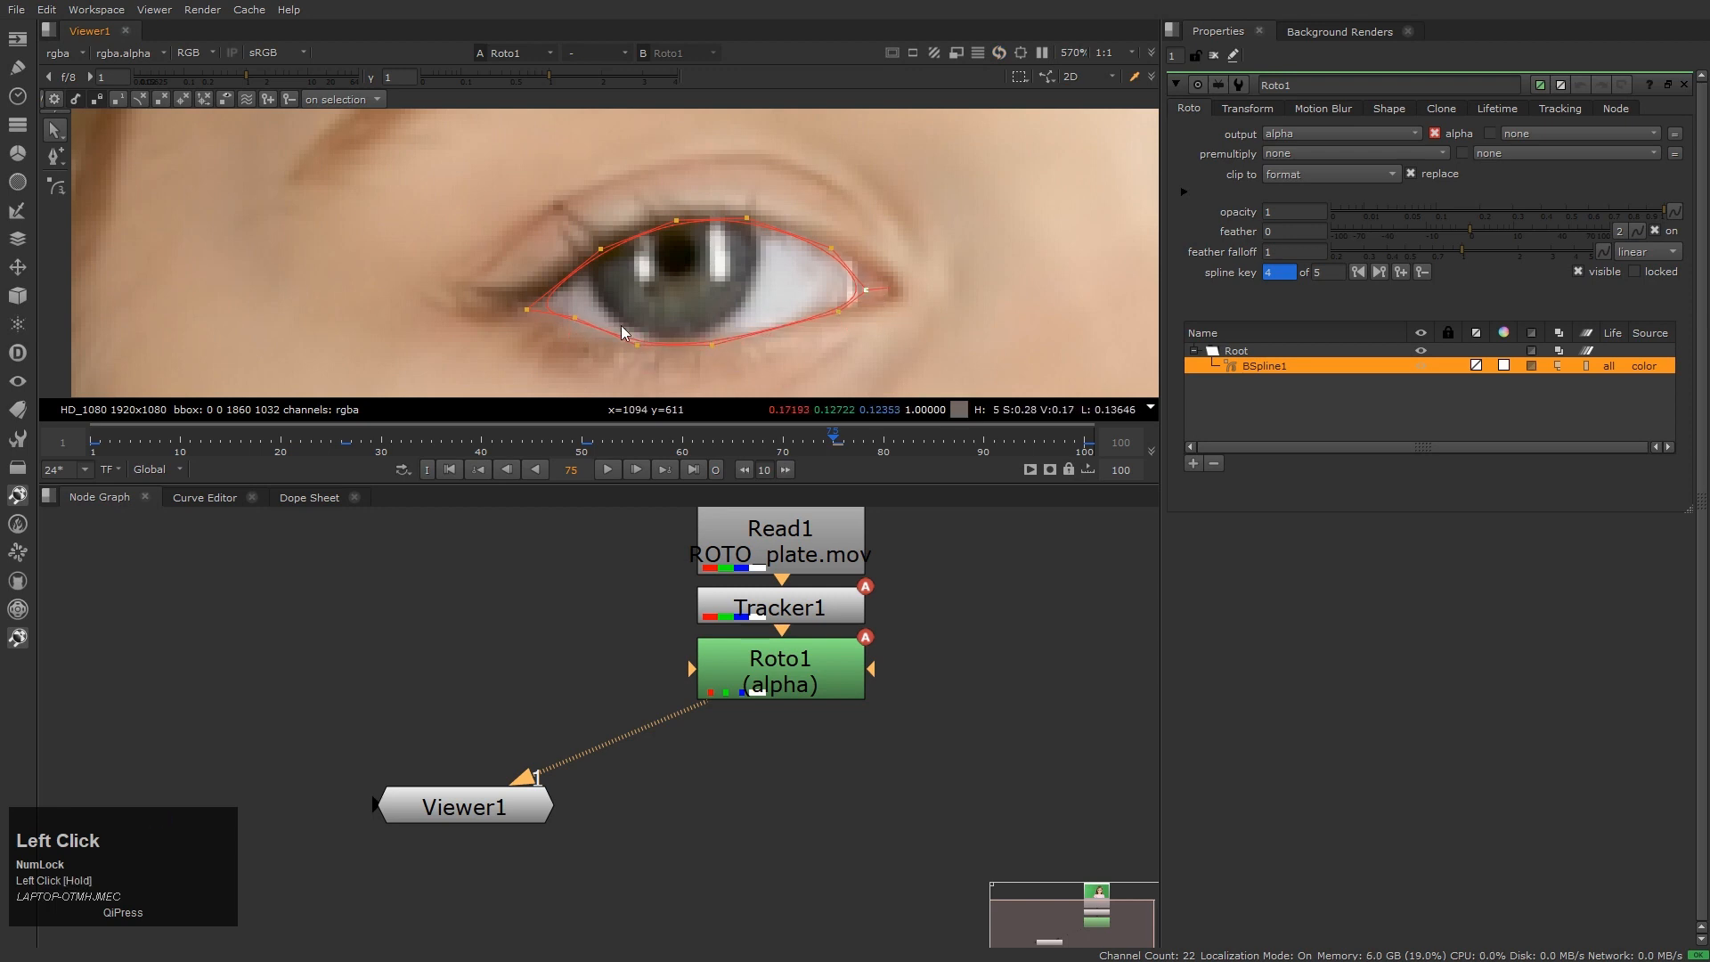
pyautogui.moveTo(572, 317); pyautogui.dragTo(526, 307)
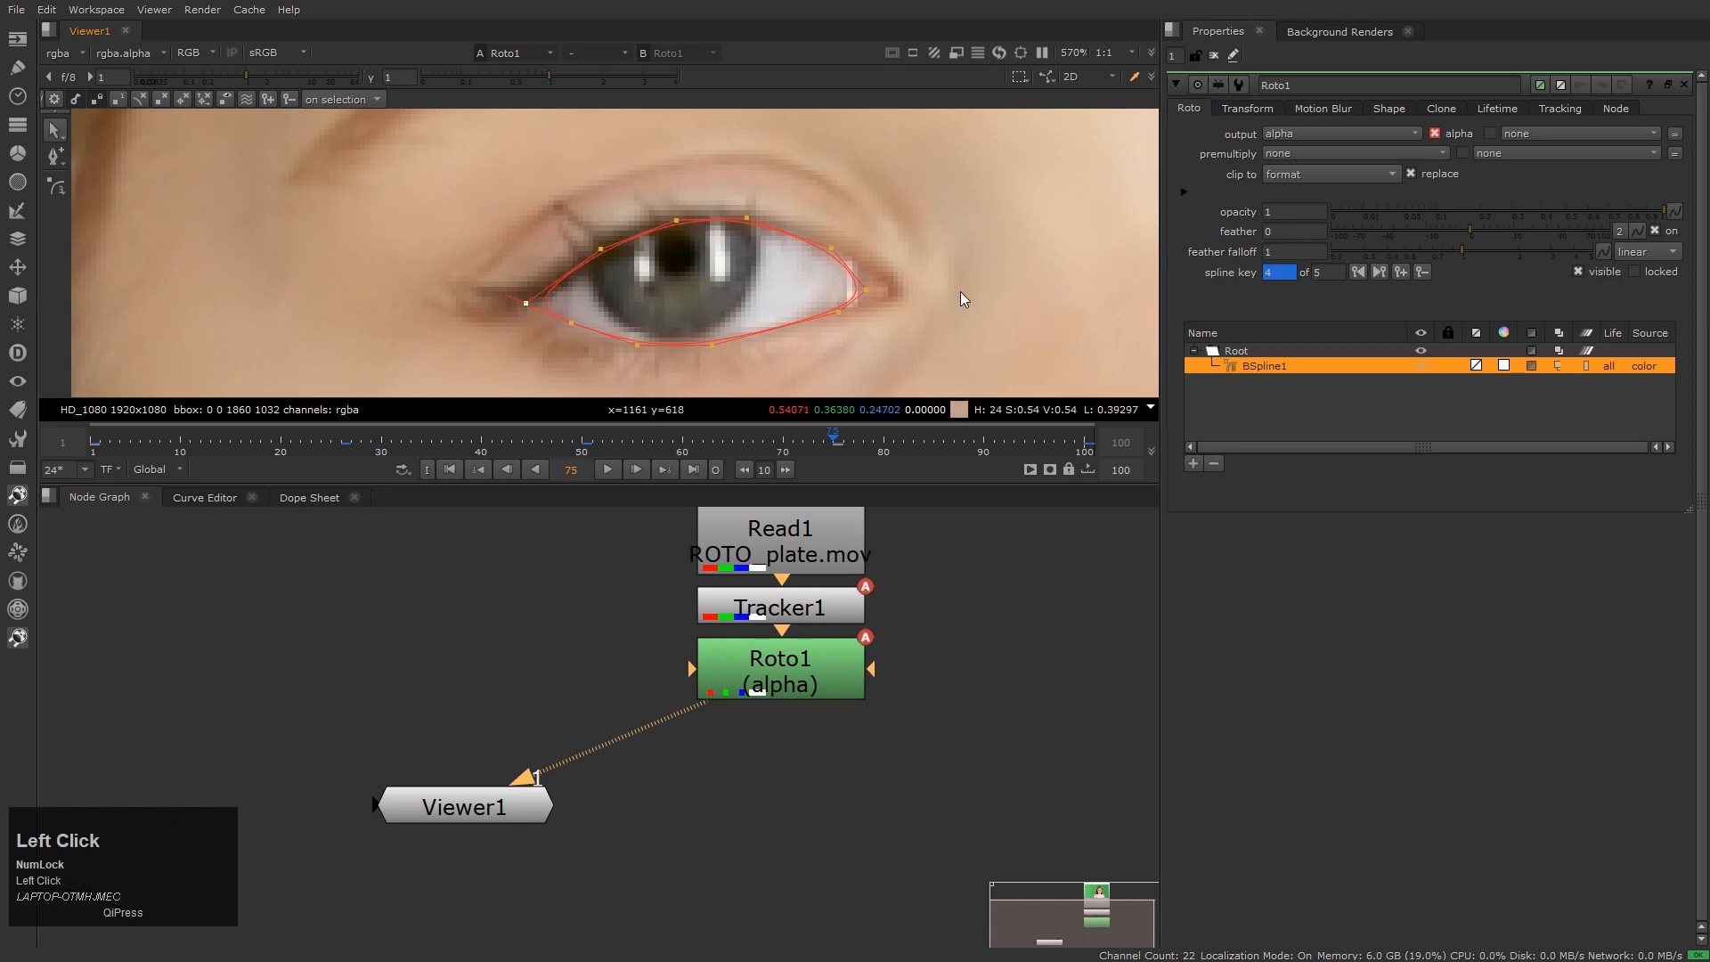
# On frame 14, midway between the keys on frames 1 and 26, move the whole eye shape onto the eye
pyautogui.press('Home')
pyautogui.press('ctrl')
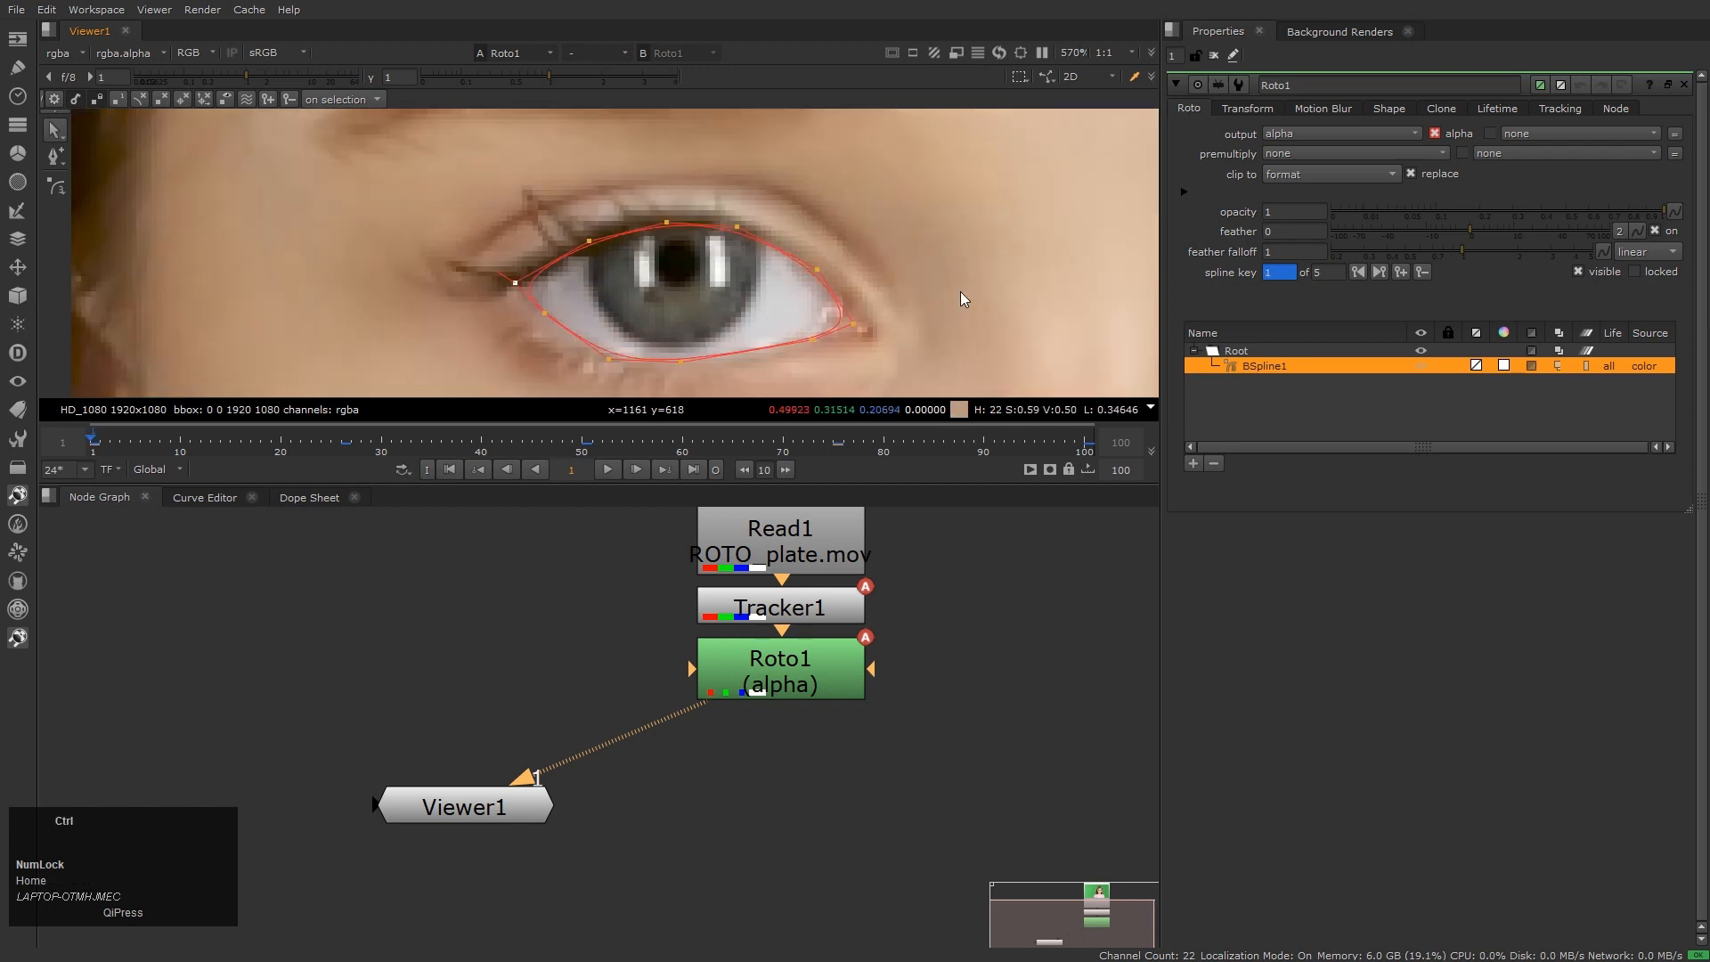
pyautogui.hotkey('ctrl', 'Right')
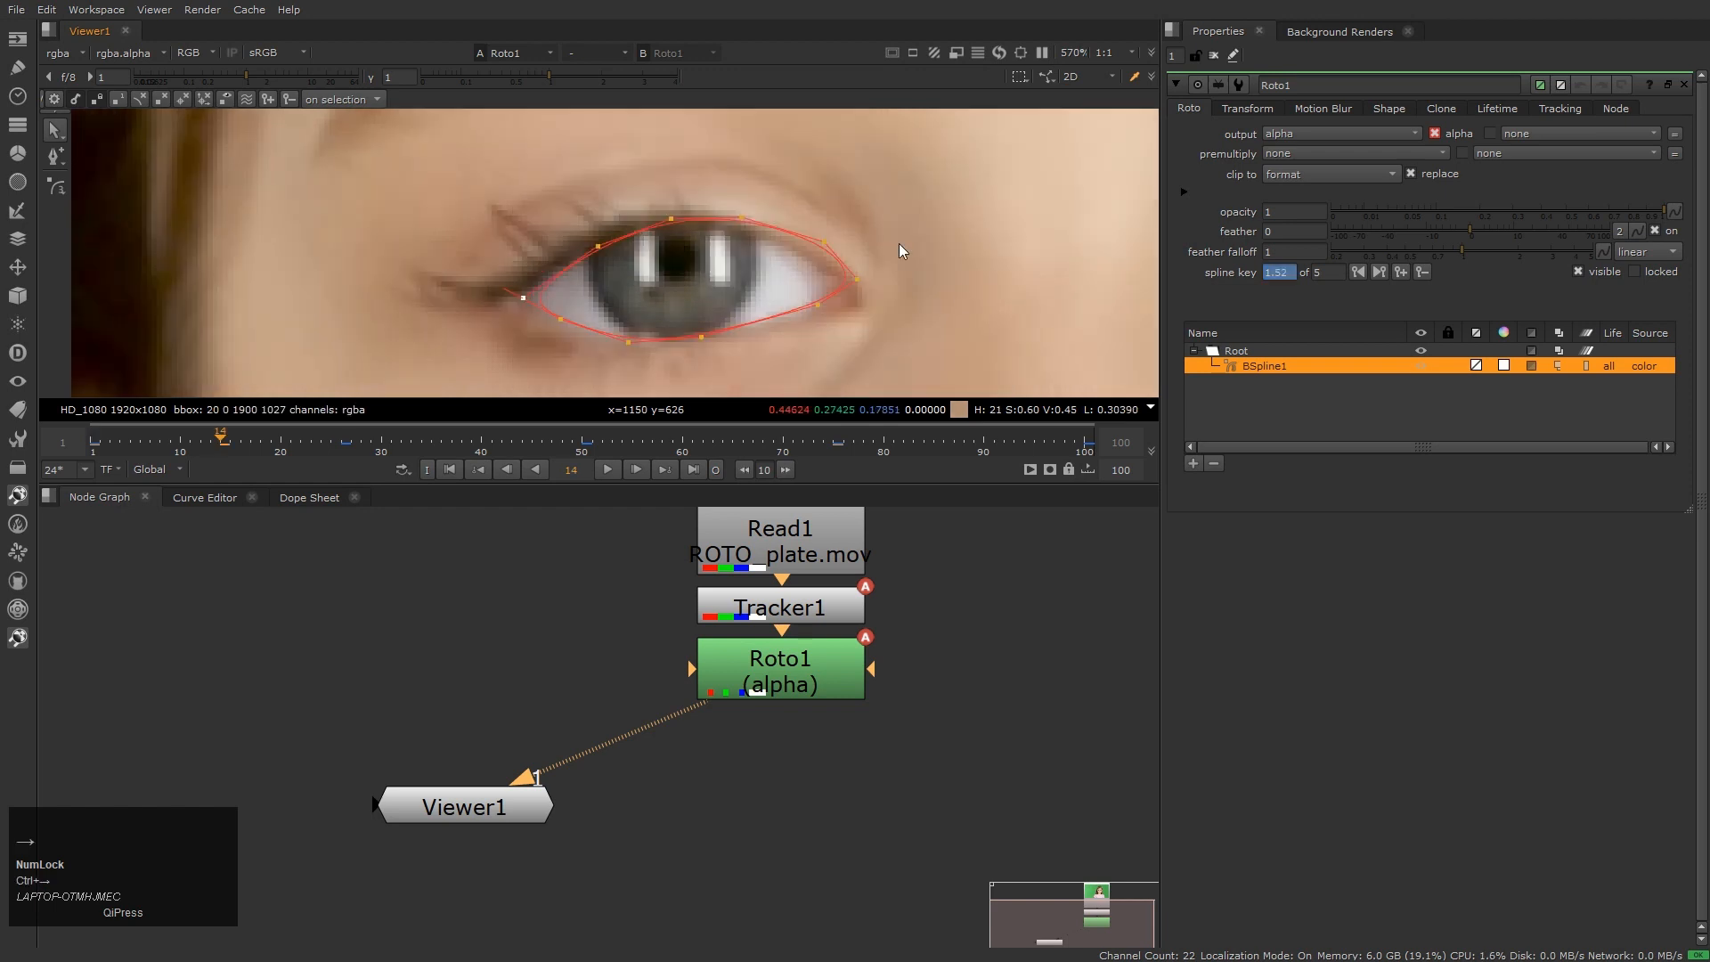
pyautogui.moveTo(369, 163); pyautogui.dragTo(865, 364)
pyautogui.moveTo(786, 287); pyautogui.dragTo(774, 292)
pyautogui.click(1008, 345)
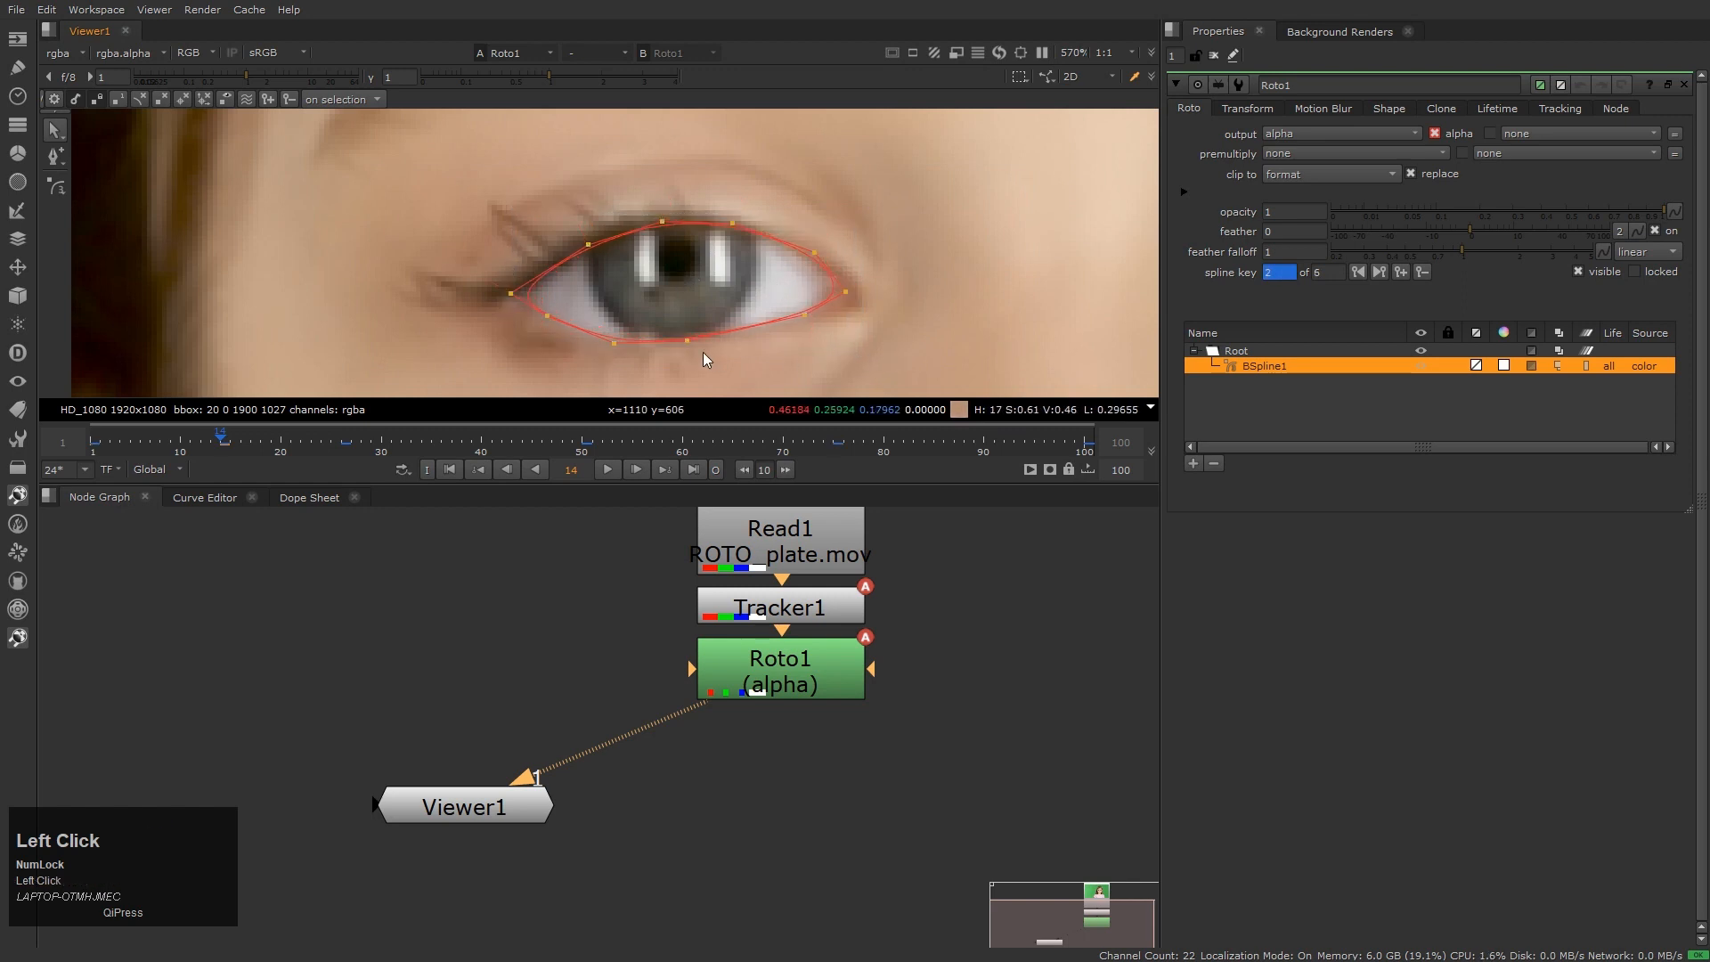
# On frame 38, midway between the keys on frames 26 and 50, move the whole eye shape to match the eye
pyautogui.hotkey('alt', 'Right')
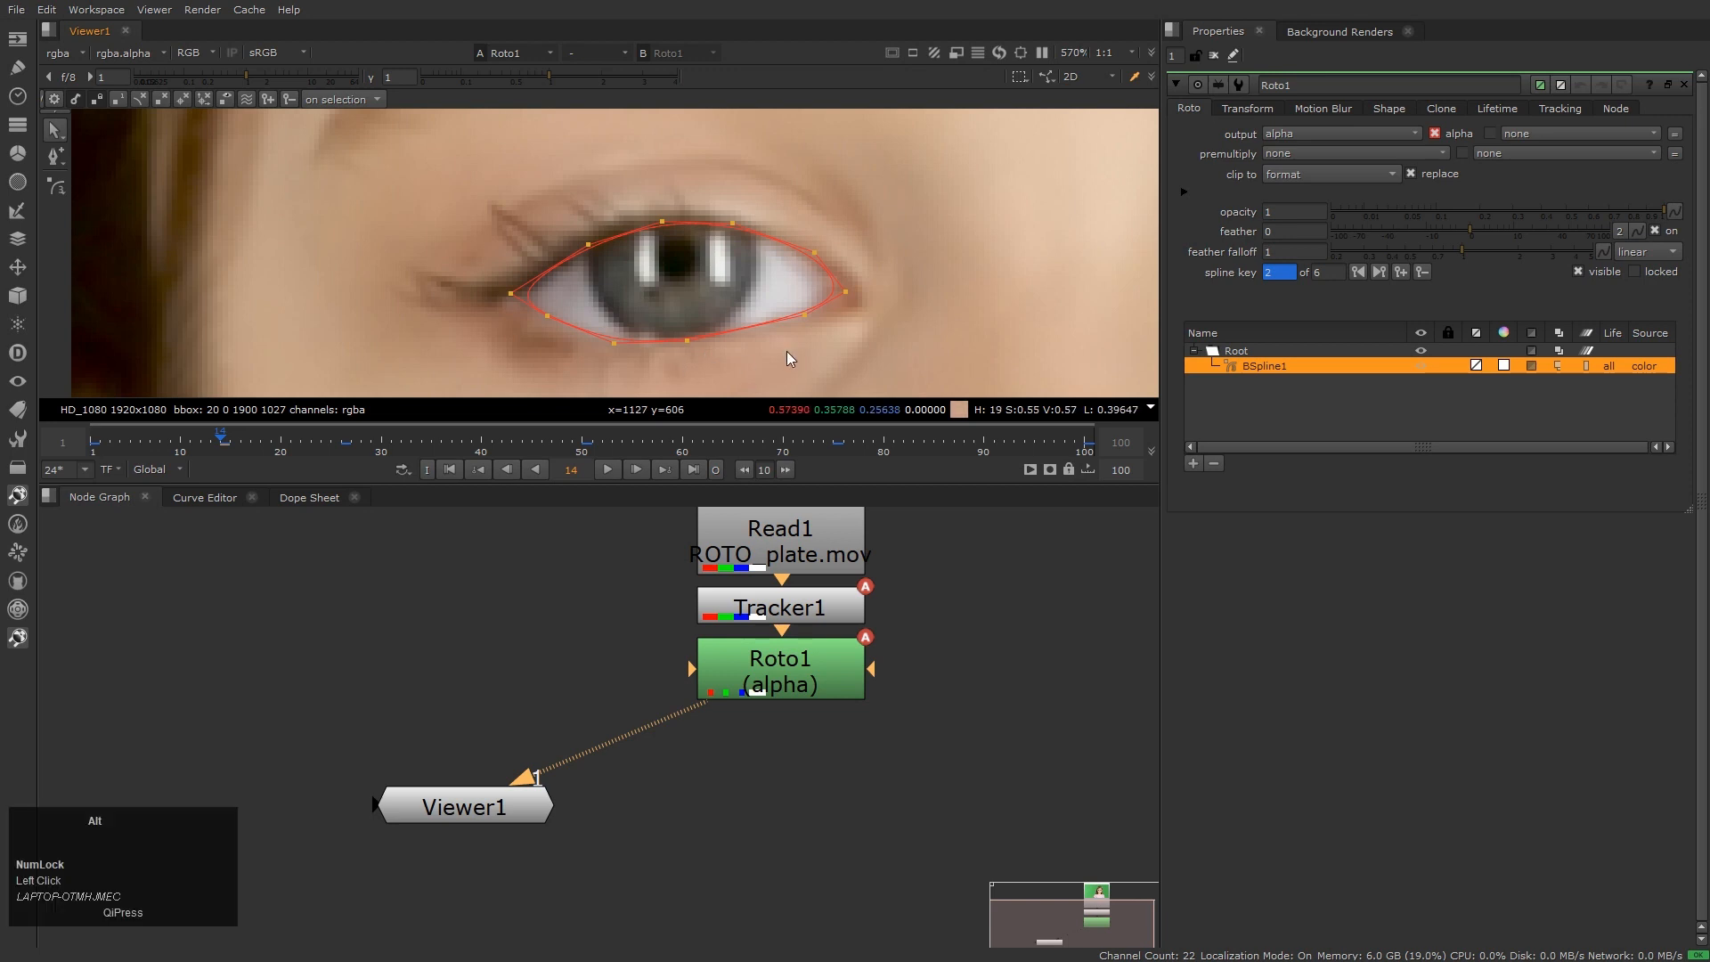
pyautogui.hotkey('ctrl', 'Right')
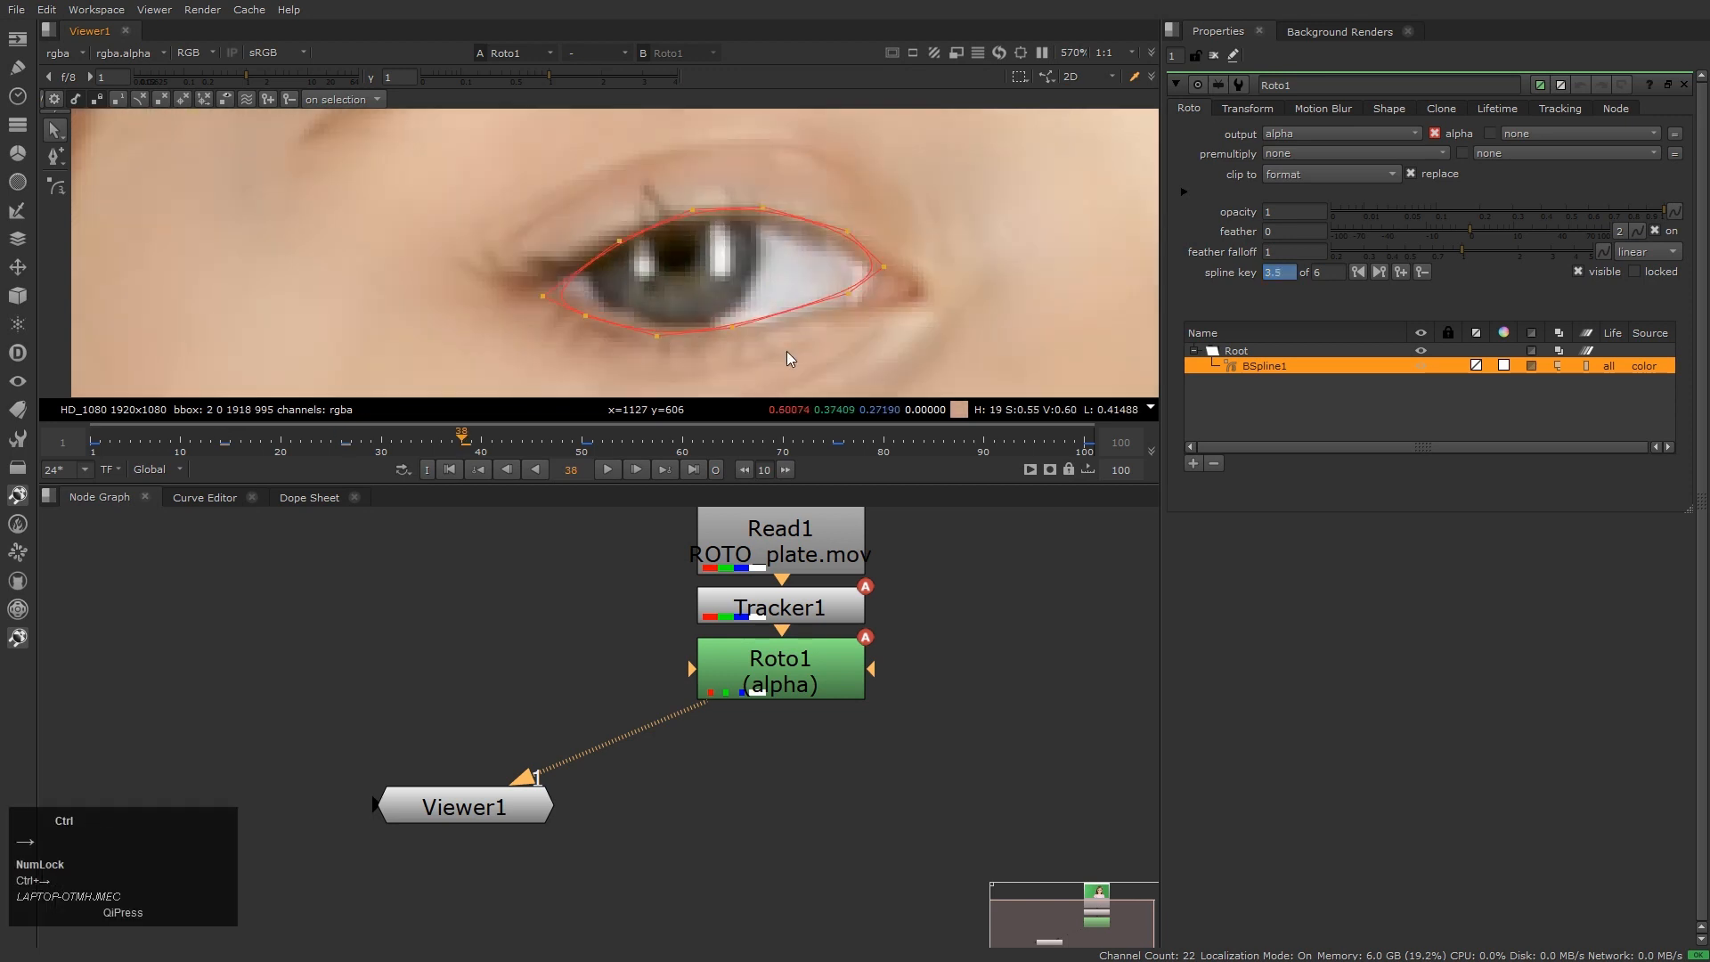
pyautogui.moveTo(434, 166); pyautogui.dragTo(892, 366)
pyautogui.moveTo(758, 280); pyautogui.dragTo(755, 284)
pyautogui.click(926, 327)
# Refine the lower-eyelid, outer-corner, inner-corner and upper-eyelid points of the eye shape on frame 38
pyautogui.scroll(3, 649, 344)
pyautogui.click(643, 339)
pyautogui.moveTo(643, 339); pyautogui.dragTo(643, 337)
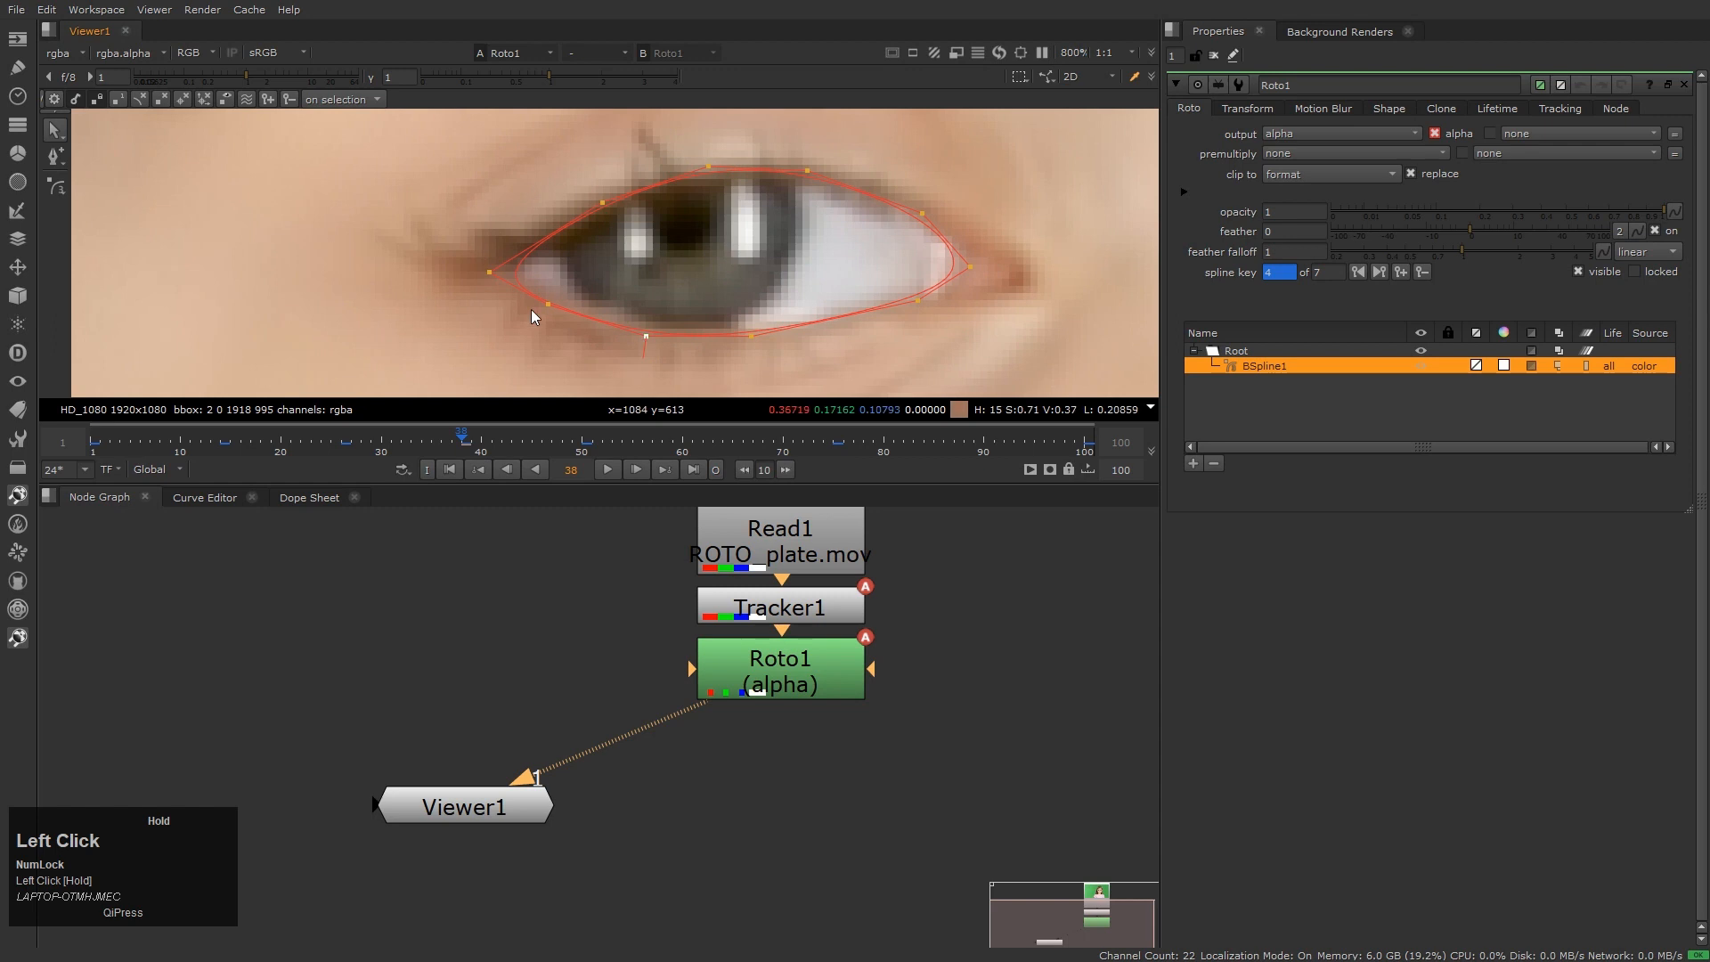
pyautogui.moveTo(488, 270); pyautogui.dragTo(487, 268)
pyautogui.click(543, 304)
pyautogui.moveTo(918, 300); pyautogui.dragTo(977, 267)
pyautogui.click(923, 213)
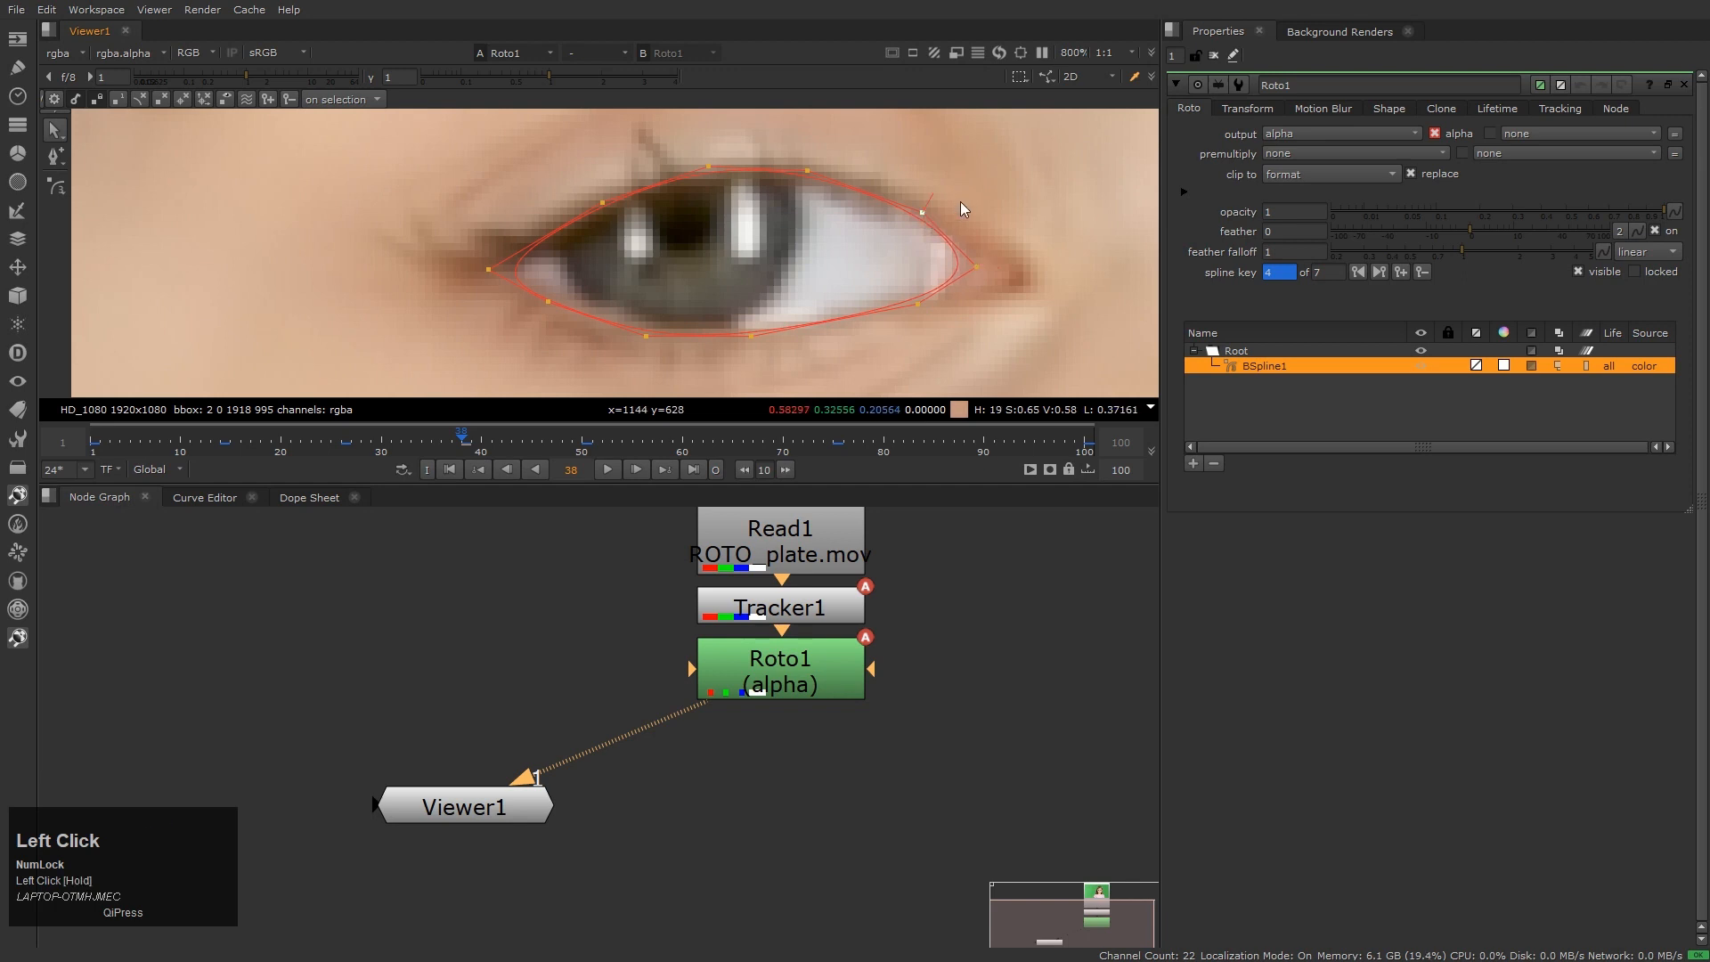
pyautogui.scroll(-1, 1131, 315)
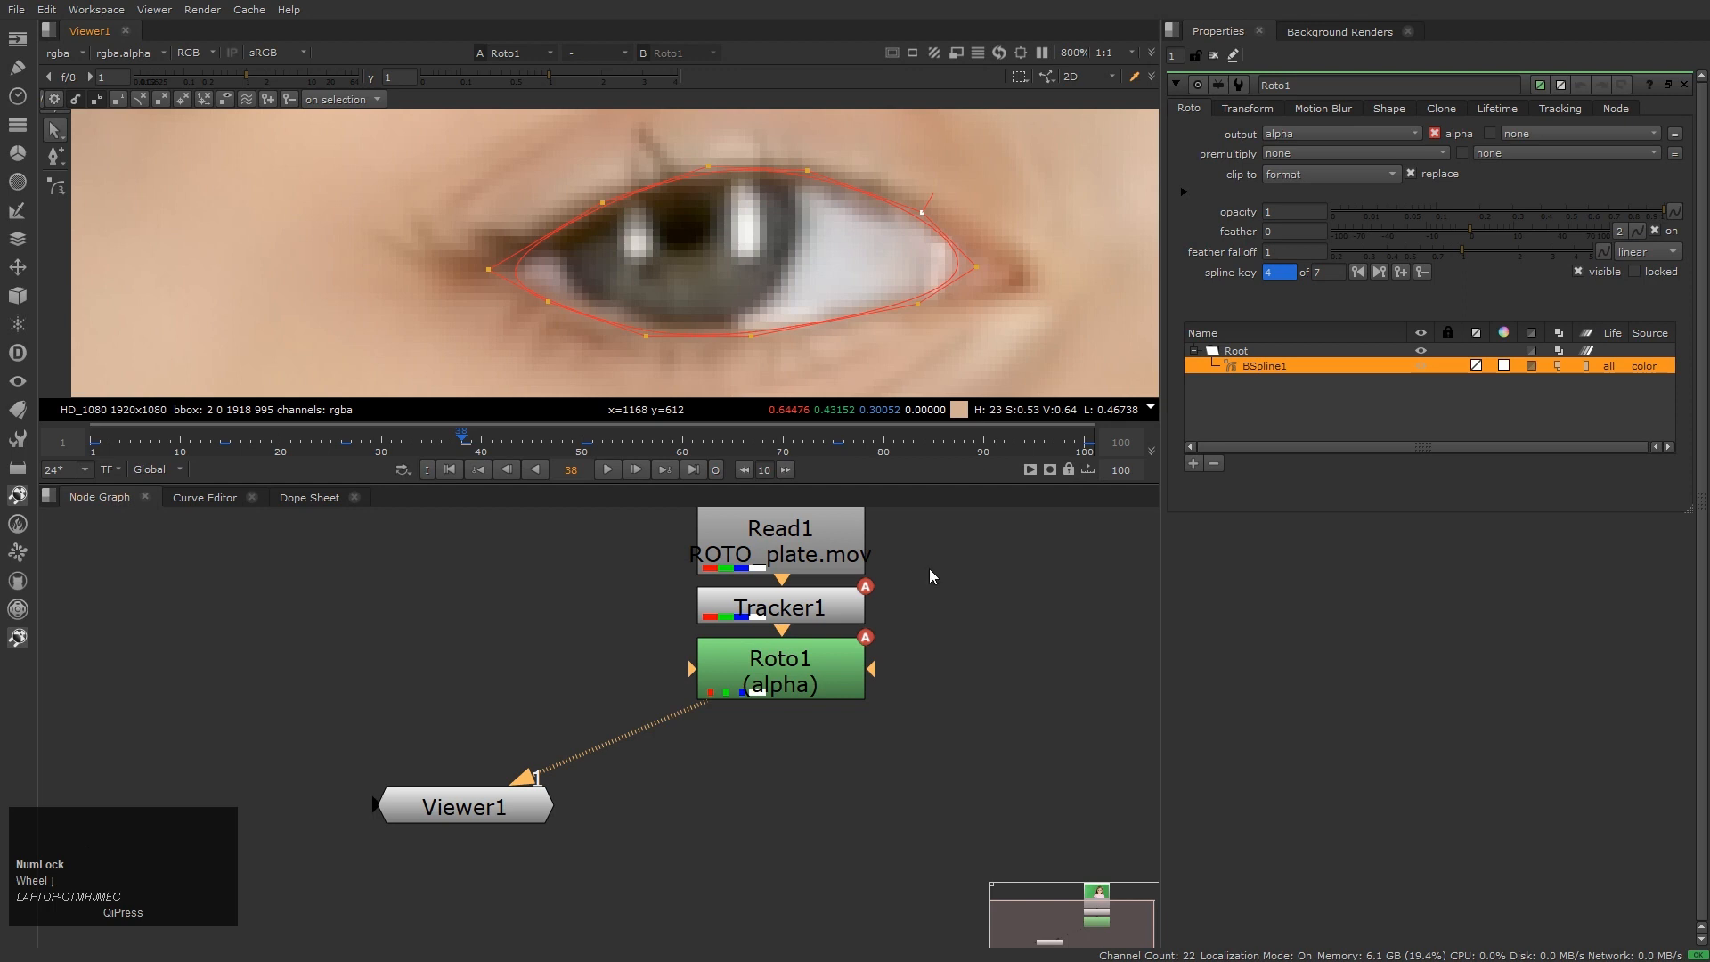
pyautogui.scroll(-2, 970, 296)
pyautogui.scroll(2, 886, 326)
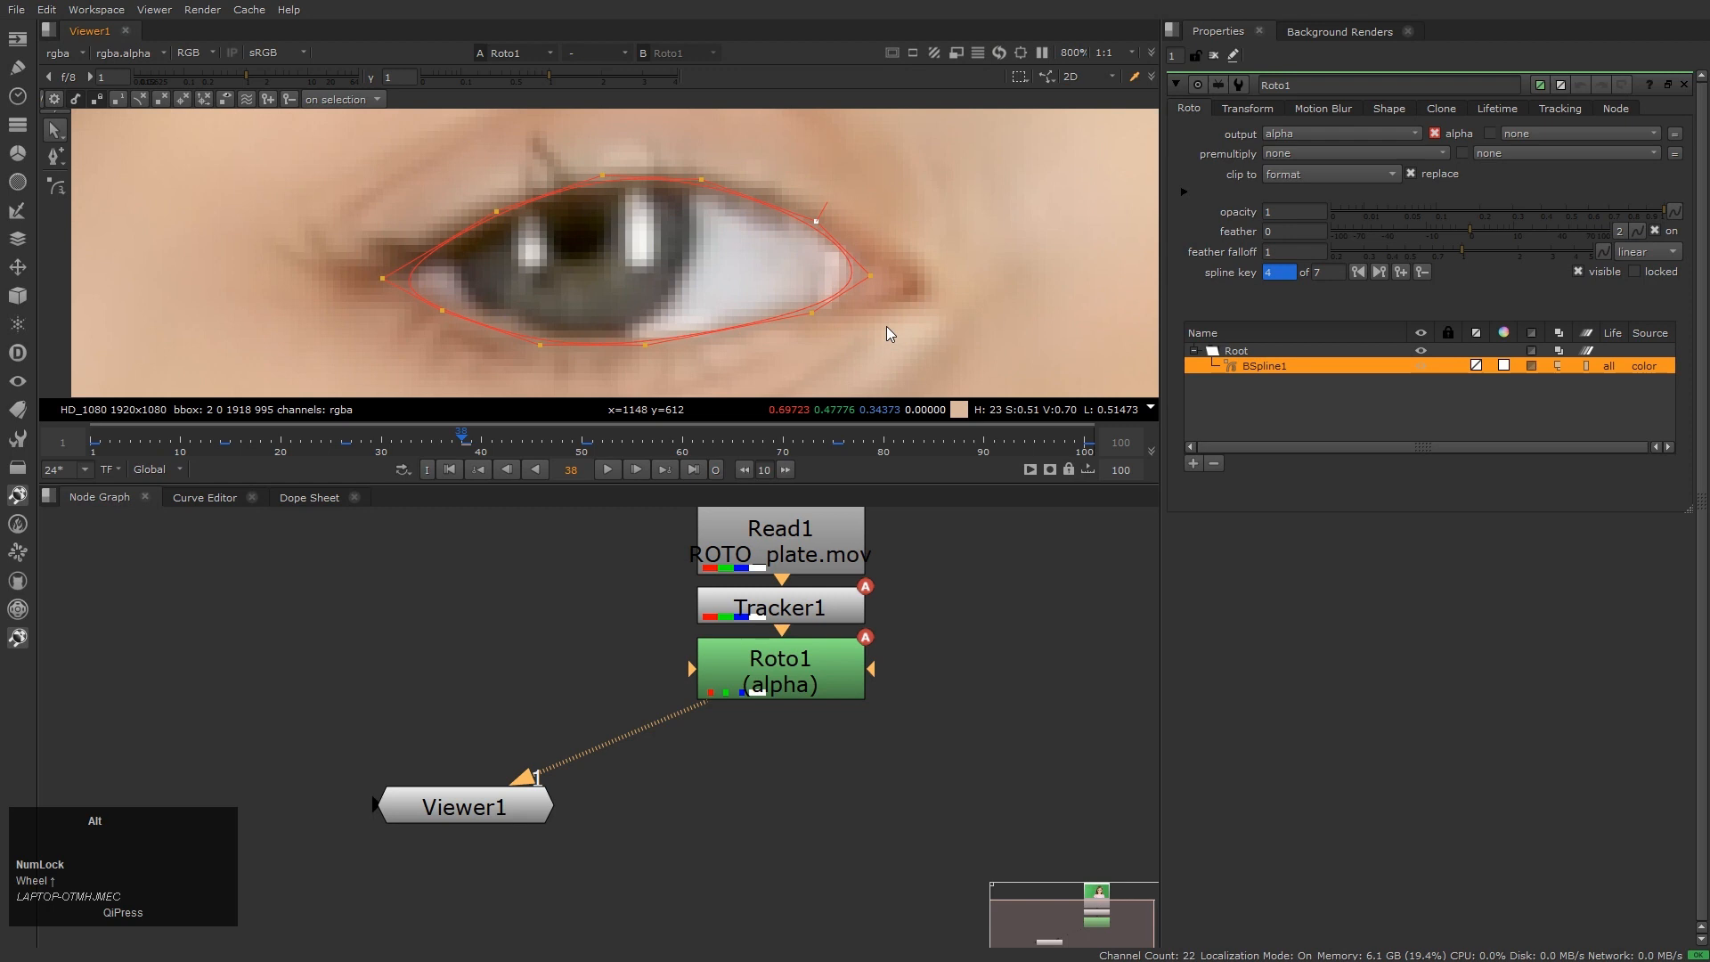
# On frame 63, midway between the keys on frames 50 and 75, select all the eye shape's points and key a slight move
pyautogui.hotkey('alt', 'Right')
pyautogui.hotkey('ctrl', 'Right')
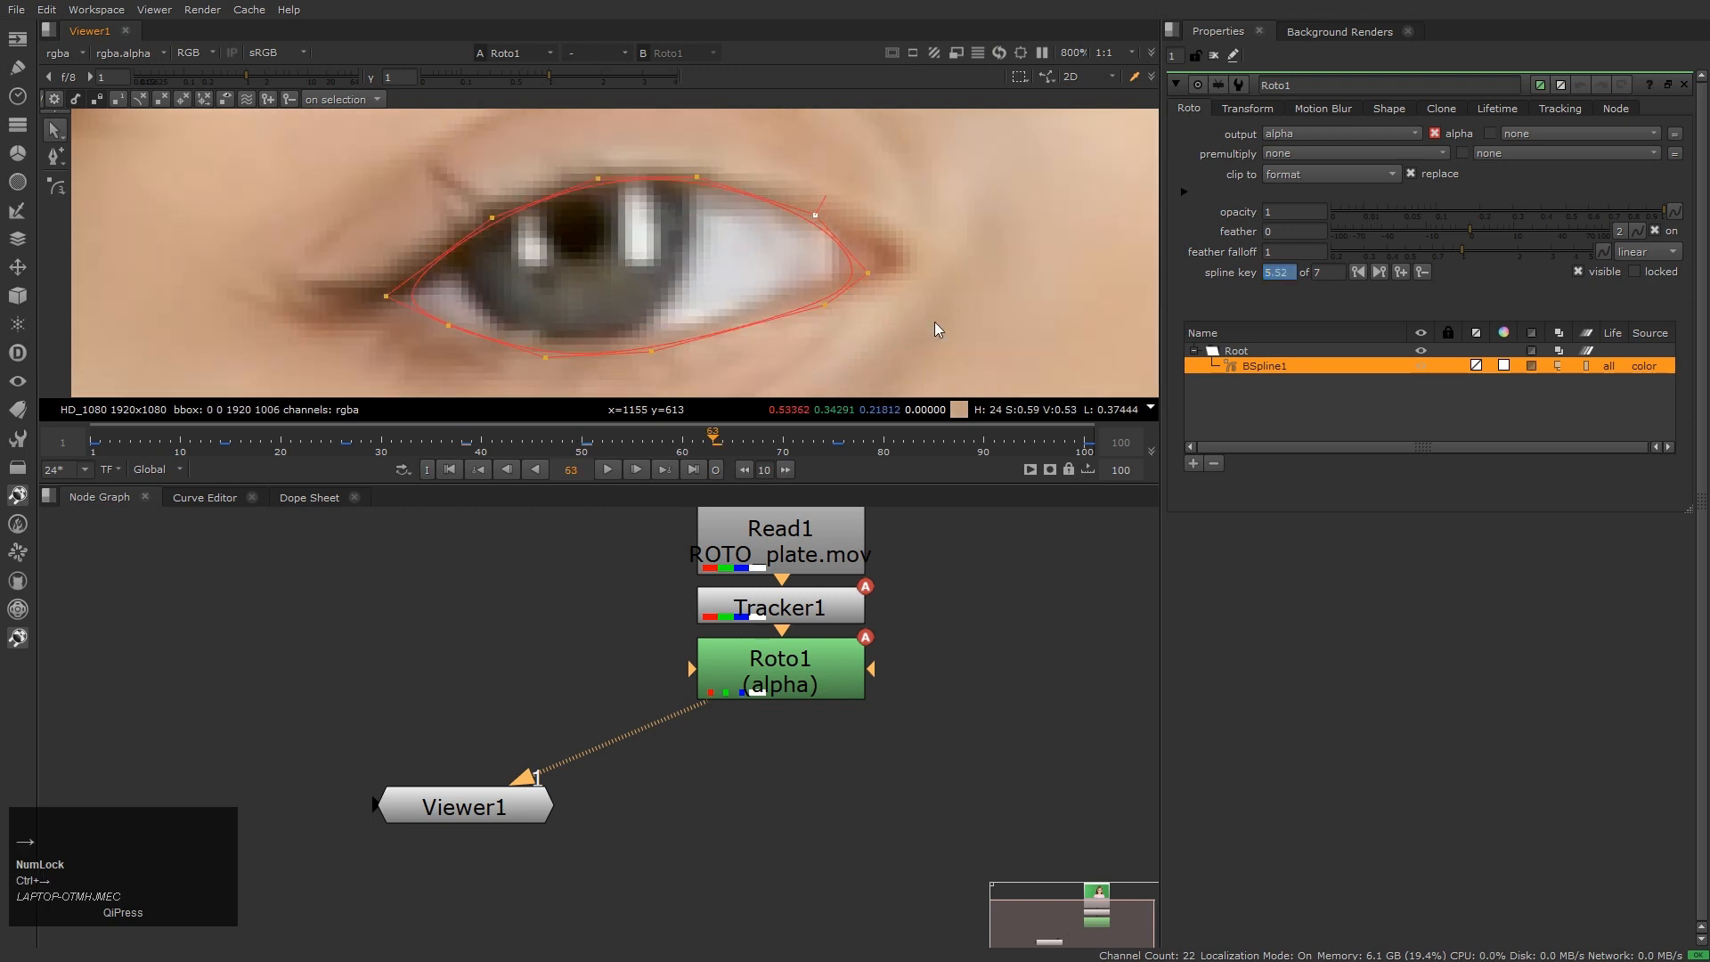
pyautogui.scroll(-3, 933, 322)
pyautogui.moveTo(930, 190); pyautogui.dragTo(413, 388)
pyautogui.scroll(2, 721, 352)
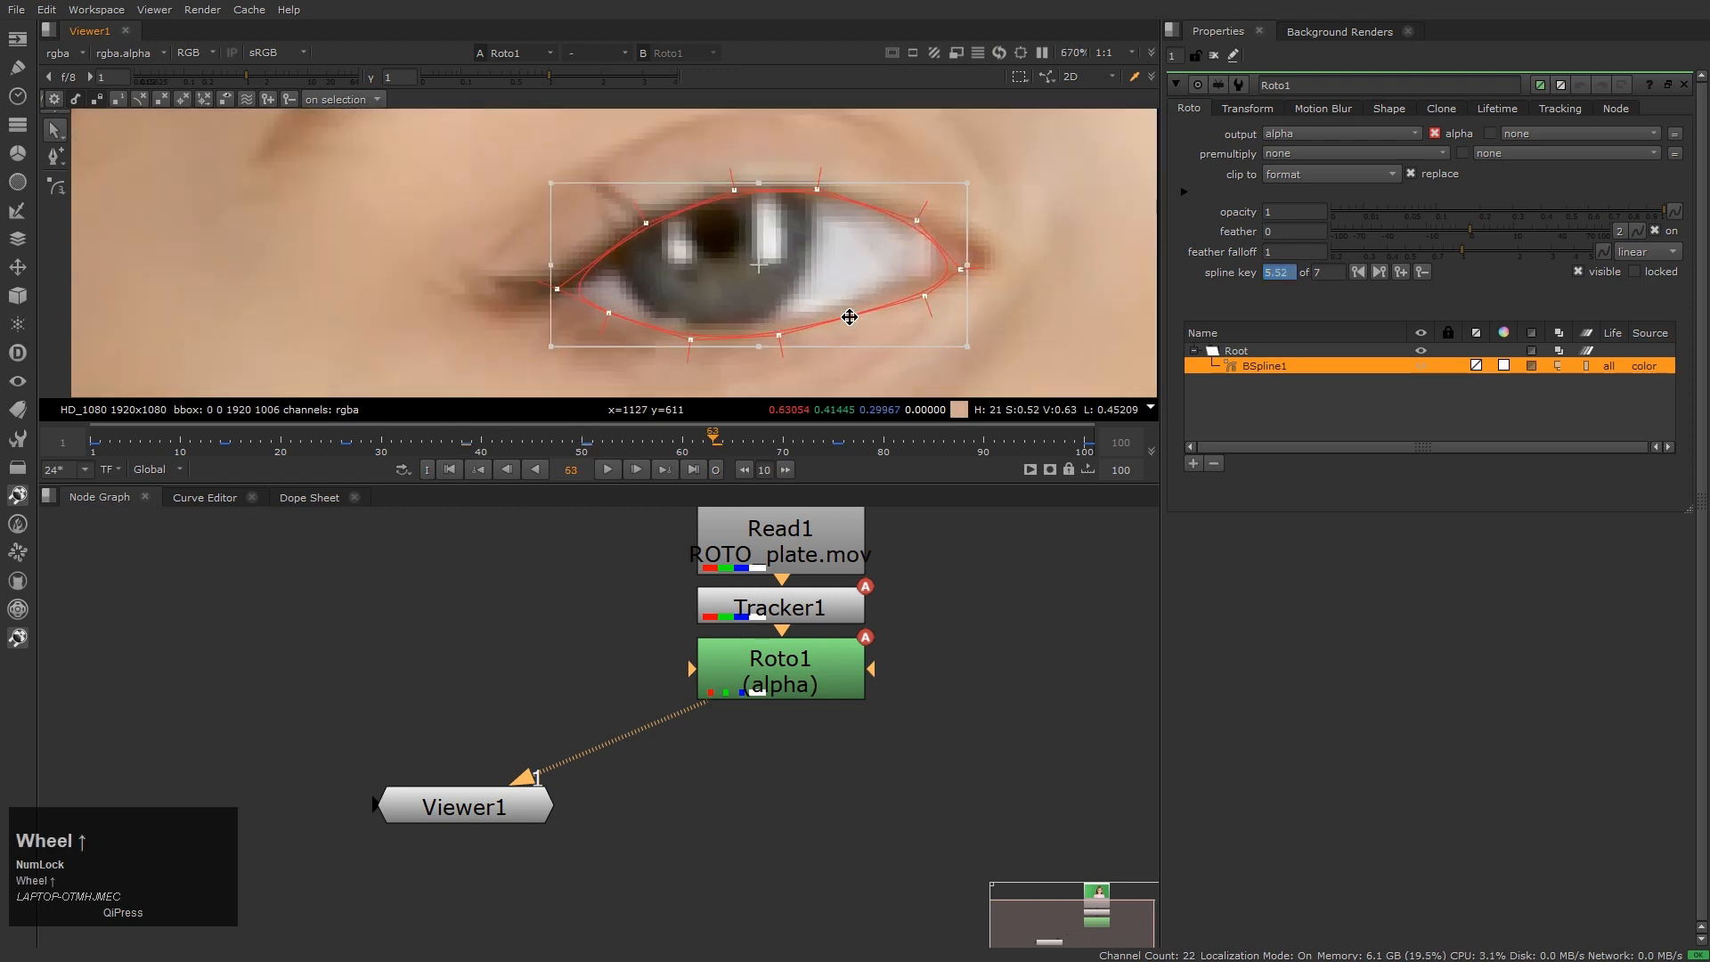
pyautogui.click(1024, 322)
pyautogui.moveTo(1031, 168); pyautogui.dragTo(411, 358)
pyautogui.moveTo(710, 304); pyautogui.dragTo(783, 294)
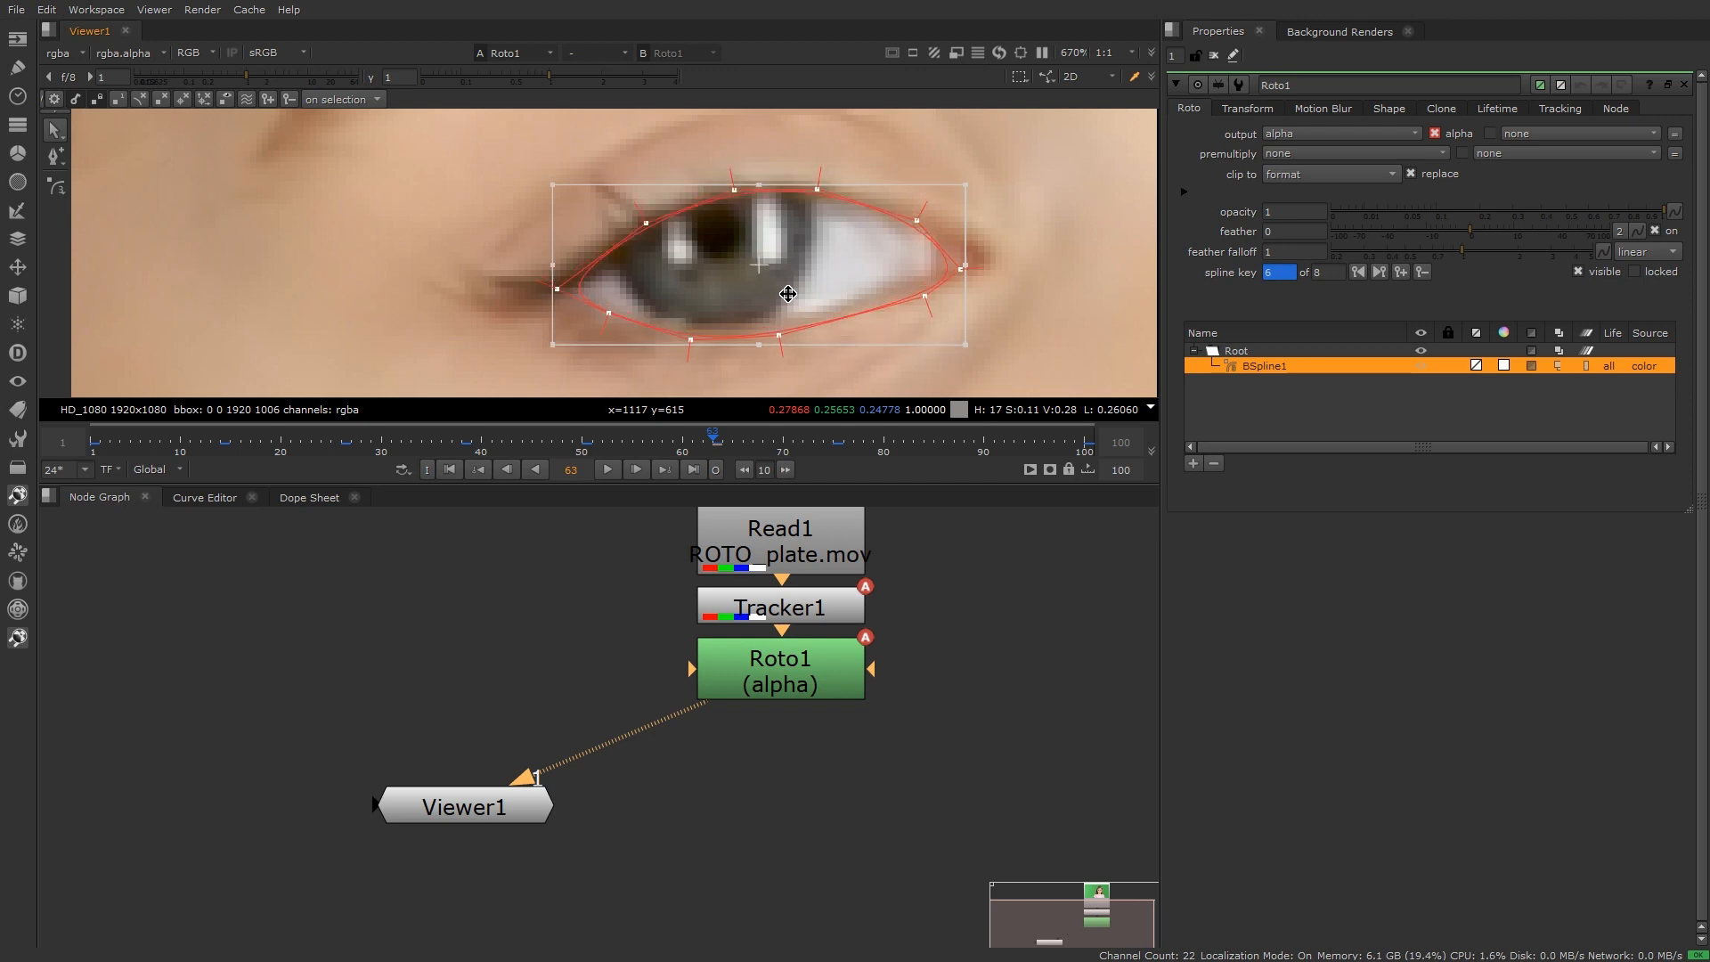
# Try nudging the selected eye shape up, down, left and right in full steps
pyautogui.press('KP_8')
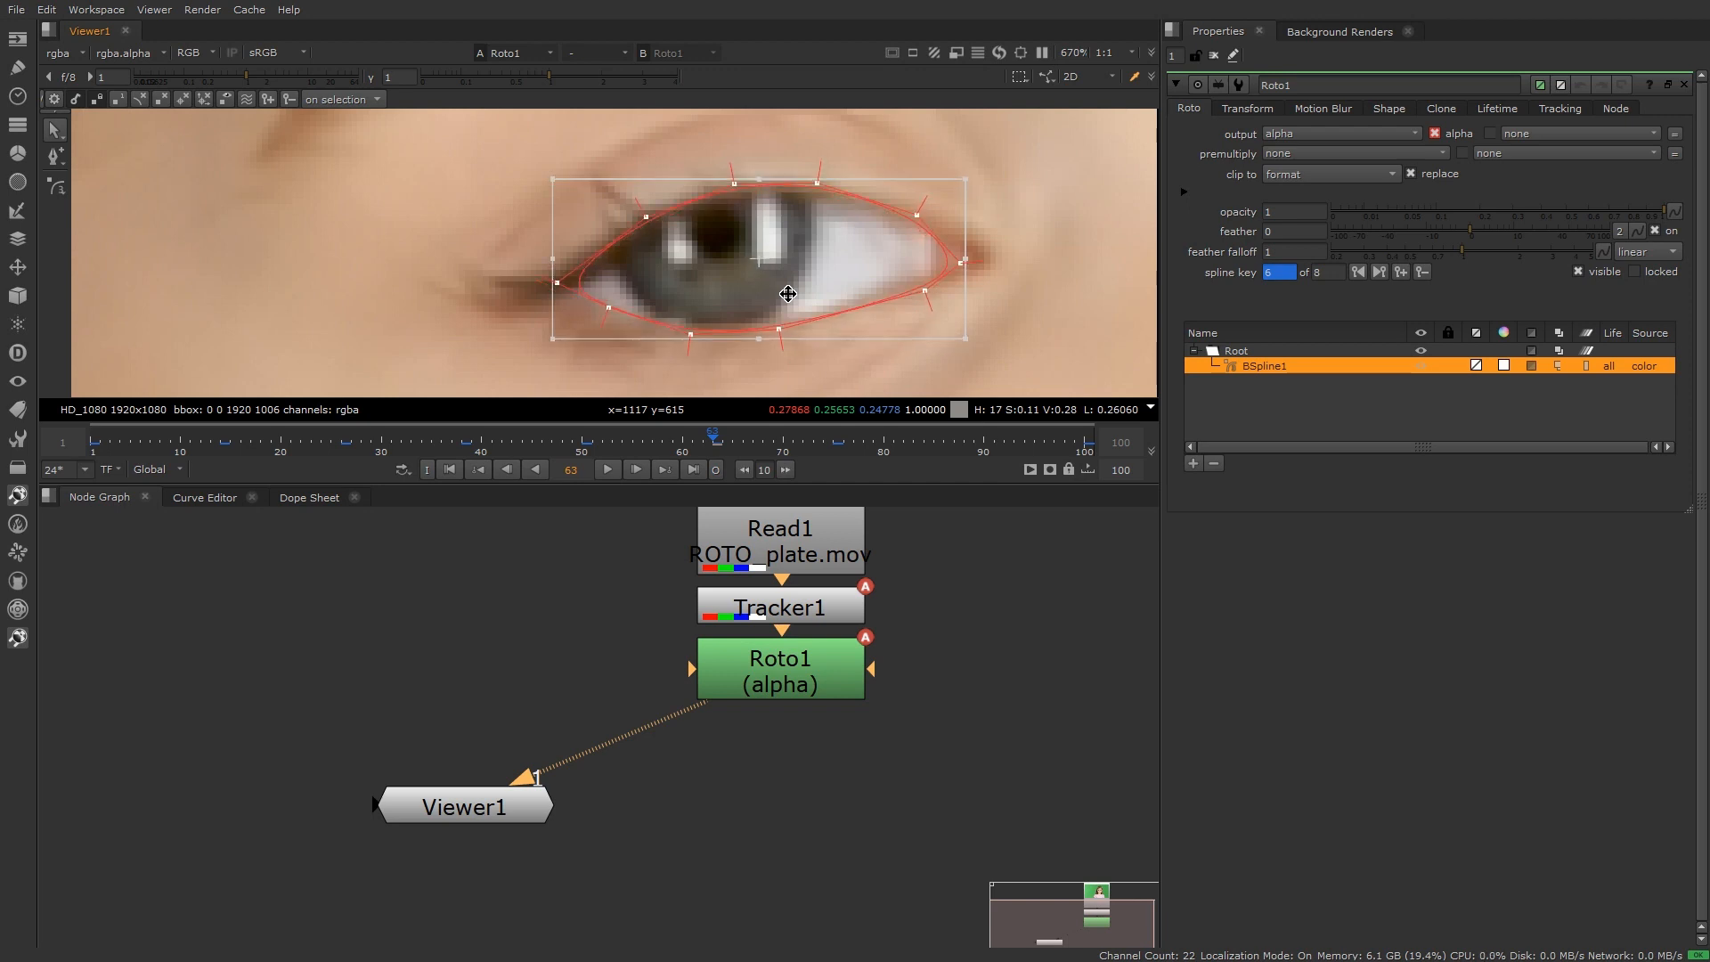
pyautogui.press('KP_2')
pyautogui.press('KP_4')
pyautogui.press('KP_6')
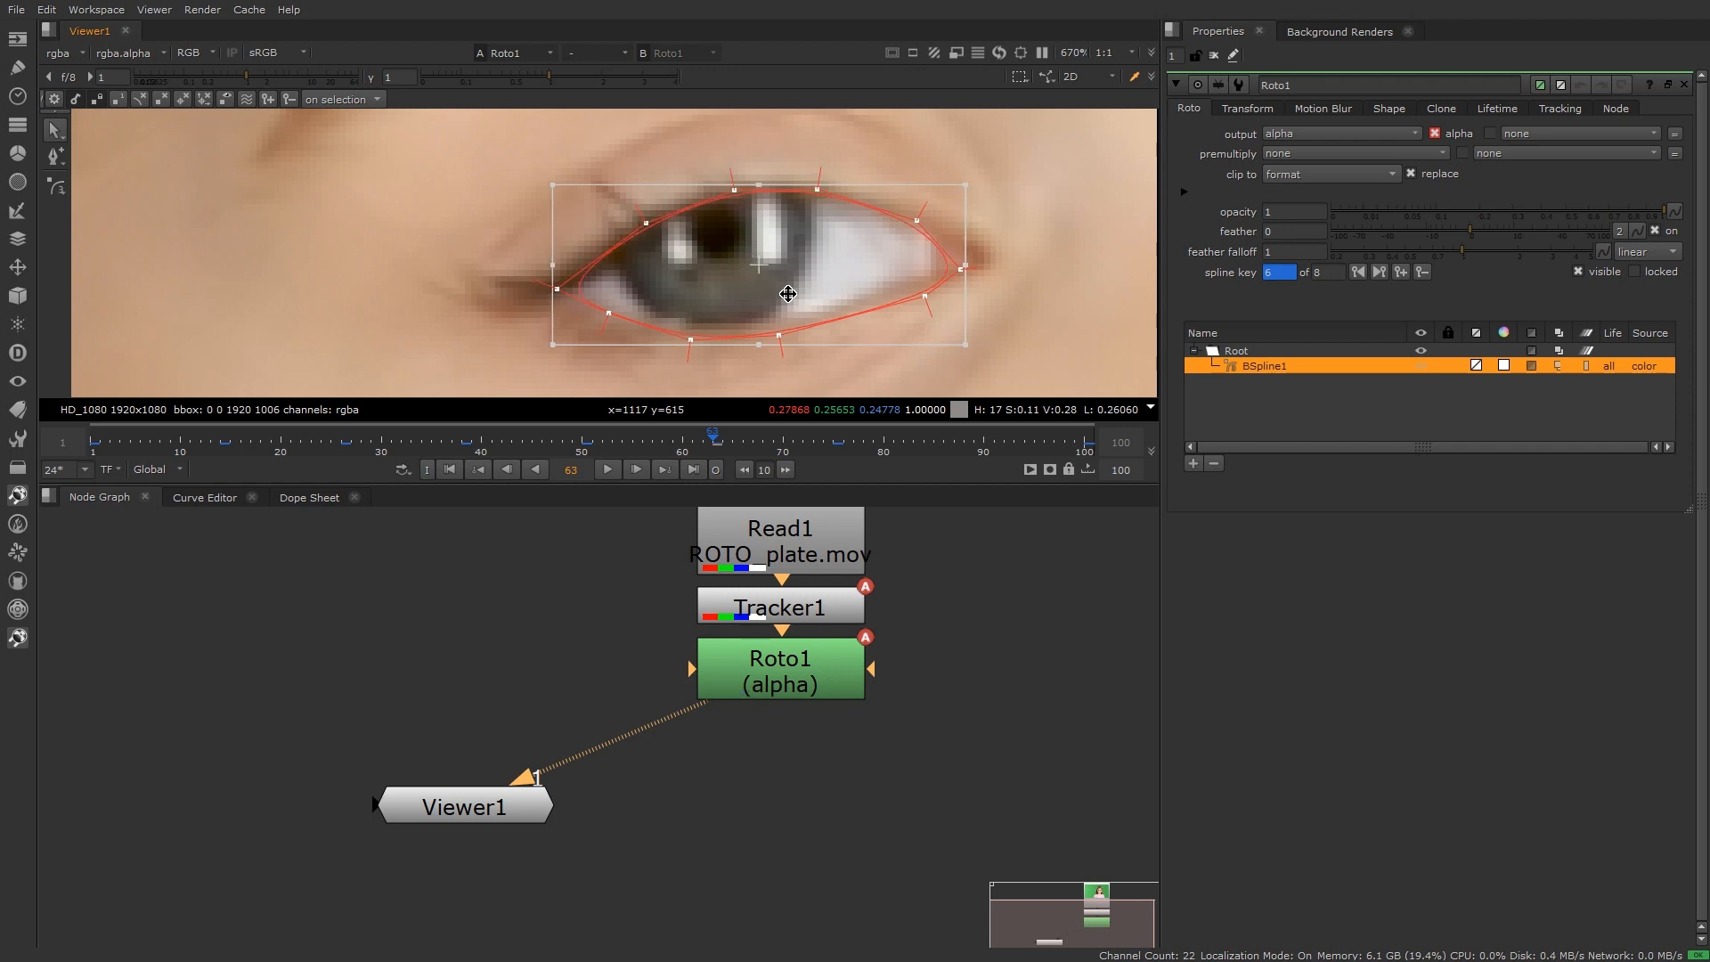
# Nudge the selected eye shape upward in fine increments to fit the eye on frame 63
pyautogui.press('ctrl+KP_8')
pyautogui.press('ctrl+KP_8')
pyautogui.press('ctrl+KP_8')
pyautogui.press('ctrl+KP_8')
pyautogui.press('ctrl+KP_8')
pyautogui.press('ctrl+KP_8')
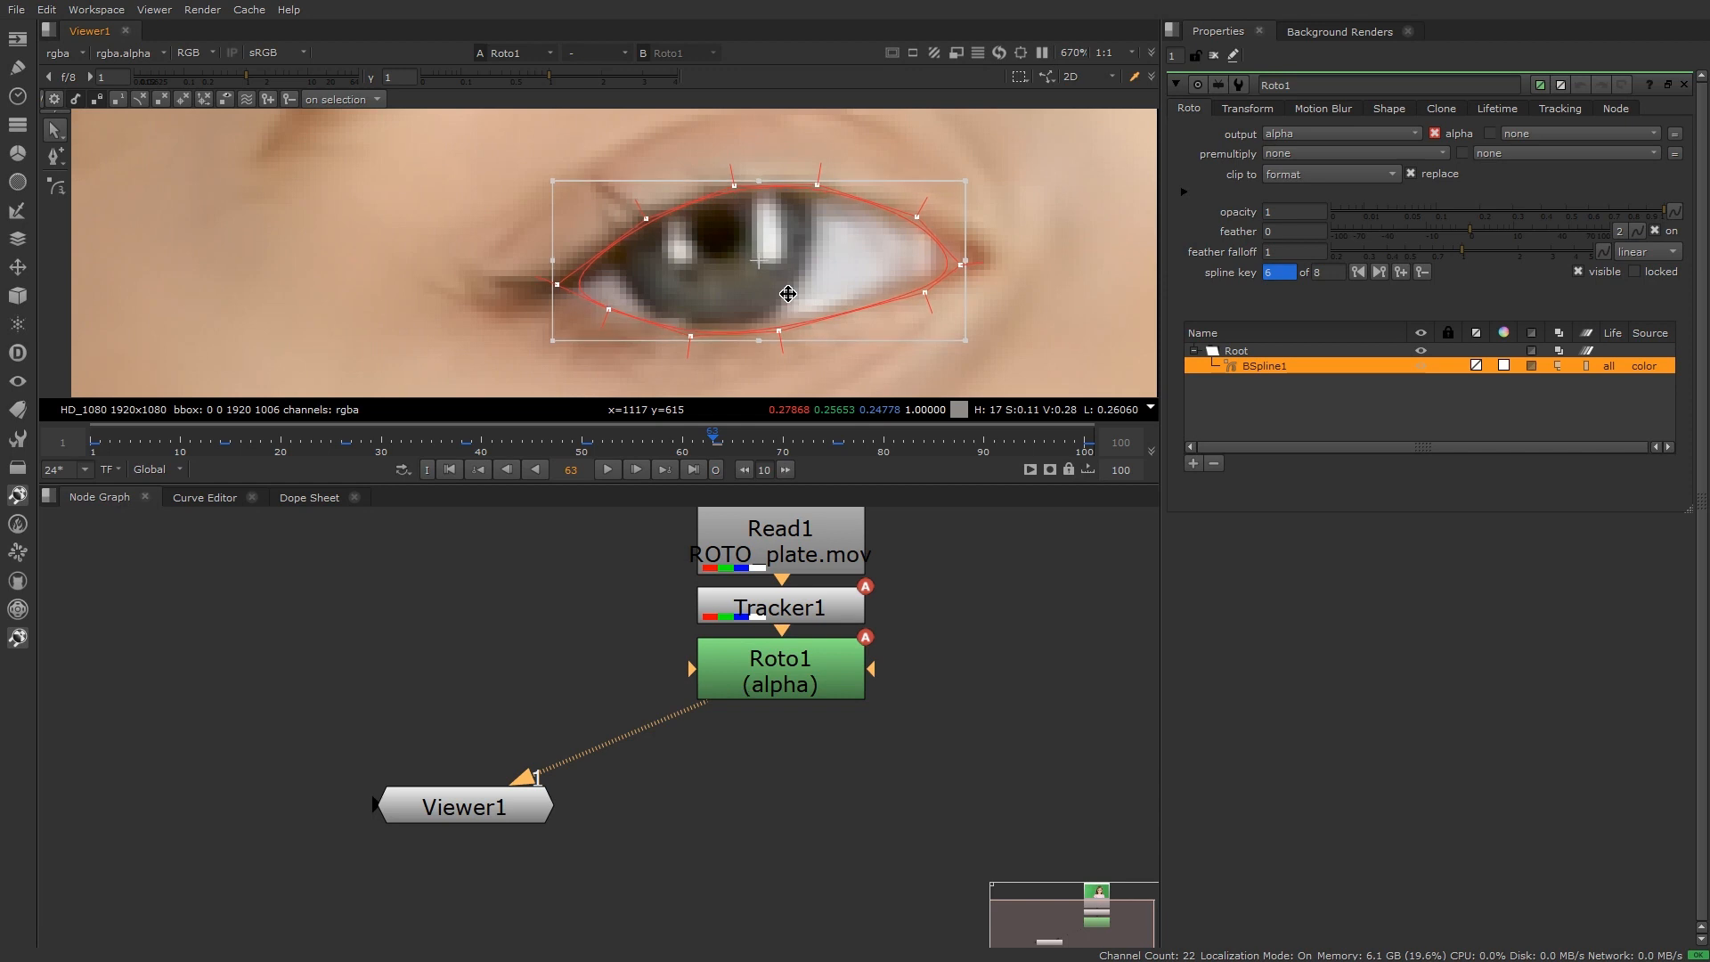
pyautogui.press('ctrl+KP_8')
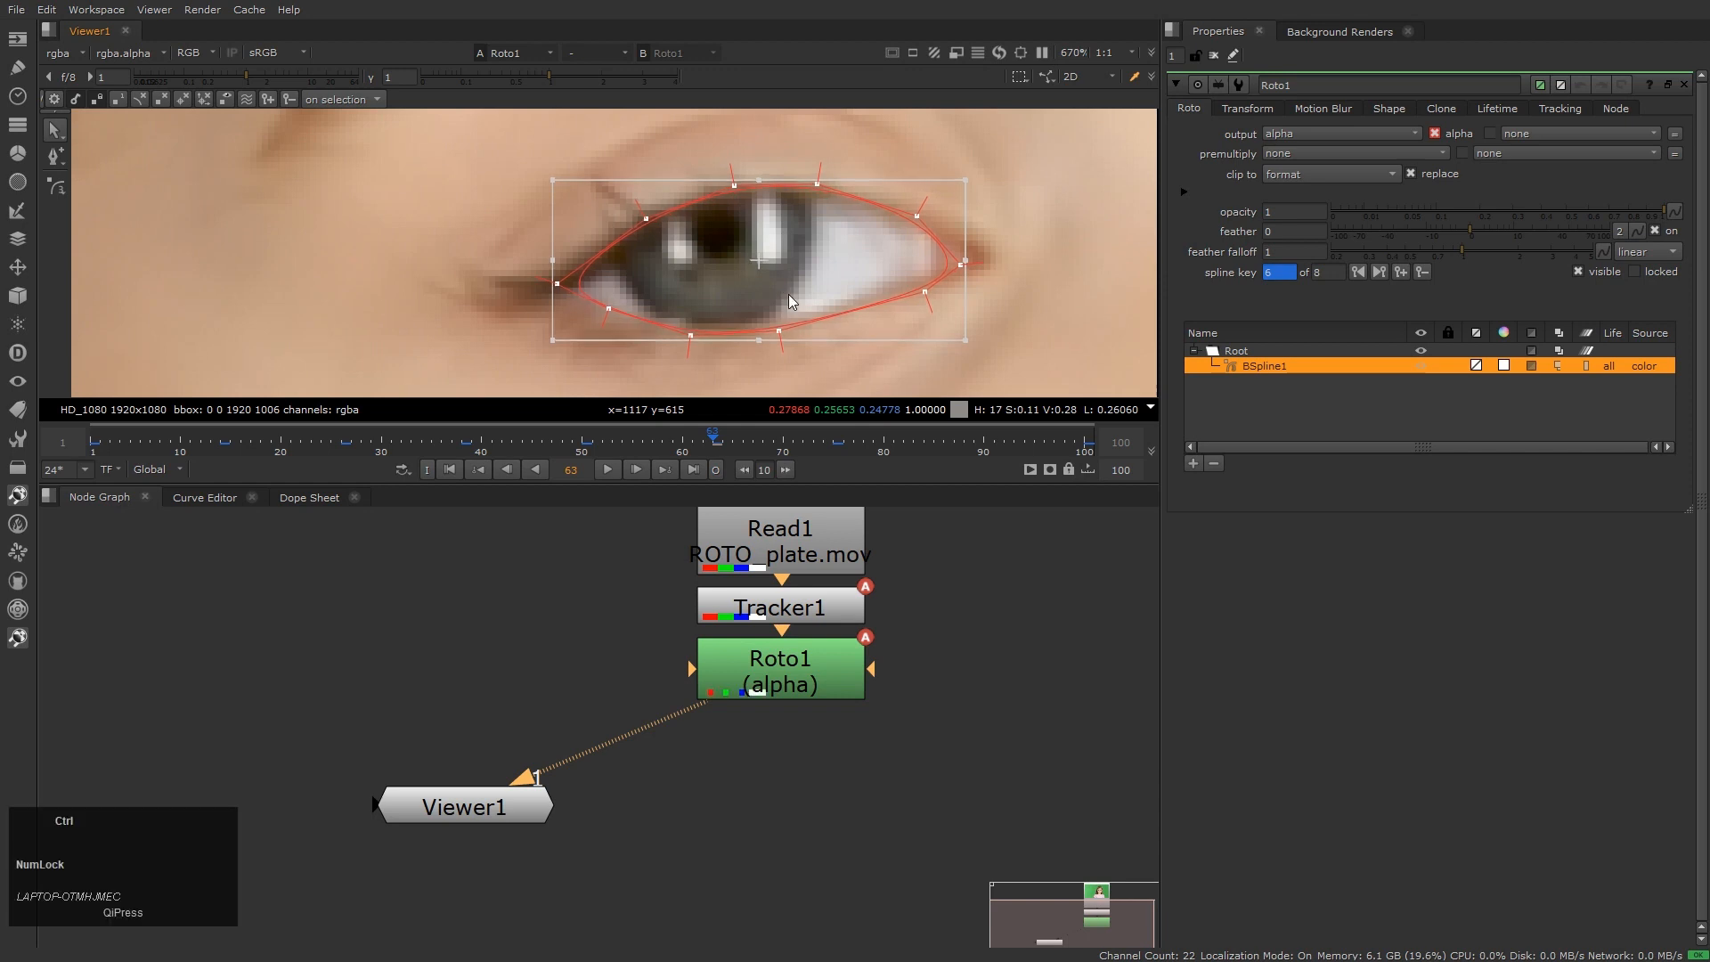
# Deselect the shape and refine its lower-eyelid, upper-eyelid and outer-corner points on frame 63
pyautogui.click(1109, 331)
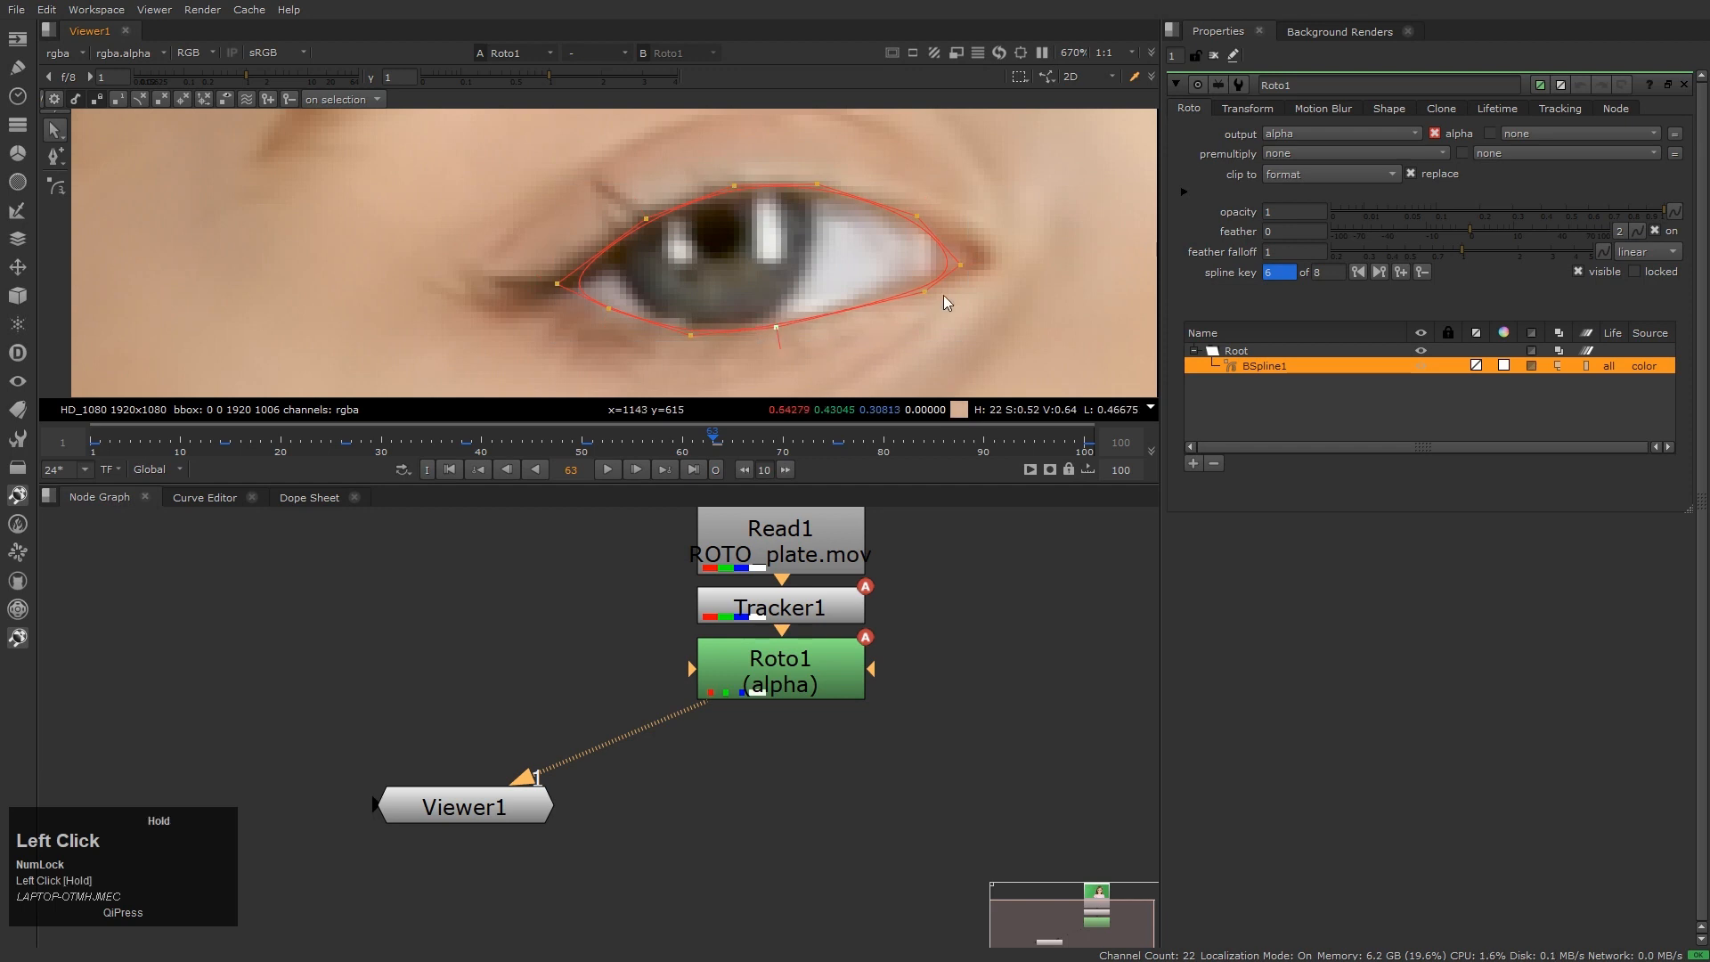
pyautogui.moveTo(926, 291); pyautogui.dragTo(913, 224)
pyautogui.moveTo(814, 182); pyautogui.dragTo(811, 186)
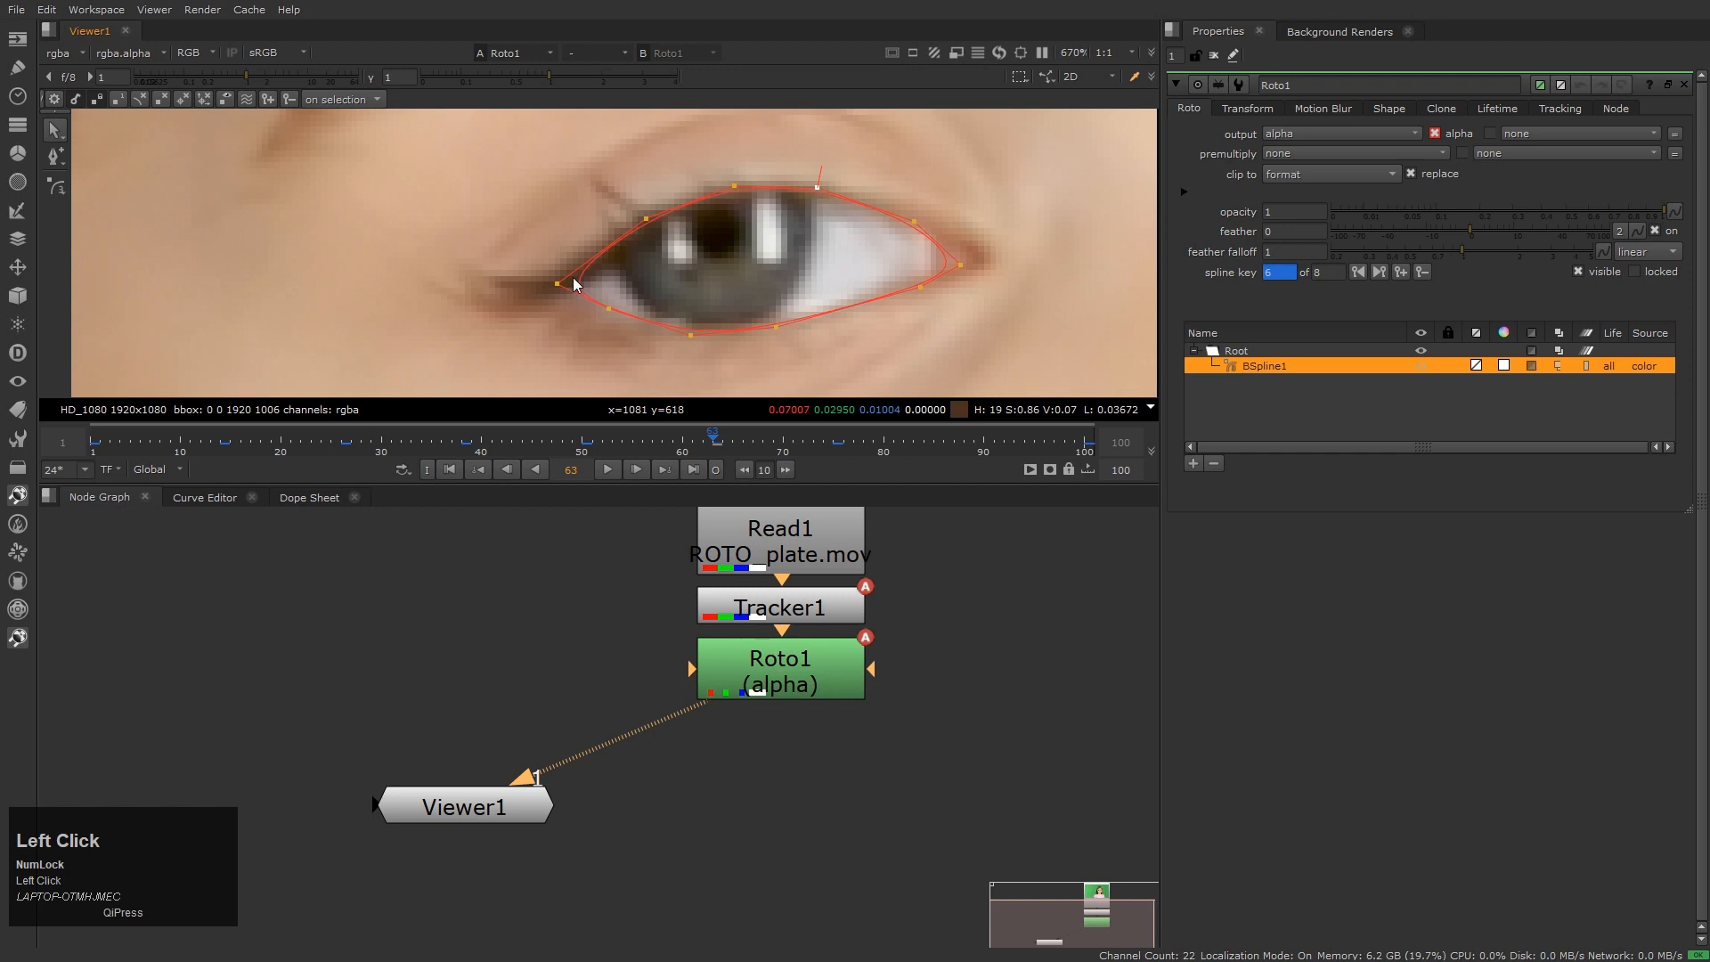
pyautogui.moveTo(555, 287); pyautogui.dragTo(554, 288)
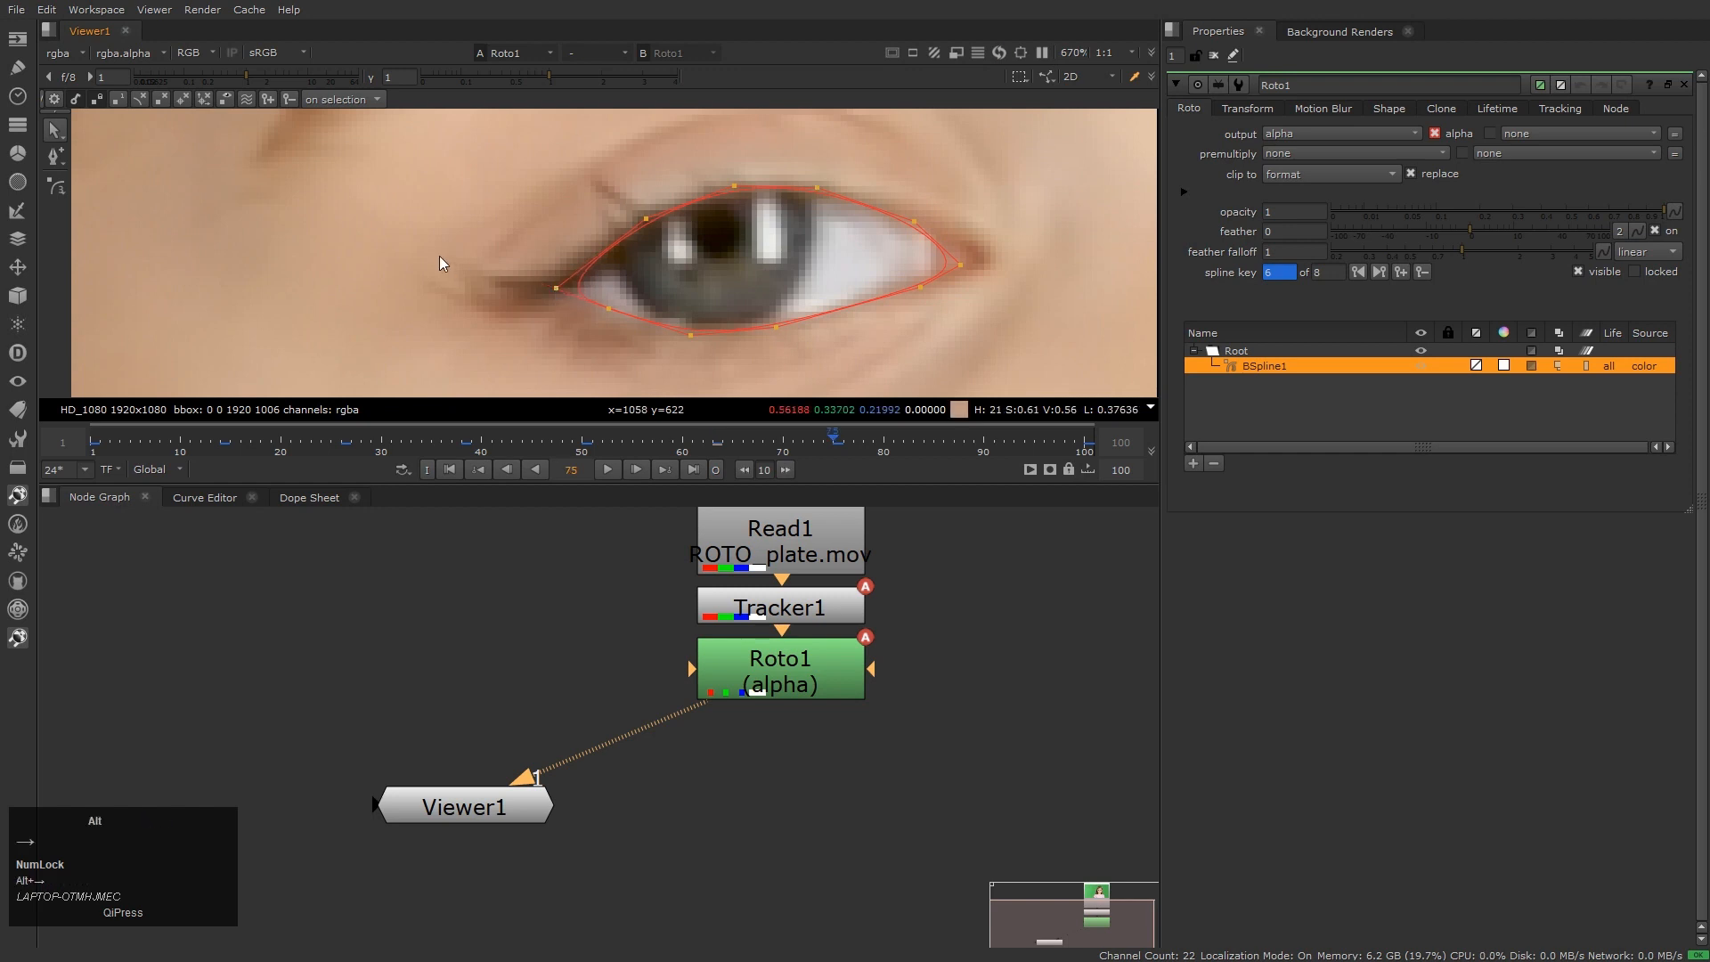
# On frame 88, midway between the keys on frames 75 and 100, rotate and move the whole eye shape to match the eye
pyautogui.hotkey('alt', 'Right')
pyautogui.hotkey('ctrl', 'Right')
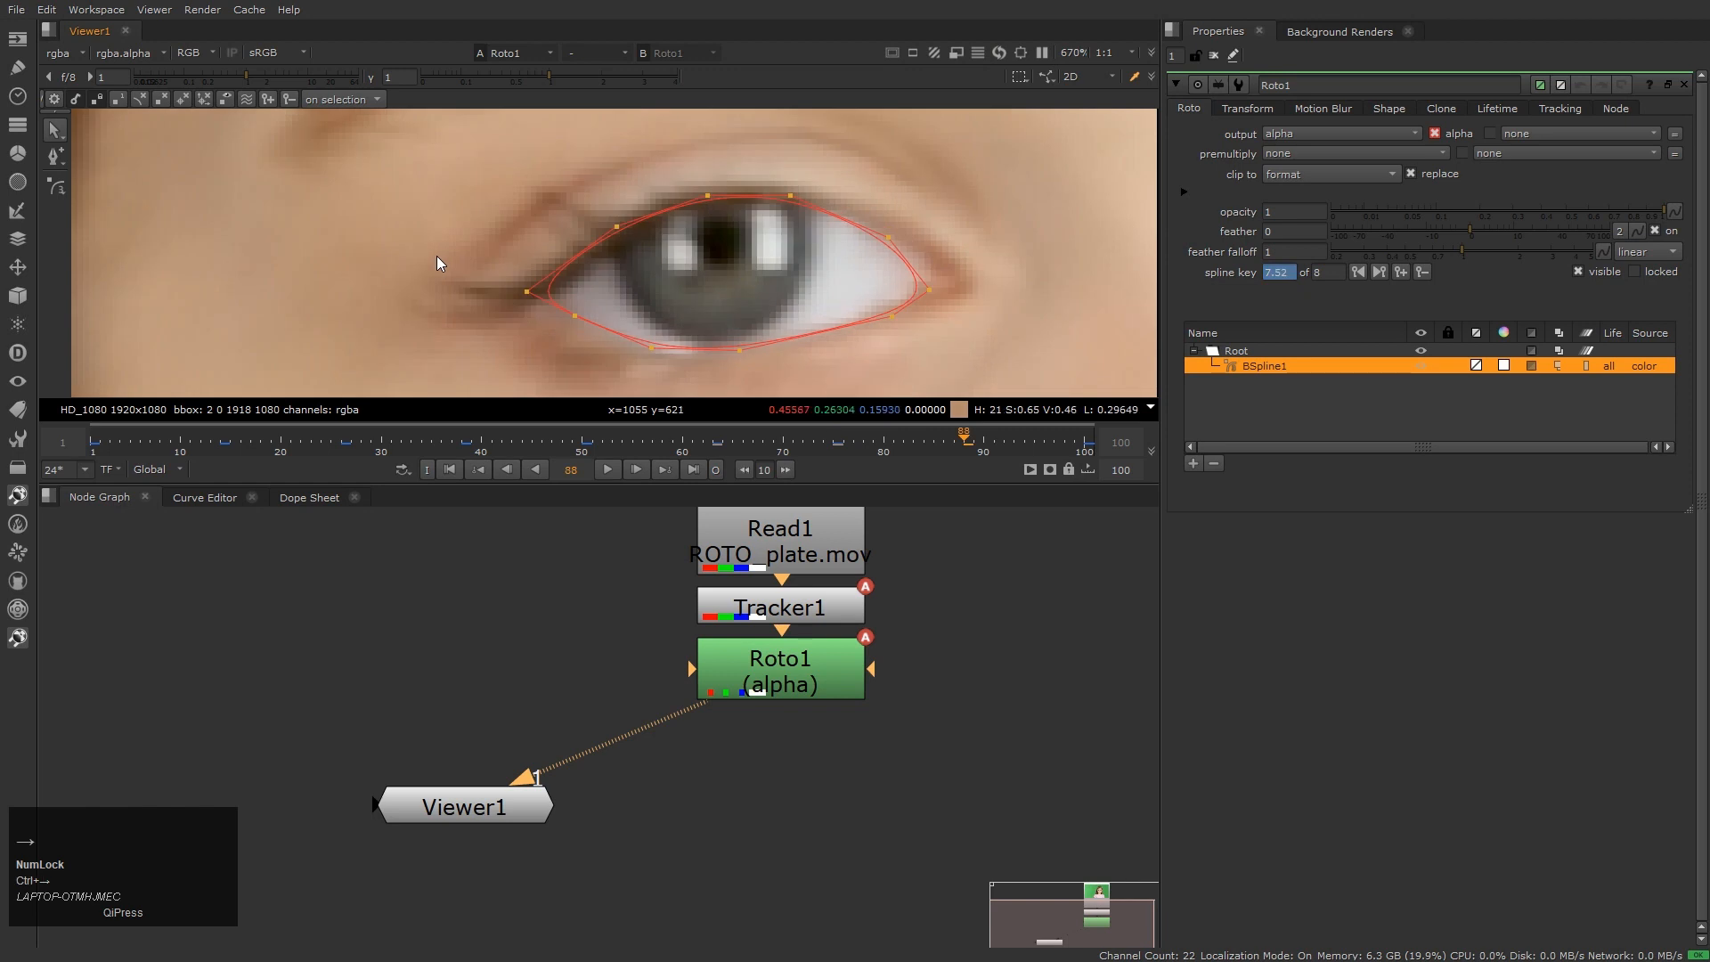
pyautogui.moveTo(393, 156); pyautogui.dragTo(1066, 389)
pyautogui.moveTo(944, 365); pyautogui.dragTo(950, 366)
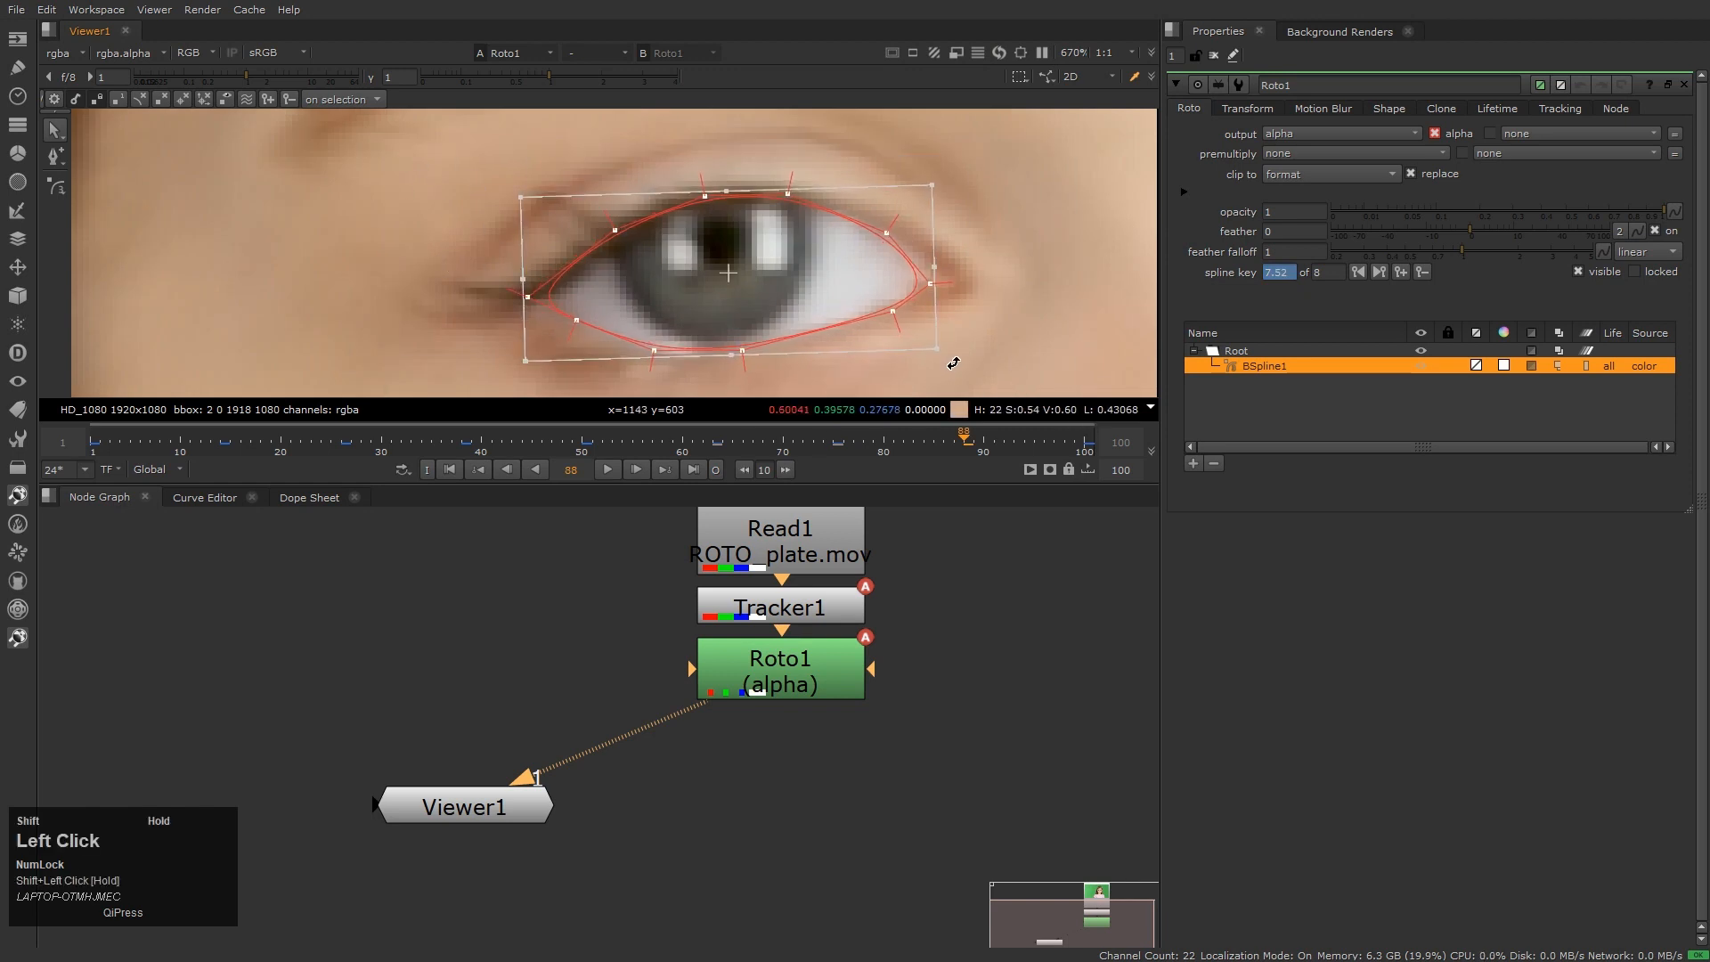
pyautogui.moveTo(818, 283); pyautogui.dragTo(820, 286)
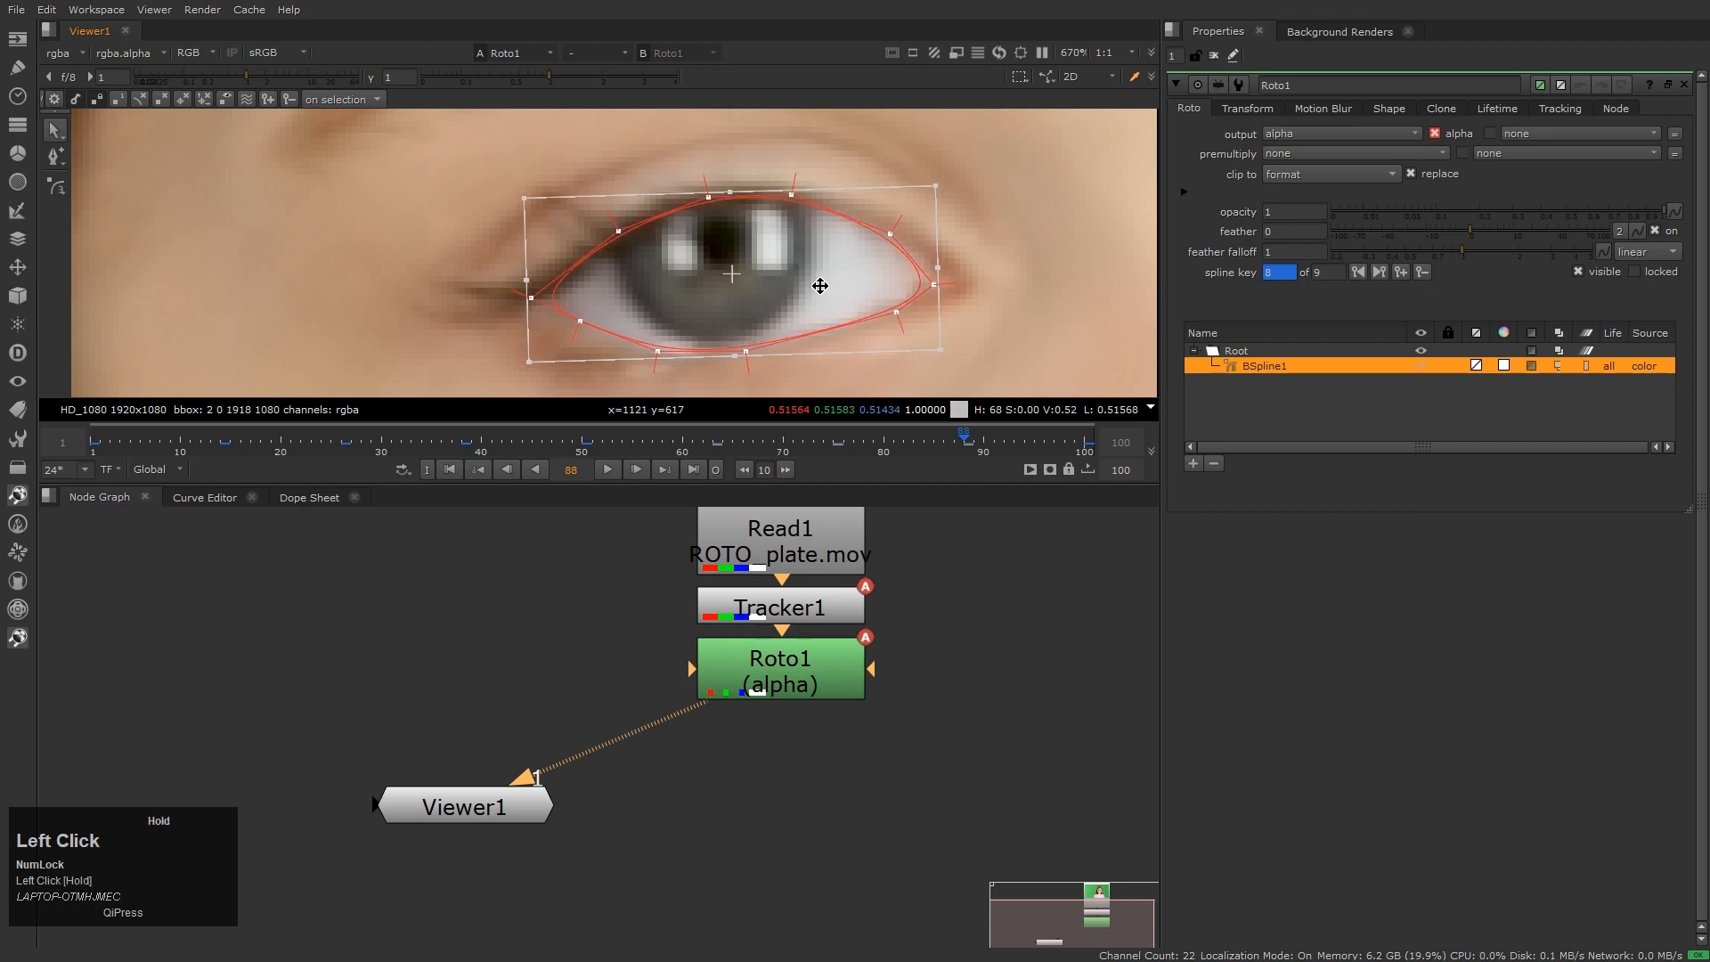
pyautogui.click(1040, 269)
# Refine the outer-corner, upper-eyelid, inner-corner and lower-eyelid points of the eye shape on frame 88, and return to frame 1
pyautogui.moveTo(530, 298); pyautogui.dragTo(526, 301)
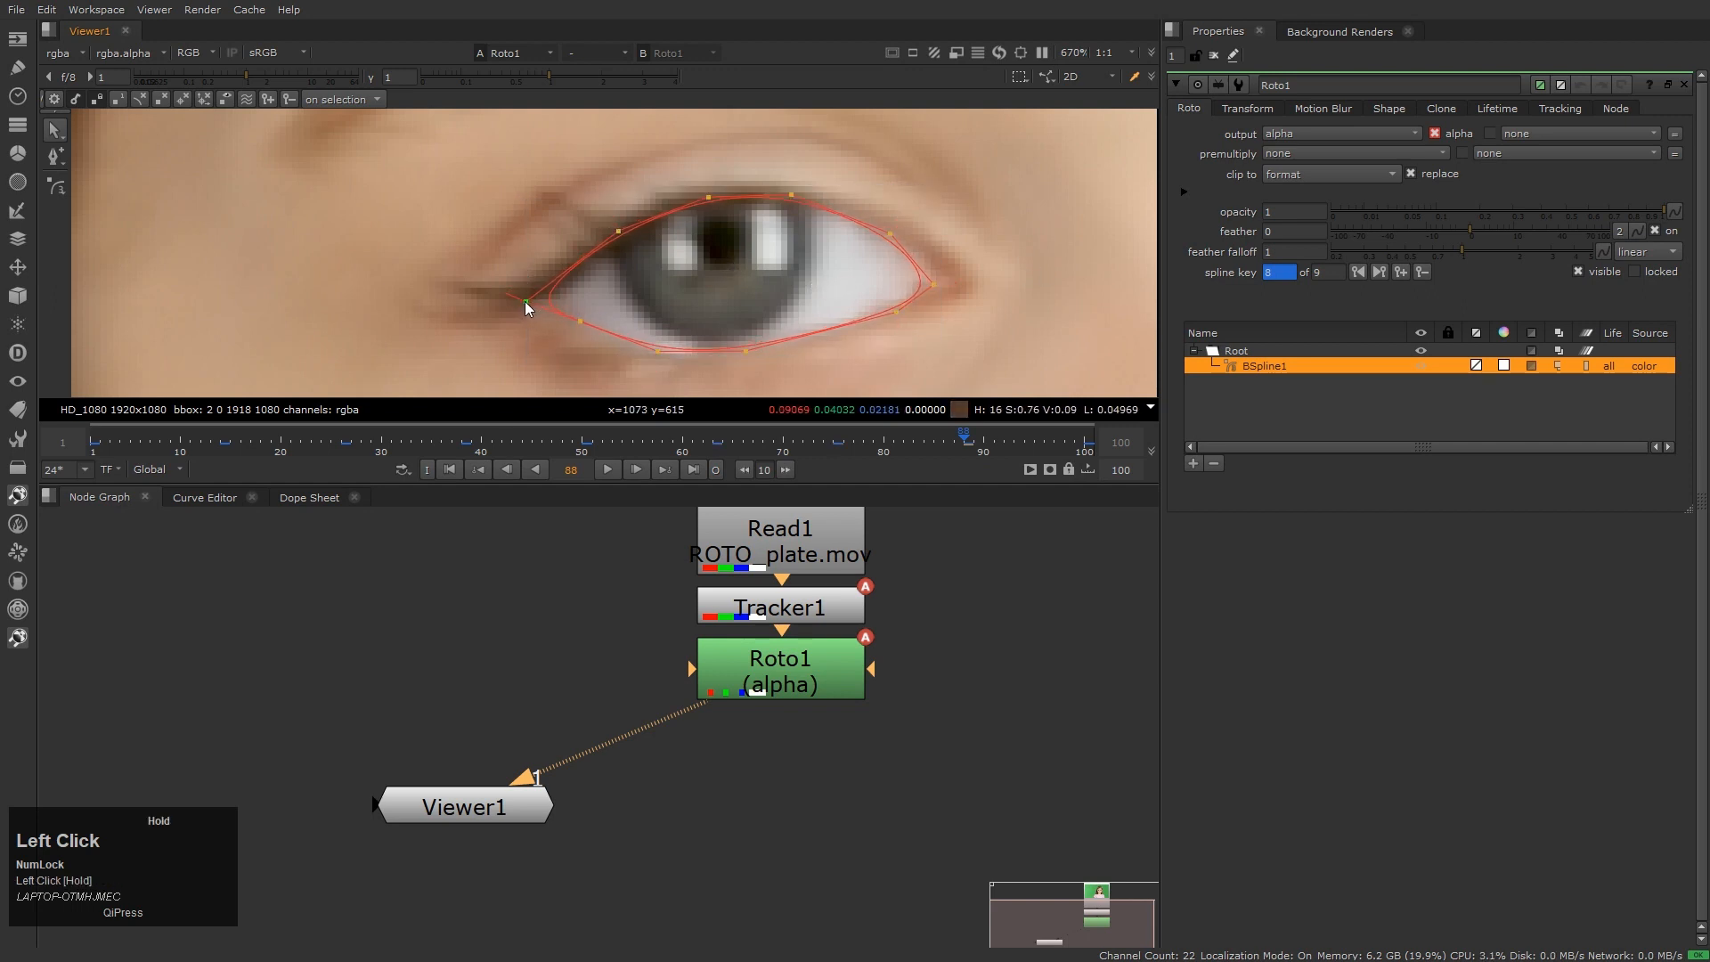
pyautogui.click(615, 233)
pyautogui.moveTo(894, 235); pyautogui.dragTo(941, 282)
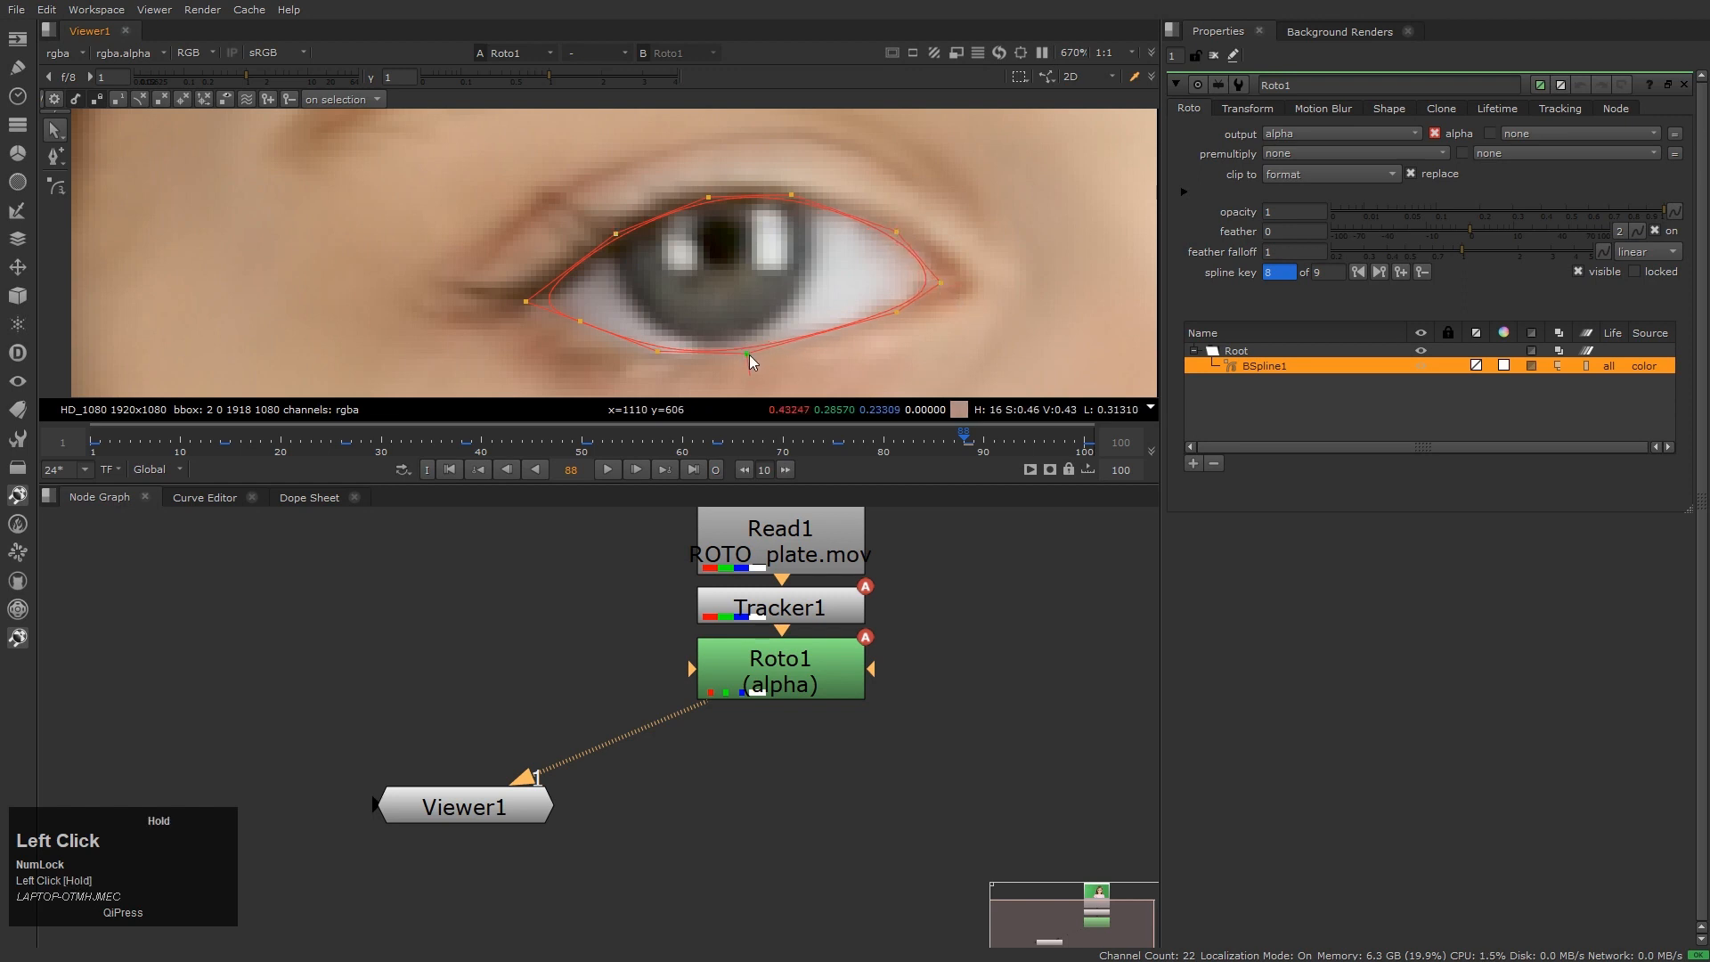
pyautogui.click(658, 351)
pyautogui.click(577, 322)
pyautogui.scroll(2, 404, 270)
pyautogui.moveTo(404, 271); pyautogui.dragTo(388, 264, button='middle')
pyautogui.press('Home')
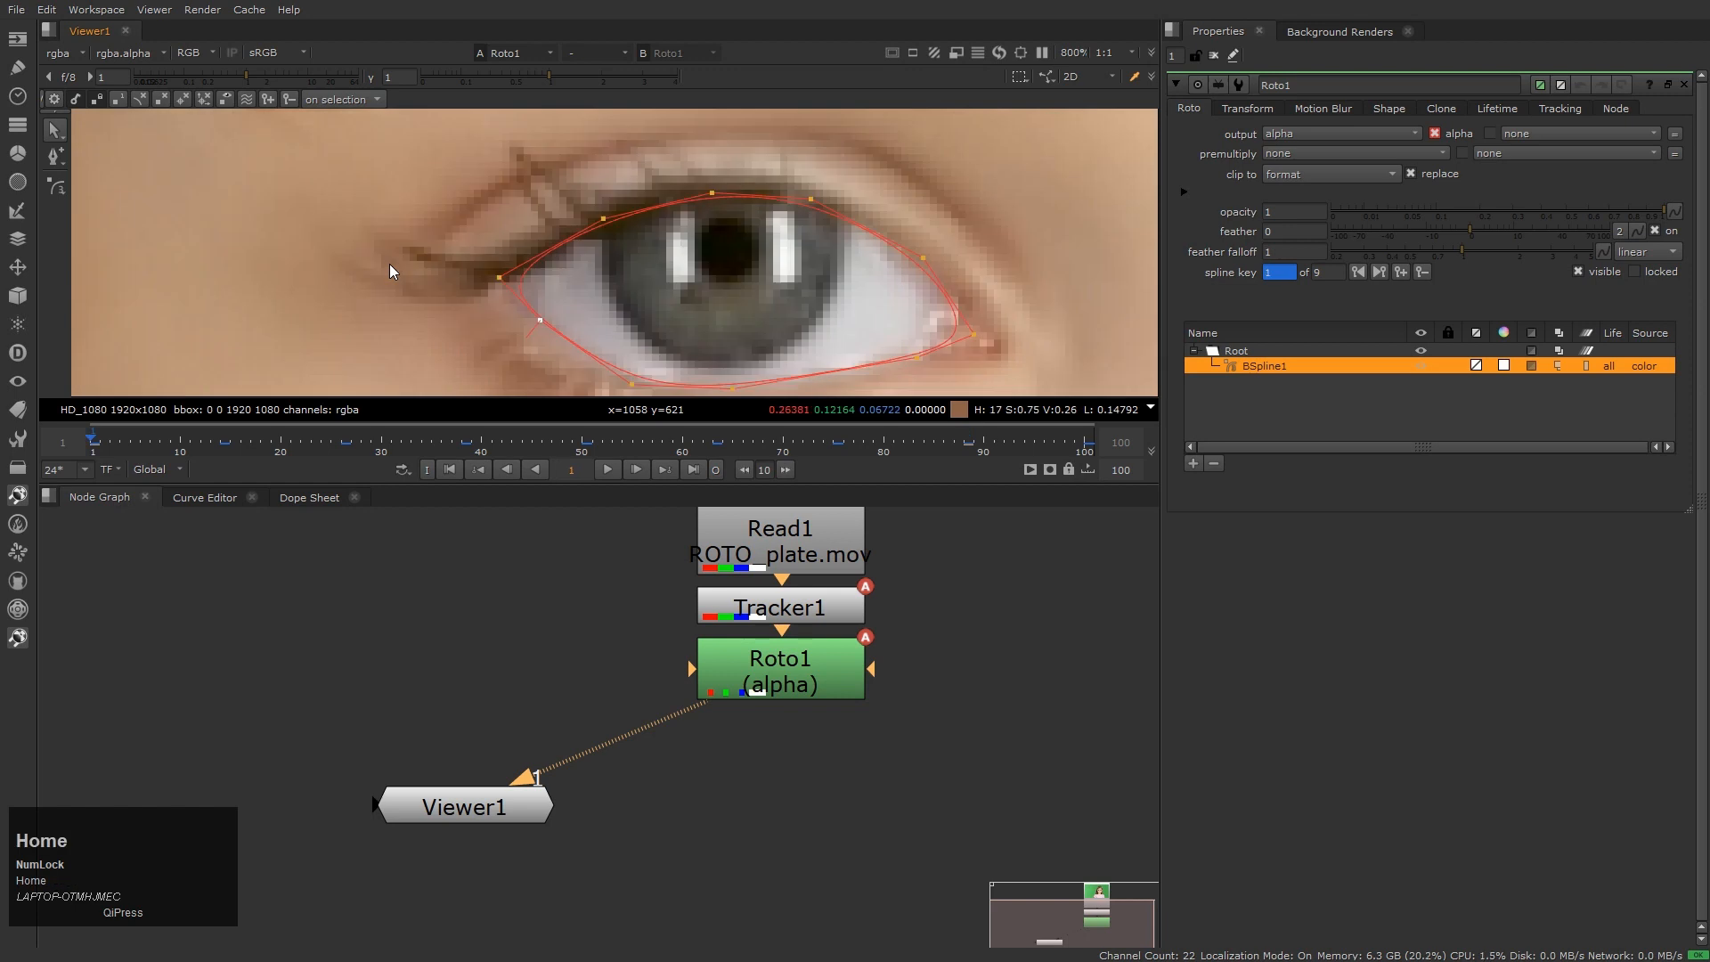
# On frame 8, select the whole eye shape and shift it slightly to fit the eye, leaving it deselected
pyautogui.hotkey('ctrl', 'Right')
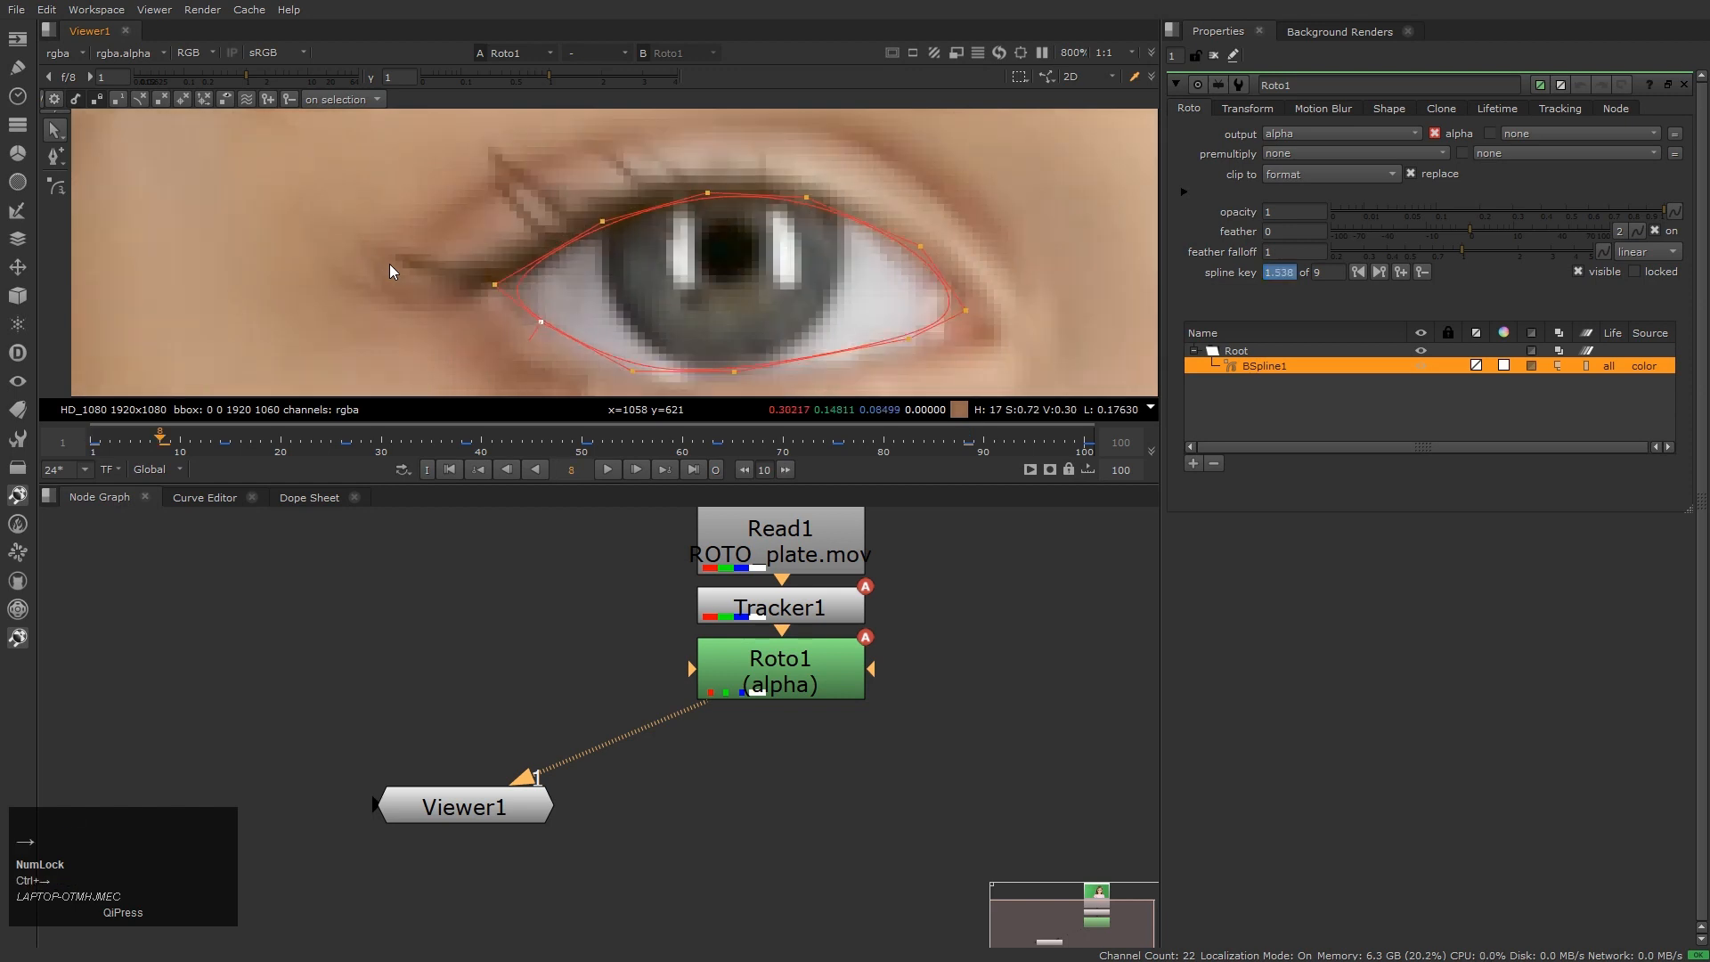
pyautogui.scroll(-3, 388, 264)
pyautogui.moveTo(369, 181); pyautogui.dragTo(847, 371)
pyautogui.moveTo(717, 294); pyautogui.dragTo(717, 296)
pyautogui.click(924, 356)
# Refine the lower inner-corner and lower-eyelid points of the eye shape on frame 8
pyautogui.scroll(2, 766, 340)
pyautogui.click(756, 317)
pyautogui.moveTo(757, 329); pyautogui.dragTo(757, 331)
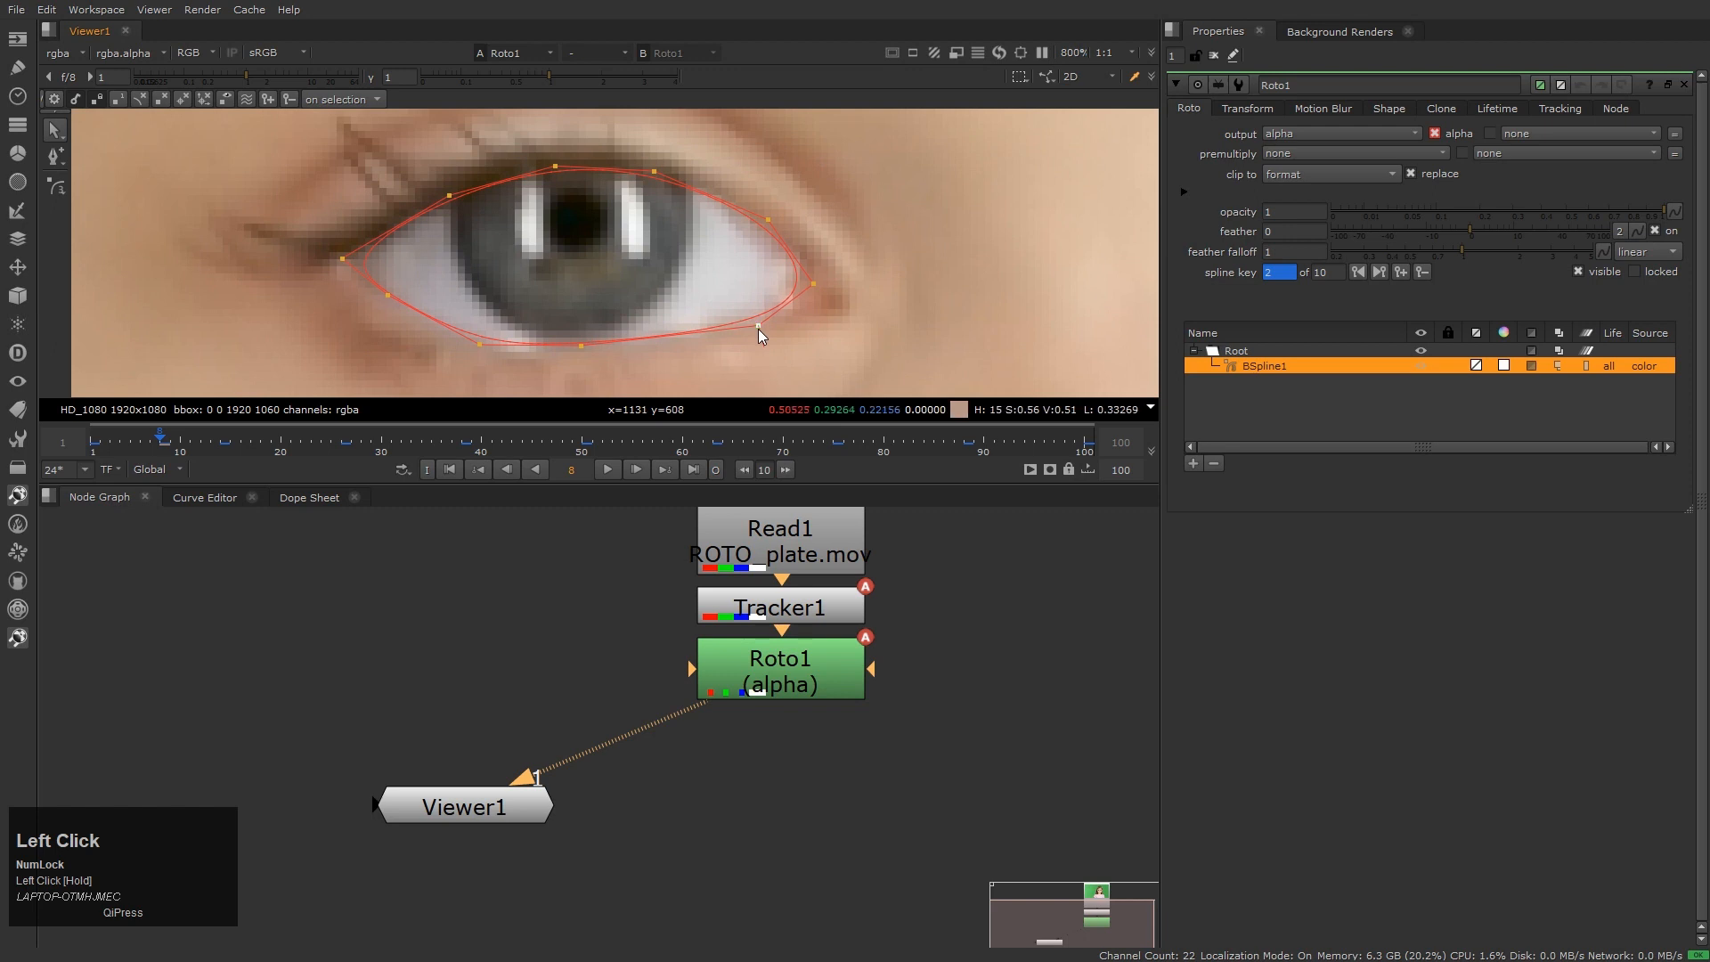
pyautogui.click(582, 347)
pyautogui.moveTo(583, 346); pyautogui.dragTo(580, 351)
pyautogui.scroll(-4, 271, 298)
pyautogui.moveTo(223, 319); pyautogui.dragTo(296, 325, button='middle')
pyautogui.scroll(1, 296, 324)
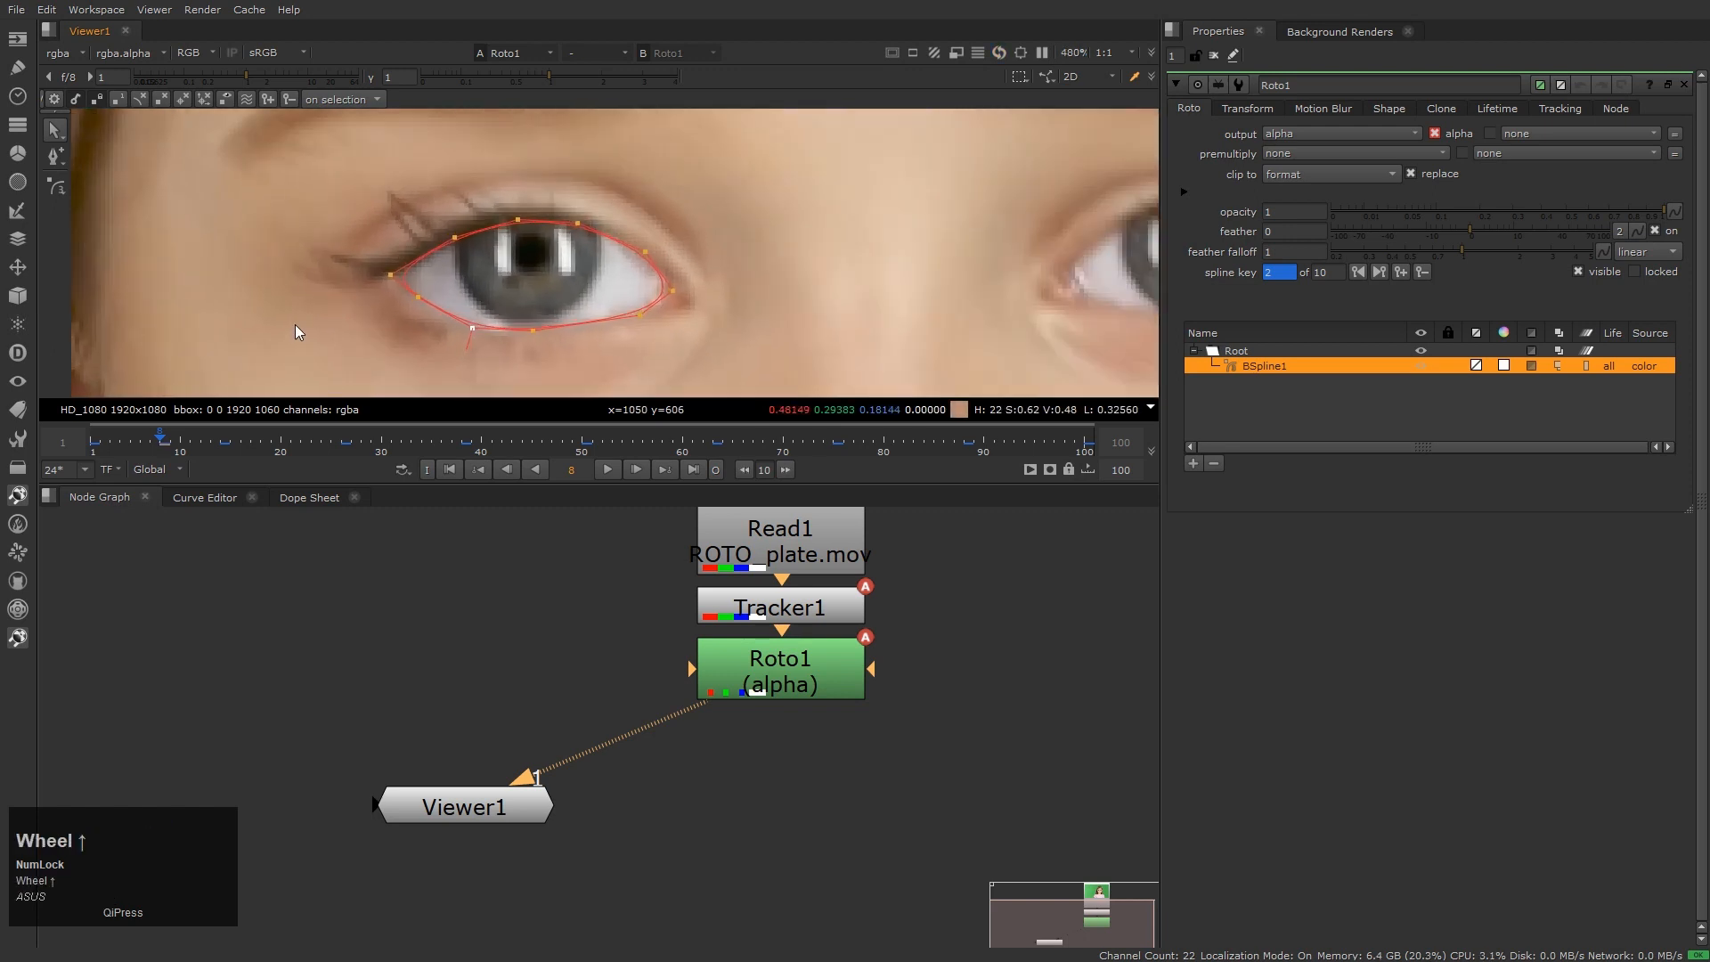
# Play the shot forward from frame 1, then backward to frame 50, to check how the shape follows the eye
pyautogui.press('Home')
pyautogui.press('l')
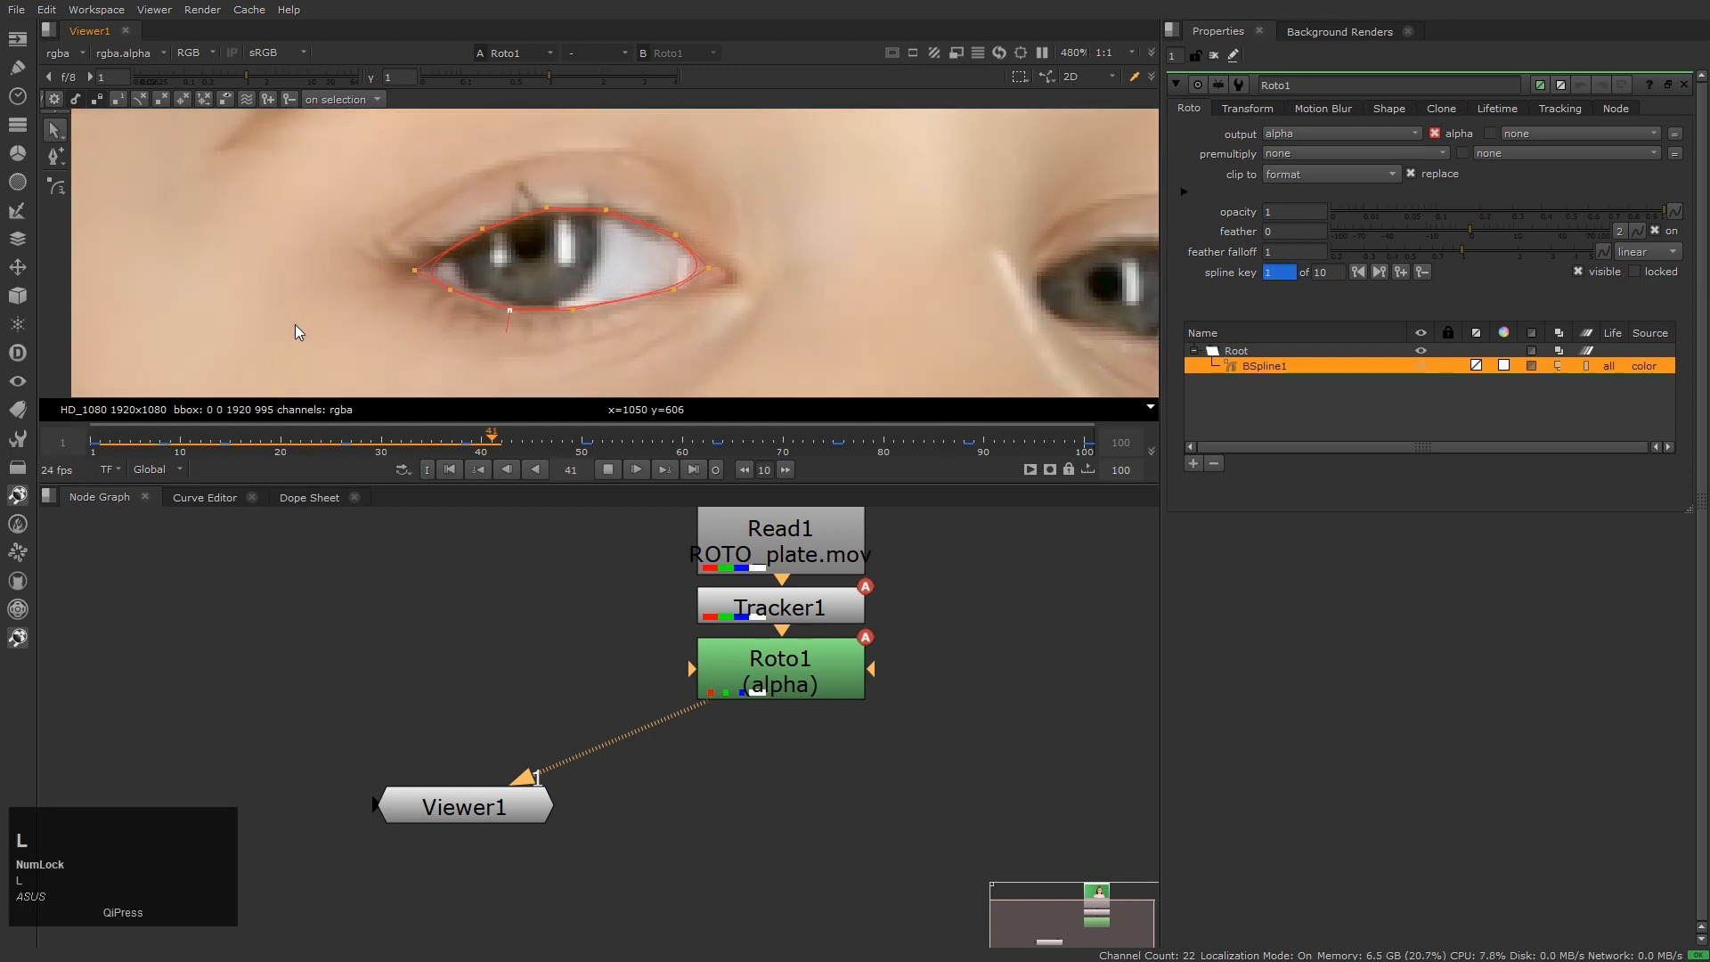
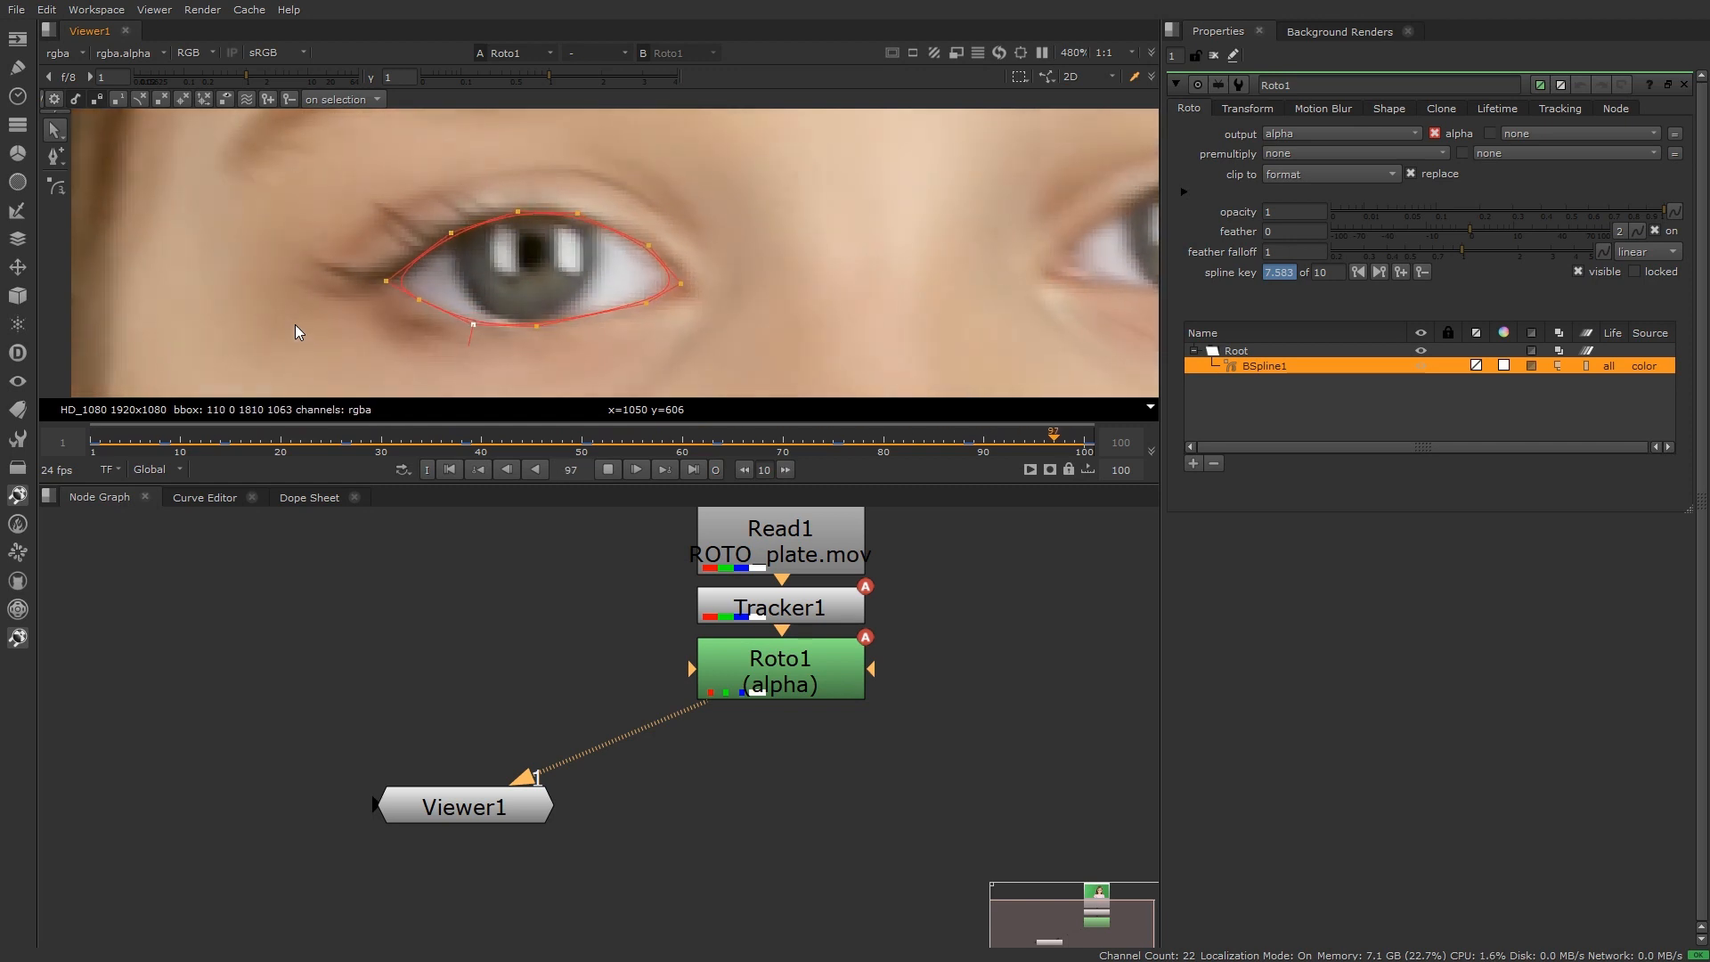
pyautogui.press('k')
pyautogui.press('j')
pyautogui.press('k')
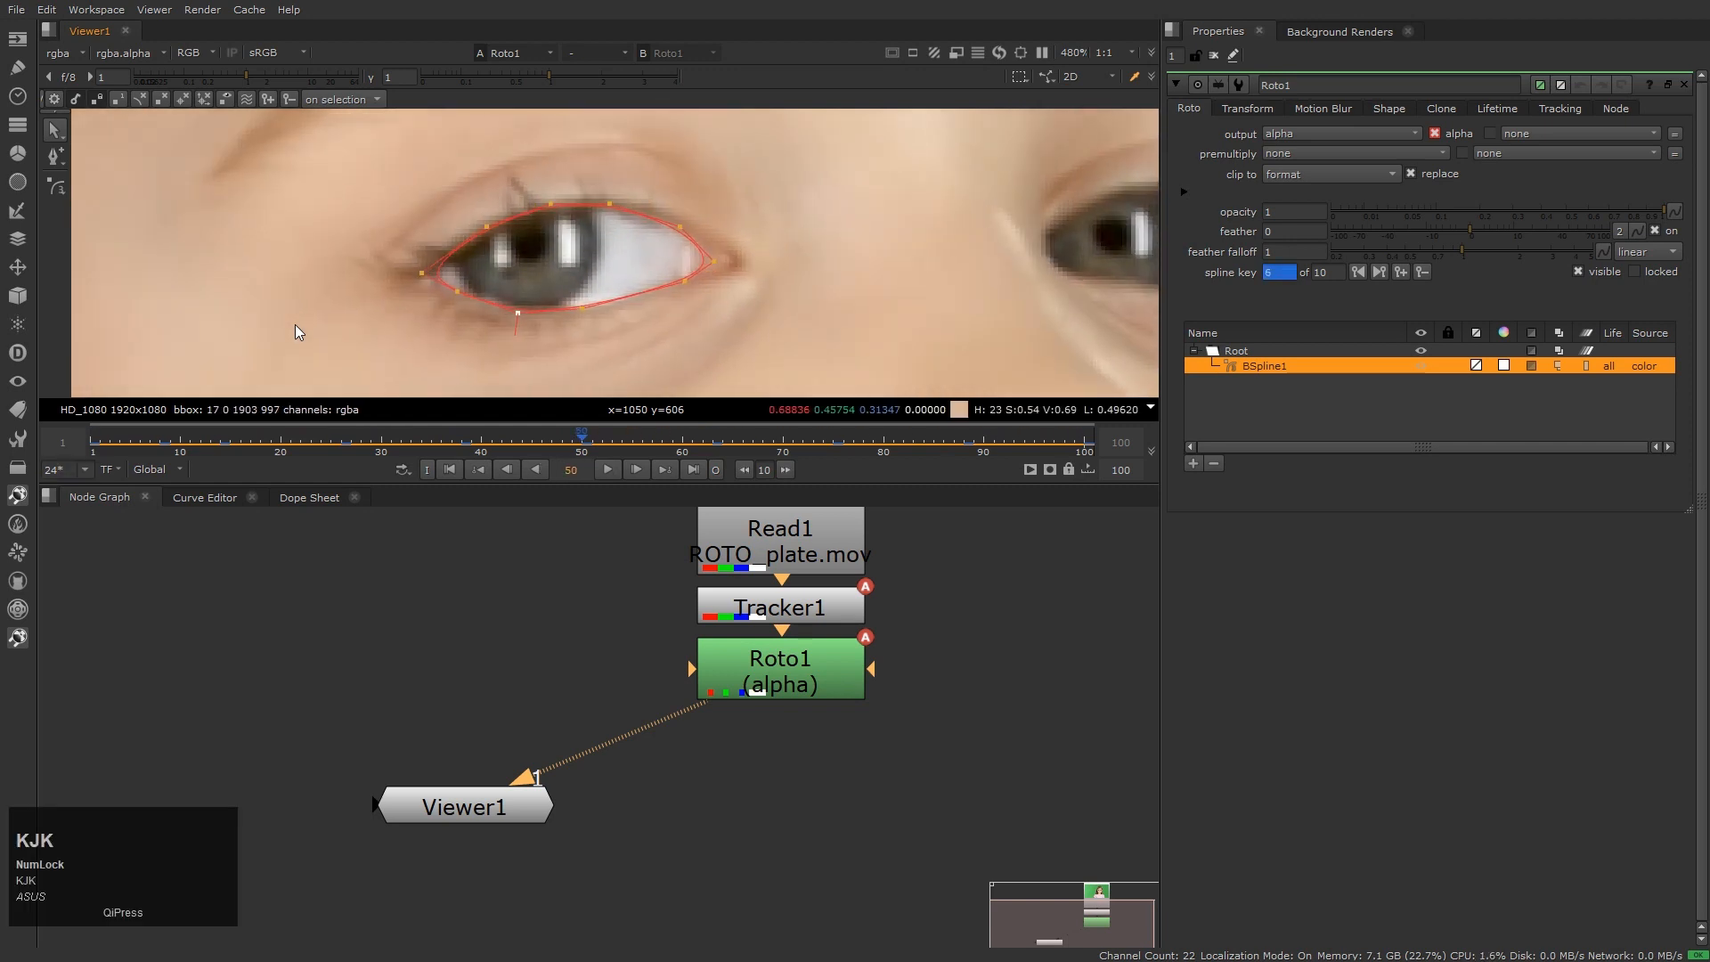
# Step frame by frame from frame 50 to frame 84, examining the shape's fit against the eyelids
pyautogui.press('Right')
pyautogui.press('Right')
pyautogui.press('Right')
pyautogui.press('Right')
pyautogui.press('Right')
pyautogui.press('Right')
pyautogui.press('Right')
pyautogui.press('Right')
pyautogui.press('Right')
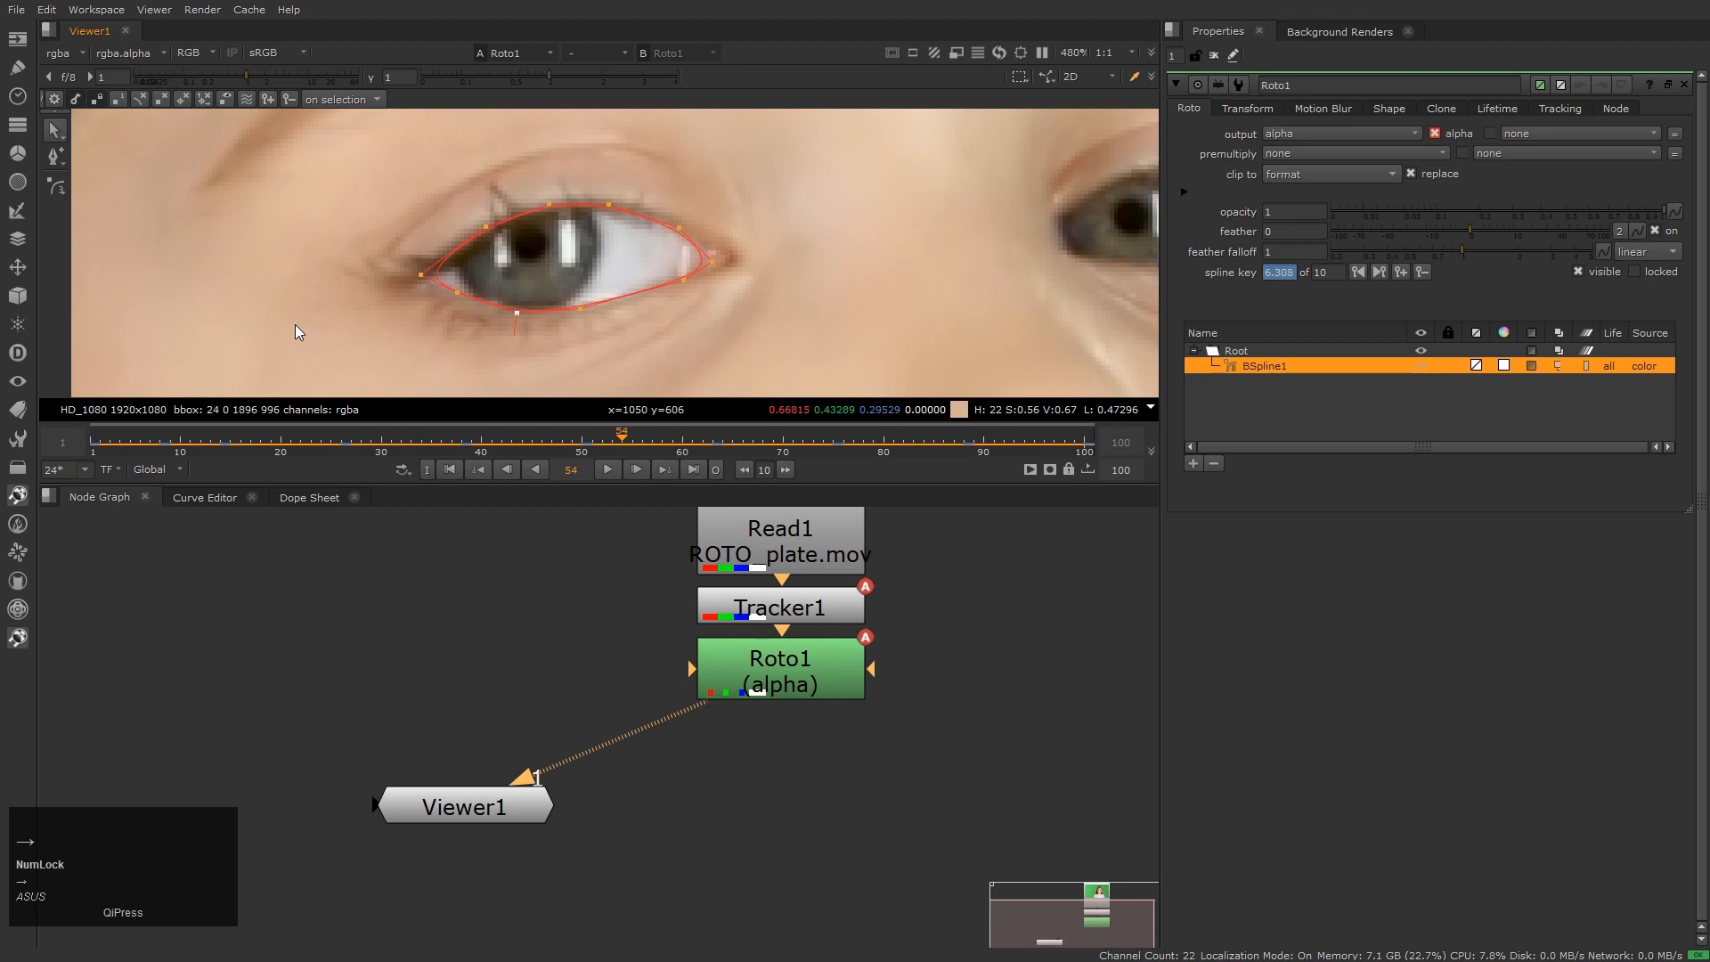
pyautogui.press('Right')
pyautogui.press('Right')
pyautogui.press('Right')
pyautogui.press('Right')
pyautogui.press('Right')
pyautogui.press('Right')
pyautogui.press('Right')
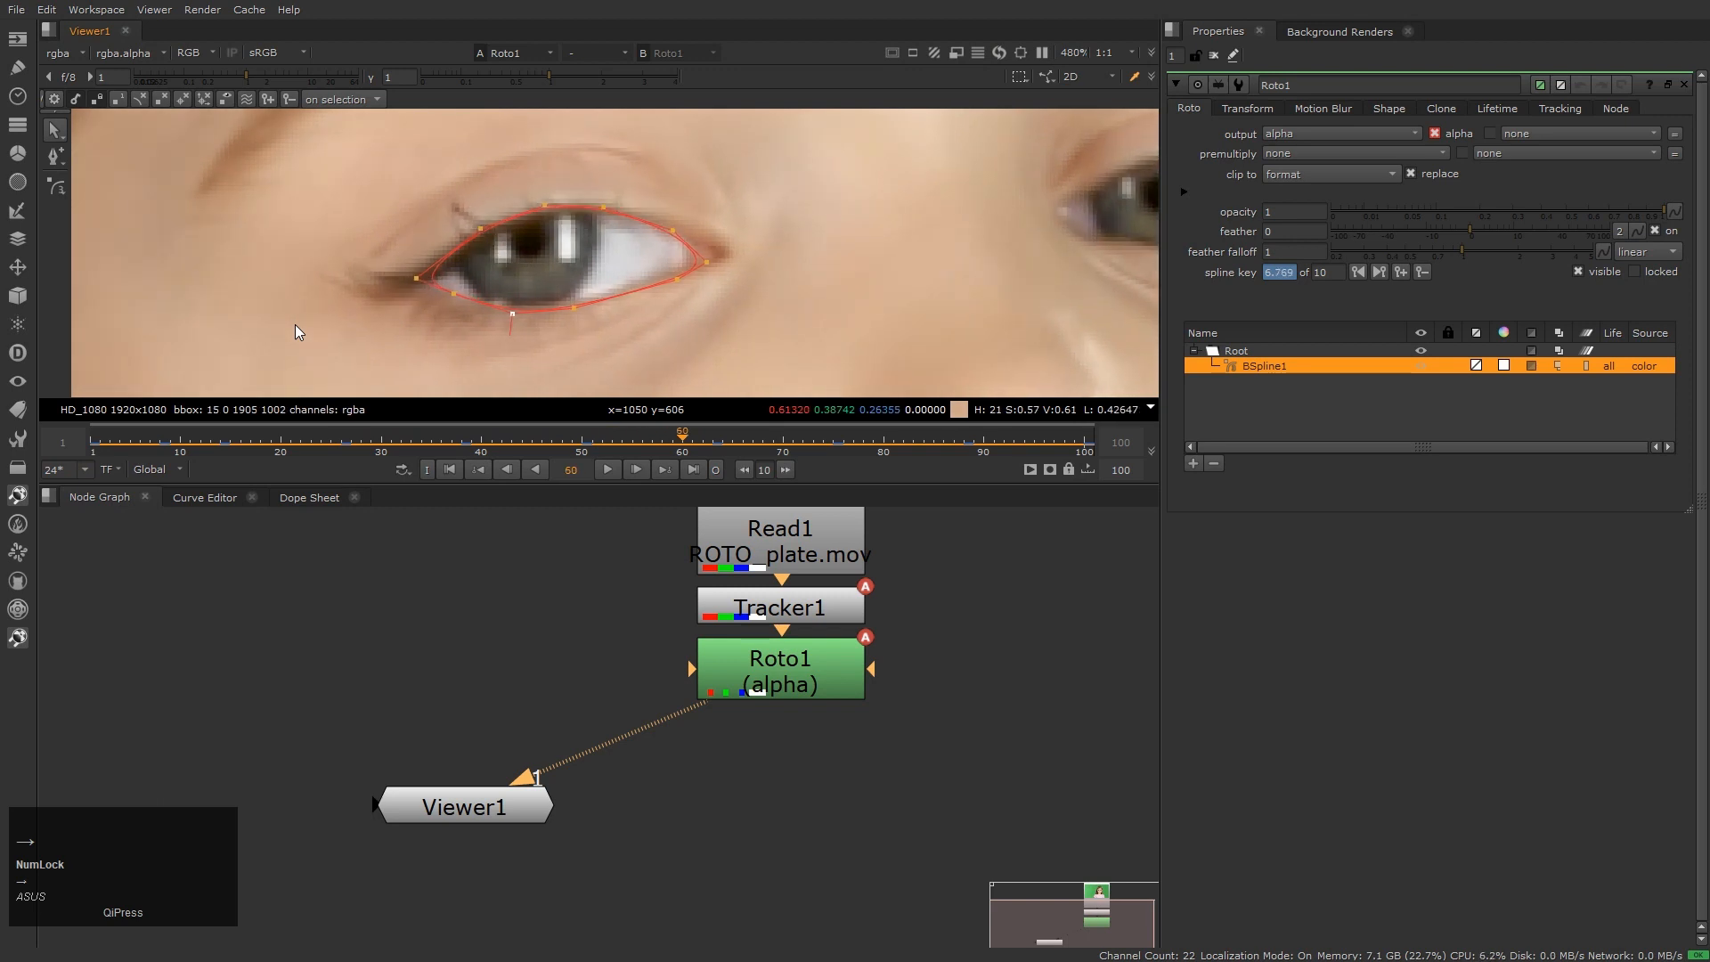
pyautogui.press('Right')
pyautogui.press('Right')
pyautogui.press('Right')
pyautogui.press('Right')
pyautogui.press('Right')
pyautogui.press('Right')
pyautogui.press('Right')
pyautogui.press('Right')
pyautogui.press('Right')
pyautogui.press('Right')
pyautogui.press('Right')
pyautogui.press('Right')
pyautogui.press('Right')
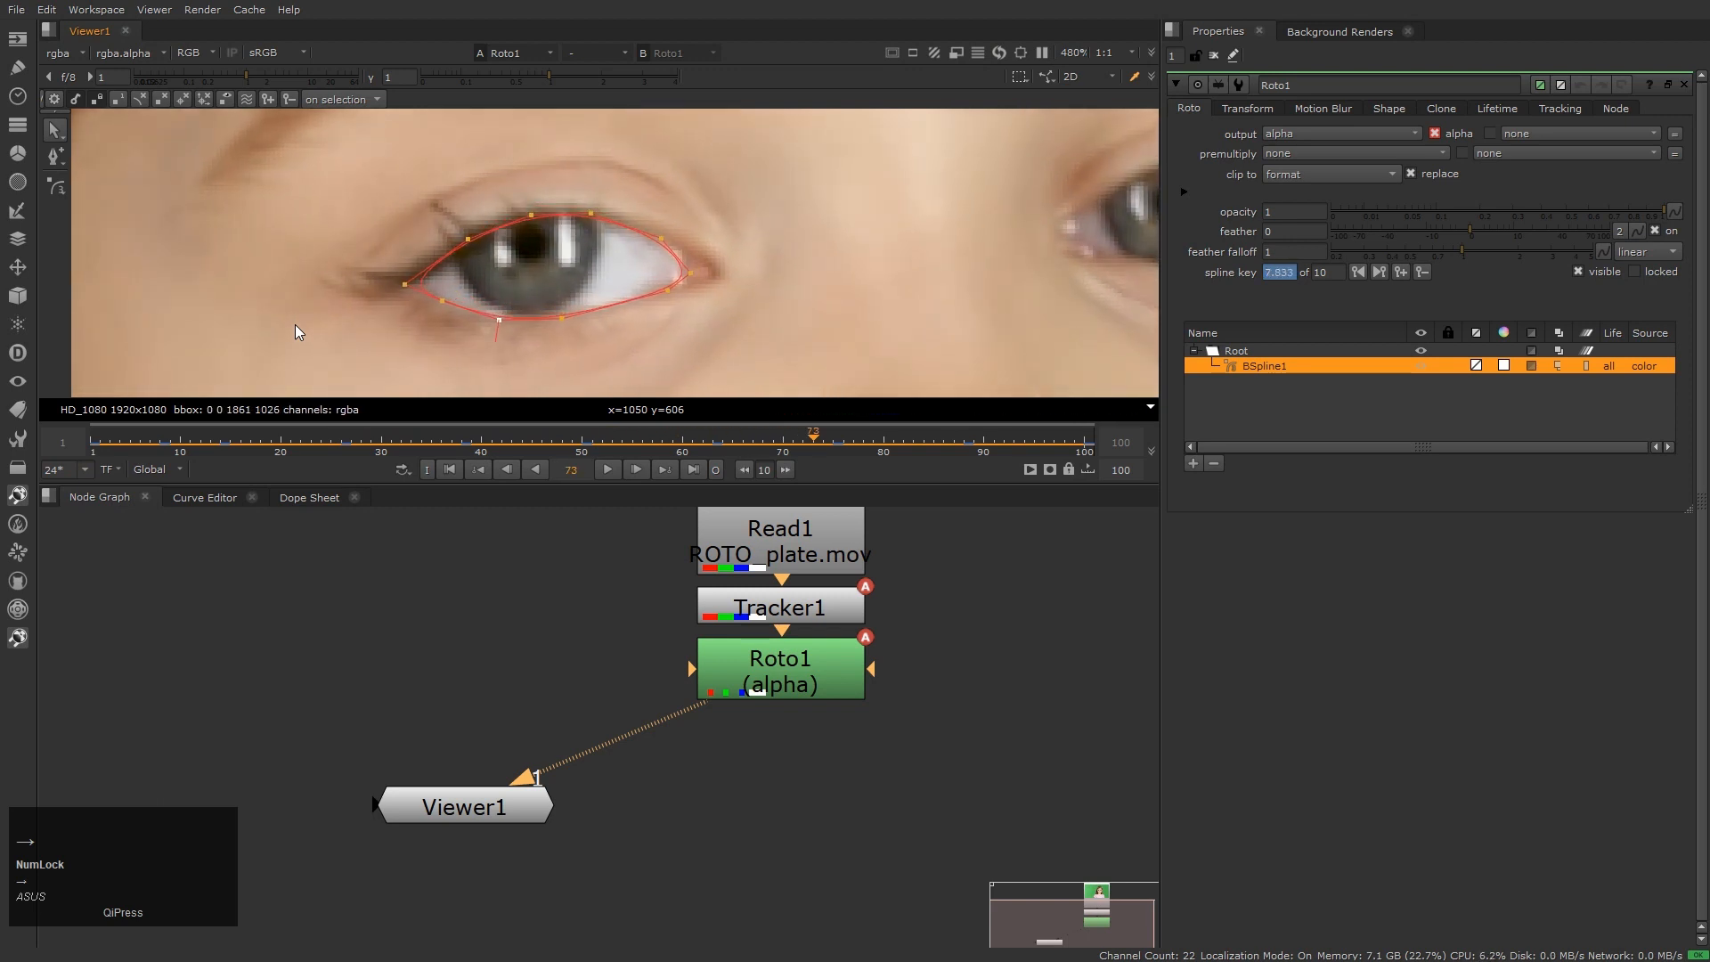
pyautogui.press('Right')
pyautogui.press('Right')
pyautogui.press('Right')
pyautogui.press('Right')
pyautogui.press('Right')
pyautogui.press('Right')
pyautogui.press('Right')
pyautogui.press('Right')
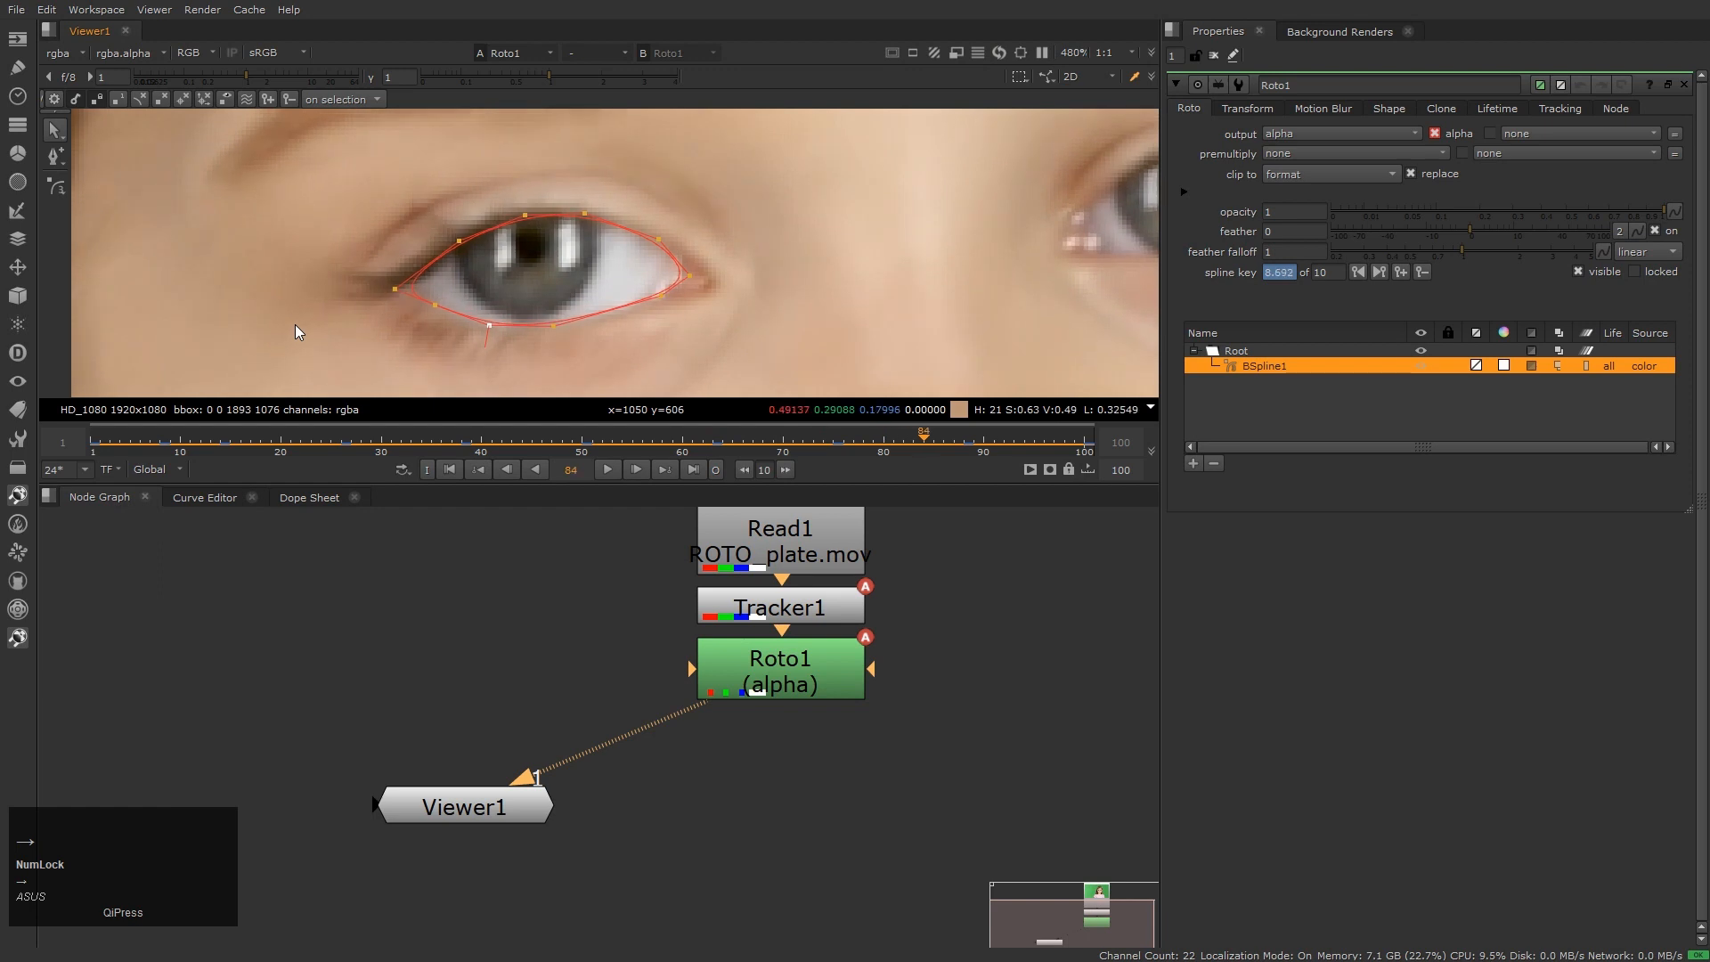
# Return to frame 1 and step frame by frame to frame 47, examining the shape's fit against the eyelids
pyautogui.press('Home')
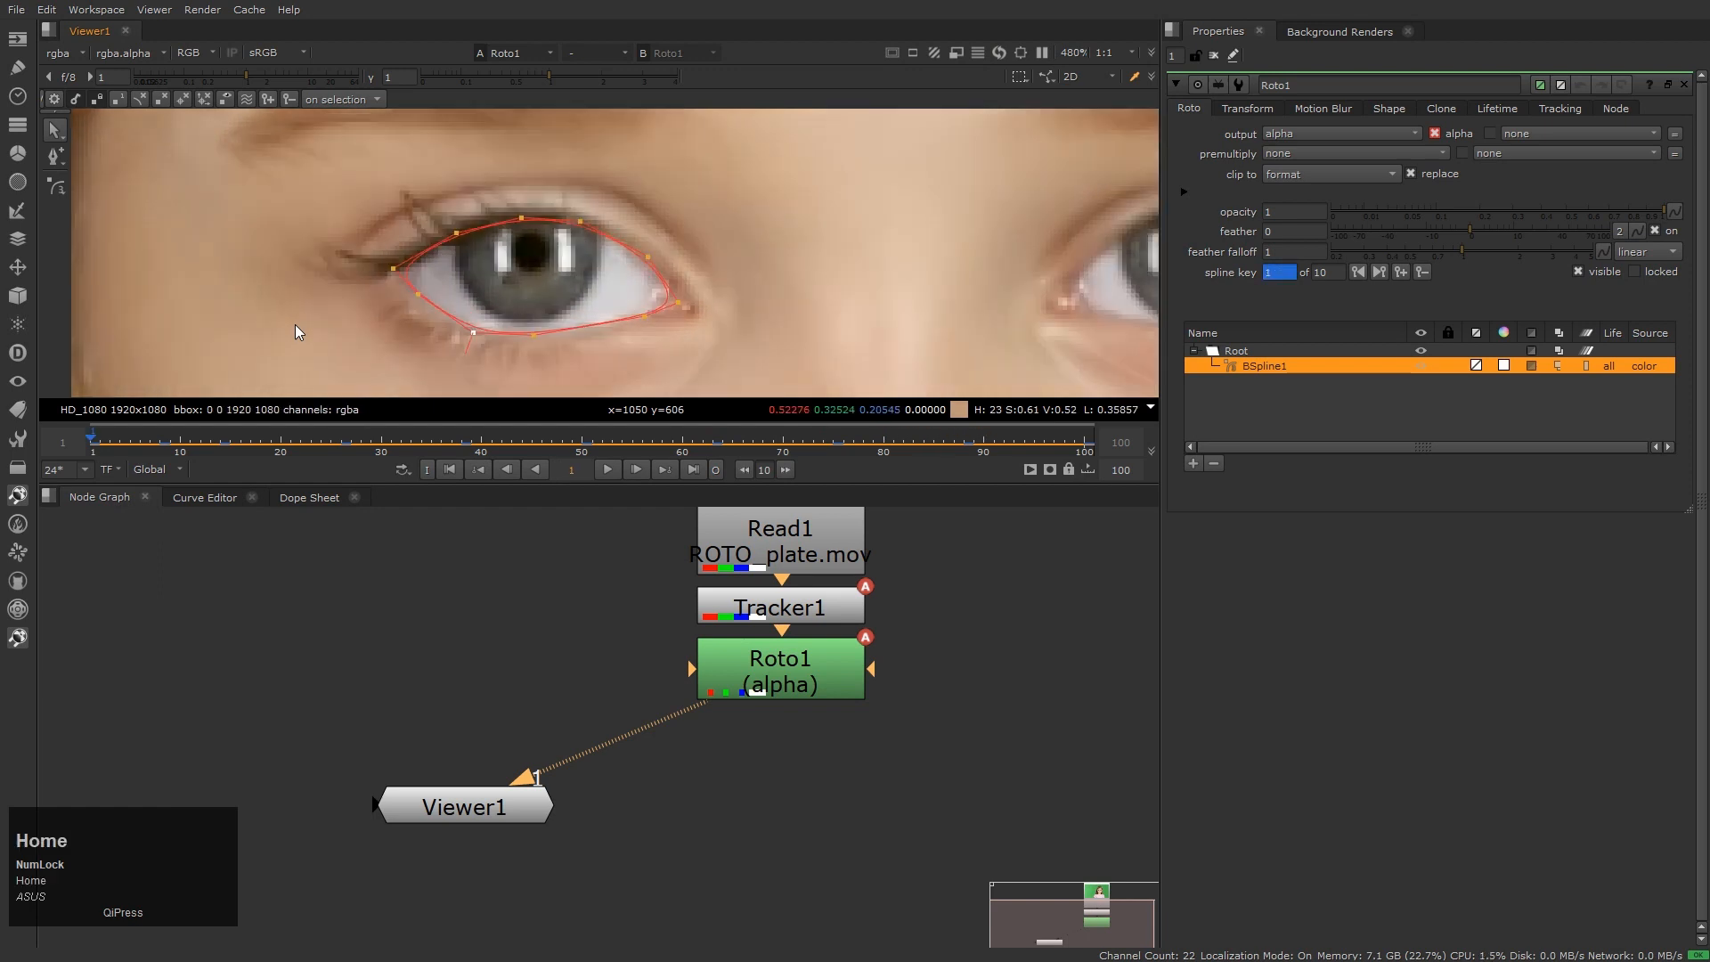
pyautogui.press('Right')
pyautogui.press('Right')
pyautogui.press('Right')
pyautogui.press('Right')
pyautogui.press('Right')
pyautogui.press('Right')
pyautogui.press('Right')
pyautogui.press('Right')
pyautogui.press('Right')
pyautogui.press('Right')
pyautogui.press('Right')
pyautogui.press('Right')
pyautogui.press('Right')
pyautogui.press('Right')
pyautogui.press('Right')
pyautogui.press('Right')
pyautogui.press('Right')
pyautogui.press('Right')
pyautogui.press('Right')
pyautogui.press('Right')
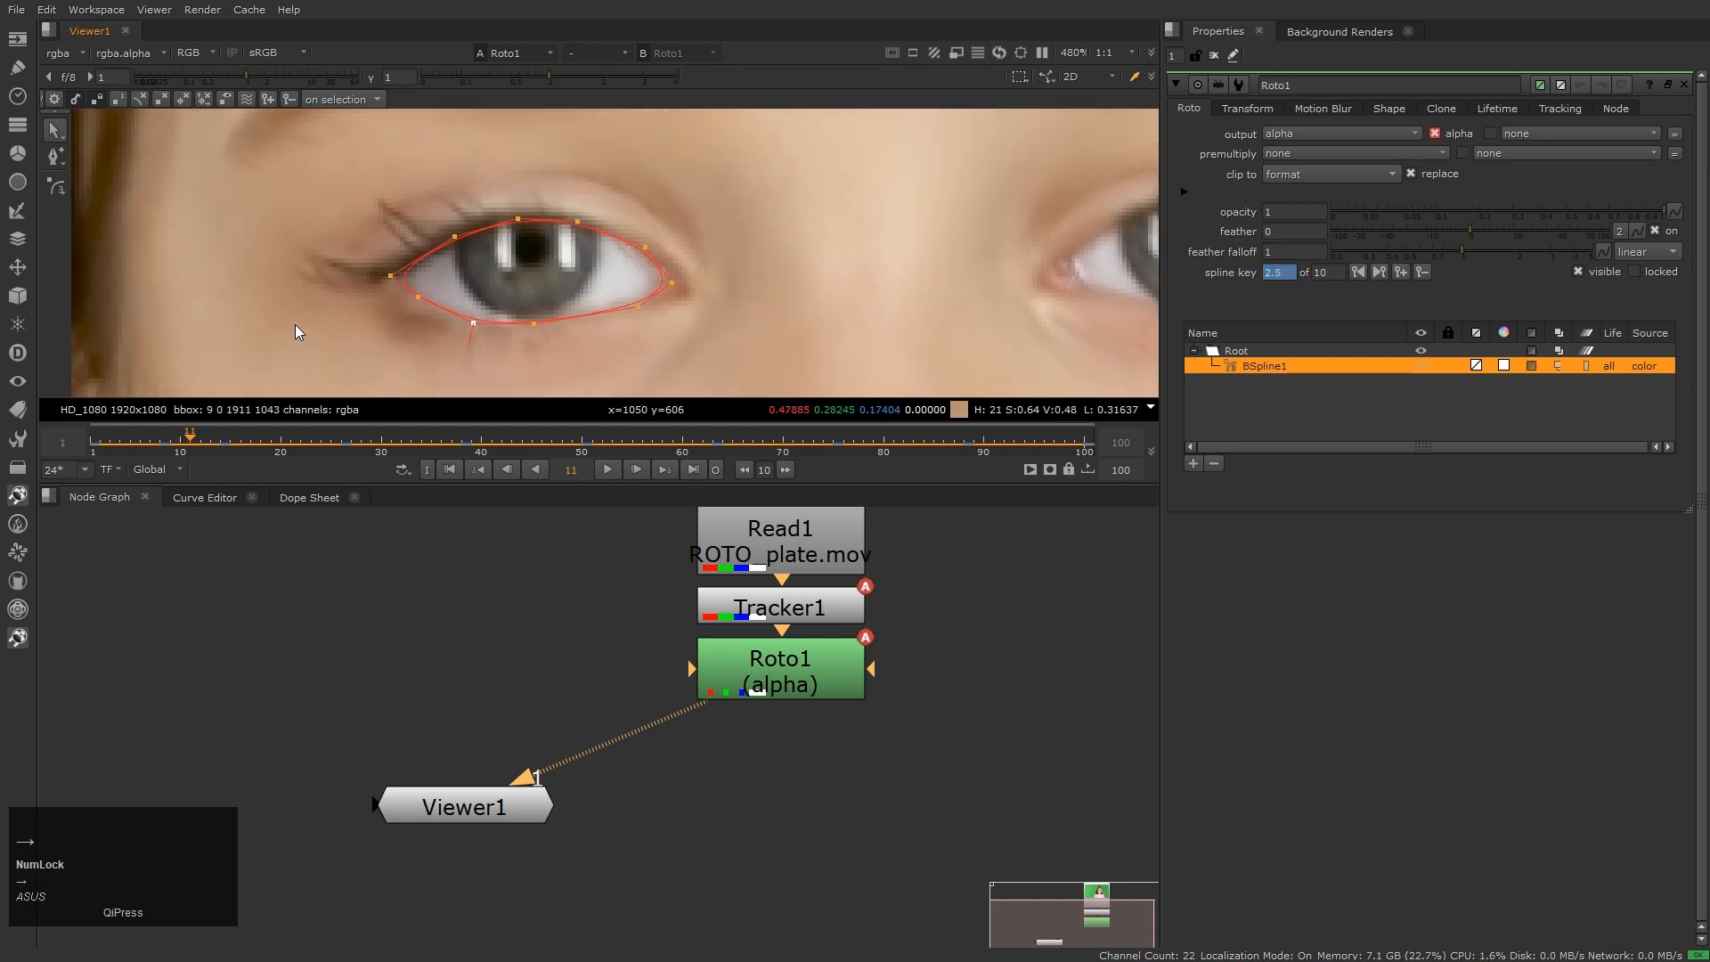
pyautogui.press('Right')
pyautogui.press('Right')
pyautogui.press('Right')
pyautogui.press('Right')
pyautogui.press('Right')
pyautogui.press('Right')
pyautogui.press('Right')
pyautogui.press('Right')
pyautogui.press('Right')
pyautogui.press('Right')
pyautogui.press('Right')
pyautogui.press('Right')
pyautogui.press('Right')
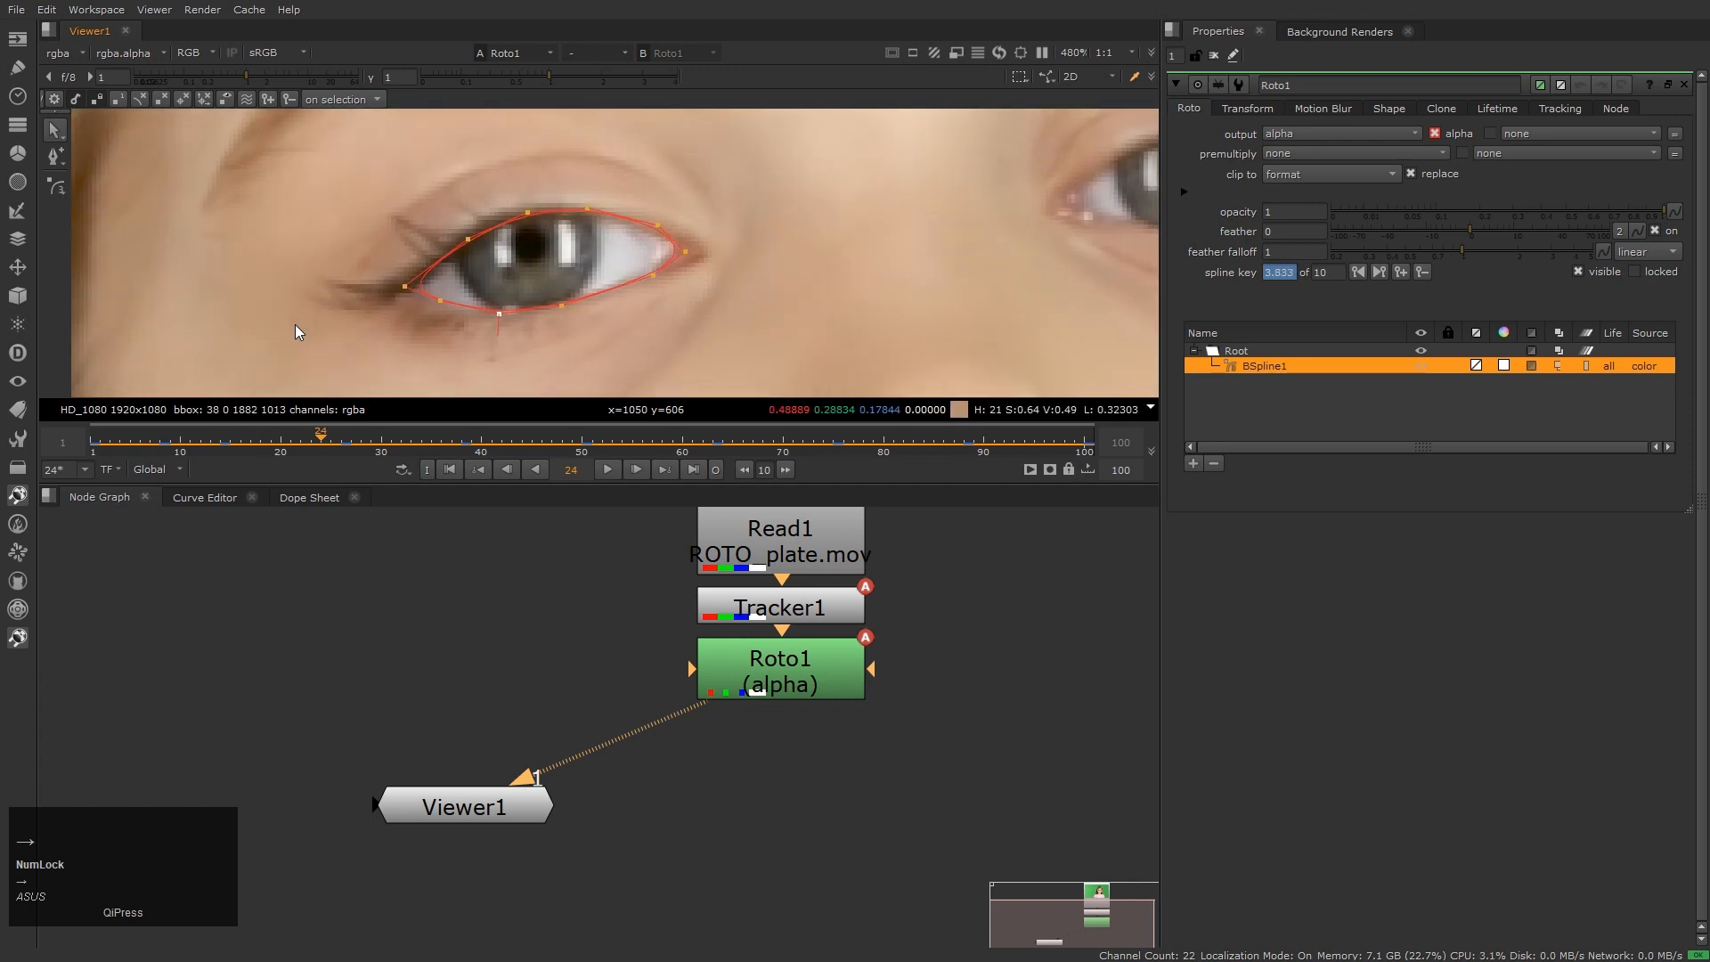
pyautogui.press('Right')
pyautogui.press('Right')
pyautogui.press('Right')
pyautogui.press('Right')
pyautogui.press('Right')
pyautogui.press('Right')
pyautogui.press('Right')
pyautogui.press('Right')
pyautogui.press('Right')
pyautogui.press('Right')
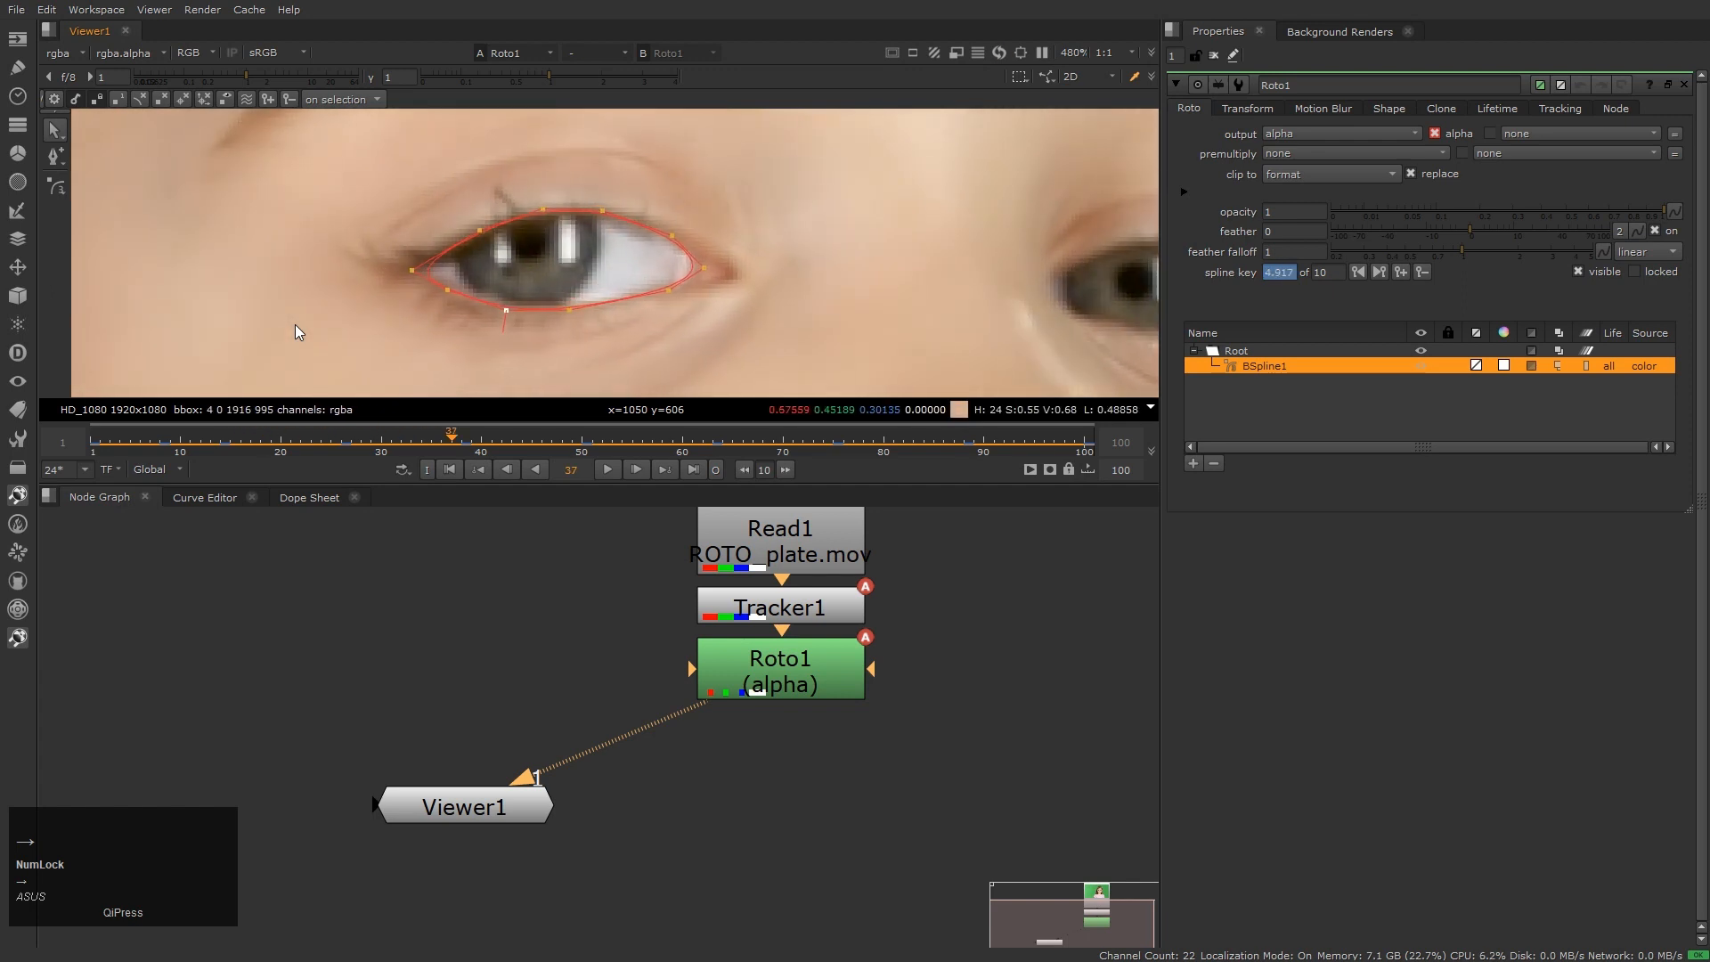
pyautogui.press('Right')
pyautogui.press('Right')
pyautogui.press('Right')
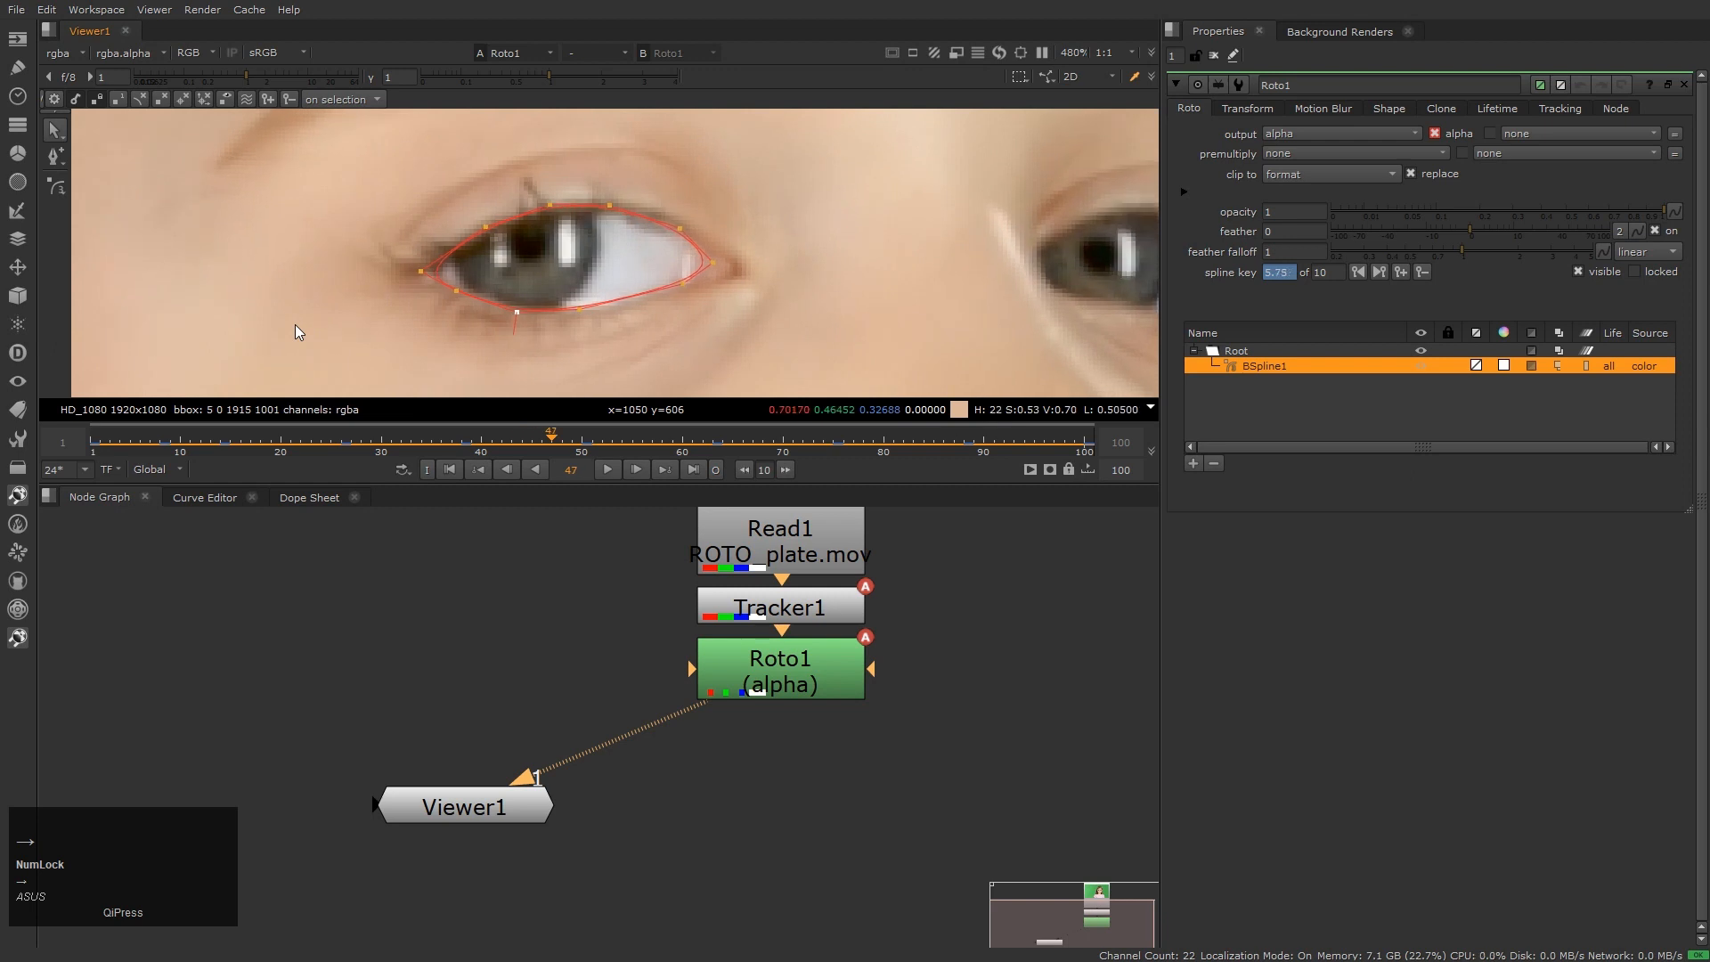
# On frame 47, shift the whole eye shape to match the eye and refine its lower inner-corner point
pyautogui.moveTo(278, 147); pyautogui.dragTo(677, 325)
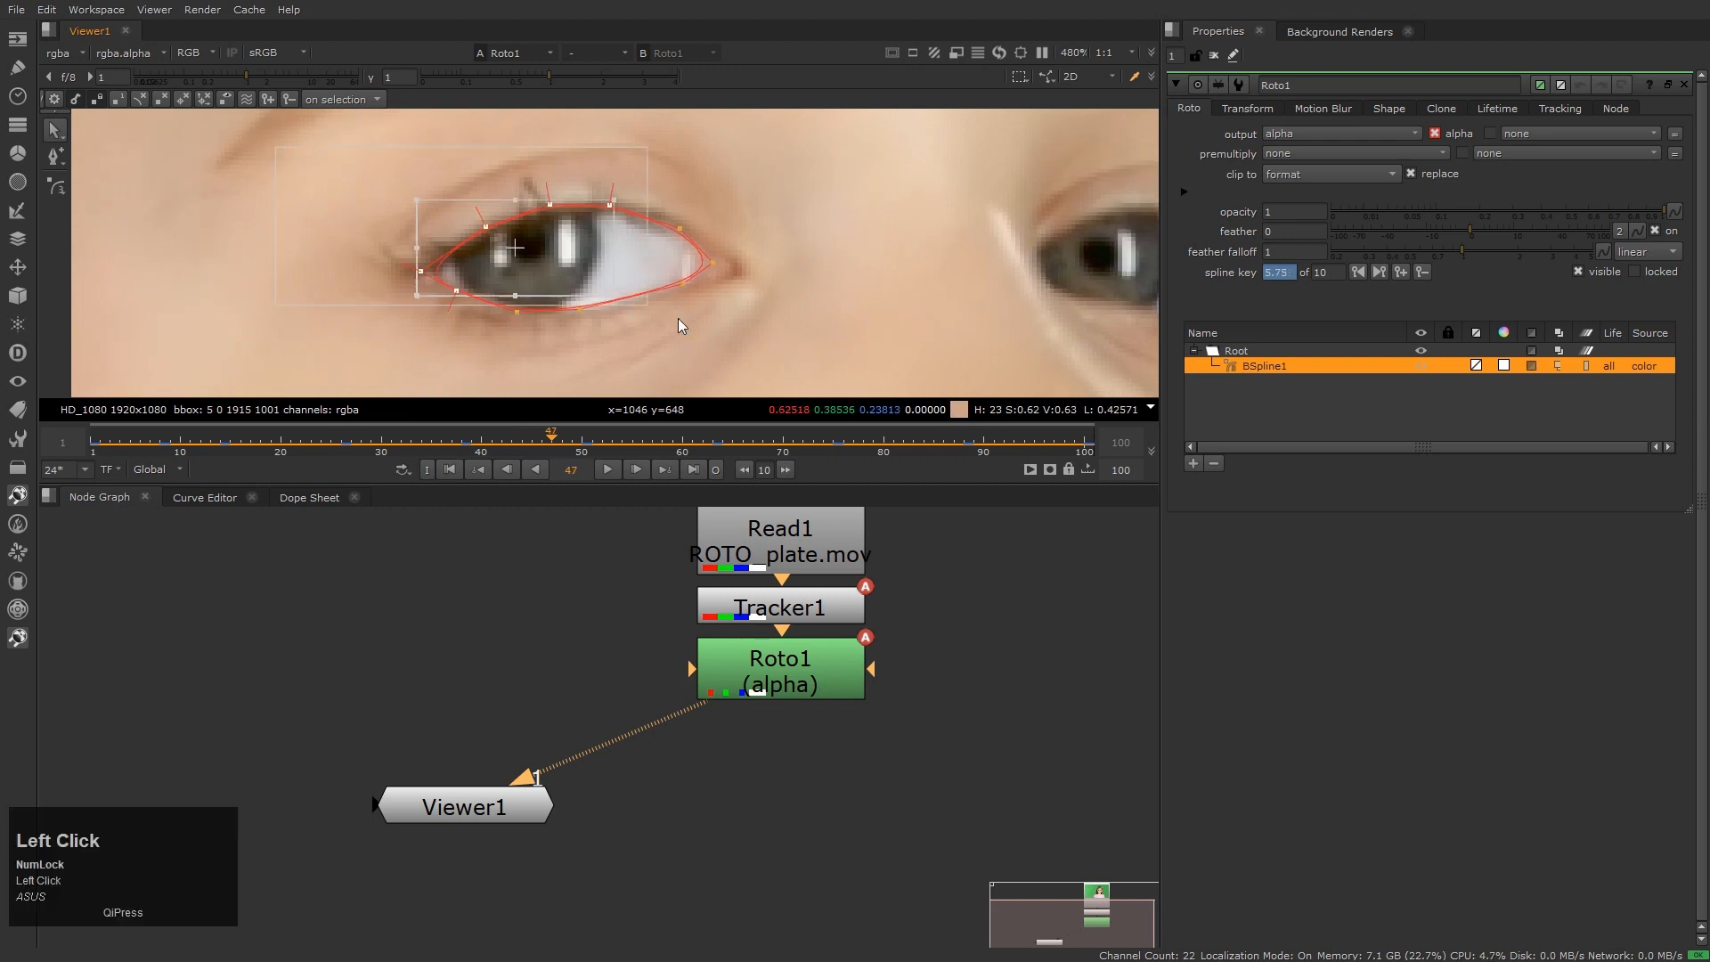
pyautogui.scroll(2, 637, 267)
pyautogui.click(633, 265)
pyautogui.moveTo(634, 265); pyautogui.dragTo(634, 265)
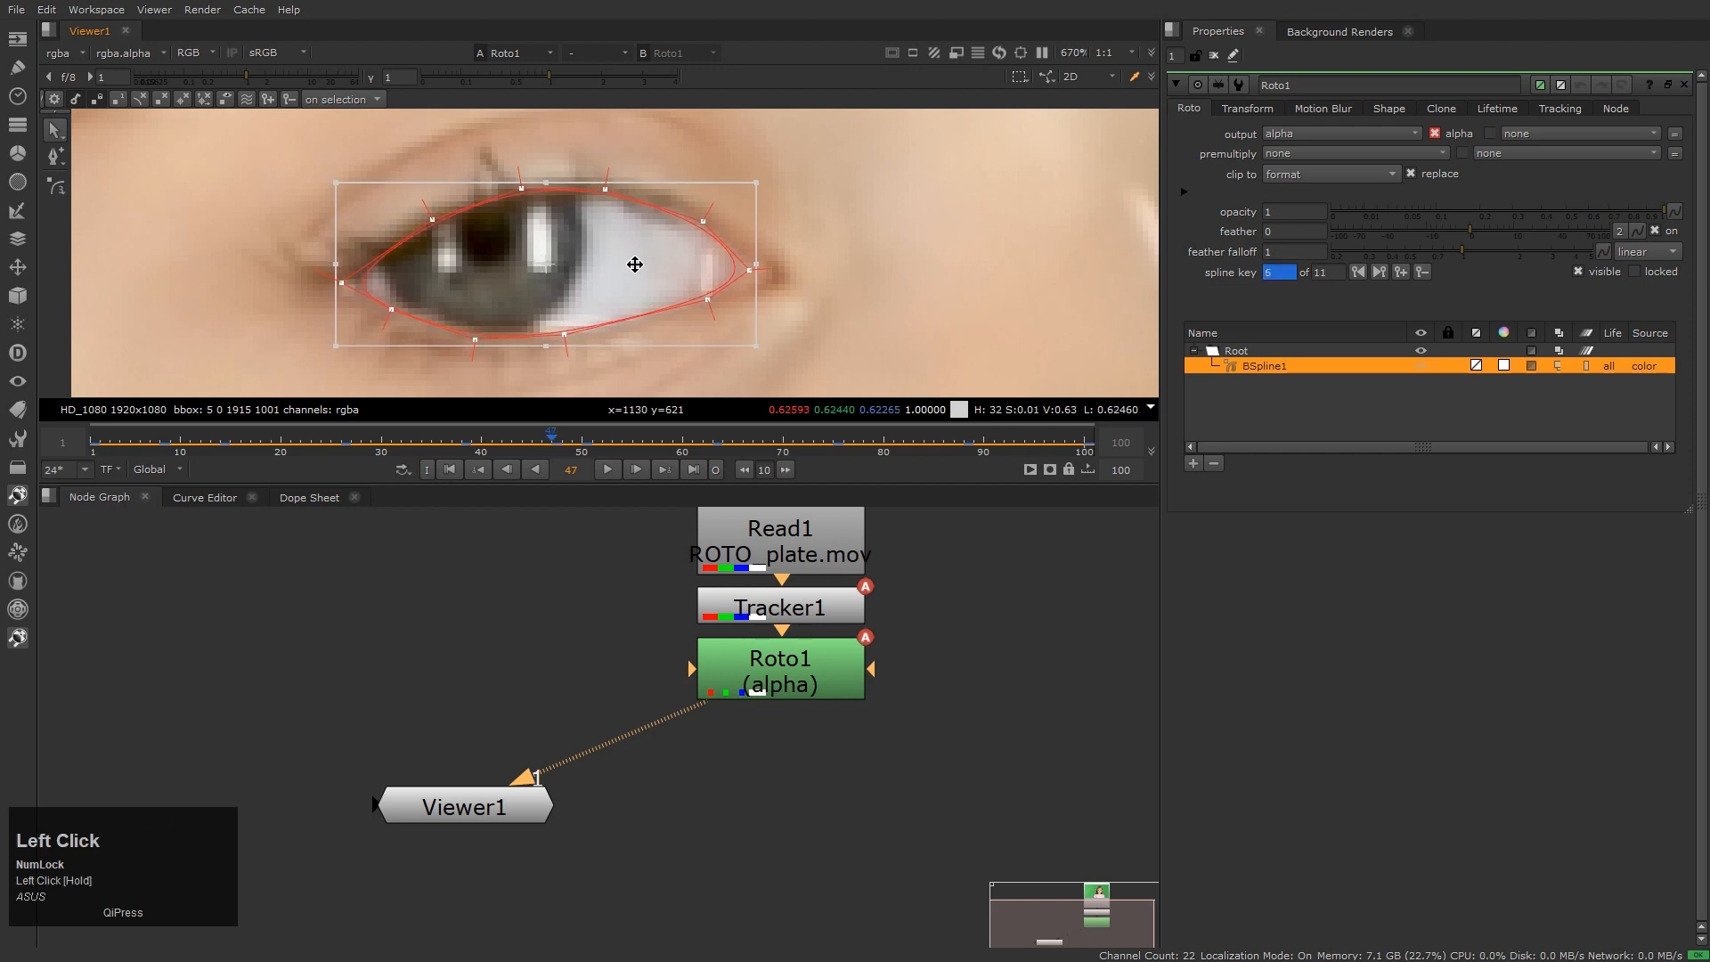
pyautogui.click(895, 331)
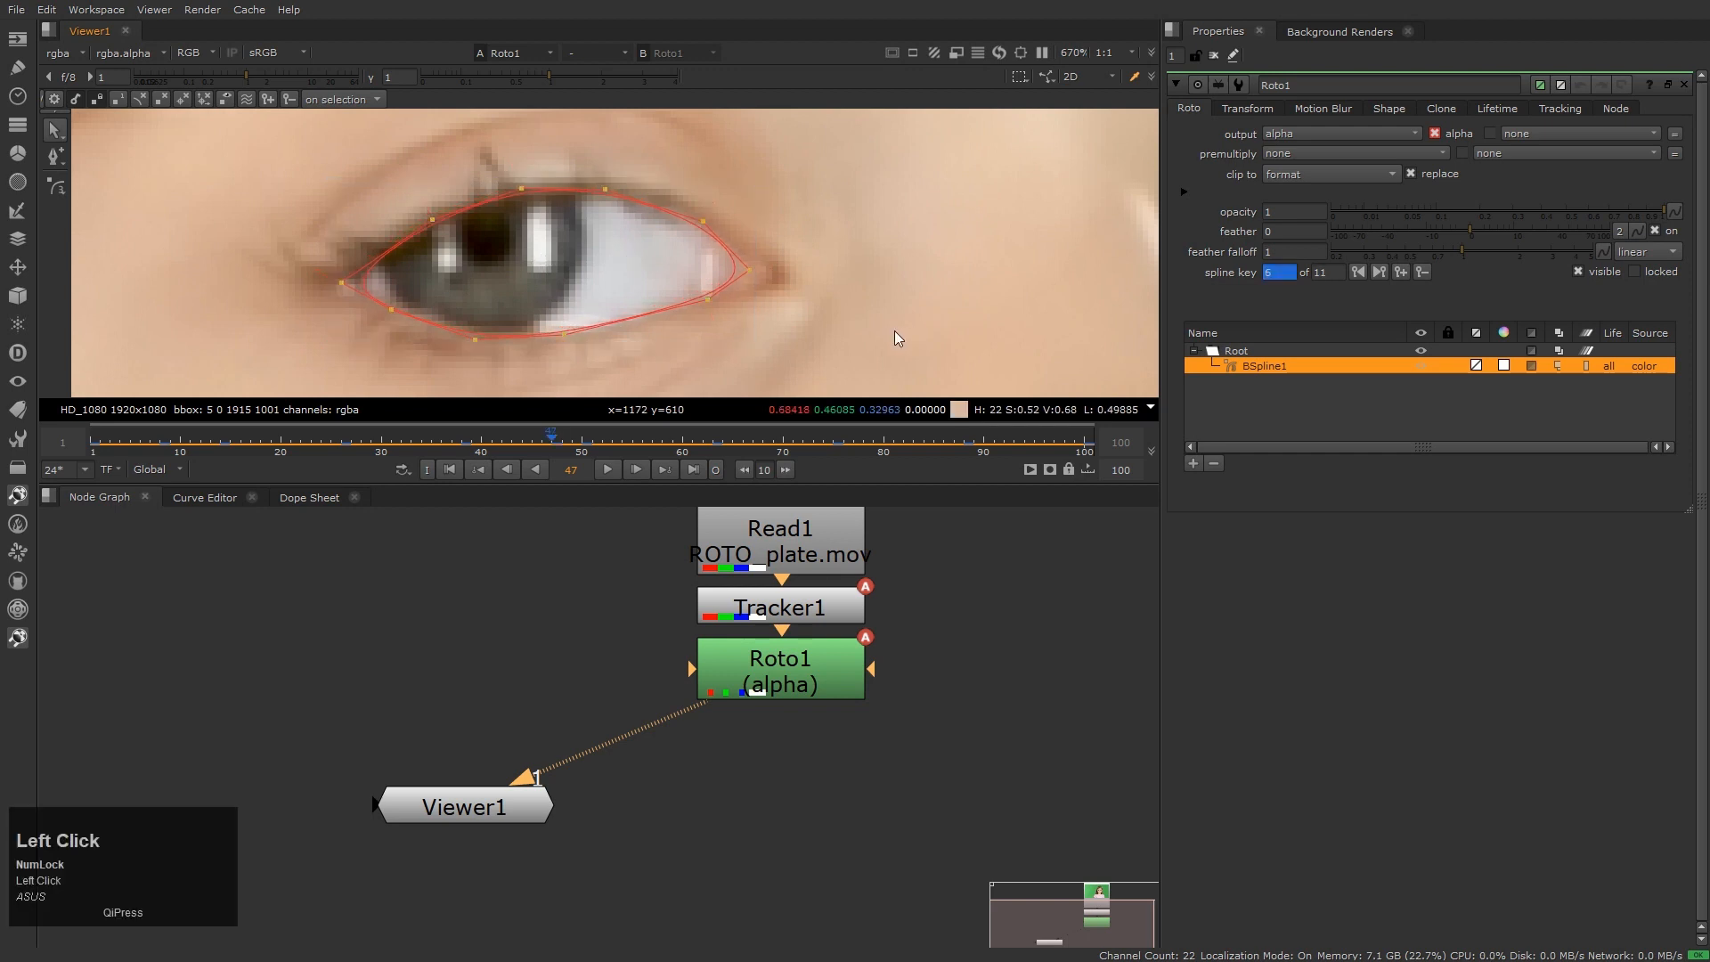
pyautogui.moveTo(711, 298); pyautogui.dragTo(711, 301)
# Play the shot forward and backward to review the animated eye shape, and return to frame 1
pyautogui.press('l')
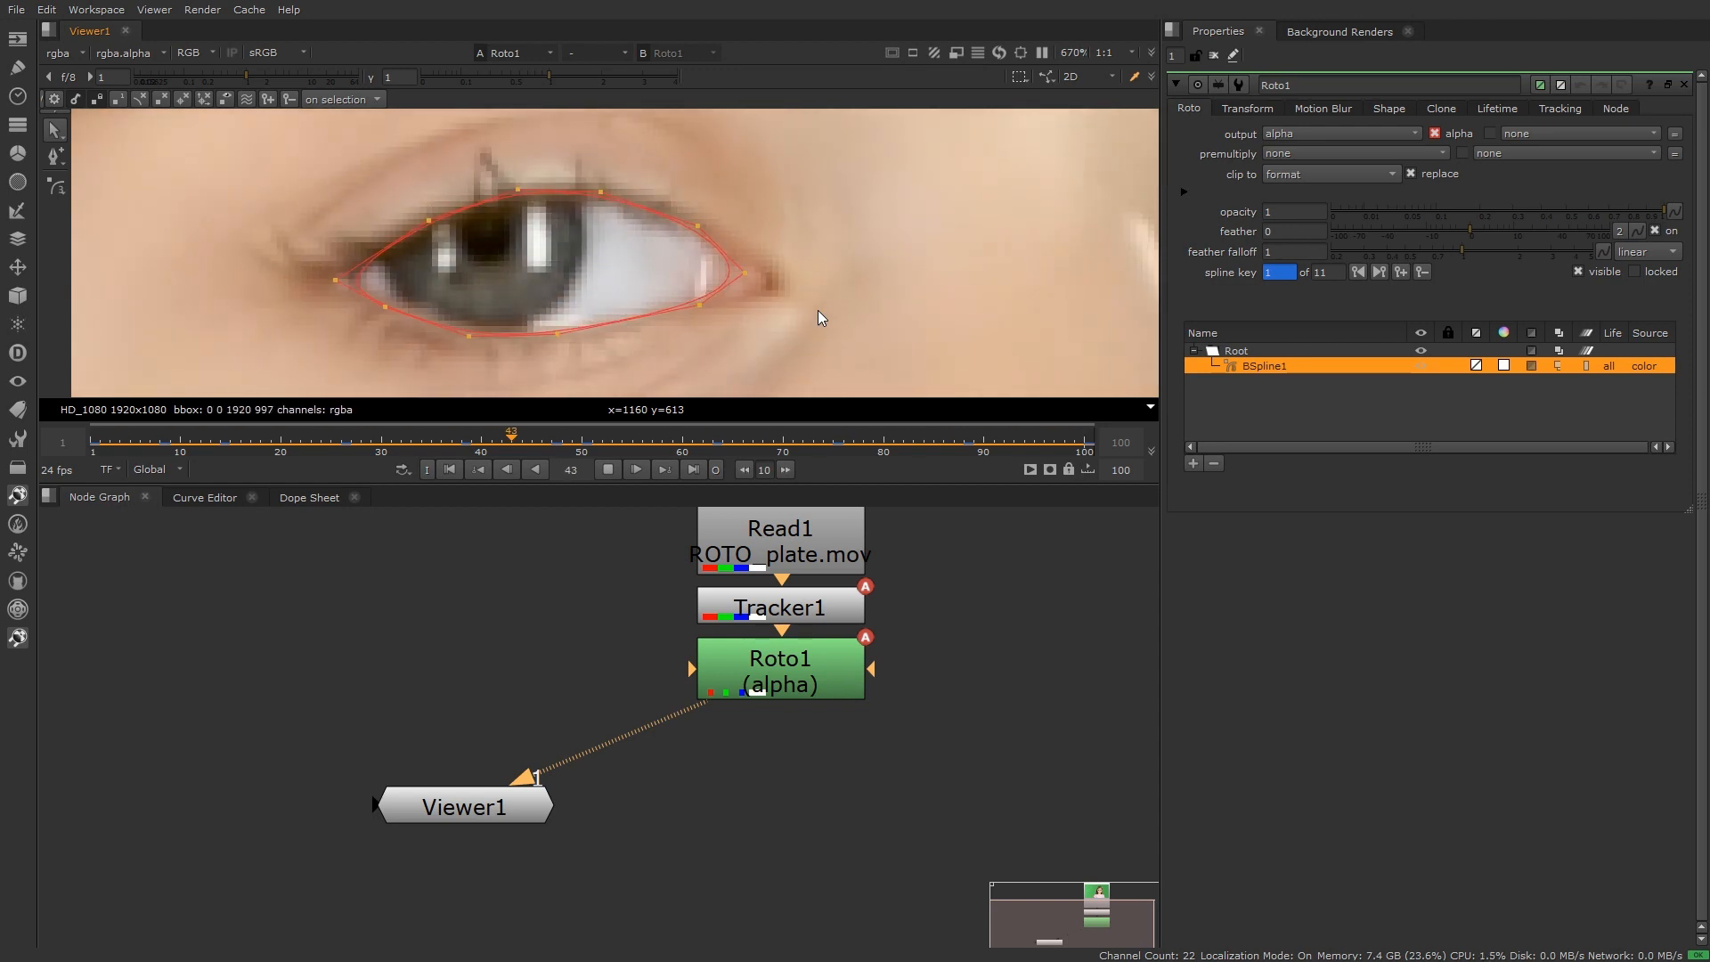
pyautogui.press('k')
pyautogui.scroll(-3, 820, 313)
pyautogui.moveTo(824, 313); pyautogui.dragTo(876, 331, button='middle')
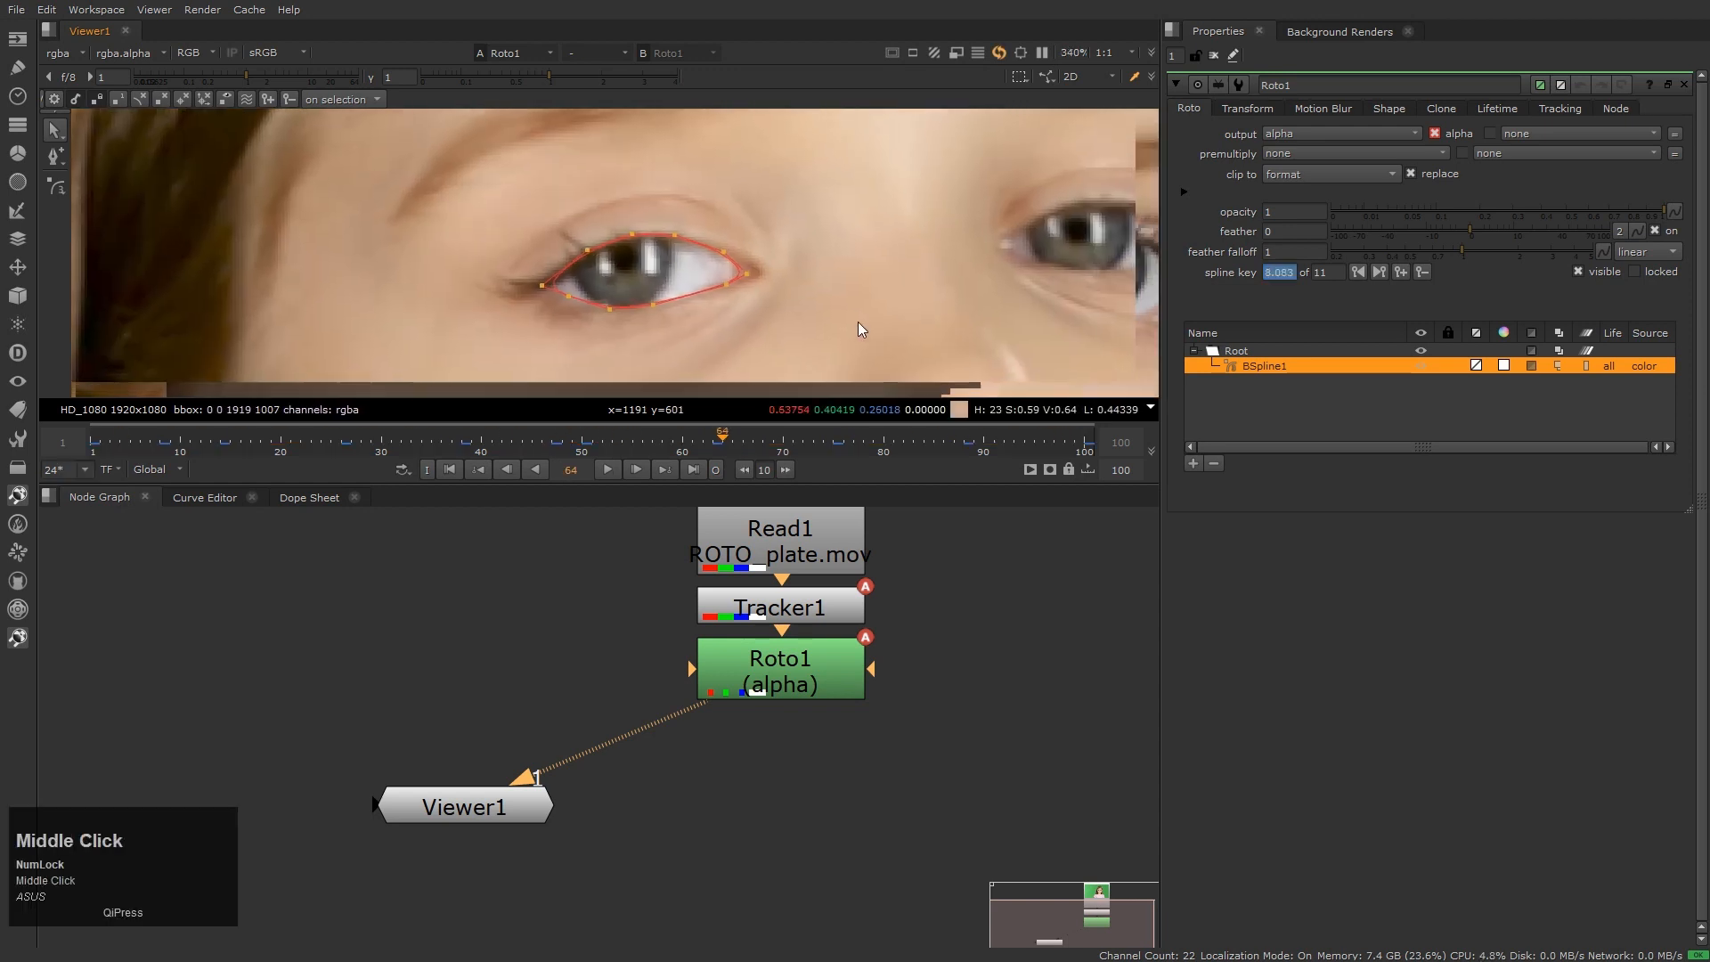
pyautogui.scroll(3, 847, 319)
pyautogui.press('j')
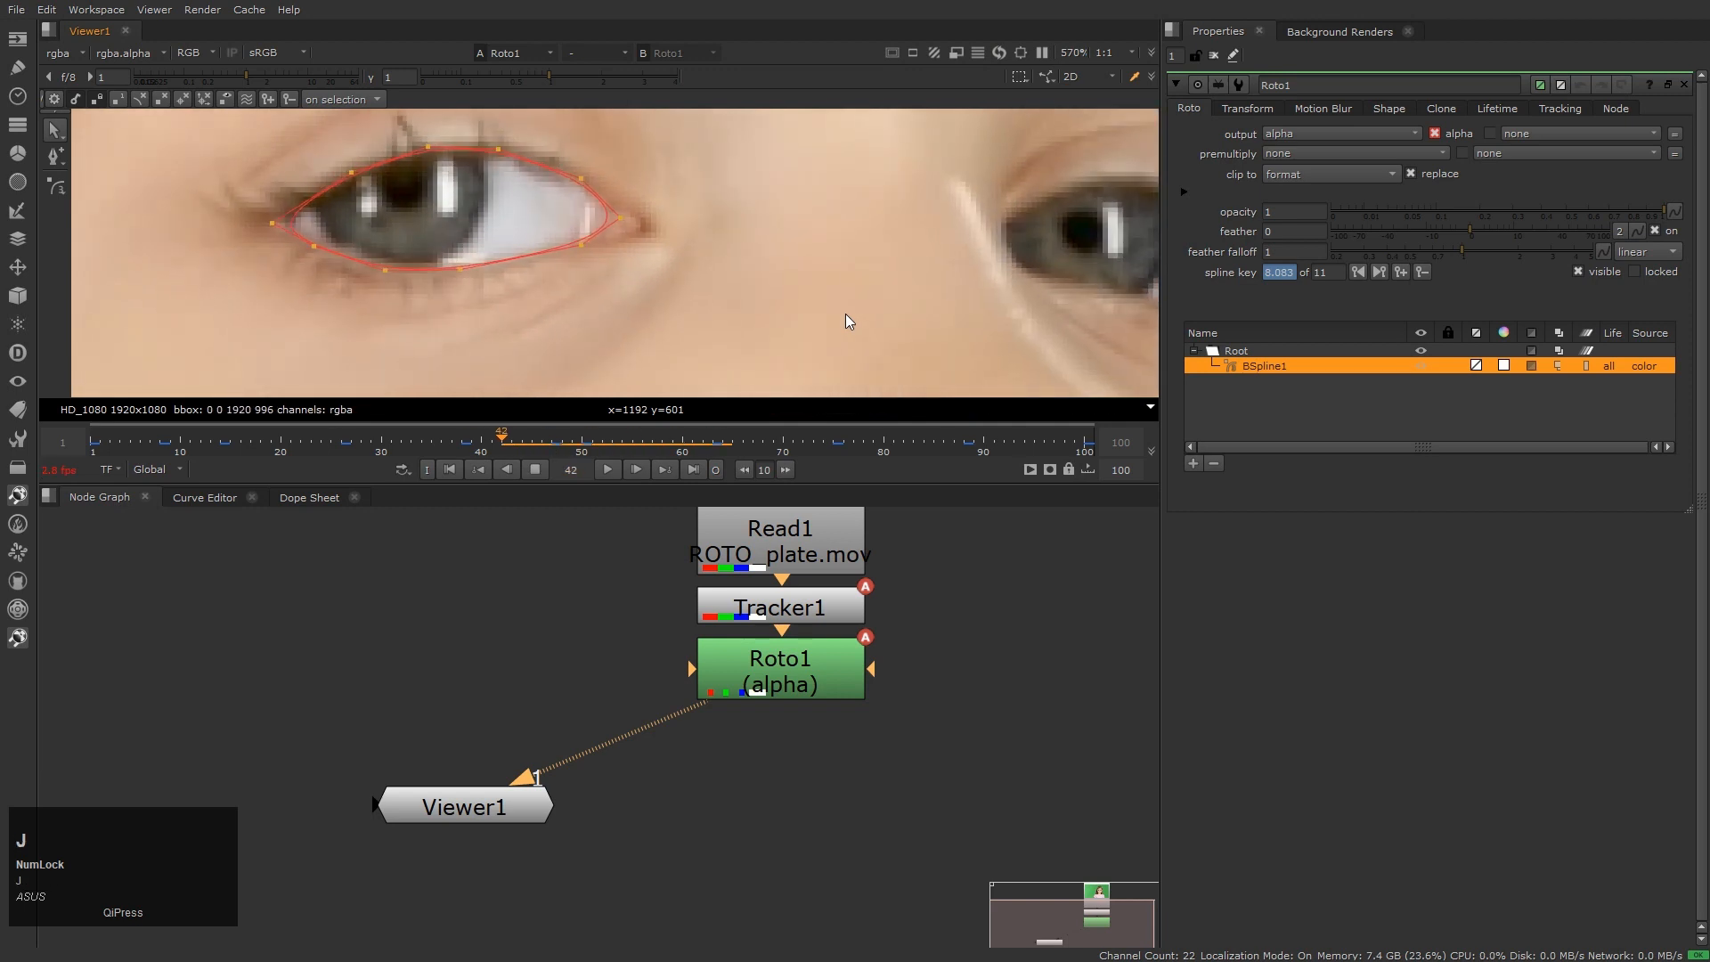
pyautogui.press('k')
pyautogui.press('Home')
pyautogui.scroll(-3, 846, 319)
pyautogui.press('End')
pyautogui.press('Home')
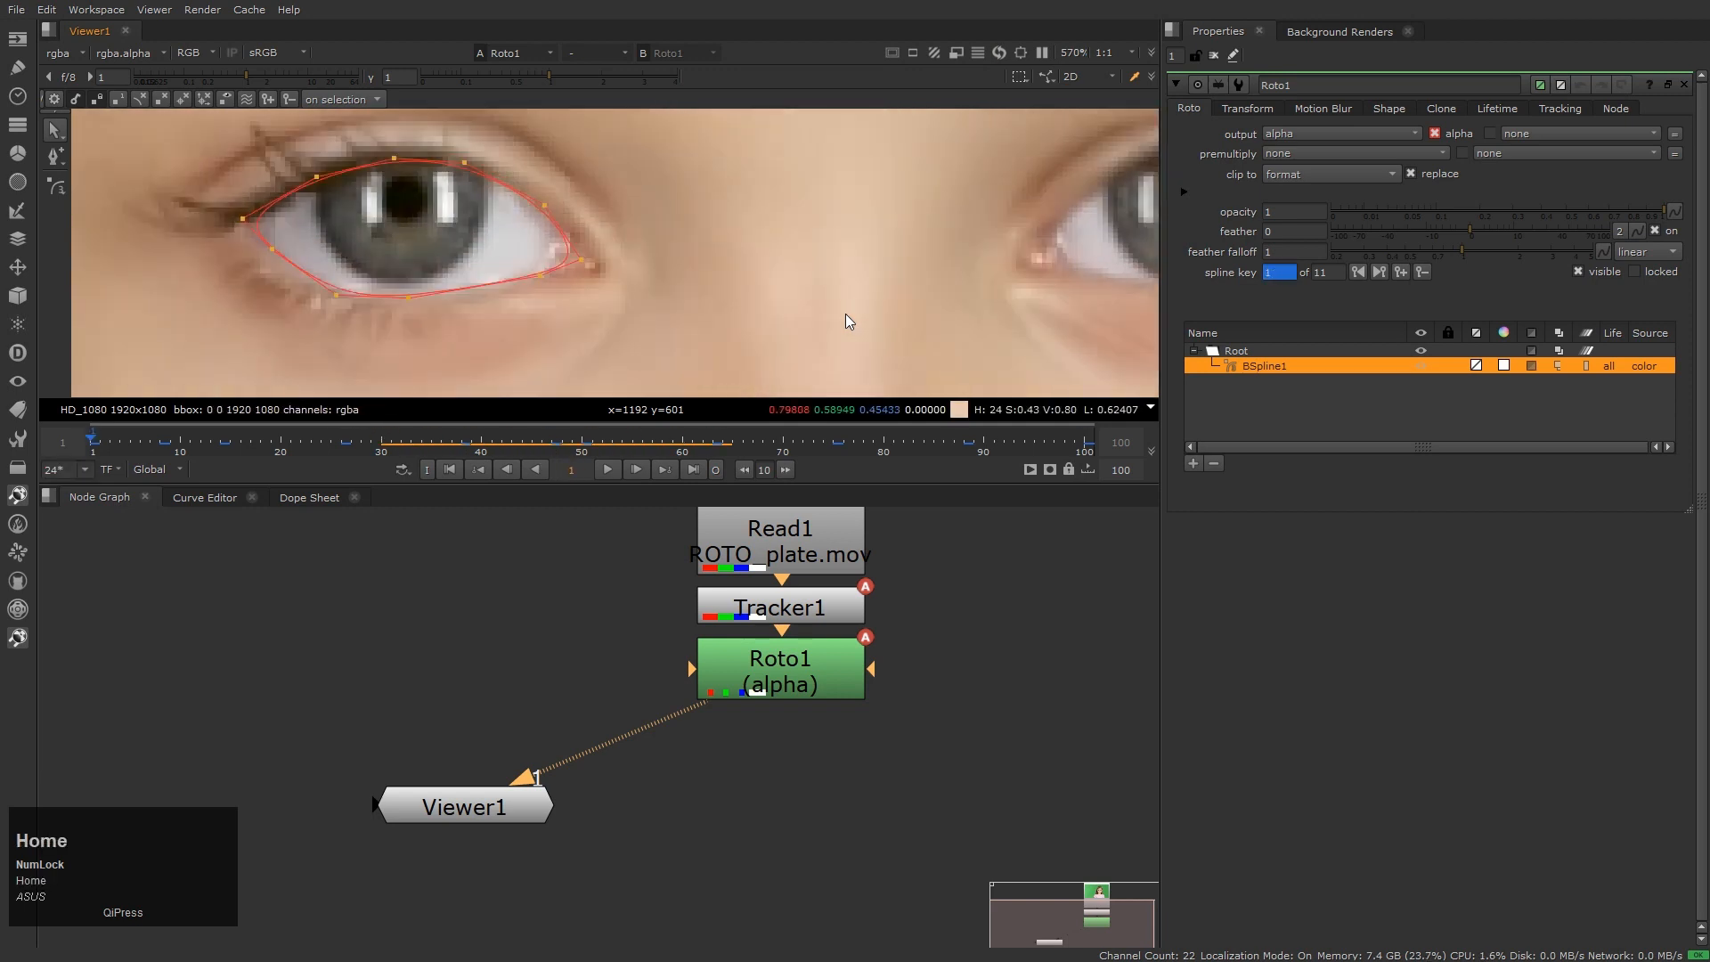
# Frame the girl's second eye in the viewer and play the shot from frame 1 to examine its movement
pyautogui.scroll(-3, 944, 328)
pyautogui.middleClick(757, 287)
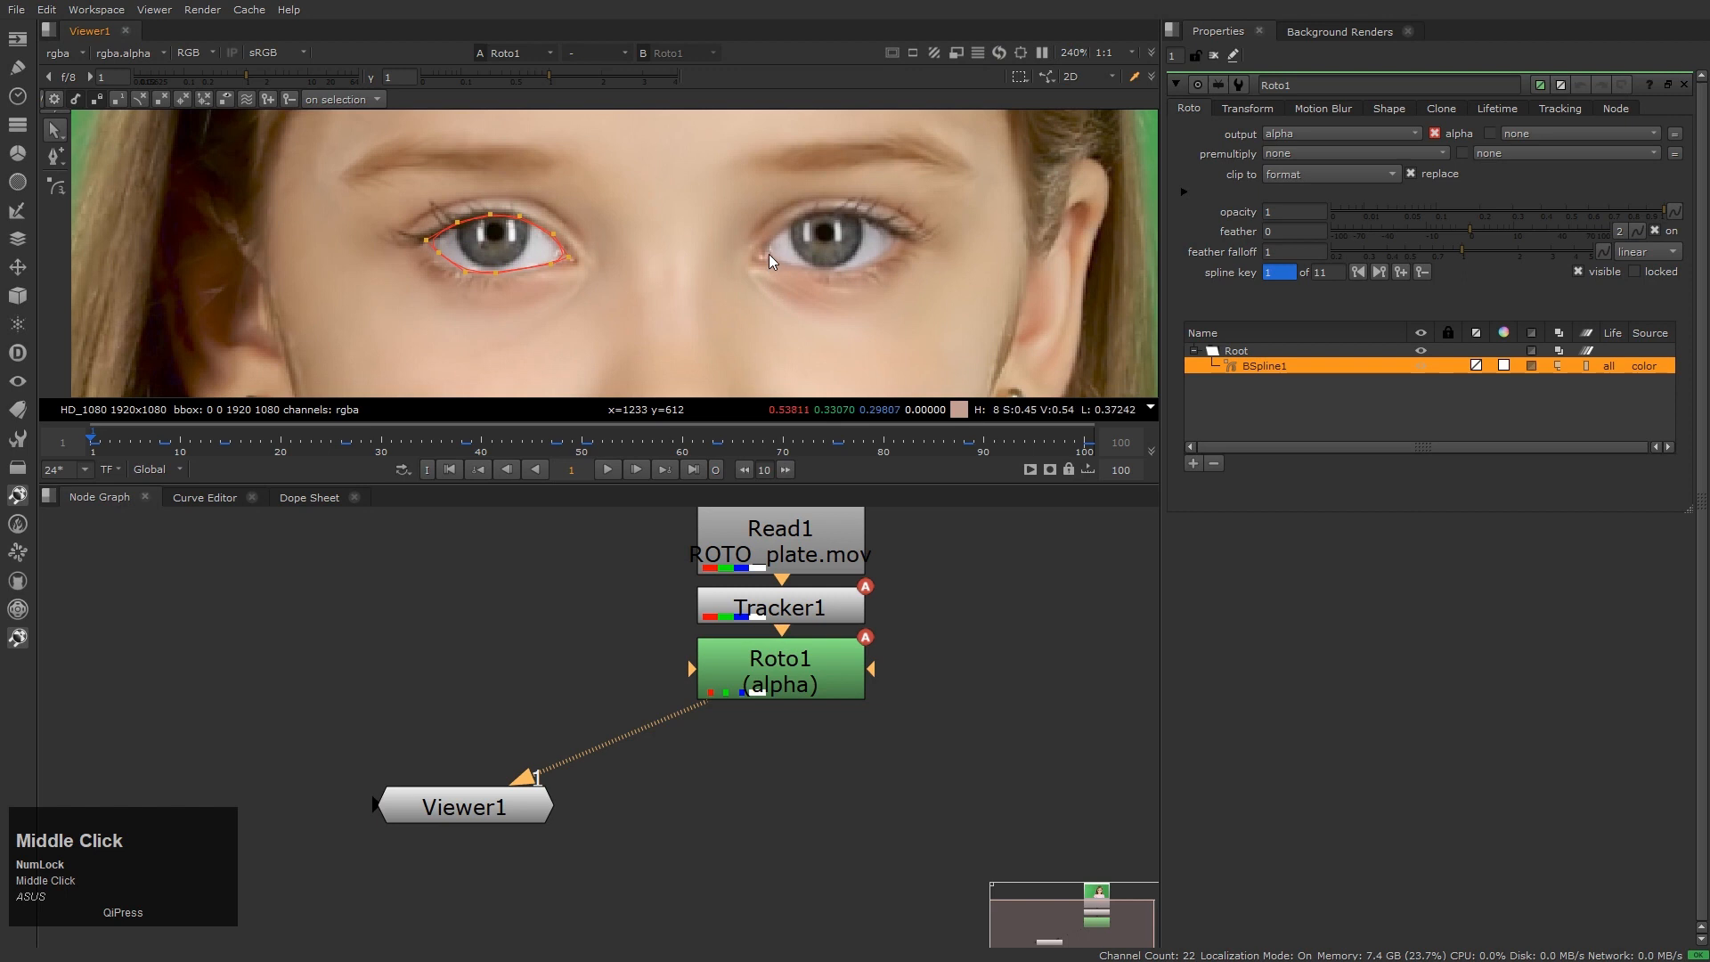
pyautogui.scroll(3, 780, 255)
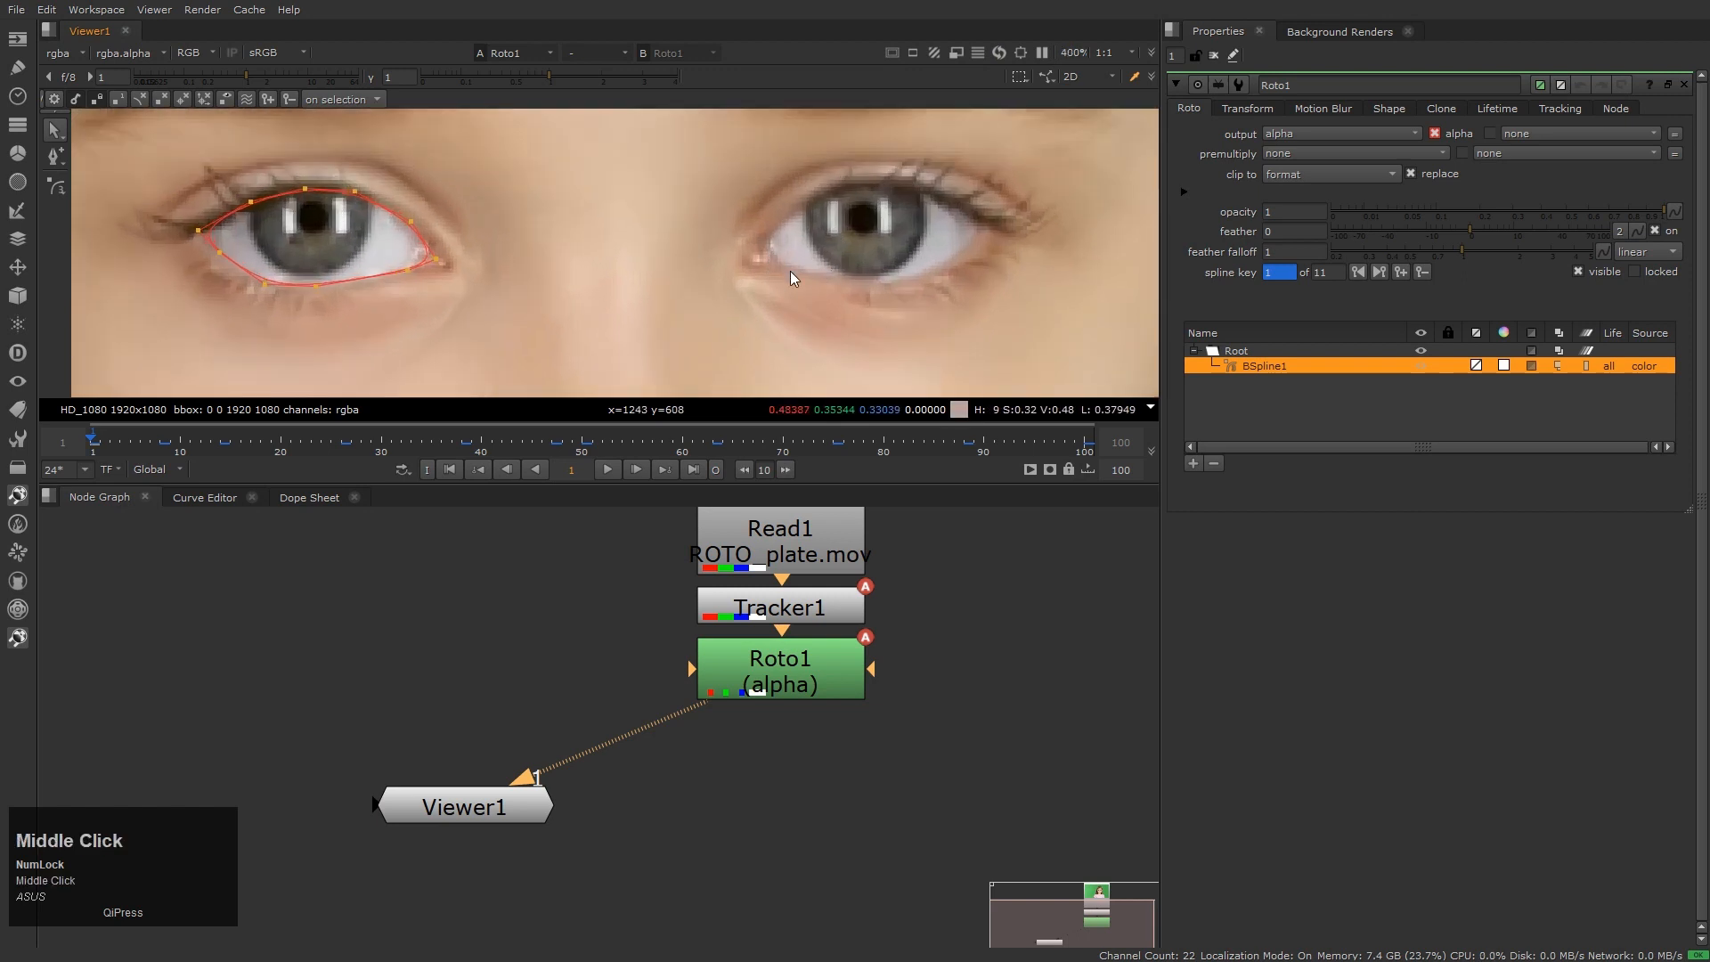
pyautogui.moveTo(789, 271); pyautogui.dragTo(731, 274, button='middle')
pyautogui.press('l')
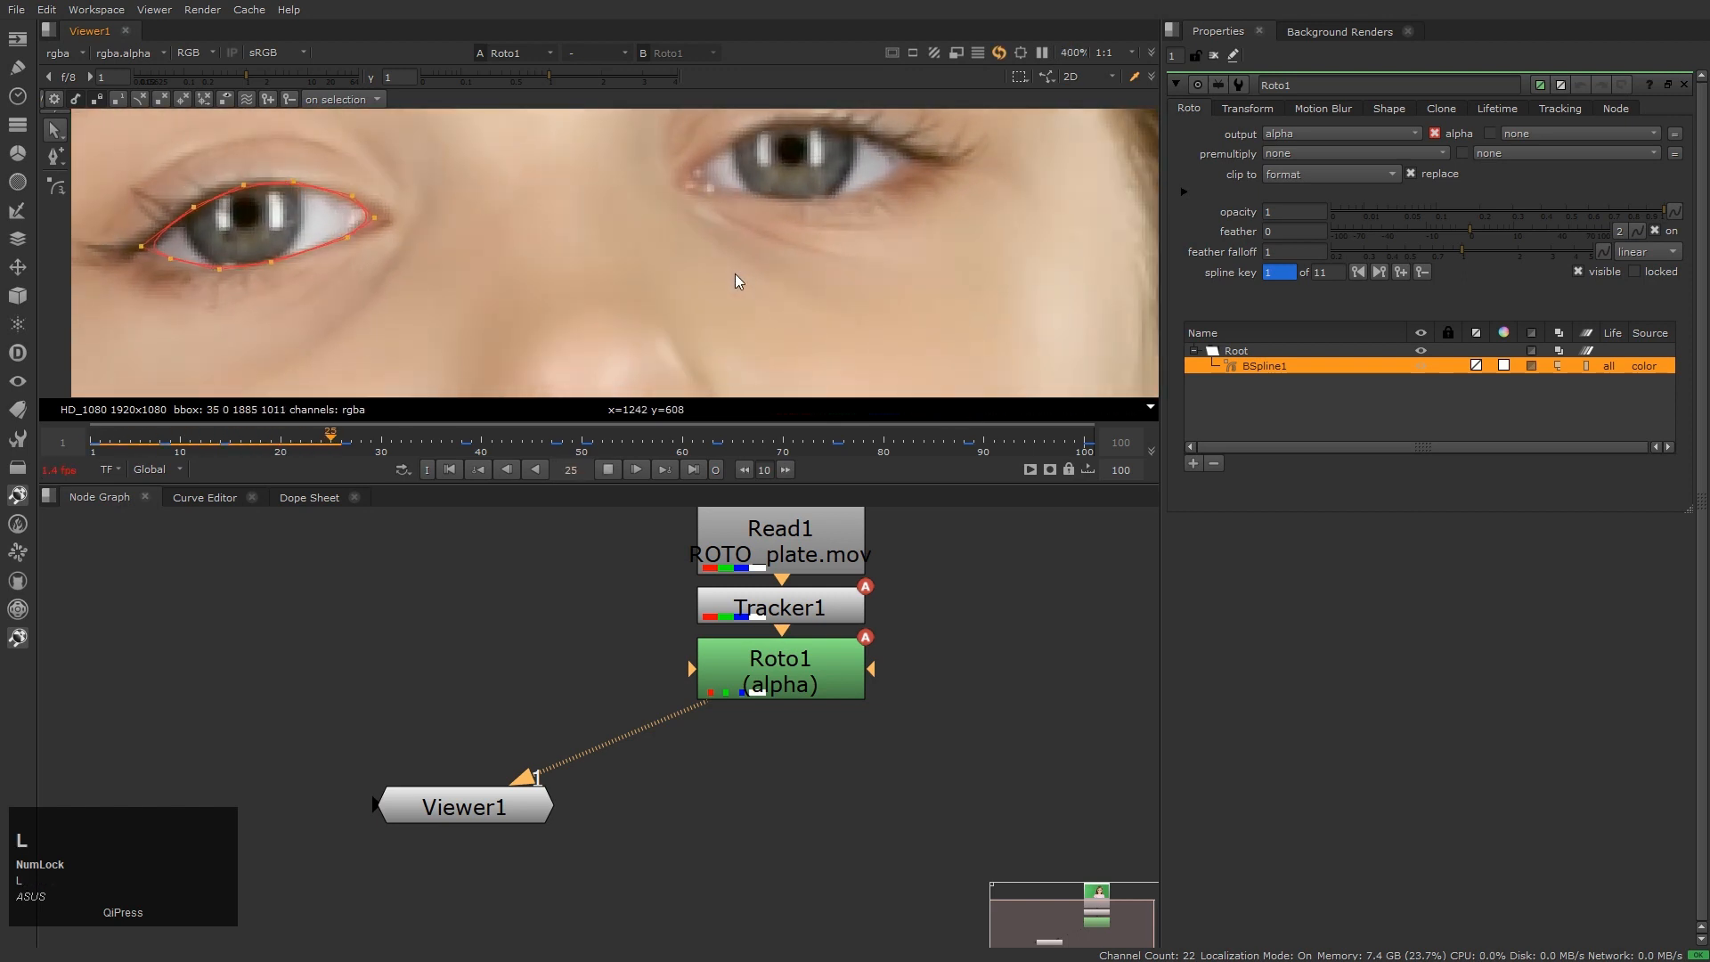
pyautogui.press('k')
# Move the Tracker1 and Roto1 nodes together to the side of Read1 in the node graph
pyautogui.click(631, 564)
pyautogui.moveTo(630, 565); pyautogui.dragTo(966, 825)
pyautogui.moveTo(995, 679); pyautogui.dragTo(929, 720, button='middle')
pyautogui.moveTo(542, 591); pyautogui.dragTo(826, 772)
pyautogui.moveTo(769, 723); pyautogui.dragTo(442, 720)
# View the original Read1 plate in Viewer1 and reposition the viewer node below the plate
pyautogui.click(570, 677)
pyautogui.press('1')
pyautogui.click(762, 595)
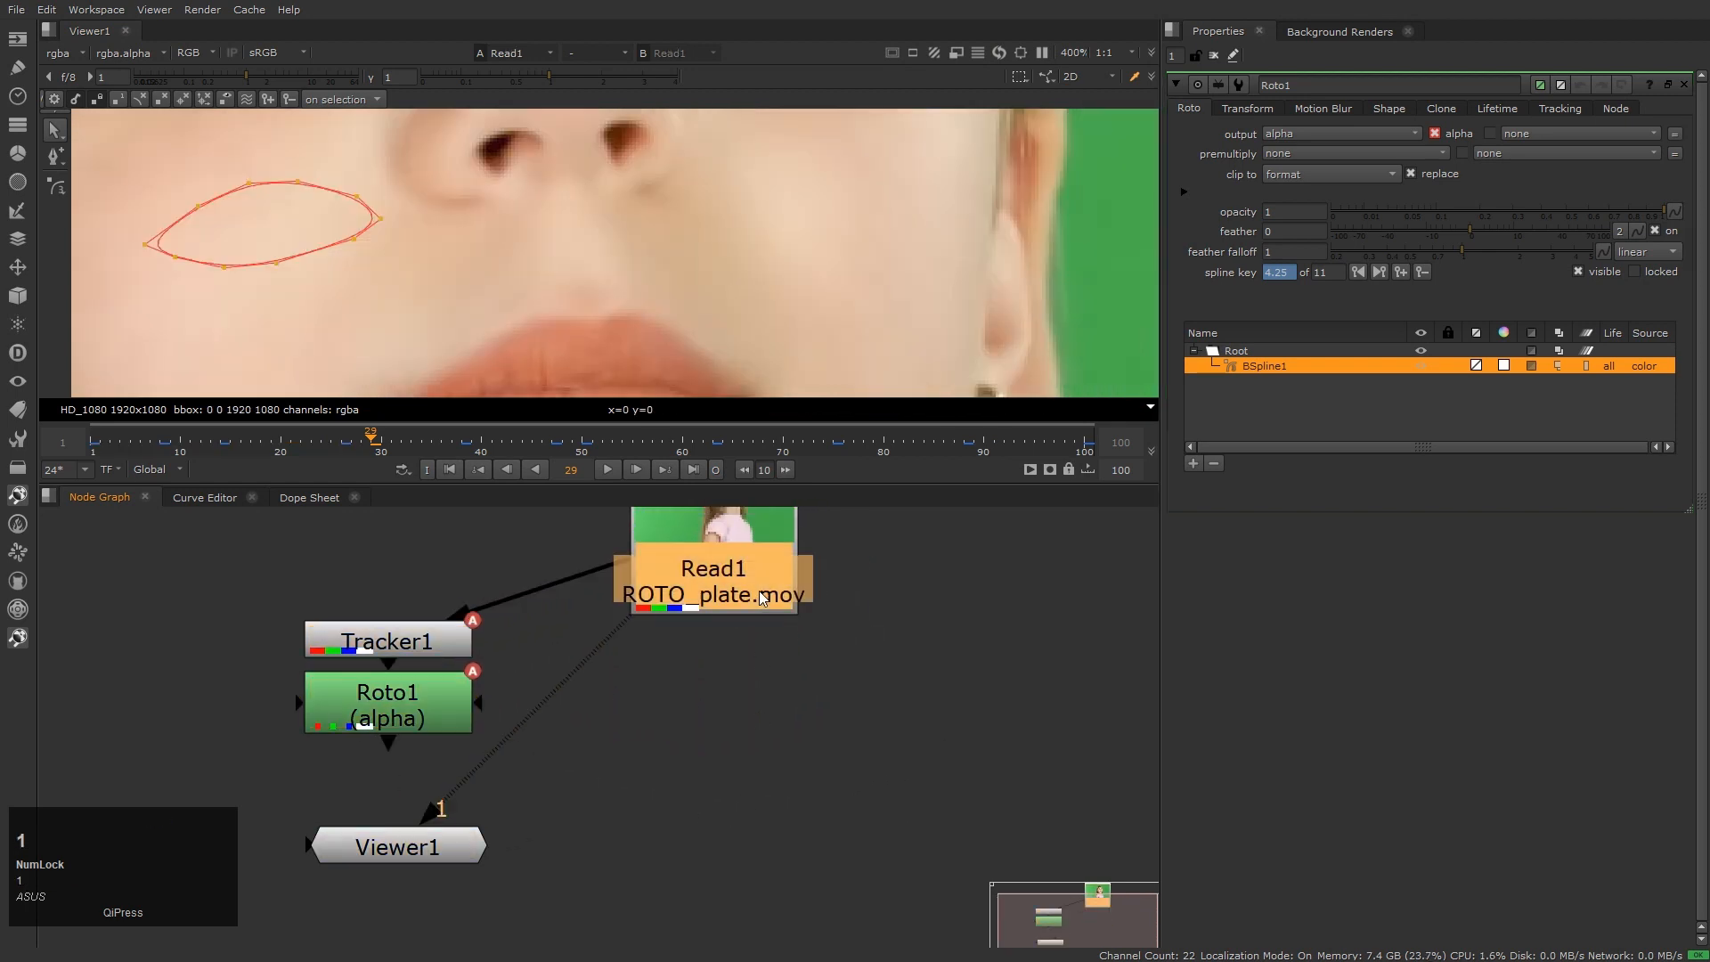
pyautogui.scroll(-5, 782, 230)
pyautogui.scroll(3, 782, 229)
pyautogui.click(666, 766)
pyautogui.moveTo(397, 846); pyautogui.dragTo(808, 871)
pyautogui.click(905, 749)
# Add a second Tracker node below Read1 and view its output in Viewer1
pyautogui.click(738, 579)
pyautogui.press('Tab')
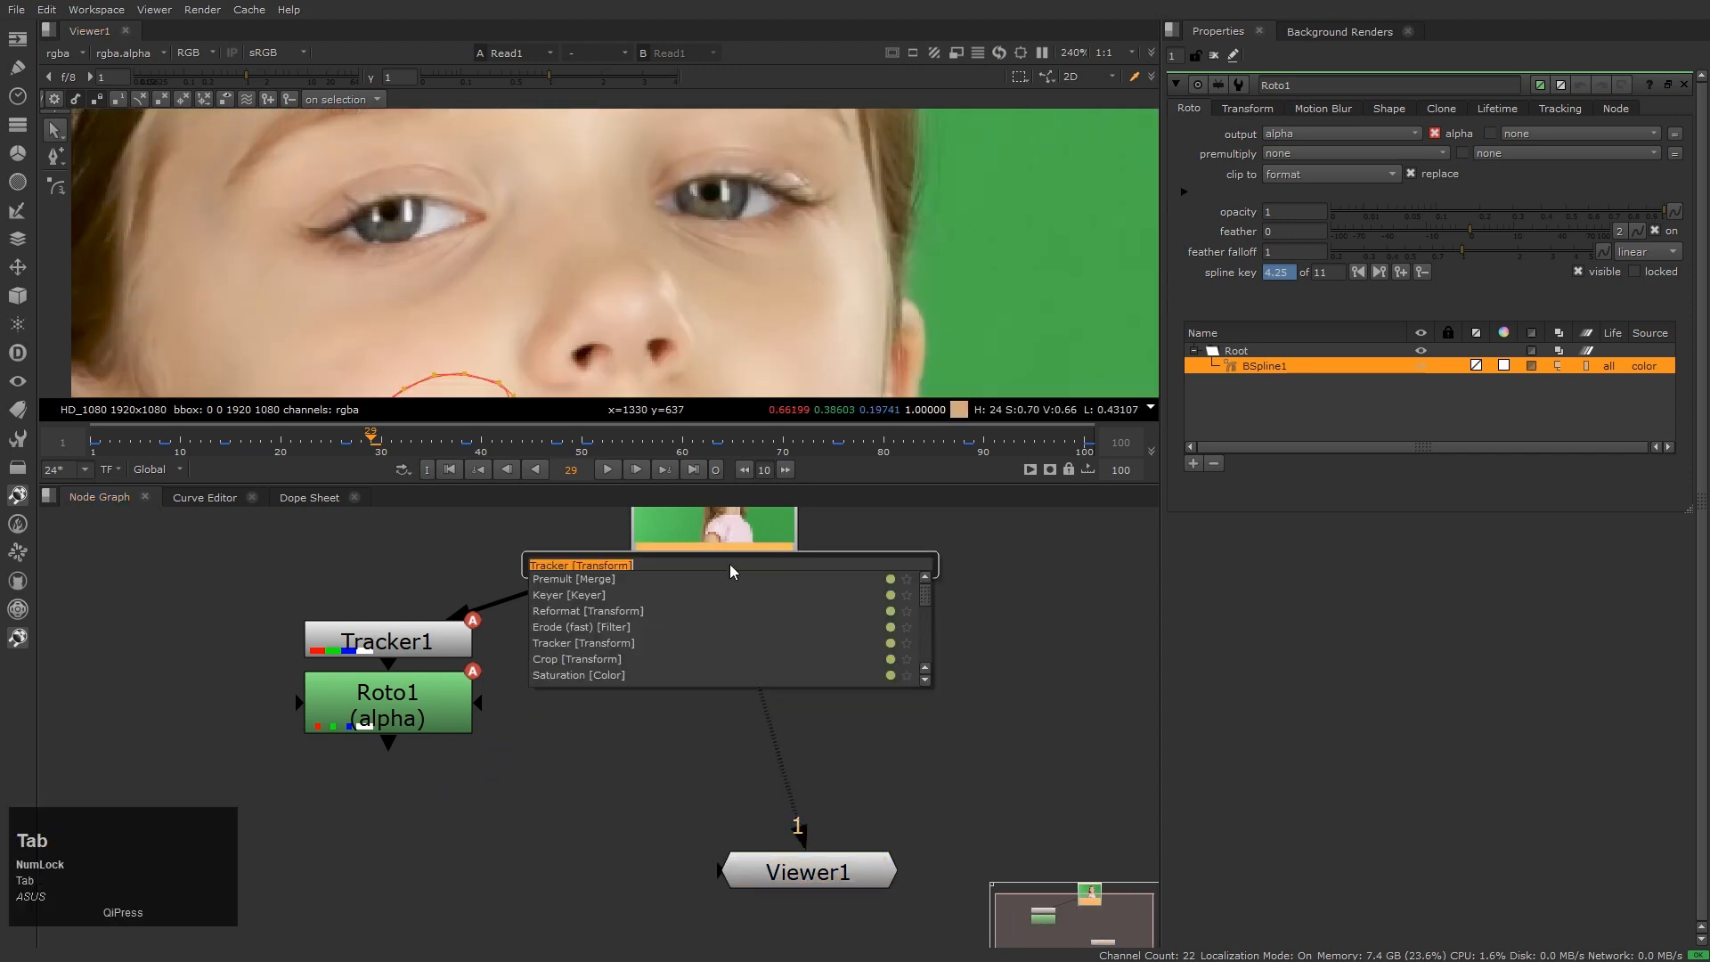
pyautogui.write('tra')
pyautogui.click(609, 580)
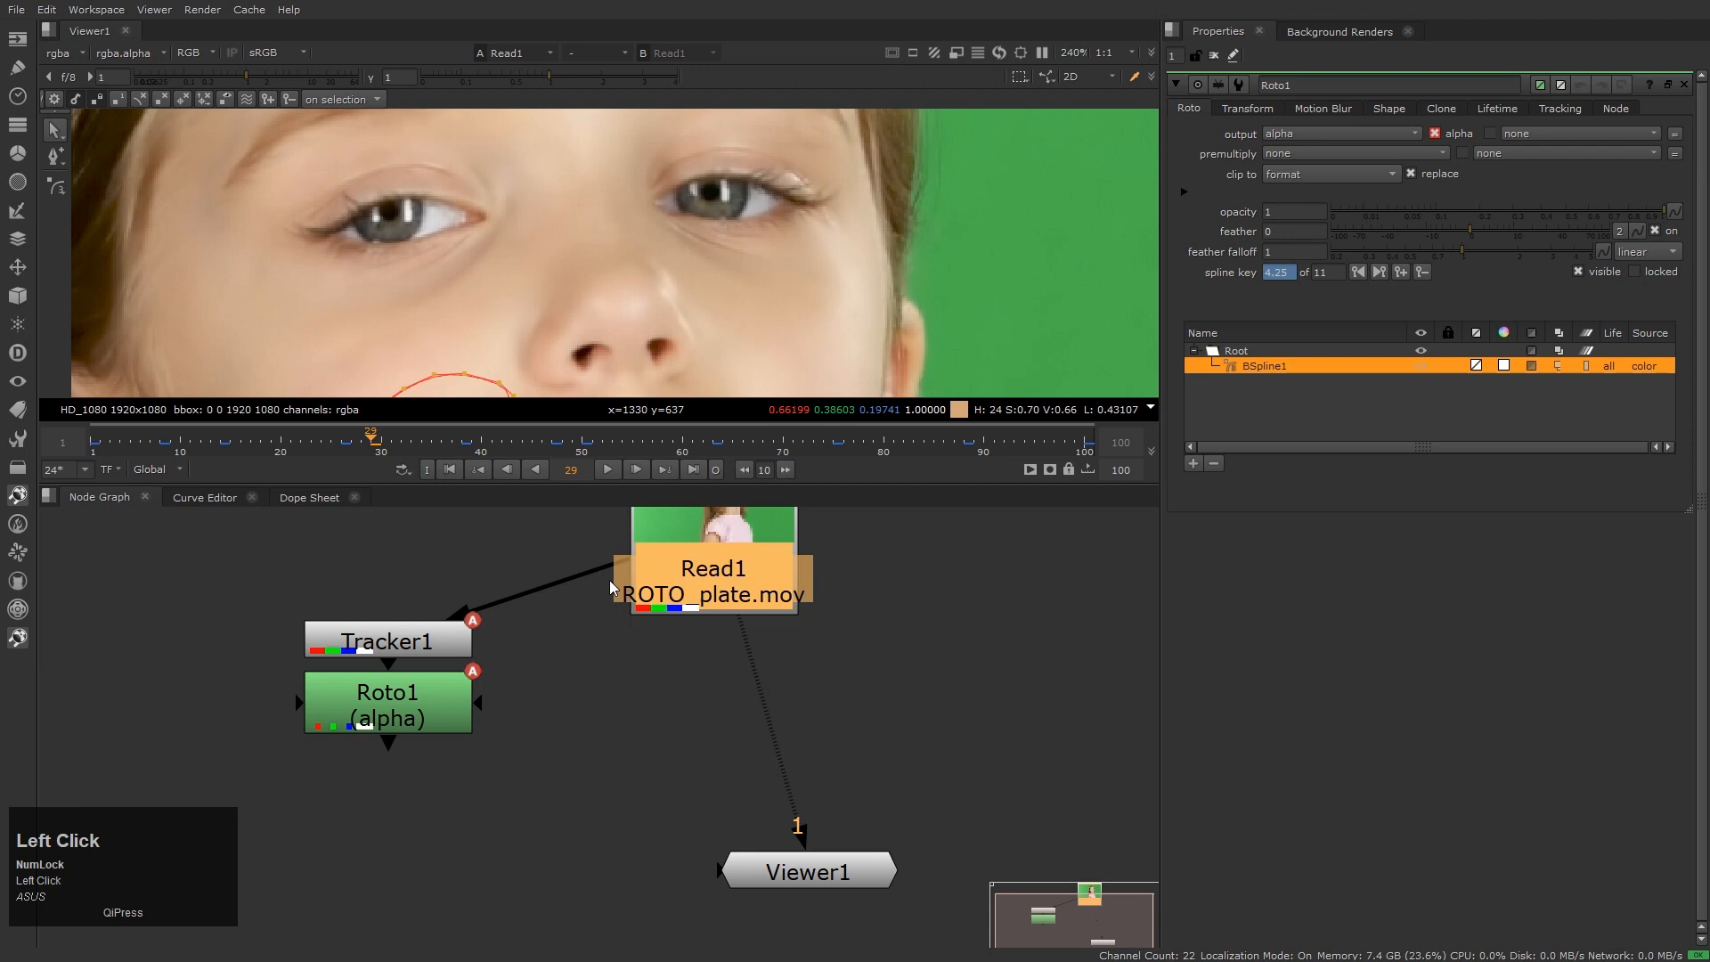
pyautogui.moveTo(723, 650); pyautogui.dragTo(682, 584)
pyautogui.press('1')
pyautogui.click(744, 675)
pyautogui.scroll(-3, 734, 227)
pyautogui.scroll(2, 761, 258)
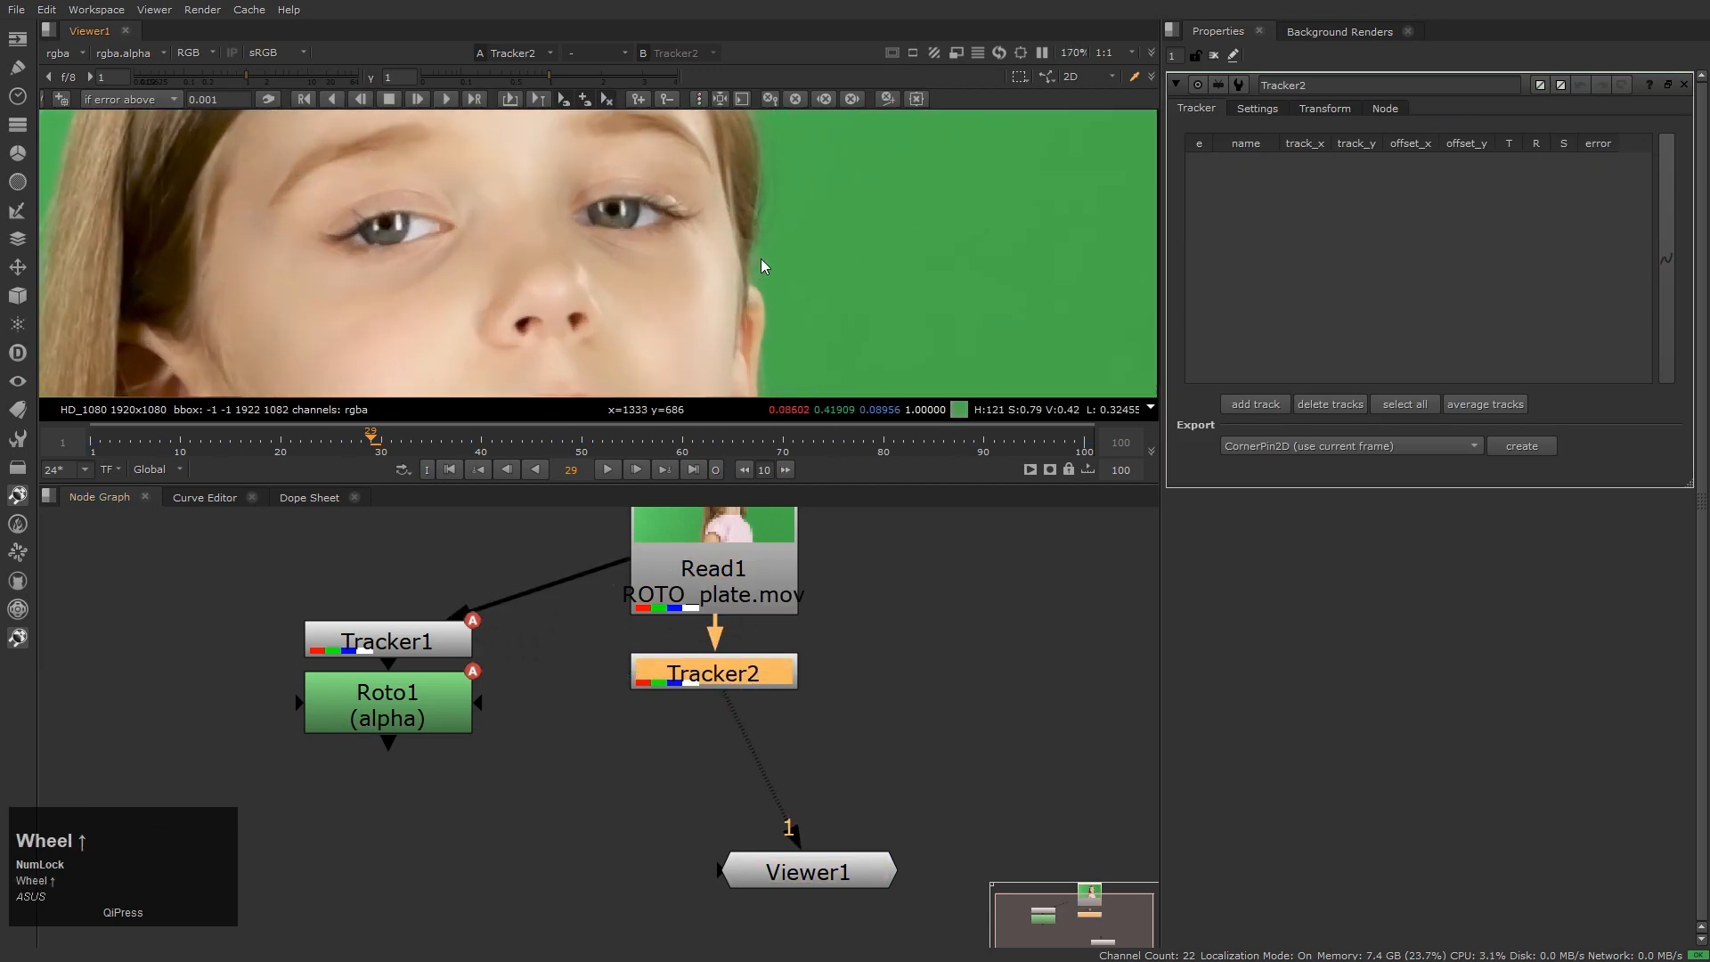
# On frame 1, add a track in Tracker2, centre it on the second eye's pupil, and resize its pattern box
pyautogui.press('Home')
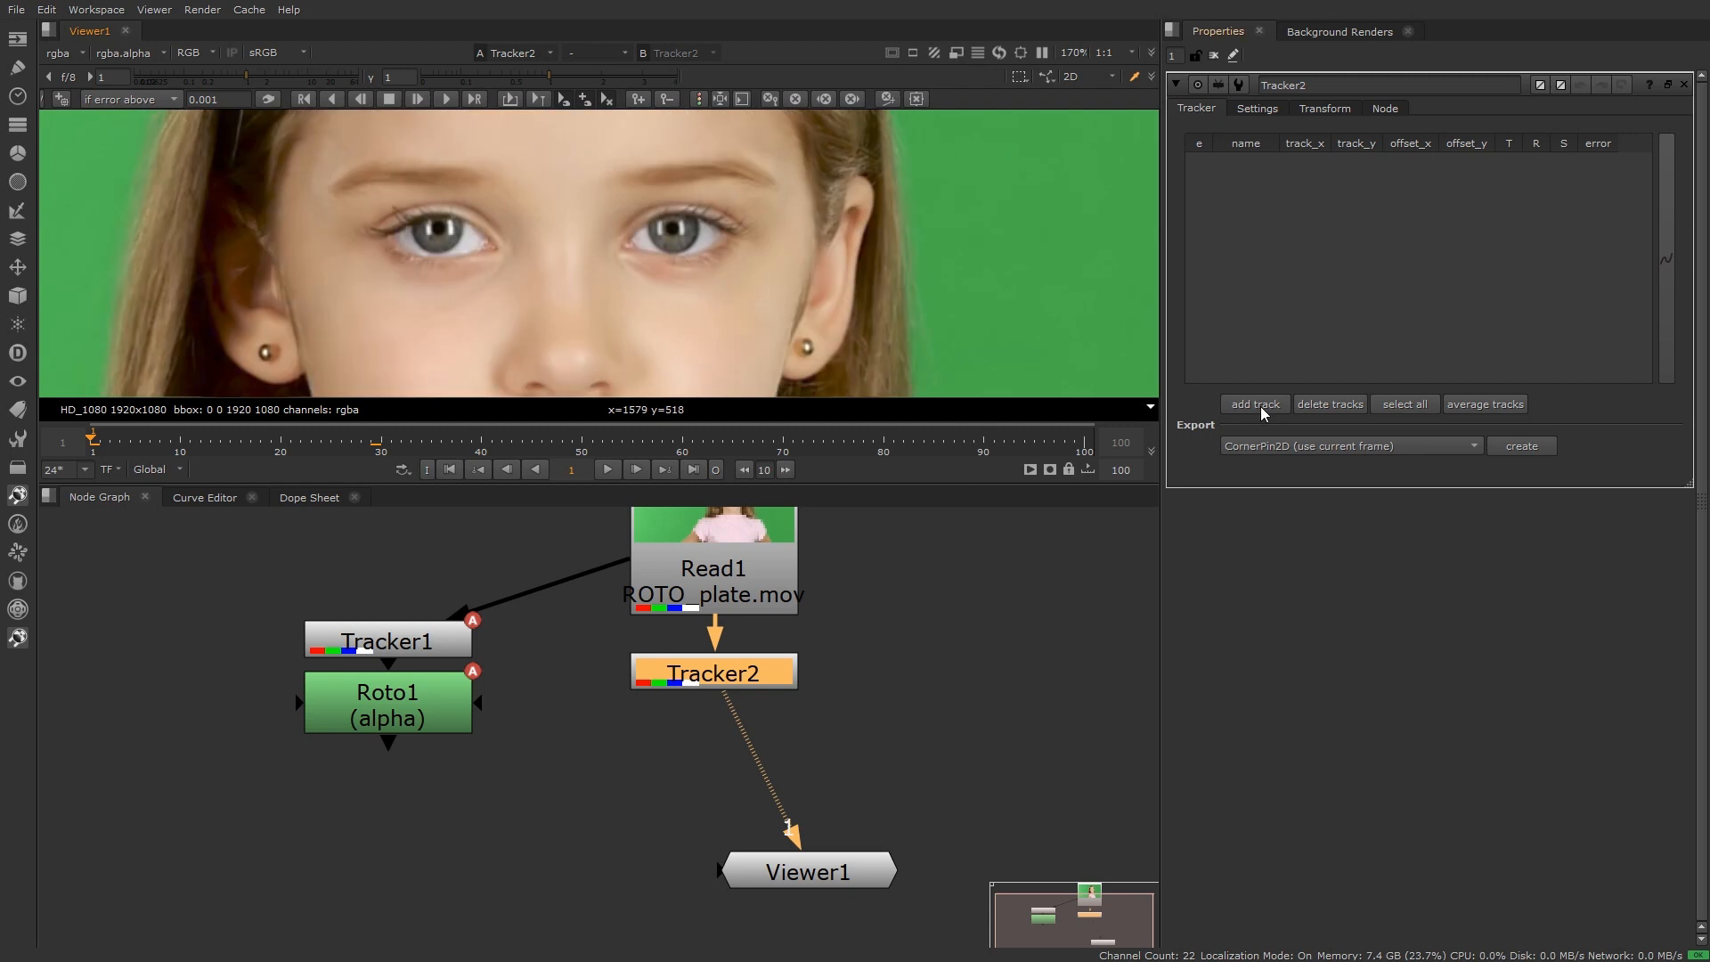
pyautogui.click(1257, 406)
pyautogui.scroll(2, 647, 197)
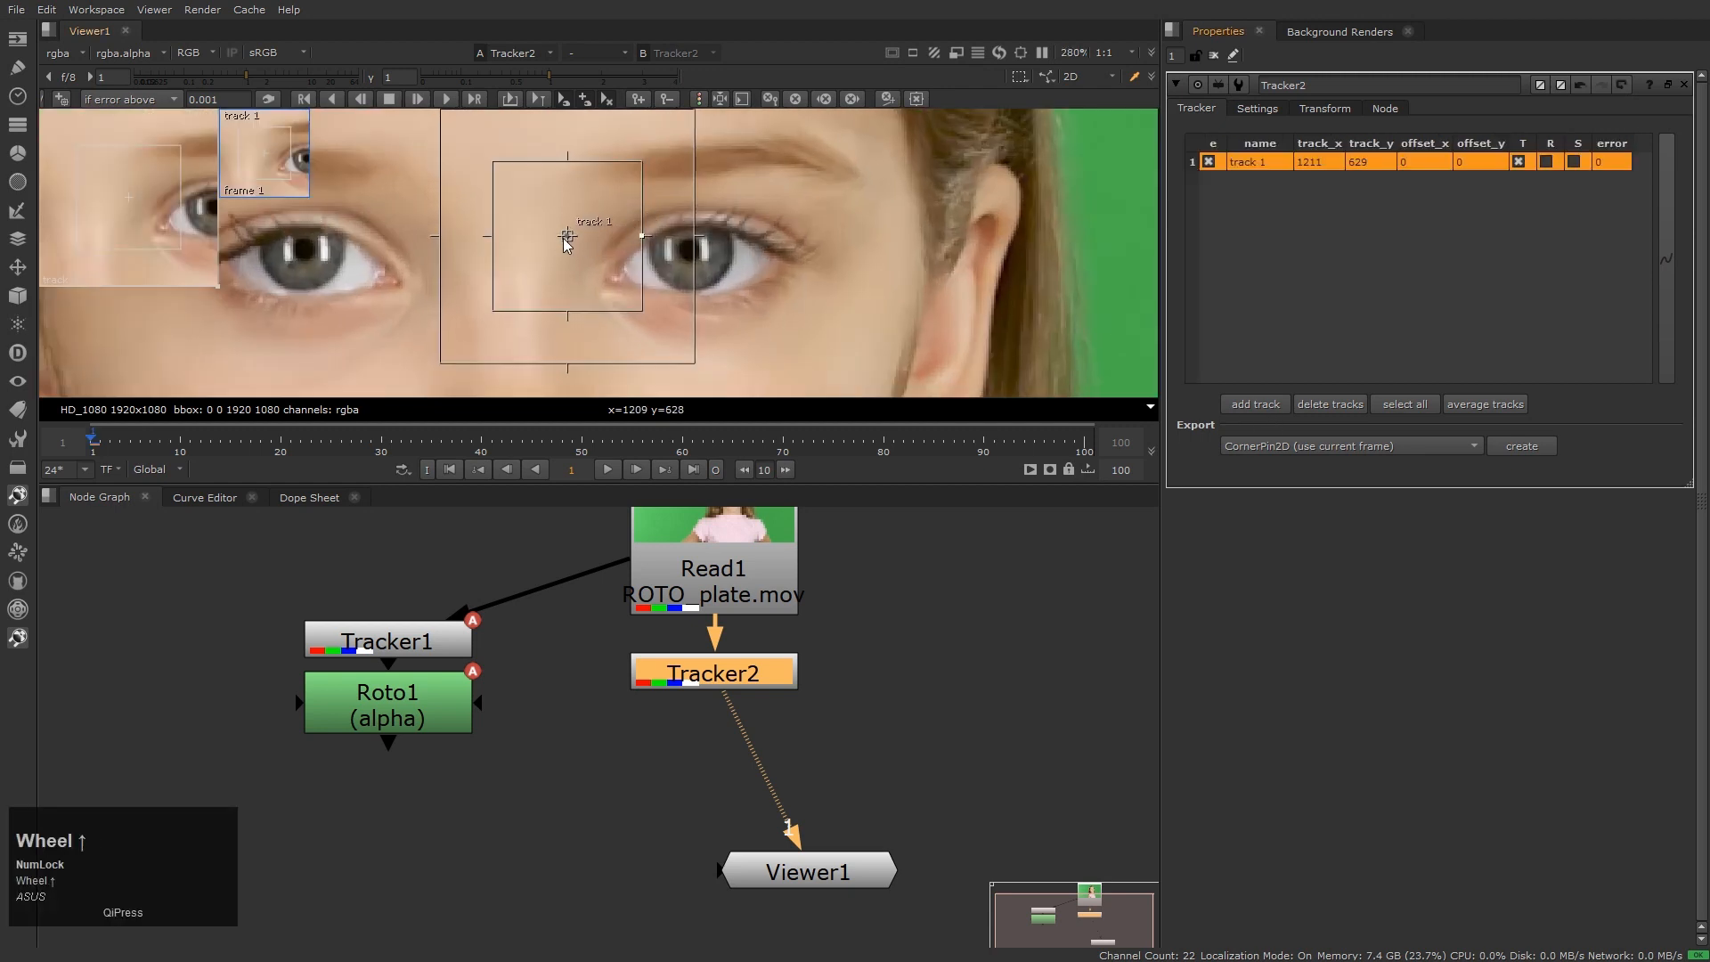
pyautogui.moveTo(567, 237); pyautogui.dragTo(690, 252)
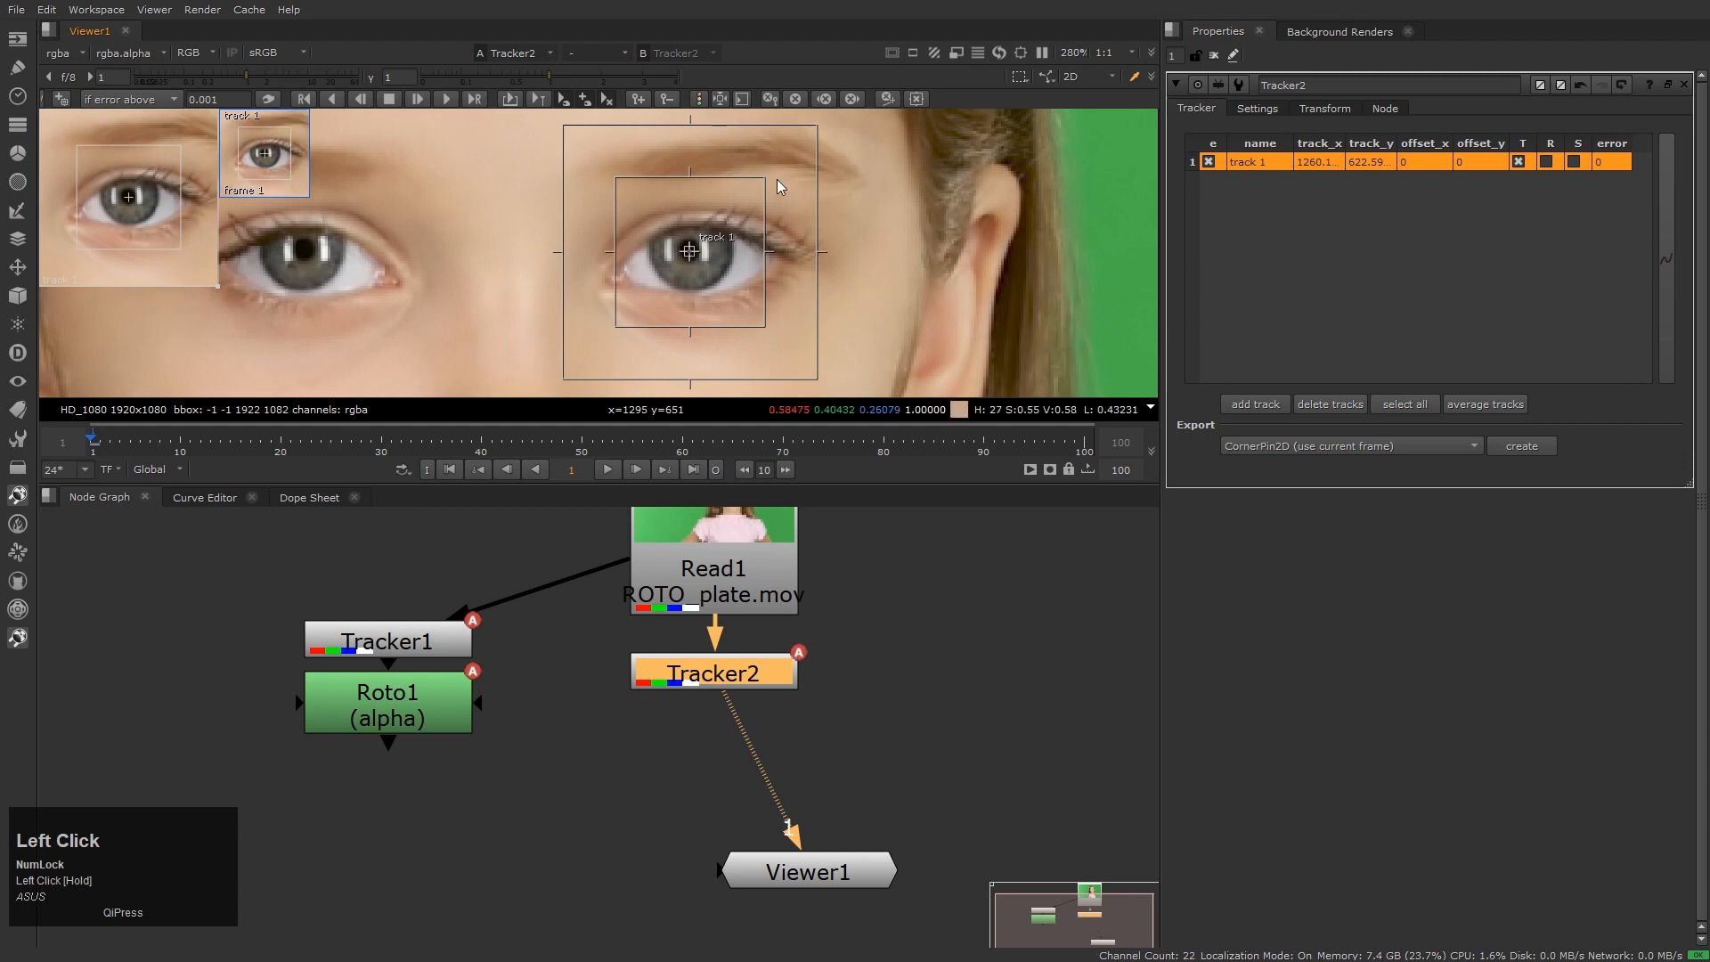
pyautogui.moveTo(767, 179); pyautogui.dragTo(811, 139)
# Track the second eye's pupil forward through frame 100, inspect the resulting path, and return to frame 1
pyautogui.moveTo(537, 118); pyautogui.dragTo(443, 108, button='middle')
pyautogui.click(447, 99)
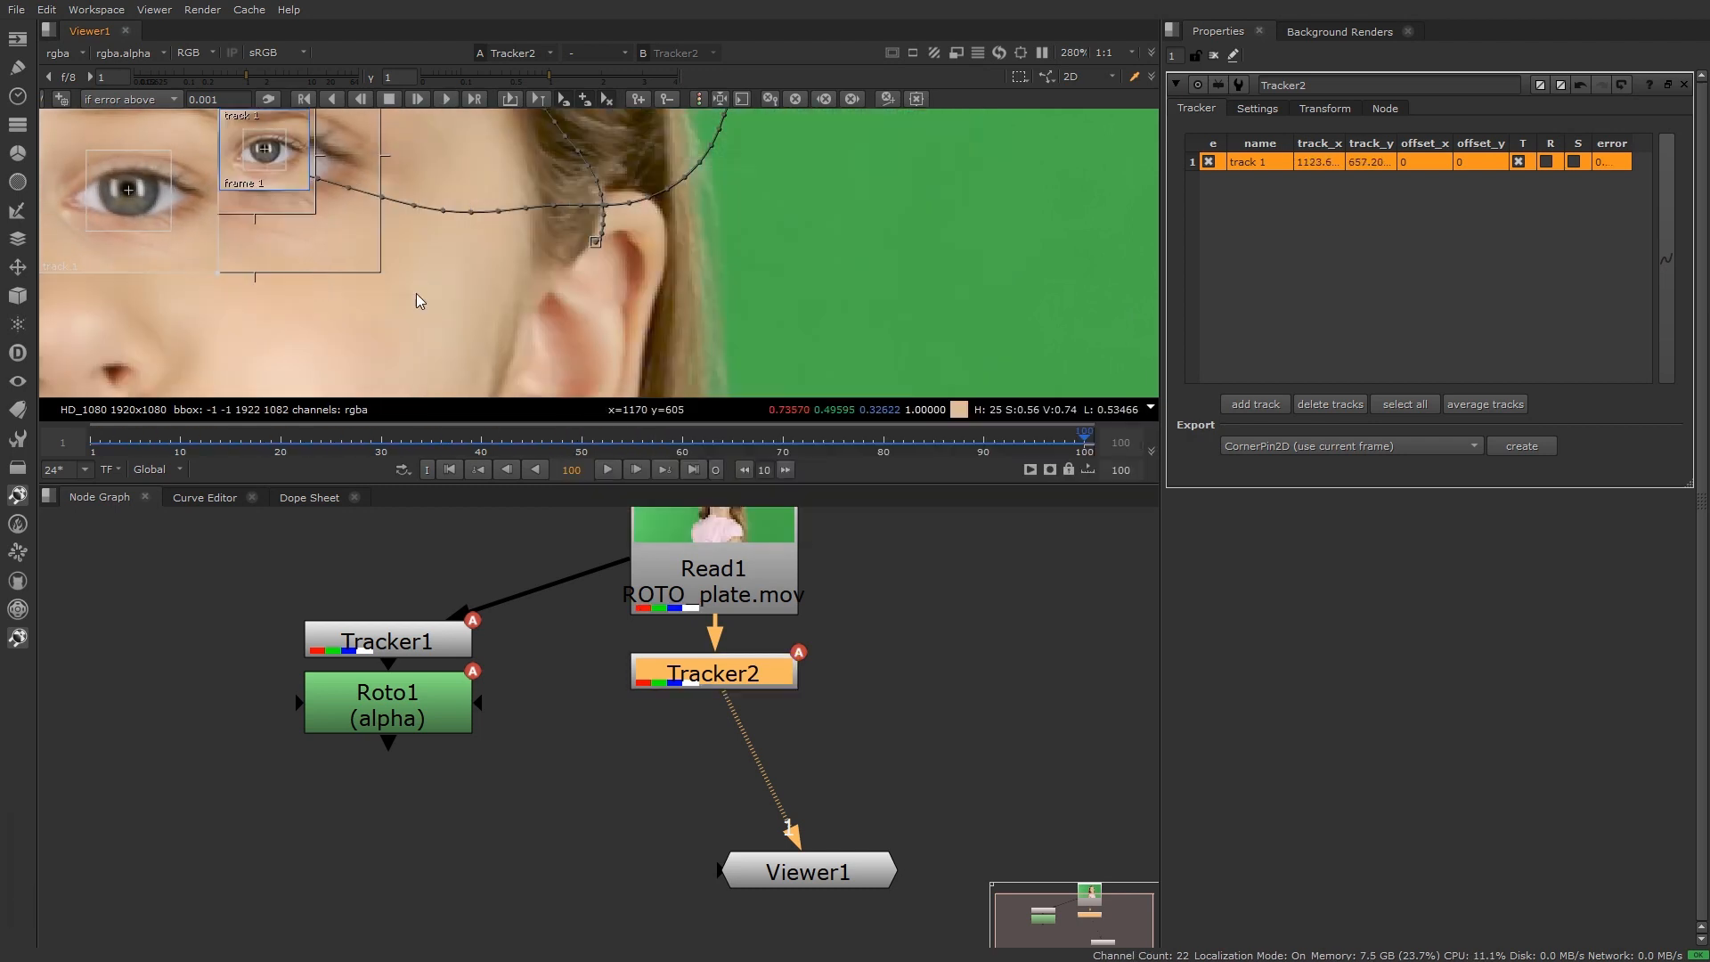
pyautogui.scroll(-4, 811, 269)
pyautogui.scroll(3, 544, 251)
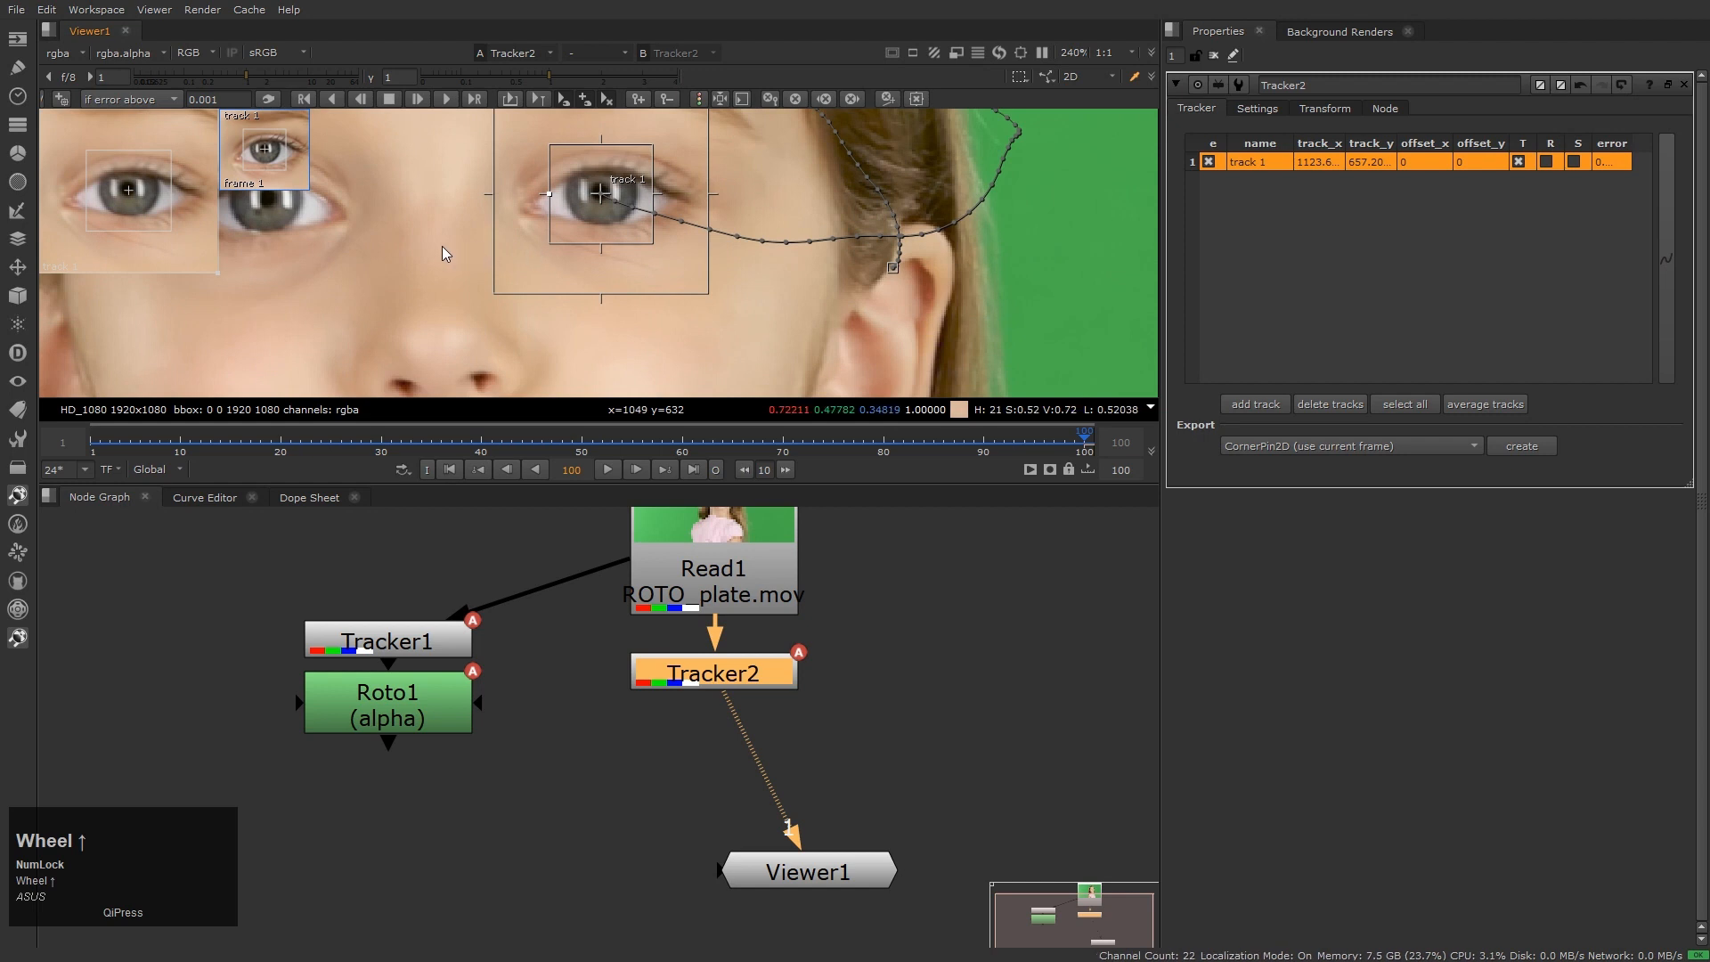
pyautogui.moveTo(441, 246); pyautogui.dragTo(475, 282, button='middle')
pyautogui.press('Home')
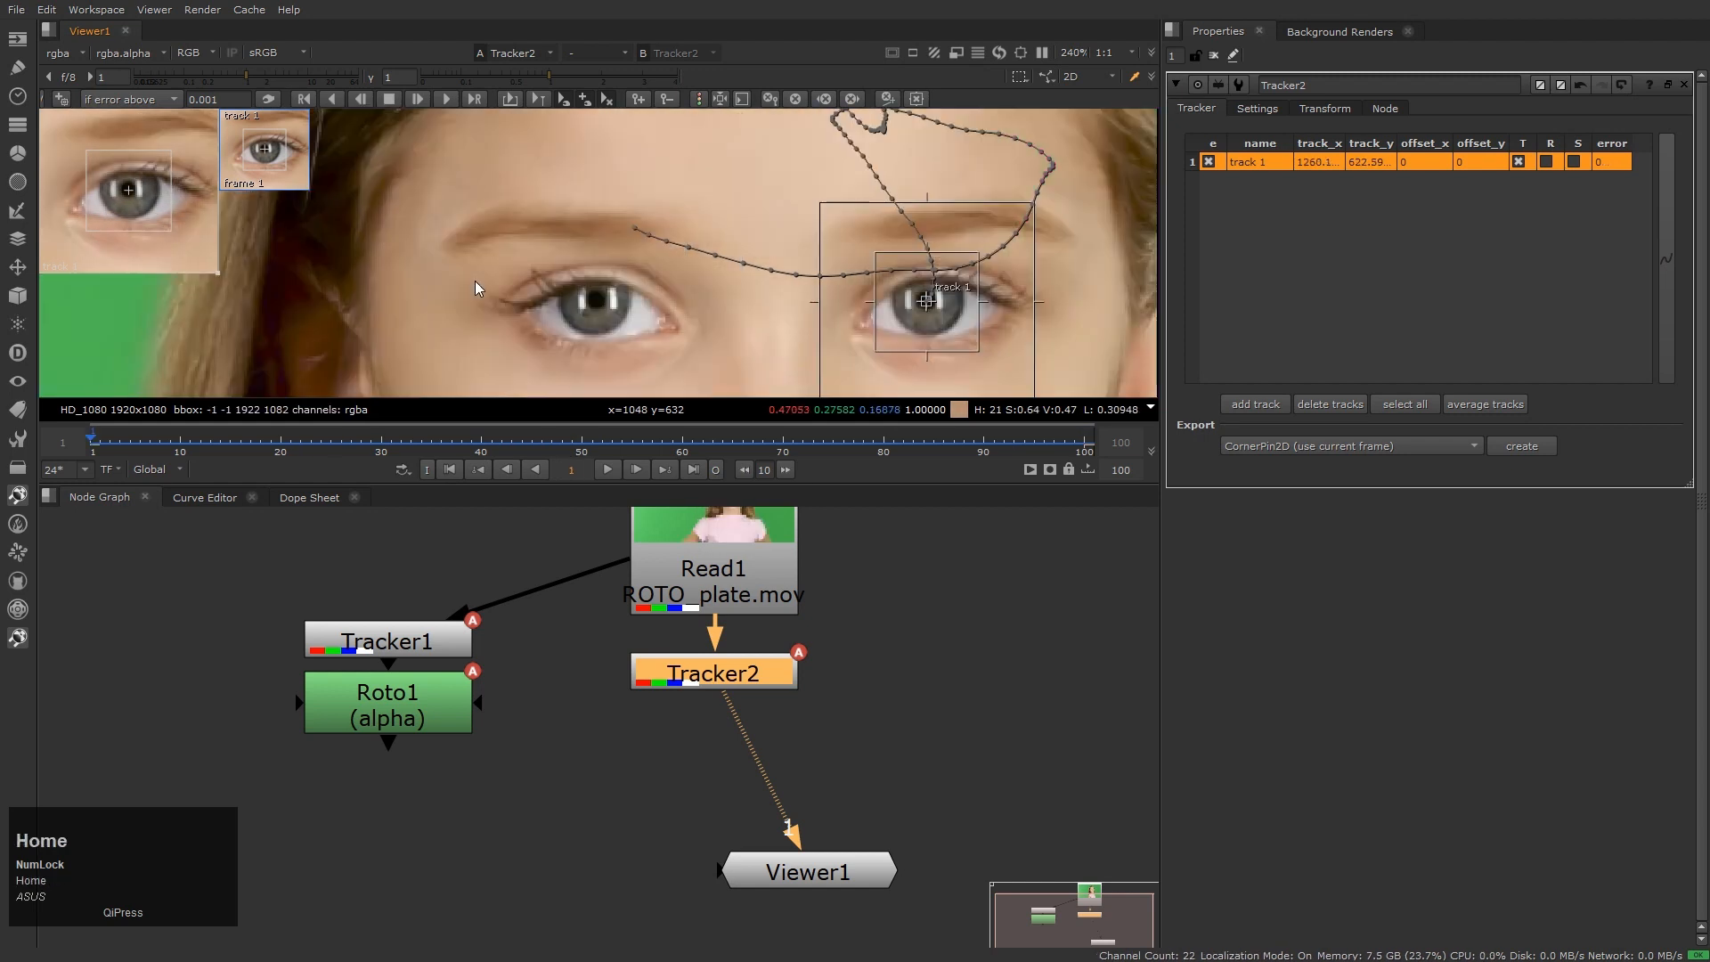
# Set Tracker2's transform to stabilize, play the stabilized plate to check the second eye, and return to frame 1
pyautogui.click(1324, 108)
pyautogui.click(1322, 135)
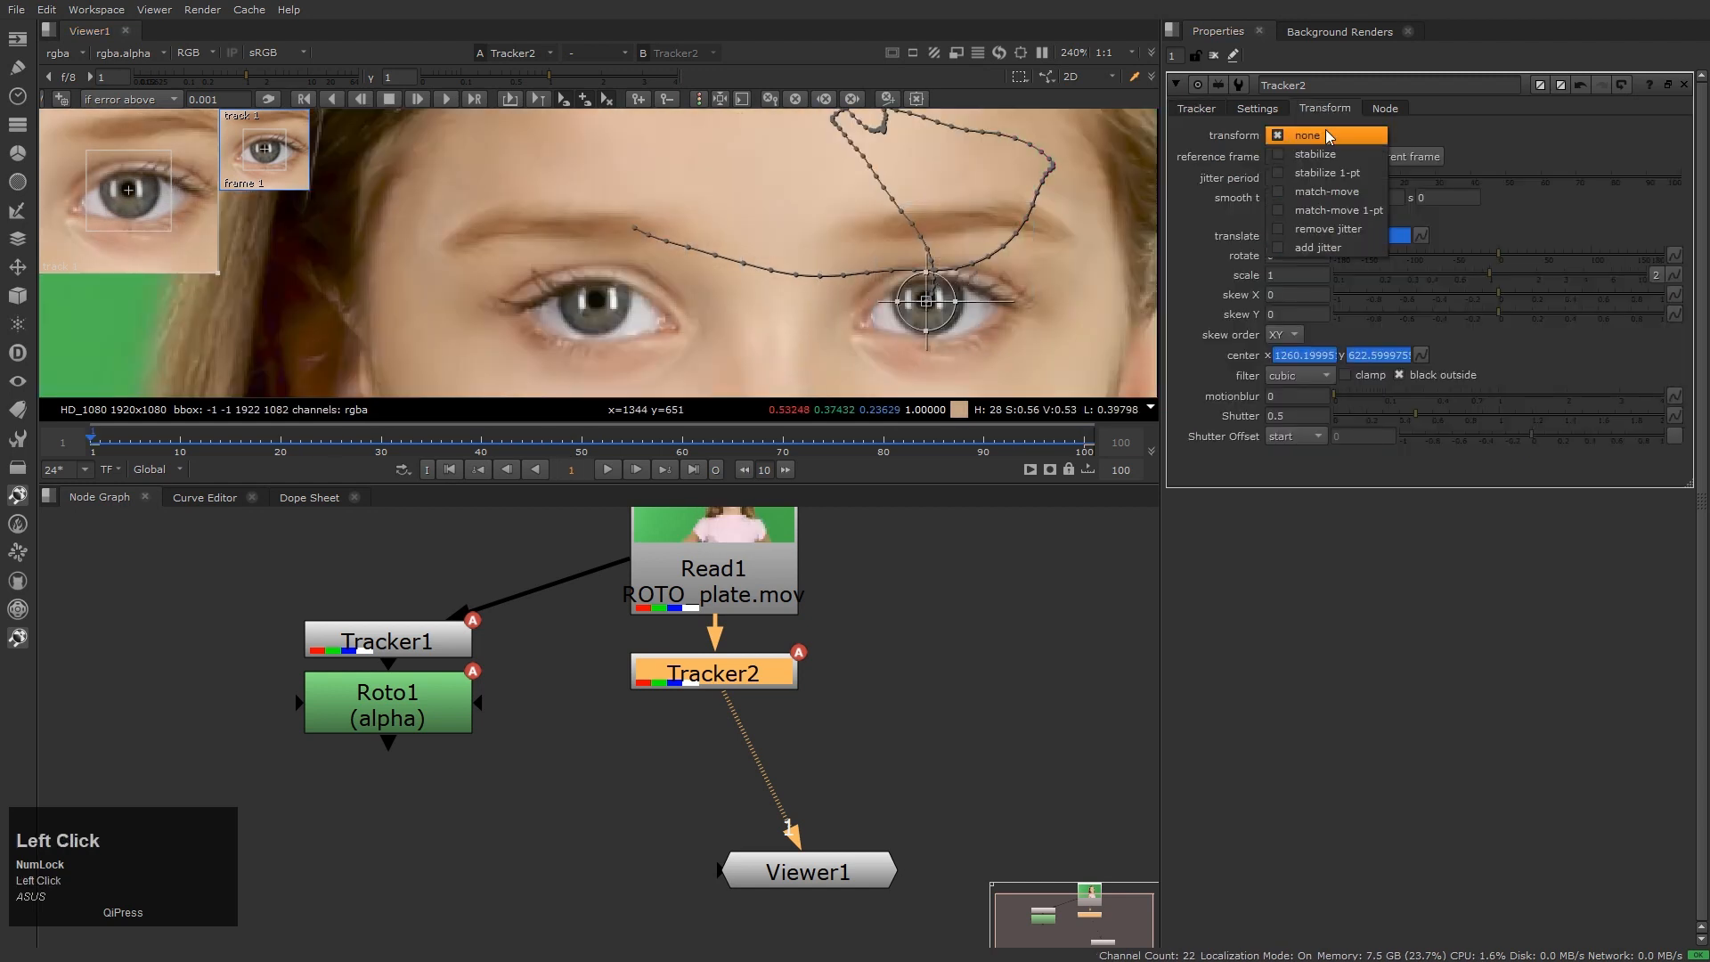
pyautogui.click(1324, 153)
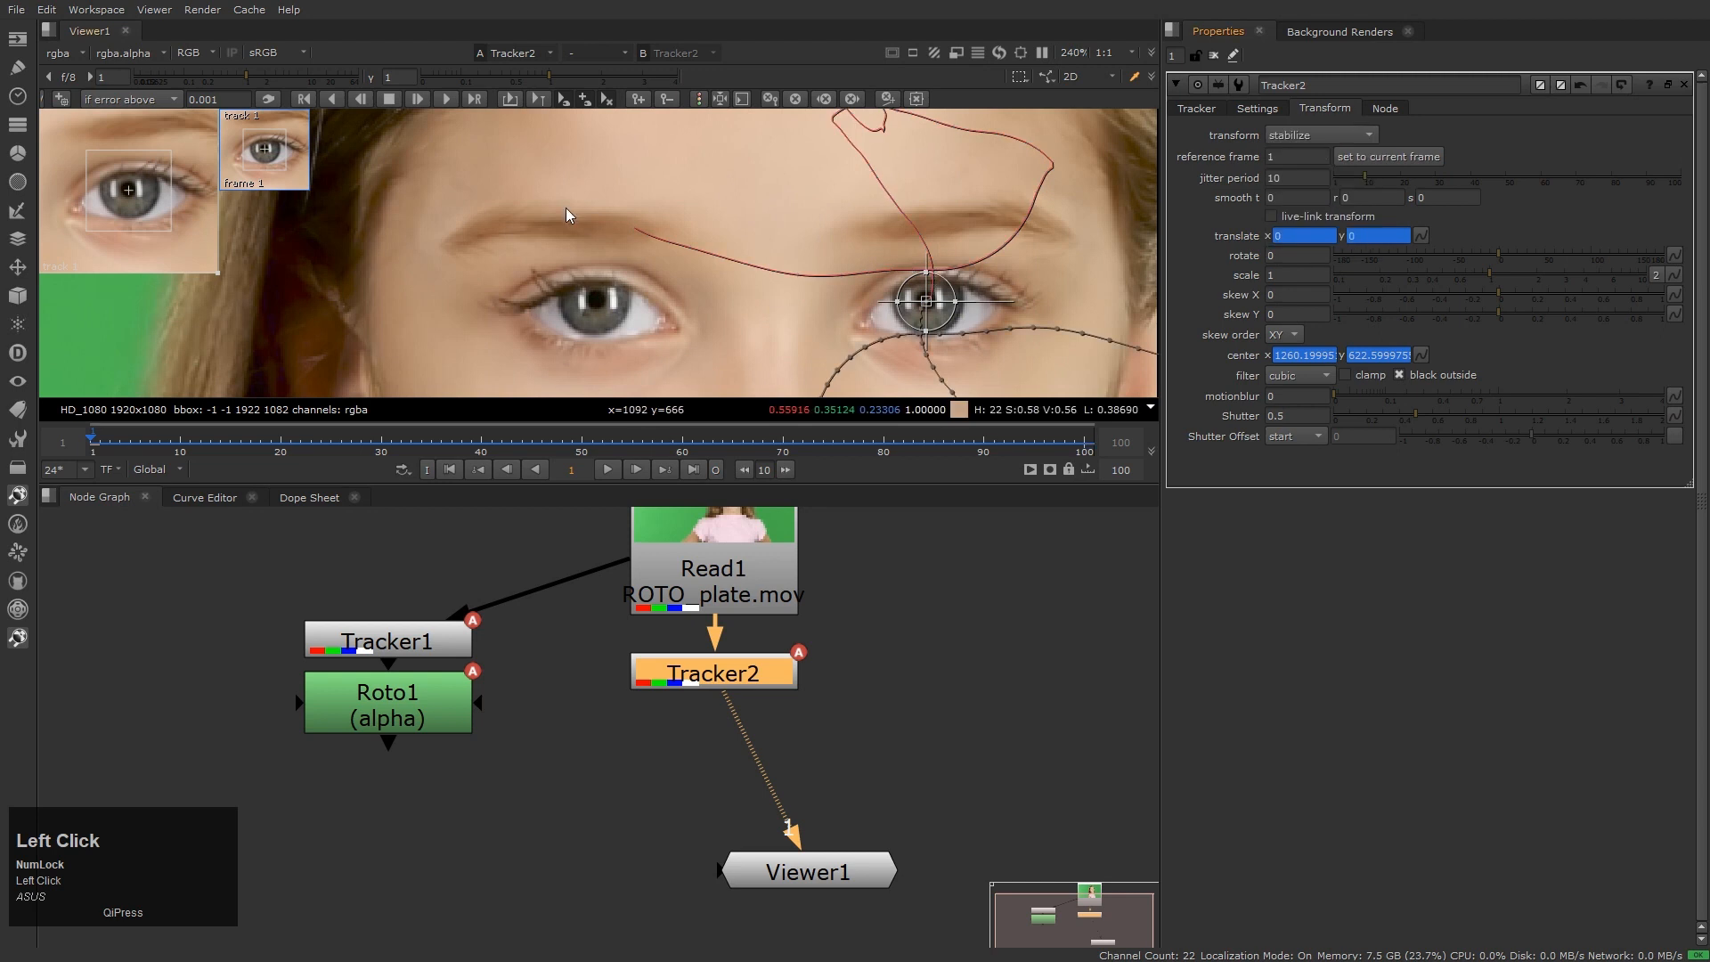
pyautogui.scroll(-3, 641, 259)
pyautogui.press('l')
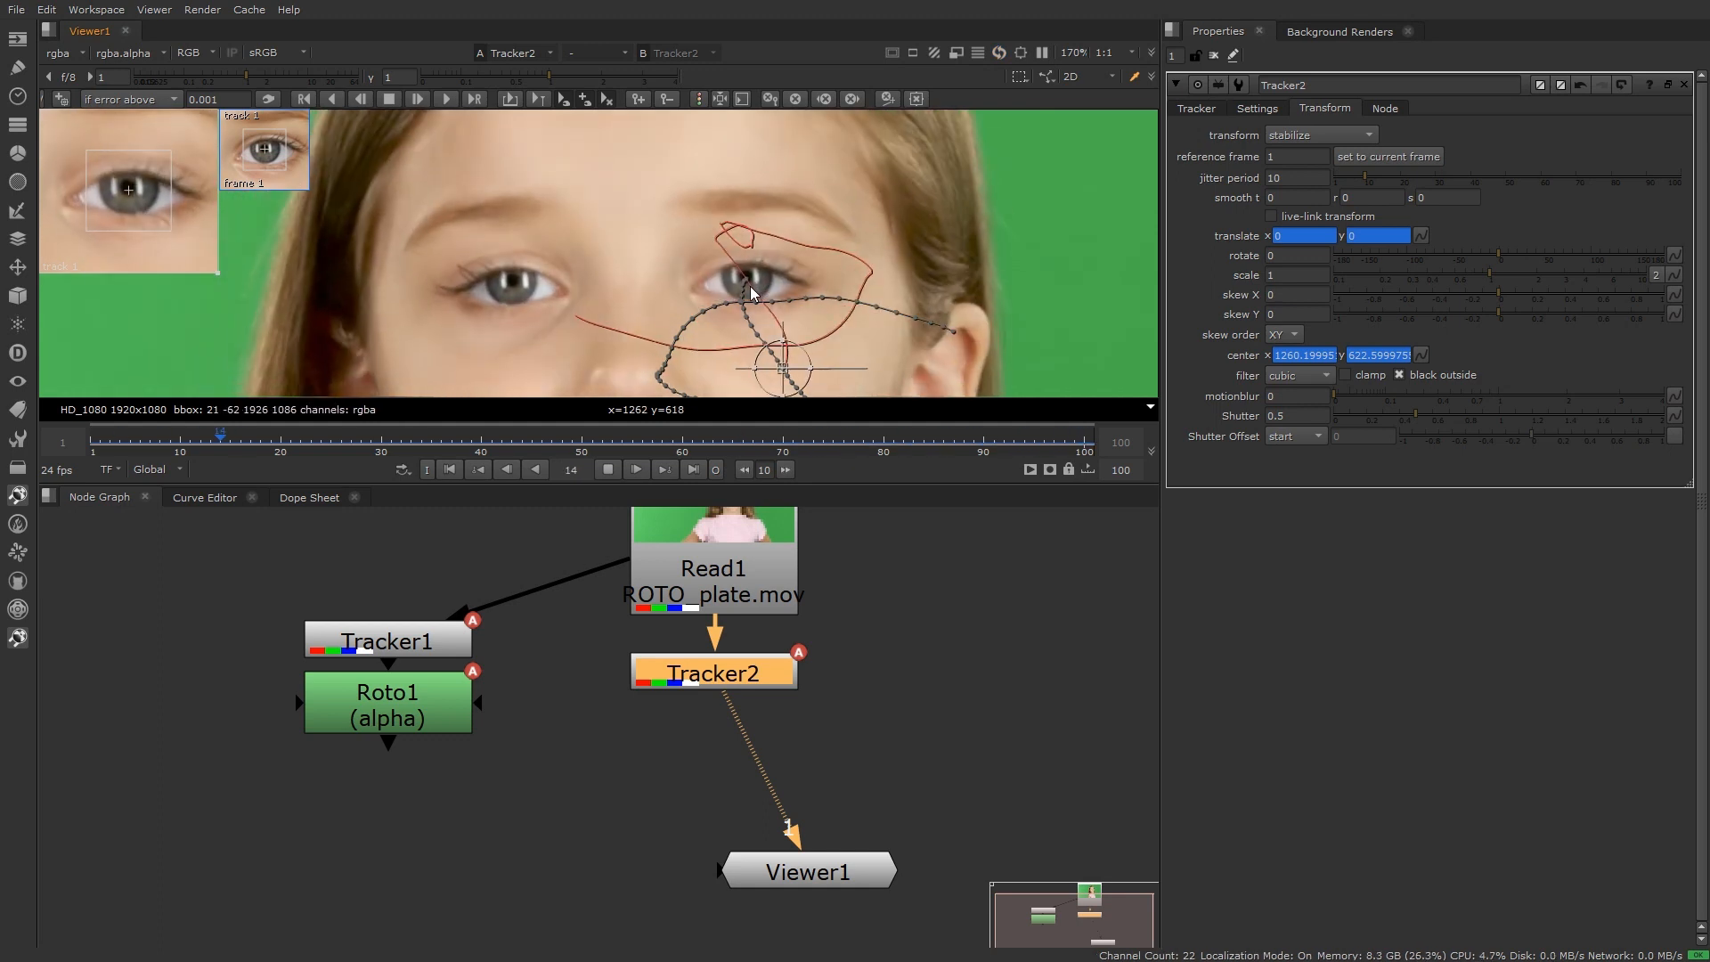
pyautogui.press('k')
pyautogui.press('Home')
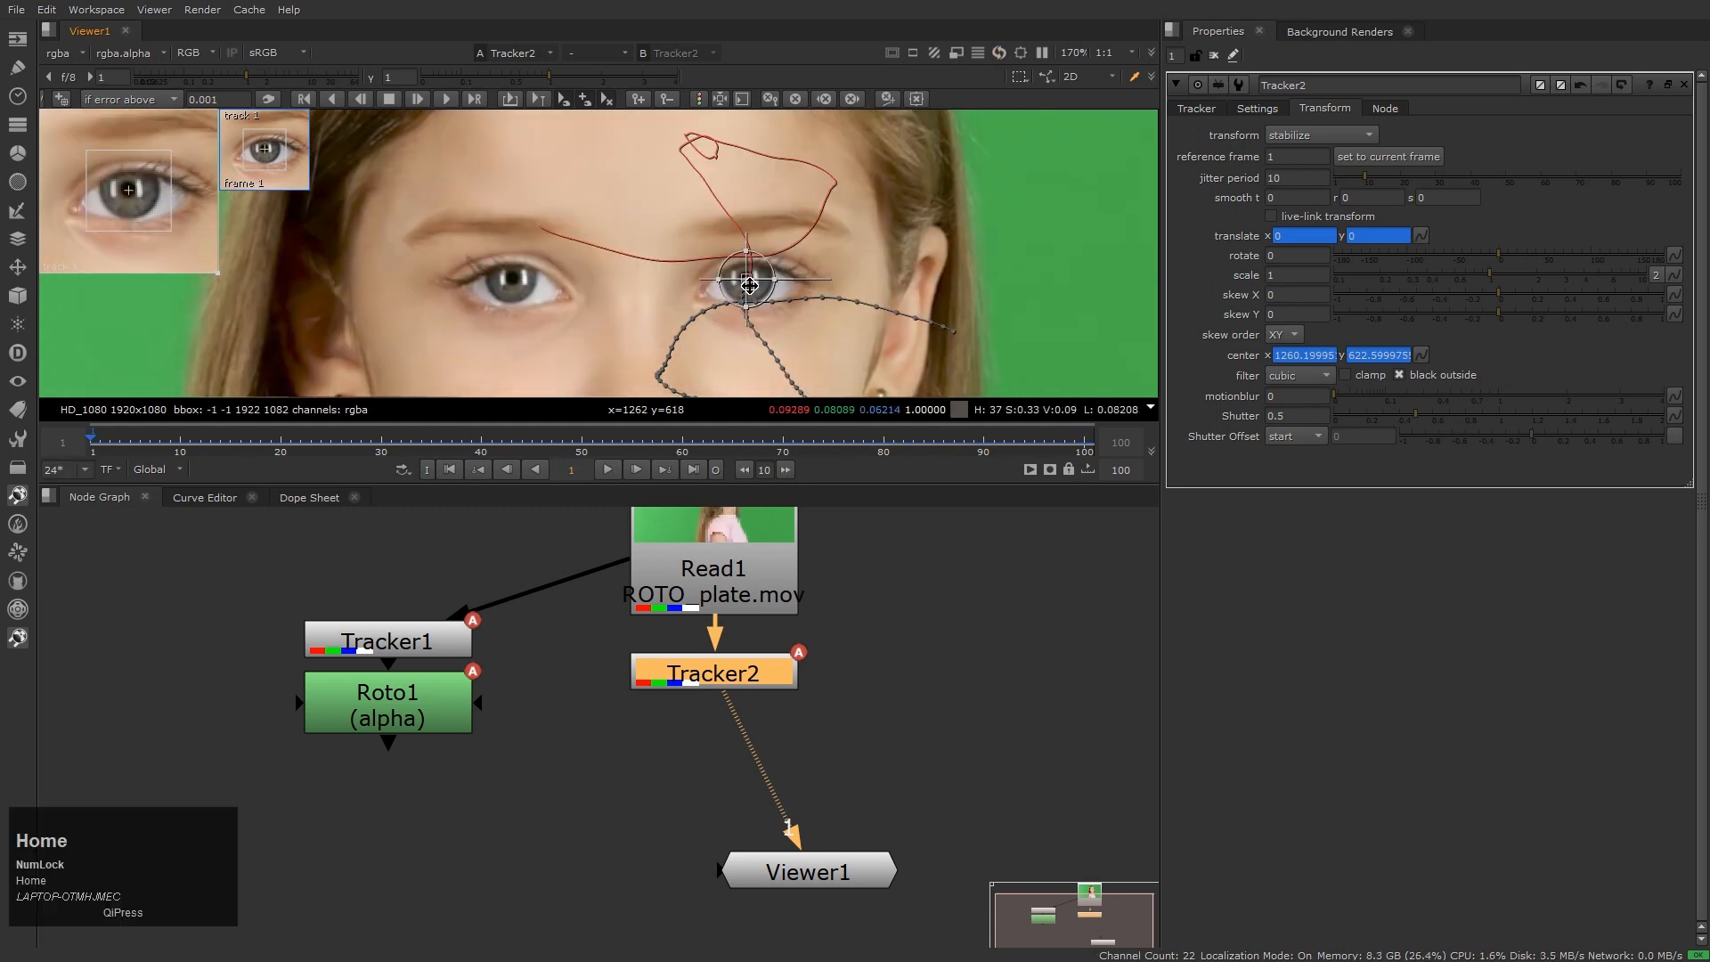
# Add a second Roto node directly below Tracker2
pyautogui.click(1199, 113)
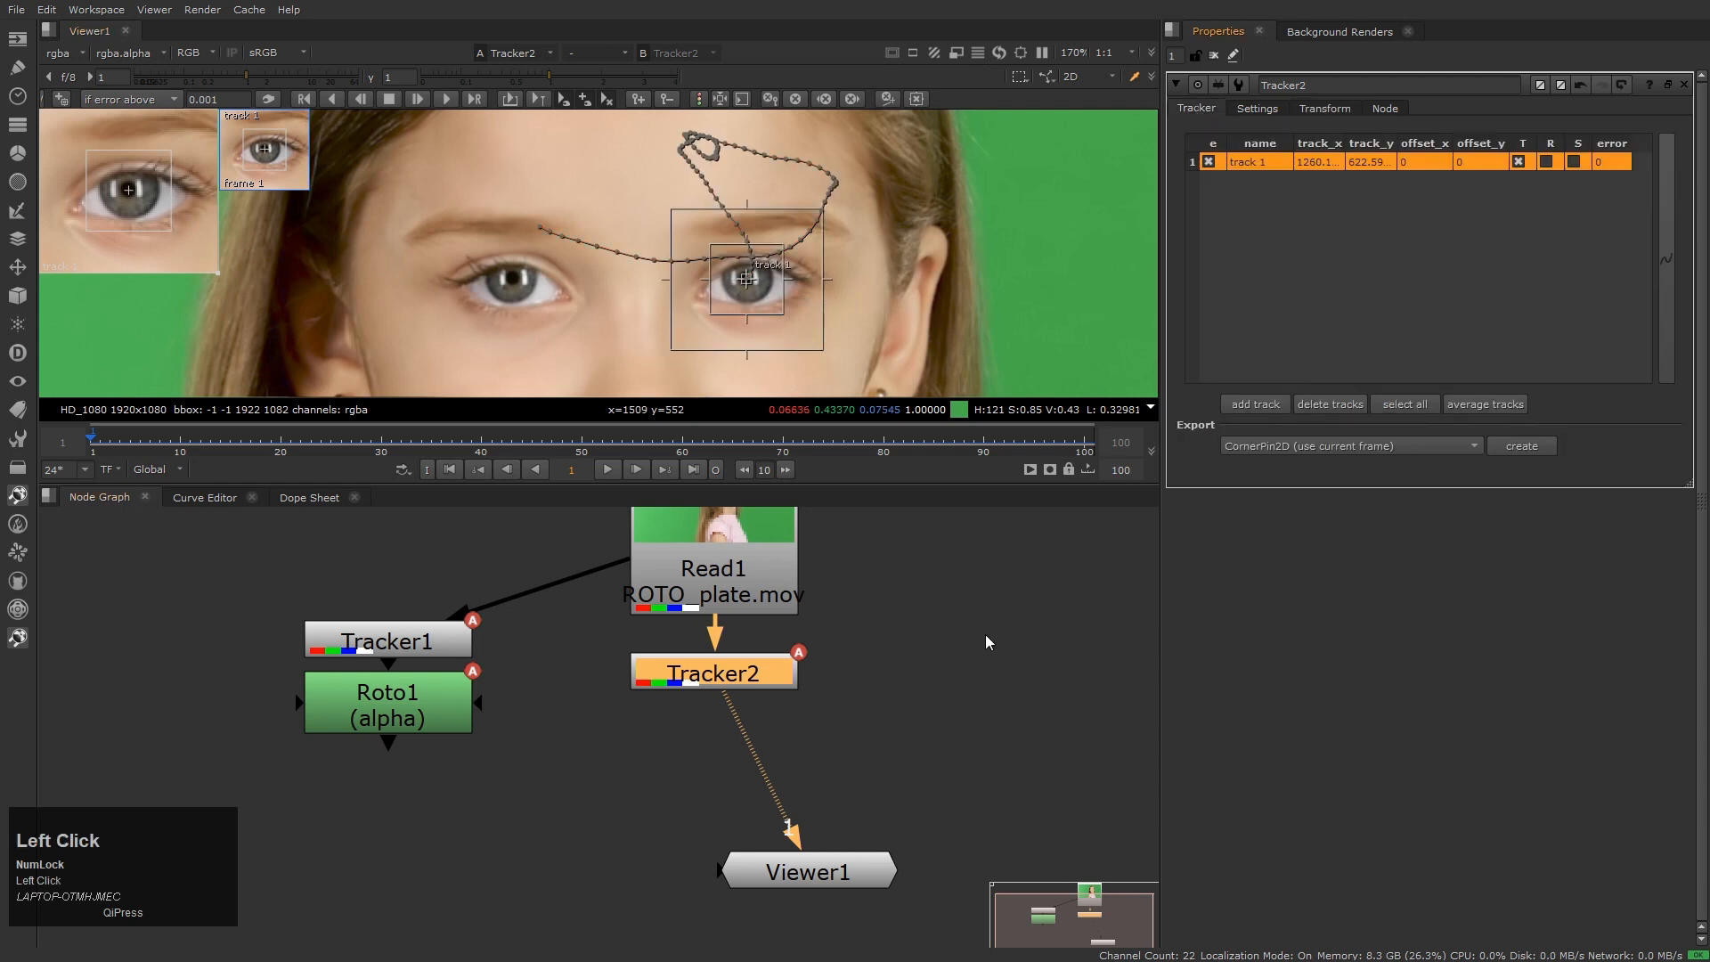
pyautogui.click(869, 672)
pyautogui.click(757, 672)
pyautogui.moveTo(853, 733); pyautogui.dragTo(881, 664, button='middle')
pyautogui.press('o')
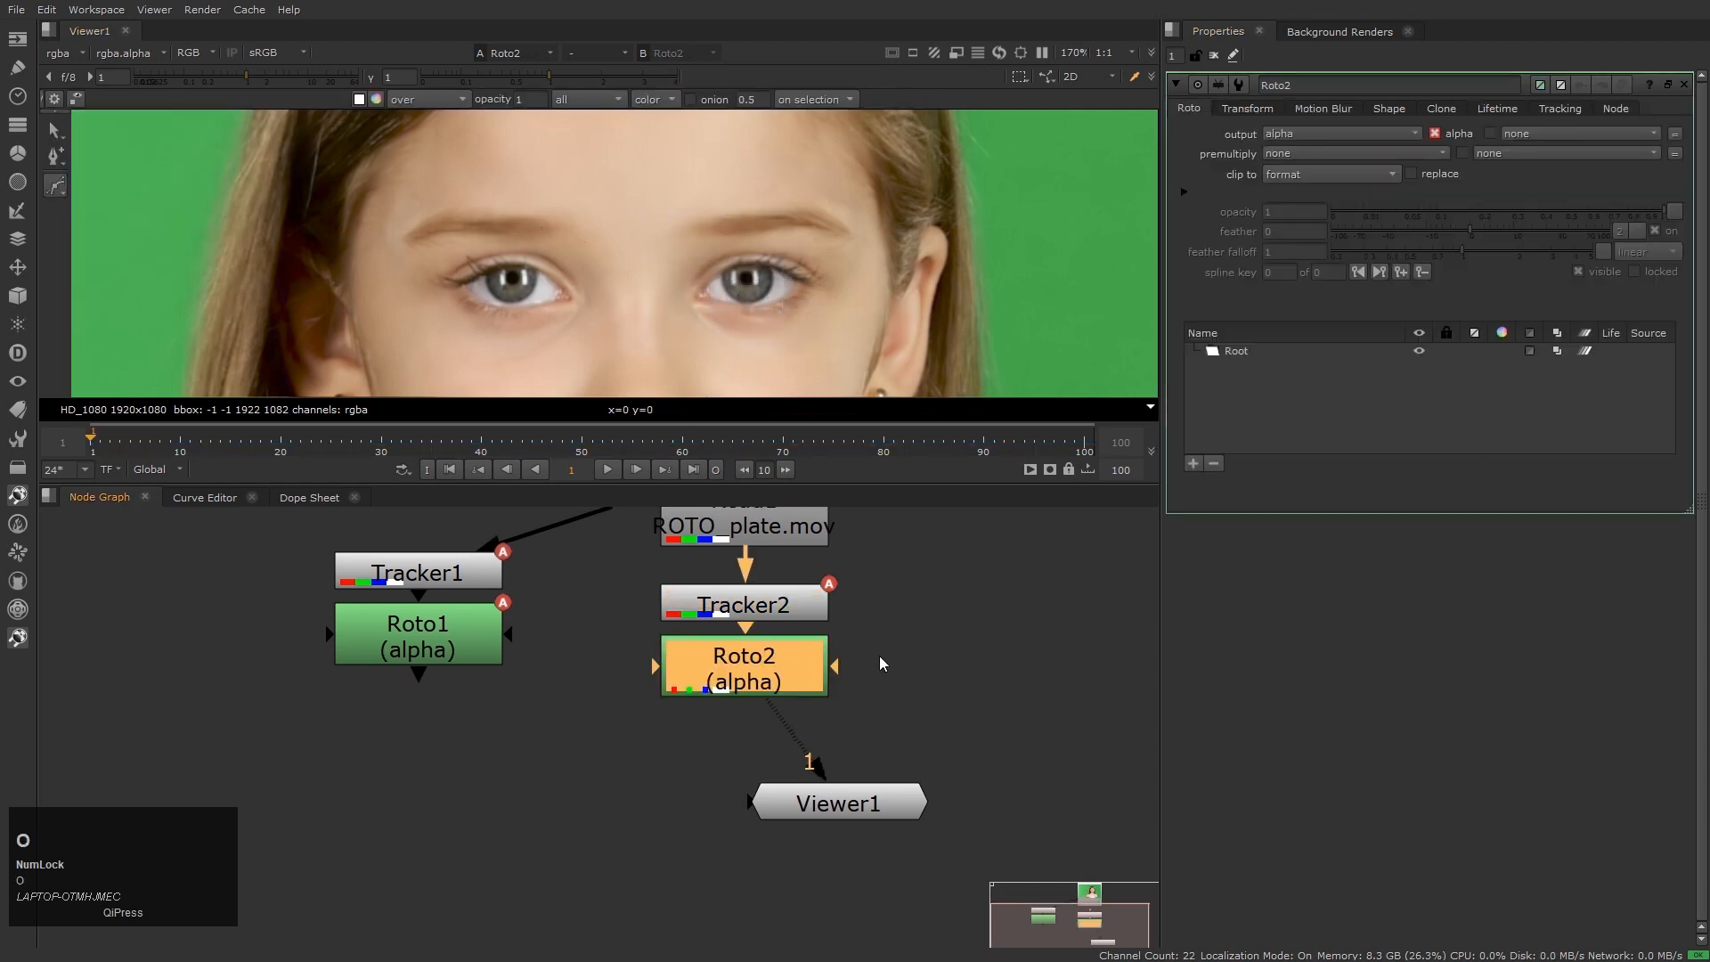
pyautogui.click(773, 680)
# On frame 1, draw a closed eight-point Bezier shape around the second eye's opening
pyautogui.scroll(3, 759, 297)
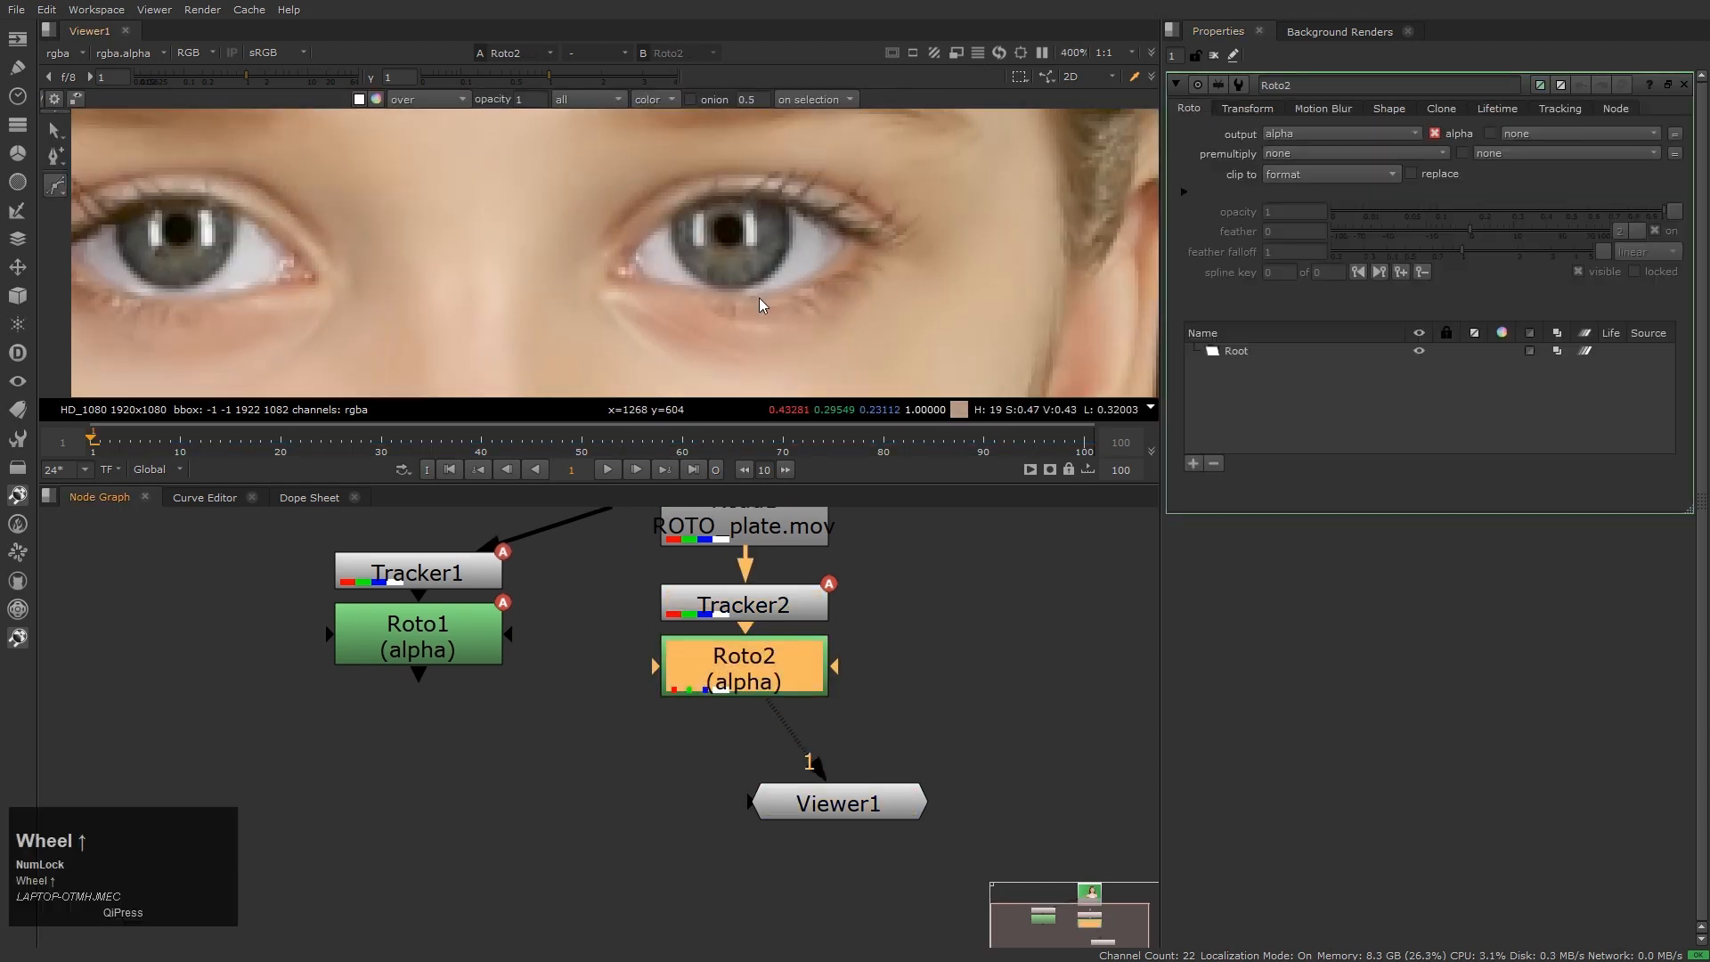
pyautogui.moveTo(781, 287); pyautogui.dragTo(565, 305, button='middle')
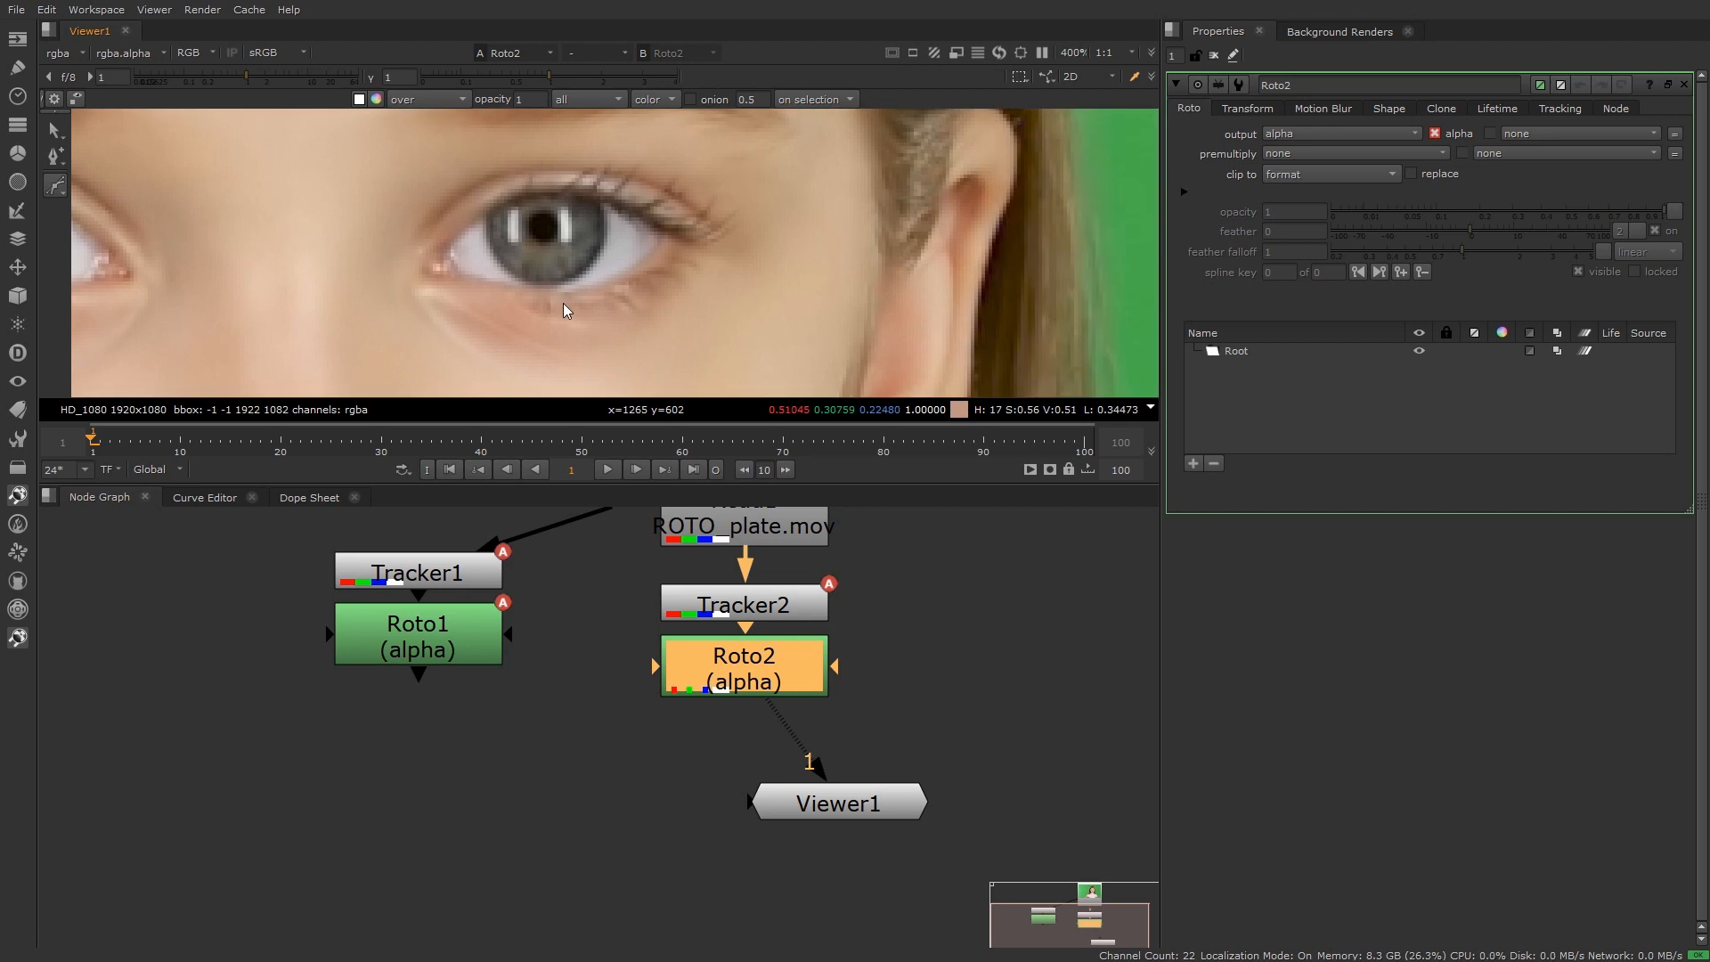
pyautogui.scroll(2, 479, 269)
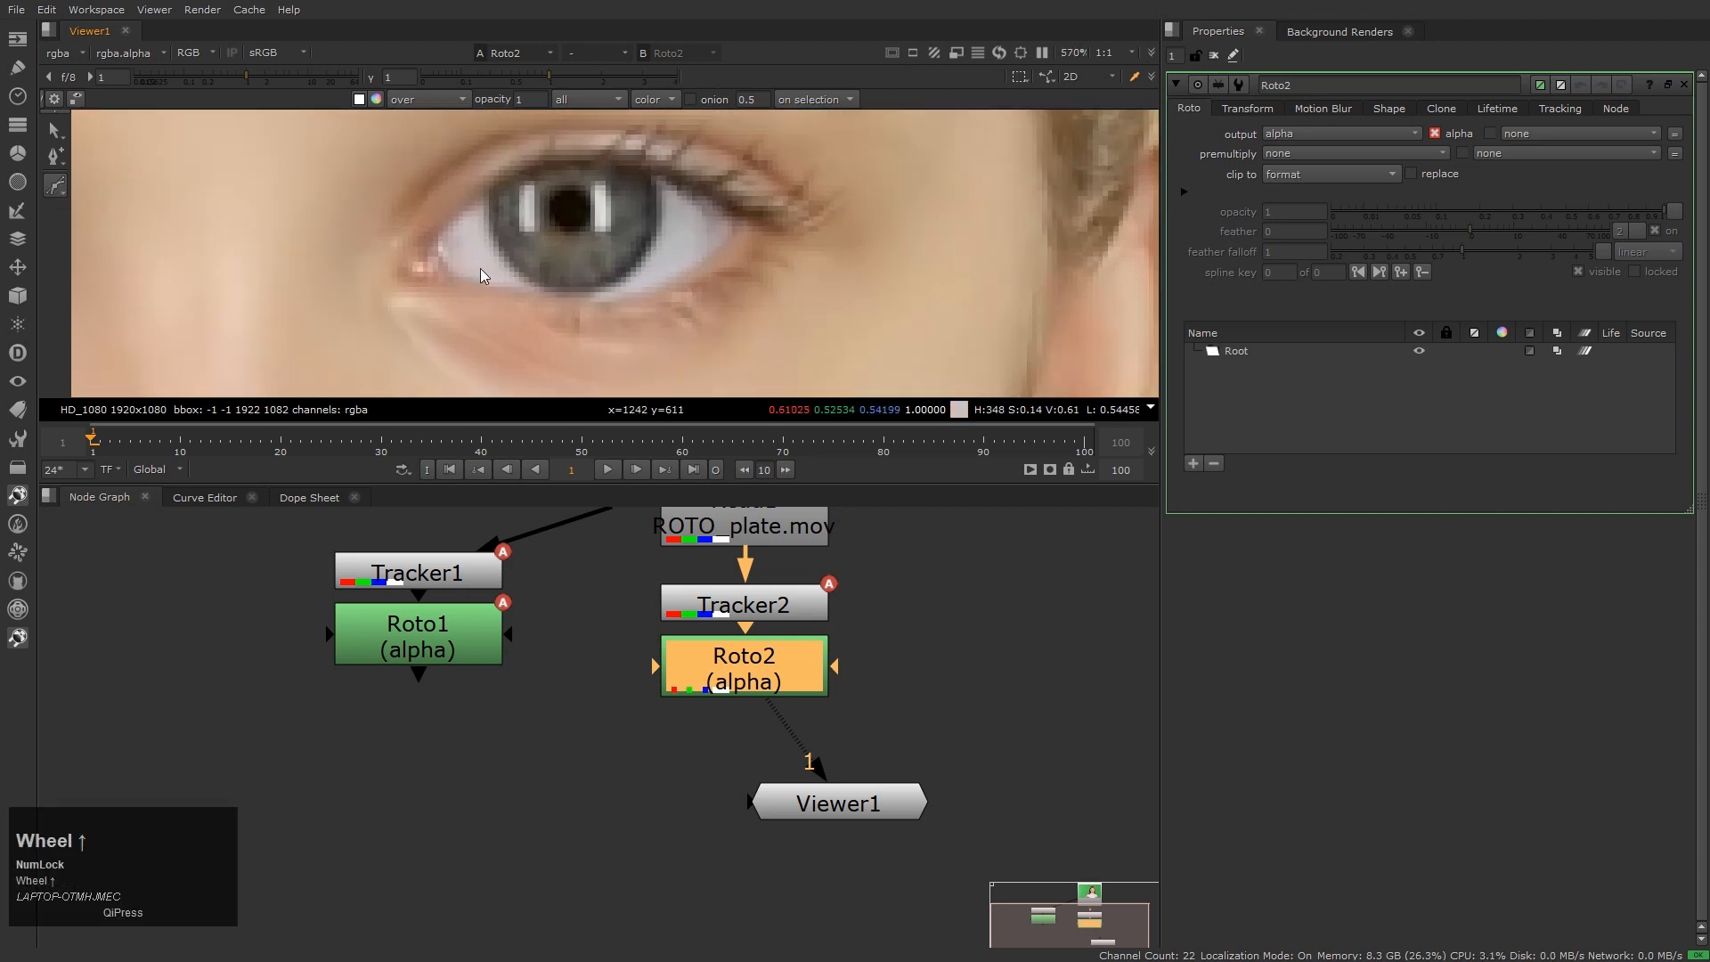
pyautogui.click(435, 237)
pyautogui.click(513, 173)
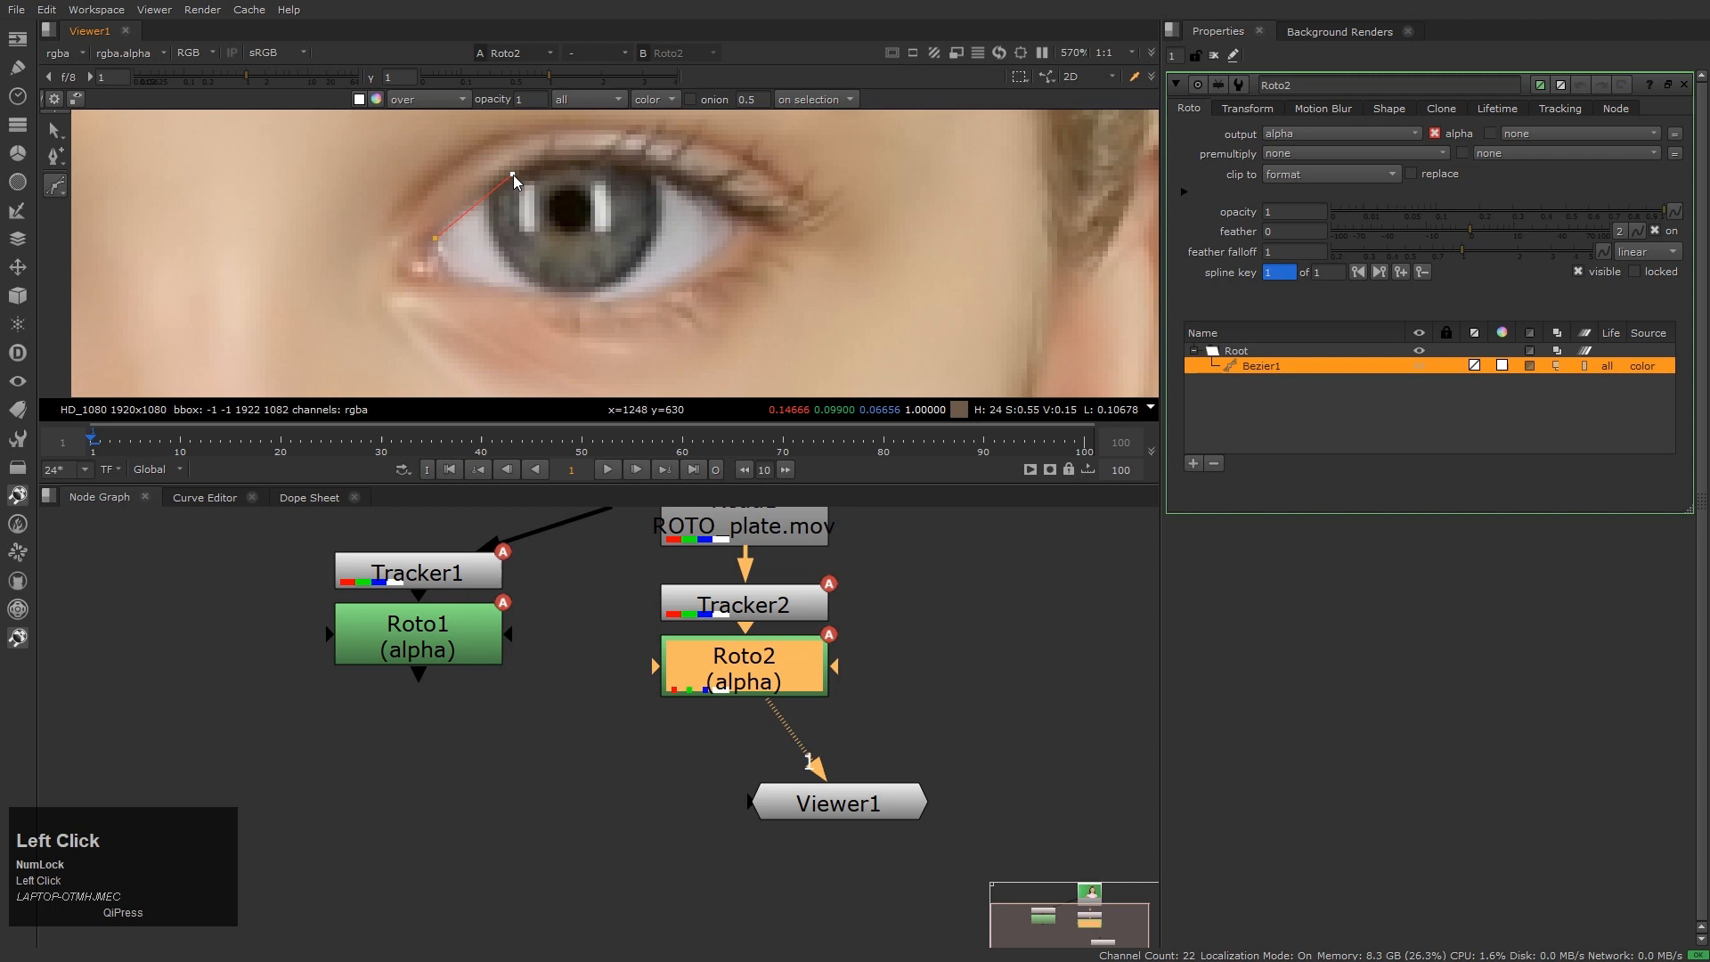
pyautogui.click(595, 161)
pyautogui.click(719, 199)
pyautogui.click(736, 223)
pyautogui.click(668, 282)
pyautogui.click(585, 303)
pyautogui.click(447, 280)
pyautogui.click(447, 280)
# Select all points of the second eye's shape and smooth them
pyautogui.scroll(-3, 447, 279)
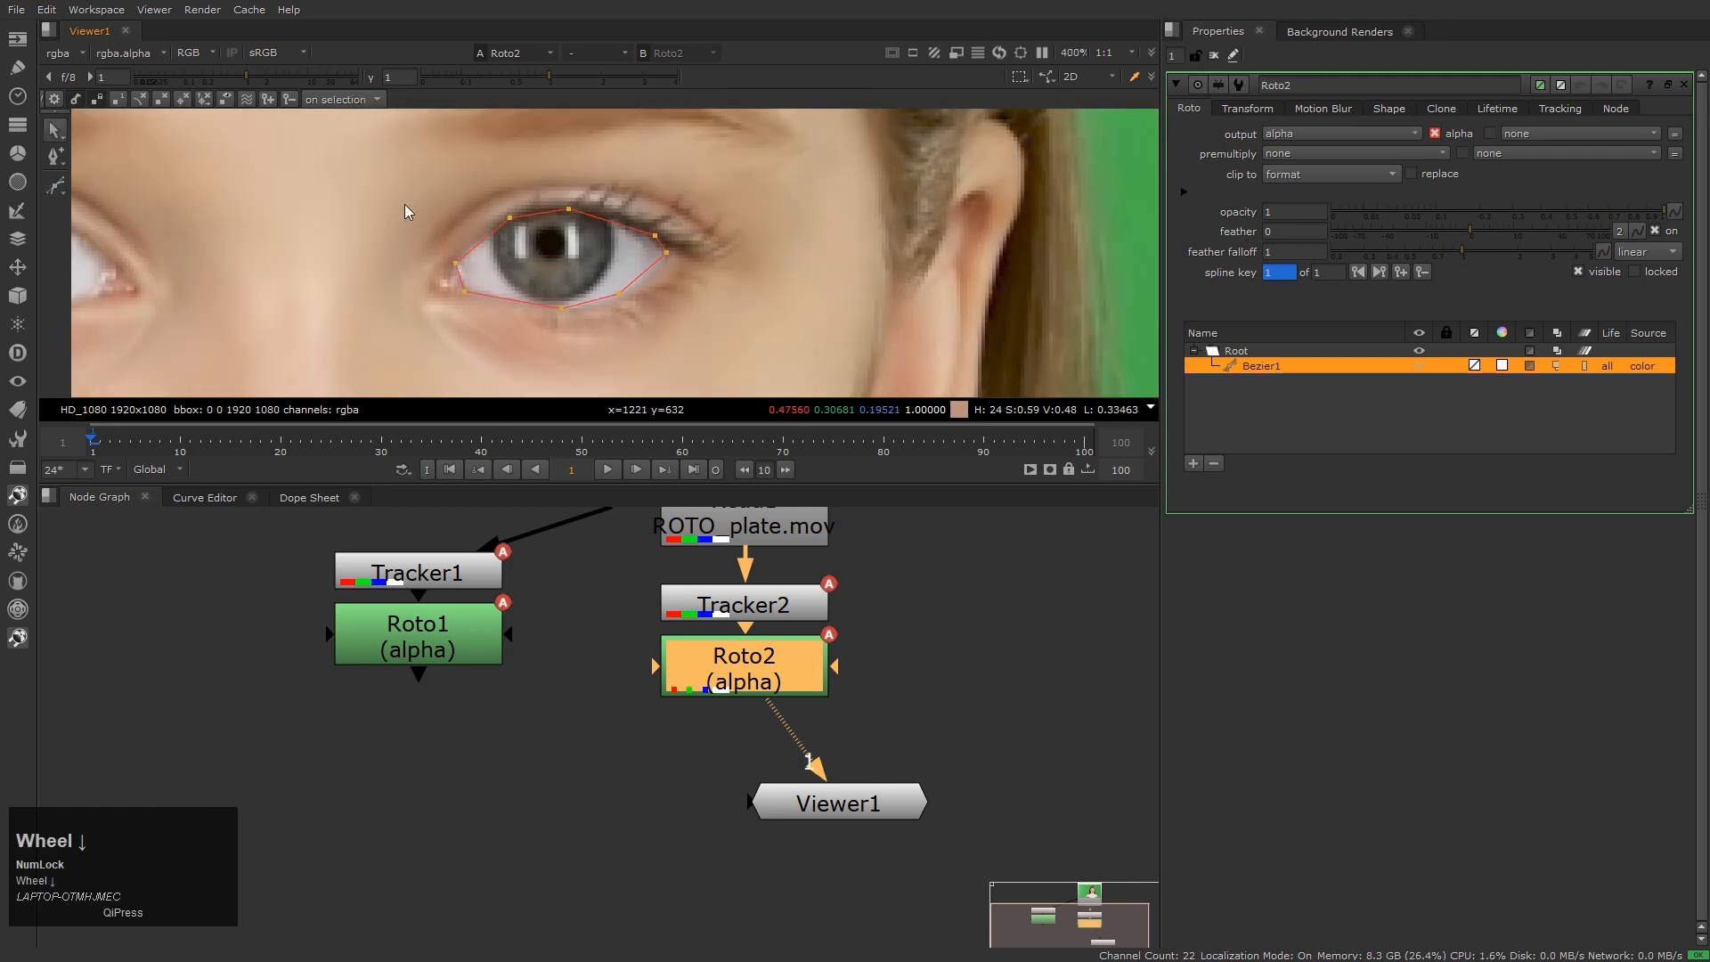
pyautogui.moveTo(334, 153); pyautogui.dragTo(803, 360)
pyautogui.press('z')
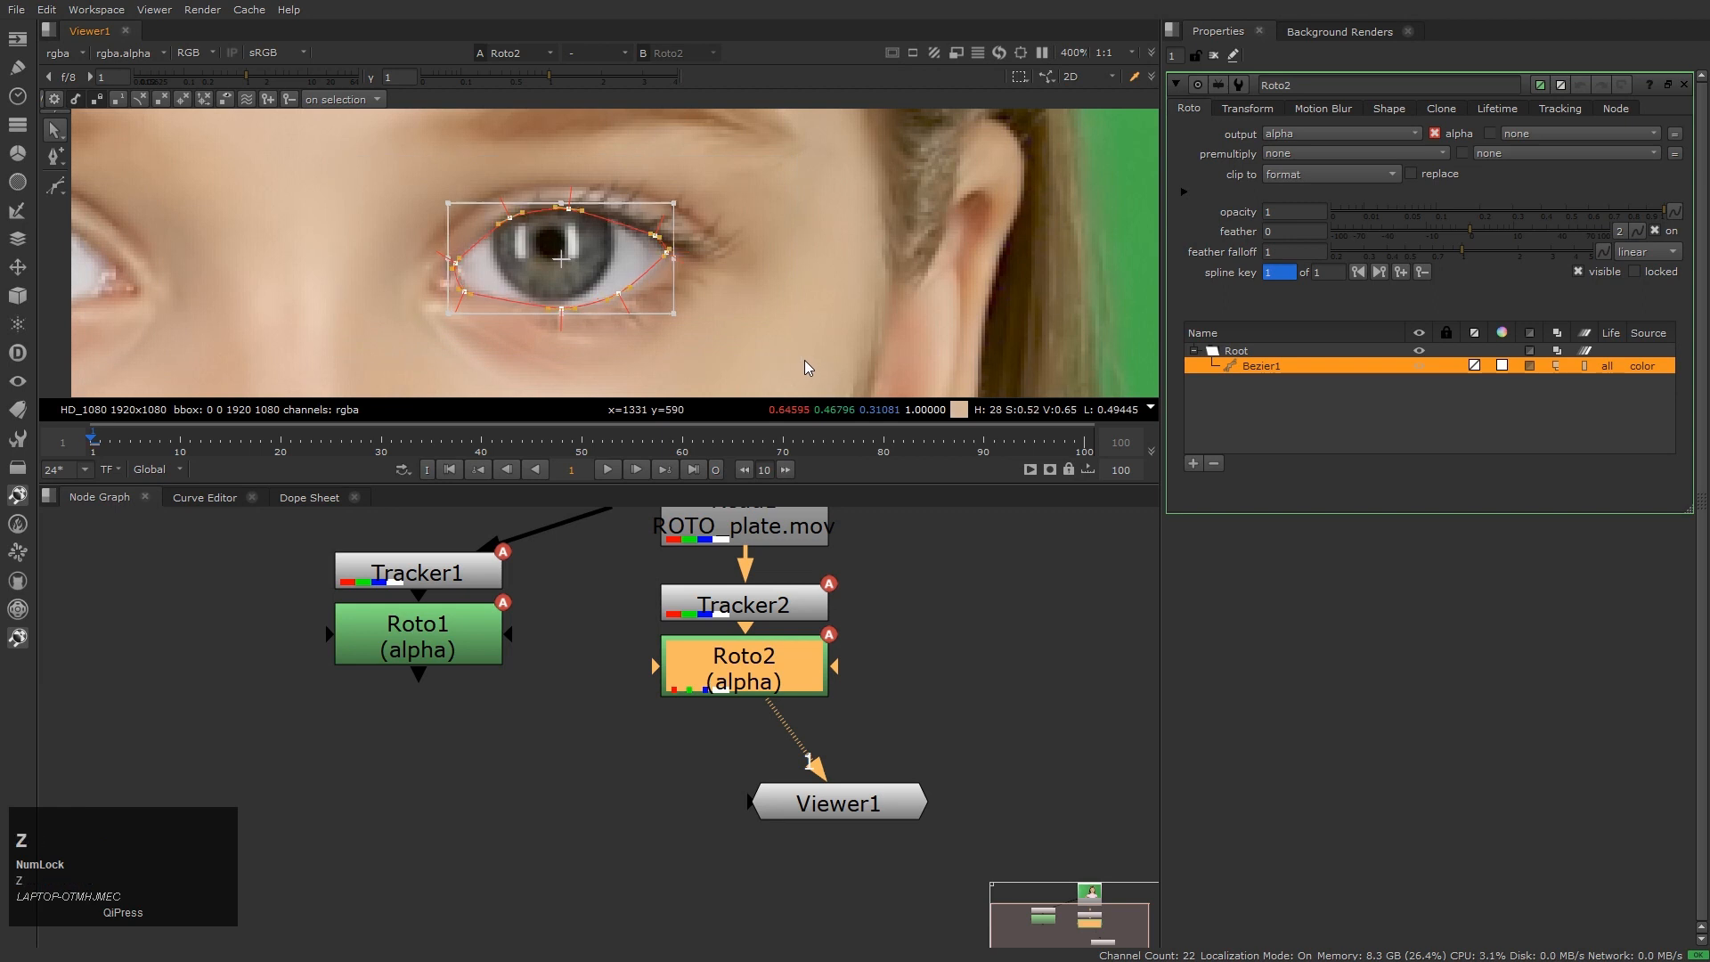
pyautogui.click(804, 360)
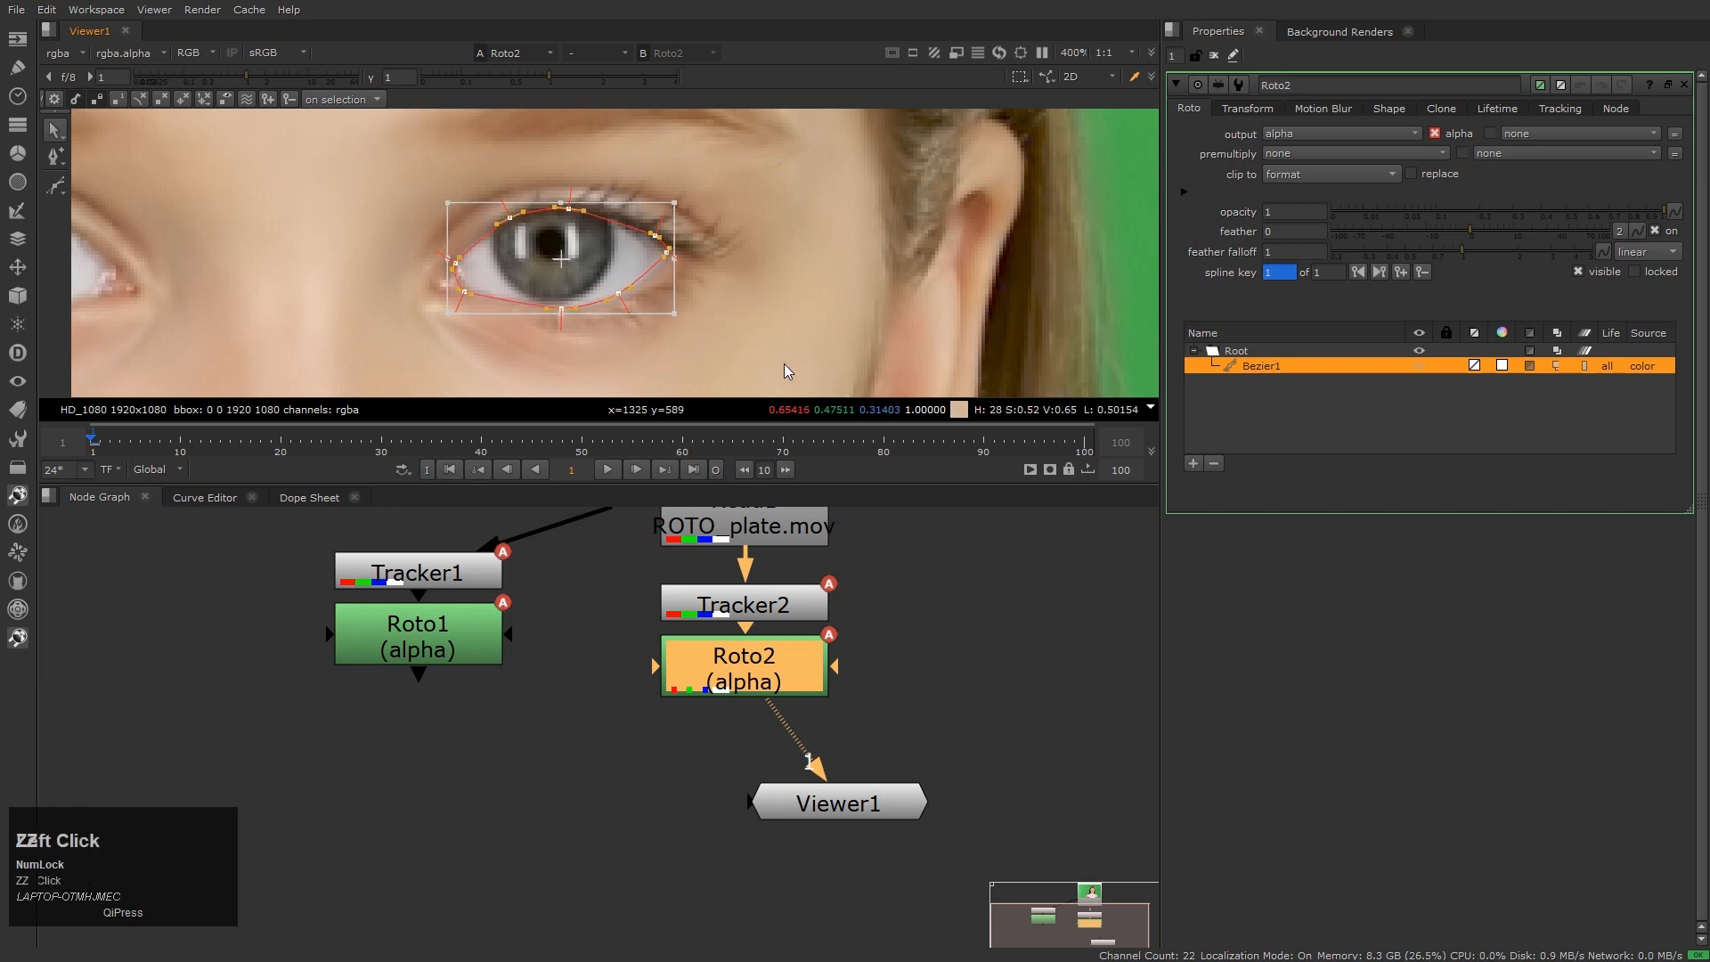
# Fit the outer-corner and upper-lid points to the eye on frame 1 and add an extra point on the upper lid
pyautogui.scroll(2, 670, 266)
pyautogui.moveTo(605, 326); pyautogui.dragTo(607, 326)
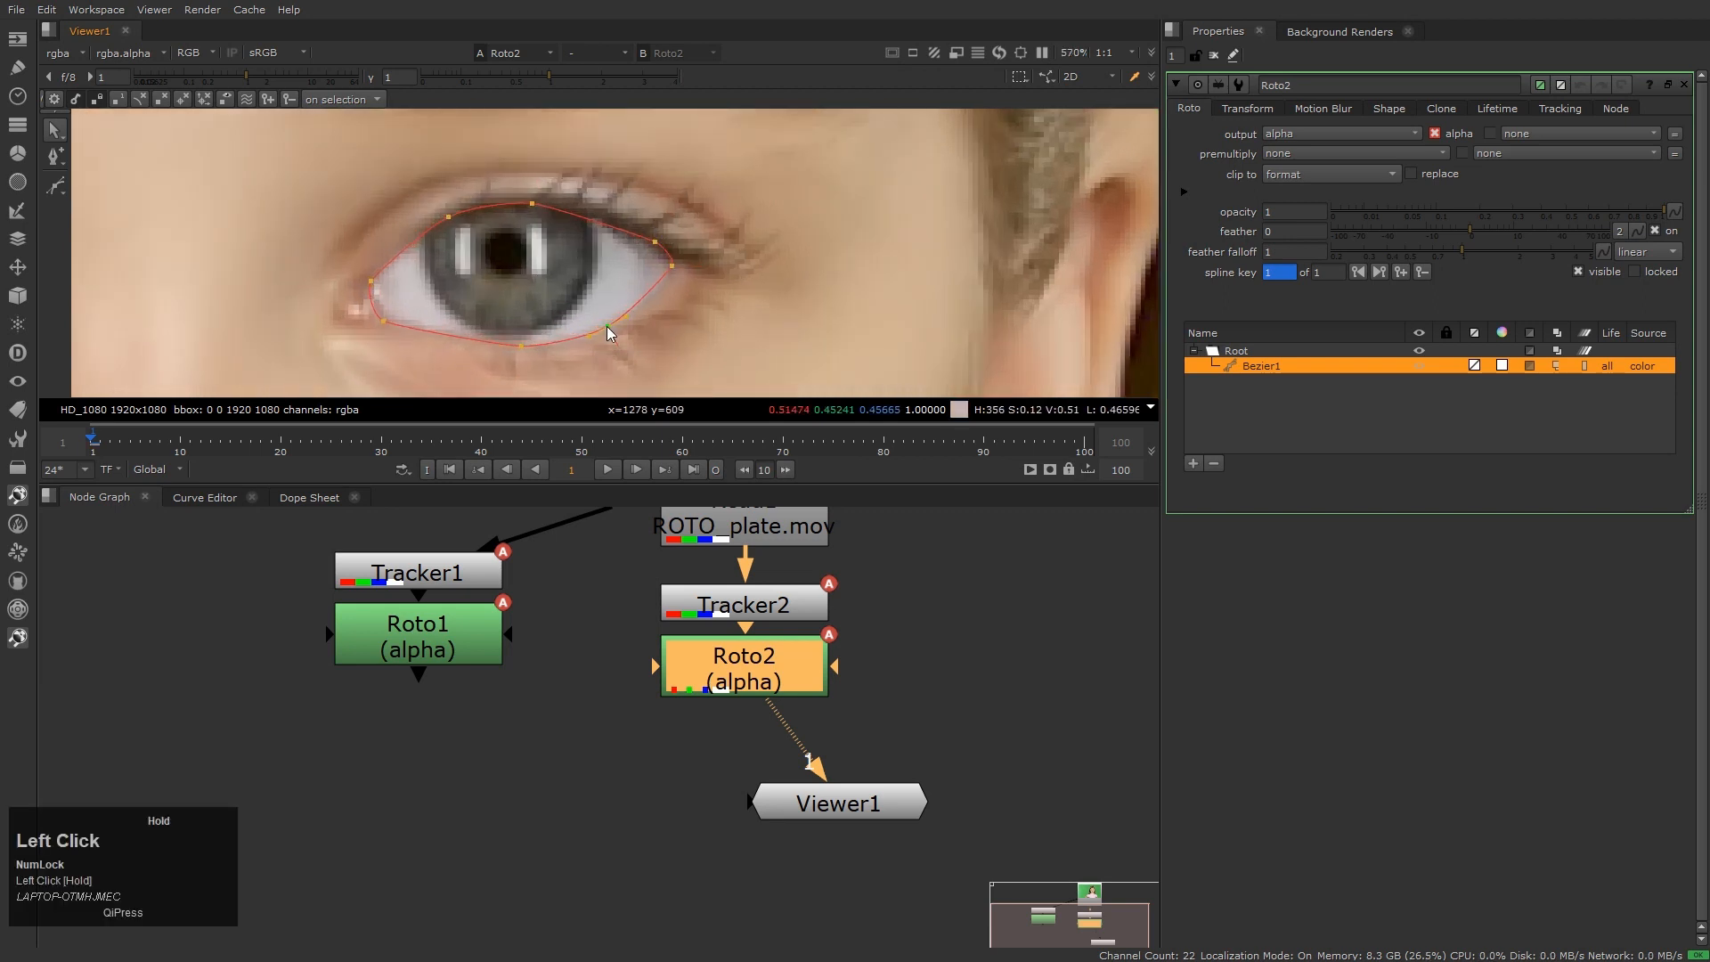
pyautogui.moveTo(673, 266); pyautogui.dragTo(673, 280)
pyautogui.click(656, 242)
pyautogui.click(534, 204)
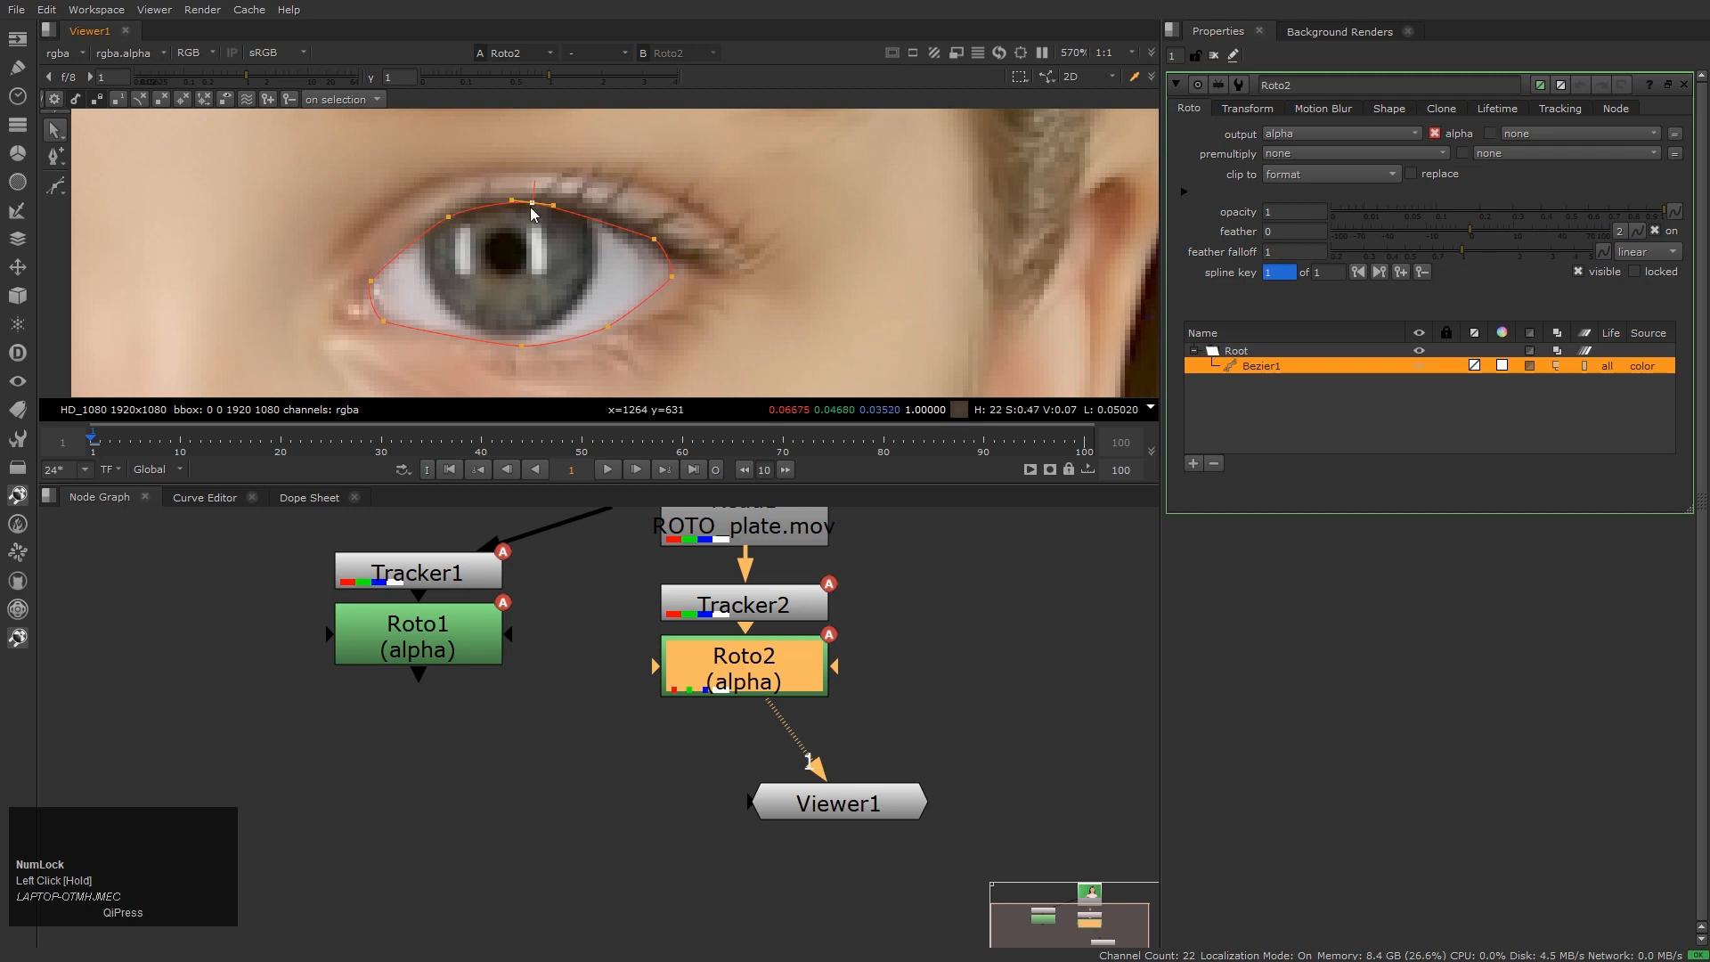
pyautogui.scroll(2, 602, 229)
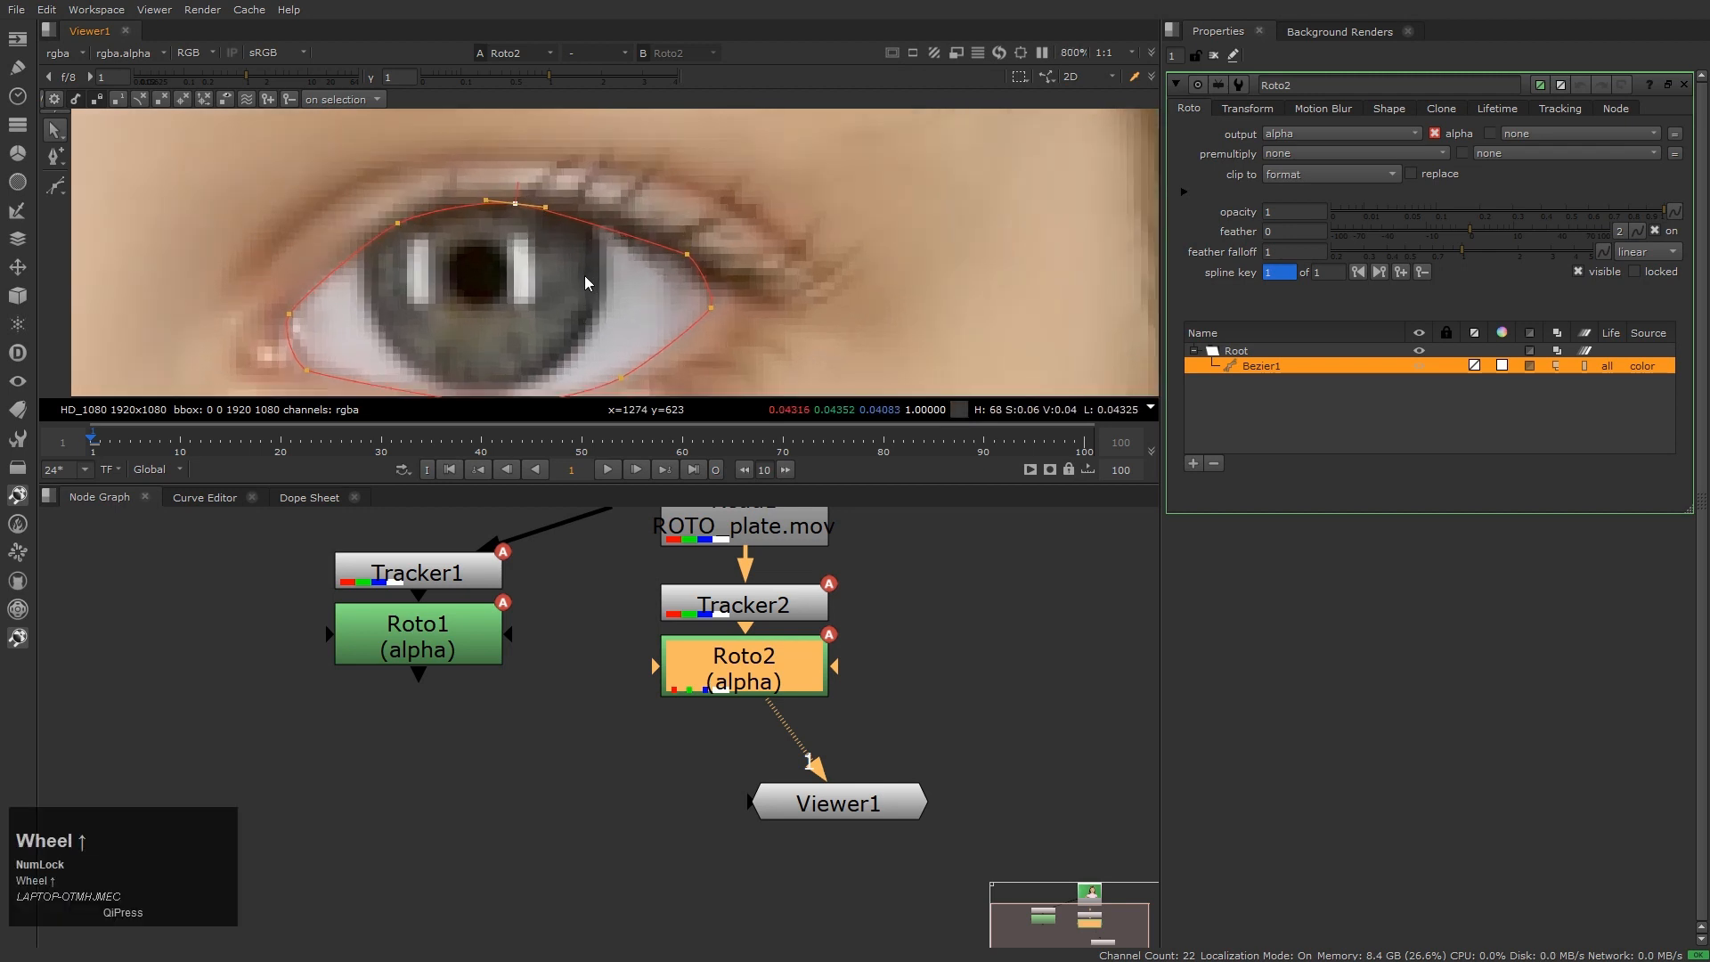
pyautogui.press('ctrl')
pyautogui.keyDown('ctrl'); pyautogui.keyDown('alt'); pyautogui.click(603, 227); pyautogui.keyUp('alt'); pyautogui.keyUp('ctrl')
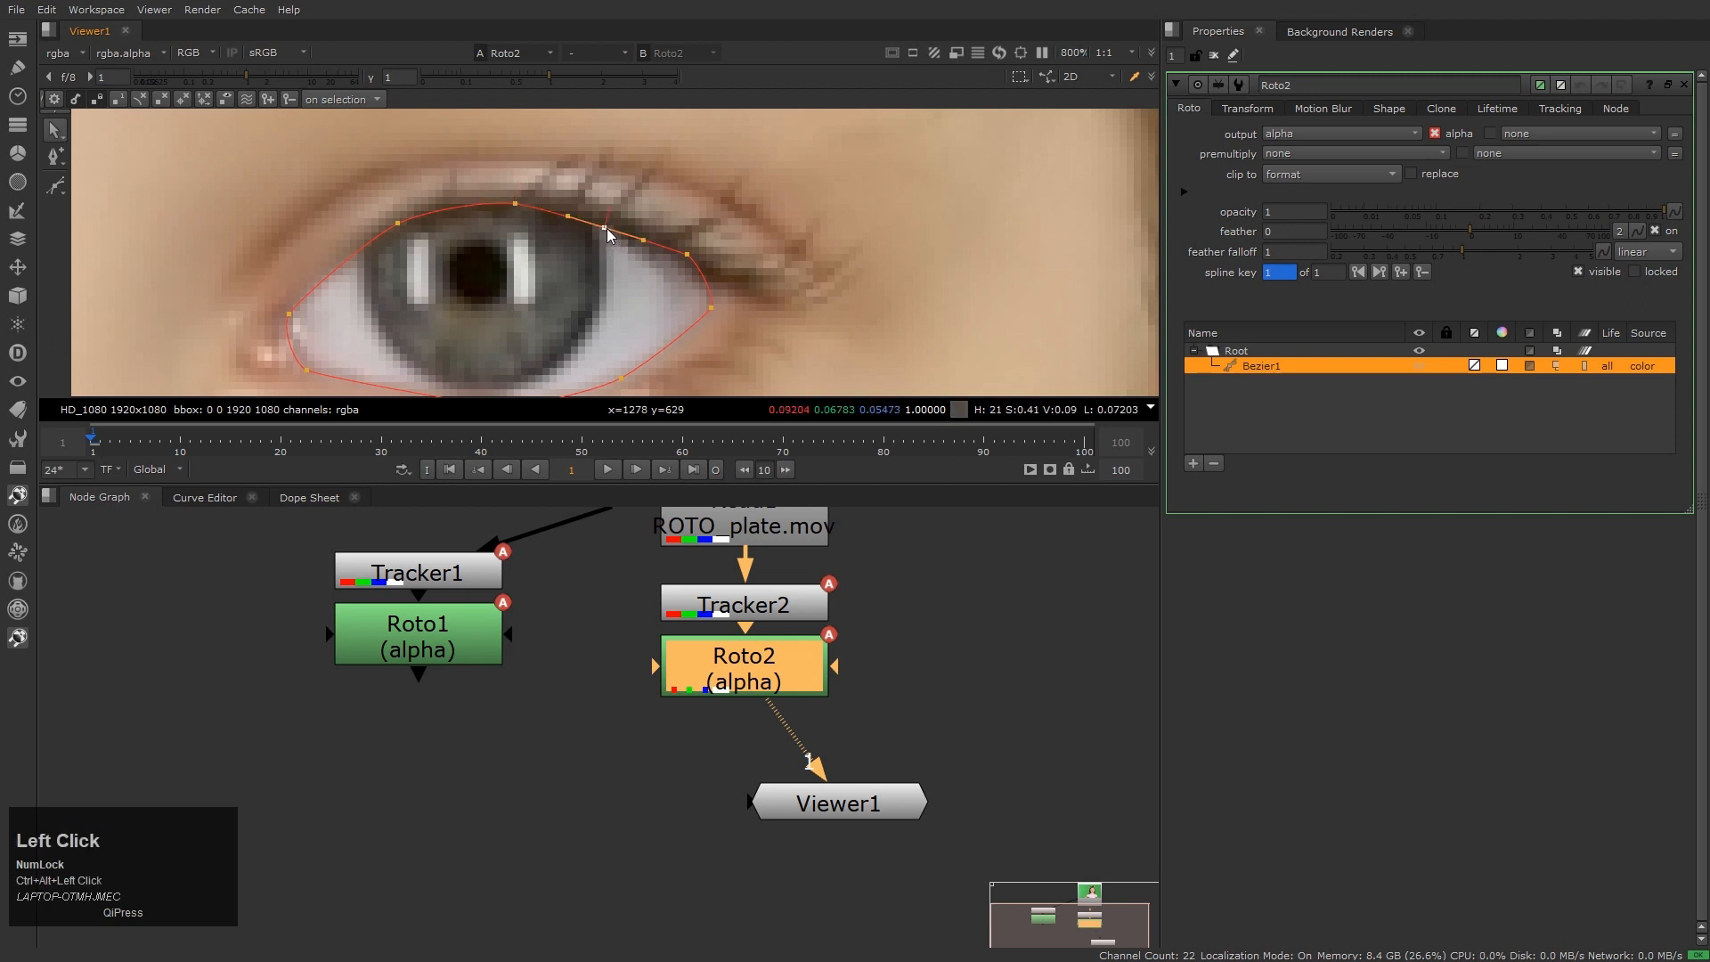
pyautogui.moveTo(604, 227); pyautogui.dragTo(602, 218)
# Refine the shape's inner-corner and lower-lid points on frame 1, smoothing the lower inner point
pyautogui.click(399, 222)
pyautogui.click(289, 312)
pyautogui.moveTo(348, 289); pyautogui.dragTo(360, 258, button='middle')
pyautogui.moveTo(329, 275); pyautogui.dragTo(340, 276)
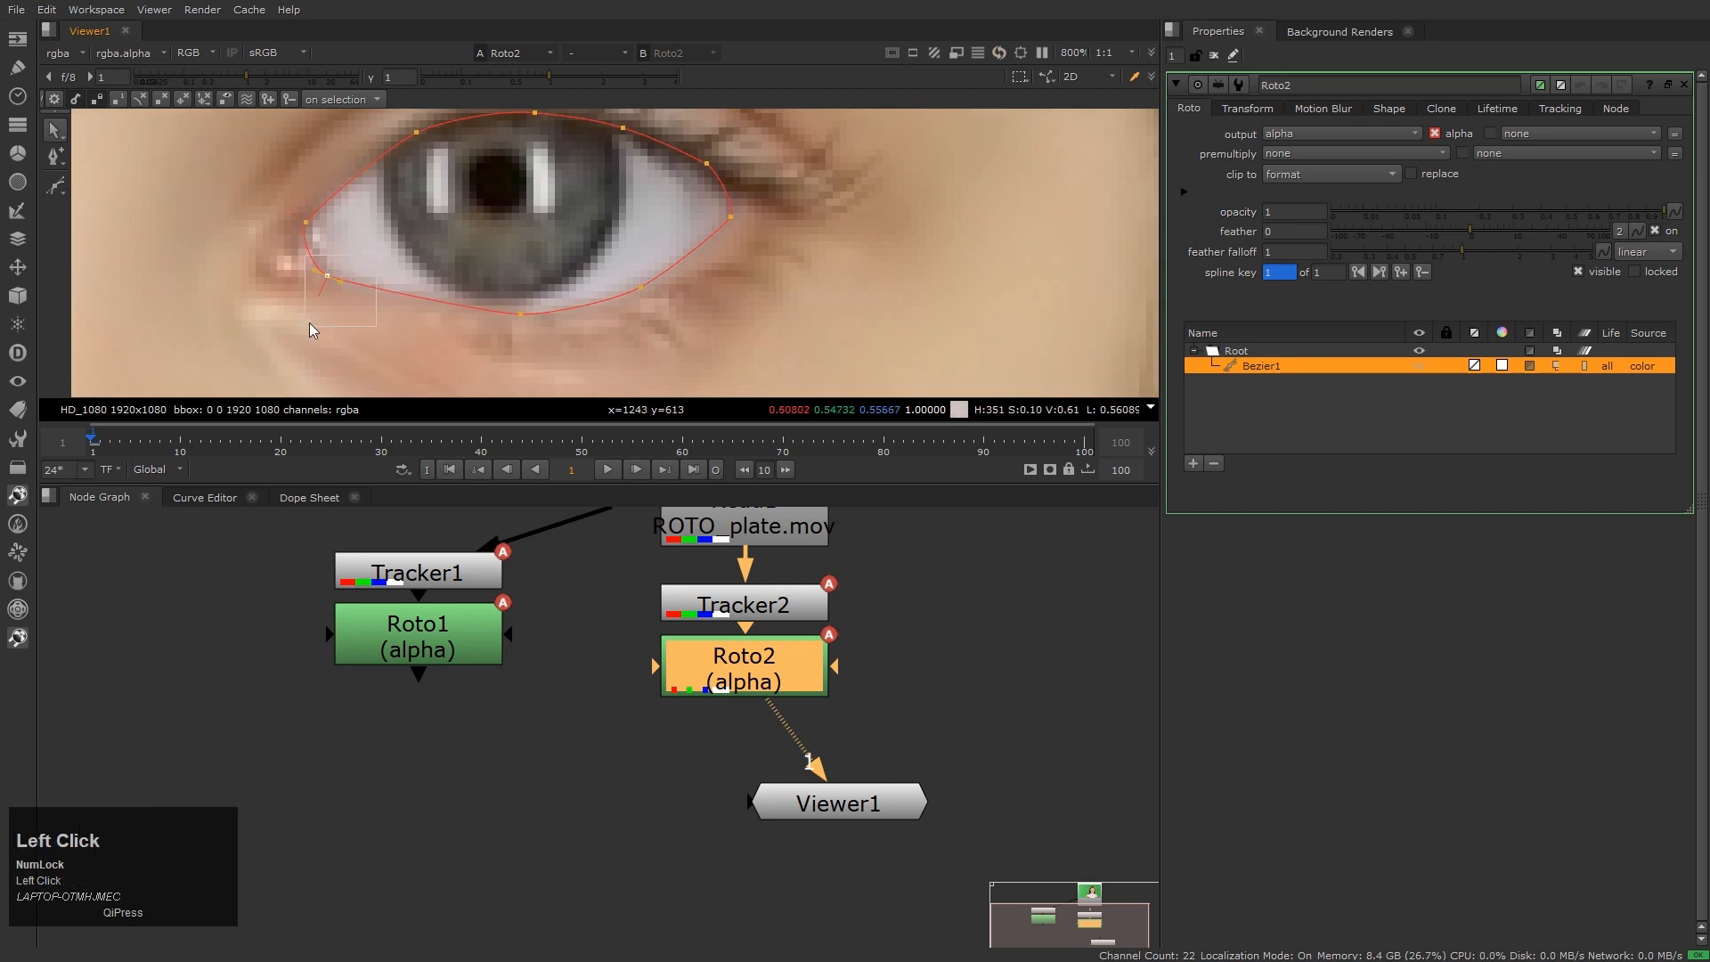
pyautogui.press('z')
pyautogui.click(519, 316)
pyautogui.scroll(-4, 534, 314)
pyautogui.middleClick(771, 319)
pyautogui.scroll(2, 771, 319)
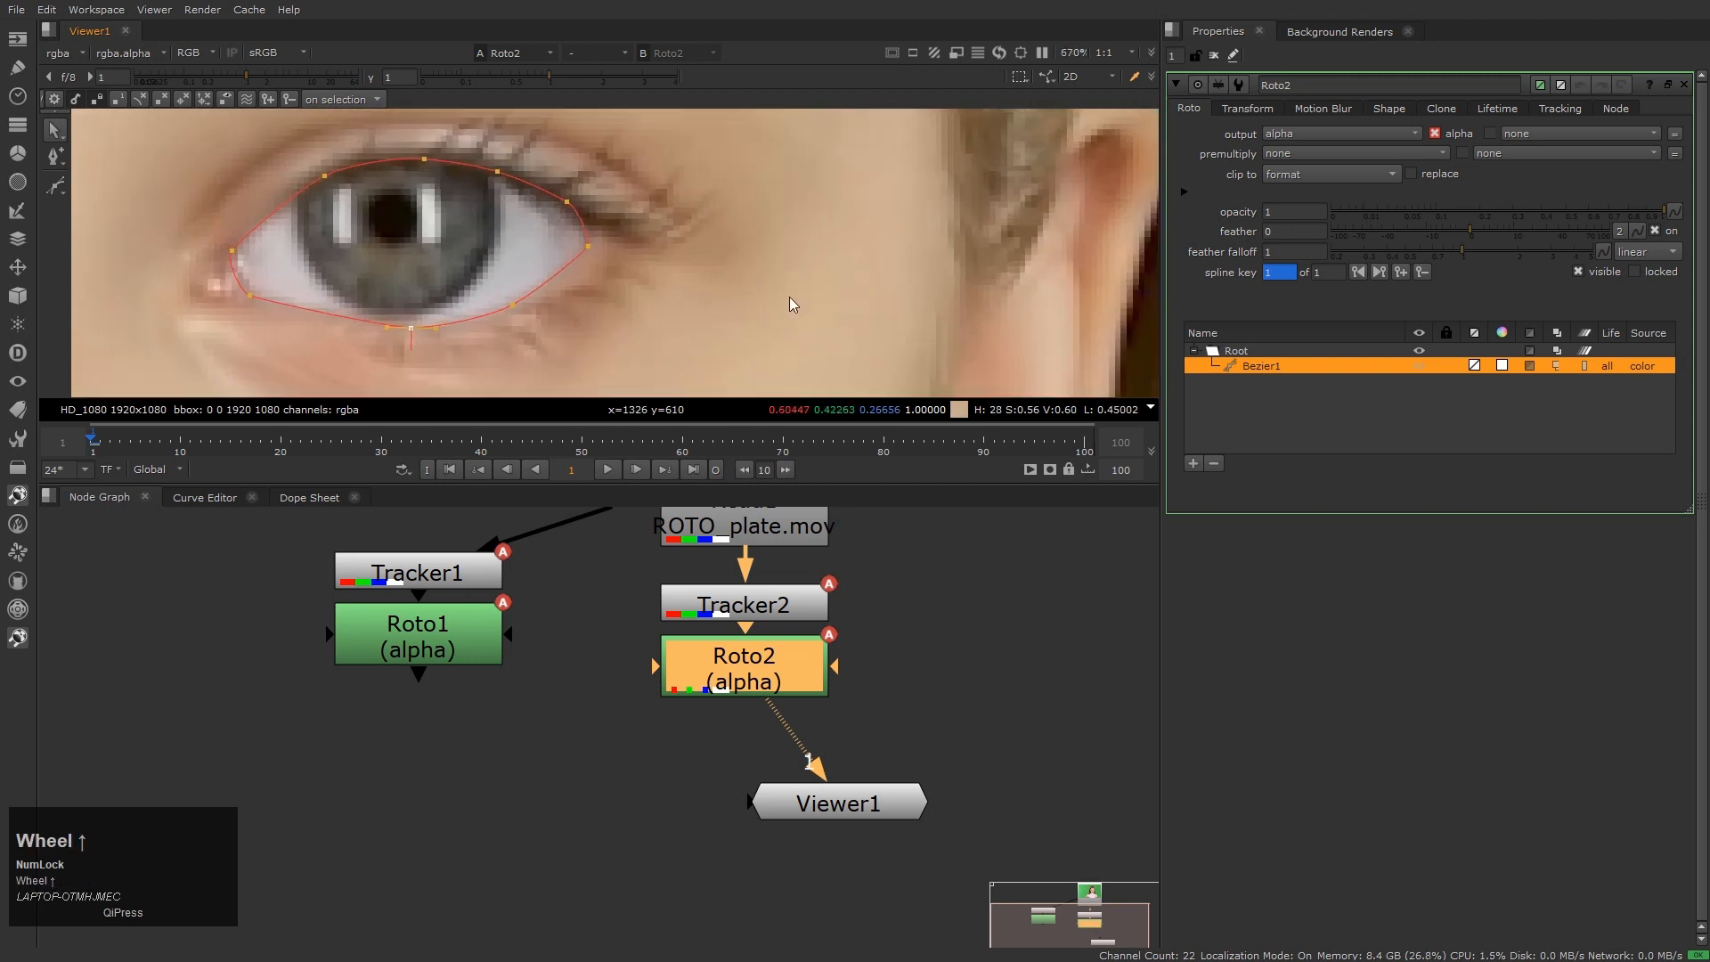
# On frame 100, select the whole eye shape, then rotate and move it to match the eye
pyautogui.press('End')
pyautogui.scroll(-3, 790, 304)
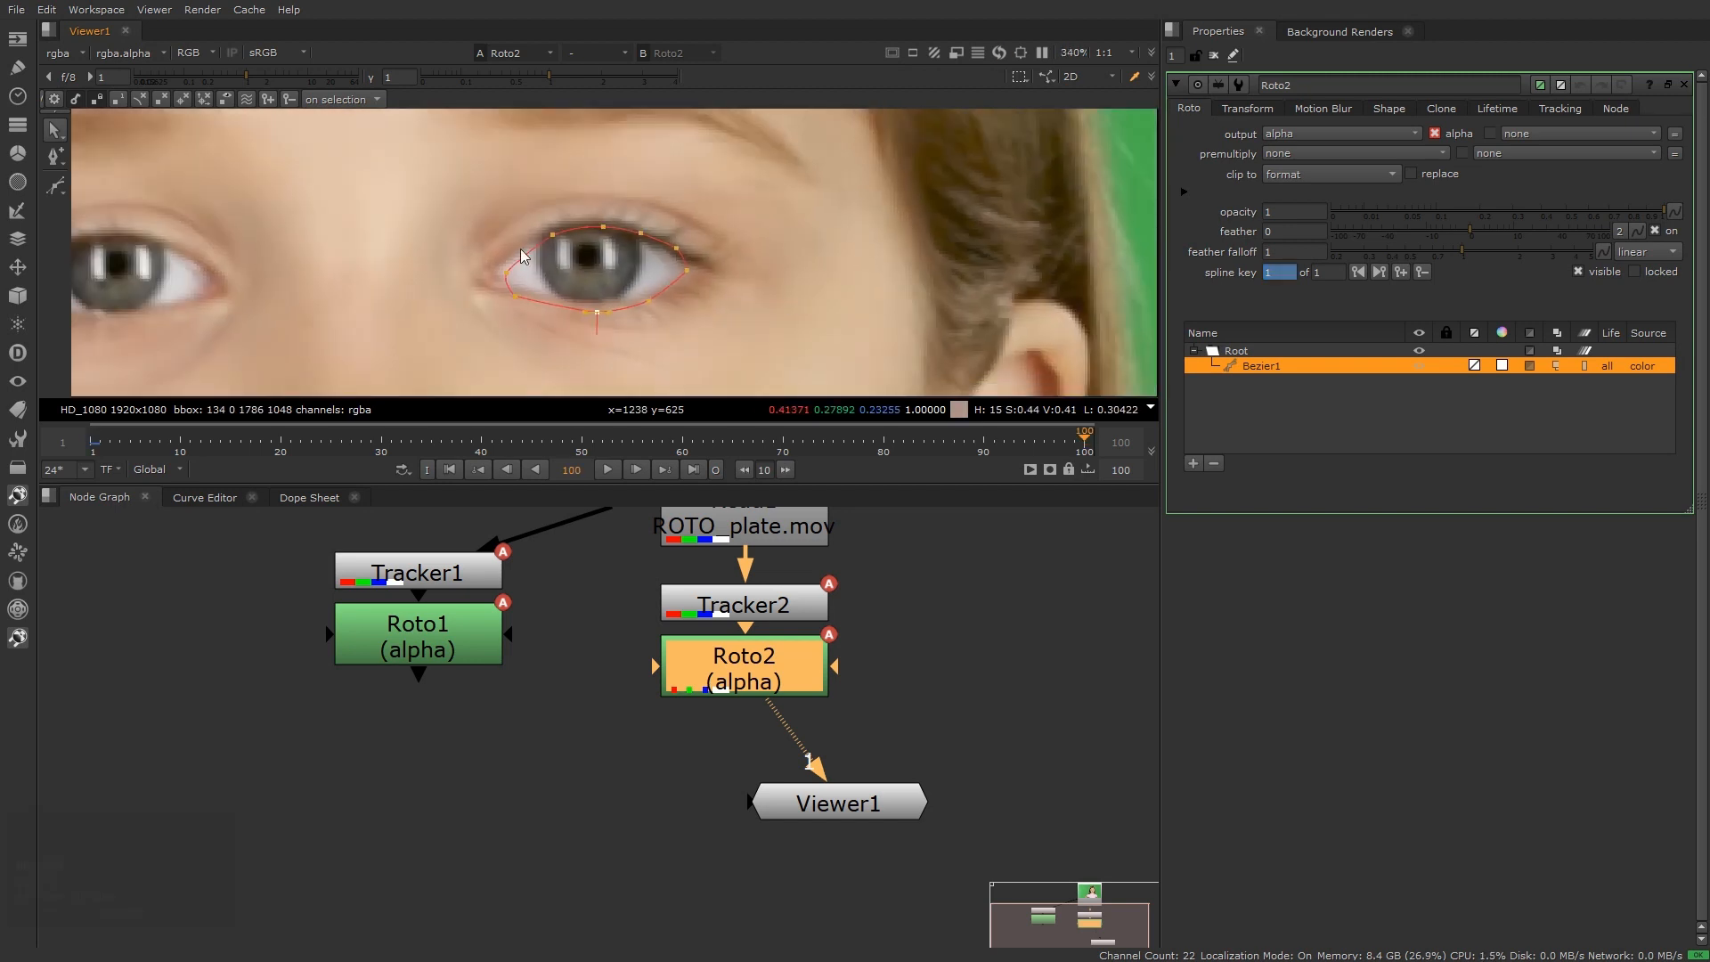
pyautogui.moveTo(375, 166); pyautogui.dragTo(777, 371)
pyautogui.scroll(2, 713, 326)
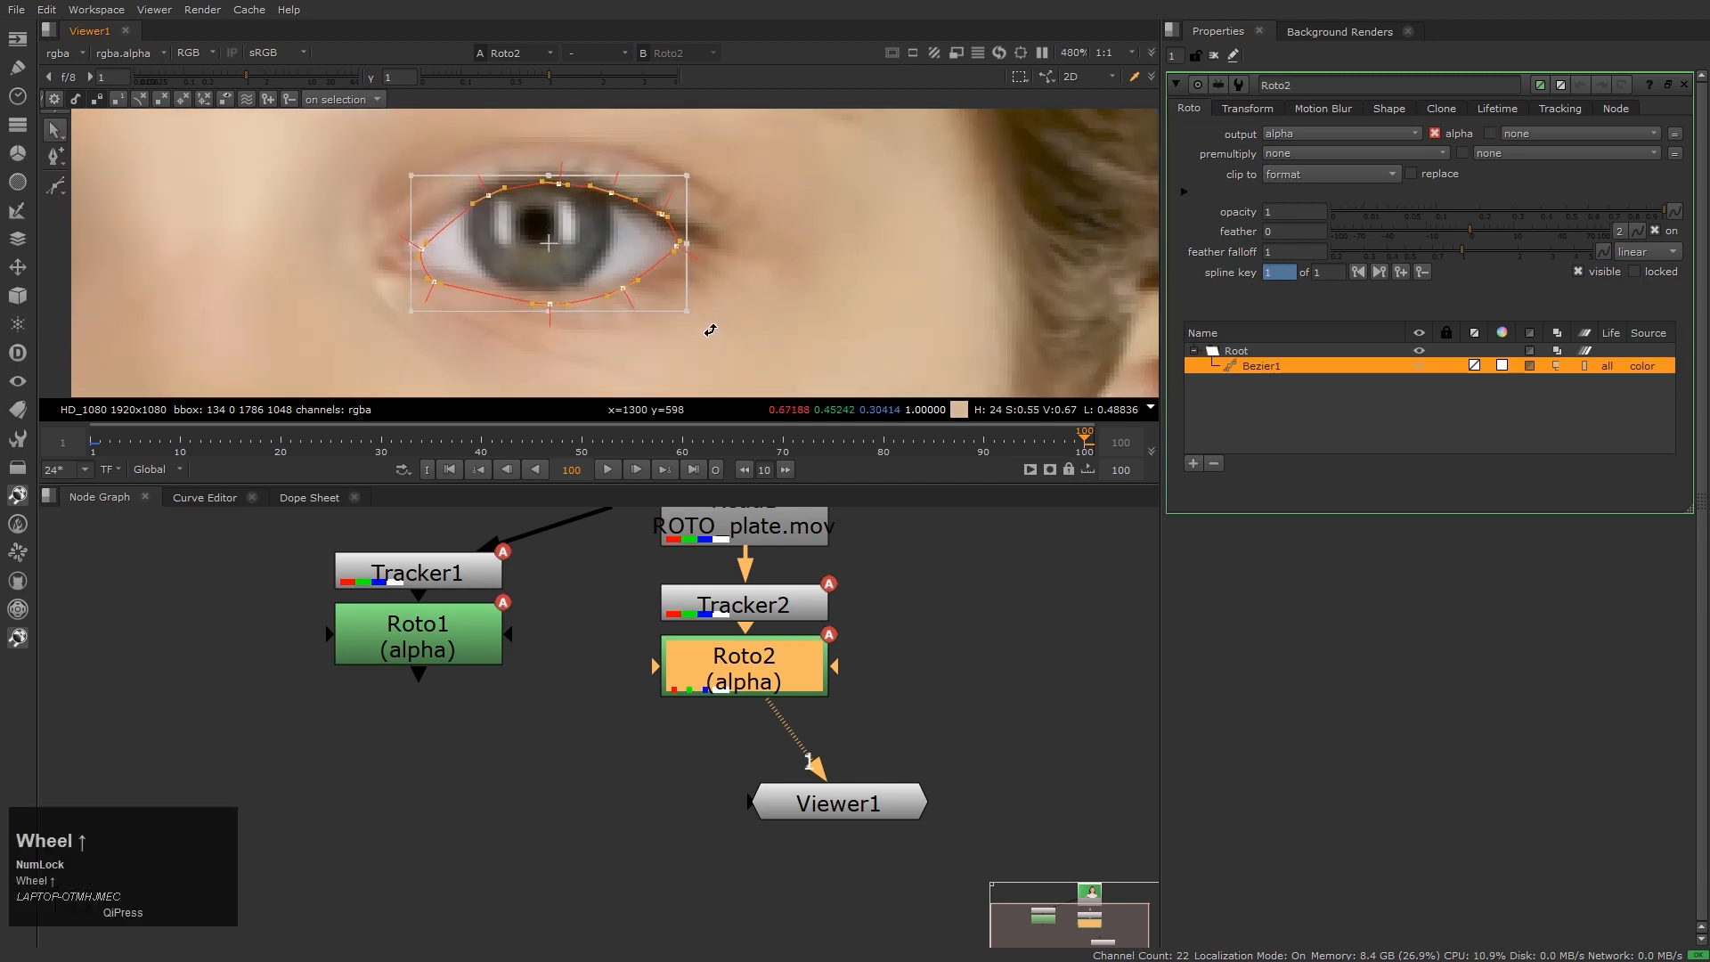
pyautogui.moveTo(618, 259); pyautogui.dragTo(611, 257)
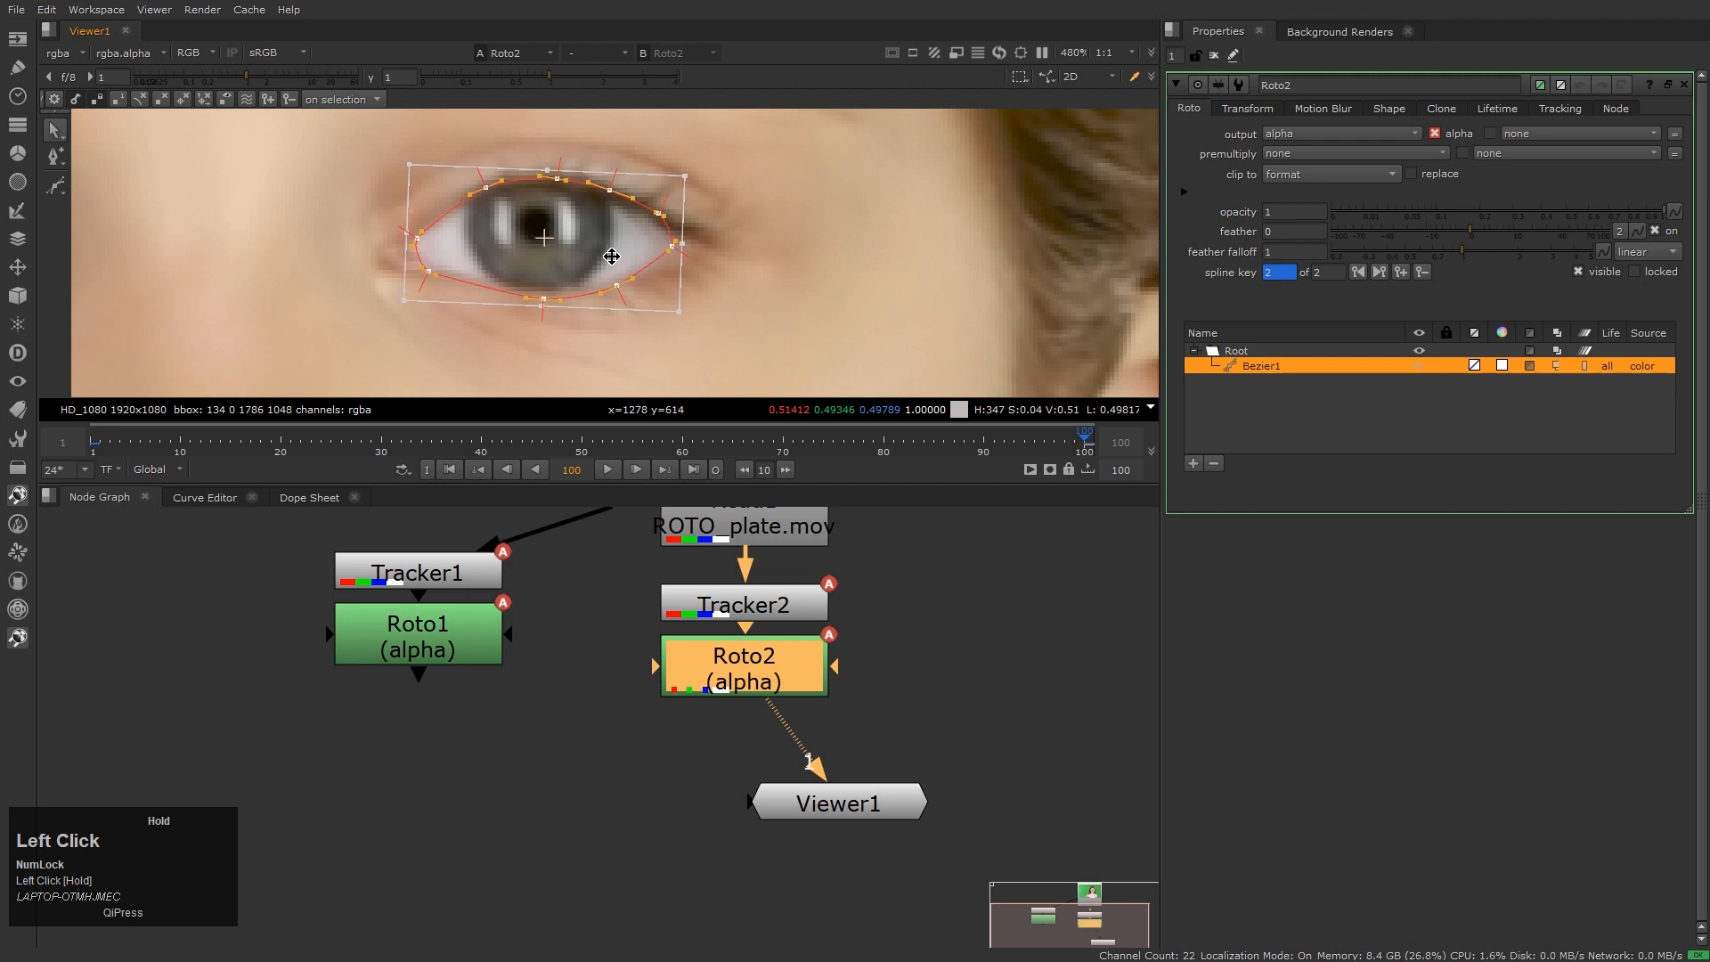
# Adjust the lower-lid, outer-corner, upper-lid and inner-corner points to fit the second eye on frame 100
pyautogui.click(805, 293)
pyautogui.moveTo(763, 140); pyautogui.dragTo(353, 318)
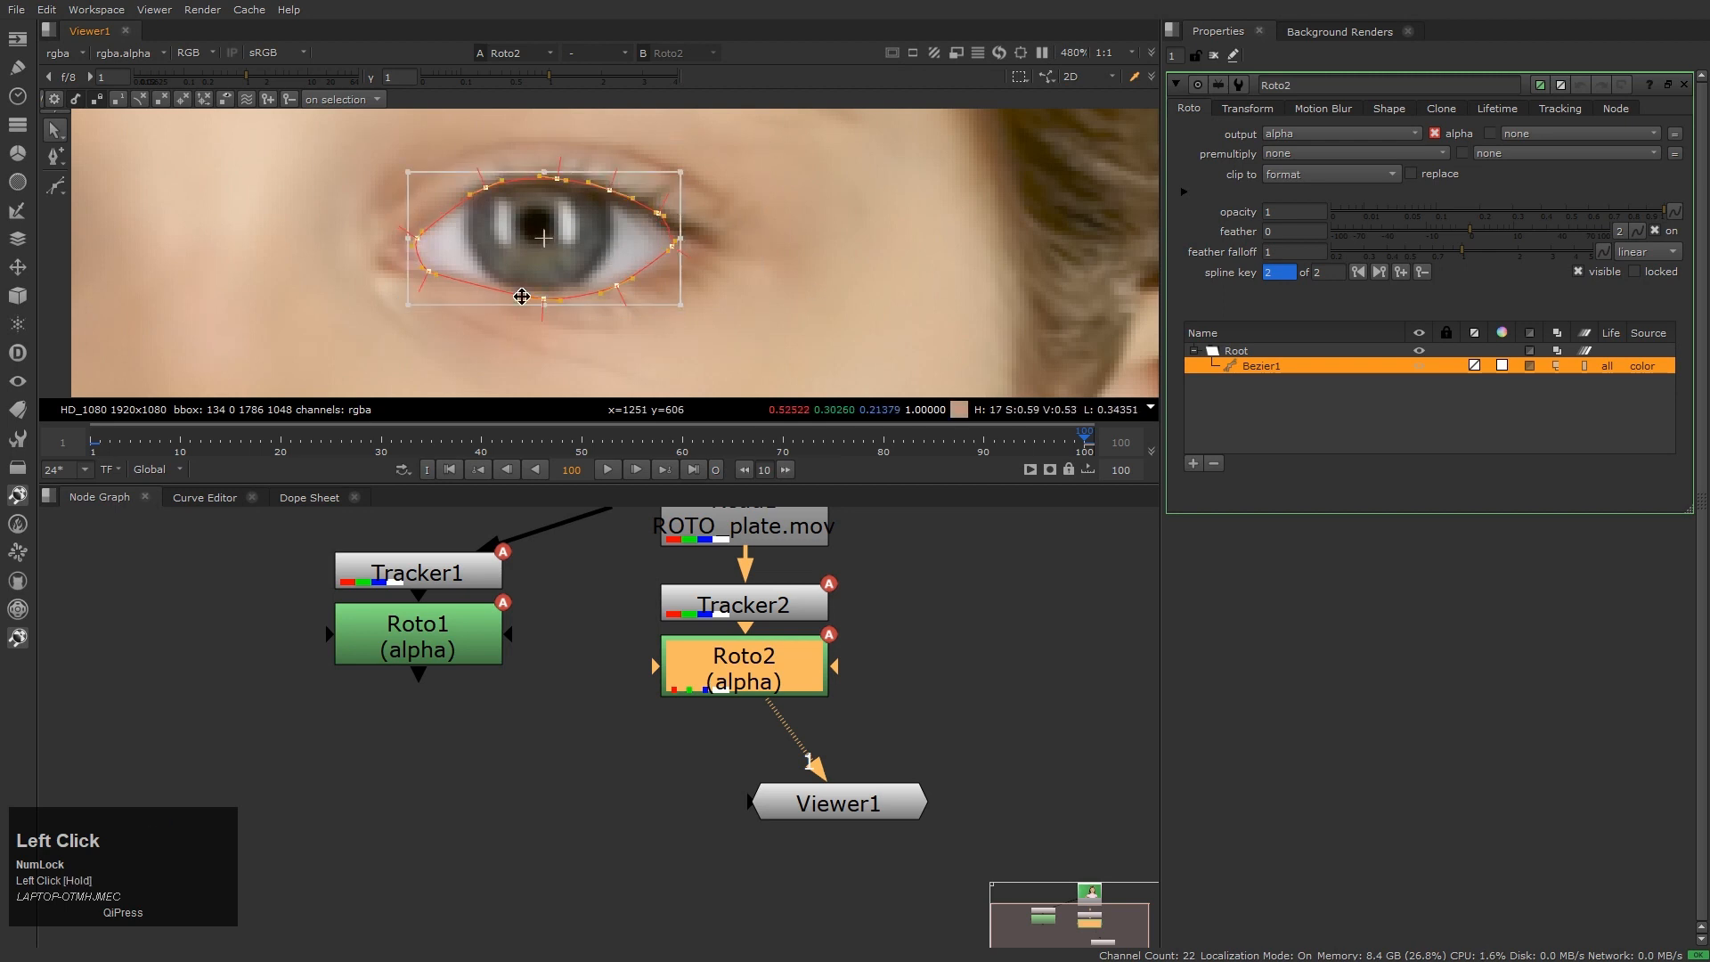
pyautogui.click(735, 317)
pyautogui.moveTo(547, 302); pyautogui.dragTo(655, 217)
pyautogui.click(613, 192)
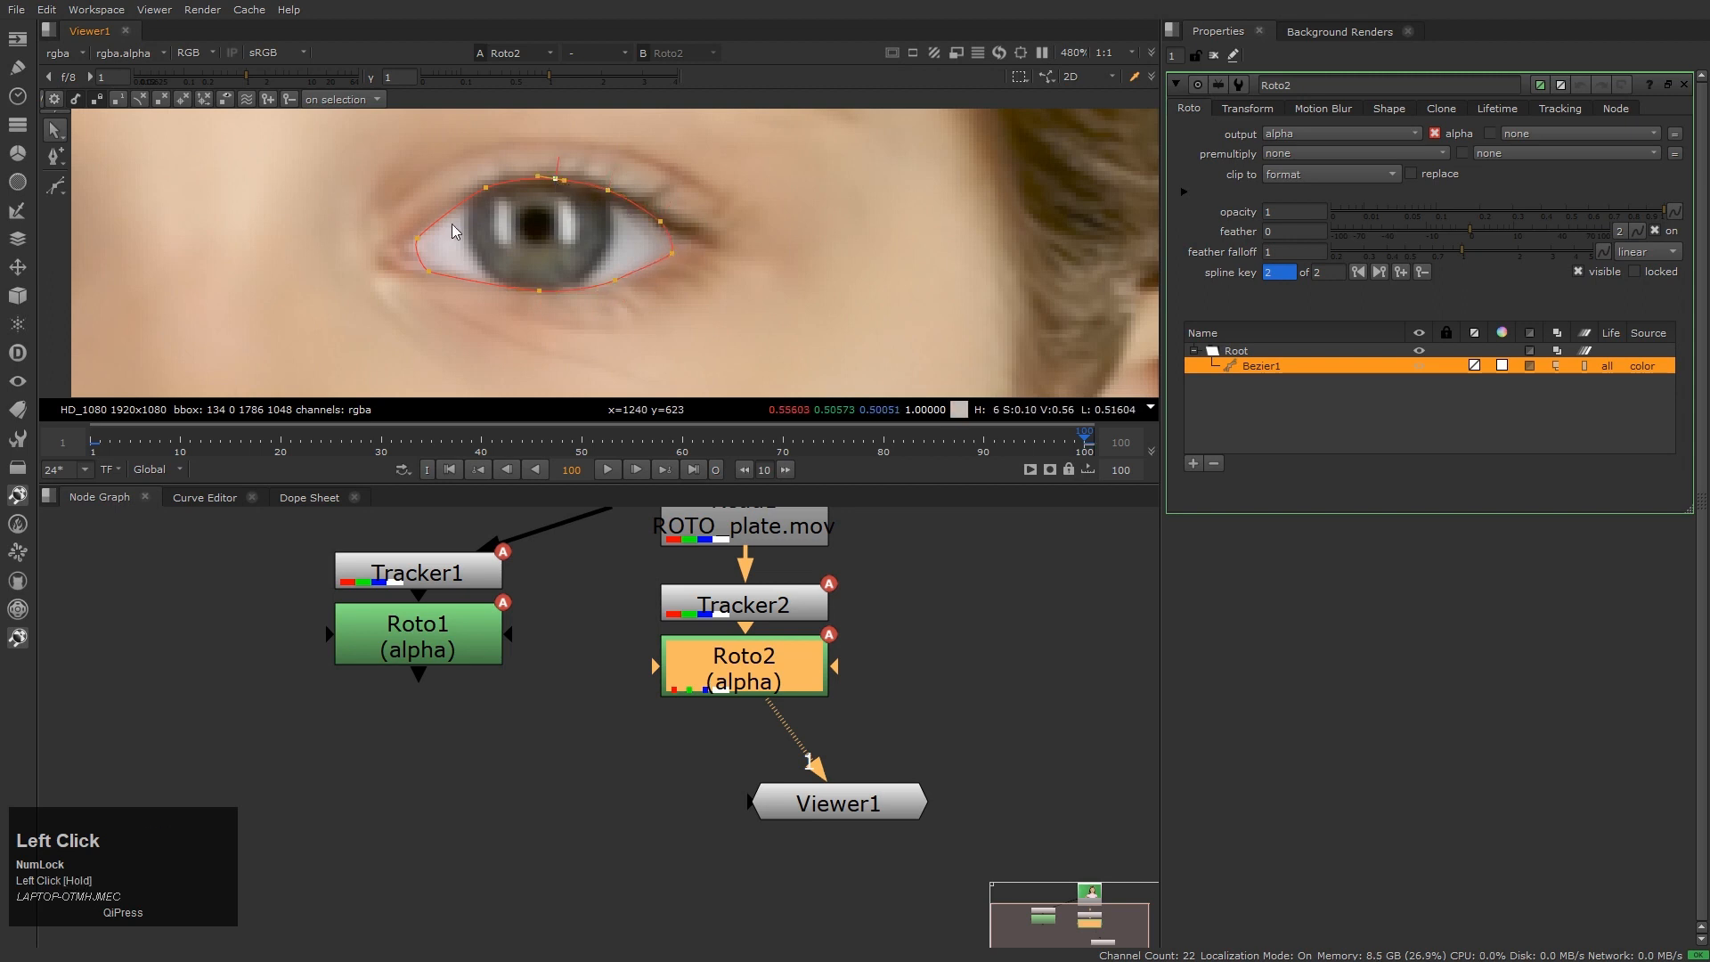
pyautogui.moveTo(418, 239)
pyautogui.mouseDown()
pyautogui.moveTo(433, 271)
pyautogui.moveTo(420, 264)
pyautogui.mouseUp()
# On frame 50, select the whole shape, then move it over the turned eye, scale it down and rotate it slightly
pyautogui.scroll(-5, 441, 303)
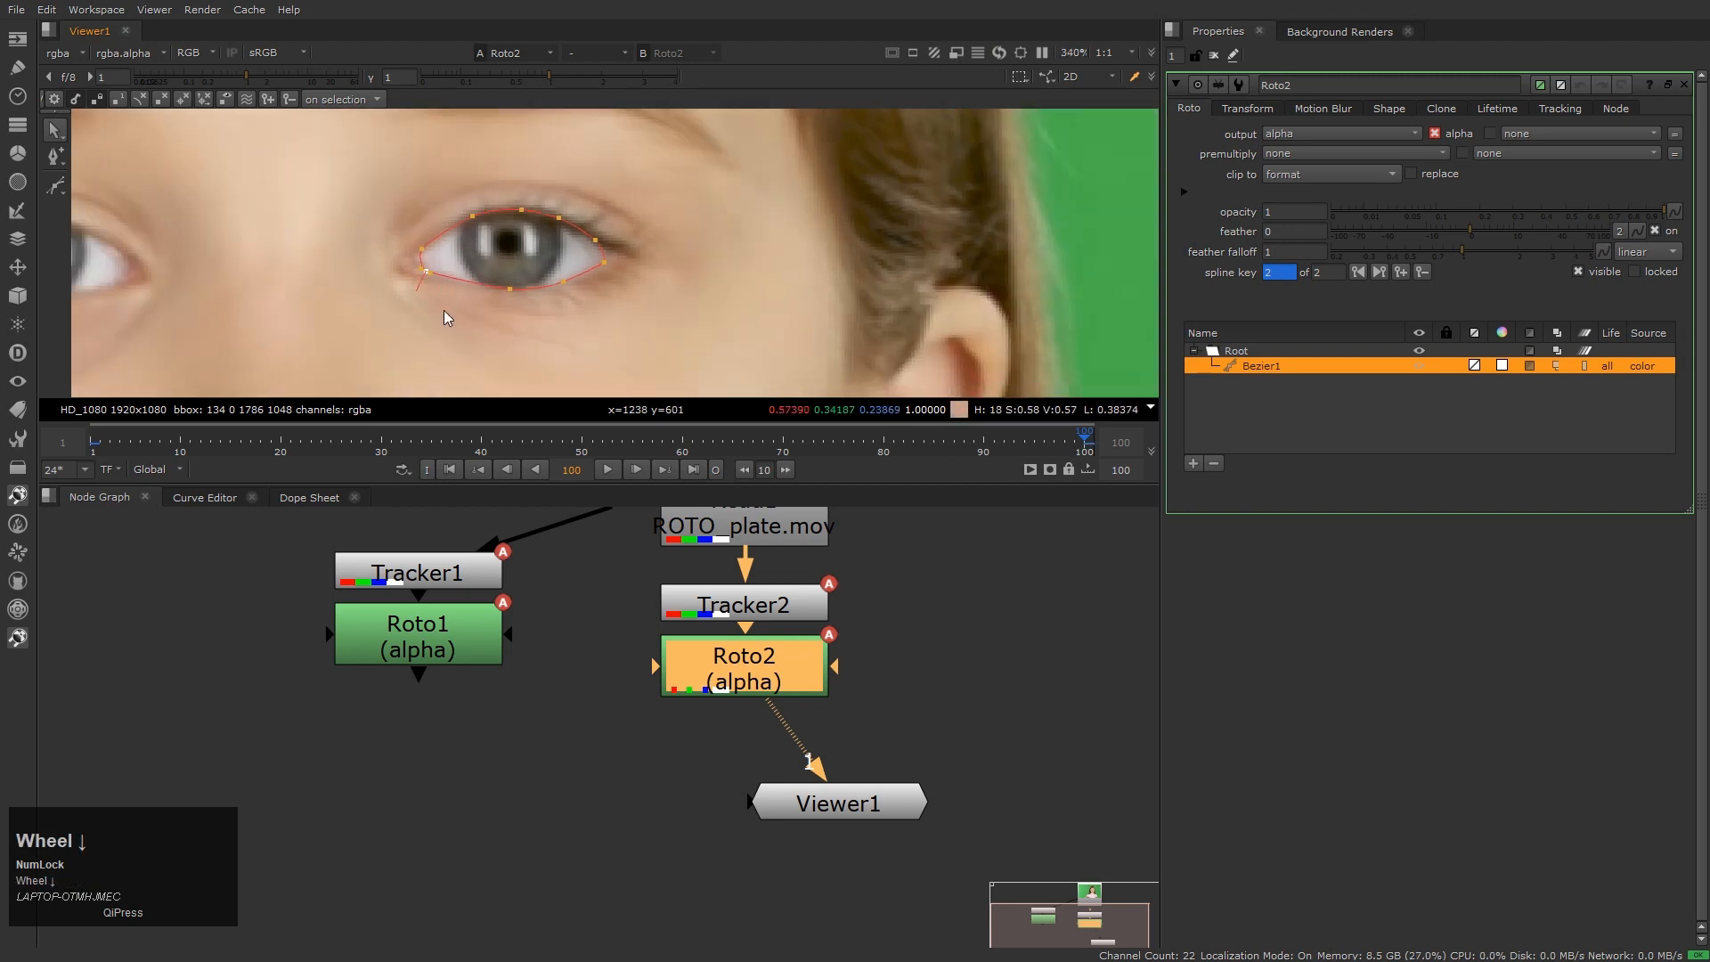
pyautogui.scroll(4, 488, 325)
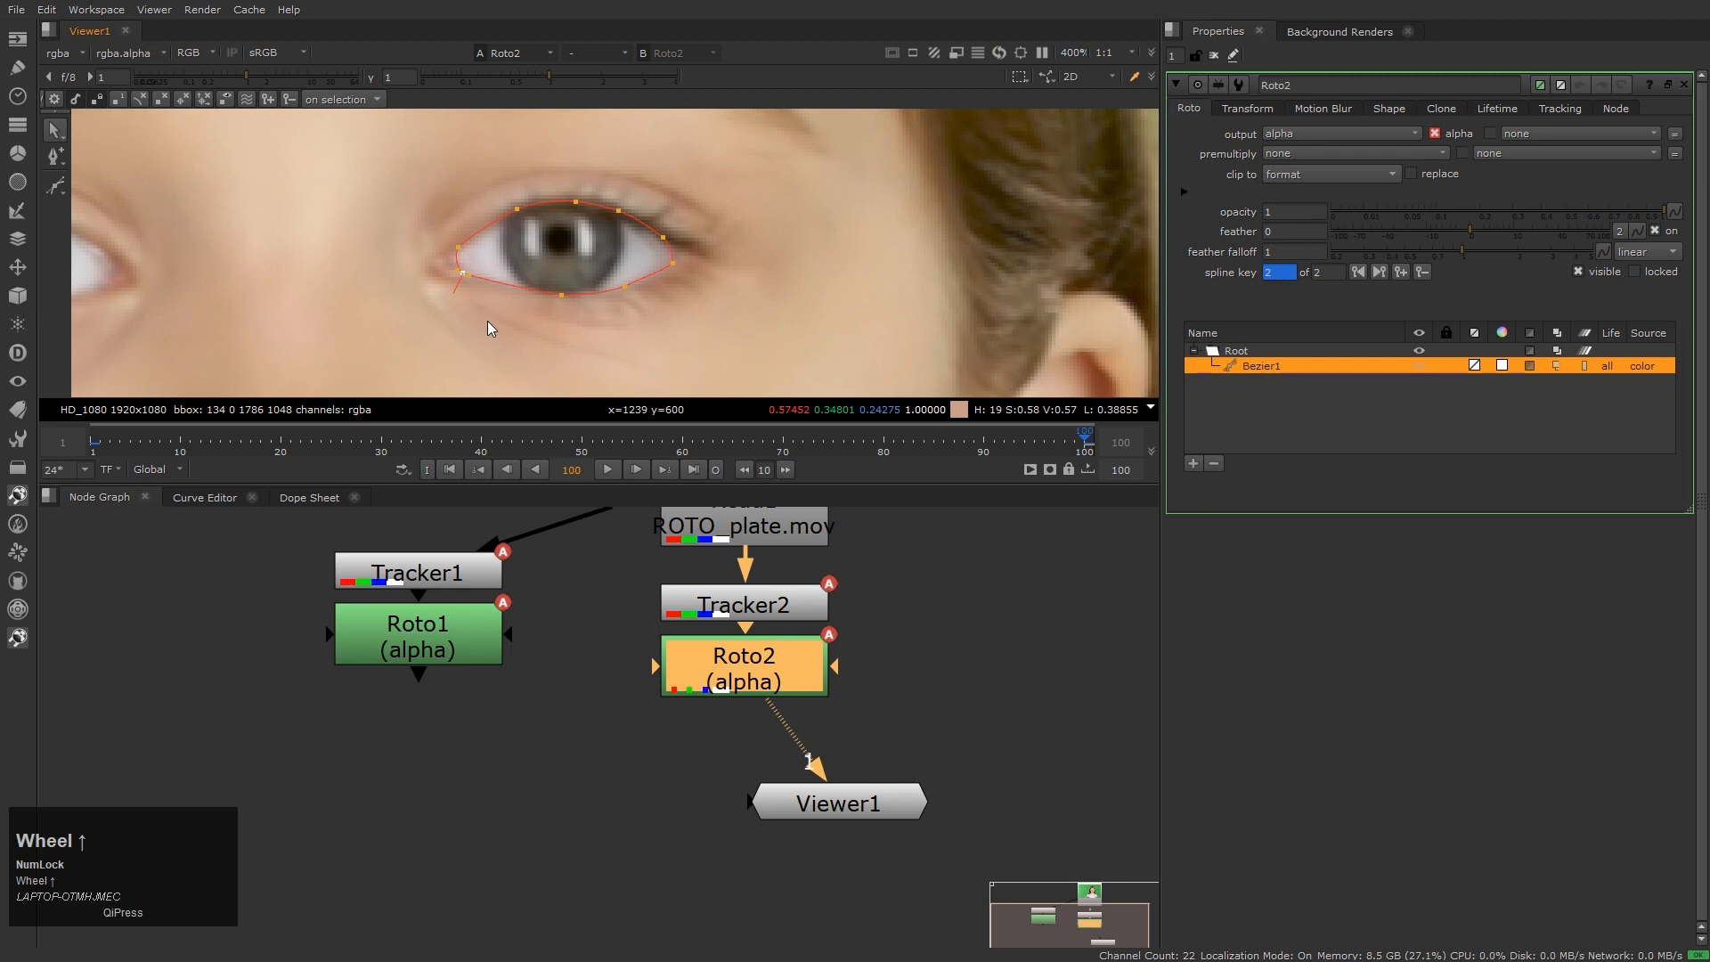
pyautogui.hotkey('ctrl', 'Left')
pyautogui.moveTo(356, 155); pyautogui.dragTo(862, 397)
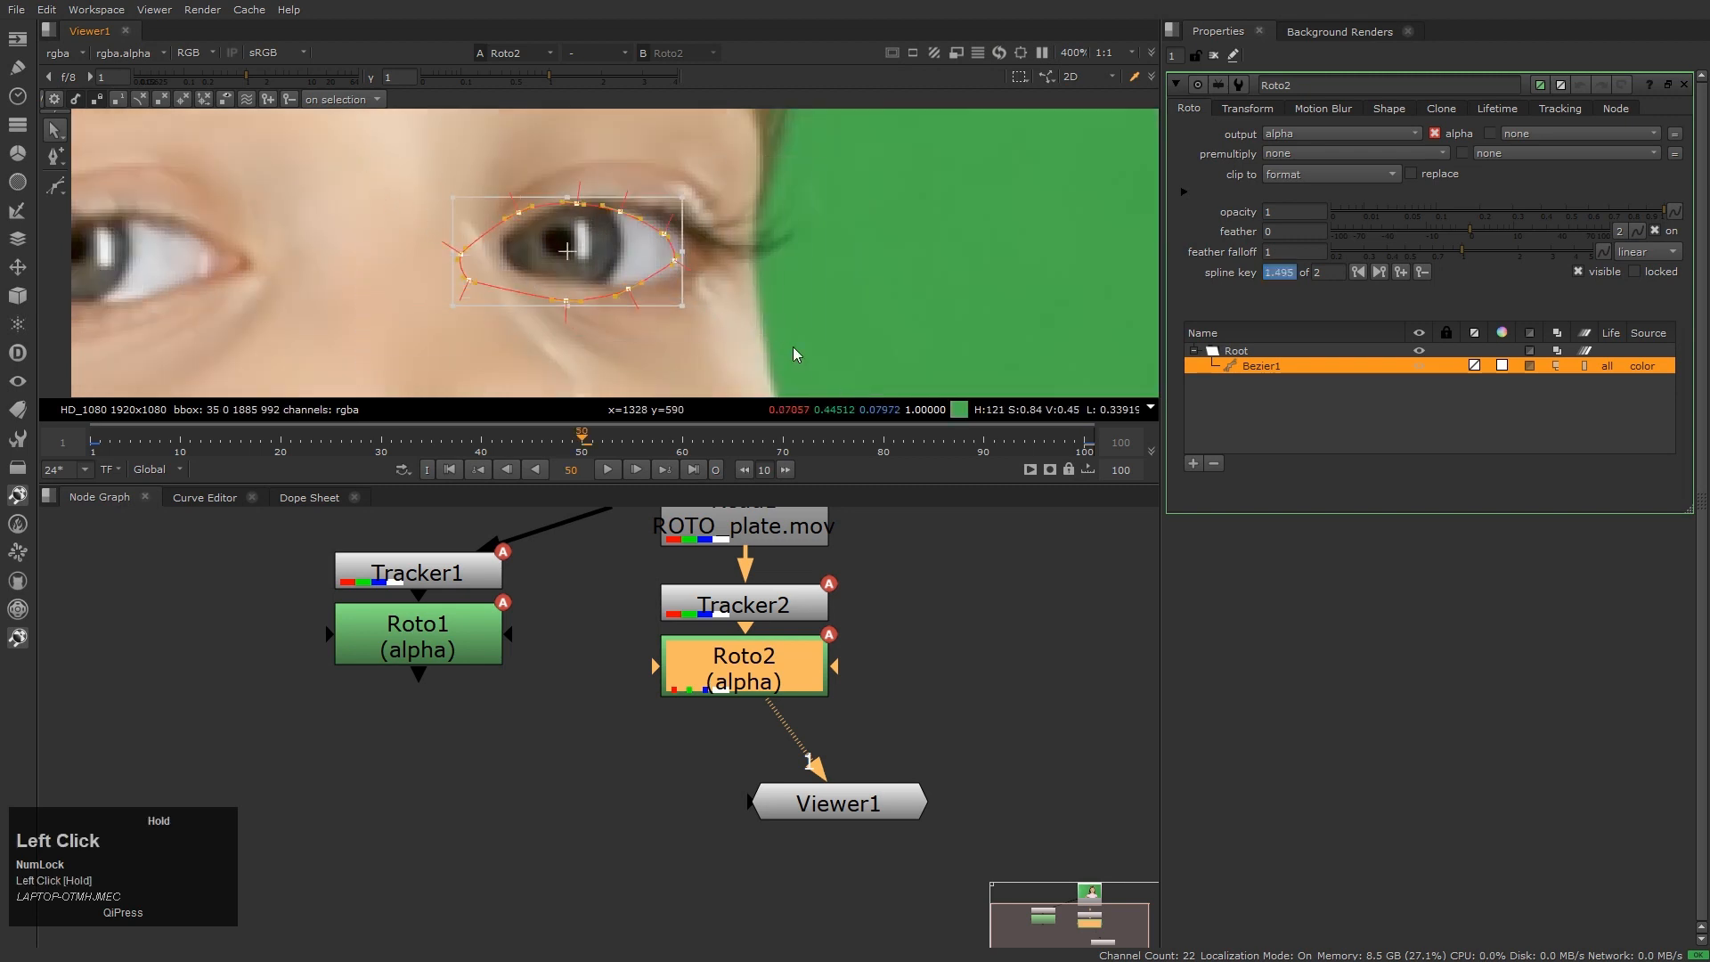
pyautogui.moveTo(614, 260); pyautogui.dragTo(649, 255)
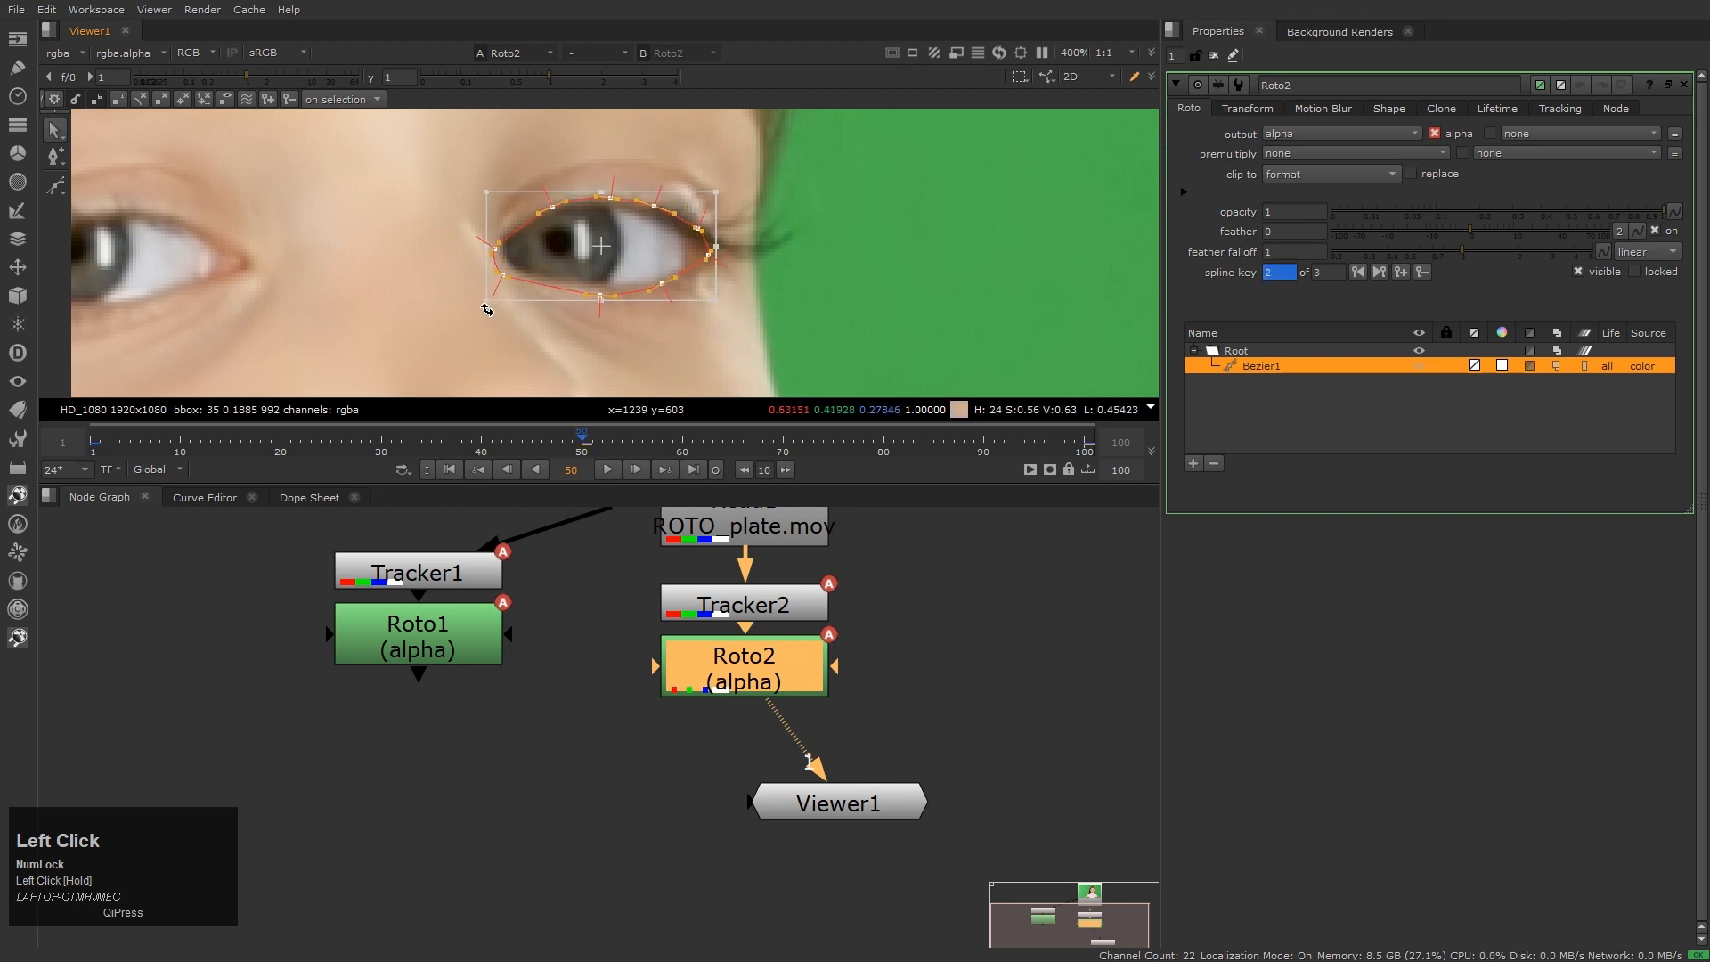
pyautogui.moveTo(478, 302); pyautogui.dragTo(495, 296)
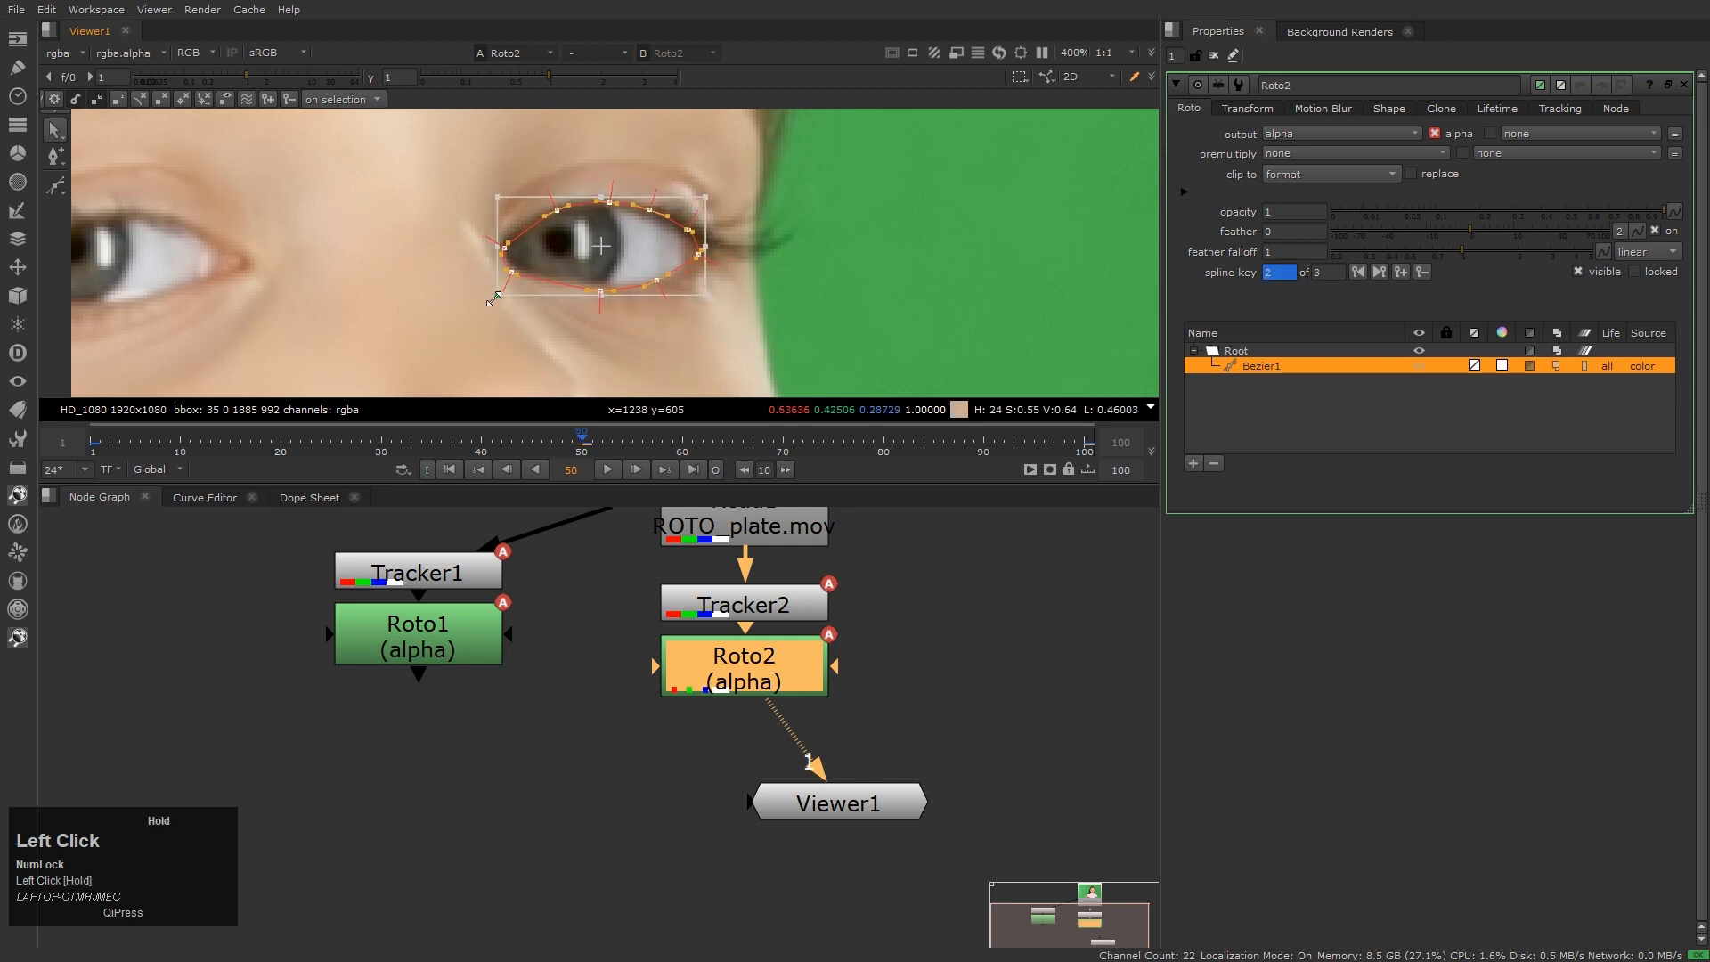
pyautogui.keyDown('shift'); pyautogui.moveTo(715, 303); pyautogui.dragTo(659, 265); pyautogui.keyUp('shift')
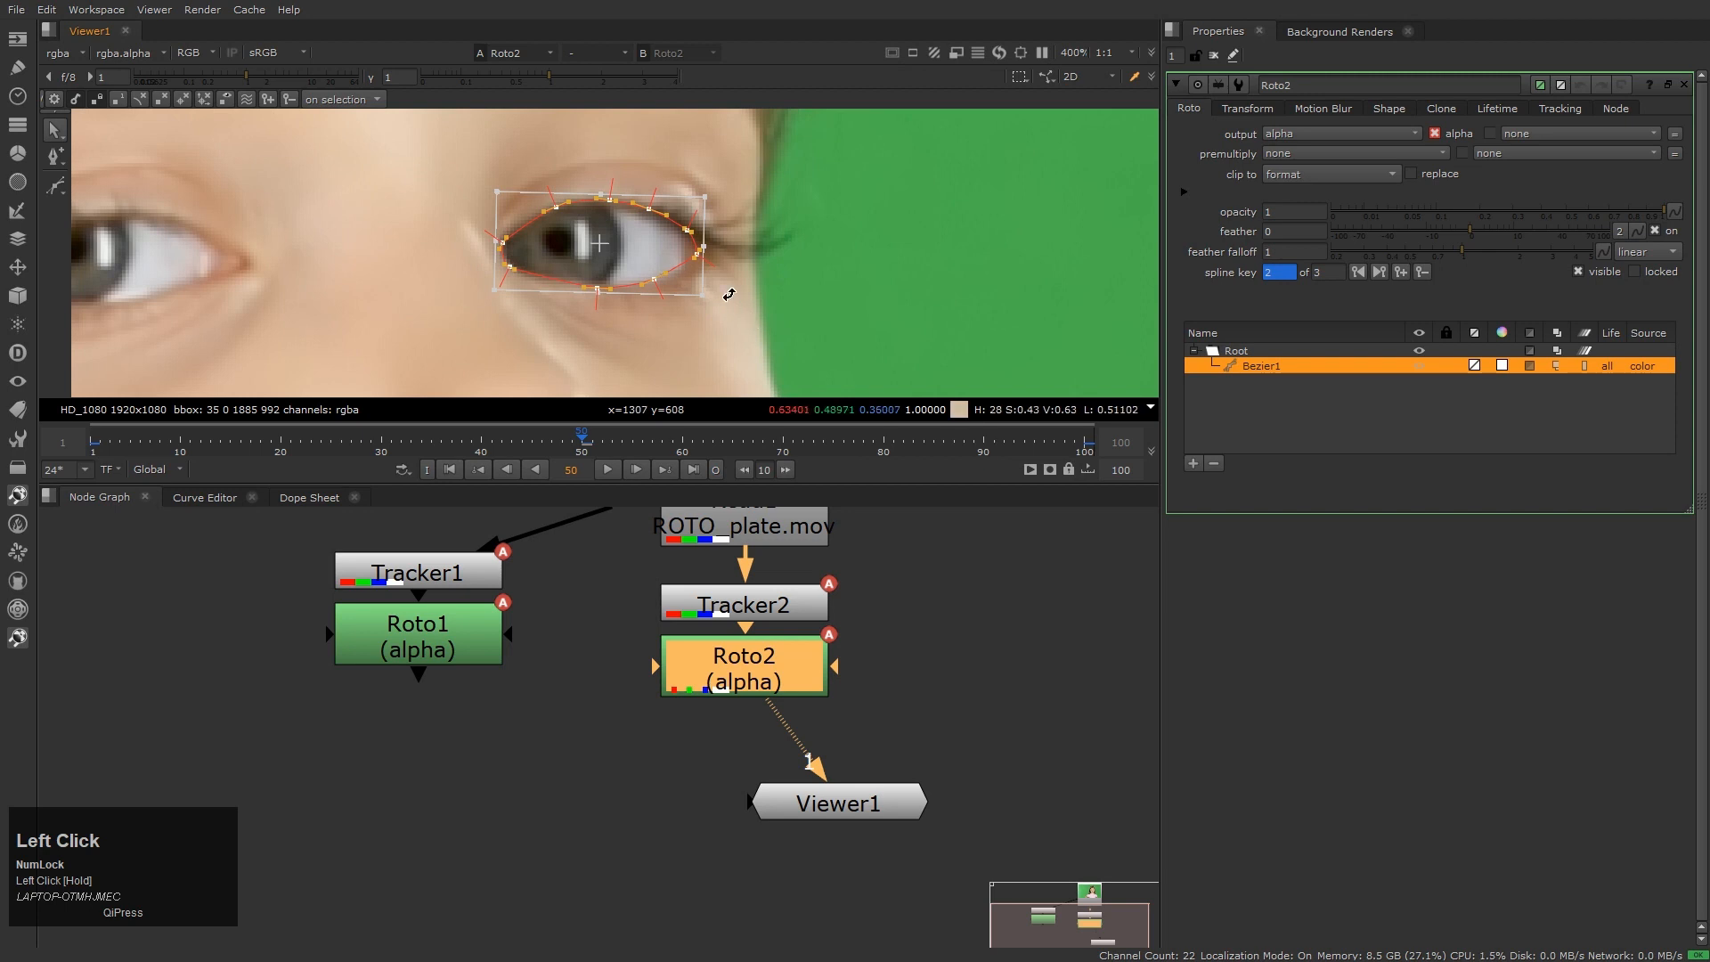
# Fit the outer-corner, upper-lid and lower-lid points to the eye on frame 50 and smooth the lower-lid curve
pyautogui.scroll(3, 729, 295)
pyautogui.click(771, 298)
pyautogui.click(666, 250)
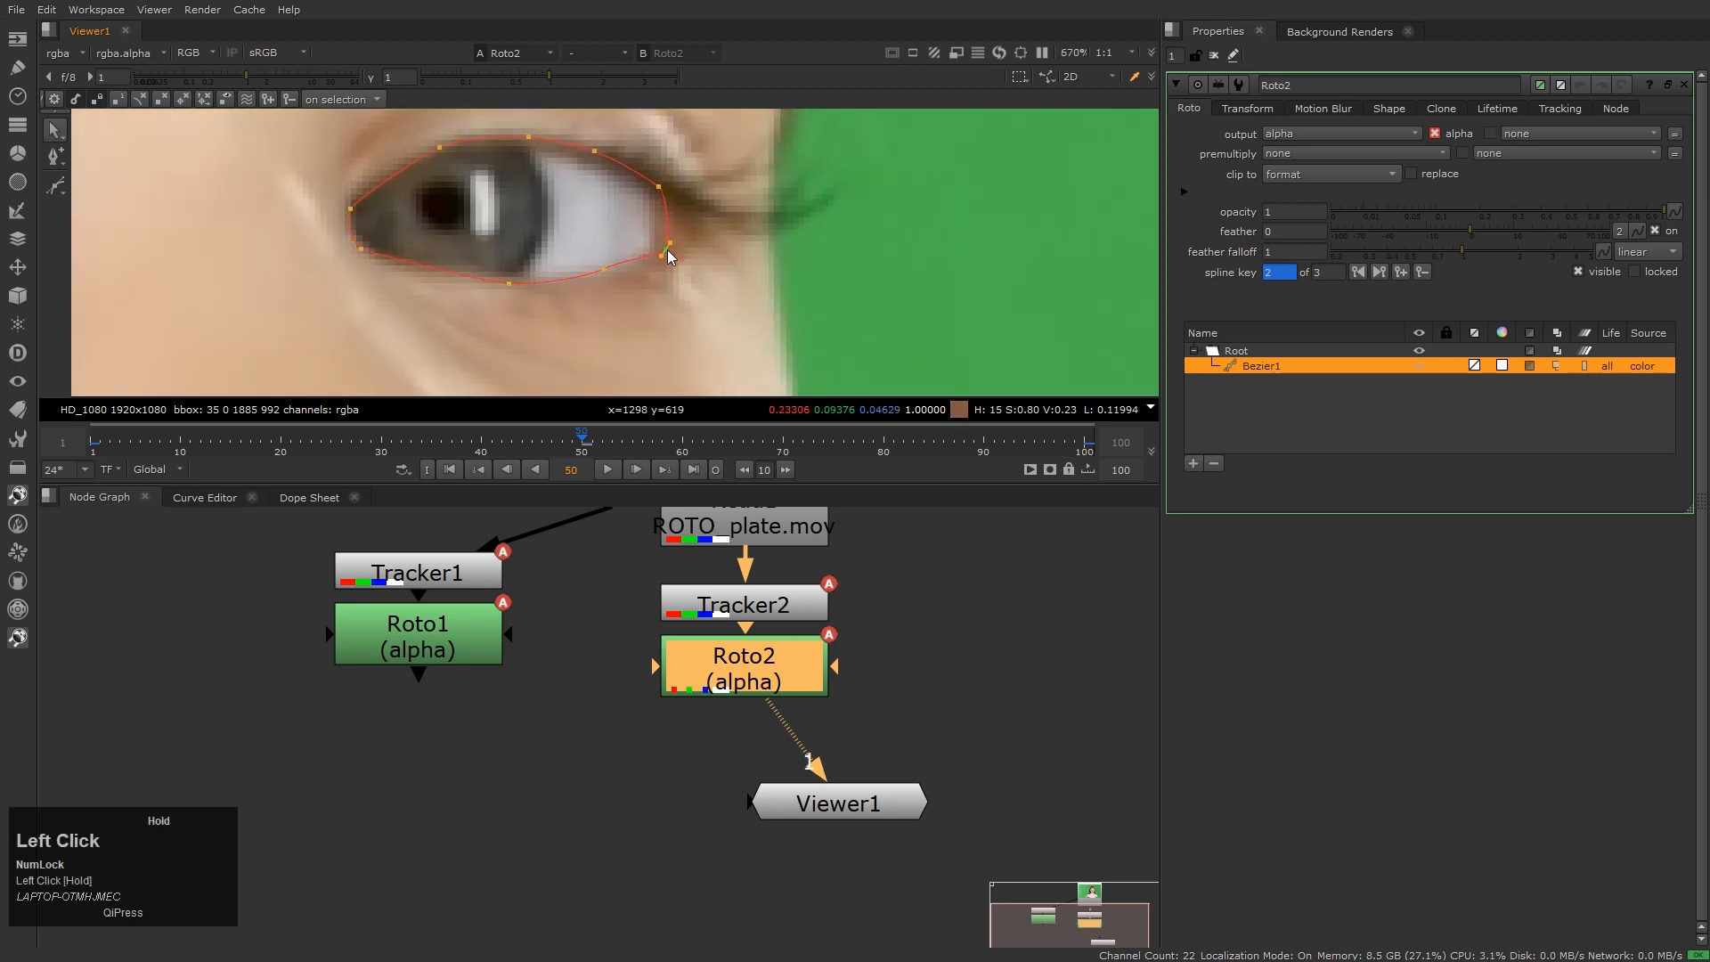
pyautogui.click(593, 152)
pyautogui.click(605, 270)
pyautogui.press('z')
pyautogui.press('z')
pyautogui.press('z')
pyautogui.moveTo(527, 266)
pyautogui.mouseDown()
pyautogui.moveTo(483, 307)
pyautogui.moveTo(498, 282)
pyautogui.mouseUp()
pyautogui.press('z')
# Refine the inner-corner and upper-lid points on frame 50 and smooth the outer corner of the eye shape
pyautogui.moveTo(360, 249); pyautogui.dragTo(352, 205)
pyautogui.moveTo(413, 124); pyautogui.dragTo(624, 185)
pyautogui.click(492, 116)
pyautogui.scroll(1, 490, 113)
pyautogui.moveTo(536, 143); pyautogui.dragTo(691, 280)
pyautogui.press('z')
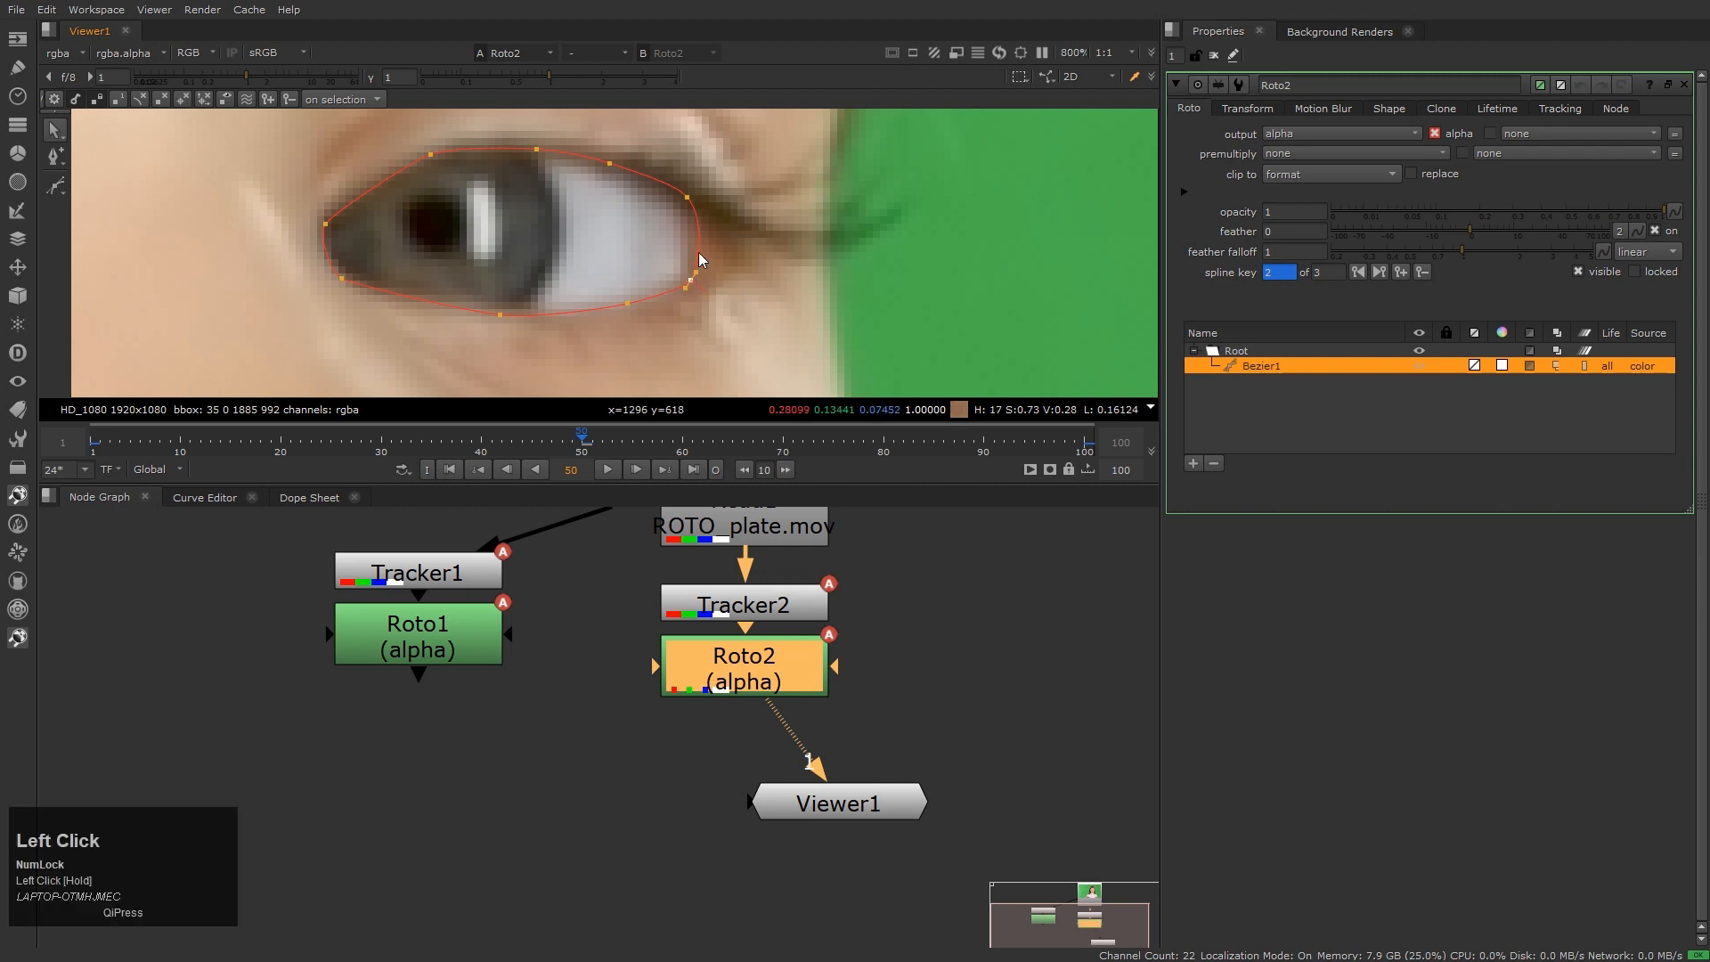
pyautogui.click(686, 195)
pyautogui.moveTo(611, 164); pyautogui.dragTo(613, 161)
pyautogui.scroll(-3, 421, 157)
pyautogui.moveTo(506, 204); pyautogui.dragTo(532, 254, button='middle')
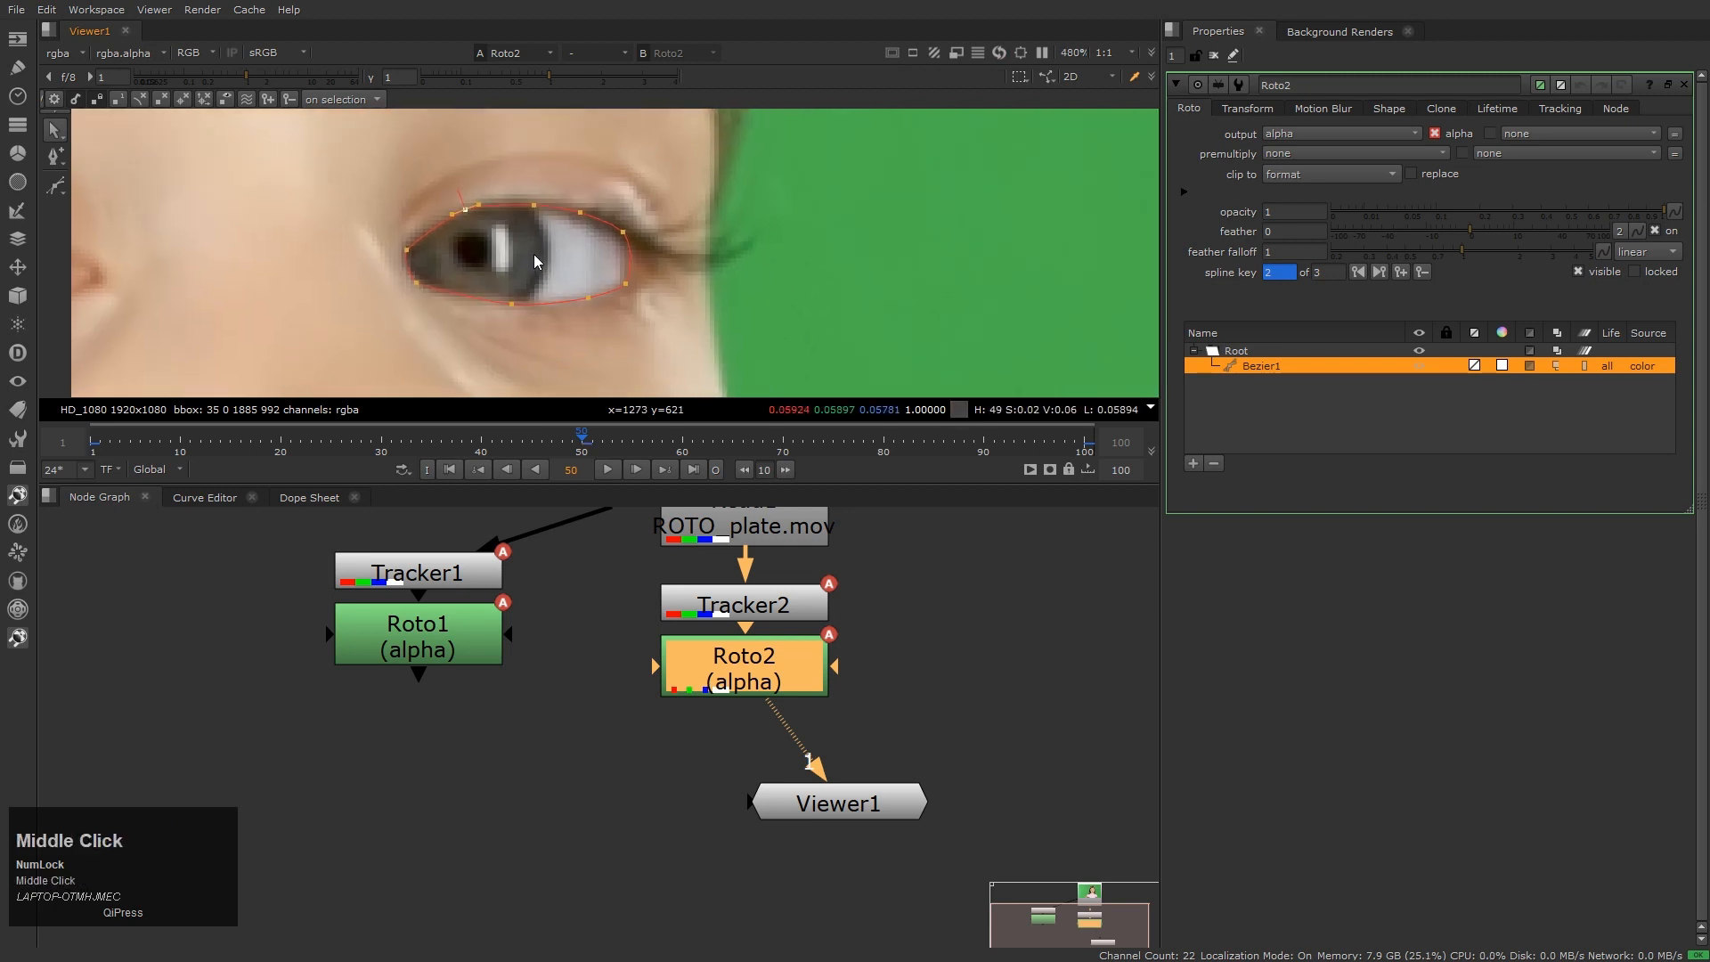
# On frame 26, select the whole shape, shift it toward the inner corner of the eye and reduce its height from the lower edge
pyautogui.press('Home')
pyautogui.scroll(-1, 506, 249)
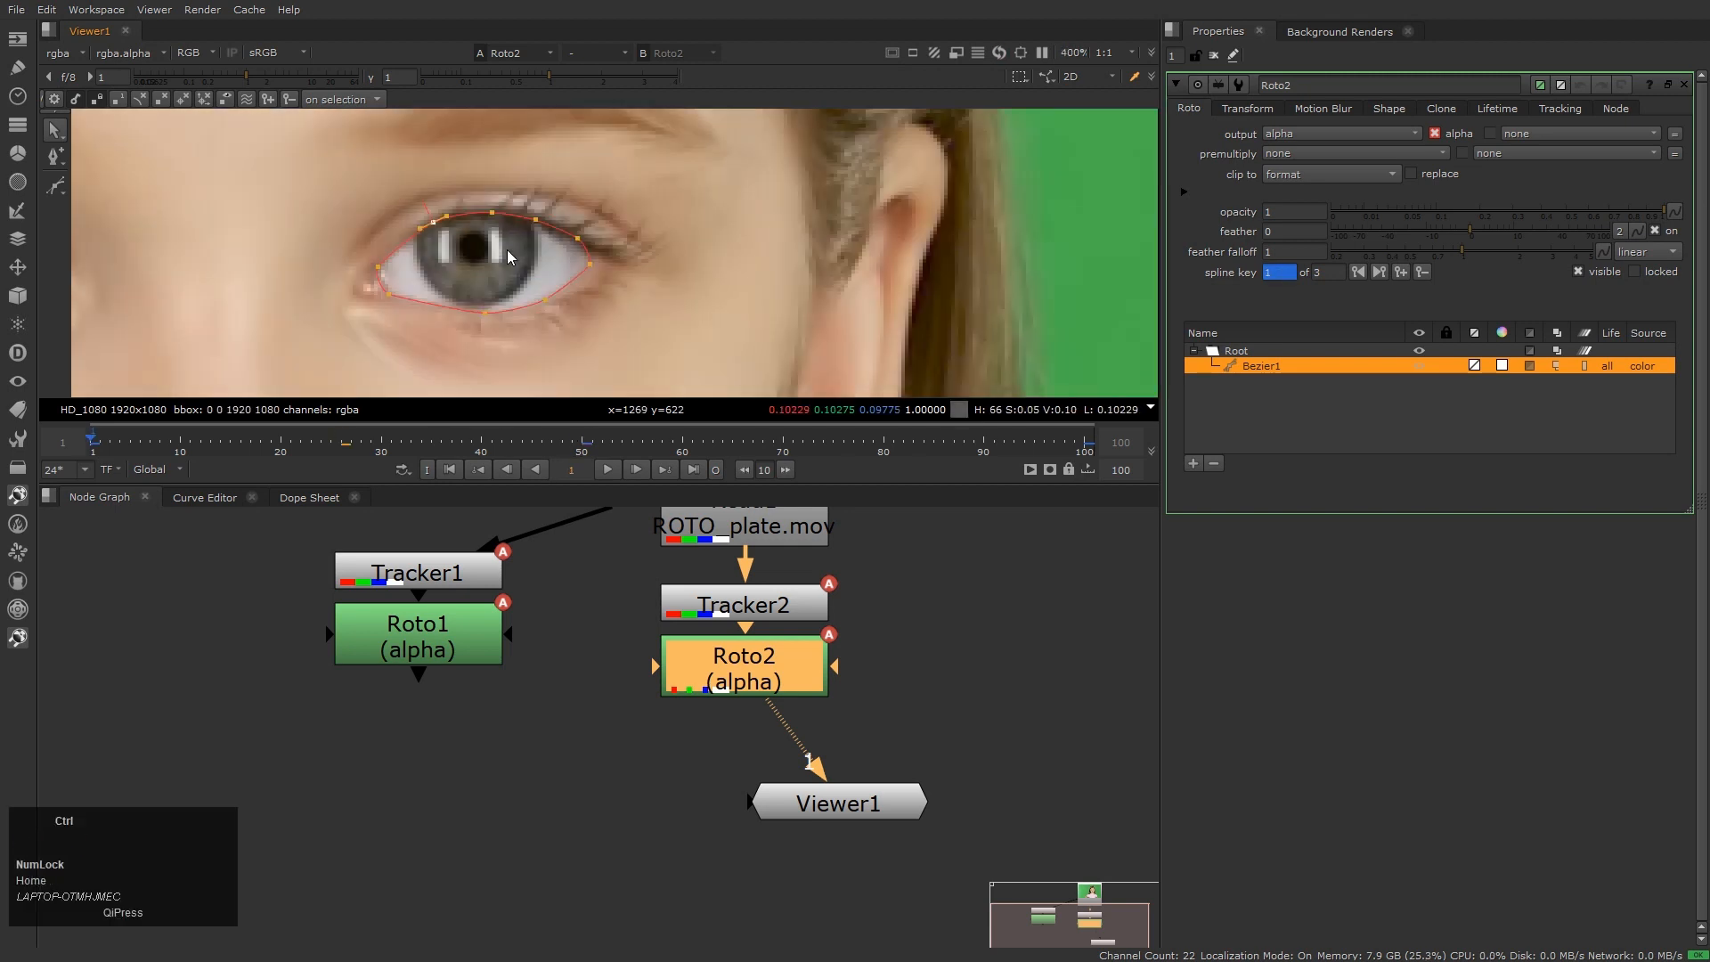
pyautogui.hotkey('ctrl', 'Right')
pyautogui.moveTo(278, 162); pyautogui.dragTo(709, 387)
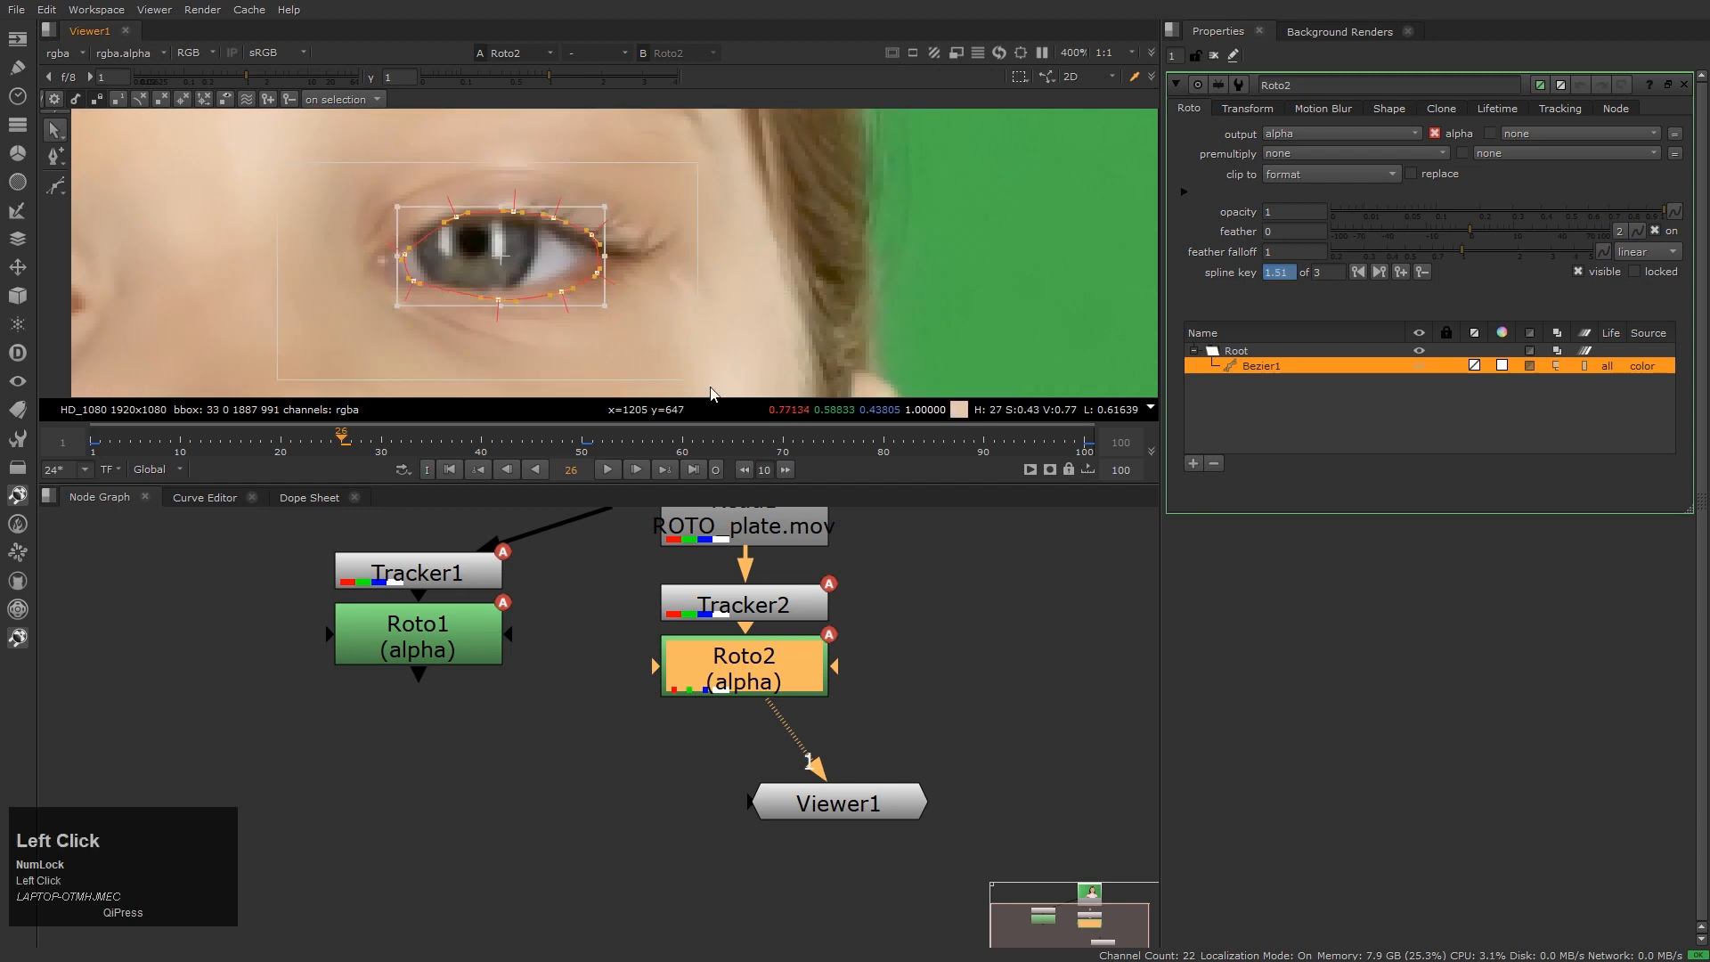
pyautogui.scroll(2, 561, 280)
pyautogui.moveTo(557, 275); pyautogui.dragTo(534, 275)
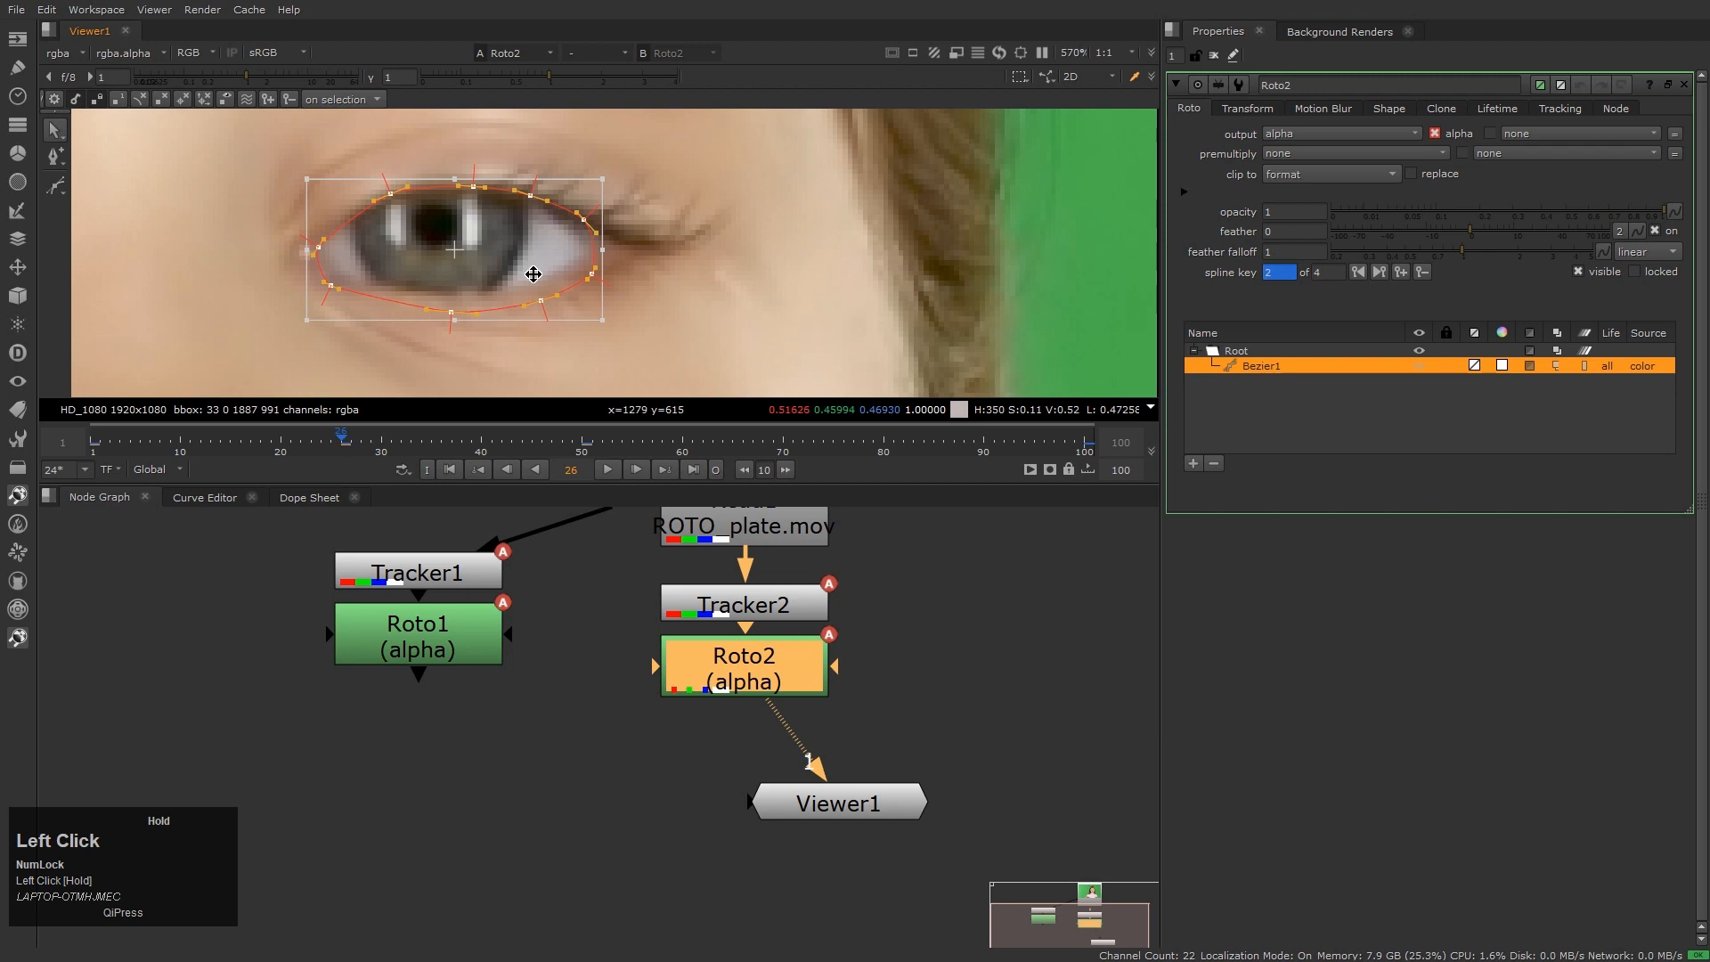
pyautogui.keyDown('ctrl'); pyautogui.moveTo(459, 323); pyautogui.dragTo(456, 299); pyautogui.keyUp('ctrl')
pyautogui.click(463, 345)
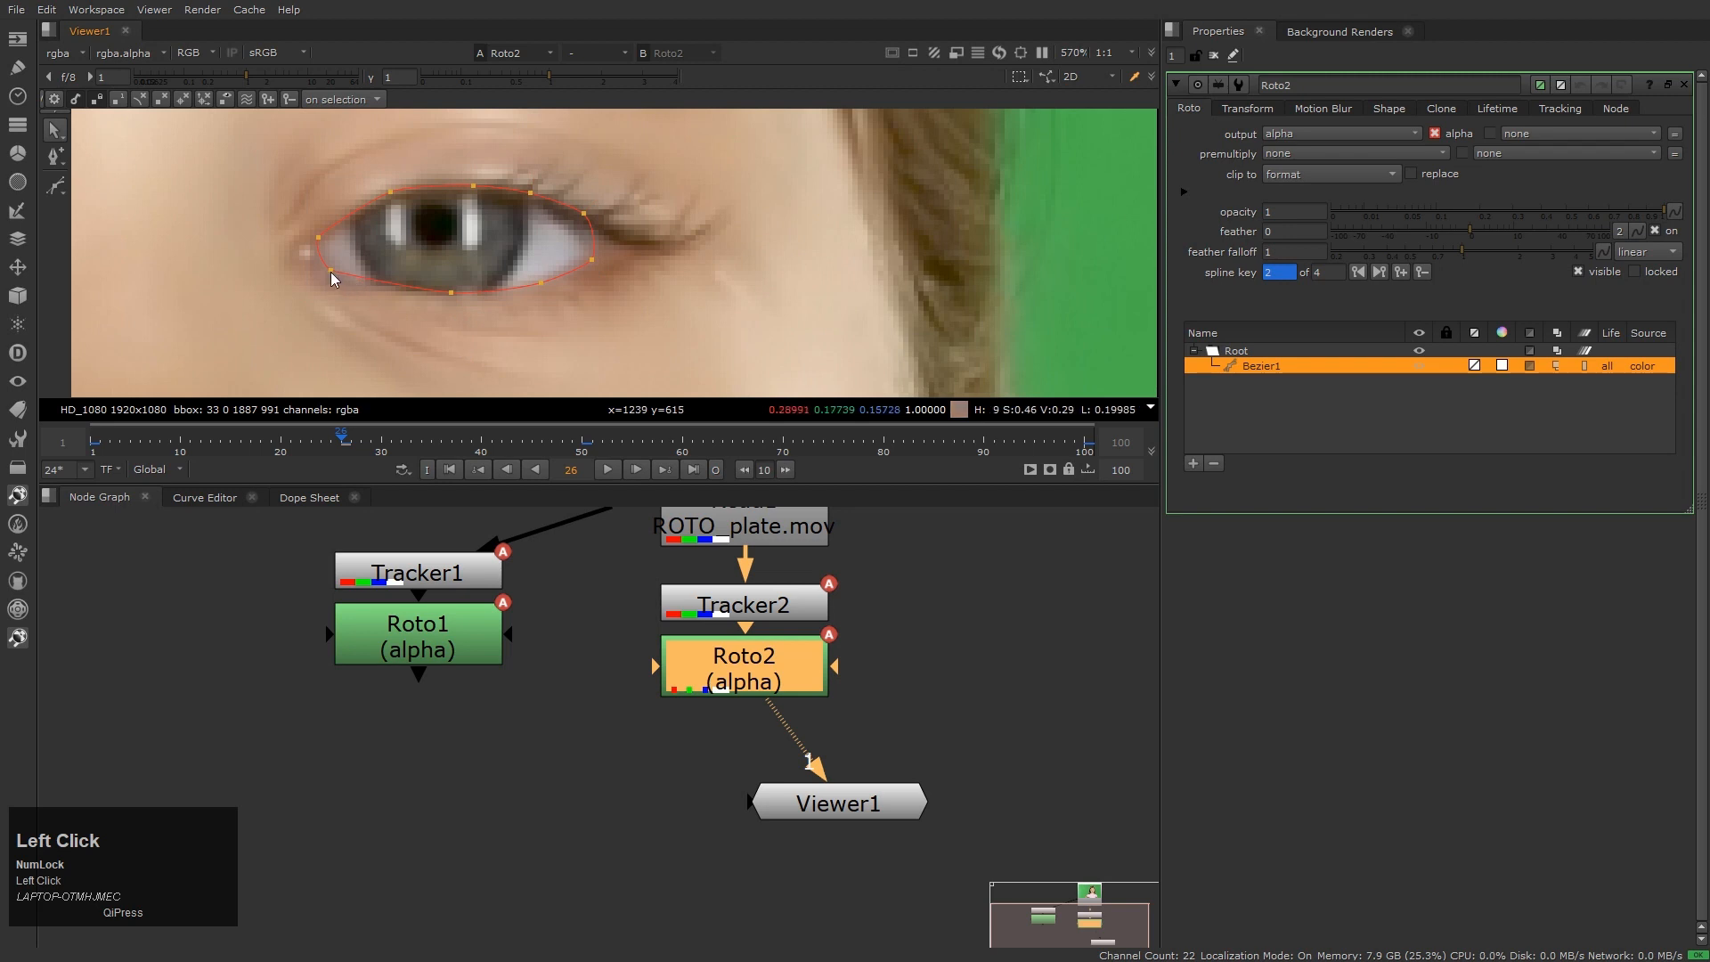
# Adjust the inner-corner, outer-corner and upper-lid points to fit the eye on frame 26
pyautogui.moveTo(330, 271); pyautogui.dragTo(330, 275)
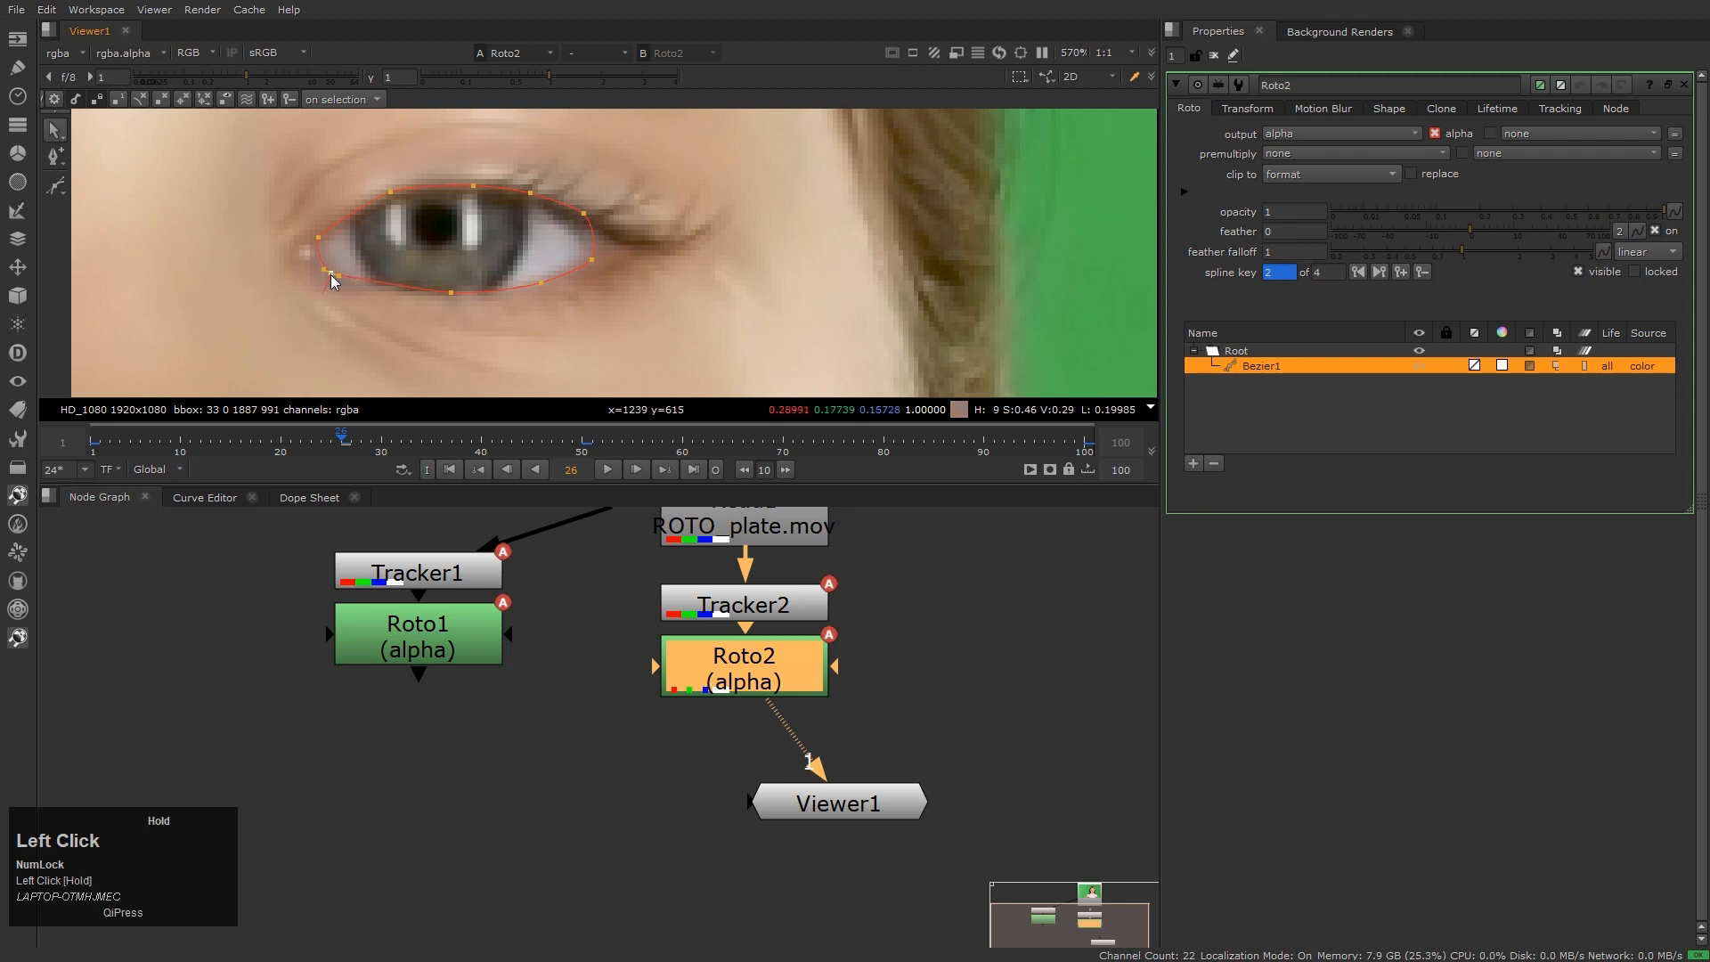
pyautogui.click(592, 257)
pyautogui.moveTo(575, 215); pyautogui.dragTo(537, 198)
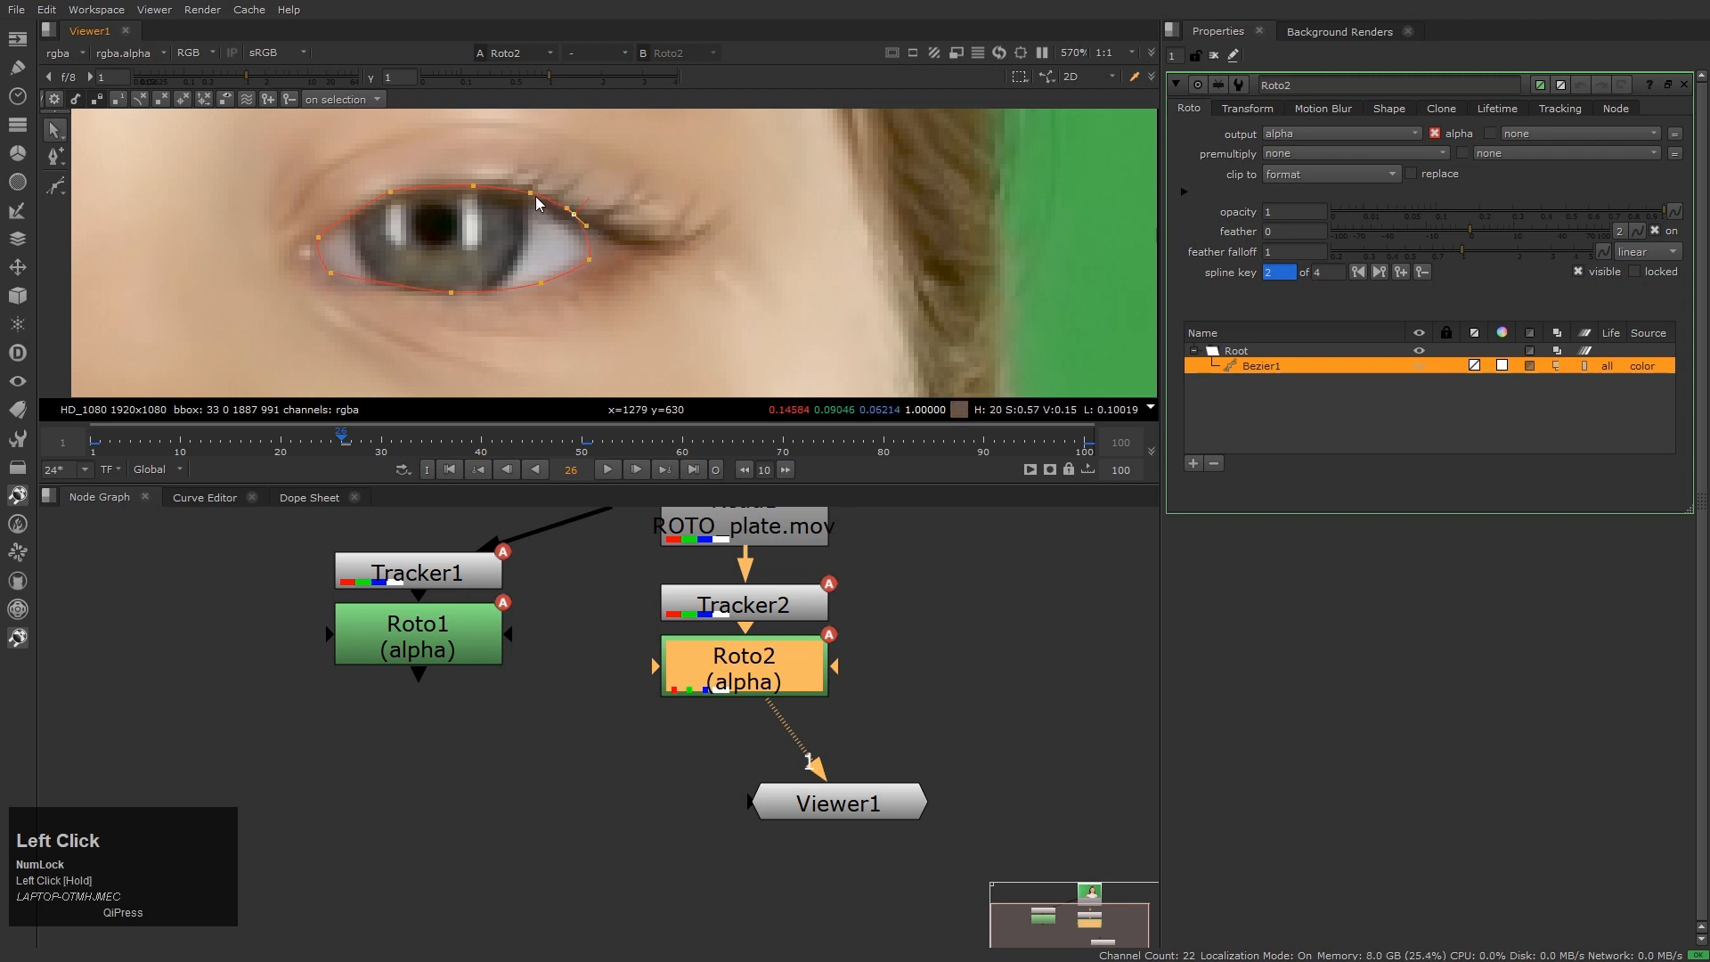
pyautogui.click(473, 186)
# Select all points of the eye shape on frame 26 and smooth them repeatedly
pyautogui.scroll(-3, 390, 202)
pyautogui.click(426, 200)
pyautogui.moveTo(425, 201); pyautogui.dragTo(613, 277)
pyautogui.scroll(2, 684, 339)
pyautogui.press('z')
pyautogui.press('z')
pyautogui.press('z')
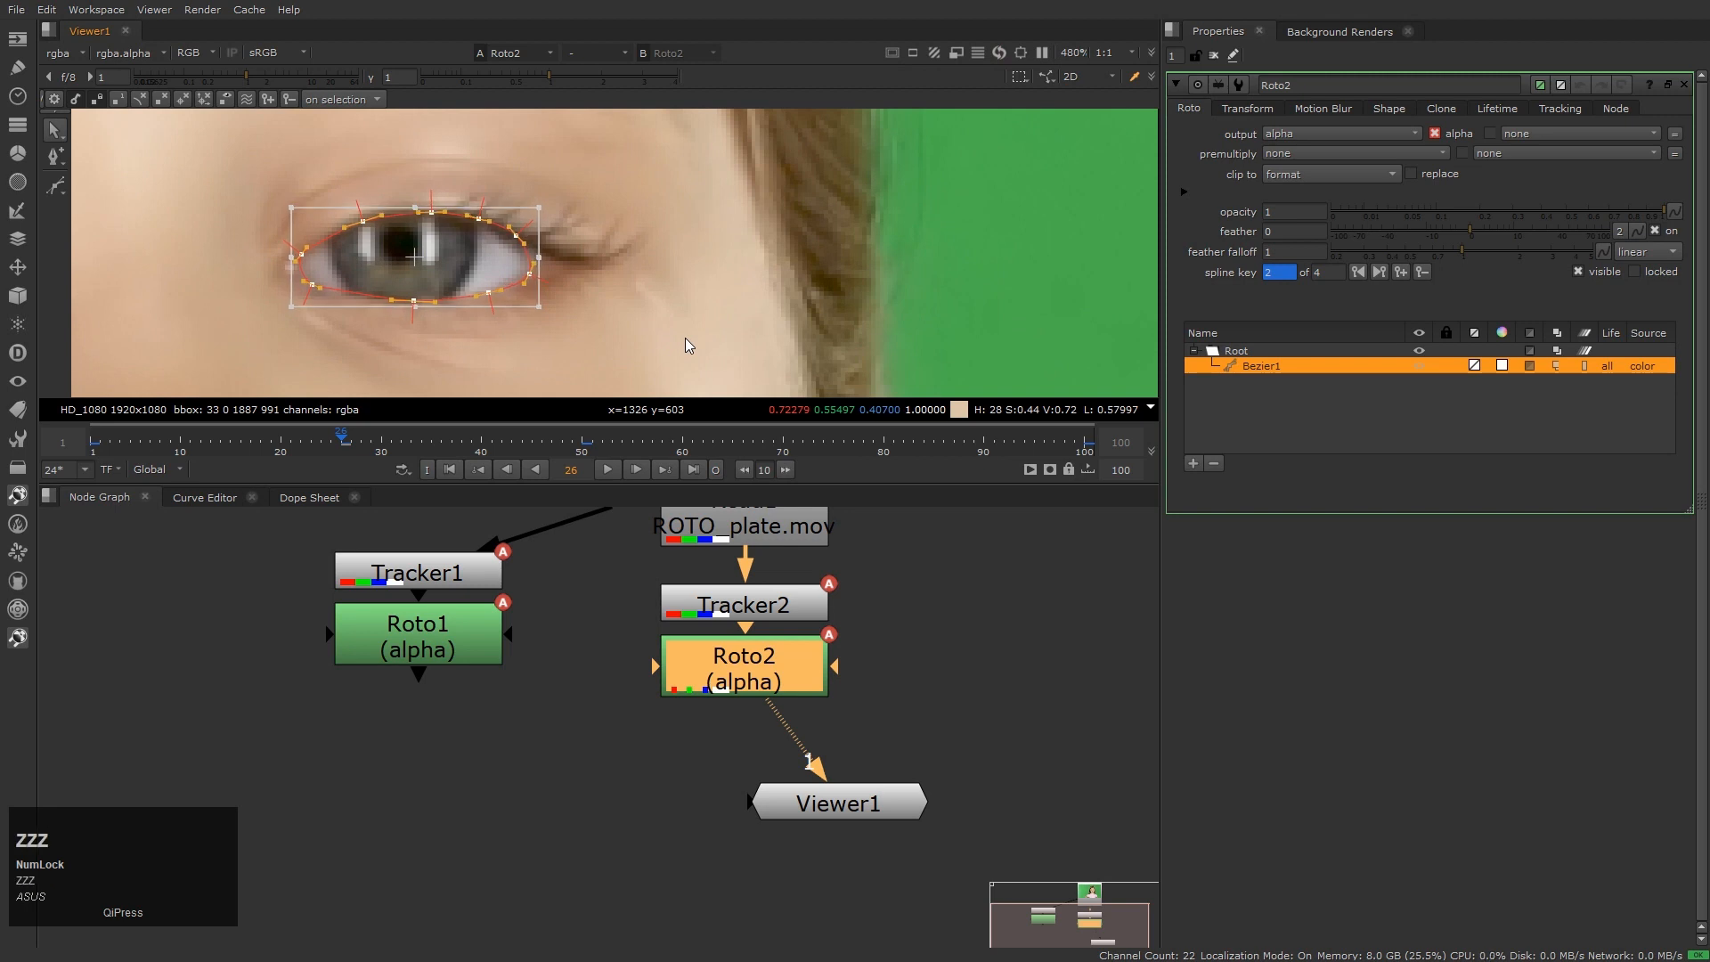
pyautogui.click(678, 338)
pyautogui.scroll(2, 382, 328)
pyautogui.moveTo(381, 328); pyautogui.dragTo(528, 349, button='middle')
pyautogui.scroll(-1, 408, 351)
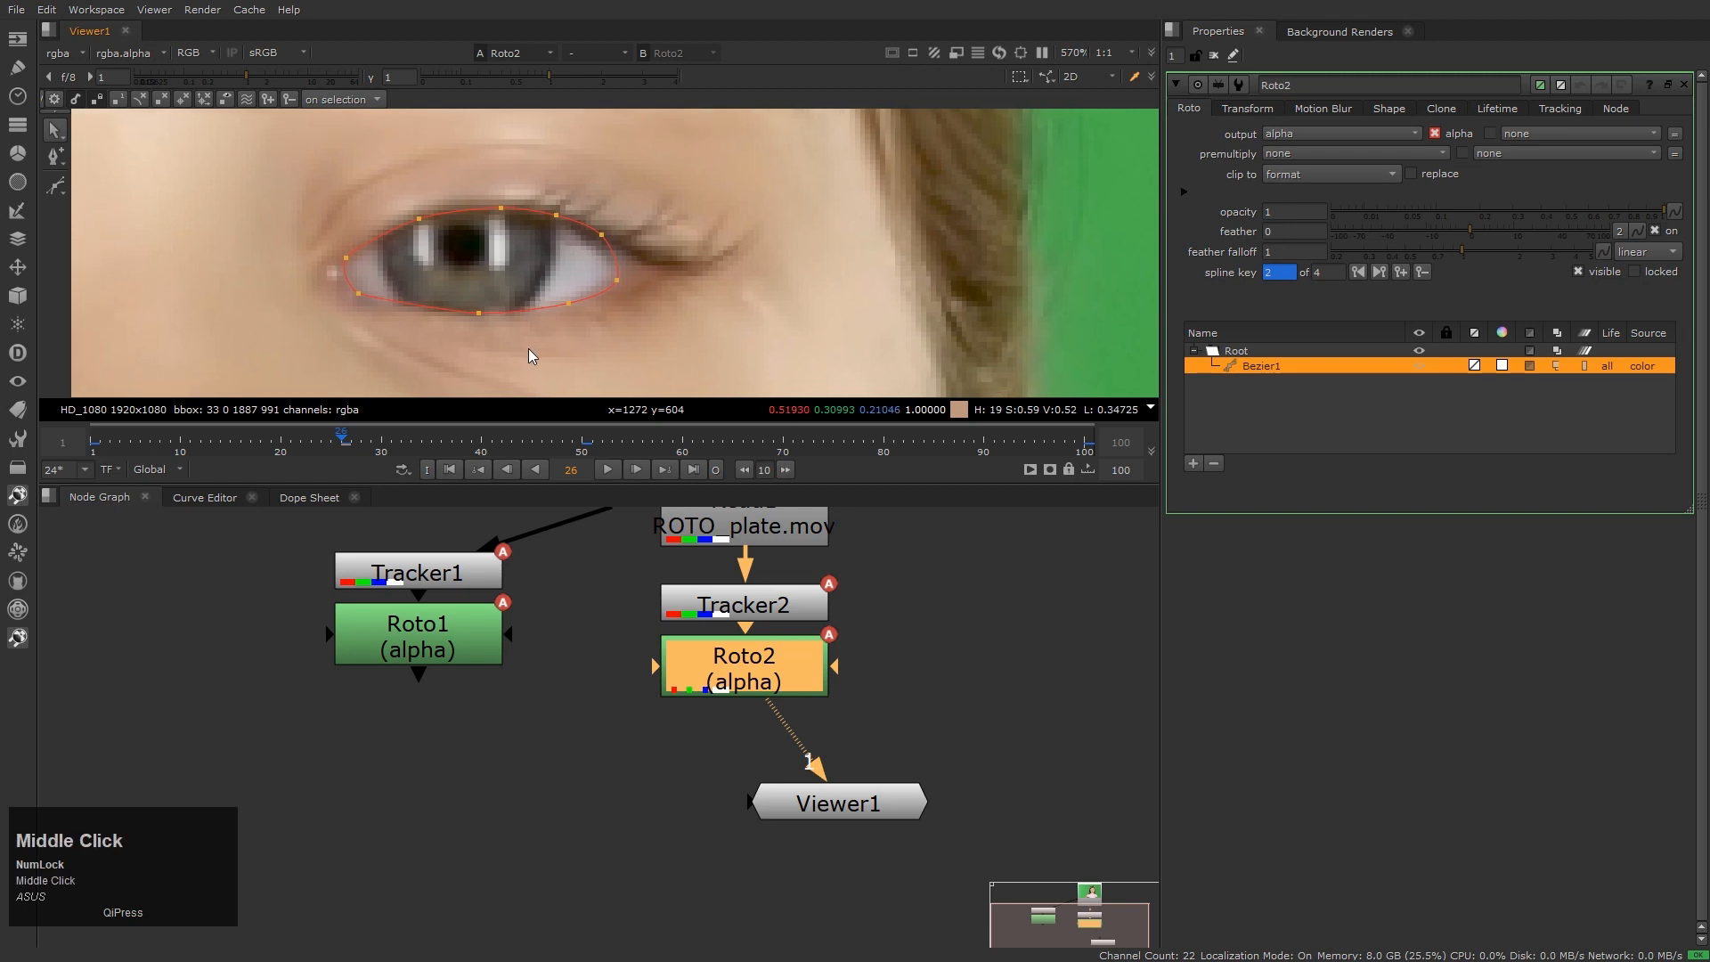
# On frame 75, select the whole shape and move it to align with the eye
pyautogui.press('alt')
pyautogui.hotkey('alt', 'Right')
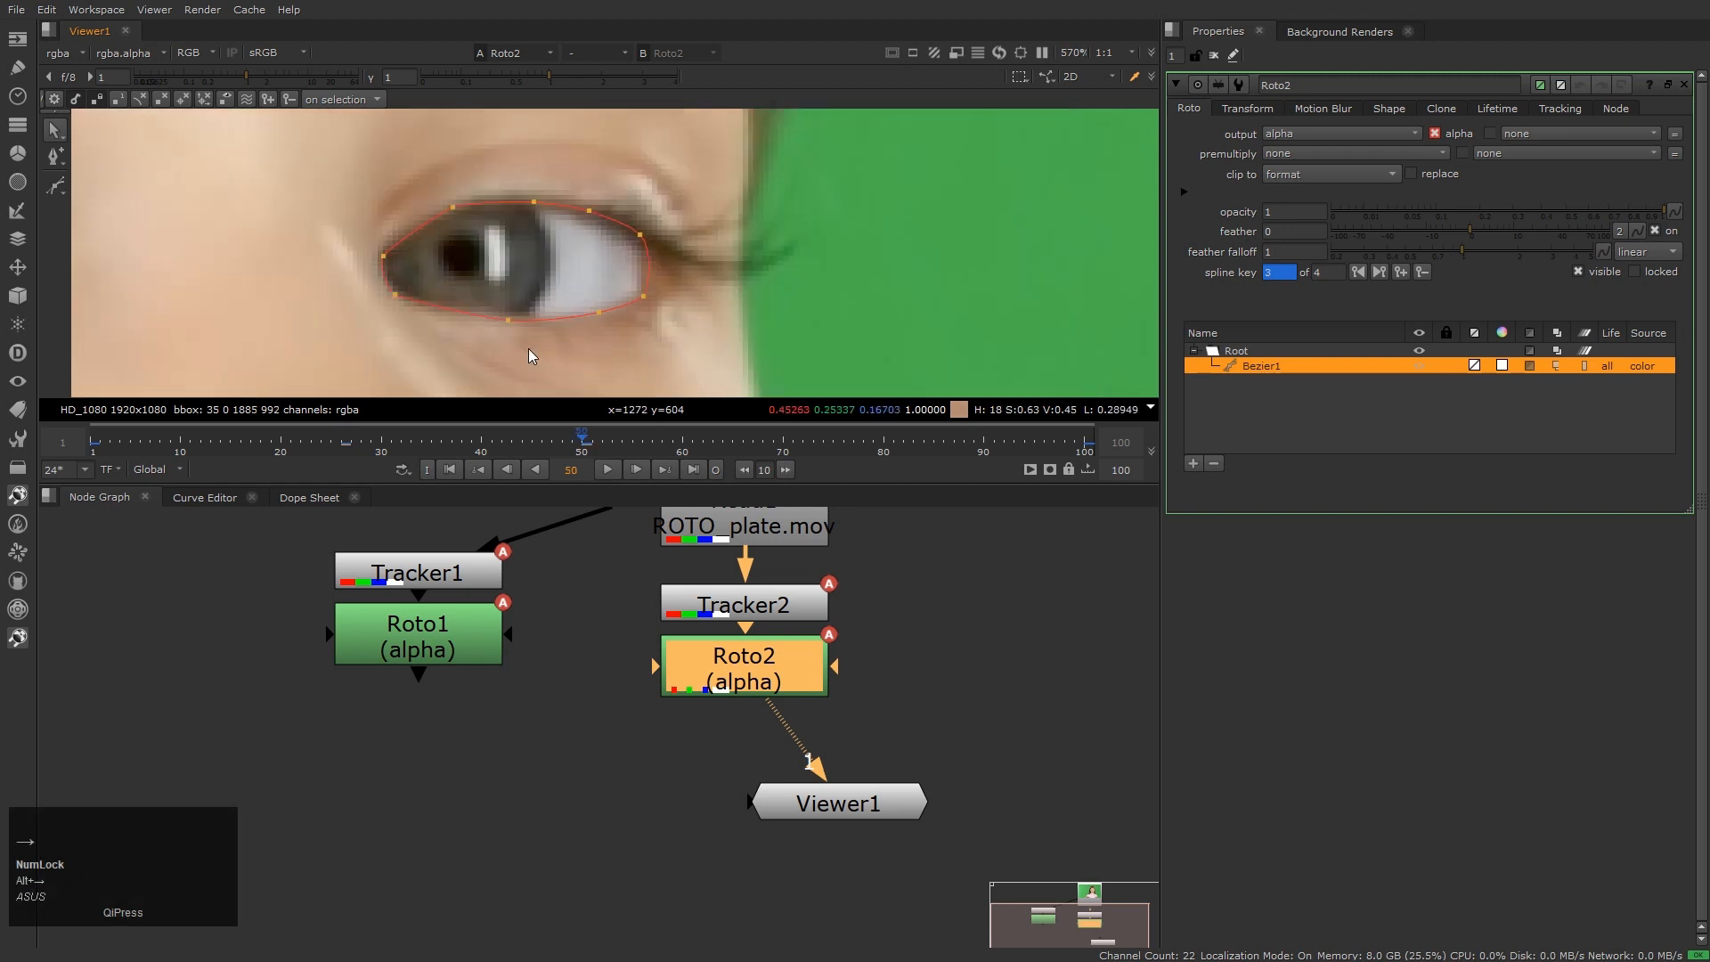
pyautogui.hotkey('ctrl', 'Right')
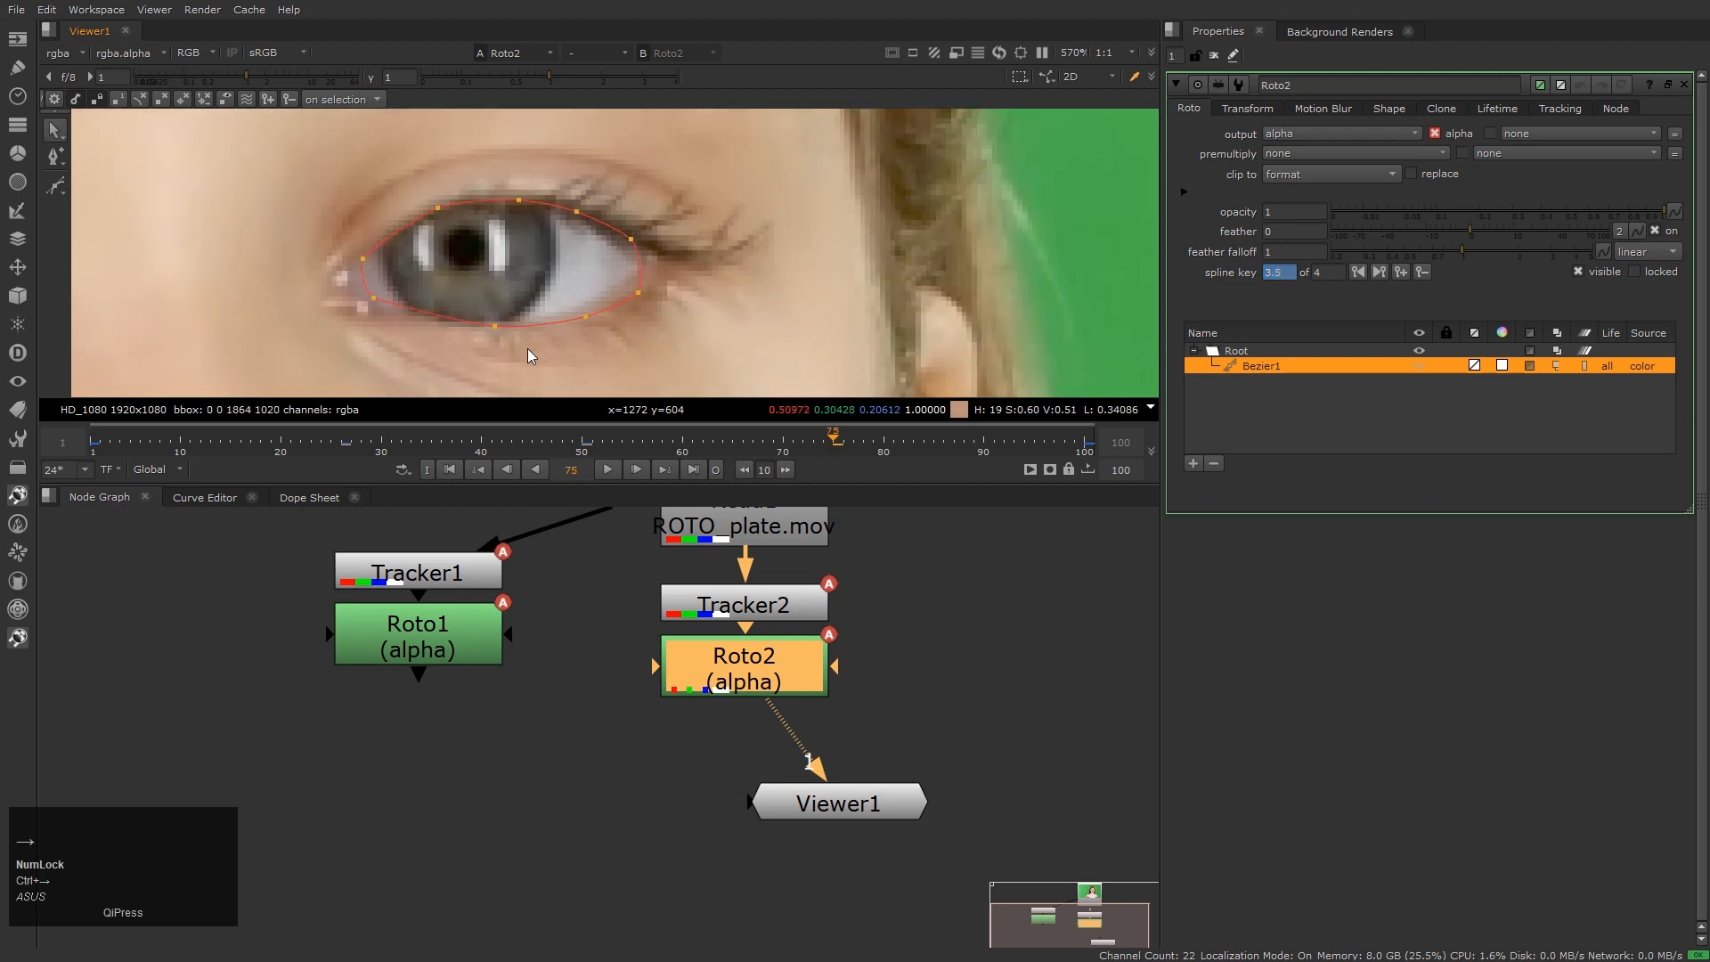
pyautogui.moveTo(250, 159); pyautogui.dragTo(826, 442)
pyautogui.moveTo(591, 274); pyautogui.dragTo(482, 328)
pyautogui.click(687, 301)
# Fit the inner-corner points of the shape to the eye on frame 75
pyautogui.click(366, 300)
pyautogui.moveTo(365, 300); pyautogui.dragTo(351, 264)
pyautogui.click(295, 298)
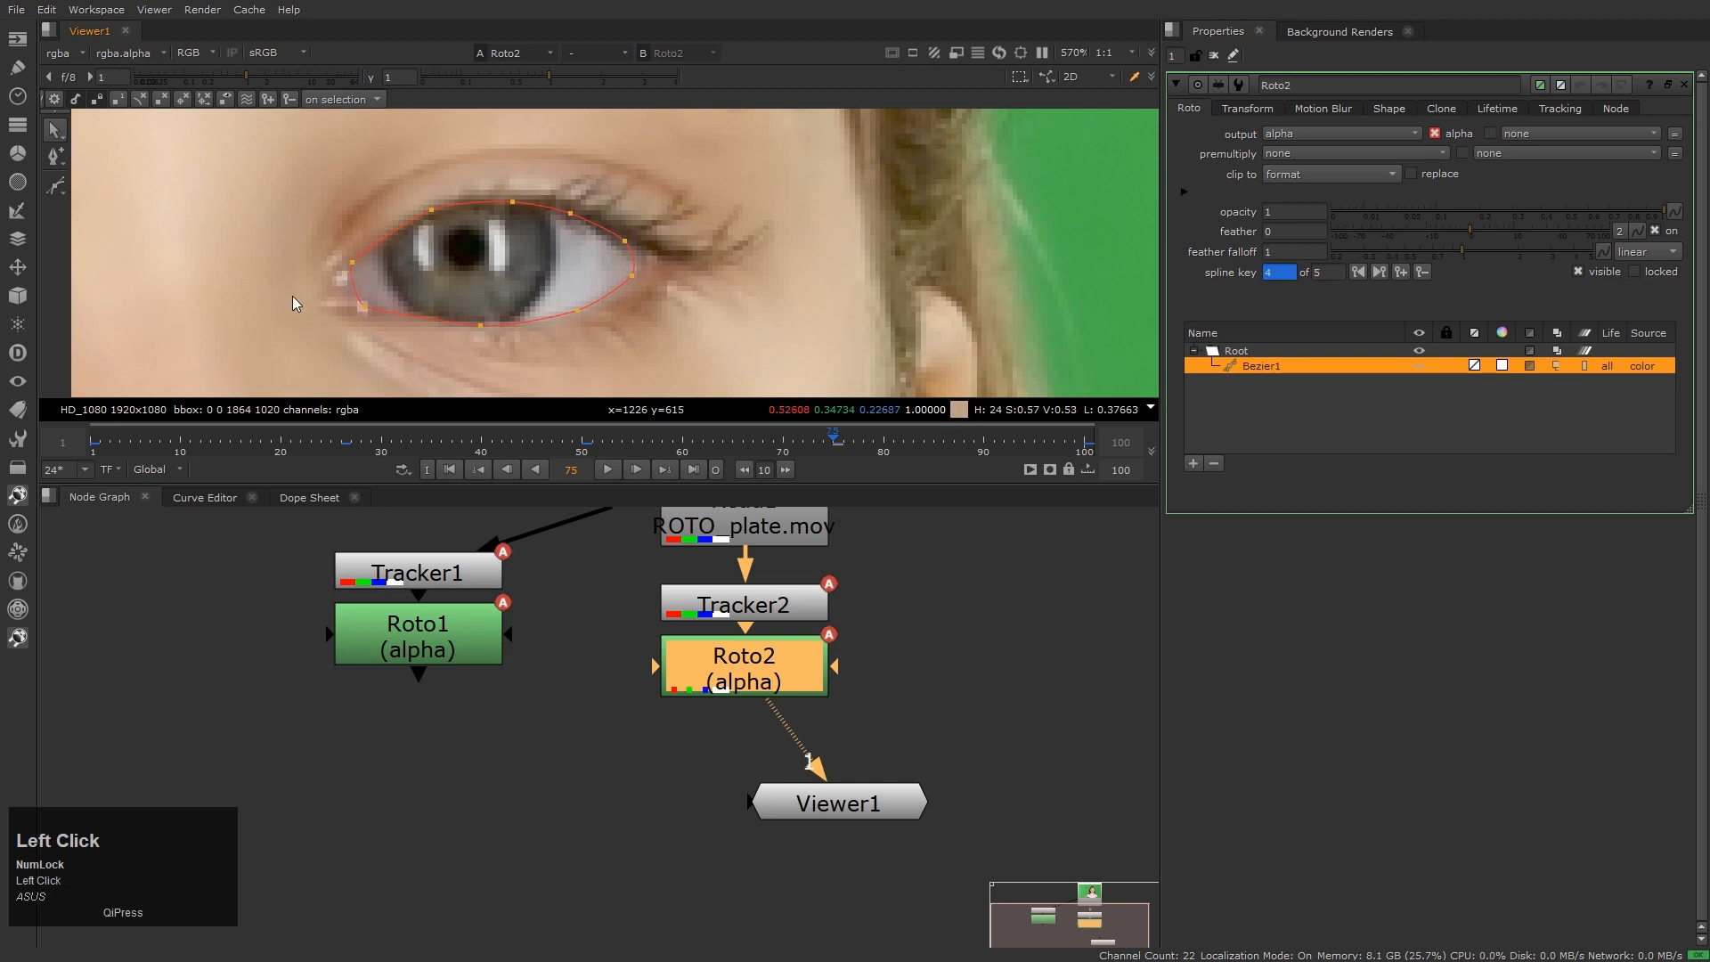
# Play the clip from frame 1 to check how the animated shape follows the eye, then stop playback
pyautogui.press('Home')
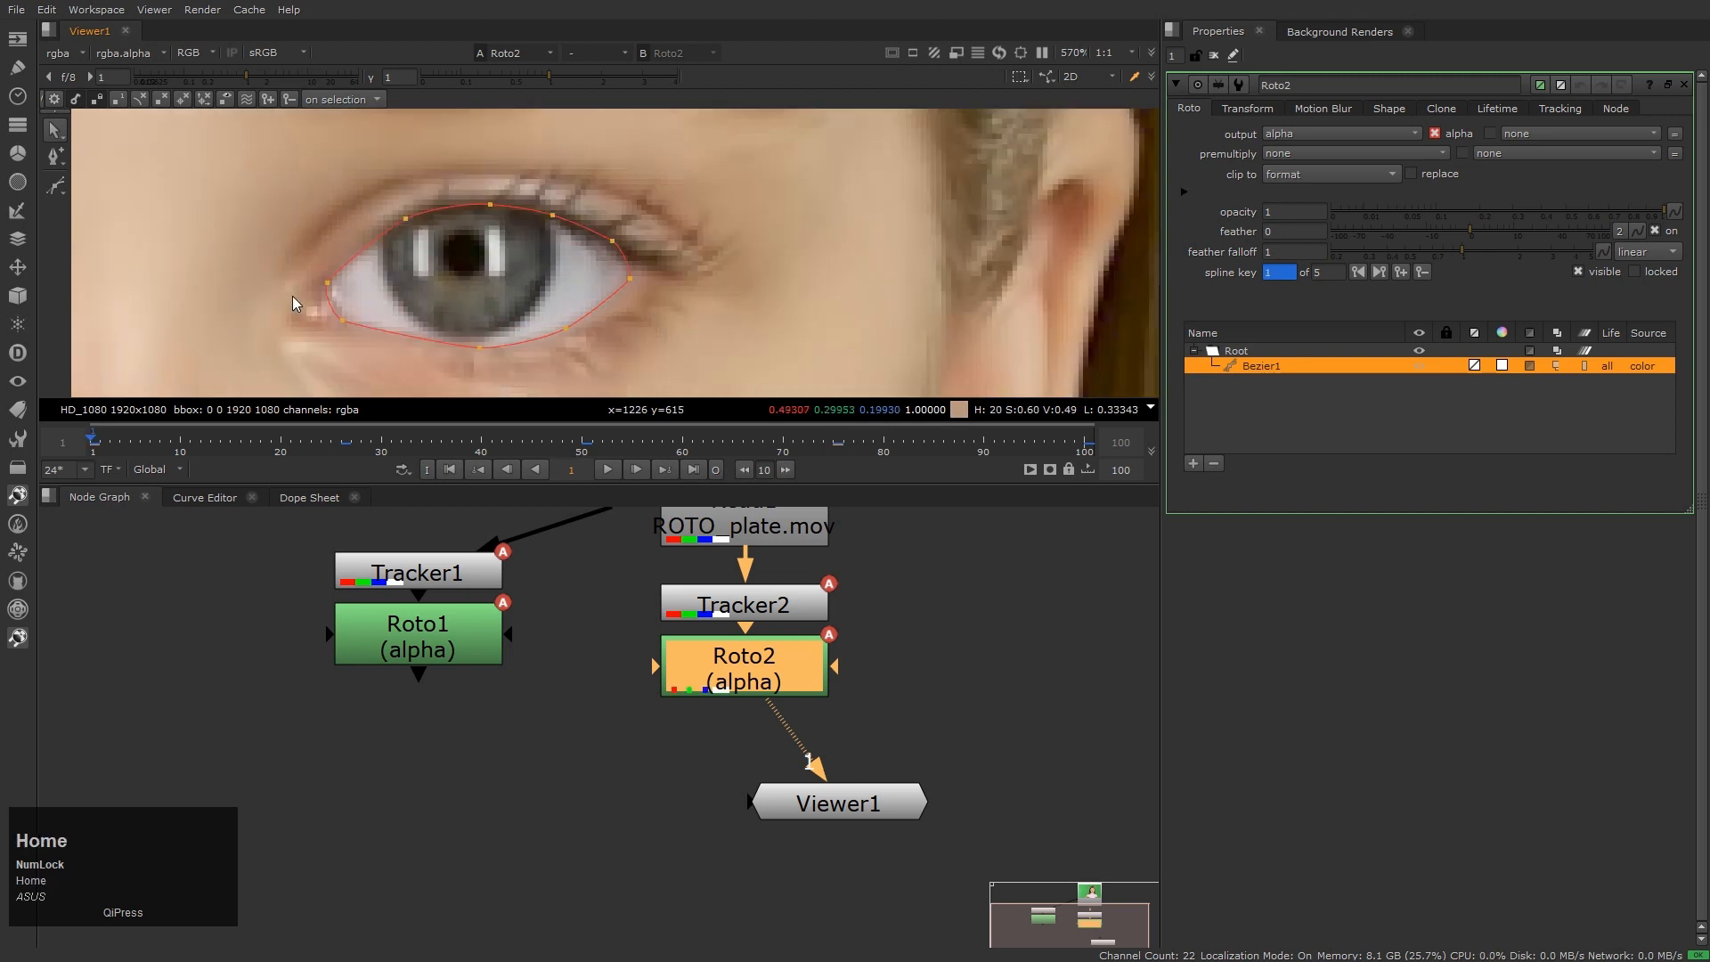
pyautogui.press('l')
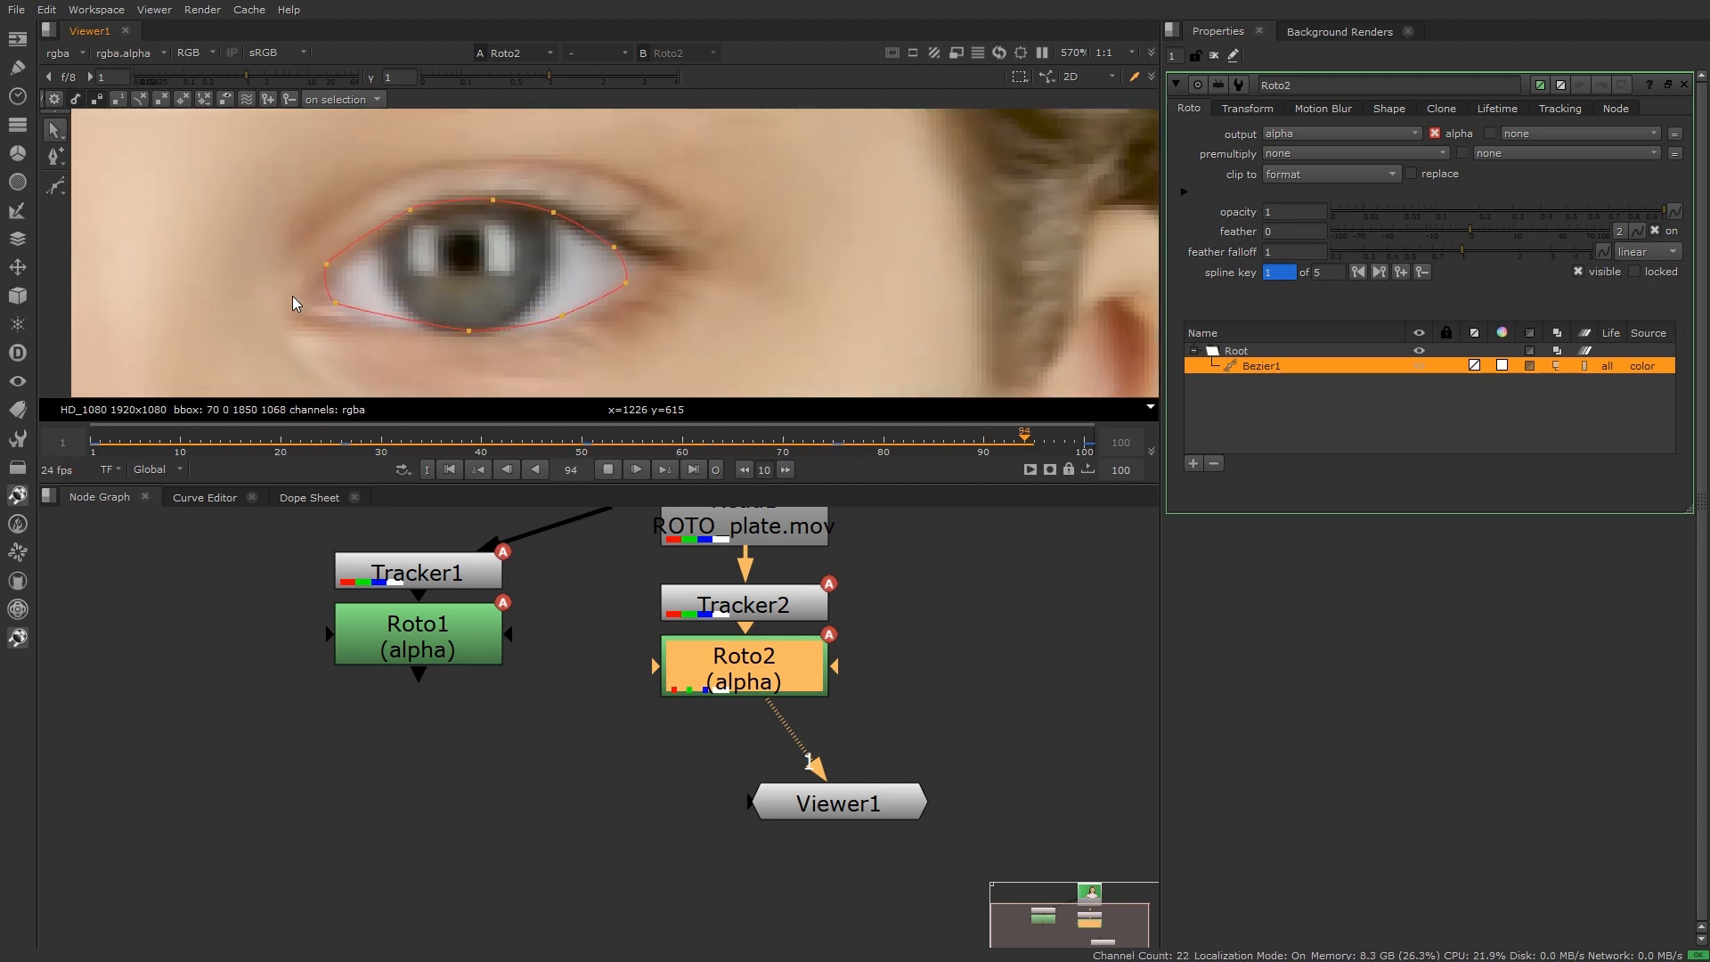
pyautogui.press('k')
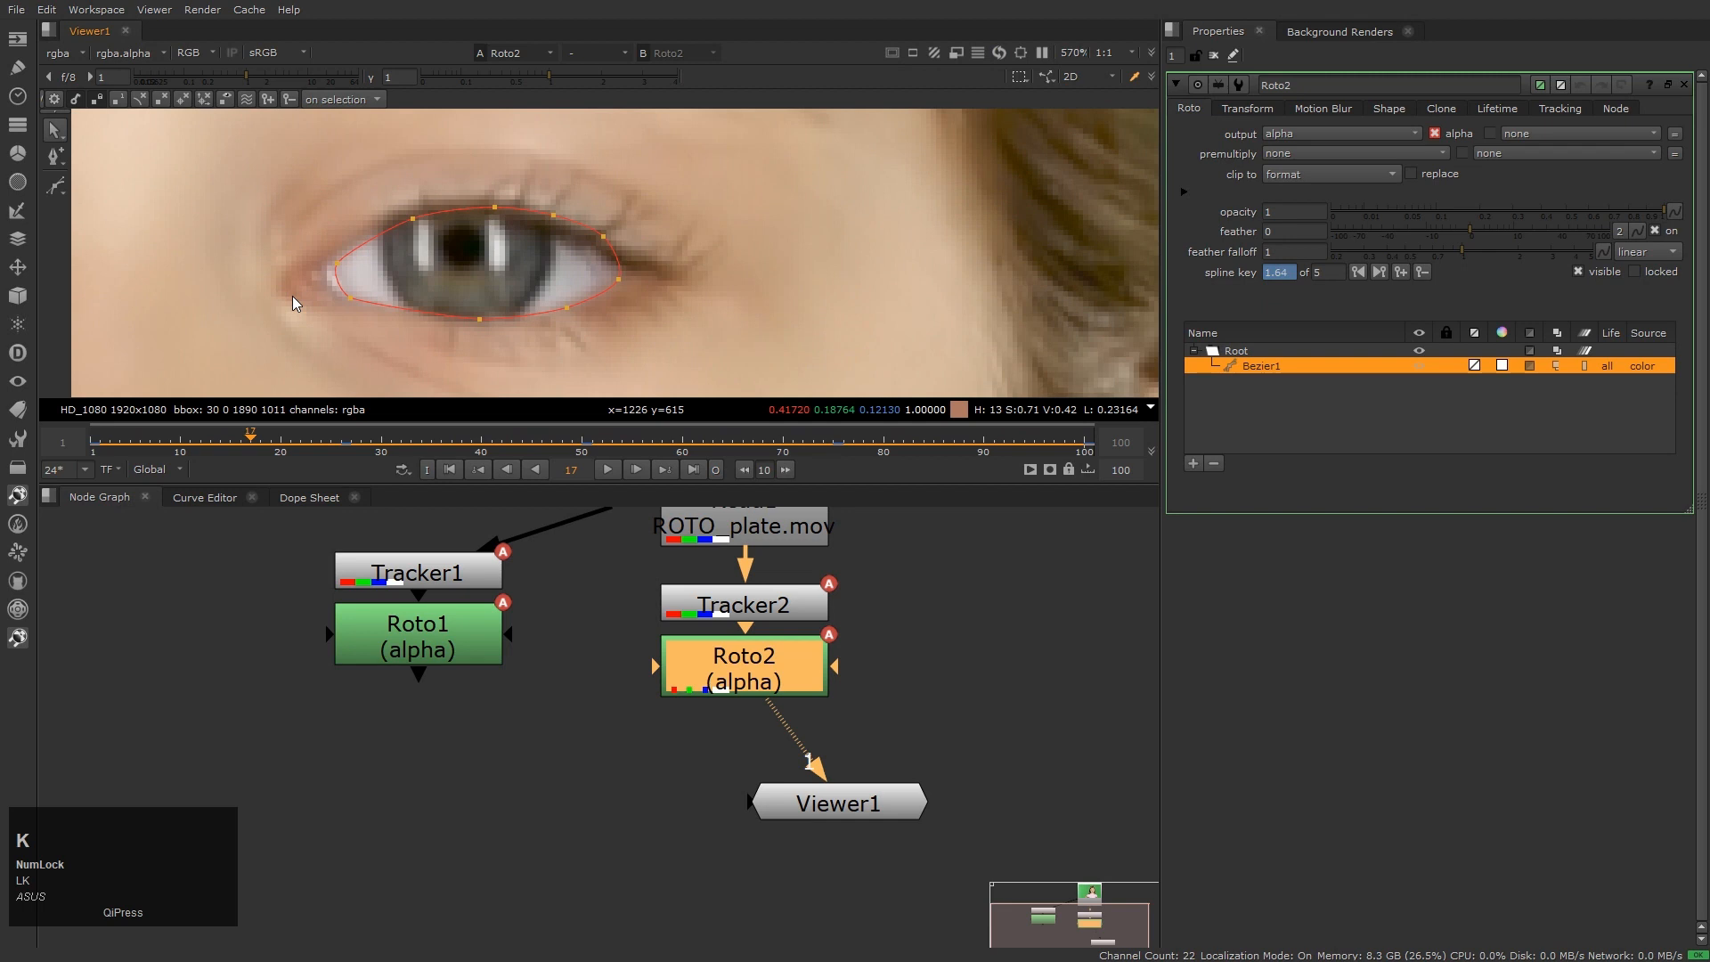
# At frame 14, shift the whole Roto2 eye shape to match the eye's position and set a spline key there
pyautogui.press('Home')
pyautogui.press('ctrl')
pyautogui.hotkey('ctrl', 'Right')
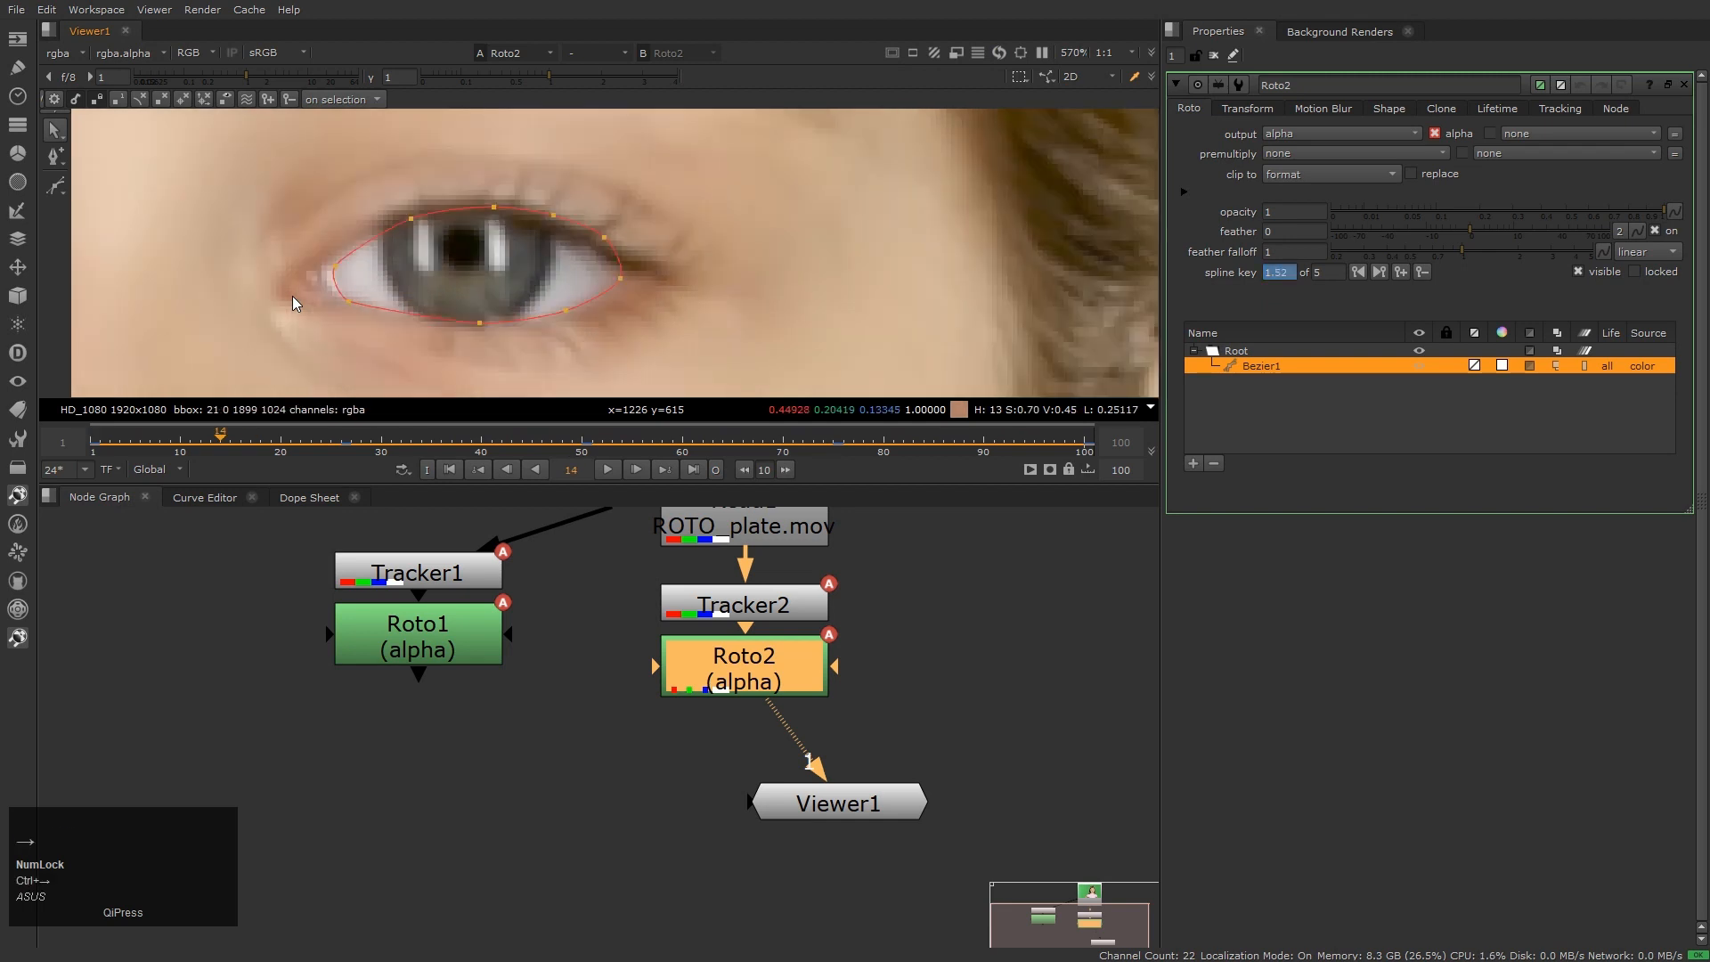
pyautogui.moveTo(242, 167); pyautogui.dragTo(842, 374)
pyautogui.moveTo(523, 301); pyautogui.dragTo(512, 300)
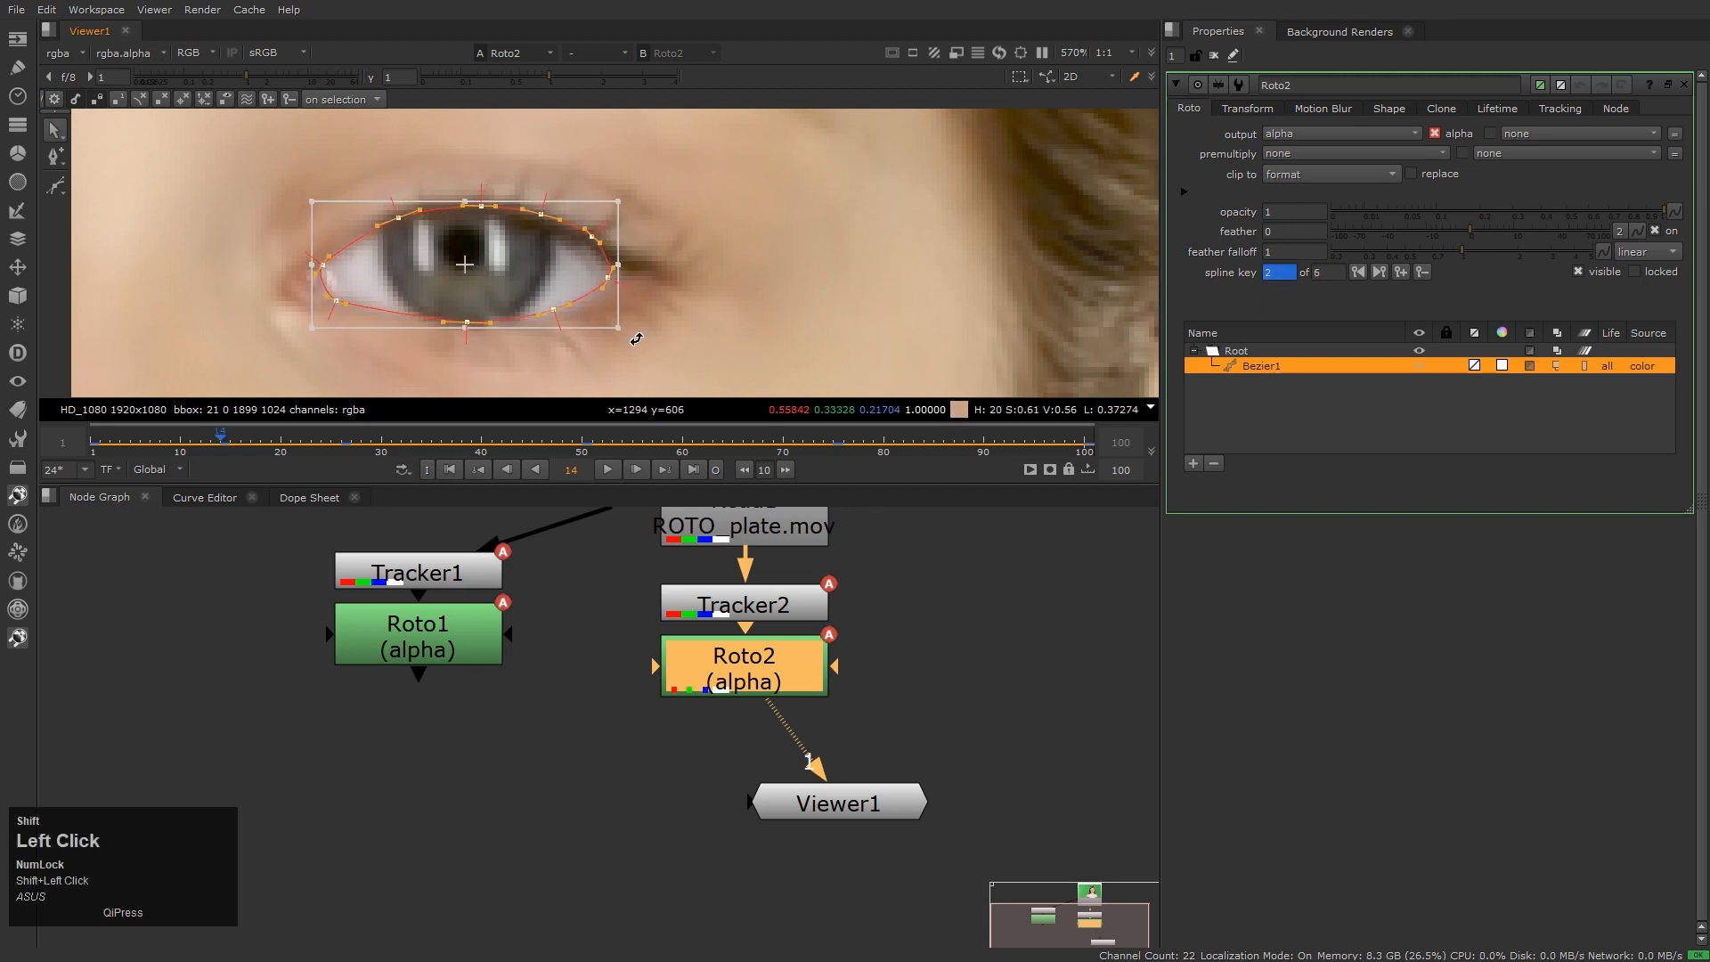
# At frame 38, rotate the whole Bezier1 shape slightly and shift it onto the turned eye
pyautogui.hotkey('alt', 'Right')
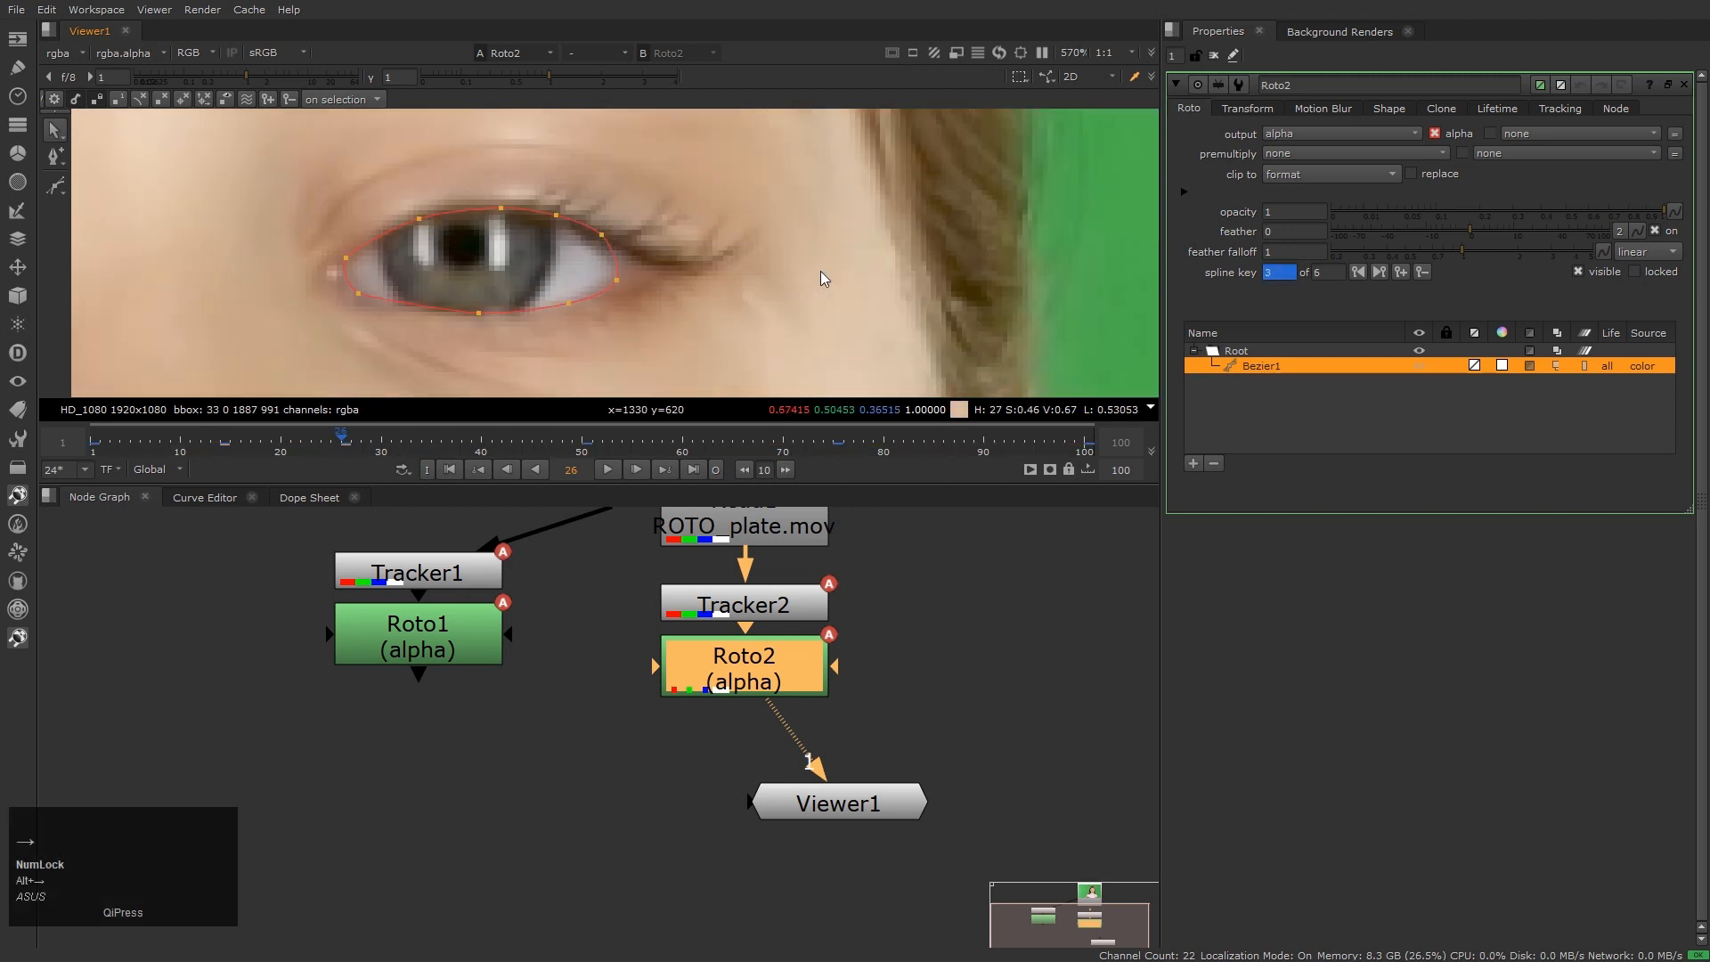
pyautogui.hotkey('ctrl', 'Right')
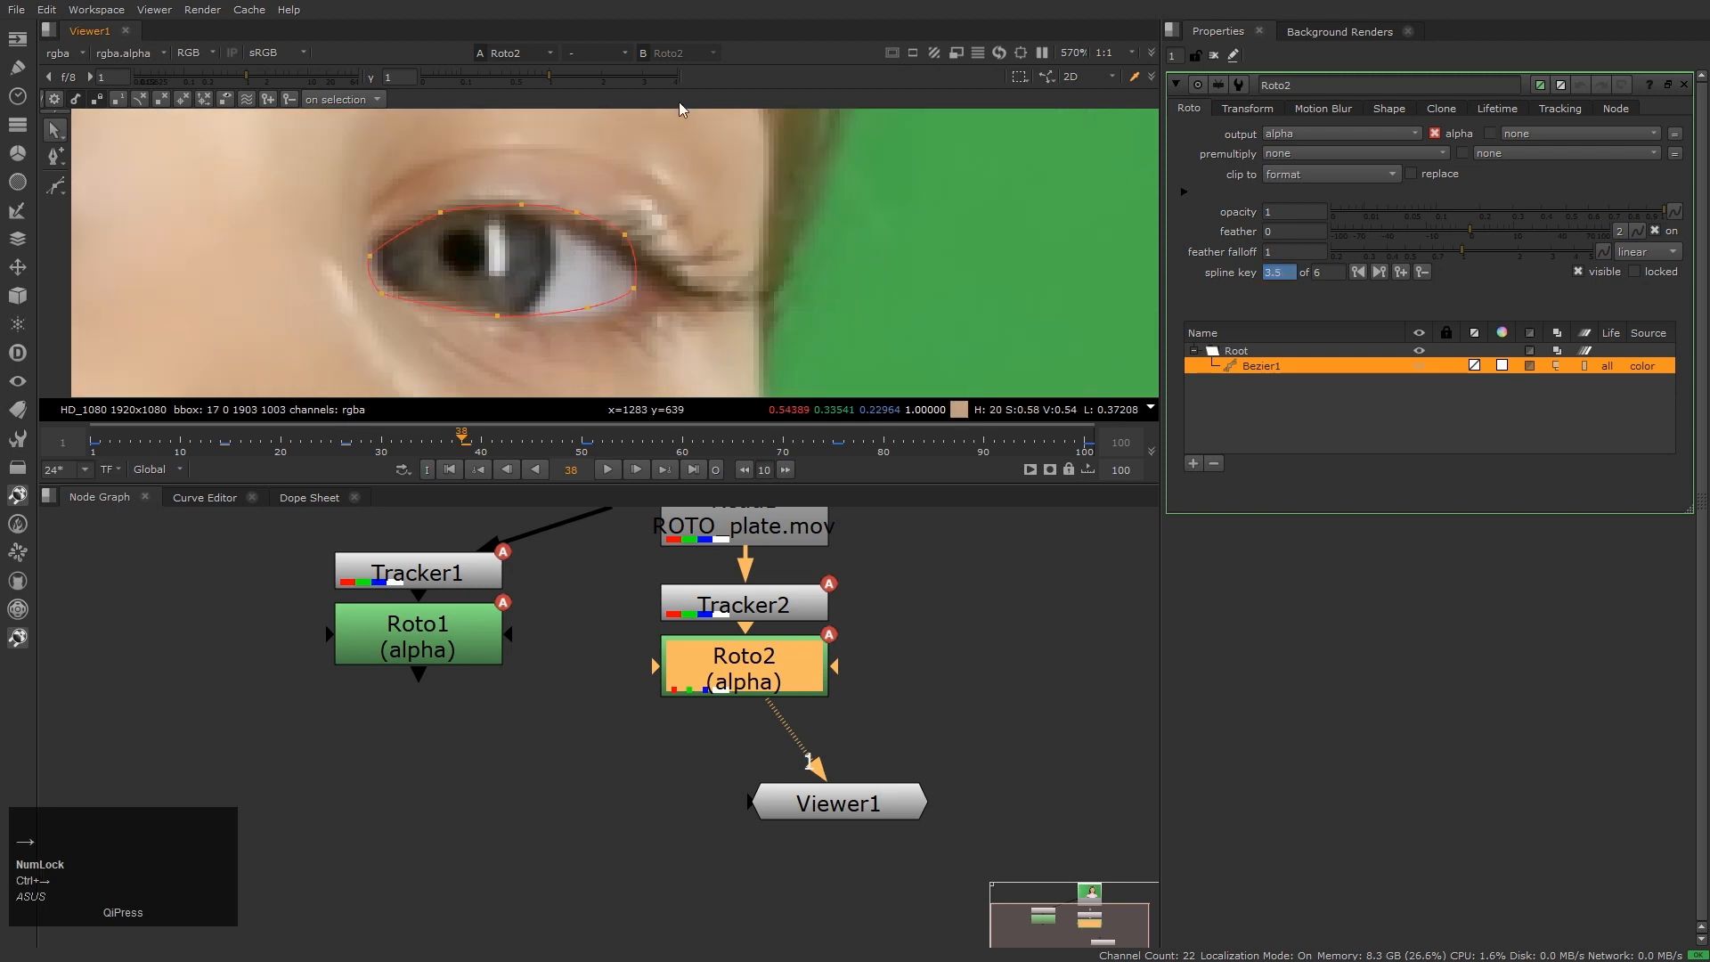
pyautogui.moveTo(253, 142); pyautogui.dragTo(764, 392)
pyautogui.keyDown('shift'); pyautogui.moveTo(649, 326); pyautogui.dragTo(652, 348); pyautogui.keyUp('shift')
pyautogui.moveTo(593, 251); pyautogui.dragTo(594, 257)
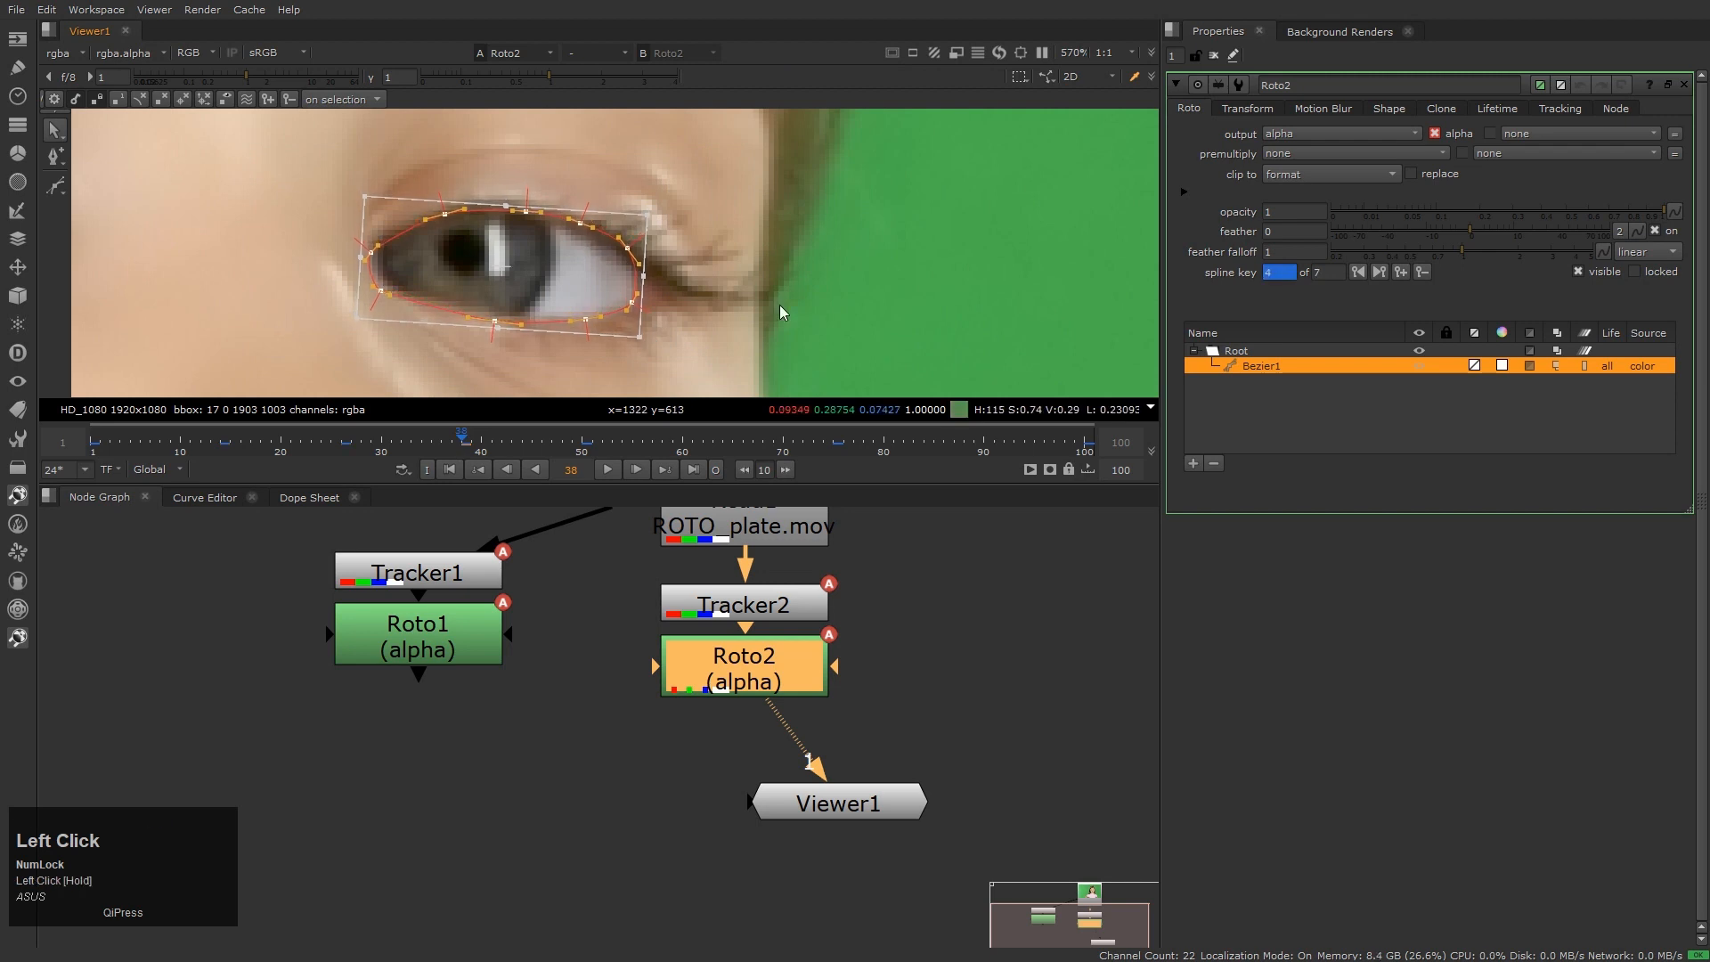
# Refine individual shape points at frame 38 along the inner corner, lower lid and outer corner of the eye
pyautogui.click(783, 313)
pyautogui.scroll(2, 301, 258)
pyautogui.moveTo(319, 226); pyautogui.dragTo(429, 275)
pyautogui.click(576, 339)
pyautogui.click(701, 345)
pyautogui.moveTo(759, 245); pyautogui.dragTo(761, 250)
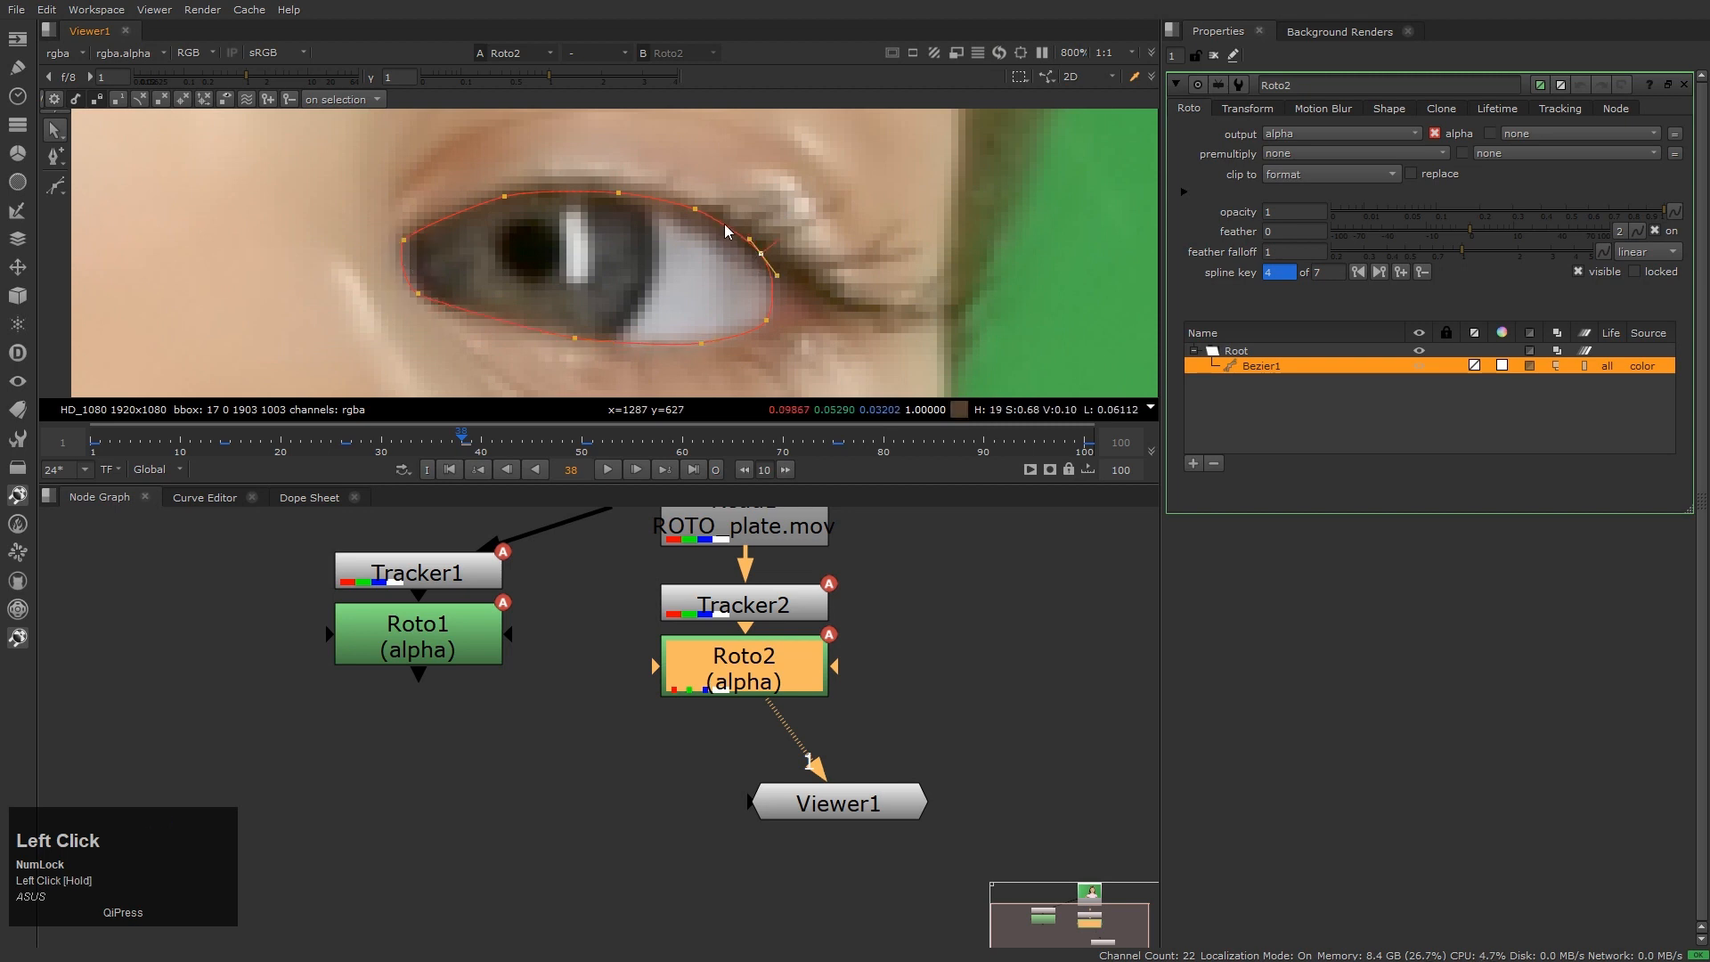
pyautogui.scroll(-2, 794, 212)
pyautogui.moveTo(906, 244); pyautogui.dragTo(870, 233, button='middle')
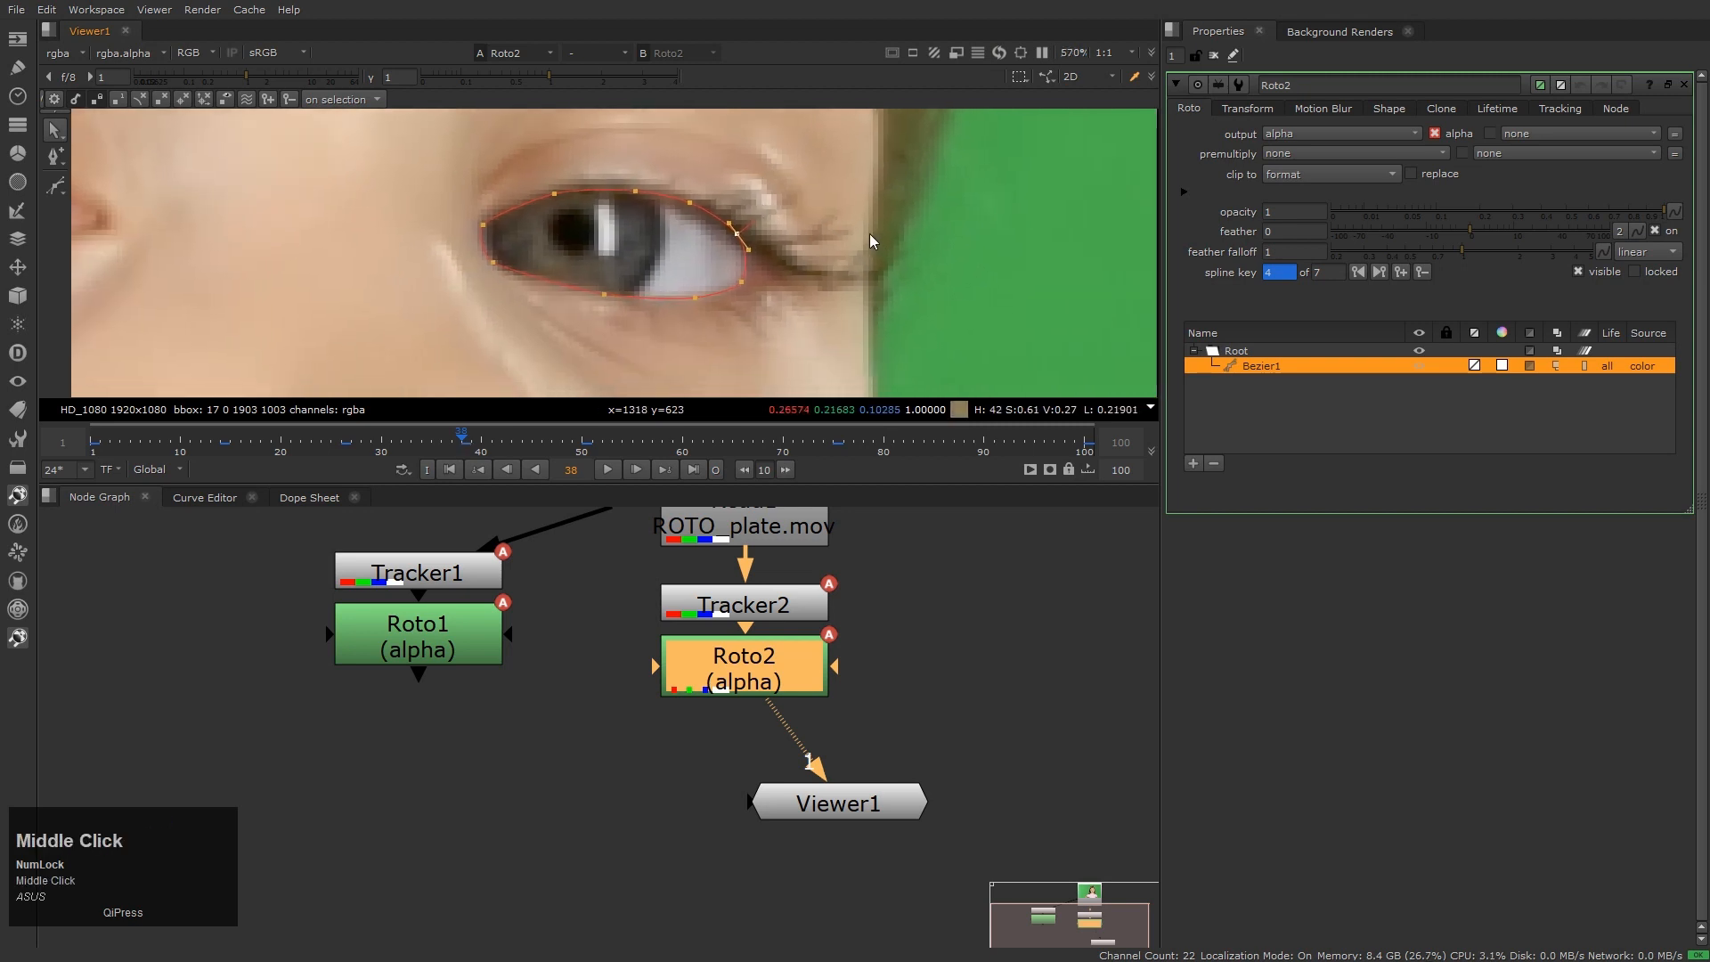
# At frame 63, shift the whole eye shape slightly sideways to realign it with the eye
pyautogui.hotkey('alt', 'Right')
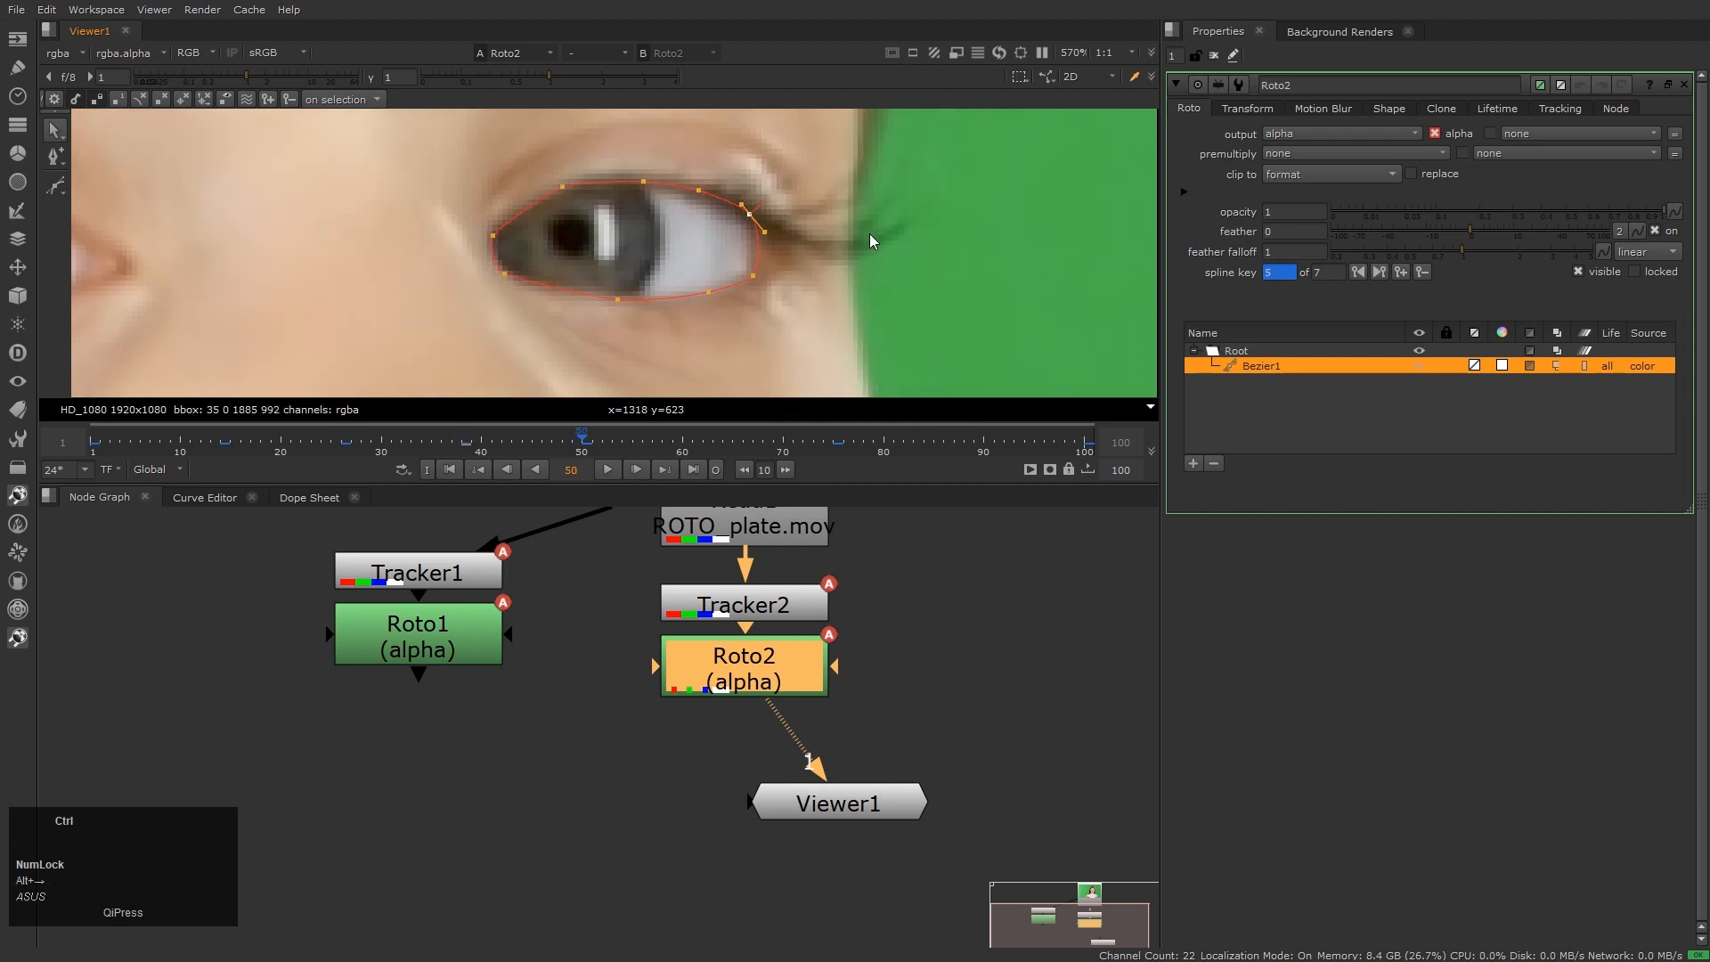
pyautogui.press('Right')
pyautogui.press('Right')
pyautogui.press('Right')
pyautogui.moveTo(361, 157); pyautogui.dragTo(852, 267)
pyautogui.moveTo(714, 251); pyautogui.dragTo(709, 251)
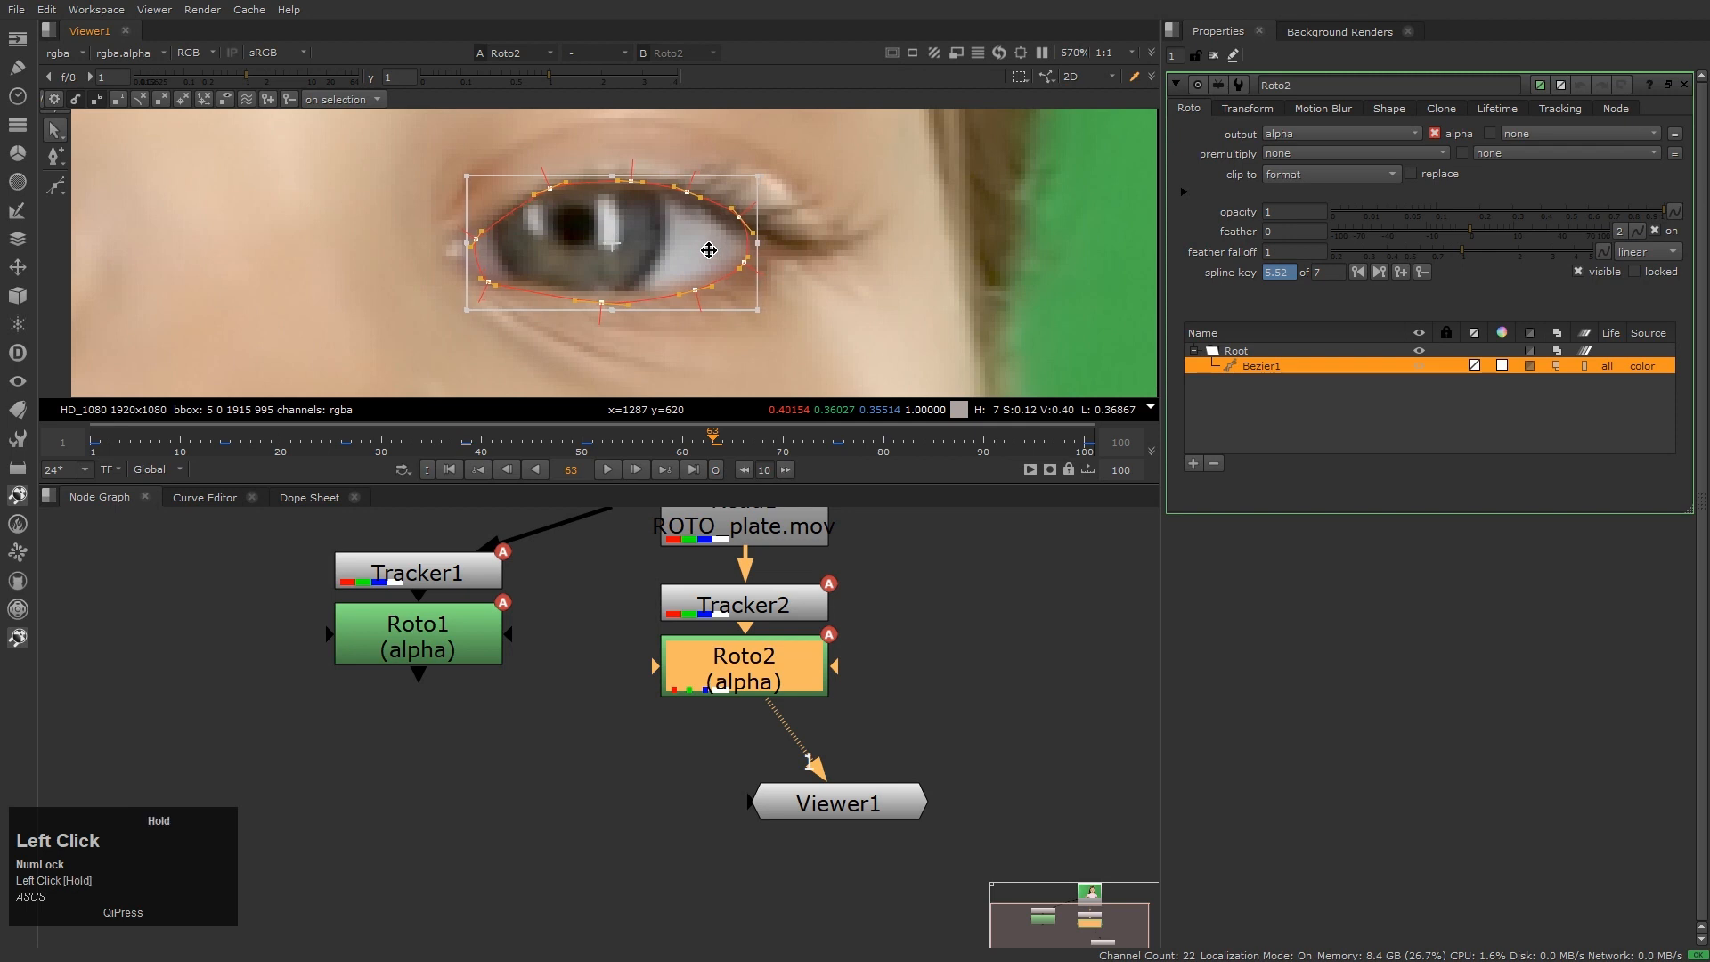
pyautogui.click(766, 318)
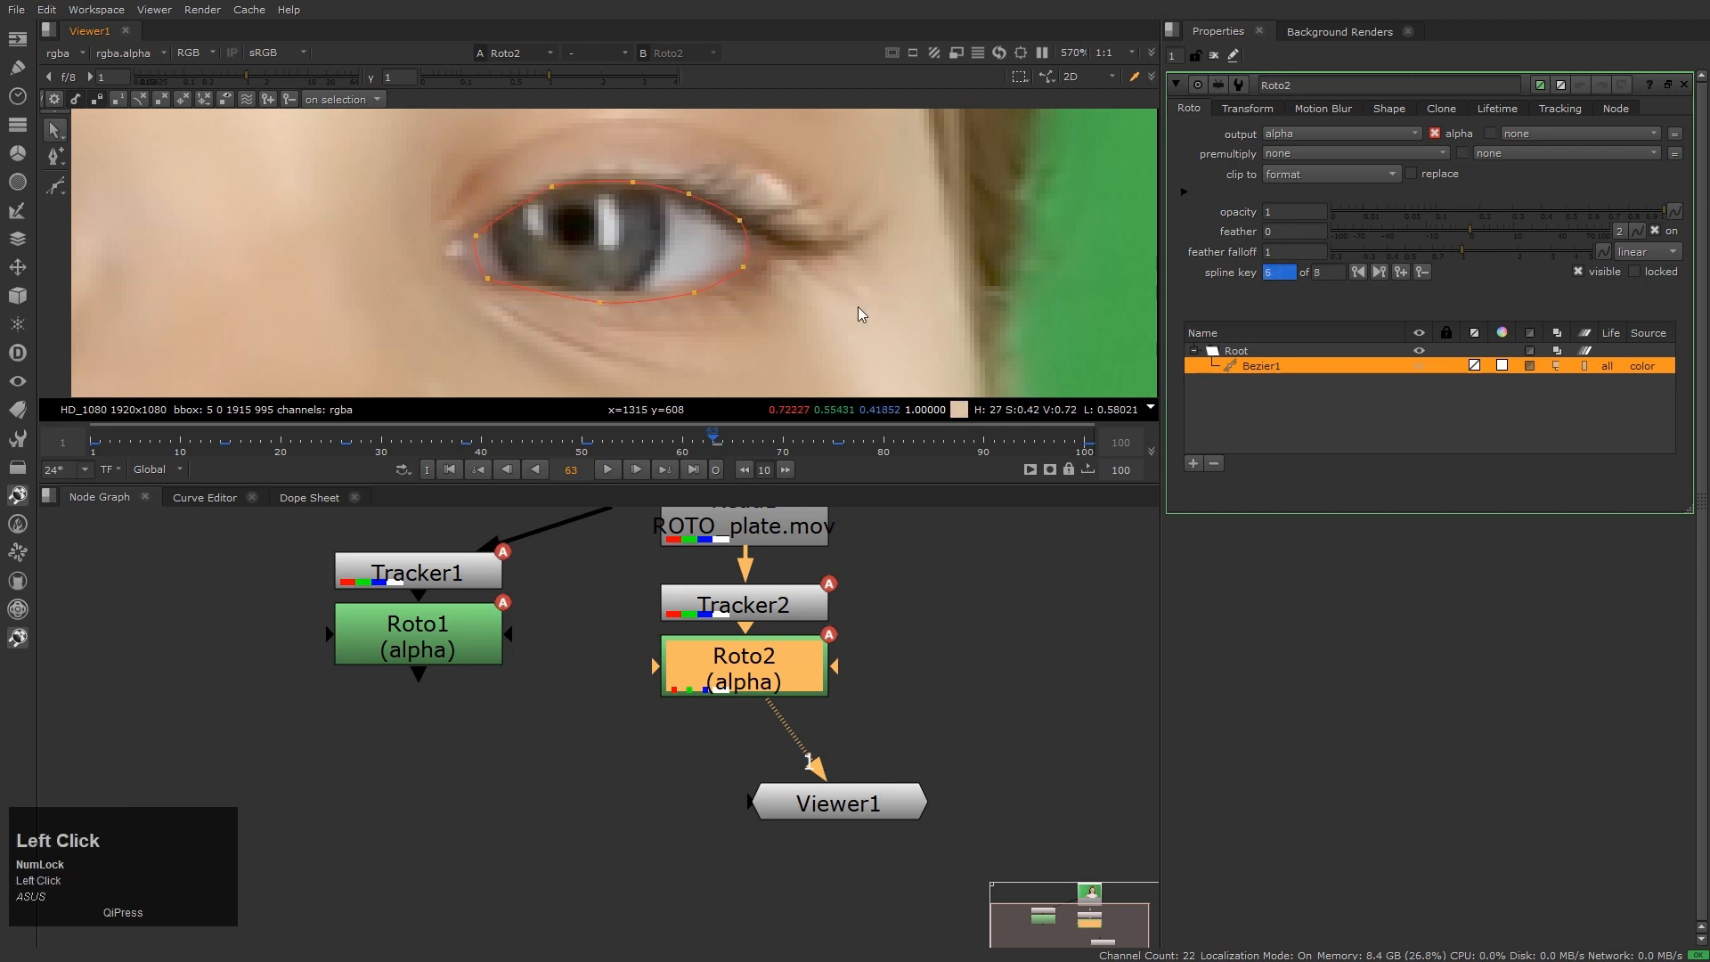
# Adjust the Bezier1 points at frame 63 so the corners and lid edges follow the eye outline
pyautogui.moveTo(478, 237); pyautogui.dragTo(478, 271)
pyautogui.moveTo(595, 296); pyautogui.dragTo(694, 286)
pyautogui.scroll(-2, 832, 215)
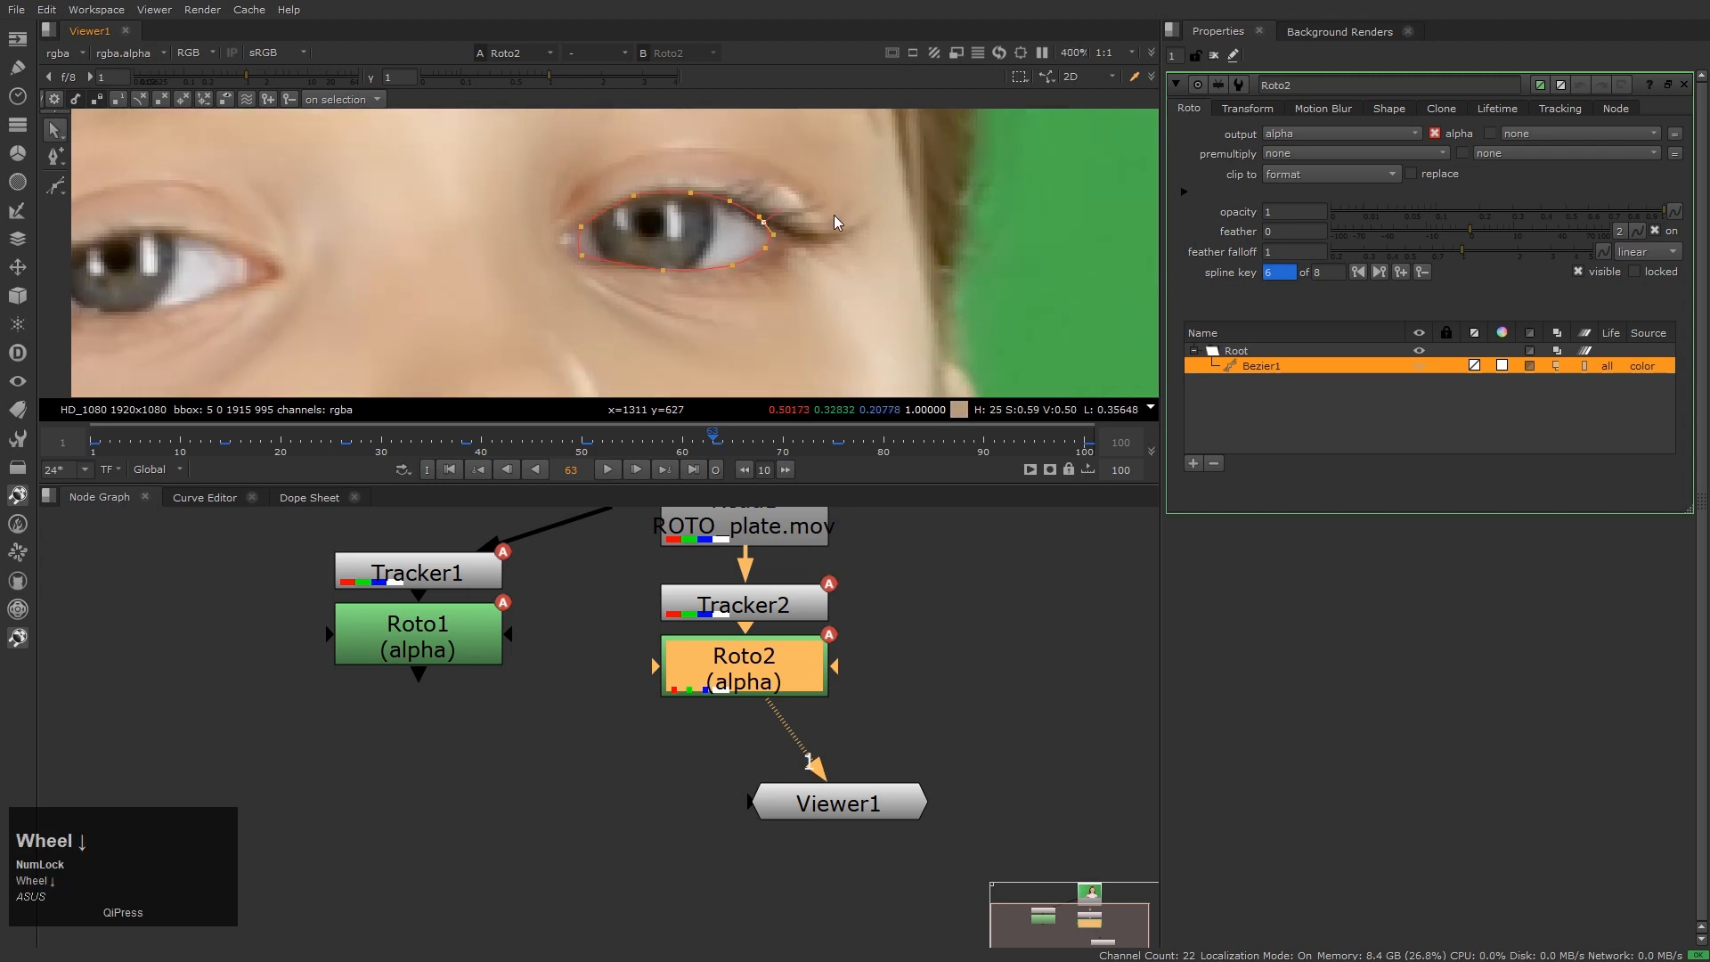
pyautogui.moveTo(474, 140); pyautogui.dragTo(832, 336)
pyautogui.scroll(2, 819, 217)
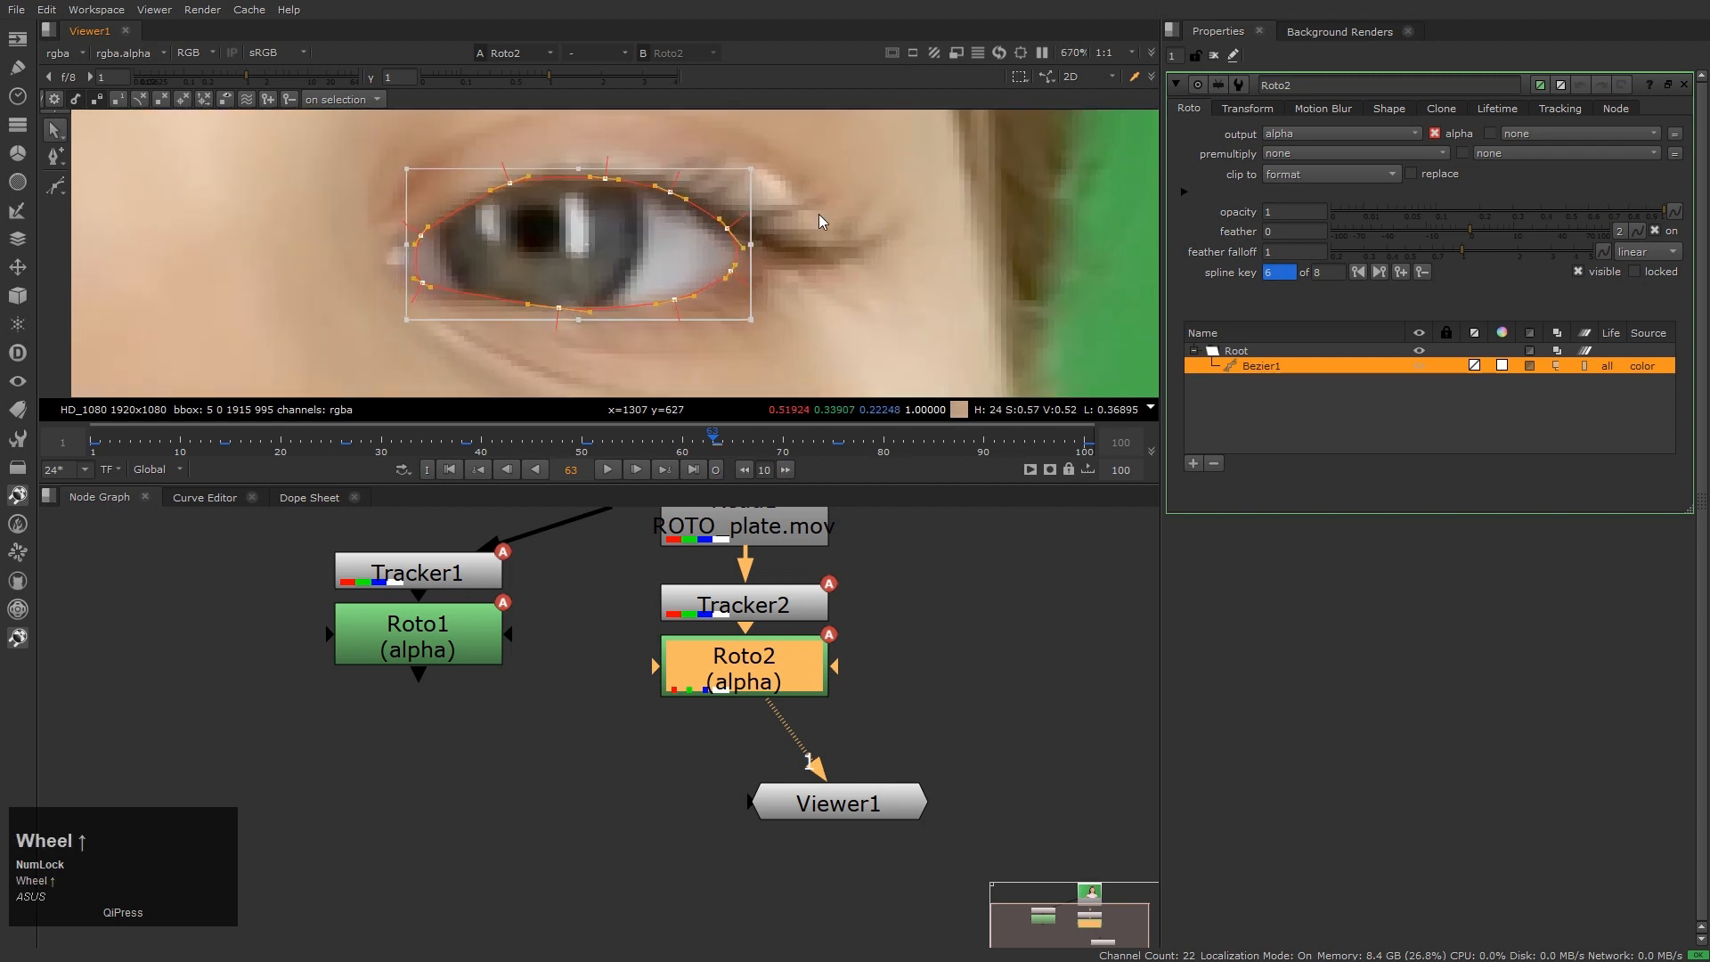
pyautogui.click(857, 280)
pyautogui.moveTo(470, 168); pyautogui.dragTo(543, 221)
pyautogui.press('z')
pyautogui.click(545, 228)
pyautogui.press('alt')
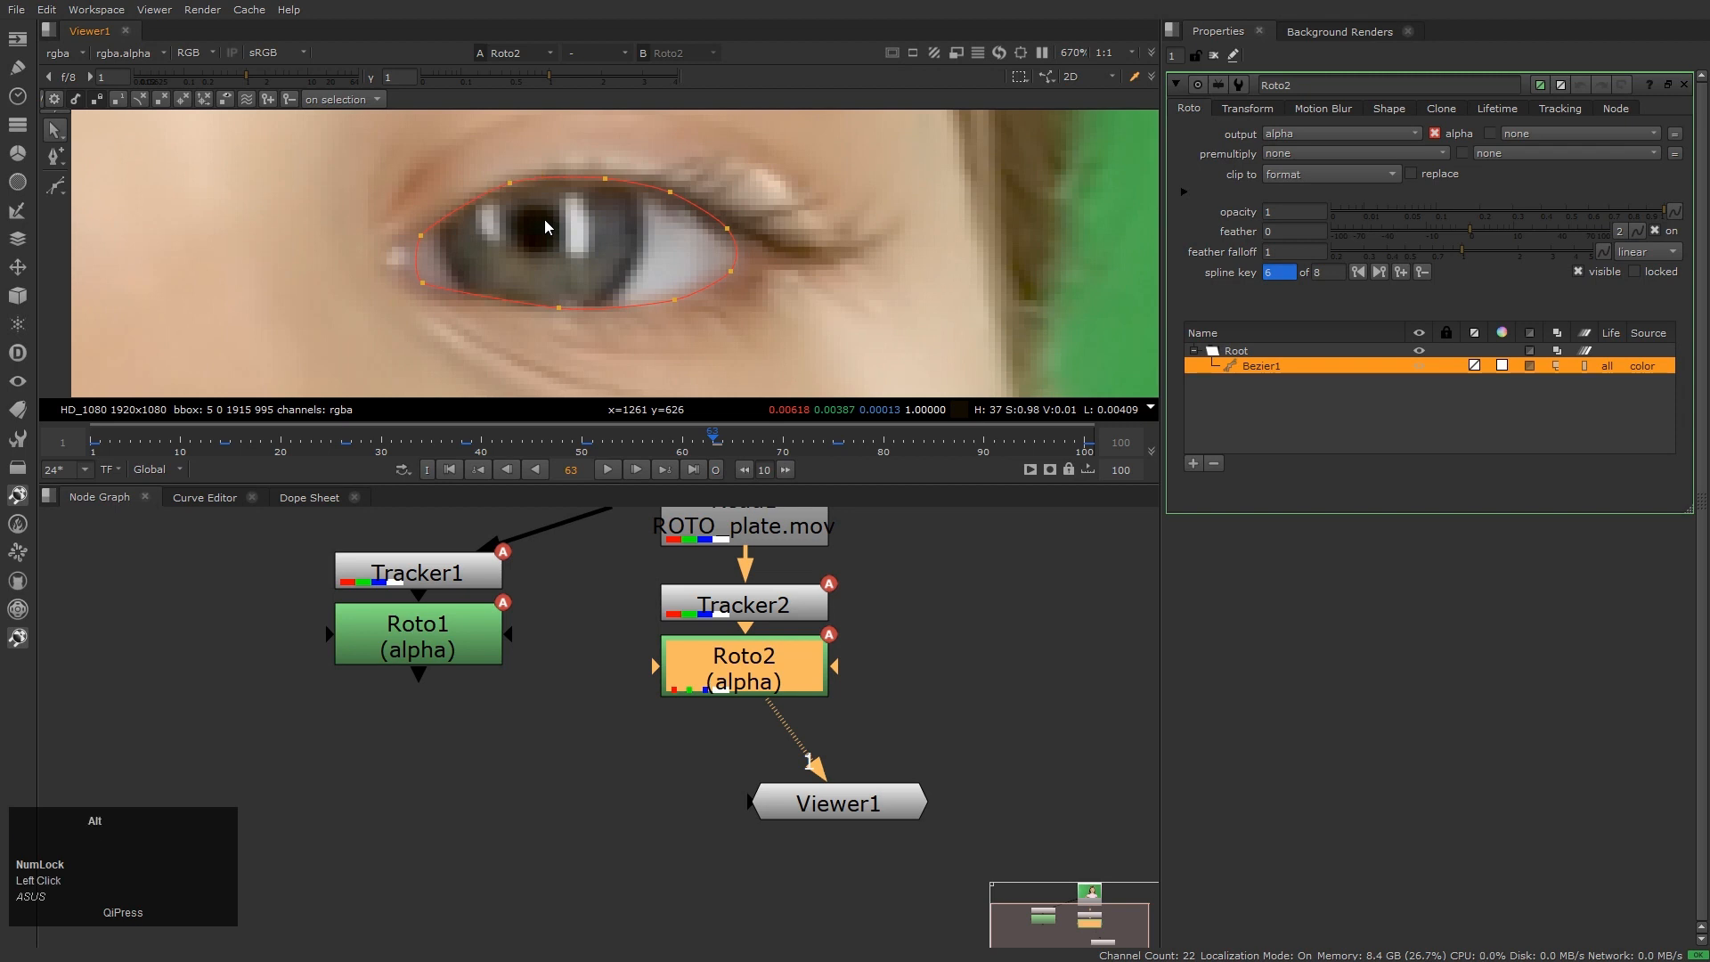
# At frame 88, rotate and shift the whole eye shape onto the eye, and fine-tune its corner and lid points
pyautogui.hotkey('alt', 'Right')
pyautogui.hotkey('ctrl', 'Right')
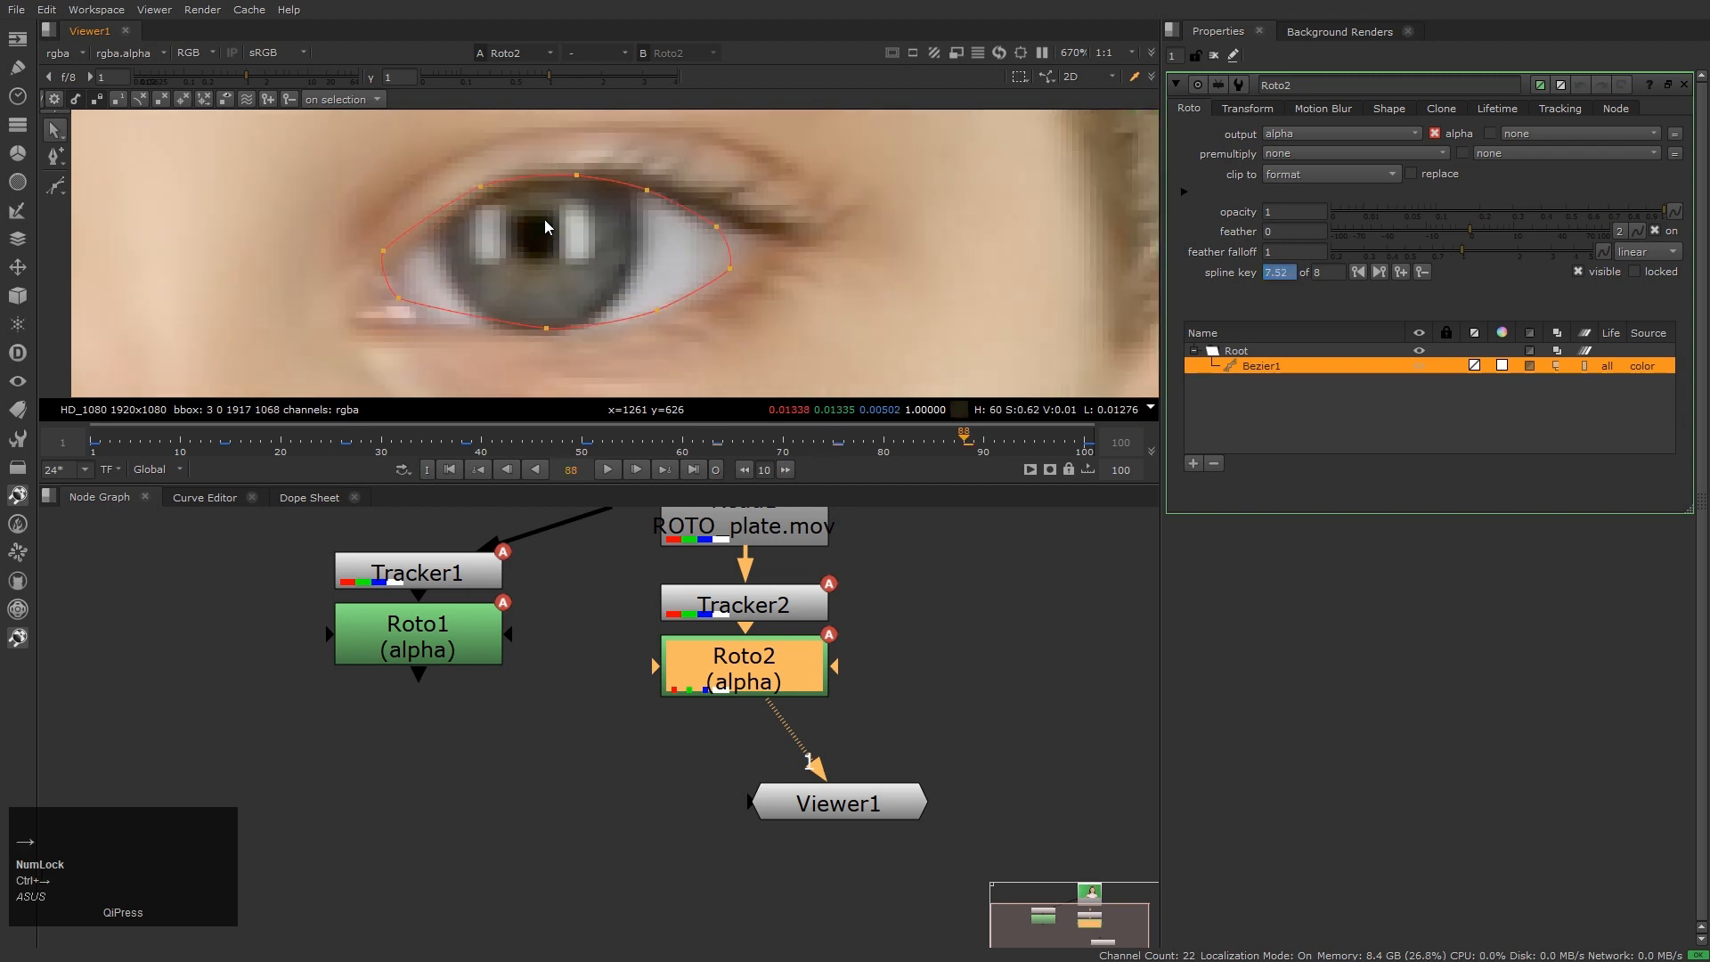
pyautogui.scroll(-1, 545, 220)
pyautogui.moveTo(381, 187); pyautogui.dragTo(750, 335)
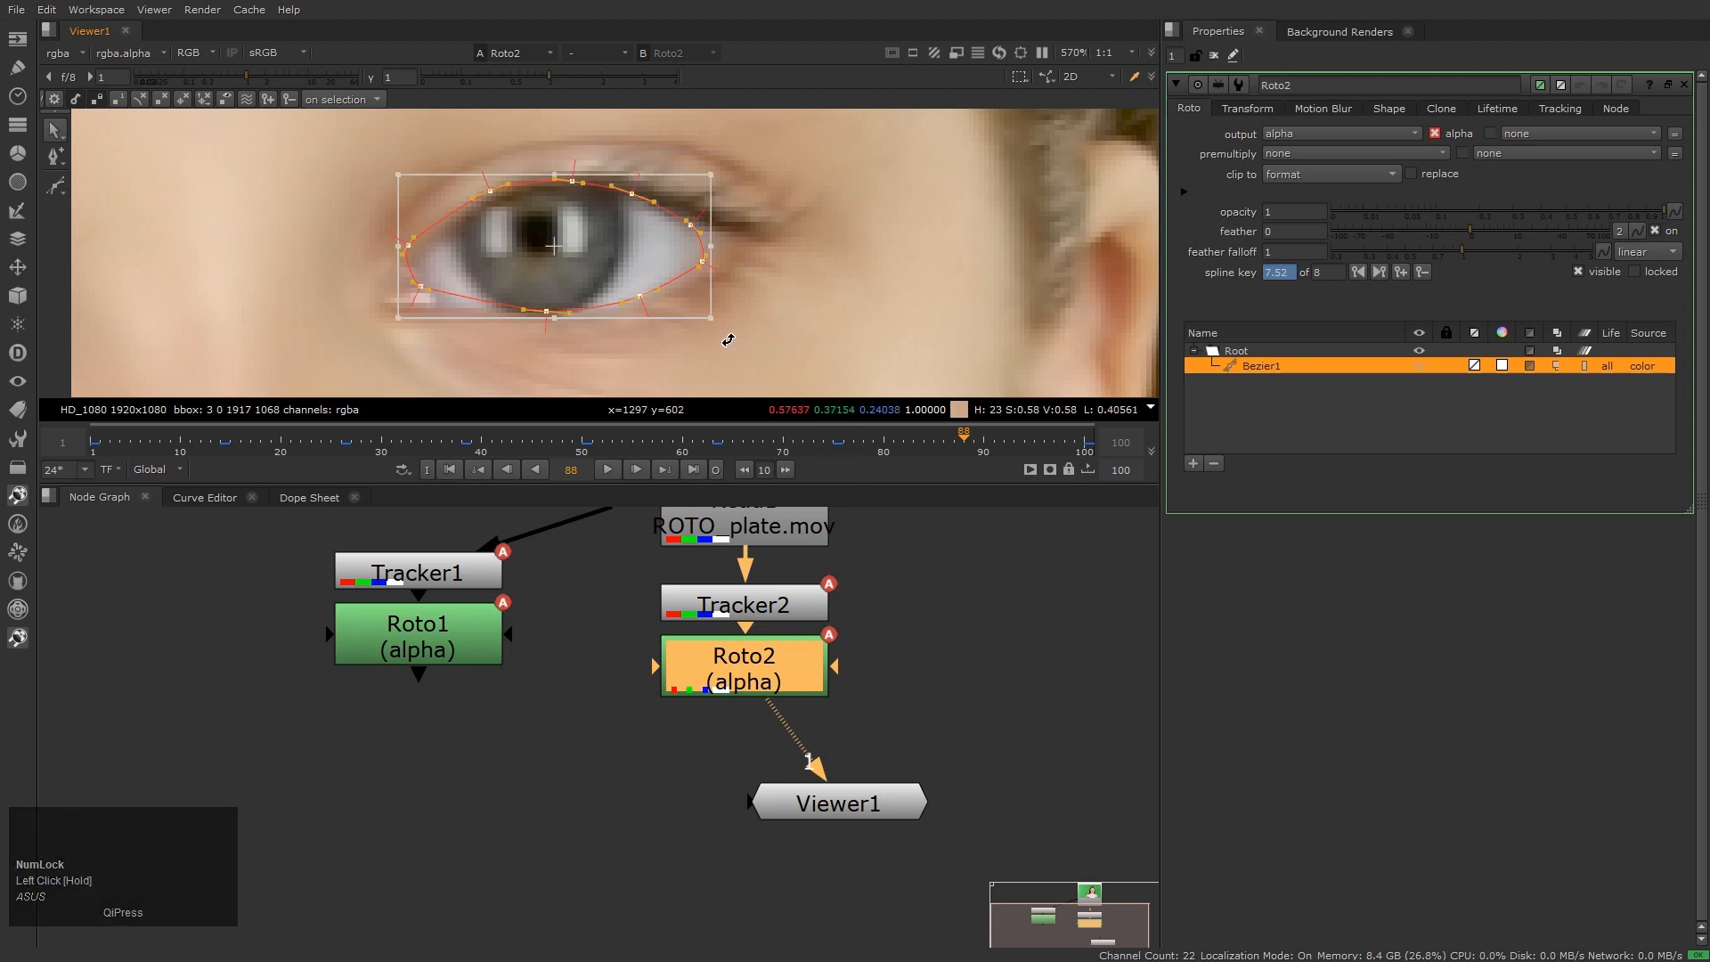
pyautogui.keyDown('shift'); pyautogui.moveTo(726, 342); pyautogui.dragTo(739, 330); pyautogui.keyUp('shift')
pyautogui.moveTo(633, 252); pyautogui.dragTo(637, 256)
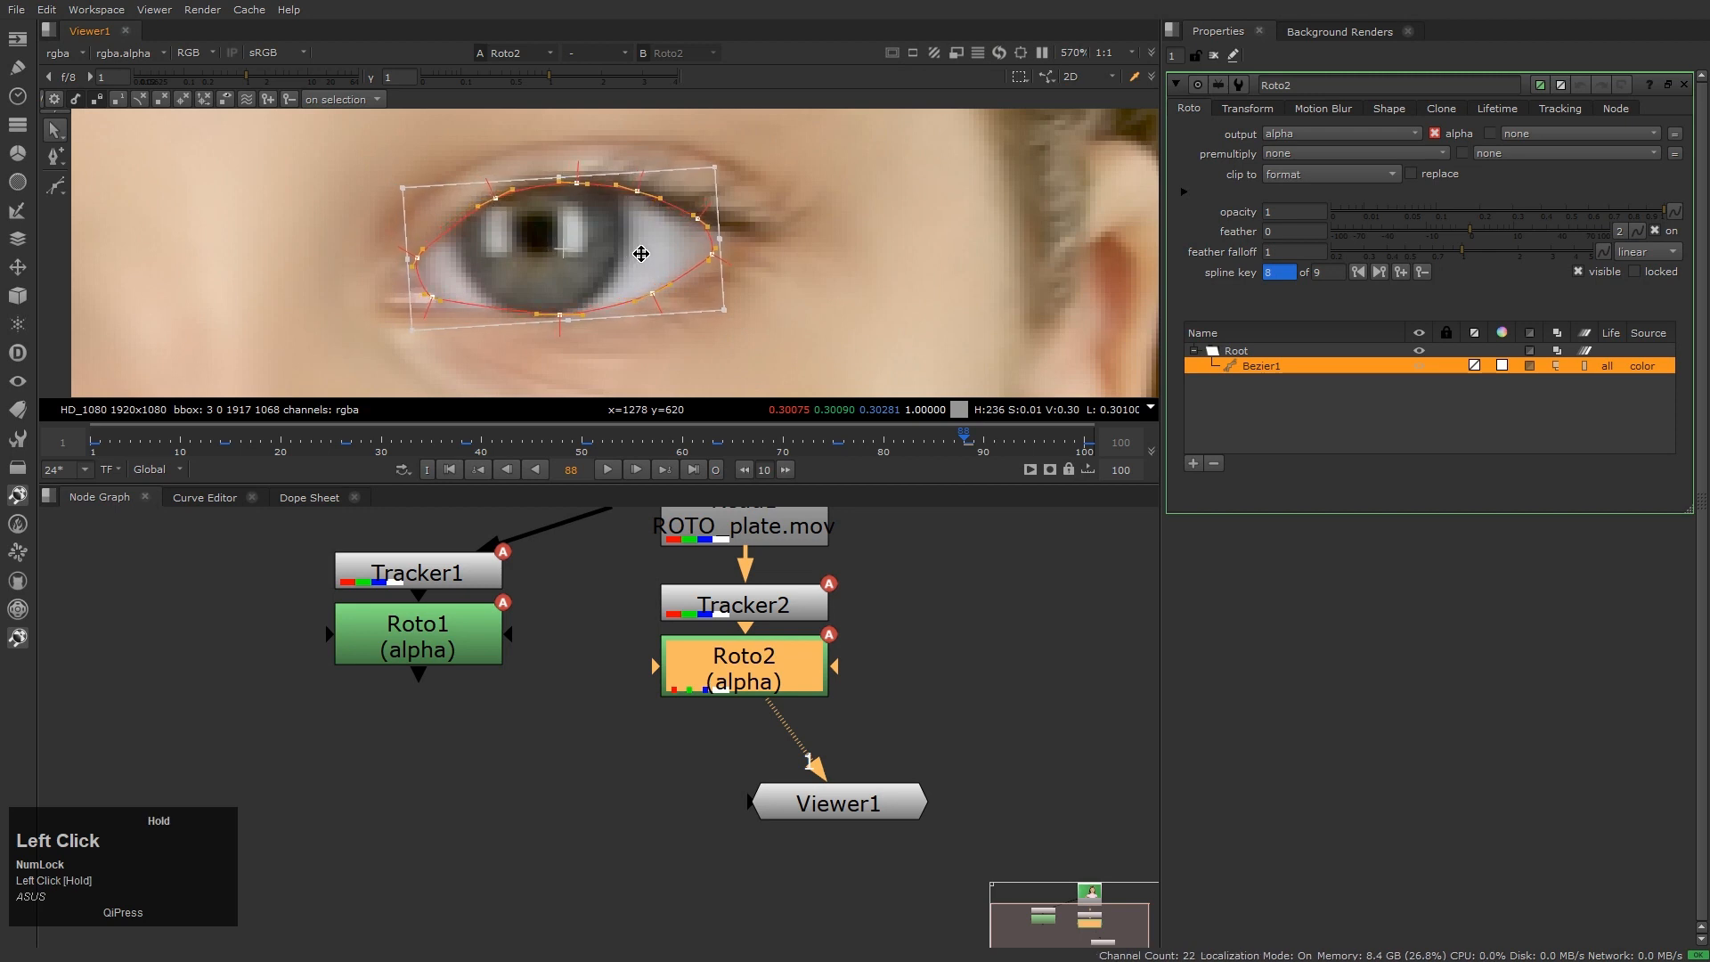
pyautogui.click(669, 300)
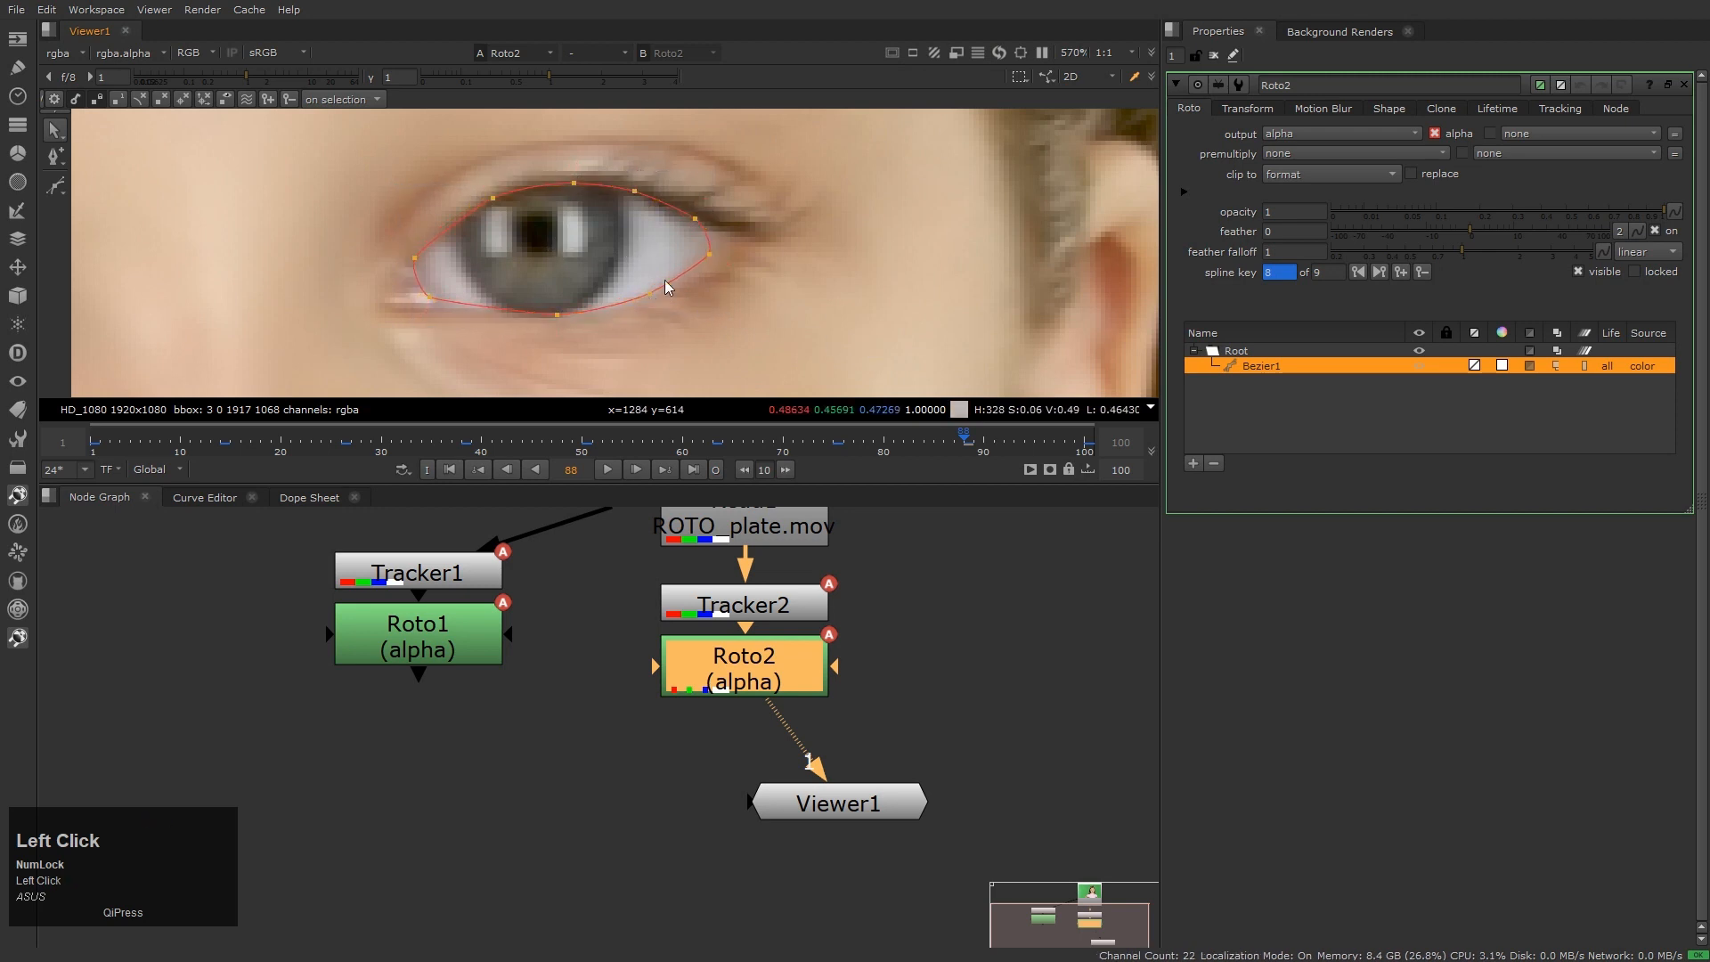
pyautogui.click(694, 218)
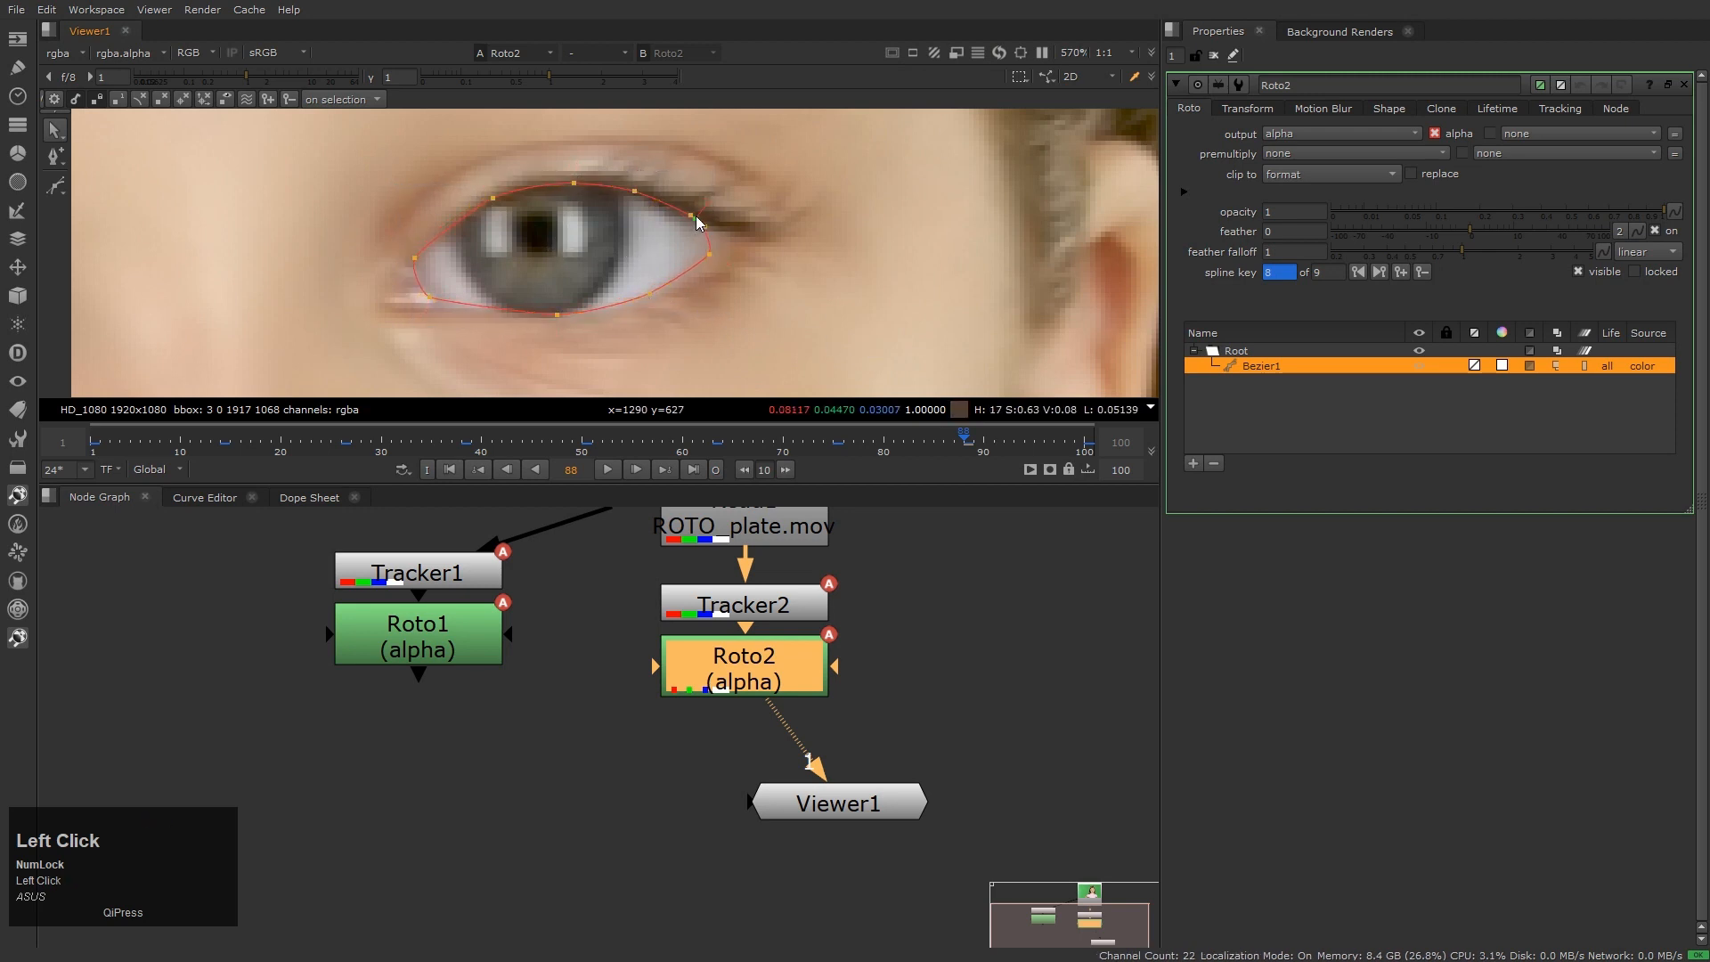
pyautogui.click(432, 301)
# Play the shot from frame 1 to check the Roto2 shape against the eye, then return to the first frame
pyautogui.press('Home')
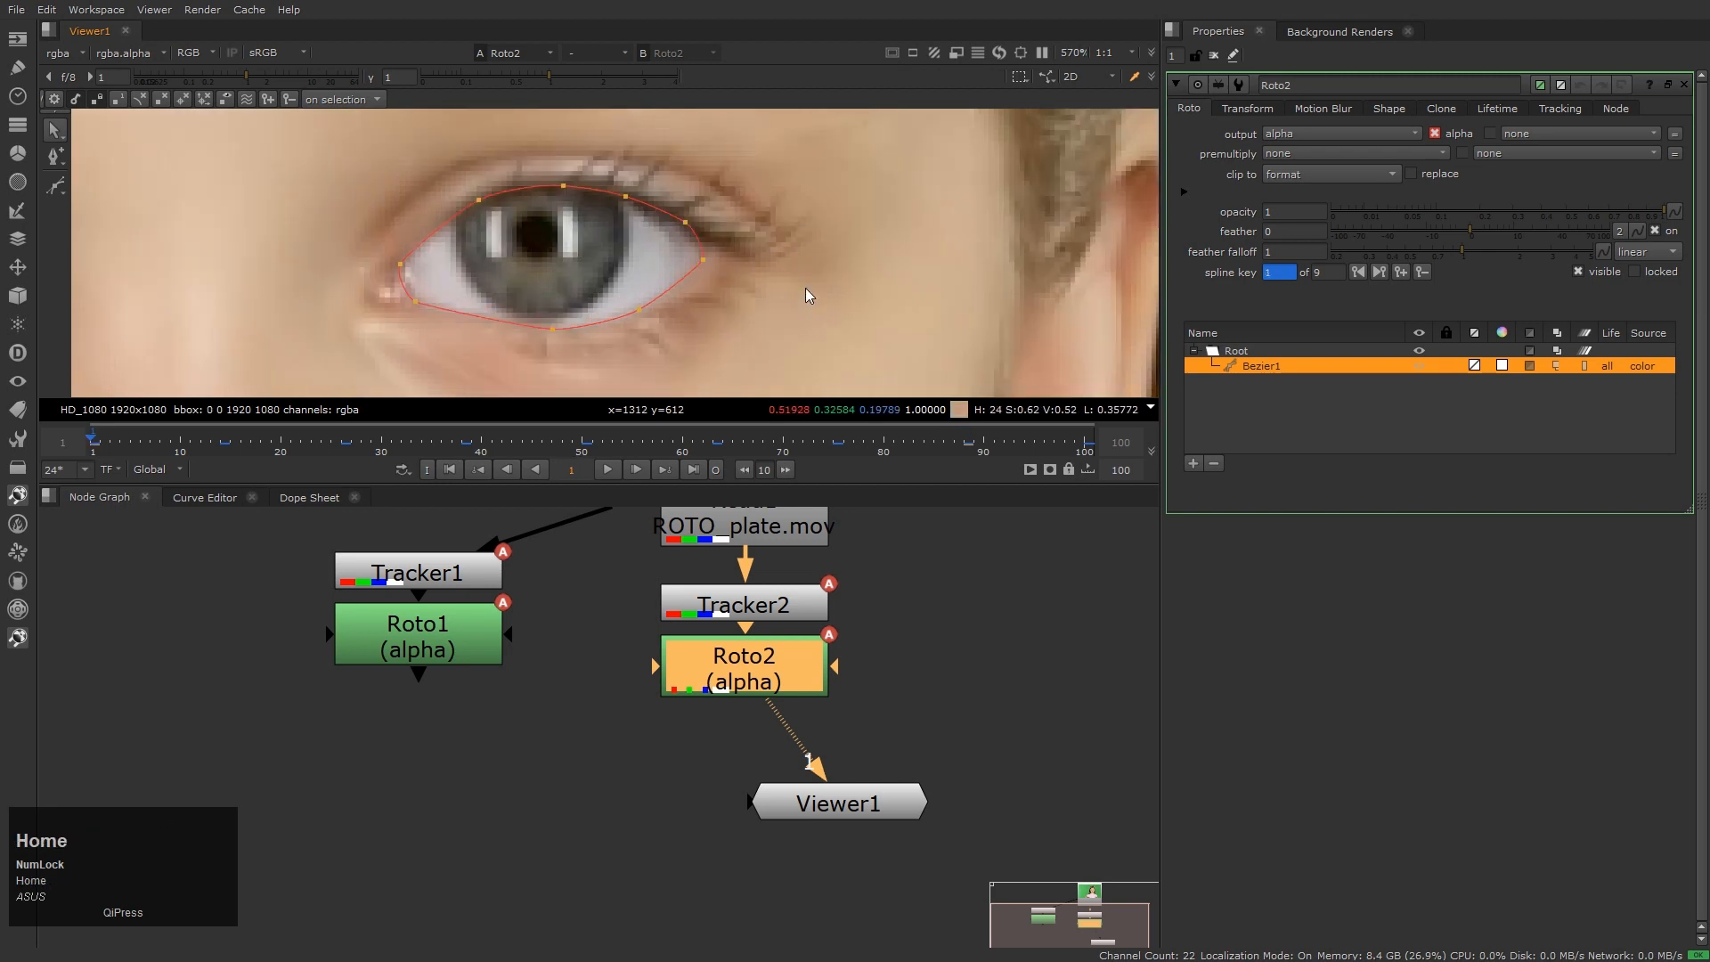
pyautogui.press('l')
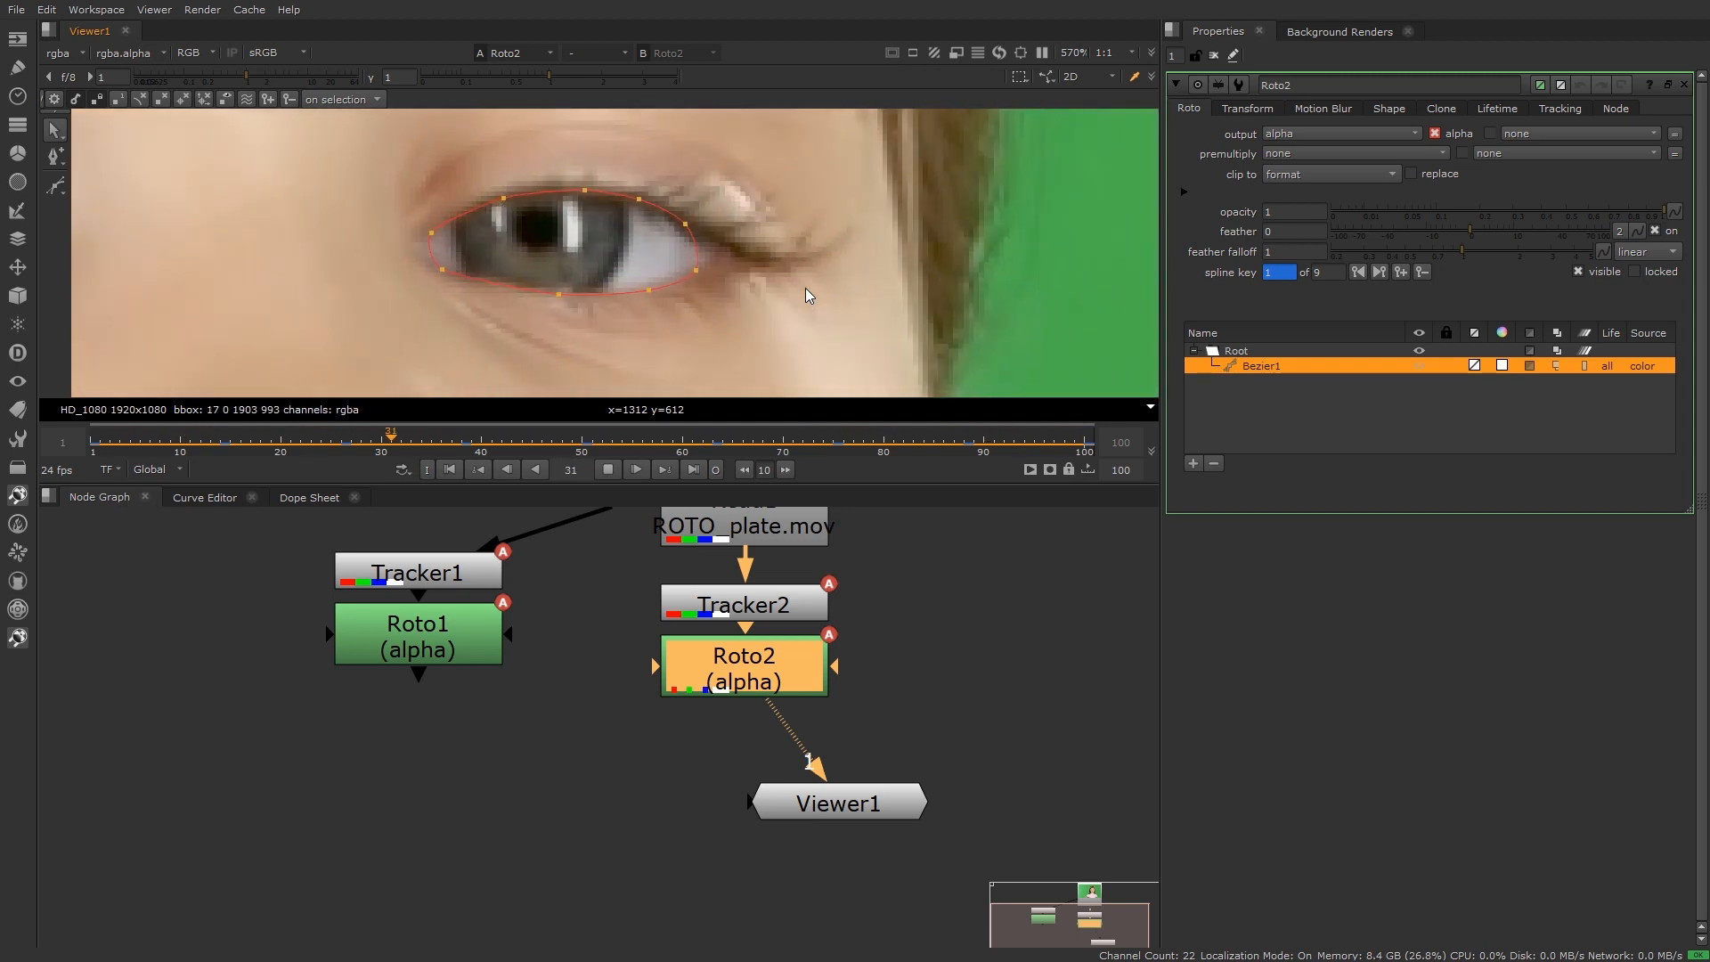
pyautogui.press('k')
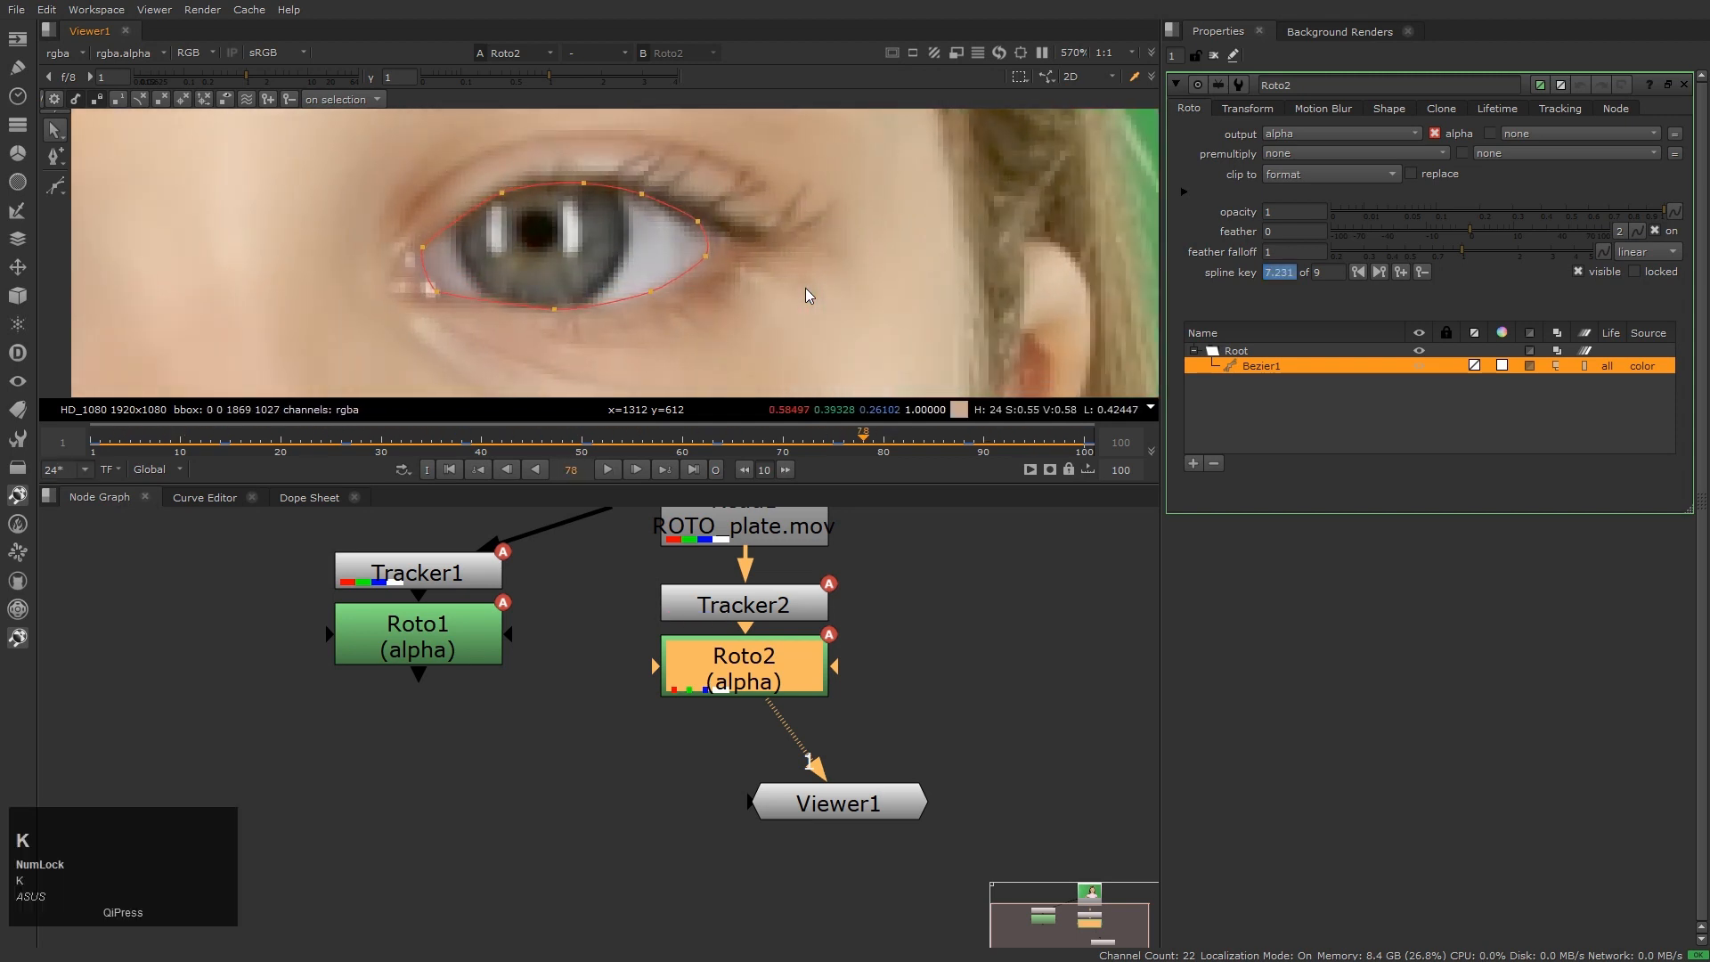
pyautogui.press('Home')
# View the Roto1 branch's output and inspect the framing of the stabilized plate at the first frame
pyautogui.moveTo(444, 674); pyautogui.dragTo(452, 704, button='middle')
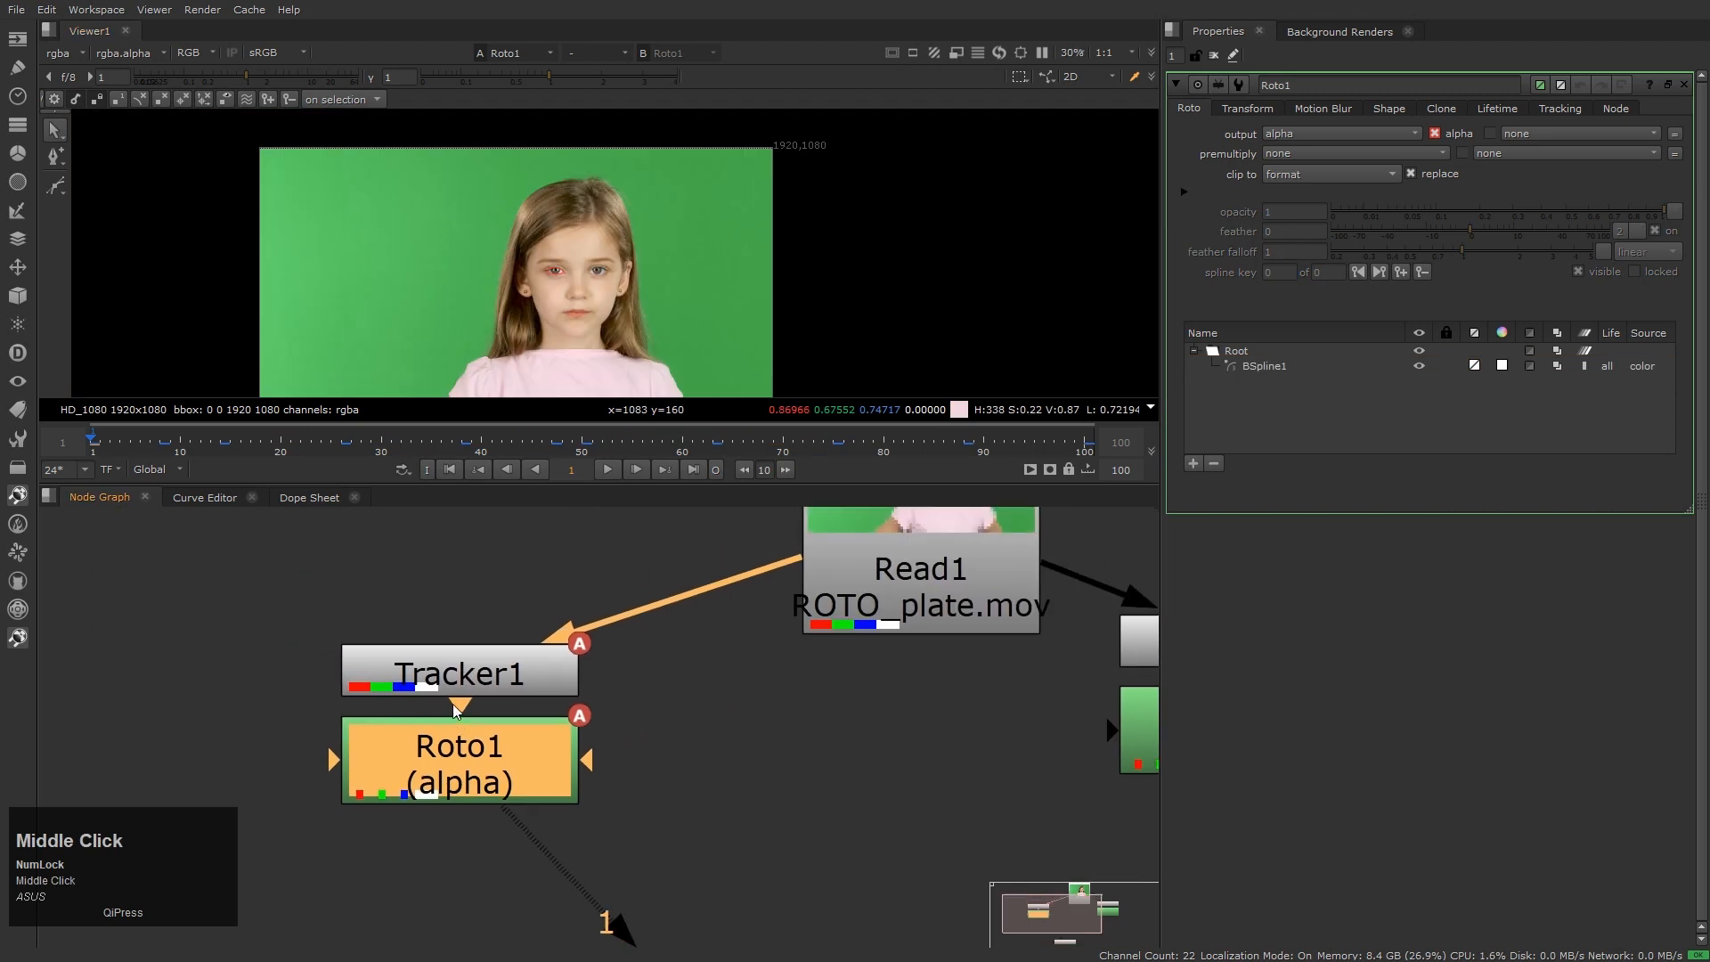
pyautogui.moveTo(256, 592); pyautogui.dragTo(655, 741)
pyautogui.scroll(3, 557, 296)
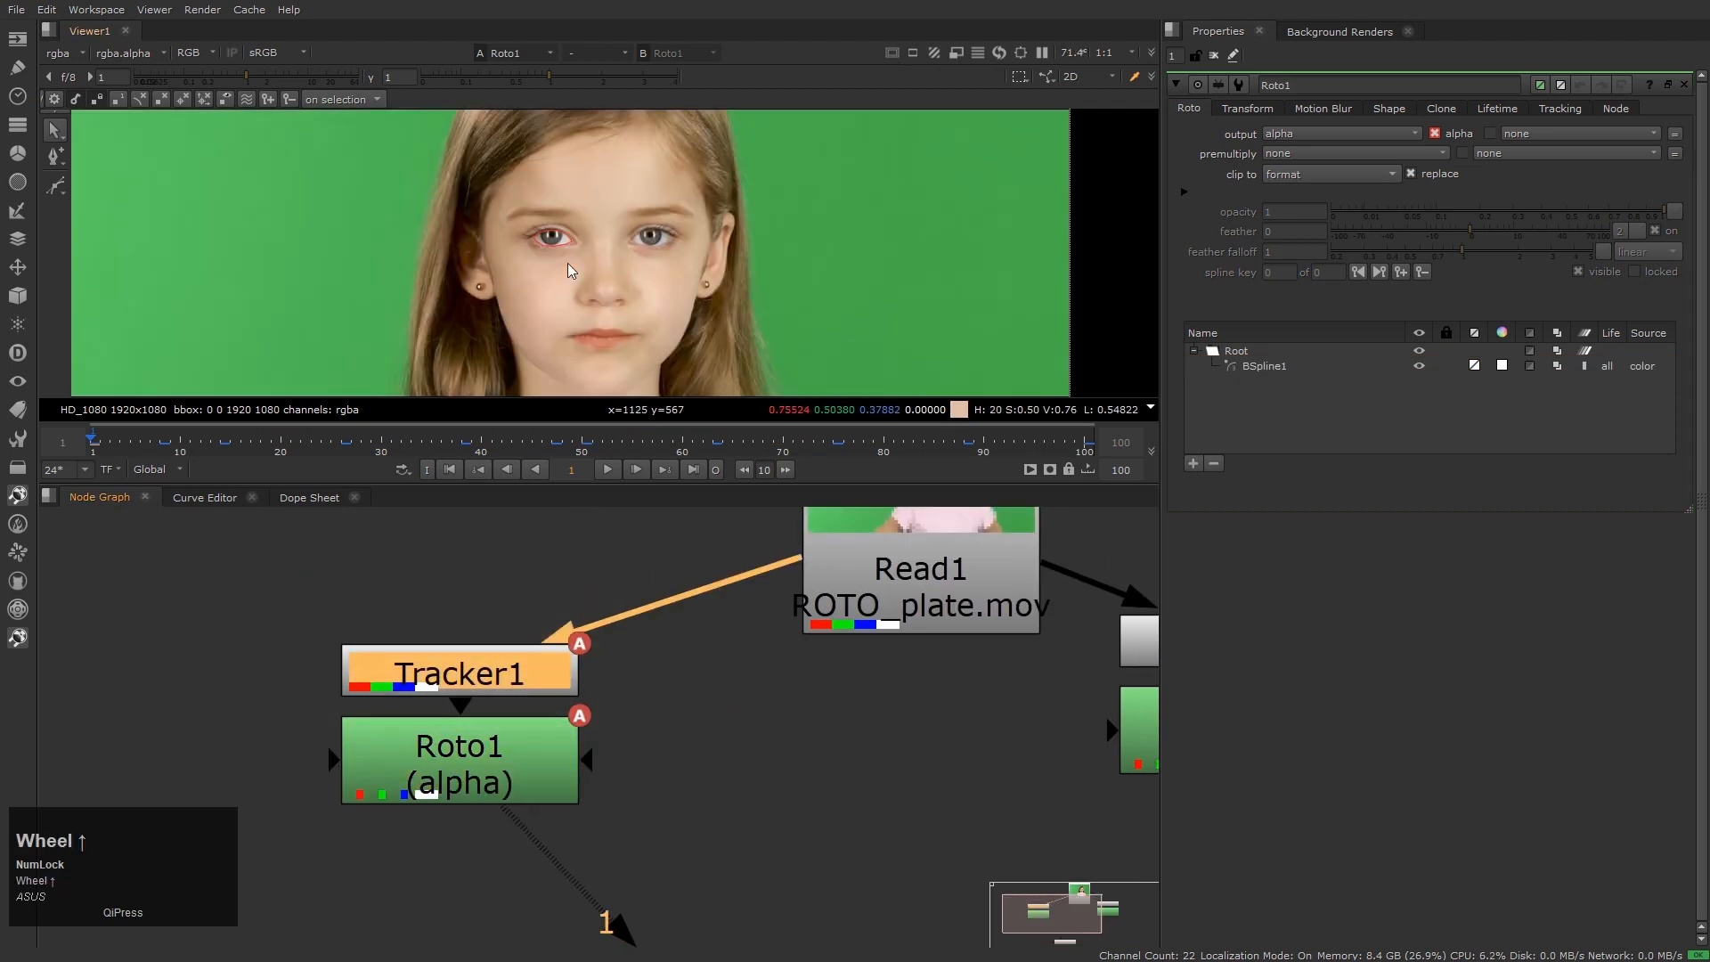
pyautogui.scroll(-4, 541, 307)
pyautogui.moveTo(647, 327); pyautogui.dragTo(671, 276, button='middle')
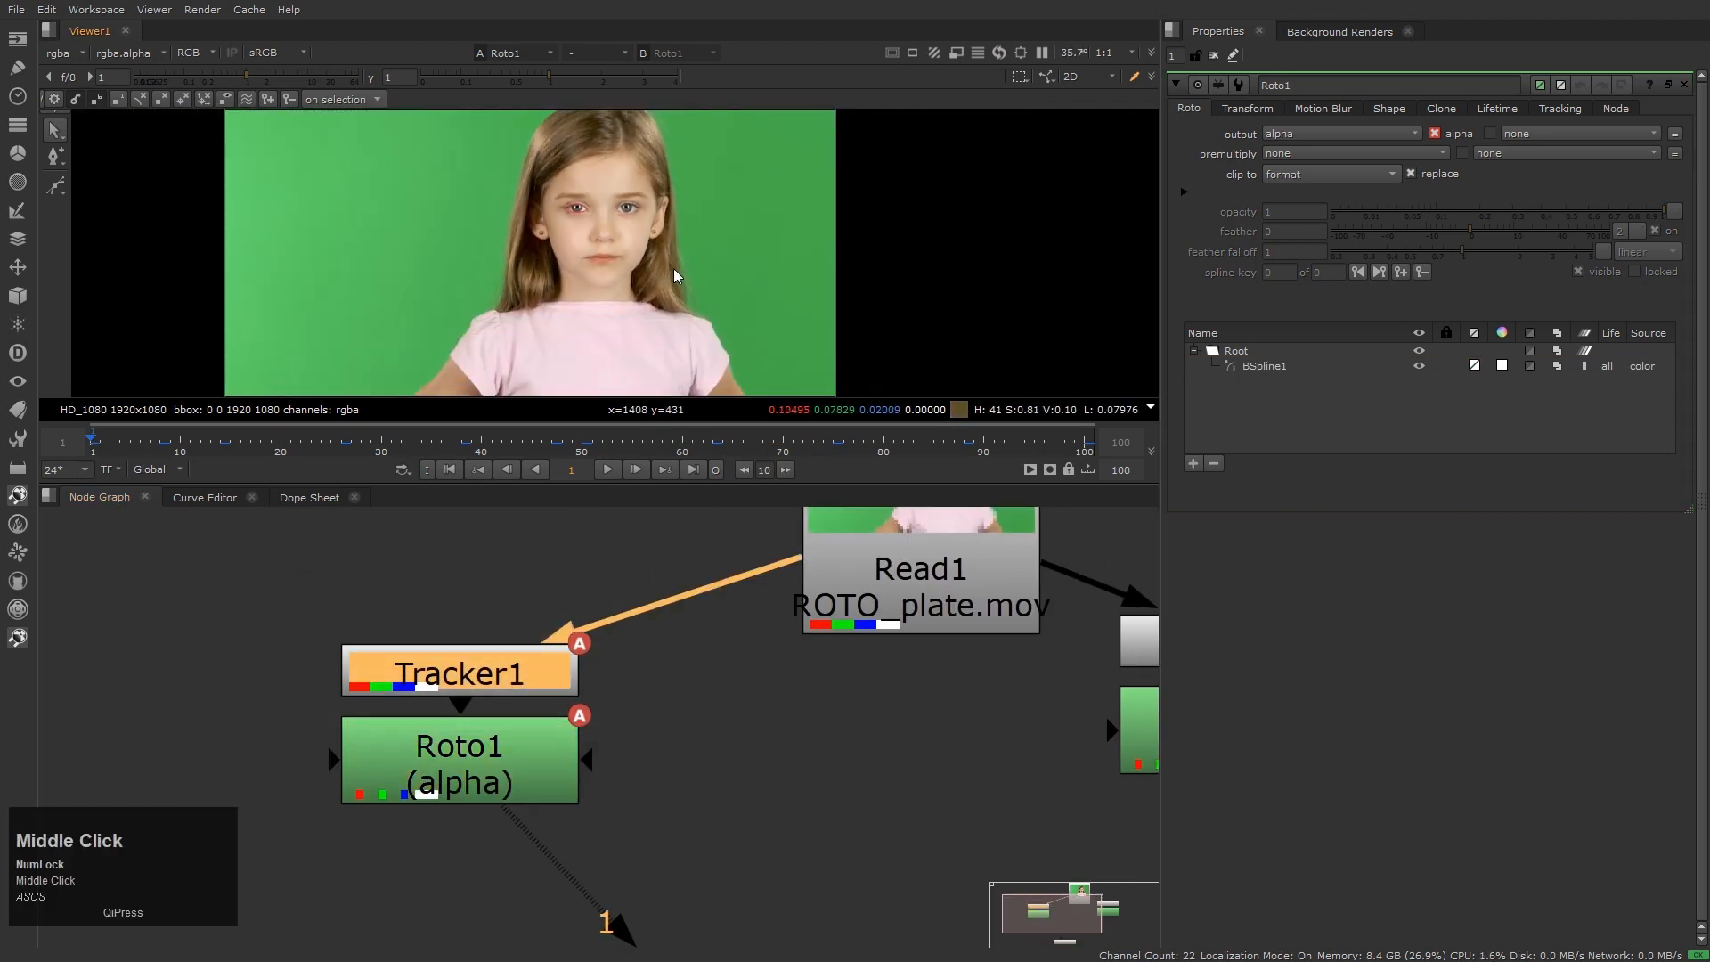
pyautogui.press('Home')
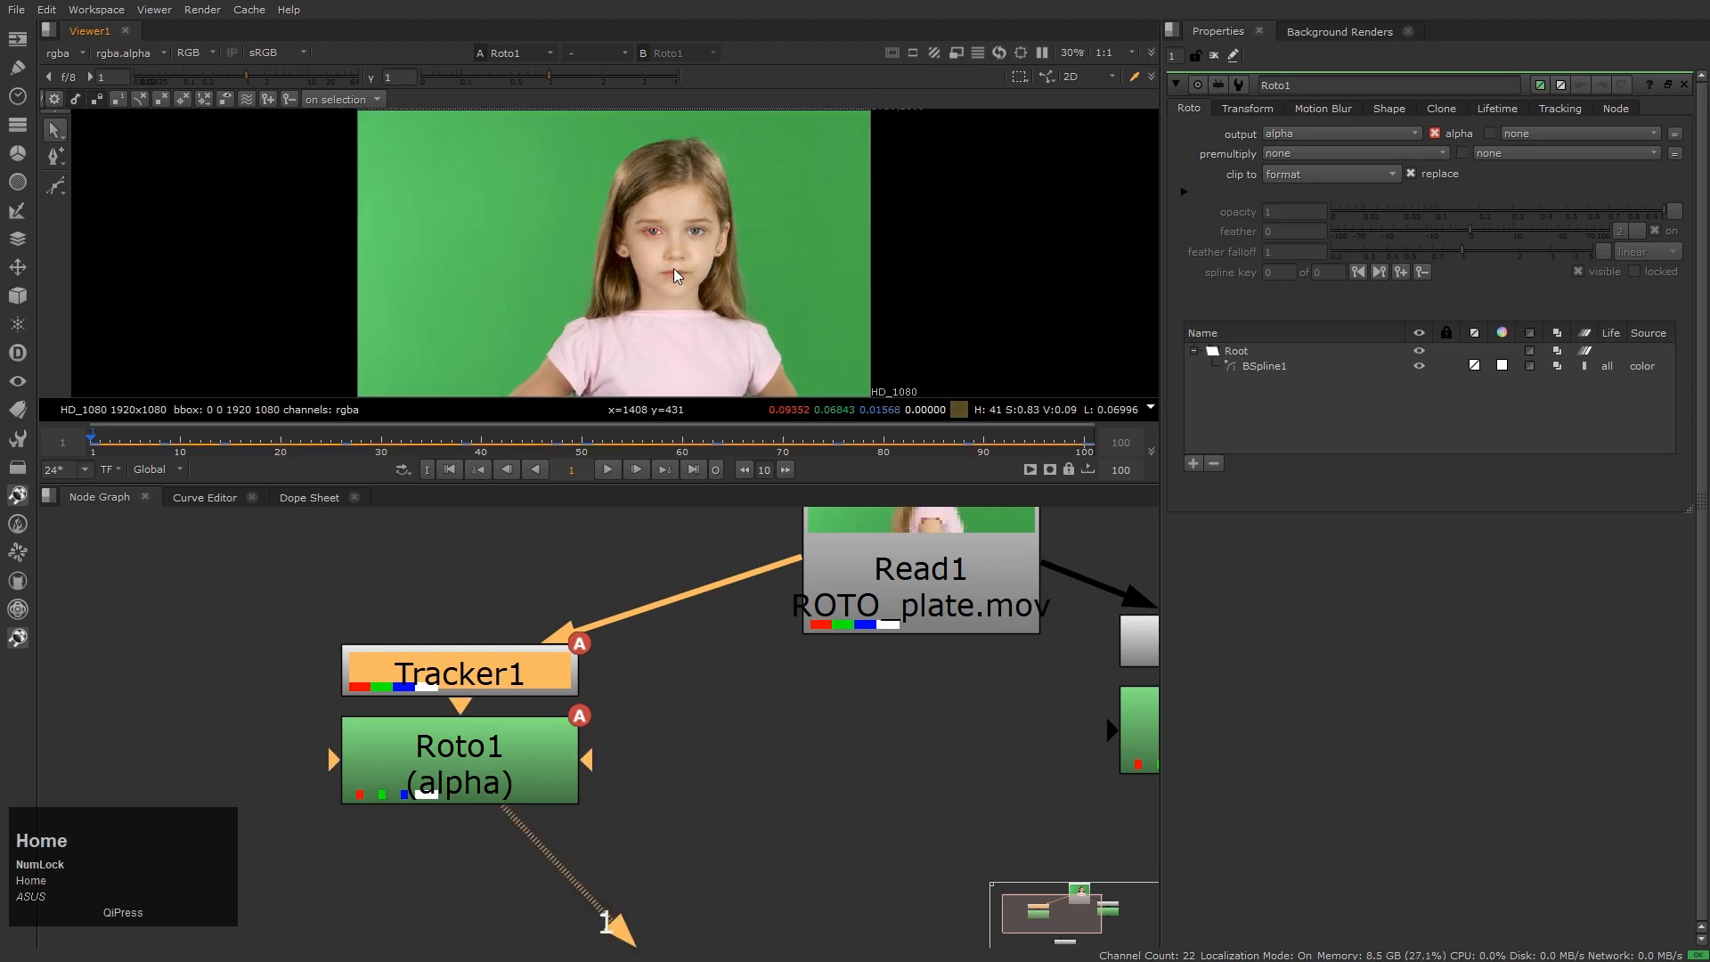
pyautogui.click(753, 745)
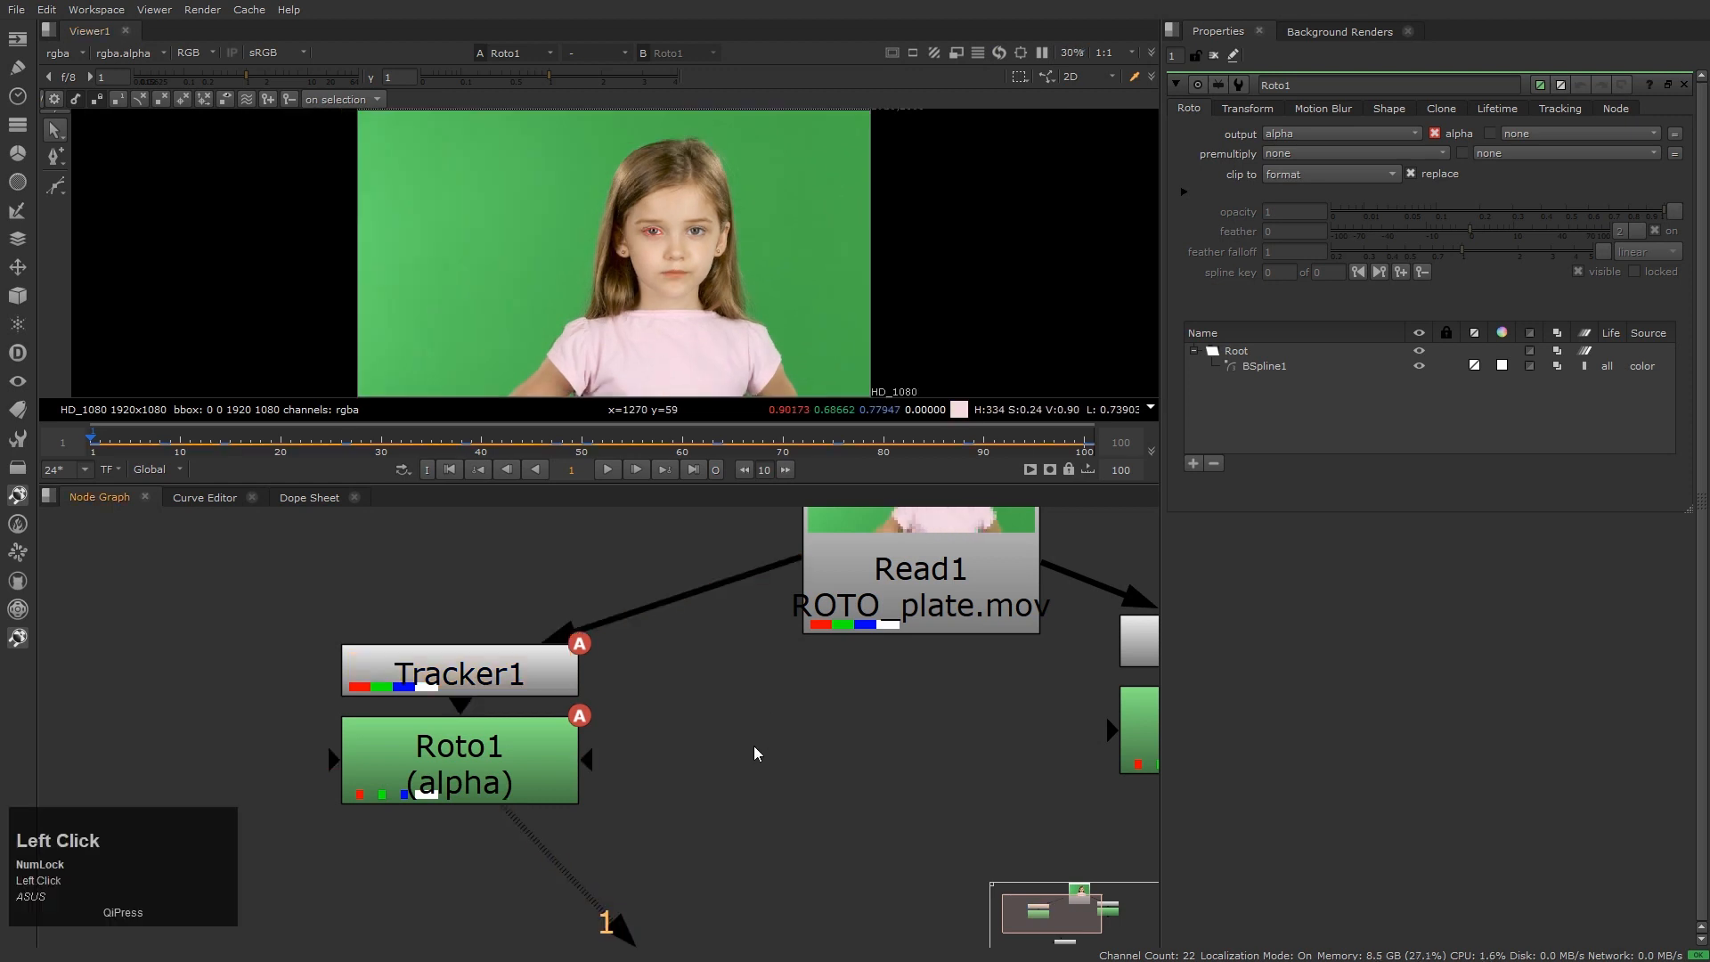
# Open Tracker1 and export its track as a Transform (match-move, baked) node
pyautogui.moveTo(753, 746); pyautogui.dragTo(764, 629, button='middle')
pyautogui.click(464, 559)
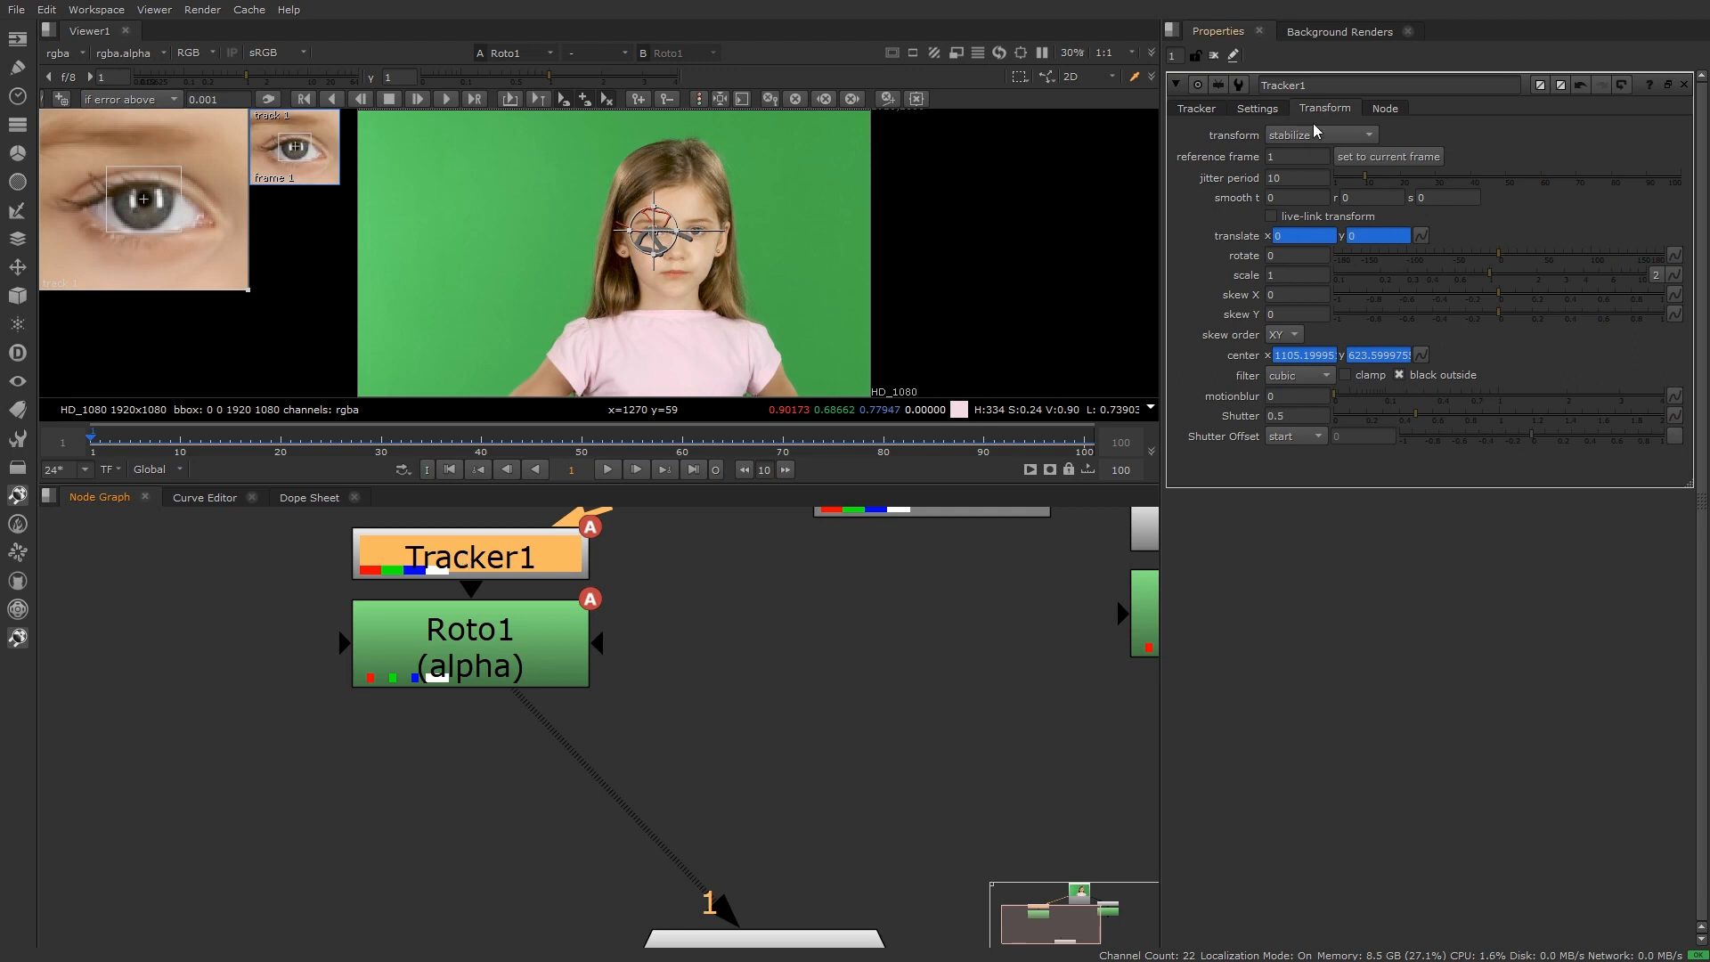
pyautogui.click(1194, 110)
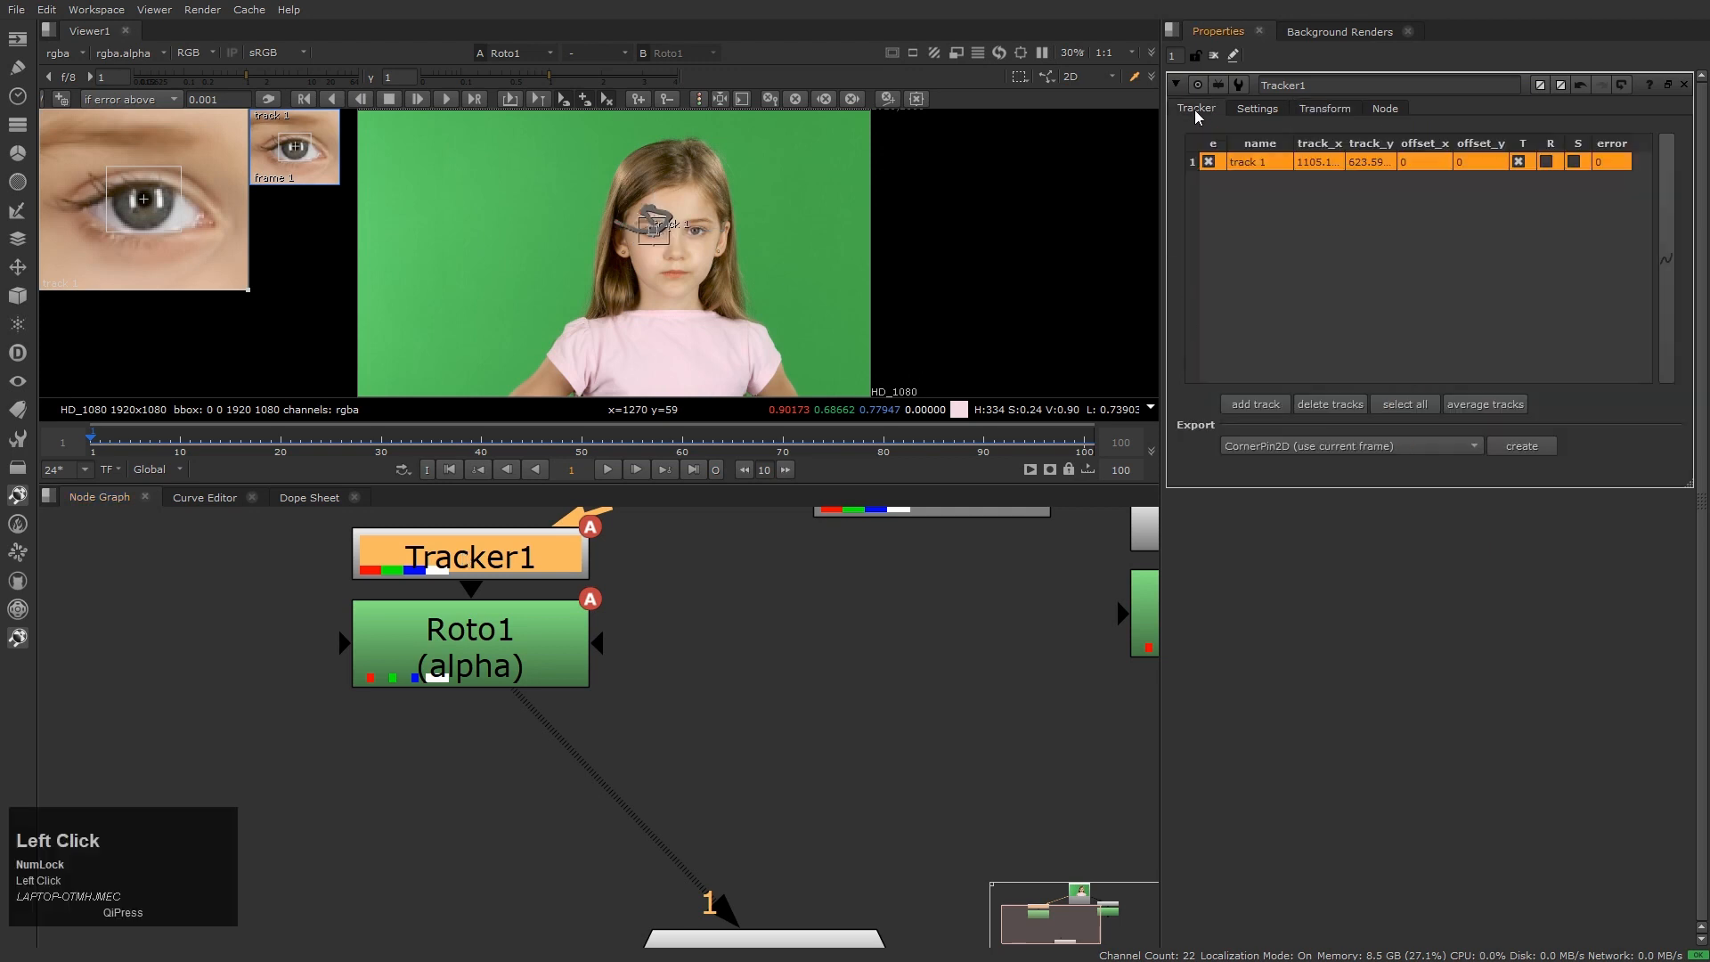
pyautogui.click(1247, 445)
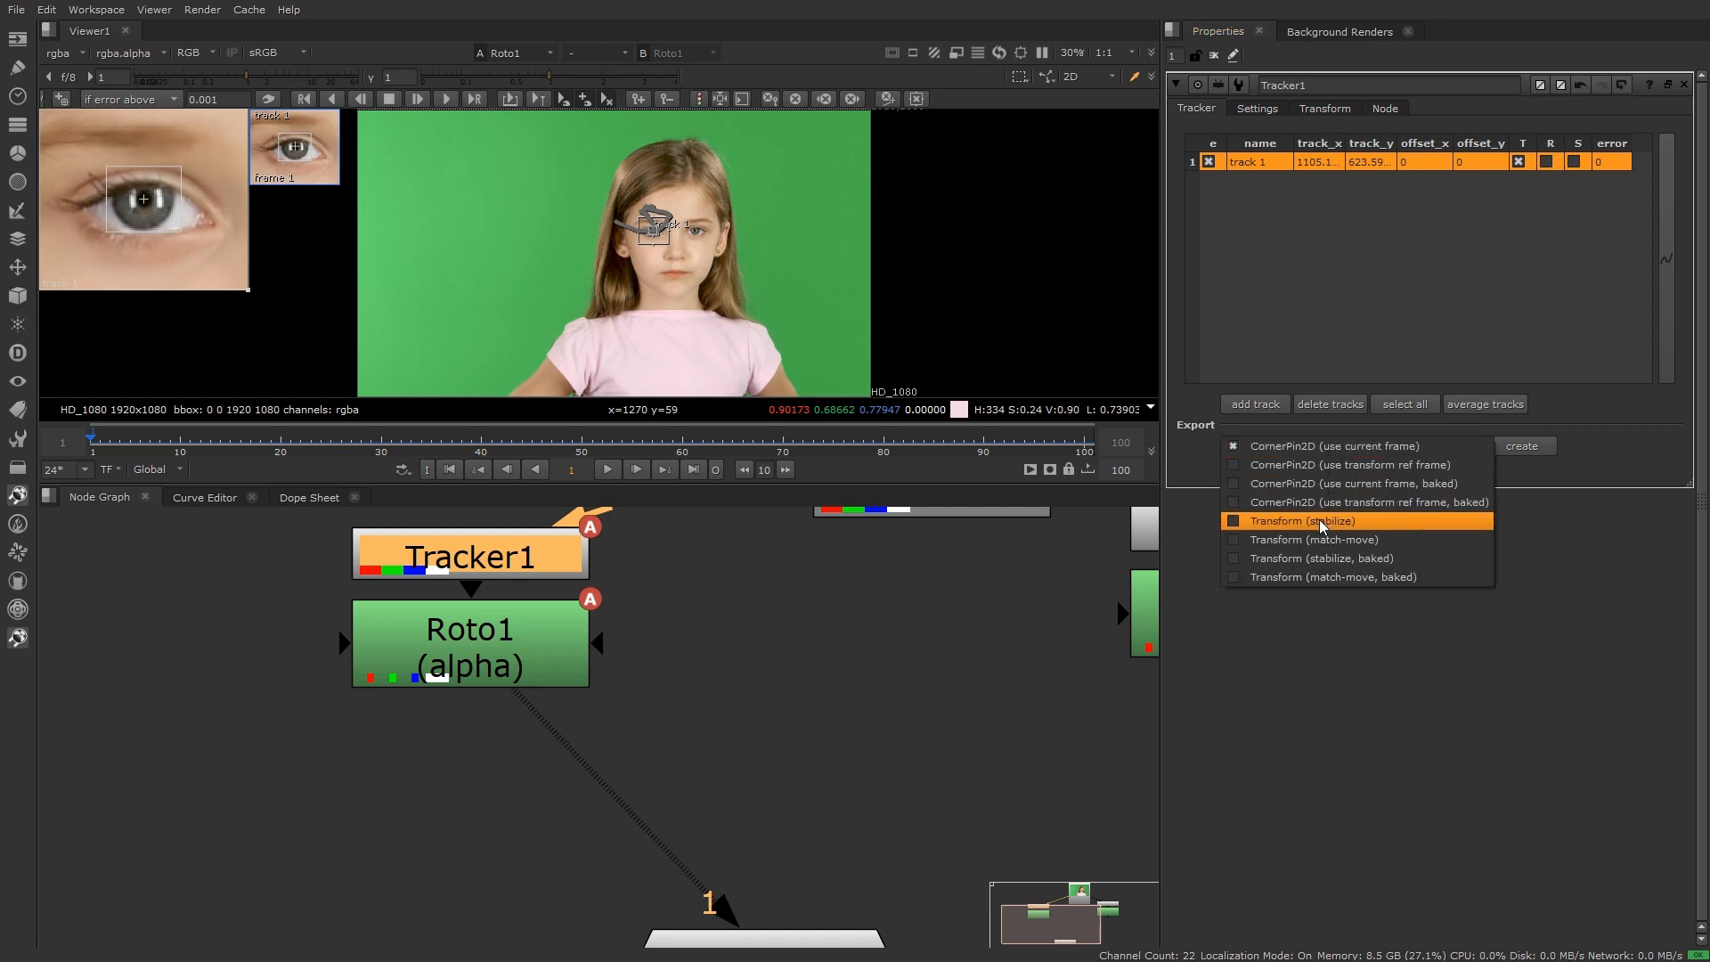
pyautogui.click(1253, 579)
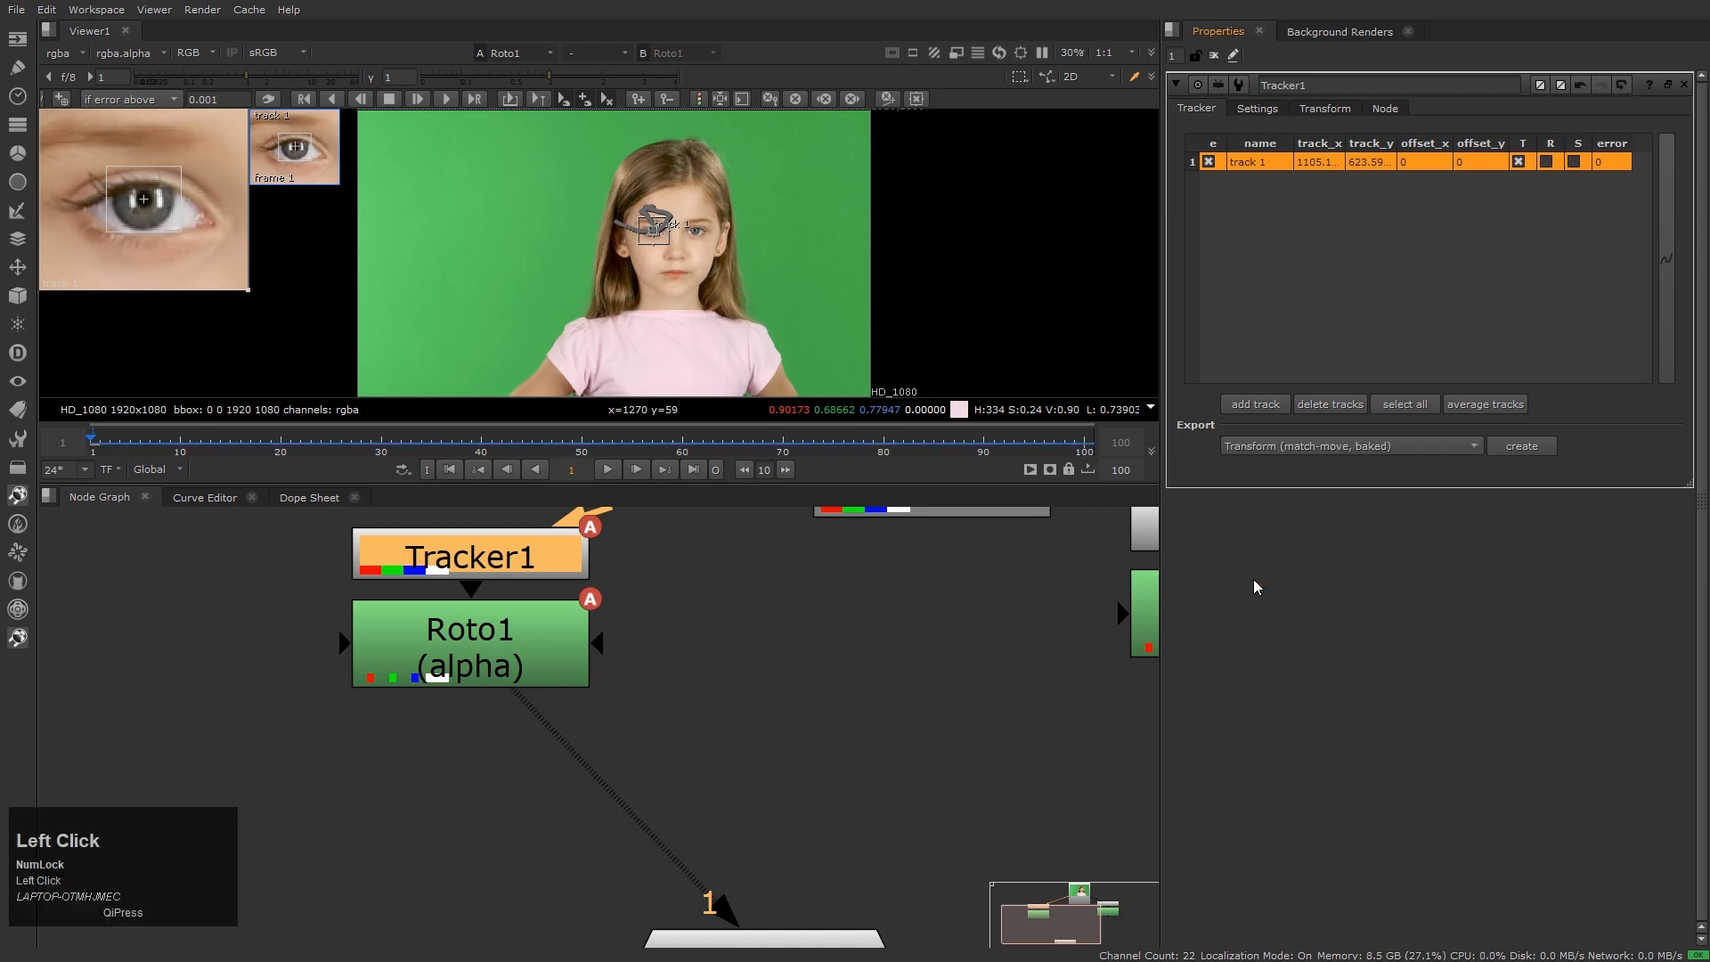
pyautogui.click(1534, 447)
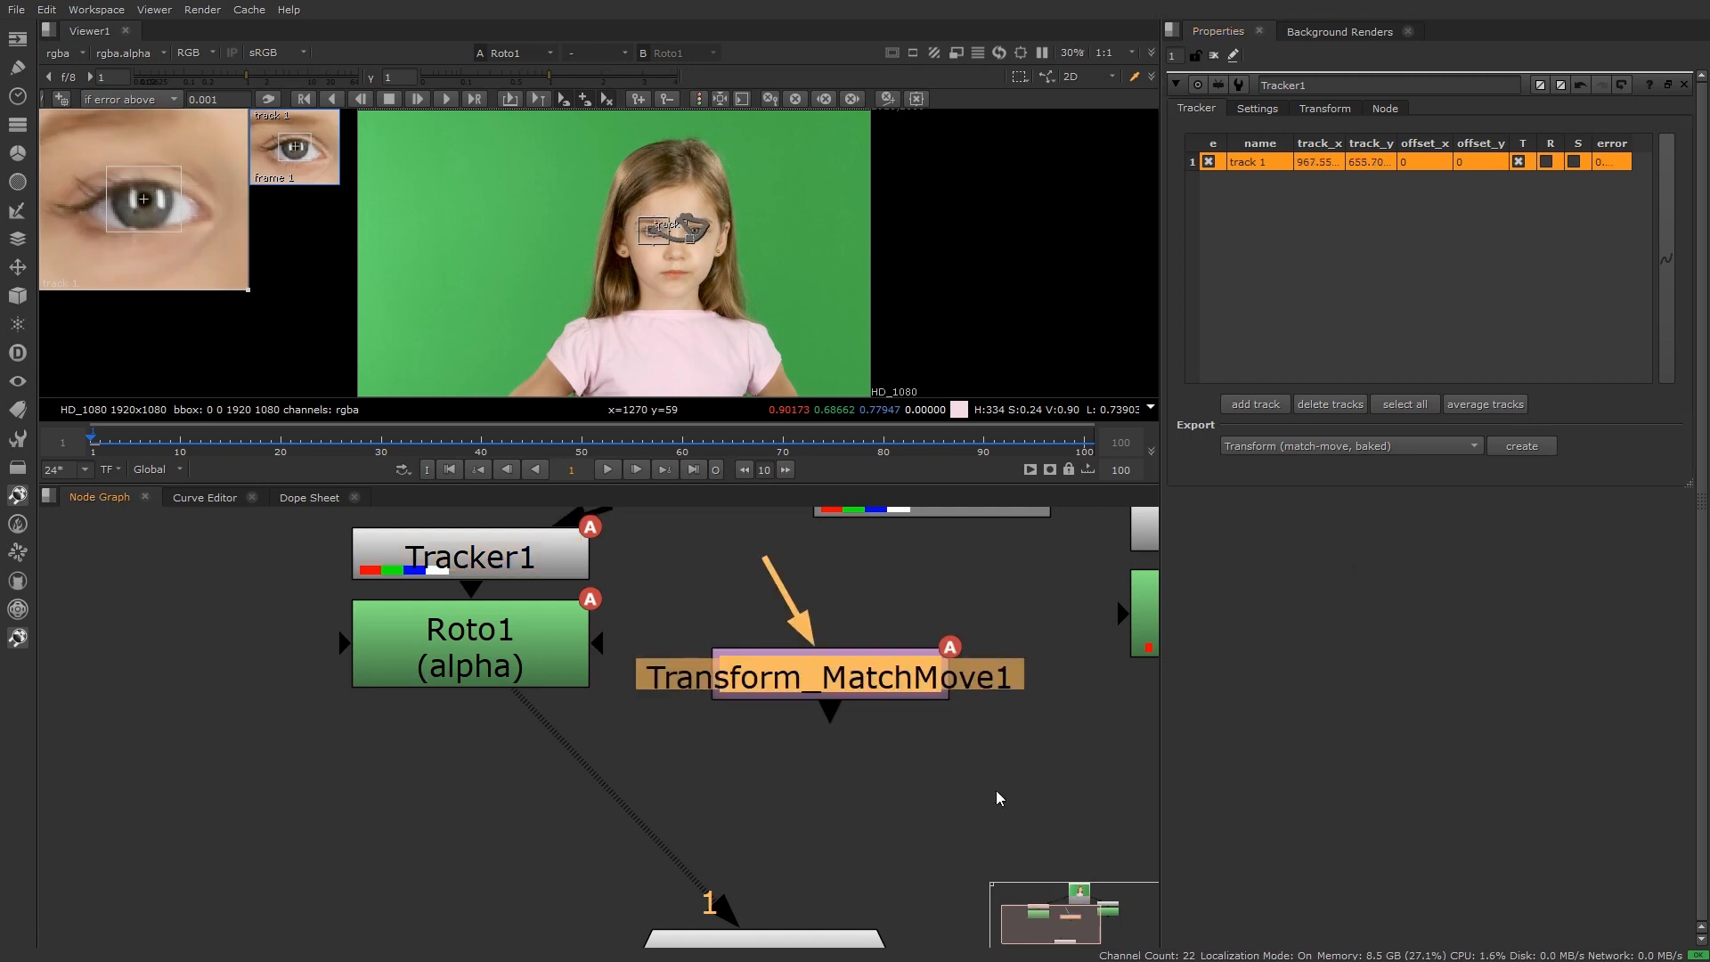
# Connect the Transform_MatchMove1 node between Roto1 and the viewer, and close the open node properties
pyautogui.moveTo(869, 683); pyautogui.dragTo(504, 787)
pyautogui.moveTo(504, 787); pyautogui.dragTo(508, 782)
pyautogui.click(1214, 57)
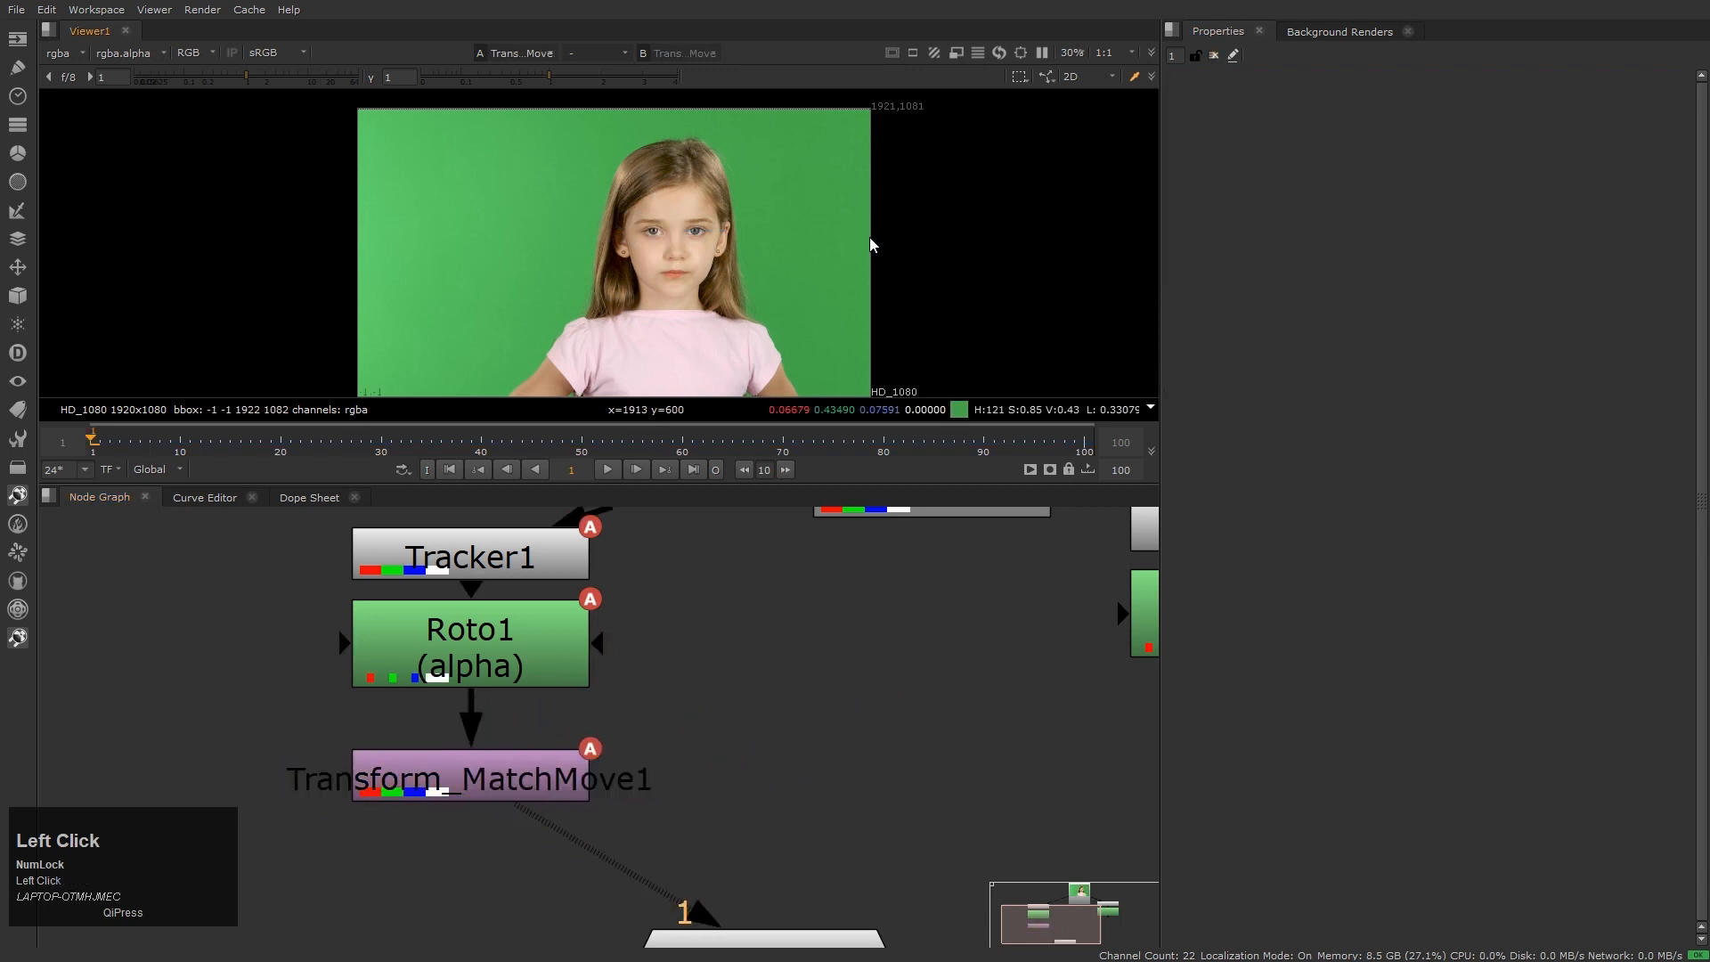
# Play back the match-moved Roto1 branch to check the restored motion
pyautogui.press('l')
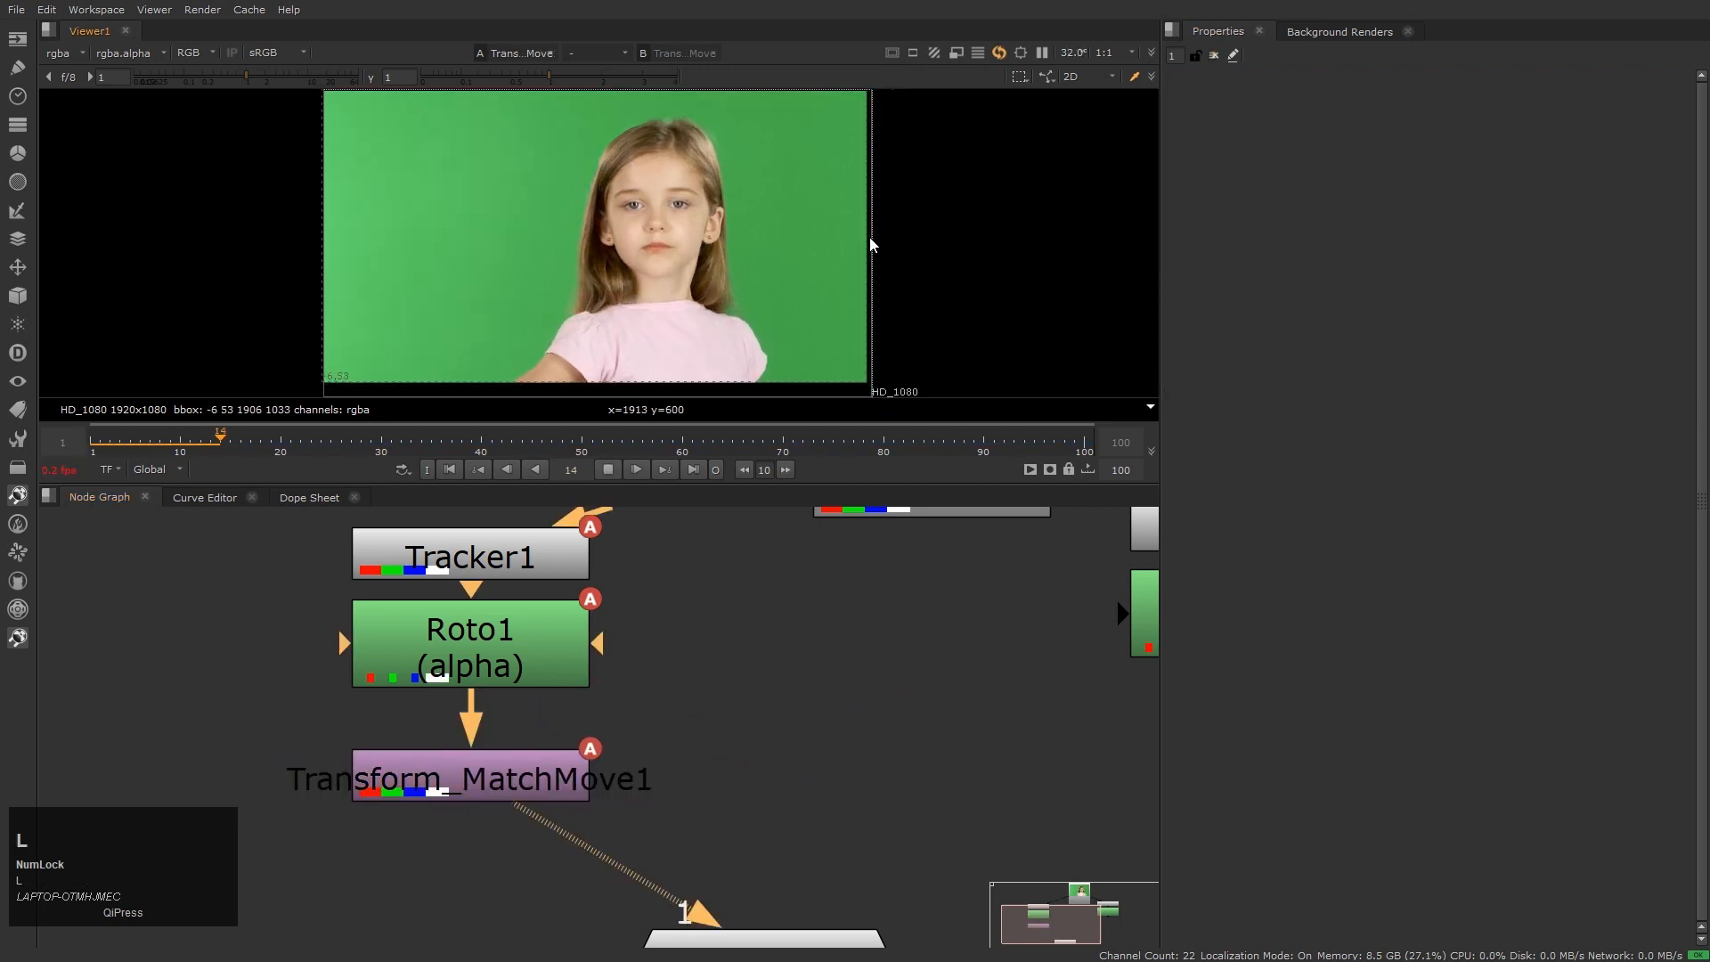
pyautogui.scroll(-2, 729, 692)
pyautogui.scroll(-1, 728, 694)
# Compare the Transform_MatchMove1 output with the original Read1 plate in the viewer, then go to the last frame
pyautogui.click(821, 581)
pyautogui.press('2')
pyautogui.press('1')
pyautogui.press('2')
pyautogui.press('1')
pyautogui.press('2')
pyautogui.press('1')
pyautogui.press('2')
pyautogui.press('h')
pyautogui.press('1')
pyautogui.press('2')
pyautogui.press('1')
pyautogui.press('Home')
pyautogui.press('1')
pyautogui.press('2')
pyautogui.press('1')
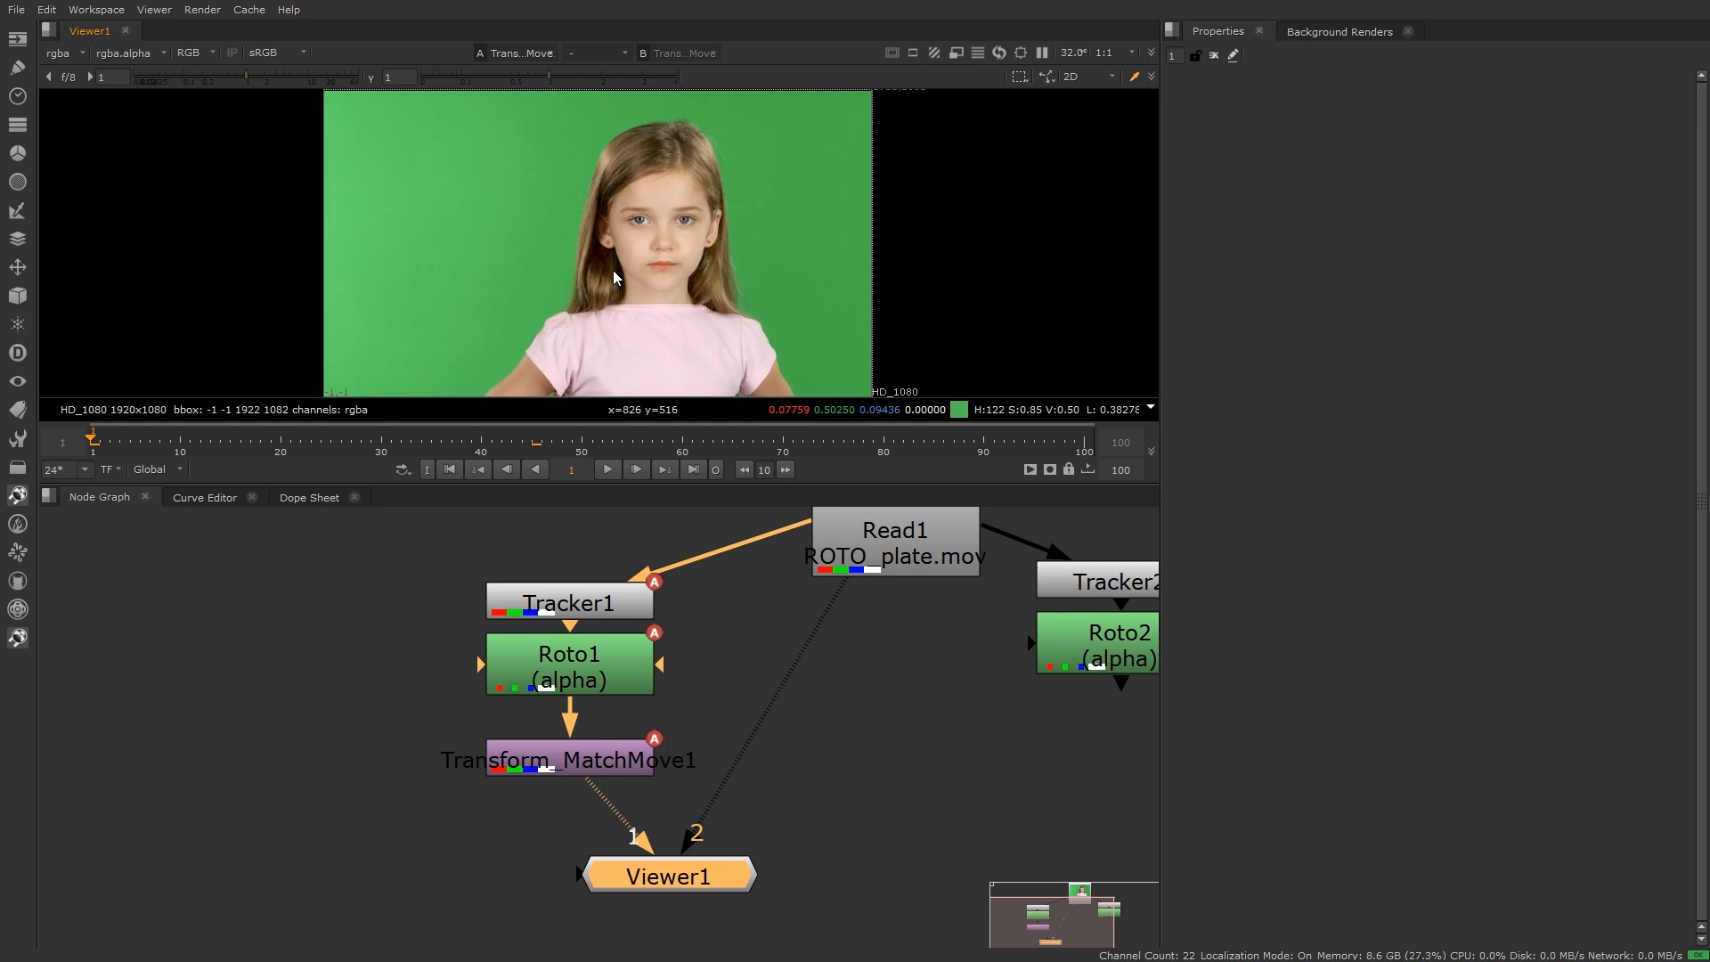
pyautogui.press('End')
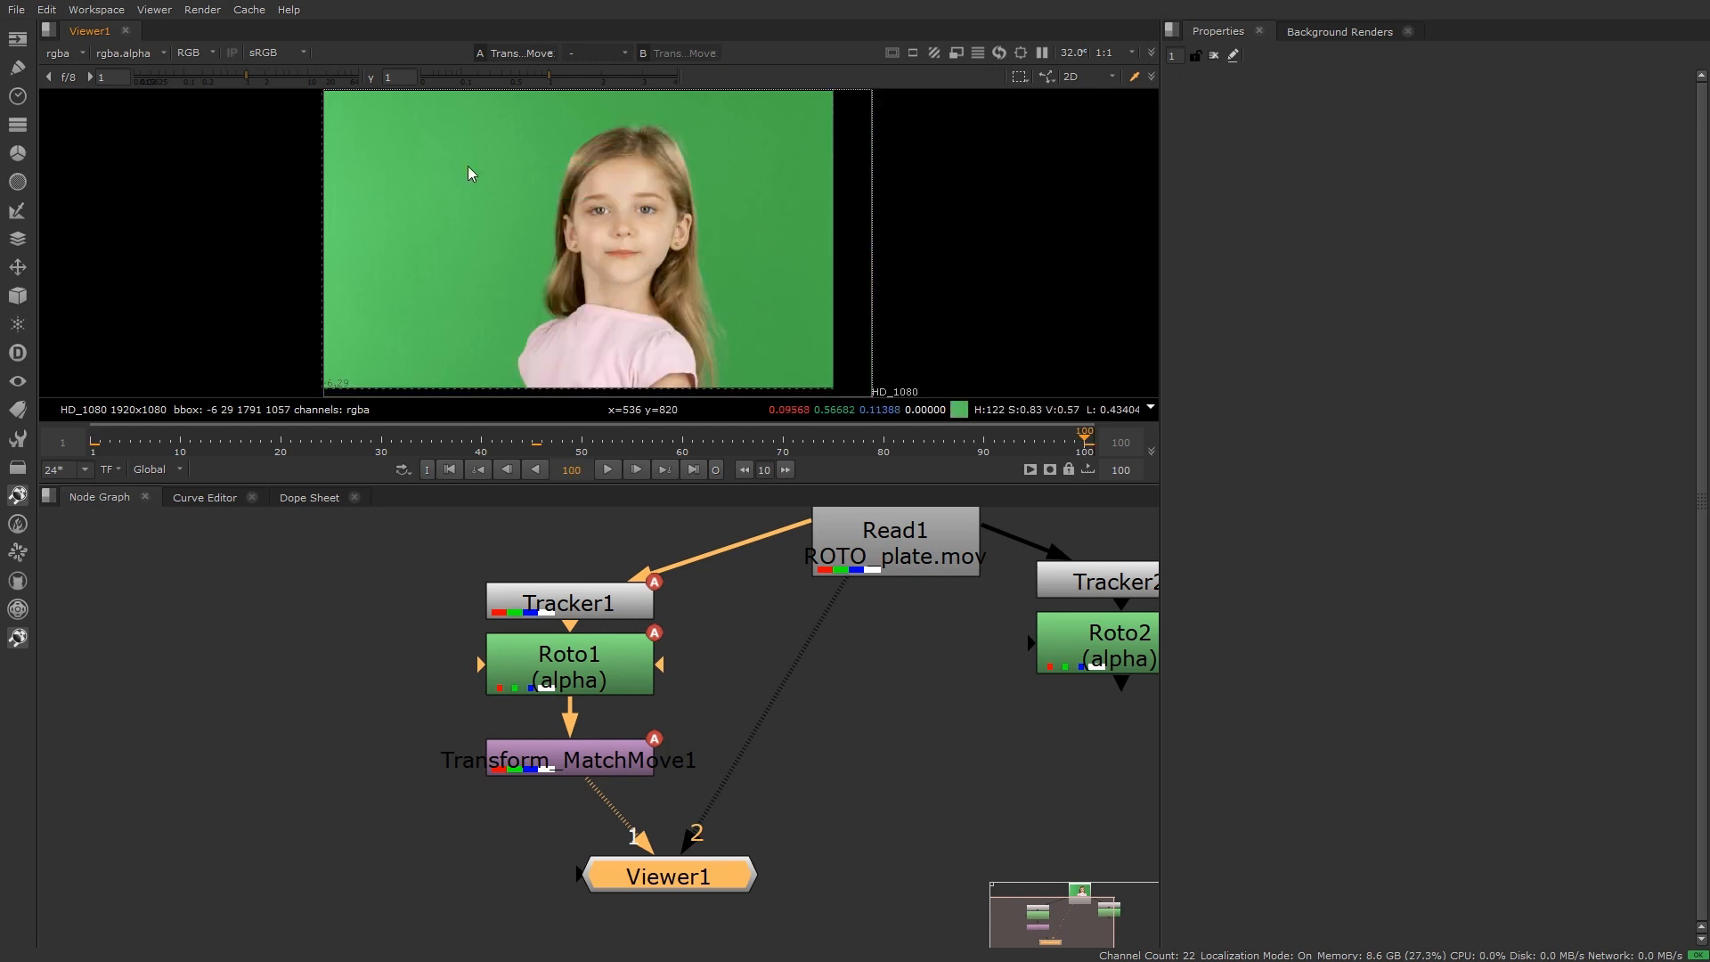
# Play back the Transform_MatchMove1 output with the matte overlay on and examine the eye roto closely
pyautogui.click(509, 272)
pyautogui.click(509, 272)
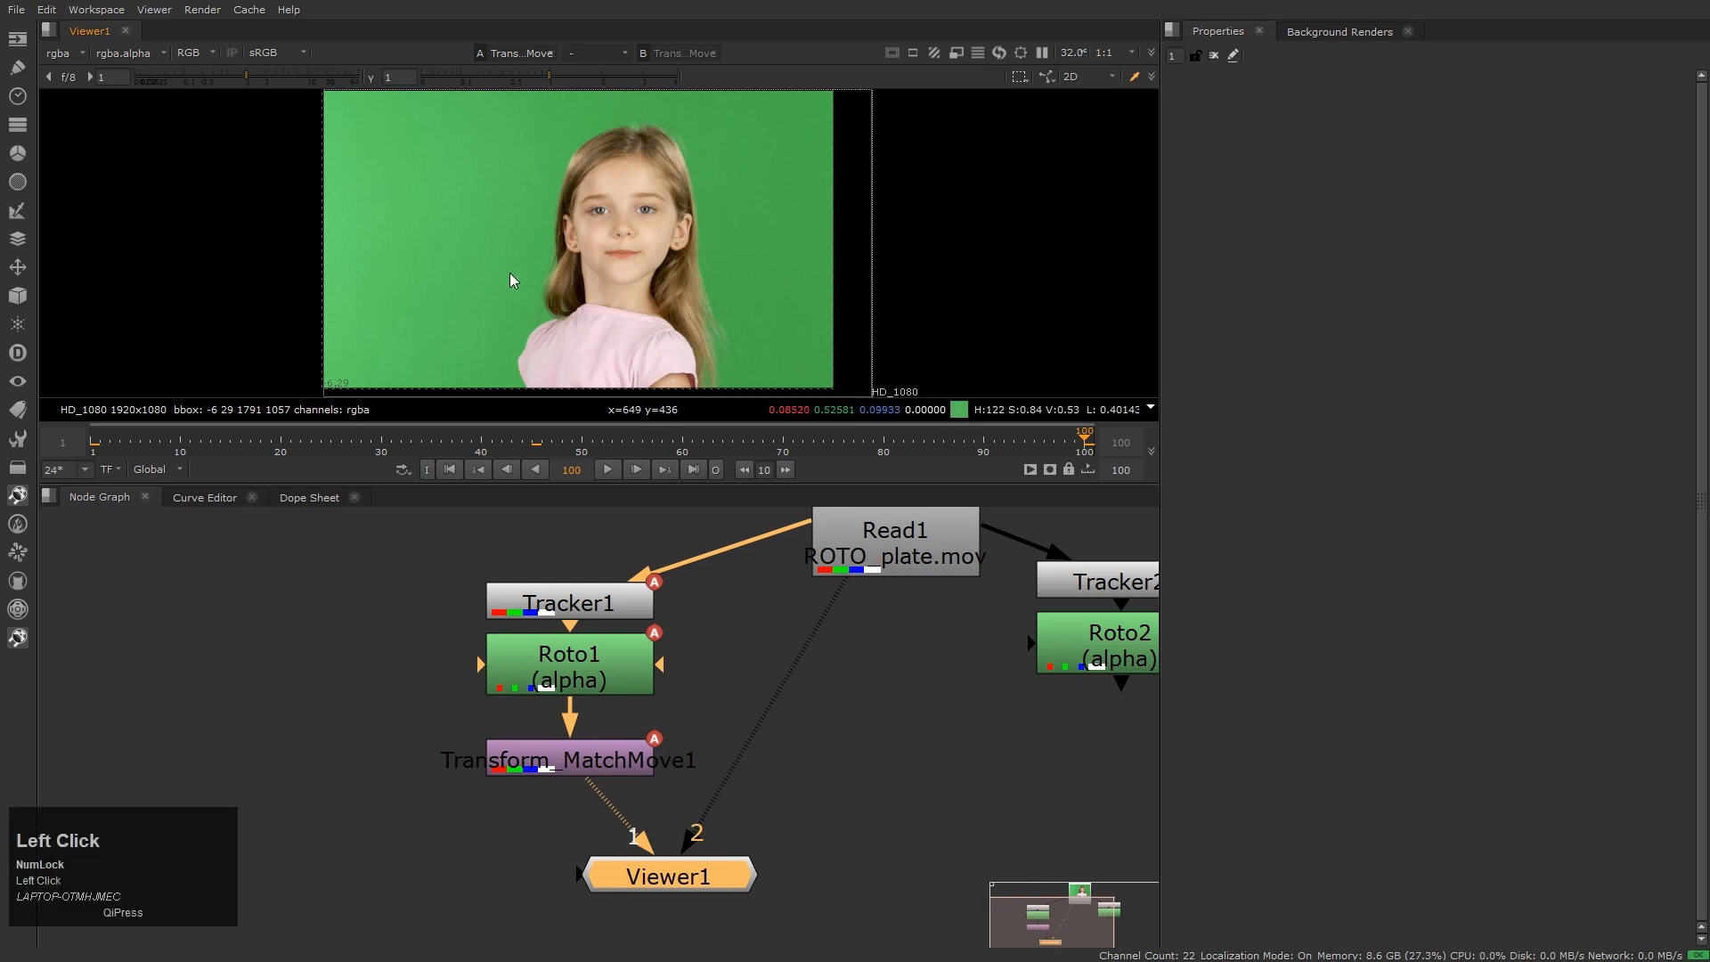
pyautogui.press('m')
pyautogui.click(509, 272)
pyautogui.press('l')
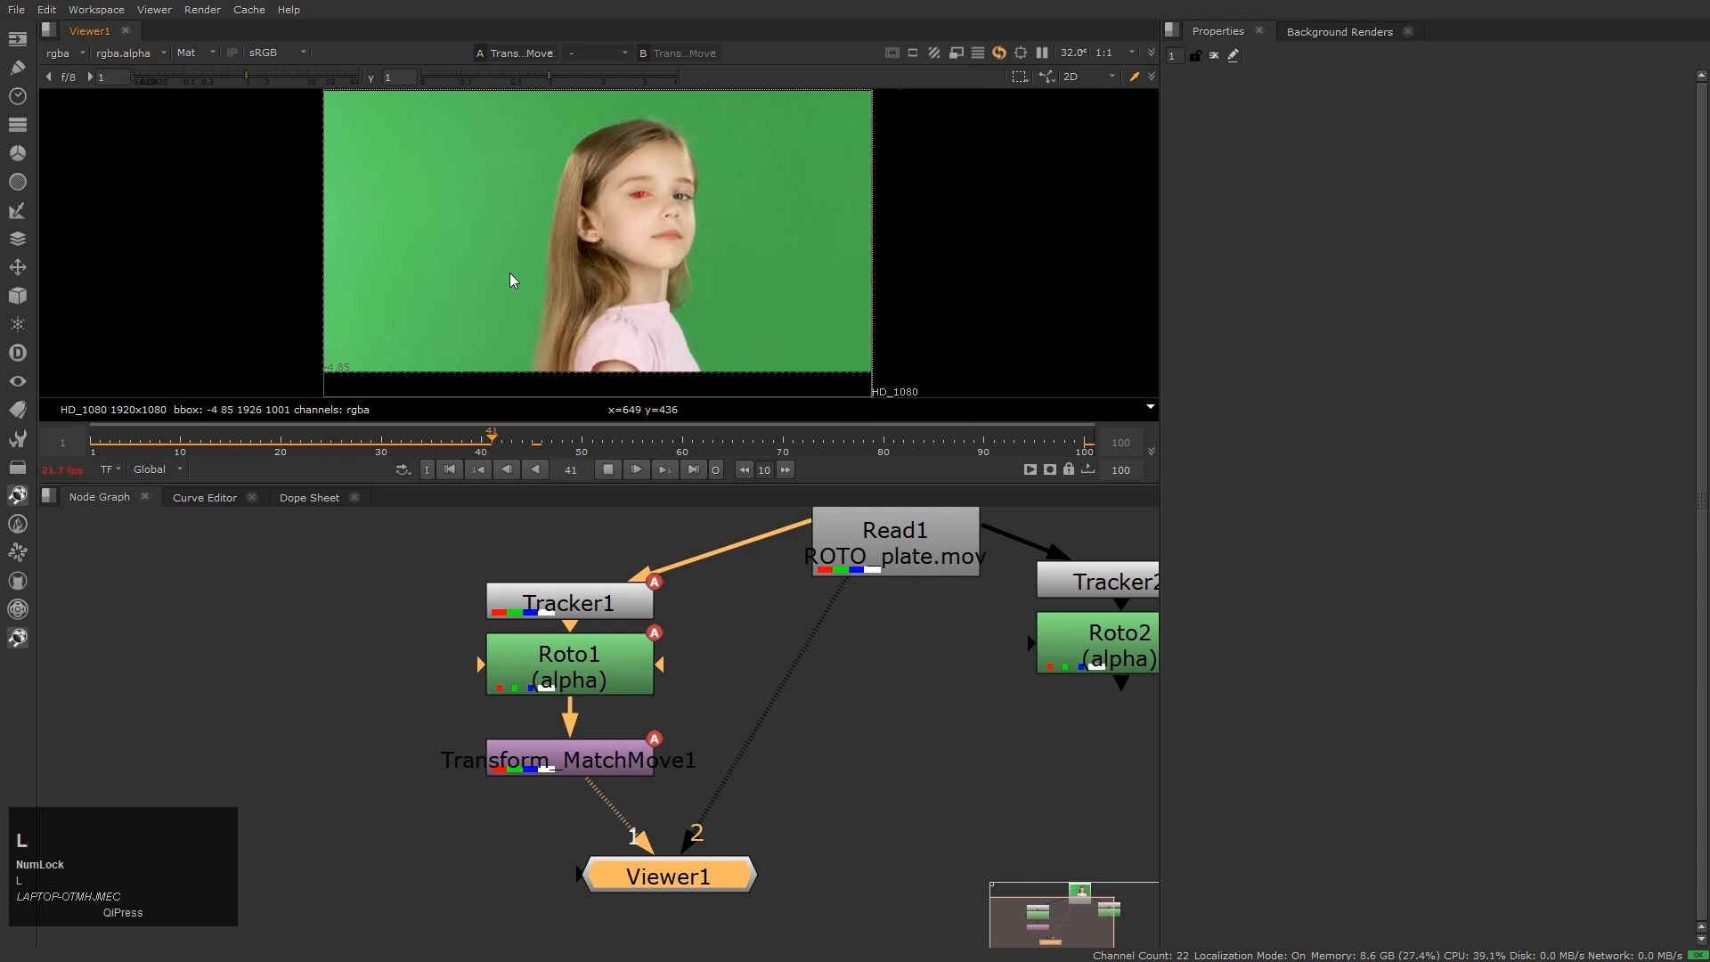
pyautogui.scroll(3, 646, 201)
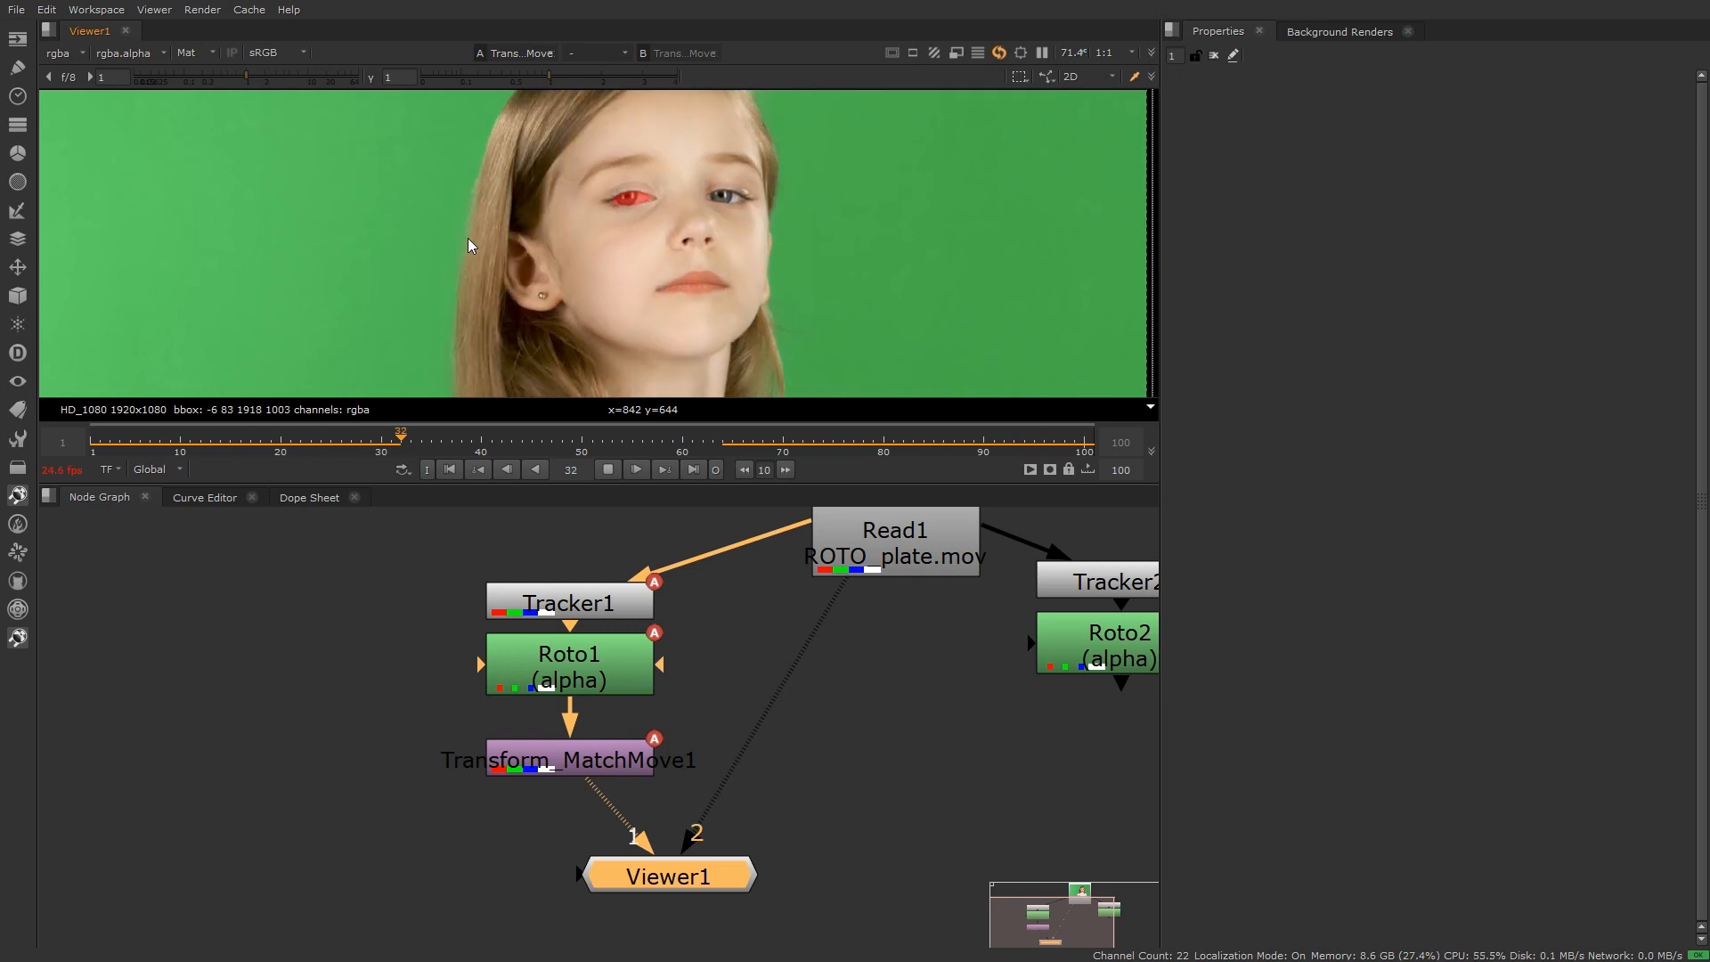
pyautogui.press('f')
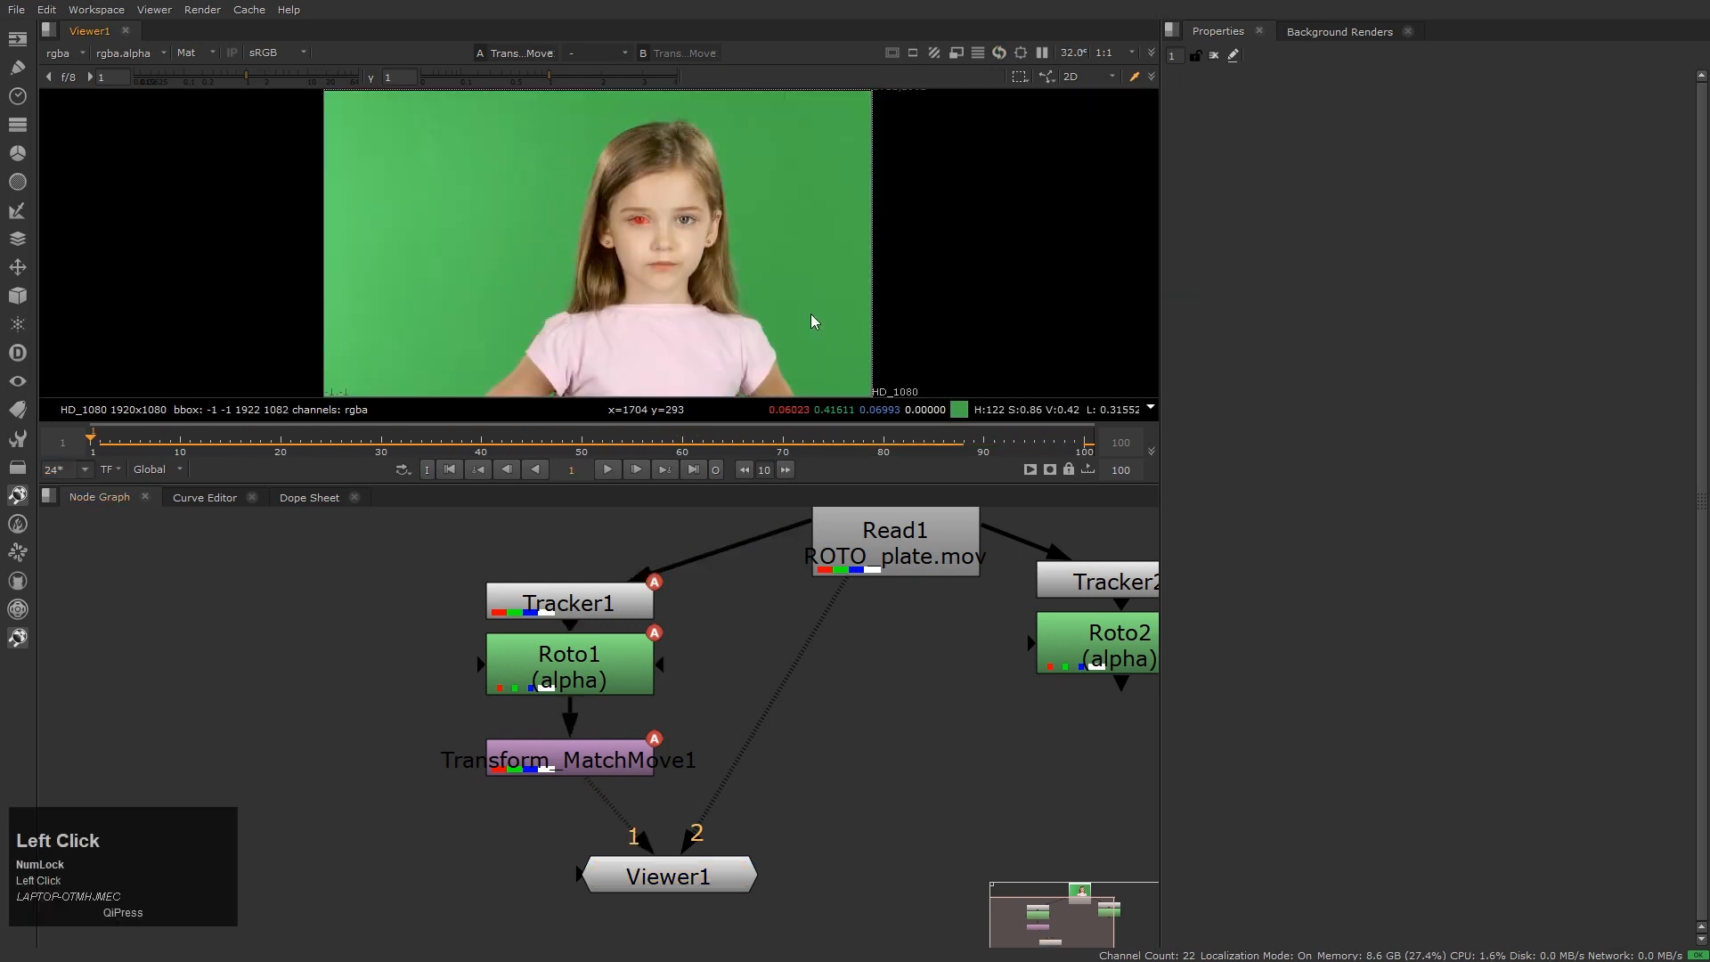
# On the last frame, turn off the matte overlay and compare the Transform_MatchMove1 output with the Read1 plate
pyautogui.press('End')
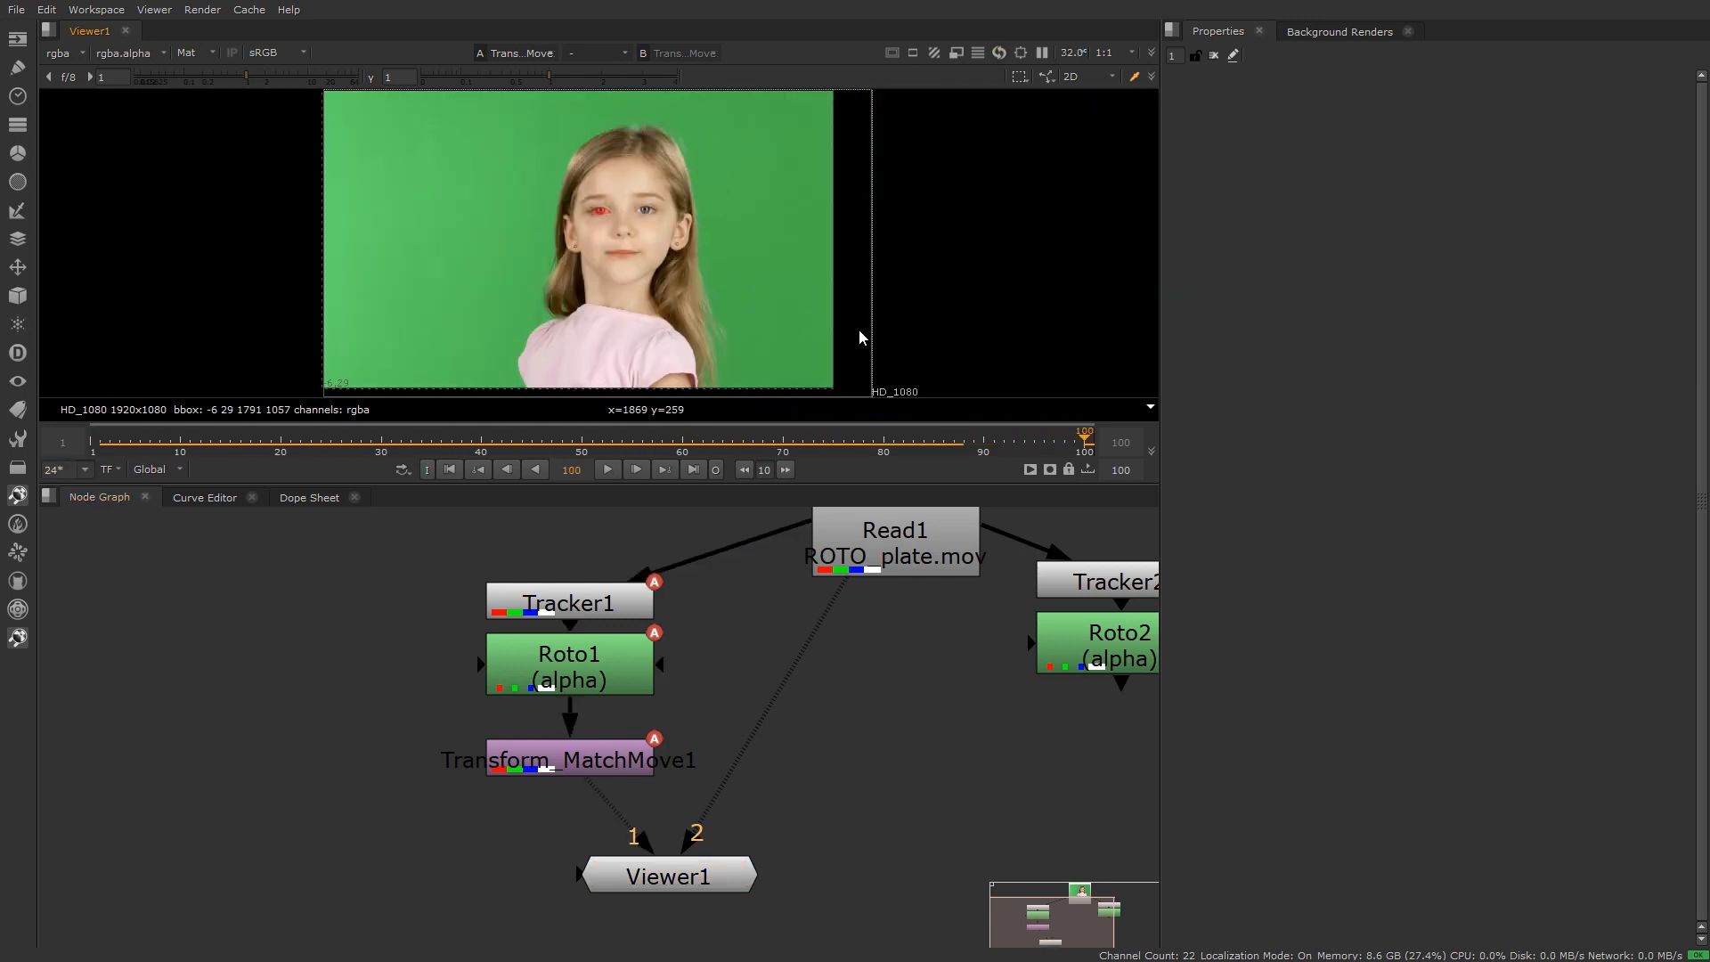
pyautogui.press('2')
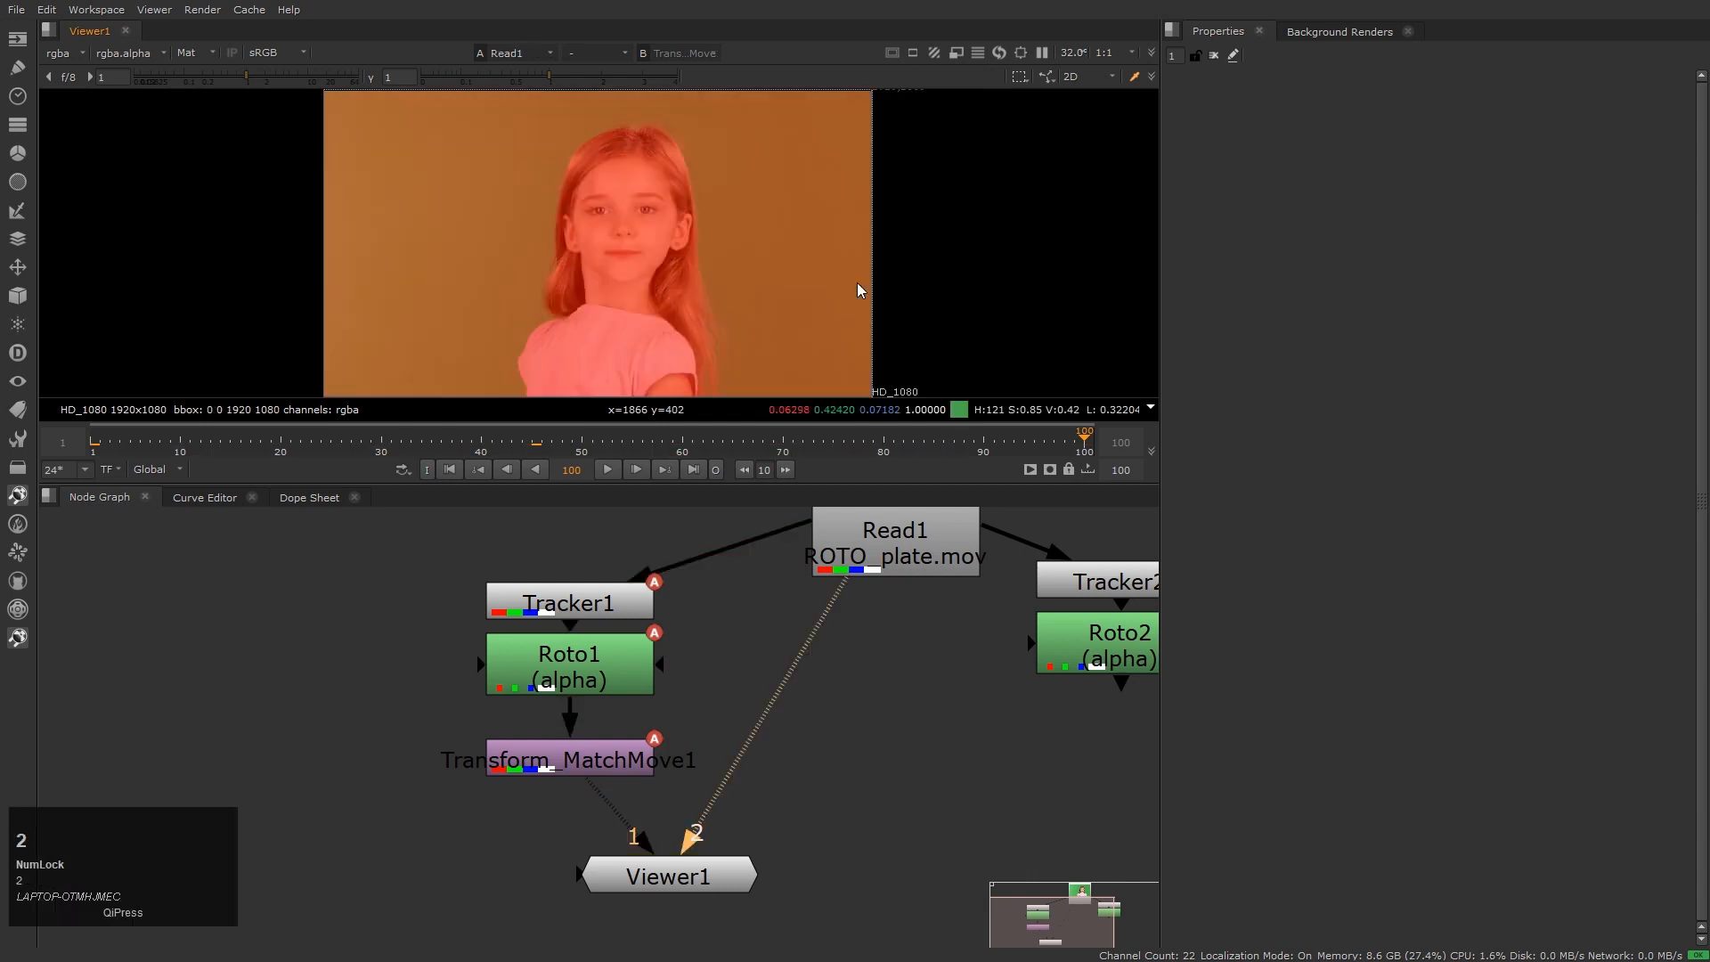
pyautogui.press('m')
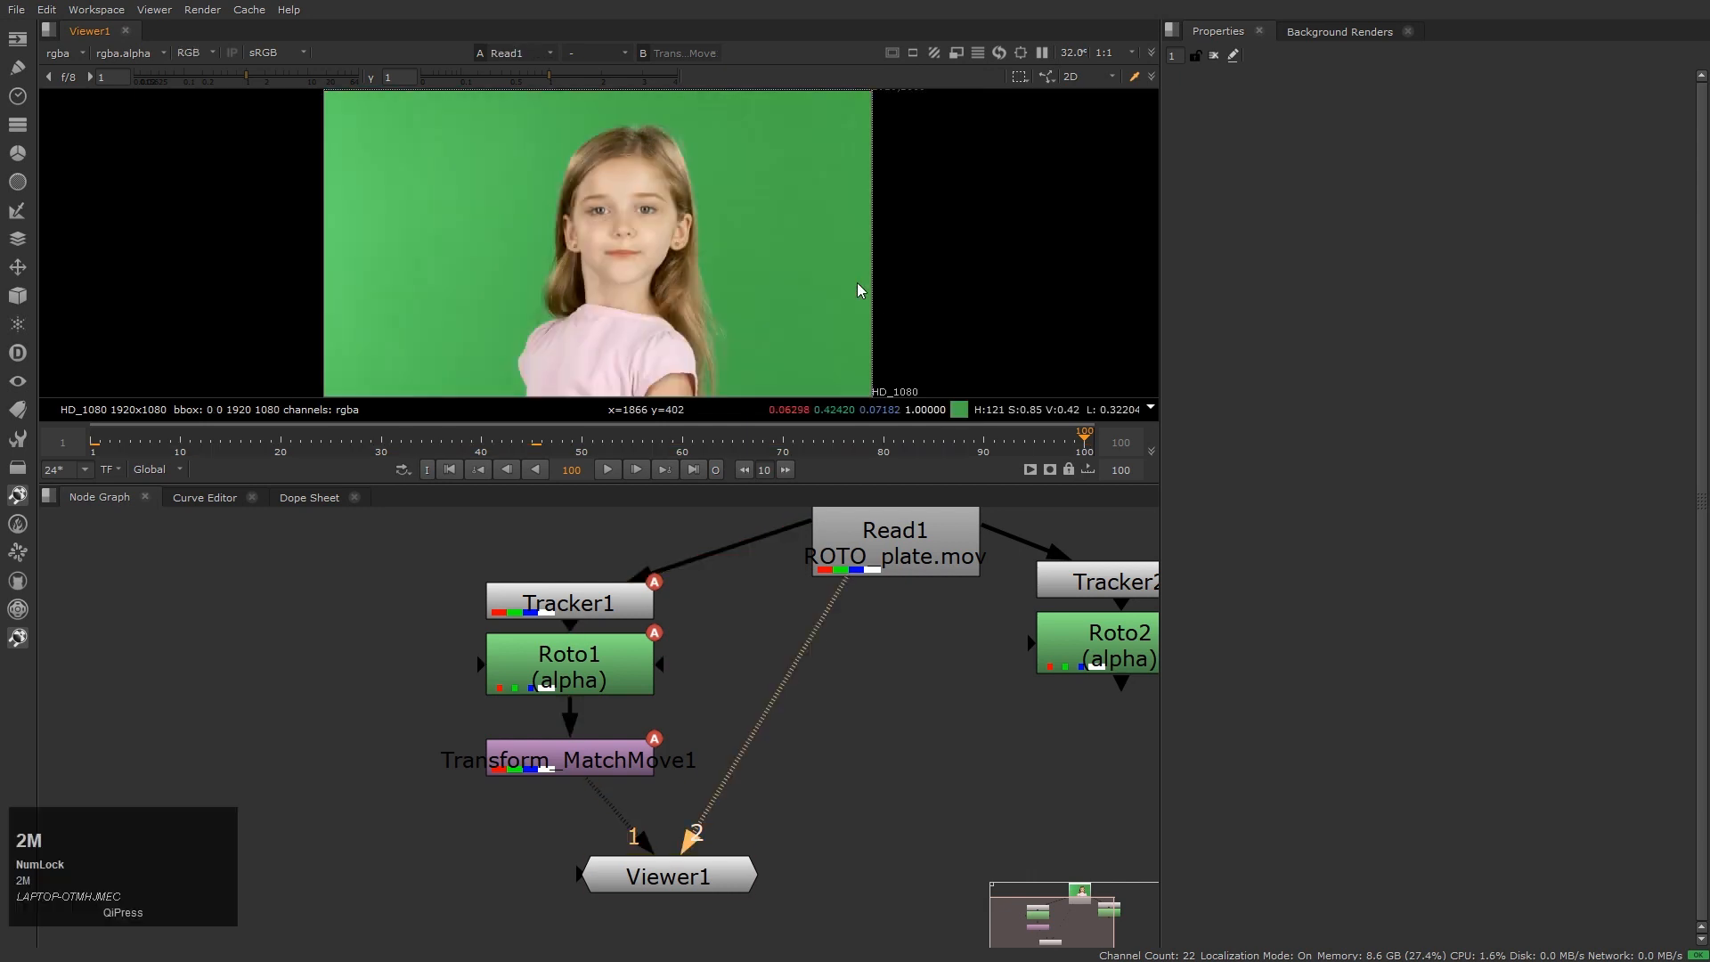
pyautogui.press('1')
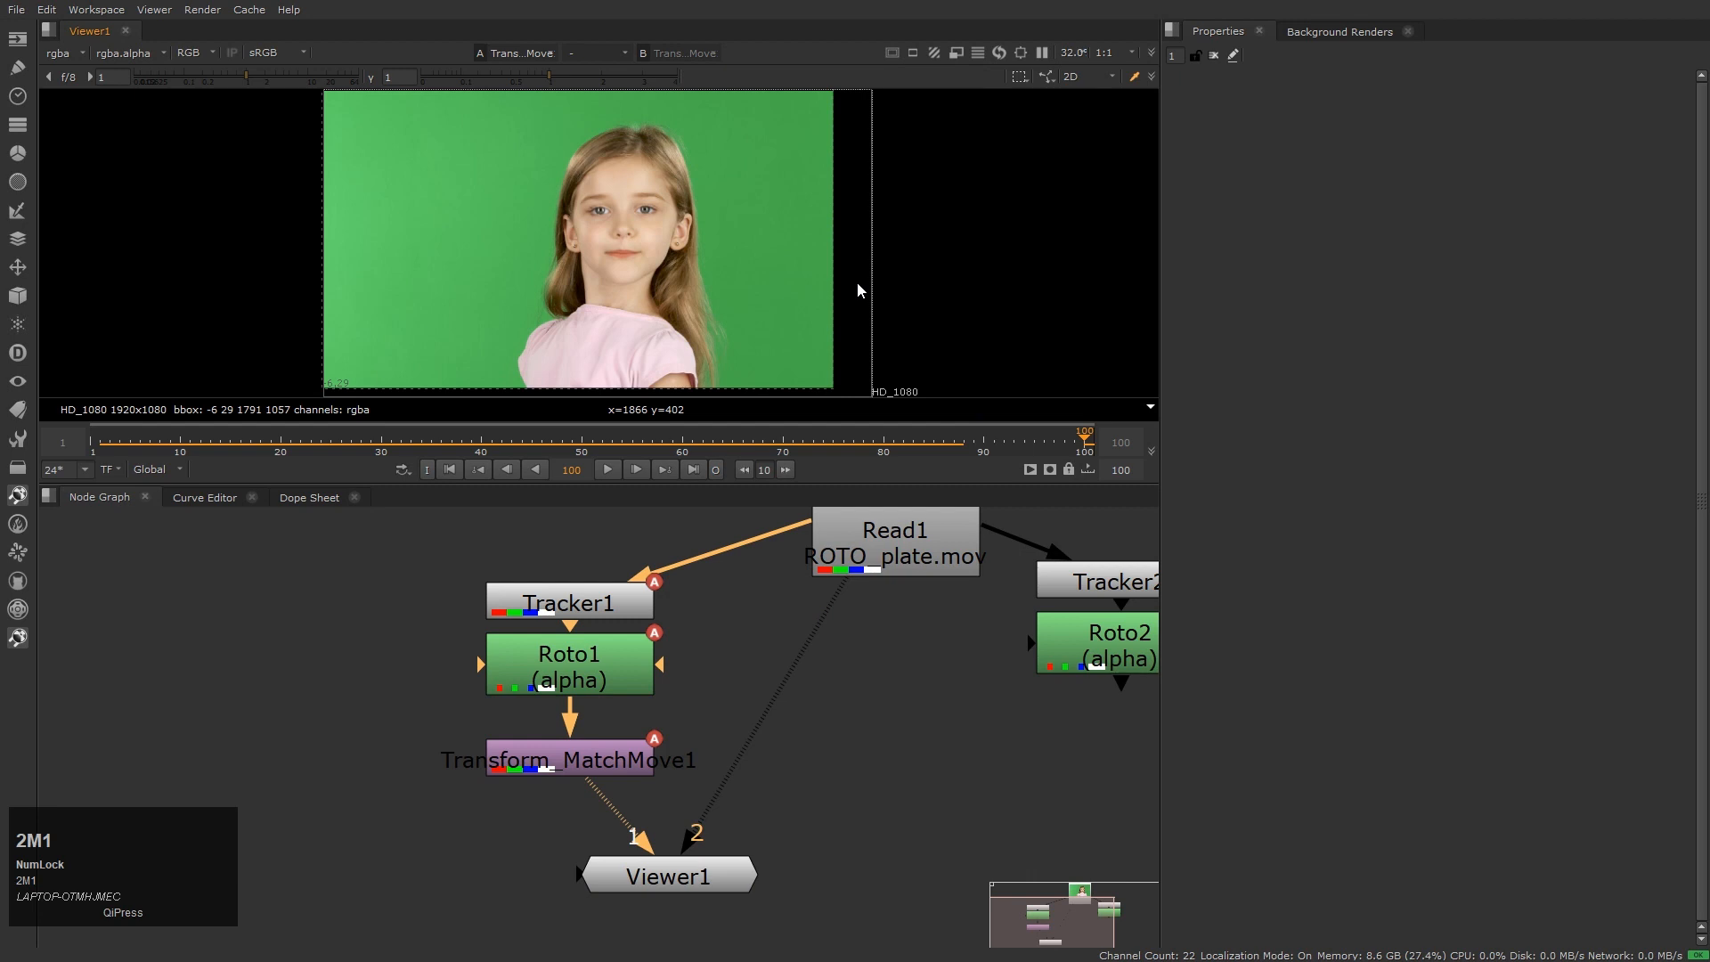
pyautogui.press('2')
pyautogui.press('1')
pyautogui.press('2')
pyautogui.press('1')
pyautogui.press('2')
pyautogui.press('1')
# Move Viewer1 and Tracker1 apart from the roto branch, then view Tracker1 and play its stabilized output from the first frame
pyautogui.click(853, 744)
pyautogui.moveTo(692, 677); pyautogui.dragTo(744, 728, button='middle')
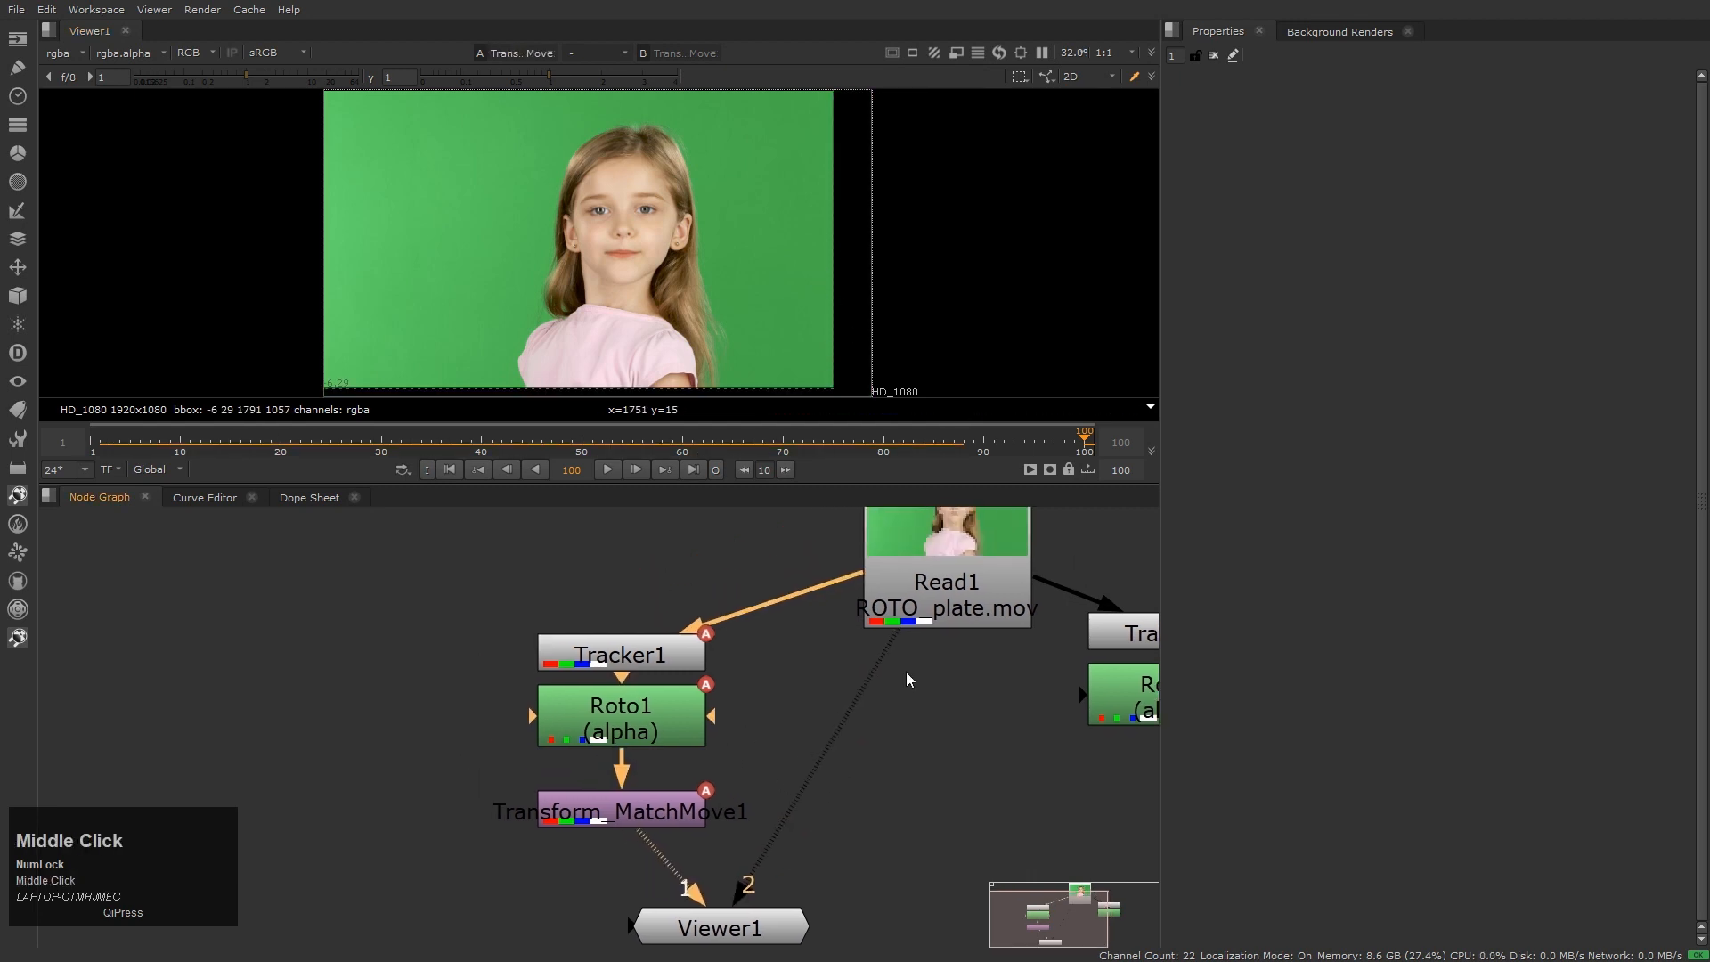
pyautogui.click(669, 656)
pyautogui.moveTo(720, 928); pyautogui.dragTo(978, 854)
pyautogui.click(902, 762)
pyautogui.click(651, 652)
pyautogui.press('1')
pyautogui.moveTo(650, 650); pyautogui.dragTo(644, 552)
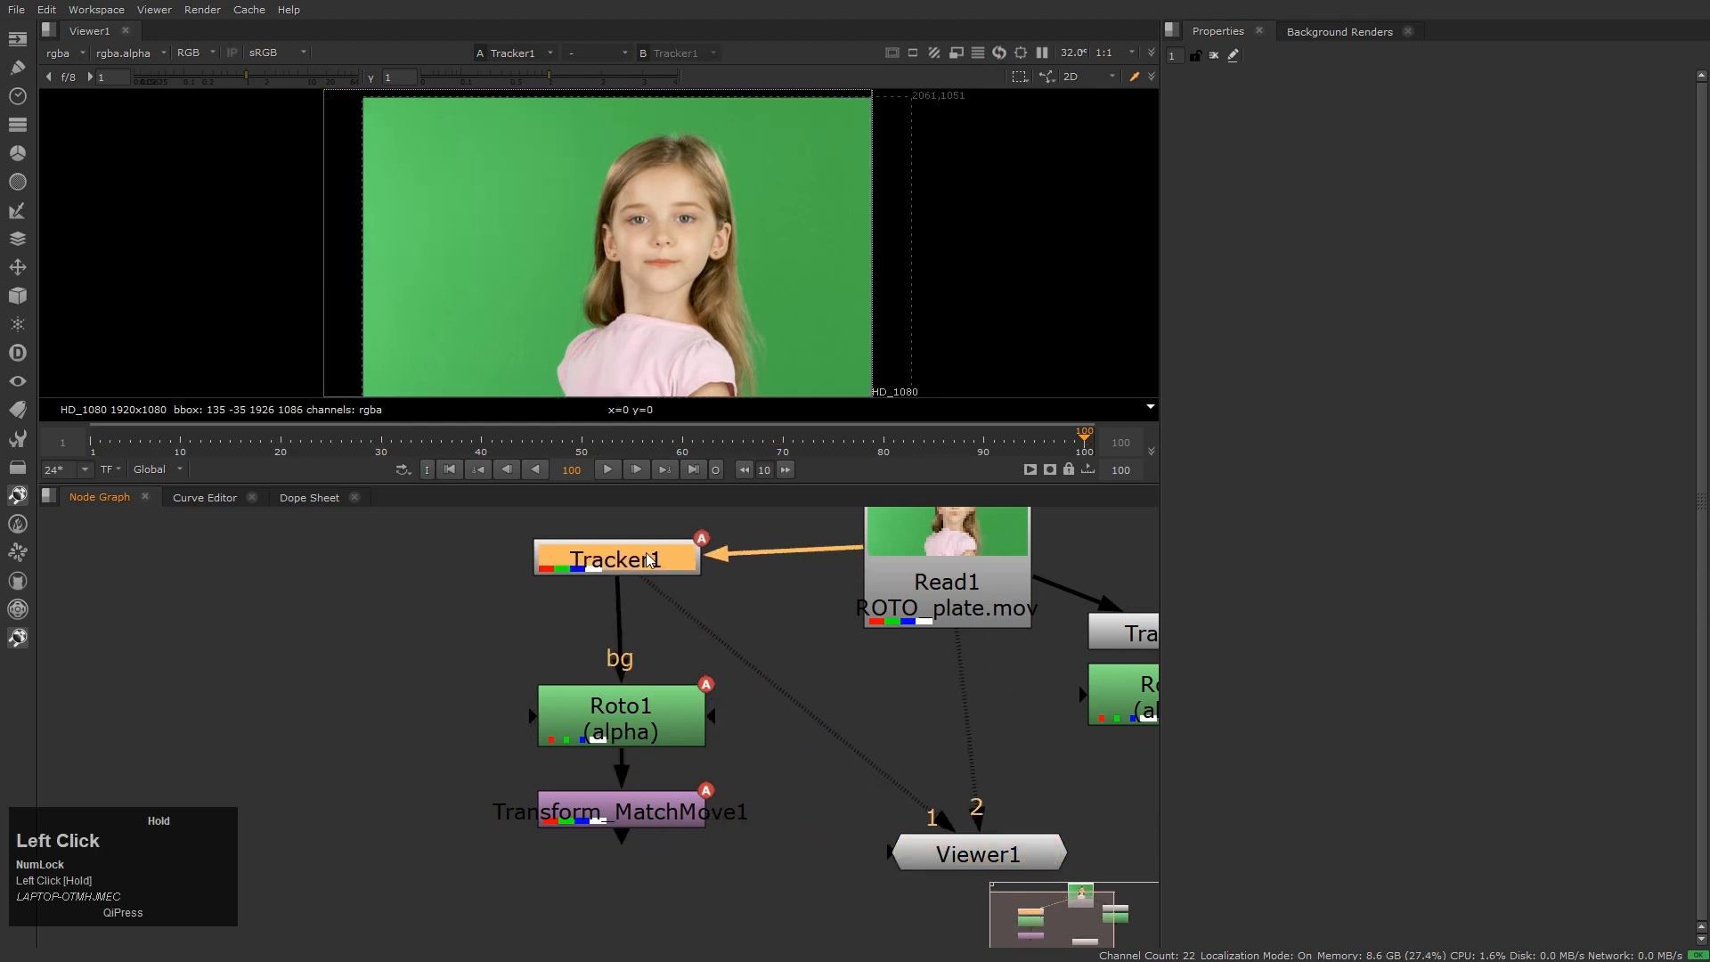
pyautogui.press('Home')
pyautogui.press('l')
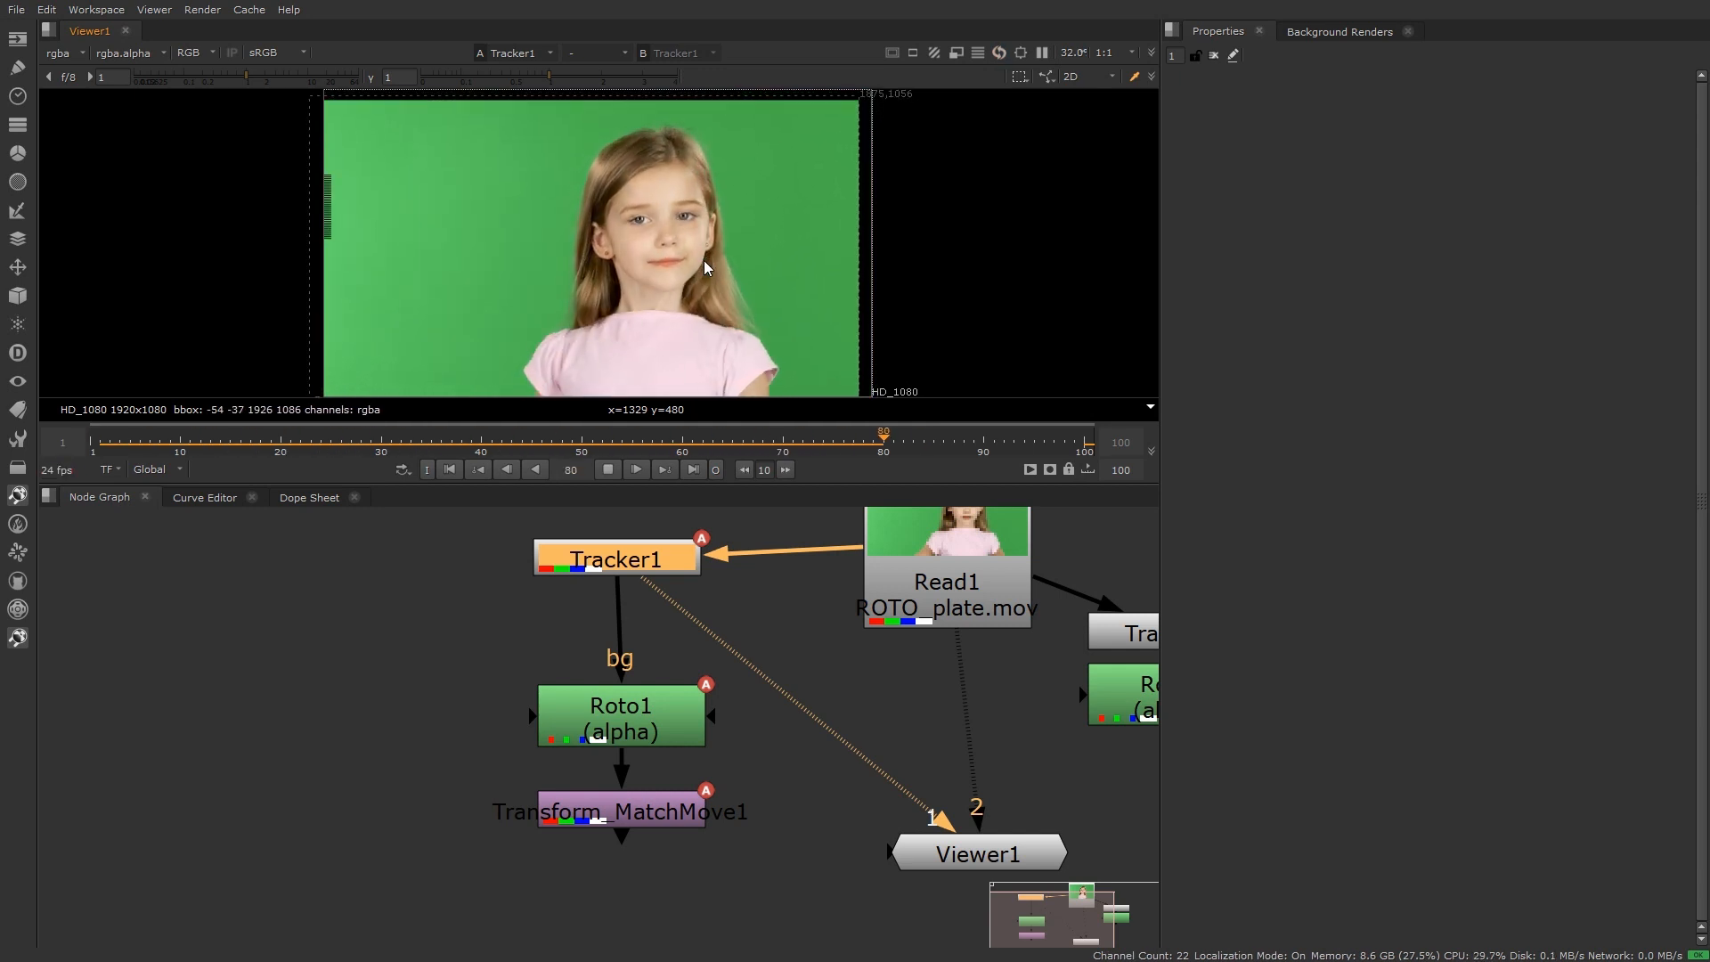
pyautogui.press('k')
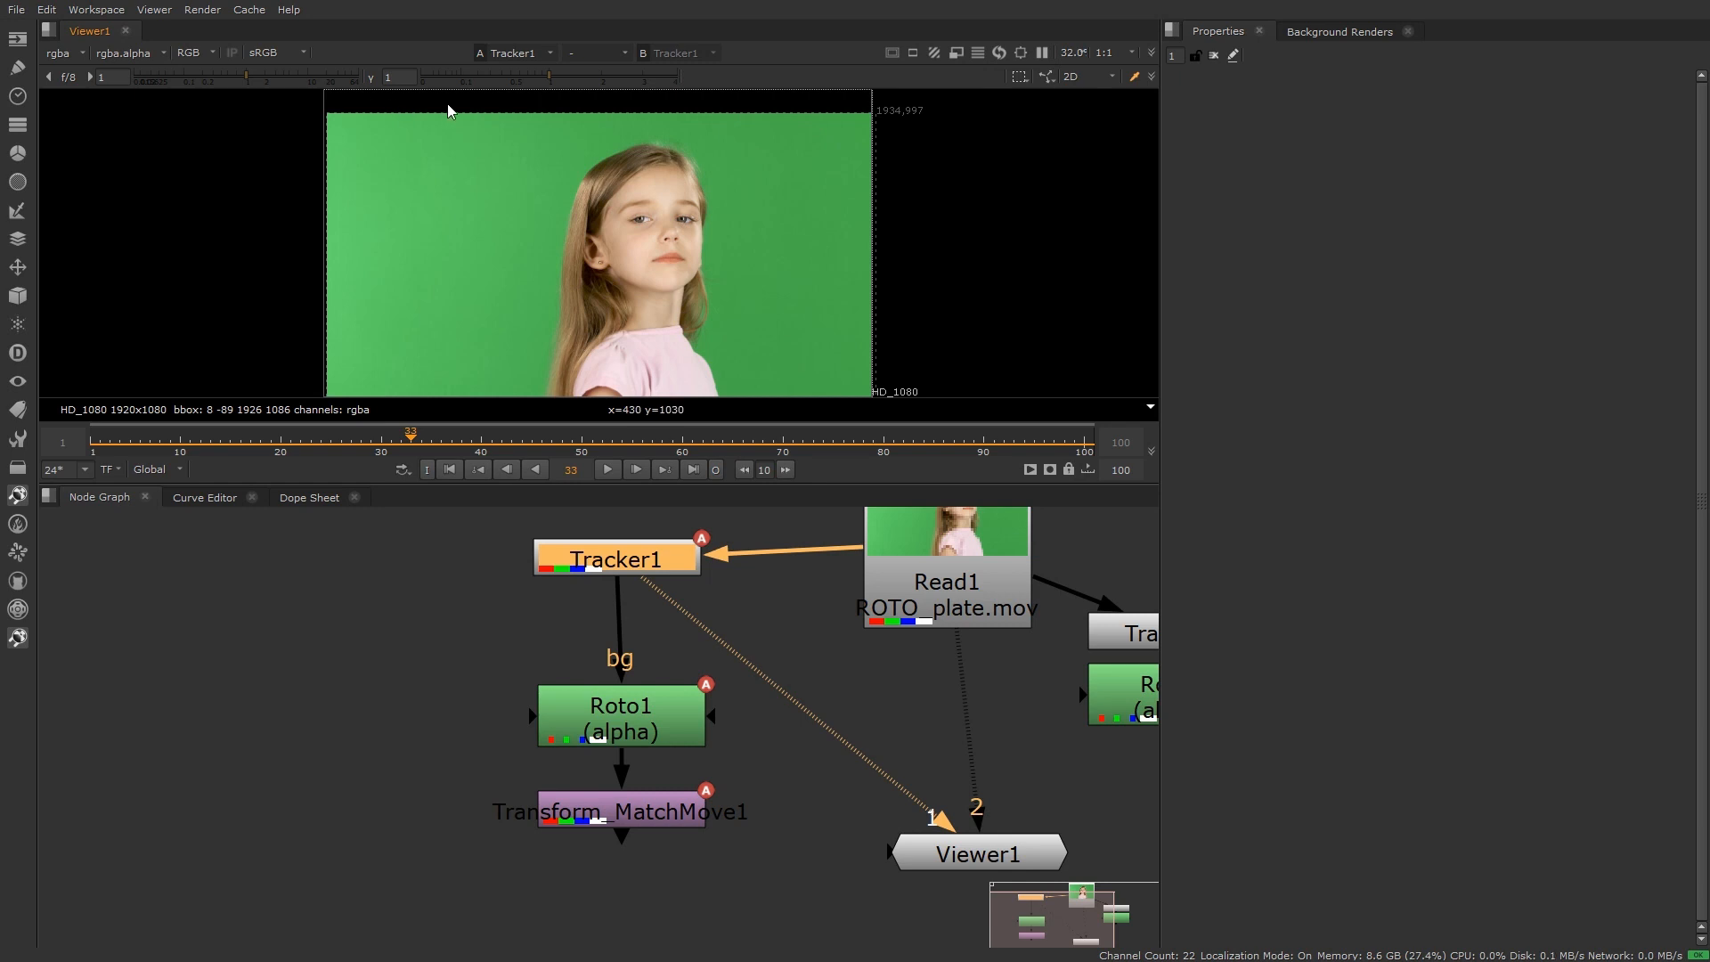
# Compare the Transform_MatchMove1 output with the Tracker1 output on the current frame
pyautogui.click(665, 820)
pyautogui.press('1')
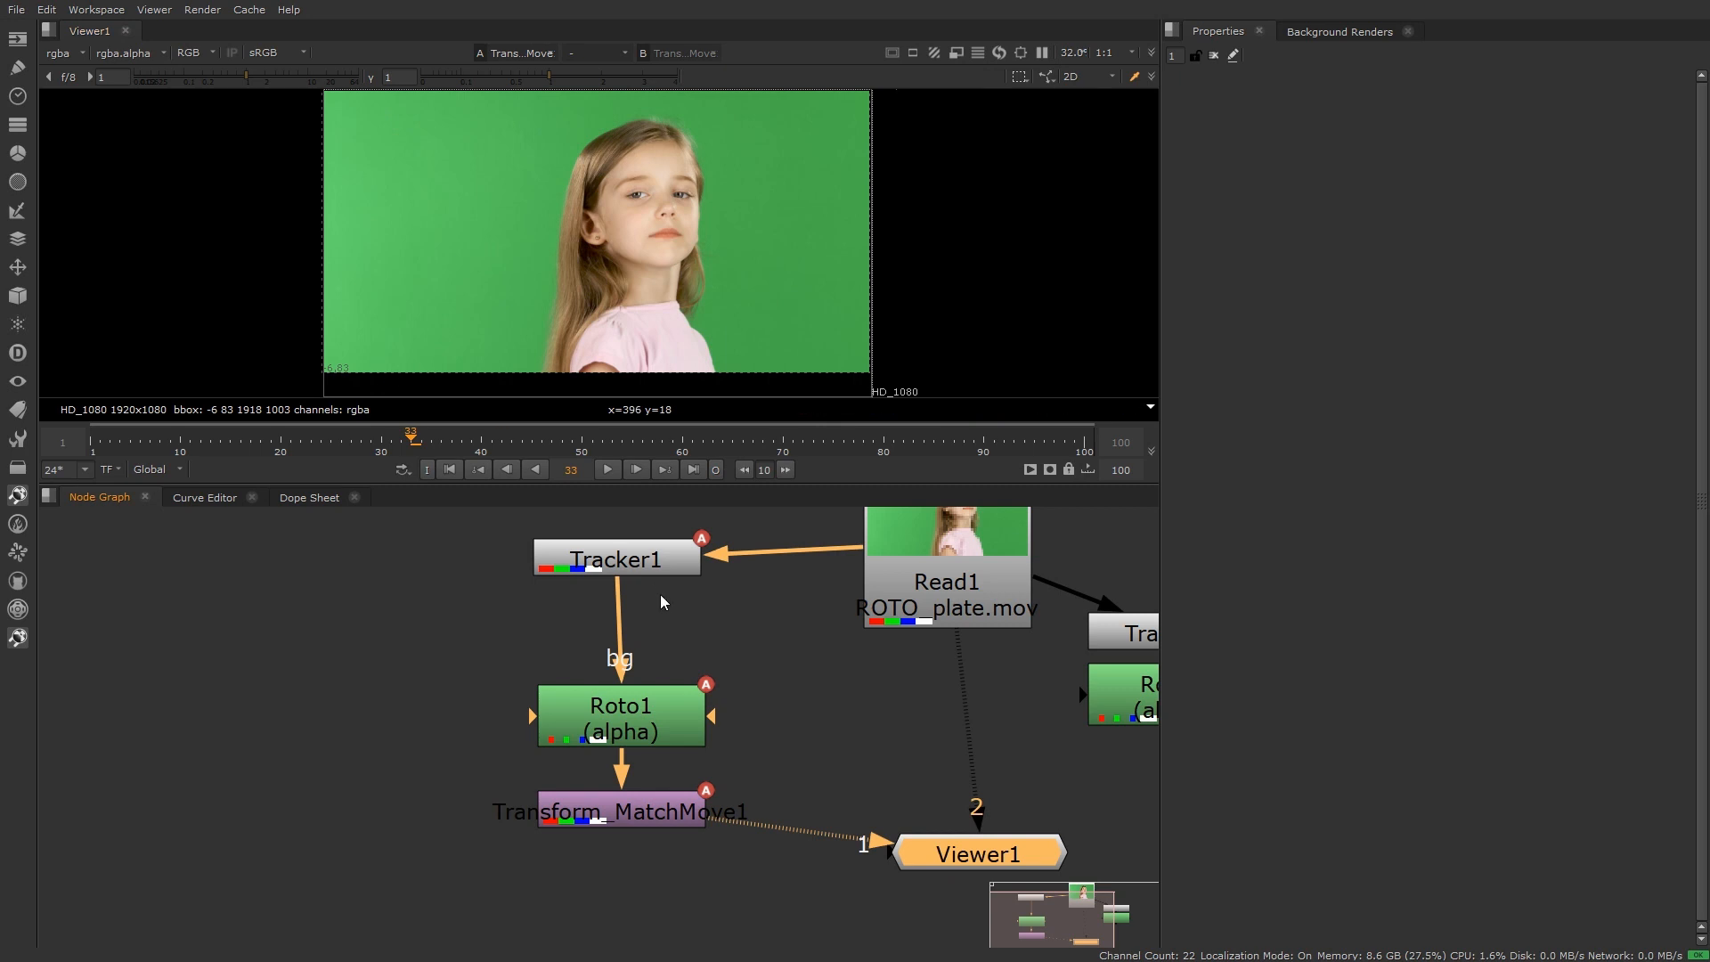
pyautogui.click(649, 570)
pyautogui.press('1')
pyautogui.click(819, 637)
# Examine how the Tracker1 output shifts against the HD_1080 frame edges, ending on the last frame
pyautogui.scroll(-3, 766, 242)
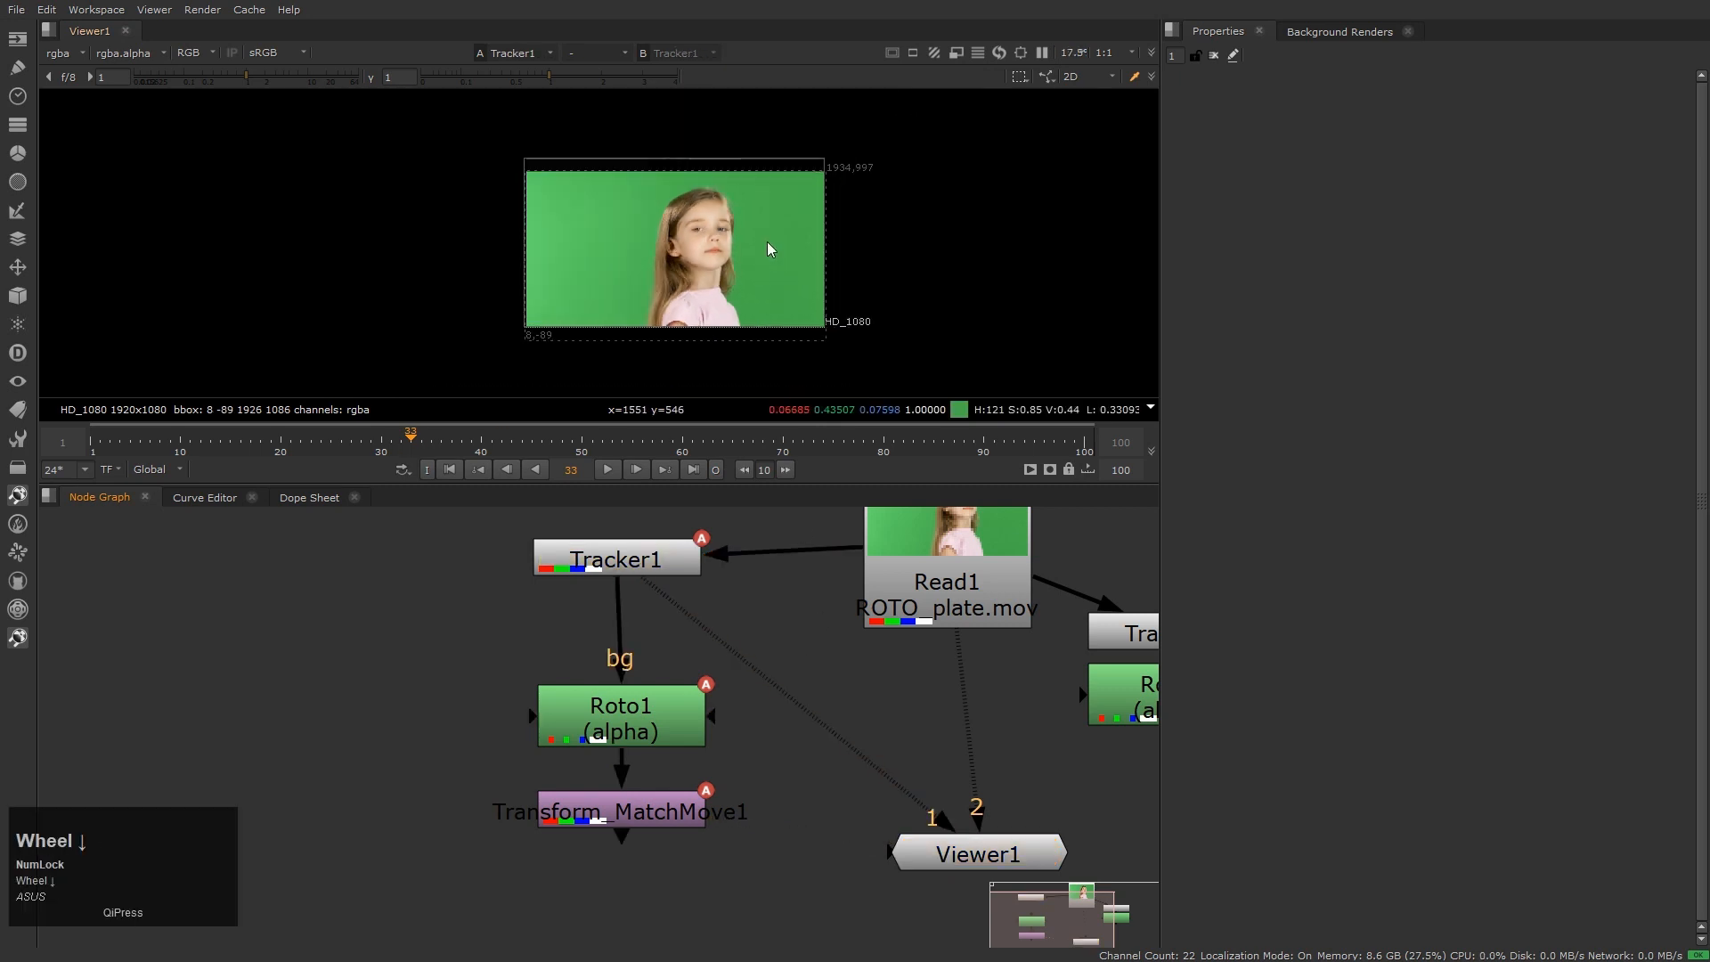
pyautogui.moveTo(767, 242); pyautogui.dragTo(704, 271, button='middle')
pyautogui.scroll(1, 706, 279)
pyautogui.press('l')
pyautogui.press('k')
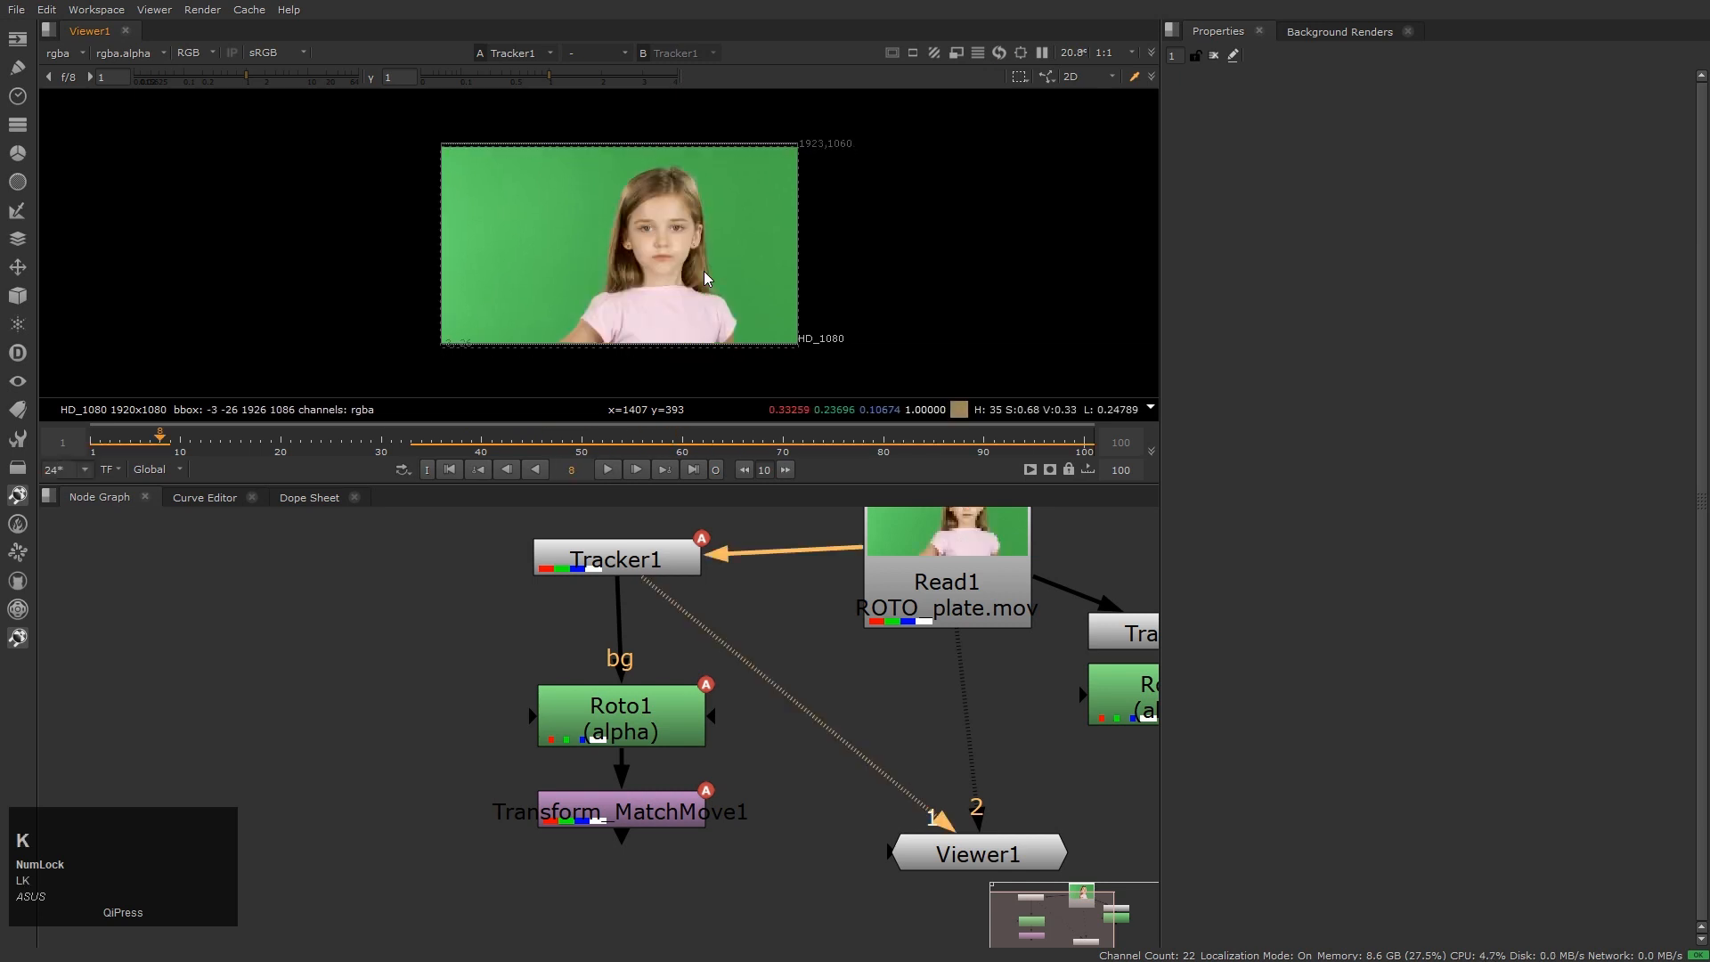
pyautogui.press('End')
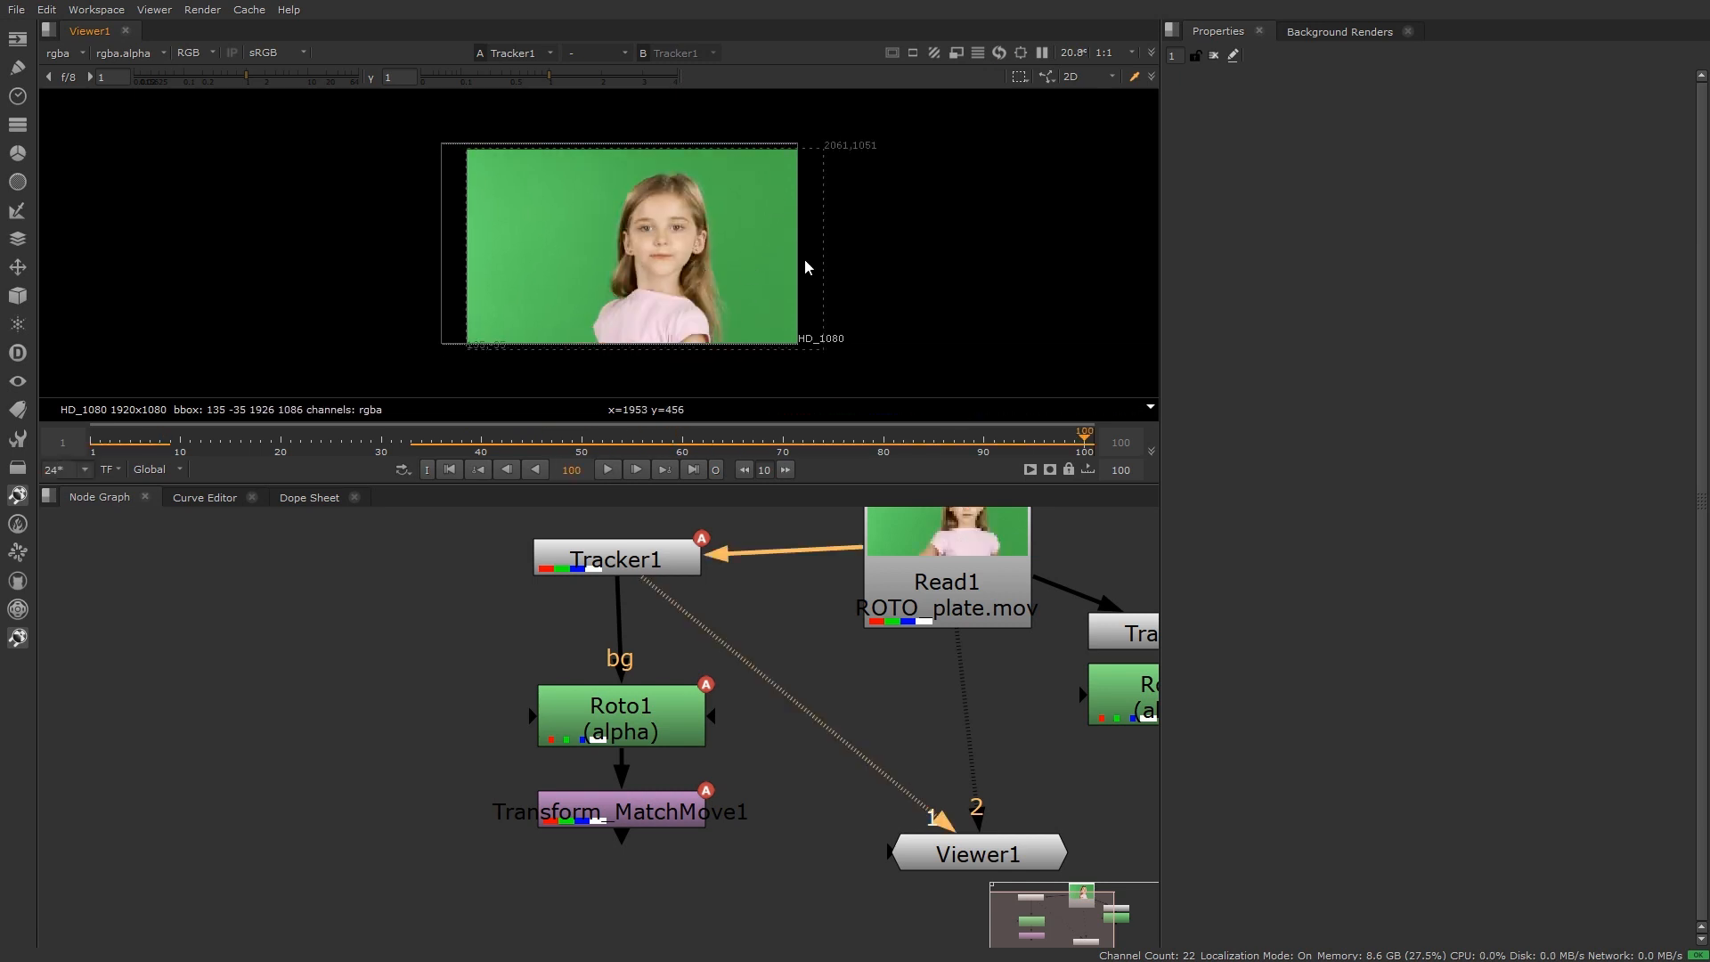
pyautogui.scroll(2, 805, 258)
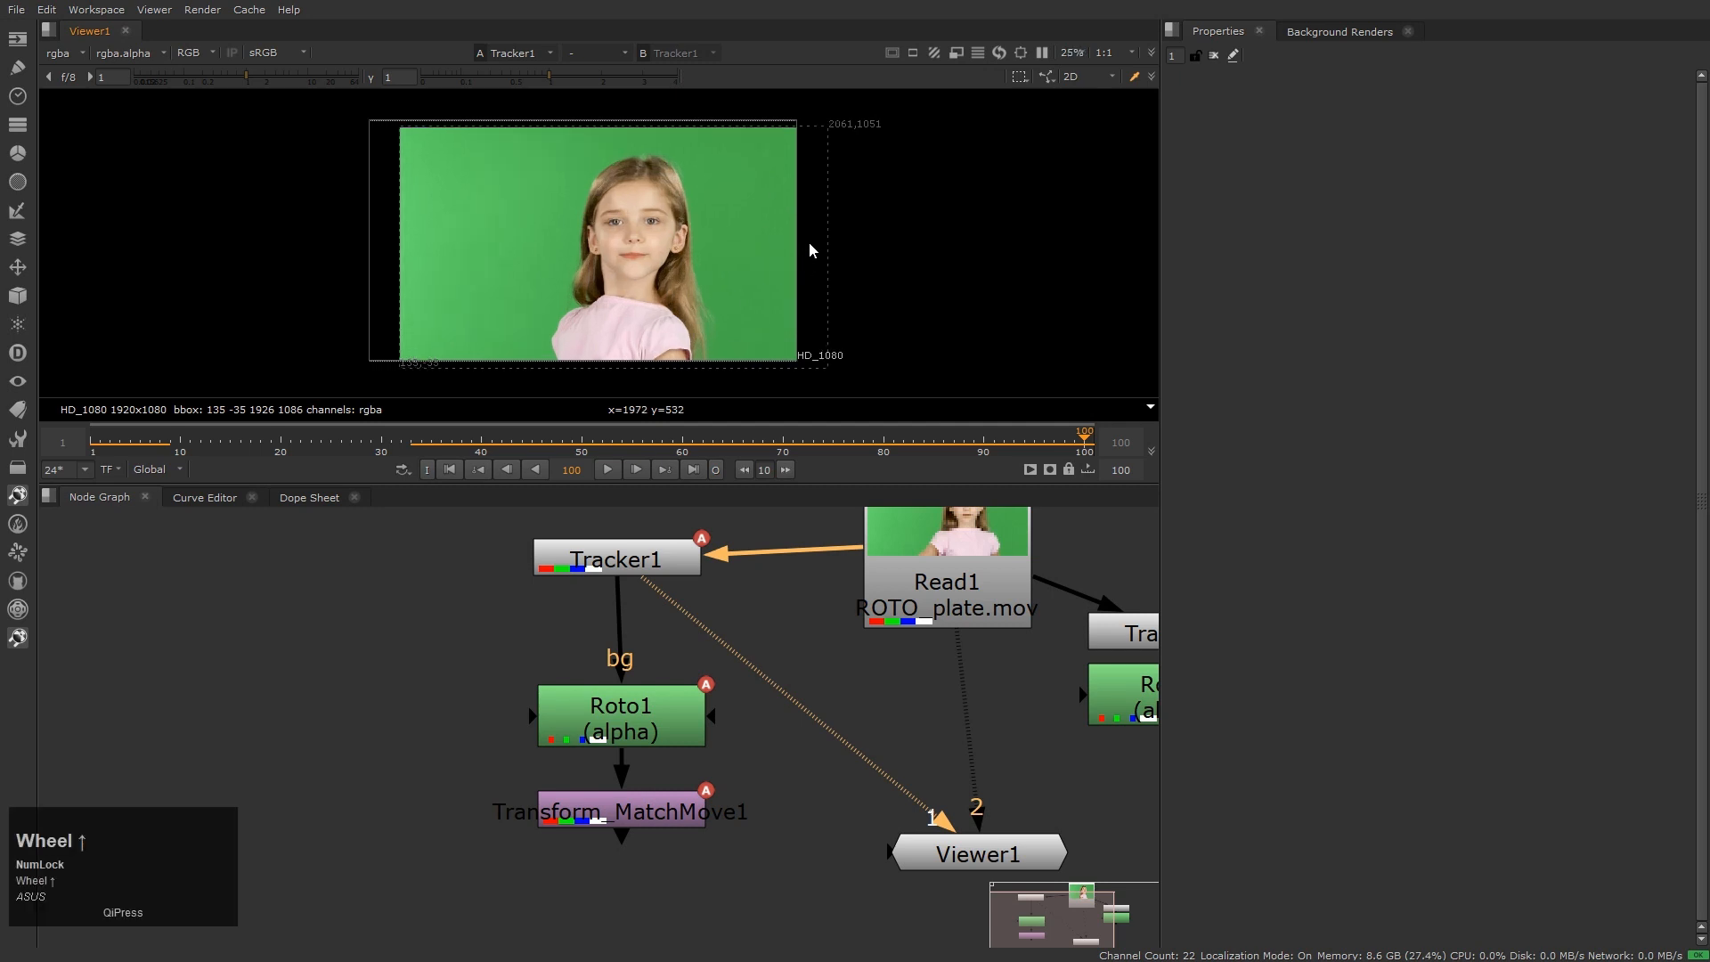
pyautogui.scroll(-2, 809, 254)
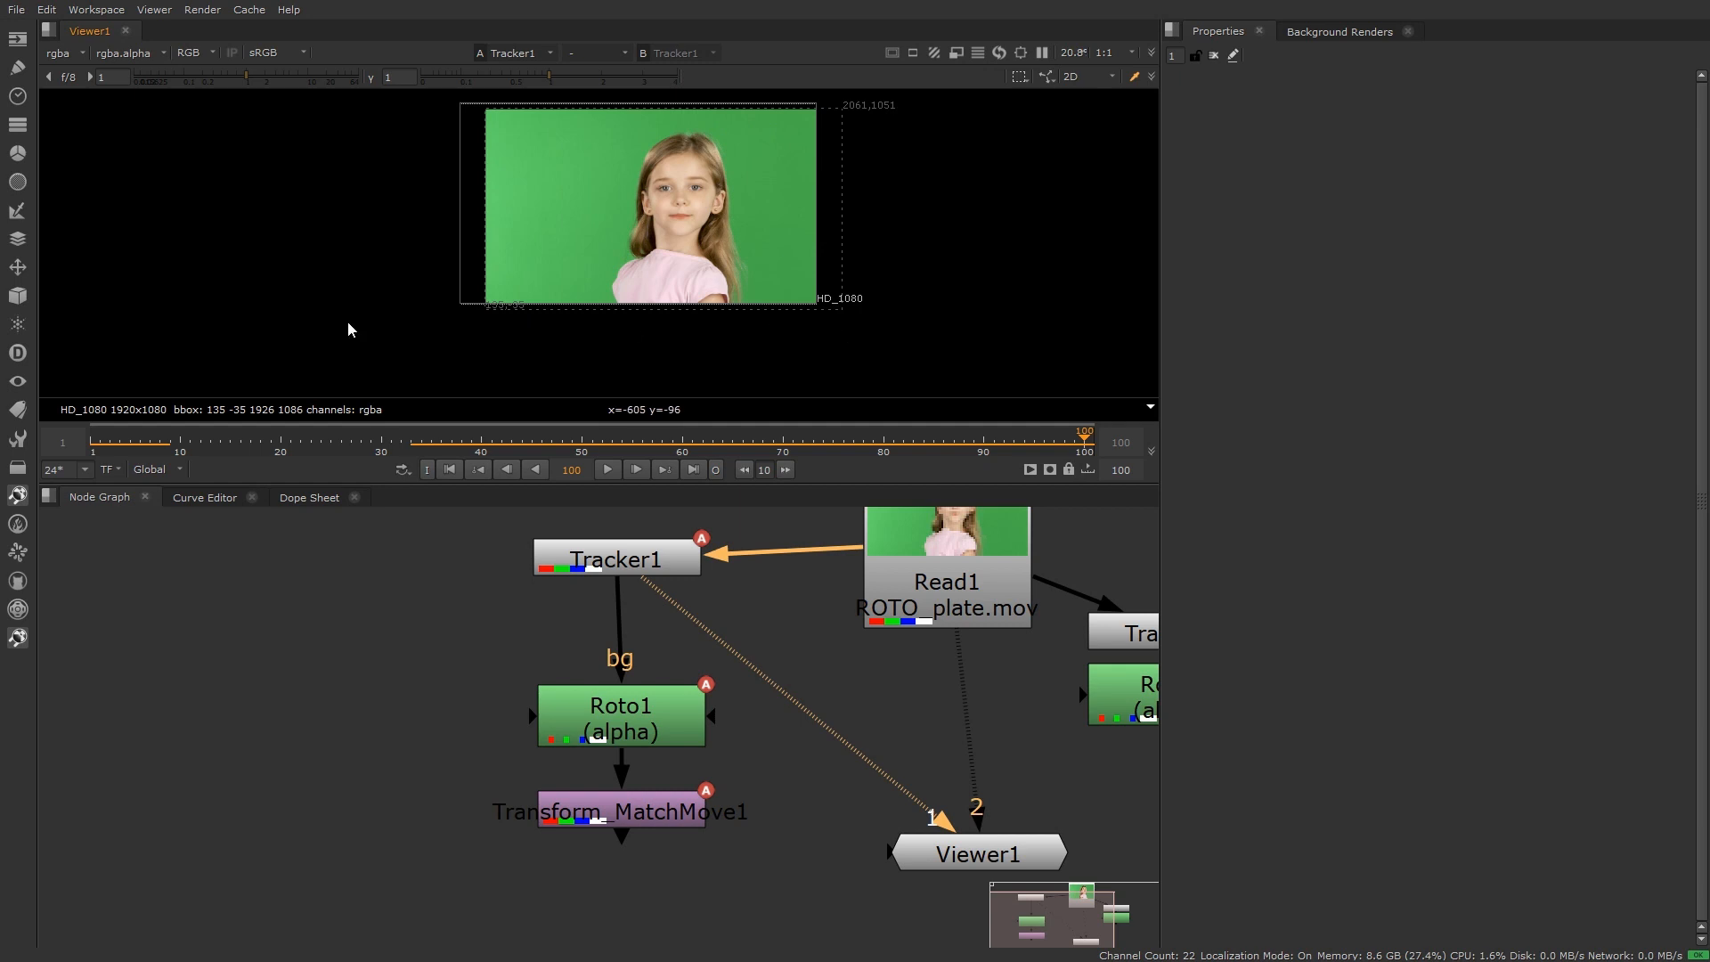
# View Roto1, open its properties and set its clipping to no clip
pyautogui.click(770, 632)
pyautogui.moveTo(611, 723); pyautogui.dragTo(620, 693)
pyautogui.press('1')
pyautogui.doubleClick(620, 693)
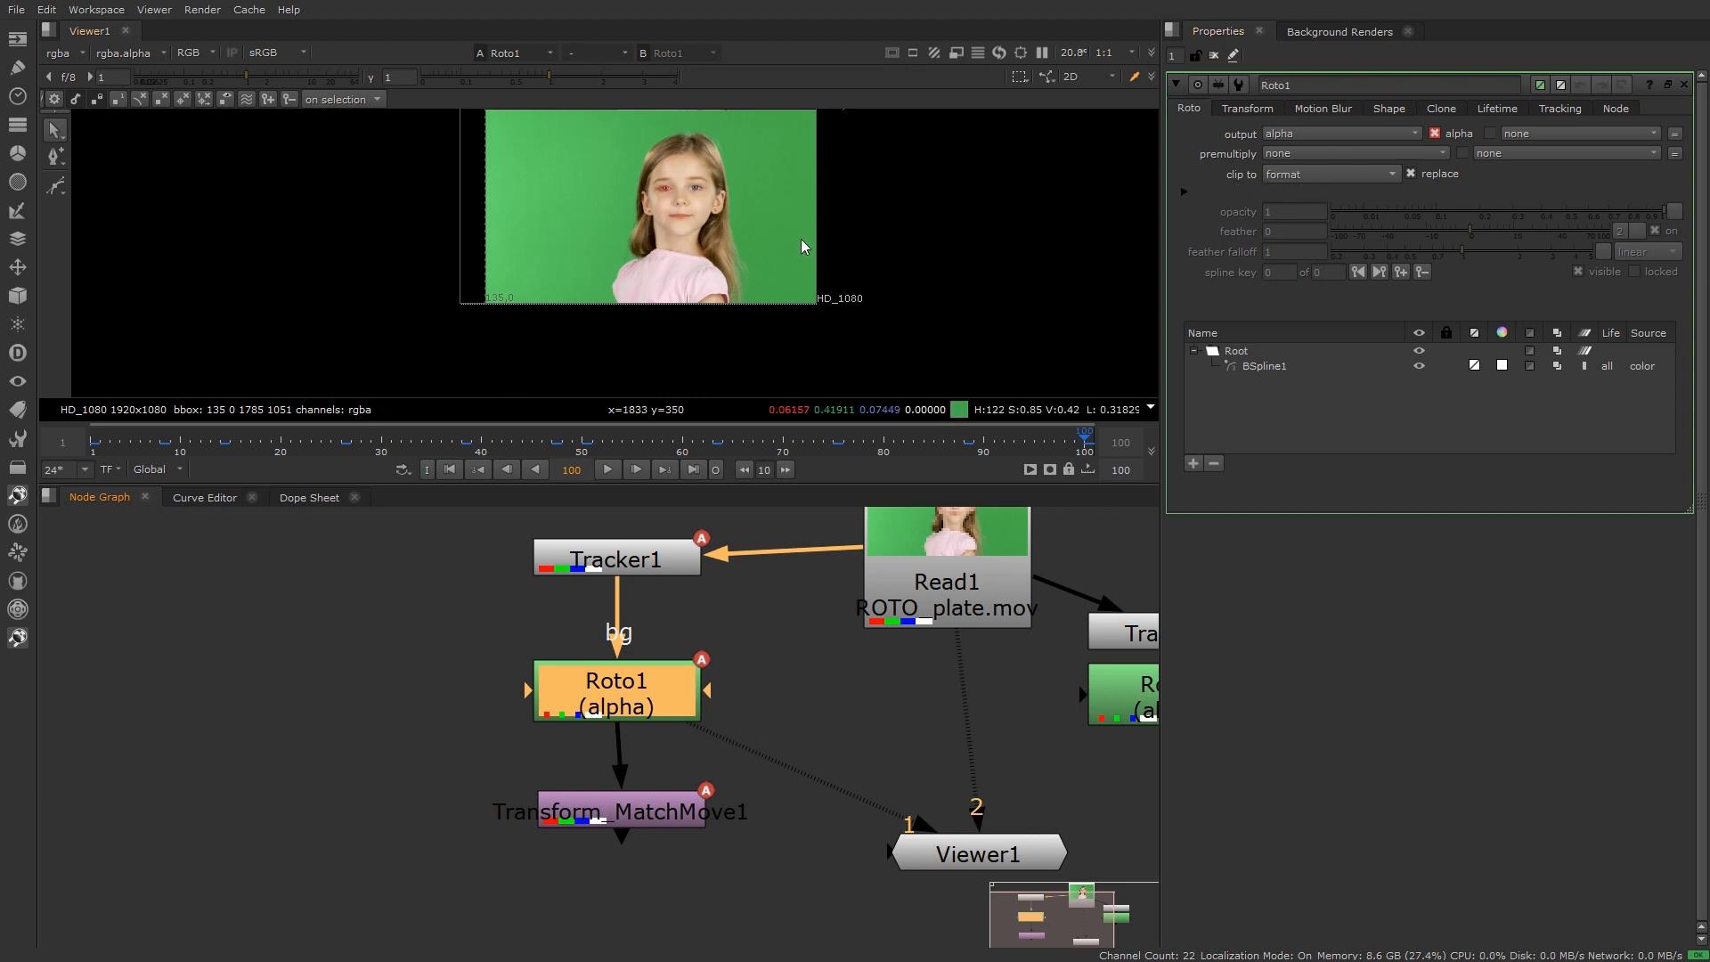
pyautogui.scroll(2, 783, 241)
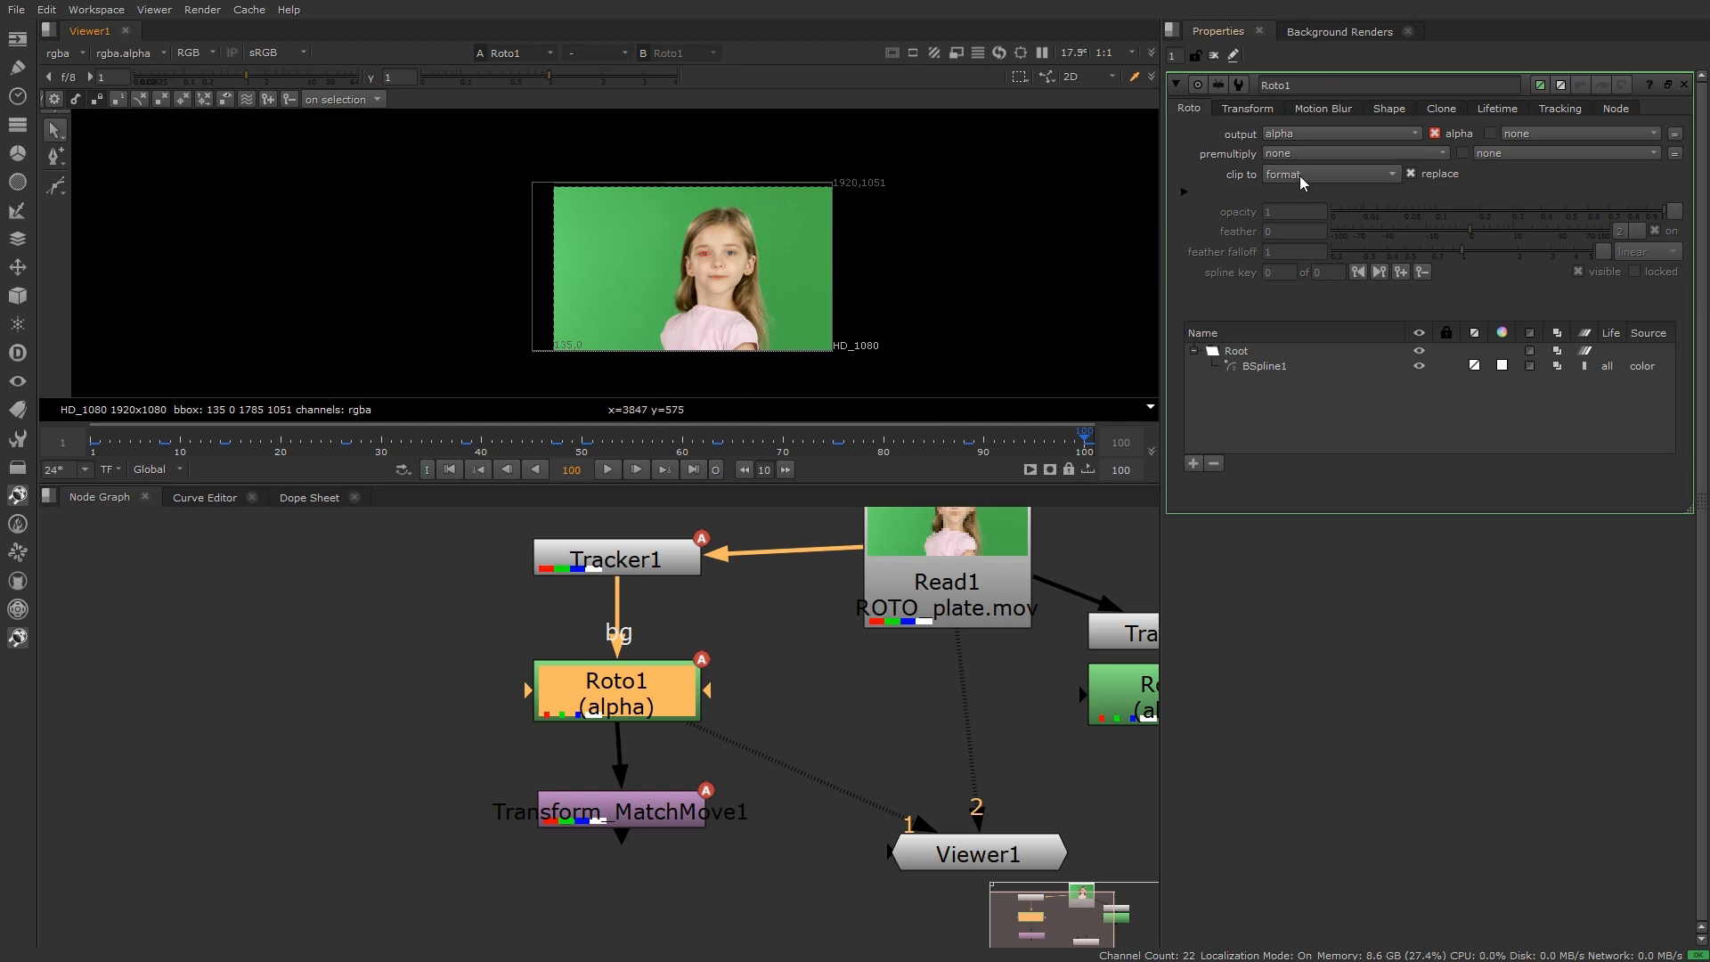
pyautogui.click(1341, 173)
pyautogui.click(1332, 142)
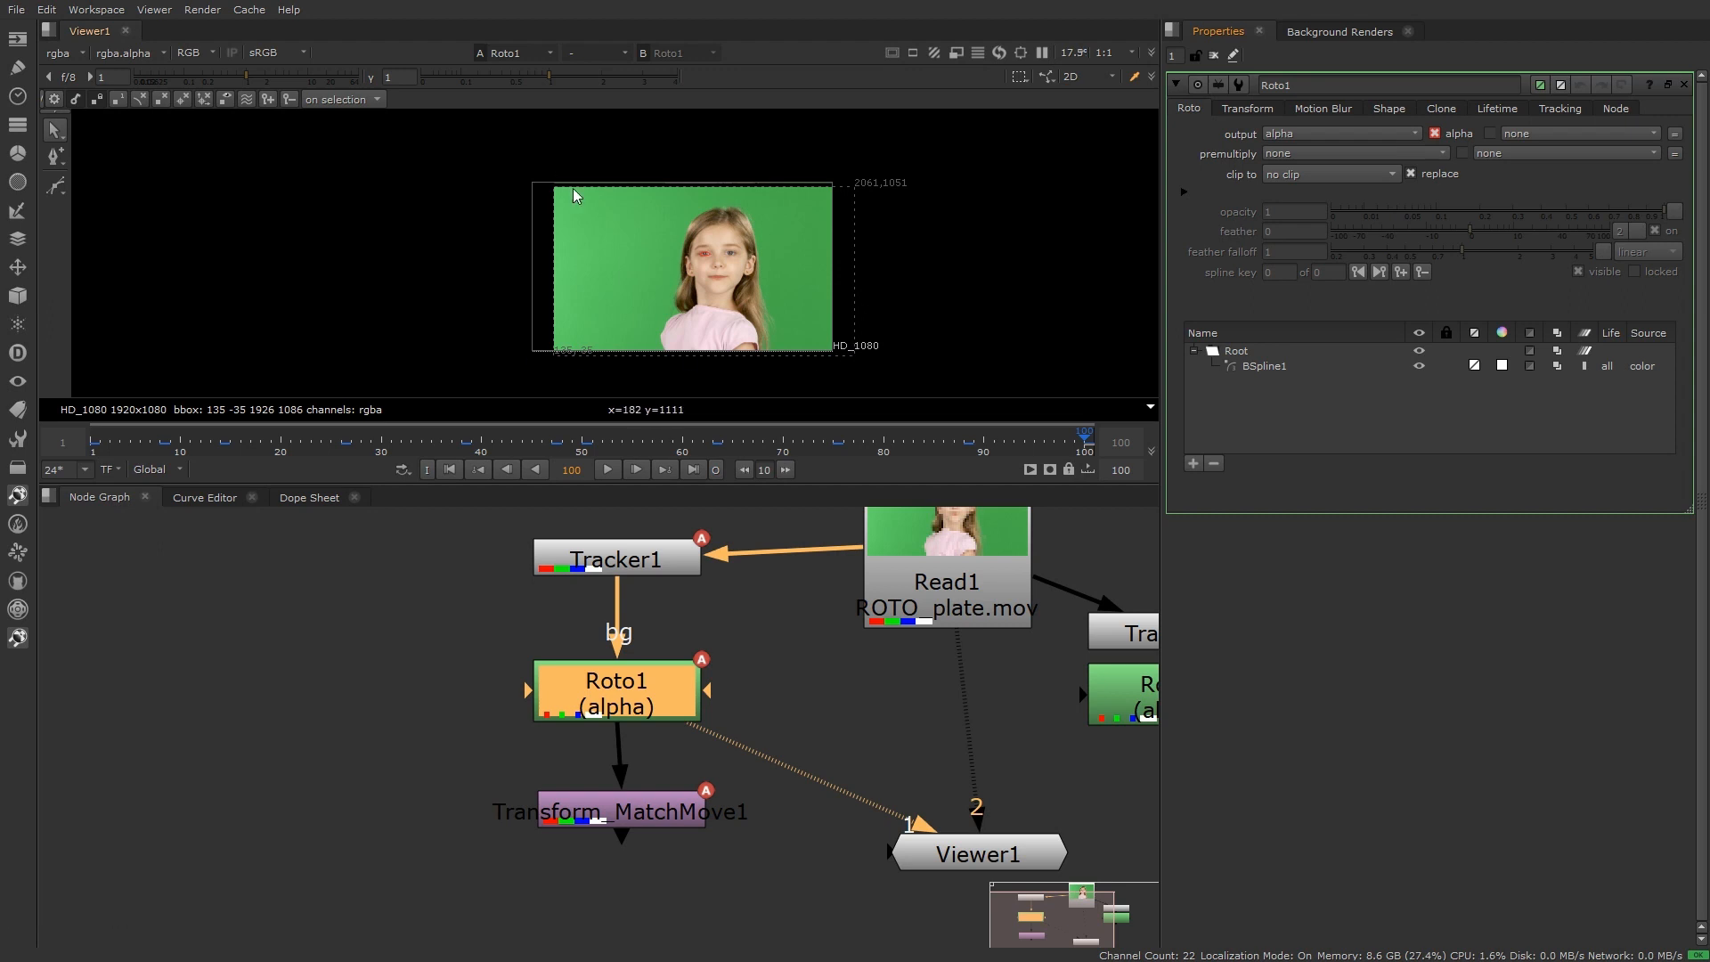
# View Transform_MatchMove1 and compare Roto1's format and no clip settings, leaving no clip selected, then return to the first frame
pyautogui.moveTo(918, 823); pyautogui.dragTo(627, 816)
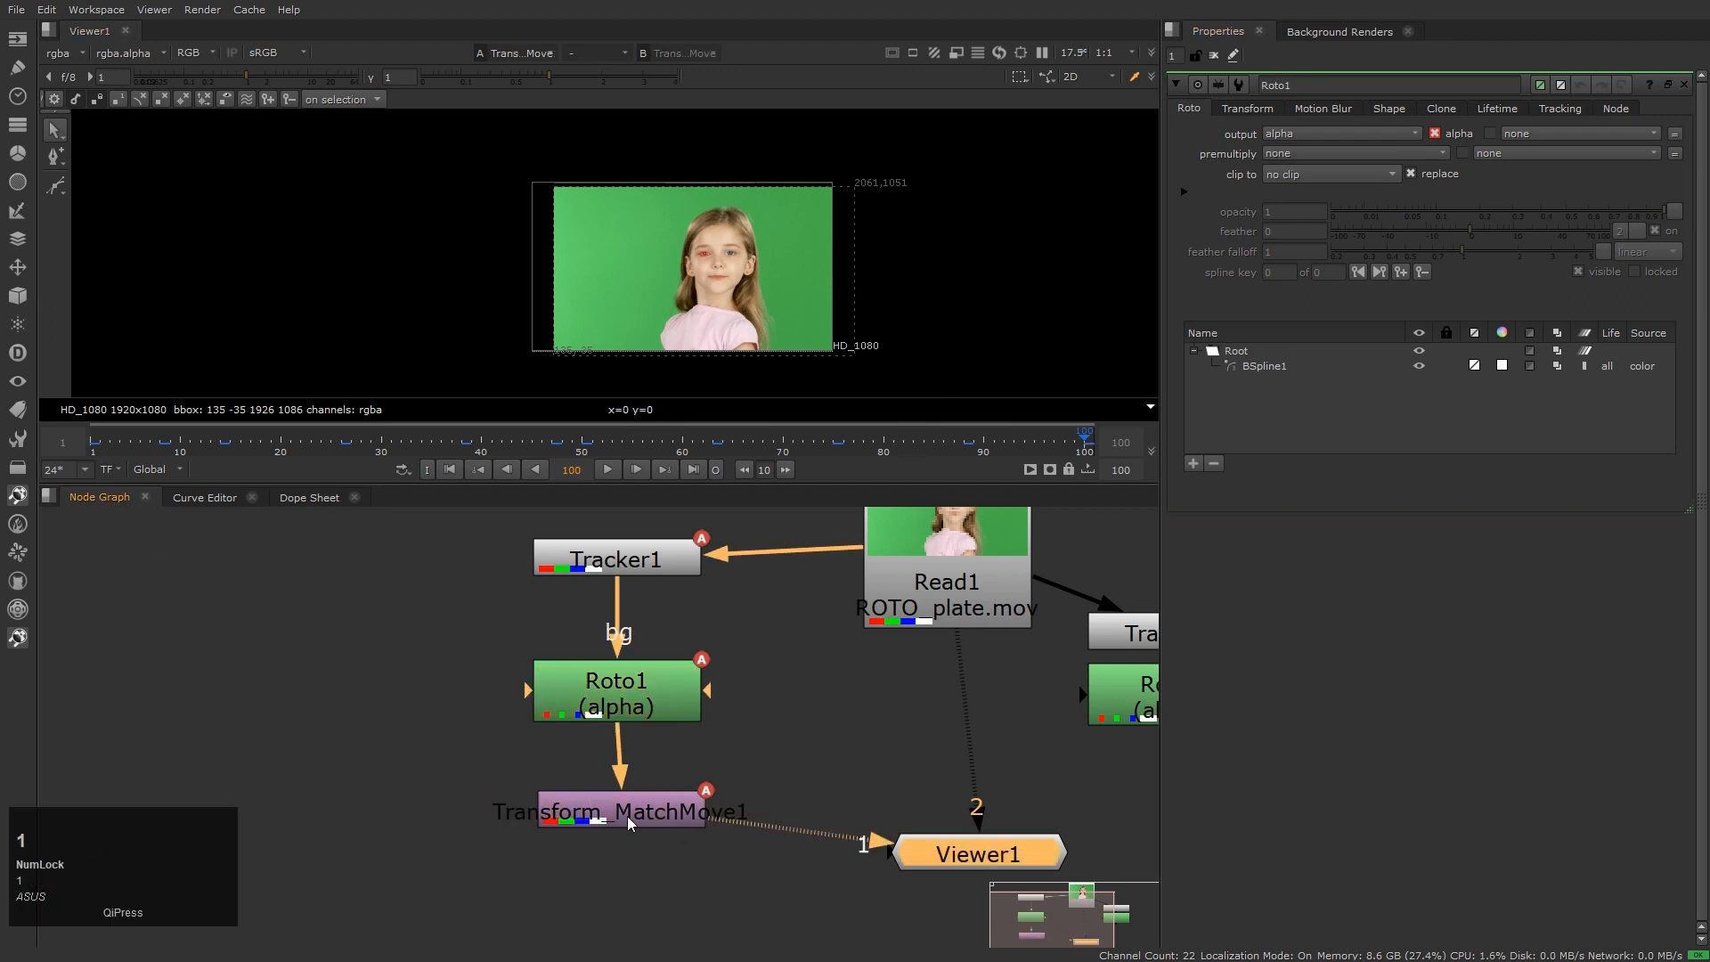
pyautogui.click(603, 873)
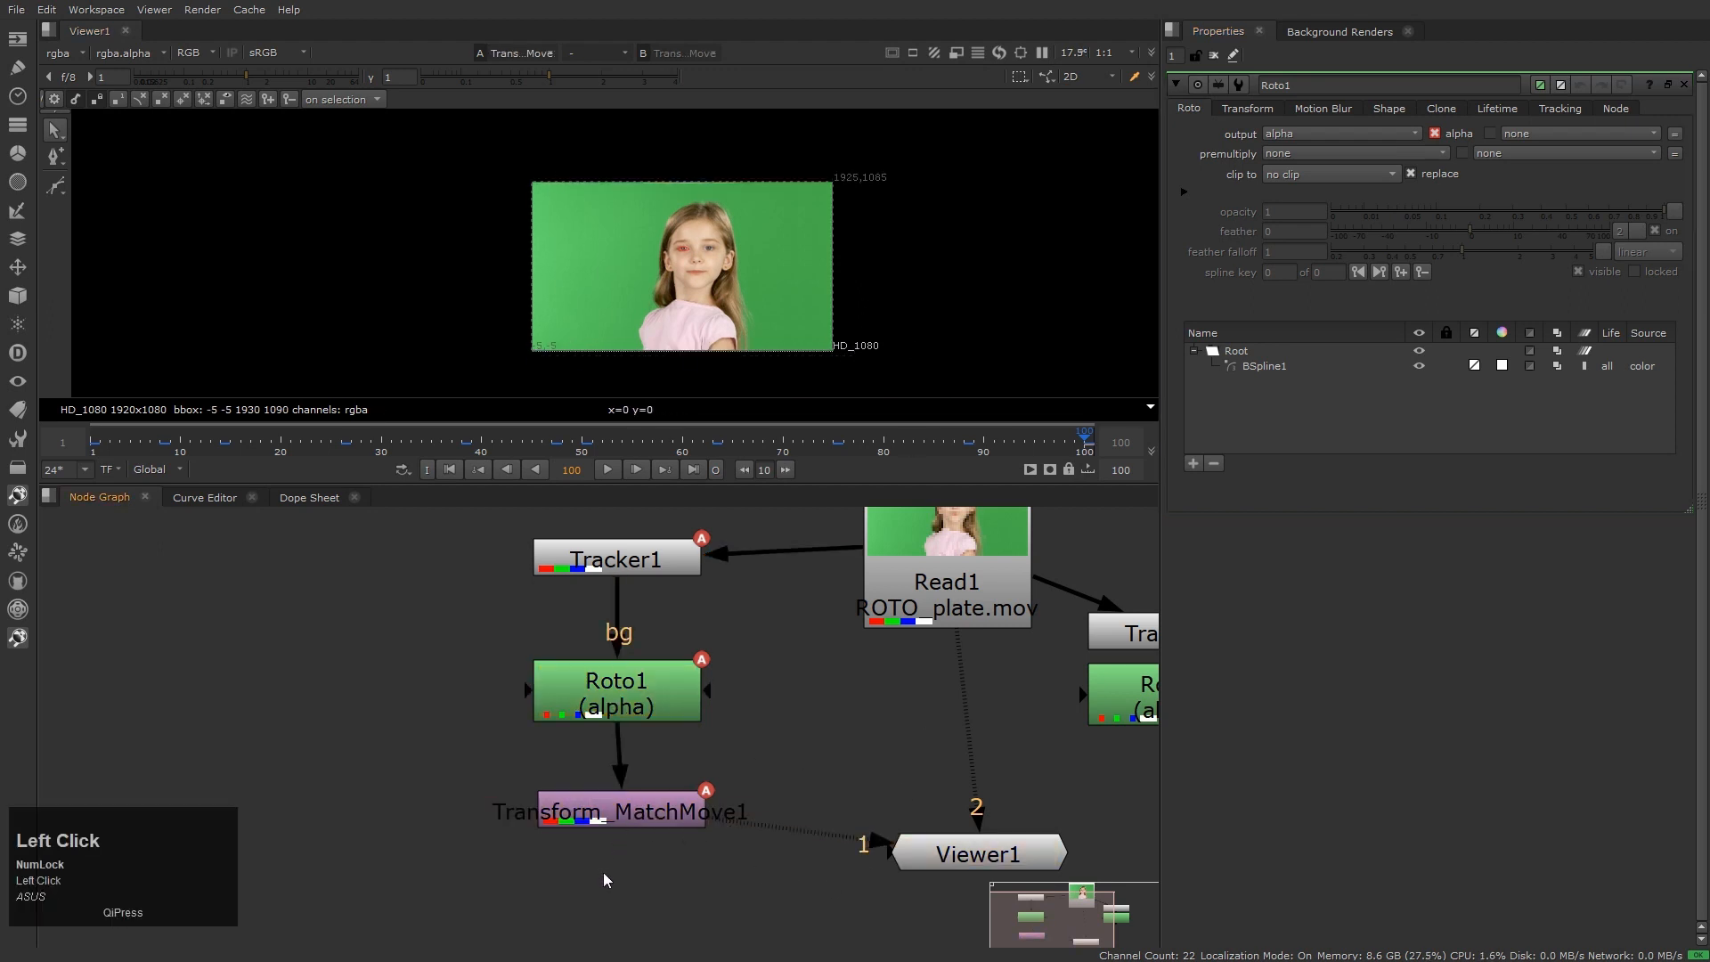
pyautogui.click(1345, 174)
pyautogui.click(1338, 210)
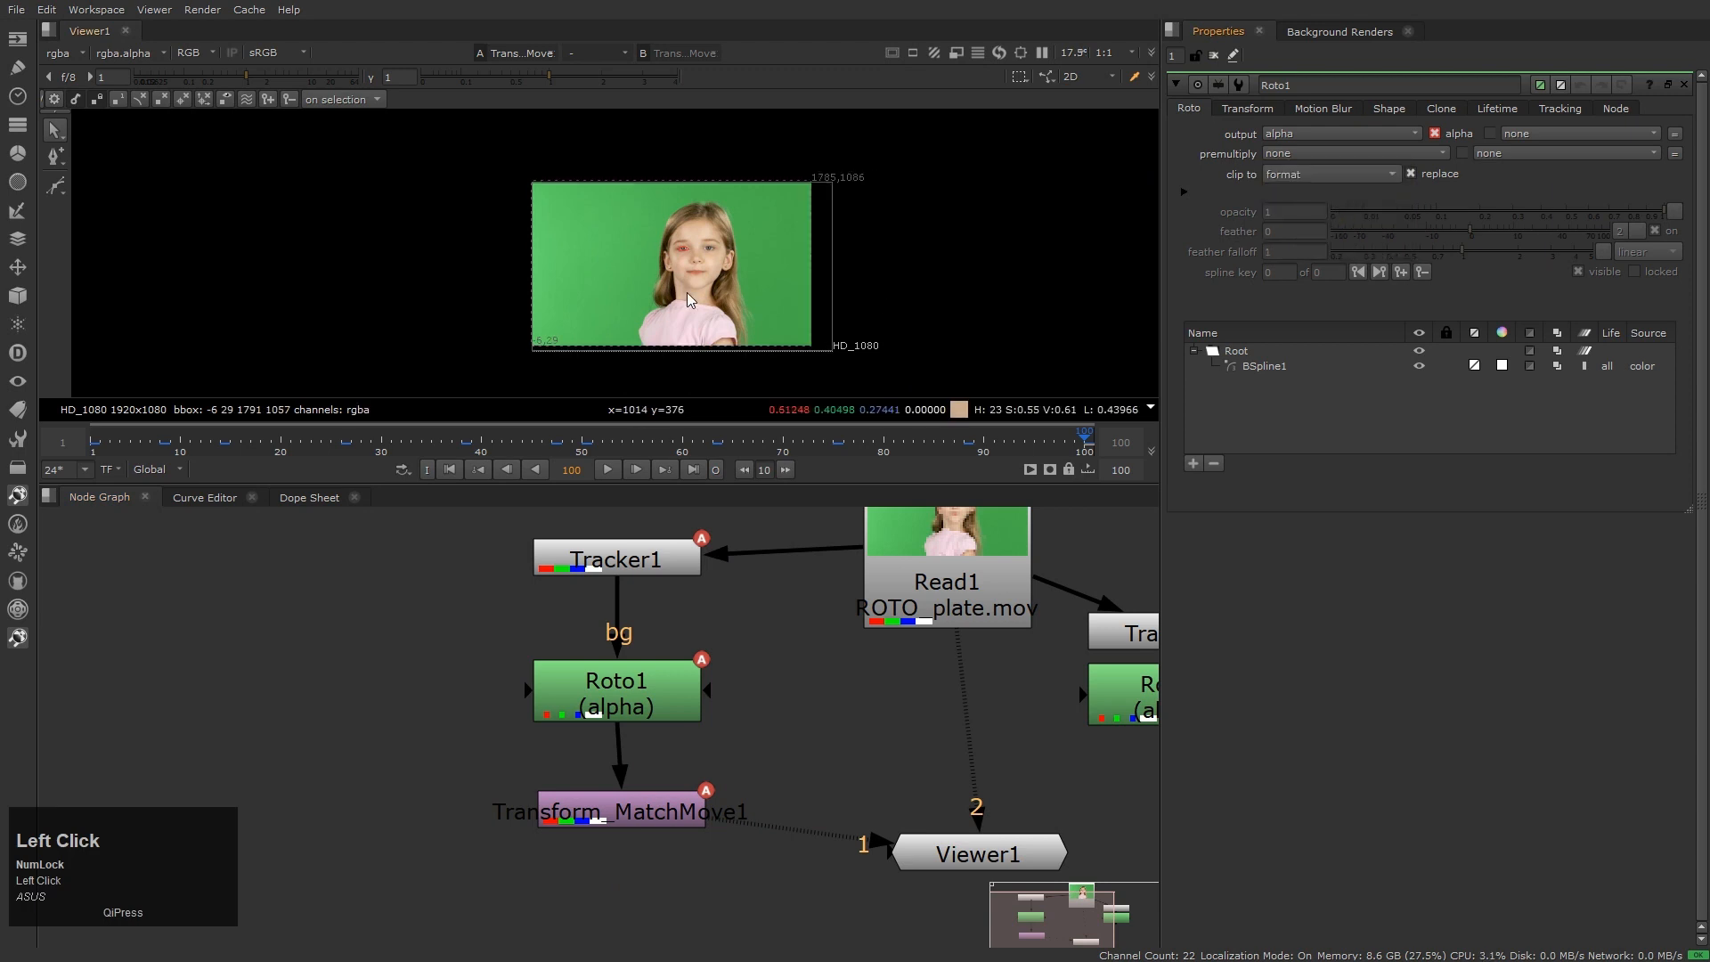
pyautogui.click(1325, 176)
pyautogui.click(1323, 141)
pyautogui.press('Home')
pyautogui.click(814, 771)
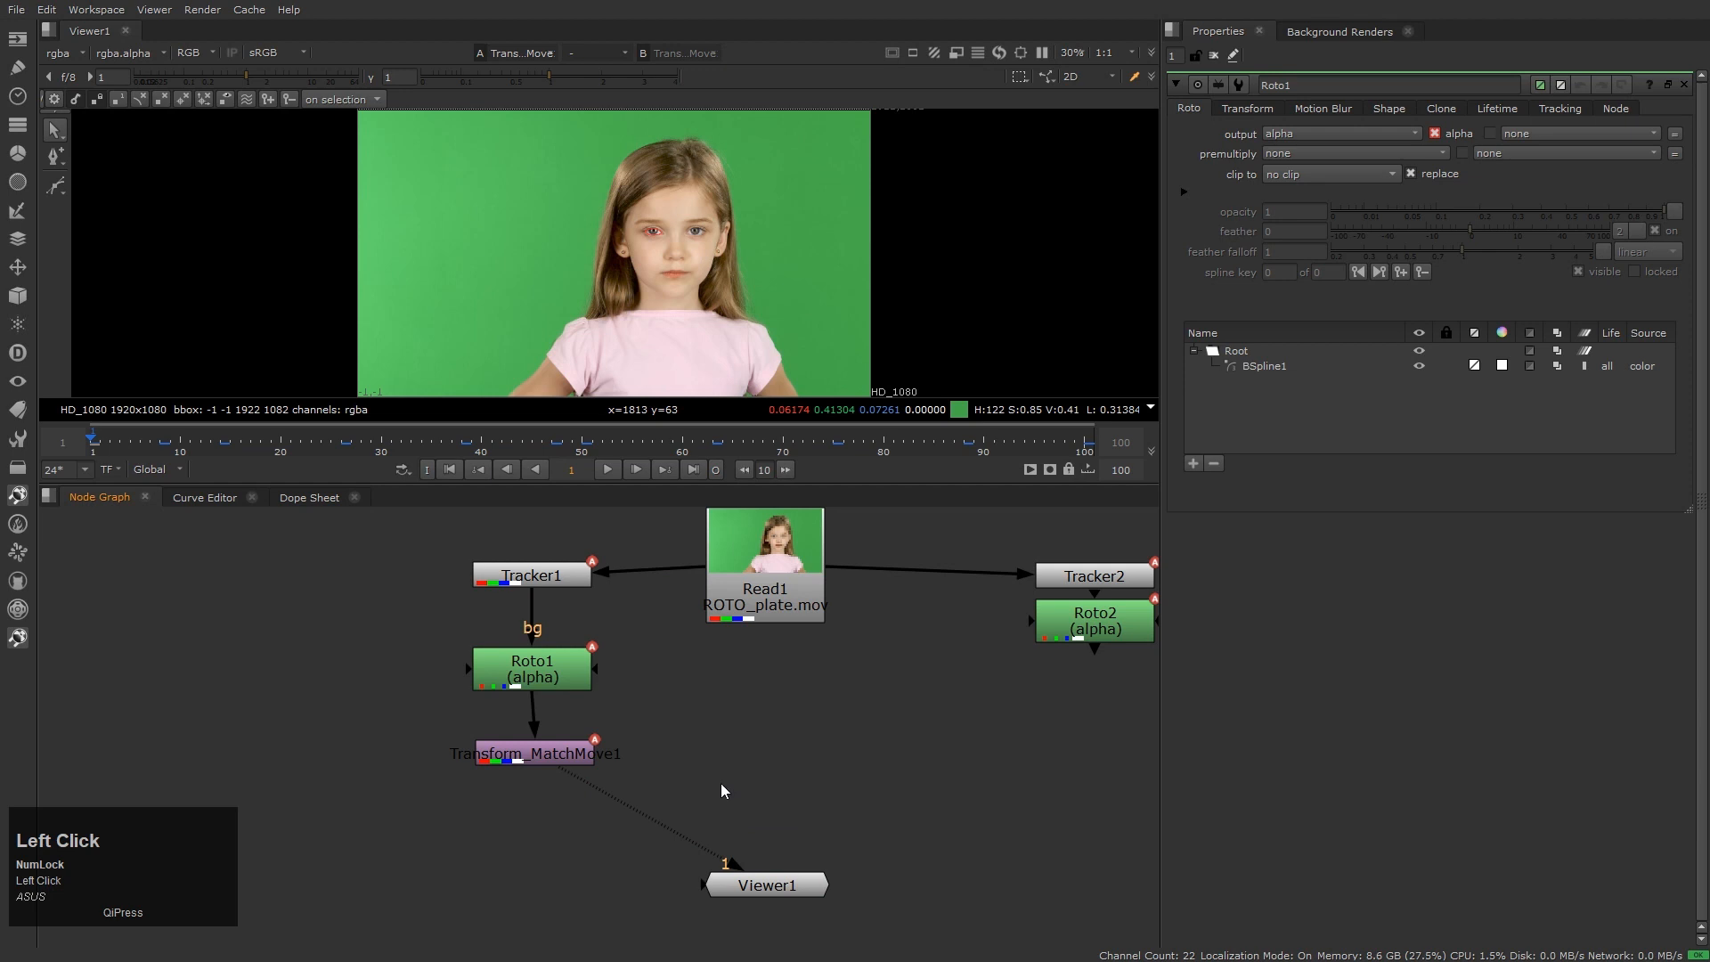
# Align Transform_MatchMove1 closer beneath Roto1 and check the alpha channel of its output
pyautogui.moveTo(549, 749); pyautogui.dragTo(549, 726)
pyautogui.press('a')
pyautogui.press('a')
pyautogui.scroll(5, 643, 233)
pyautogui.press('a')
pyautogui.press('a')
pyautogui.click(823, 769)
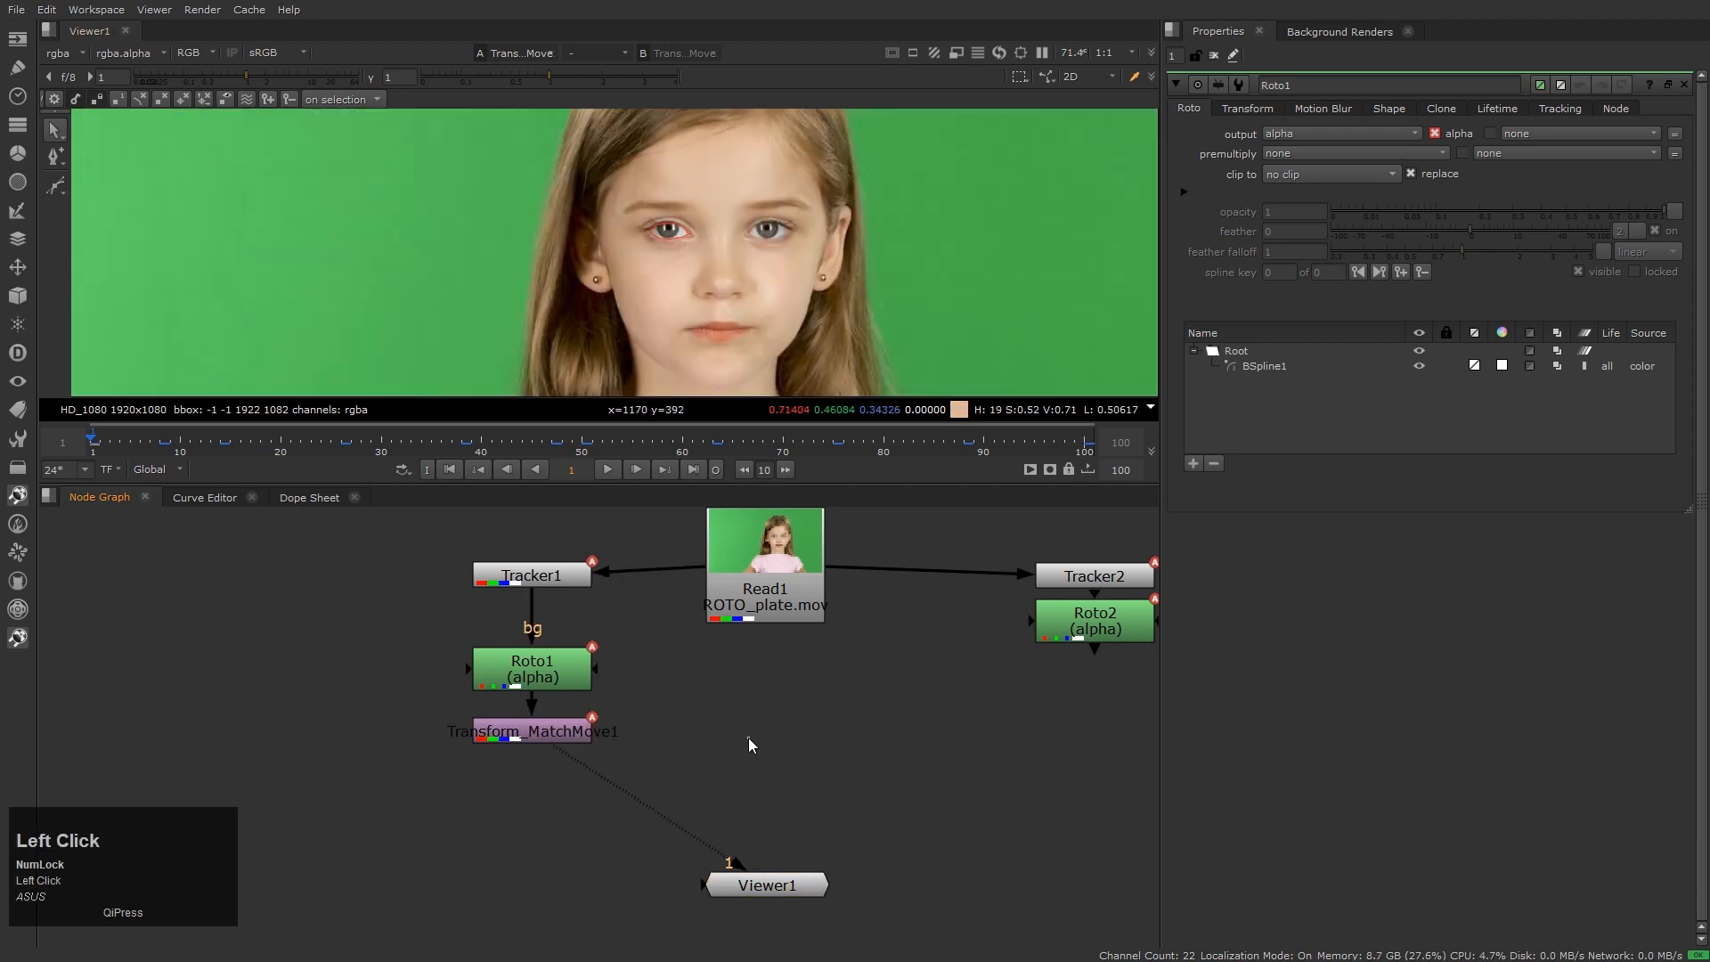
# Add a Copy node with input A from Transform_MatchMove1 and input B from Read1, and view it
pyautogui.press('k')
pyautogui.click(722, 705)
pyautogui.moveTo(722, 705); pyautogui.dragTo(579, 728)
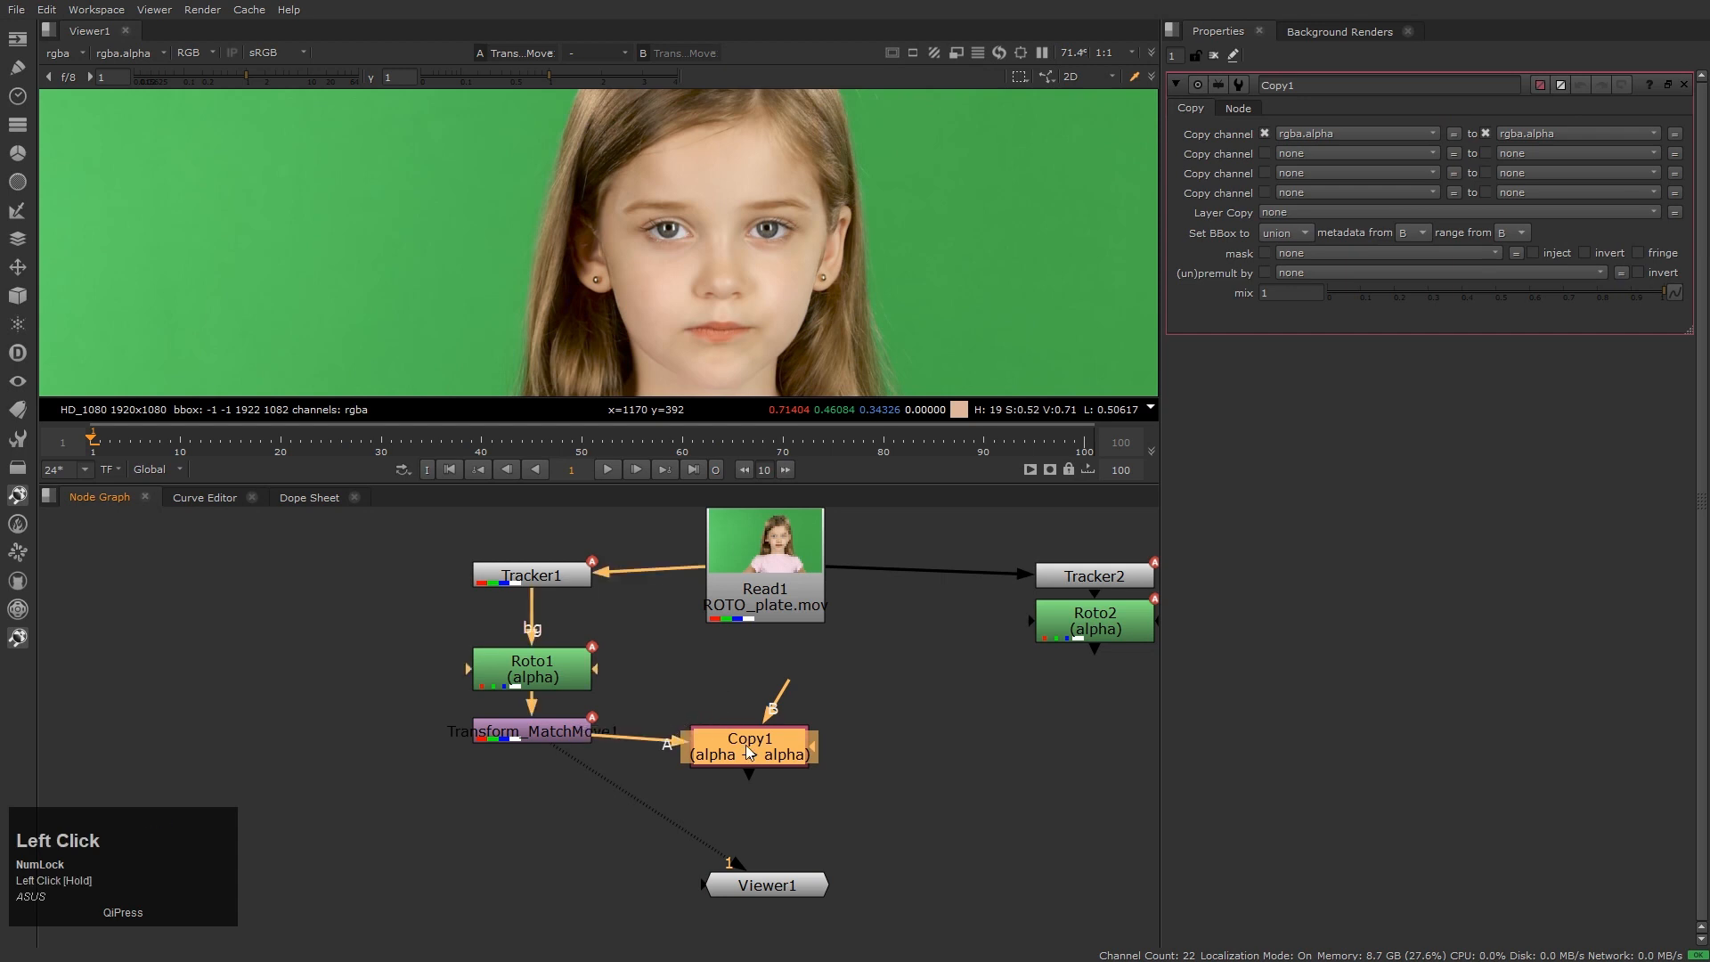
pyautogui.moveTo(749, 750); pyautogui.dragTo(767, 614)
pyautogui.press('1')
pyautogui.moveTo(797, 735); pyautogui.dragTo(792, 737)
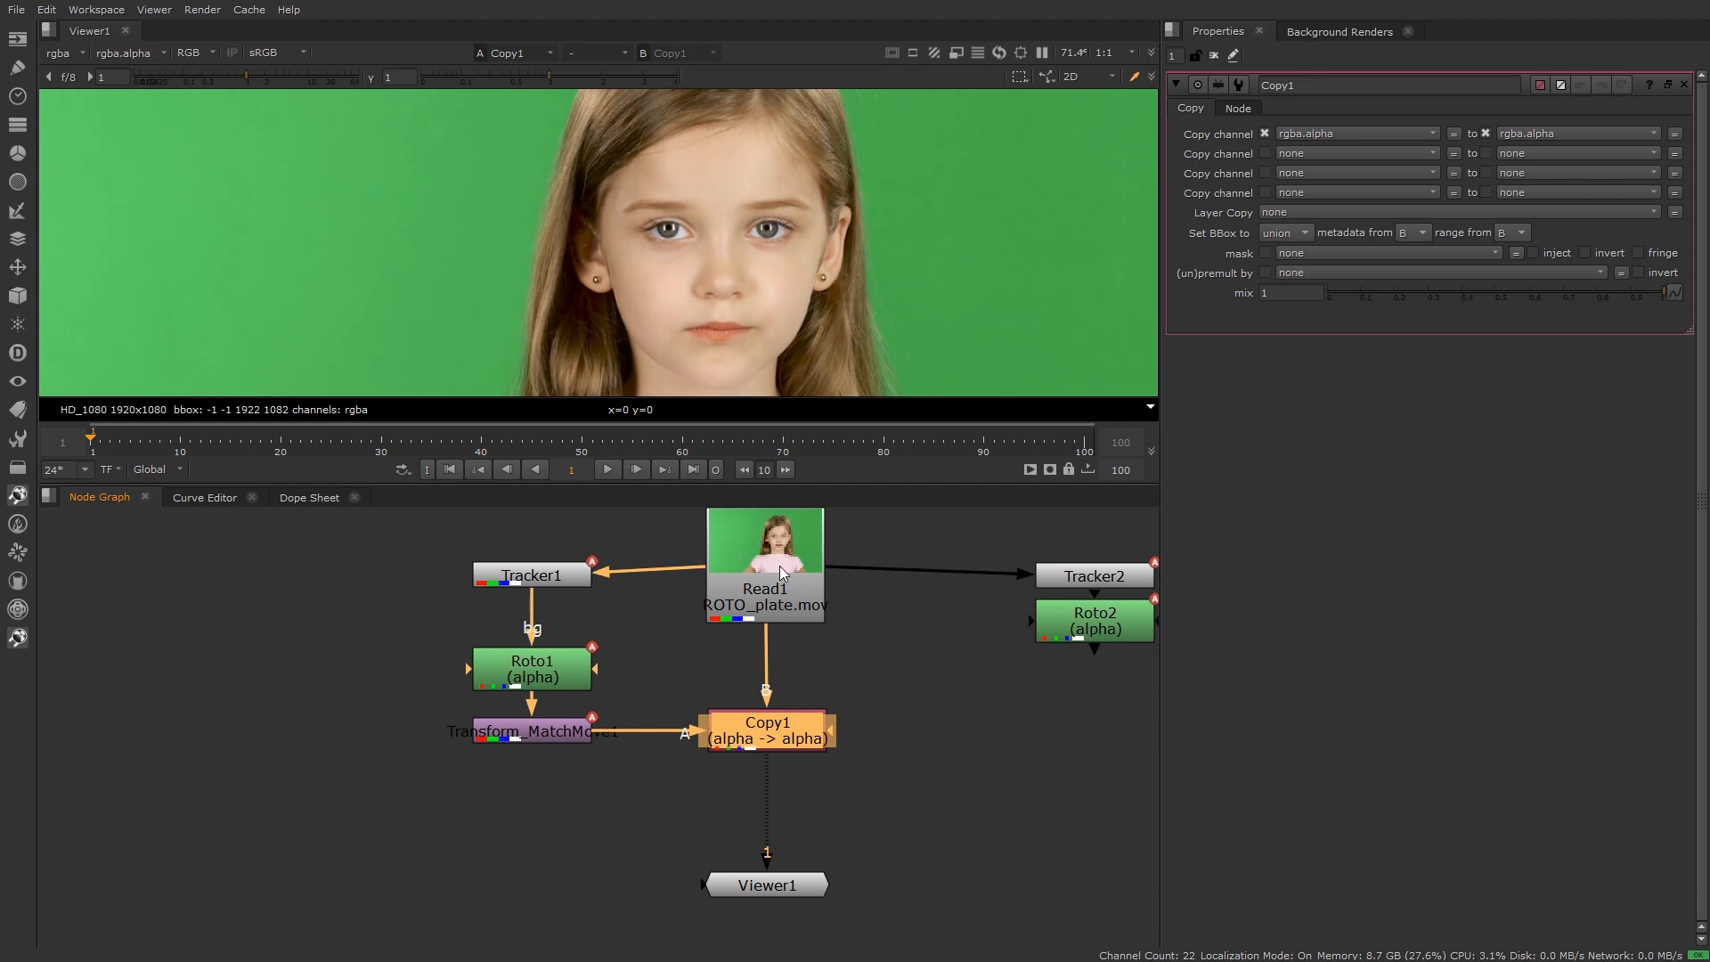
pyautogui.moveTo(799, 743); pyautogui.dragTo(793, 742)
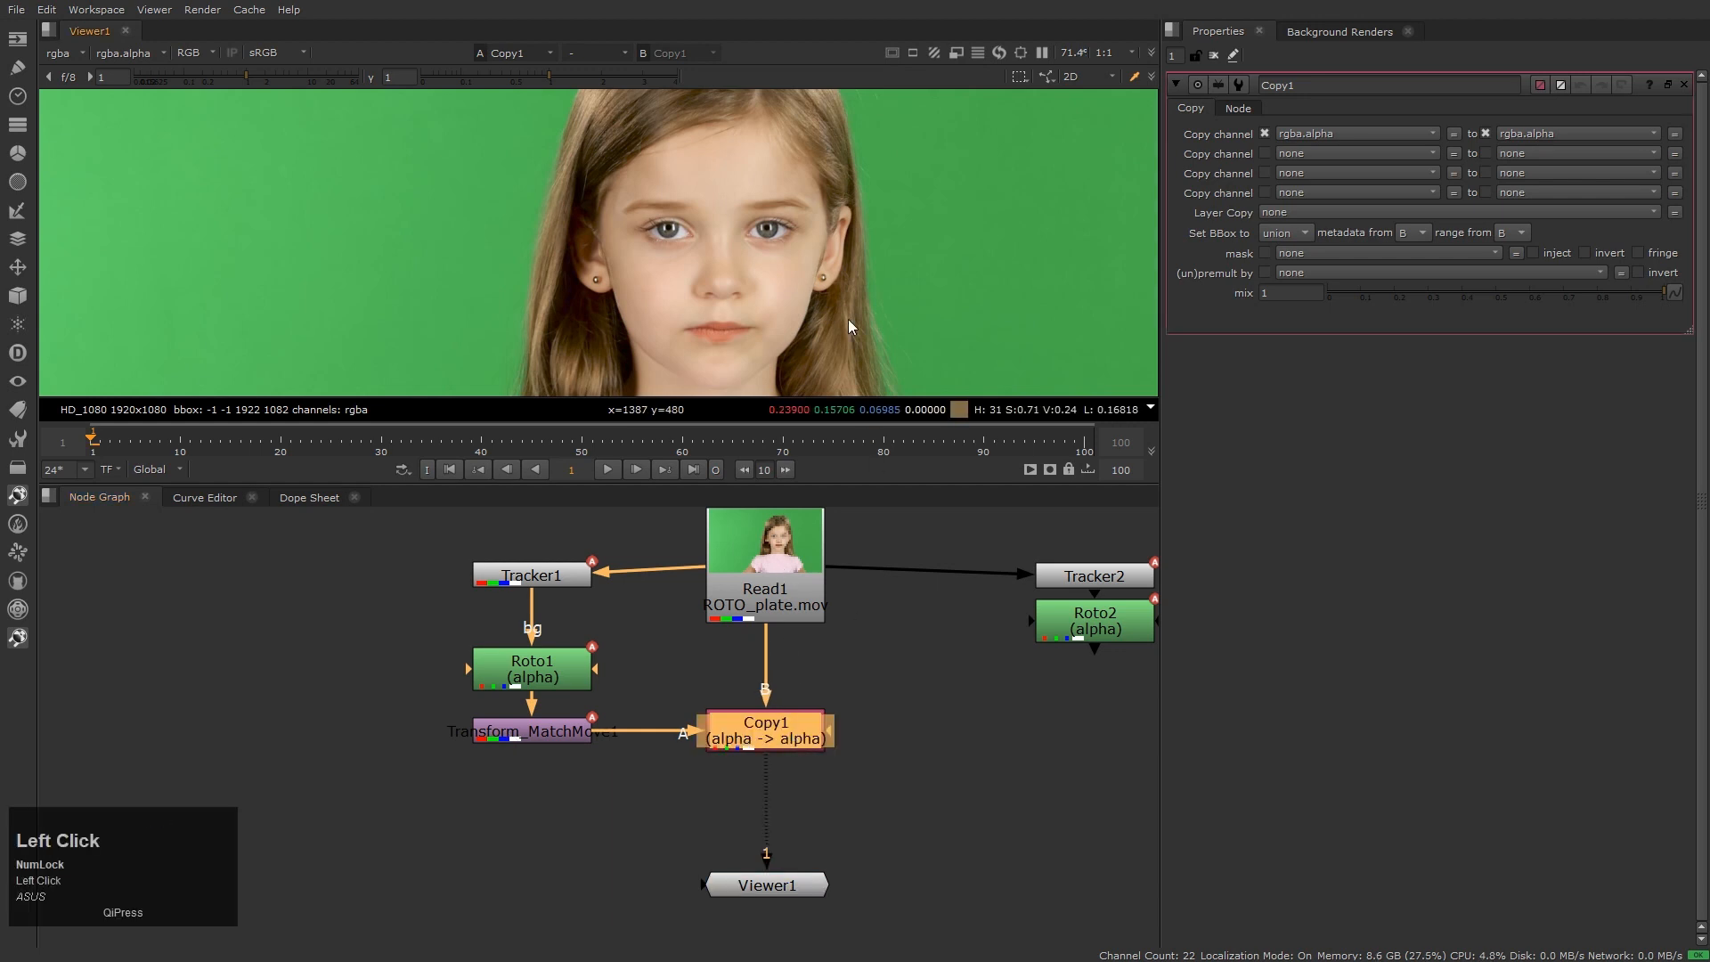
# Turn on the matte overlay and play back the Copy1 output from the first frame
pyautogui.press('m')
pyautogui.press('Home')
pyautogui.press('l')
pyautogui.moveTo(1024, 592); pyautogui.dragTo(928, 597, button='middle')
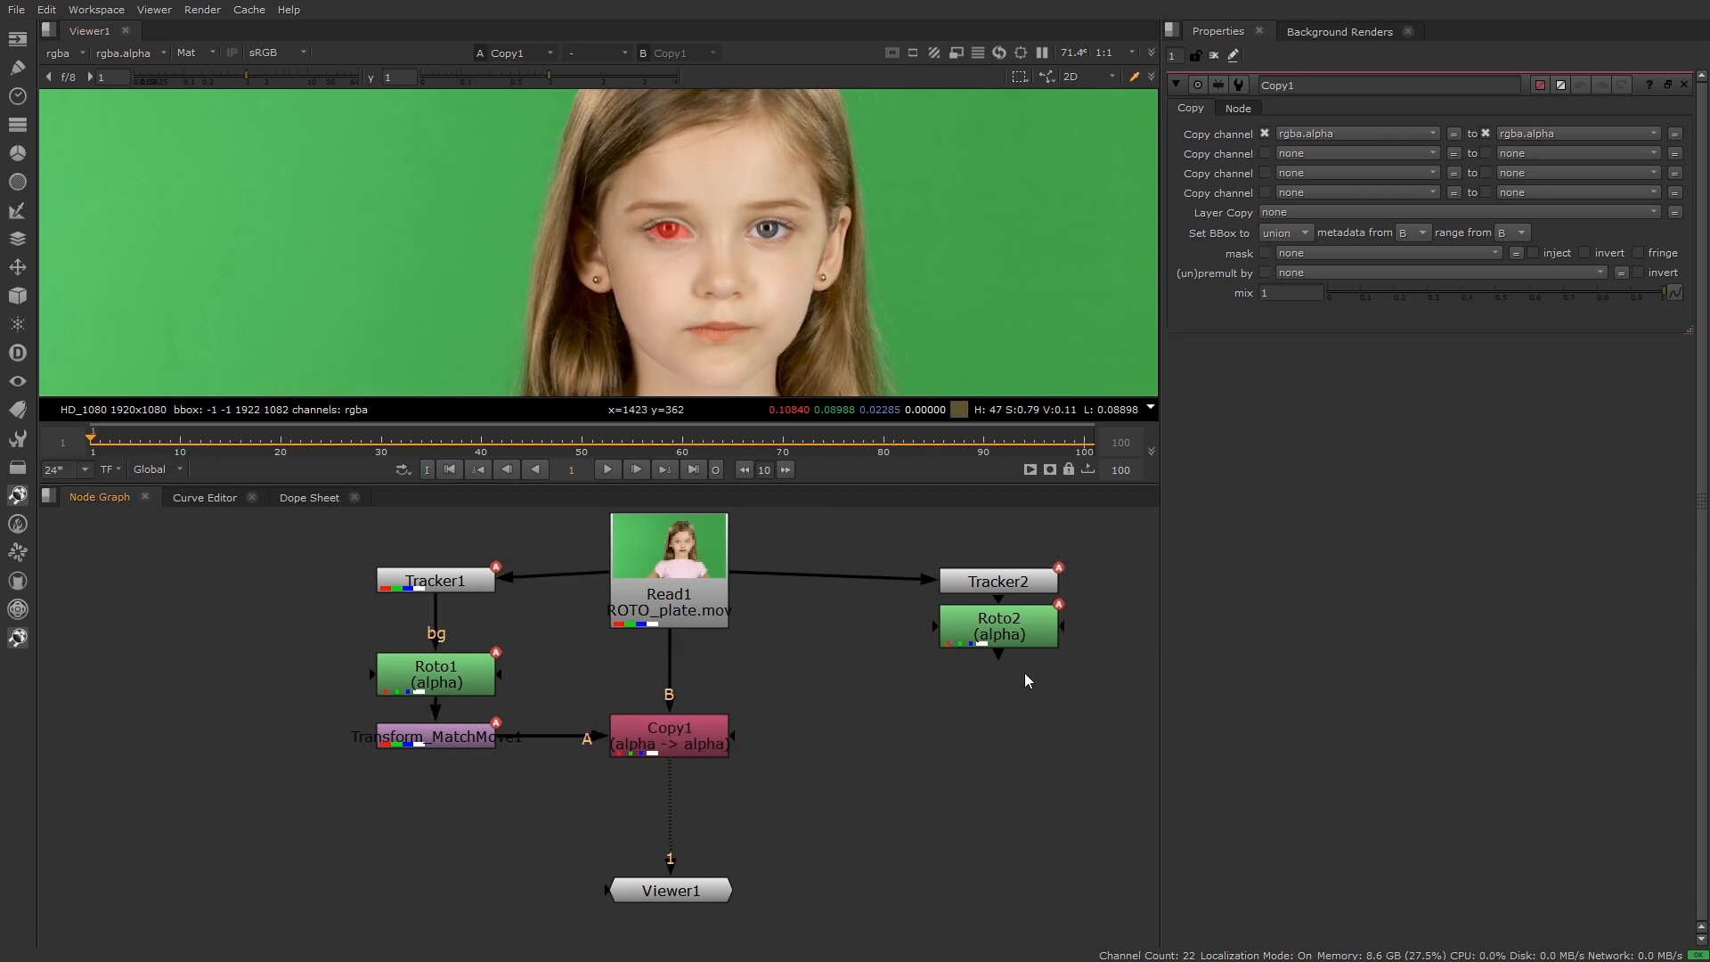
pyautogui.click(1022, 833)
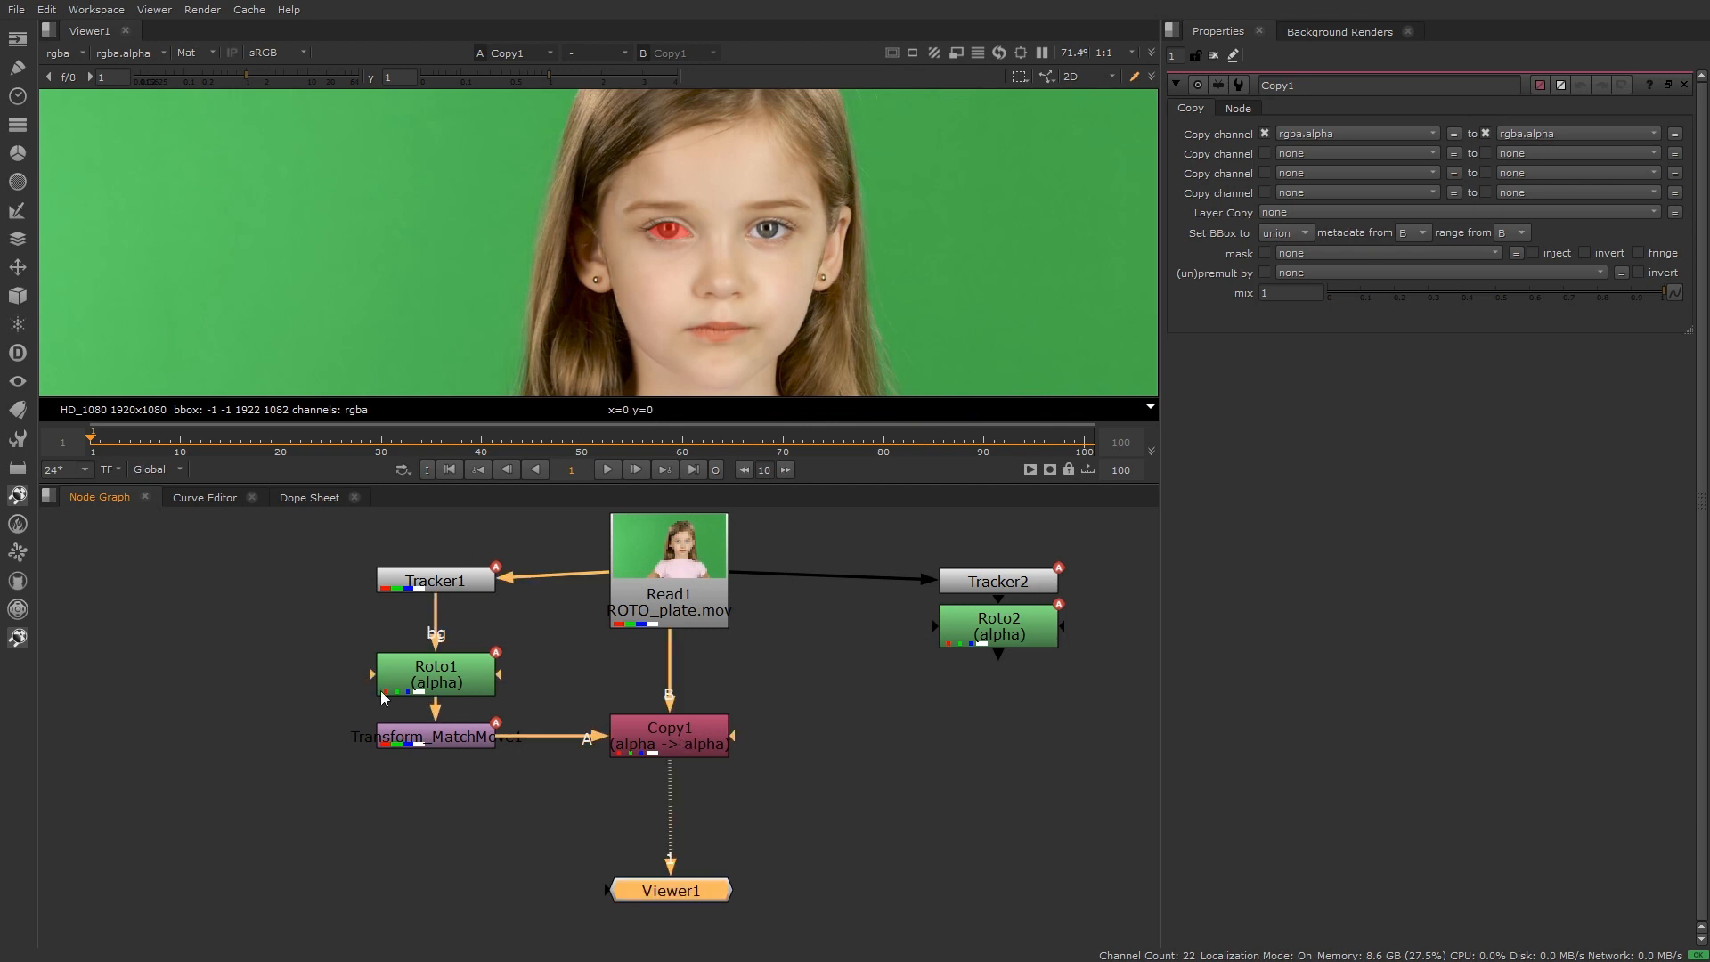
# Move Copy1 beneath Transform_MatchMove1, duplicate Roto1, connect the duplicate's bg input directly to Read1, and view it
pyautogui.click(446, 743)
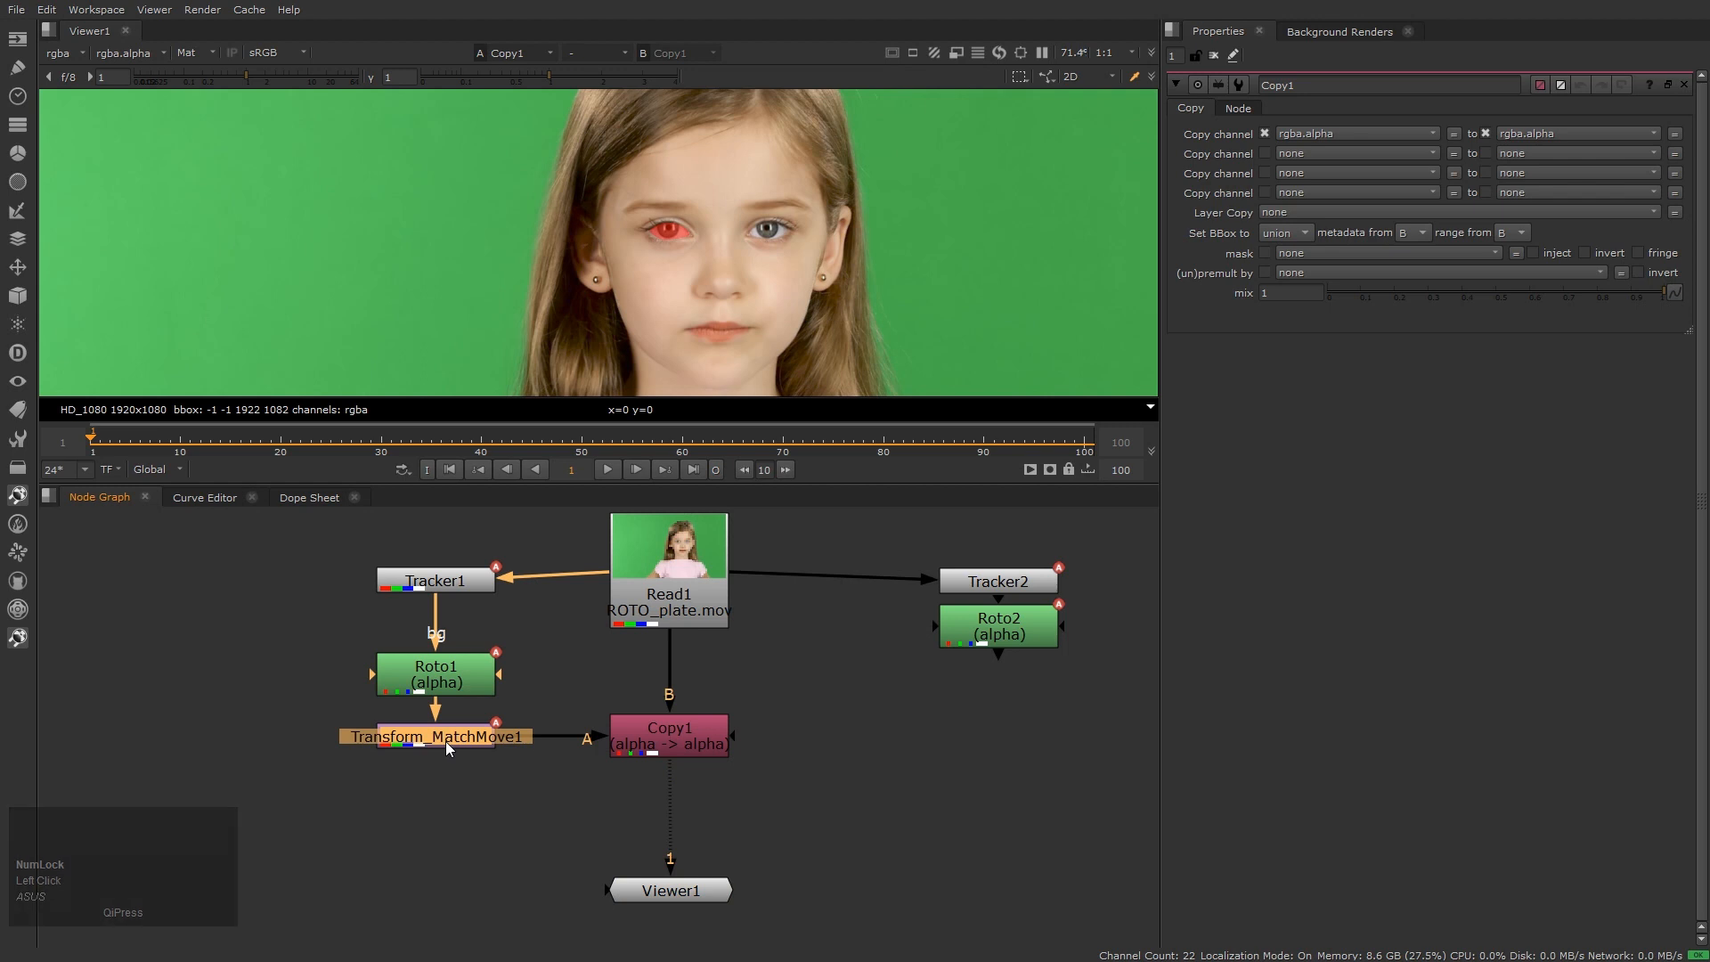
pyautogui.click(443, 693)
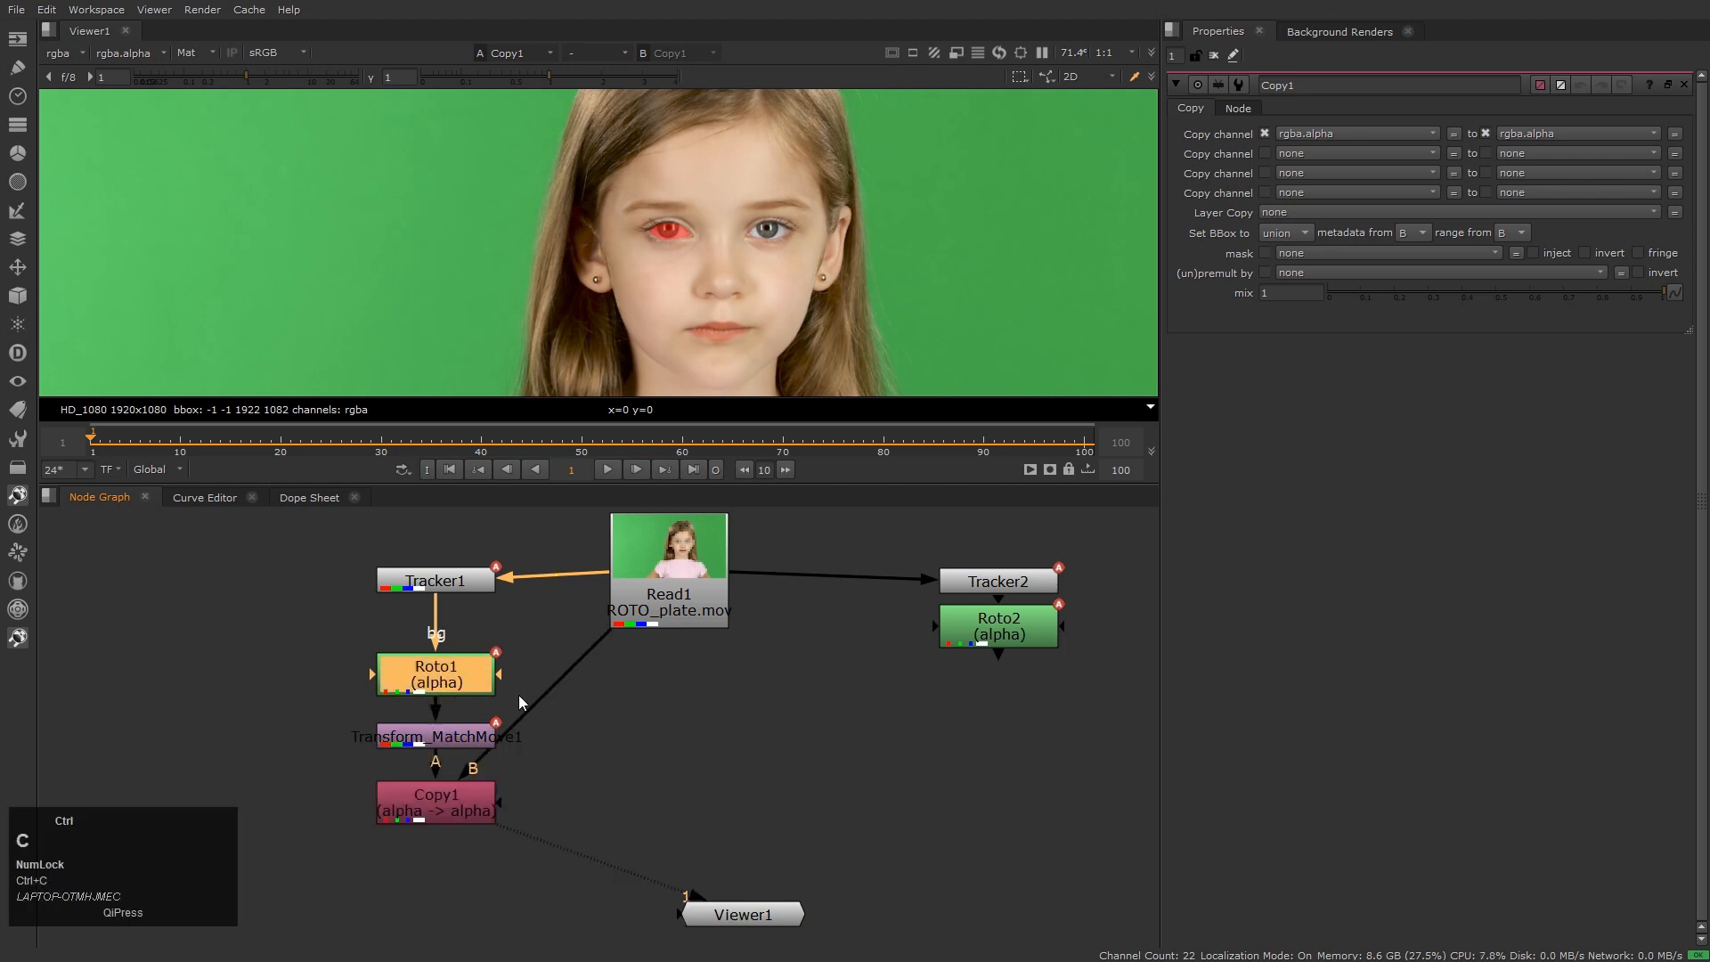
pyautogui.press('o')
pyautogui.moveTo(626, 684); pyautogui.dragTo(669, 615)
pyautogui.moveTo(667, 724); pyautogui.dragTo(682, 718)
pyautogui.press('1')
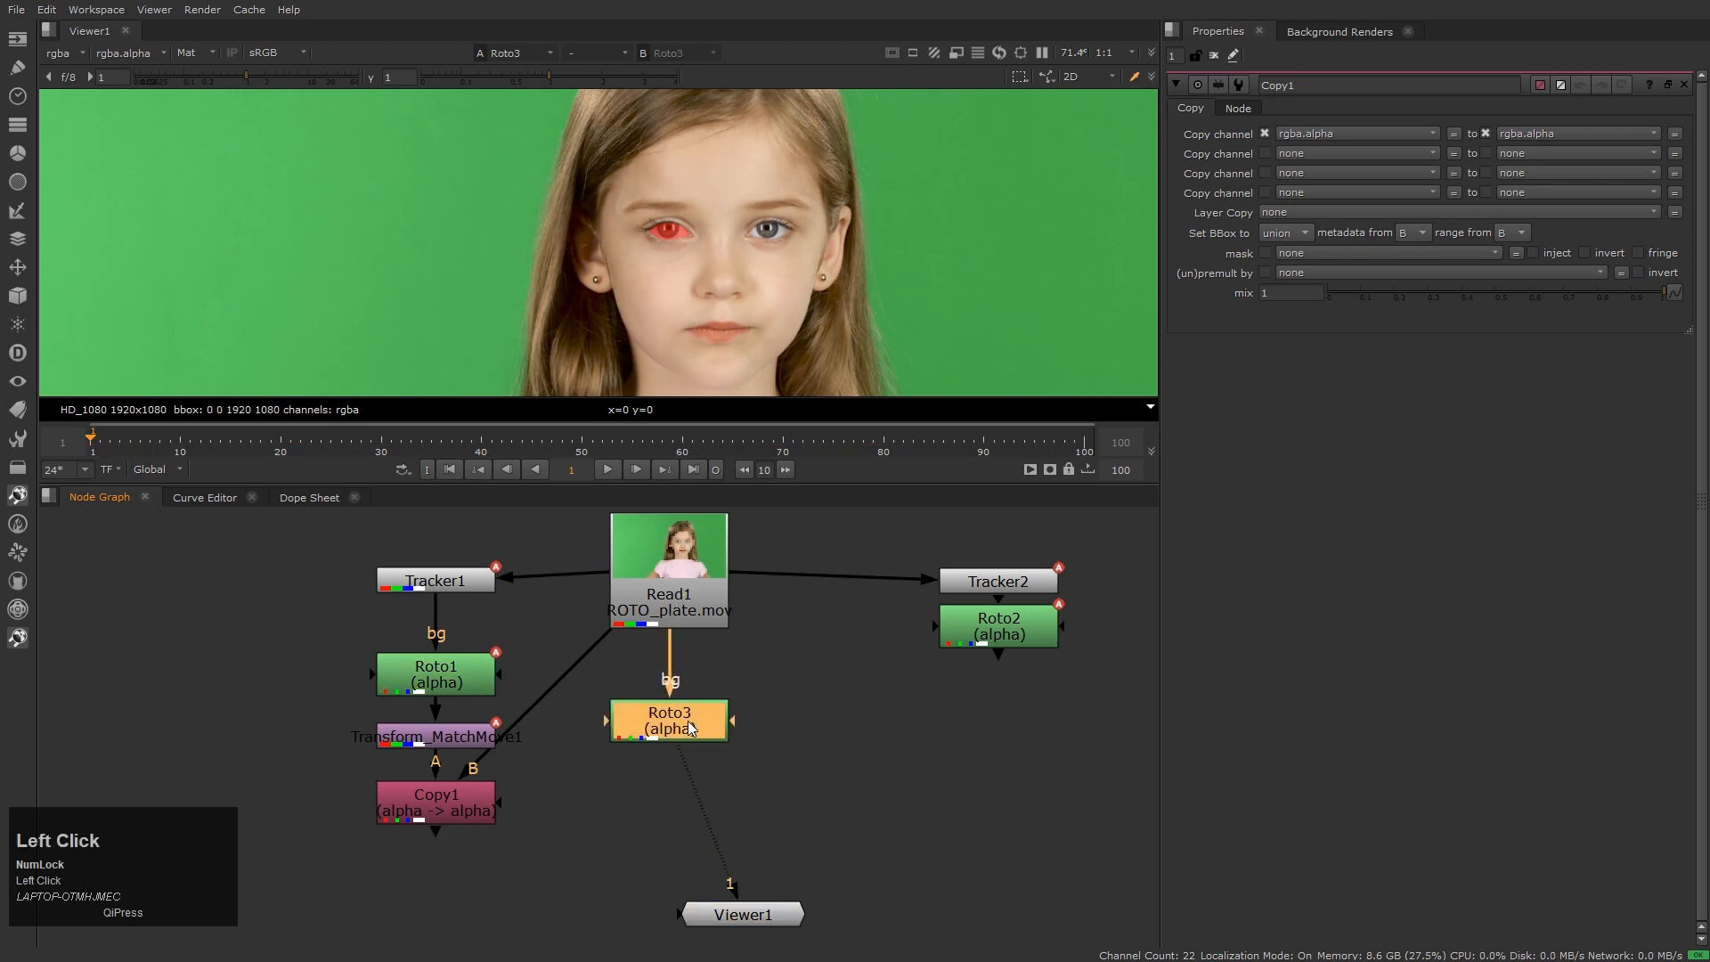
# Open Roto3 and scrub to frame 40 to check its shape against the unstabilized plate
pyautogui.doubleClick(692, 729)
pyautogui.click(374, 440)
pyautogui.moveTo(374, 440); pyautogui.dragTo(481, 440)
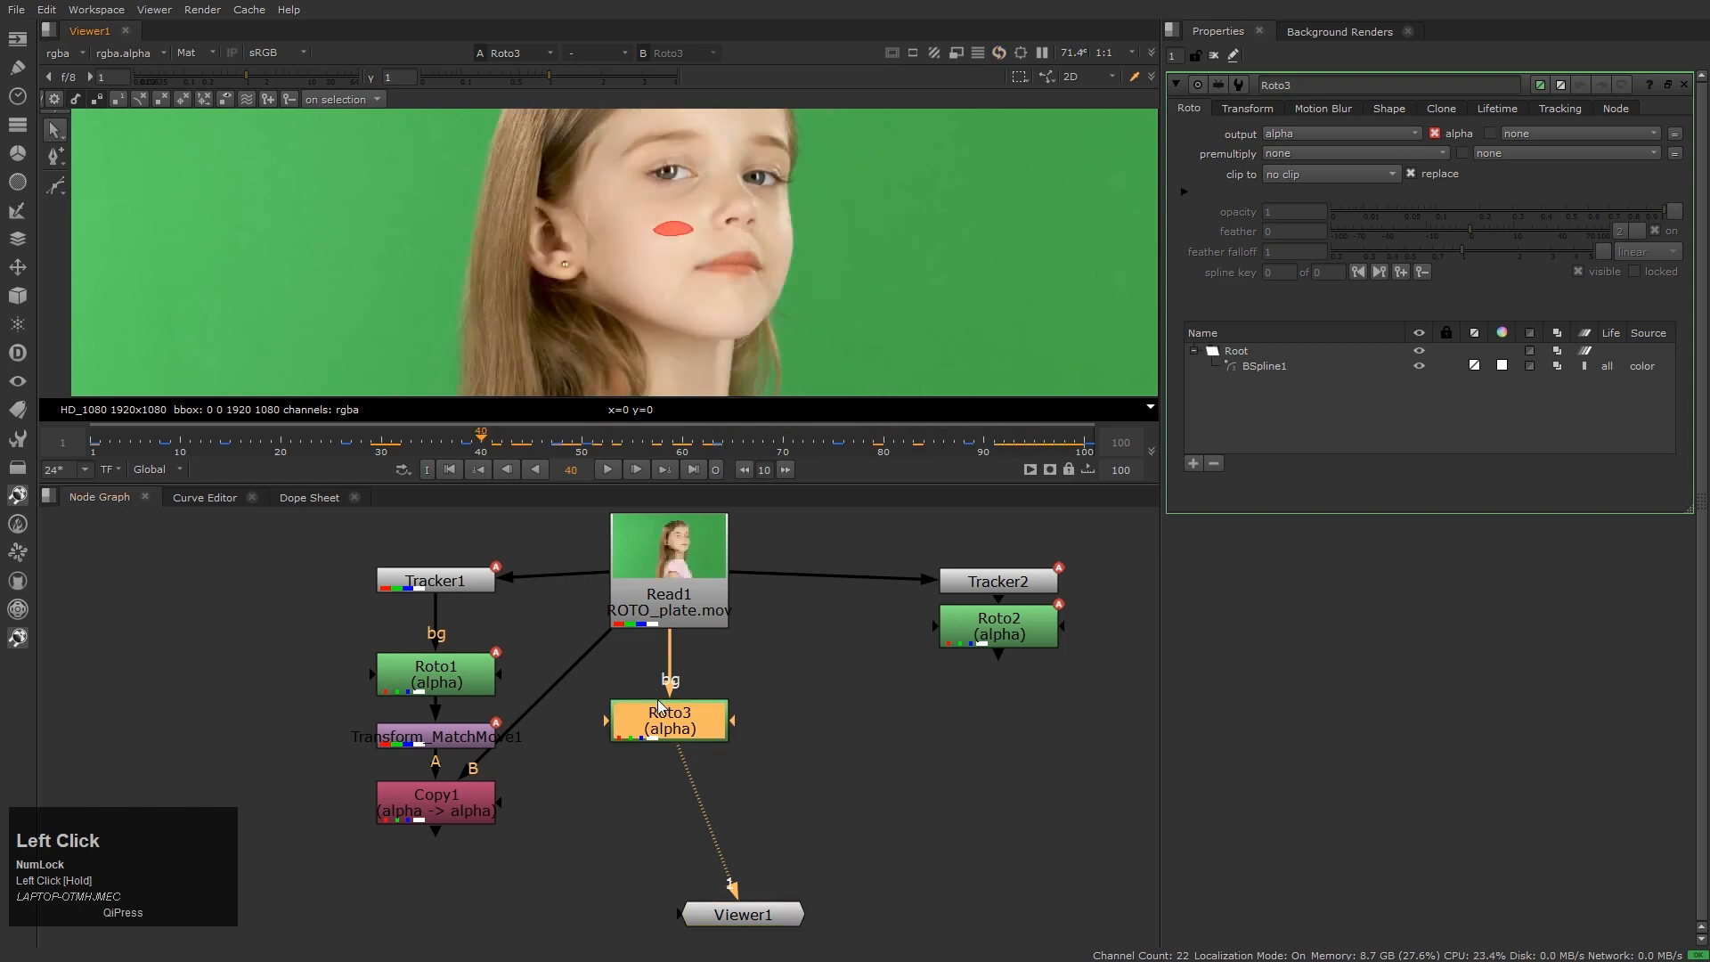
# Open the properties of Transform_MatchMove1 and Roto3 as separate floating windows placed side by side
pyautogui.scroll(2, 458, 594)
pyautogui.moveTo(326, 536); pyautogui.dragTo(559, 627)
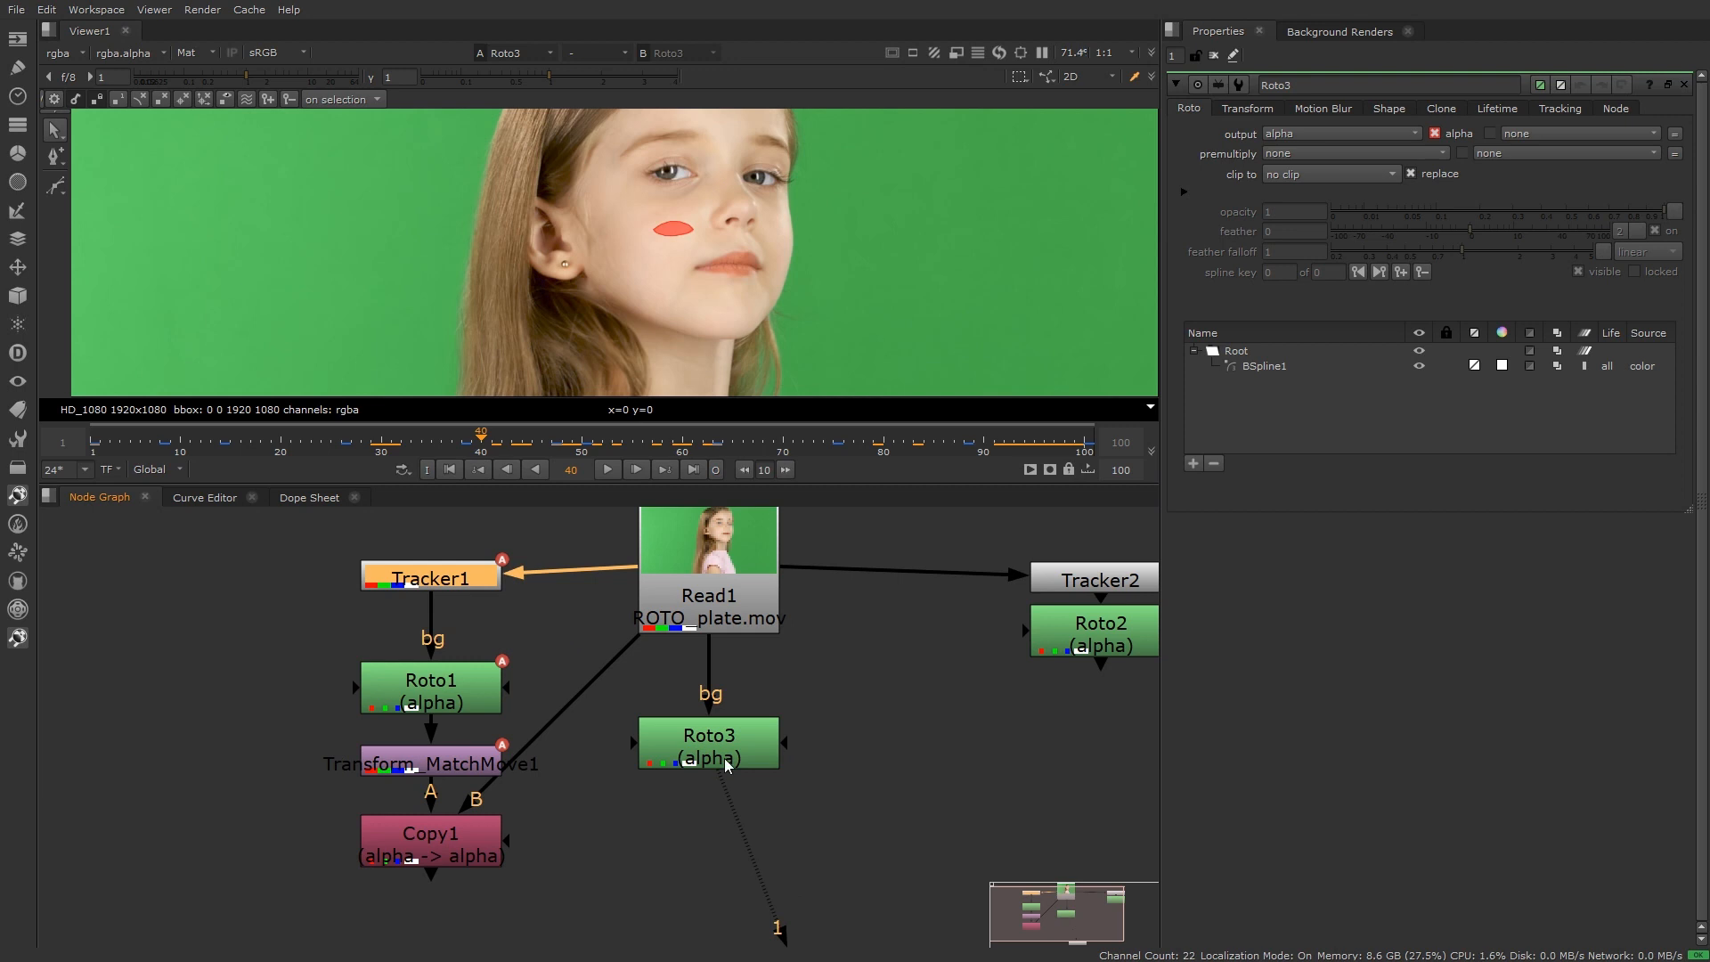
pyautogui.doubleClick(430, 764)
pyautogui.moveTo(750, 579); pyautogui.dragTo(297, 263)
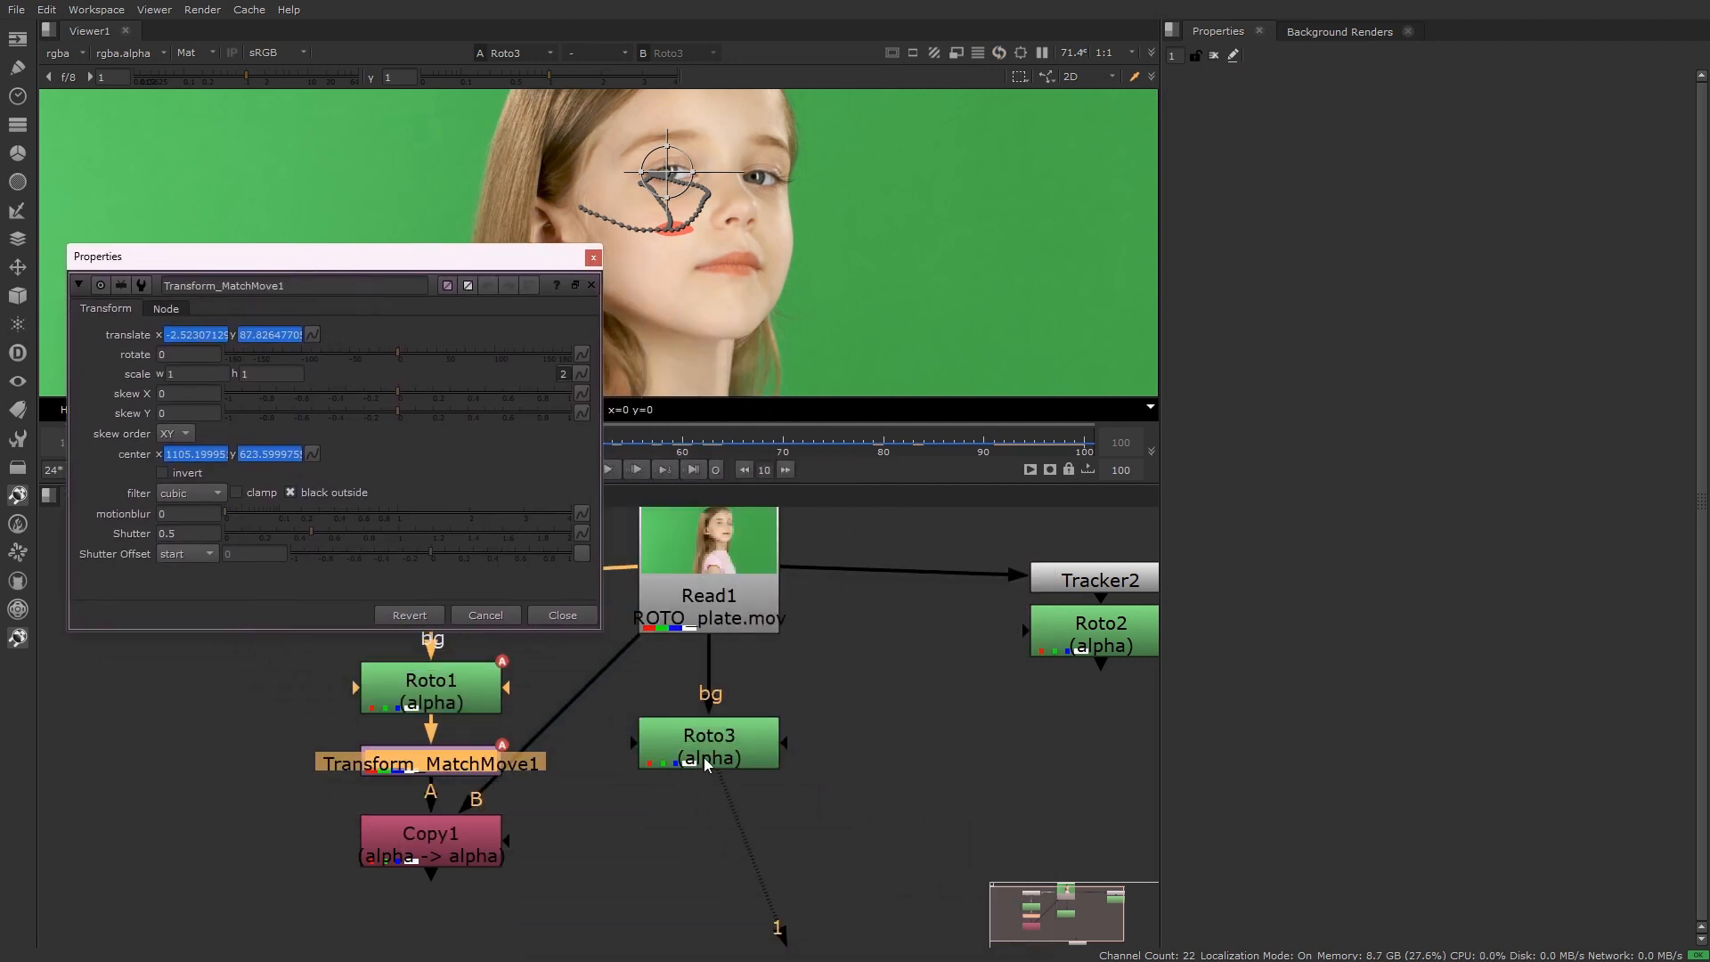
pyautogui.press('ctrl')
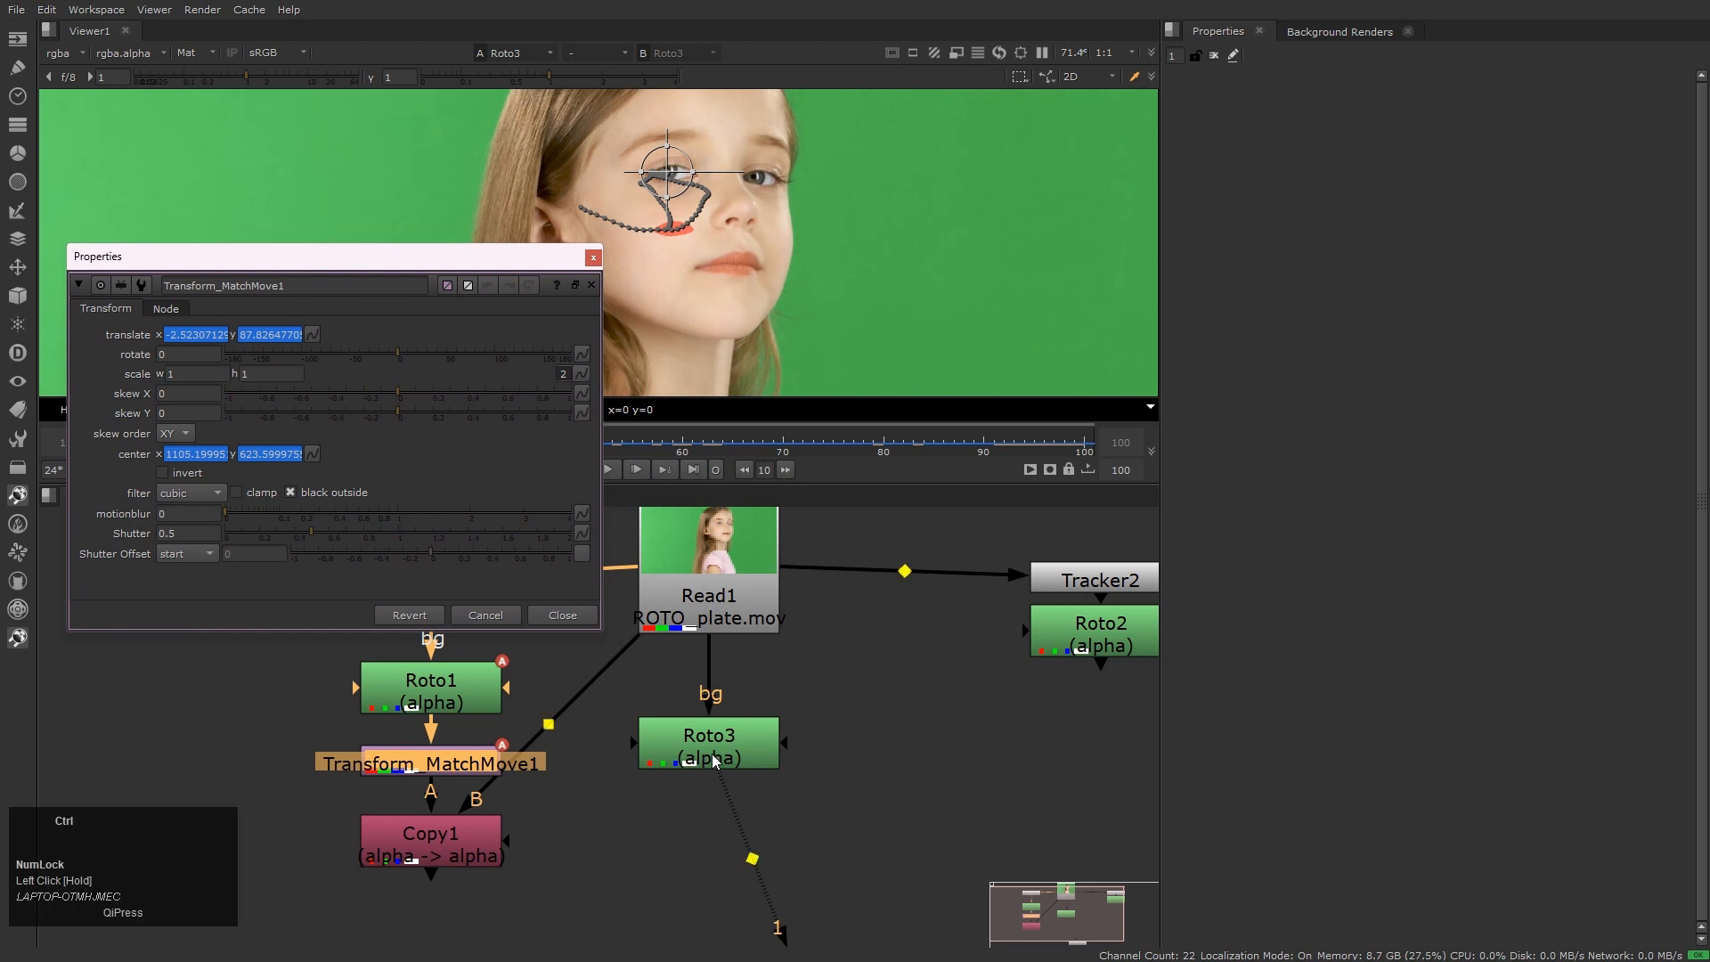
pyautogui.doubleClick(713, 753)
pyautogui.moveTo(425, 459); pyautogui.dragTo(1130, 257)
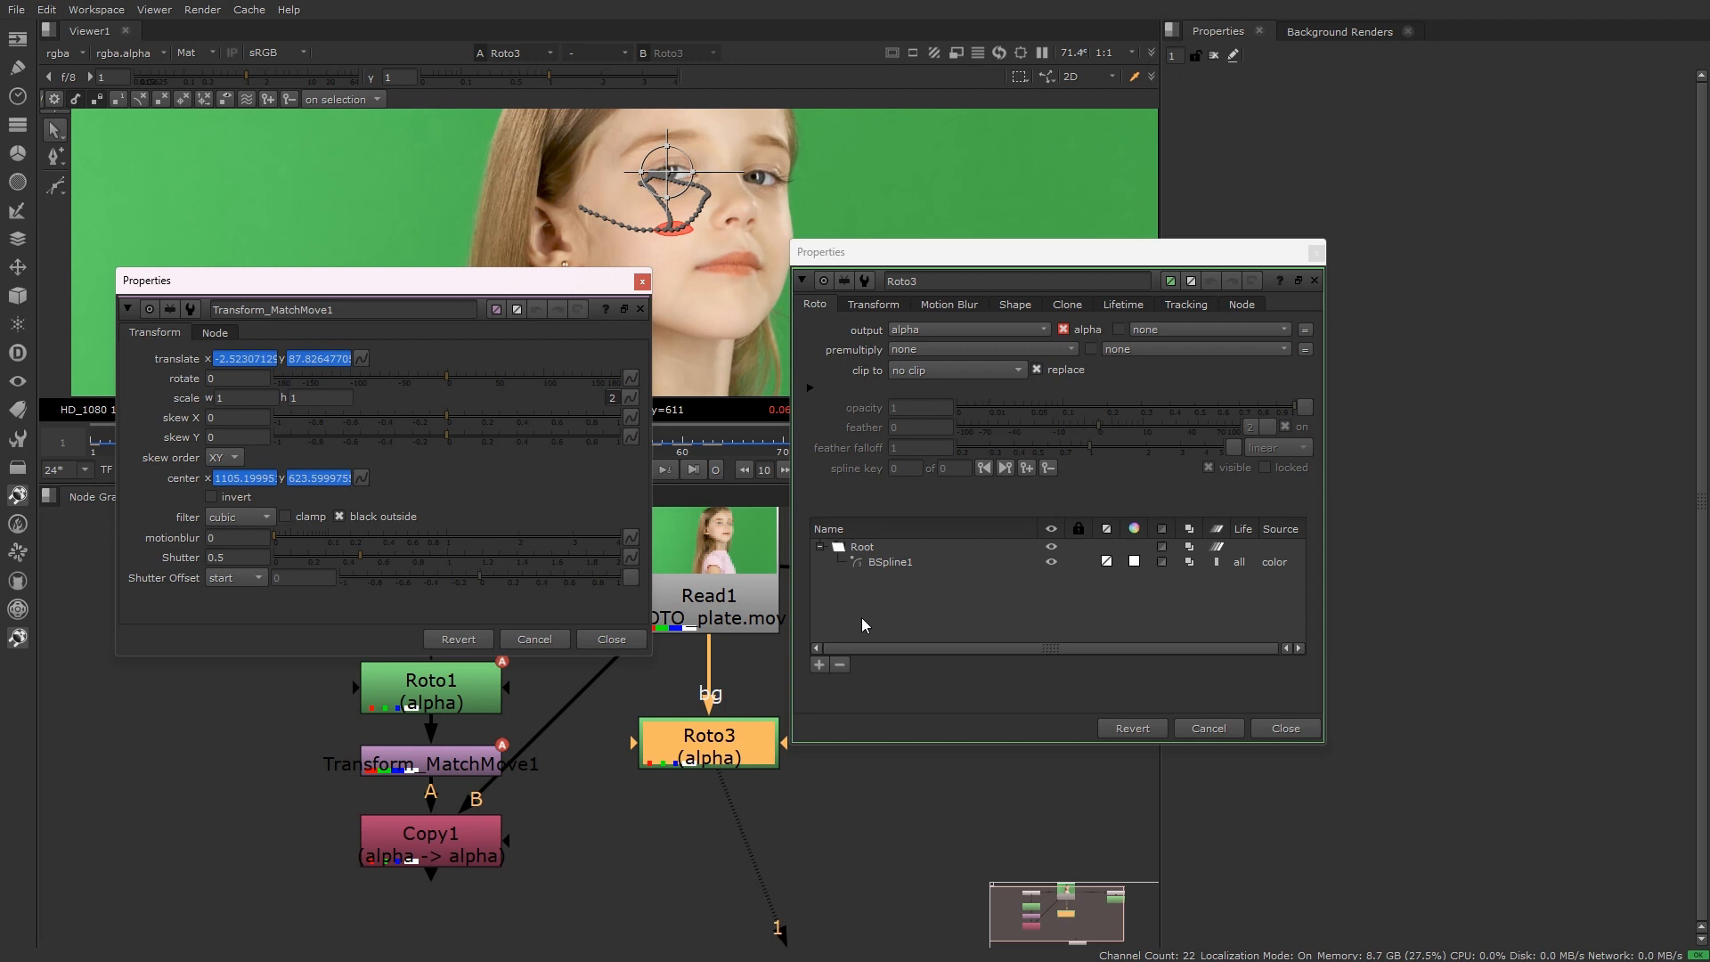
# Copy the translate and center animation from Transform_MatchMove1 onto the Root transform of Roto3, and close both floating windows
pyautogui.click(887, 564)
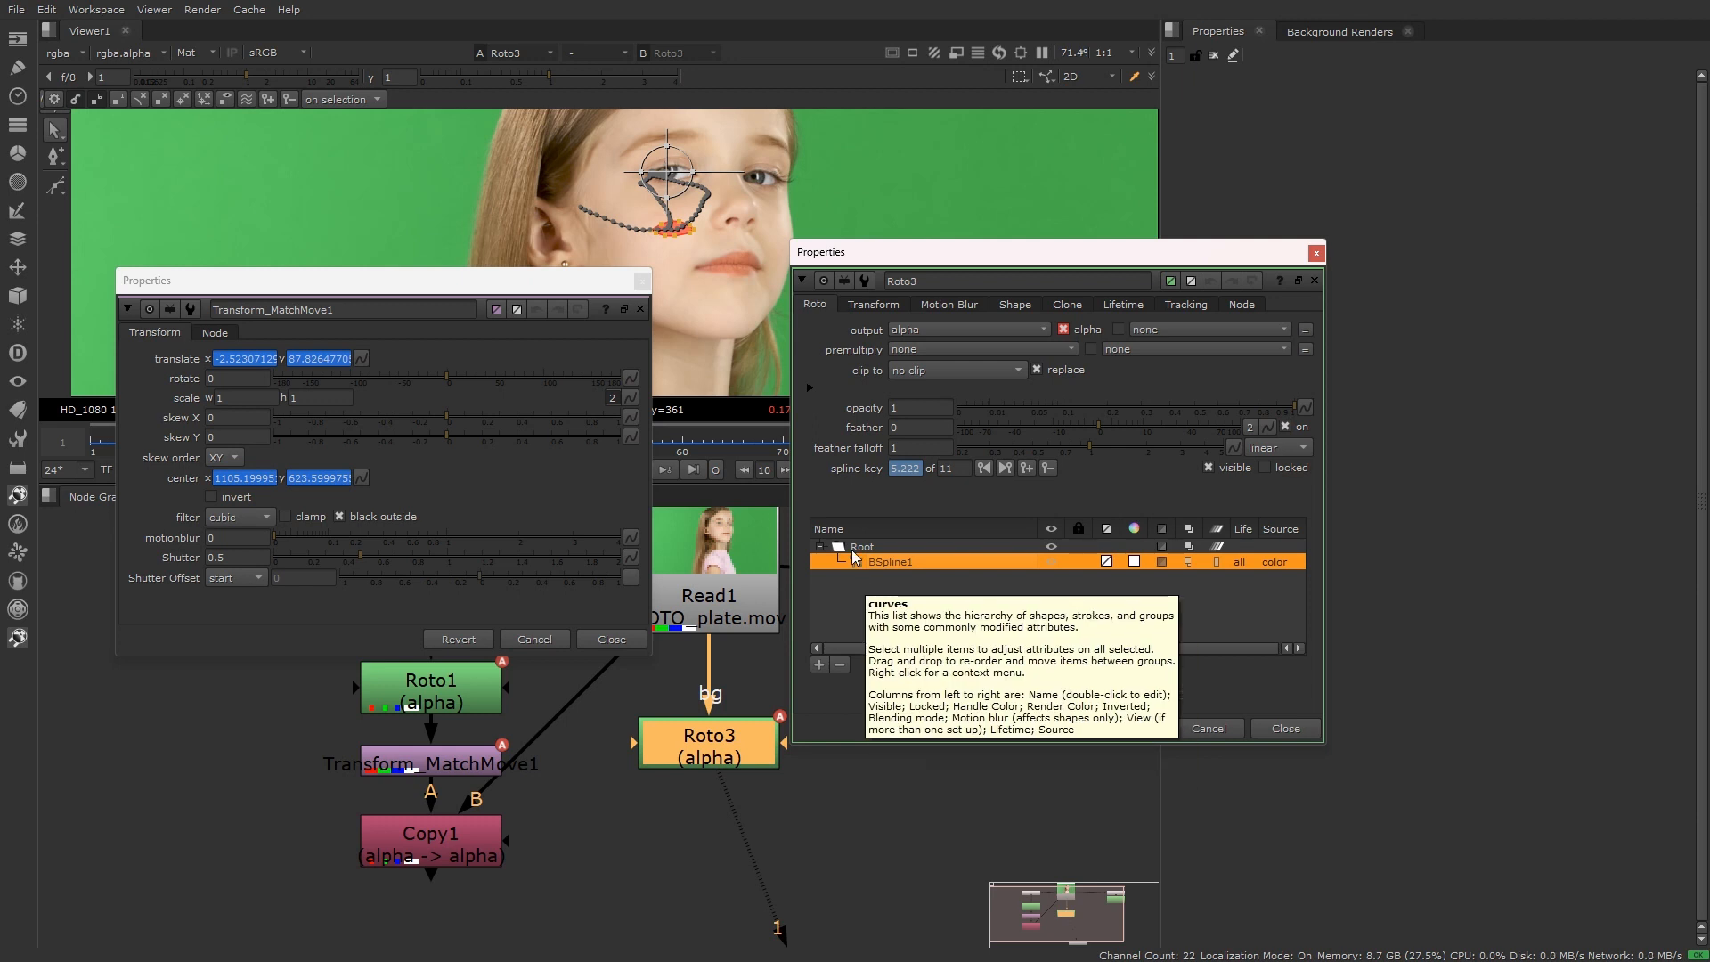
pyautogui.click(858, 549)
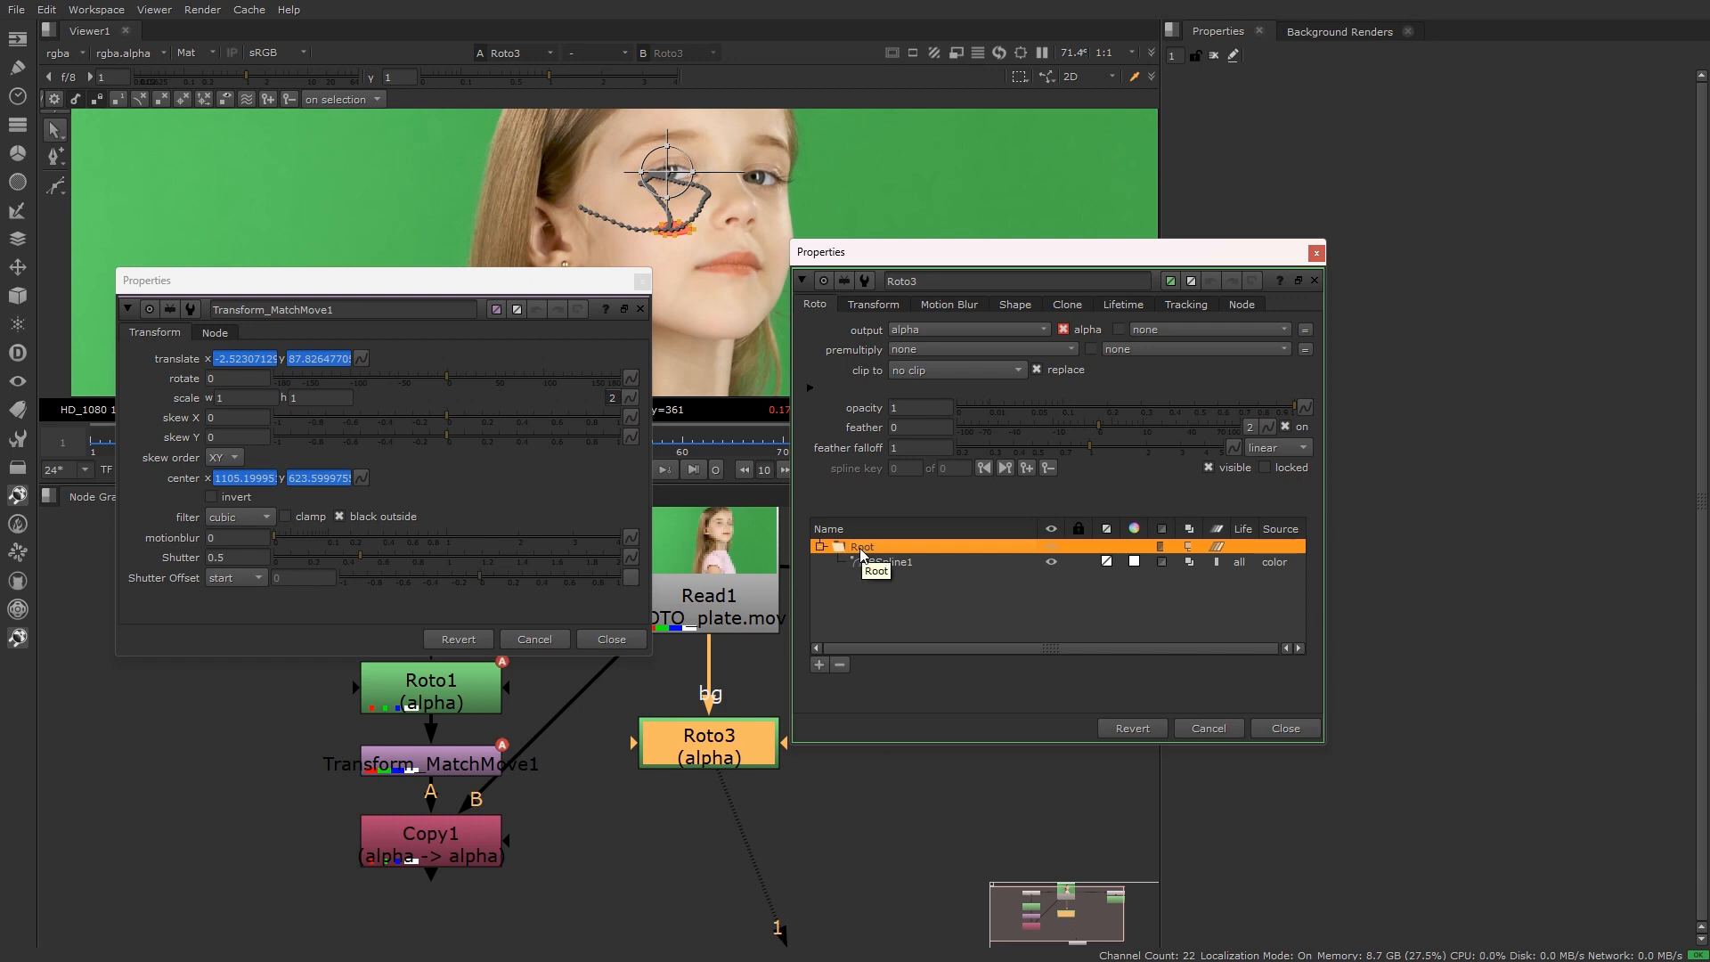
pyautogui.click(869, 302)
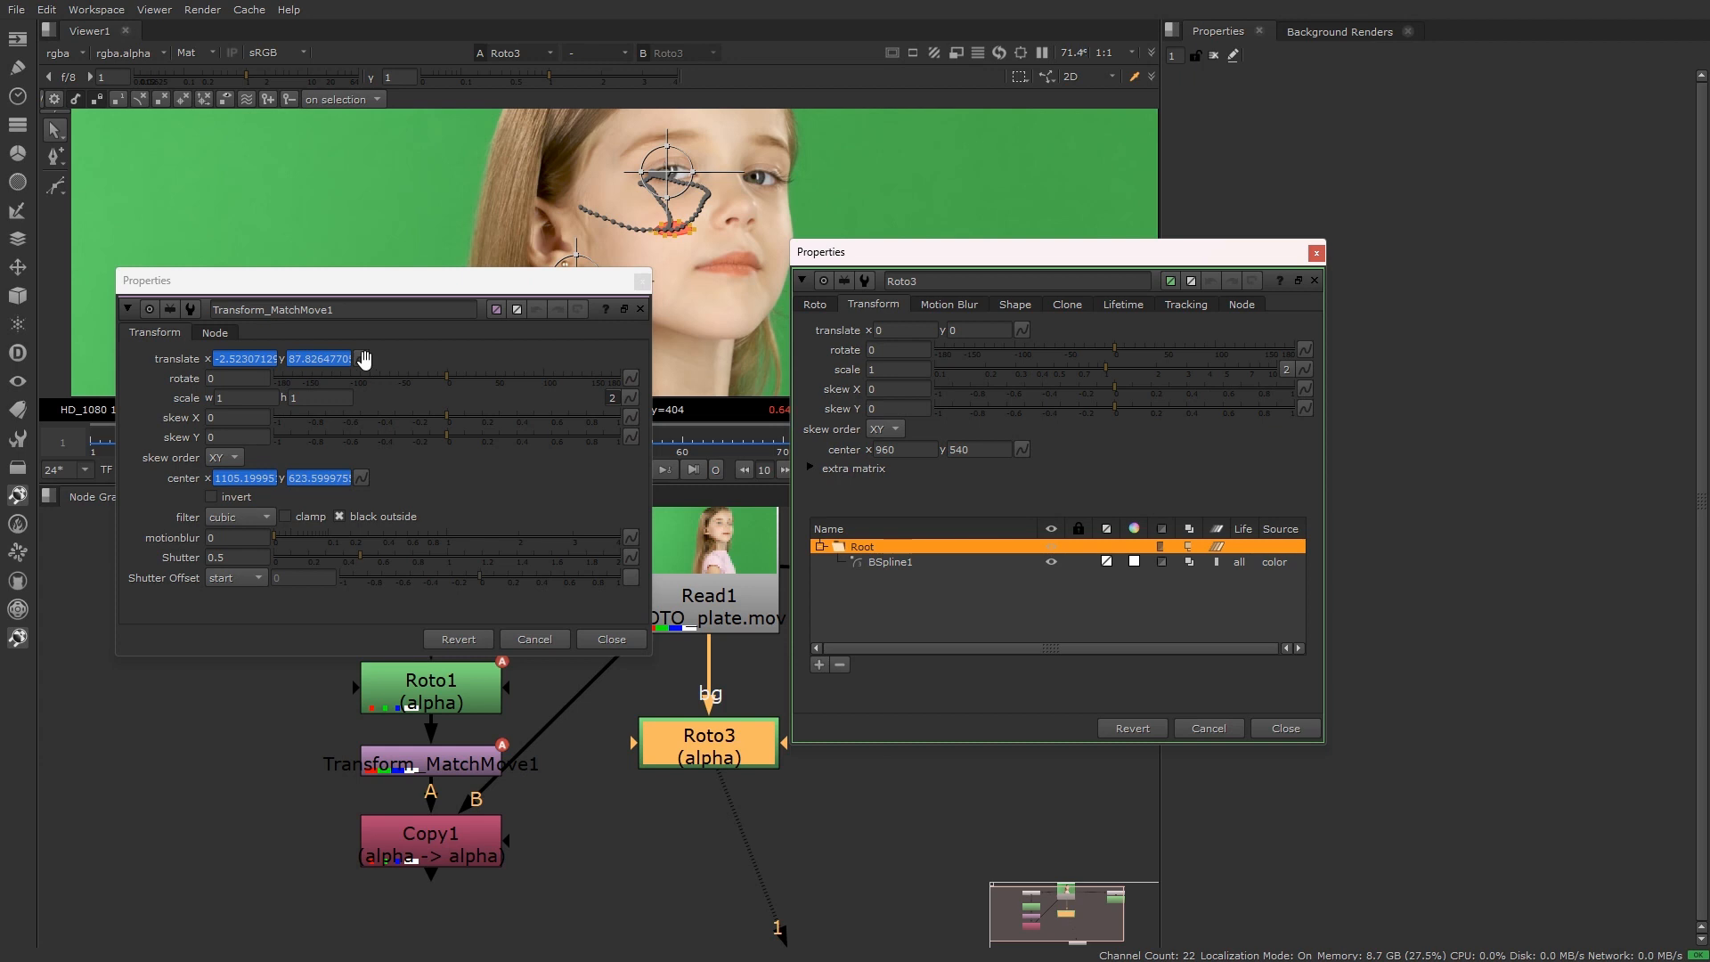
pyautogui.press('shift')
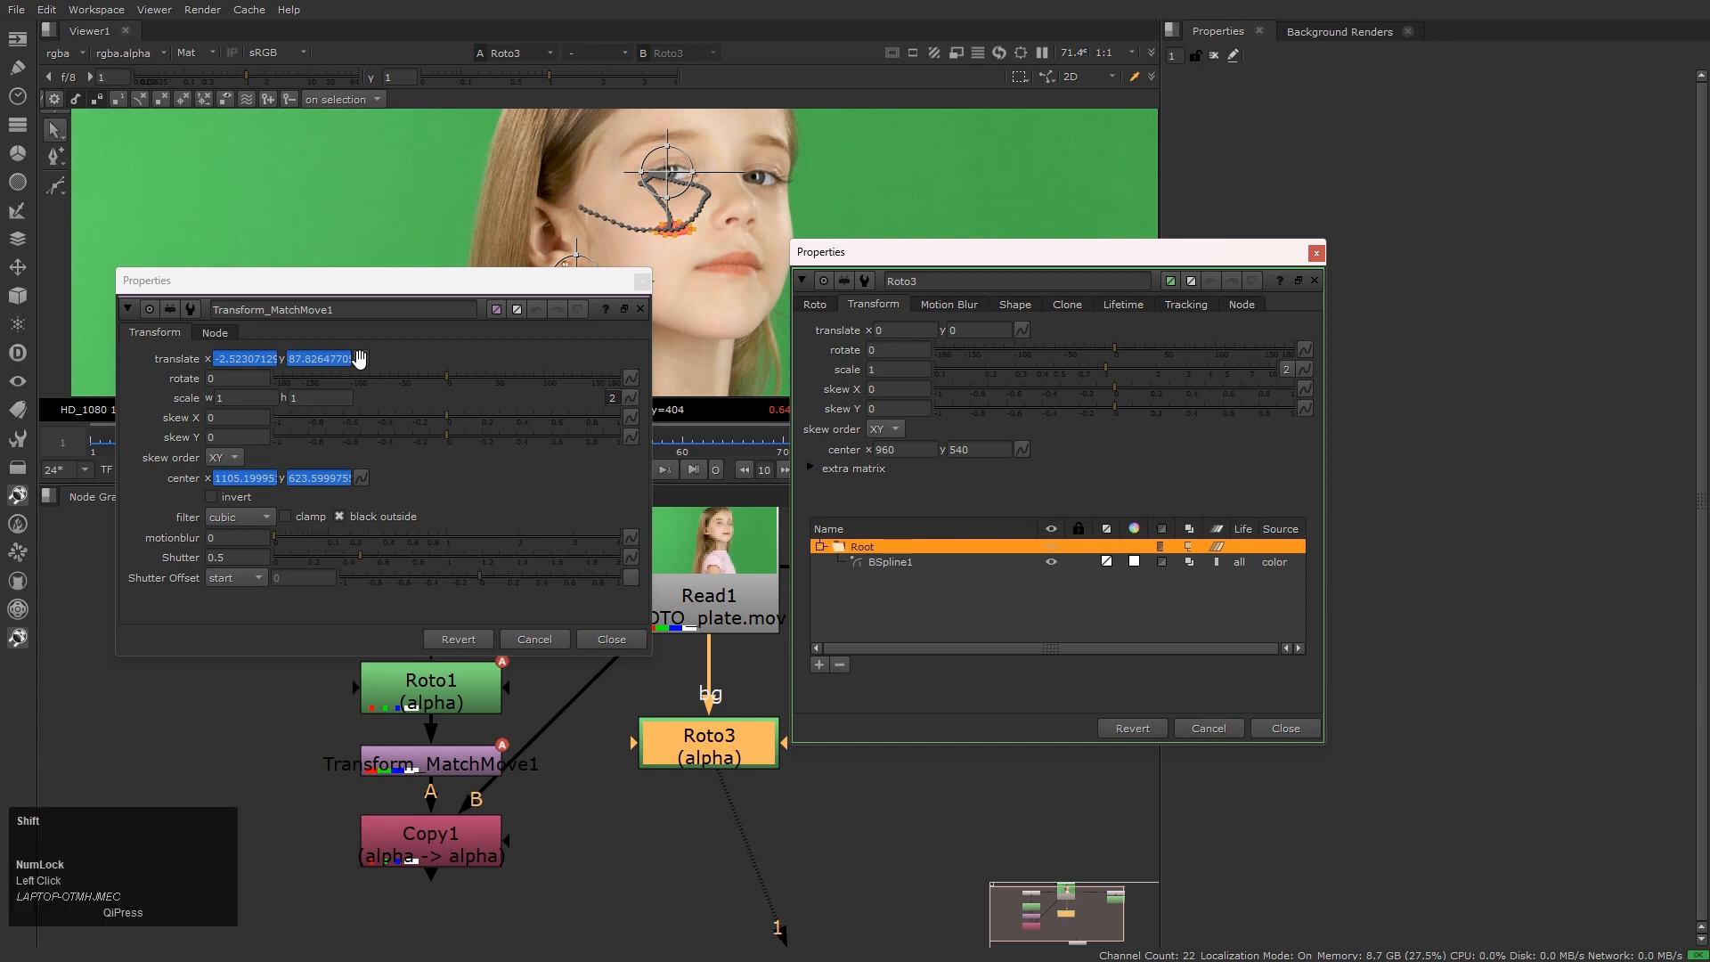
pyautogui.keyDown('shift'); pyautogui.click(360, 358); pyautogui.keyUp('shift')
pyautogui.keyDown('shift'); pyautogui.moveTo(360, 358); pyautogui.dragTo(983, 343); pyautogui.keyUp('shift')
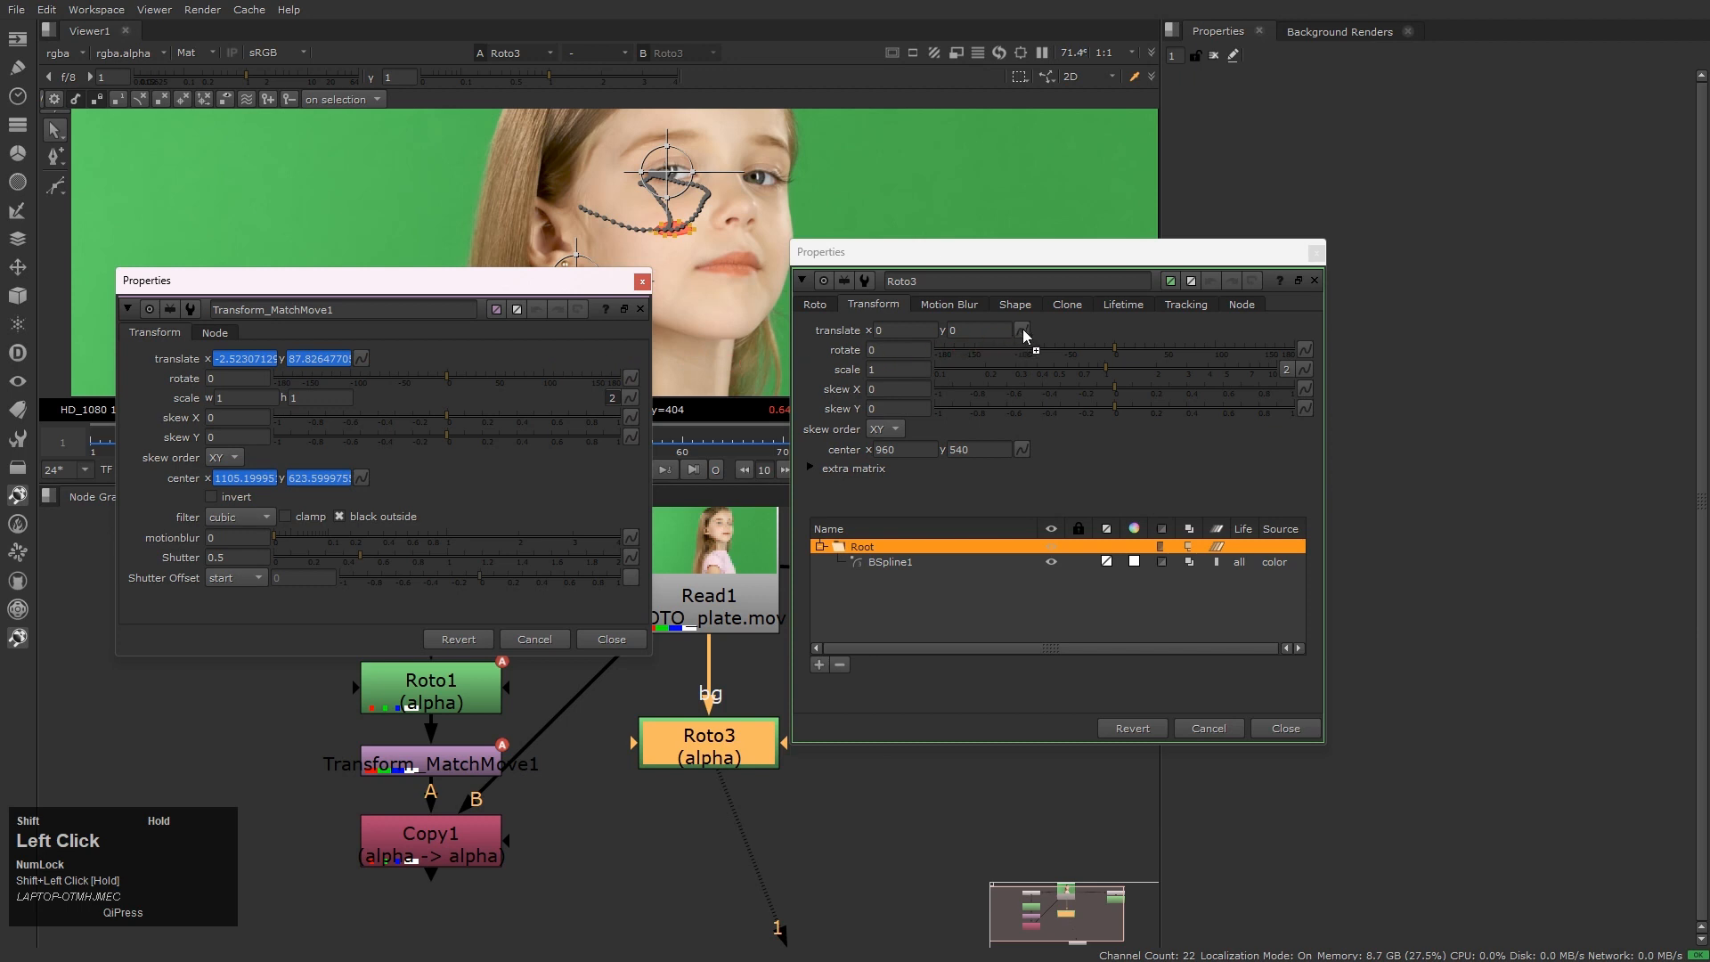
pyautogui.keyDown('shift'); pyautogui.moveTo(1022, 329); pyautogui.dragTo(1022, 329); pyautogui.keyUp('shift')
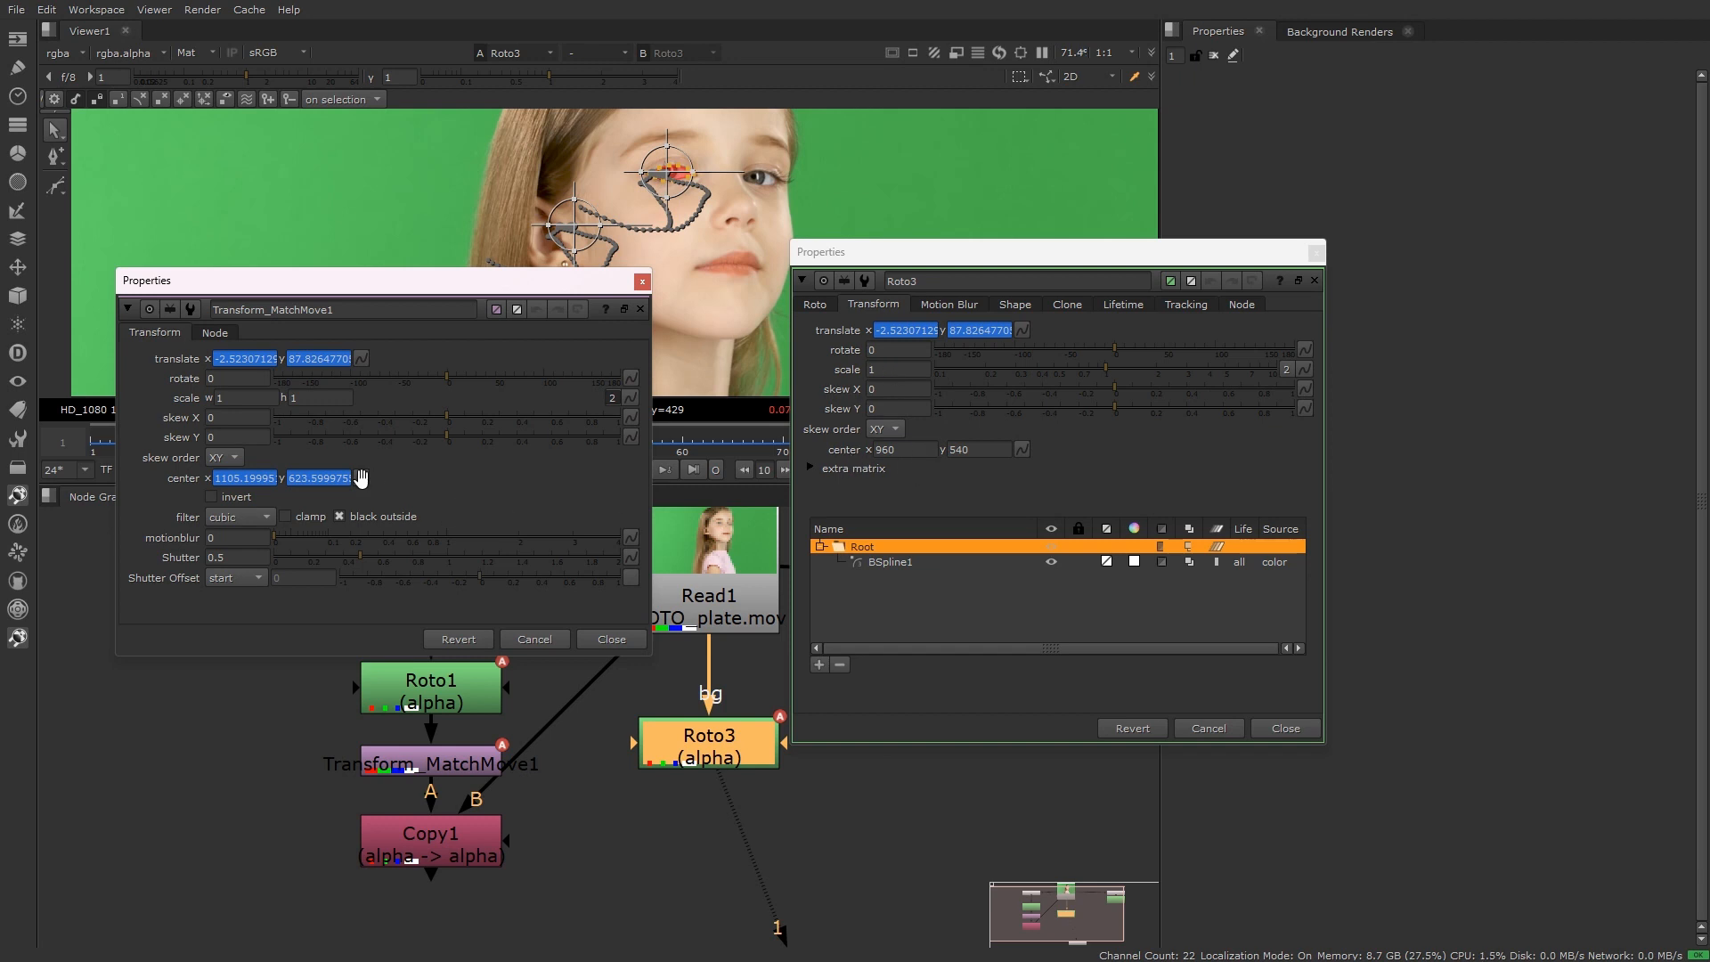
pyautogui.keyDown('shift'); pyautogui.moveTo(361, 478); pyautogui.dragTo(1023, 459); pyautogui.keyUp('shift')
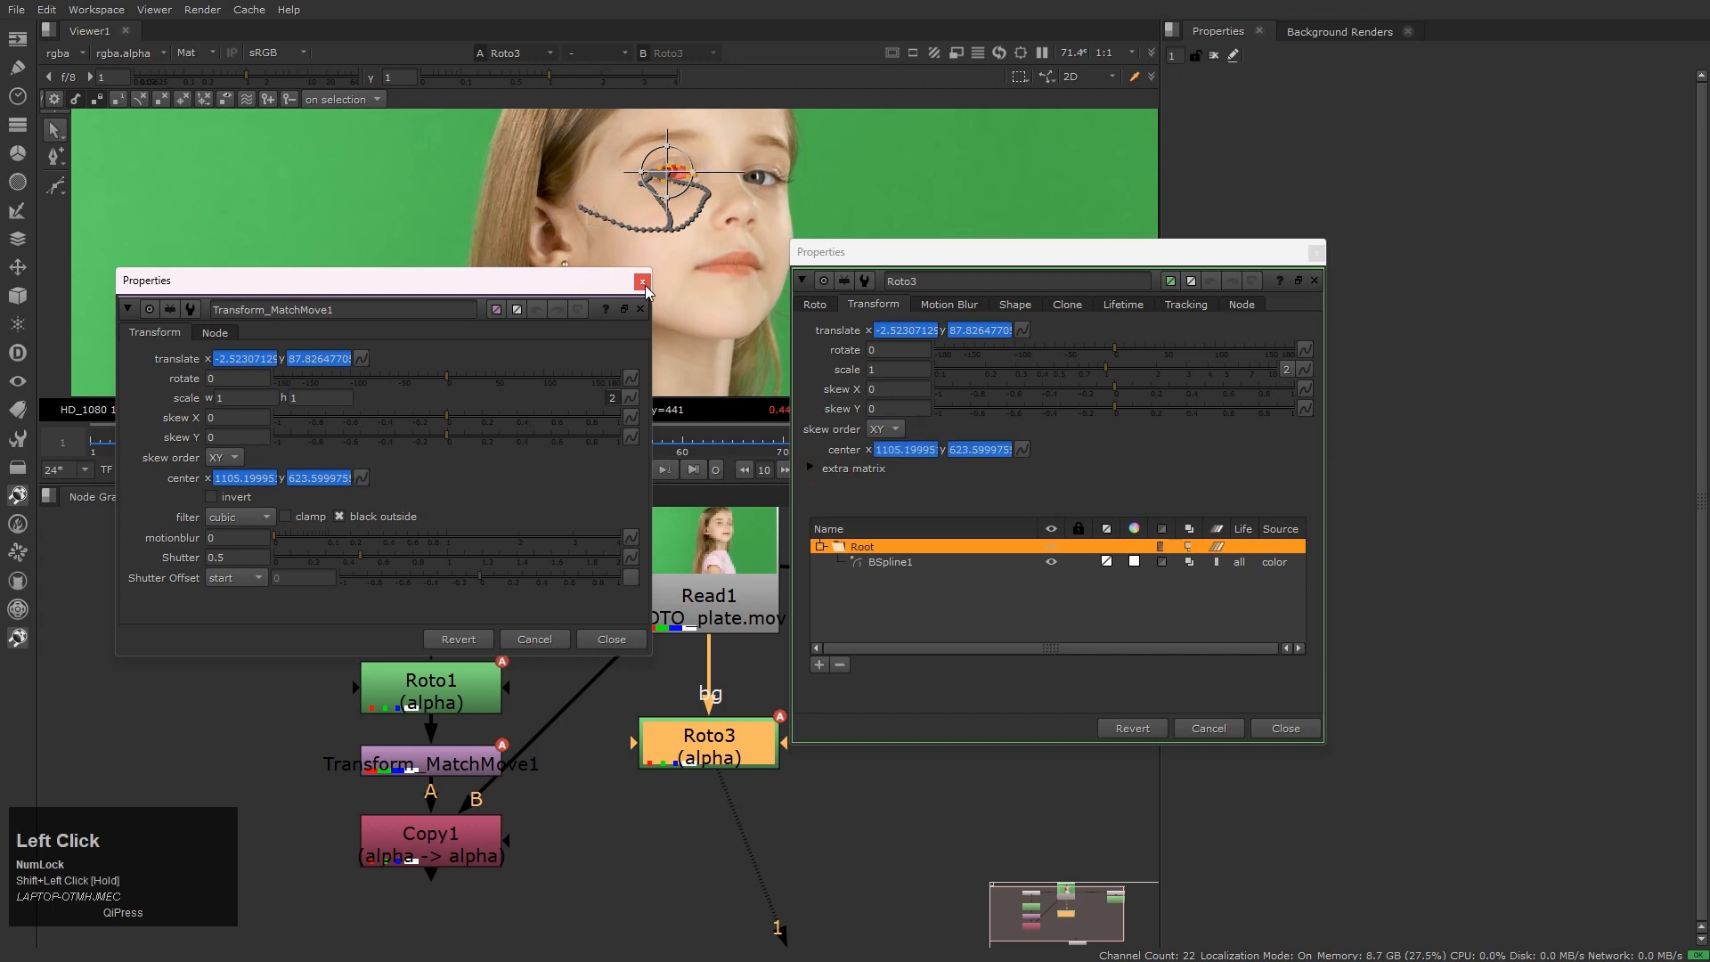
pyautogui.click(642, 282)
pyautogui.click(1315, 253)
# View Roto3 and play it back from the first frame with the overlay off, checking that the matte follows the eye
pyautogui.press('1')
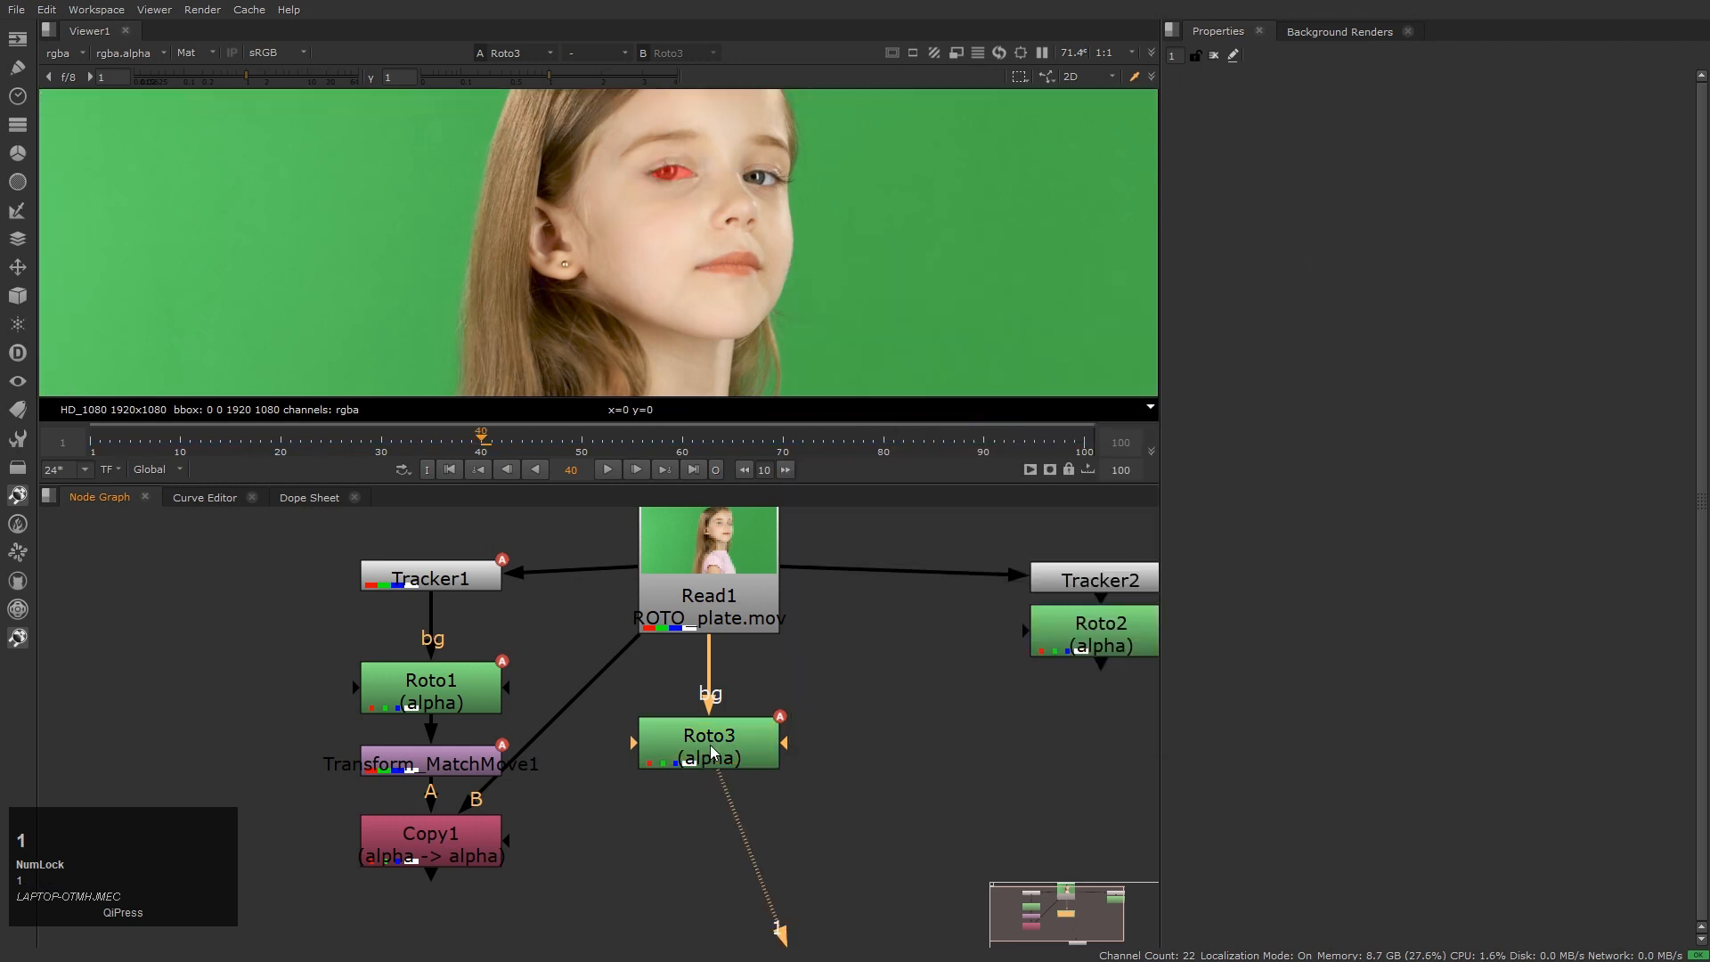
pyautogui.doubleClick(712, 753)
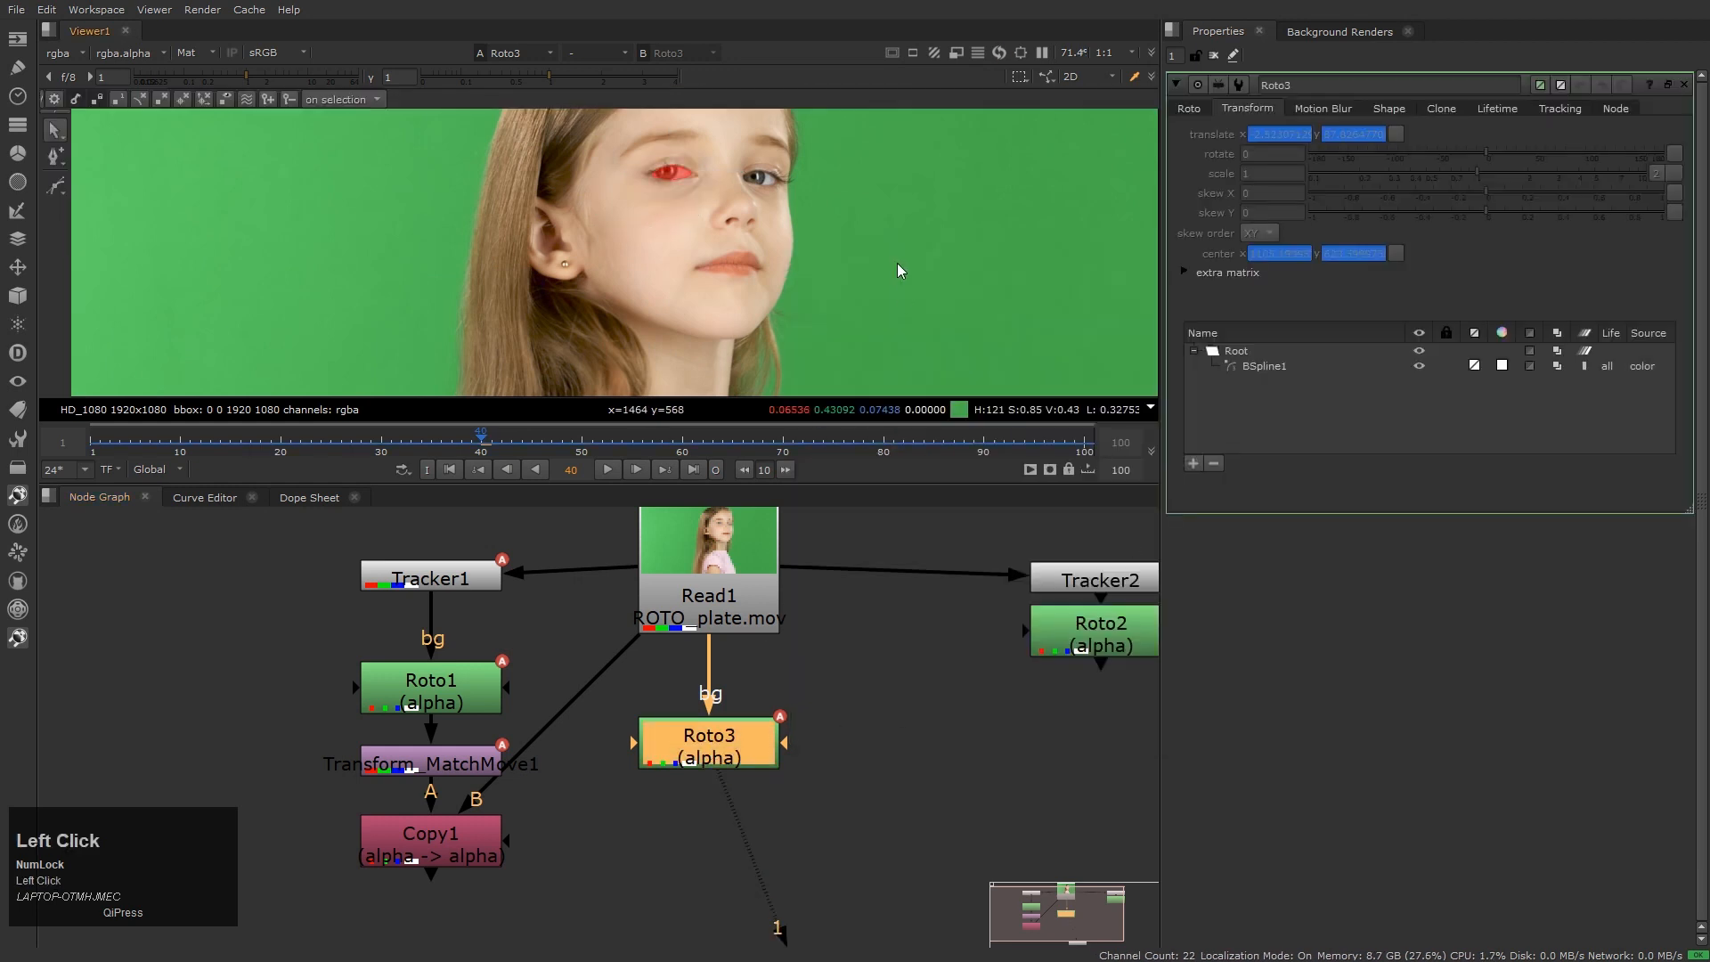
pyautogui.press('Home')
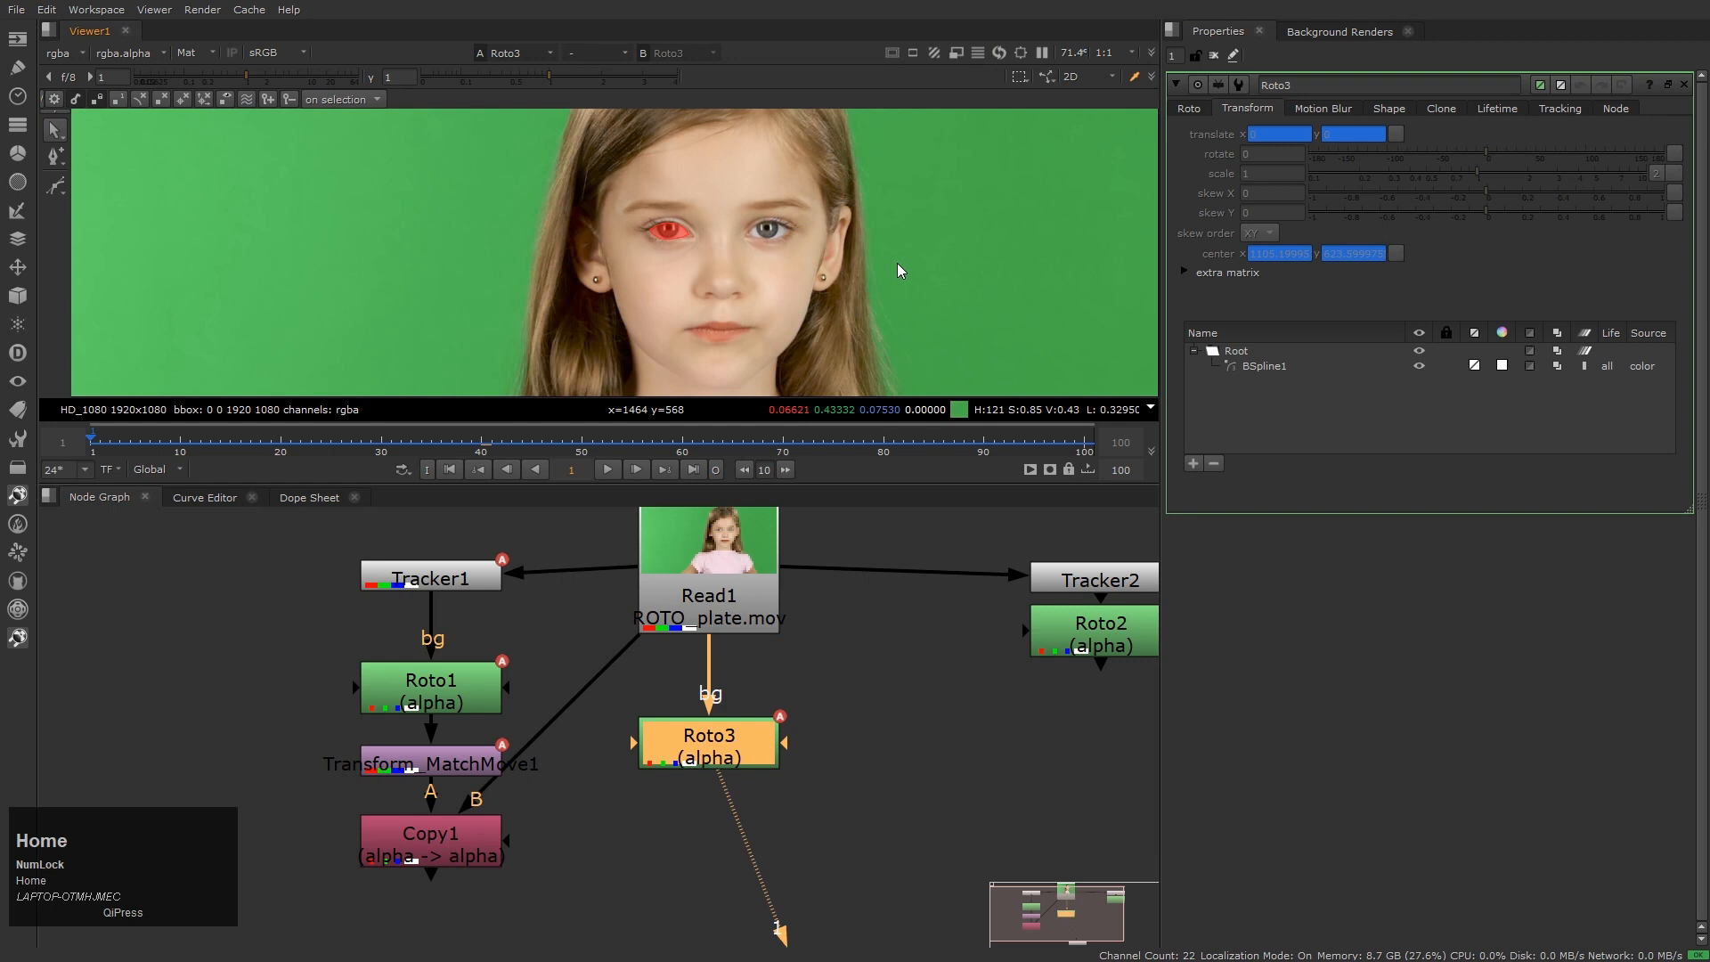
pyautogui.press('l')
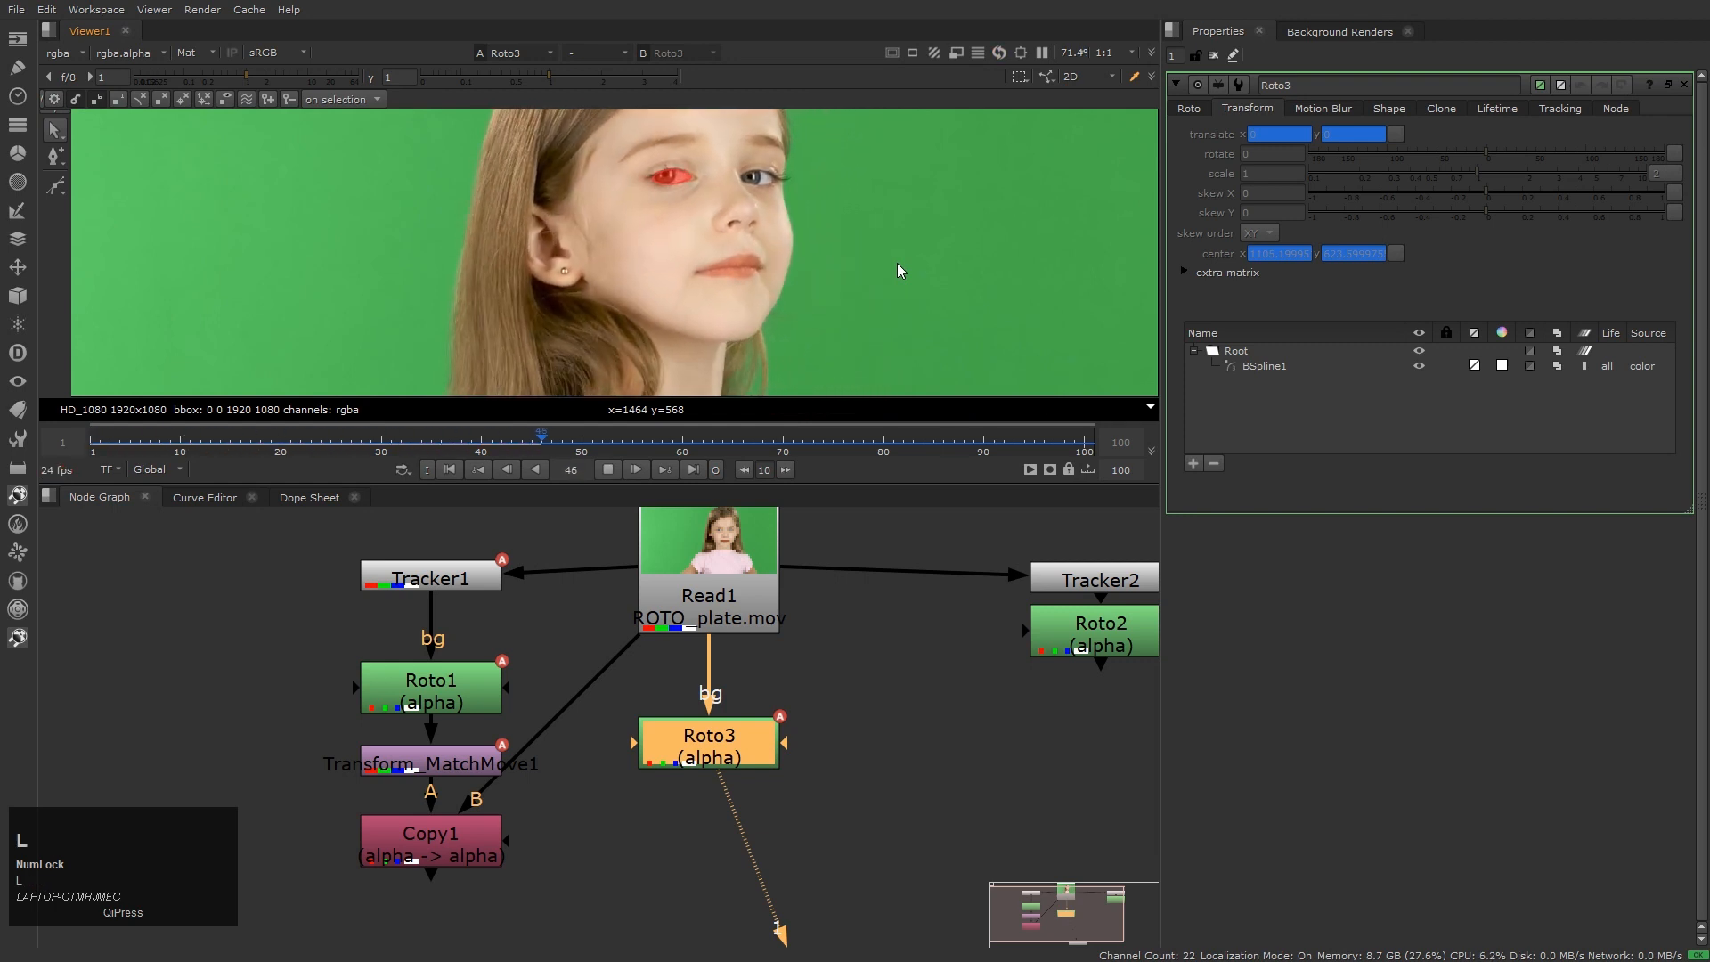
pyautogui.press('q')
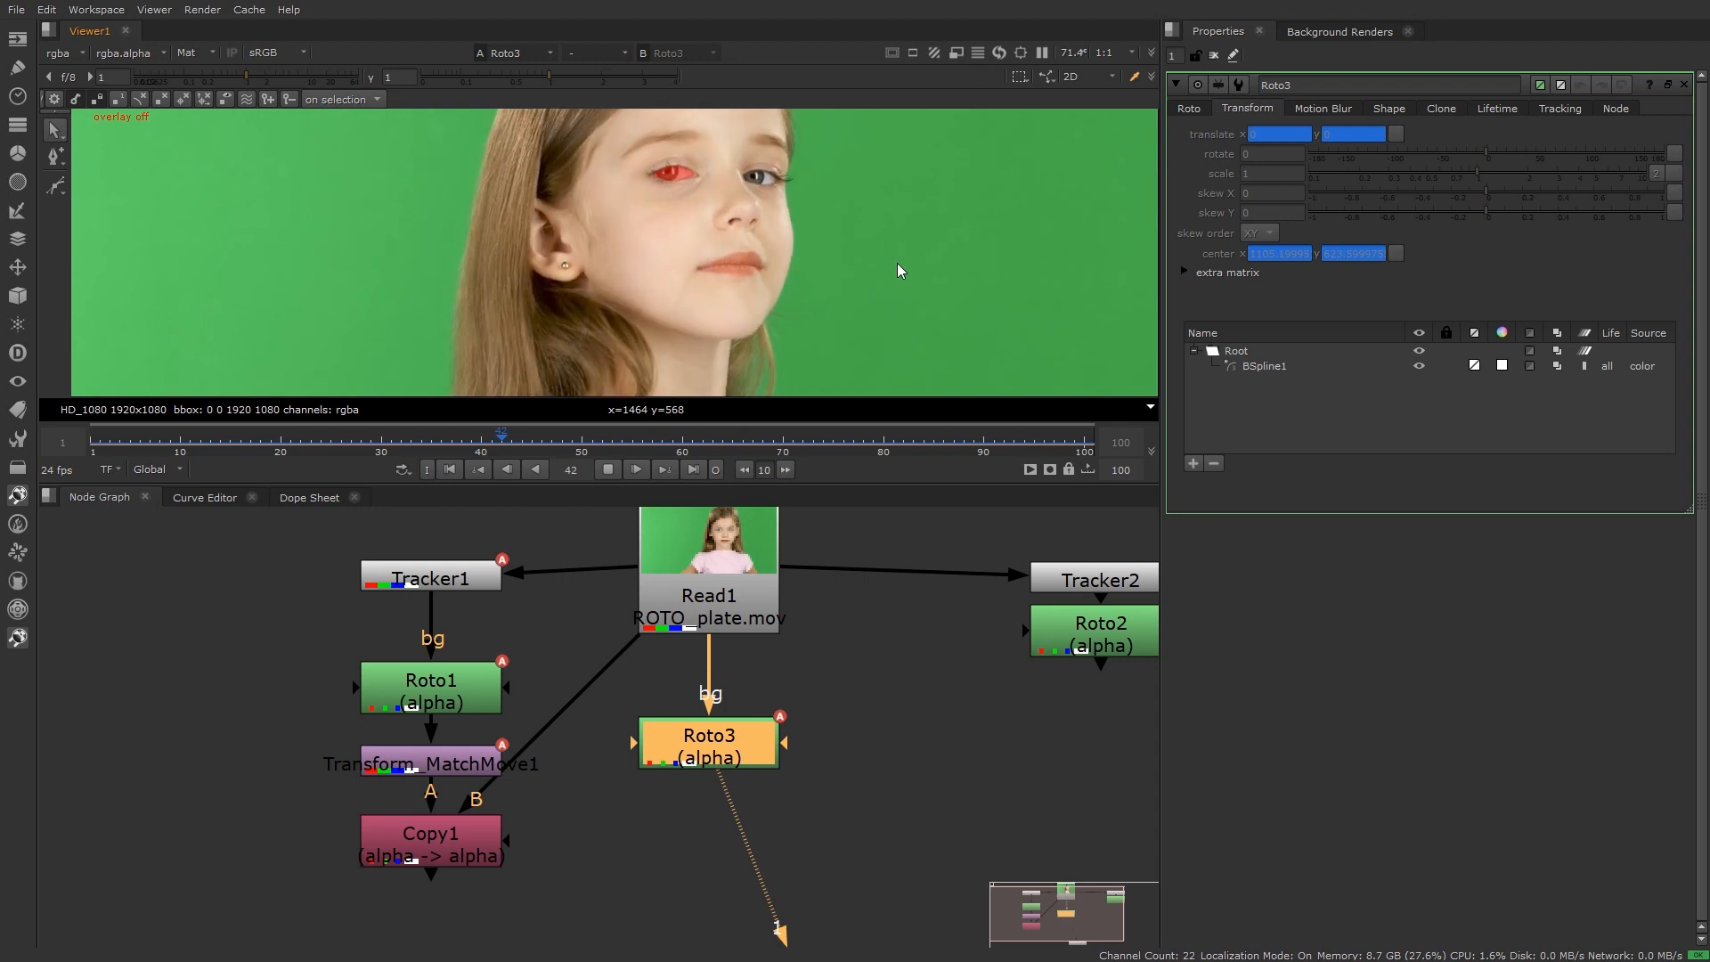
pyautogui.press('k')
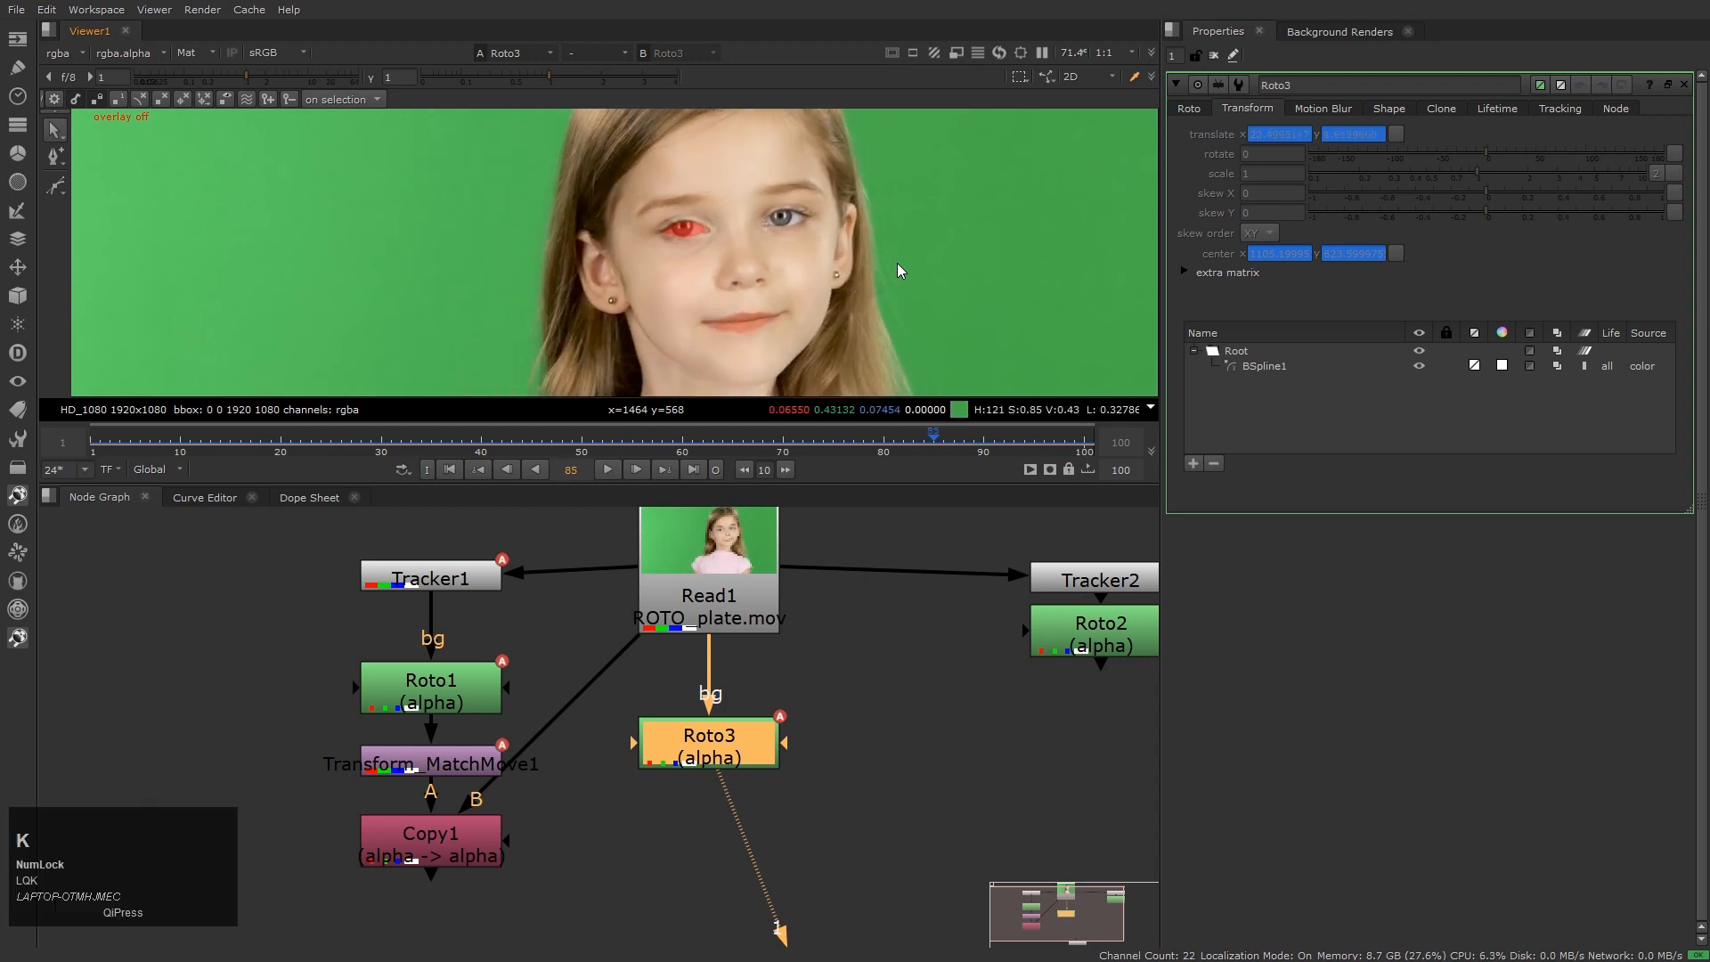
pyautogui.click(450, 470)
# Rename the Roto3 node as R_eye
pyautogui.click(1191, 108)
pyautogui.moveTo(1298, 85); pyautogui.dragTo(1235, 87)
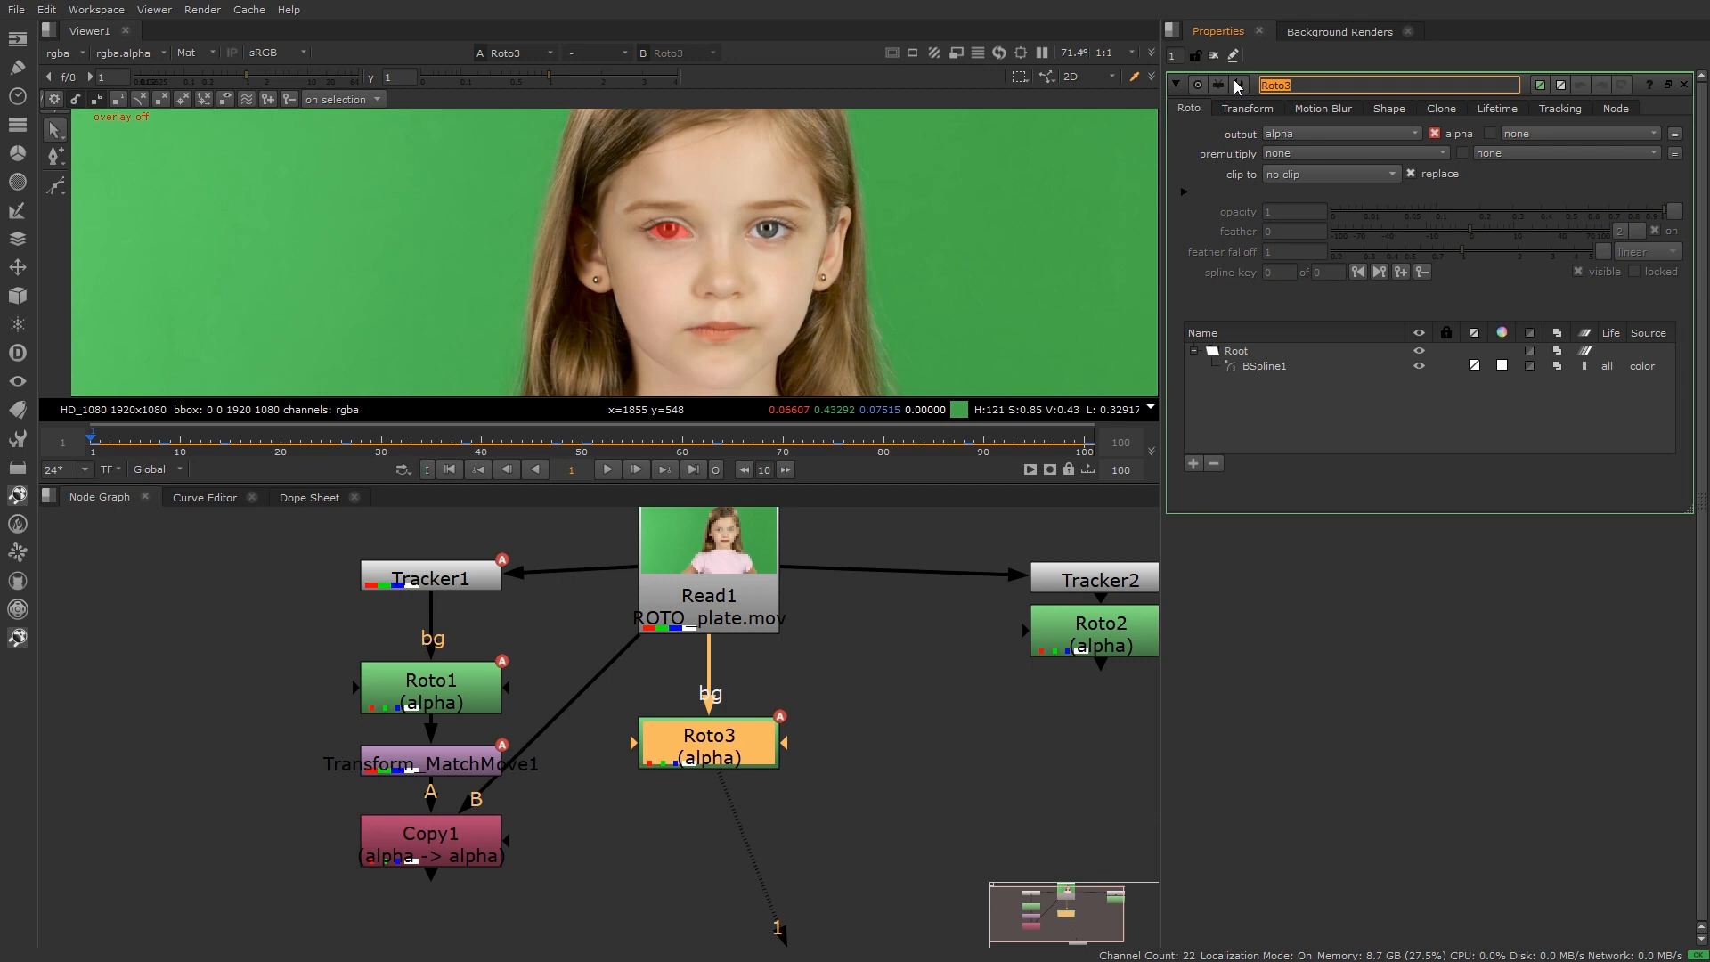
pyautogui.write('R')
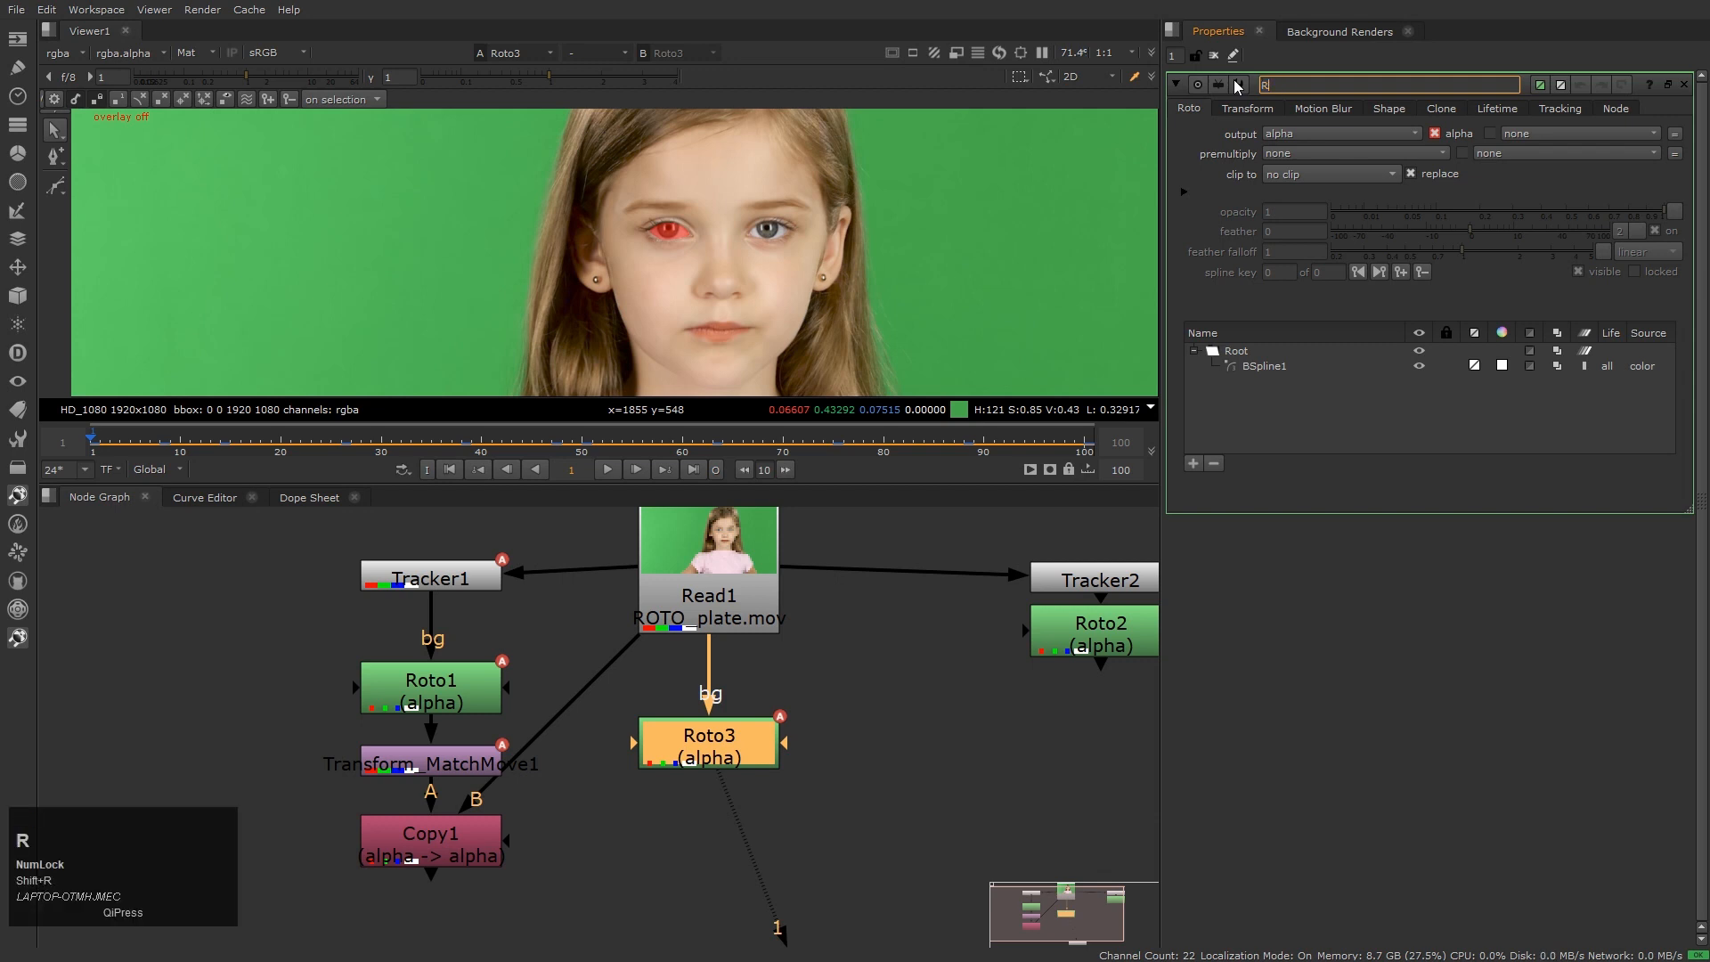
pyautogui.write('_eye')
pyautogui.click(906, 675)
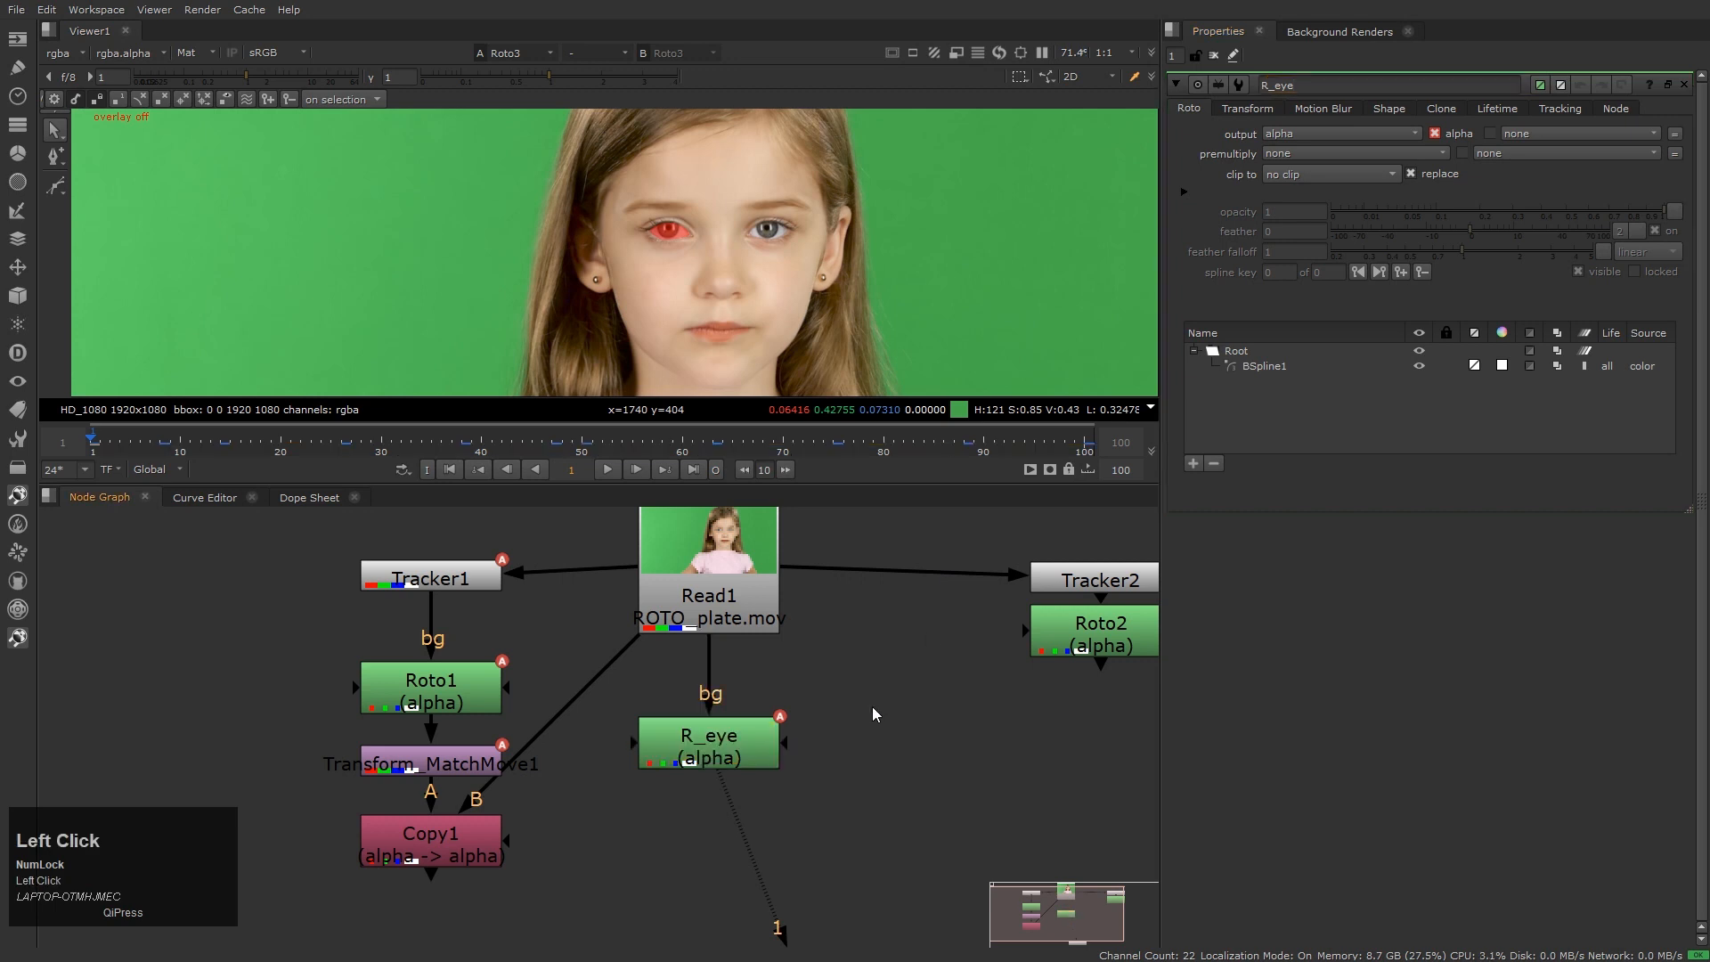
pyautogui.moveTo(736, 754); pyautogui.dragTo(735, 730)
# View Roto2 beneath Tracker2 and enable its replace option
pyautogui.click(954, 748)
pyautogui.moveTo(954, 748); pyautogui.dragTo(660, 720, button='middle')
pyautogui.click(766, 638)
pyautogui.press('1')
pyautogui.doubleClick(814, 638)
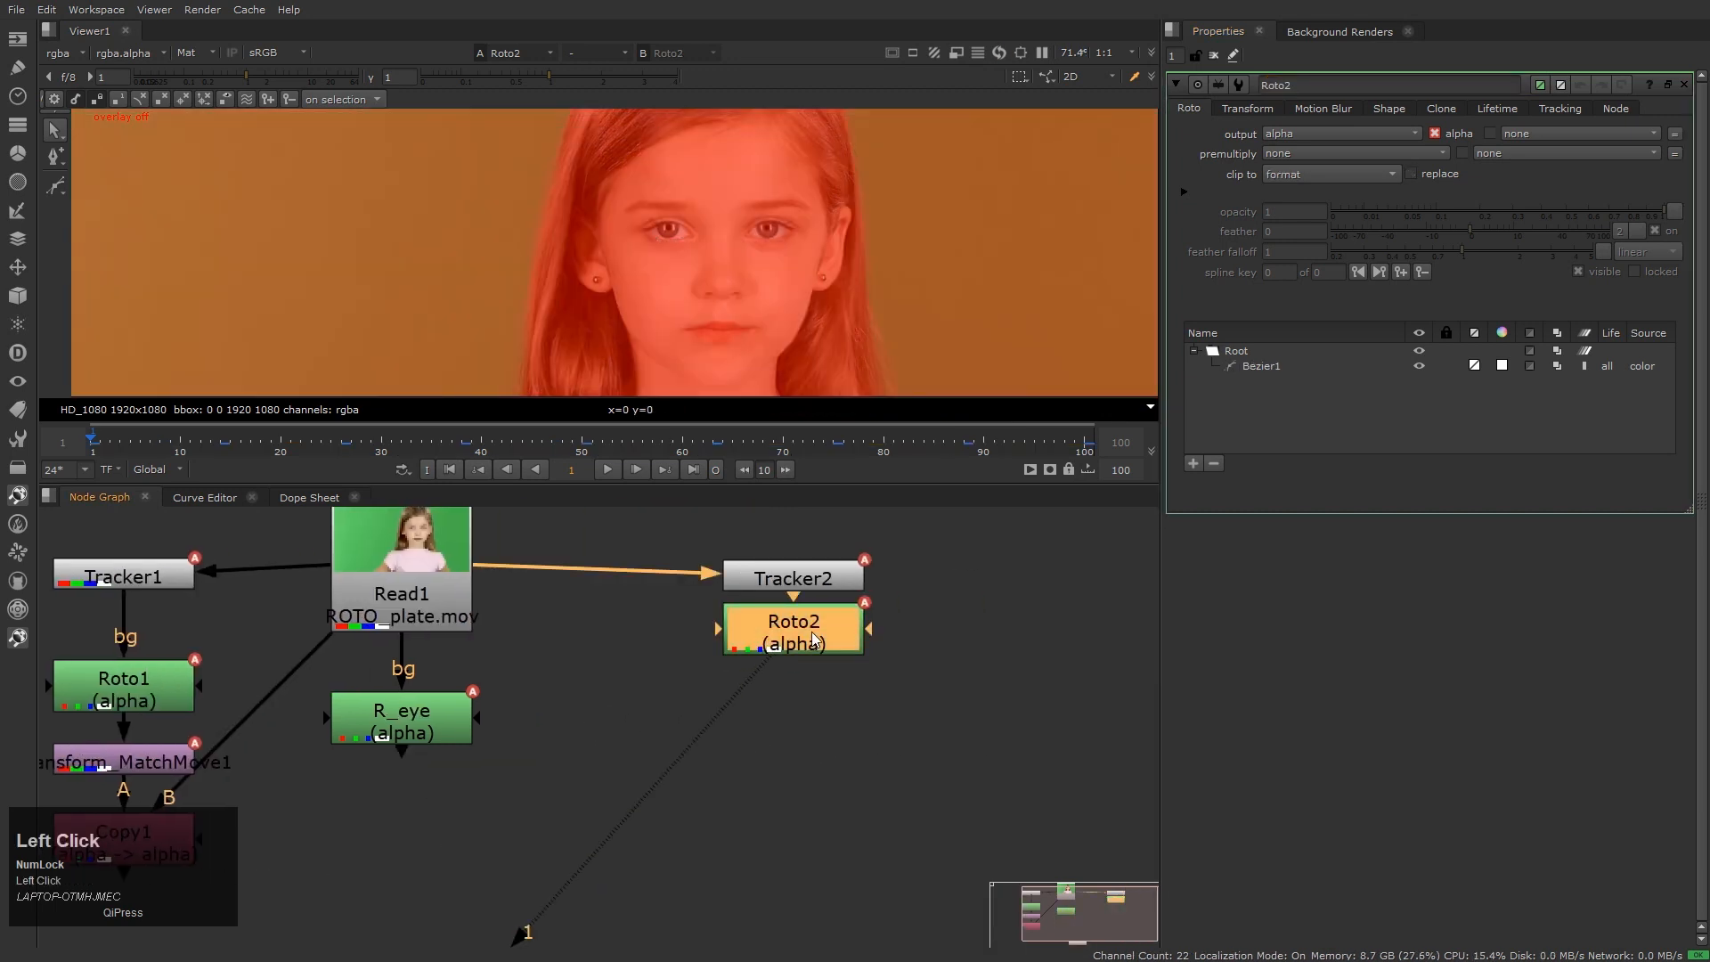
pyautogui.click(1410, 173)
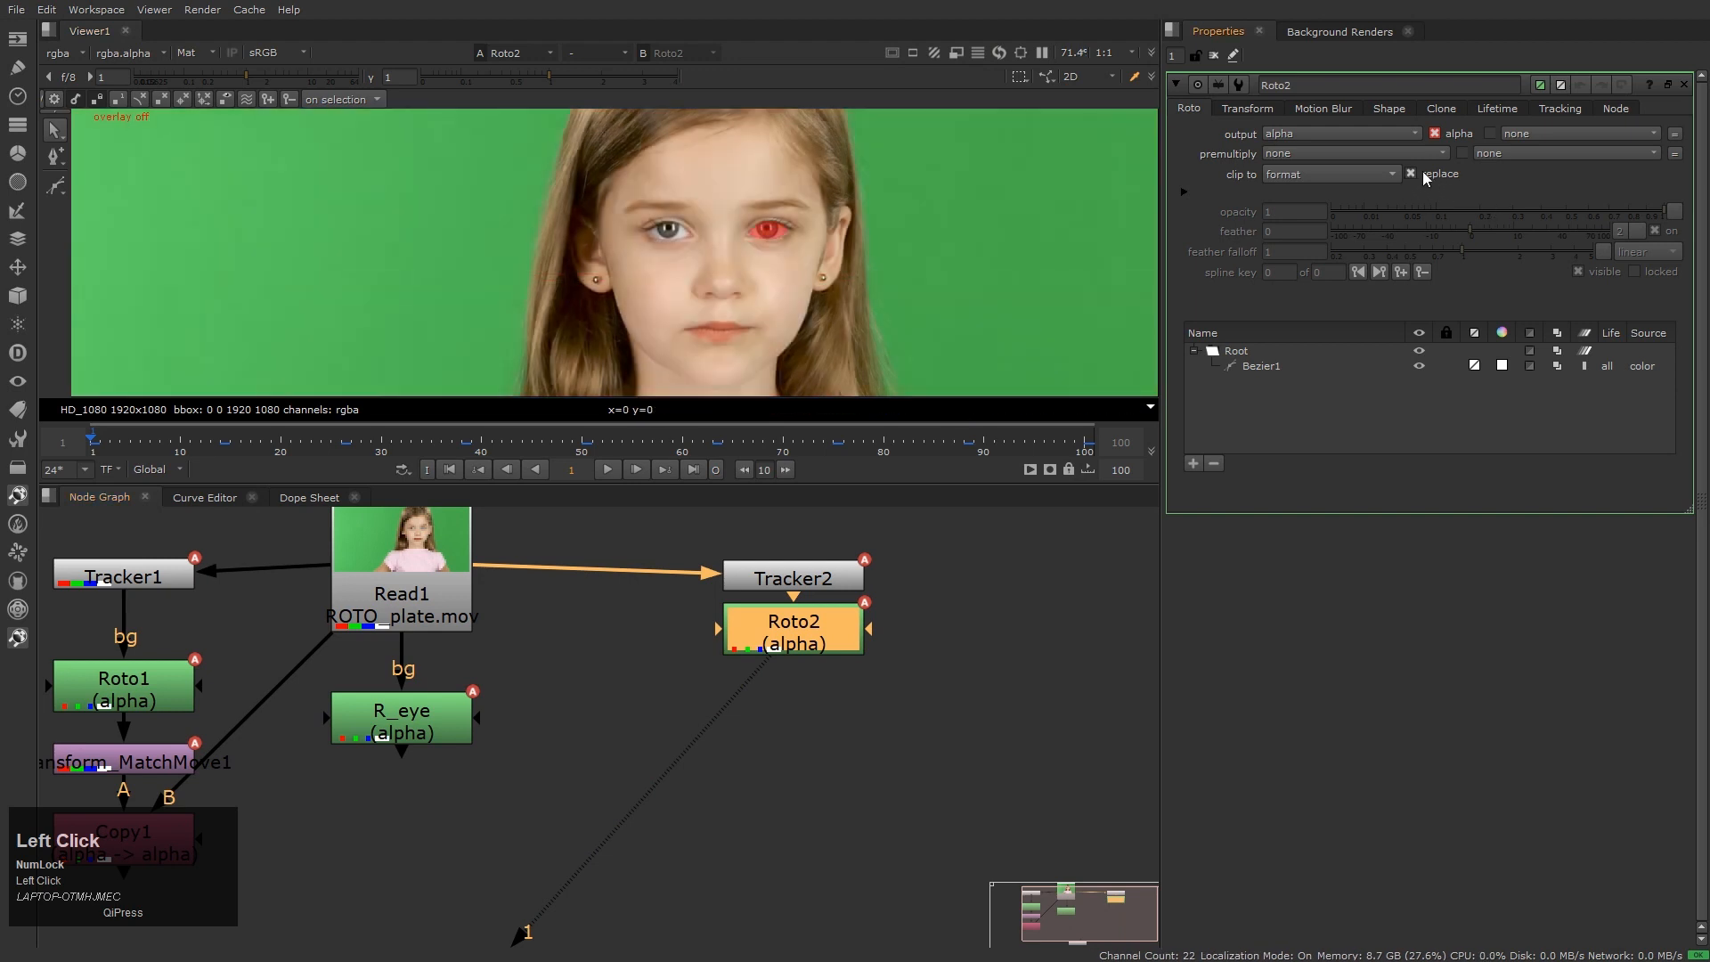
pyautogui.click(893, 760)
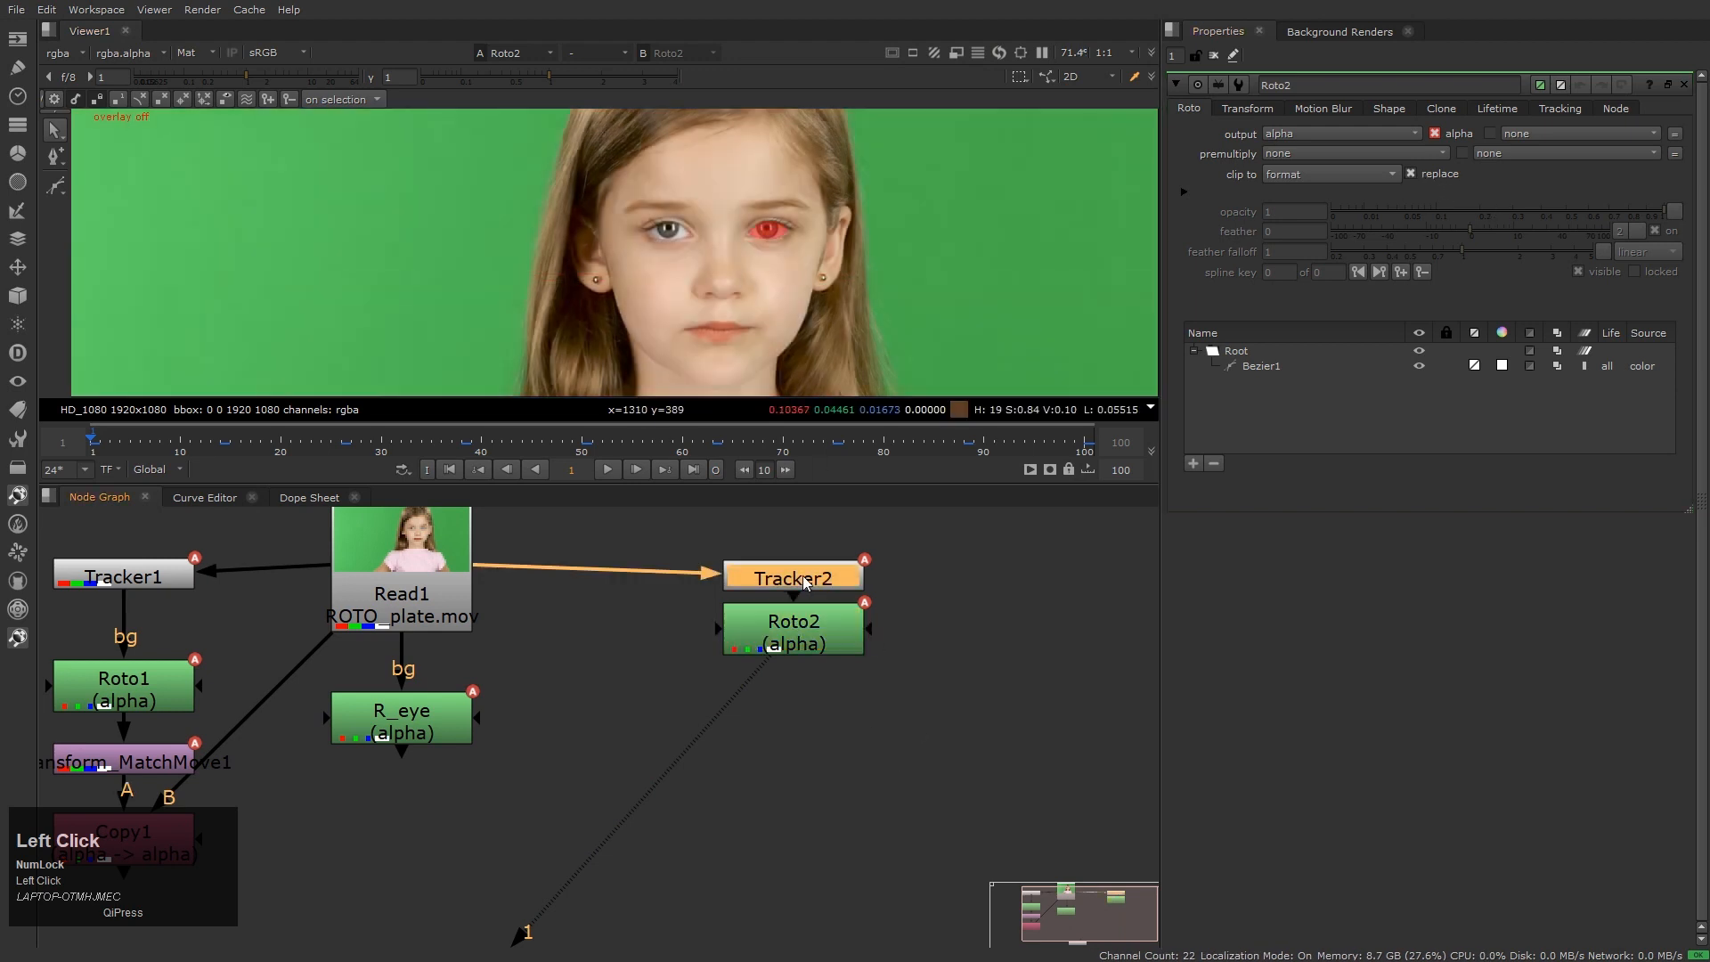
pyautogui.press('1')
pyautogui.click(787, 642)
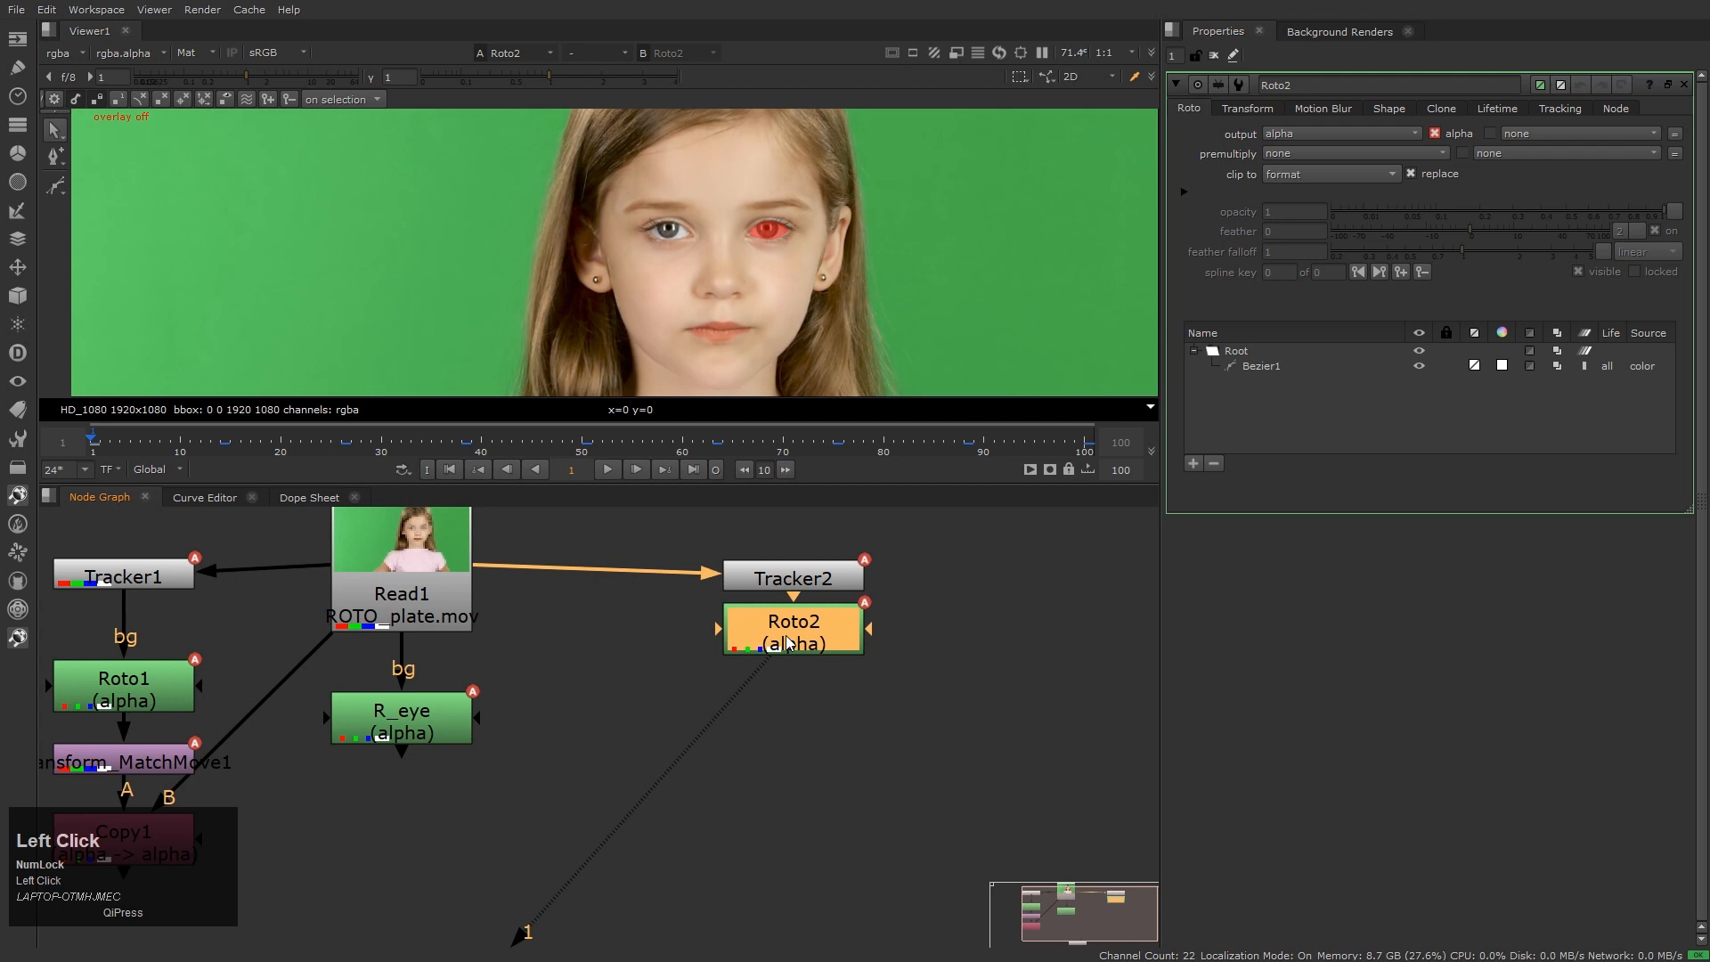
# View R_eye and examine its output within the full frame and the transform values of its Root layer
pyautogui.click(442, 716)
pyautogui.press('1')
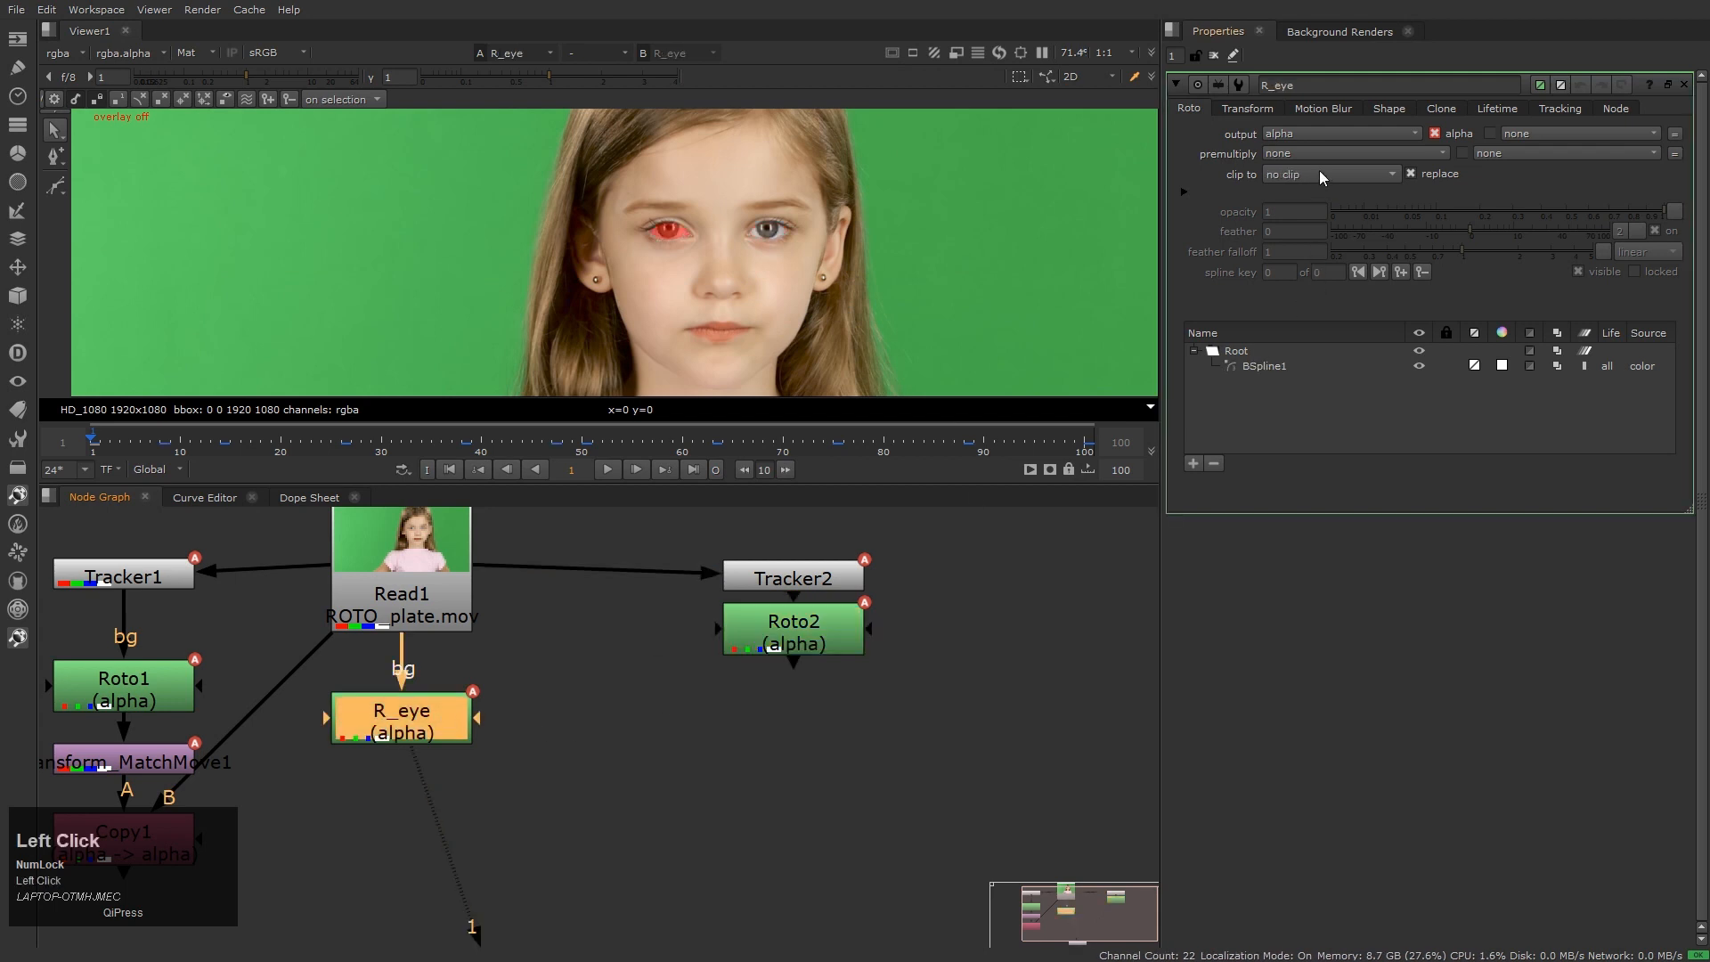
pyautogui.scroll(-3, 973, 188)
pyautogui.scroll(-2, 972, 187)
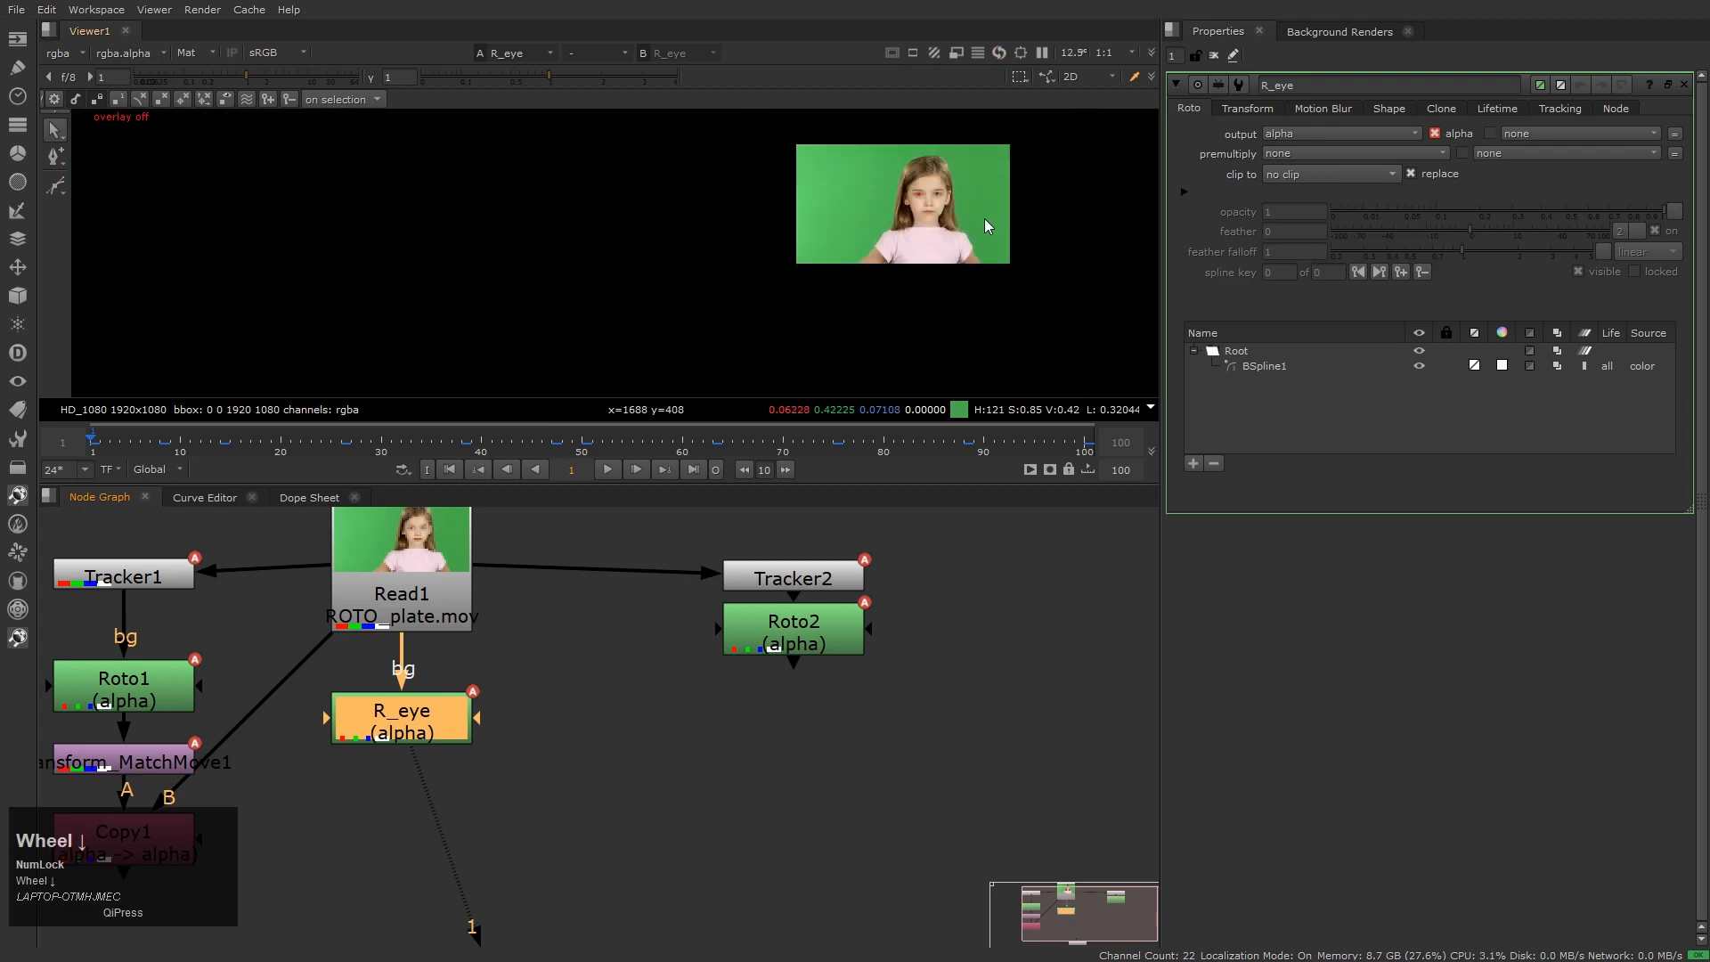
pyautogui.click(1247, 108)
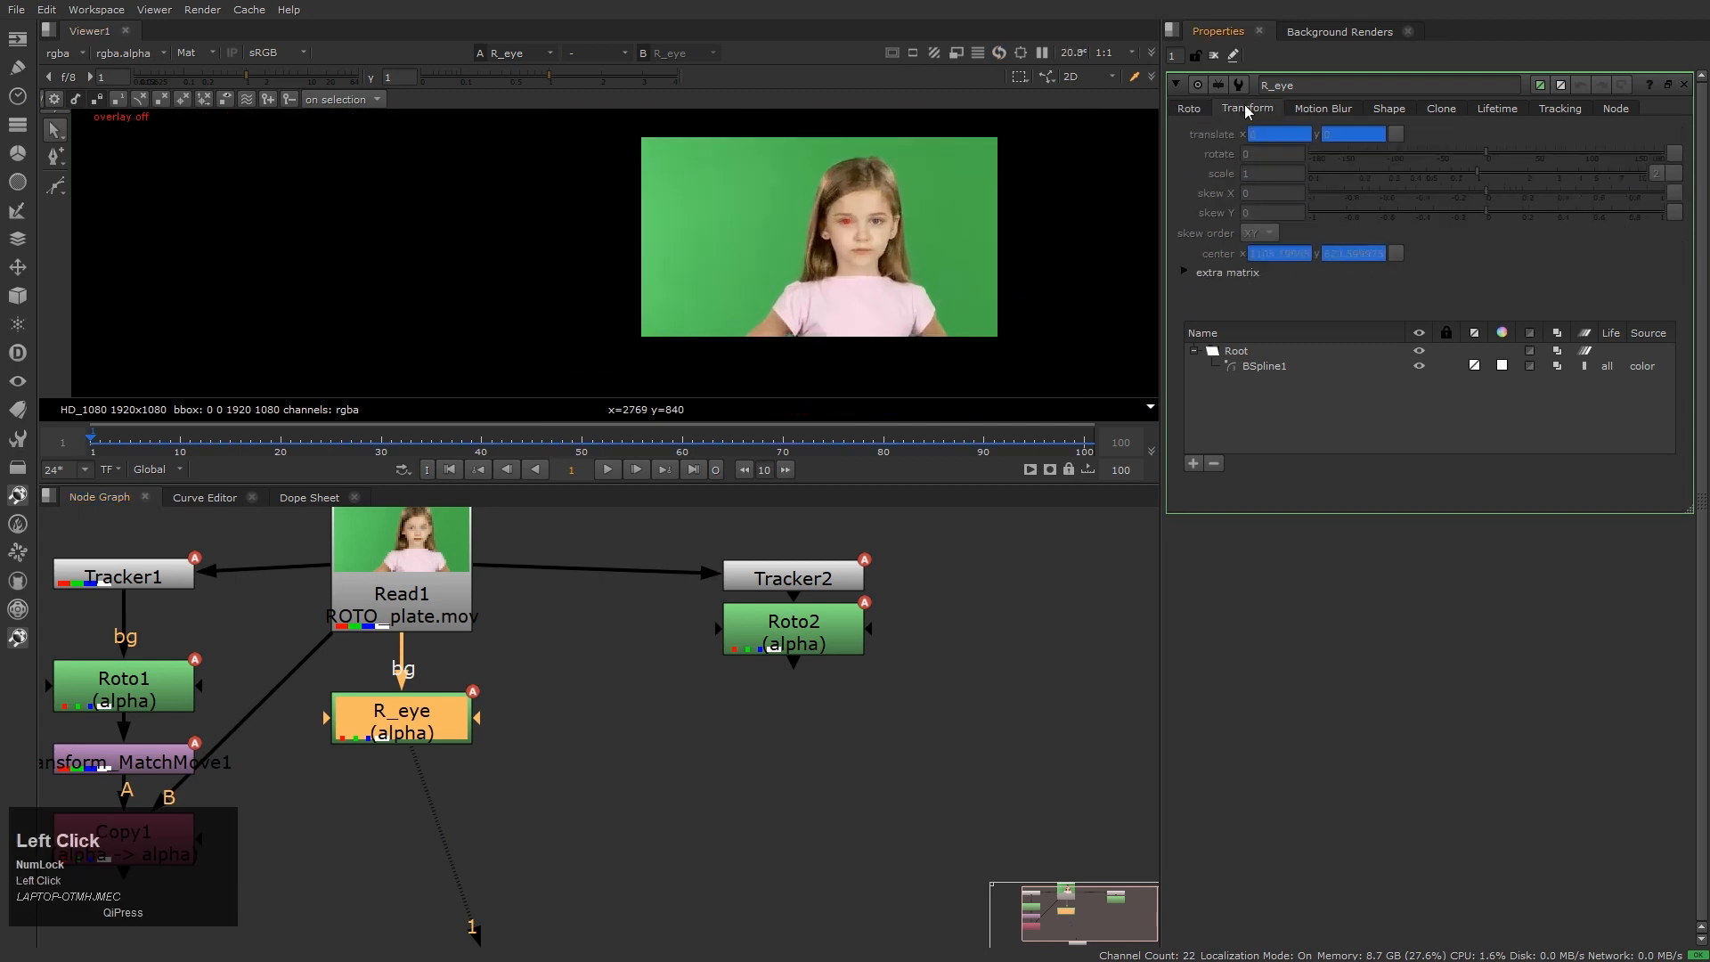
pyautogui.click(1234, 351)
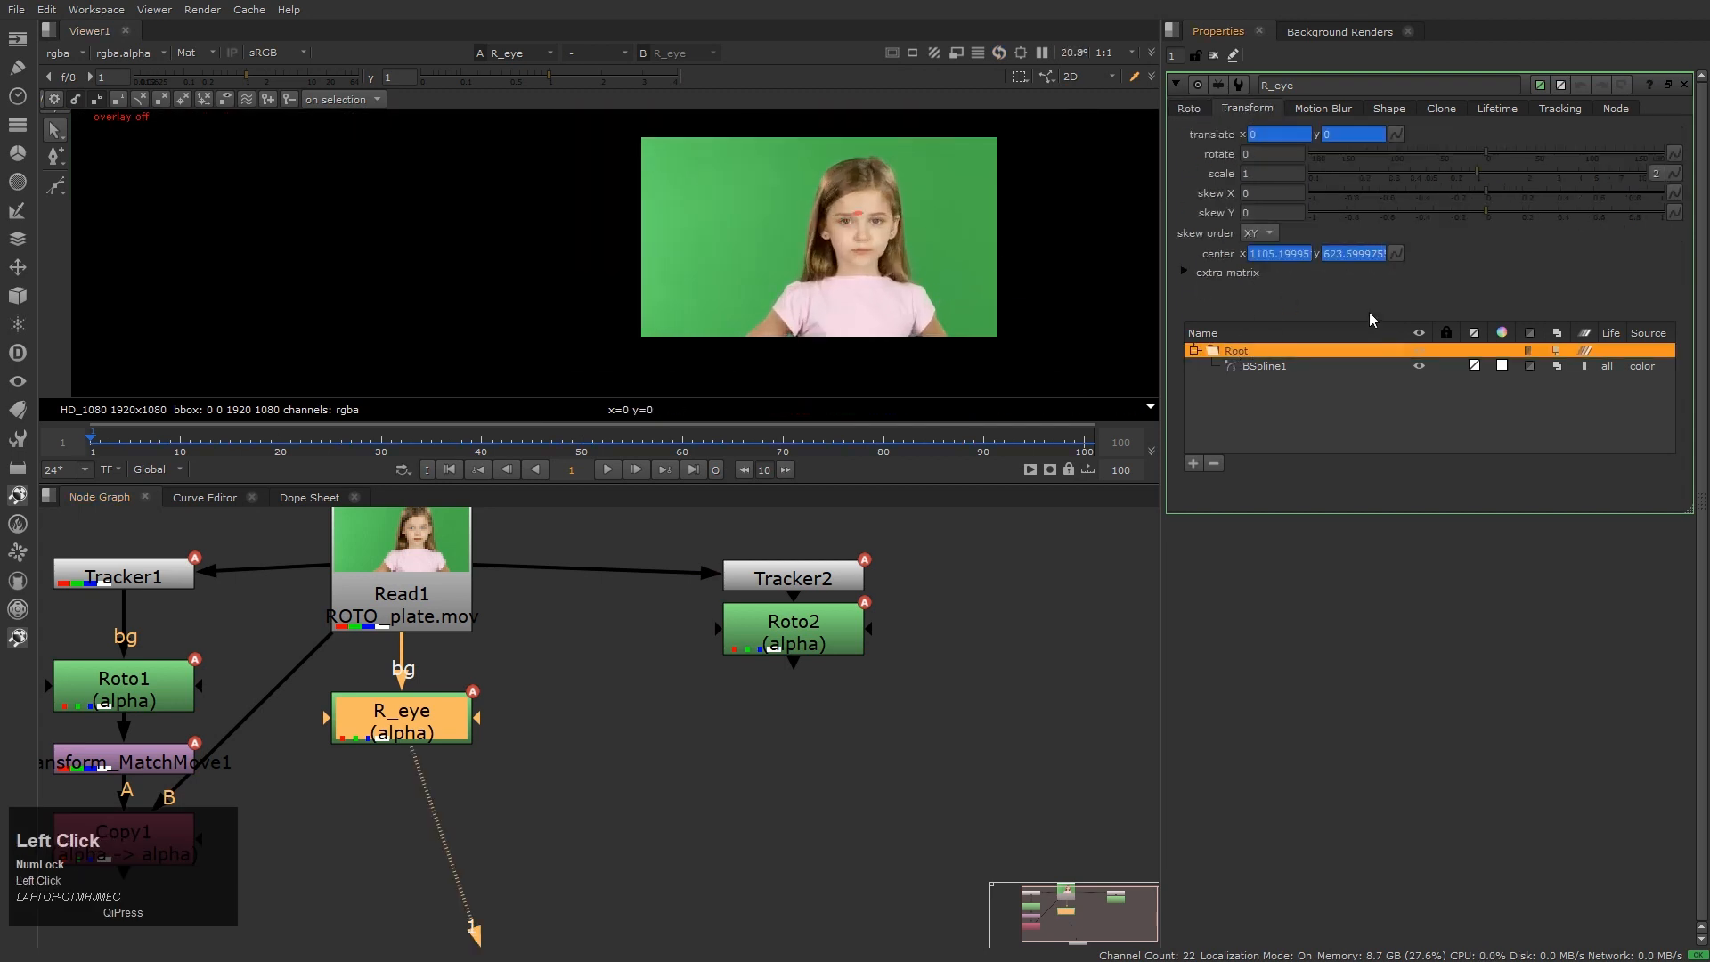
# Set R_eye's clip option to format and hide the viewer overlay
pyautogui.click(1172, 105)
pyautogui.middleClick(811, 290)
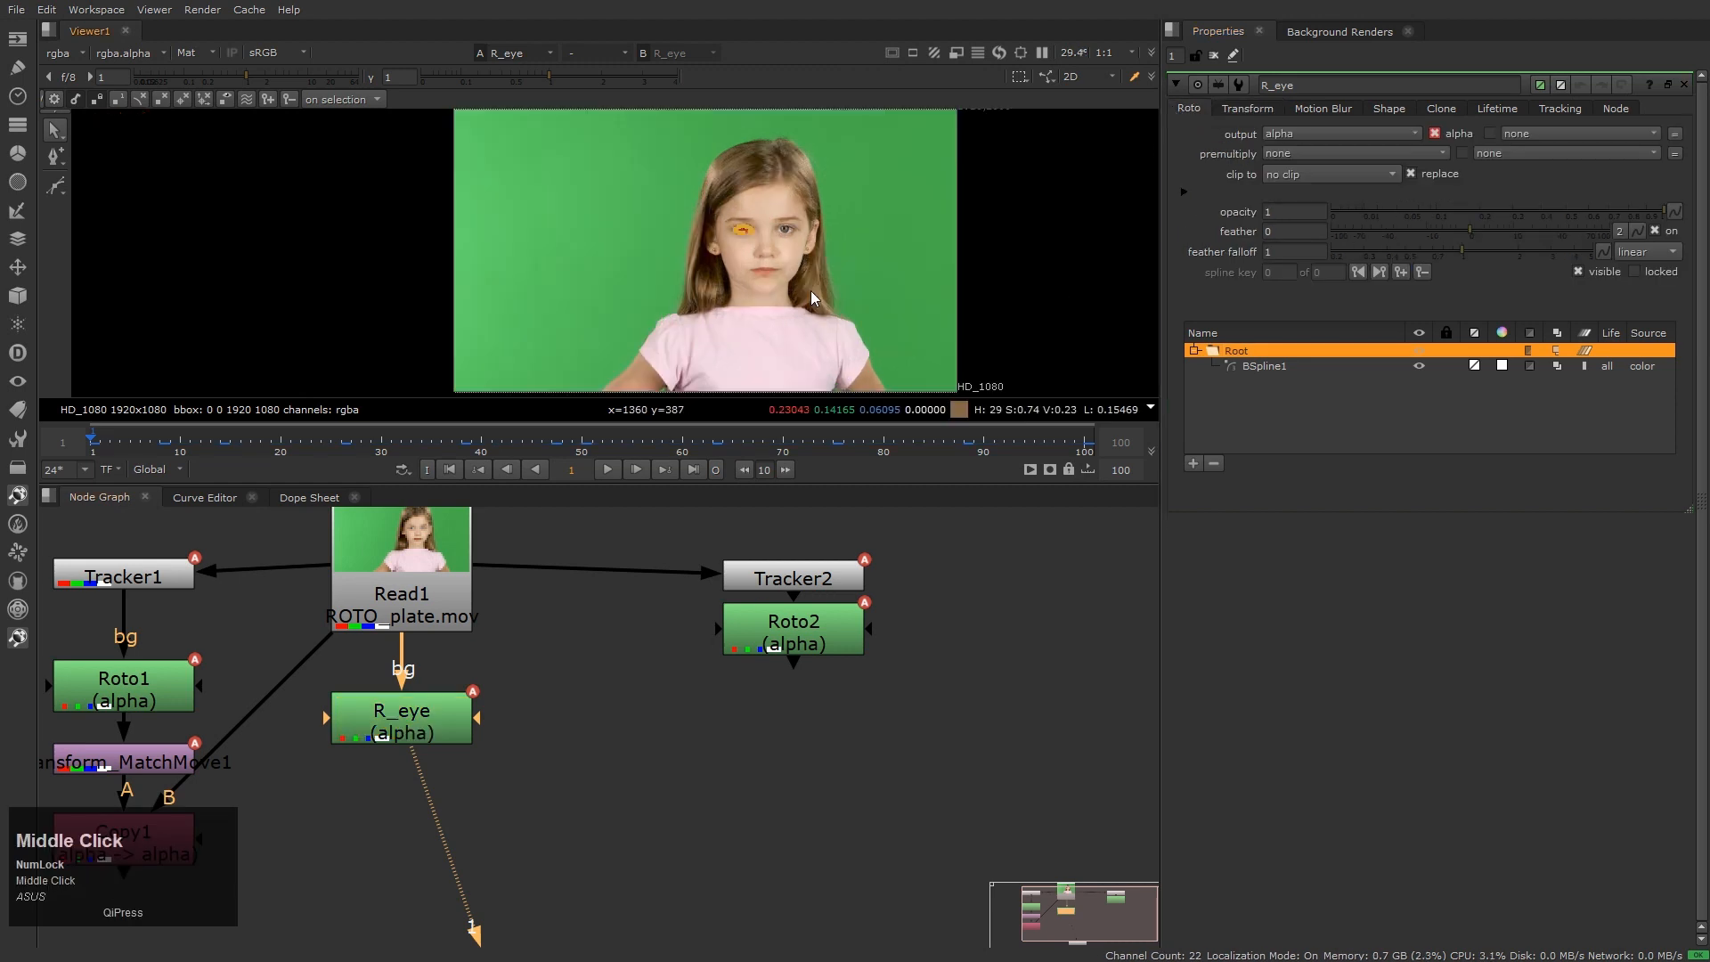
pyautogui.scroll(-2, 889, 292)
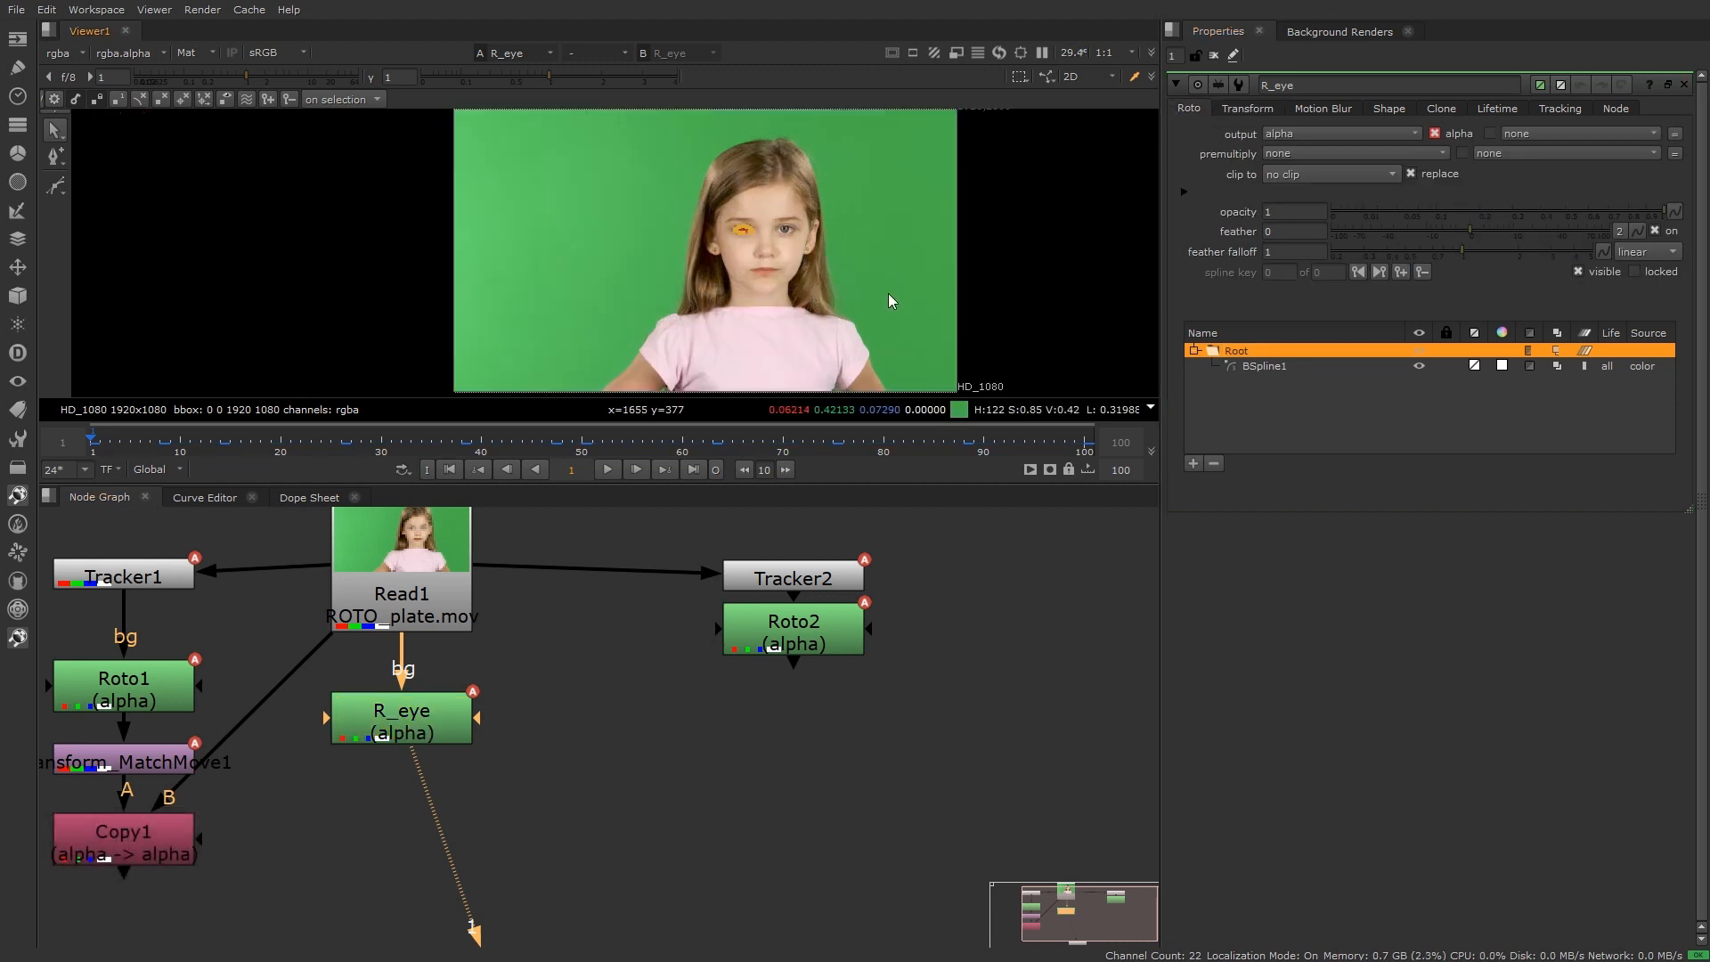
pyautogui.scroll(2, 890, 301)
pyautogui.click(1331, 175)
pyautogui.click(1327, 212)
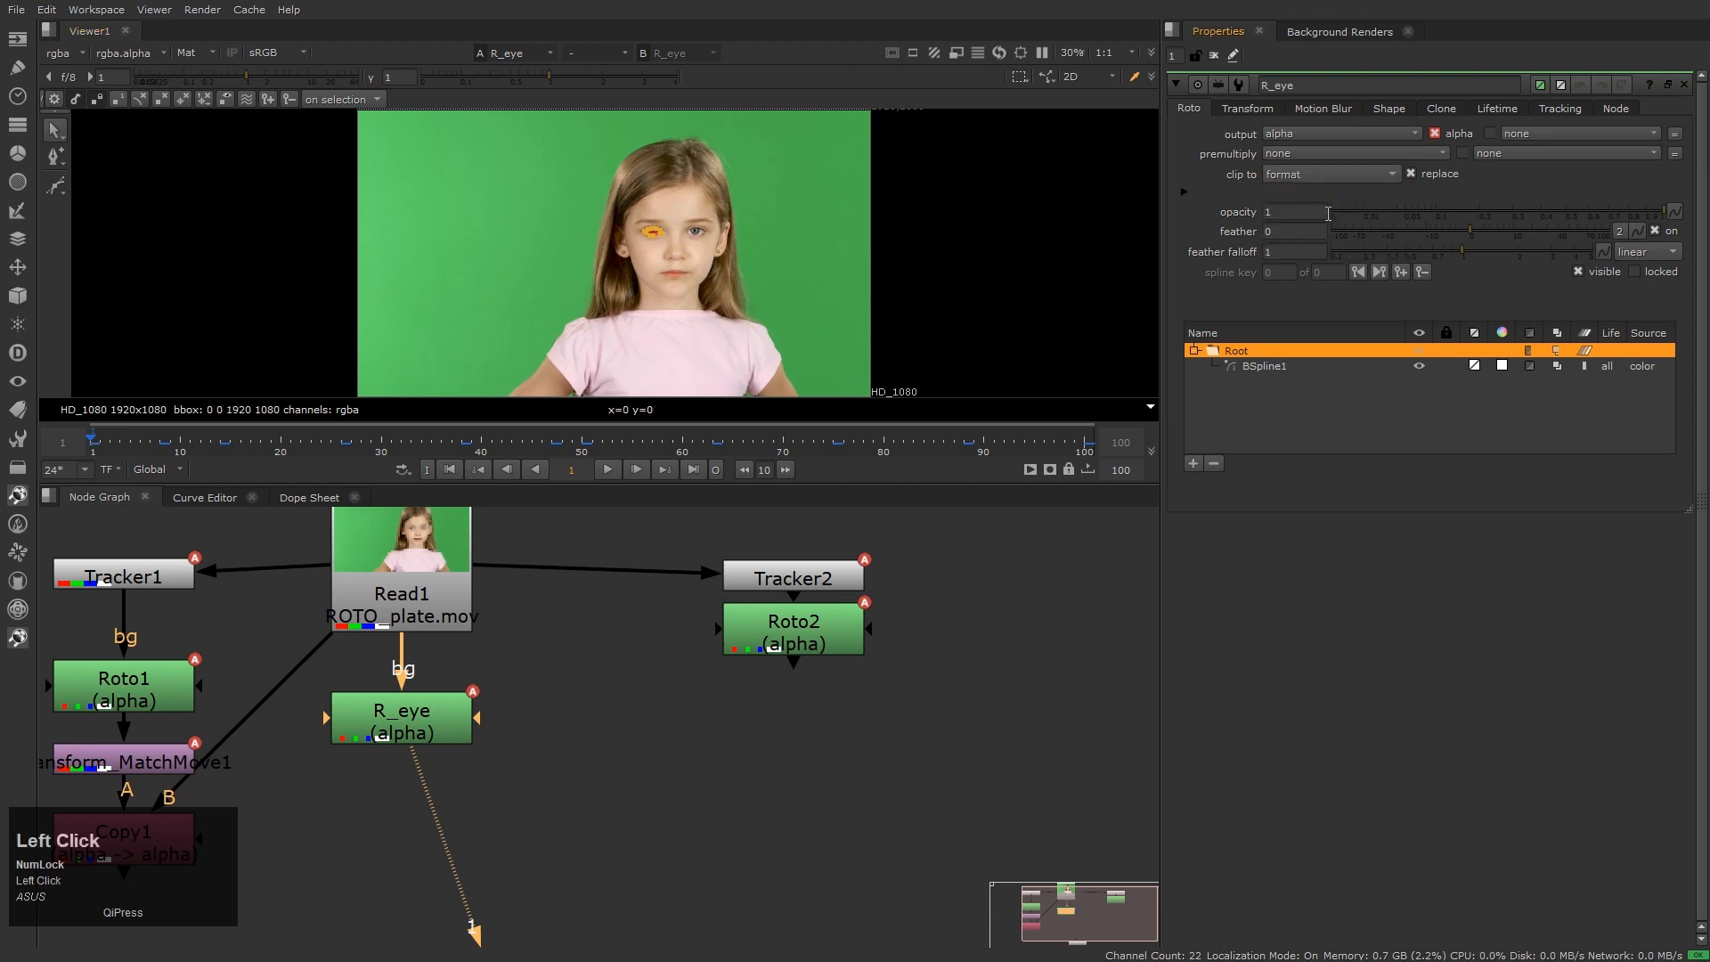
pyautogui.click(918, 276)
pyautogui.press('q')
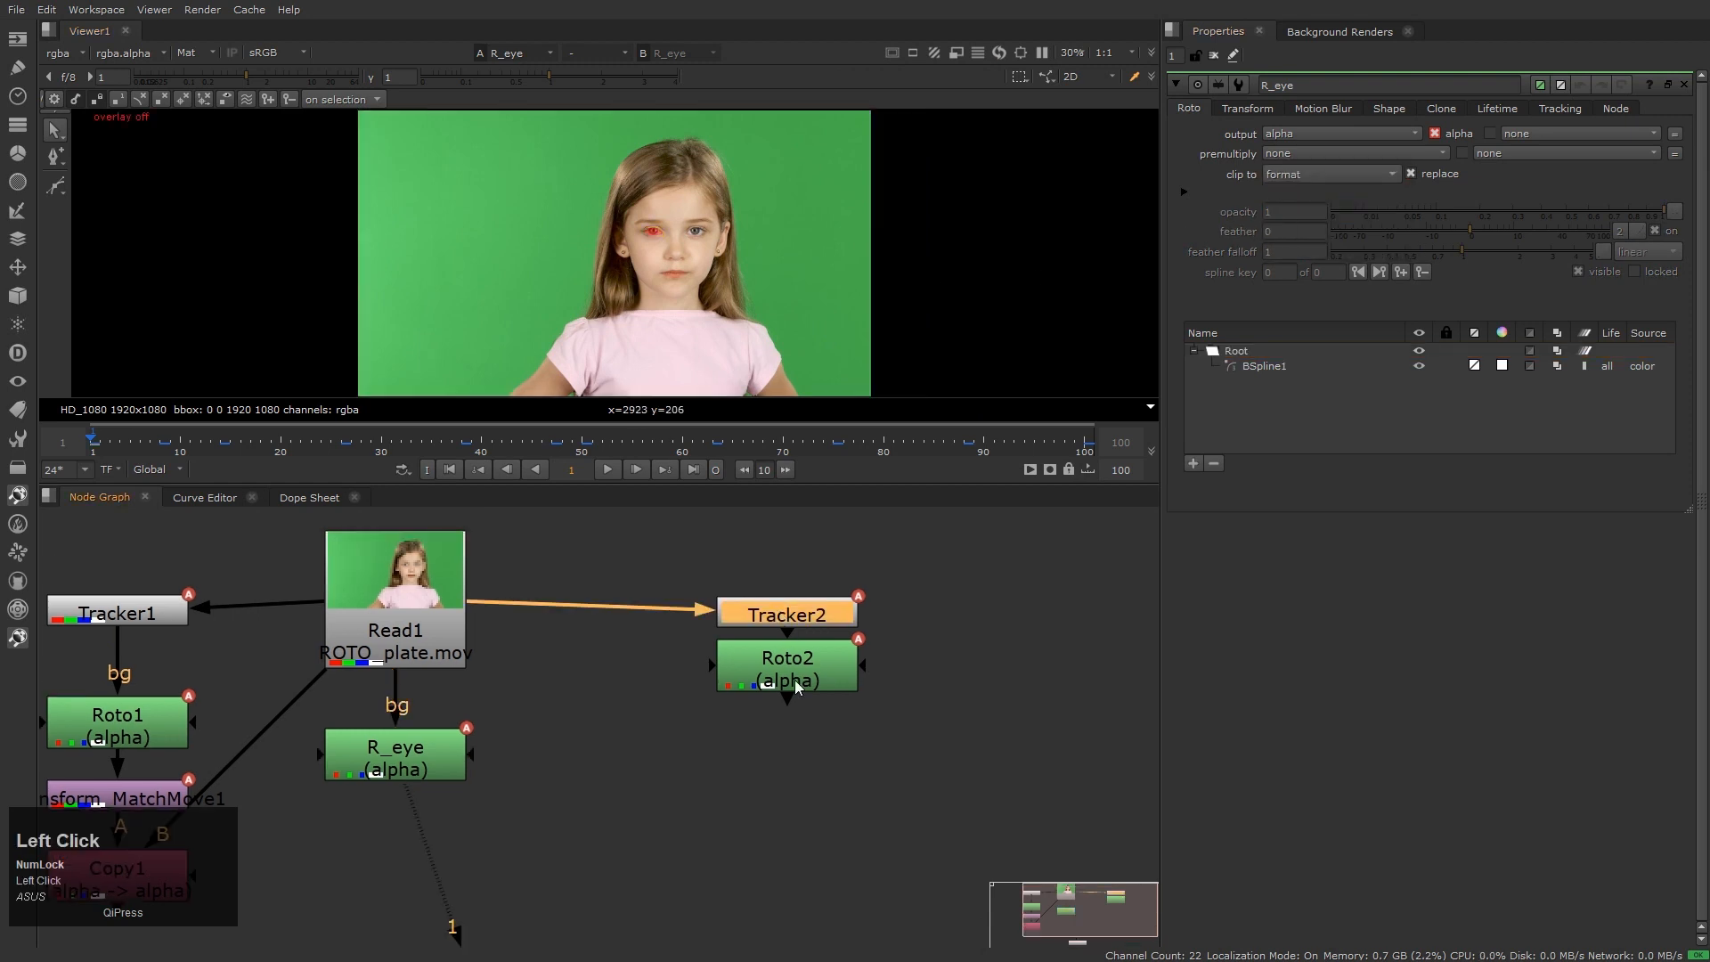
# Open Tracker2's properties, choose Transform (match-move, baked) as its export type, and move the node slightly farther above Roto2
pyautogui.doubleClick(795, 680)
pyautogui.doubleClick(806, 615)
pyautogui.click(1352, 449)
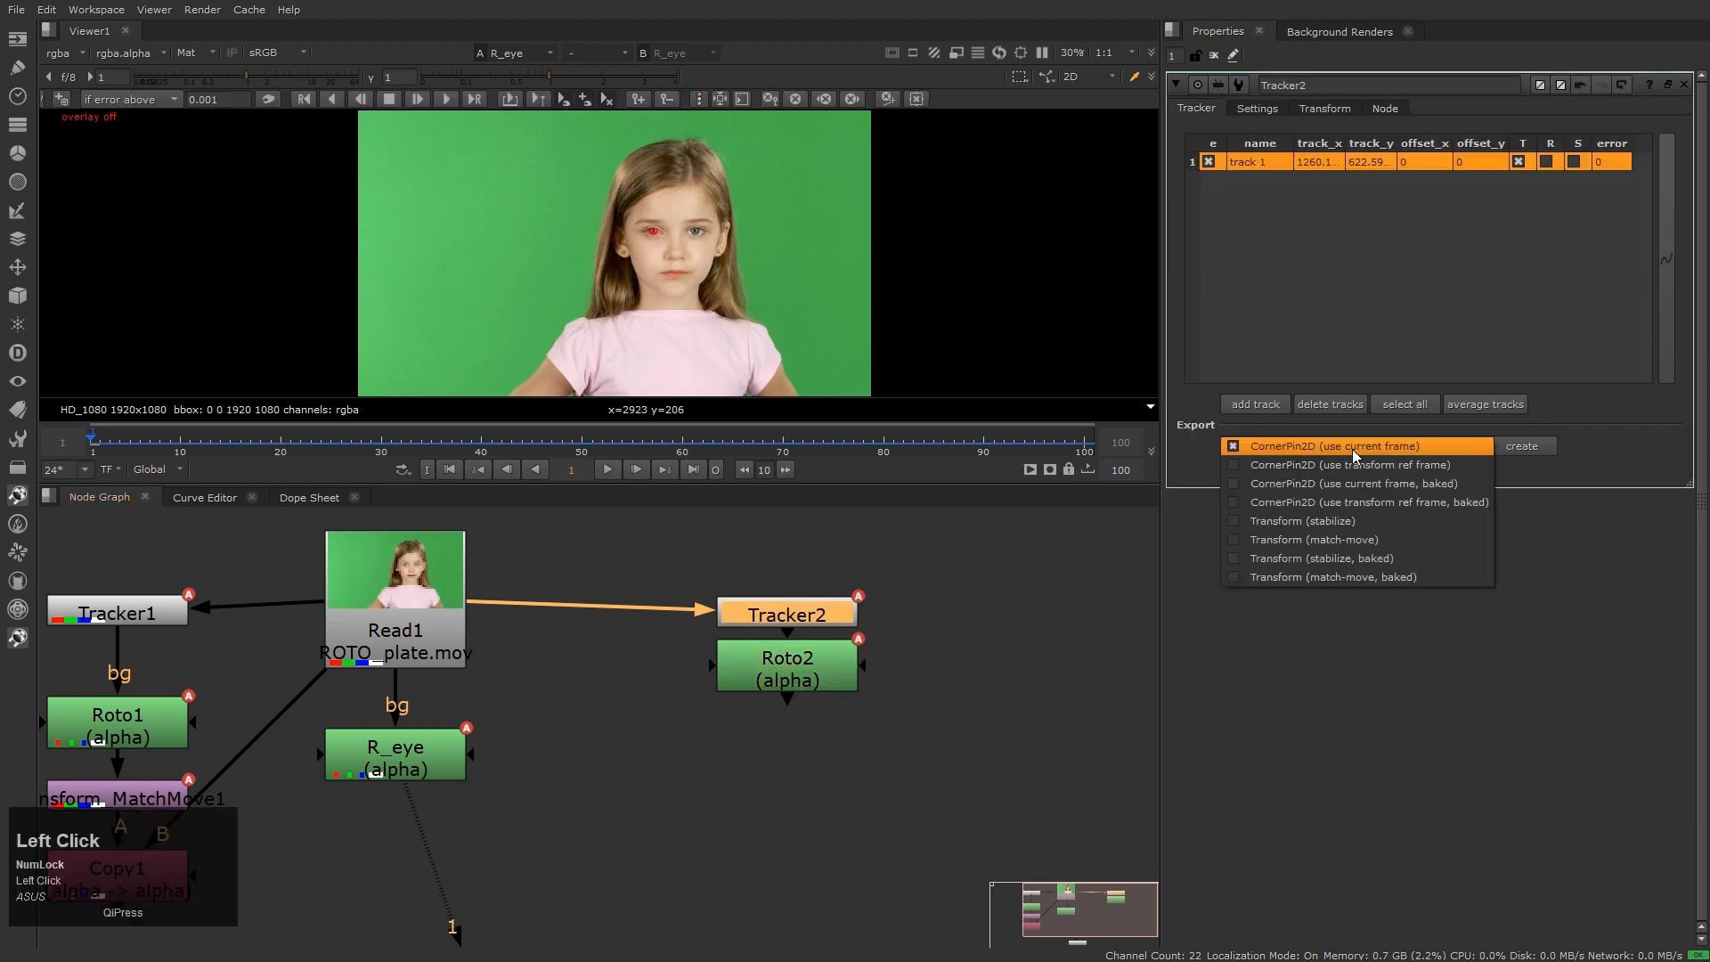
pyautogui.click(1348, 578)
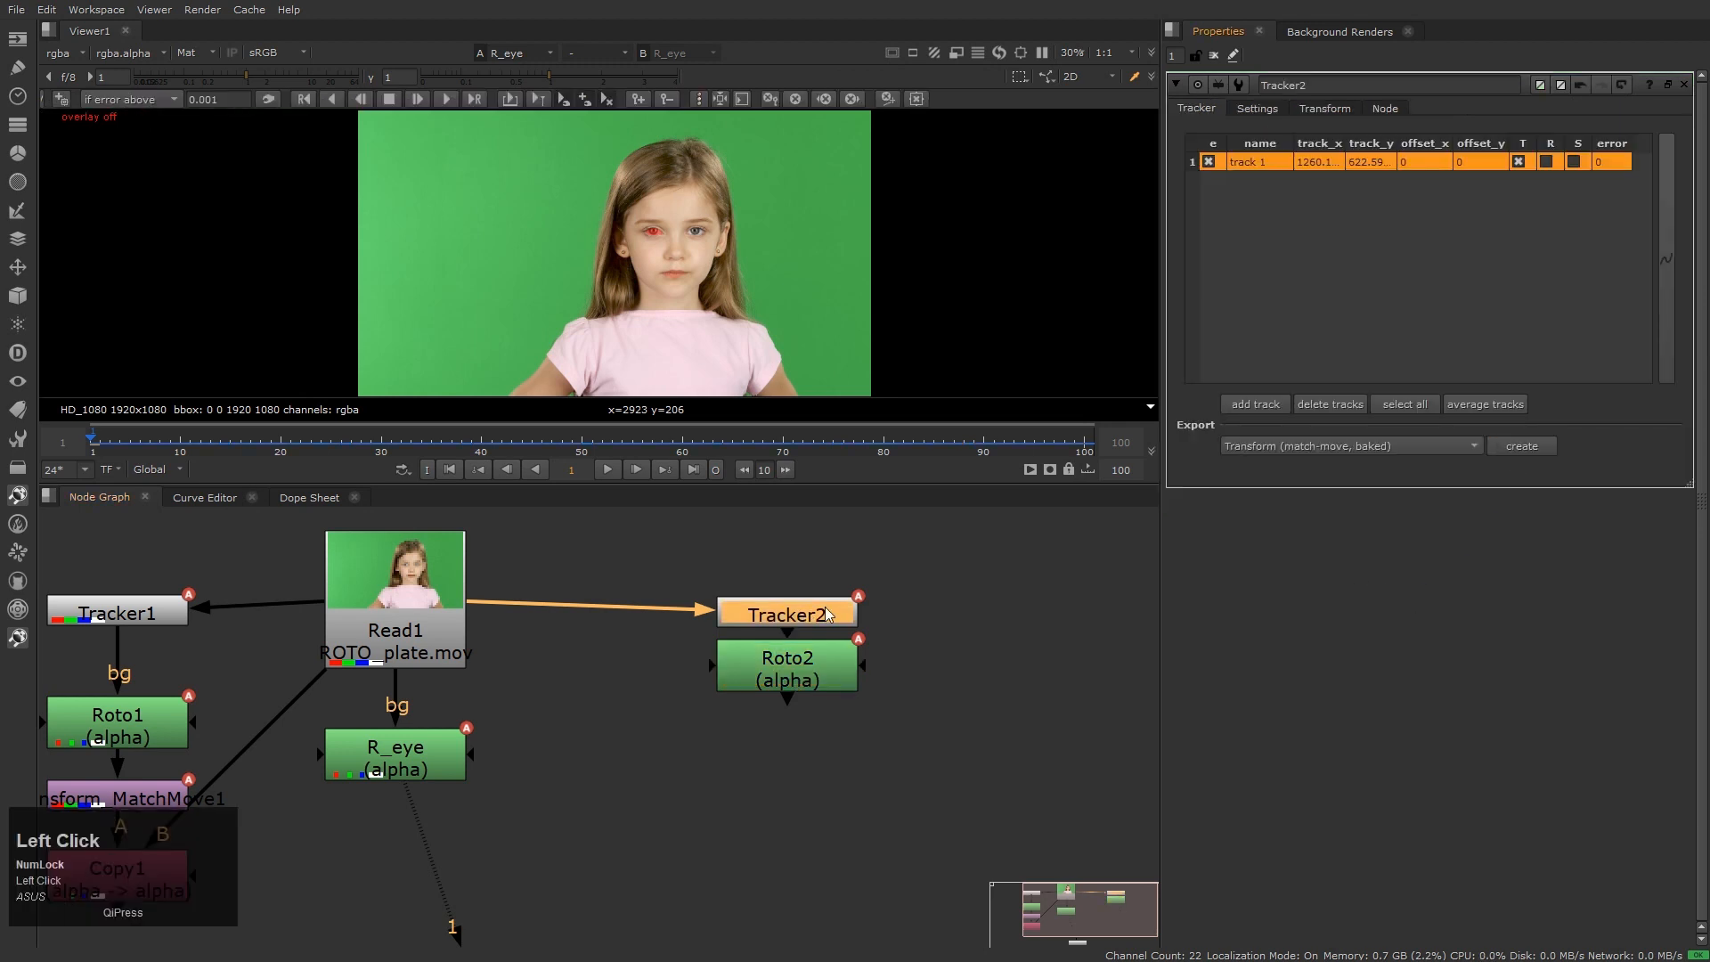
pyautogui.moveTo(803, 619); pyautogui.dragTo(803, 606)
# Set Tracker2's transform mode to match-move
pyautogui.click(1323, 108)
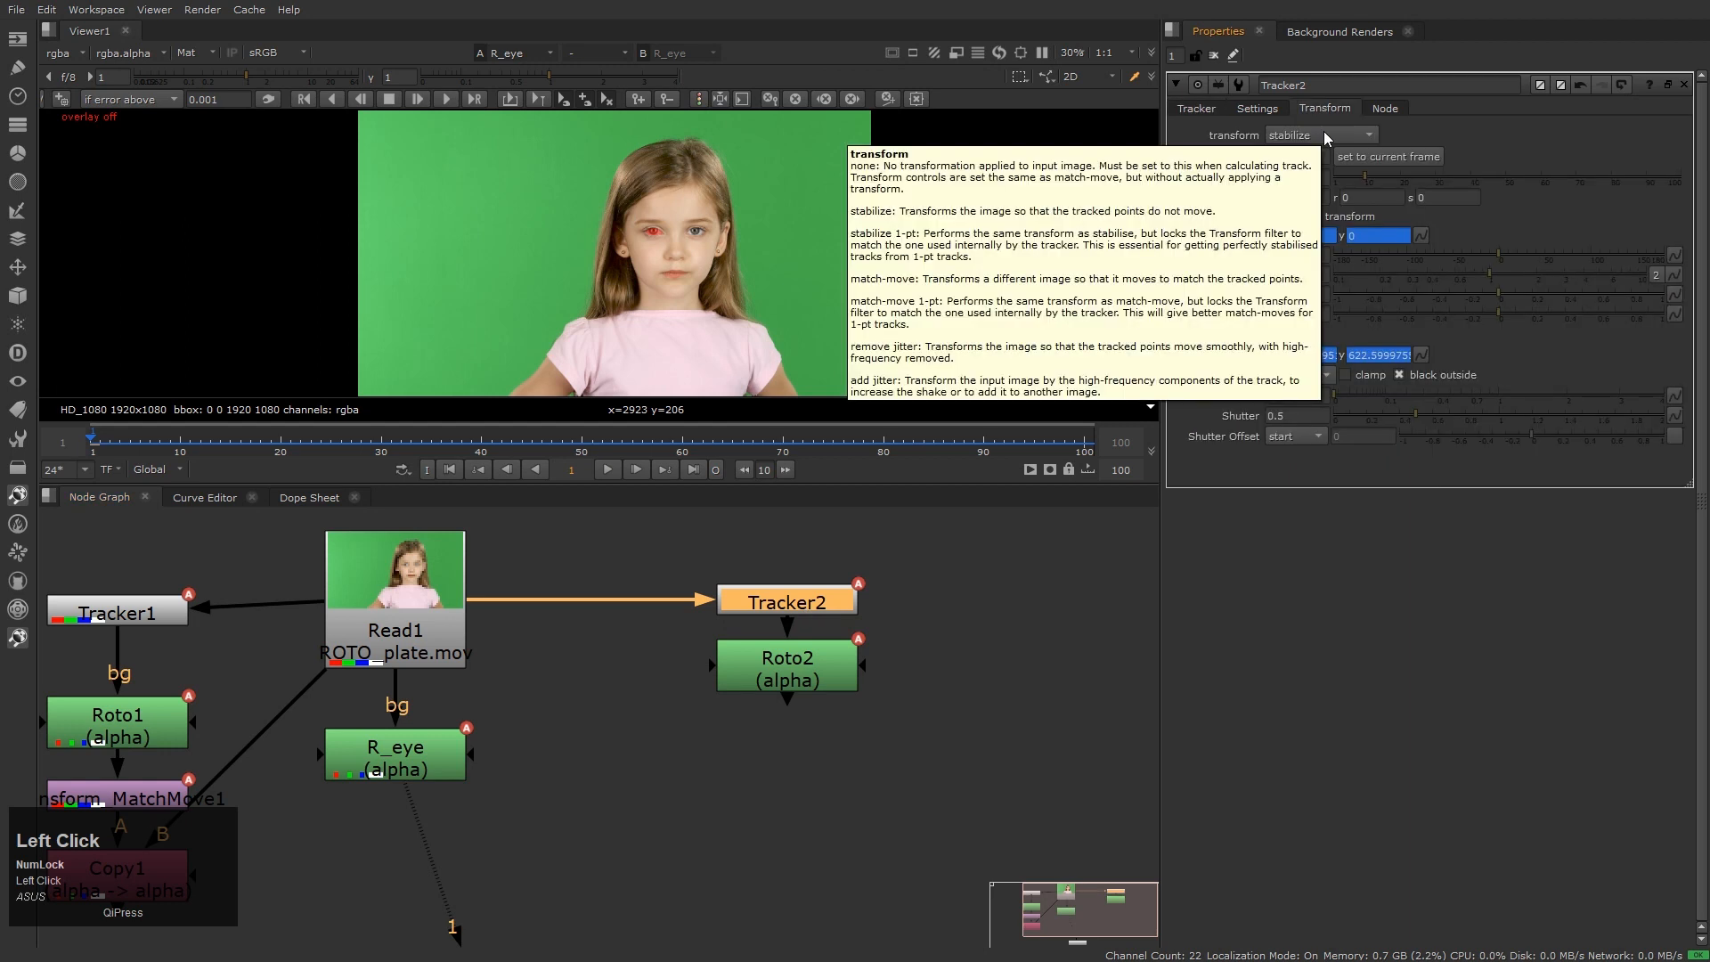
pyautogui.click(1326, 135)
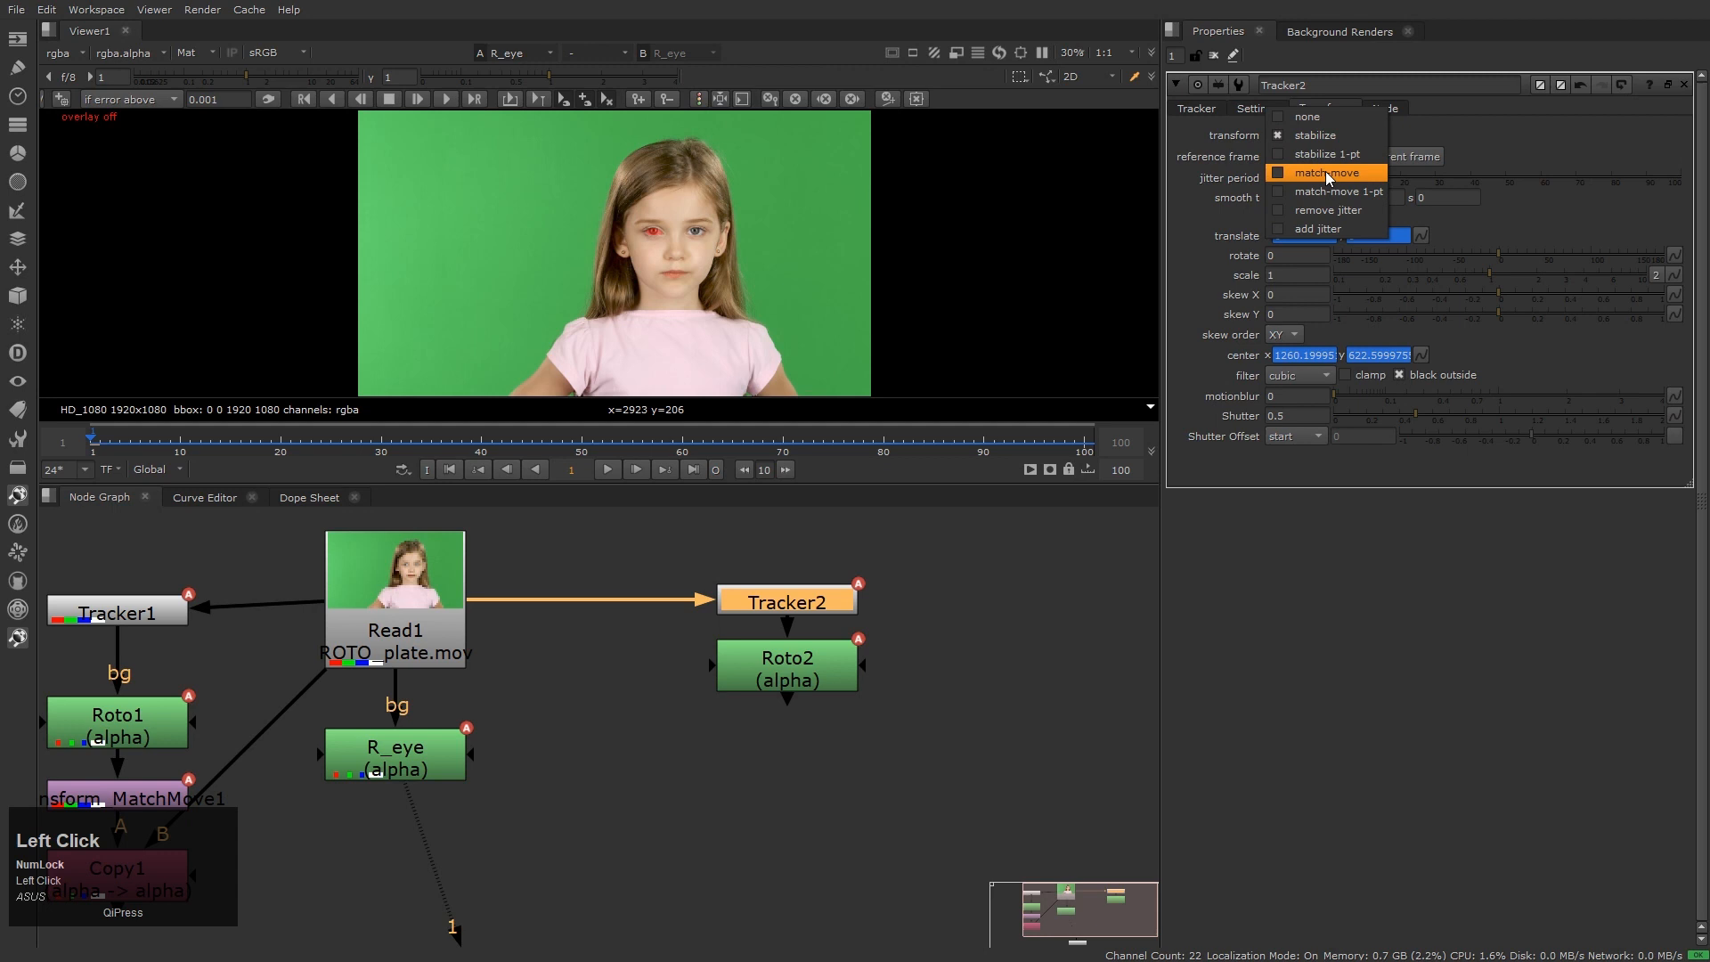
pyautogui.click(1326, 172)
# Duplicate the Roto2 node, connect the copy's bg input to Read1, and place it beside R_eye
pyautogui.click(778, 666)
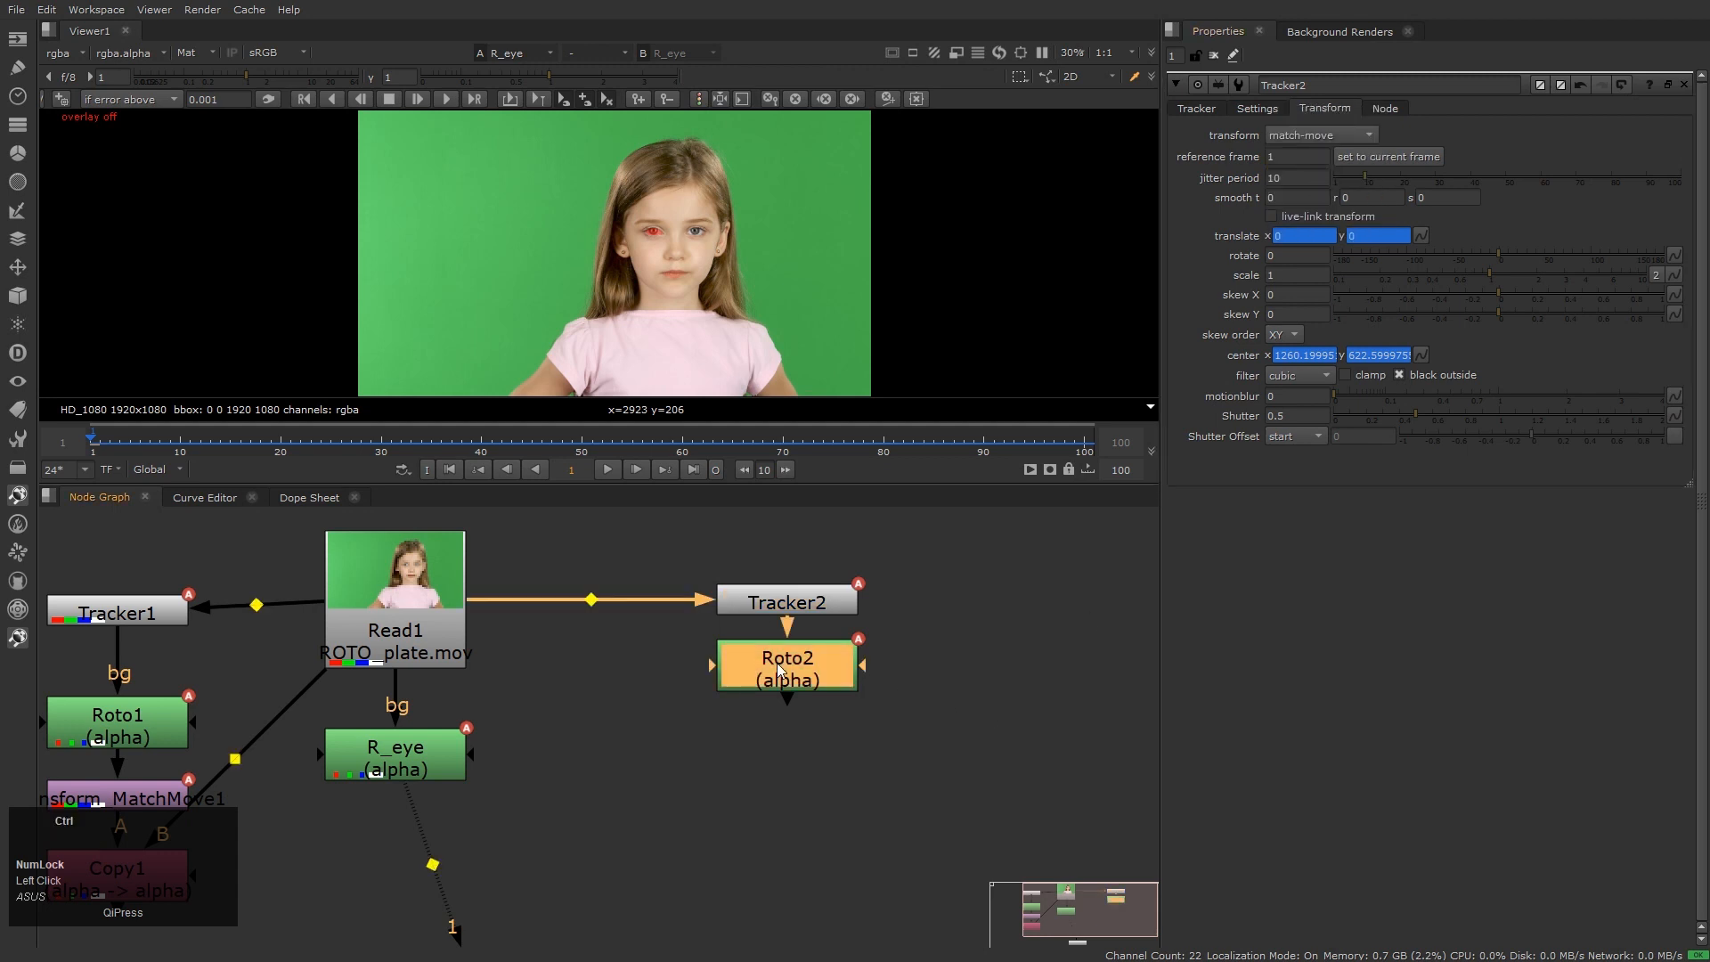
pyautogui.click(688, 718)
pyautogui.press('o')
pyautogui.moveTo(657, 679); pyautogui.dragTo(438, 628)
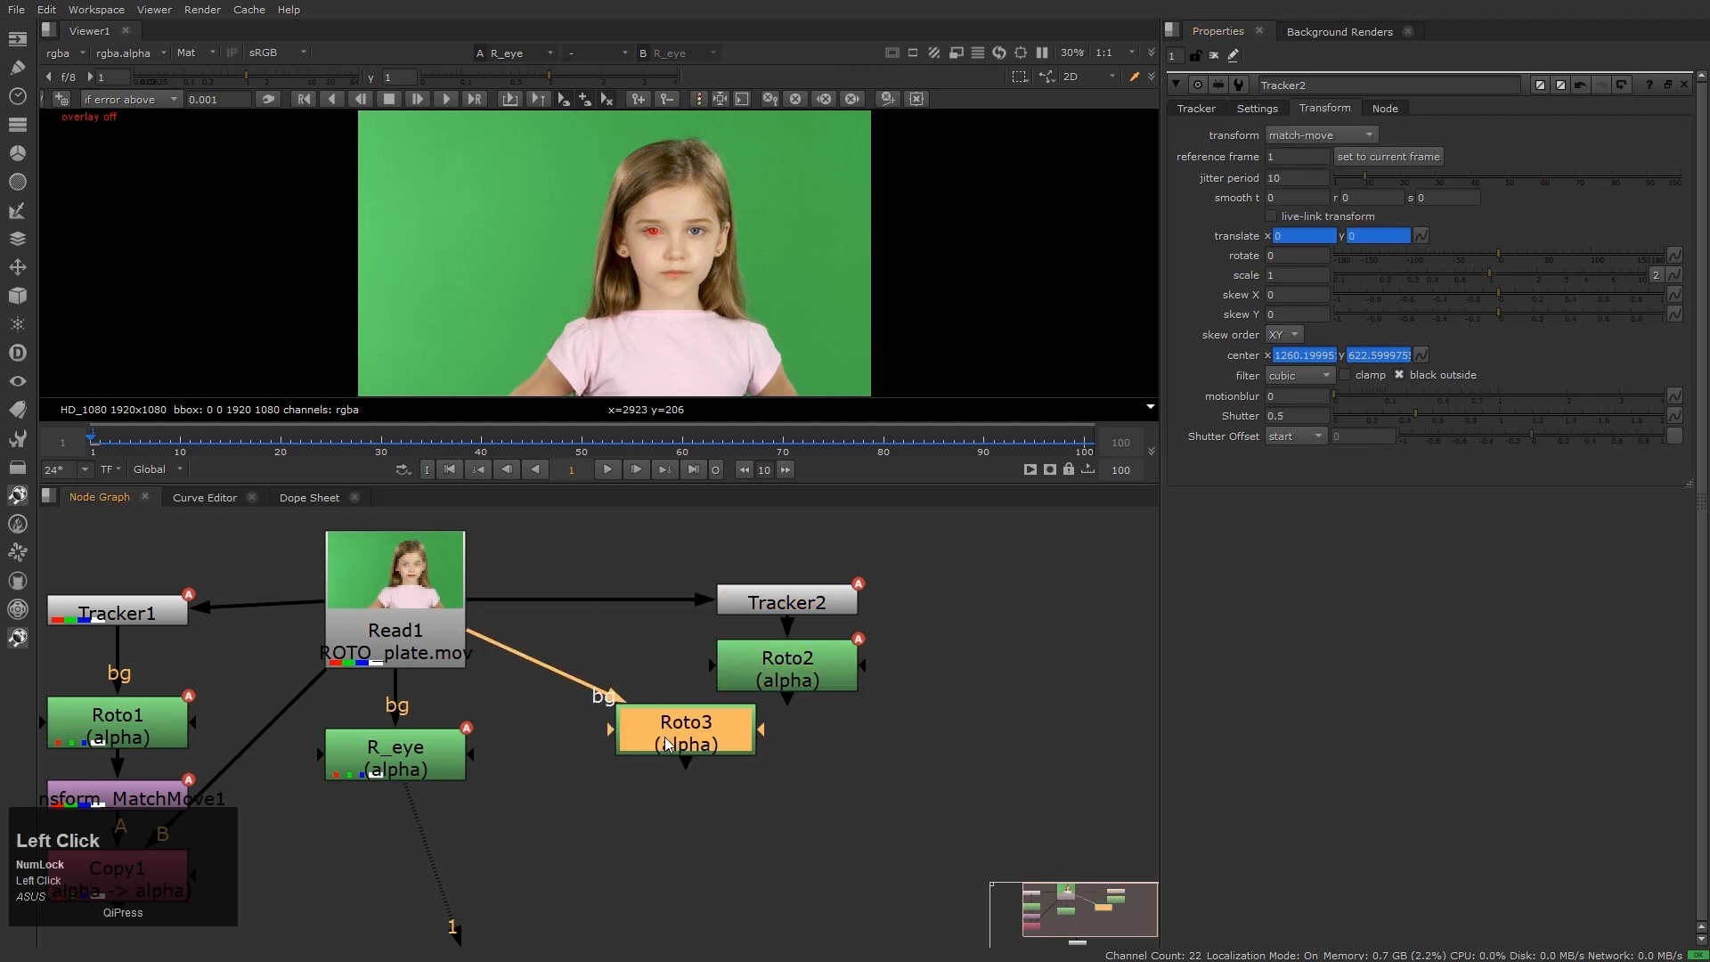
pyautogui.moveTo(671, 736); pyautogui.dragTo(553, 691)
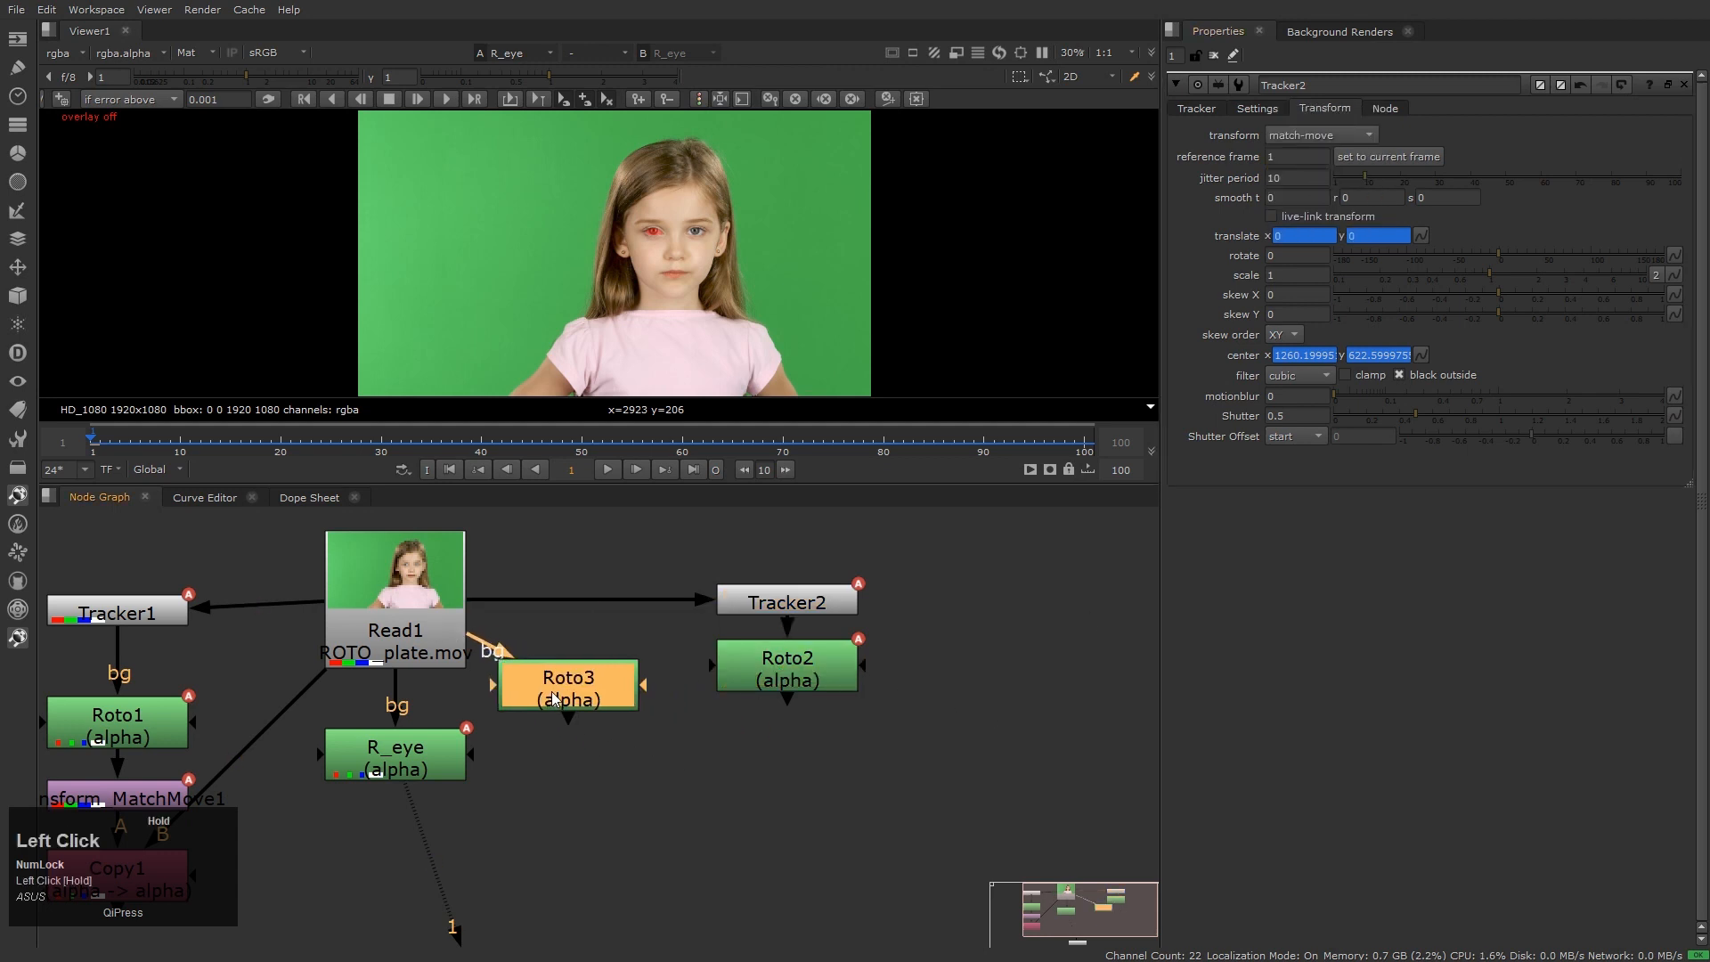
# Open Tracker2 and Roto3 in separate floating property windows side by side and select Roto3's Root layer
pyautogui.press('ctrl')
pyautogui.keyDown('ctrl'); pyautogui.doubleClick(788, 602); pyautogui.keyUp('ctrl')
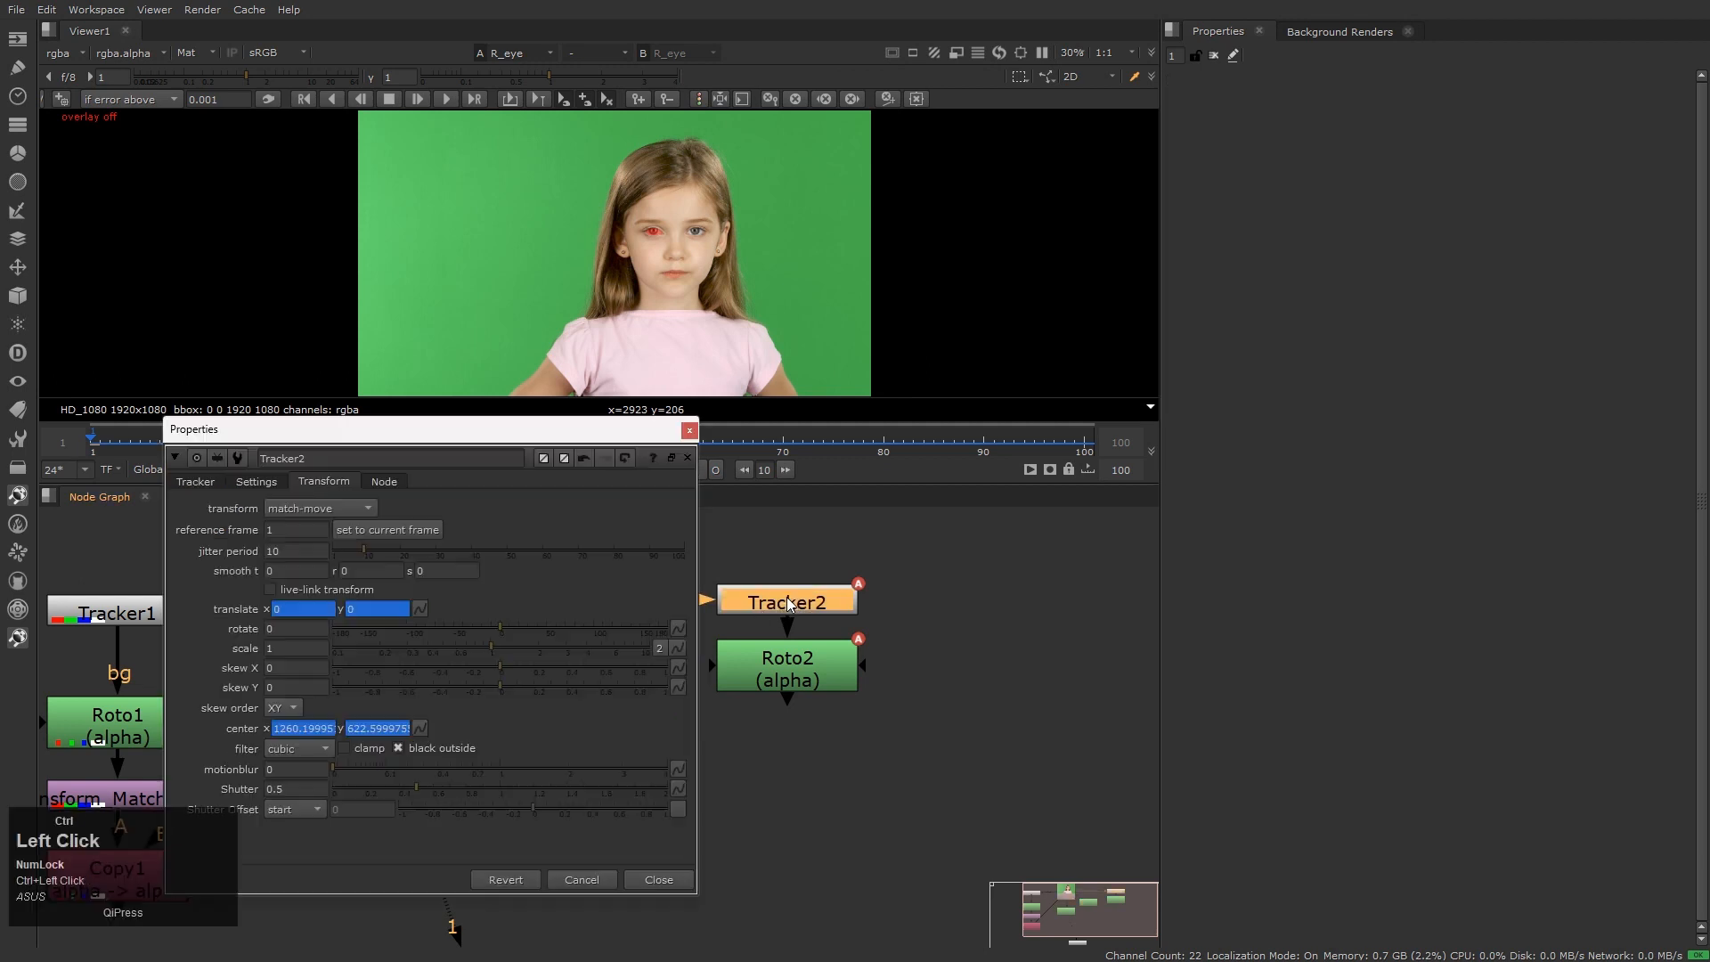
pyautogui.moveTo(520, 434); pyautogui.dragTo(415, 156)
pyautogui.press('ctrl')
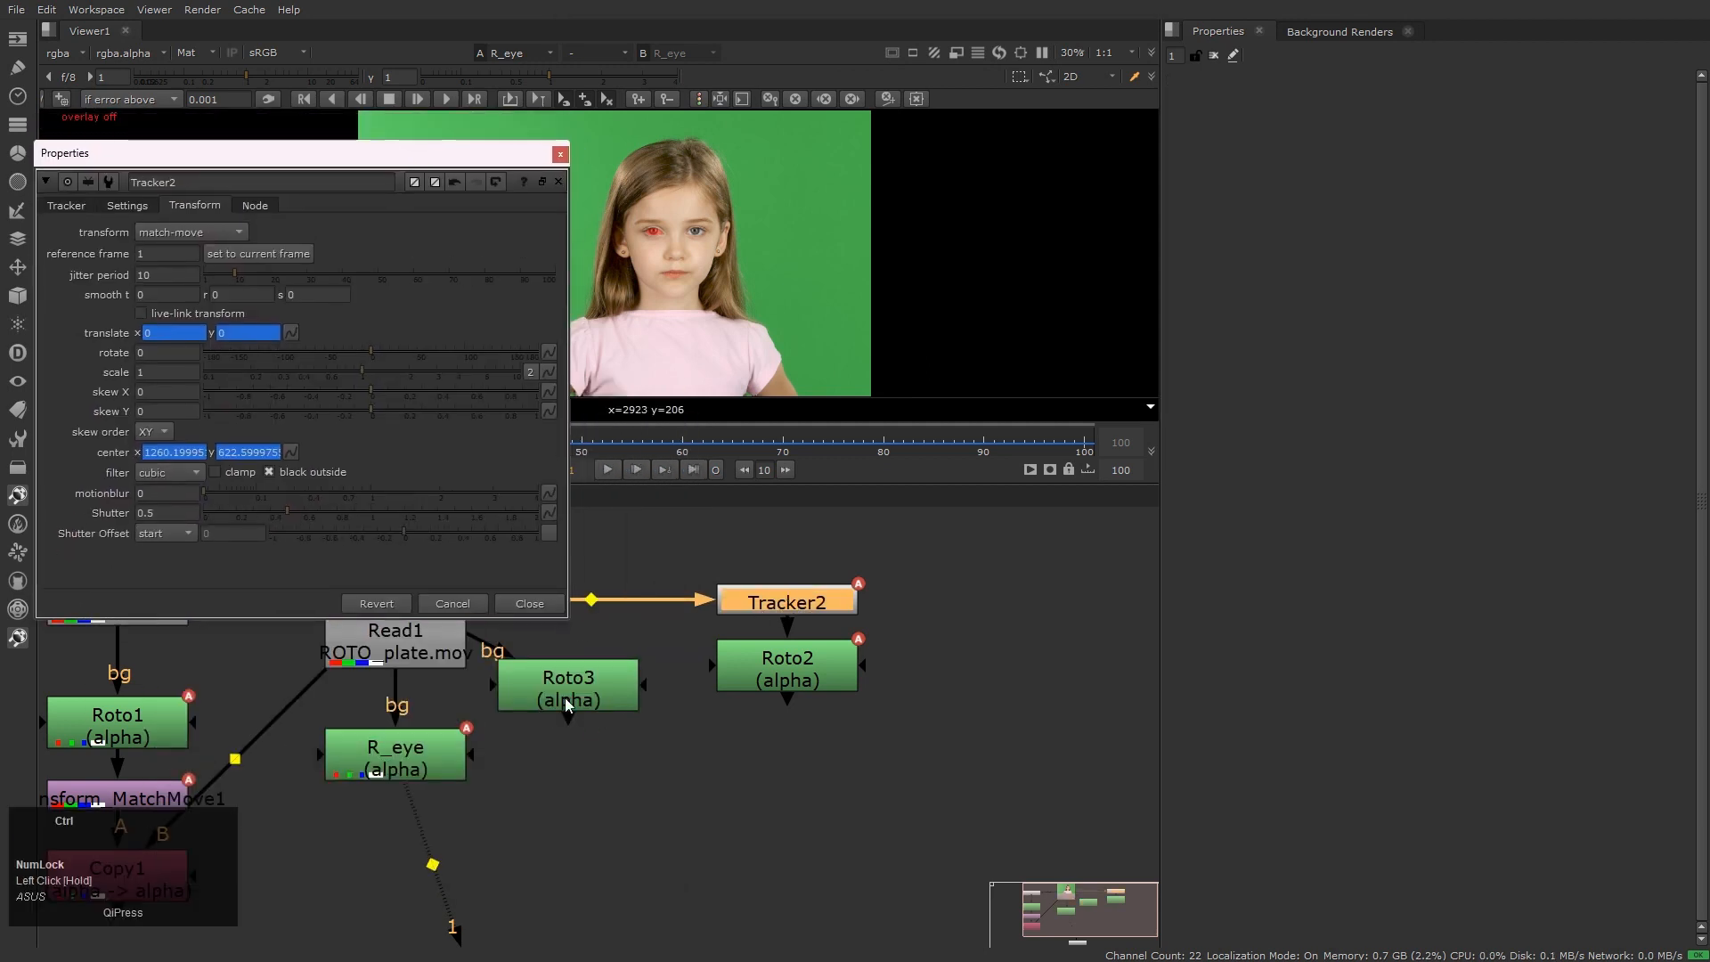
pyautogui.keyDown('ctrl'); pyautogui.doubleClick(560, 687); pyautogui.keyUp('ctrl')
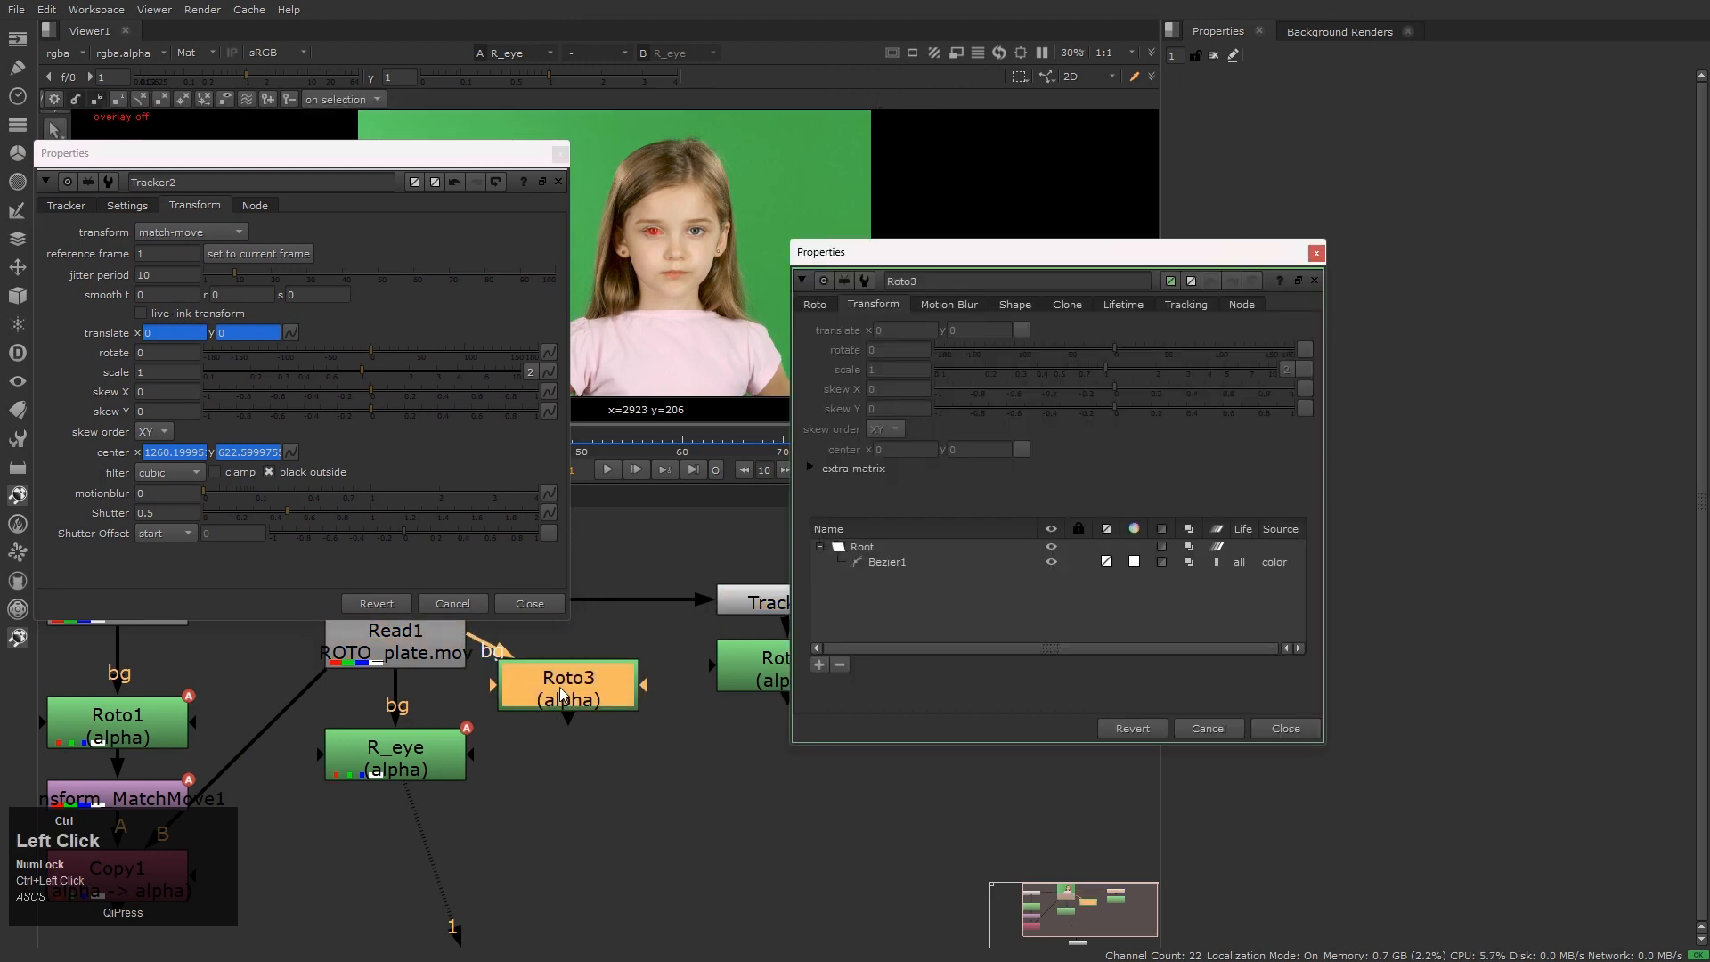
pyautogui.moveTo(992, 263); pyautogui.dragTo(1036, 174)
pyautogui.click(911, 458)
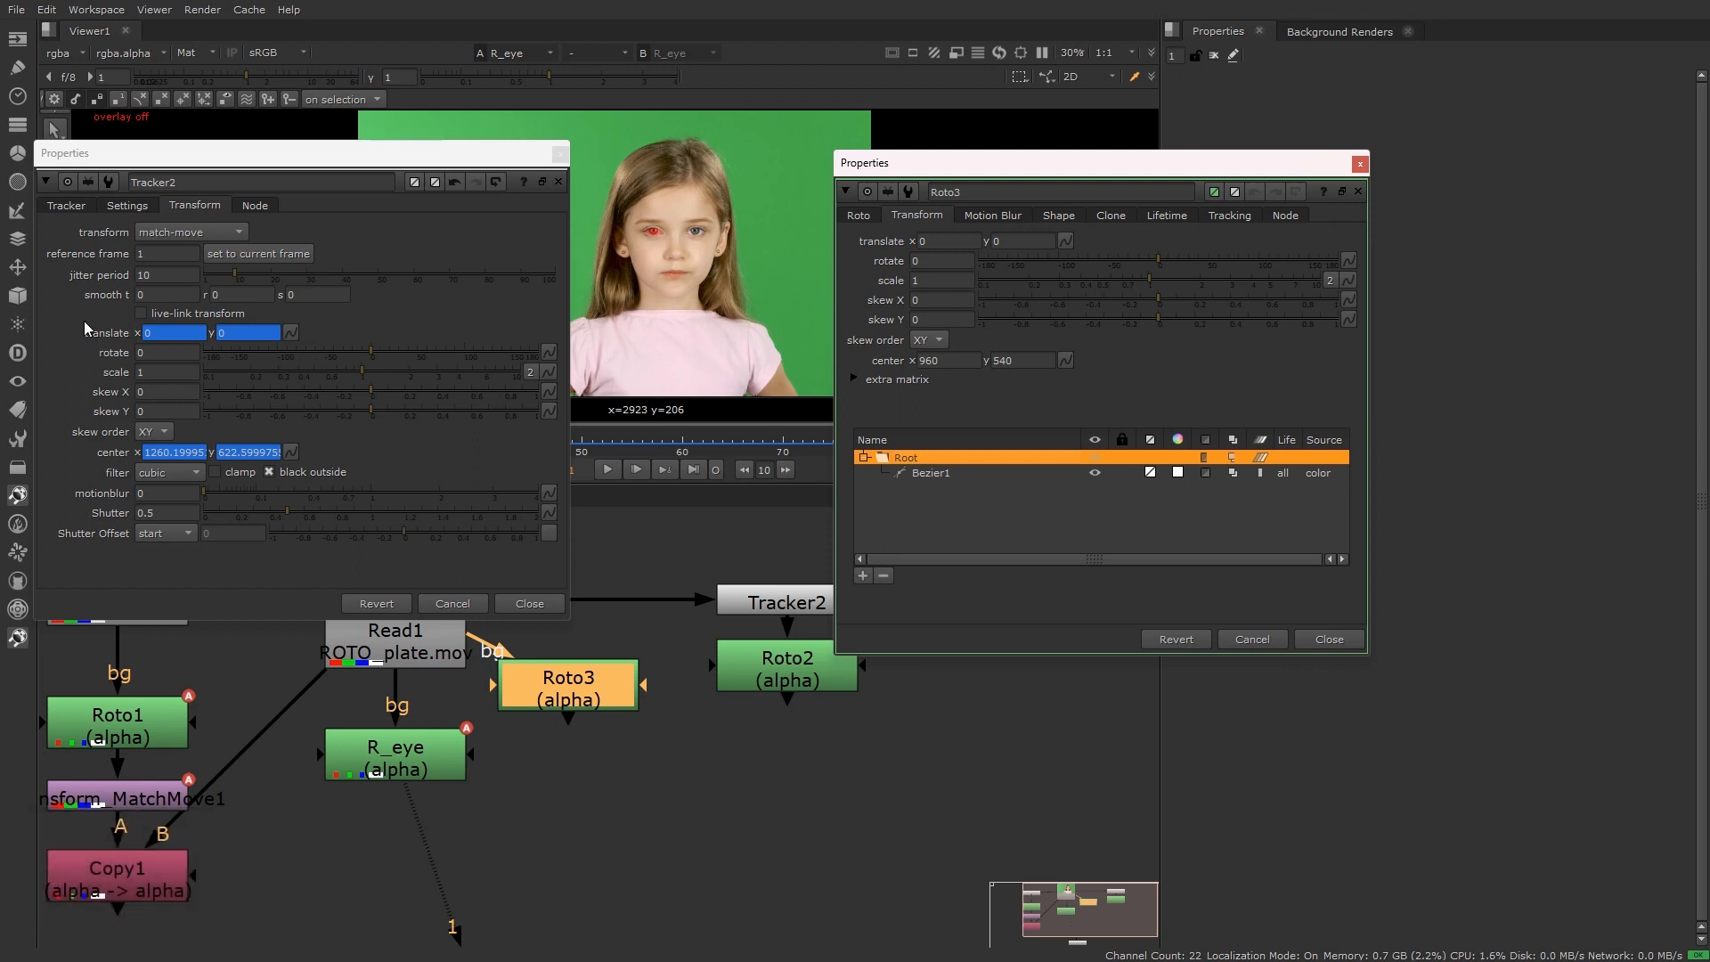
# Switch Tracker2's transform mode to stabilize and back to match-move
pyautogui.click(222, 232)
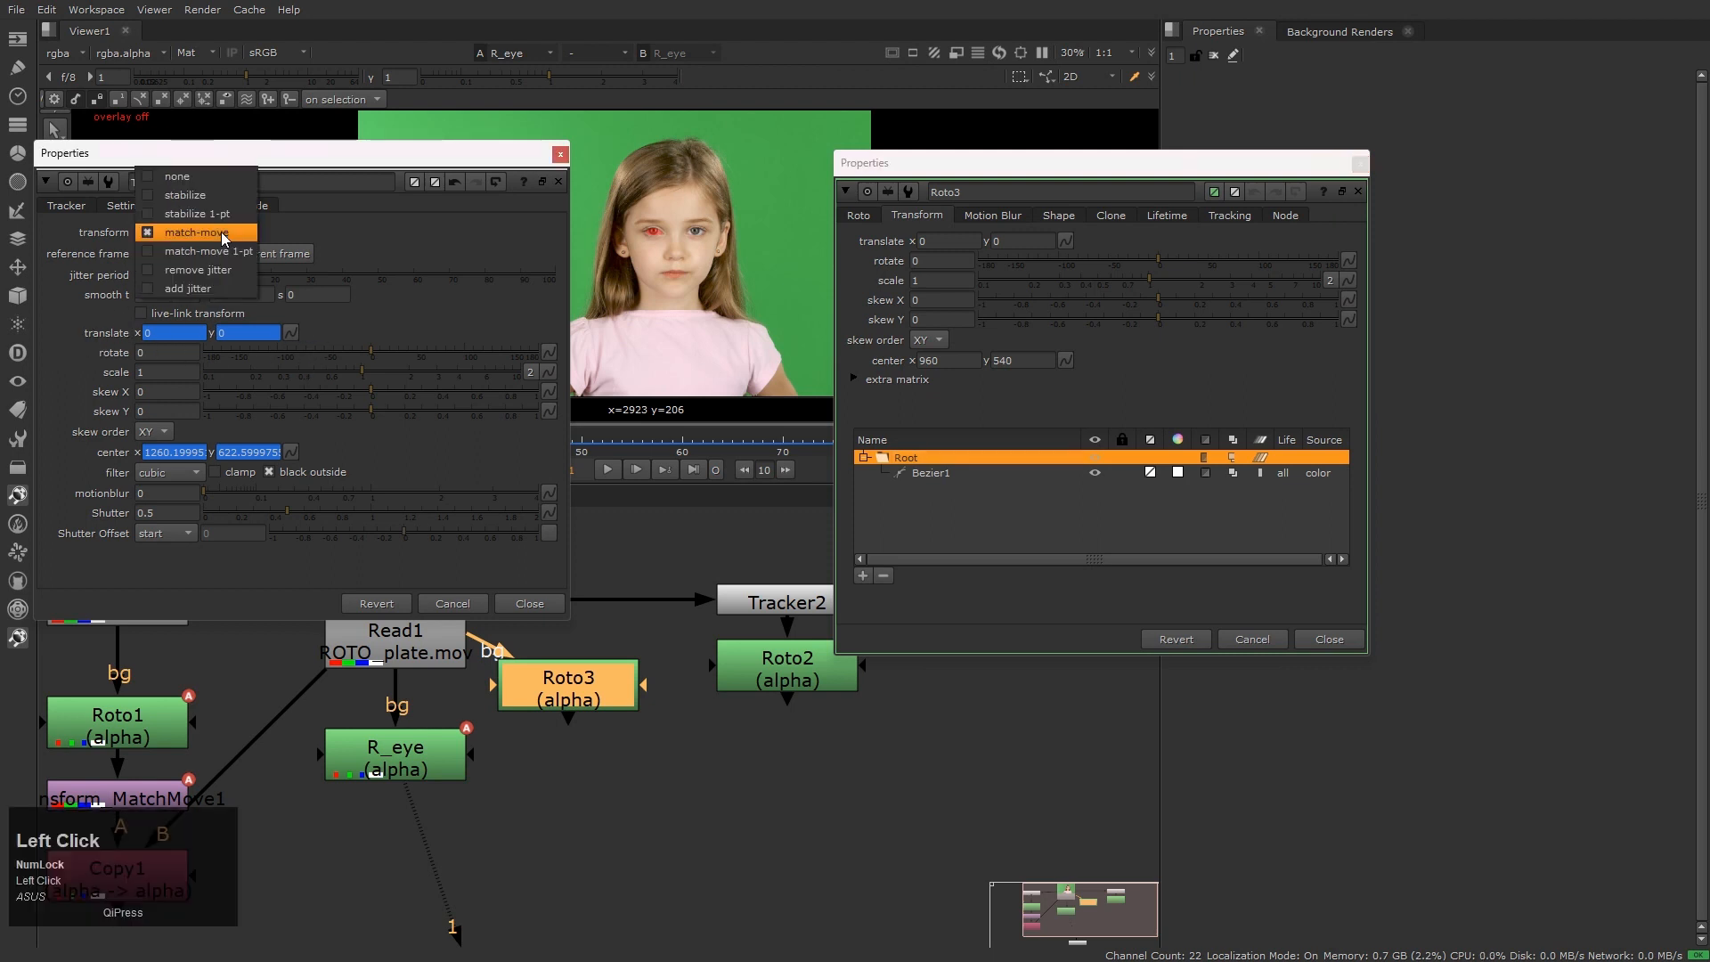
pyautogui.click(218, 200)
pyautogui.click(226, 230)
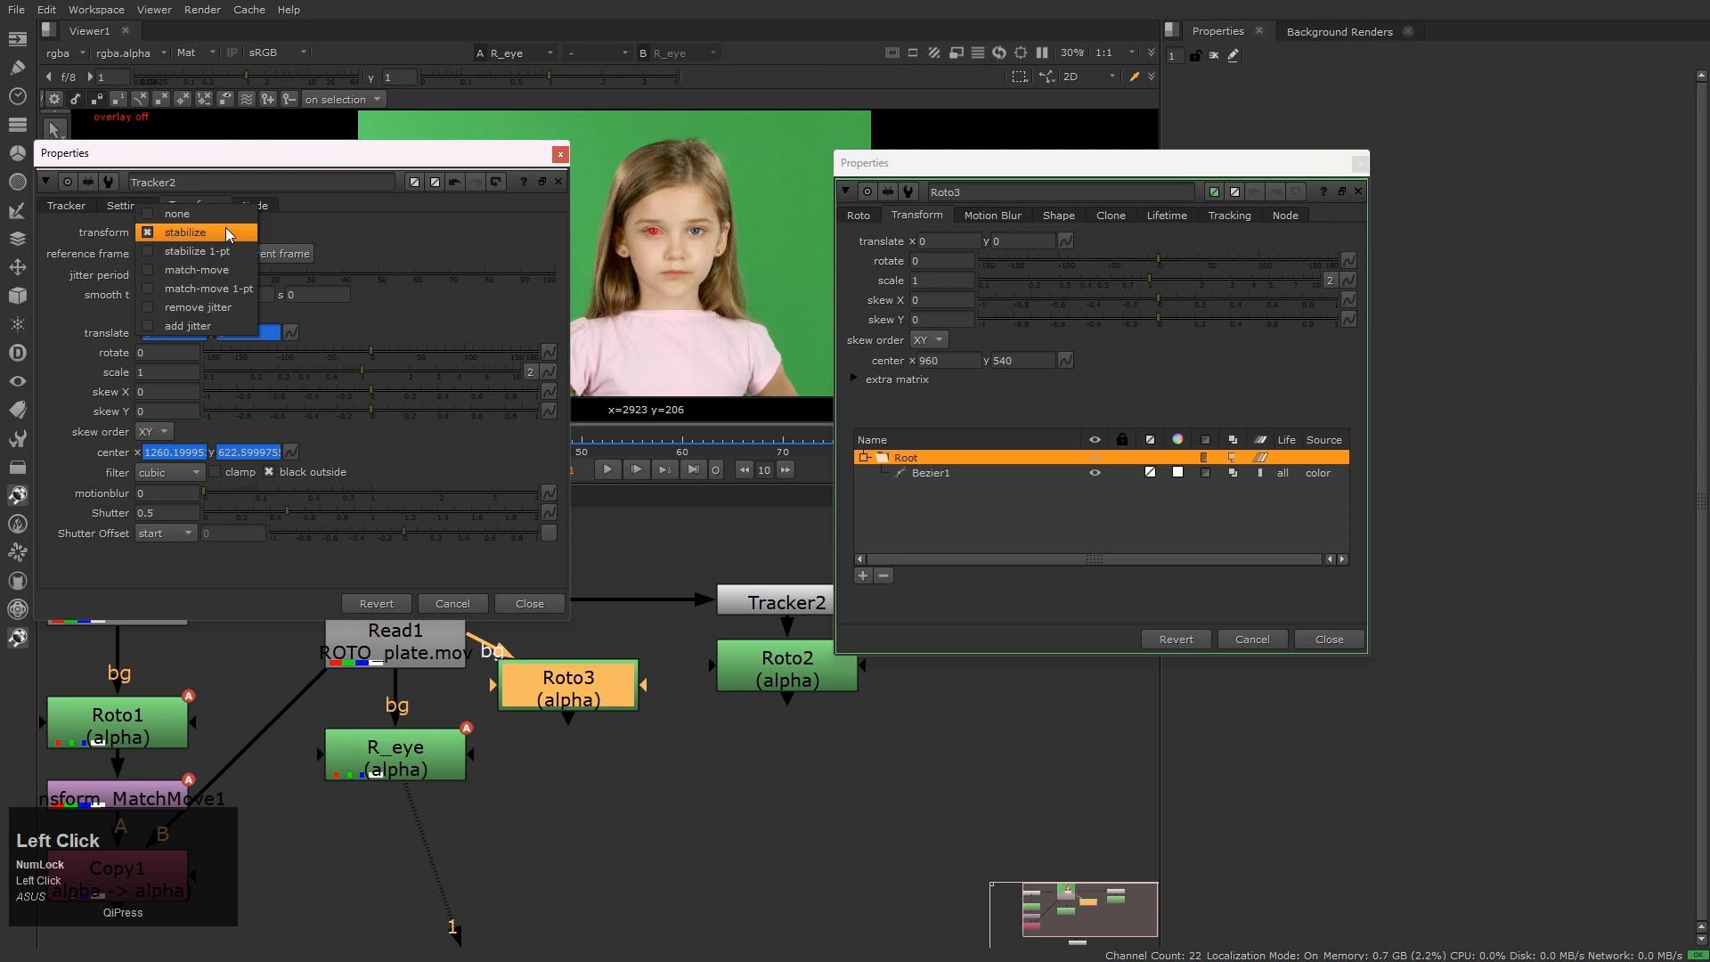
pyautogui.click(223, 279)
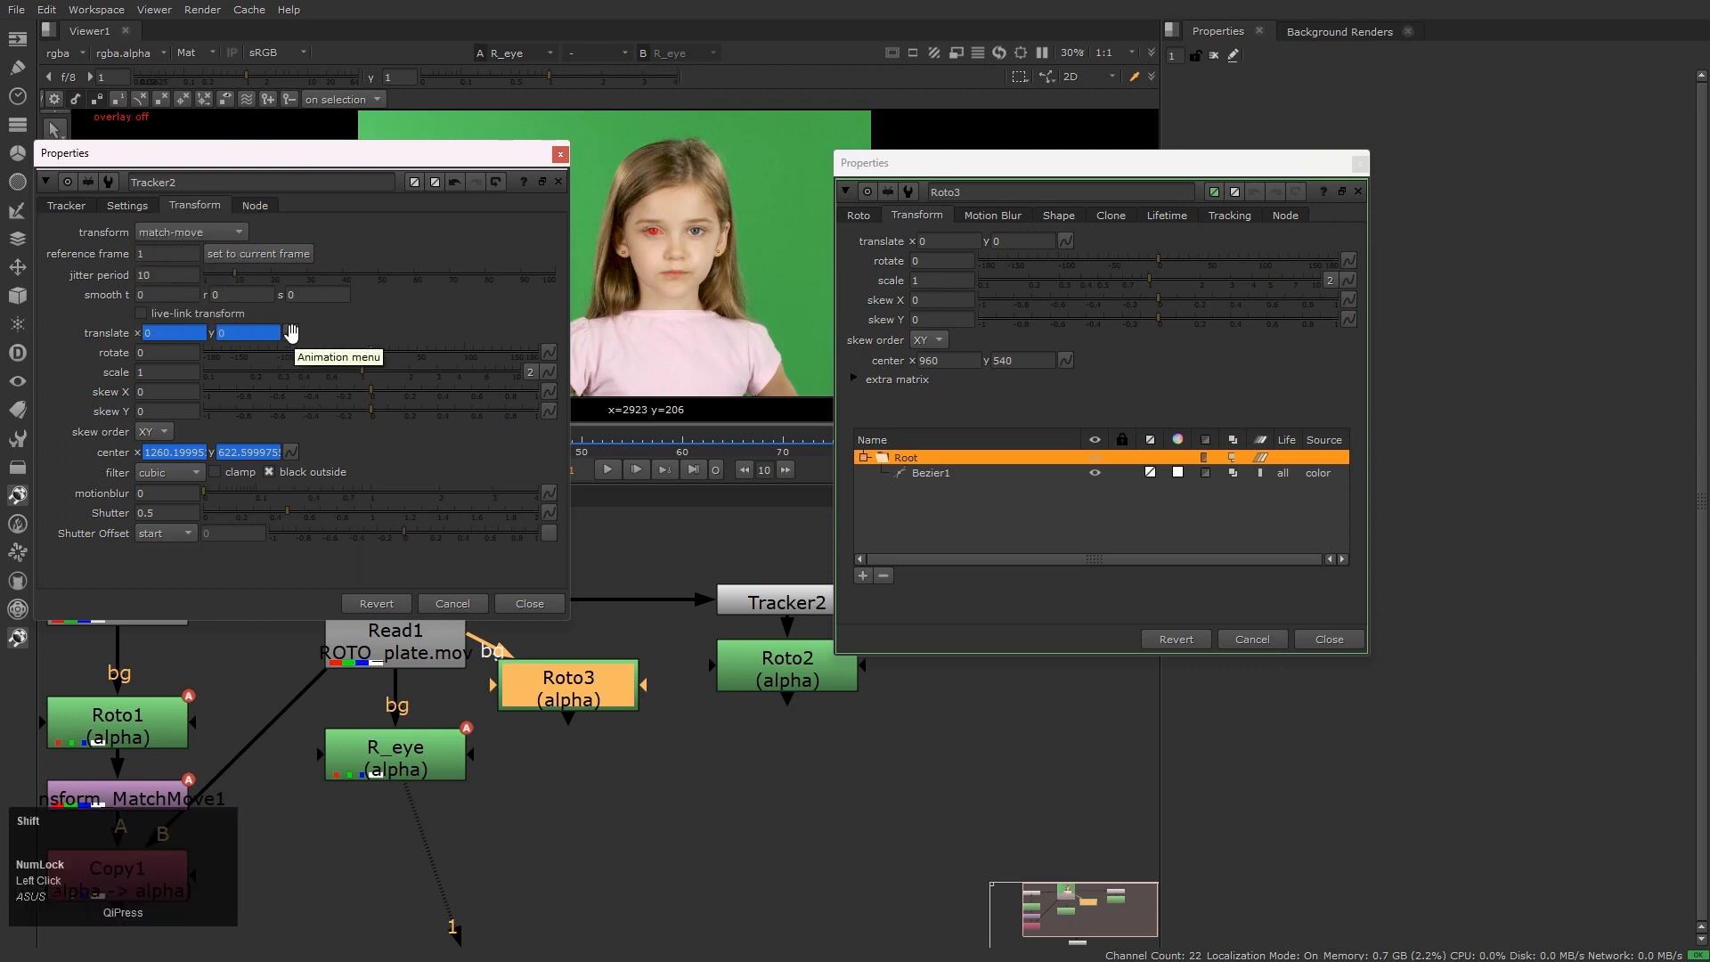
# Copy Tracker2's translate and center animation onto the Root layer of Roto3, and close both floating property windows
pyautogui.keyDown('shift'); pyautogui.moveTo(292, 332); pyautogui.dragTo(1067, 236); pyautogui.keyUp('shift')
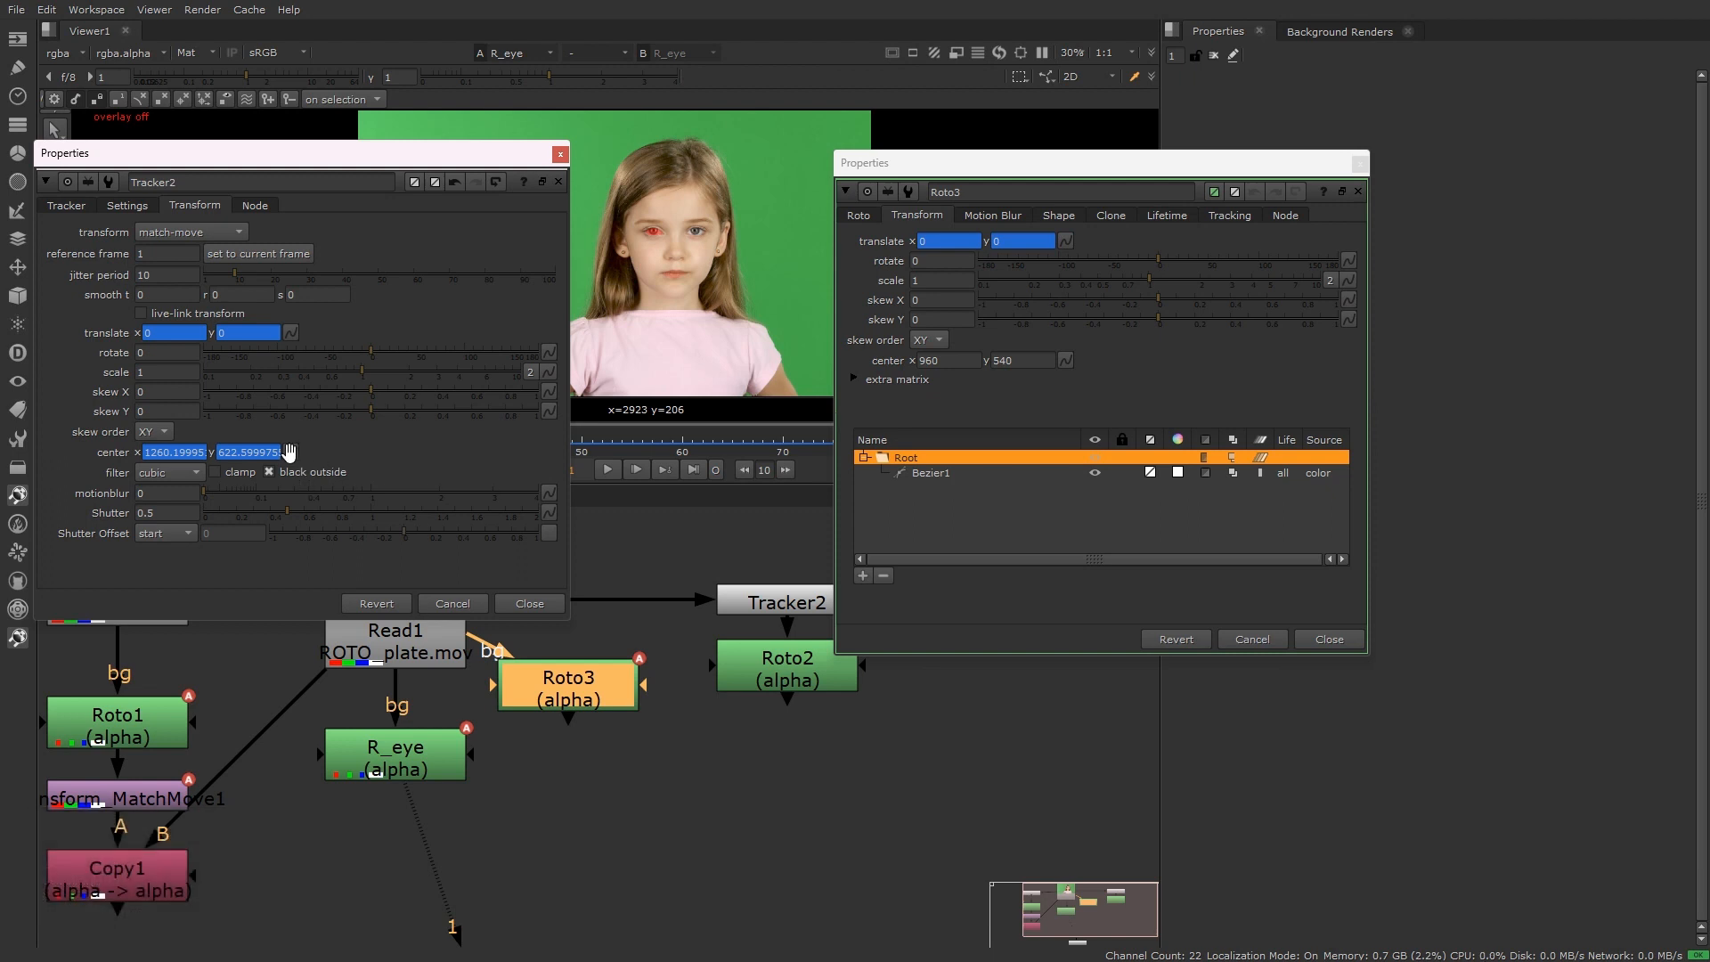
pyautogui.keyDown('shift'); pyautogui.moveTo(289, 451); pyautogui.dragTo(1065, 360); pyautogui.keyUp('shift')
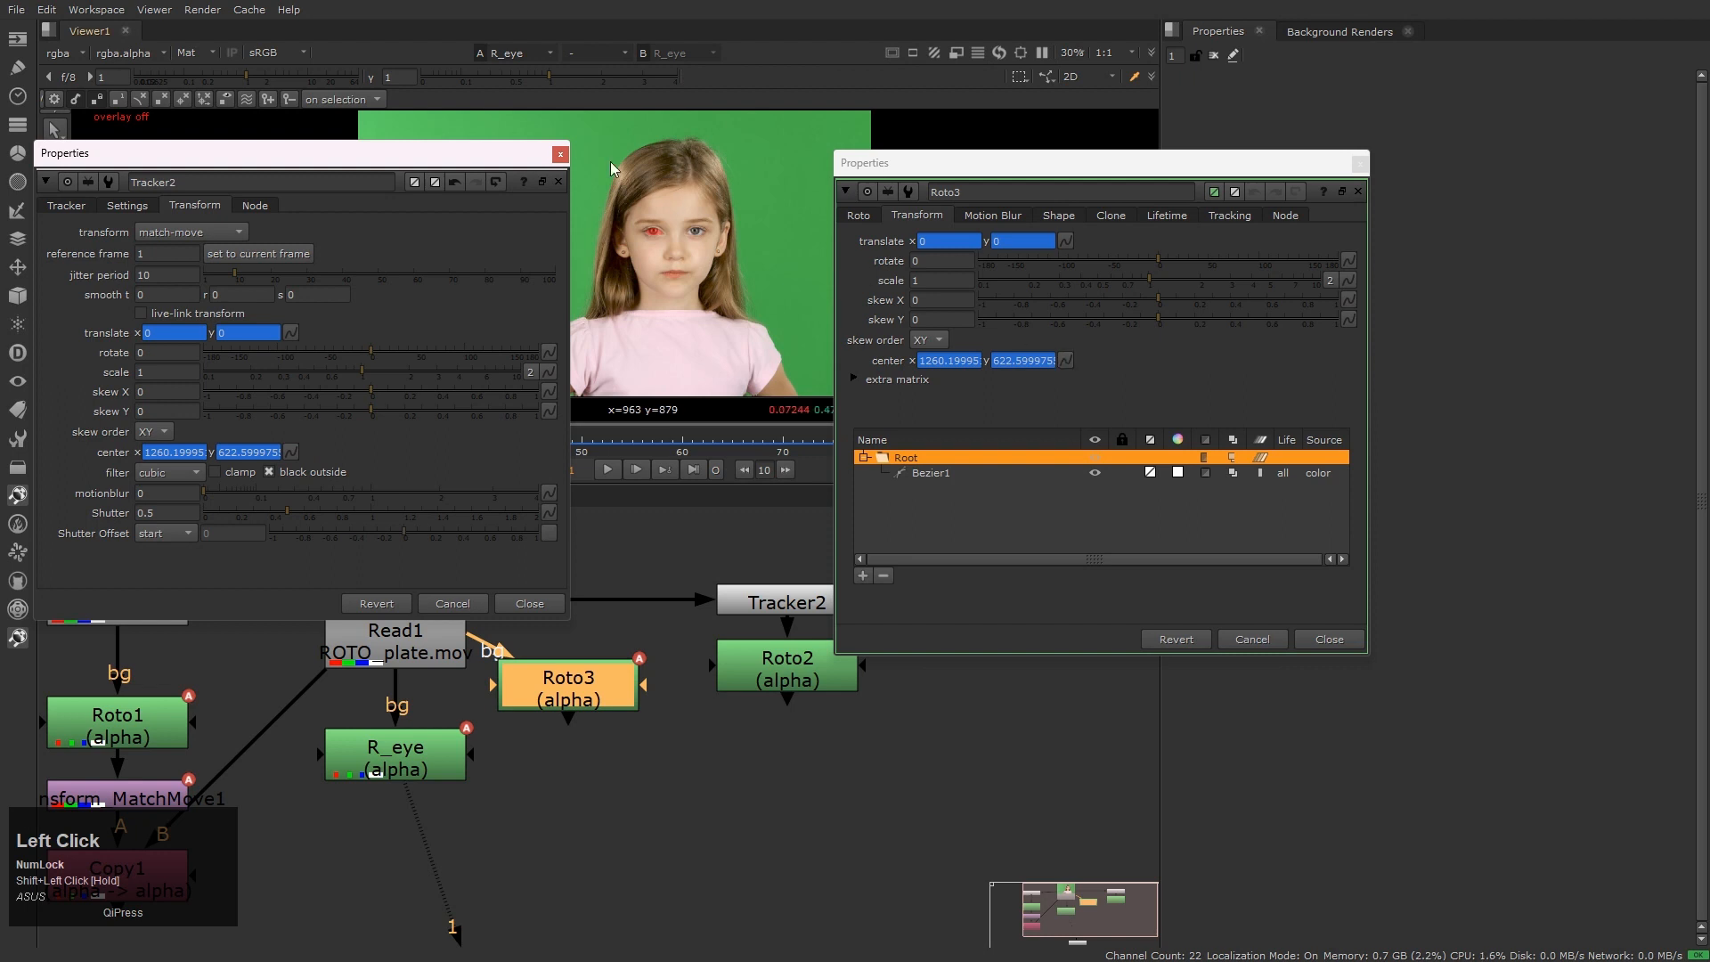
pyautogui.click(561, 154)
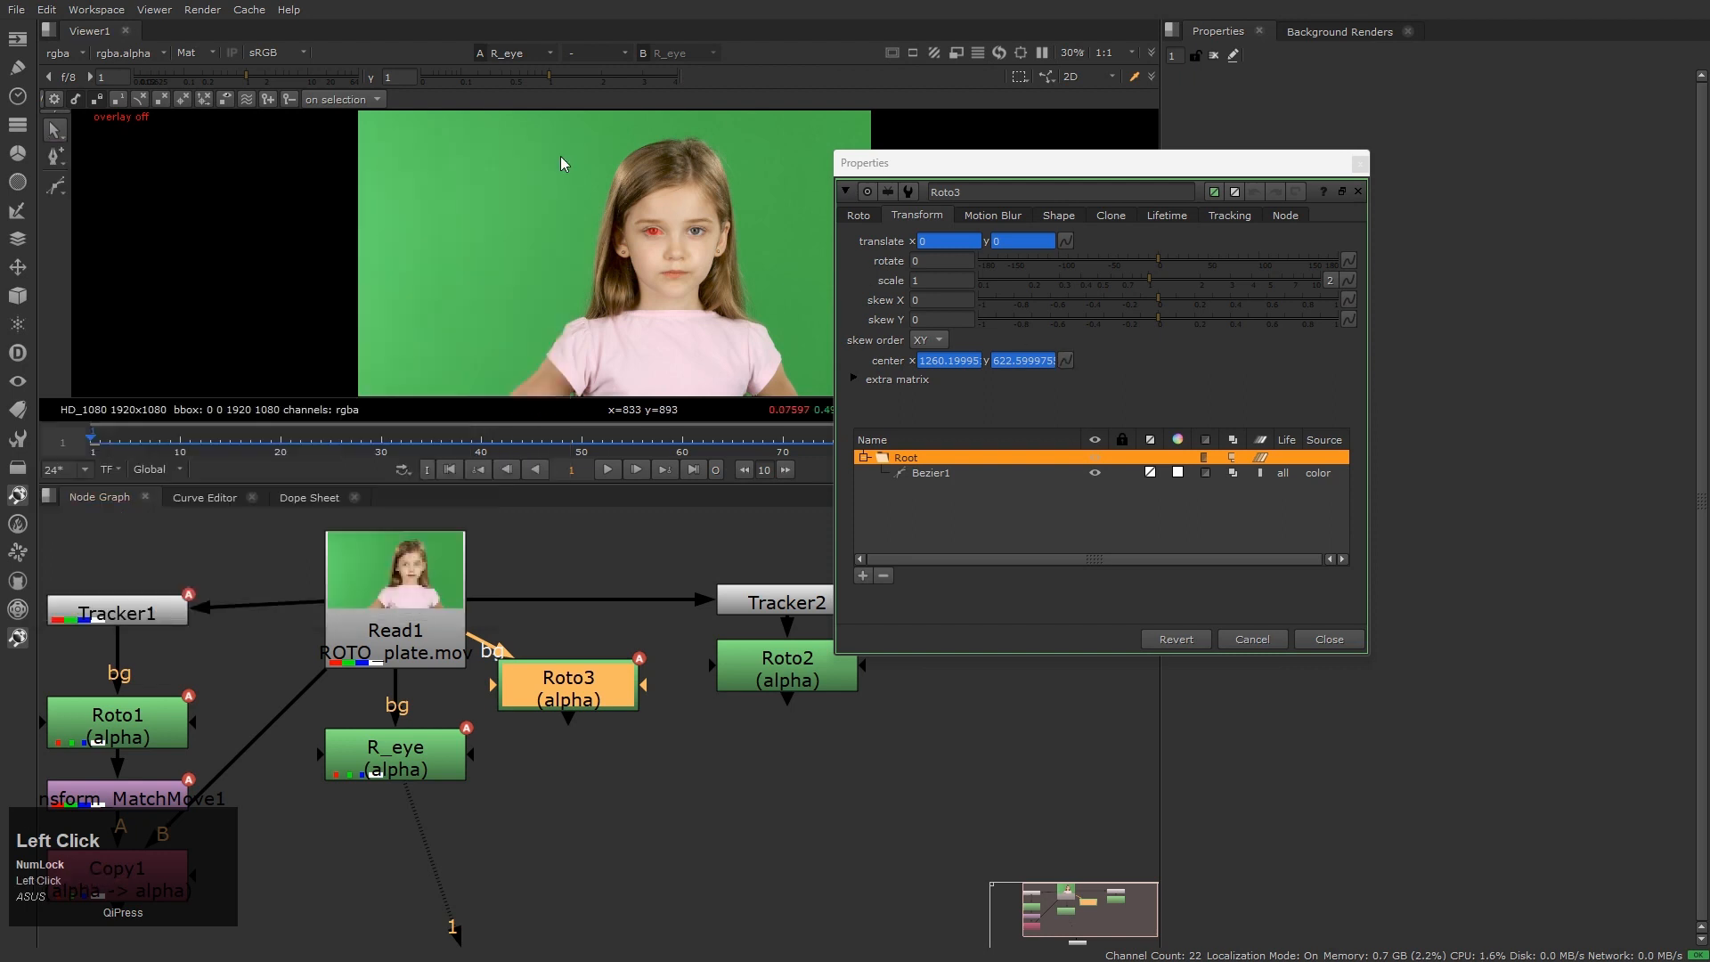
pyautogui.click(1360, 163)
# View Roto3 and play the clip up close to check how the roto follows the eye
pyautogui.press('1')
pyautogui.press('l')
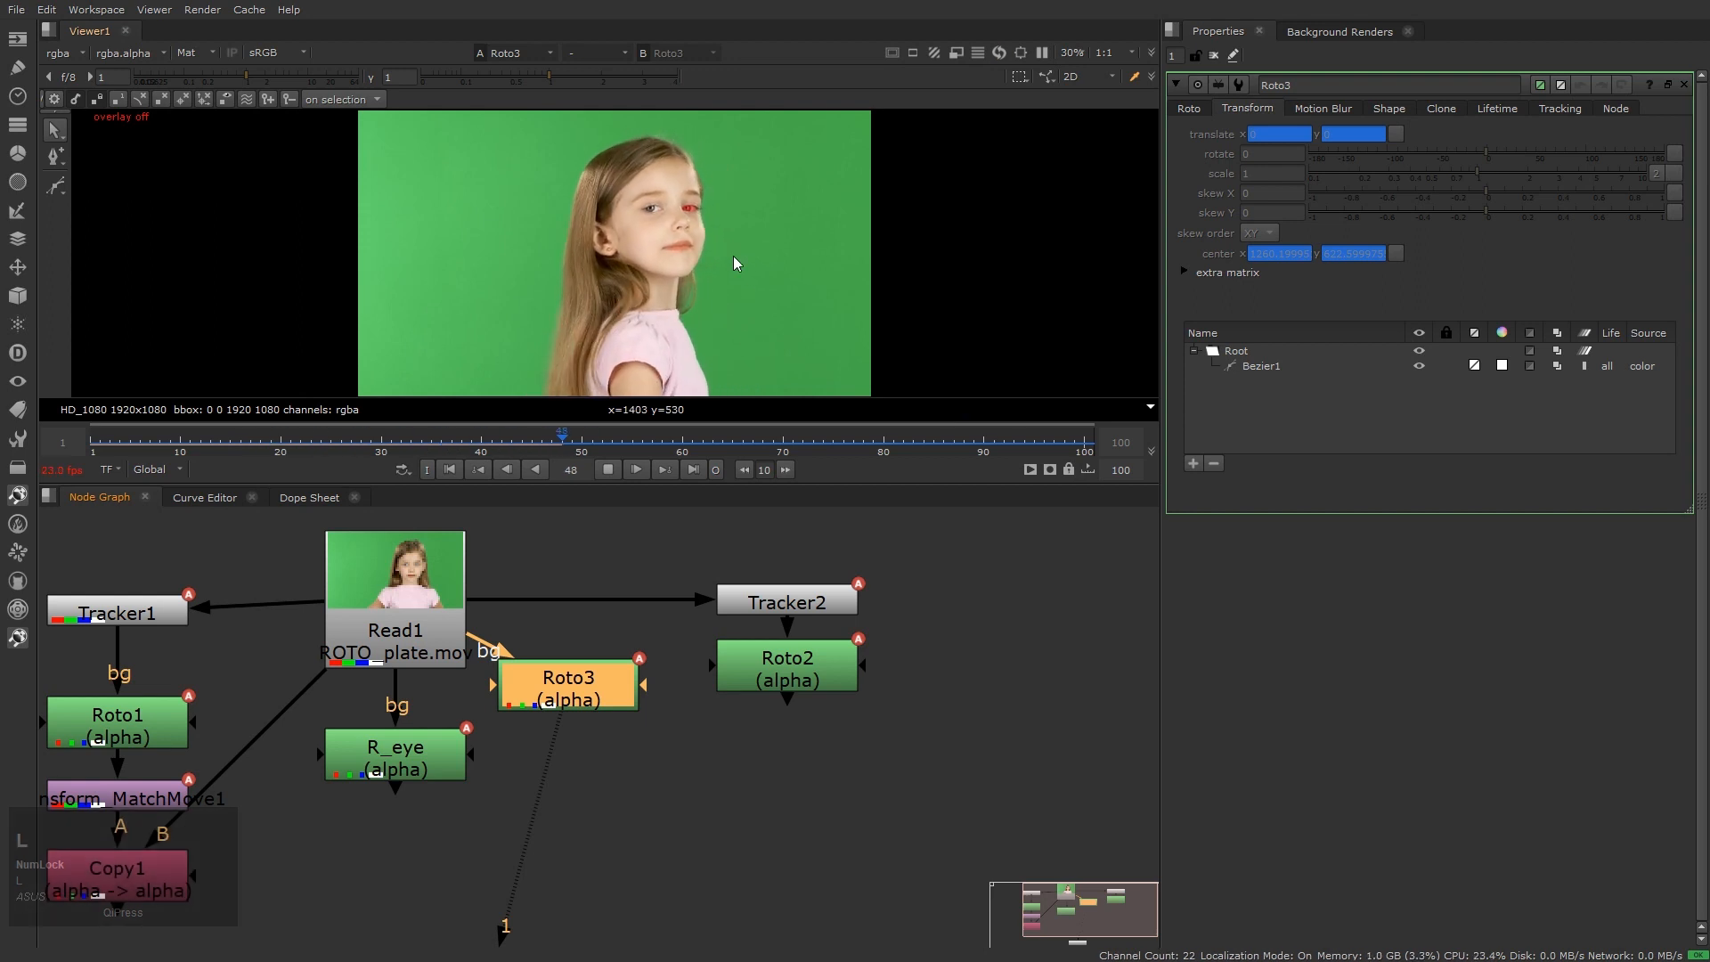
pyautogui.scroll(5, 703, 213)
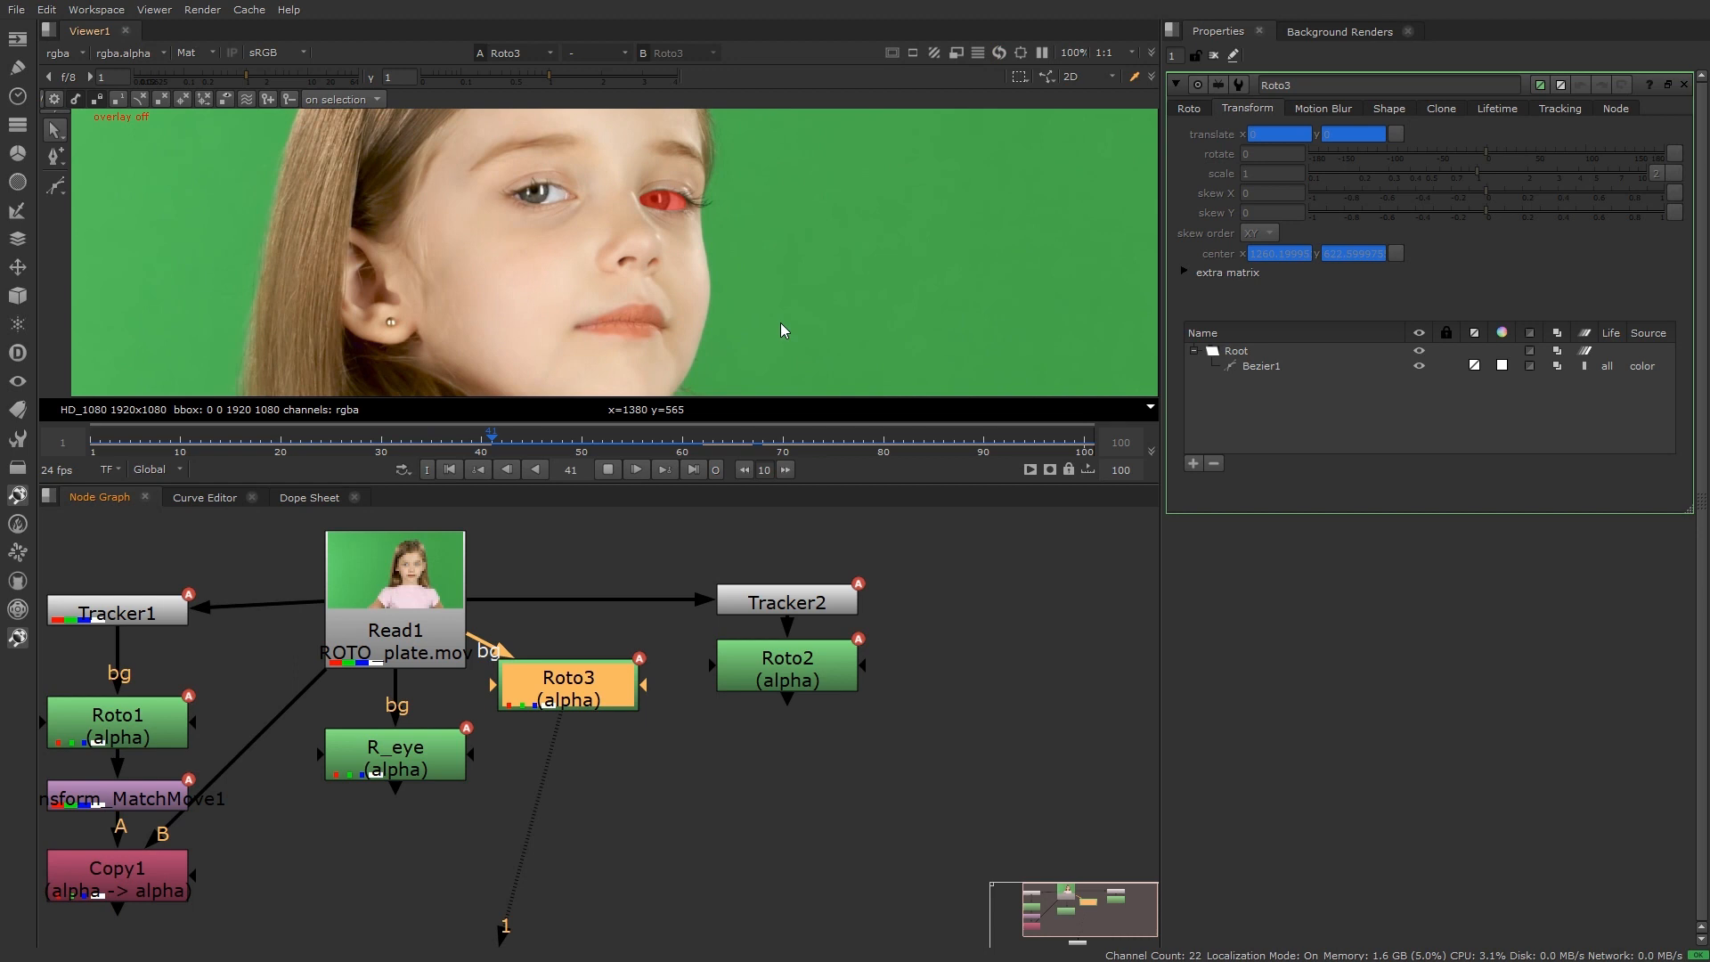
pyautogui.press('k')
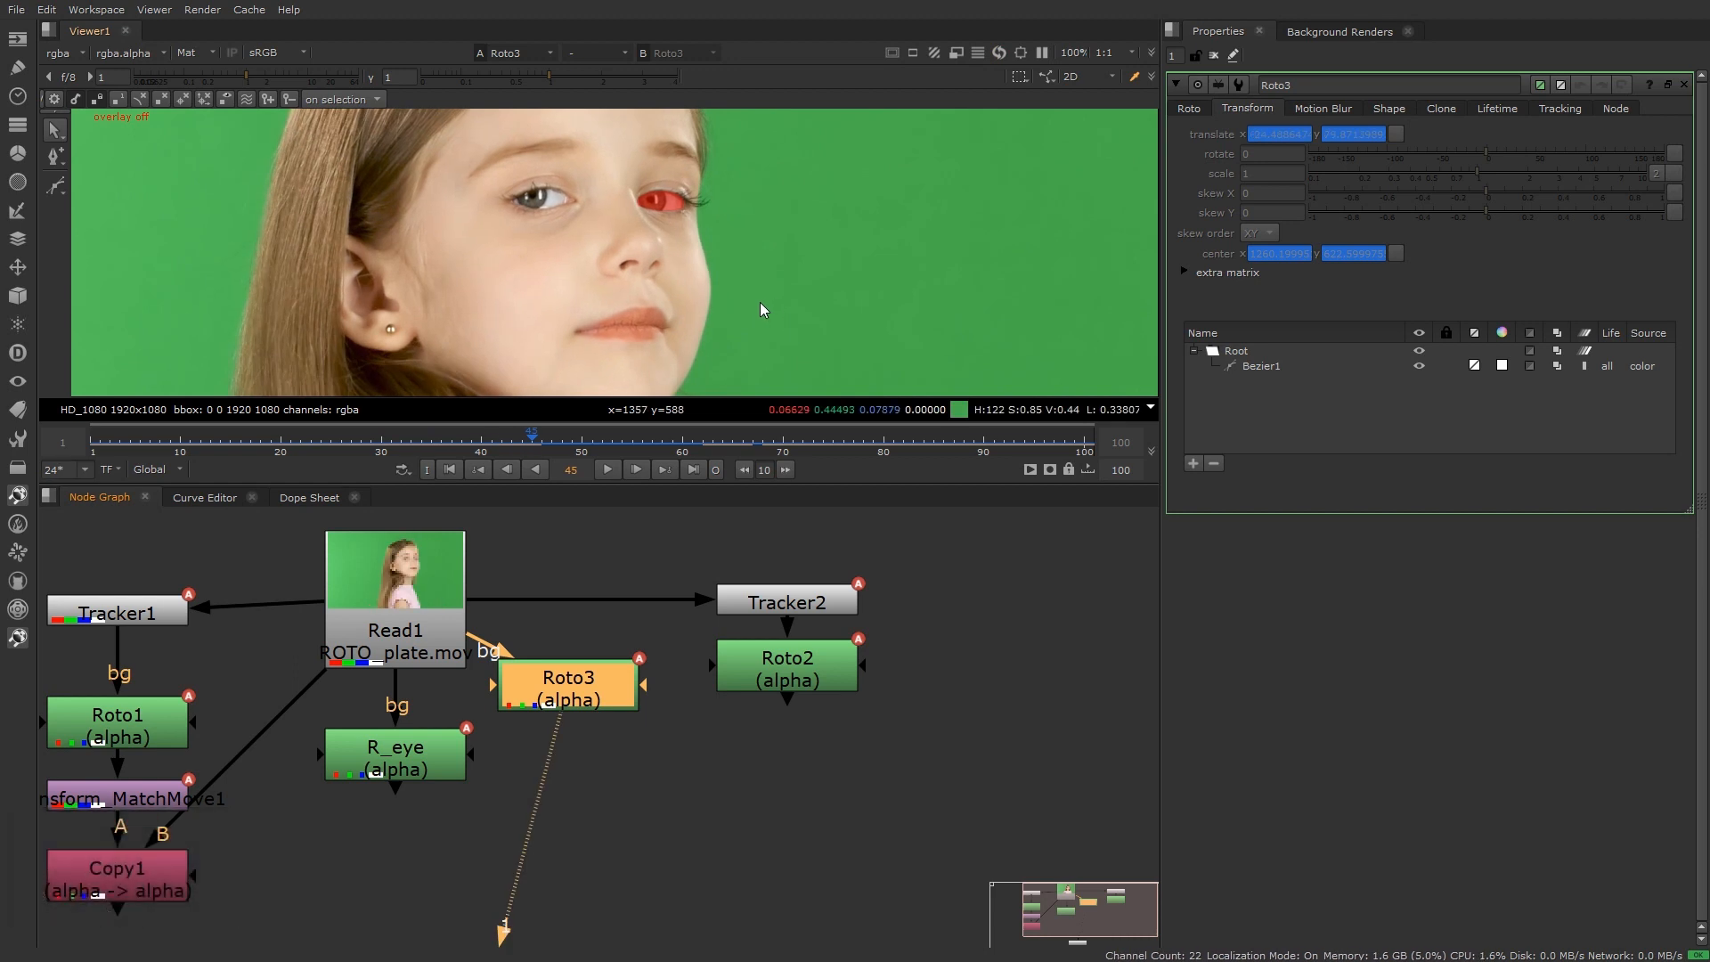
pyautogui.press('End')
pyautogui.press('Home')
# Rename the Roto3 node as L_eye
pyautogui.click(728, 793)
pyautogui.click(583, 693)
pyautogui.moveTo(1327, 87); pyautogui.dragTo(1141, 79)
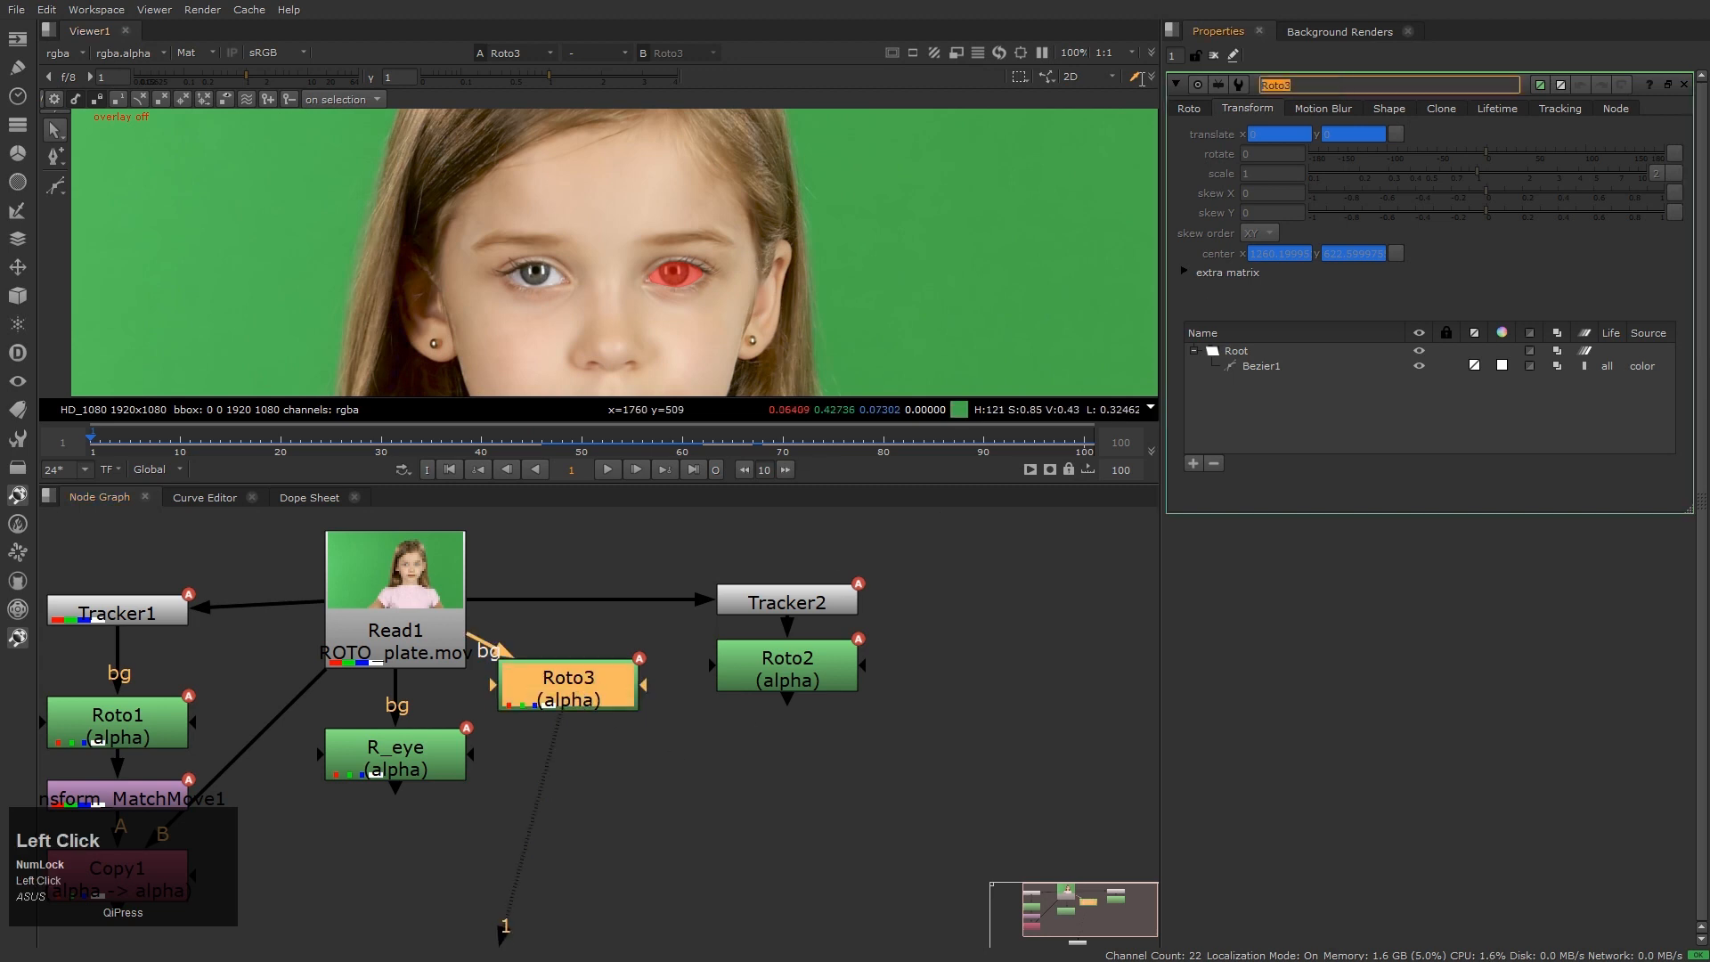
pyautogui.write('L_eye')
pyautogui.click(920, 759)
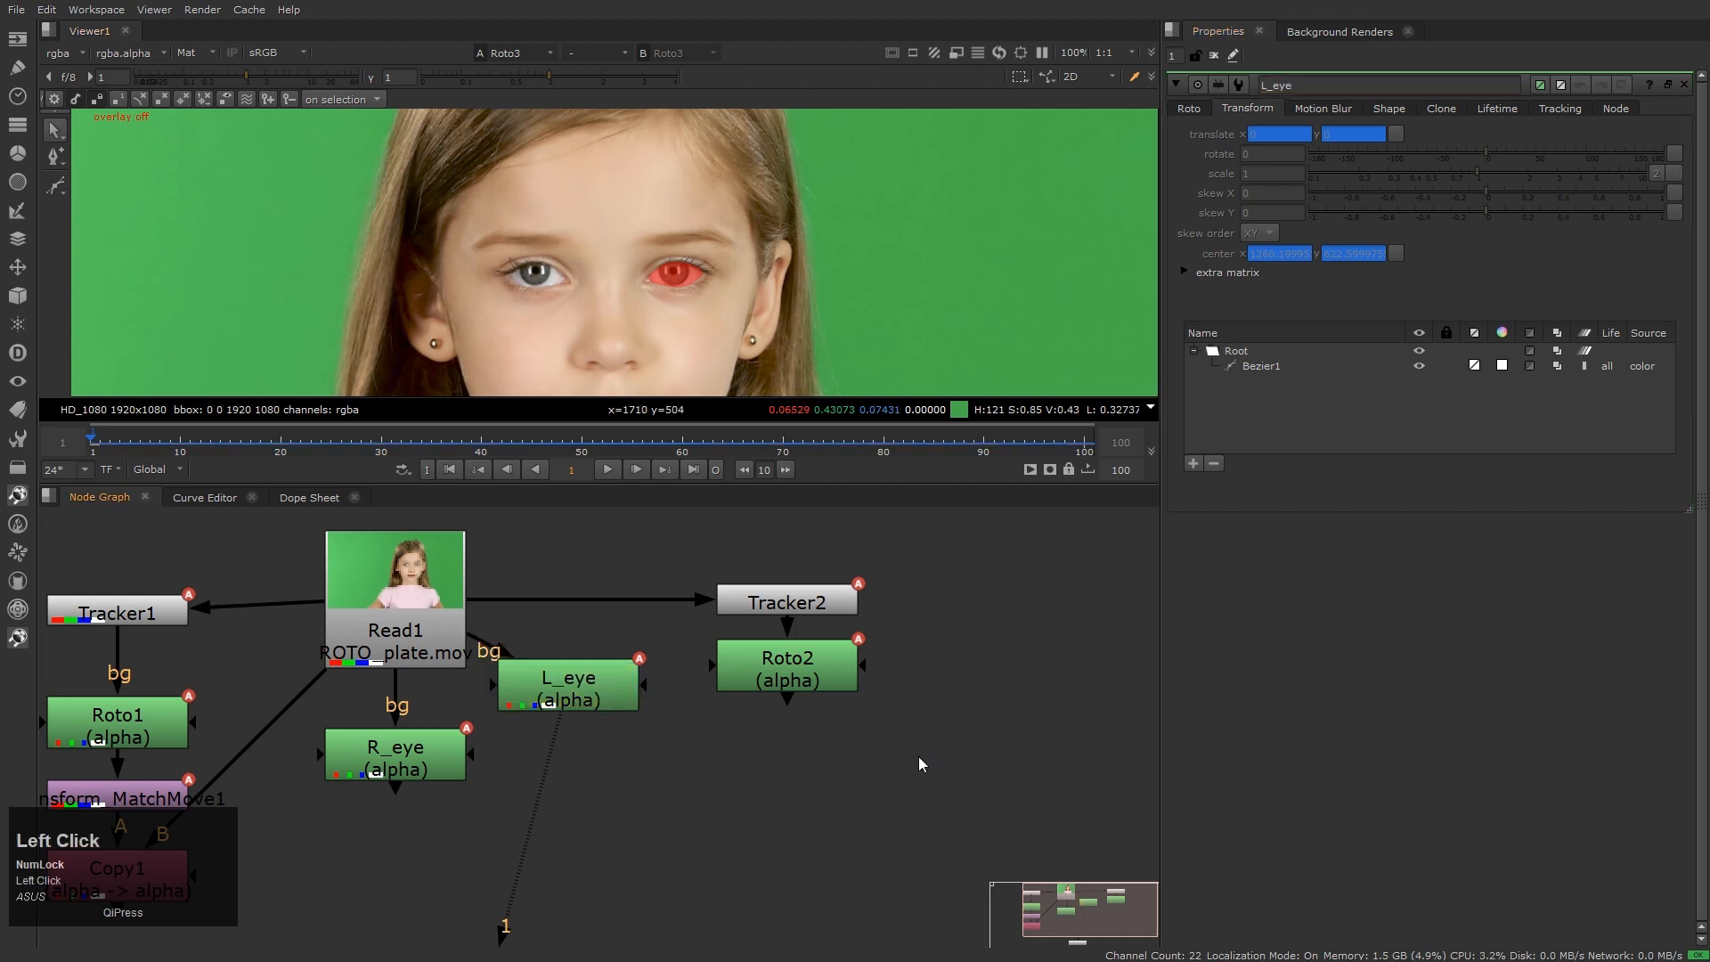
# Rearrange the node graph so R_eye and L_eye are chained in a column beneath Read1
pyautogui.scroll(-4, 894, 723)
pyautogui.scroll(3, 707, 708)
pyautogui.click(757, 726)
pyautogui.moveTo(757, 719); pyautogui.dragTo(739, 724)
pyautogui.moveTo(624, 648); pyautogui.dragTo(572, 730)
pyautogui.moveTo(713, 737); pyautogui.dragTo(551, 809)
# View the output of the R_eye node to examine its matte
pyautogui.press('1')
pyautogui.click(573, 732)
pyautogui.press('1')
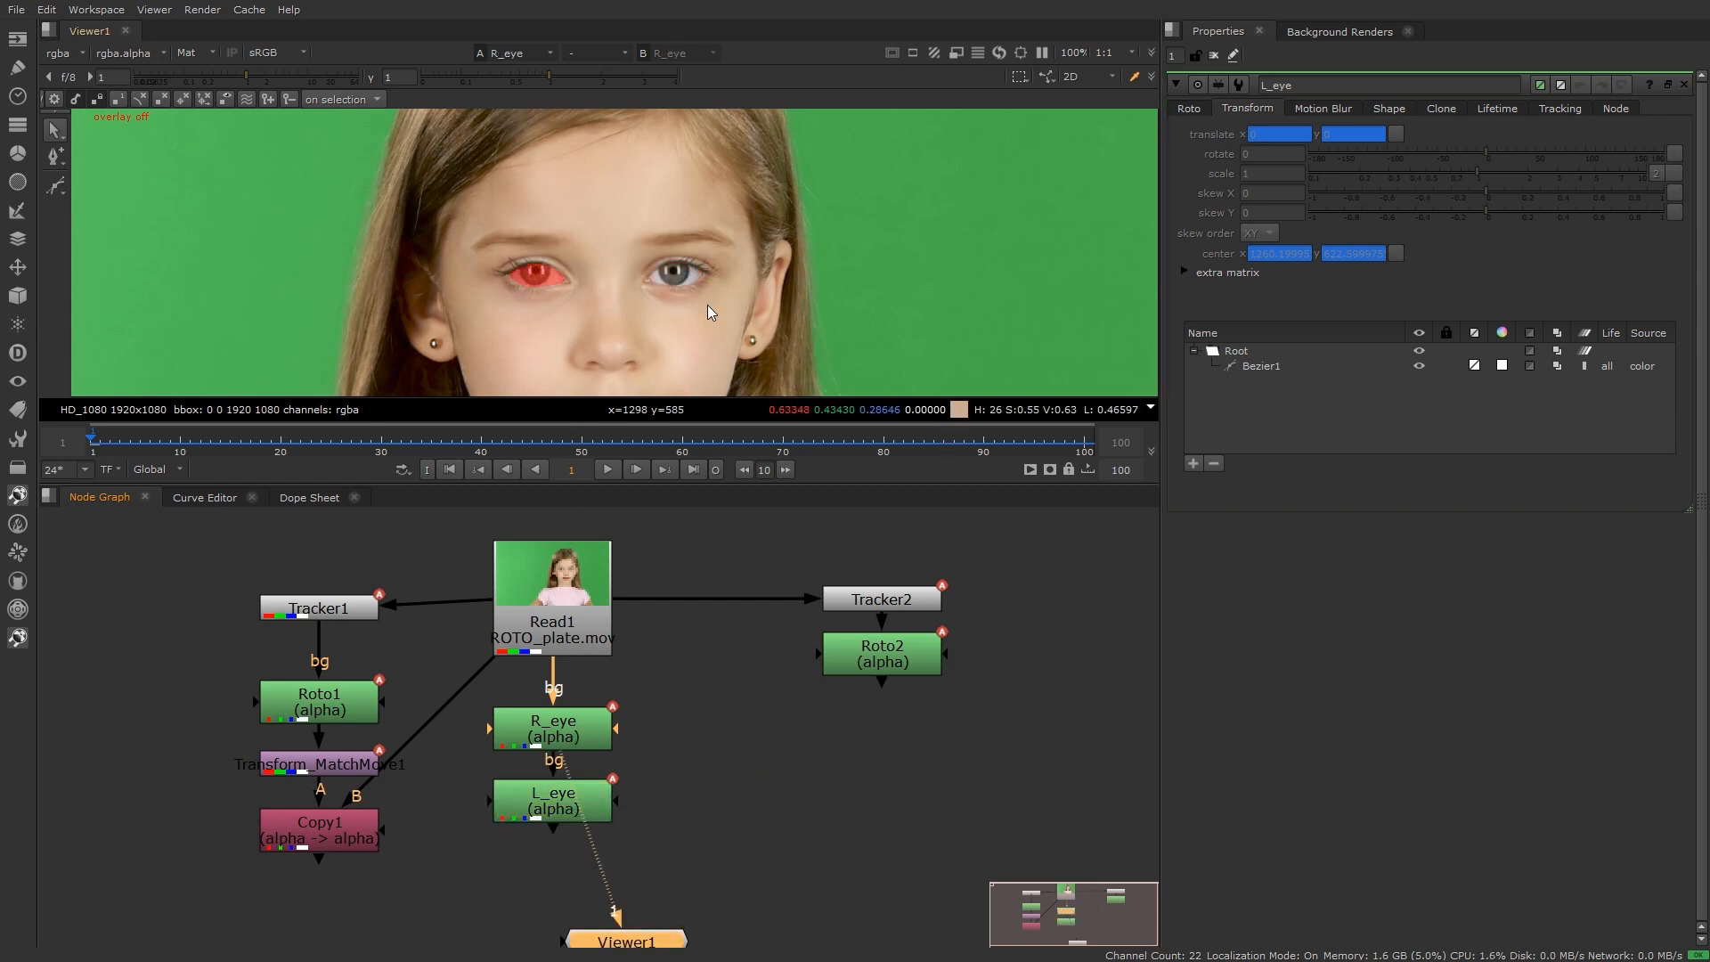
# View L_eye and turn off its replace option so both eye mattes combine
pyautogui.click(563, 804)
pyautogui.press('1')
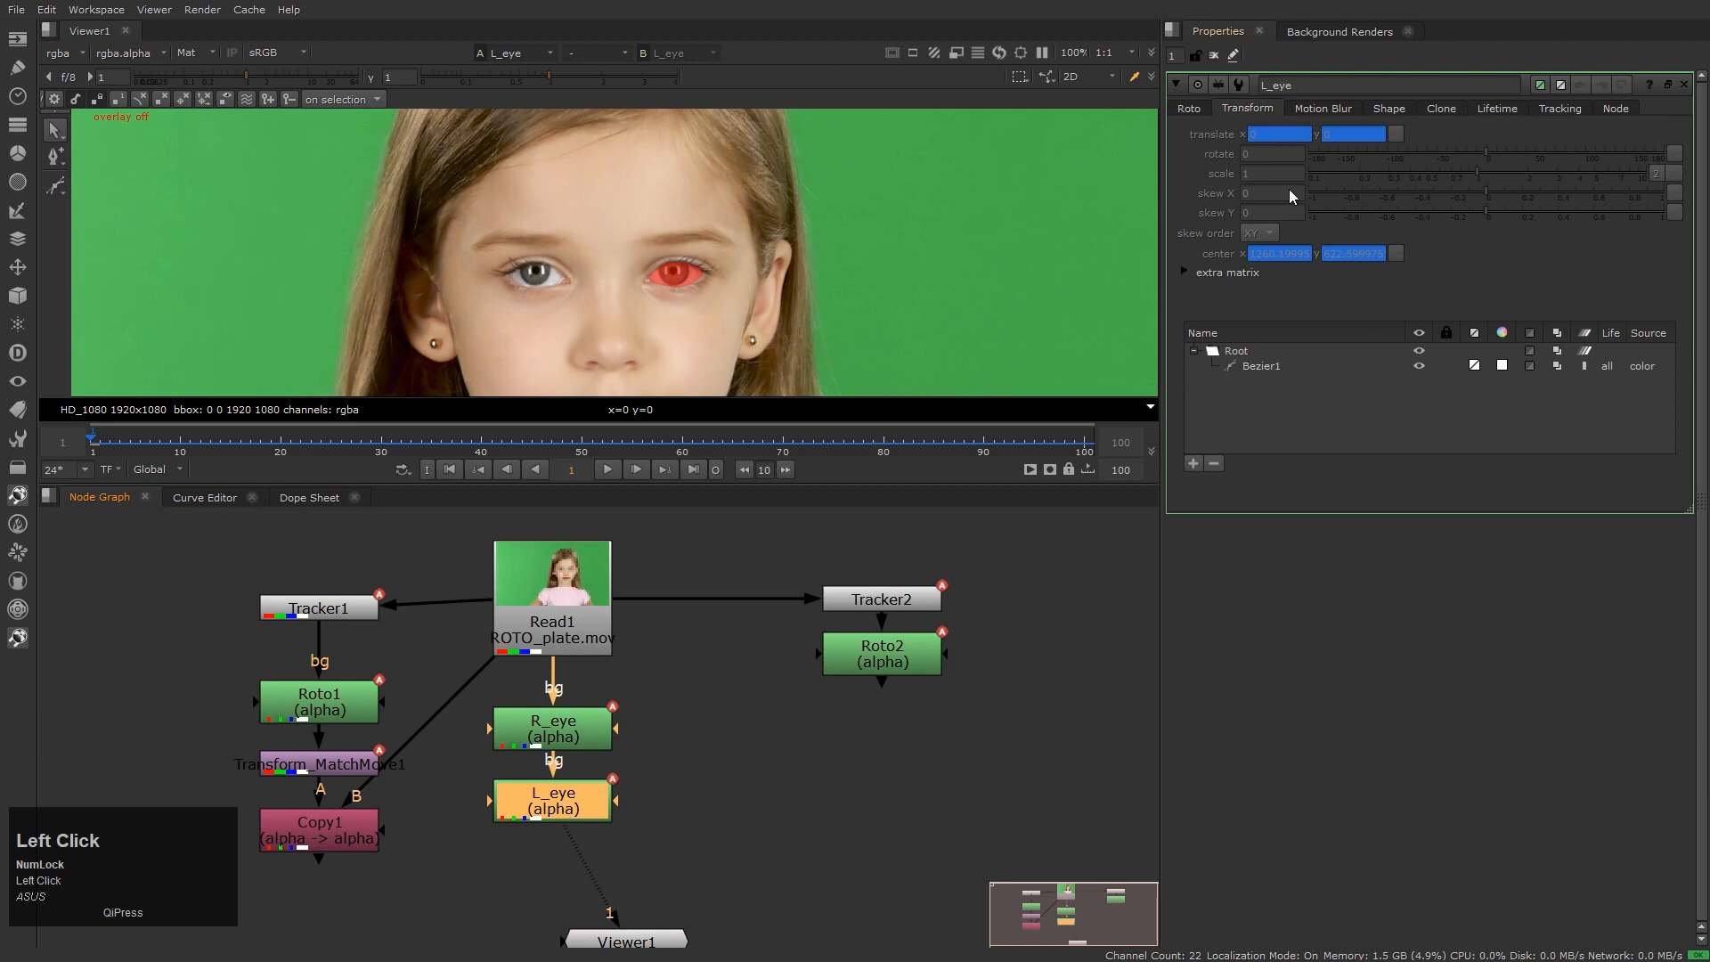
pyautogui.click(1190, 108)
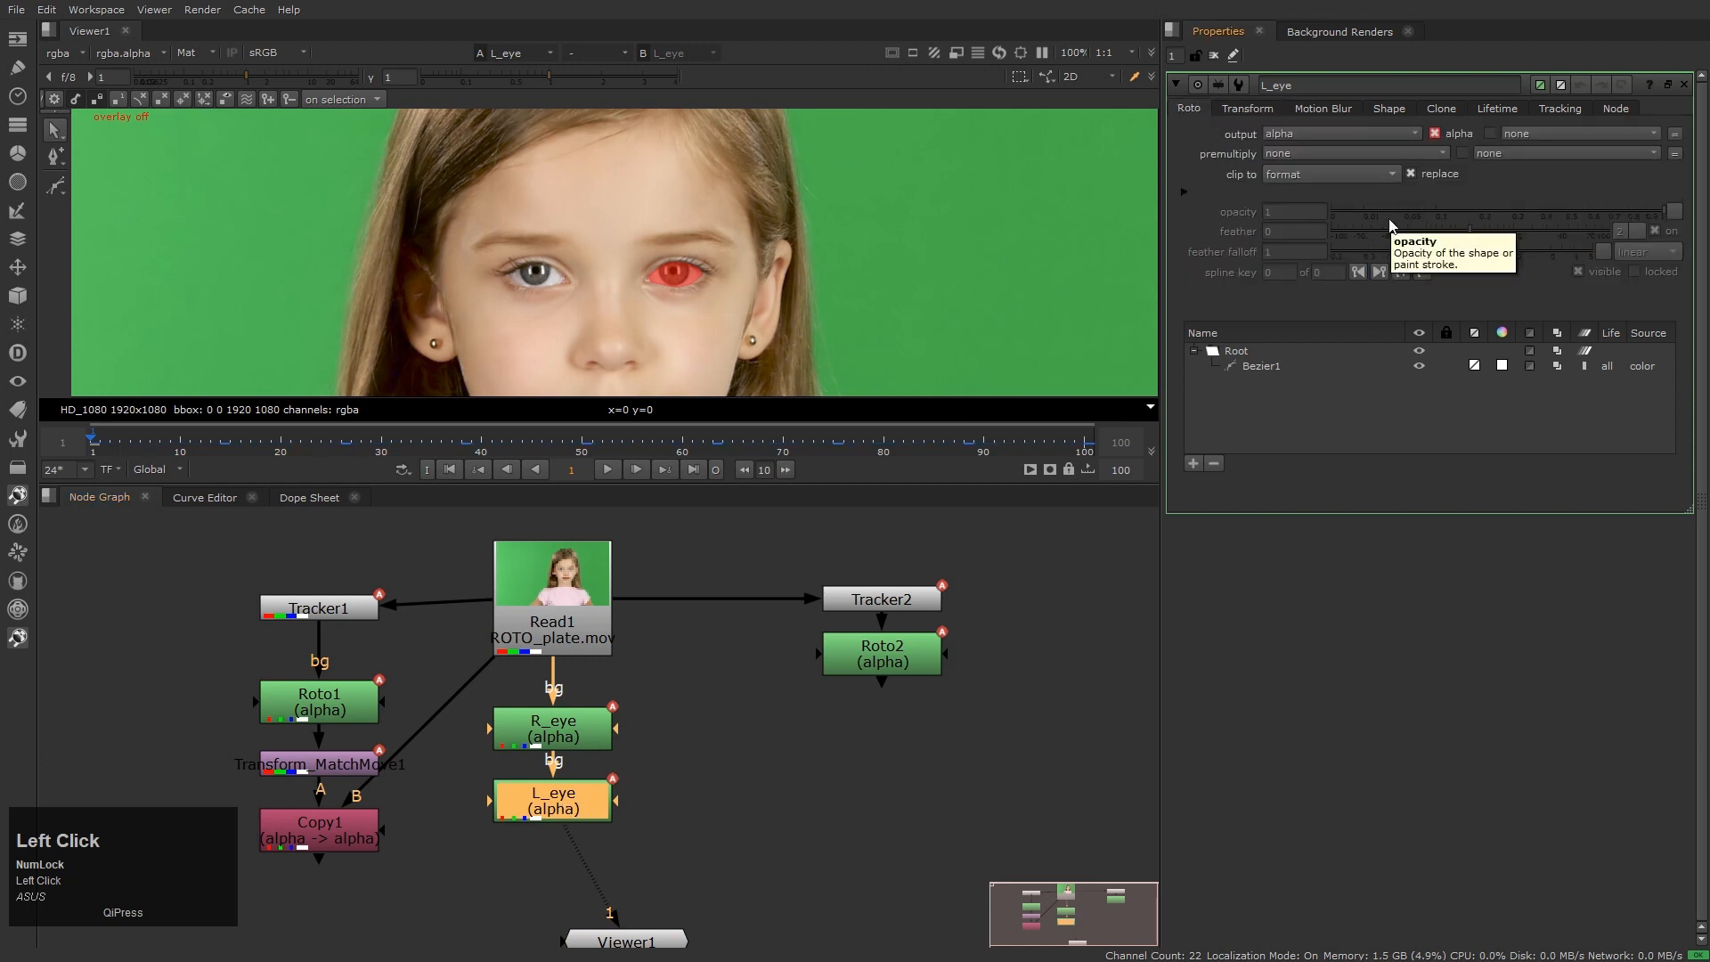
pyautogui.click(1410, 173)
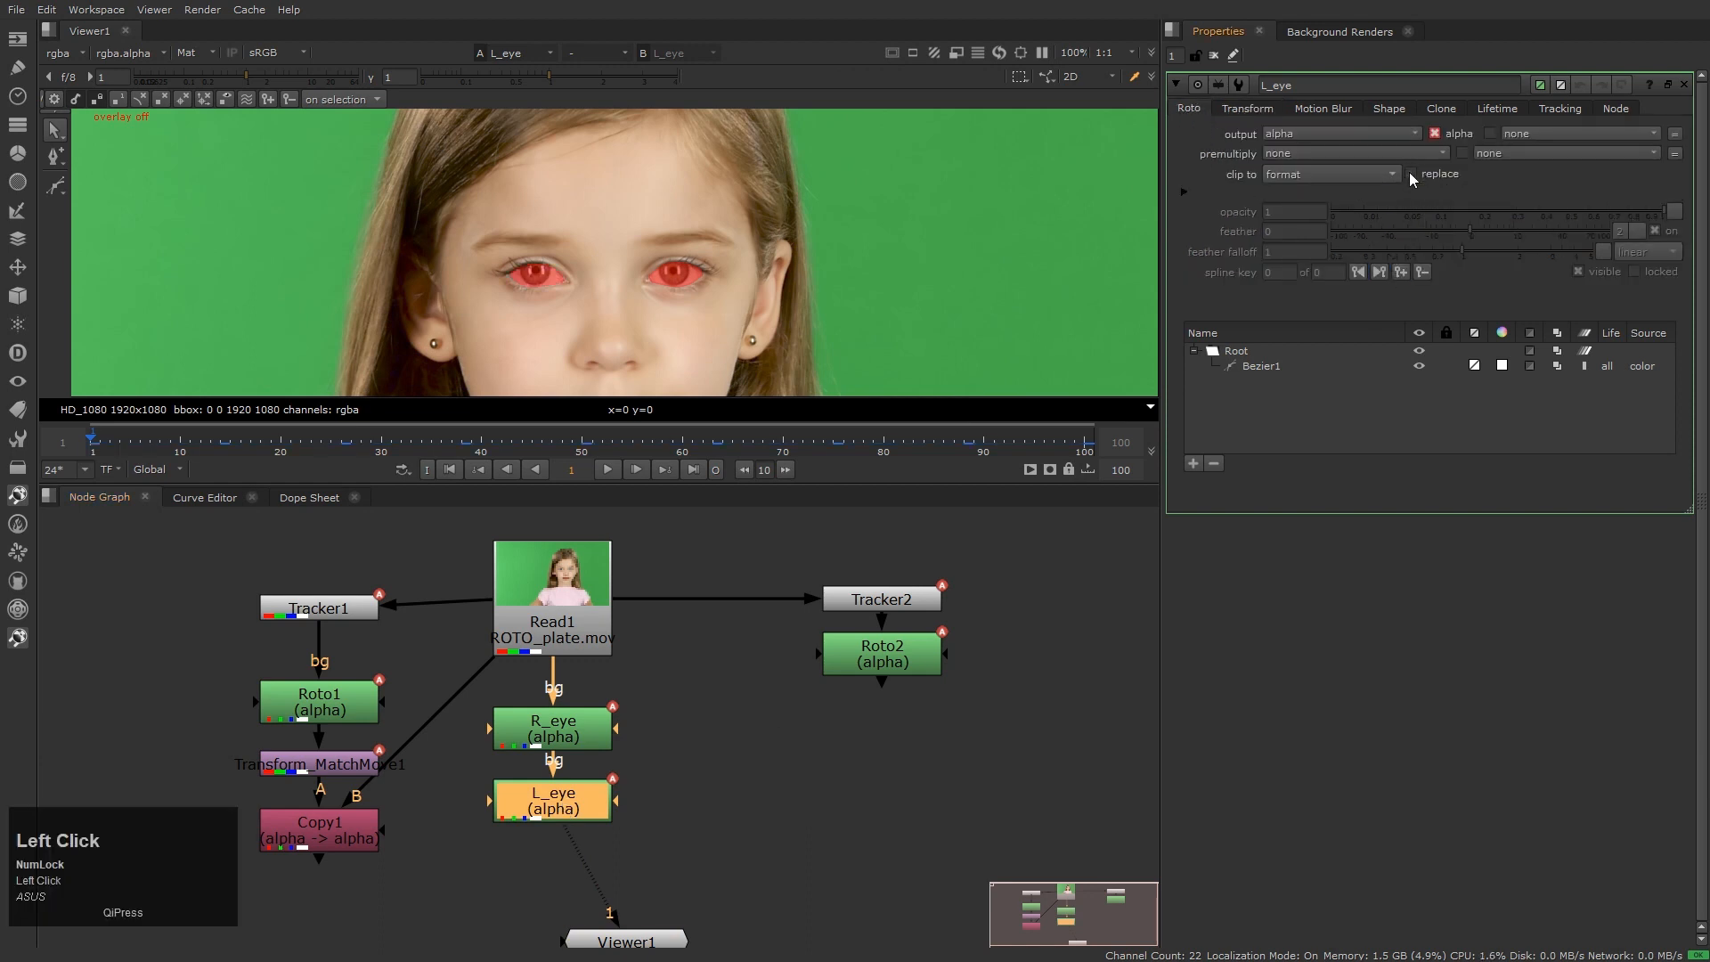
# Delete the Tracker1, Roto1, Transform_MatchMove1 and Copy1 branch along with the Tracker2 and Roto2 branch
pyautogui.moveTo(709, 768); pyautogui.dragTo(841, 745, button='middle')
pyautogui.scroll(-2, 850, 810)
pyautogui.moveTo(343, 560); pyautogui.dragTo(530, 858)
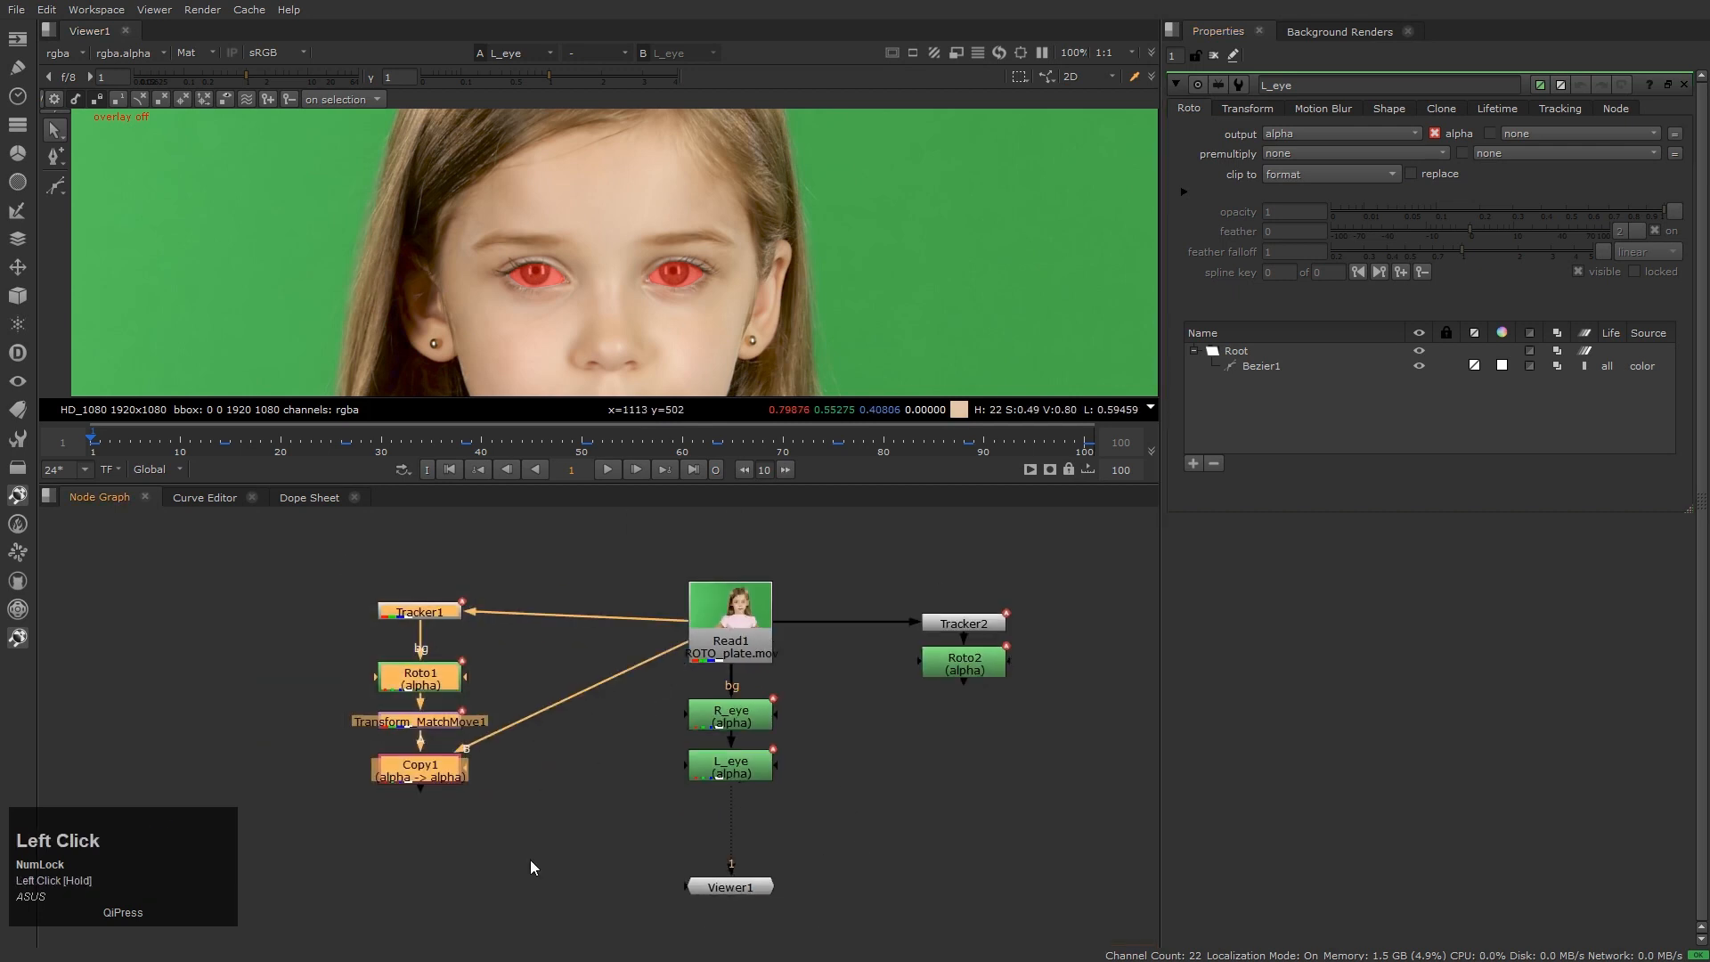
pyautogui.press('Delete')
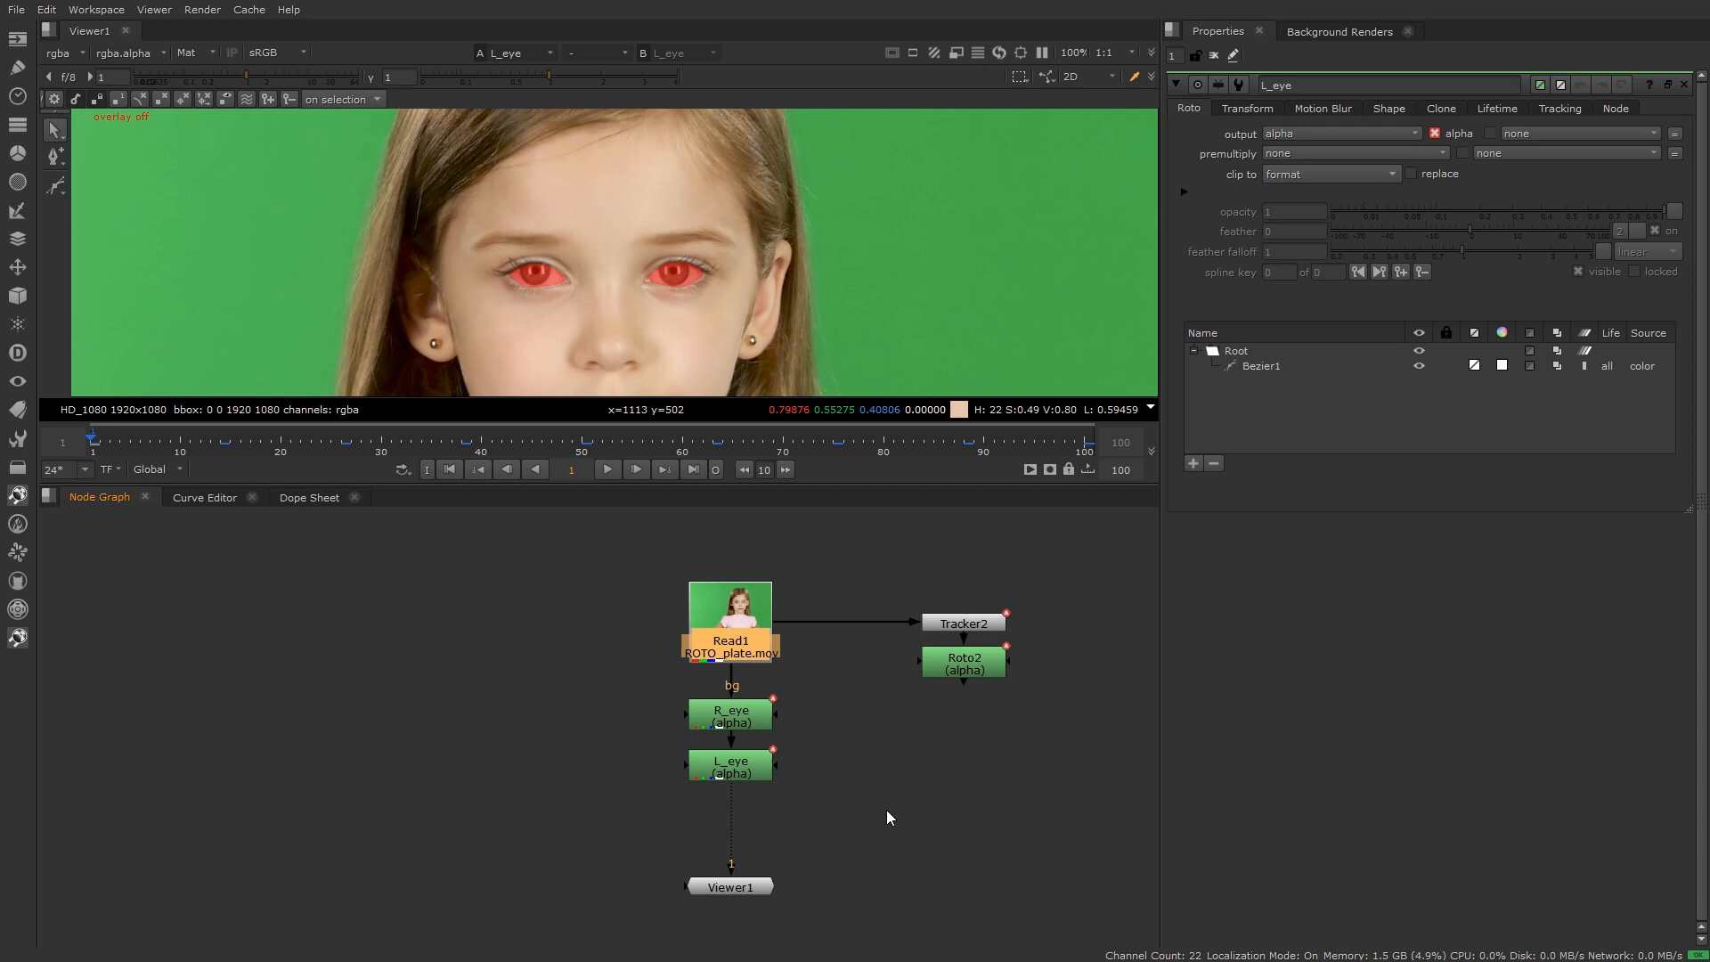
pyautogui.moveTo(870, 580); pyautogui.dragTo(1092, 788)
pyautogui.press('Delete')
pyautogui.click(962, 840)
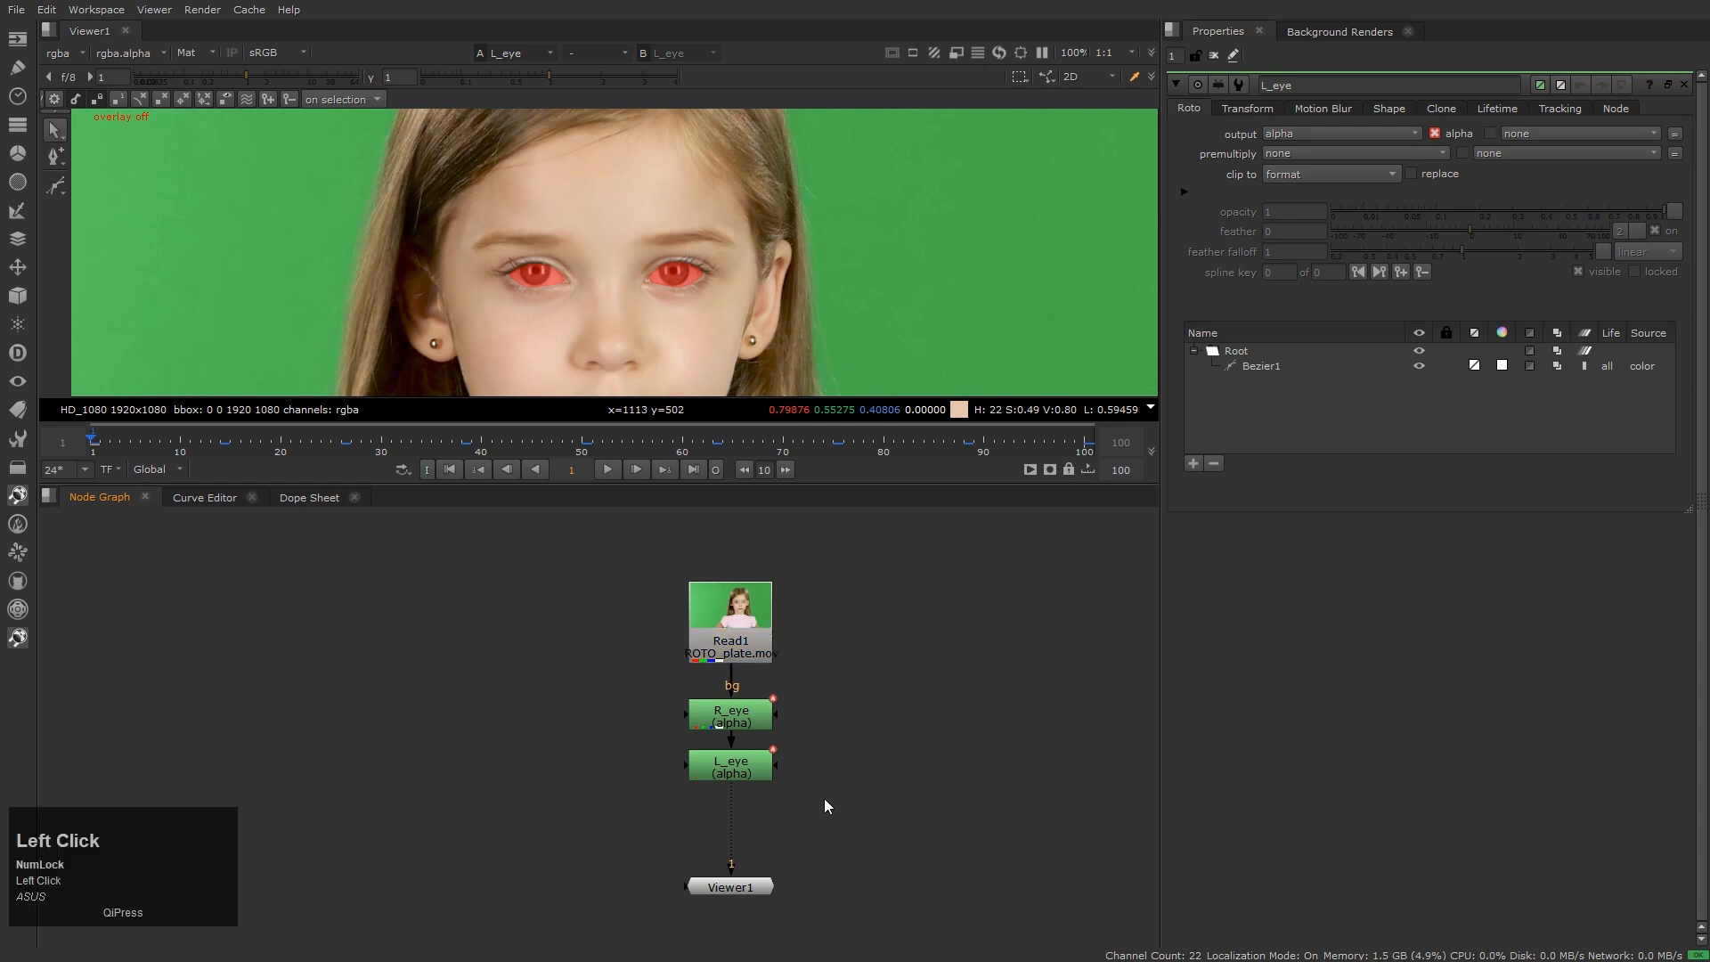
# Move R_eye and L_eye up together, closer beneath the Read1 node
pyautogui.scroll(1, 825, 806)
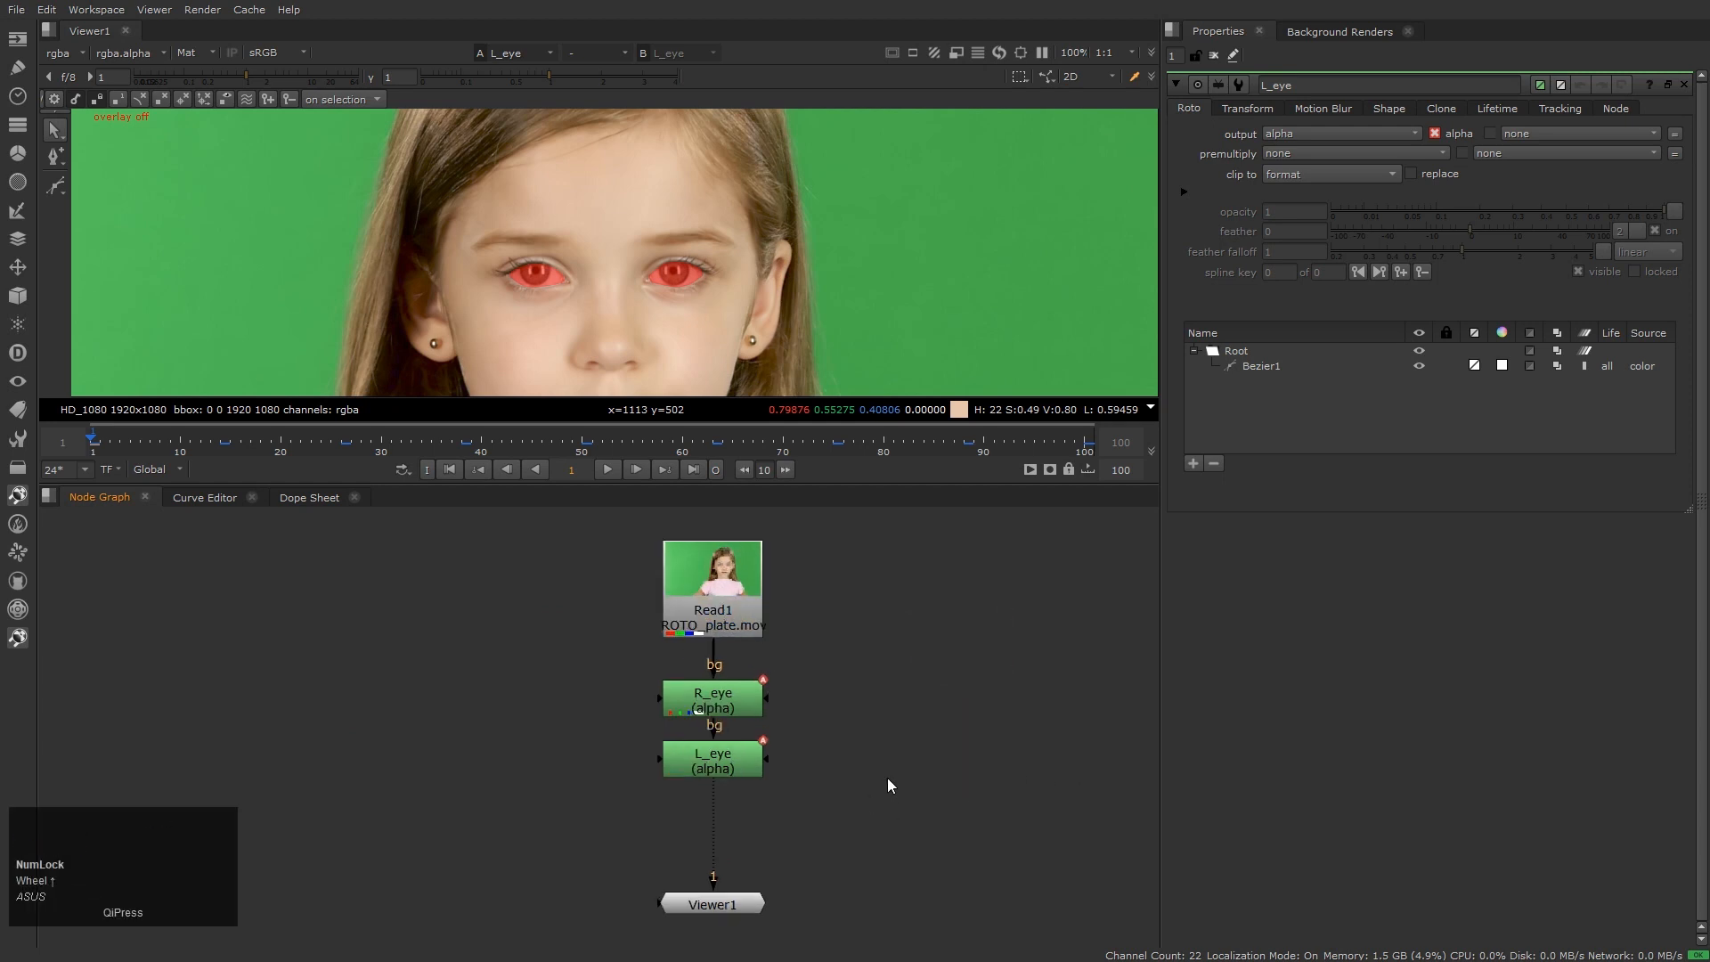
pyautogui.moveTo(593, 638); pyautogui.dragTo(806, 799)
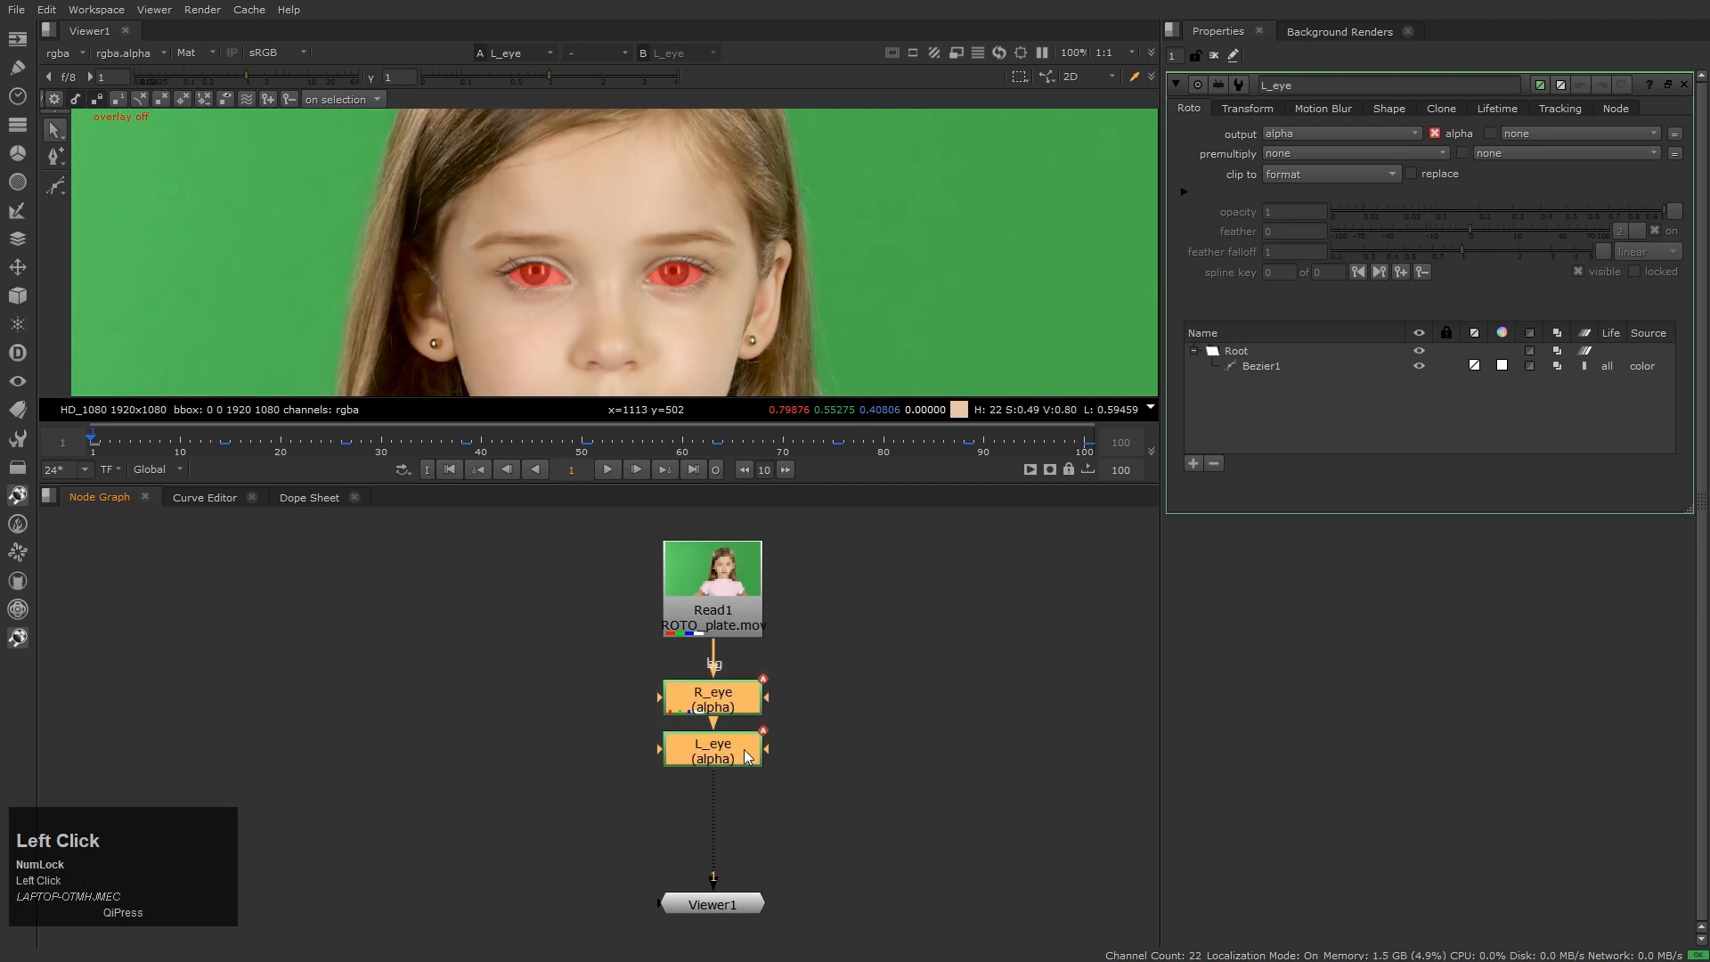
pyautogui.moveTo(743, 751); pyautogui.dragTo(746, 725)
pyautogui.click(855, 623)
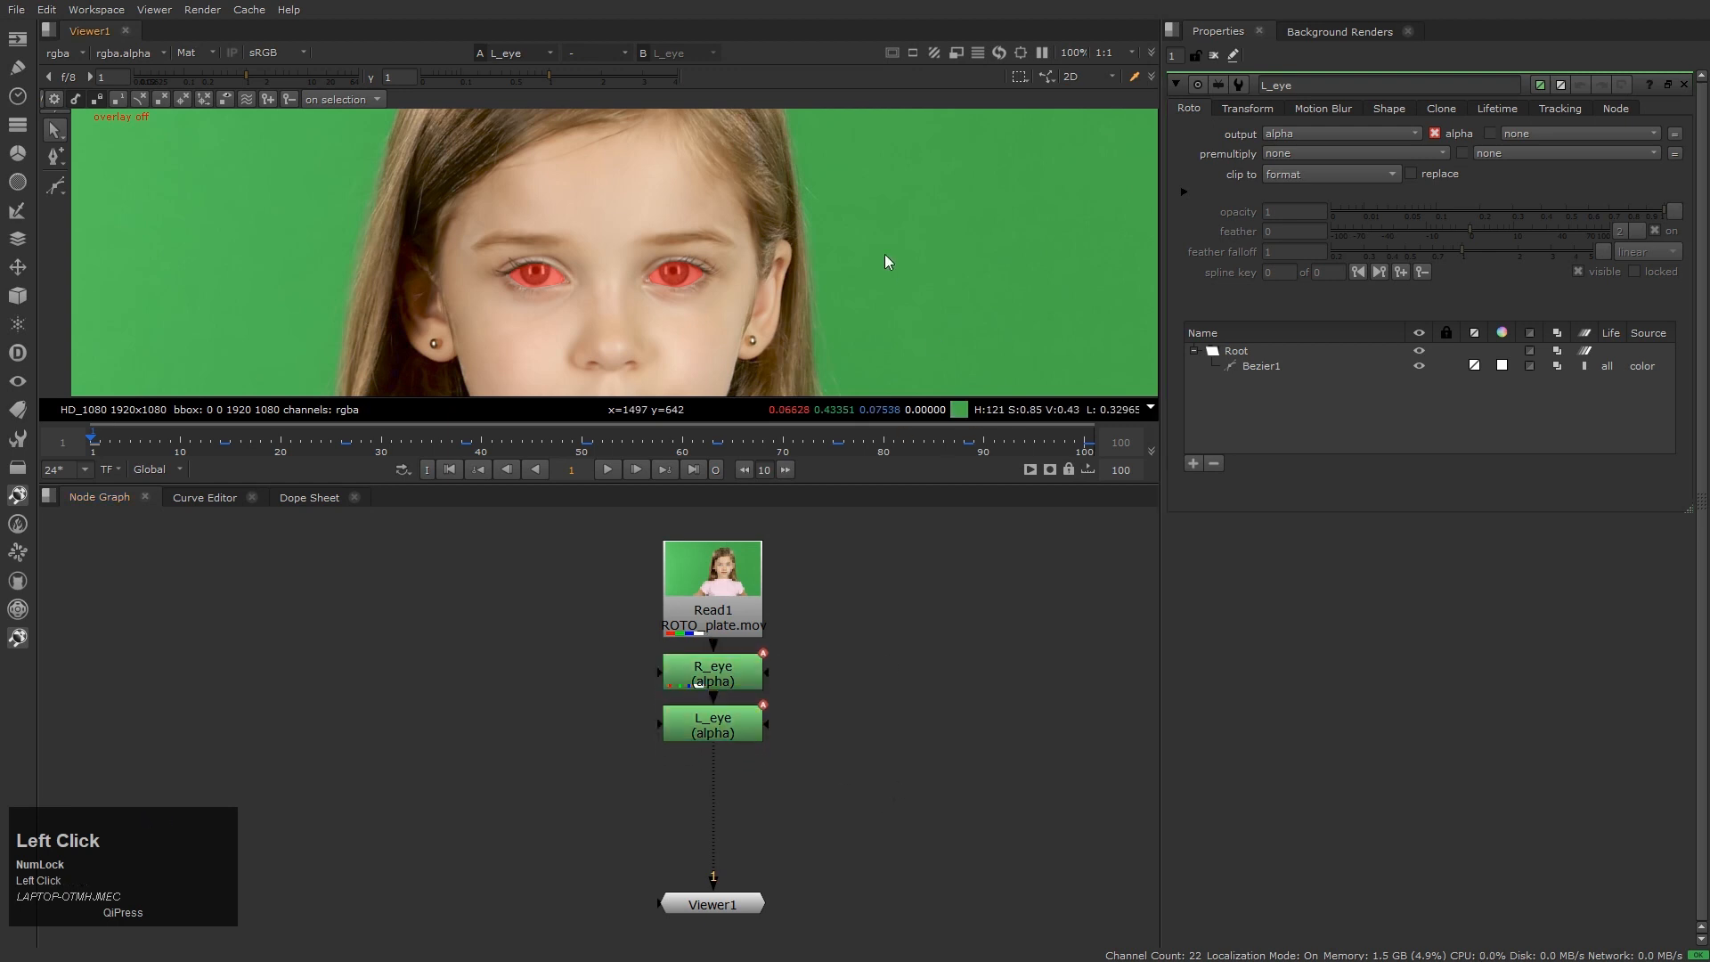
# Show the alpha channel over the full frame and play the clip to check both eye mattes
pyautogui.press('a')
pyautogui.press('h')
pyautogui.press('Home')
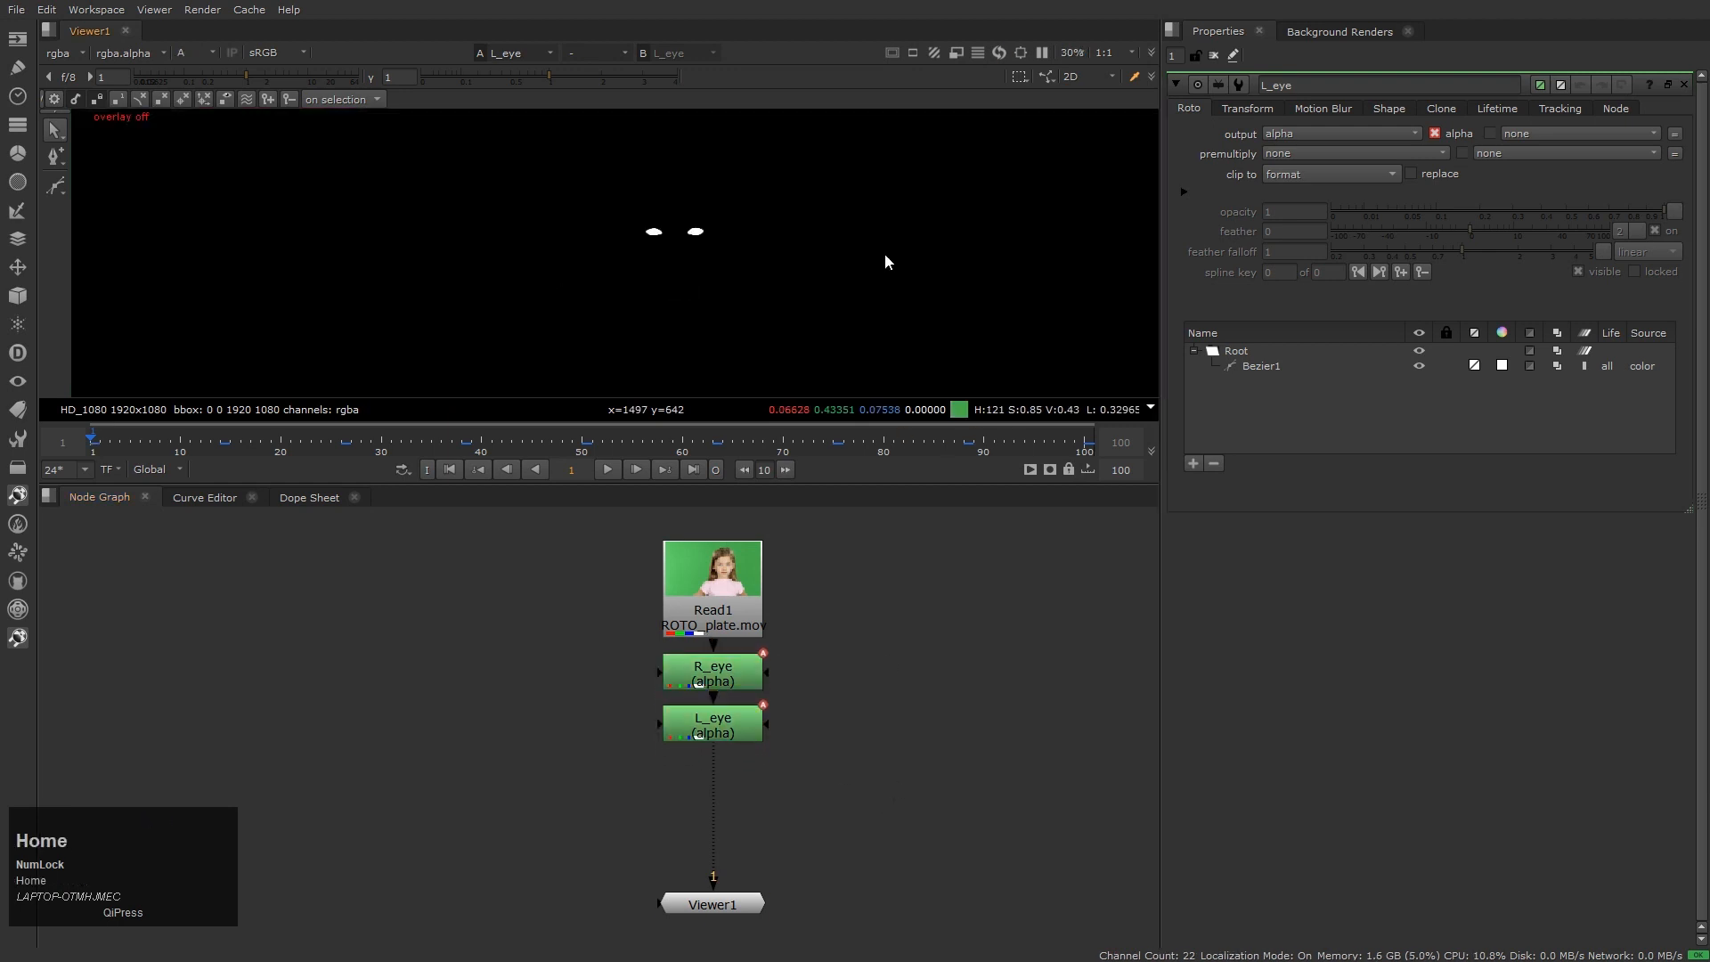
pyautogui.press('l')
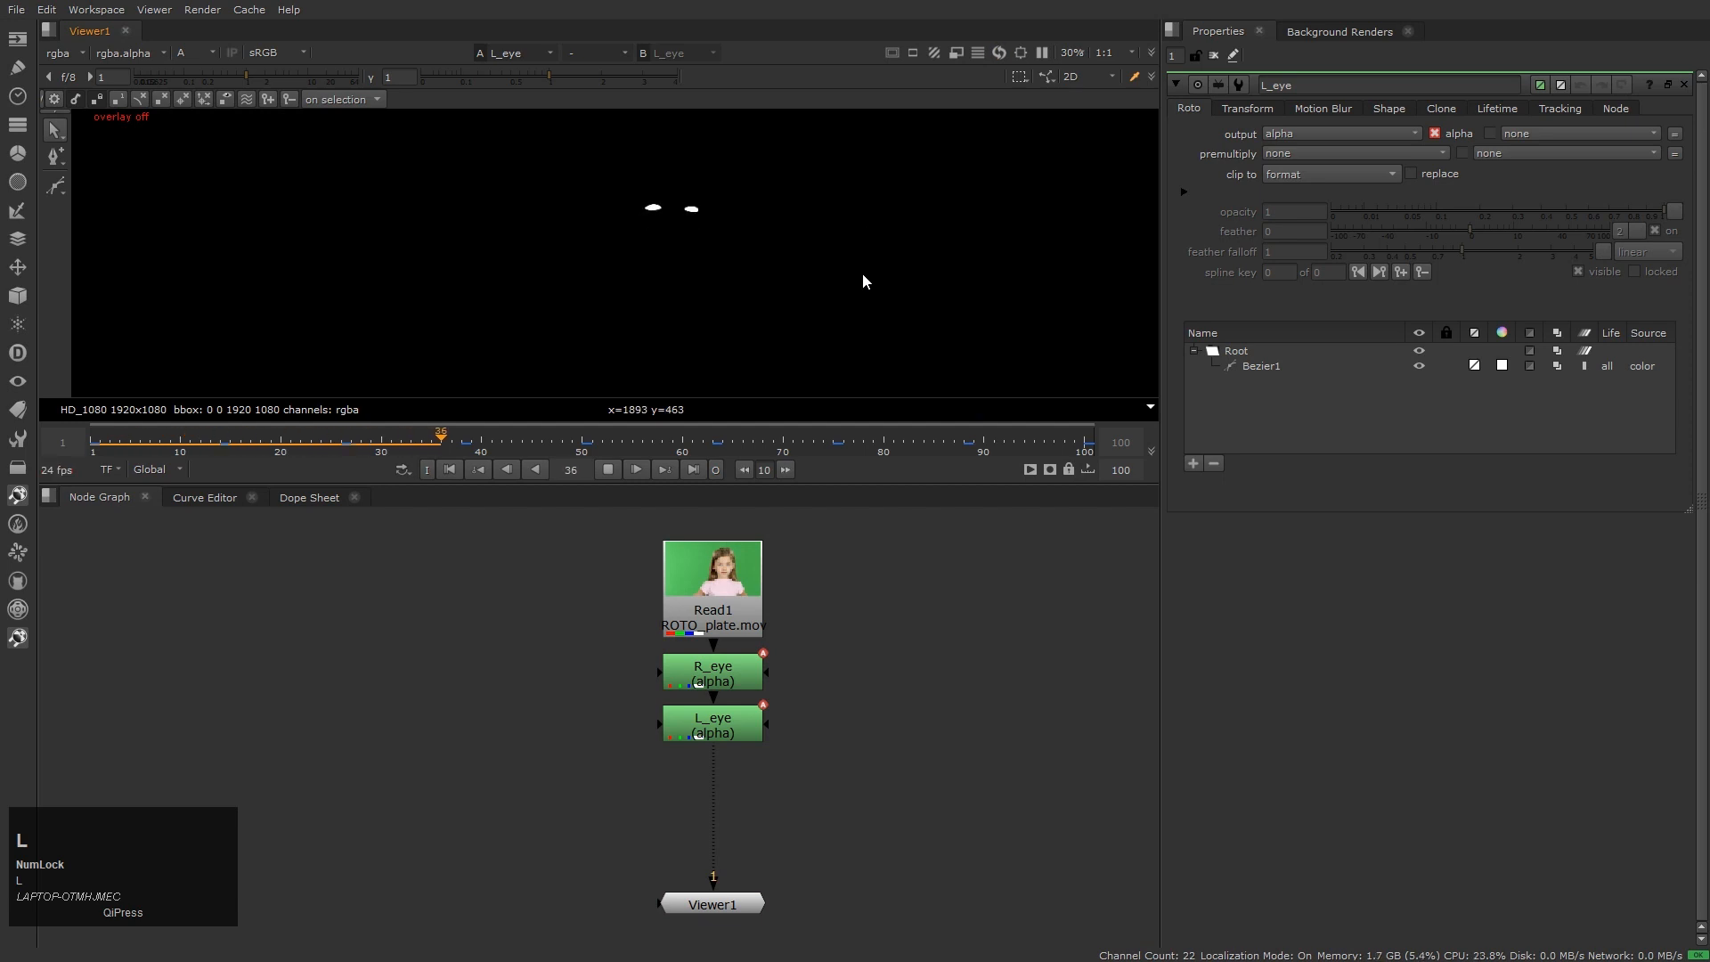
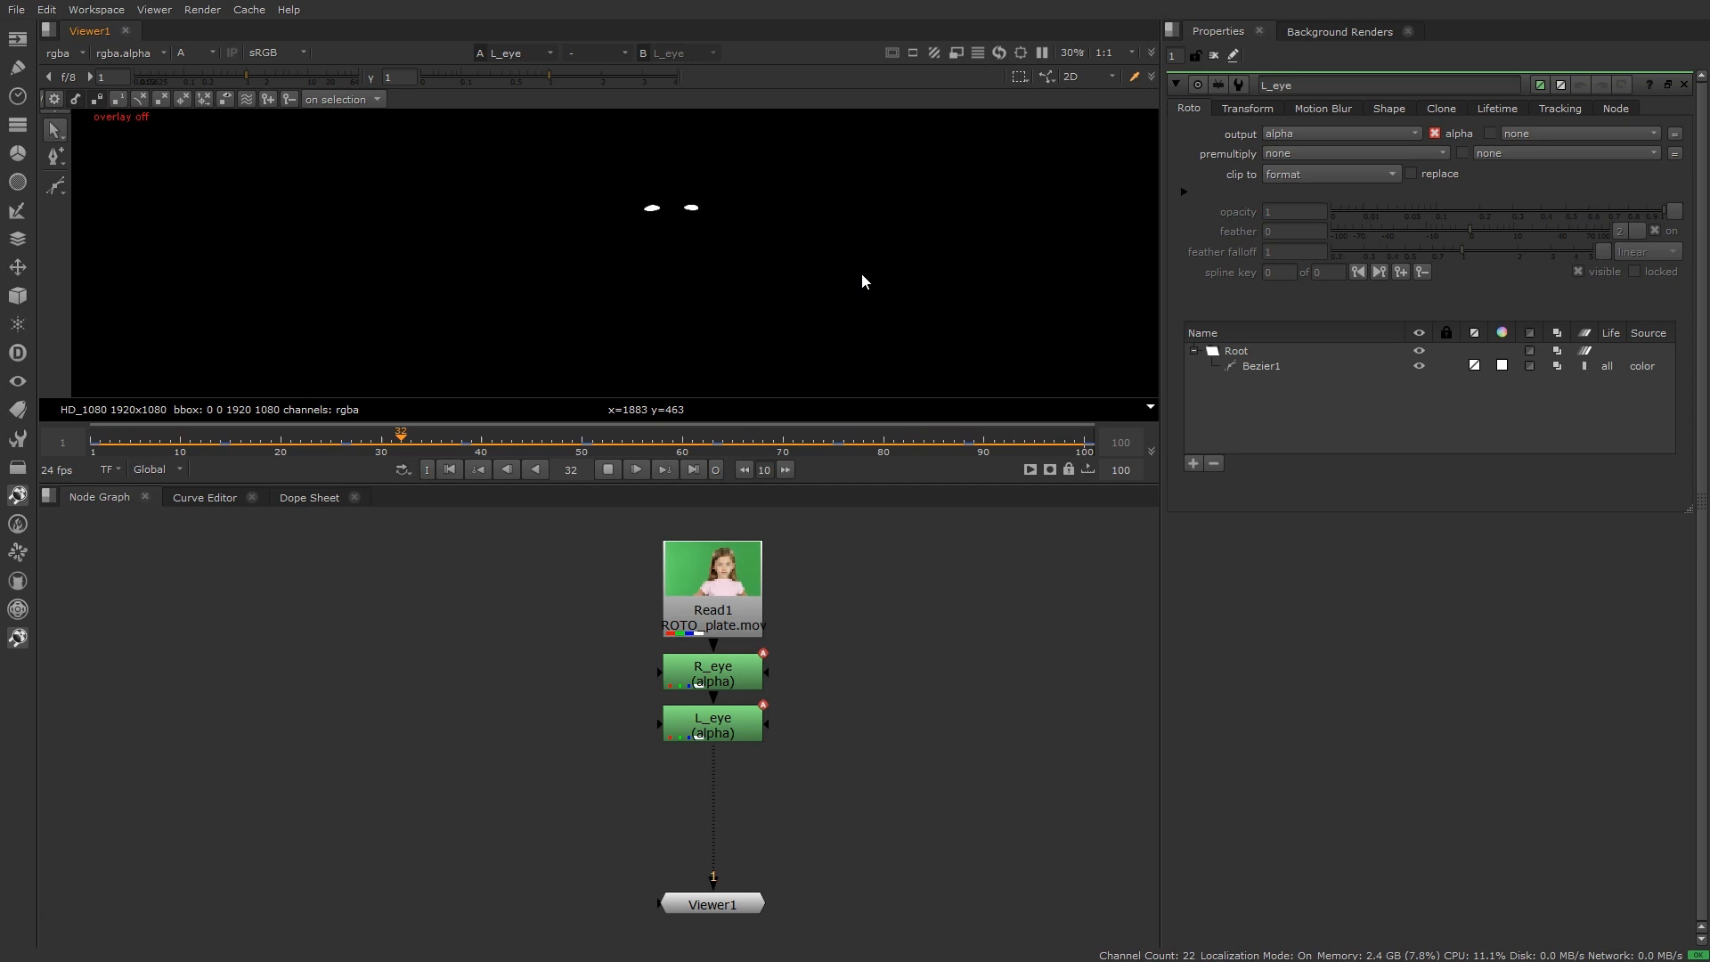
# Stop playback, return to the first frame in RGB, then add a Premult node after L_eye and play the clip to check the cut-out eyes
pyautogui.press('k')
pyautogui.press('Home')
pyautogui.click(712, 723)
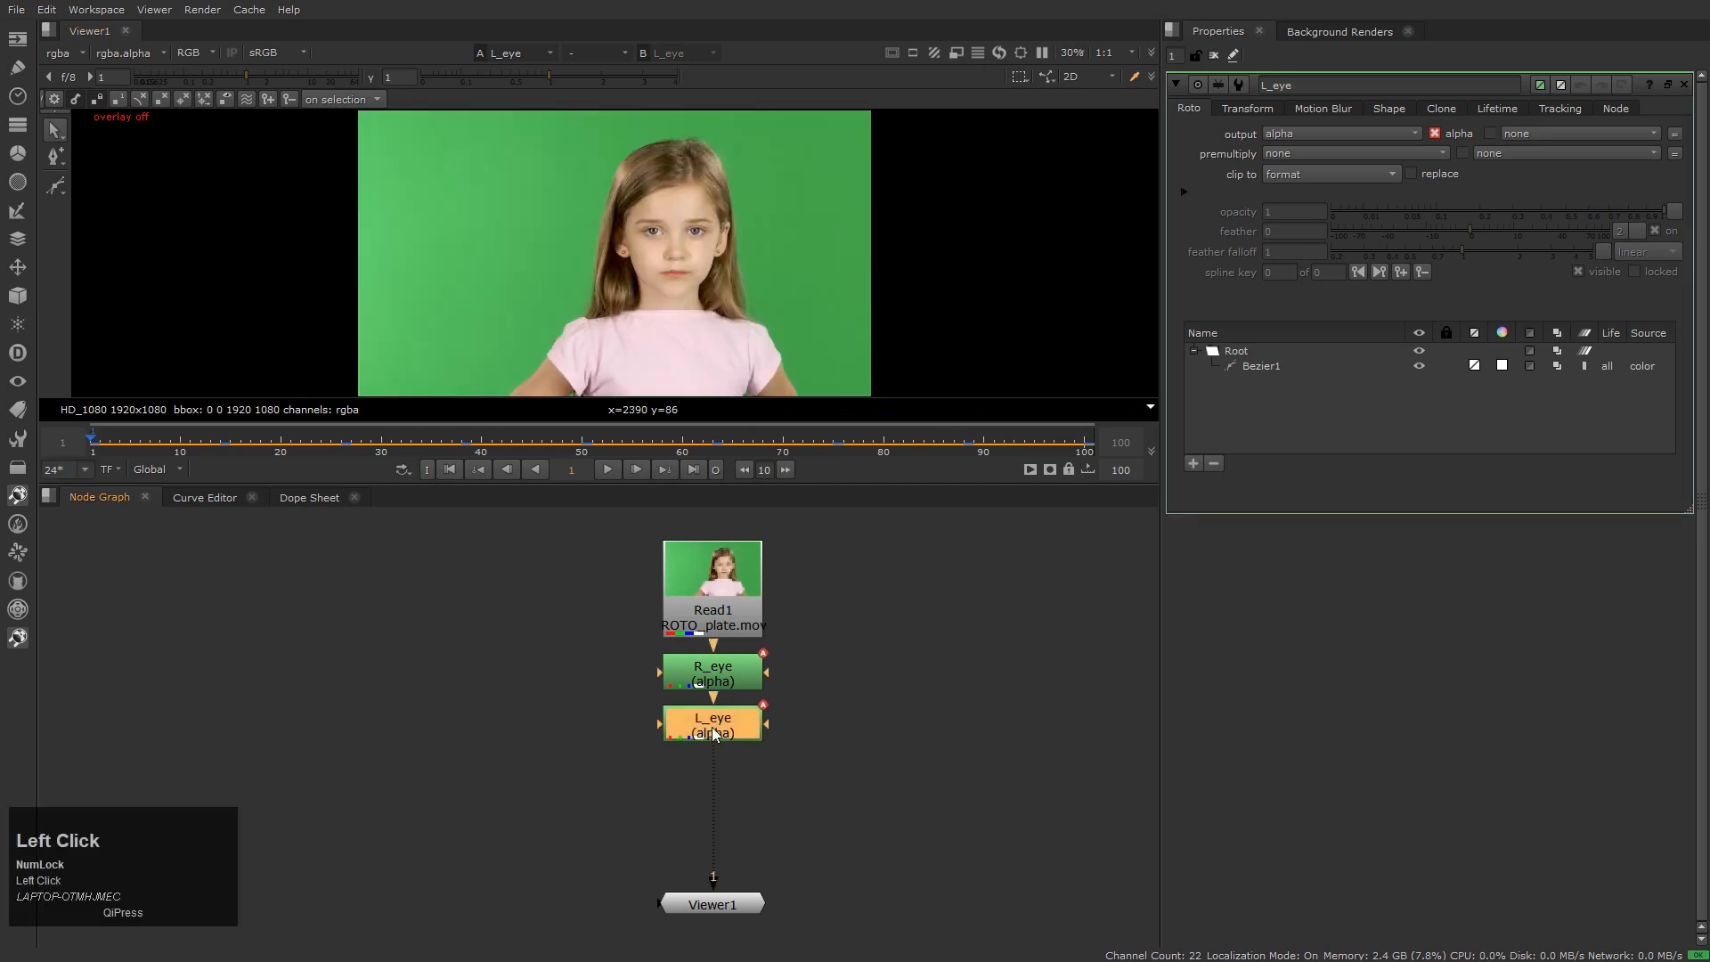
pyautogui.press('Tab')
pyautogui.write('prem')
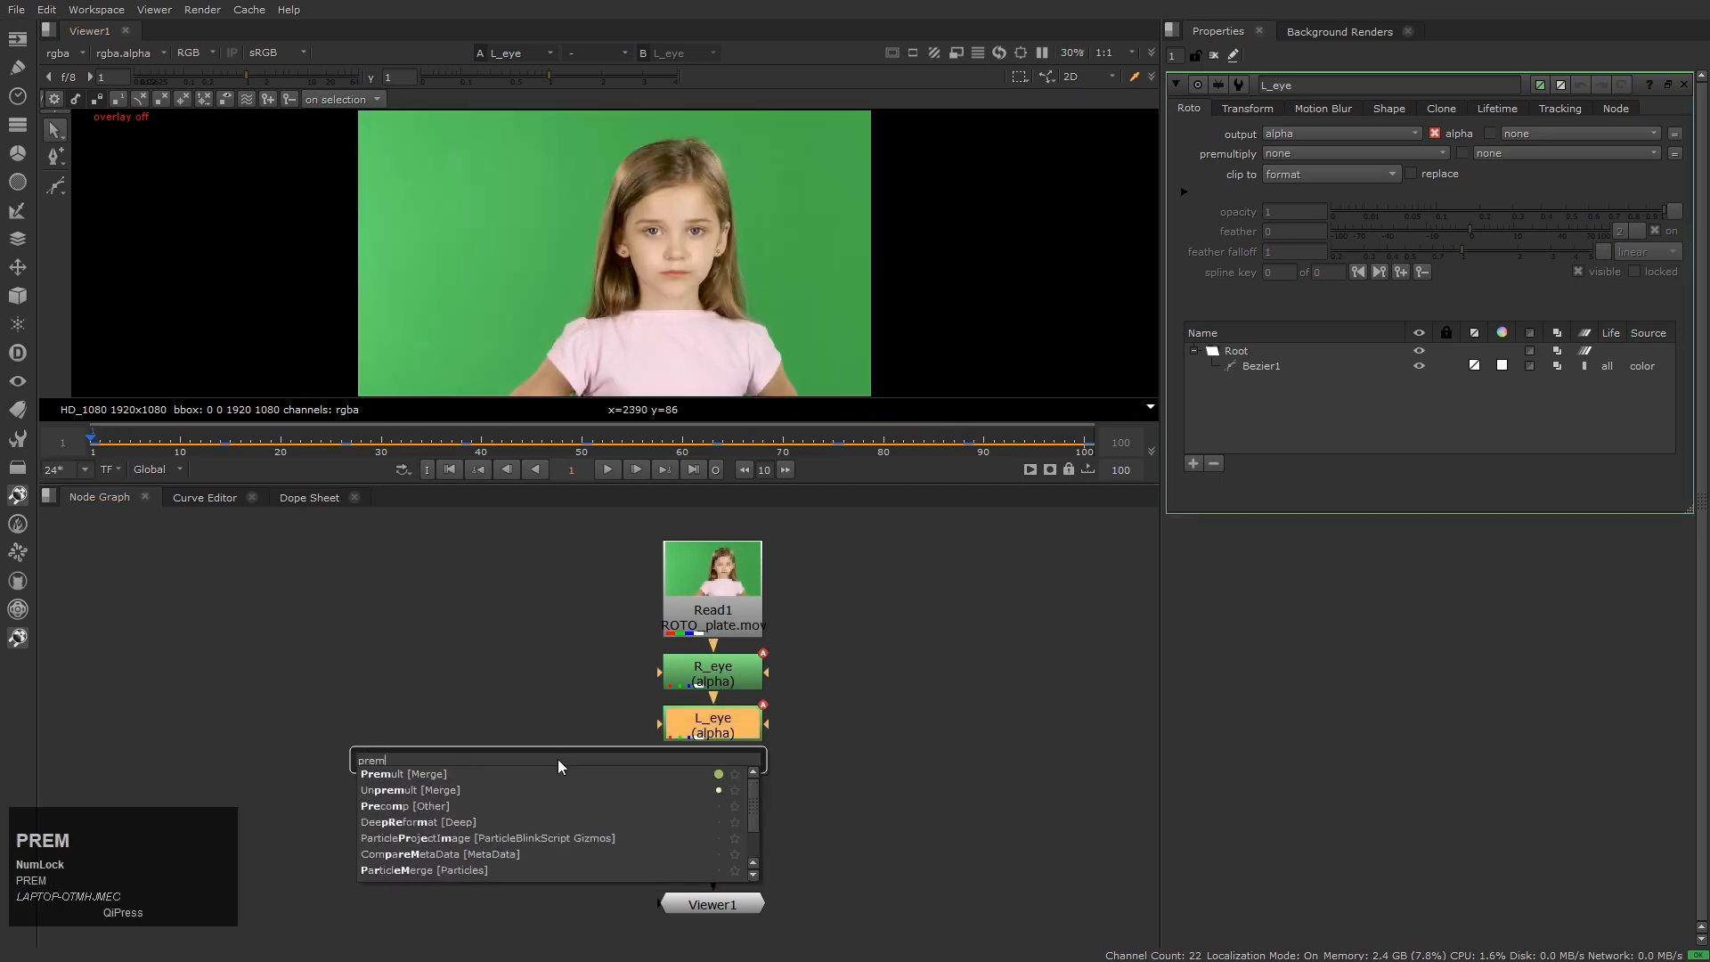
pyautogui.press('Return')
pyautogui.click(866, 240)
pyautogui.press('l')
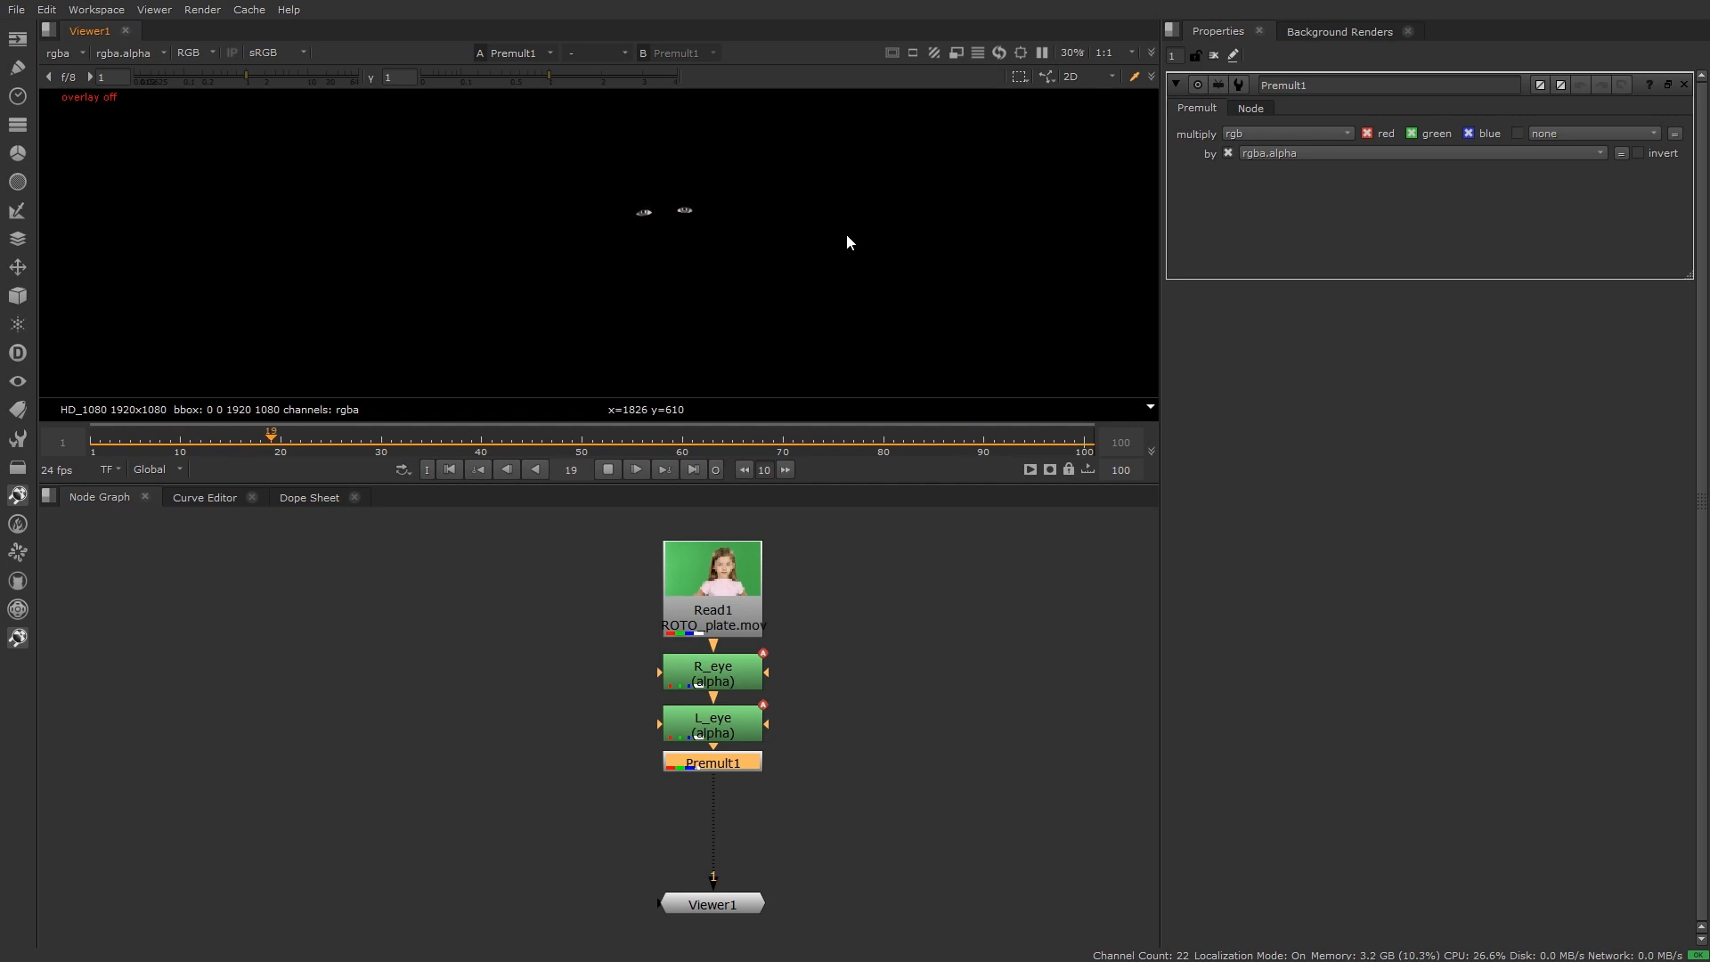
pyautogui.press('k')
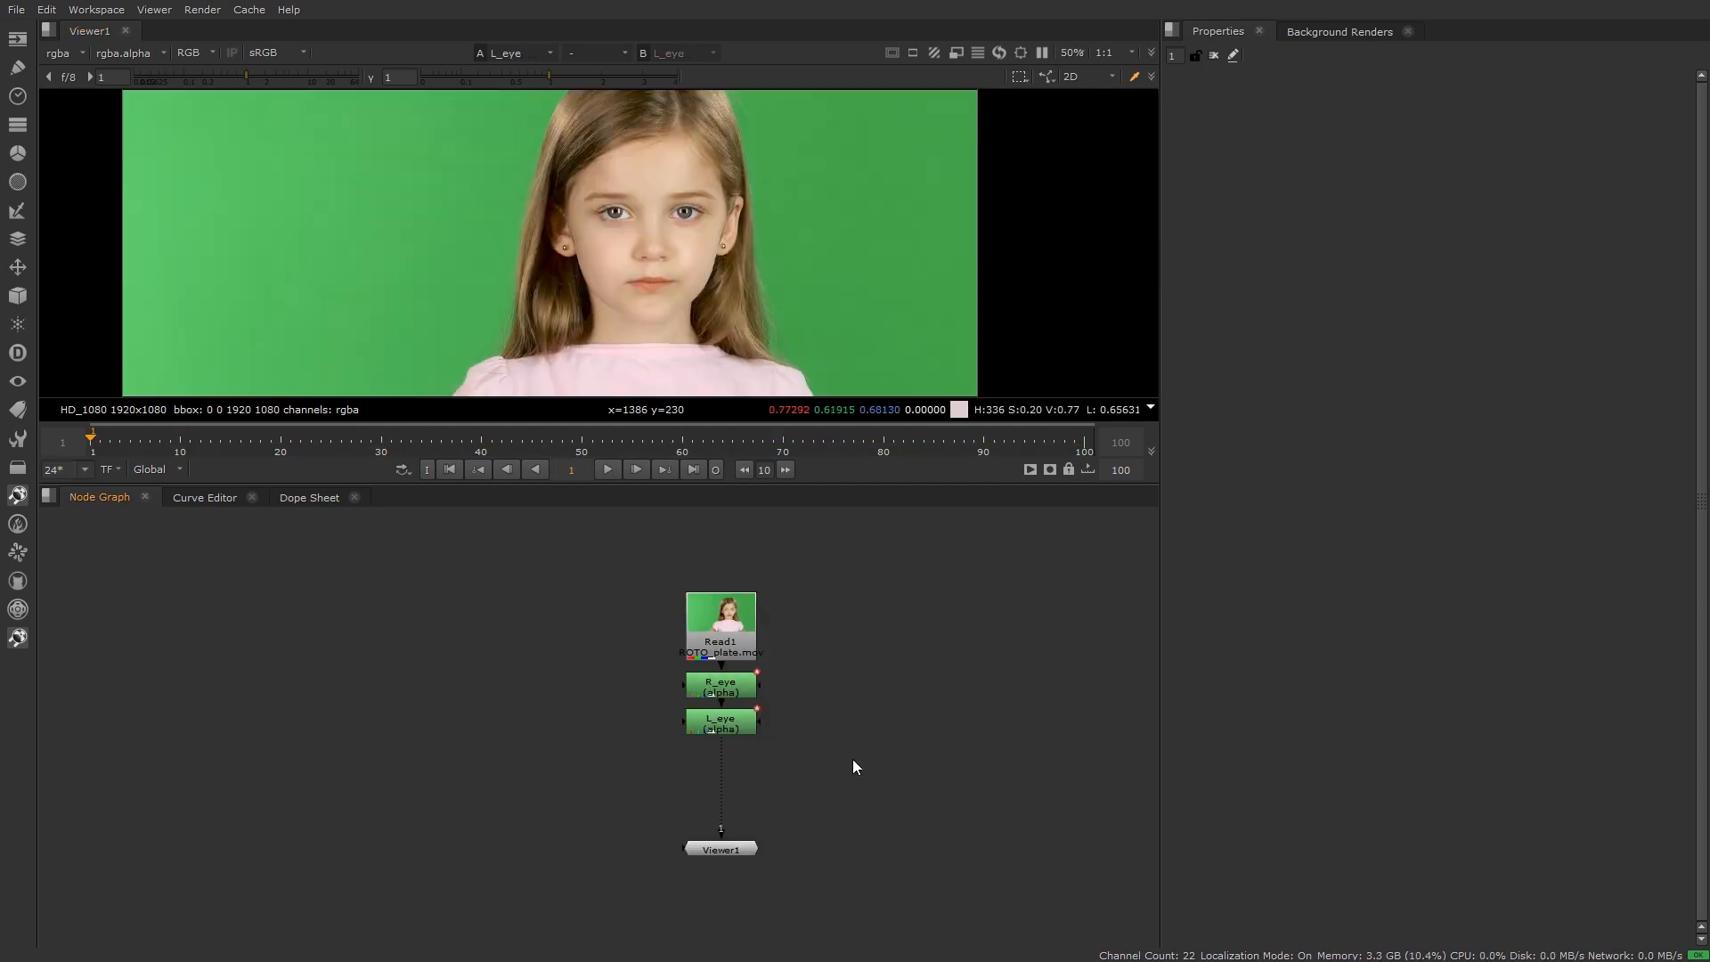
# Move R_eye and L_eye together to the side of the main pipe and view Read1 directly
pyautogui.moveTo(611, 659); pyautogui.dragTo(815, 780)
pyautogui.moveTo(737, 699); pyautogui.dragTo(590, 642)
pyautogui.click(722, 624)
pyautogui.press('1')
# Add a Grade node and insert it between Read1 and Viewer1
pyautogui.click(695, 718)
pyautogui.scroll(3, 695, 717)
pyautogui.click(695, 719)
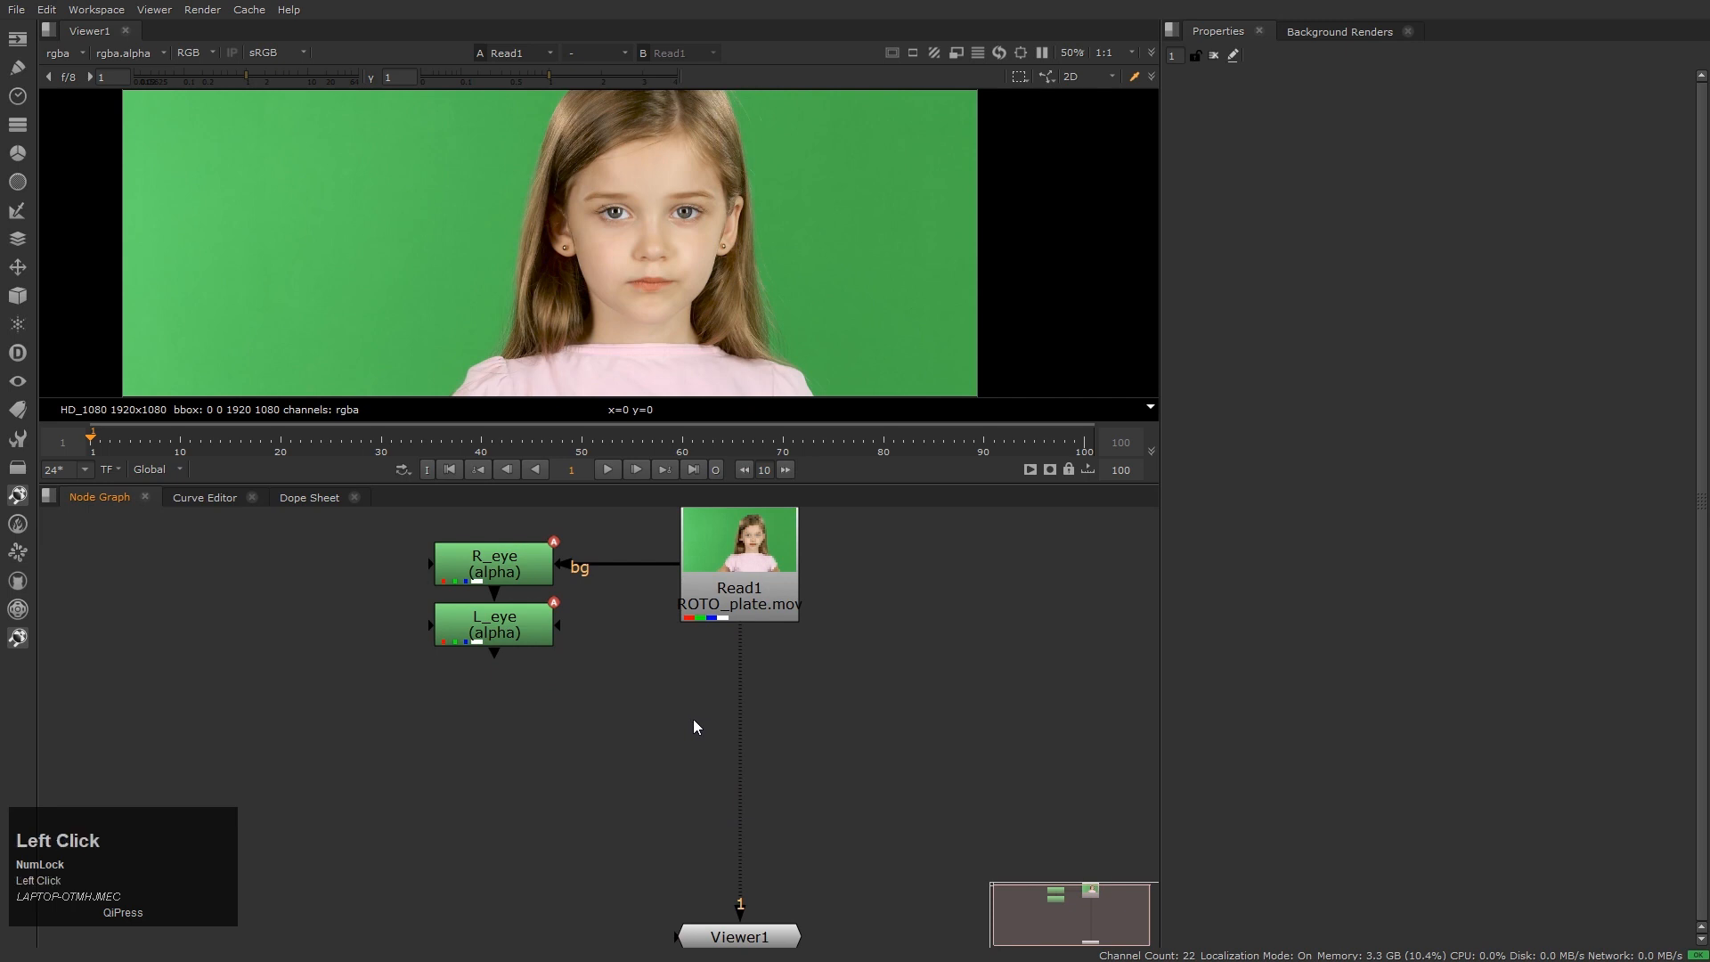
pyautogui.press('Tab')
pyautogui.click(657, 664)
pyautogui.press('h')
pyautogui.press('g')
pyautogui.moveTo(671, 720); pyautogui.dragTo(741, 724)
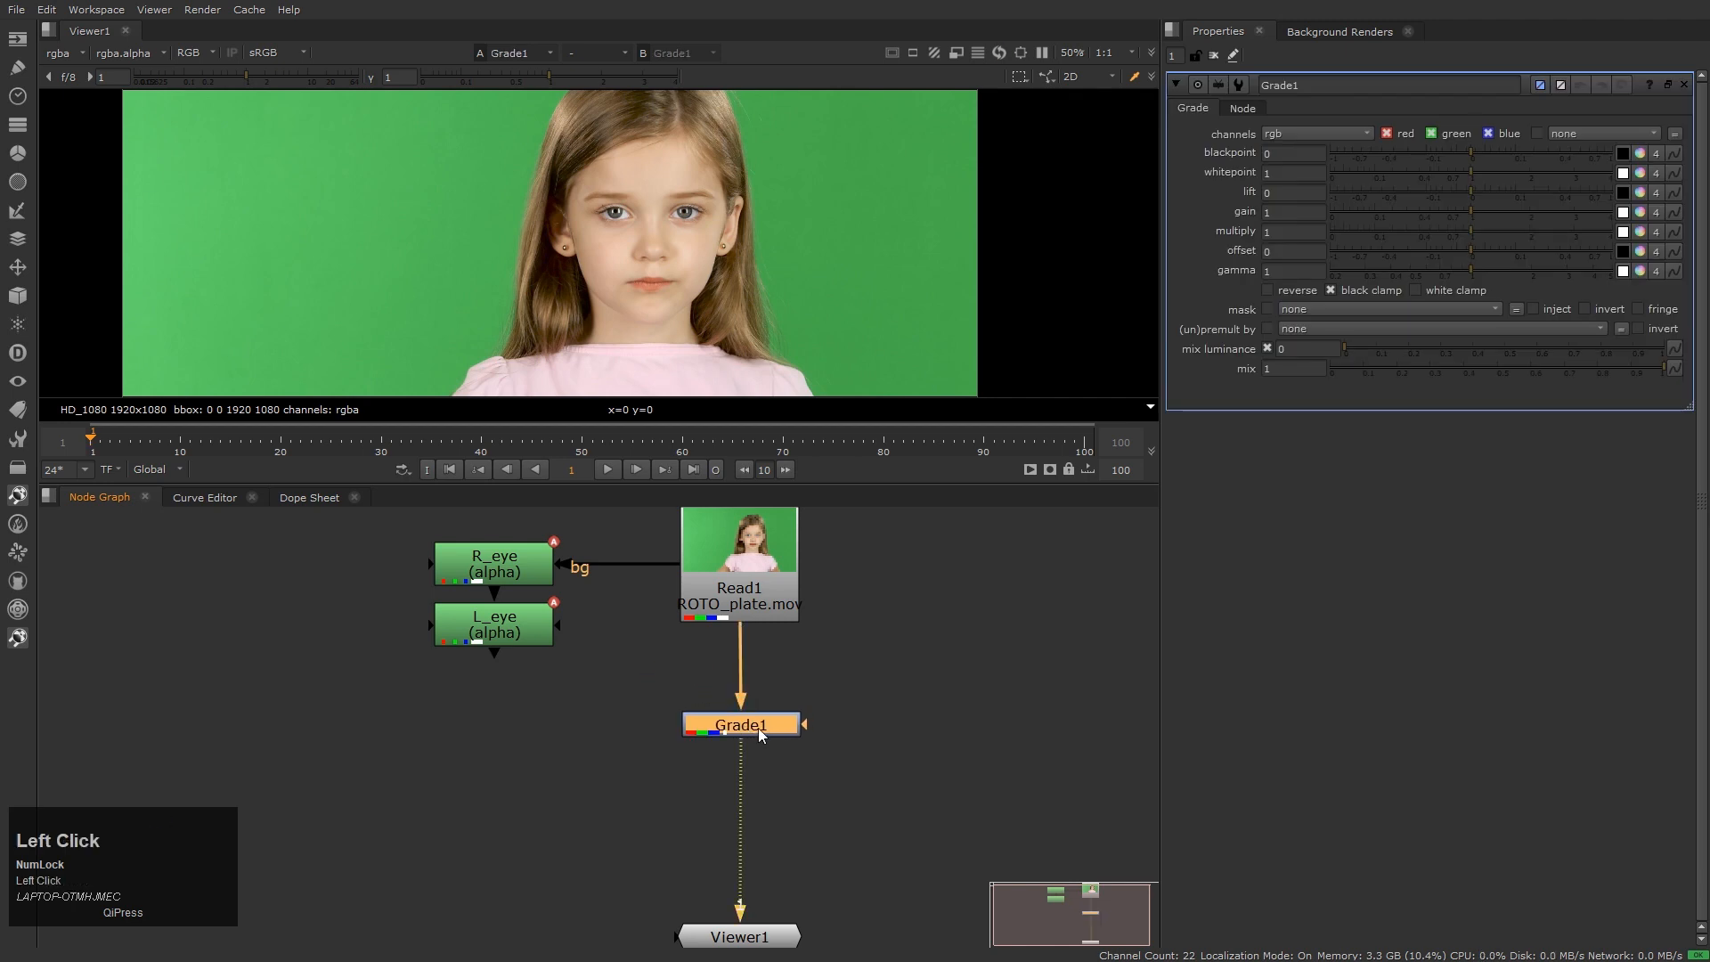
# Connect Grade1's mask input to L_eye and move both roto nodes to the other side of Read1
pyautogui.click(792, 729)
pyautogui.moveTo(703, 670); pyautogui.dragTo(495, 623)
pyautogui.moveTo(398, 525); pyautogui.dragTo(956, 629)
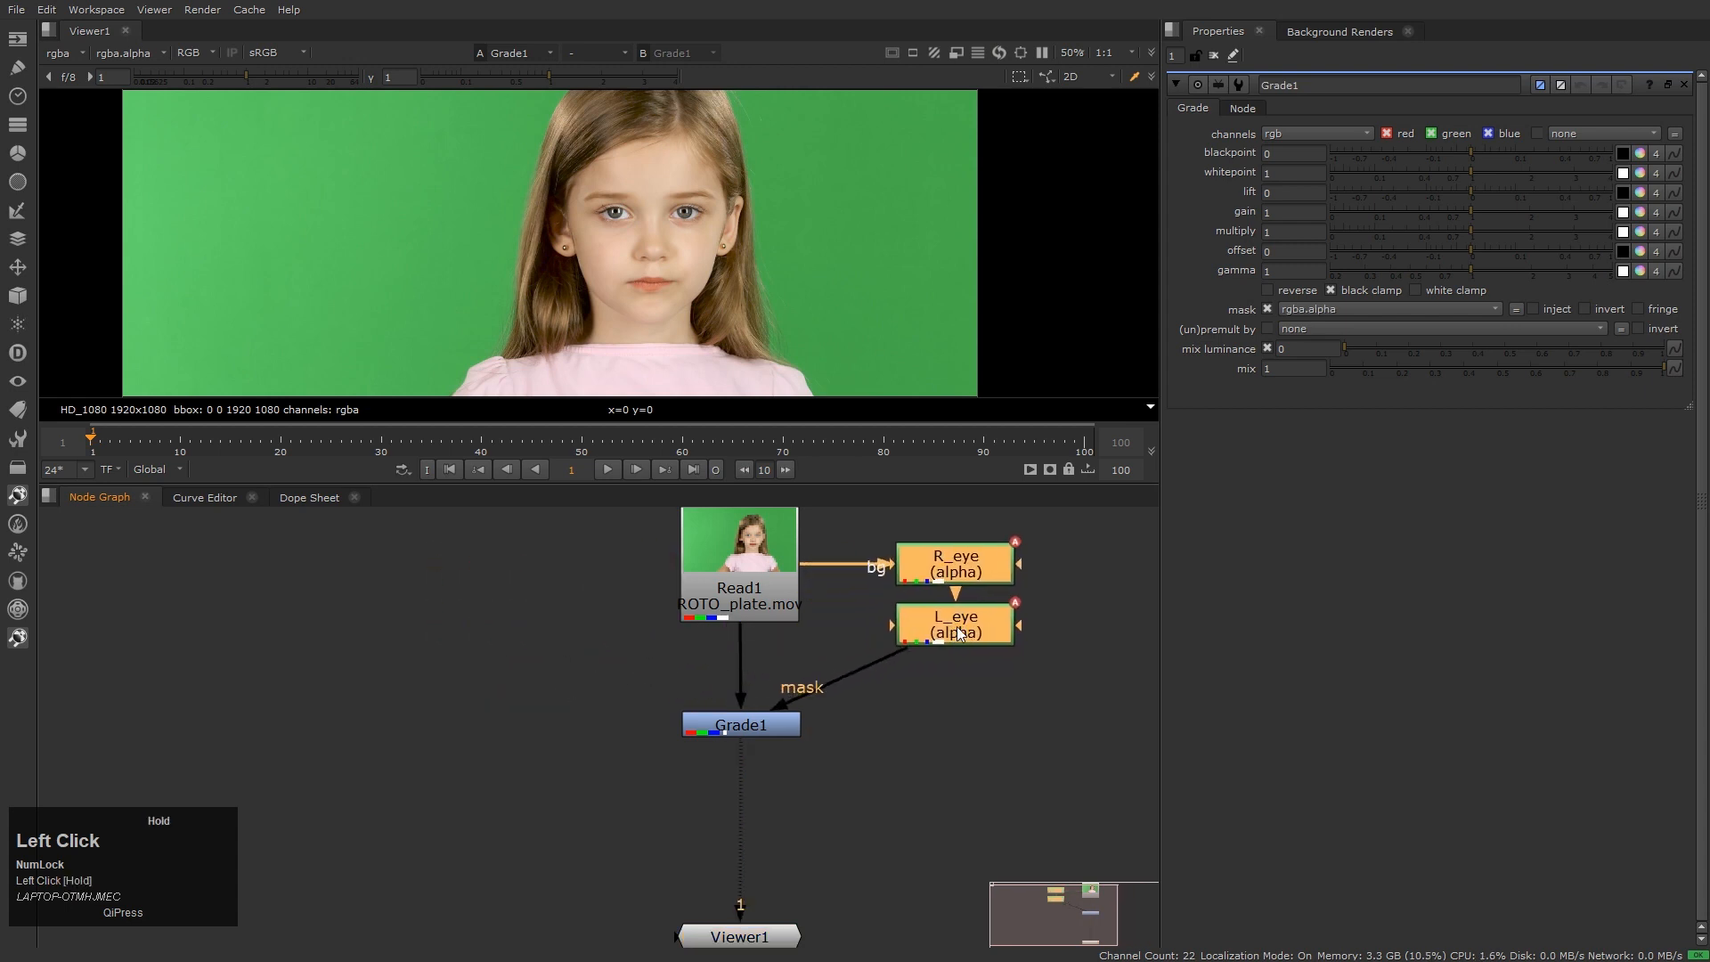
# Split Grade1's gain into separate channels and set green and blue to 0 to tint the eyes red
pyautogui.click(749, 723)
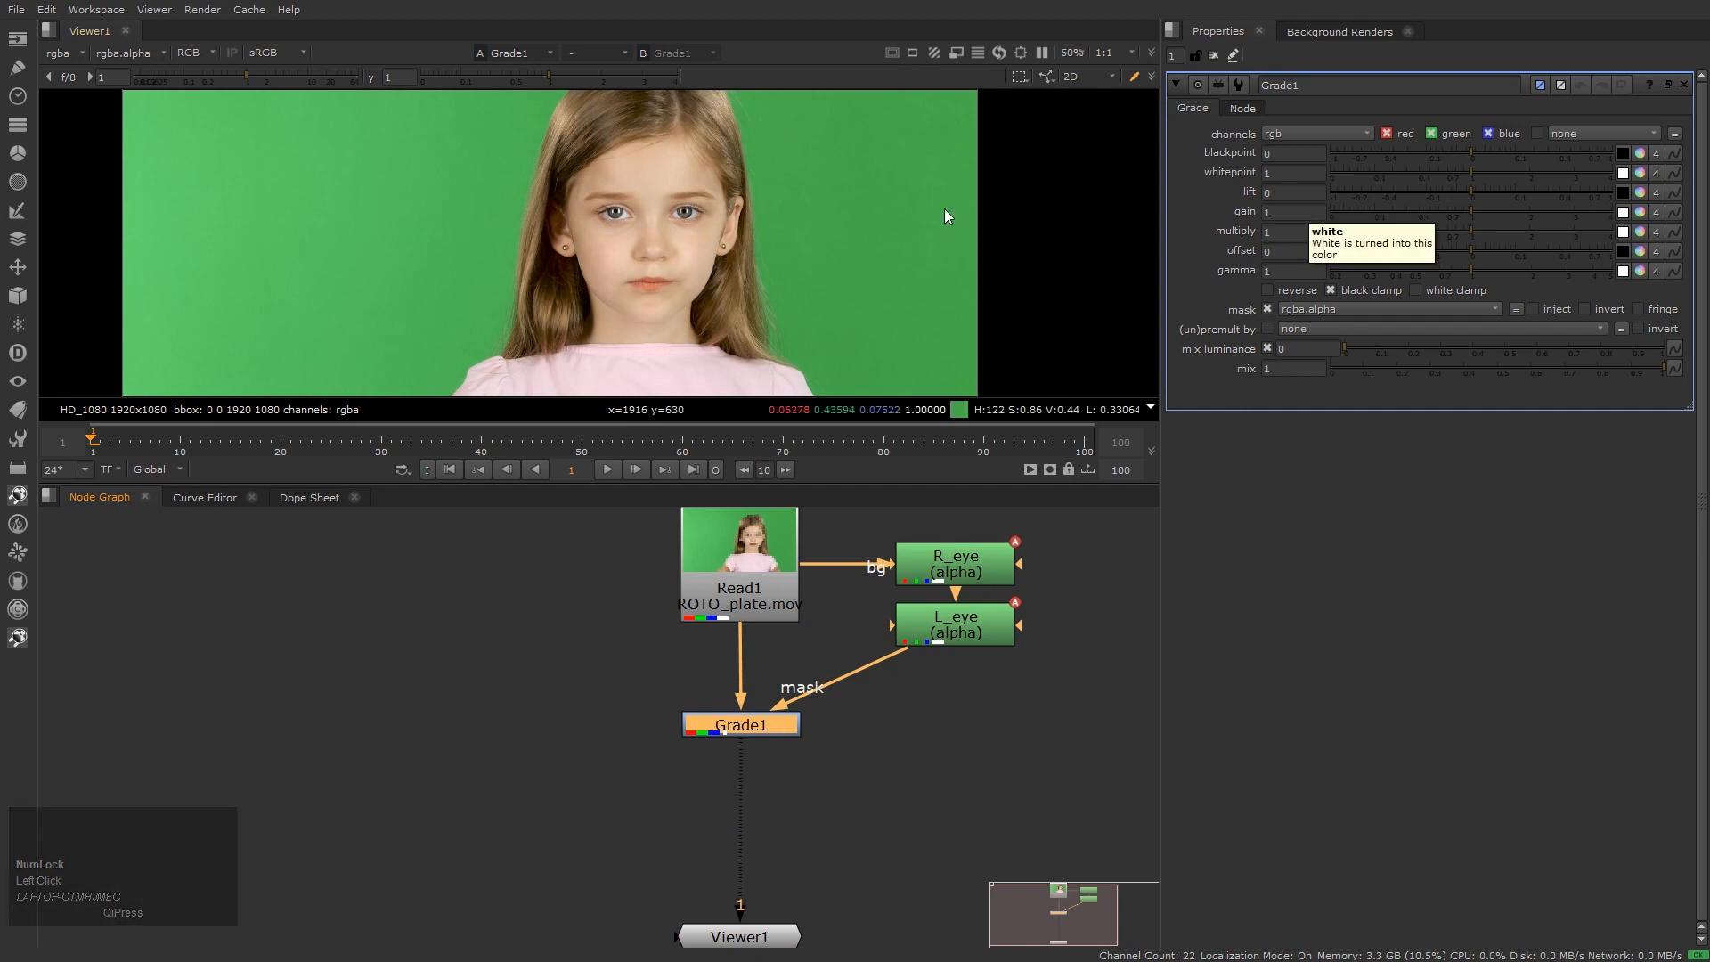
pyautogui.scroll(5, 639, 208)
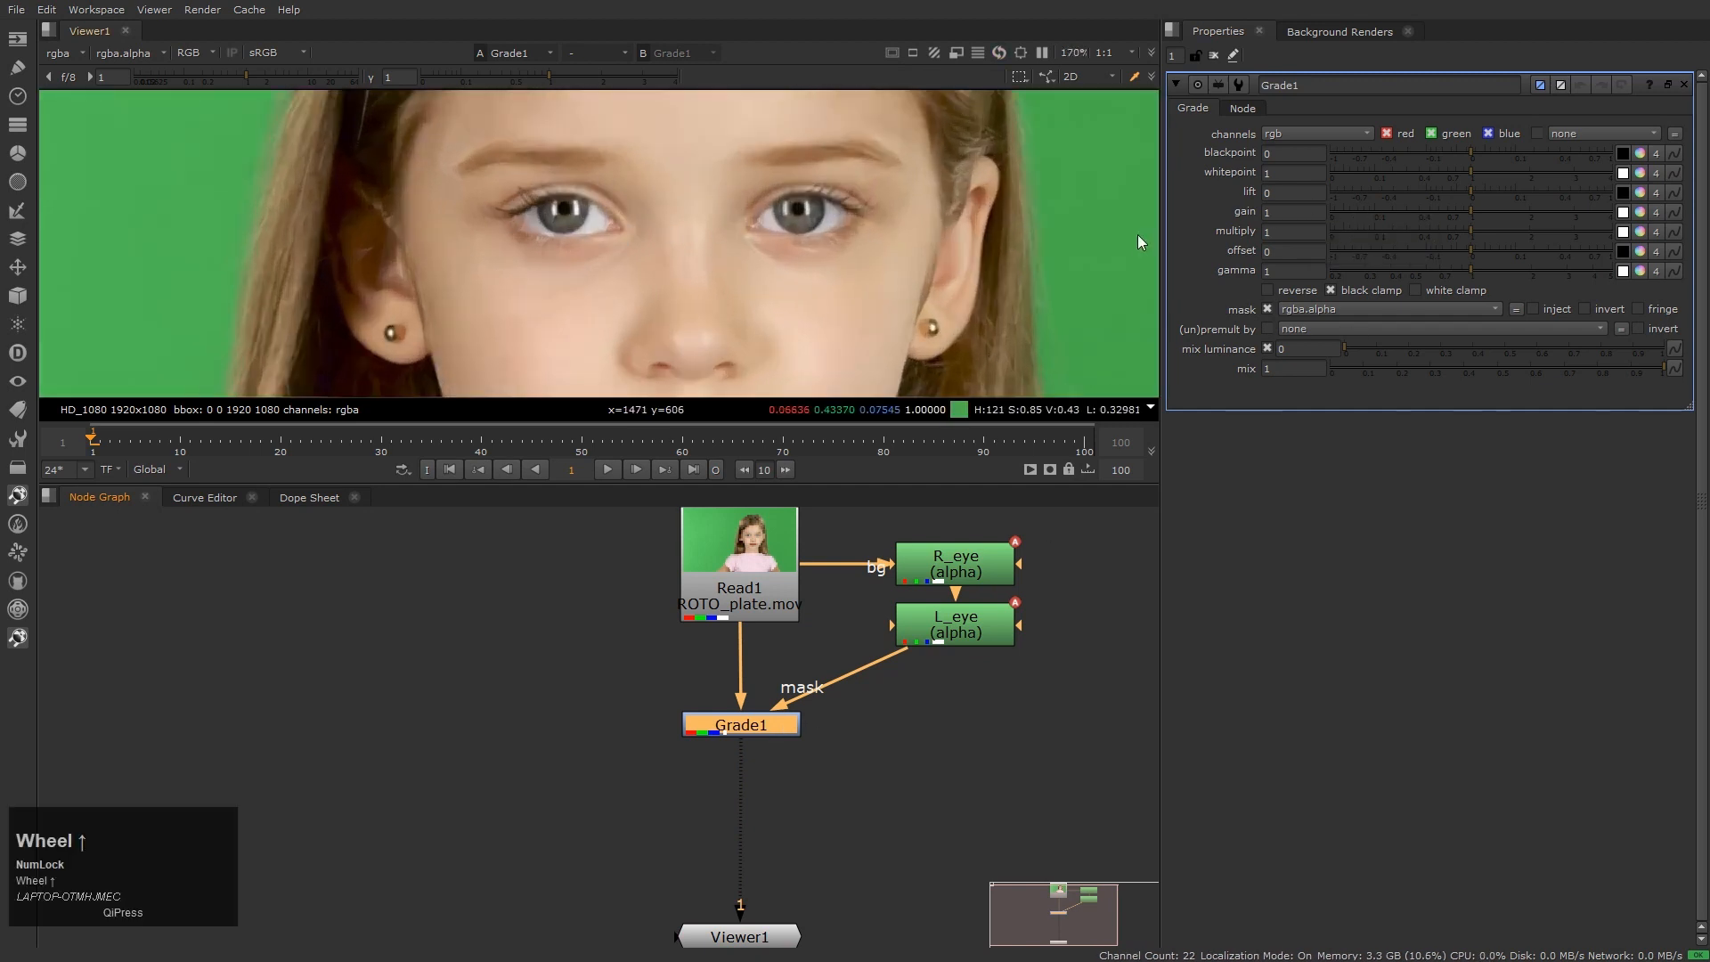
pyautogui.click(1657, 212)
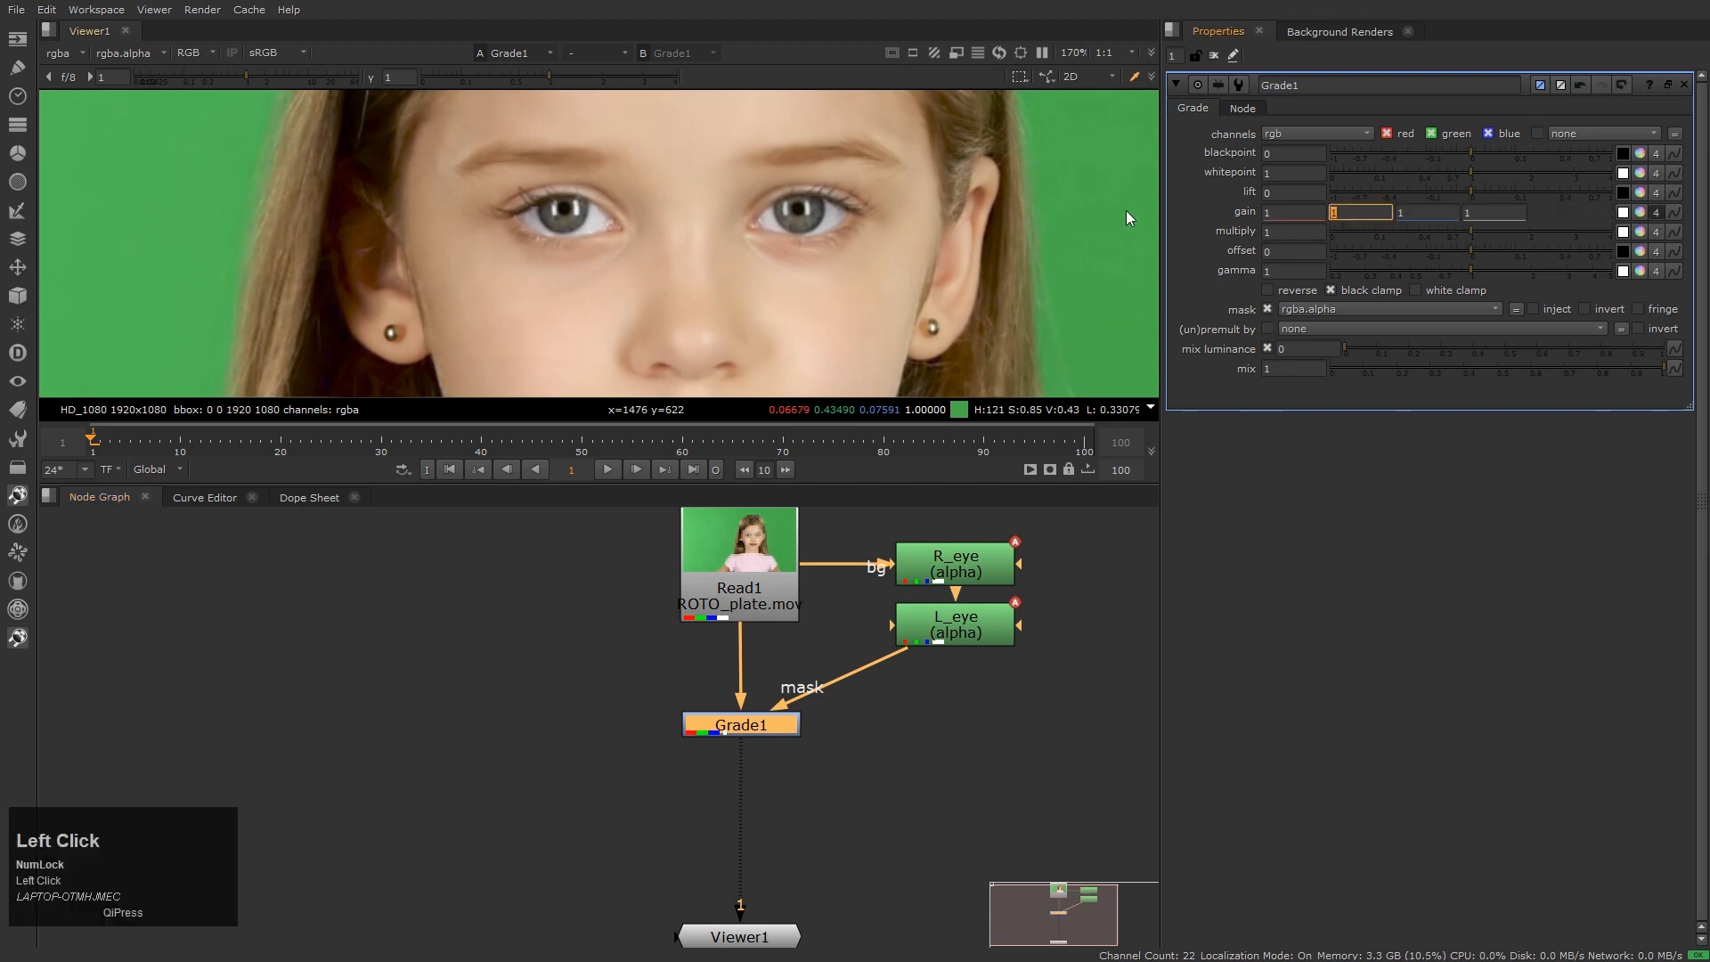
pyautogui.write('0')
pyautogui.press('Tab')
pyautogui.write('0')
pyautogui.press('Tab')
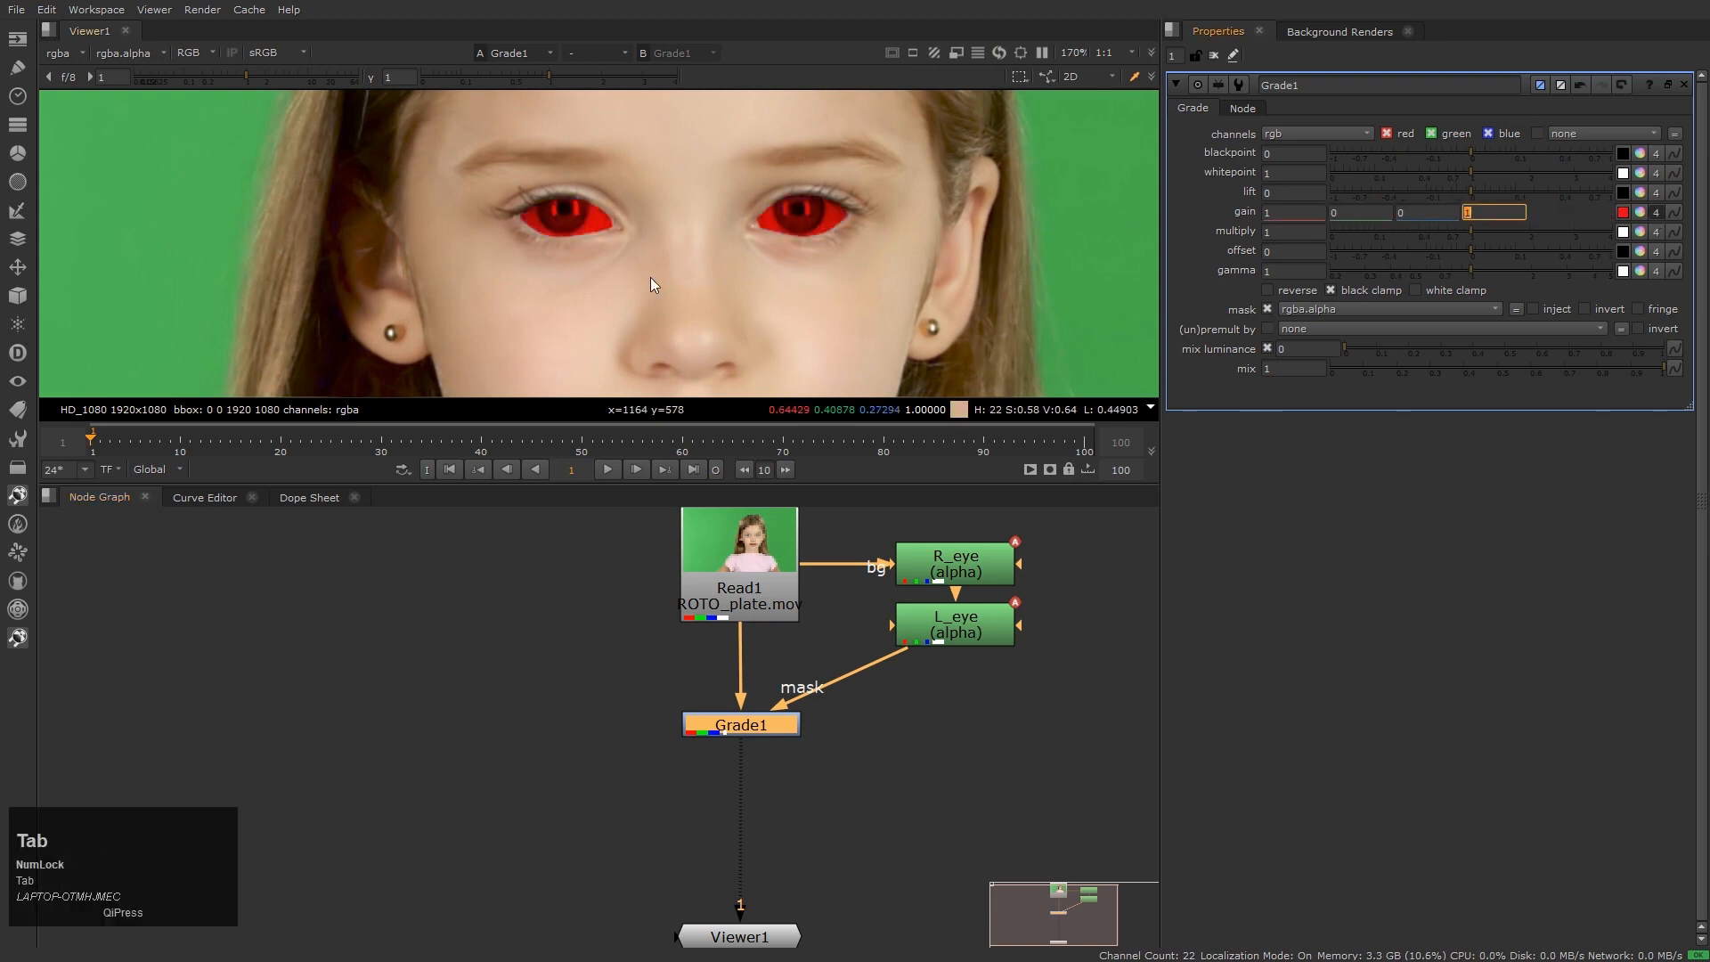
pyautogui.scroll(-2, 552, 264)
pyautogui.scroll(2, 644, 266)
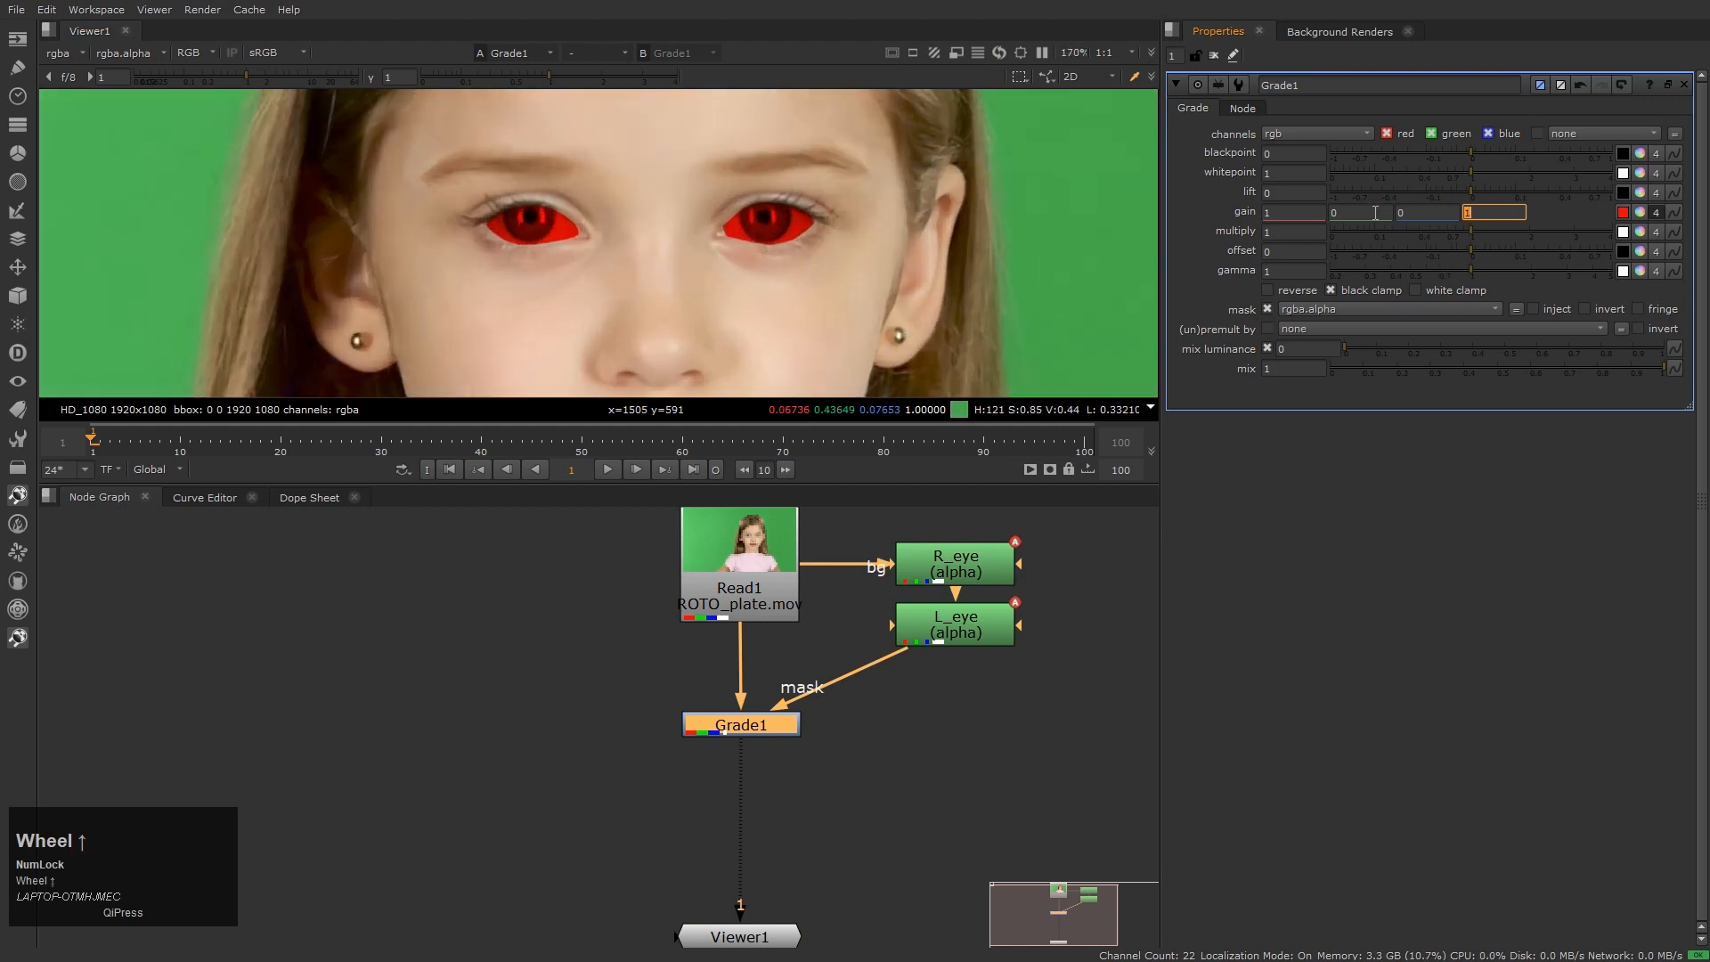
# Set Grade1's gain to 0.5 for red and 0.1 for green and blue
pyautogui.click(1289, 212)
pyautogui.write('0.5')
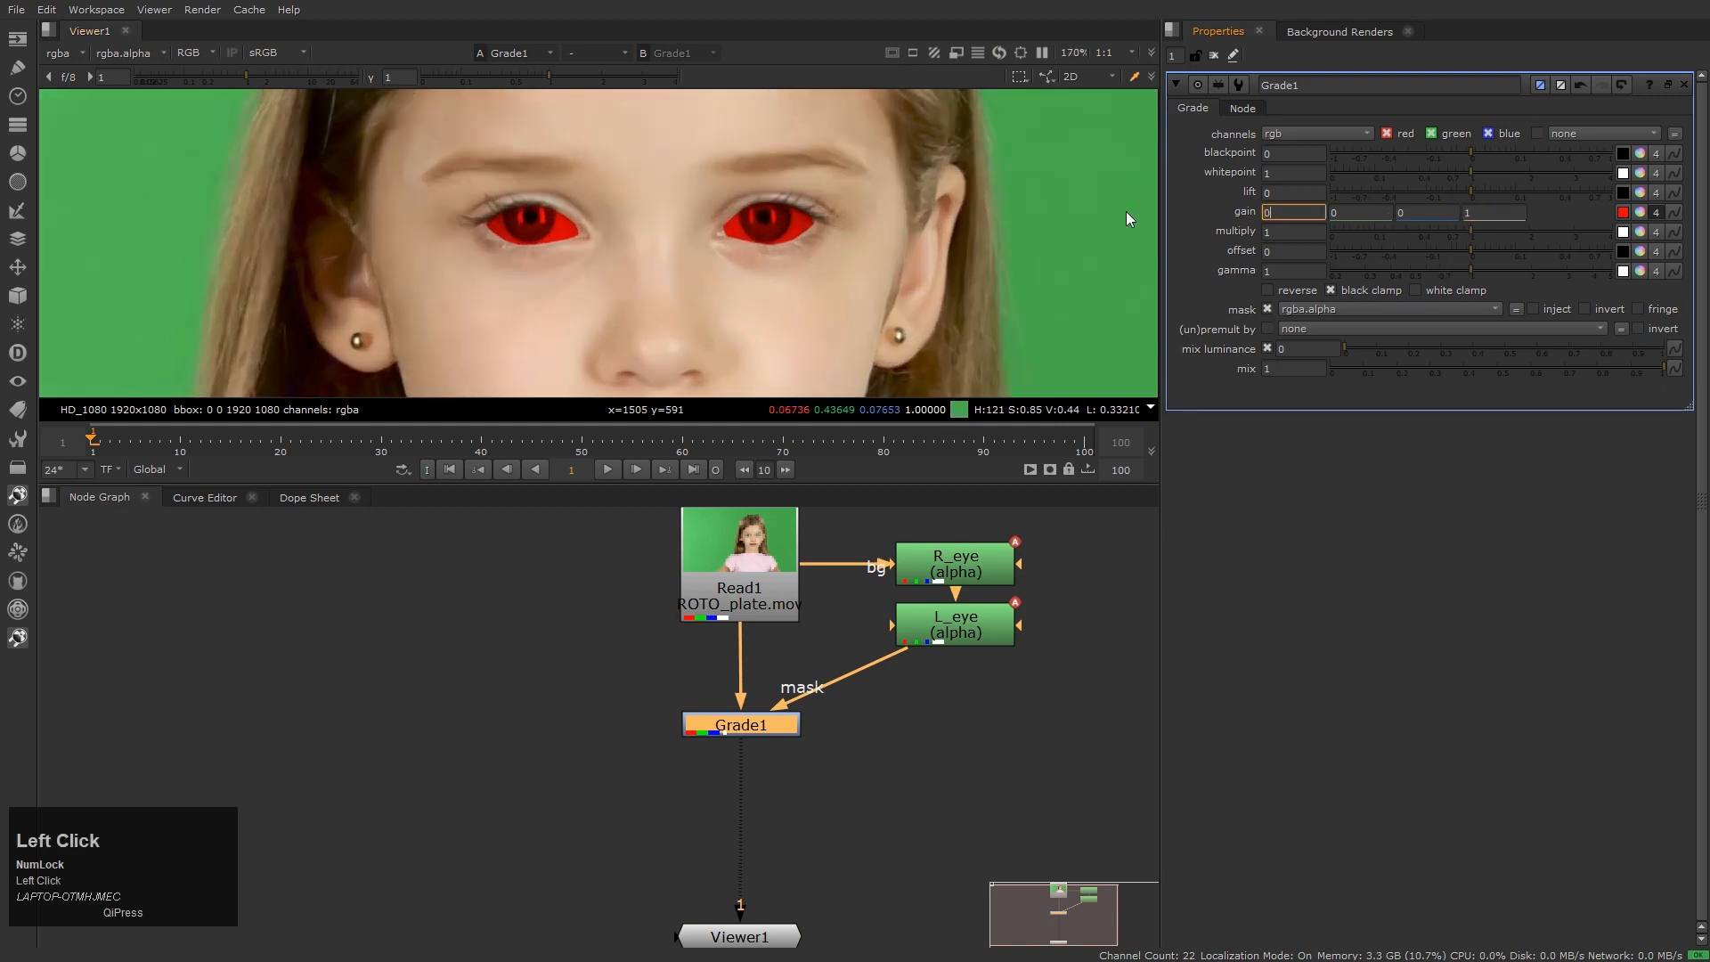
pyautogui.press('Return')
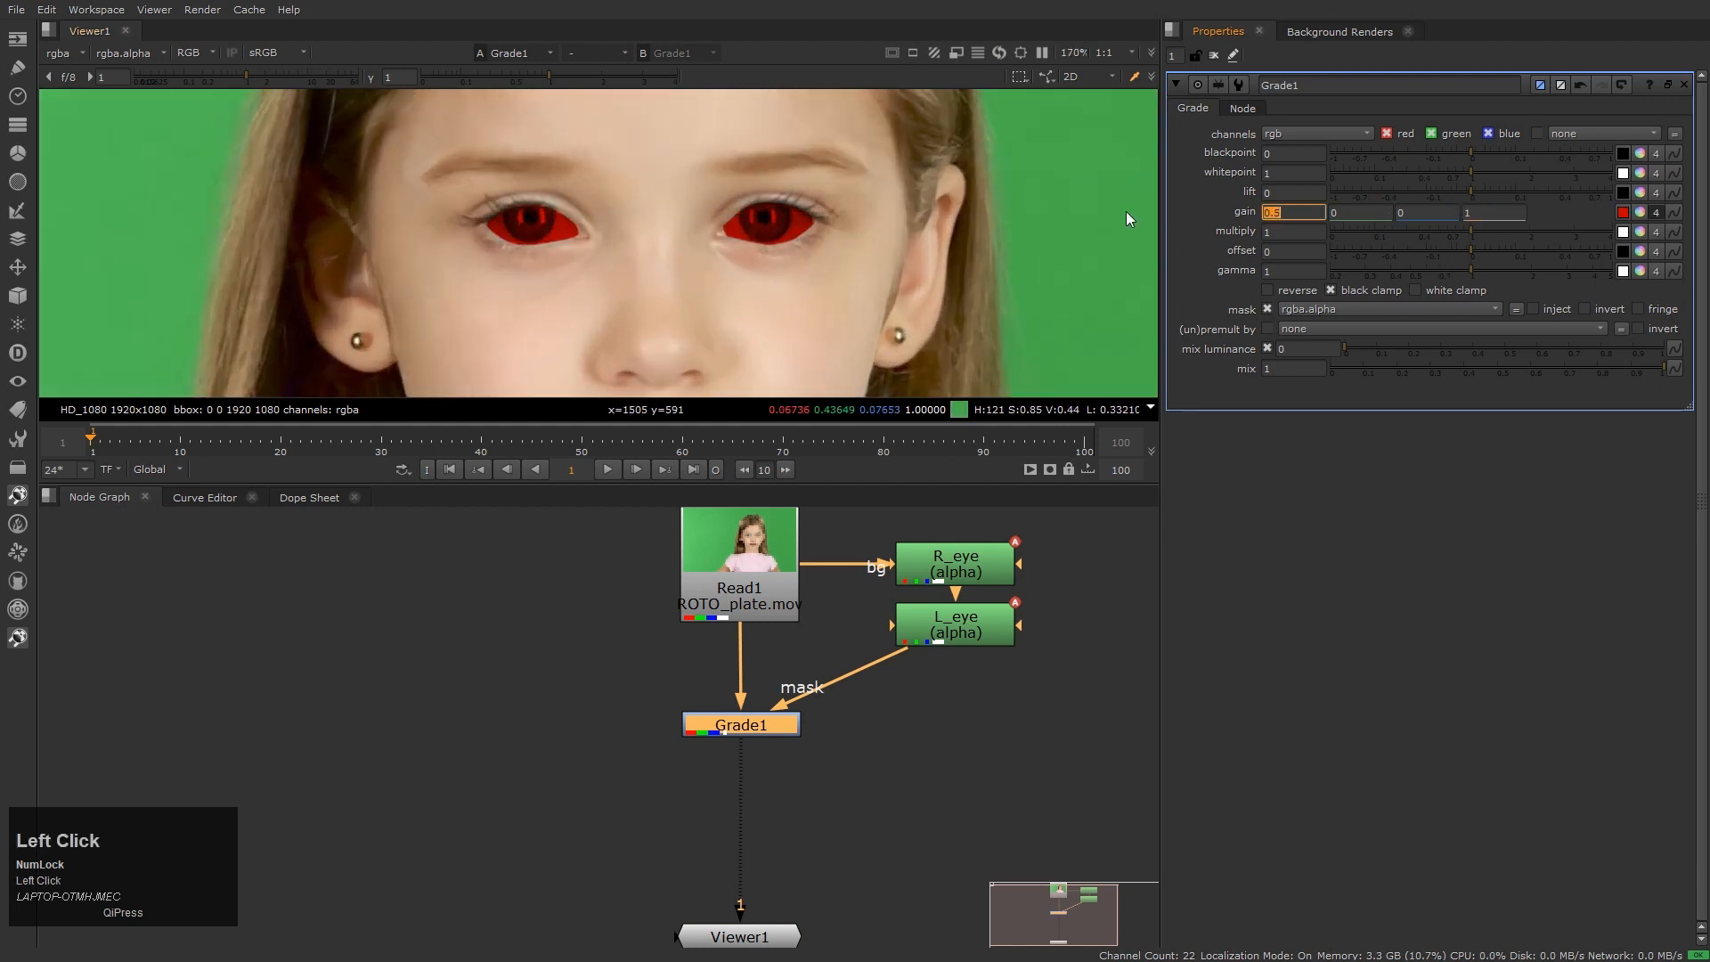
pyautogui.click(1368, 214)
pyautogui.write('0.1')
pyautogui.press('Tab')
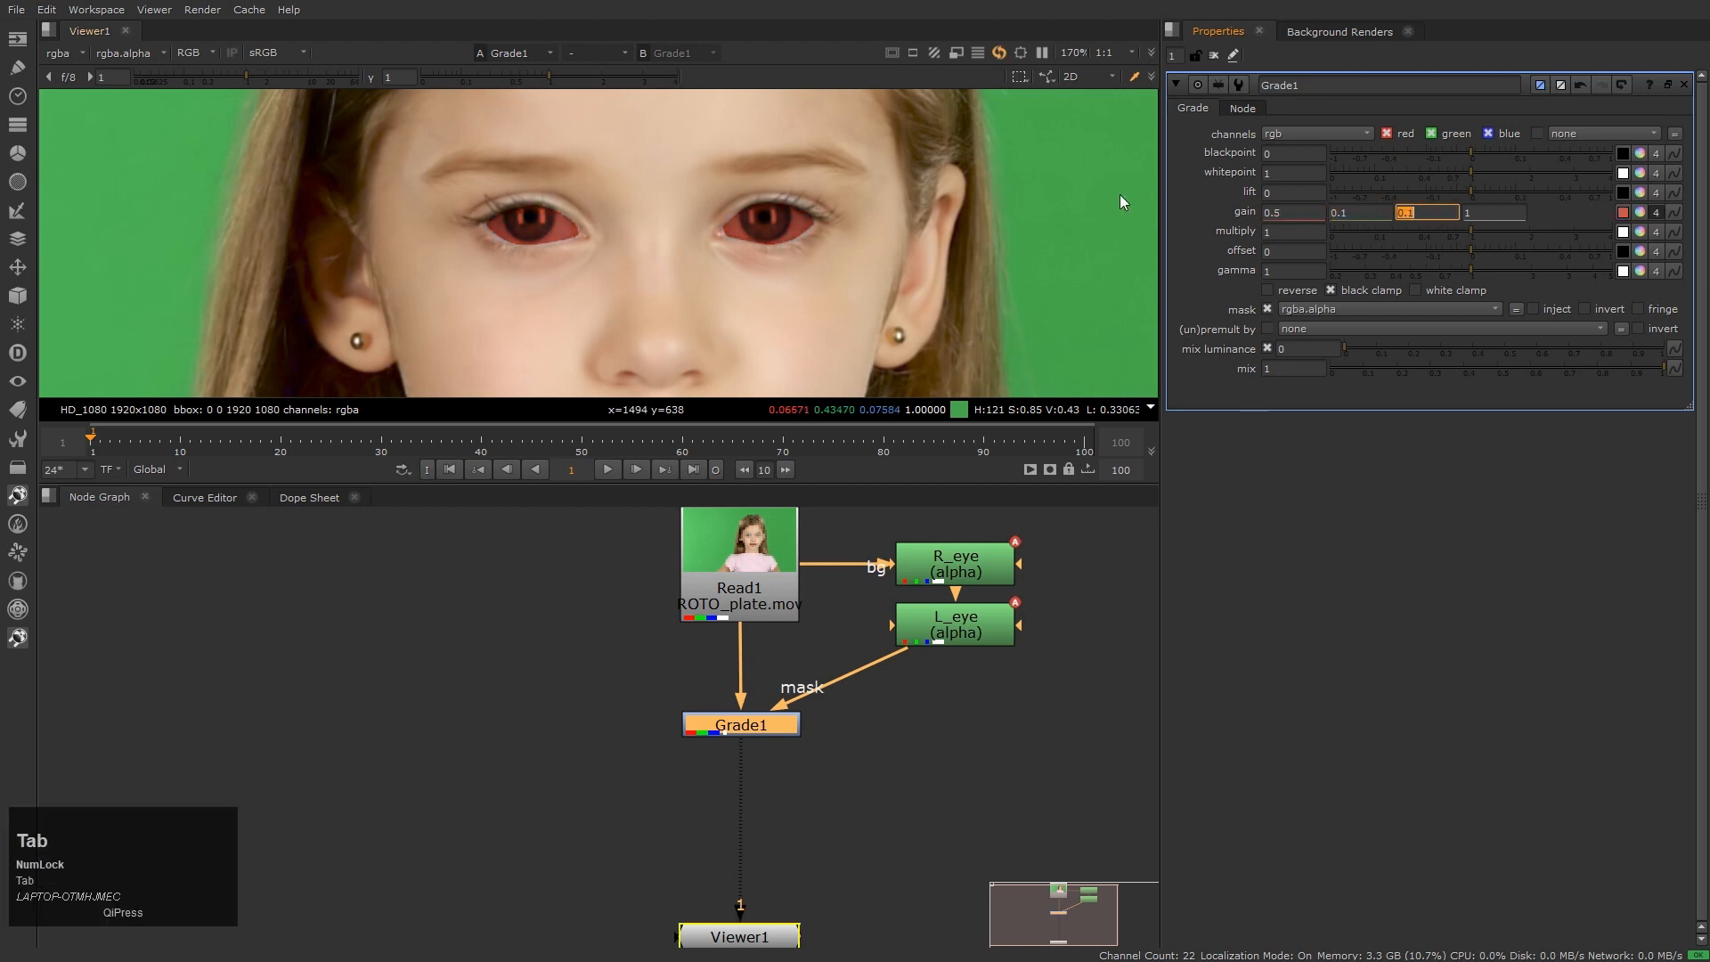
# Raise Grade1's red gain to 0.7
pyautogui.click(1300, 211)
pyautogui.write('0.')
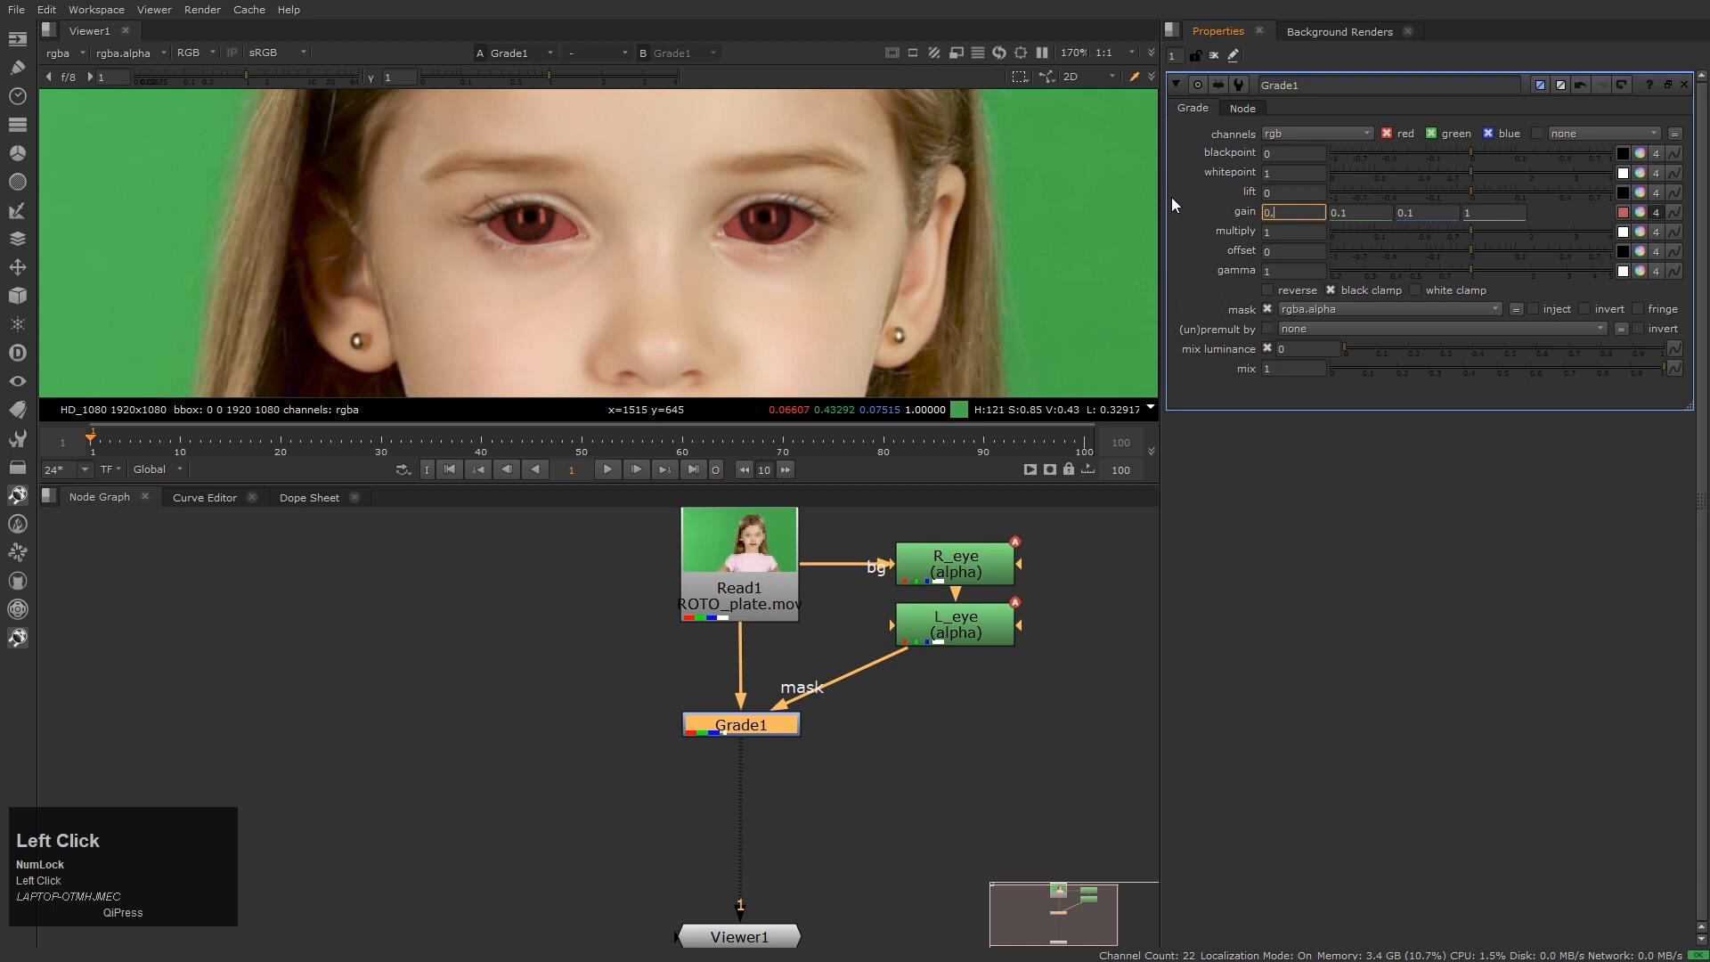
pyautogui.press('Num_Lock')
pyautogui.write('7')
pyautogui.press('Return')
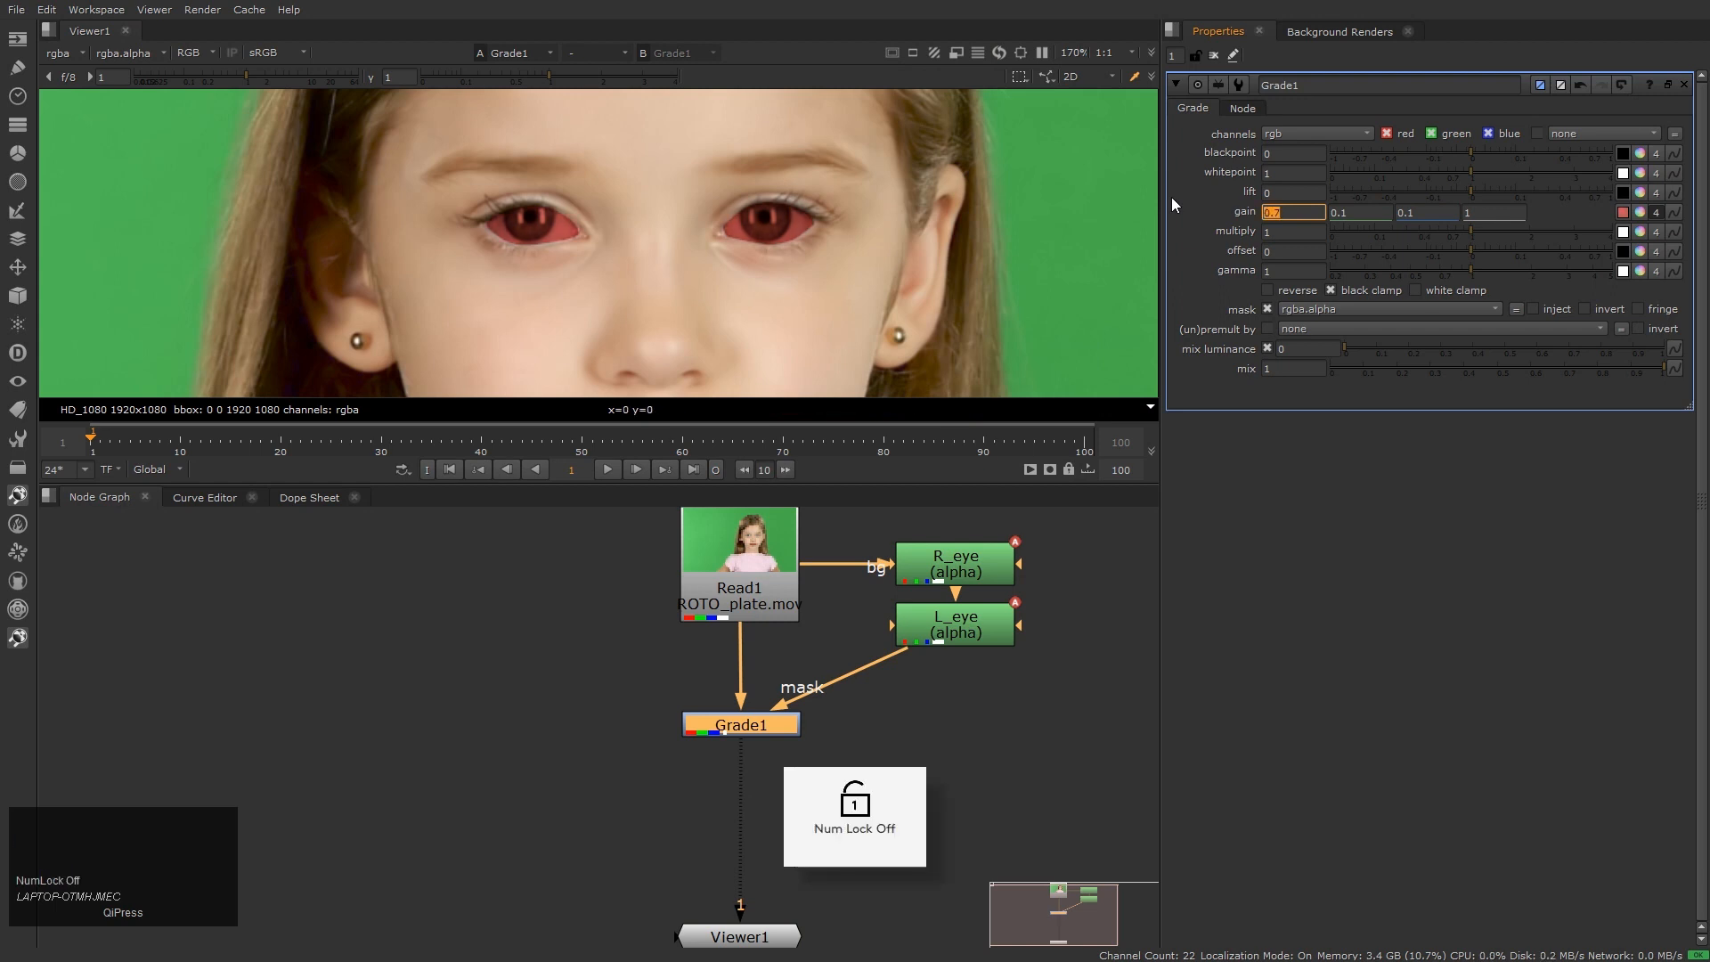
# Examine the edge of the red tint around the girl's right eye up close
pyautogui.click(1053, 538)
pyautogui.scroll(-2, 739, 212)
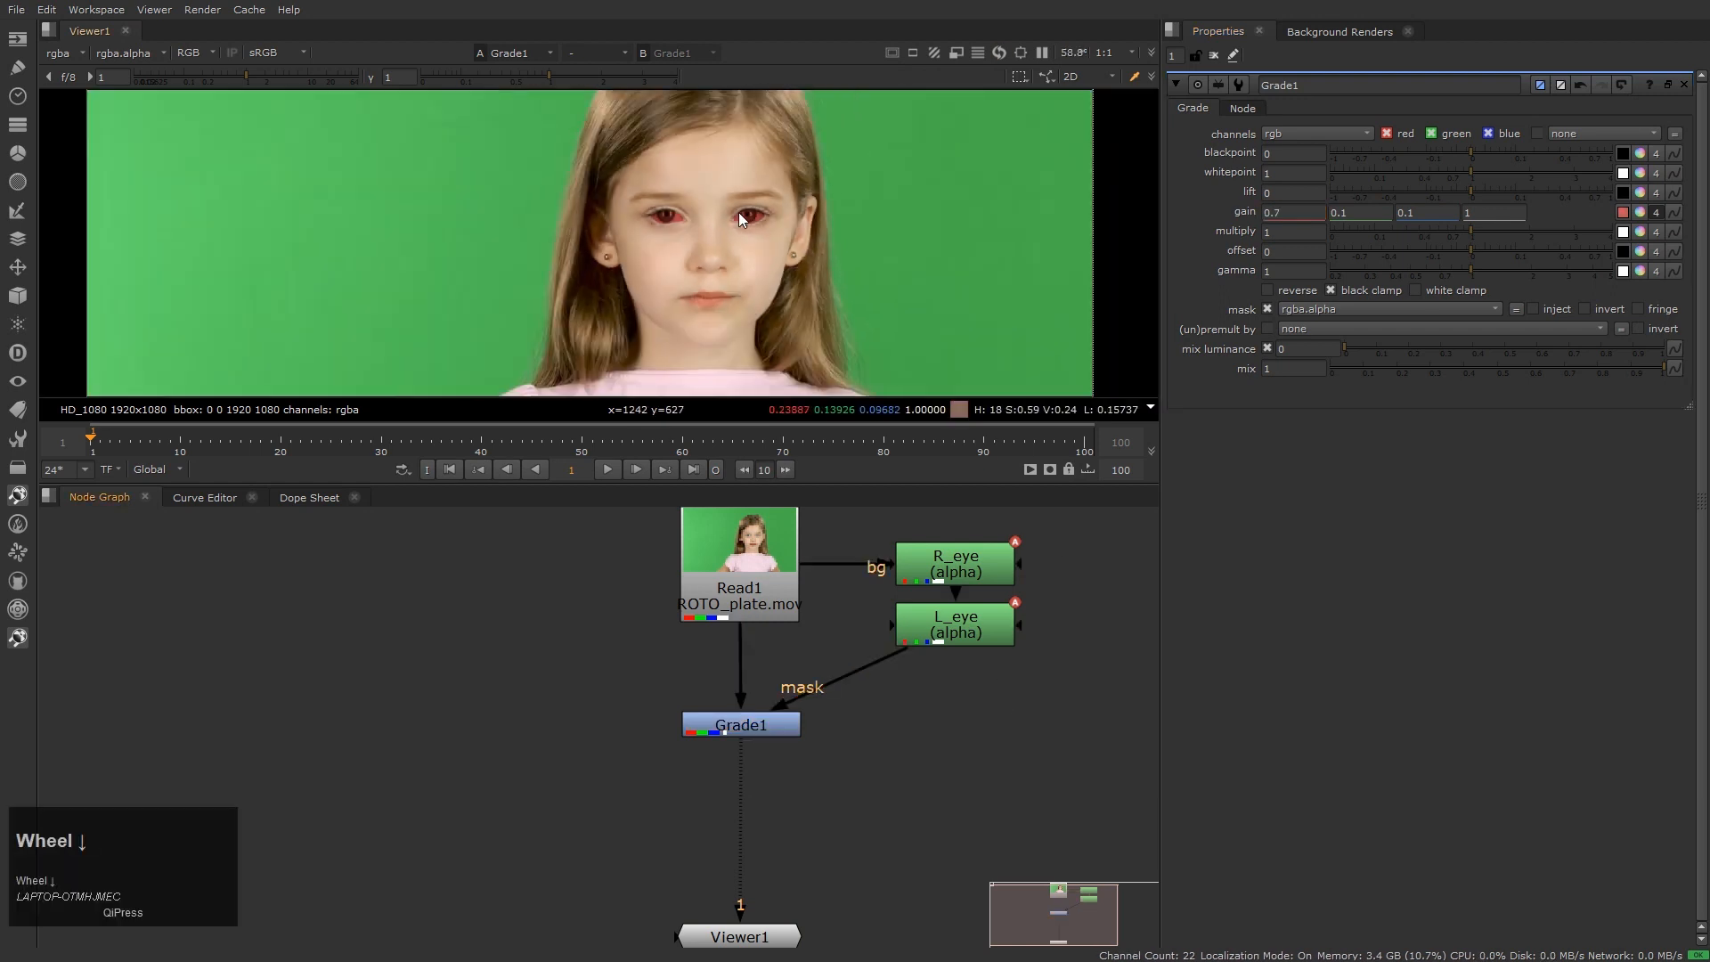
pyautogui.scroll(2, 662, 220)
pyautogui.click(728, 245)
pyautogui.scroll(2, 729, 237)
pyautogui.click(755, 243)
pyautogui.scroll(2, 694, 219)
pyautogui.scroll(2, 686, 209)
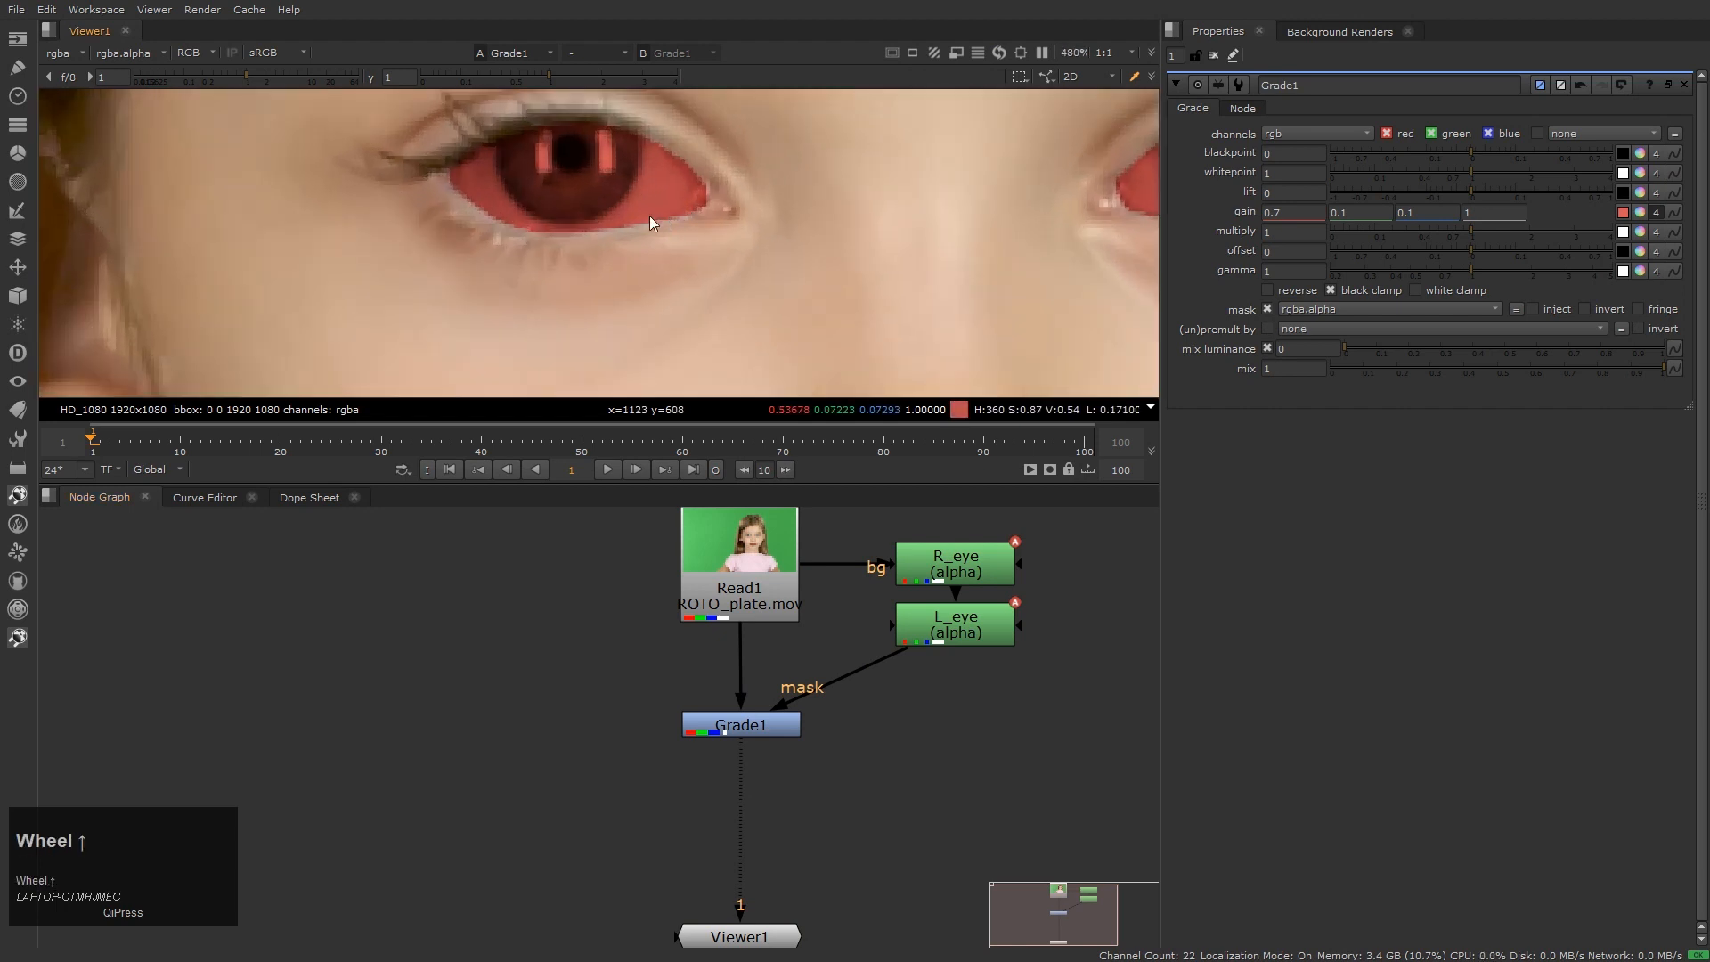
pyautogui.click(510, 267)
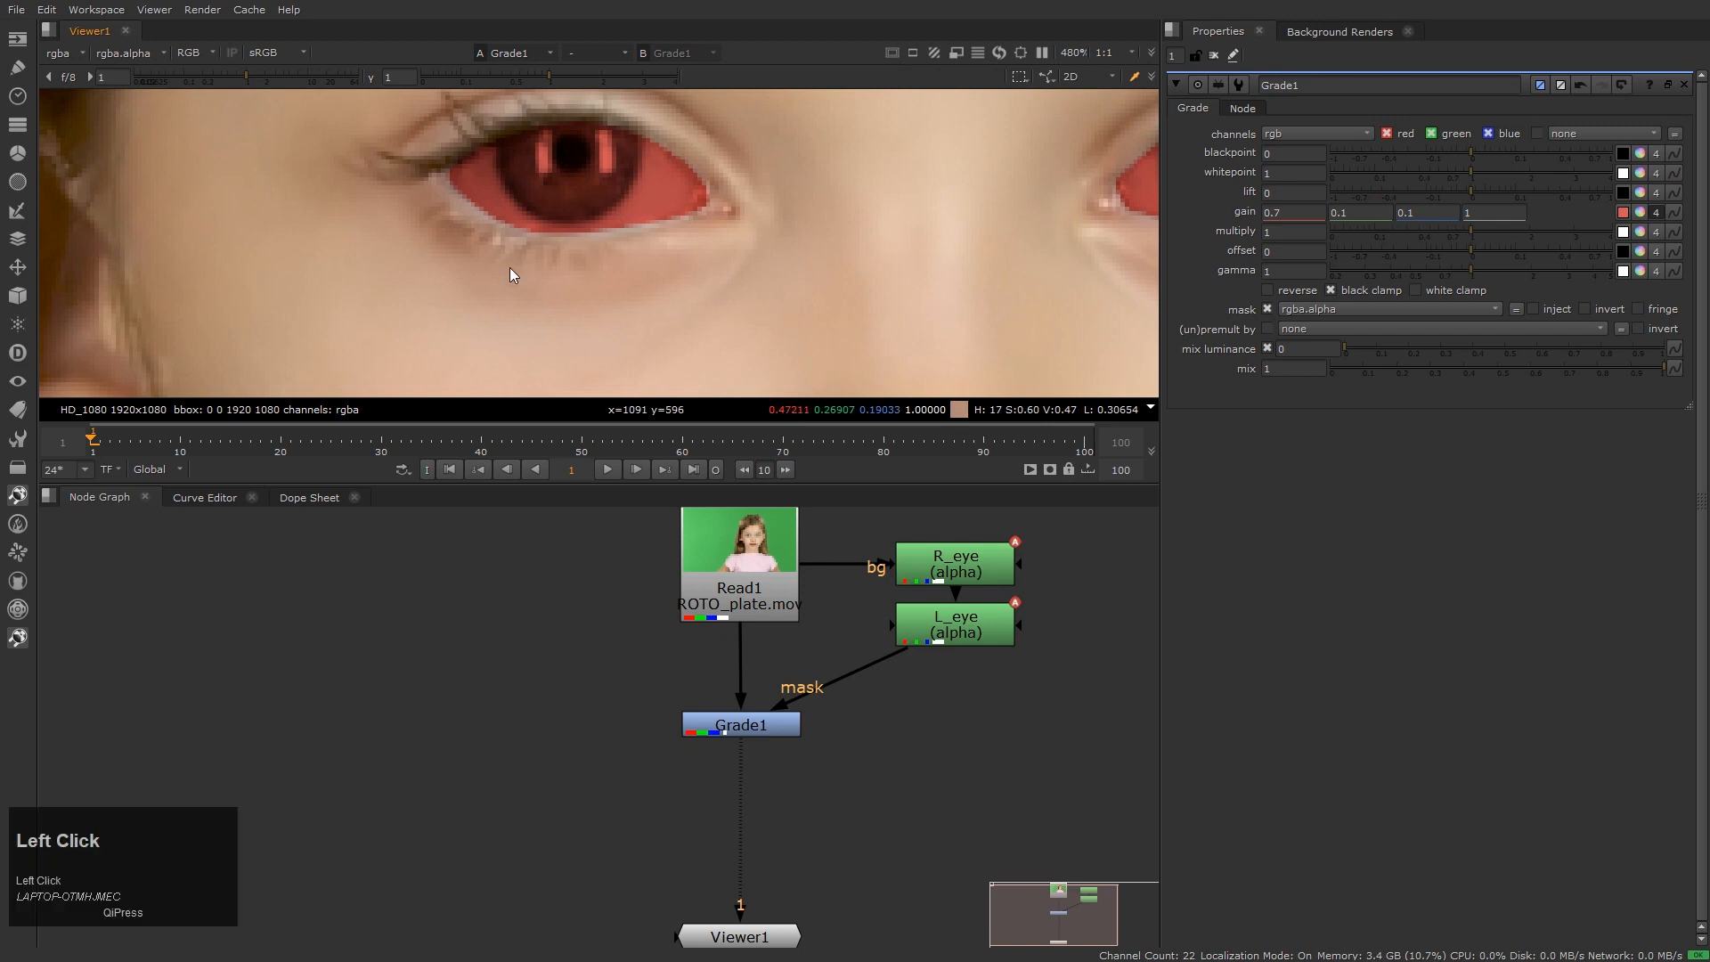
# Add a Blur node after L_eye and set its size to 3 to soften the eye mattes
pyautogui.click(957, 631)
pyautogui.press('b')
pyautogui.click(991, 686)
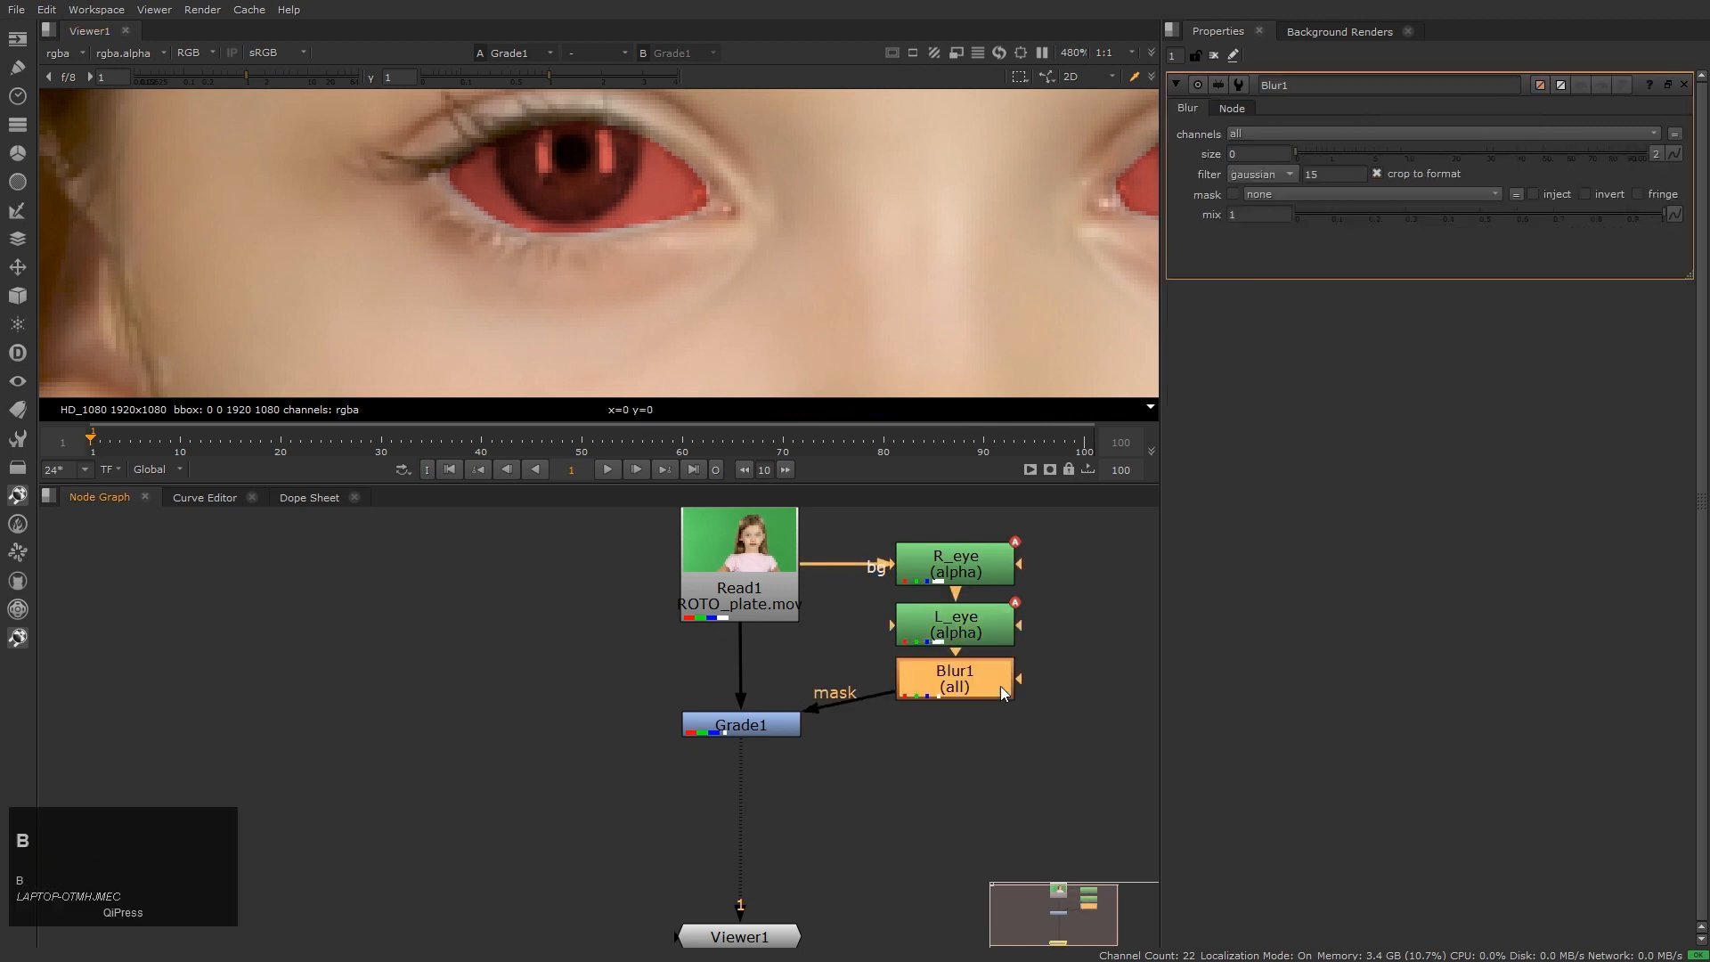
pyautogui.press('Num_Lock')
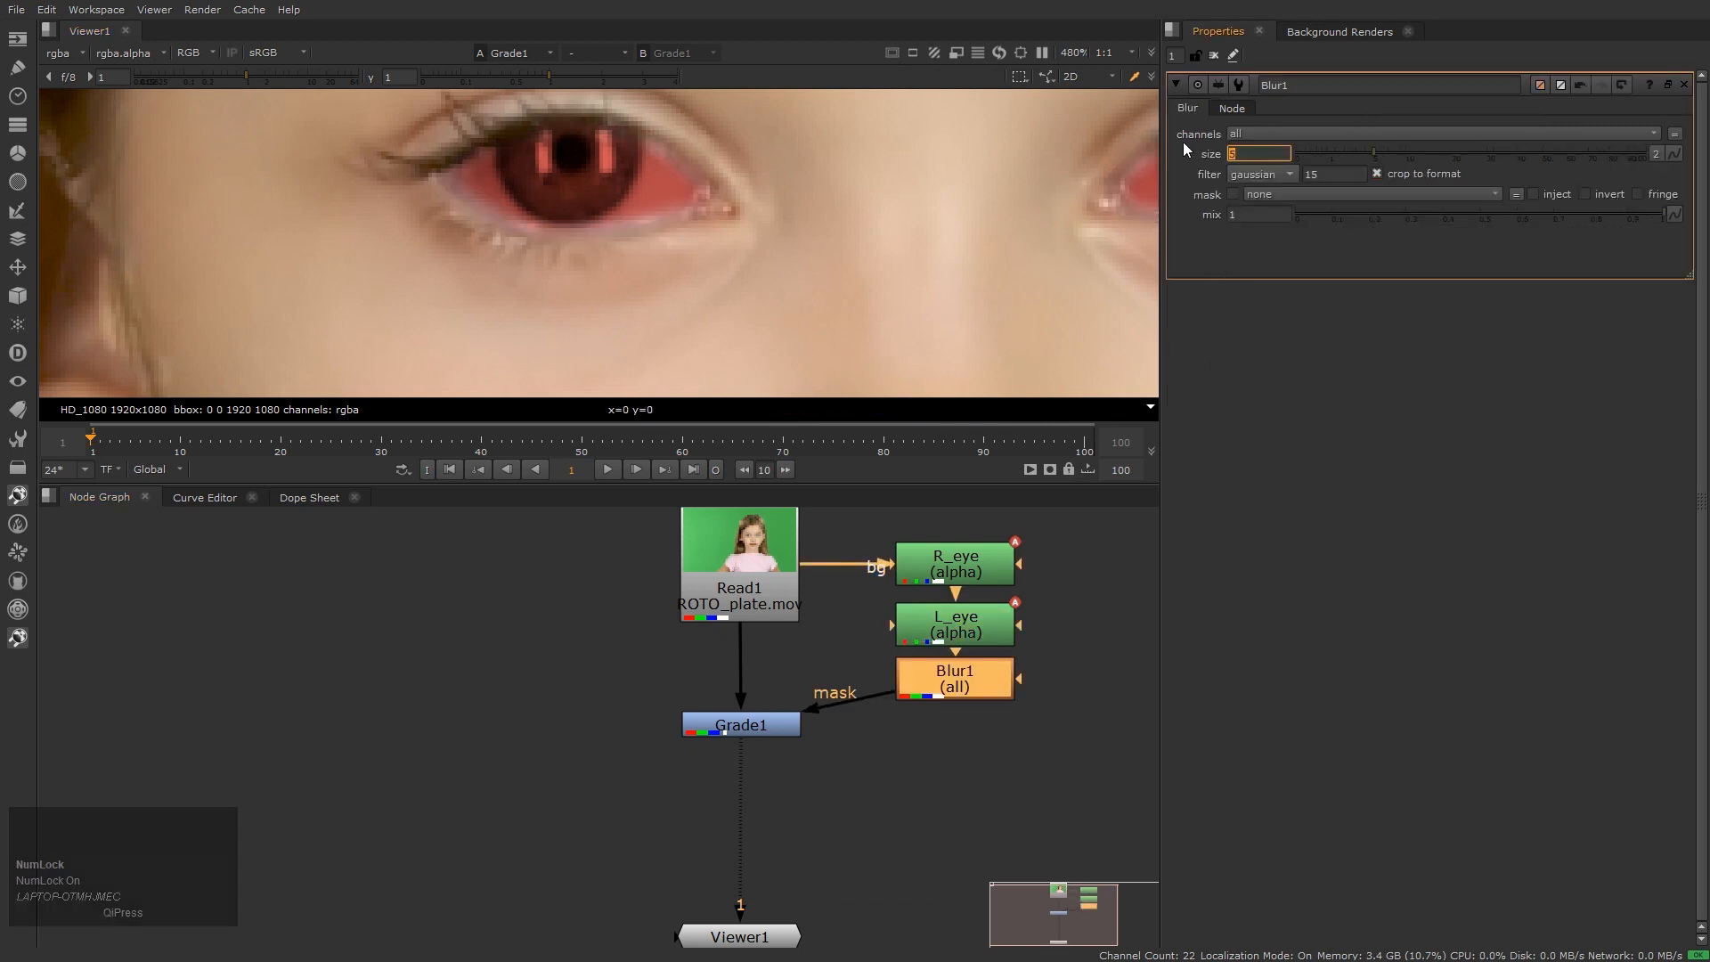
pyautogui.write('3')
pyautogui.press('Return')
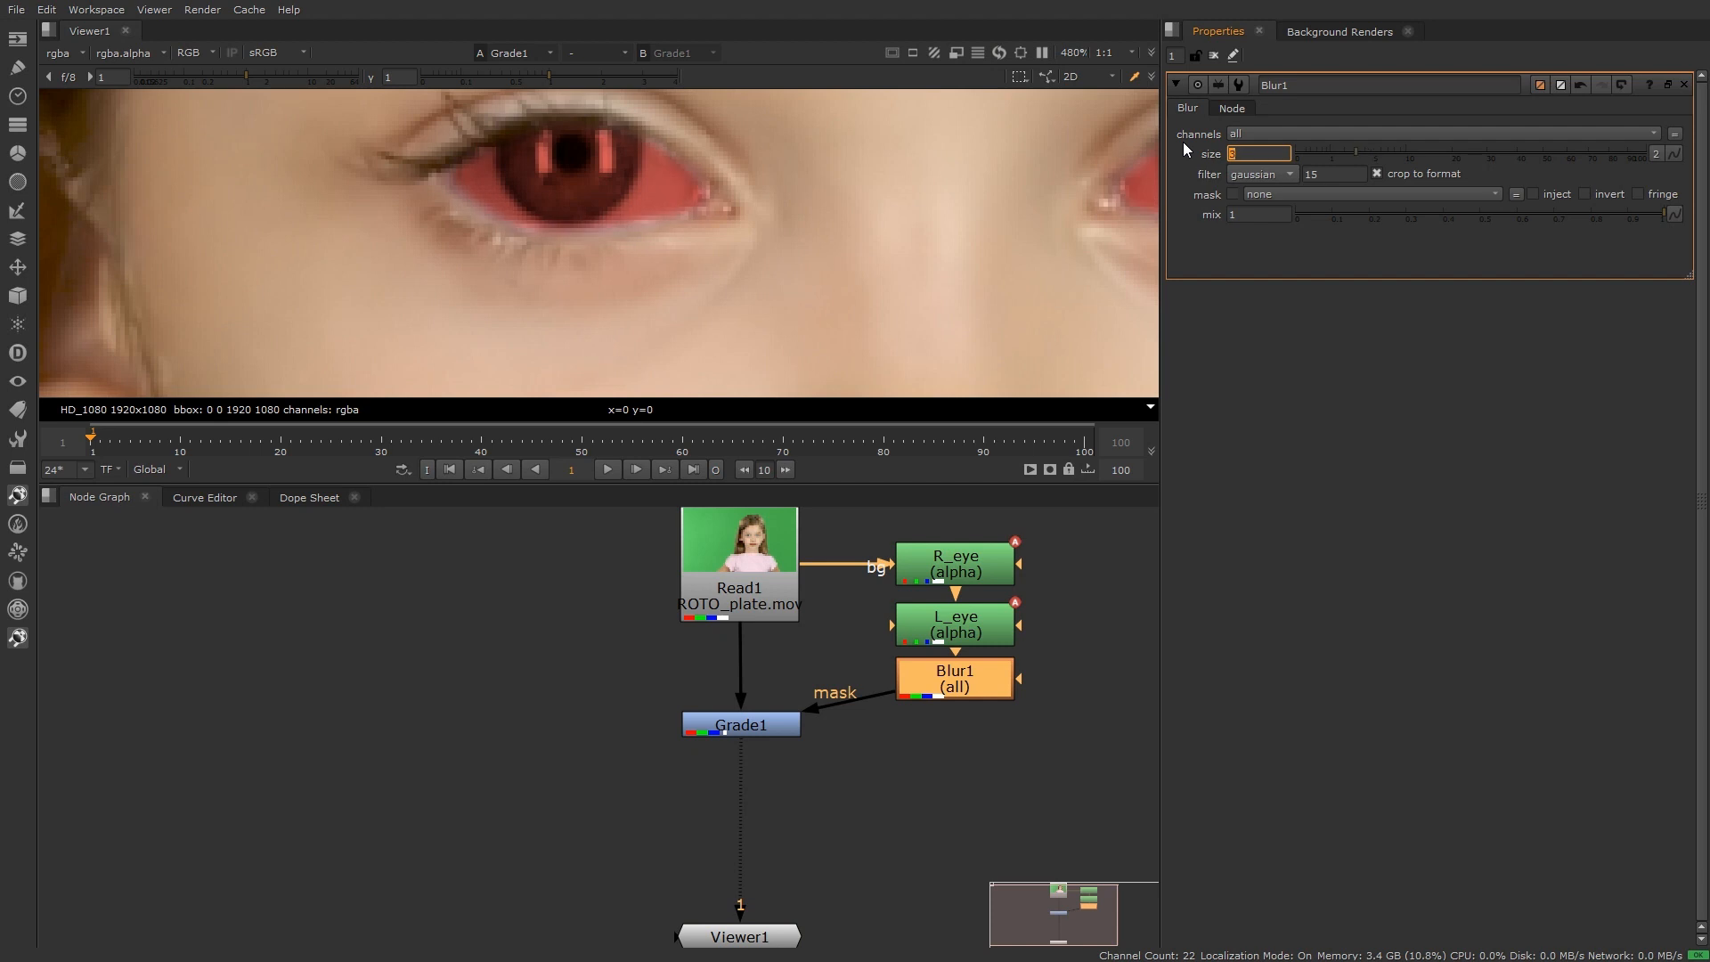
# Compare the tinted eye edges up close with Blur1 disabled and enabled
pyautogui.scroll(-3, 709, 216)
pyautogui.scroll(2, 721, 217)
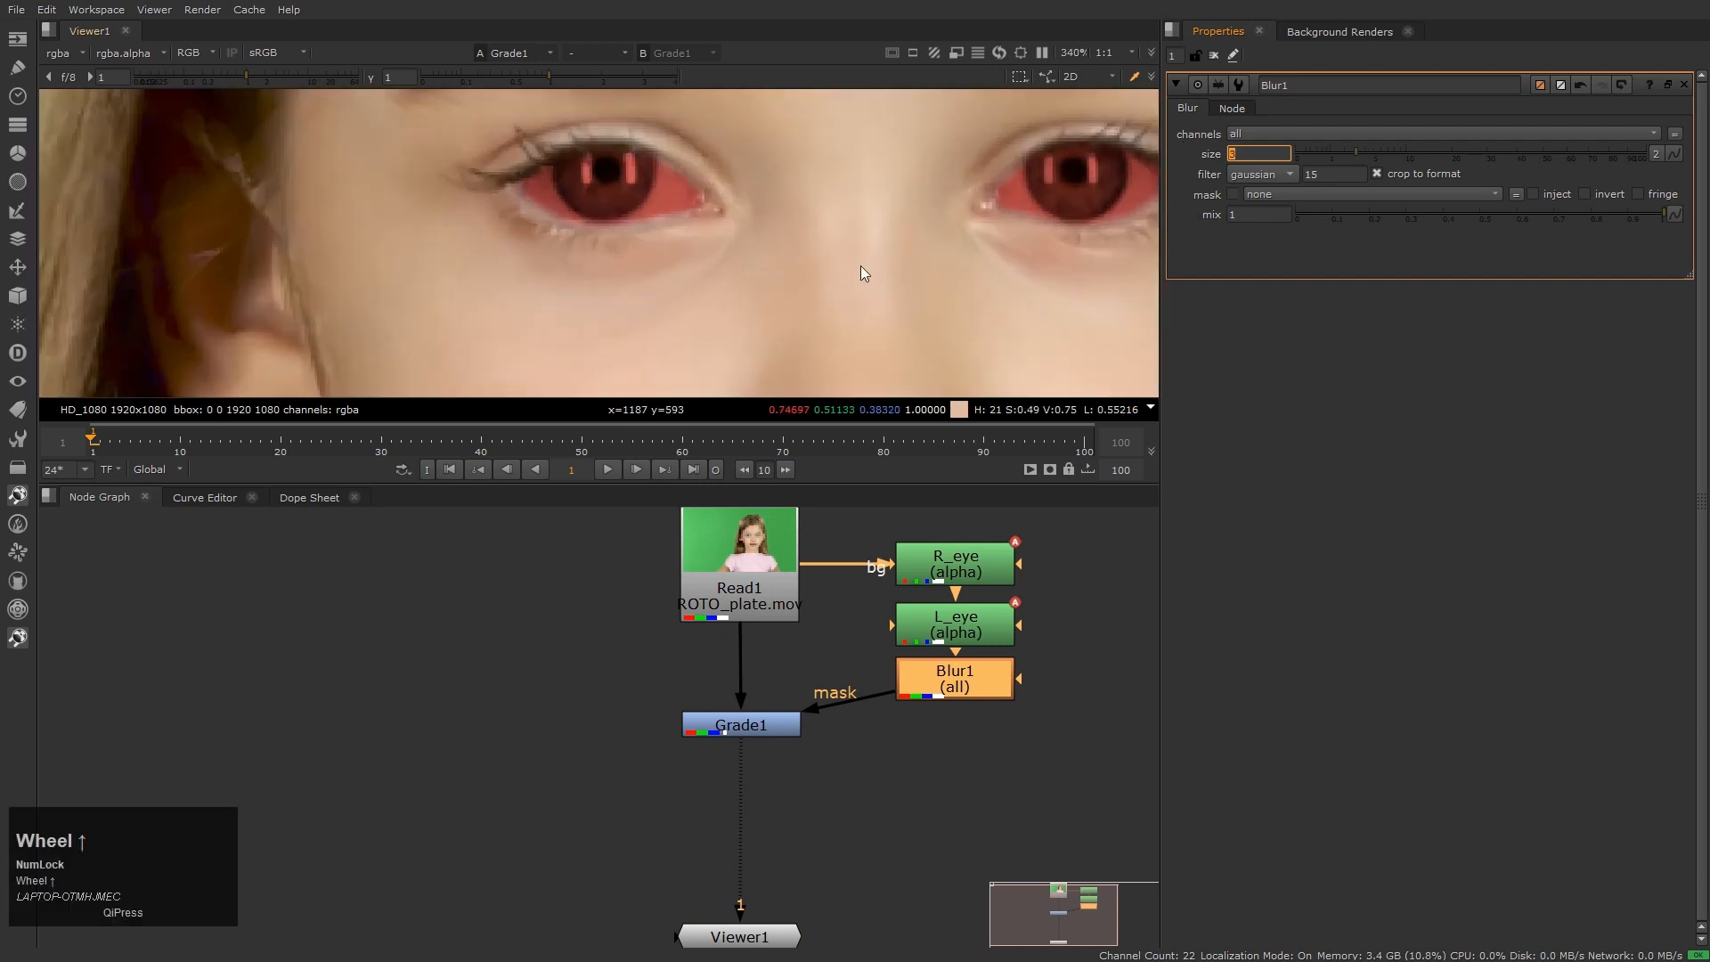
pyautogui.moveTo(803, 242); pyautogui.dragTo(723, 334, button='middle')
pyautogui.scroll(2, 720, 334)
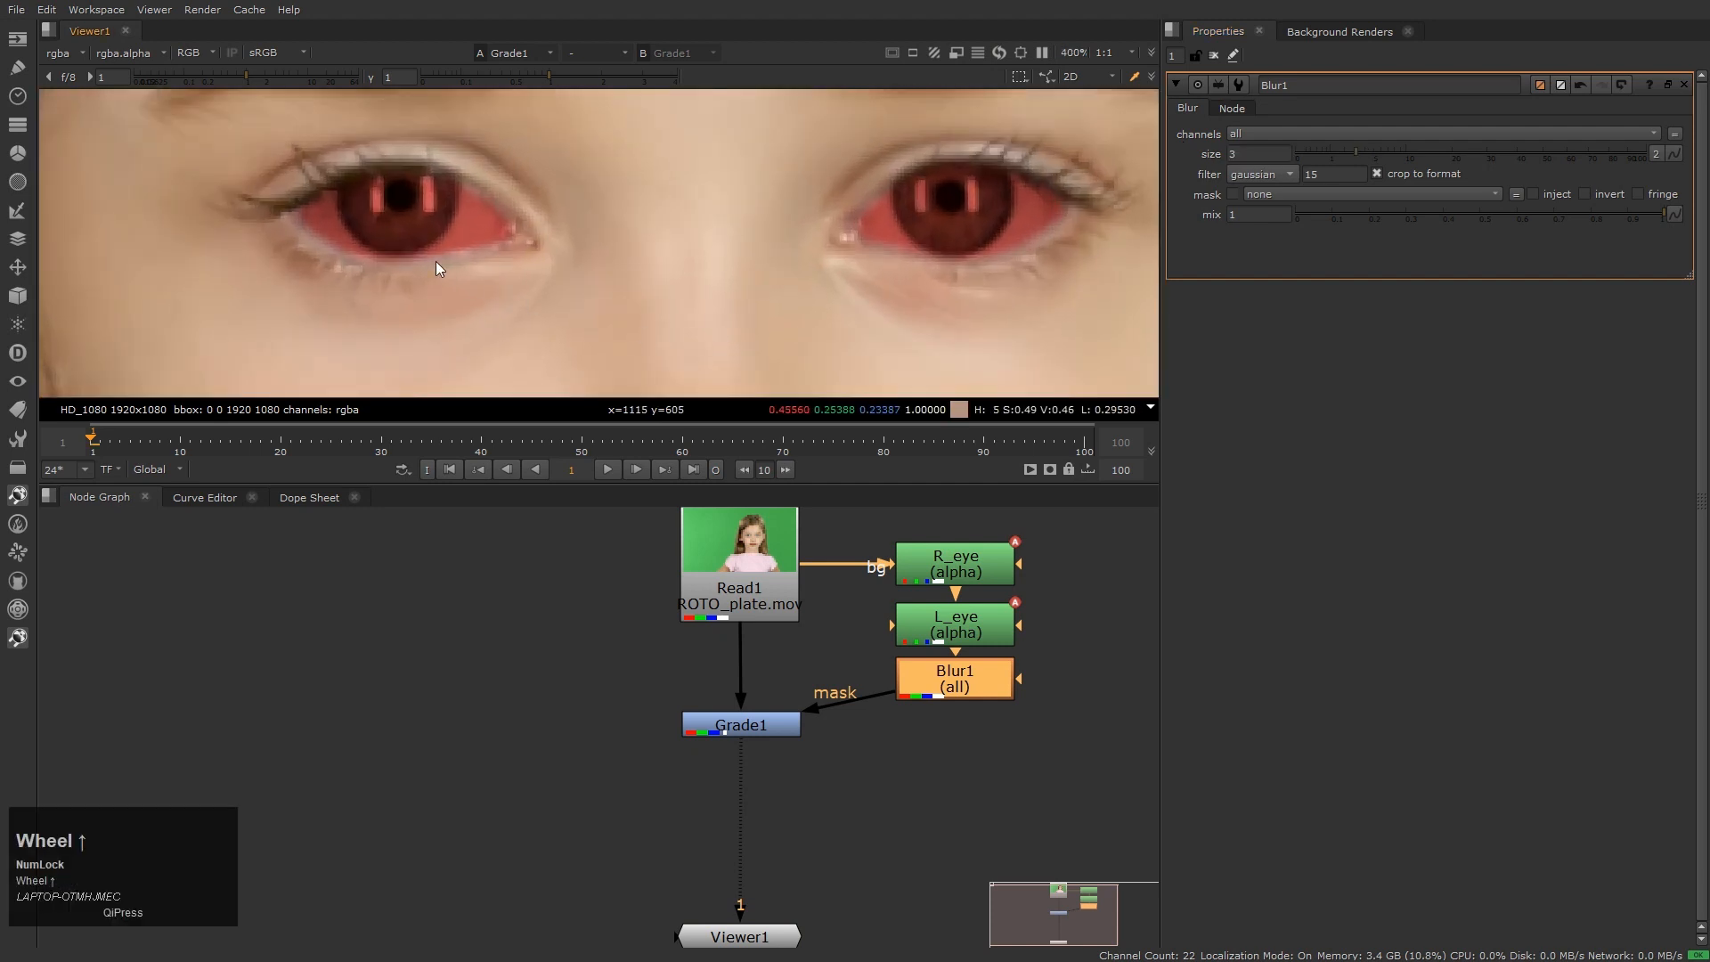
pyautogui.moveTo(849, 647); pyautogui.dragTo(1062, 725)
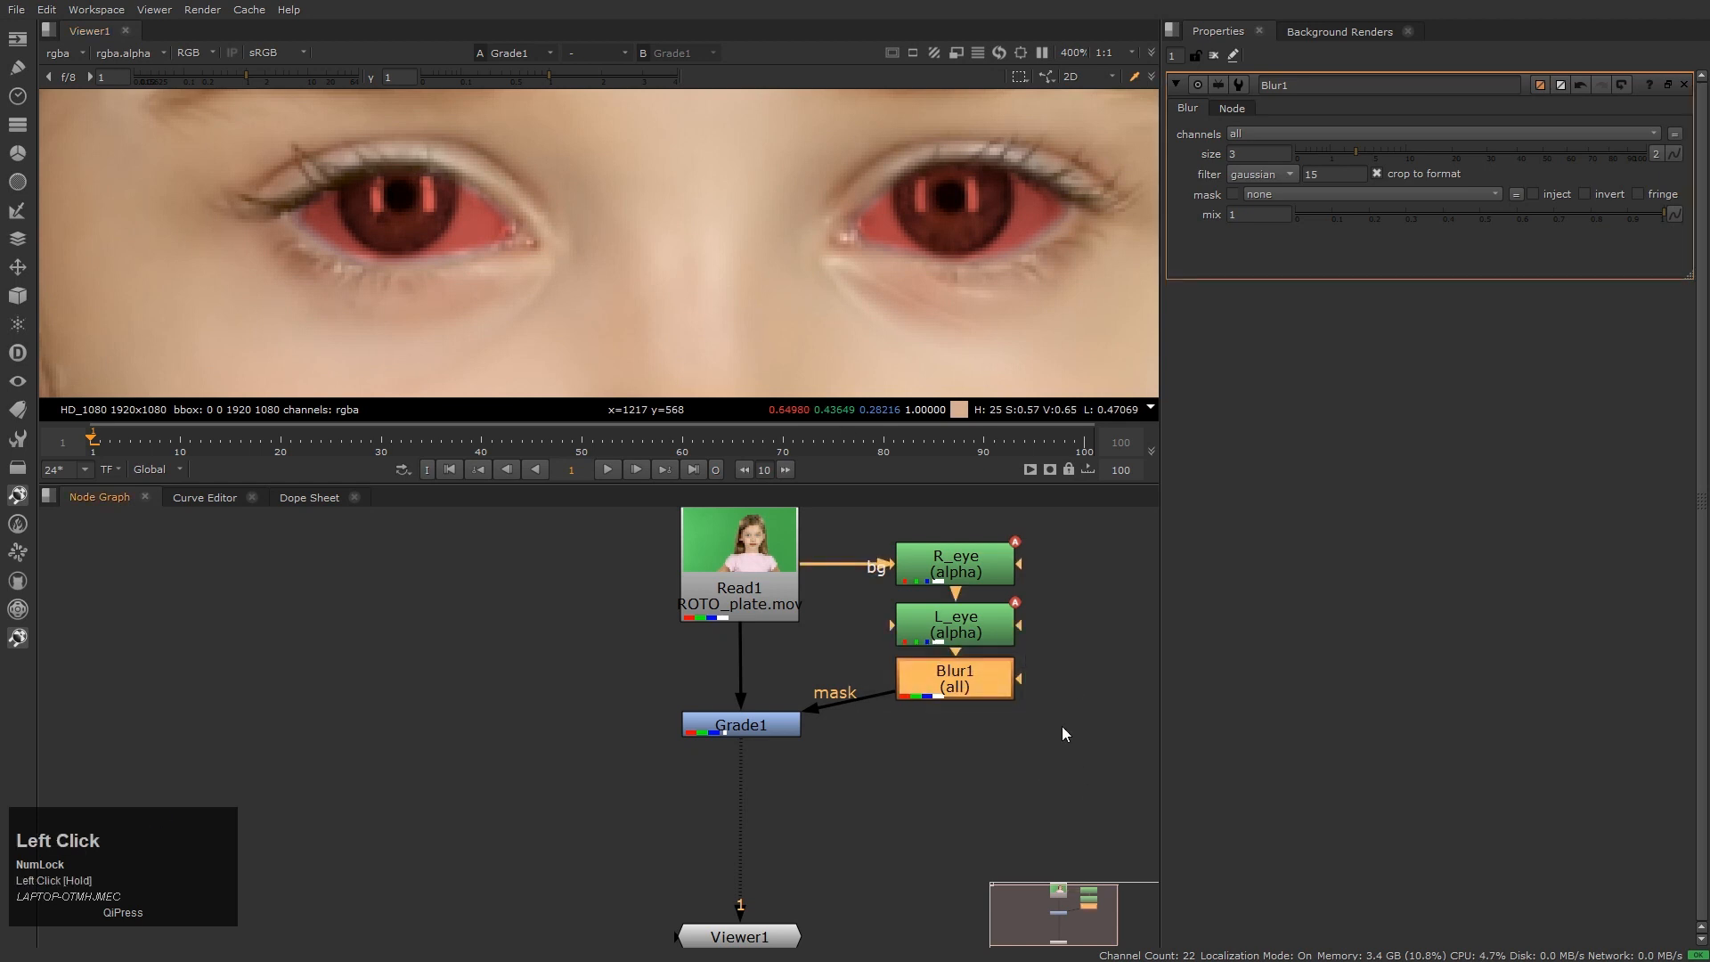
pyautogui.press('d')
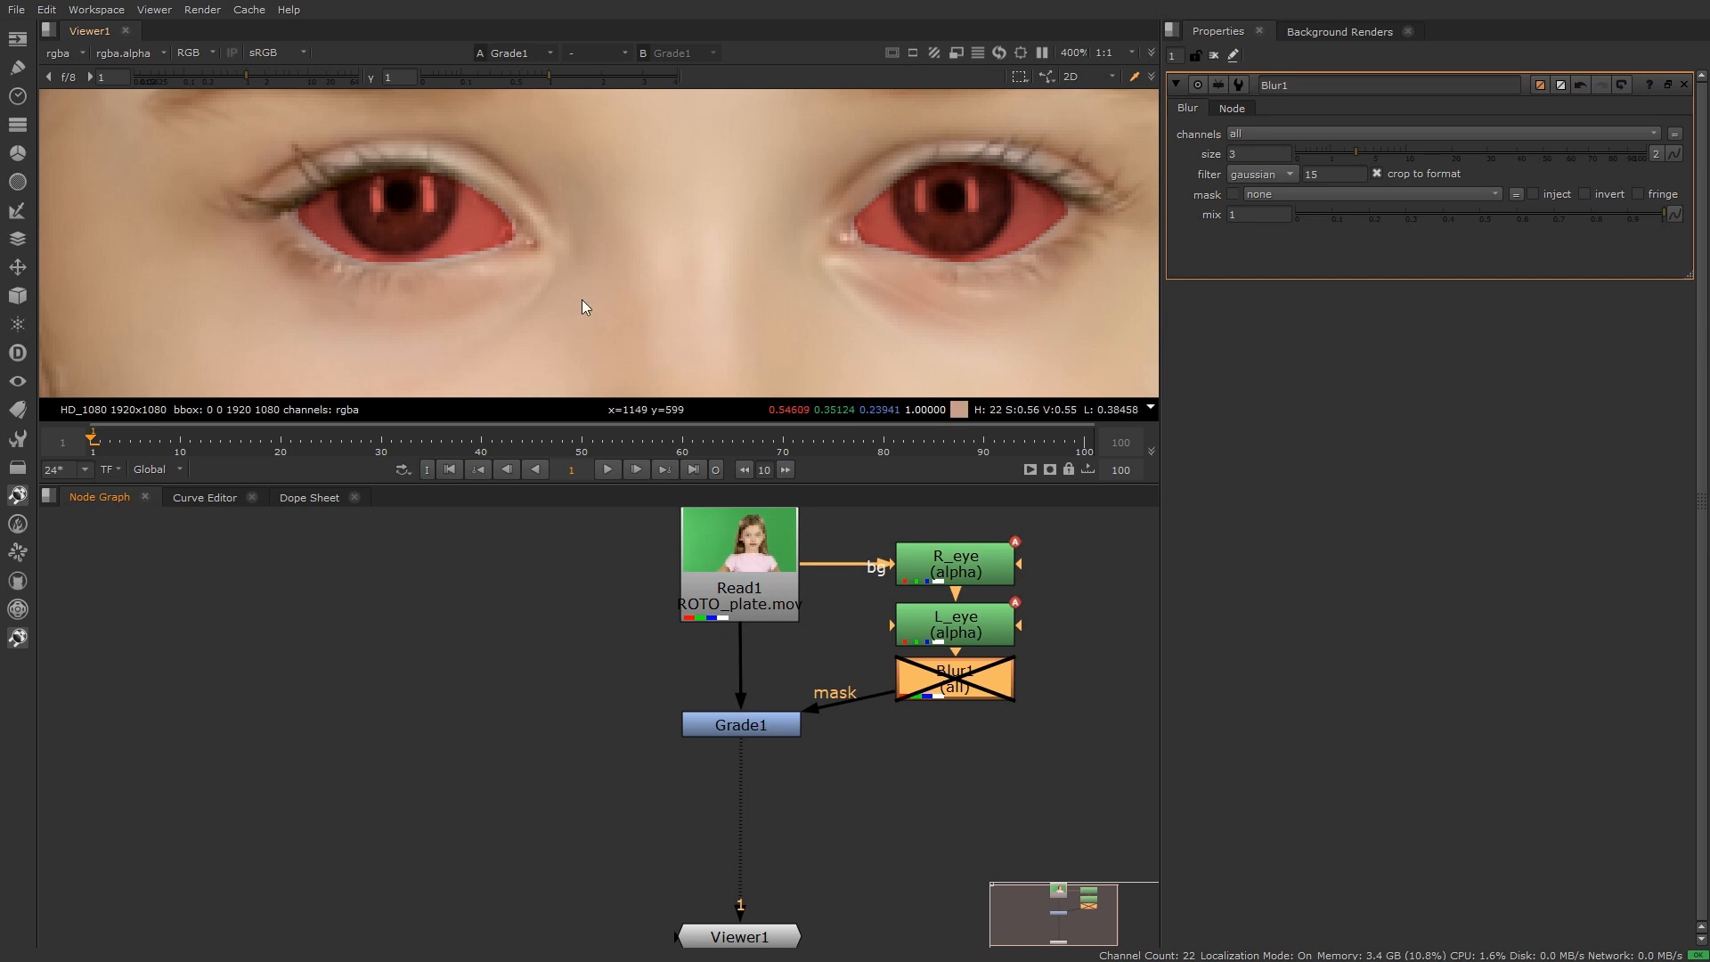
pyautogui.click(1035, 771)
pyautogui.press('d')
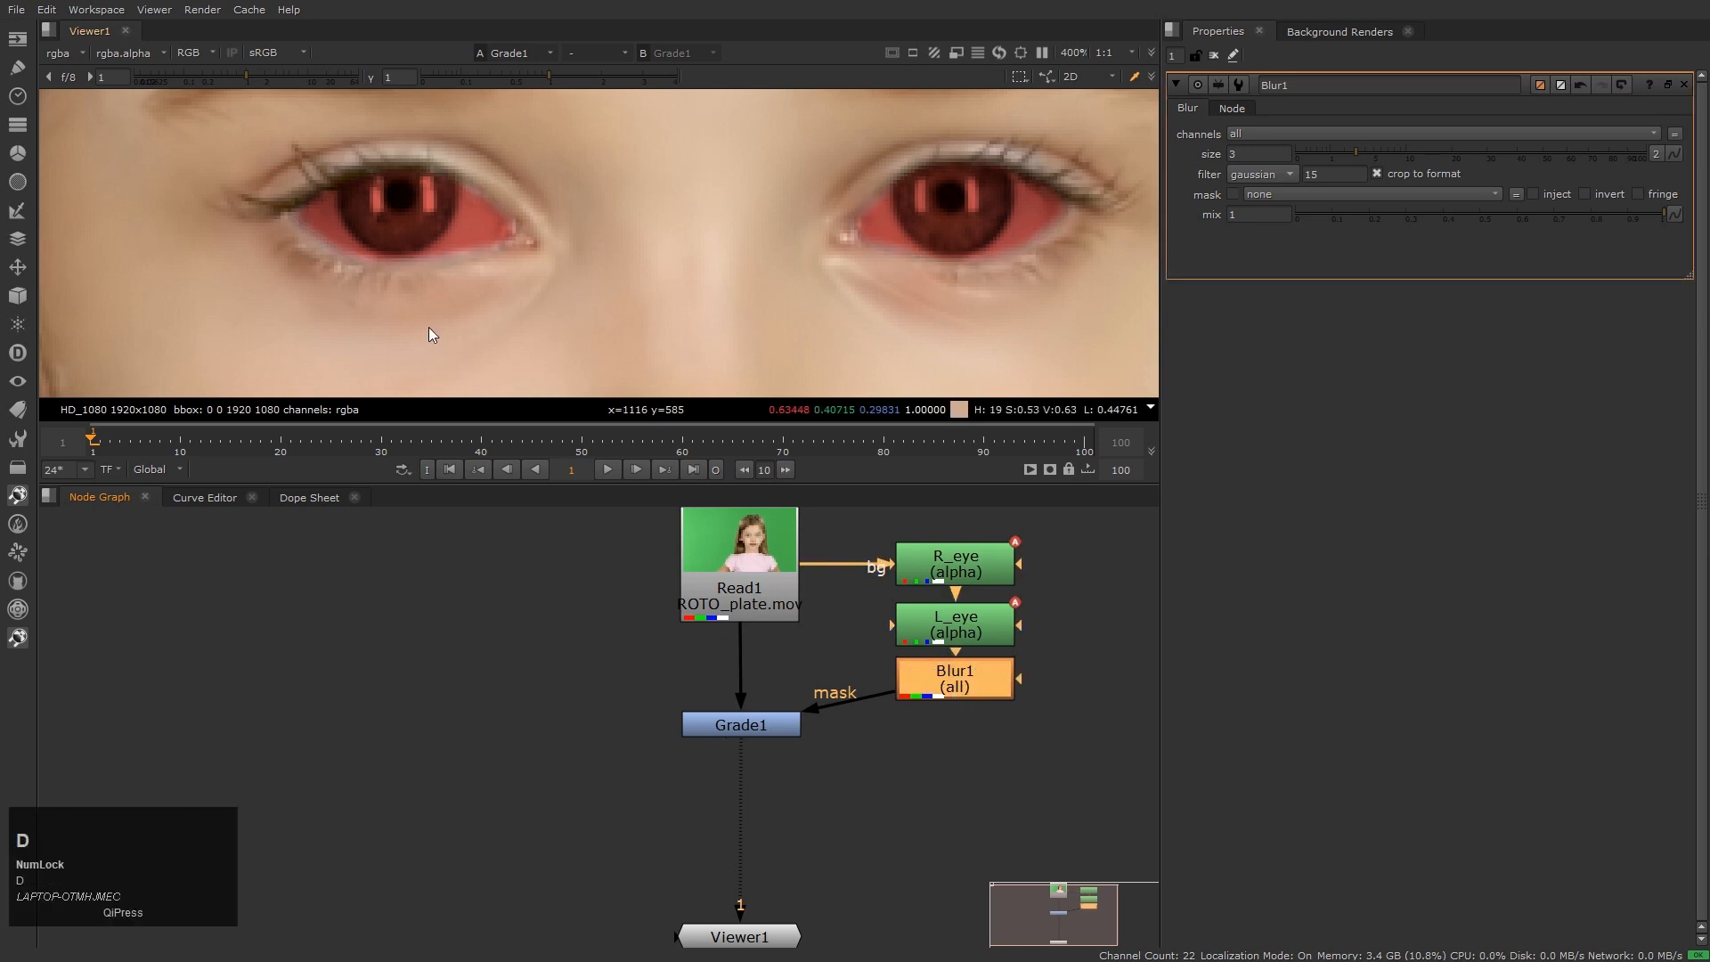
pyautogui.scroll(3, 423, 285)
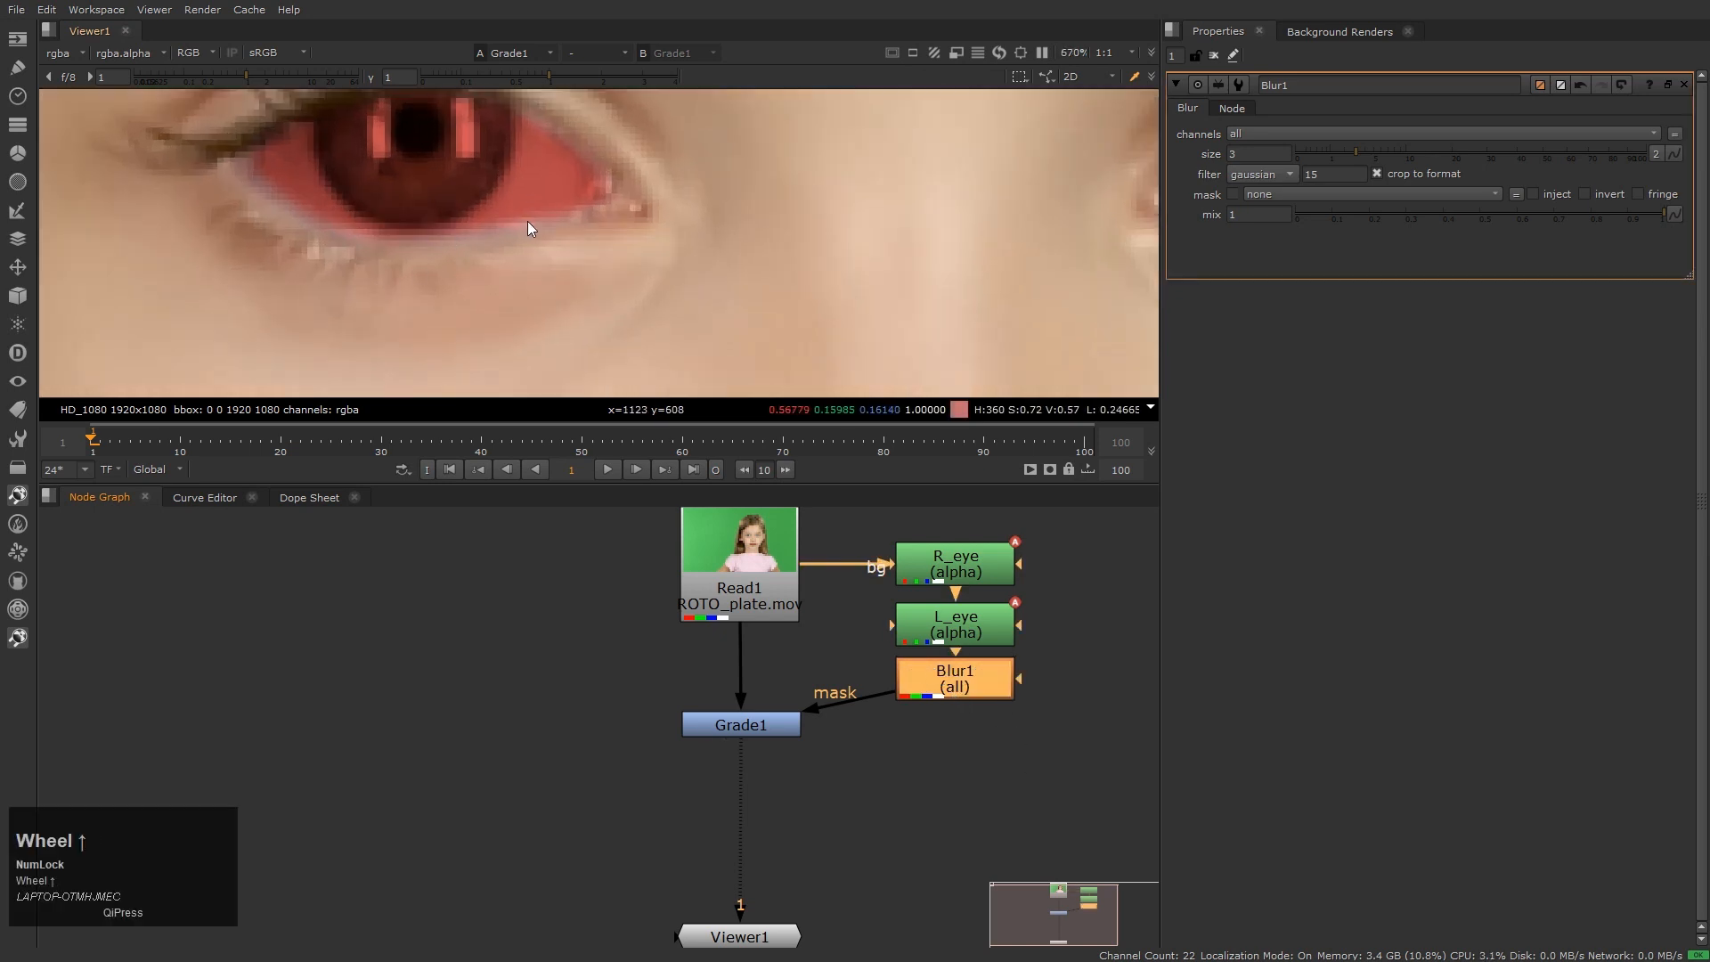
pyautogui.scroll(-5, 496, 235)
pyautogui.scroll(5, 495, 237)
# Move Blur1 and Grade1 down to make room below L_eye, and disable Blur1
pyautogui.moveTo(949, 681); pyautogui.dragTo(949, 724)
pyautogui.moveTo(580, 666); pyautogui.dragTo(1126, 827)
pyautogui.moveTo(998, 742); pyautogui.dragTo(974, 777)
pyautogui.click(974, 777)
pyautogui.press('d')
# Insert an Erode (fast) node between L_eye and Blur1
pyautogui.click(1072, 704)
pyautogui.click(953, 623)
pyautogui.press('Tab')
pyautogui.write('ero')
pyautogui.press('Down')
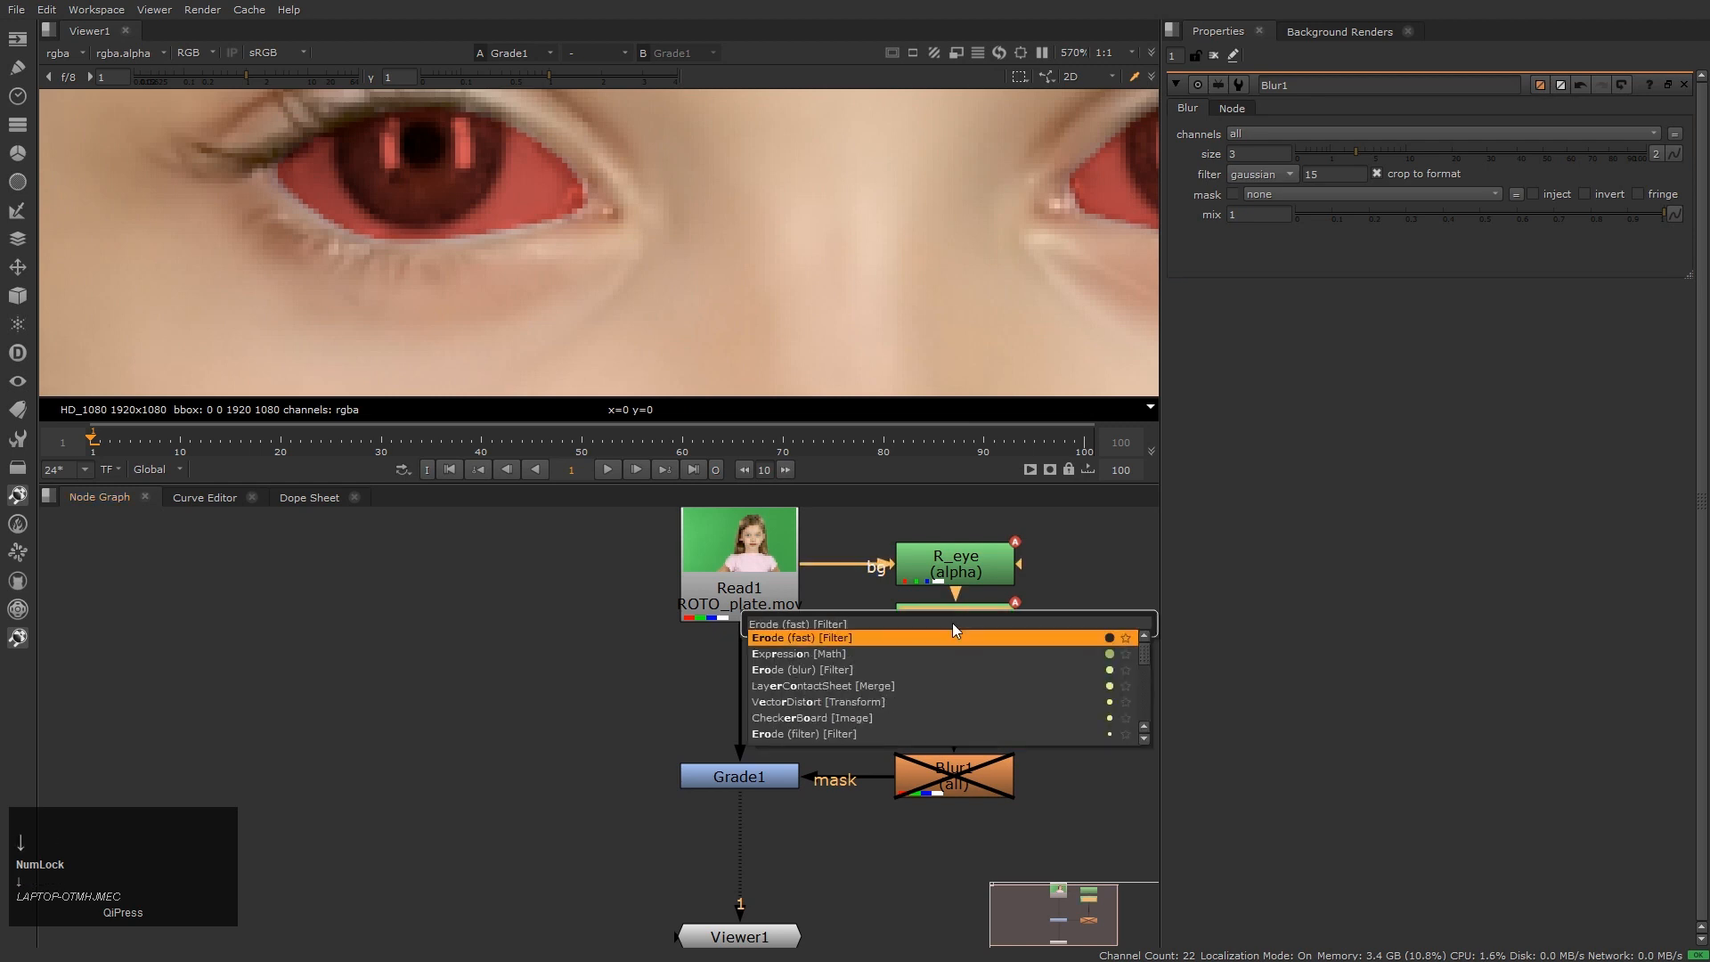
pyautogui.press('Return')
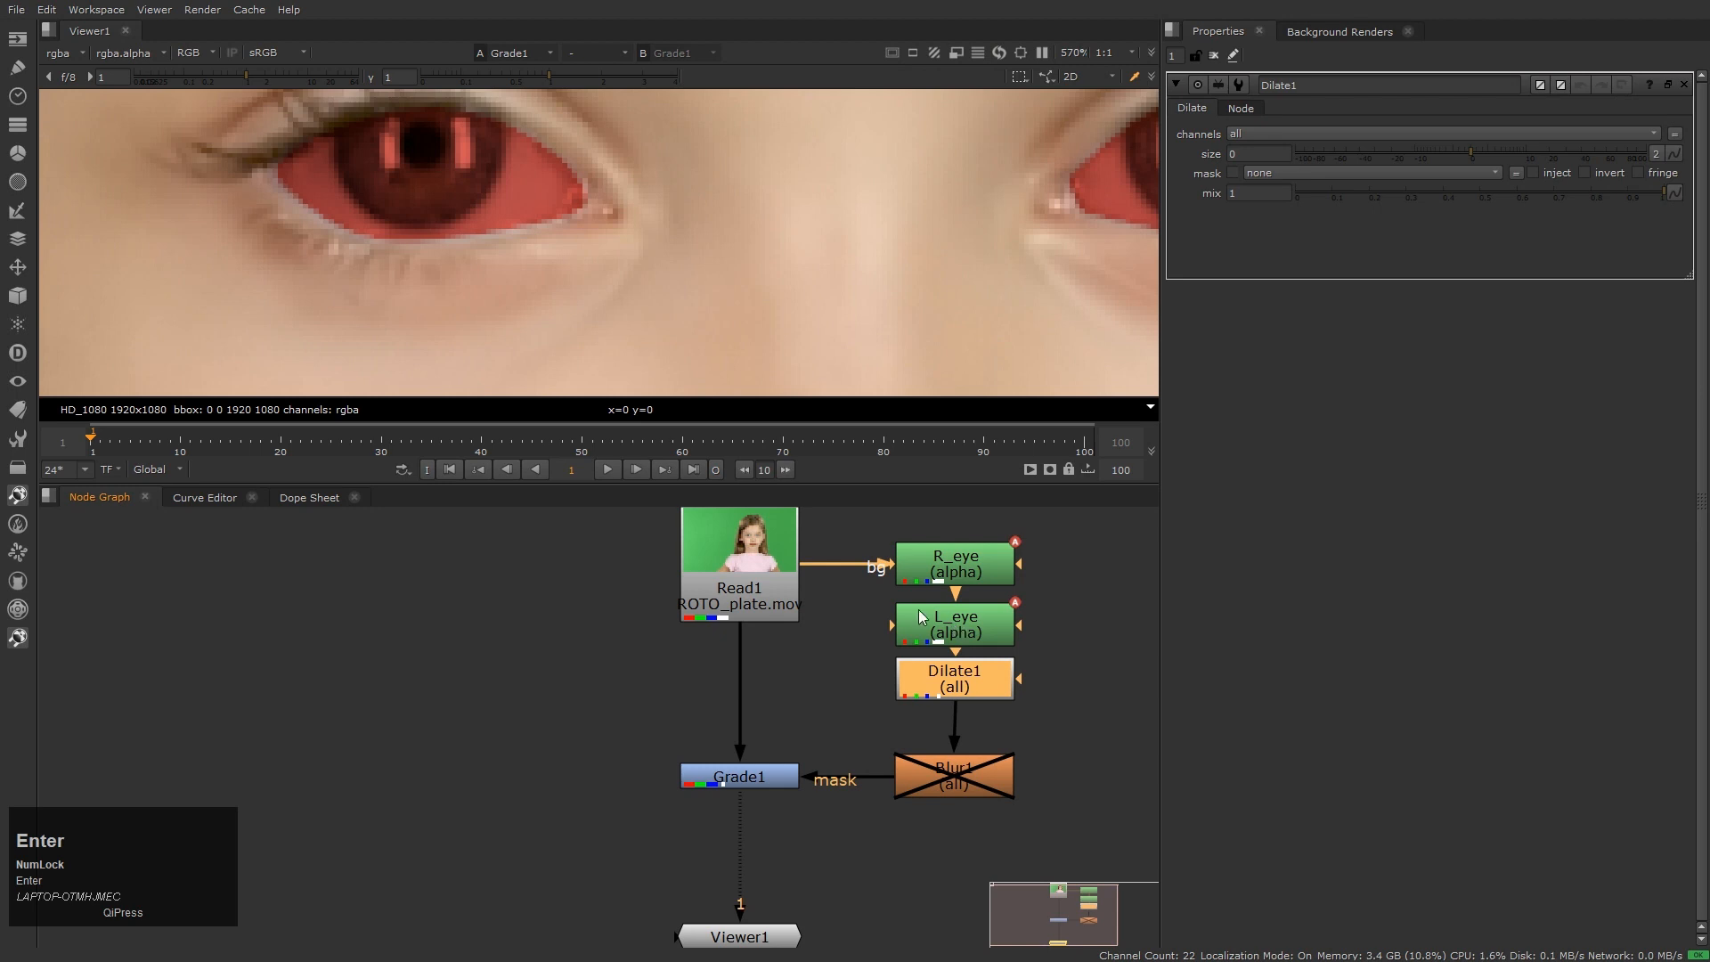
# Limit Dilate1 to the alpha channel and set its size to 3 to expand the eye mattes
pyautogui.click(1286, 136)
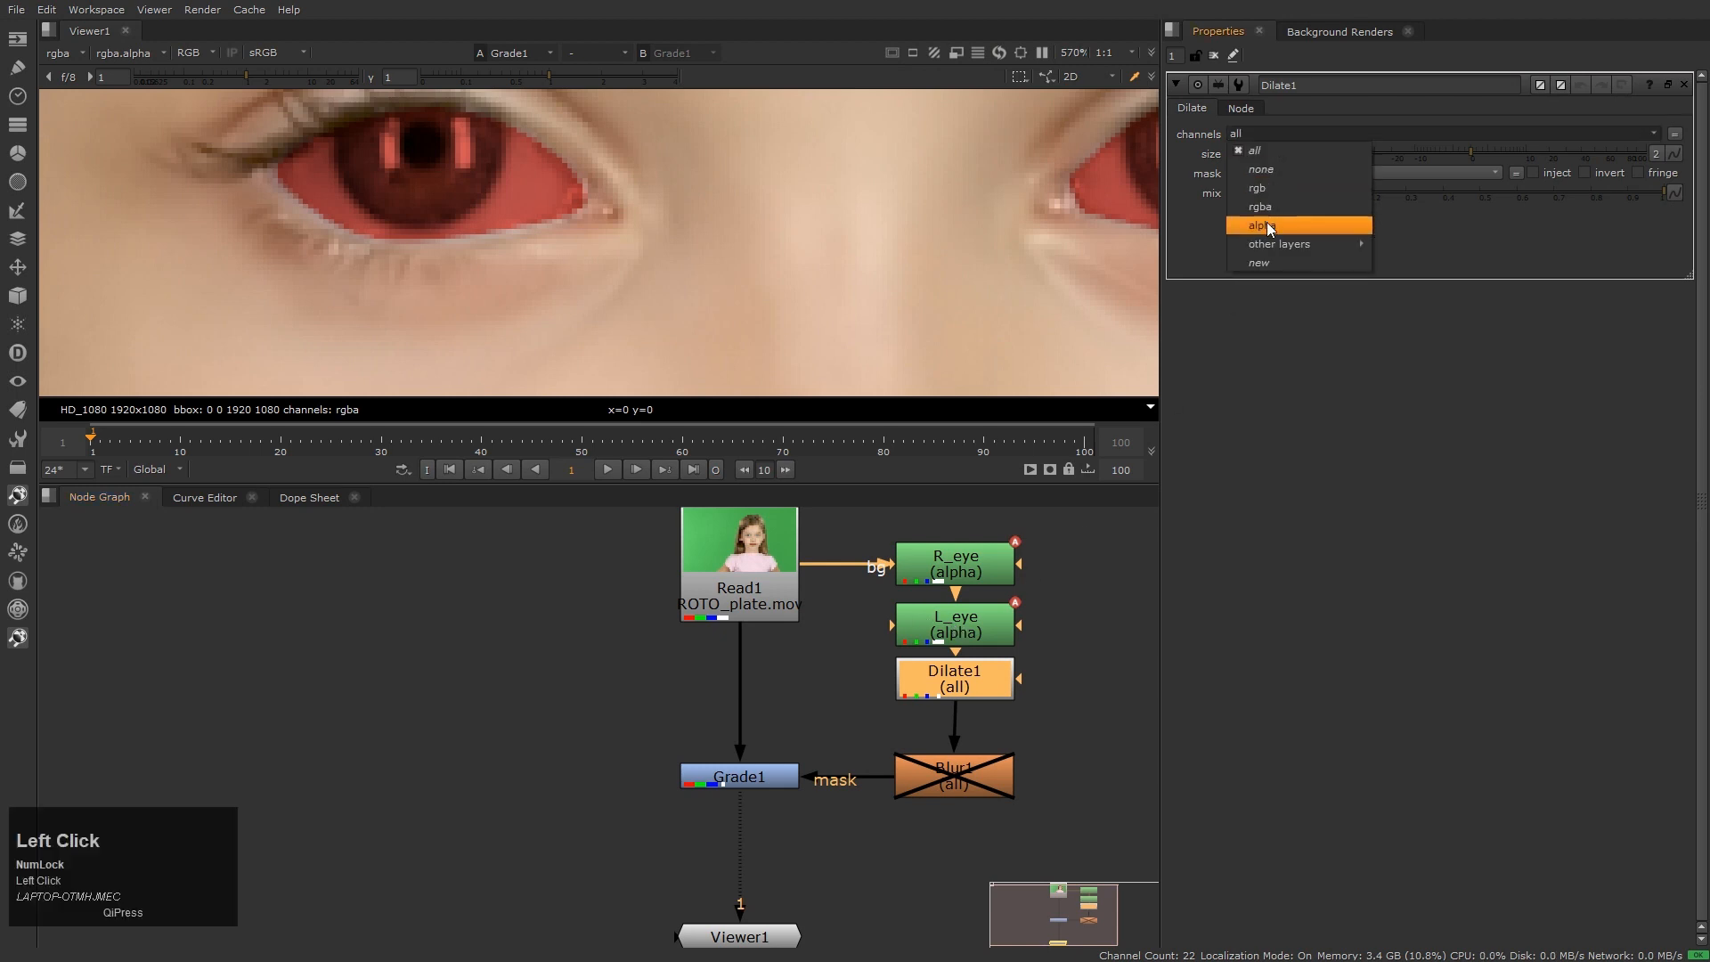
pyautogui.click(1272, 230)
pyautogui.click(1258, 153)
pyautogui.write('1')
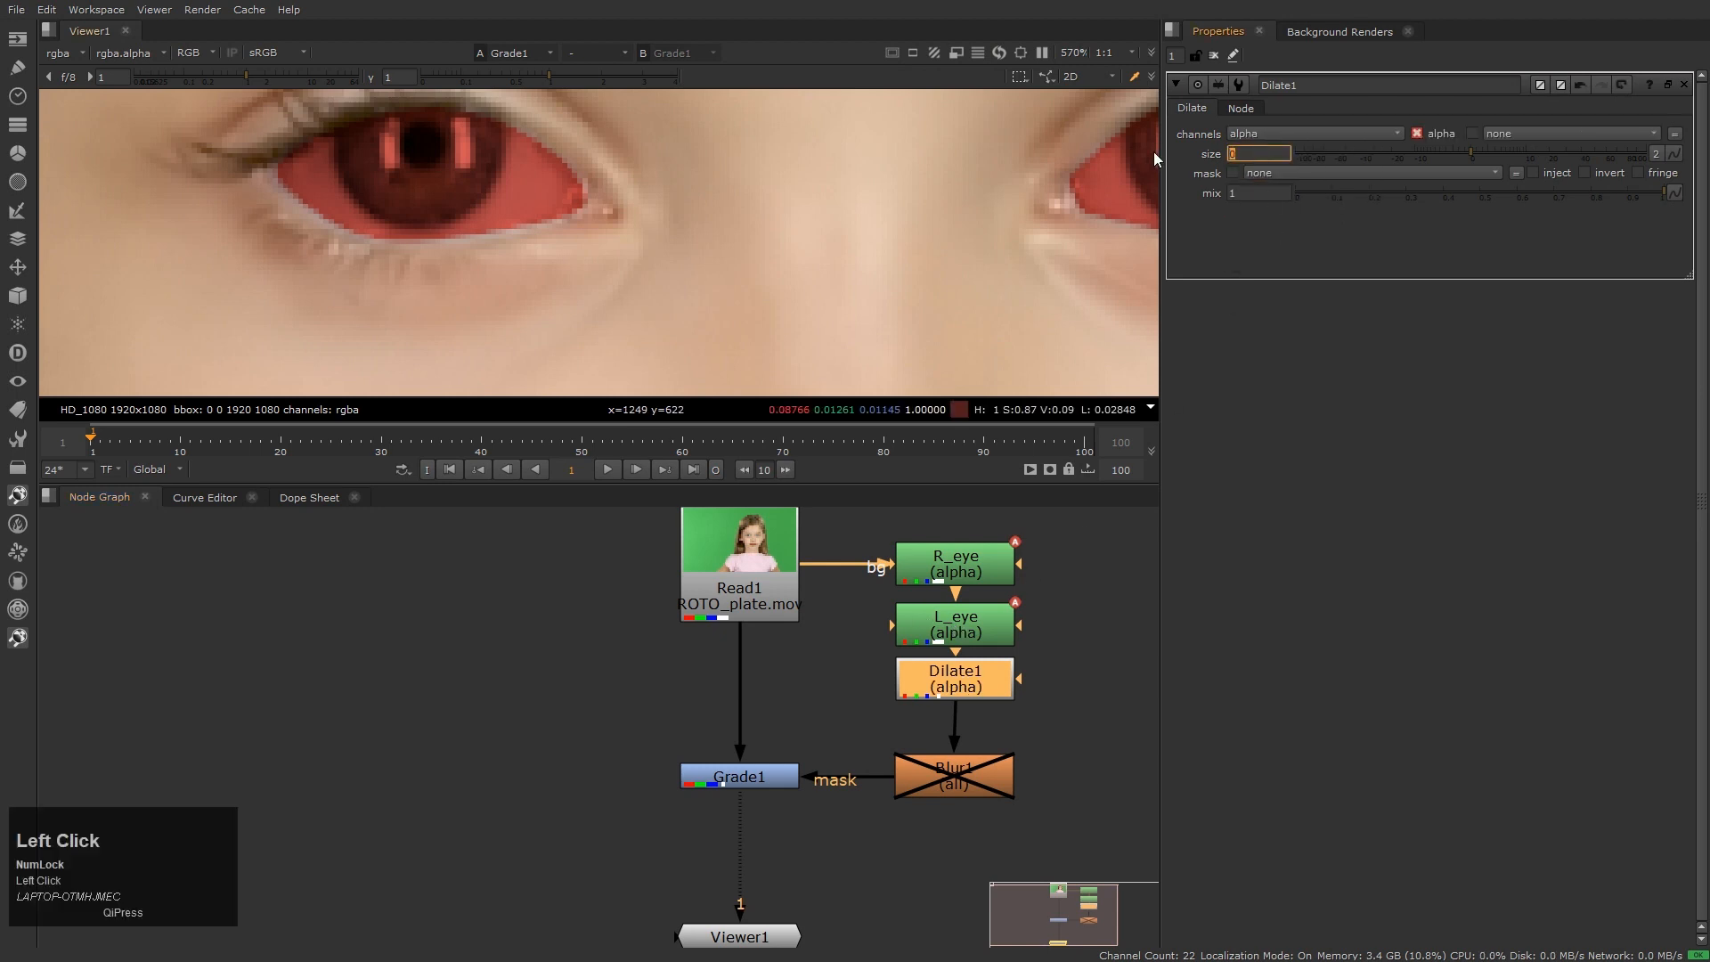
pyautogui.press('Return')
pyautogui.press('Up')
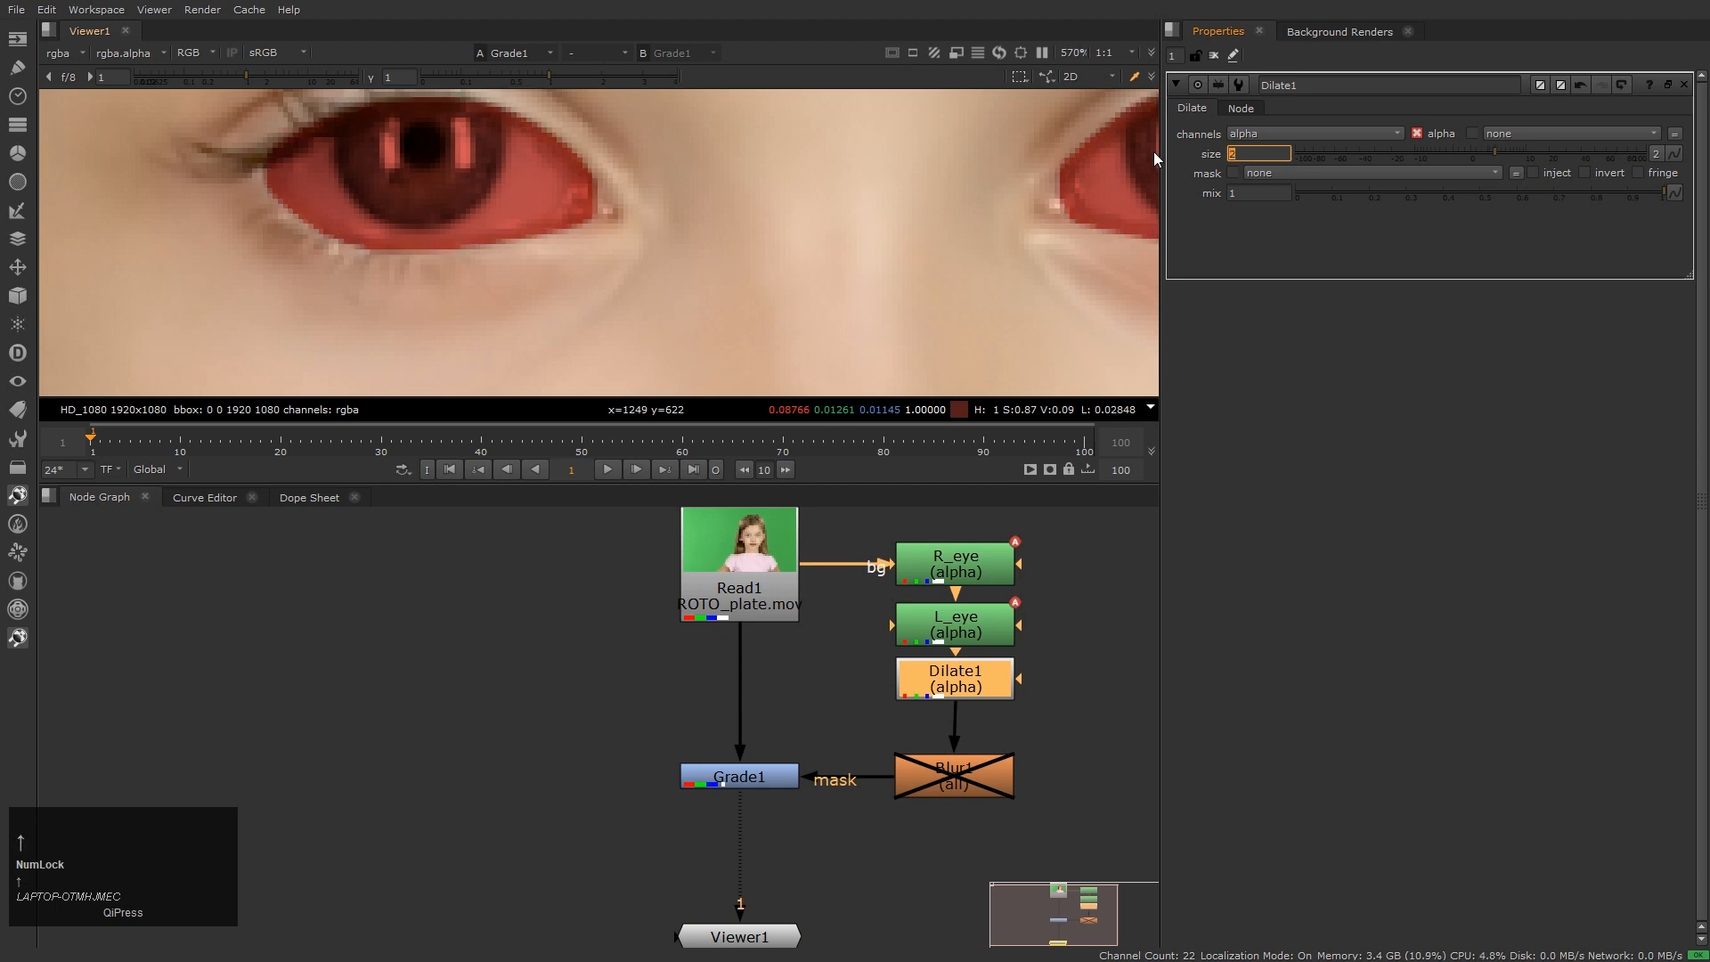
pyautogui.press('Up')
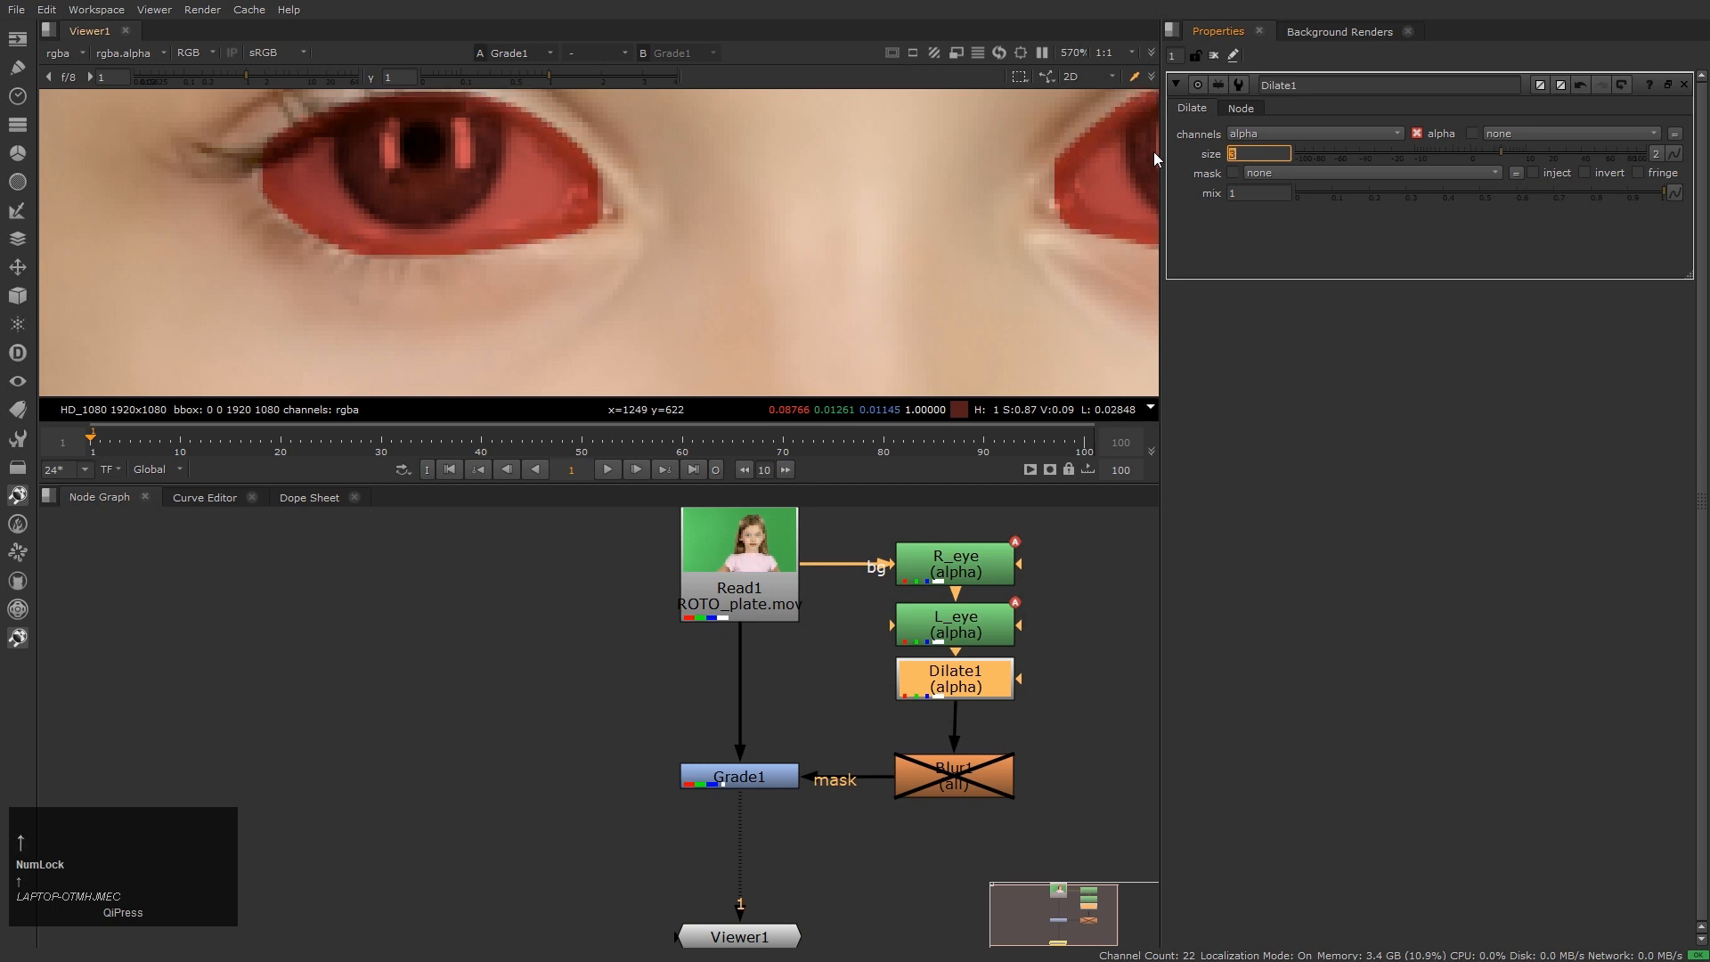
# Re-enable Blur1, try a size of 10, and settle on a size of 6
pyautogui.moveTo(1063, 702); pyautogui.dragTo(837, 821)
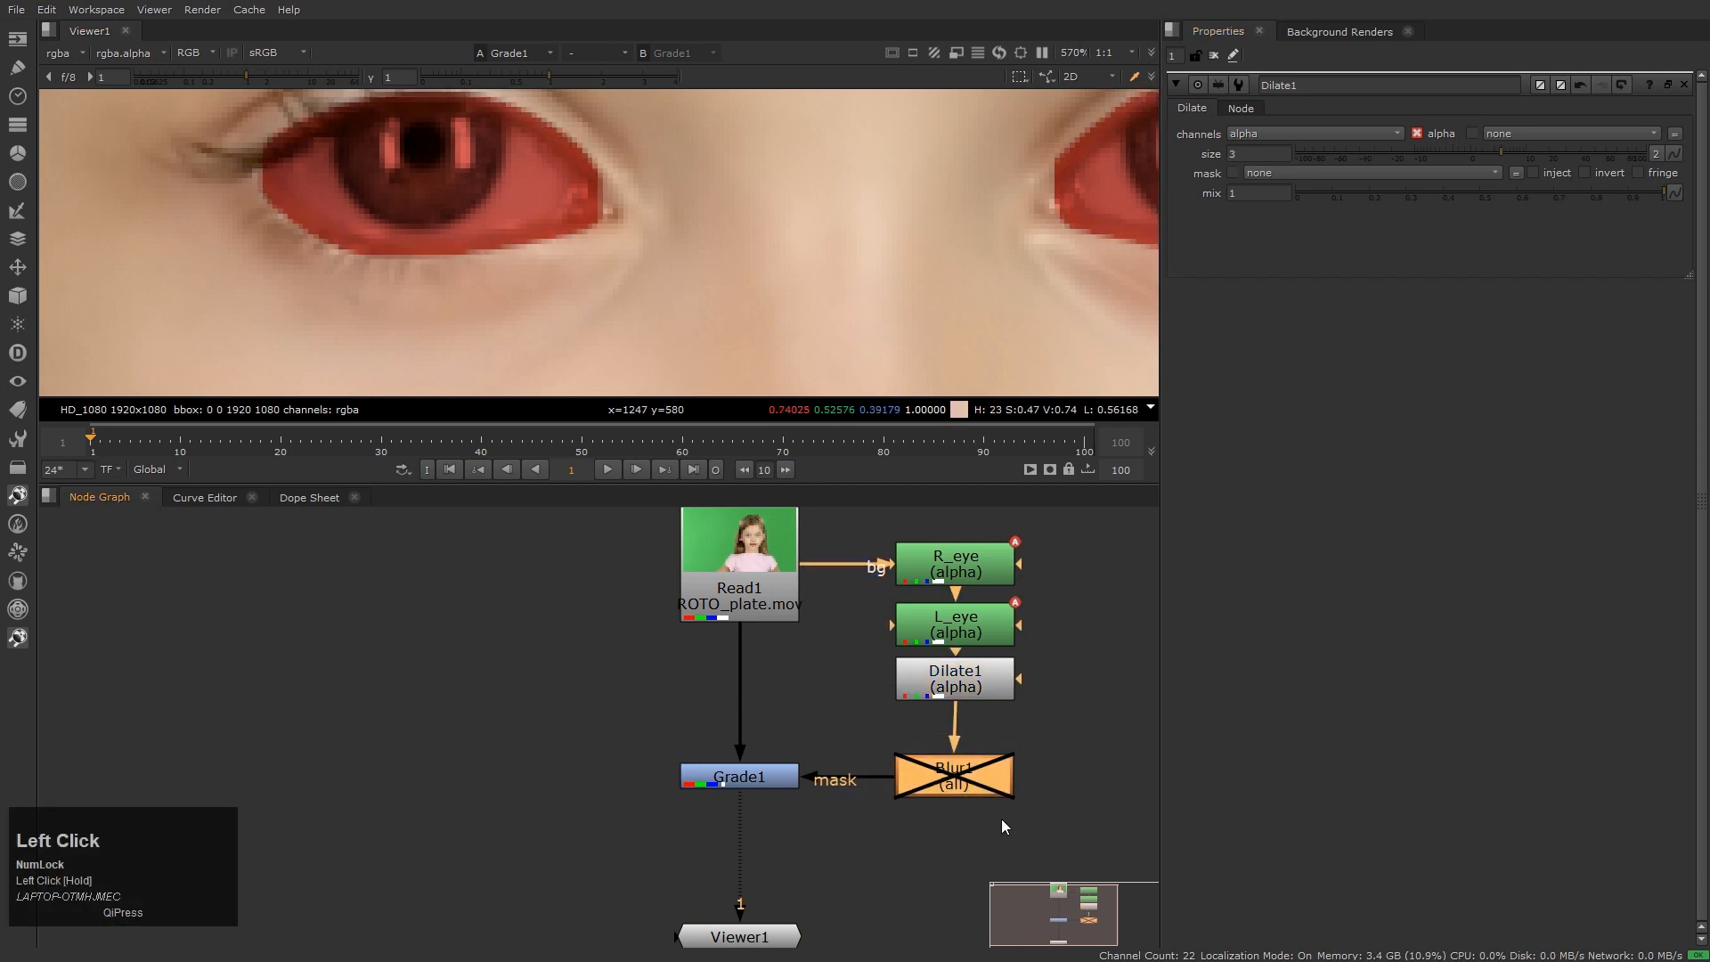
pyautogui.press('d')
pyautogui.doubleClick(971, 783)
pyautogui.doubleClick(1257, 155)
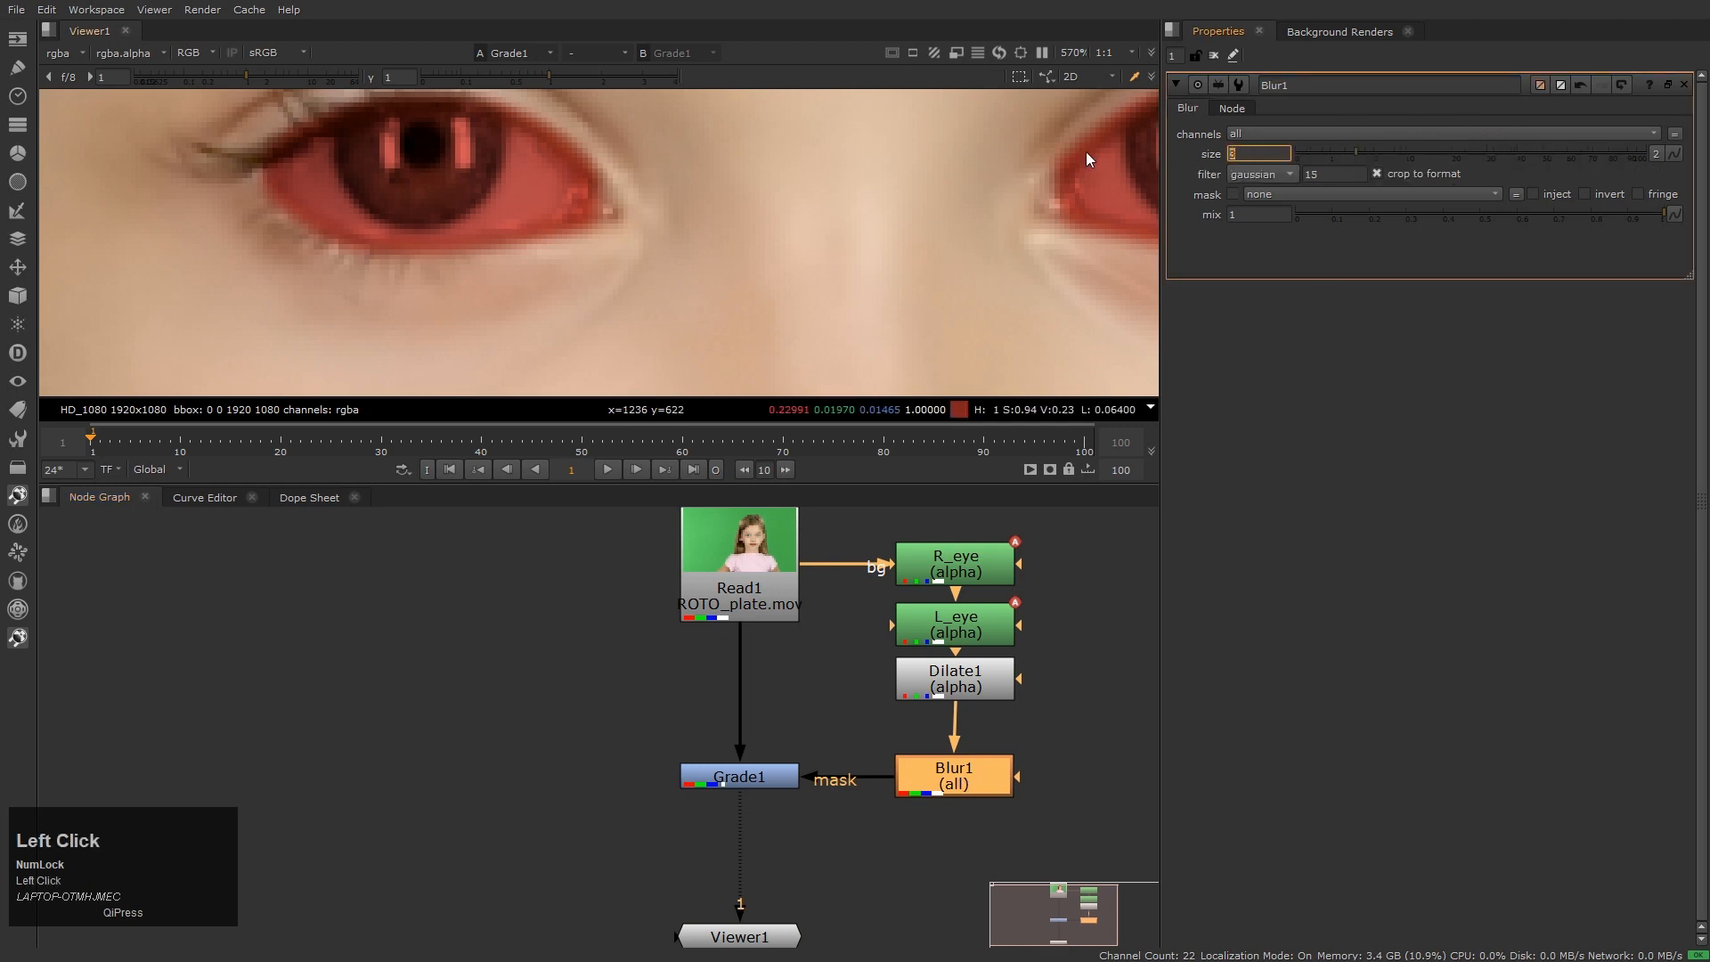
pyautogui.write('10')
pyautogui.press('Return')
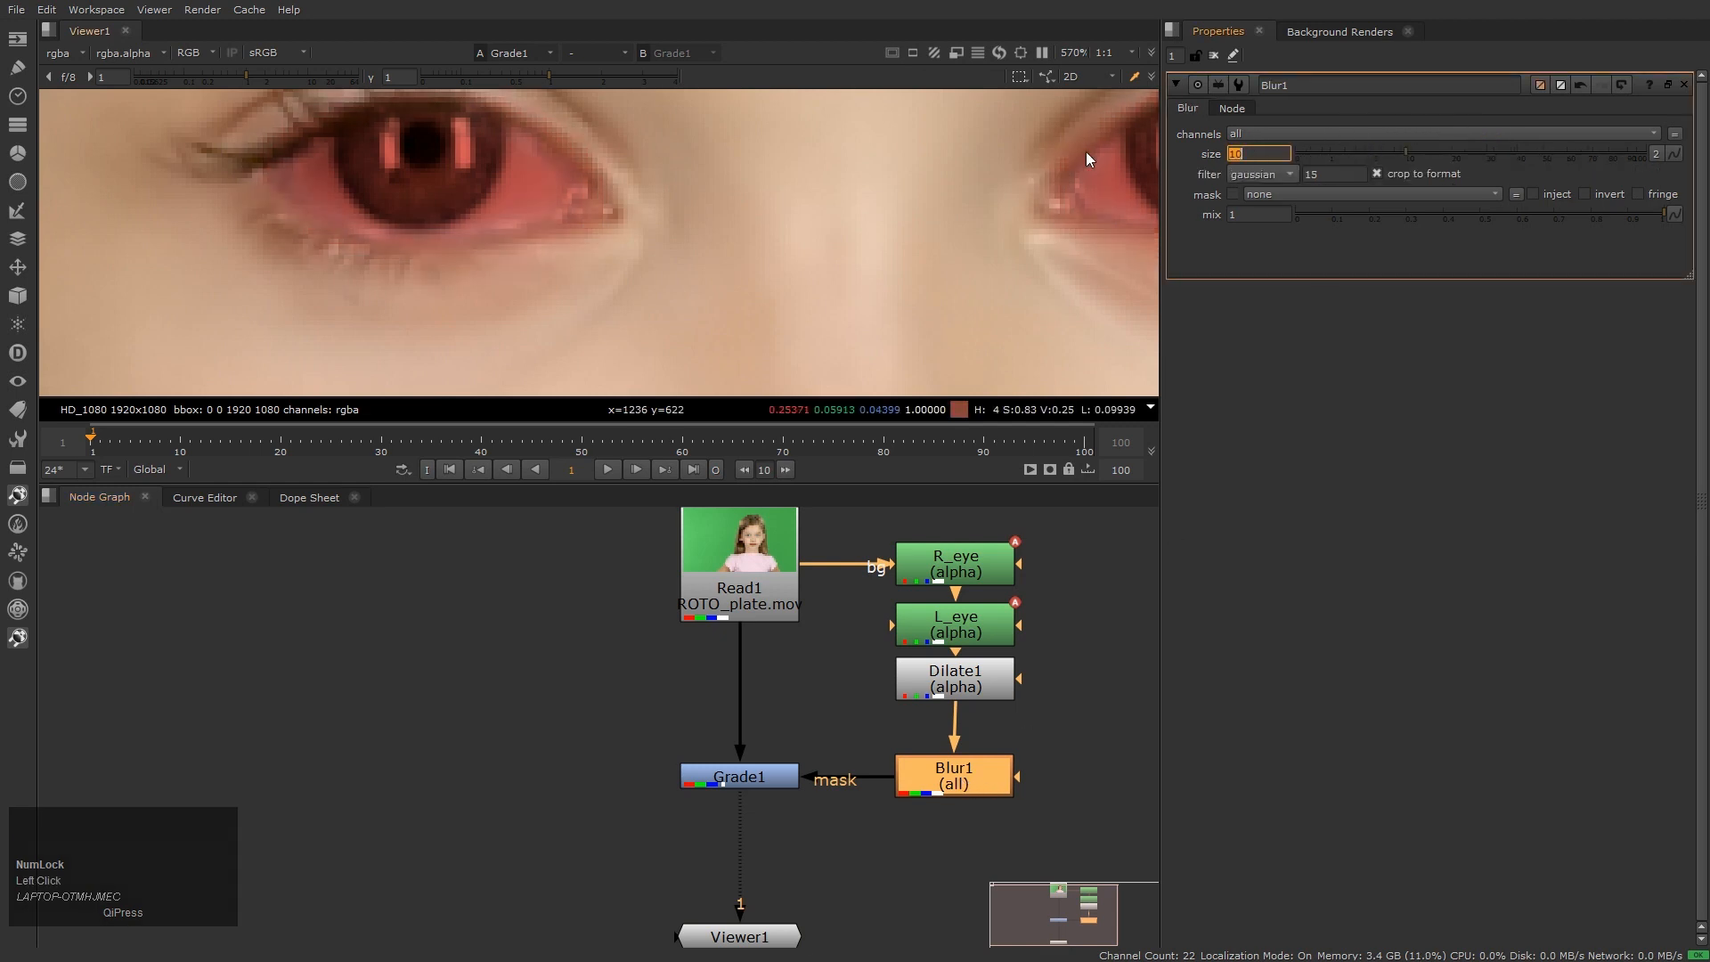
pyautogui.write('6')
pyautogui.press('Return')
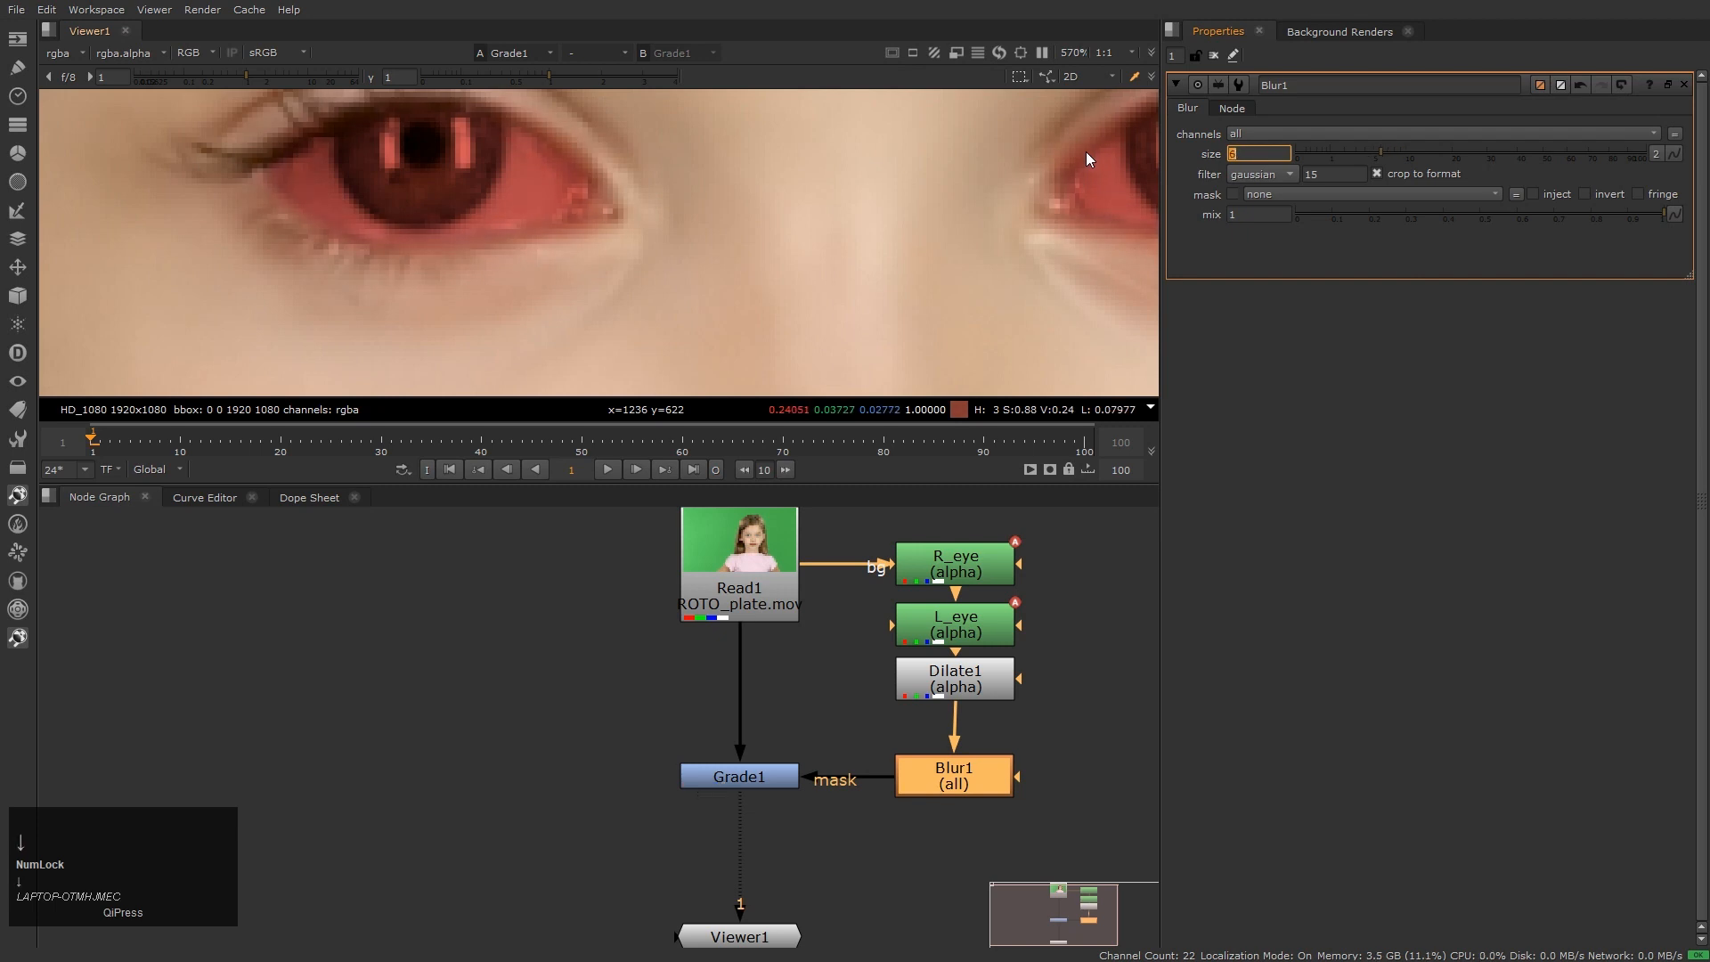
# Play back the graded sequence and check the red eyes in full frame and closer up
pyautogui.click(807, 210)
pyautogui.press('Home')
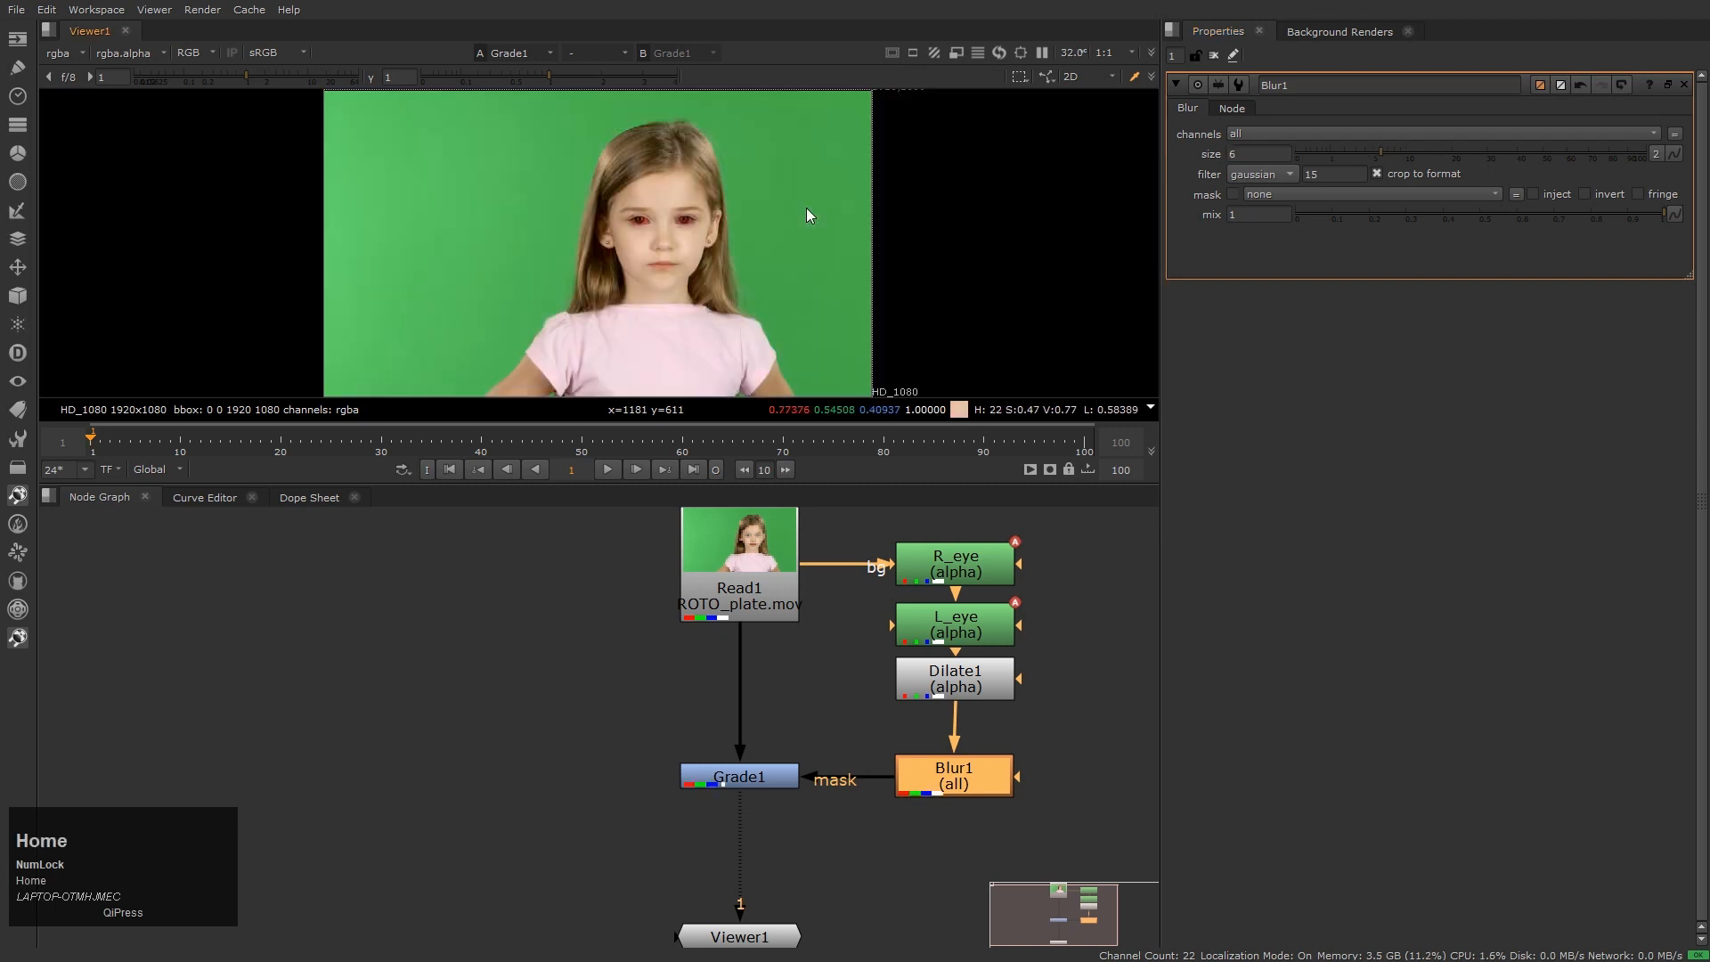
pyautogui.click(807, 210)
pyautogui.press('l')
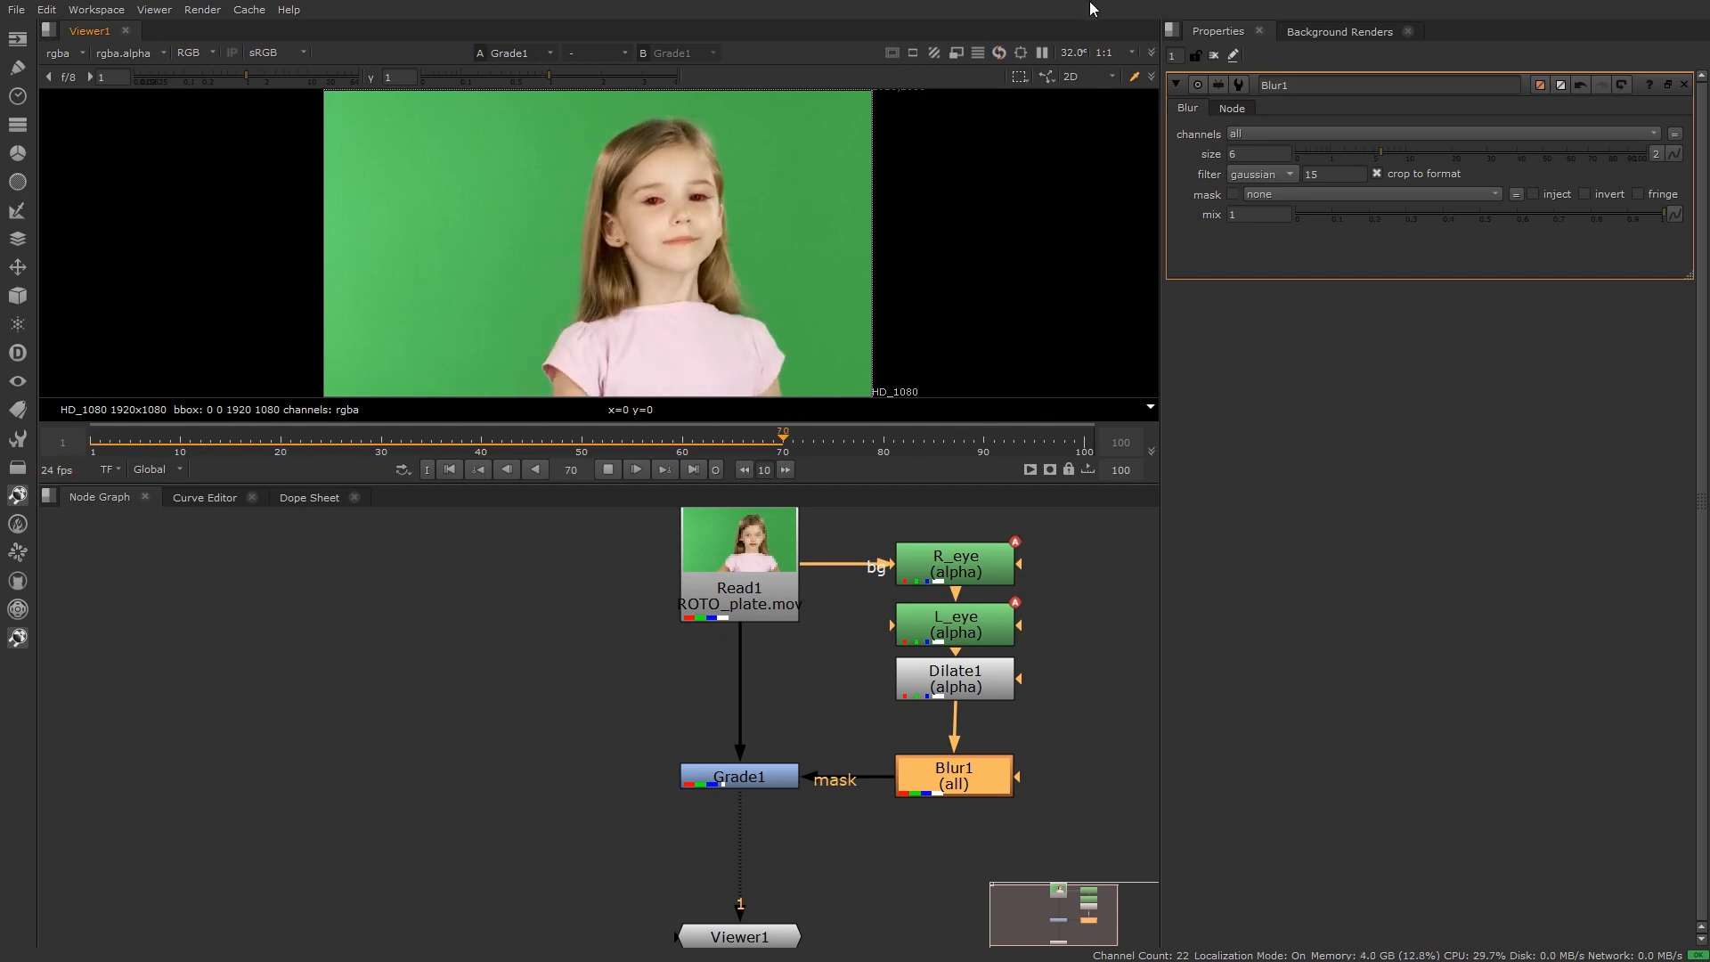
pyautogui.scroll(3, 664, 247)
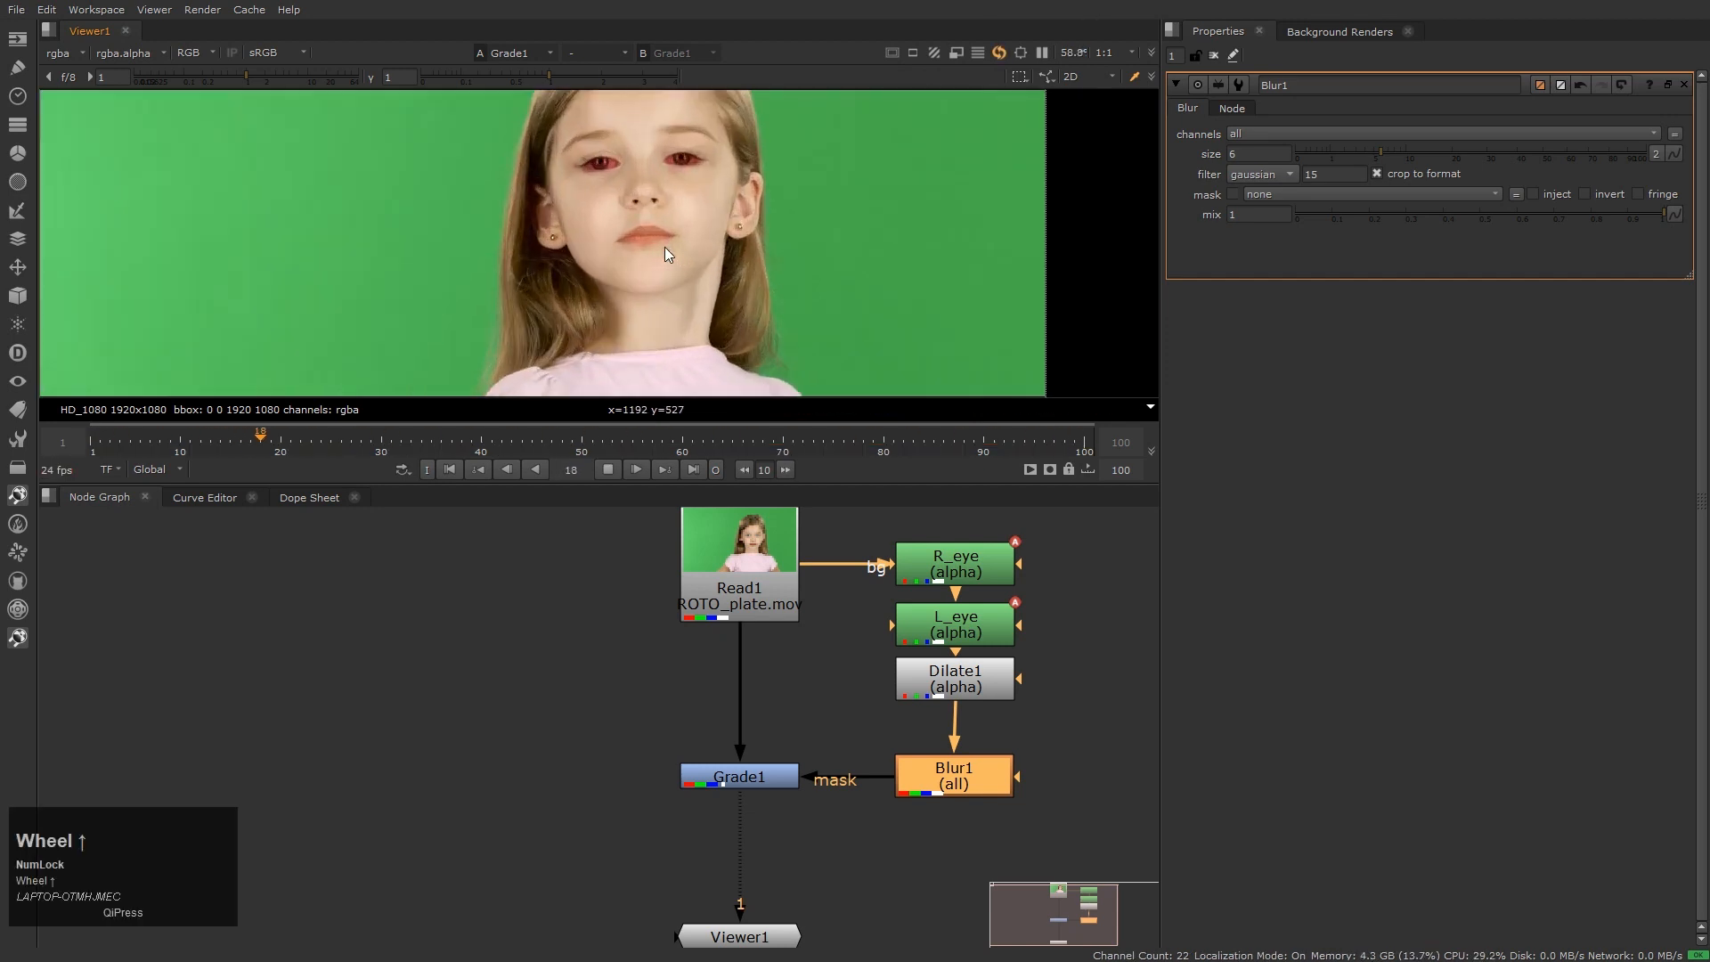
pyautogui.scroll(1, 736, 333)
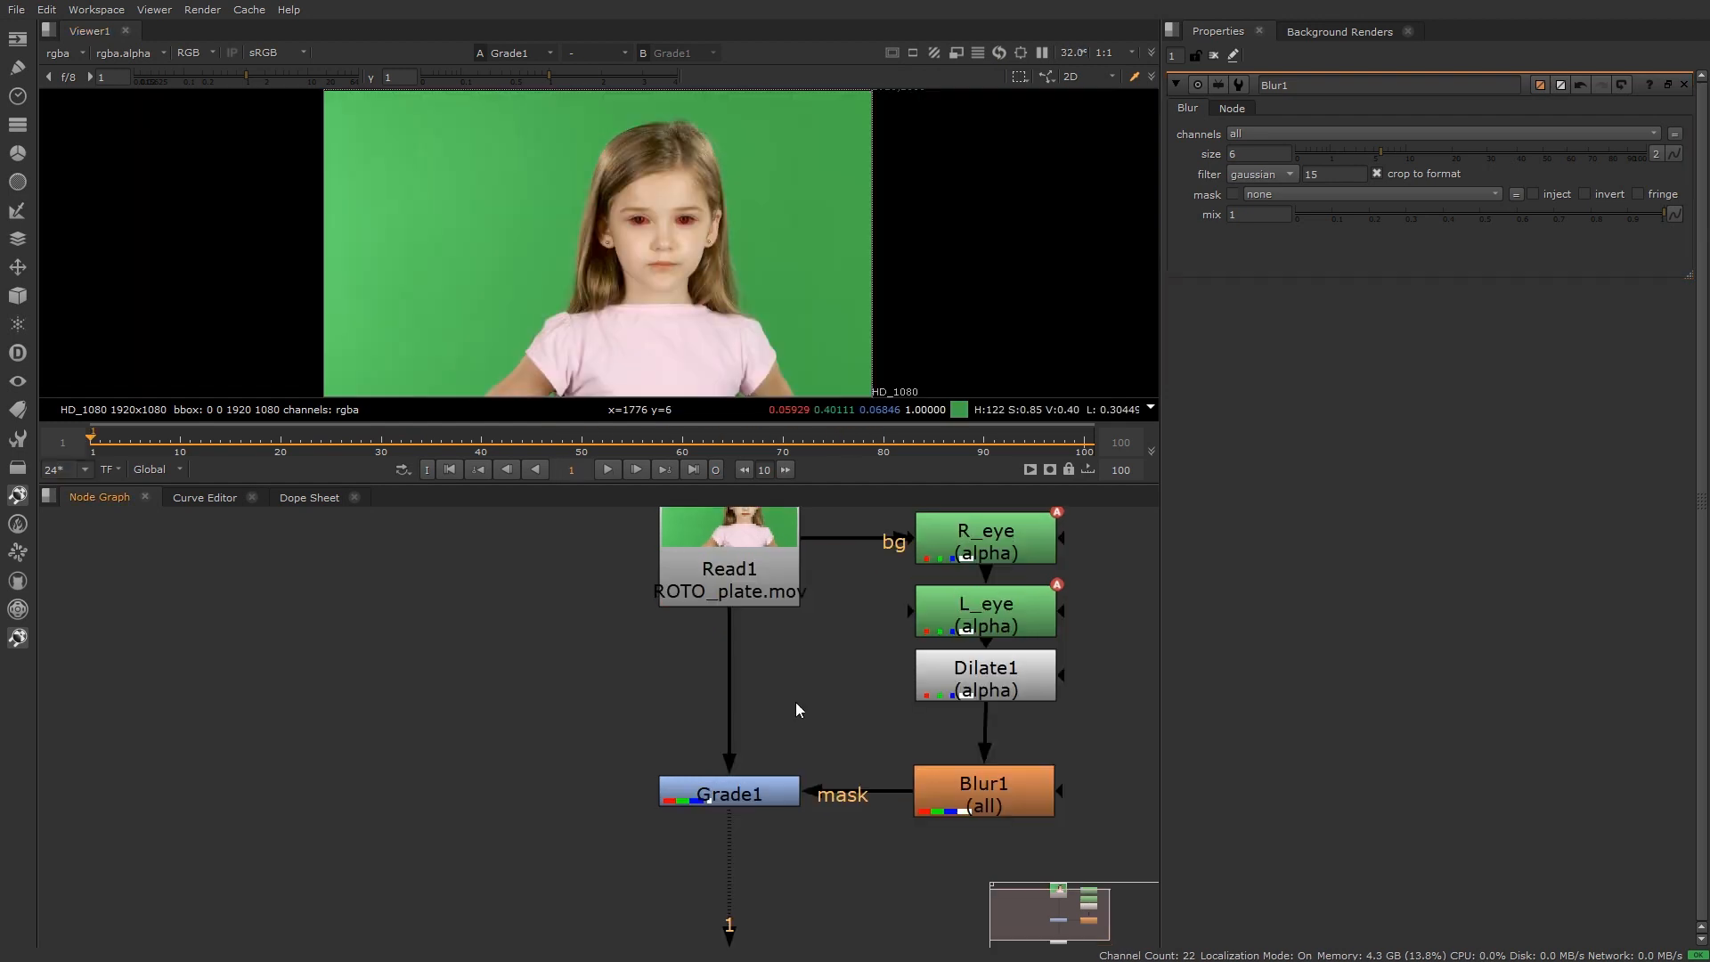
# Move Viewer1 aside to the lower left of Grade1
pyautogui.scroll(-2, 794, 701)
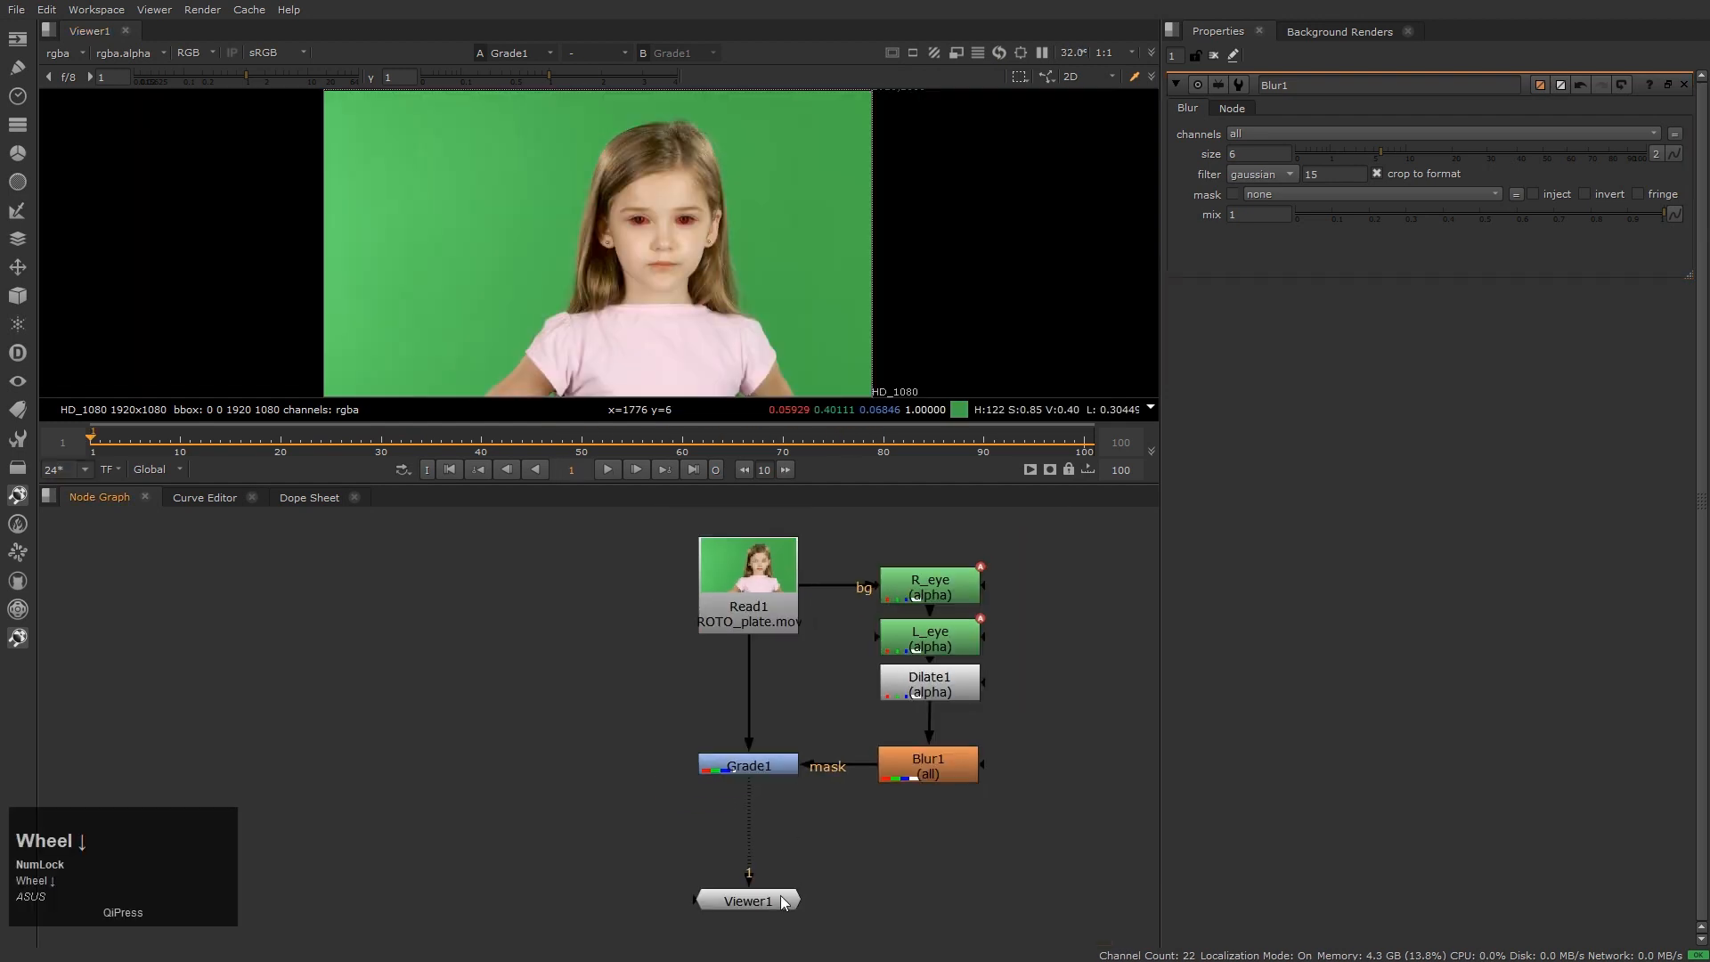
pyautogui.moveTo(781, 895); pyautogui.dragTo(570, 848)
pyautogui.click(830, 884)
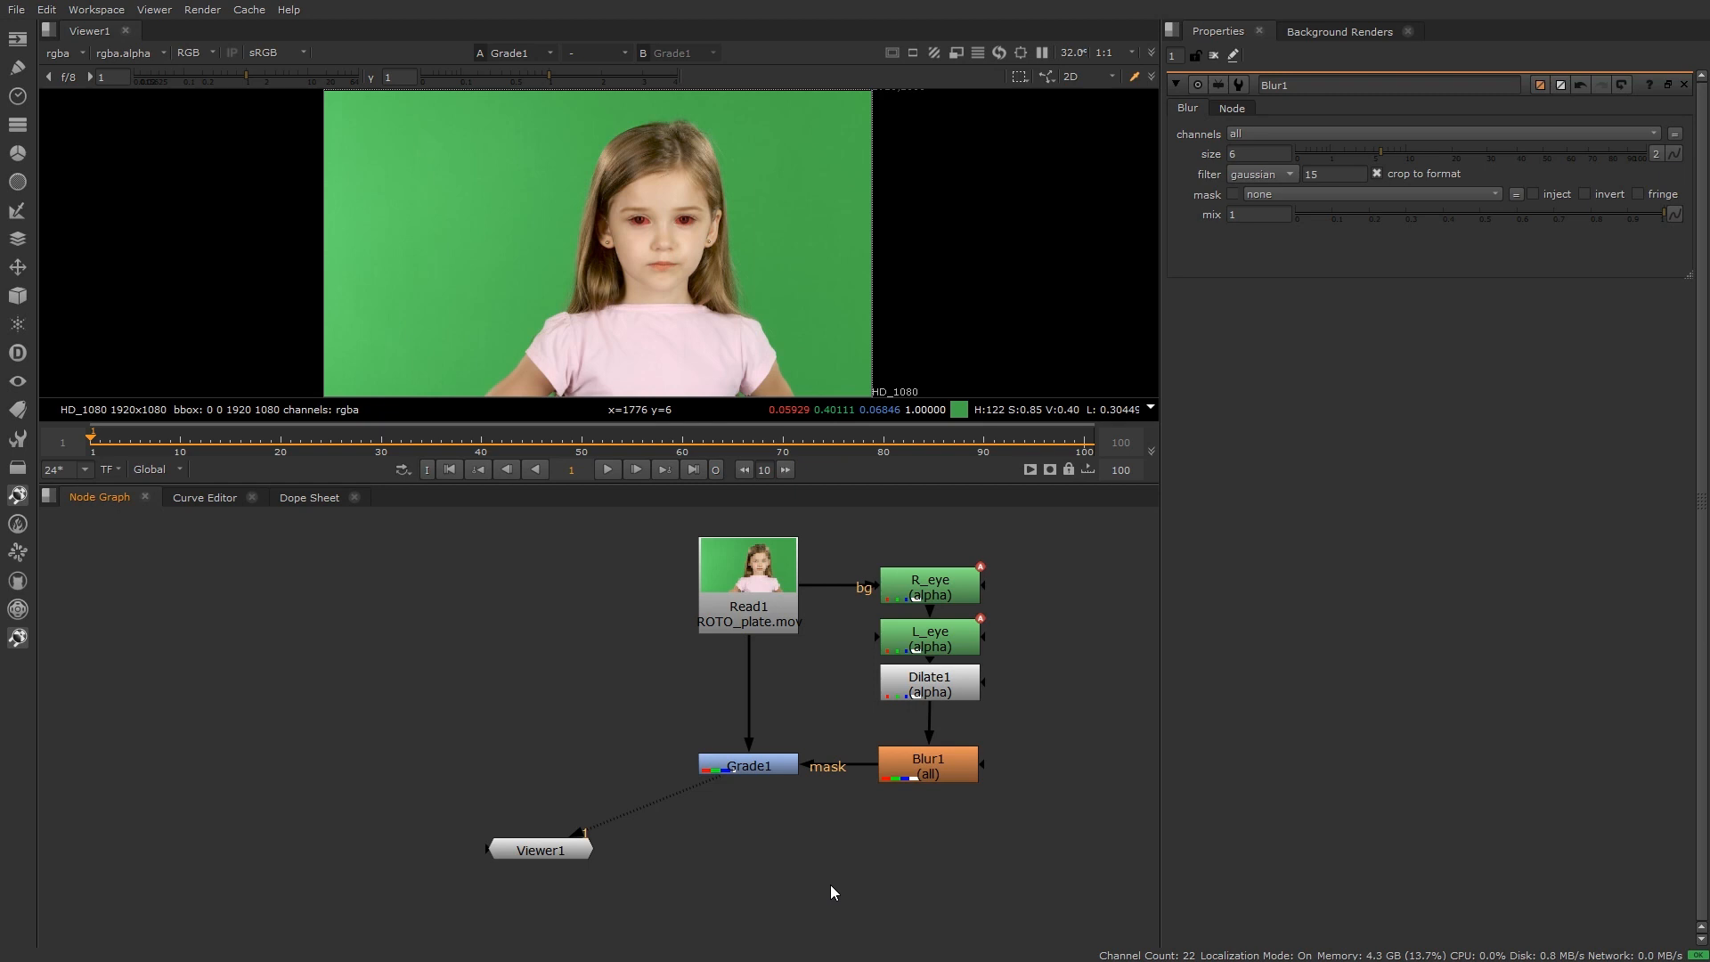
# Set the red, green and blue gain of Grade1 to 0 to turn the eyes black
pyautogui.scroll(2, 829, 878)
pyautogui.click(732, 743)
pyautogui.moveTo(1307, 210); pyautogui.dragTo(1079, 213)
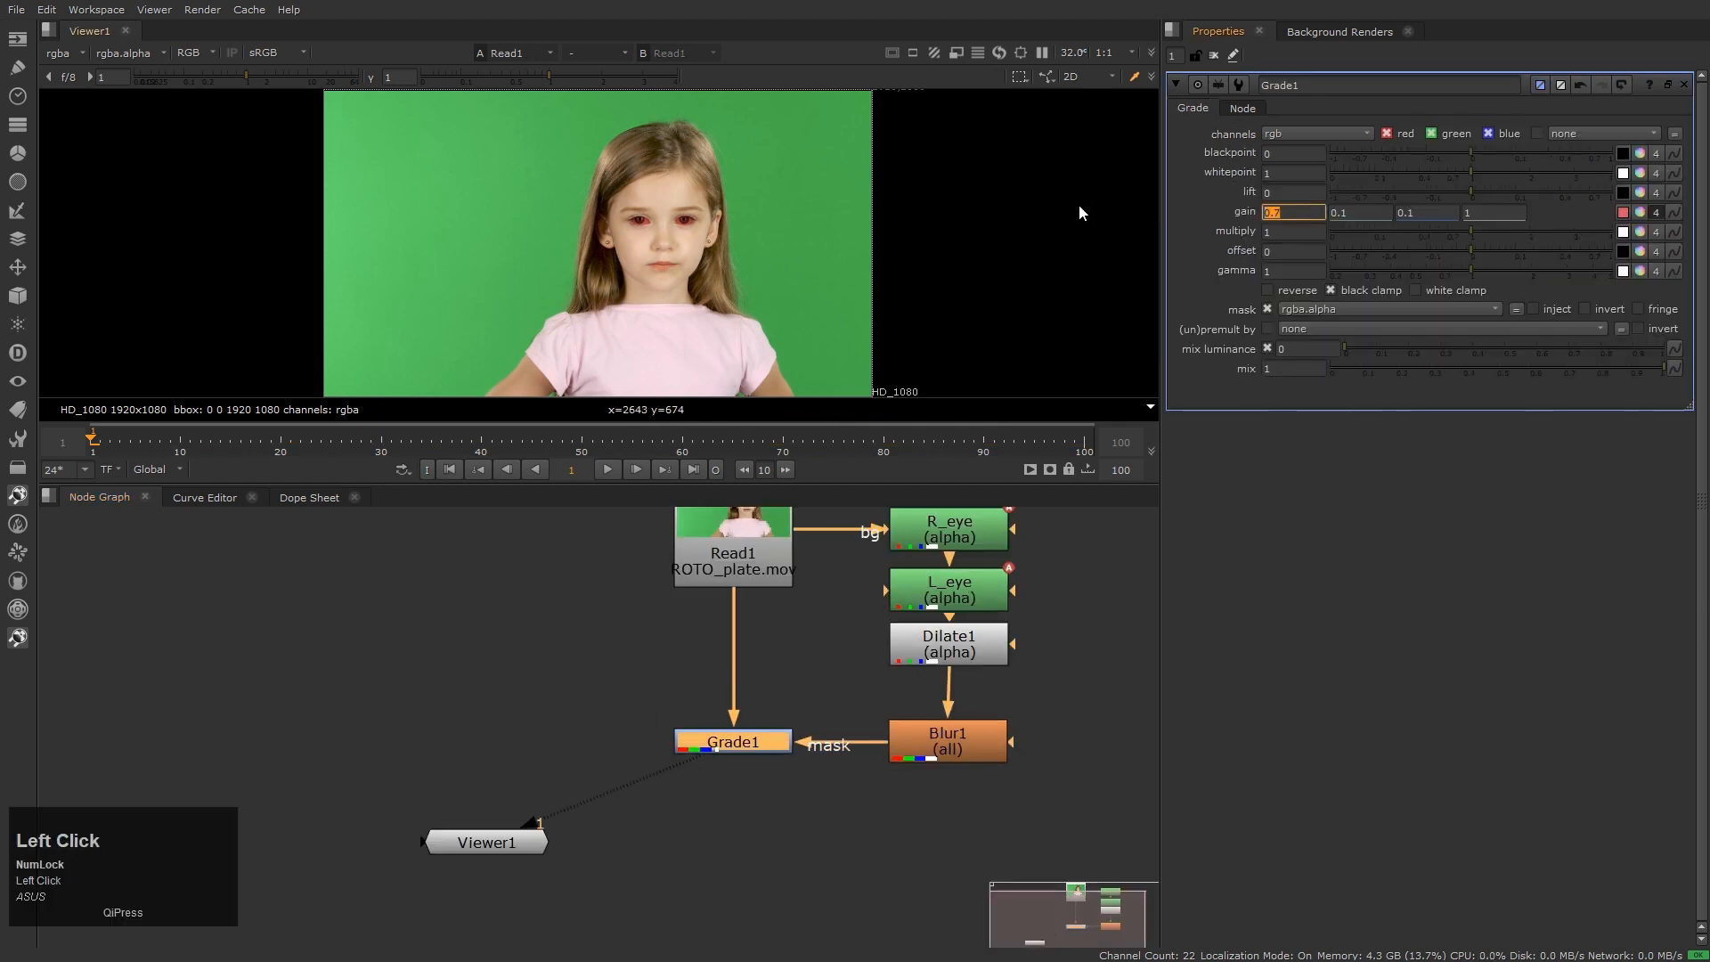
pyautogui.write('0')
pyautogui.press('Tab')
pyautogui.write('0')
pyautogui.press('Tab')
pyautogui.write('0')
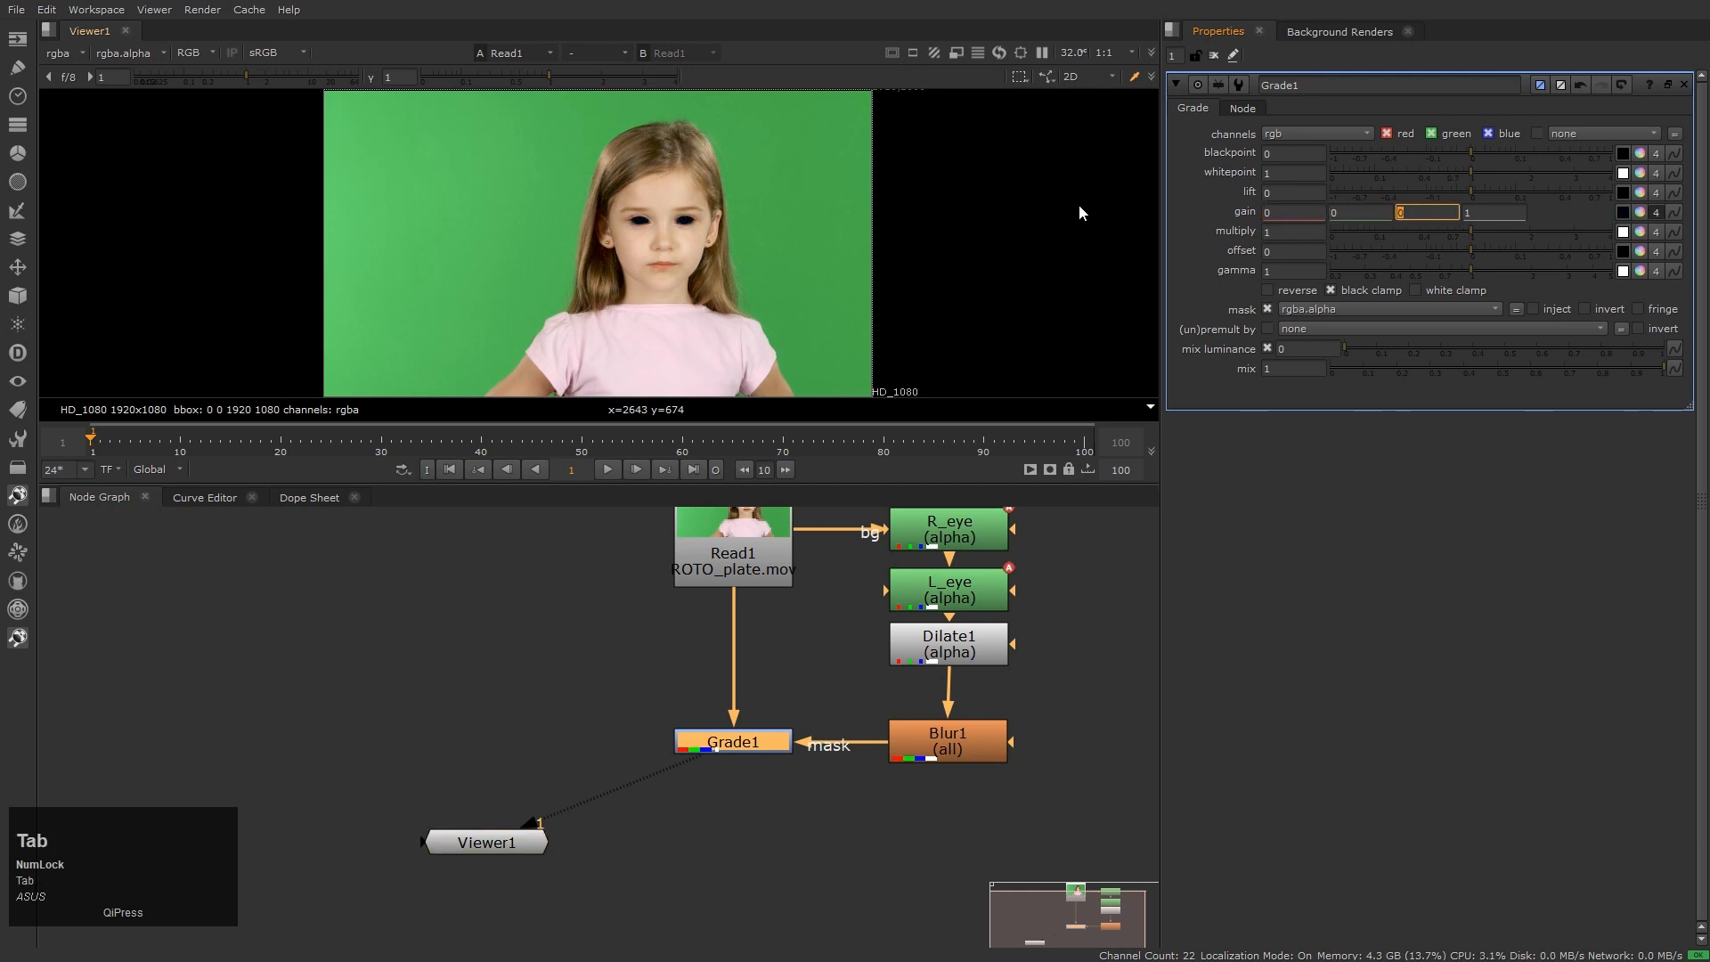
# Inspect the blackened eyes up close and play the sequence, checking the green channel as well
pyautogui.scroll(4, 551, 264)
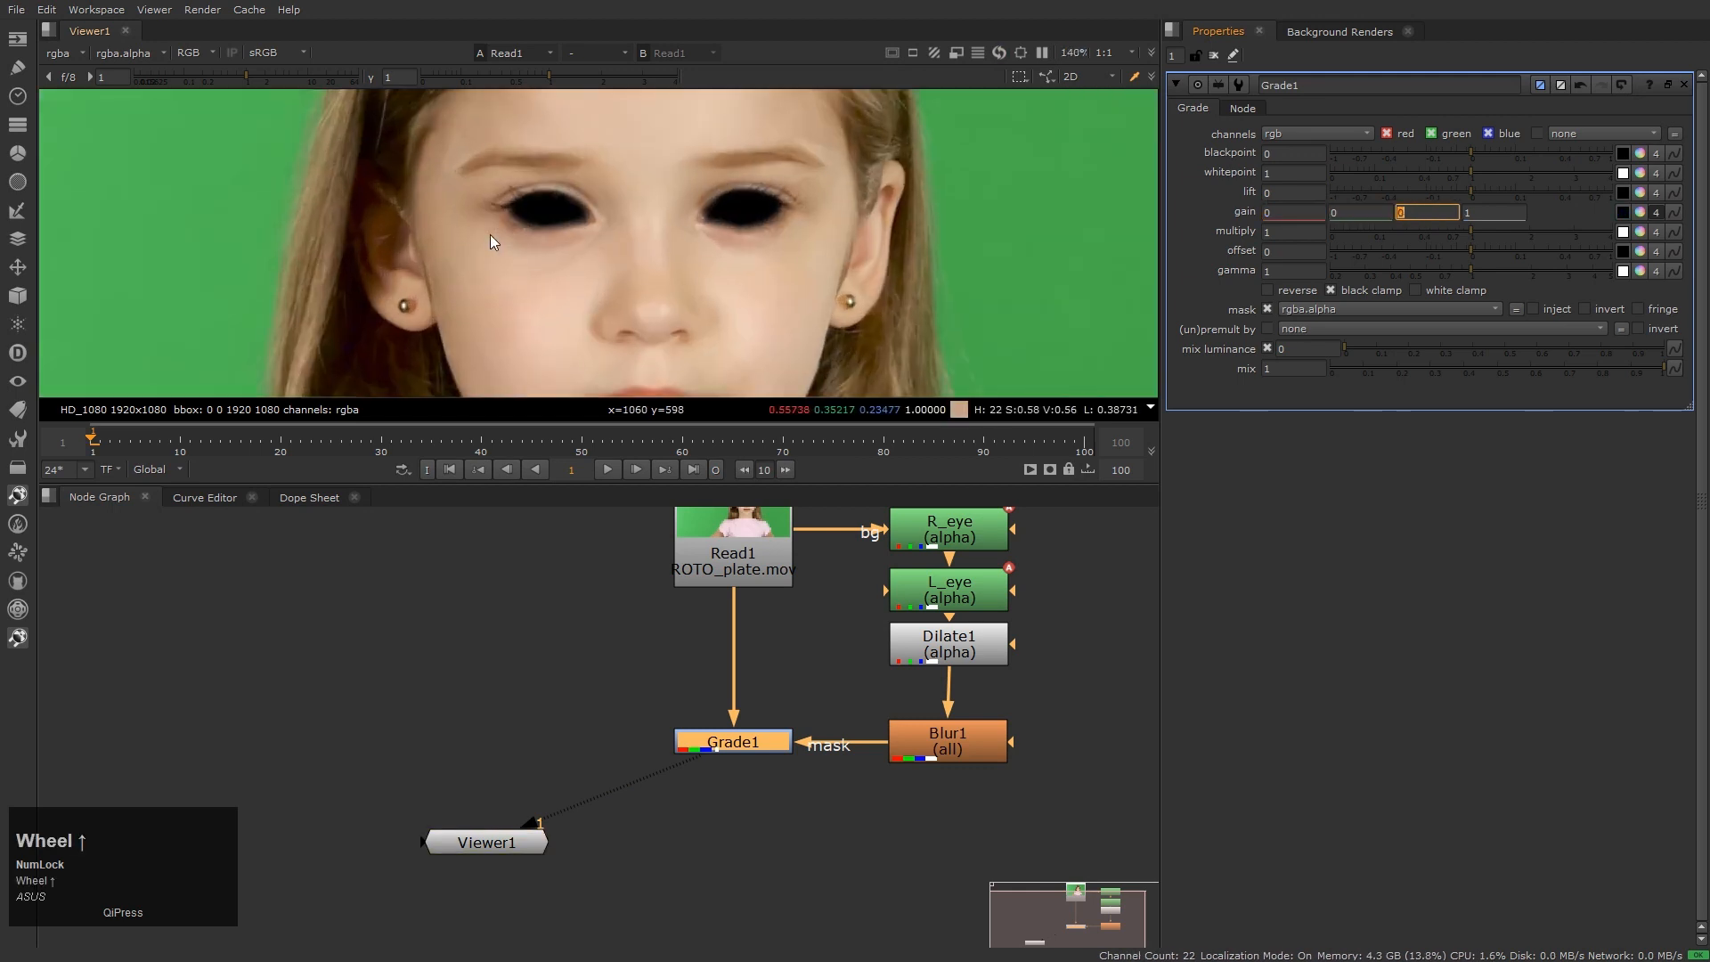
pyautogui.click(522, 282)
pyautogui.press('Home')
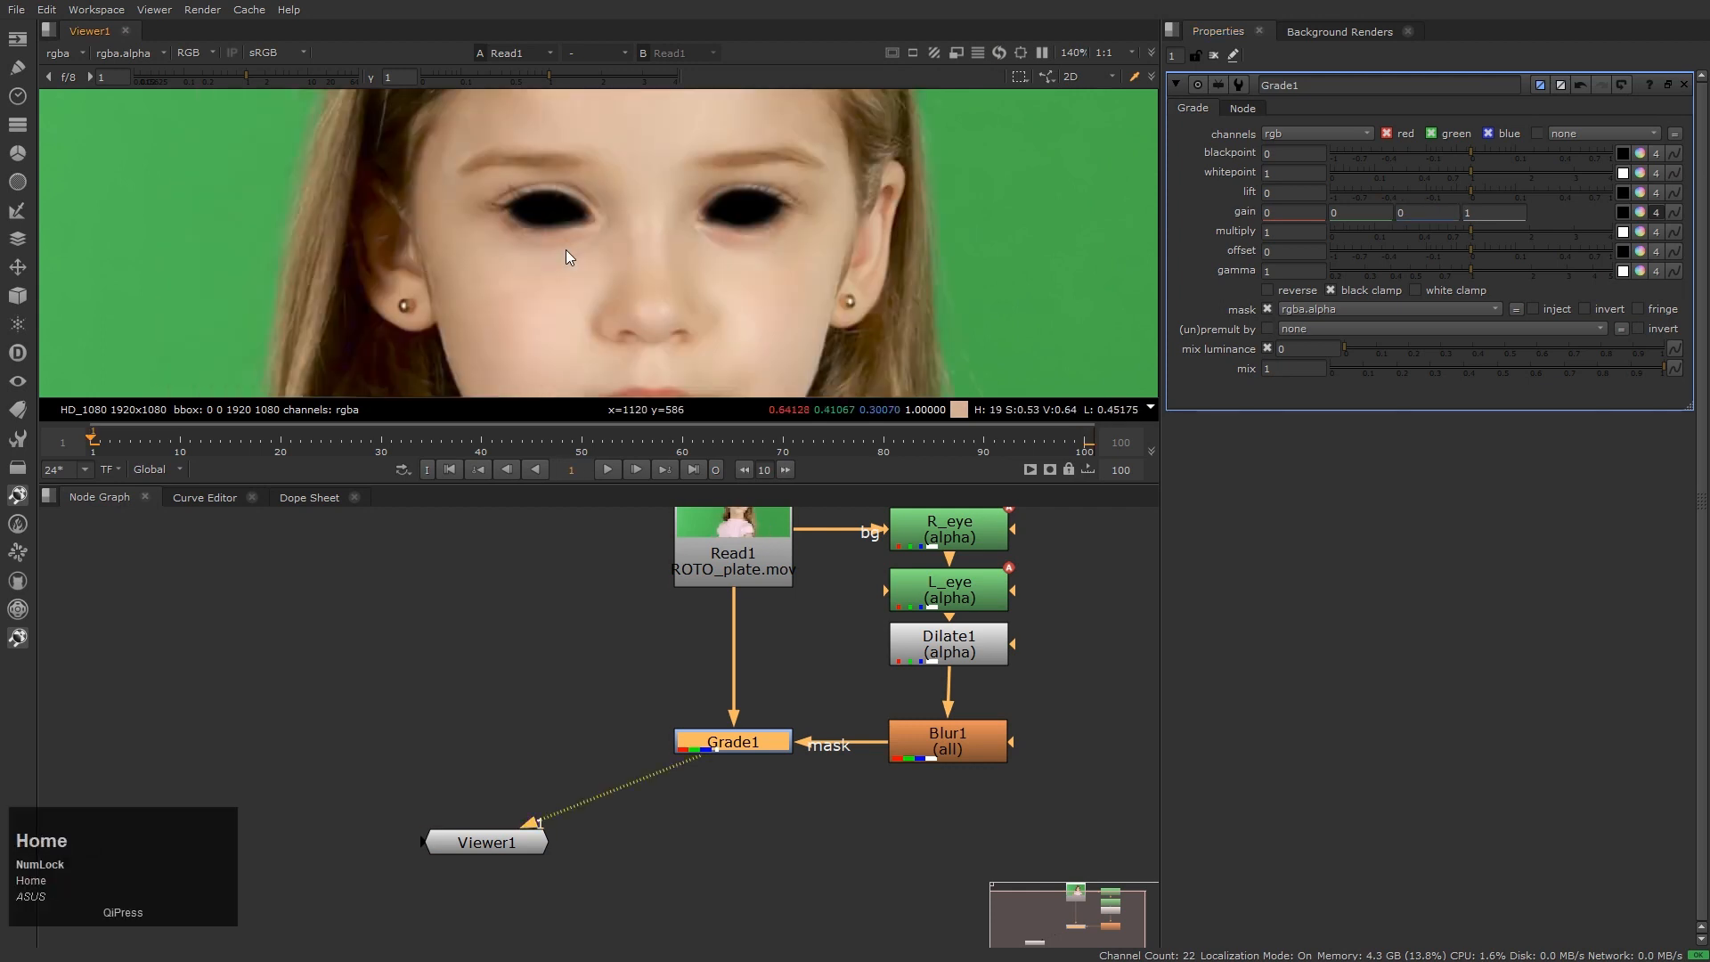
pyautogui.press('g')
pyautogui.press('l')
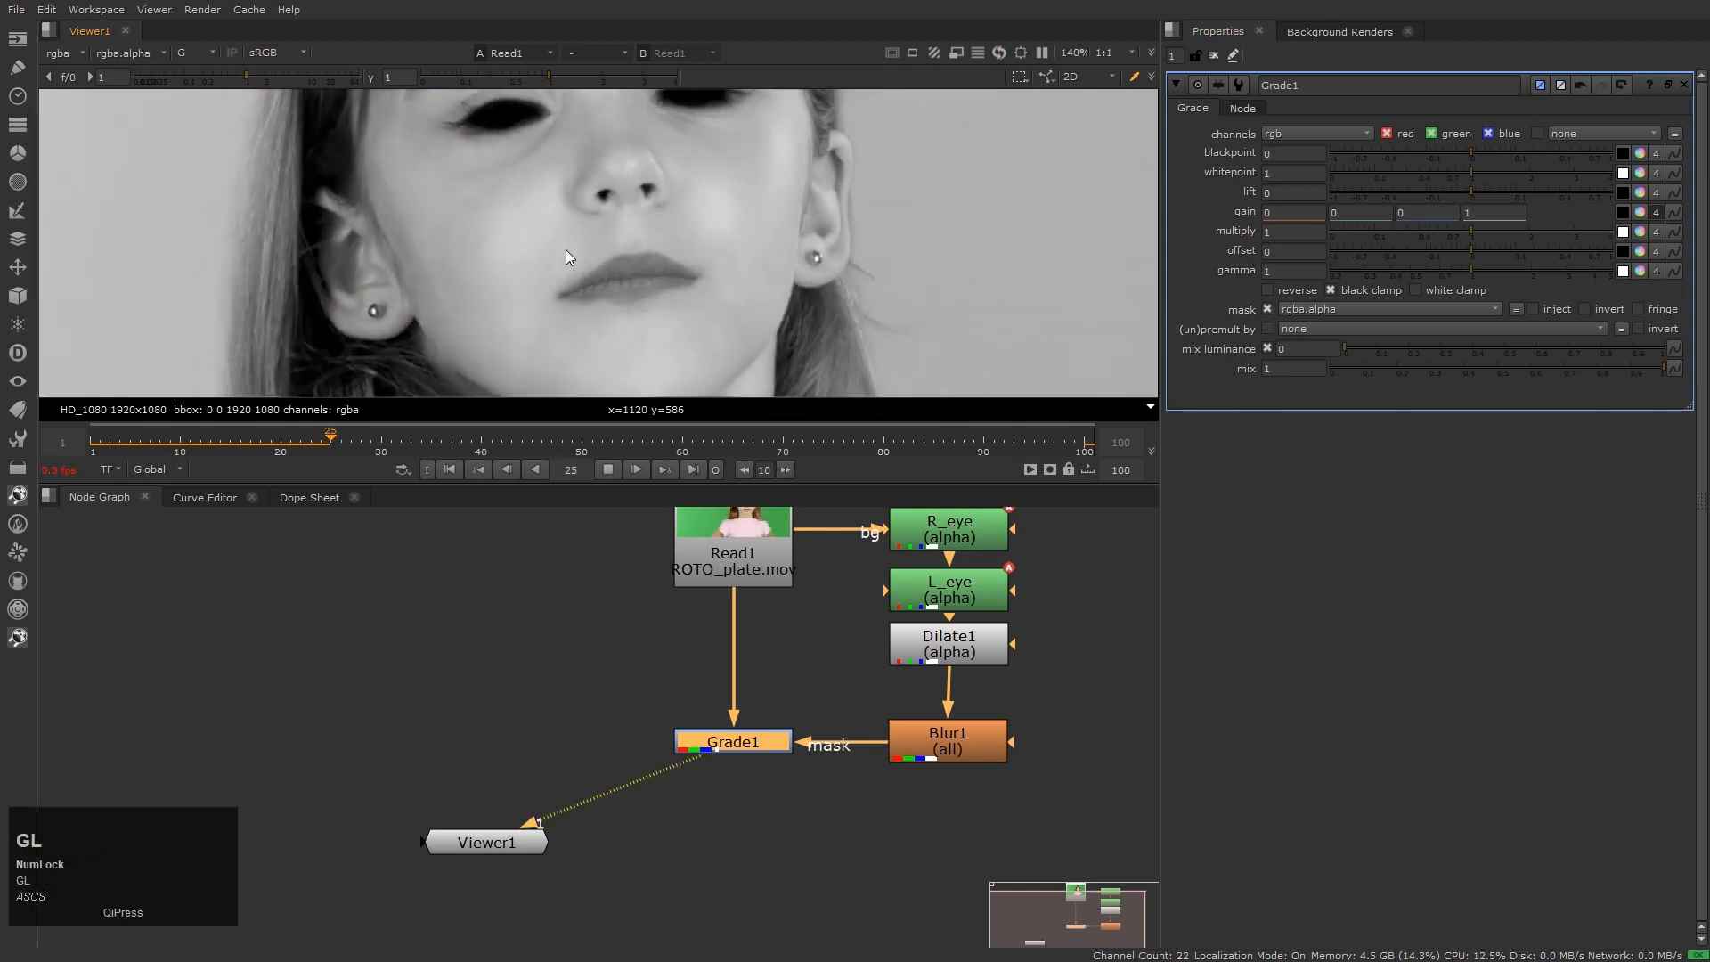
pyautogui.press('k')
pyautogui.press('h')
pyautogui.press('g')
pyautogui.scroll(5, 621, 254)
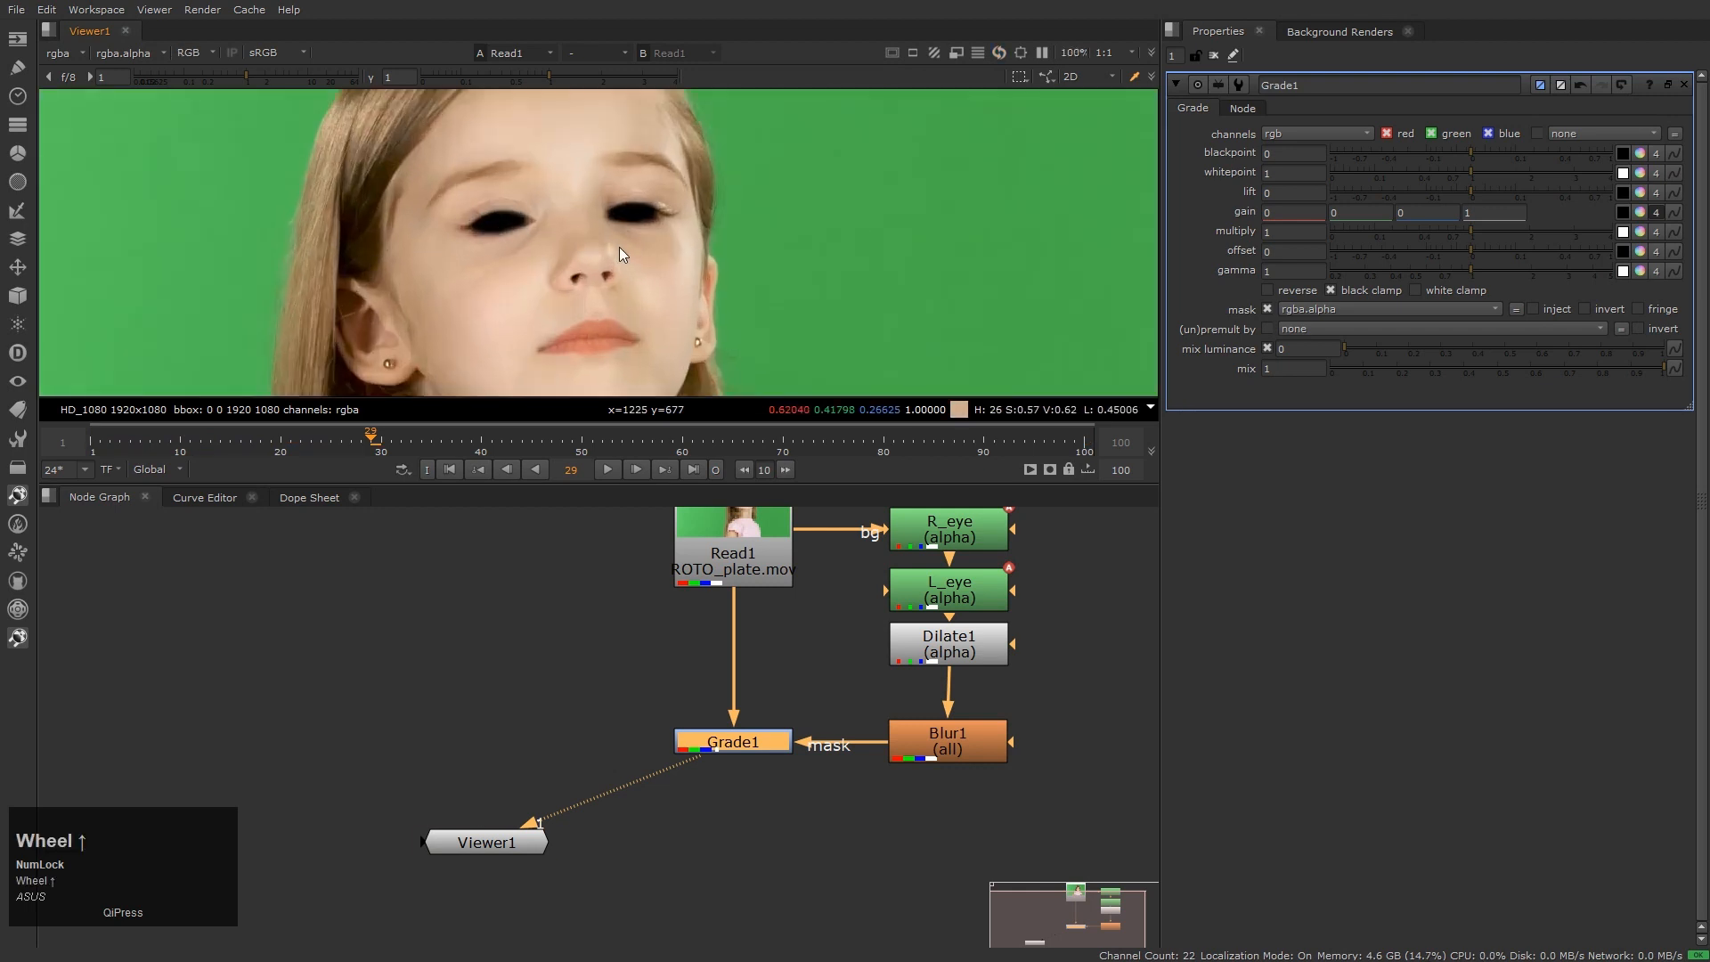
# Compare the black eye edges with Blur1 disabled and enabled
pyautogui.click(947, 737)
pyautogui.press('d')
pyautogui.press('d')
# Set Dilate1's size to 2 to tighten the eye mattes
pyautogui.doubleClick(949, 643)
pyautogui.click(1242, 153)
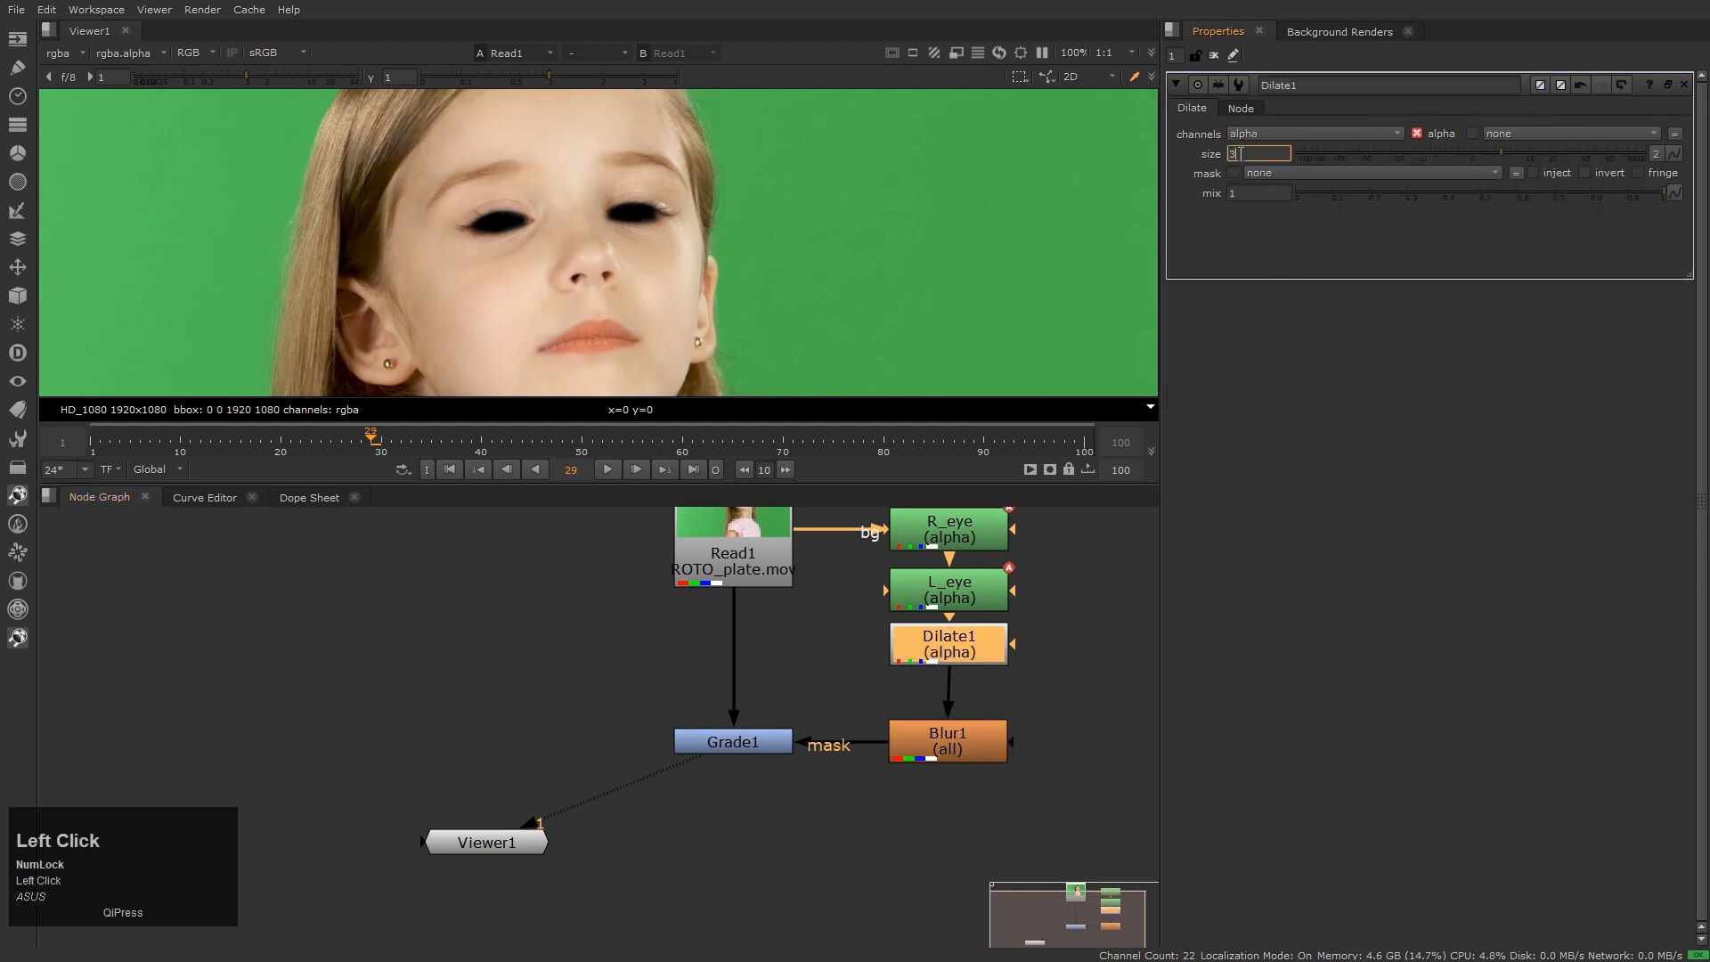
pyautogui.press('Left')
pyautogui.press('Down')
pyautogui.press('Down')
pyautogui.press('Up')
# Set Blur1's size to 4
pyautogui.click(932, 711)
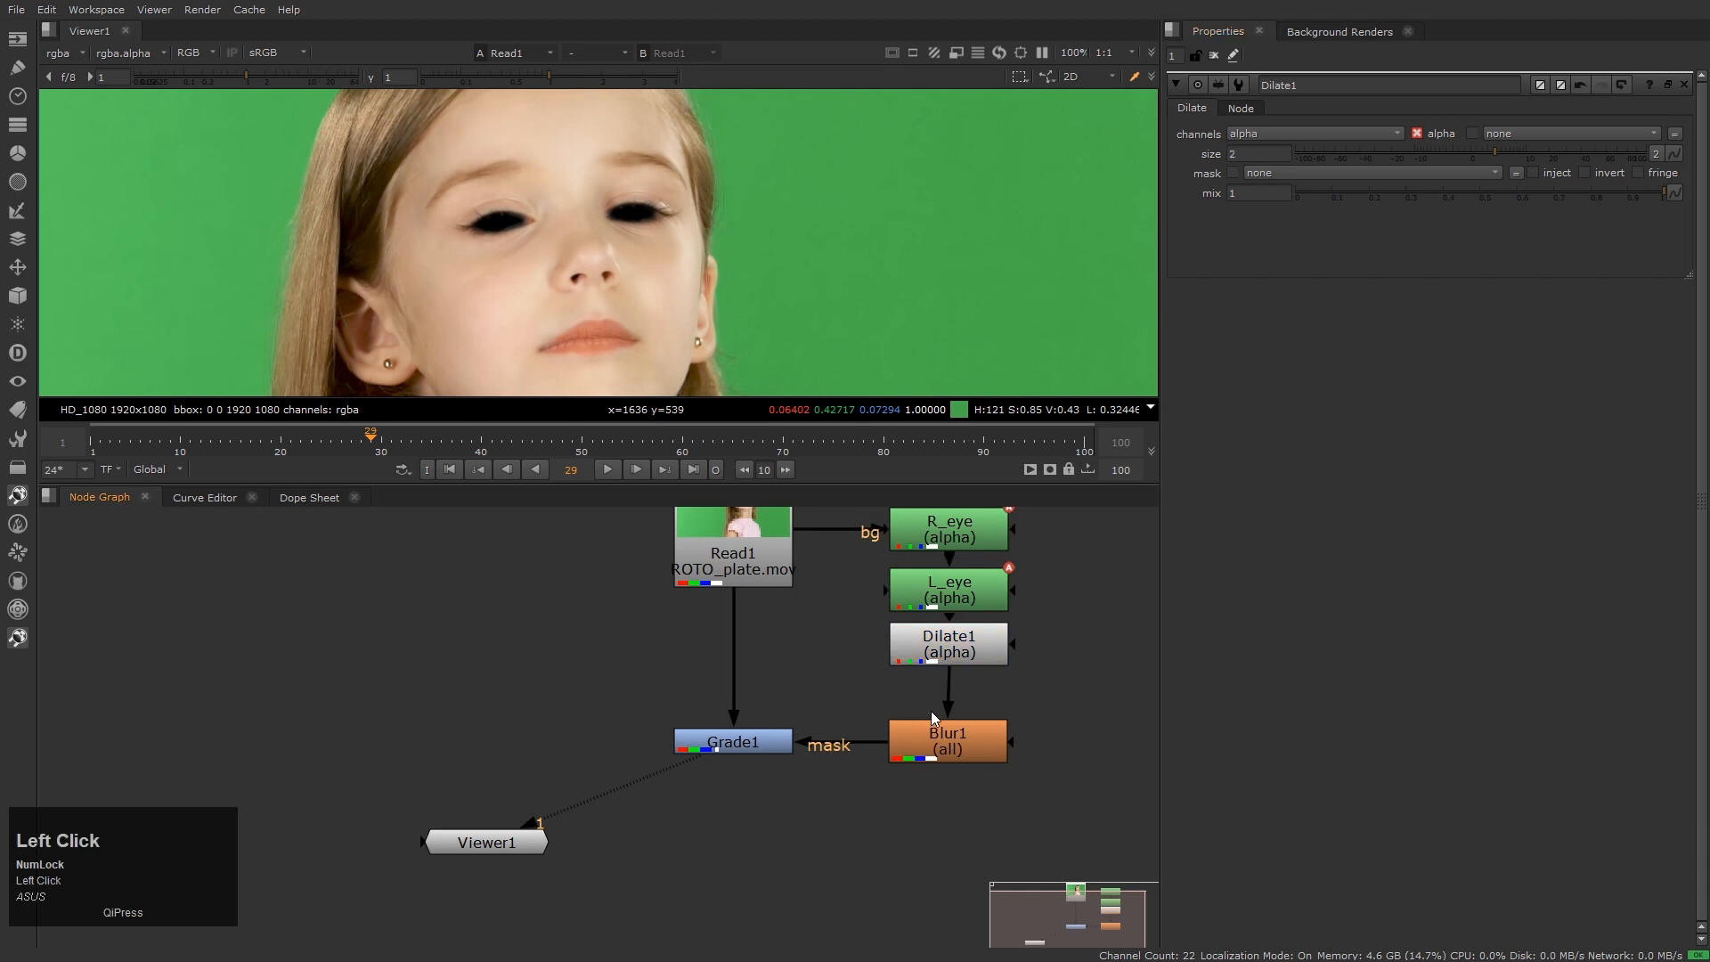
pyautogui.doubleClick(936, 735)
pyautogui.click(1251, 153)
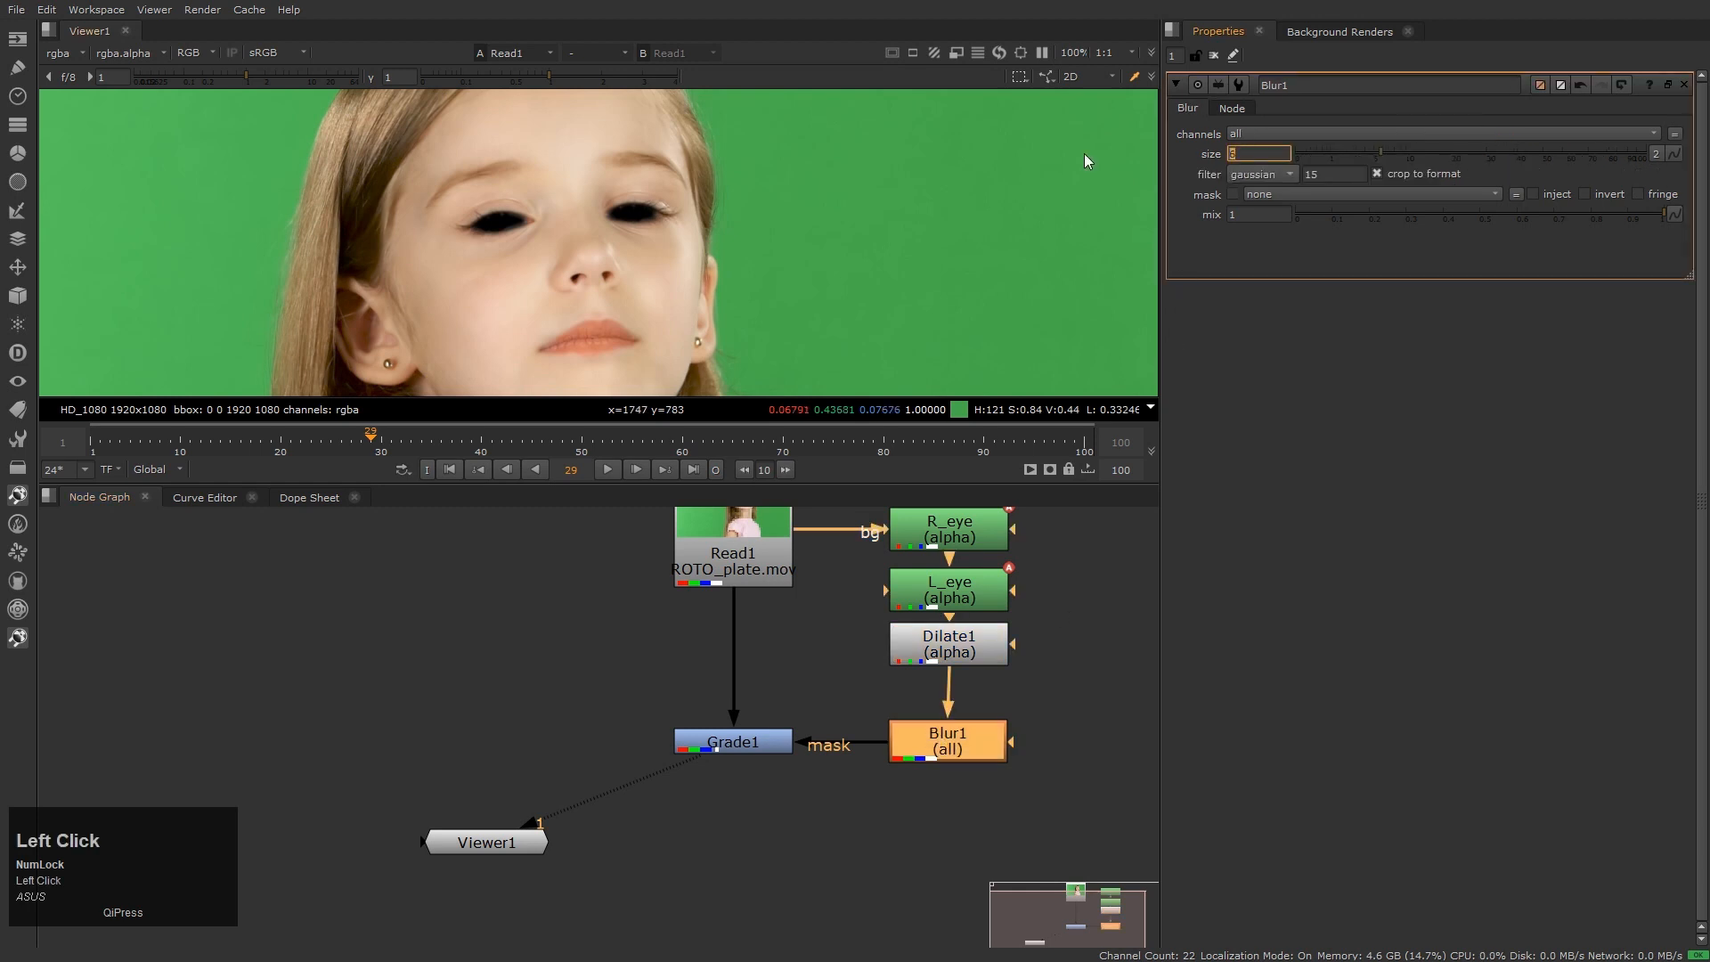
pyautogui.write('4')
pyautogui.press('Return')
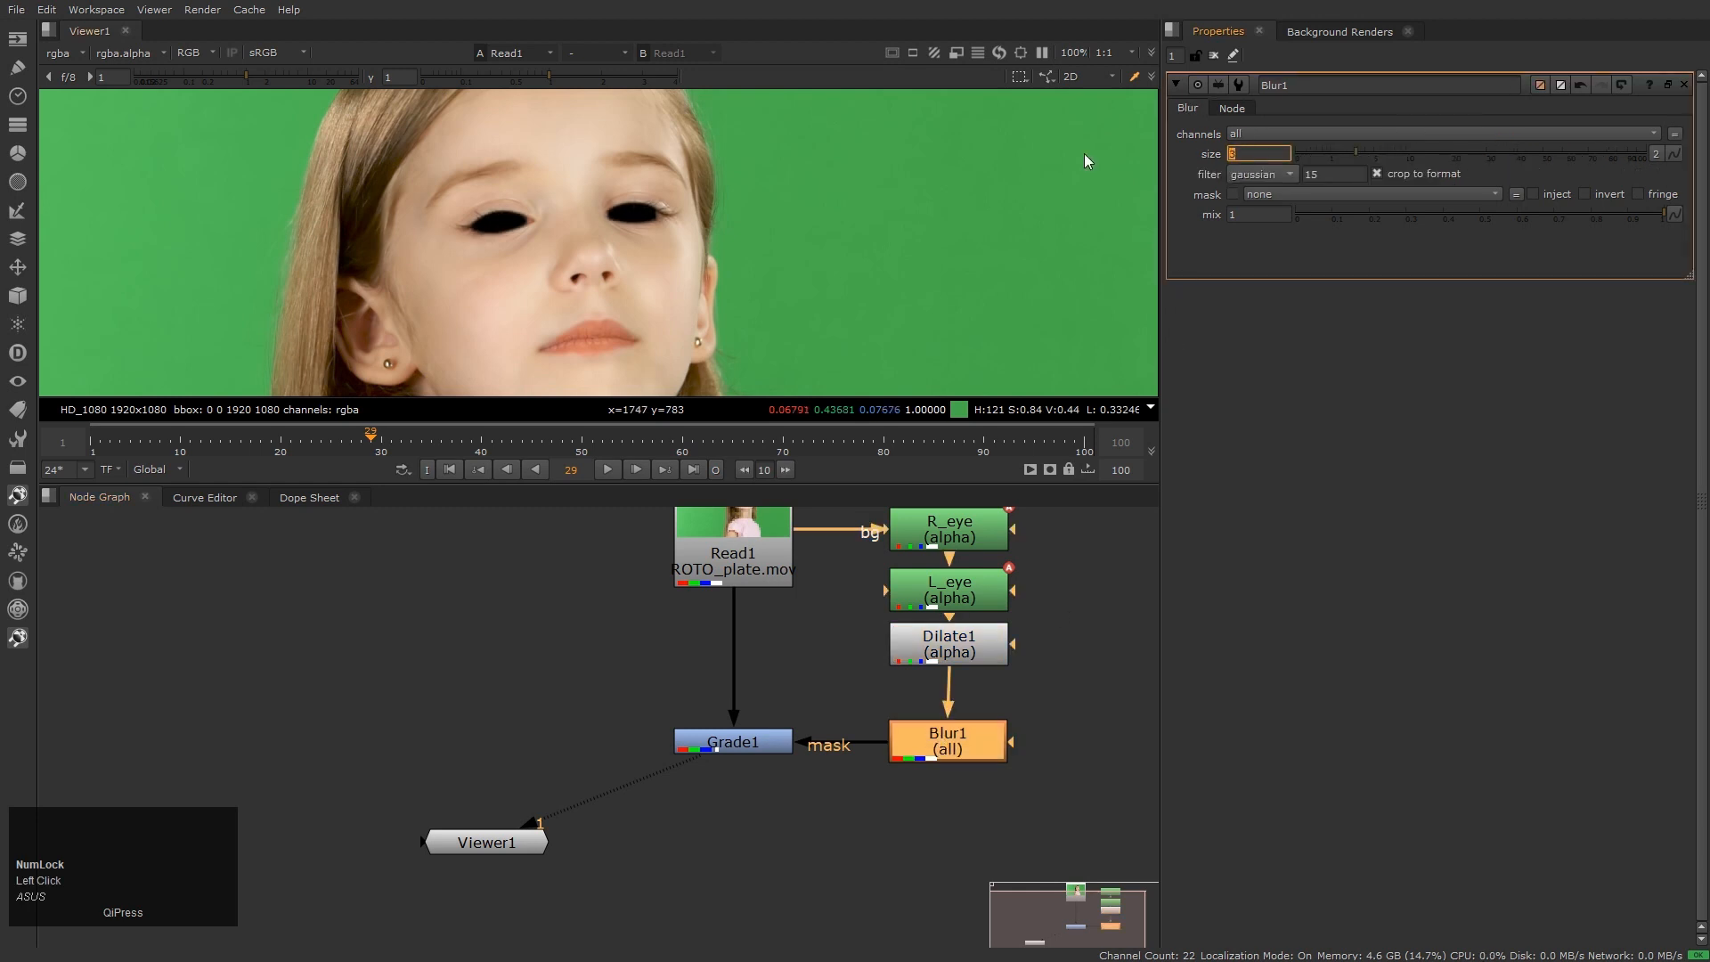
# Check the black eyes on frame 1 from farther out and move Viewer1 back below Grade1
pyautogui.click(742, 284)
pyautogui.press('Home')
pyautogui.click(741, 282)
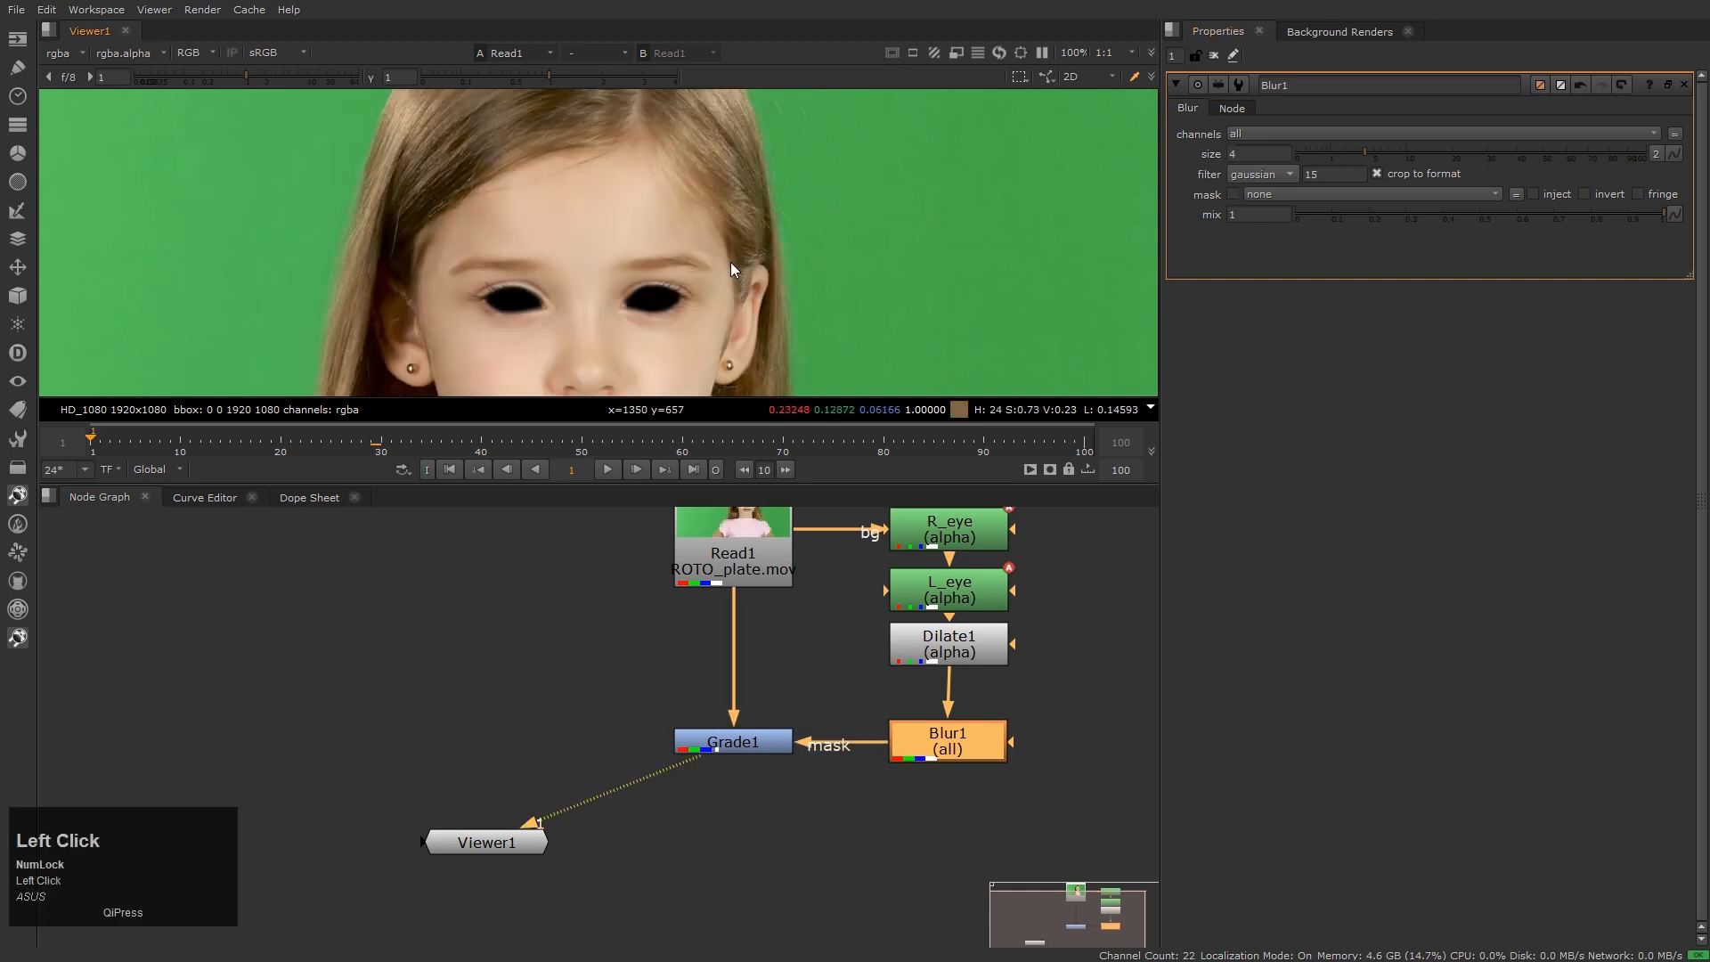
pyautogui.scroll(-4, 753, 281)
pyautogui.middleClick(773, 235)
pyautogui.click(629, 666)
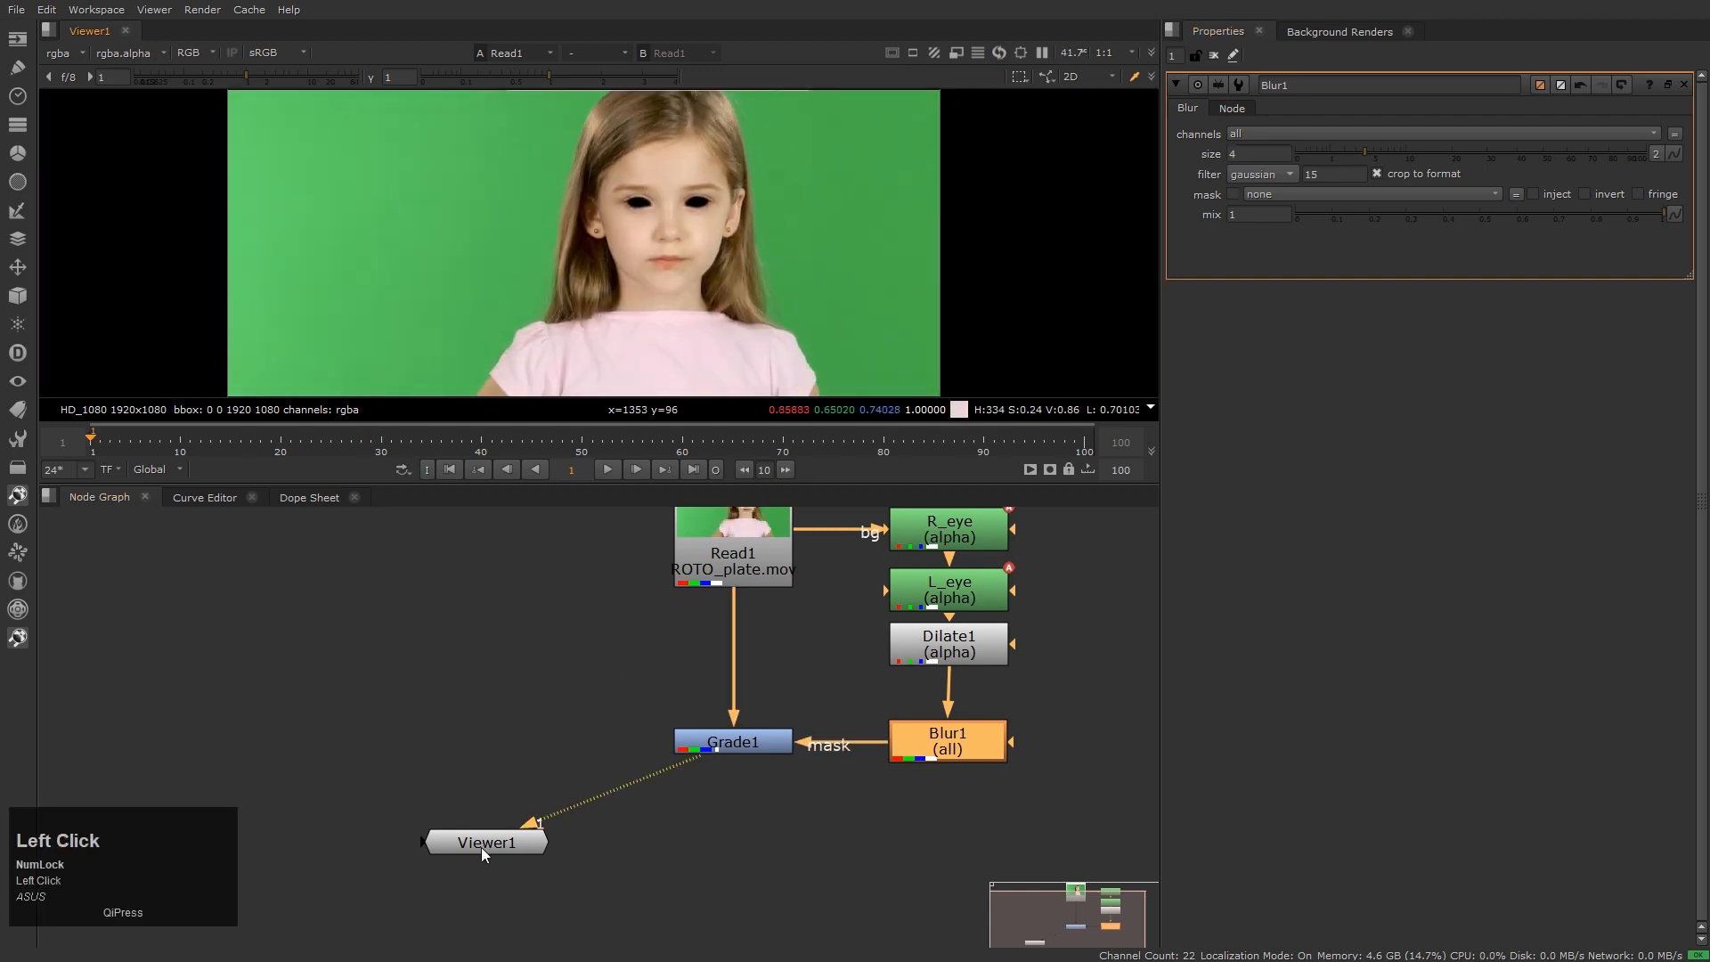
pyautogui.moveTo(481, 847); pyautogui.dragTo(661, 881)
pyautogui.click(880, 854)
# Show the original Read1 plate in the viewer and examine the eyes up close against the graded result
pyautogui.moveTo(798, 659); pyautogui.dragTo(817, 712, button='middle')
pyautogui.click(775, 575)
pyautogui.press('1')
pyautogui.click(647, 238)
pyautogui.scroll(4, 633, 199)
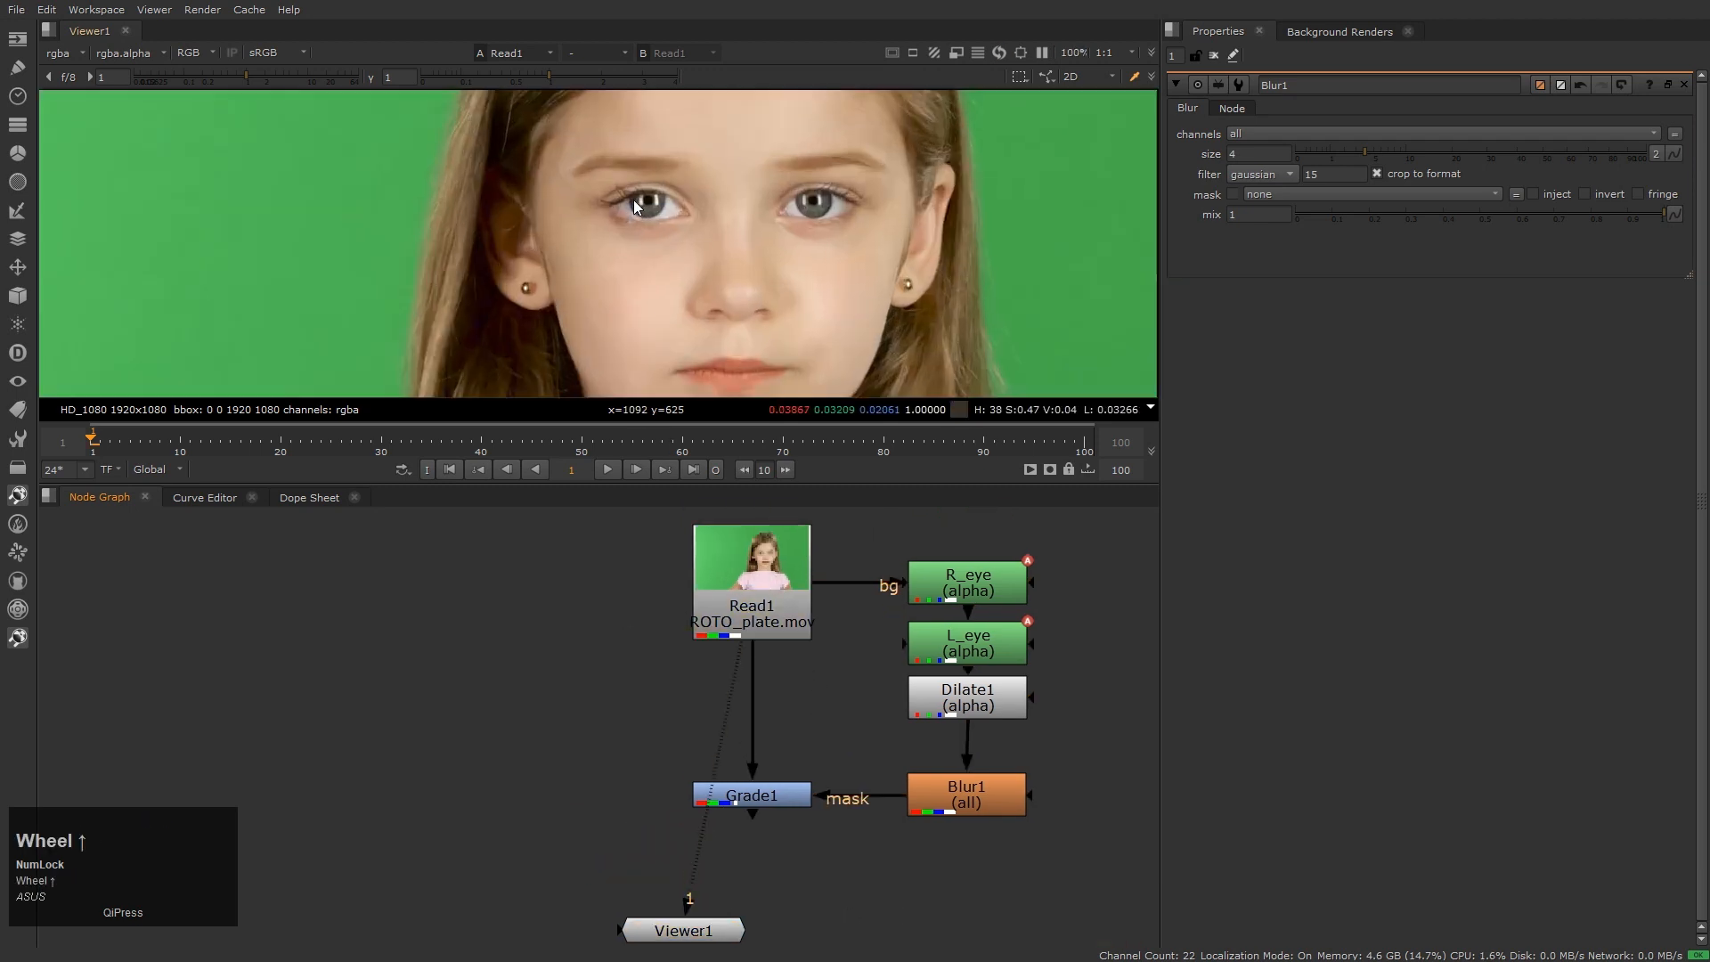
pyautogui.scroll(6, 633, 200)
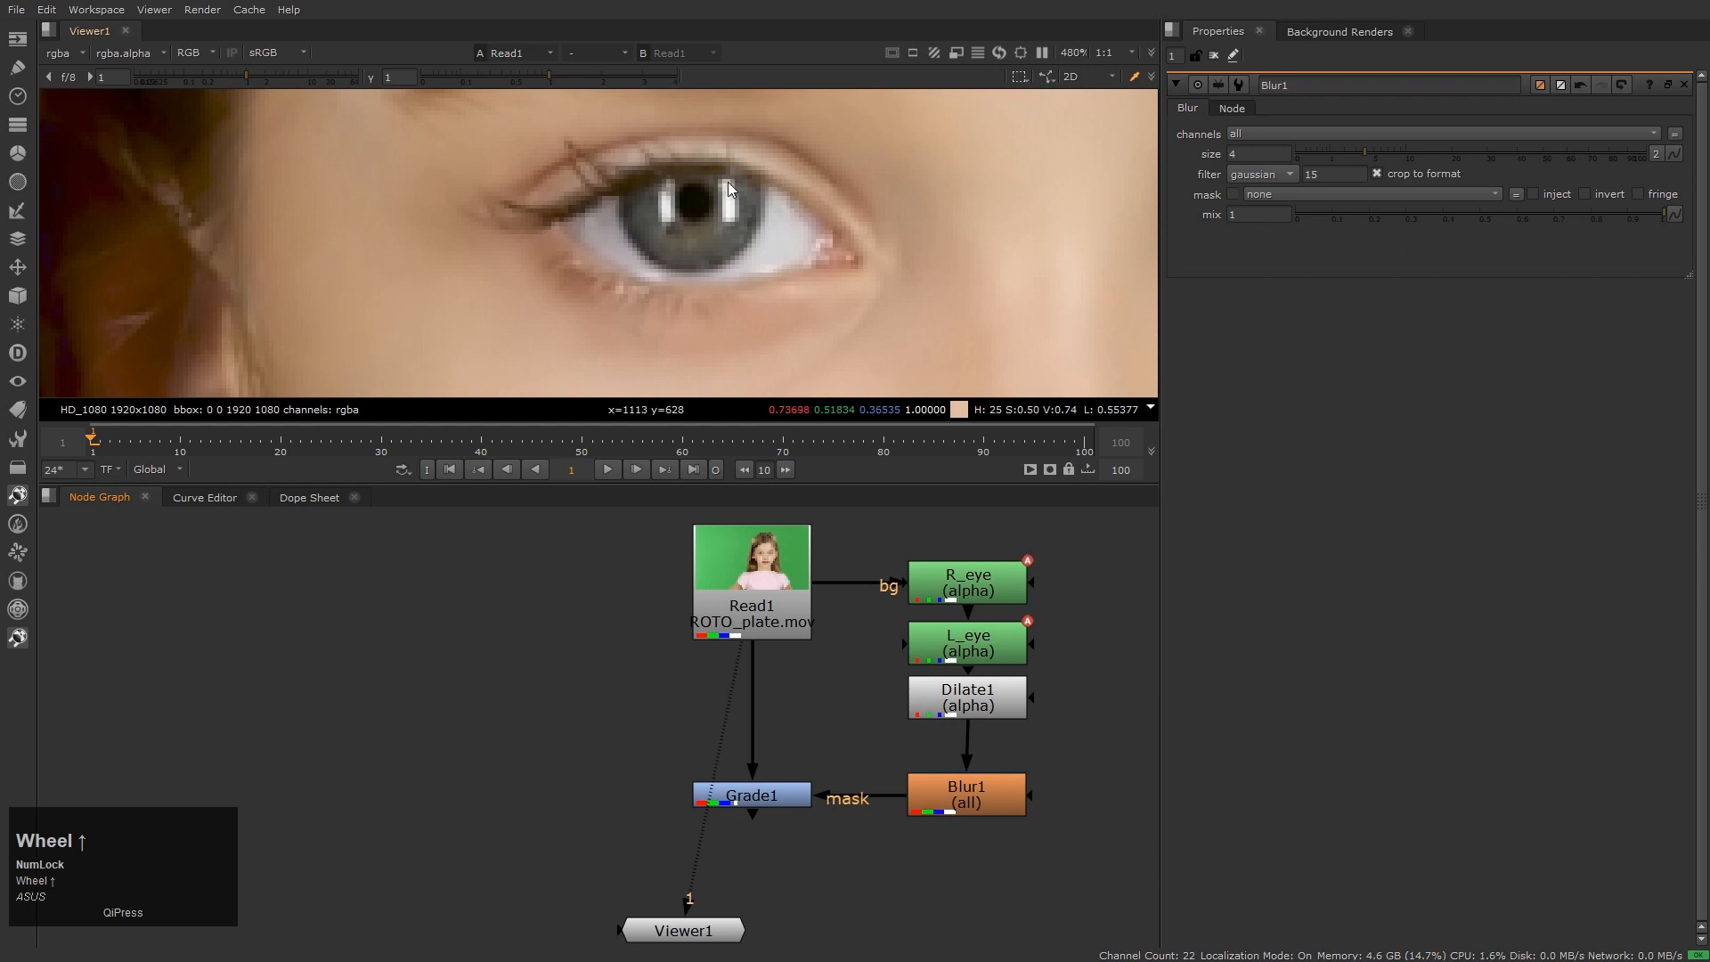
pyautogui.middleClick(639, 283)
pyautogui.scroll(6, 547, 273)
# Duplicate the R_eye and L_eye roto nodes into the empty area beside Read1
pyautogui.moveTo(781, 537); pyautogui.dragTo(1021, 682)
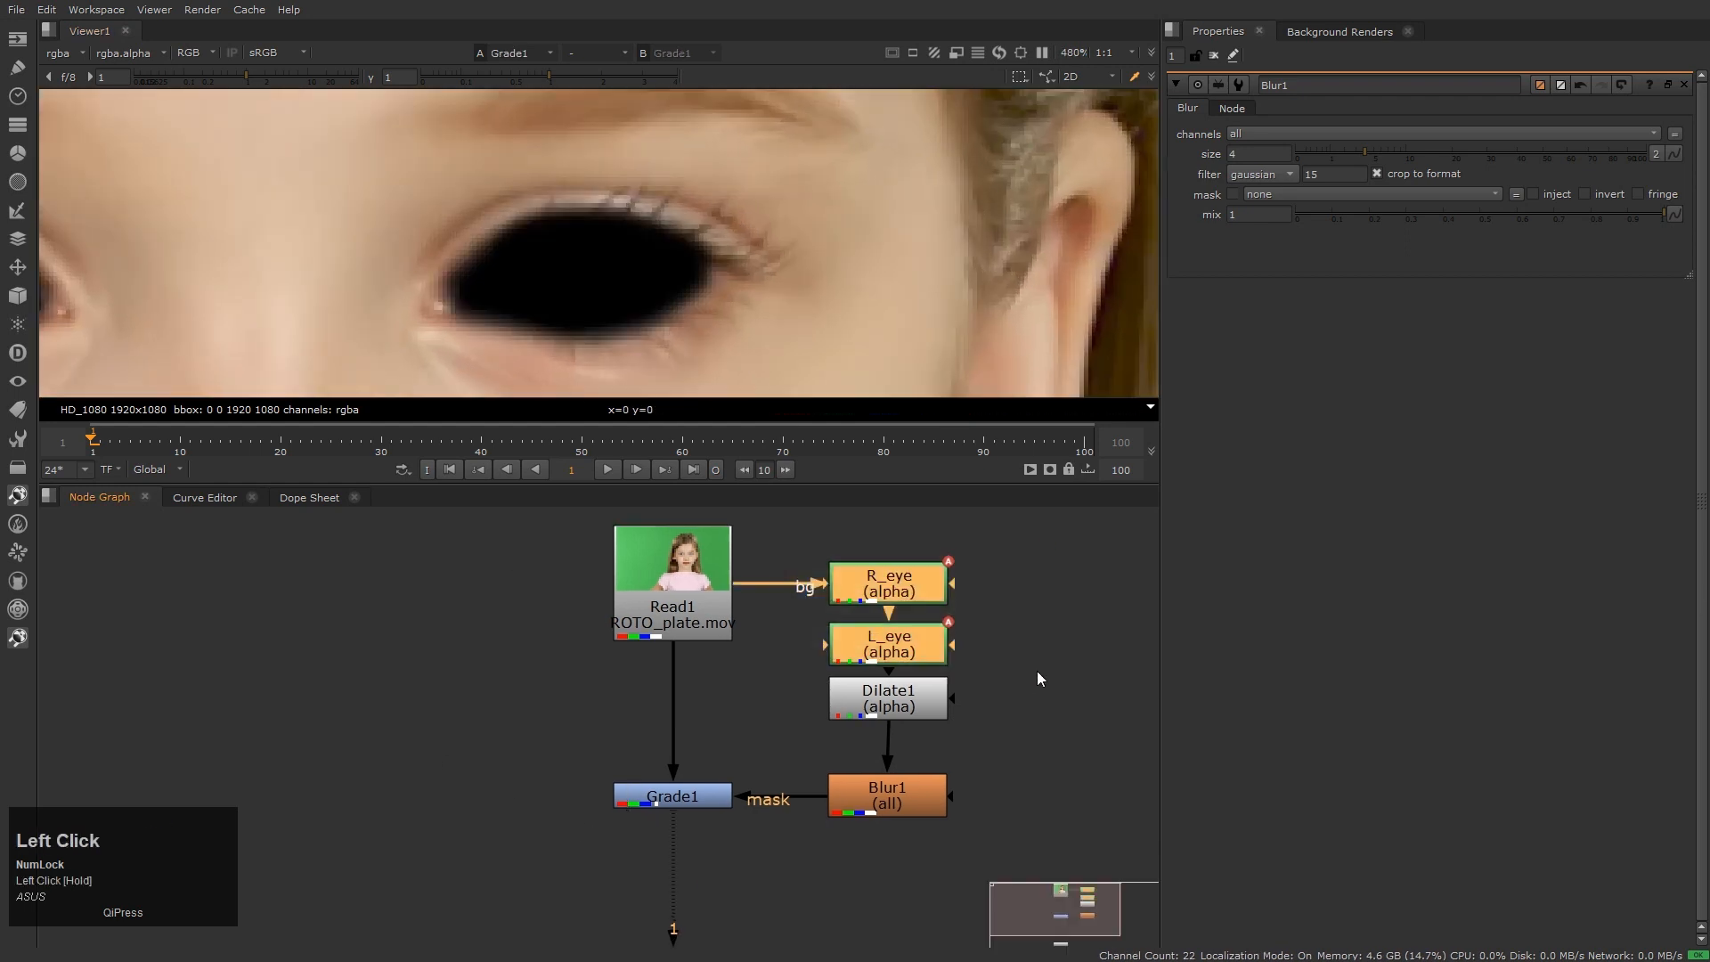
pyautogui.hotkey('ctrl', 'c')
pyautogui.click(458, 681)
pyautogui.hotkey('ctrl', 'v')
pyautogui.click(595, 721)
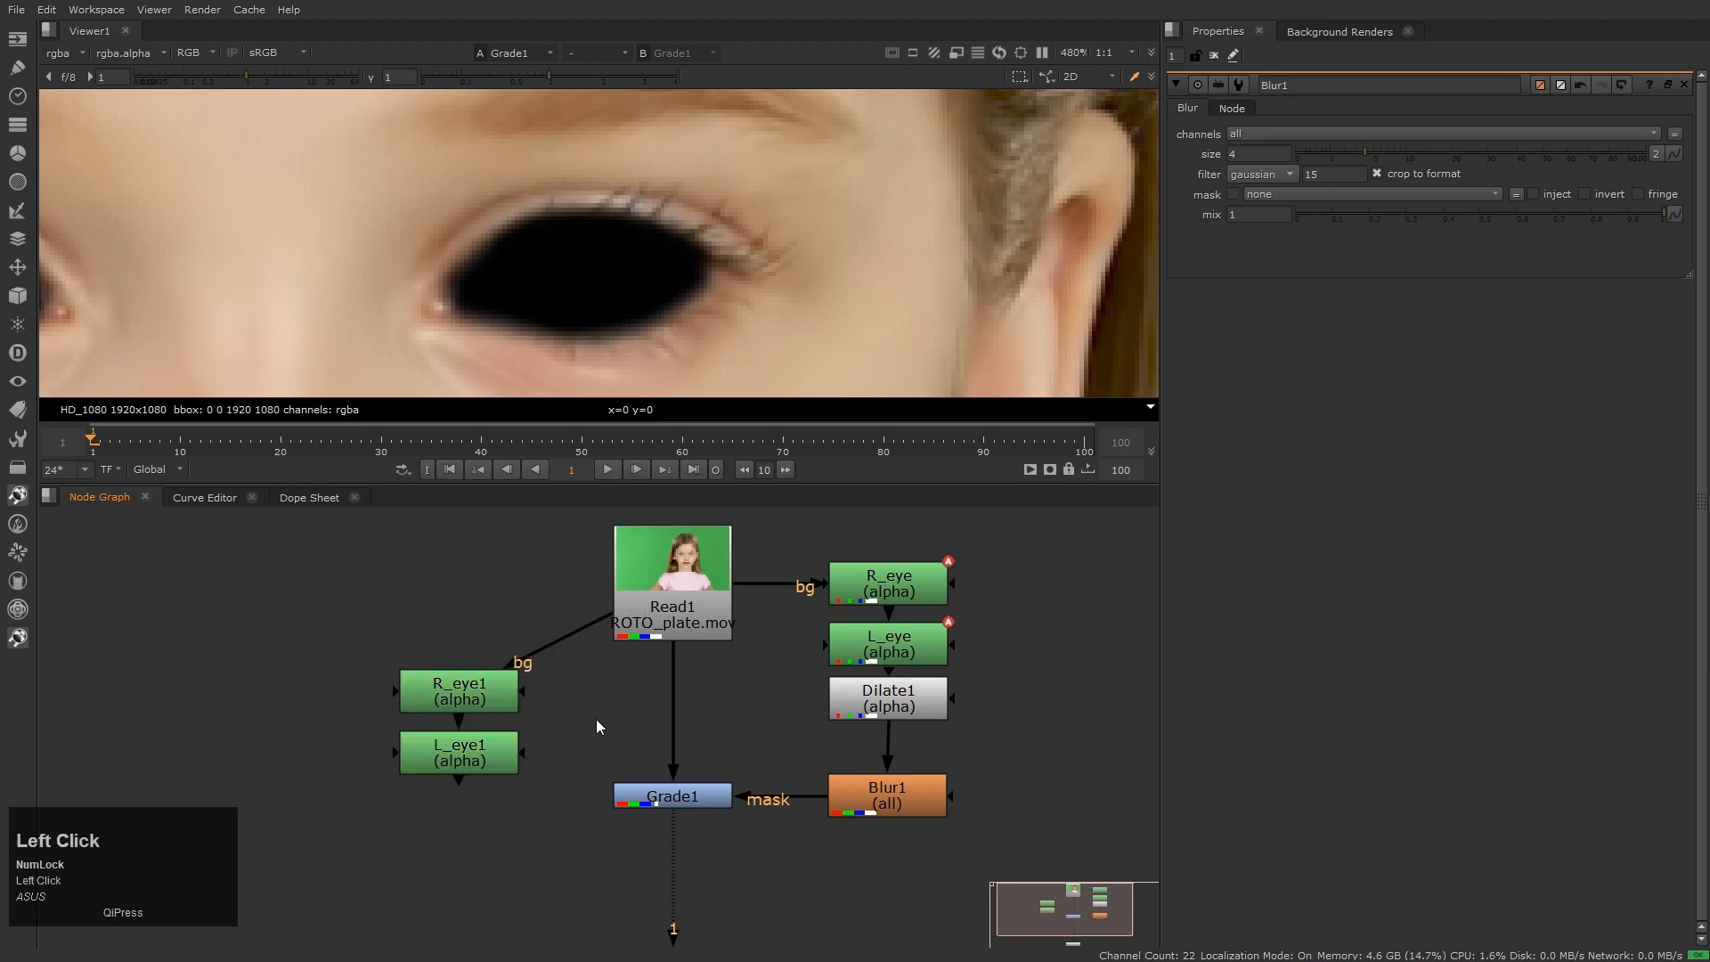
# Display the duplicated right-eye roto node in the viewer, open its properties and frame its eye shape
pyautogui.click(497, 700)
pyautogui.press('1')
pyautogui.doubleClick(497, 700)
pyautogui.scroll(-4, 493, 278)
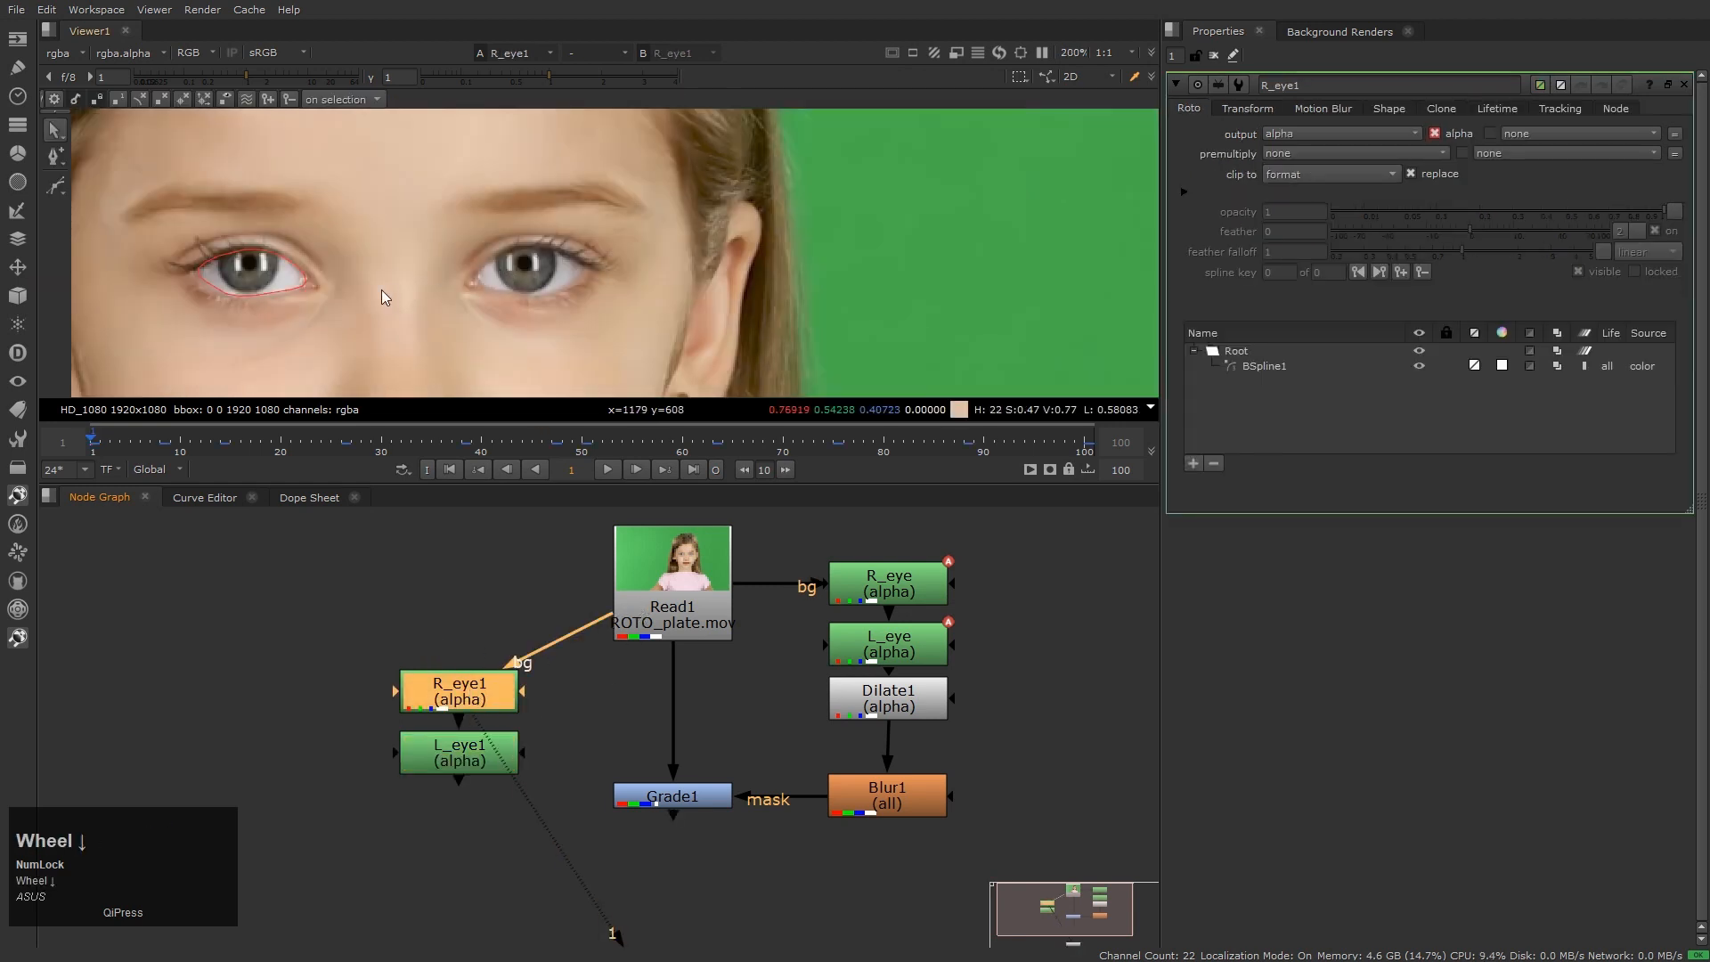
pyautogui.moveTo(381, 290); pyautogui.dragTo(610, 292, button='middle')
pyautogui.scroll(2, 609, 292)
pyautogui.scroll(2, 415, 233)
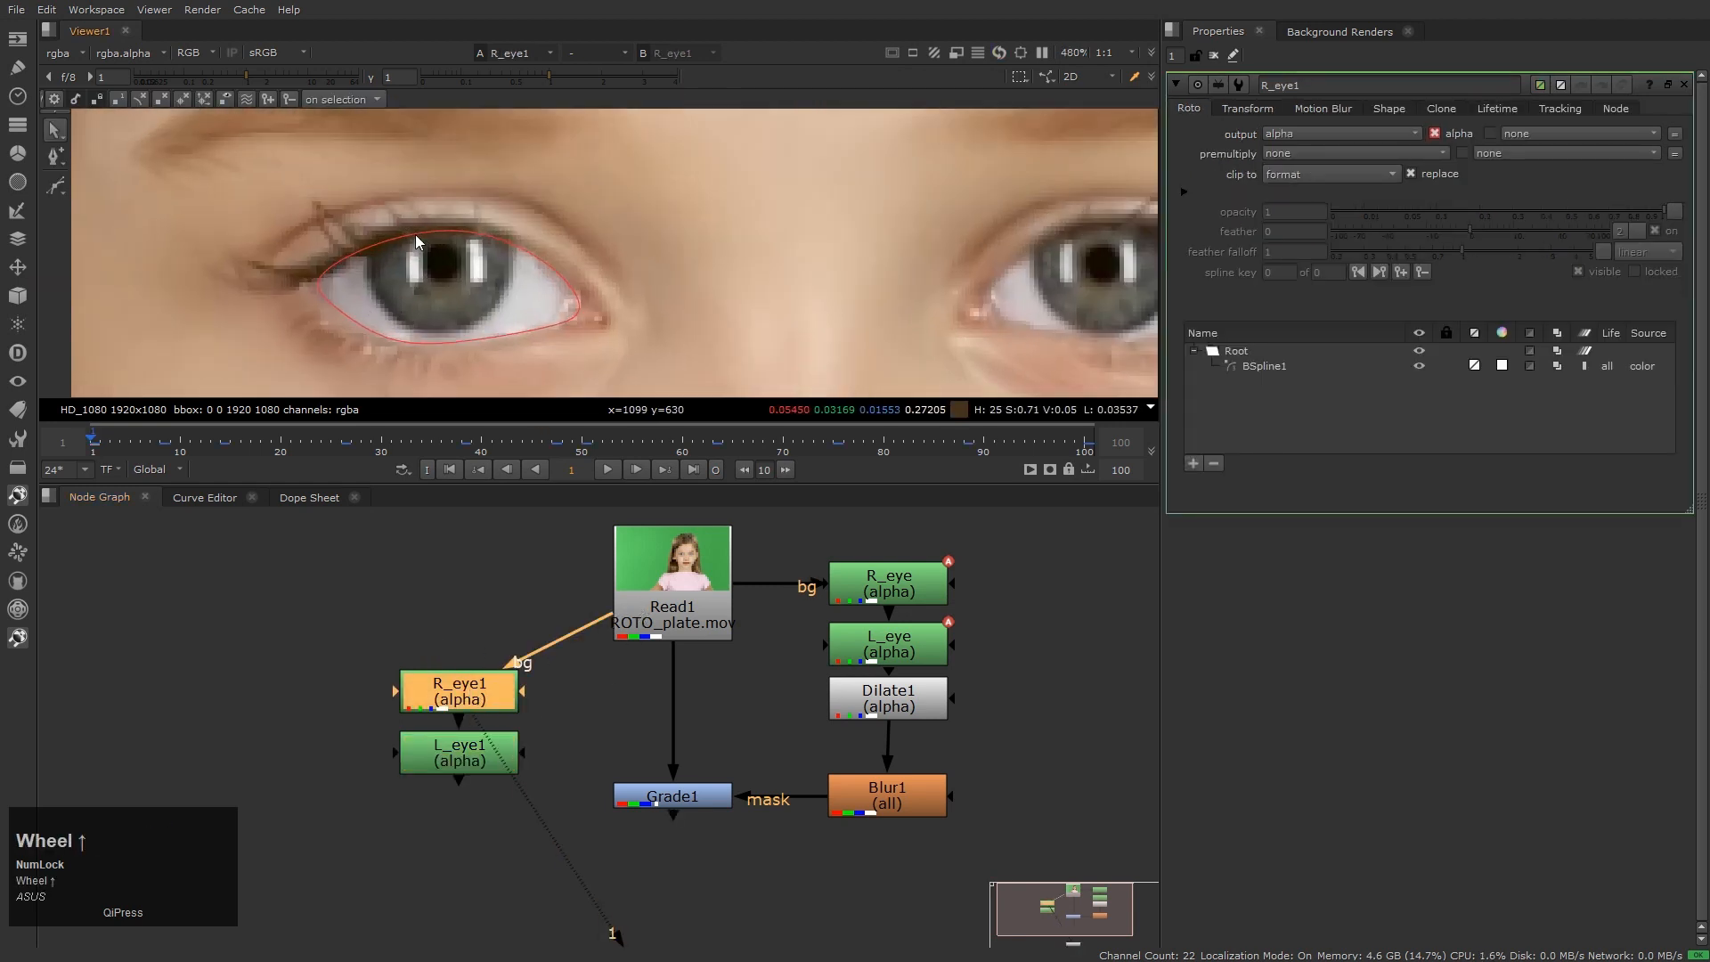
# Play the sequence to examine how the duplicated right-eye shape follows the eye, and return to frame 1
pyautogui.press('Home')
pyautogui.press('End')
pyautogui.press('Home')
pyautogui.scroll(-1, 415, 234)
pyautogui.scroll(-3, 415, 235)
pyautogui.scroll(2, 408, 273)
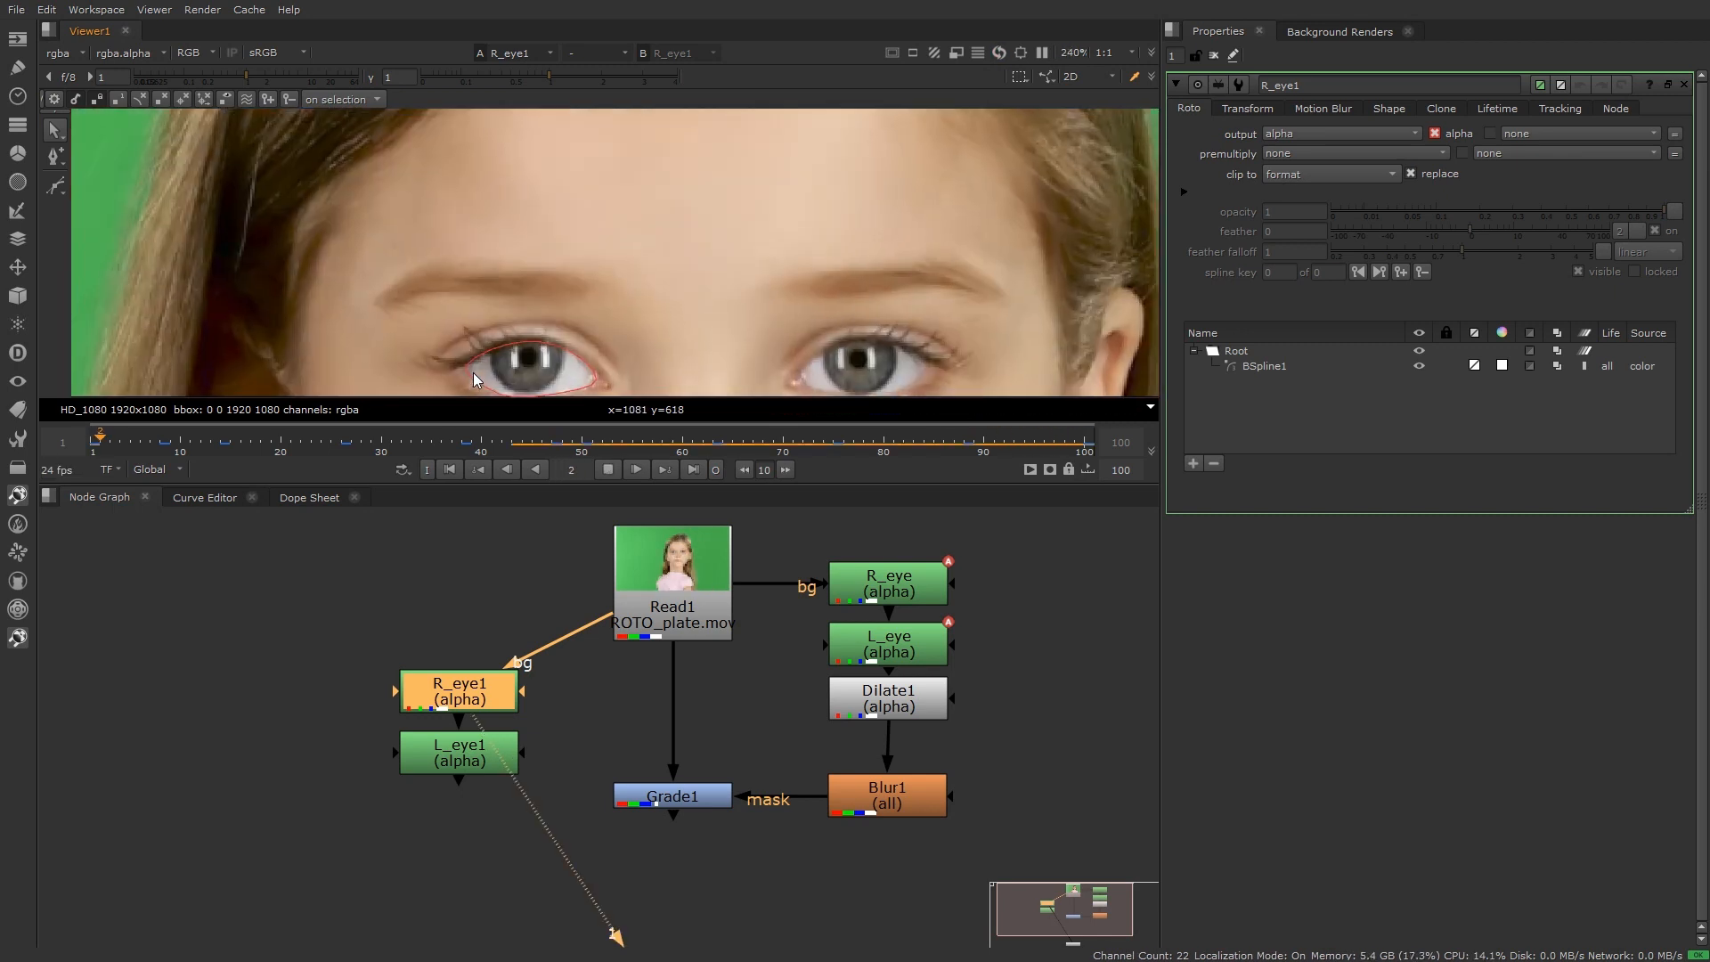
pyautogui.press('k')
pyautogui.press('Home')
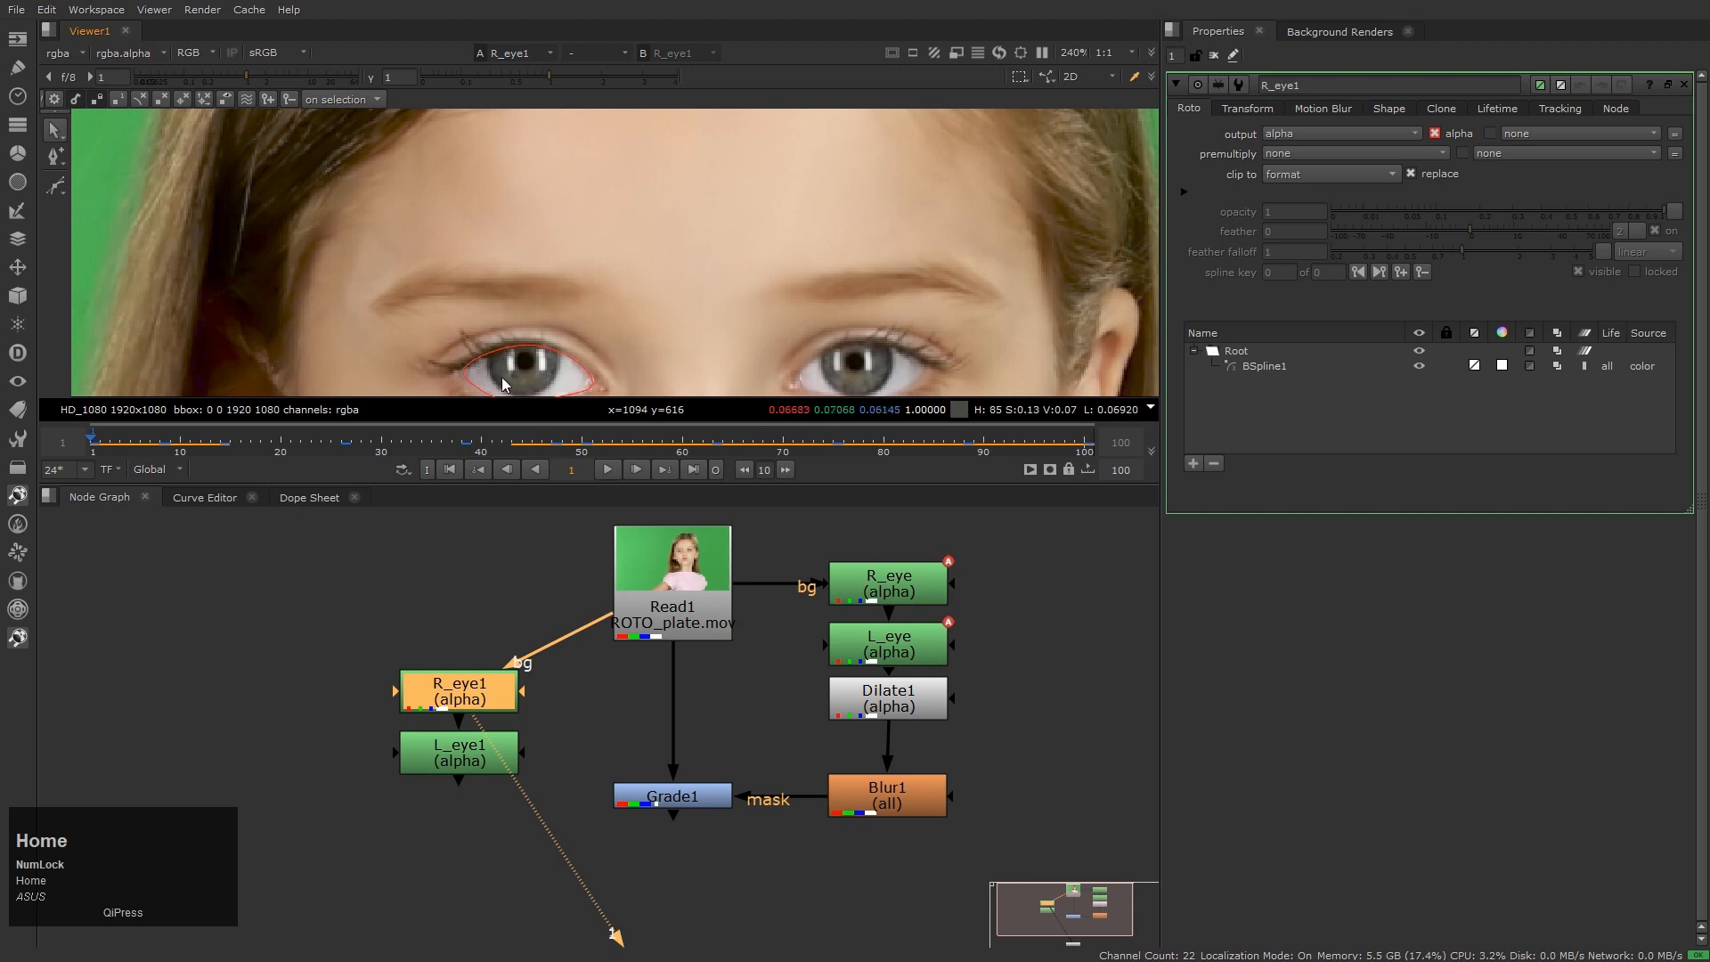
# Move L_eye1 down, insert a duplicate of R_eye1 above it, and open the new node's properties
pyautogui.moveTo(483, 750); pyautogui.dragTo(484, 871)
pyautogui.click(466, 700)
pyautogui.moveTo(466, 701); pyautogui.dragTo(506, 566, button='middle')
pyautogui.hotkey('ctrl', 'v')
pyautogui.click(522, 621)
pyautogui.doubleClick(522, 621)
# Move R_eye1 aside as a separate branch and connect R_eye2's bg input directly to Read1
pyautogui.moveTo(518, 549); pyautogui.dragTo(301, 536)
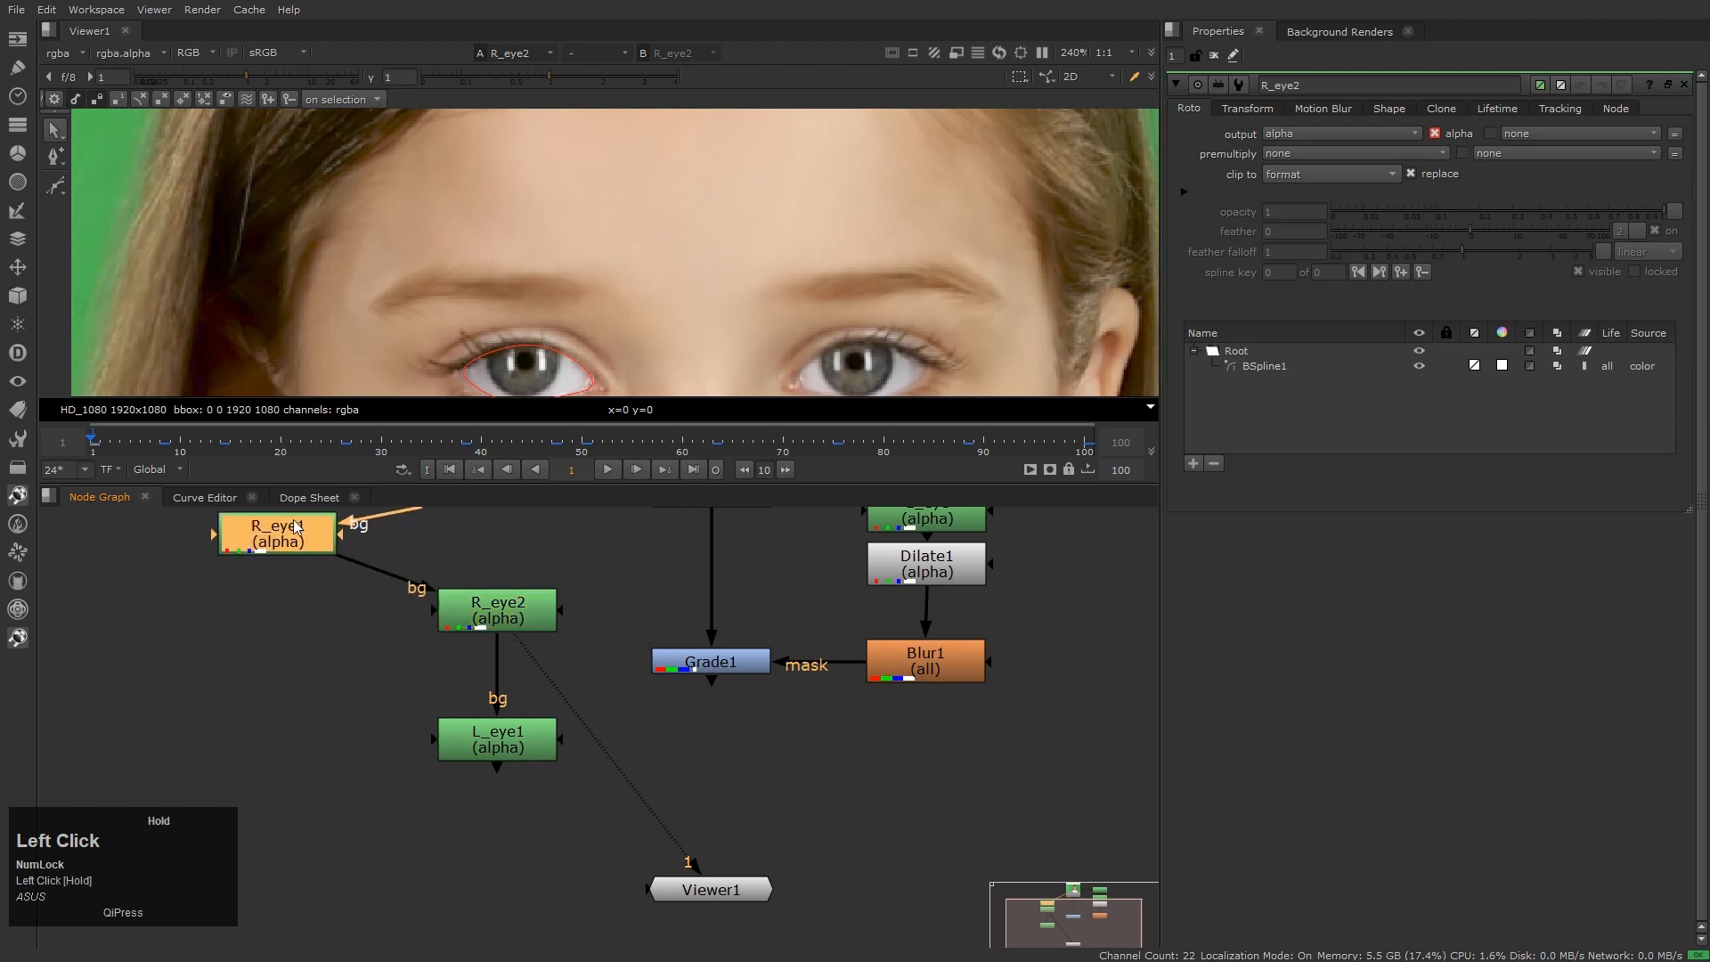
pyautogui.scroll(-2, 397, 579)
pyautogui.moveTo(396, 579); pyautogui.dragTo(605, 535)
pyautogui.moveTo(484, 609); pyautogui.dragTo(484, 599)
pyautogui.moveTo(291, 548); pyautogui.dragTo(409, 614)
pyautogui.moveTo(357, 562); pyautogui.dragTo(342, 572)
pyautogui.click(431, 638)
pyautogui.scroll(2, 494, 583)
pyautogui.click(481, 598)
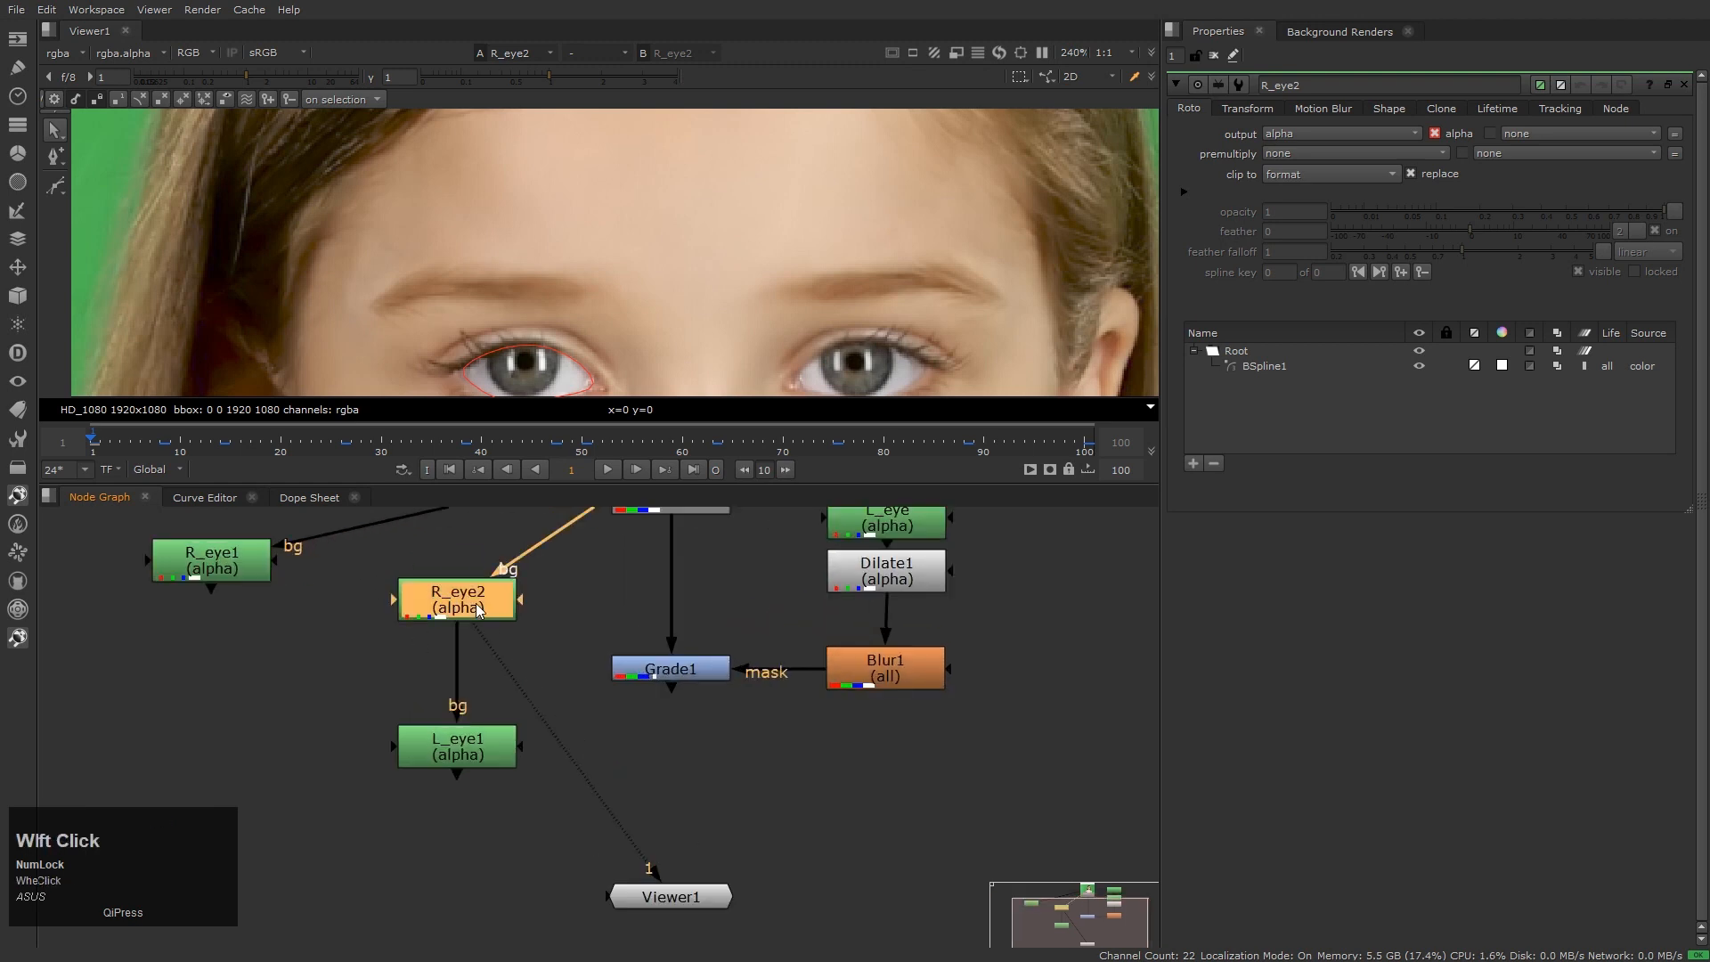
# Draw a closed Bezier around the right iris in R_eye2 at frame 1, placed under the tracked Root layer
pyautogui.click(1236, 354)
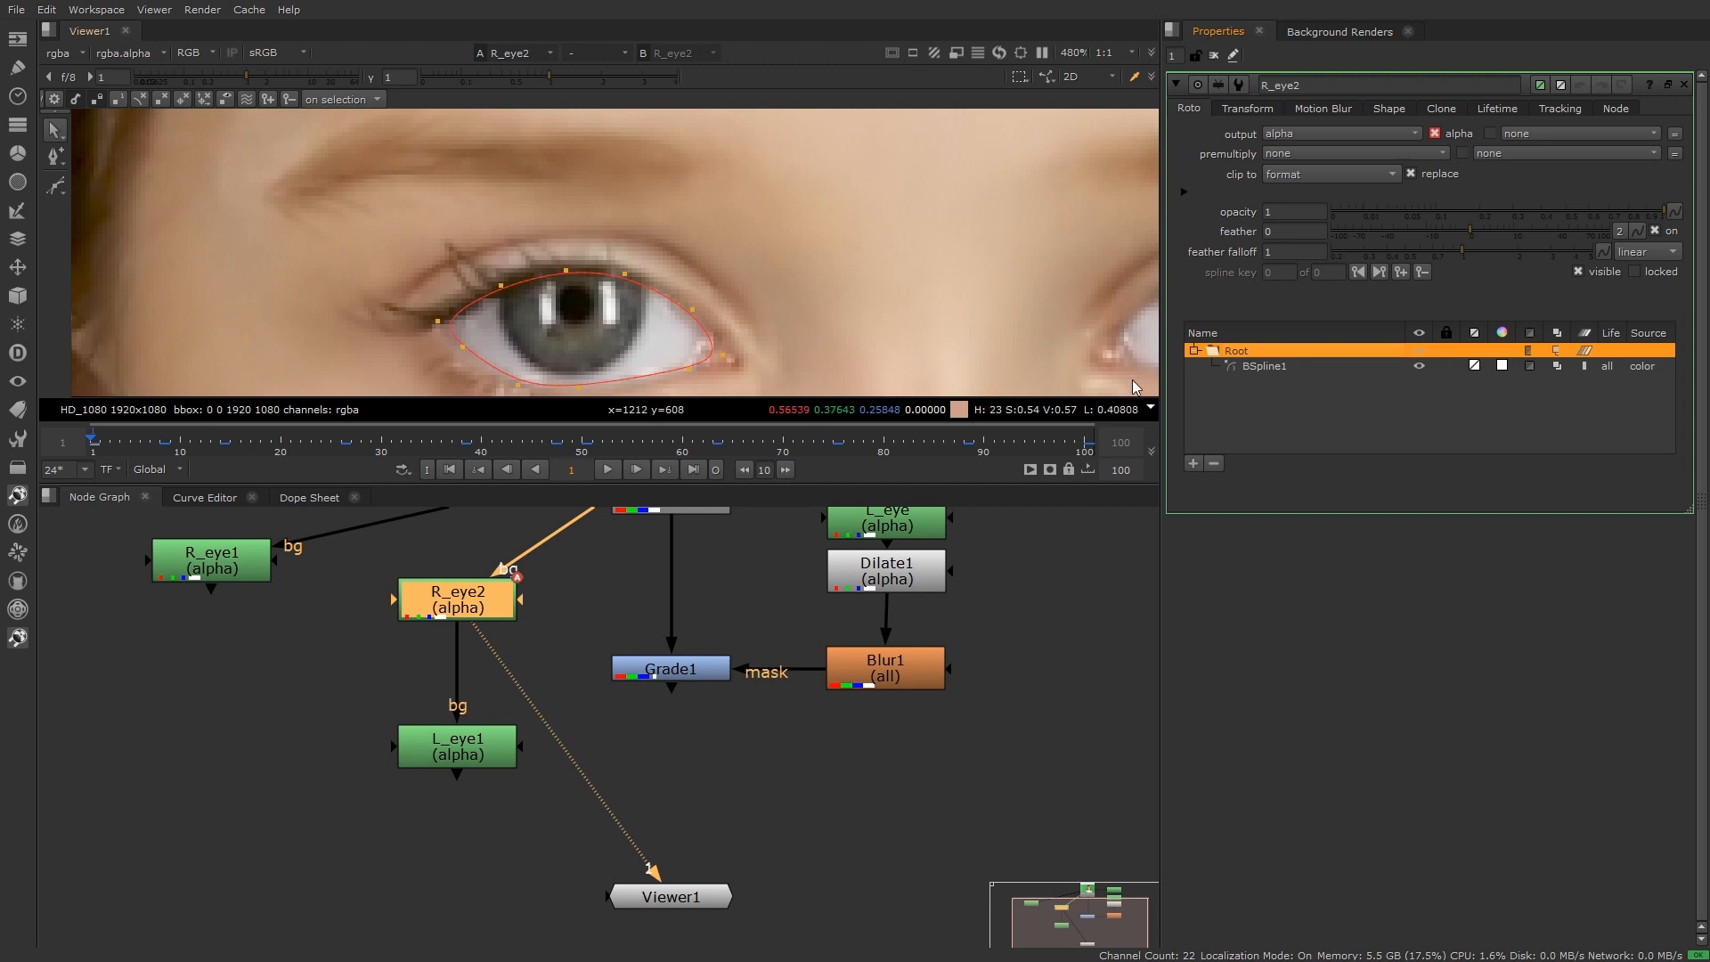
pyautogui.click(57, 187)
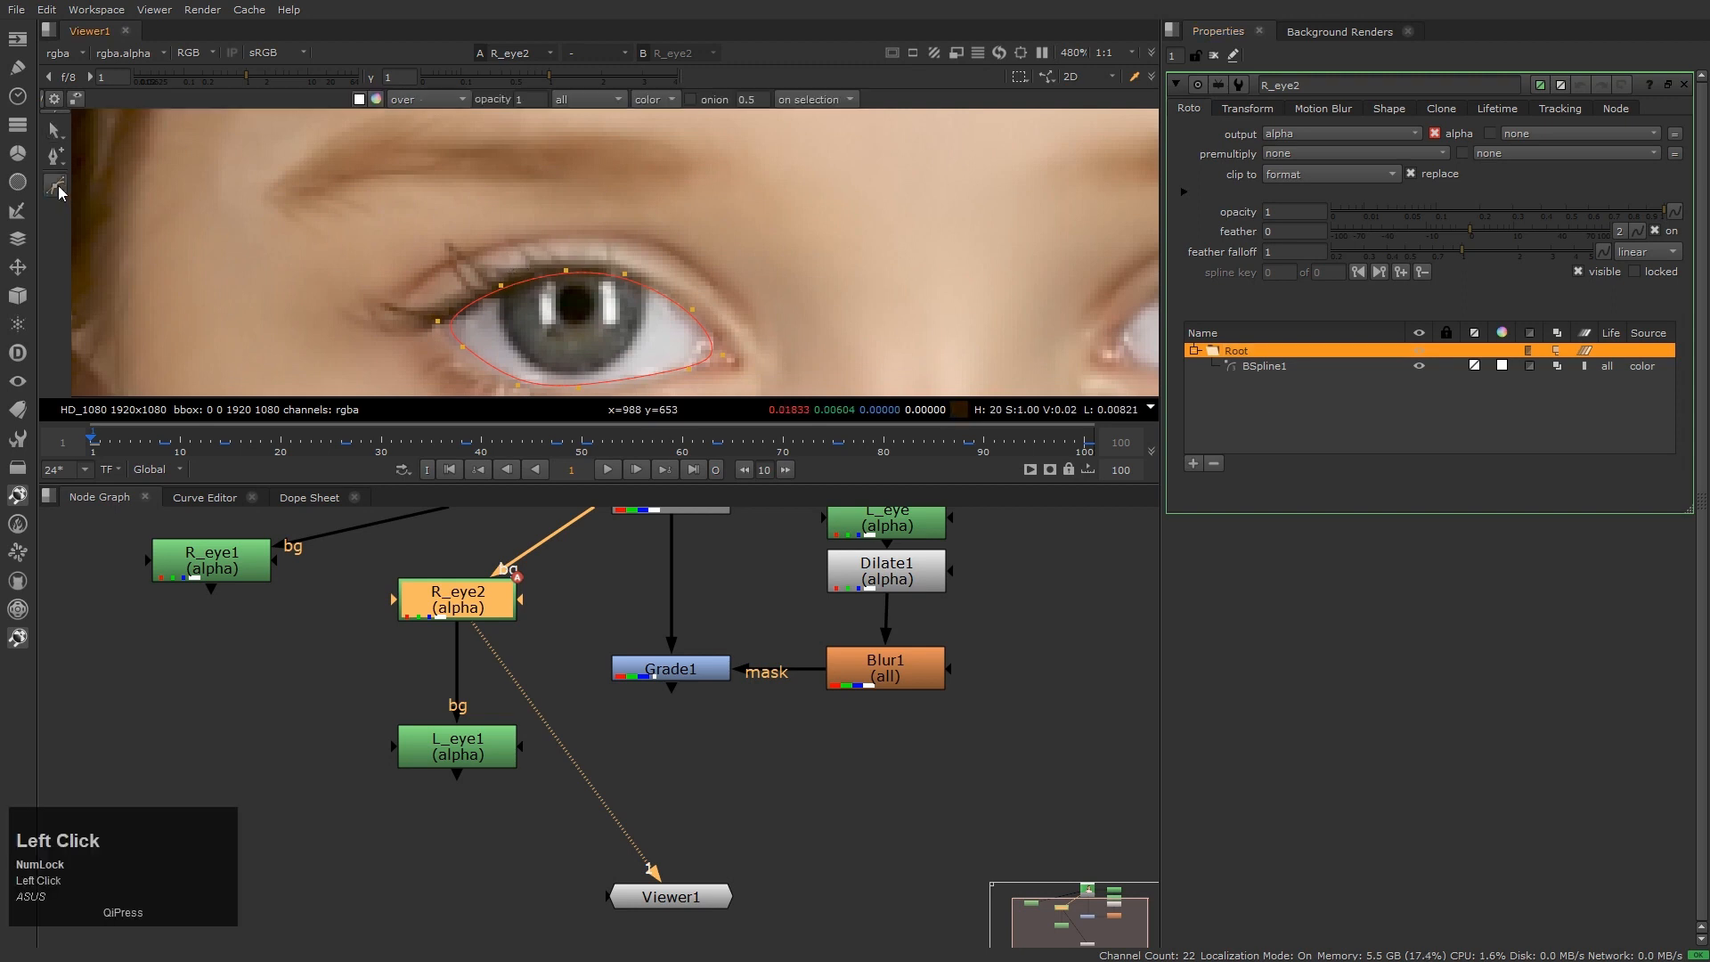
pyautogui.scroll(2, 558, 328)
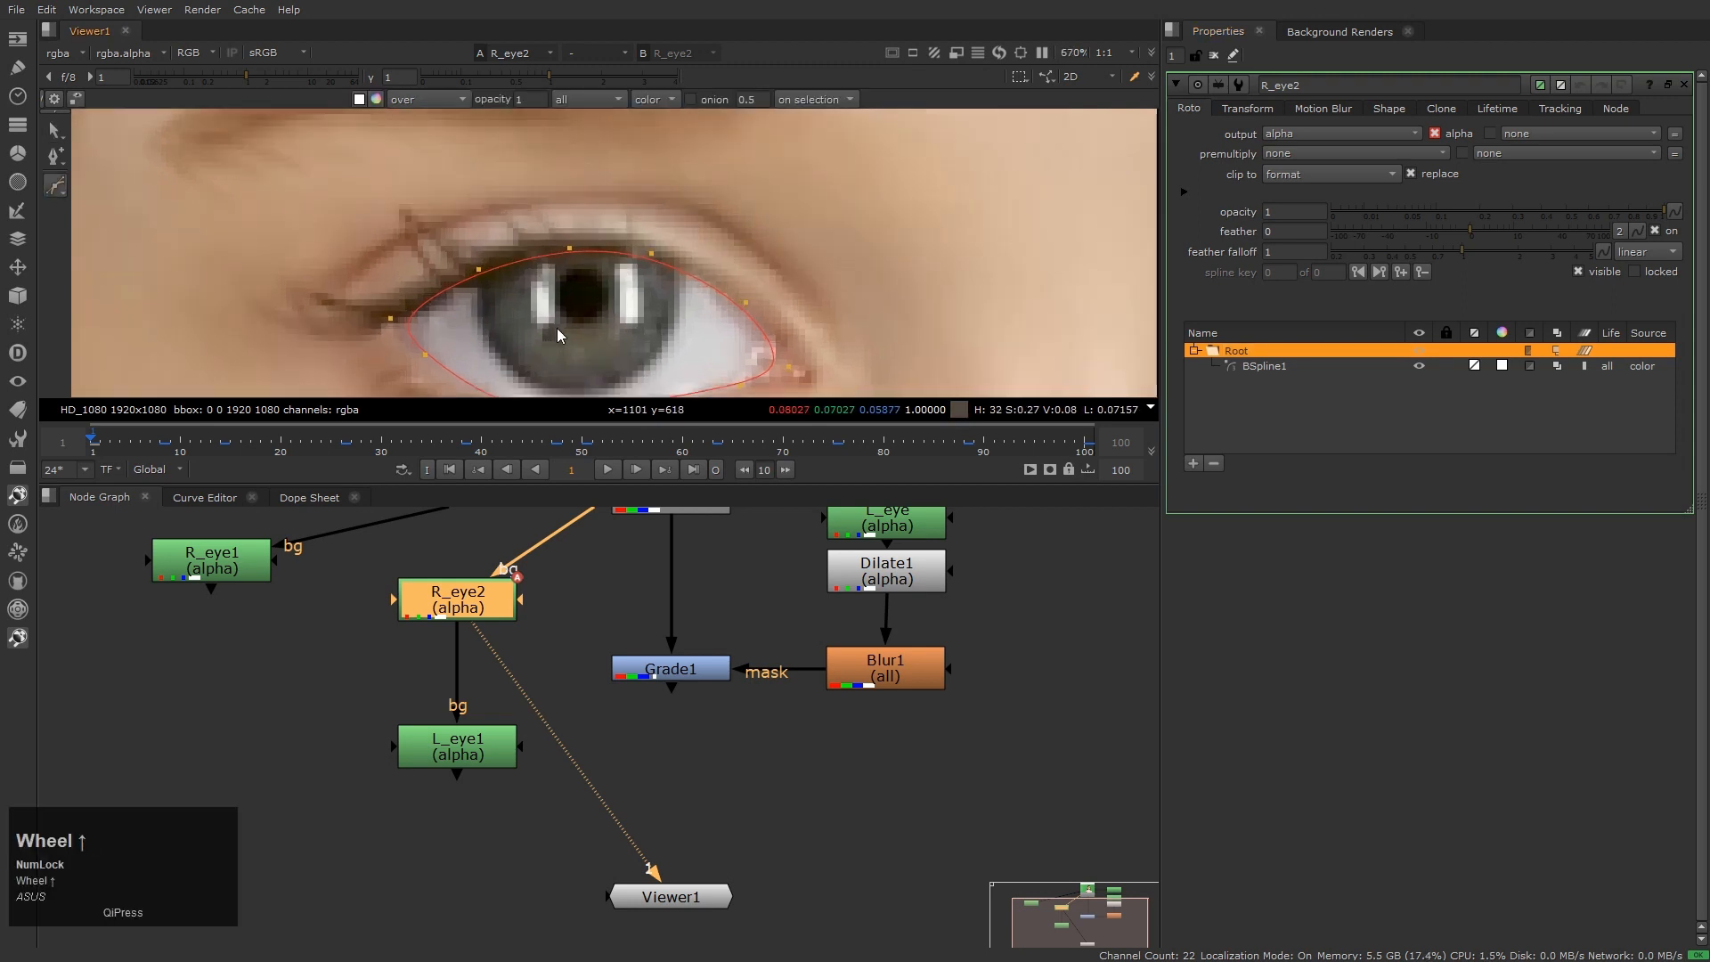
pyautogui.click(590, 254)
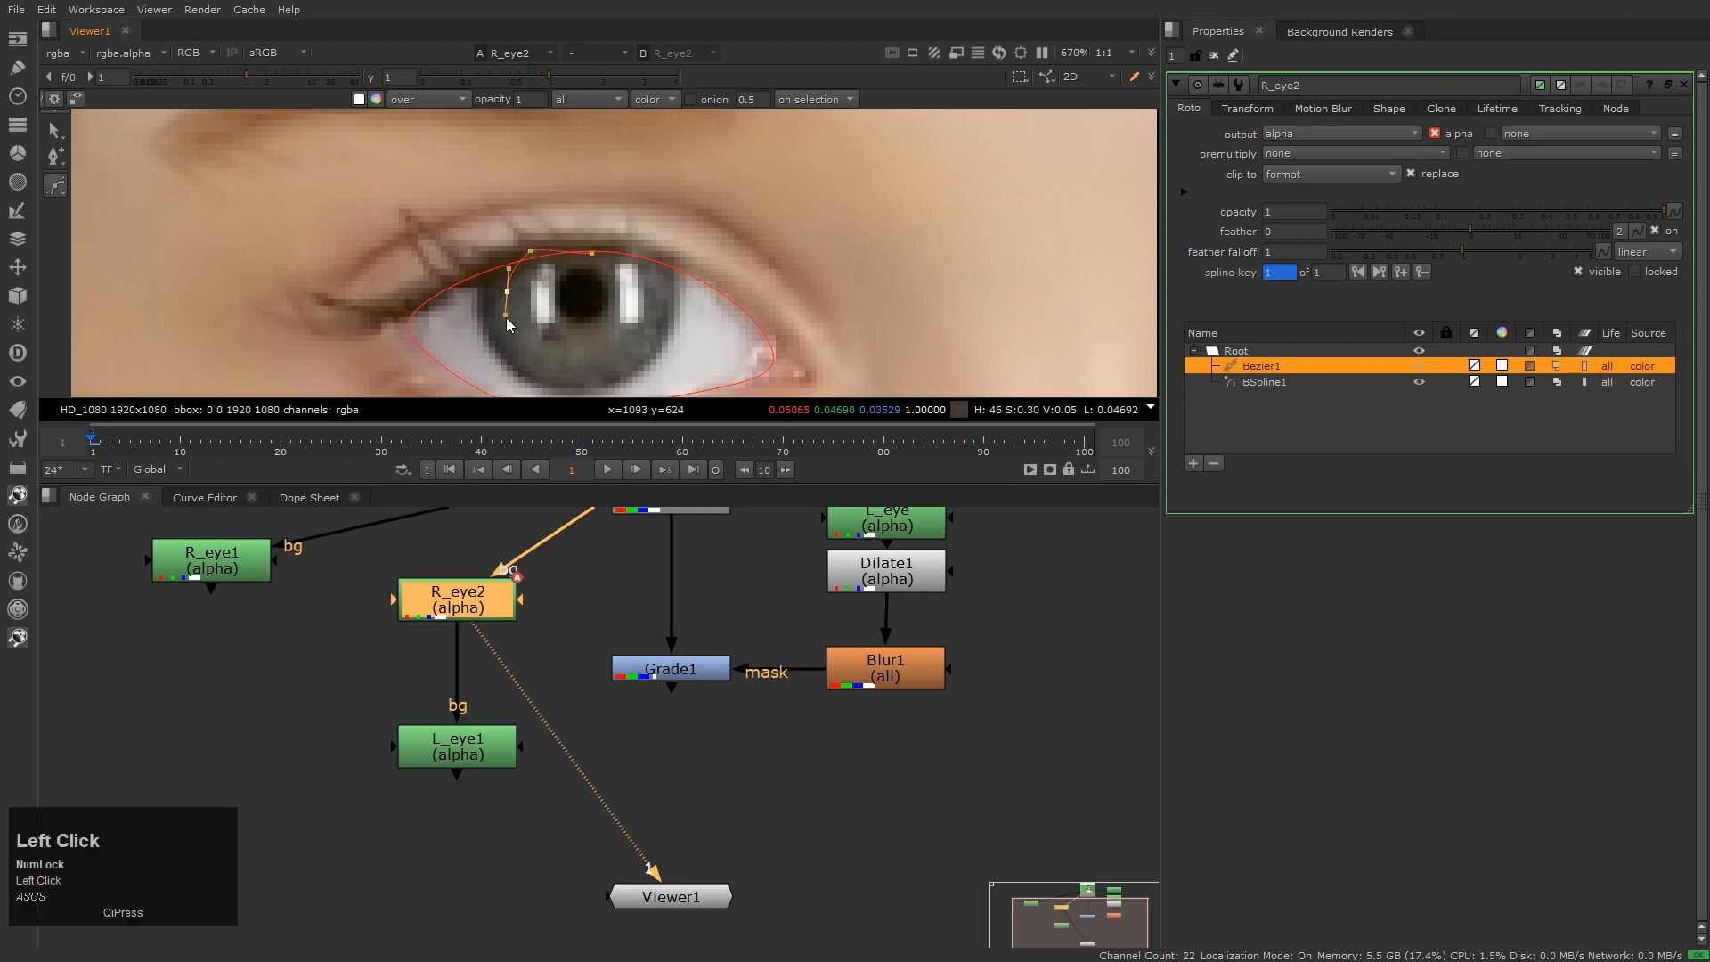
pyautogui.click(644, 257)
pyautogui.press('Return')
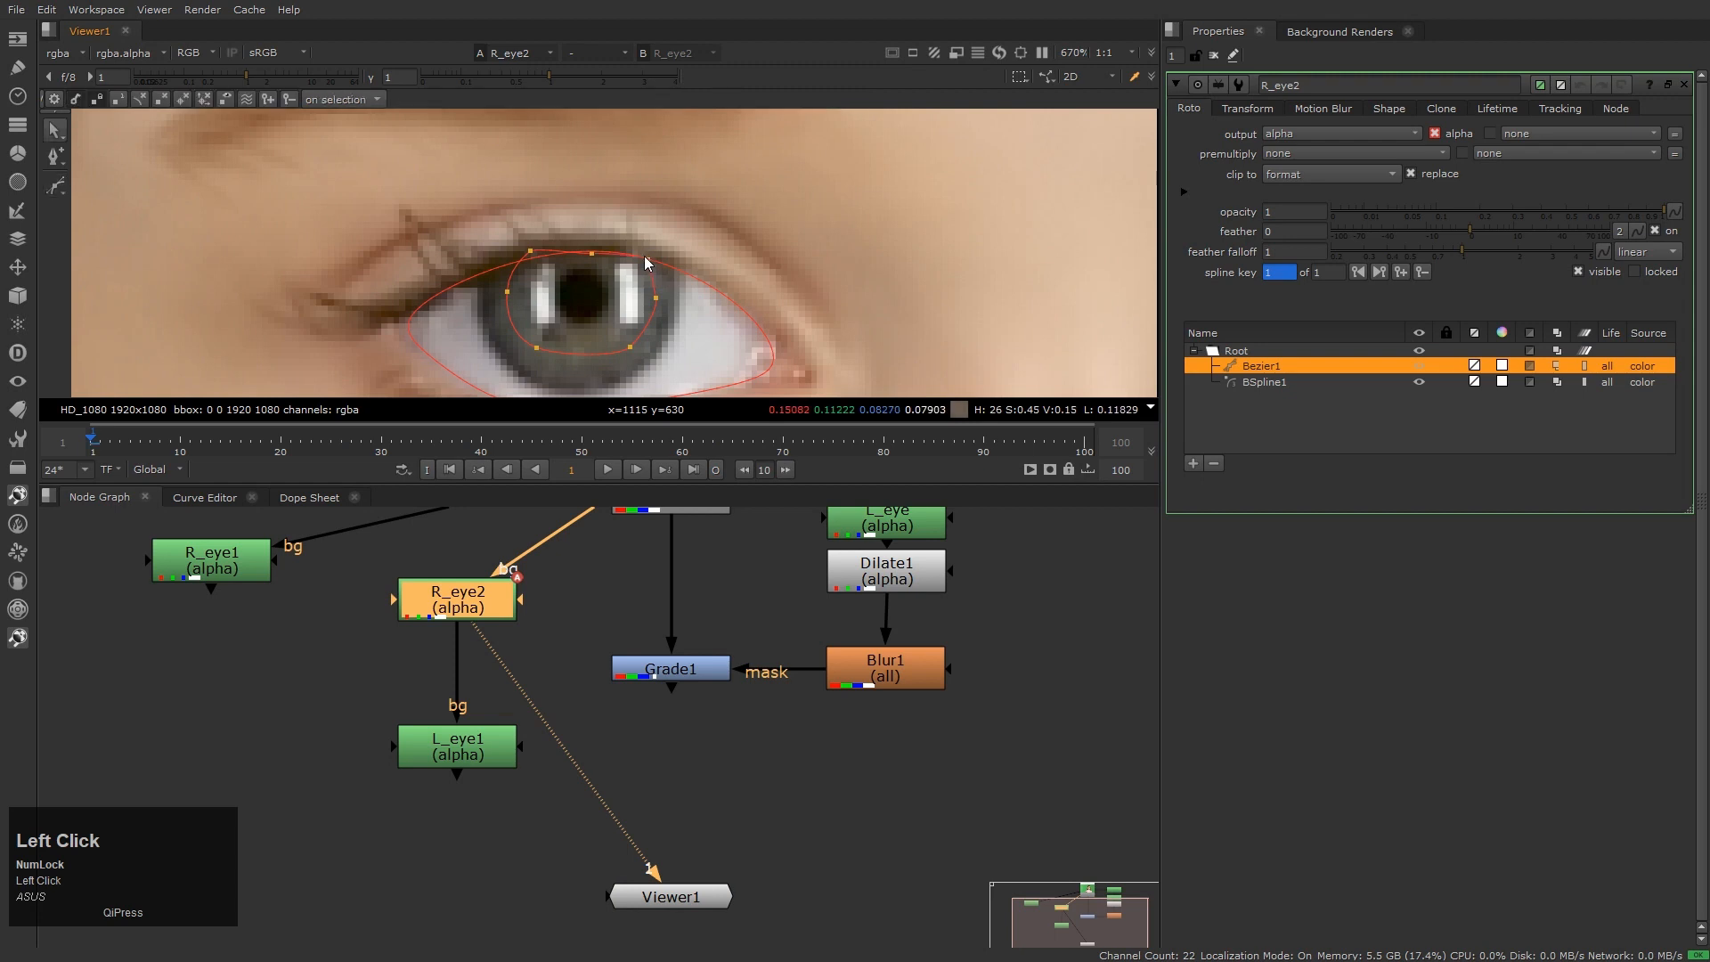
# Adjust an upper point of the right iris shape at frame 100 to key its fit
pyautogui.press('End')
pyautogui.scroll(-3, 649, 254)
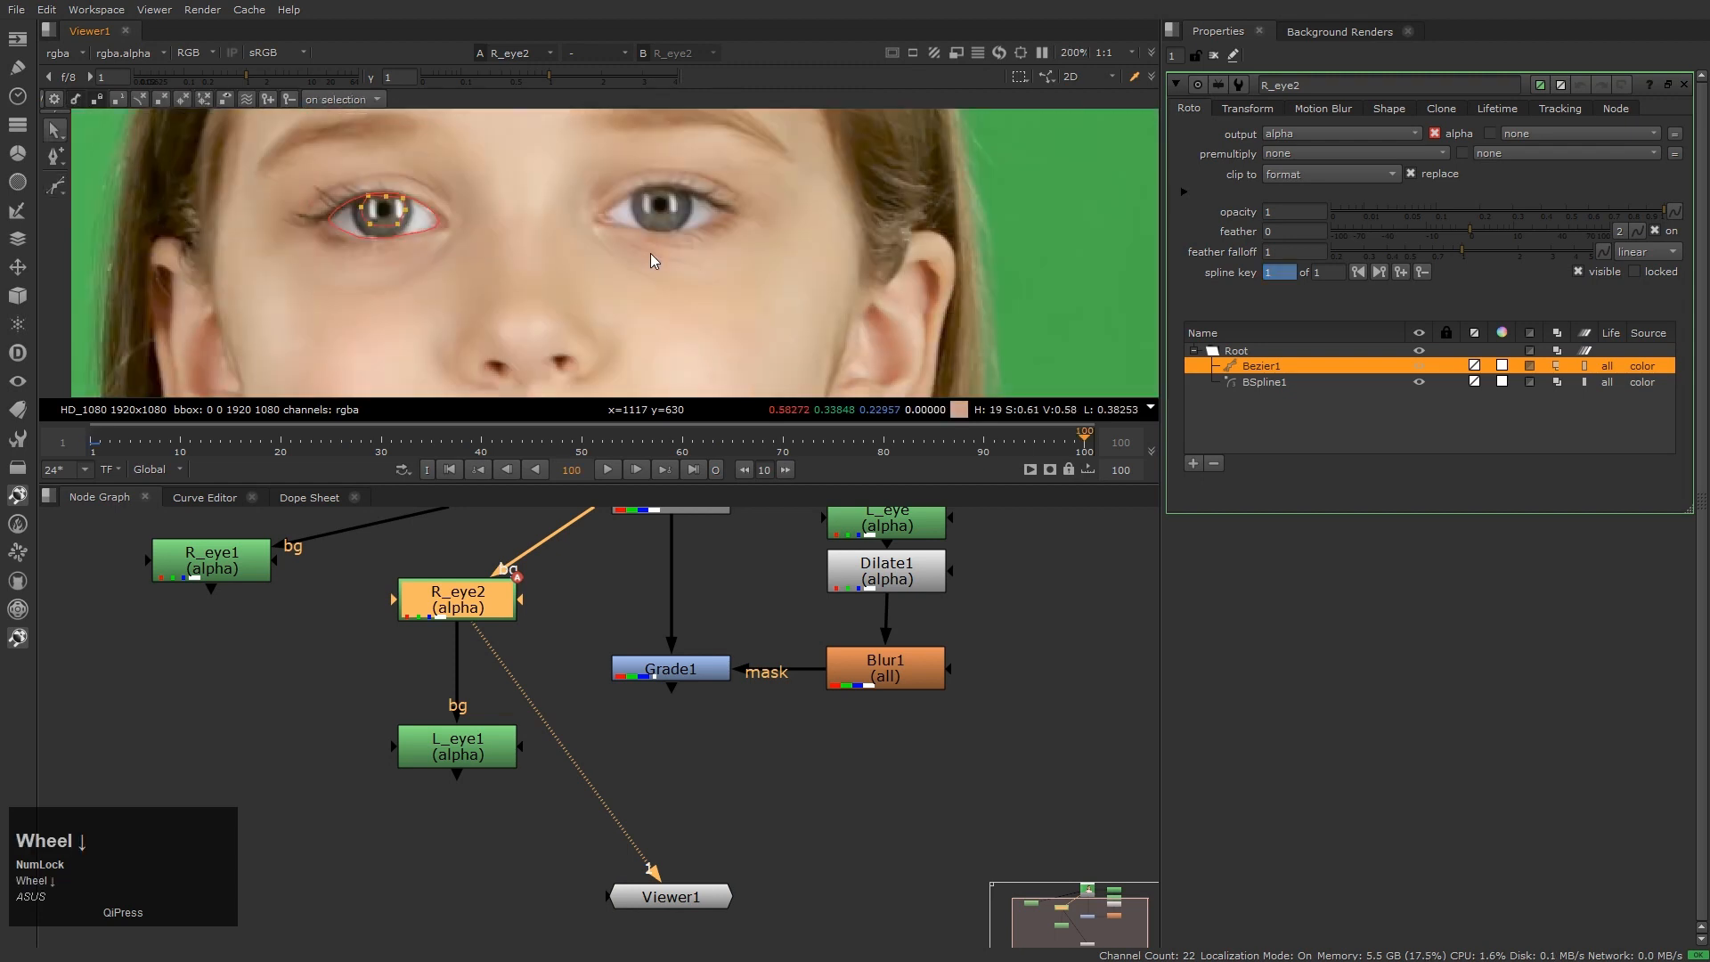
pyautogui.scroll(2, 372, 189)
pyautogui.moveTo(434, 232); pyautogui.dragTo(434, 209)
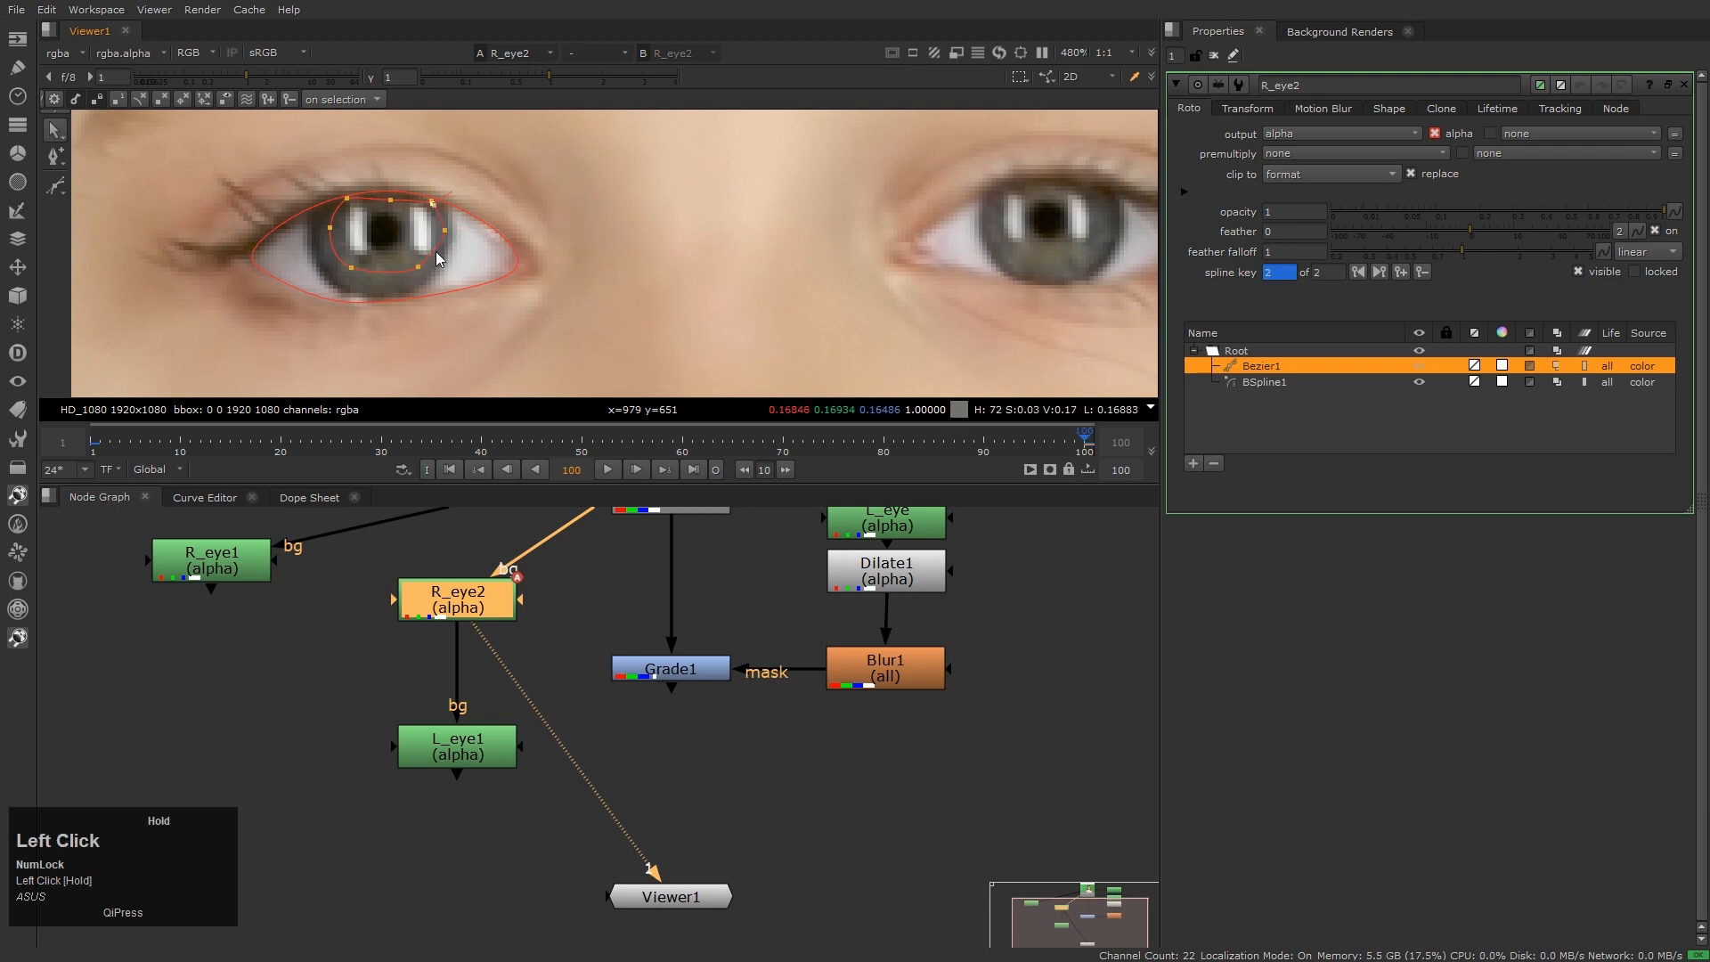
pyautogui.moveTo(552, 307); pyautogui.dragTo(589, 314, button='middle')
# Check the right iris matte in the alpha channel and play the sequence to examine how the shape follows the eye
pyautogui.press('a')
pyautogui.press('a')
pyautogui.press('Home')
pyautogui.press('End')
pyautogui.press('Home')
pyautogui.press('l')
pyautogui.scroll(-2, 581, 267)
pyautogui.press('k')
pyautogui.scroll(1, 648, 346)
pyautogui.scroll(2, 648, 346)
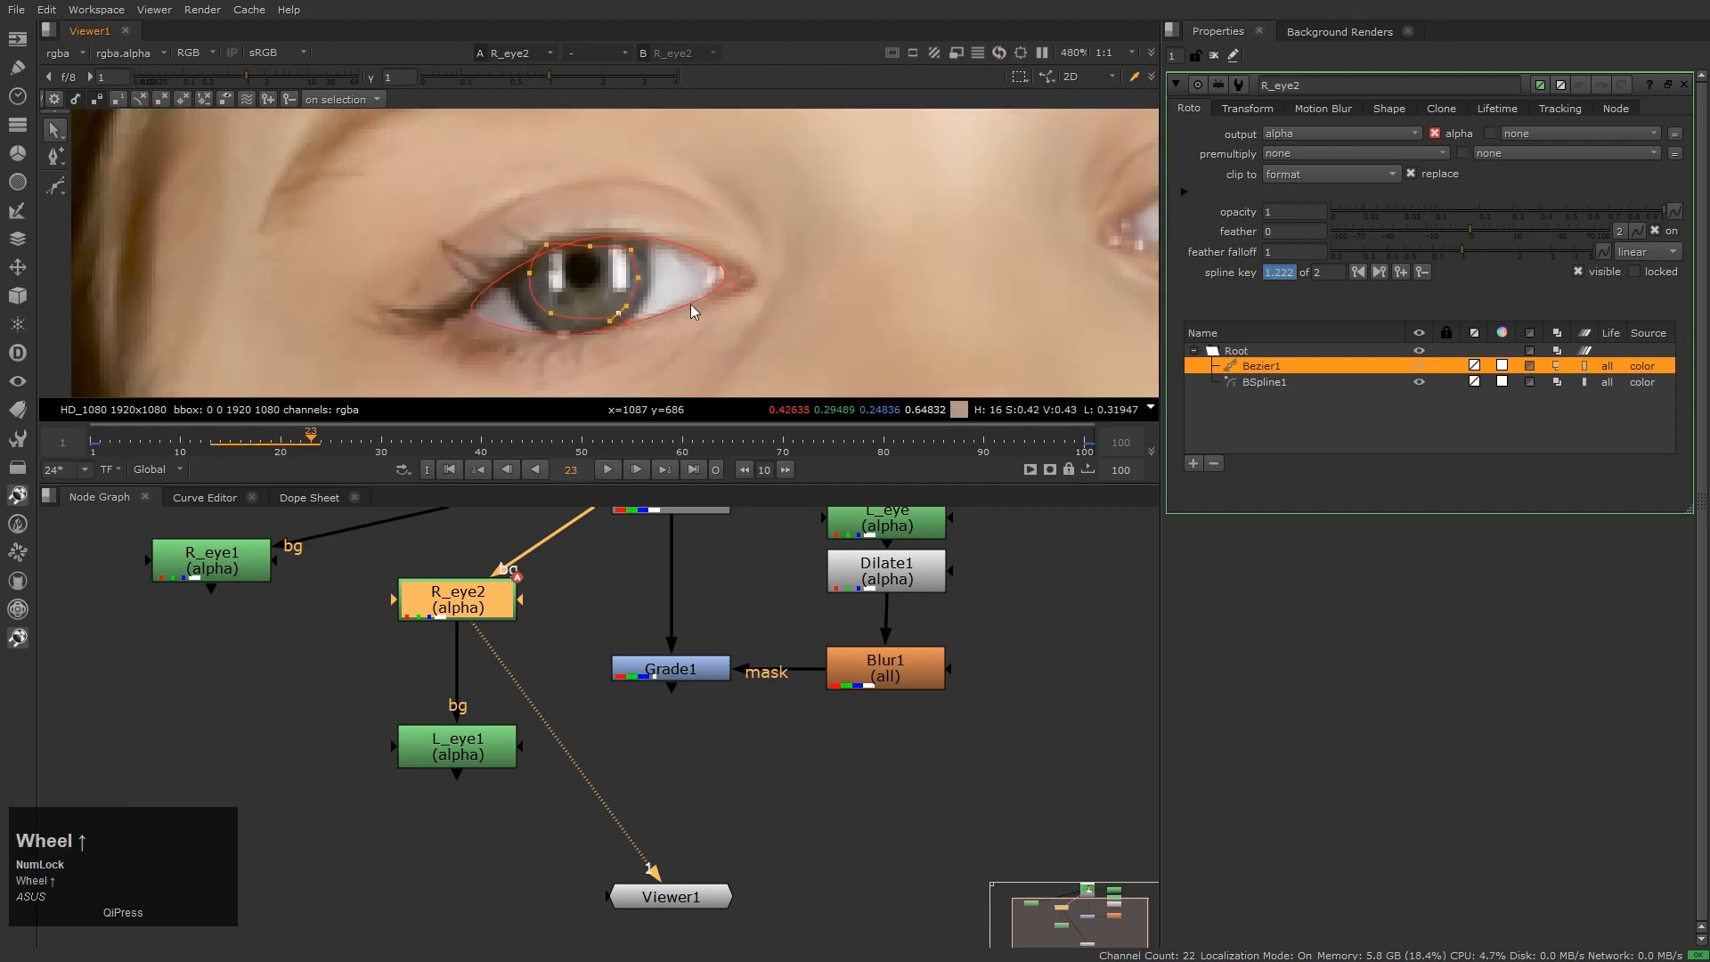
# Delete the original BSpline1 eye outline from R_eye2 and play back the remaining iris shape, returning to frame 1
pyautogui.click(719, 323)
pyautogui.press('Delete')
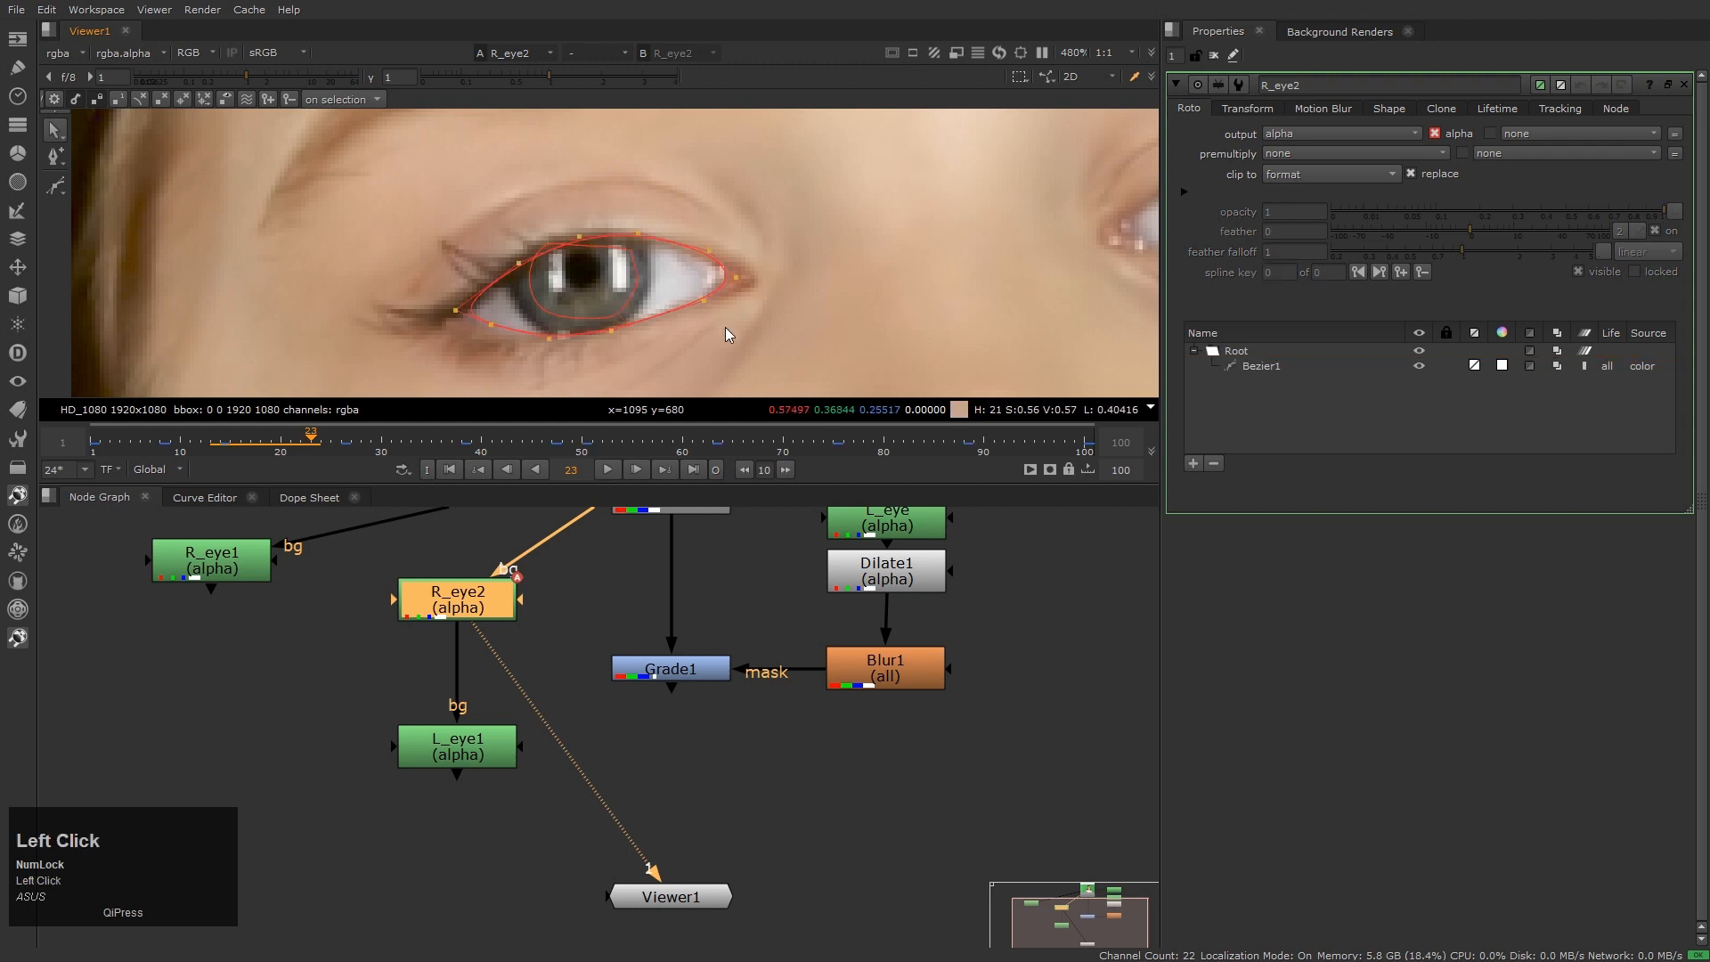
pyautogui.press('Home')
pyautogui.press('h')
pyautogui.press('l')
pyautogui.scroll(3, 609, 205)
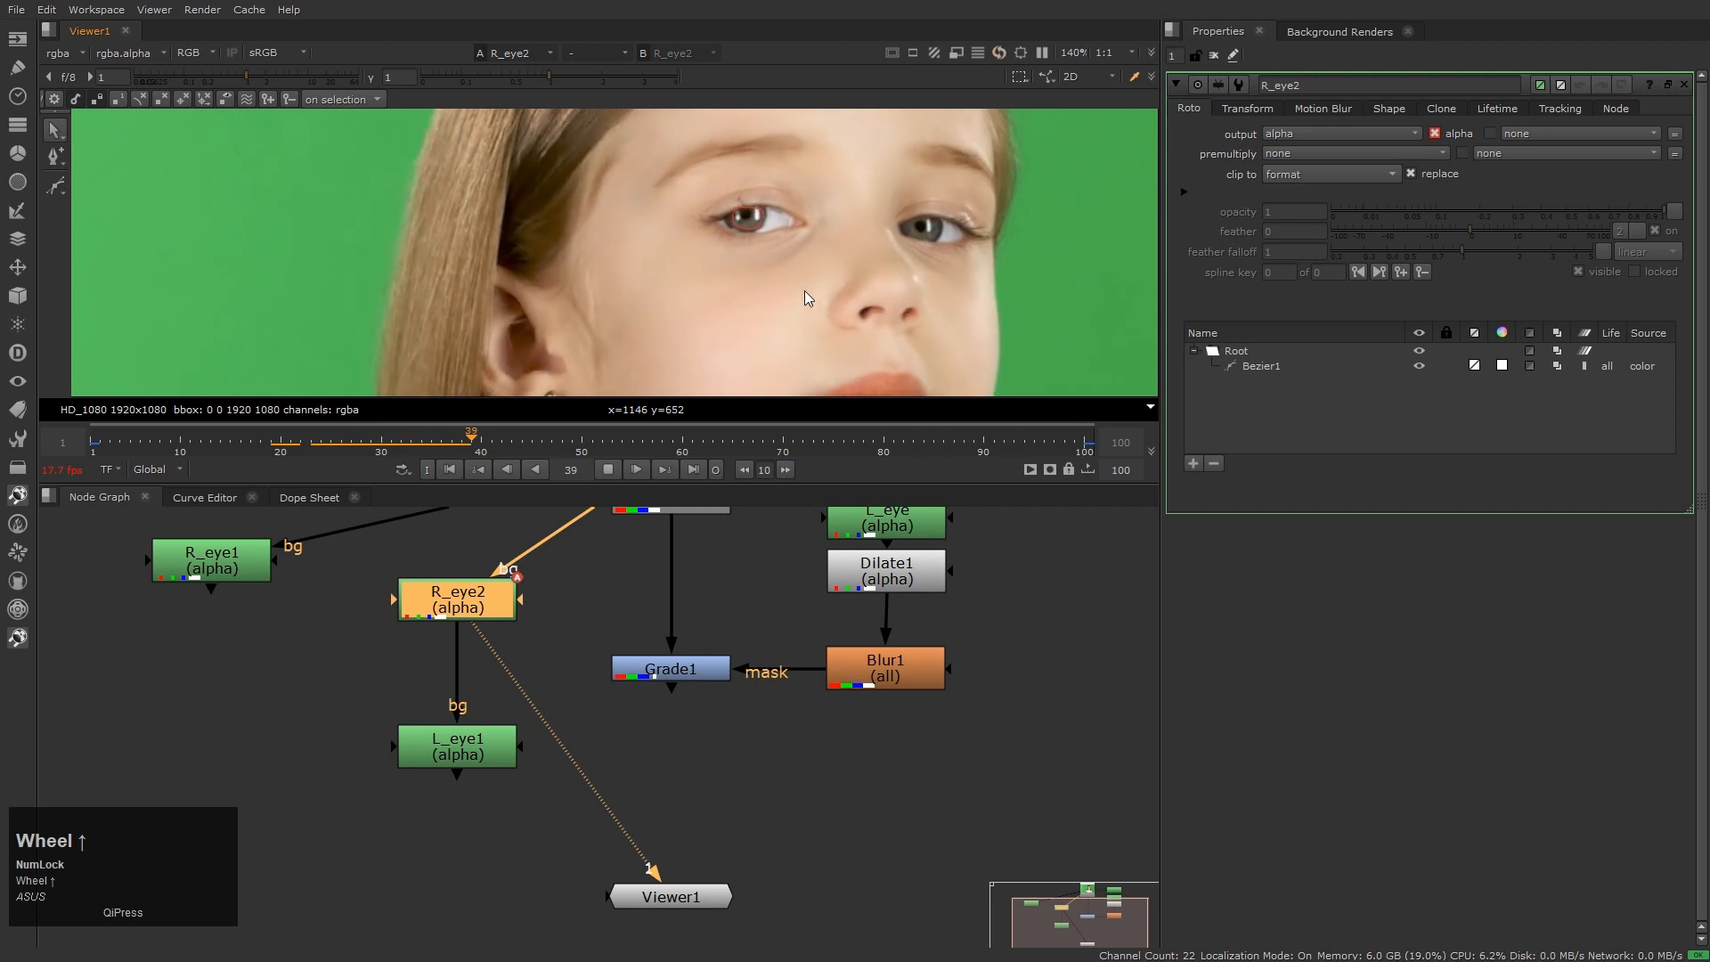
pyautogui.press('k')
pyautogui.press('Home')
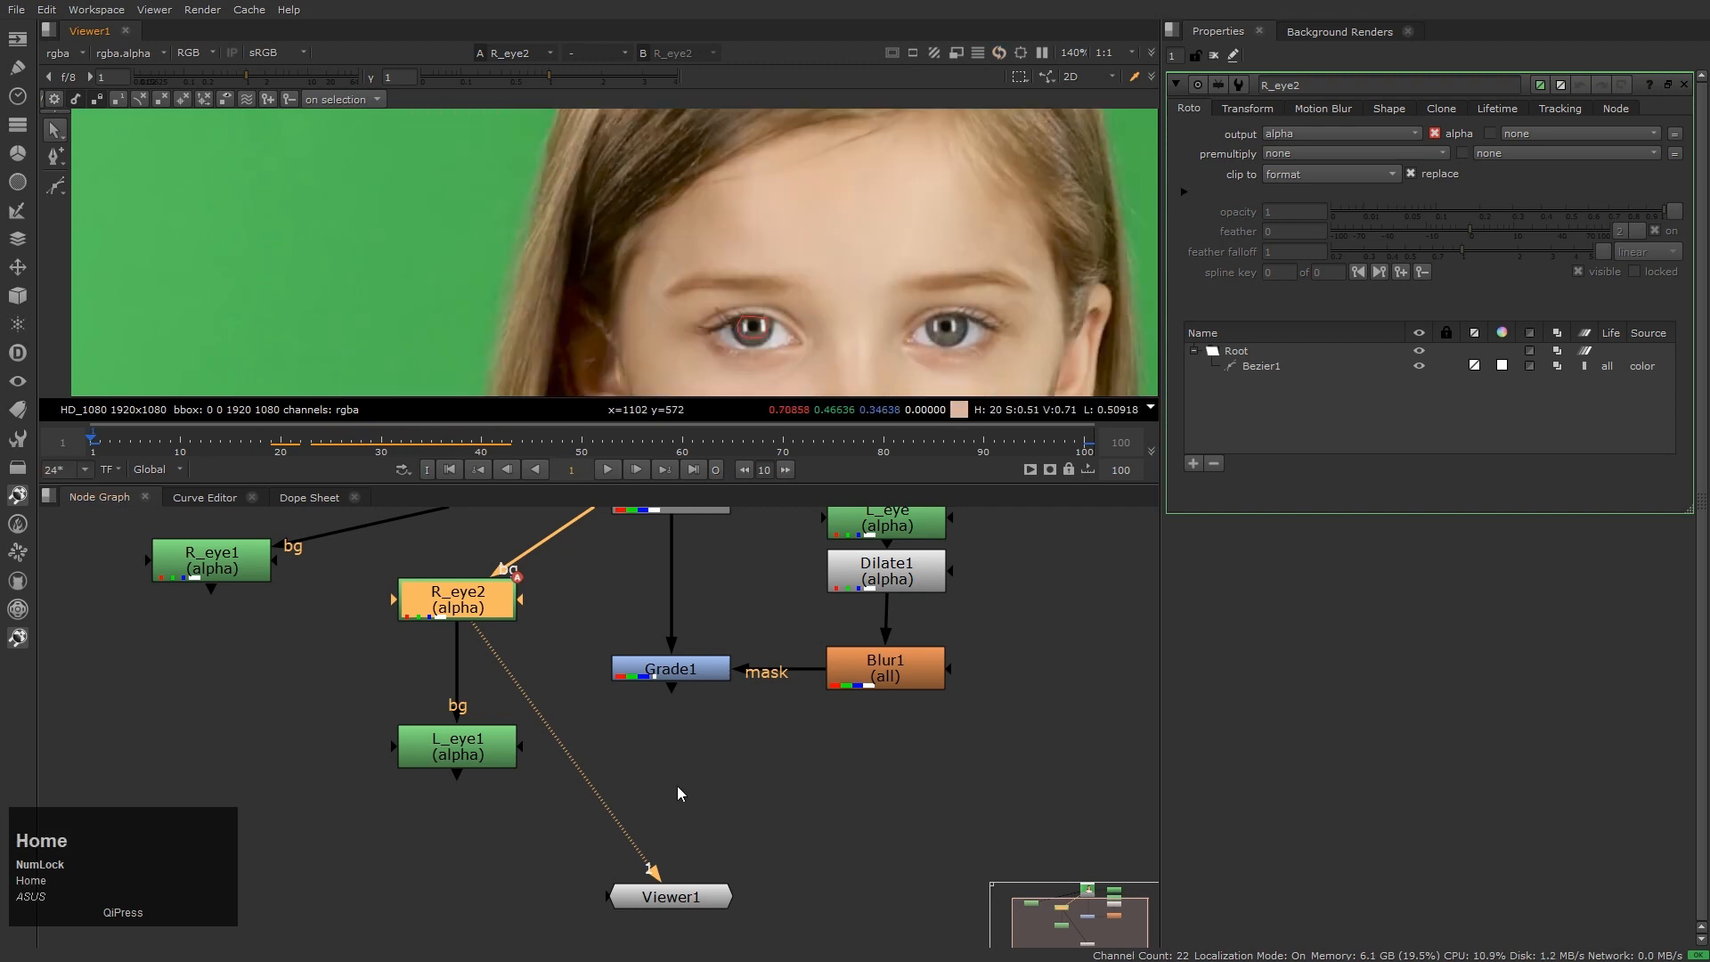
# Move L_eye1 aside and place a duplicate of it below R_eye2, with its bg input connected to R_eye2
pyautogui.click(612, 780)
pyautogui.click(472, 755)
pyautogui.press('1')
pyautogui.doubleClick(458, 751)
pyautogui.moveTo(456, 752); pyautogui.dragTo(228, 684)
pyautogui.hotkey('ctrl', 'c')
pyautogui.hotkey('ctrl', 'v')
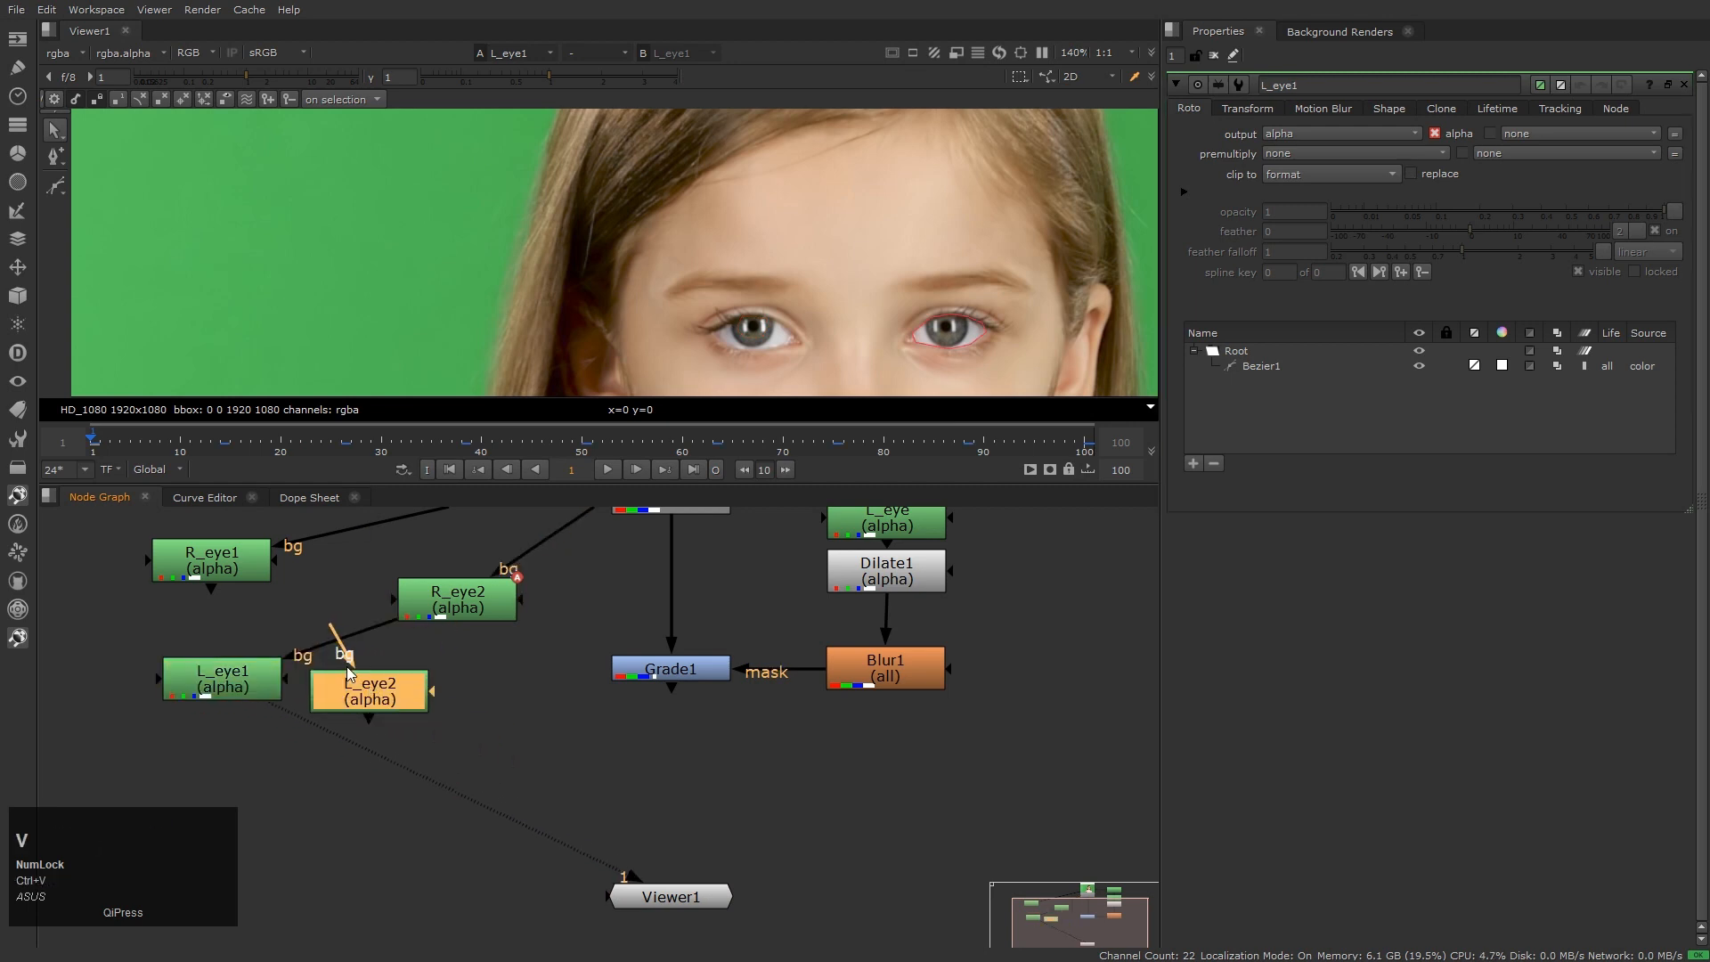
pyautogui.moveTo(347, 674); pyautogui.dragTo(463, 623)
pyautogui.moveTo(392, 687); pyautogui.dragTo(481, 707)
# Display L_eye2 in the viewer, open its properties and frame the left eye shape
pyautogui.press('1')
pyautogui.doubleClick(481, 707)
pyautogui.scroll(4, 1002, 334)
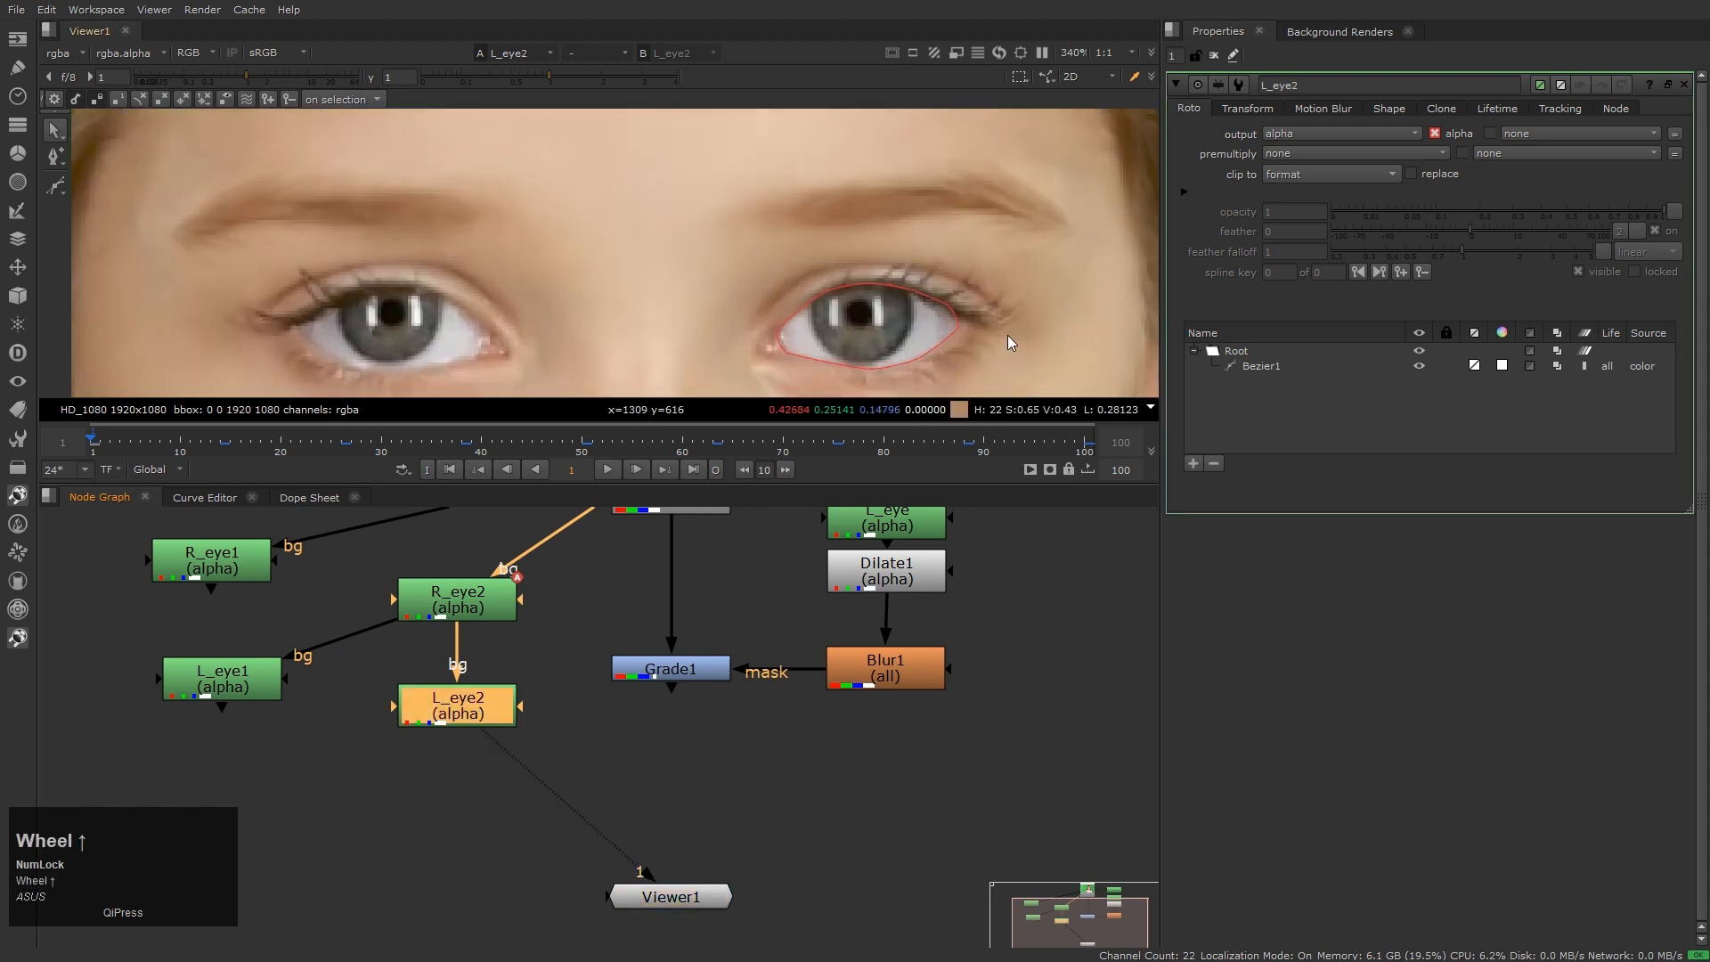
pyautogui.moveTo(1007, 334); pyautogui.dragTo(976, 307, button='middle')
pyautogui.scroll(2, 882, 280)
pyautogui.moveTo(882, 281); pyautogui.dragTo(828, 281, button='middle')
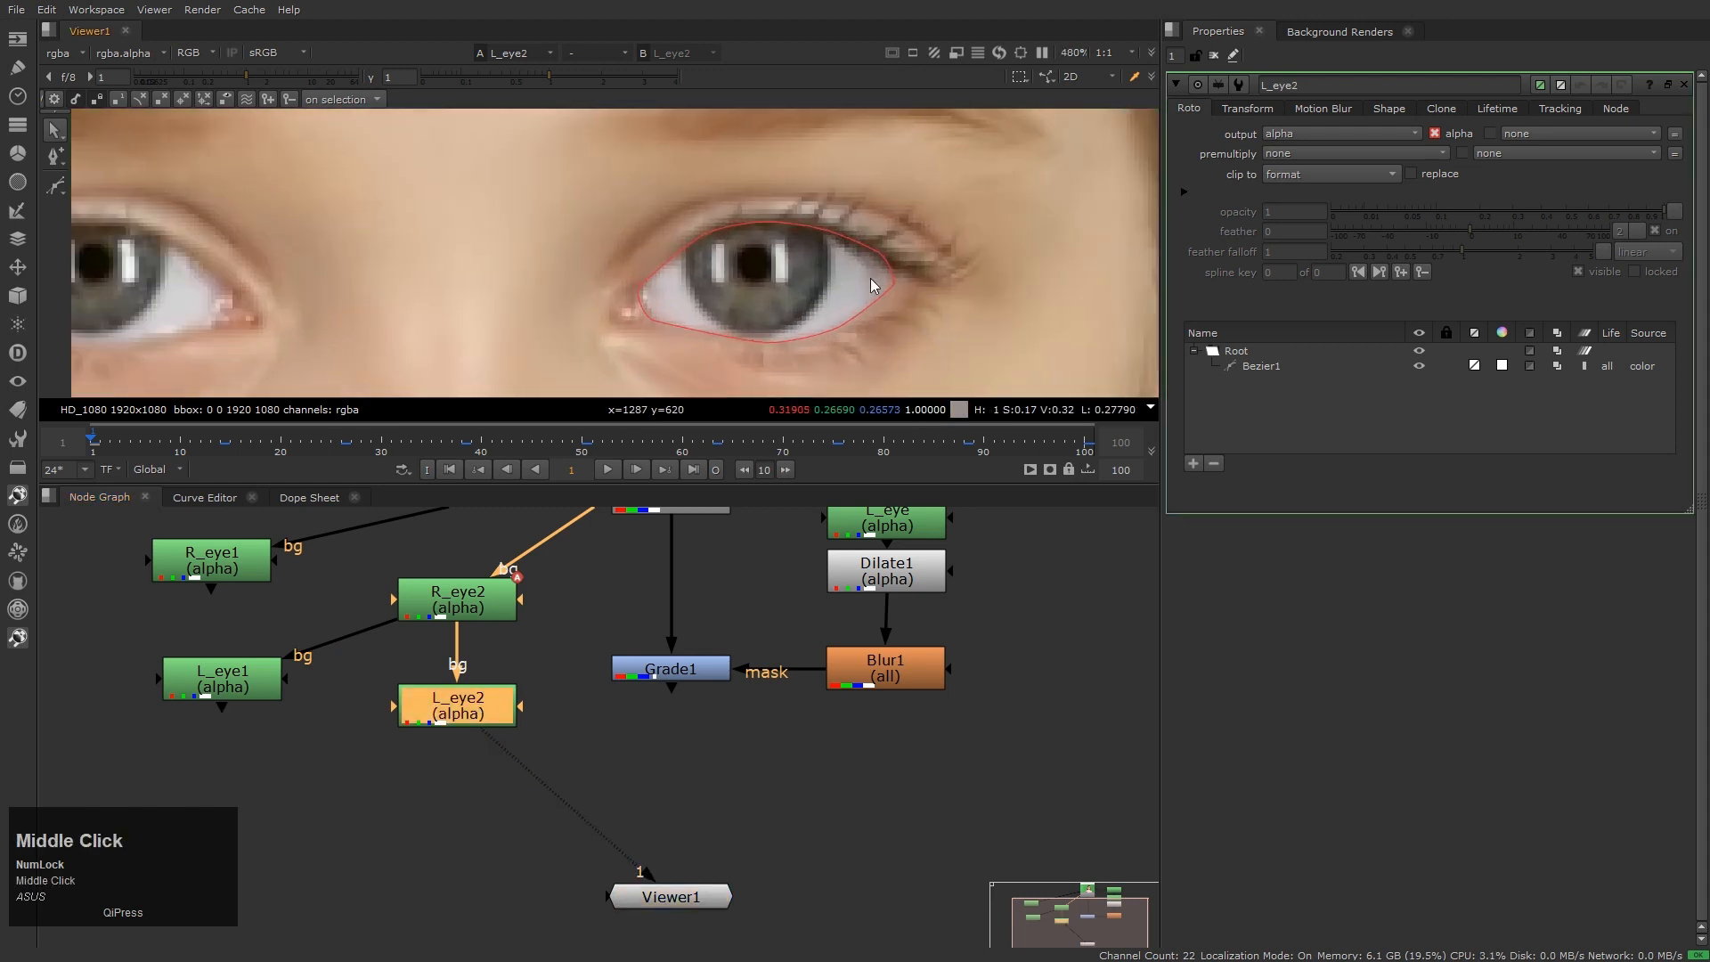
# Draw a closed Bezier around the left iris in L_eye2 at frame 1, placed under the tracked Root layer
pyautogui.click(776, 279)
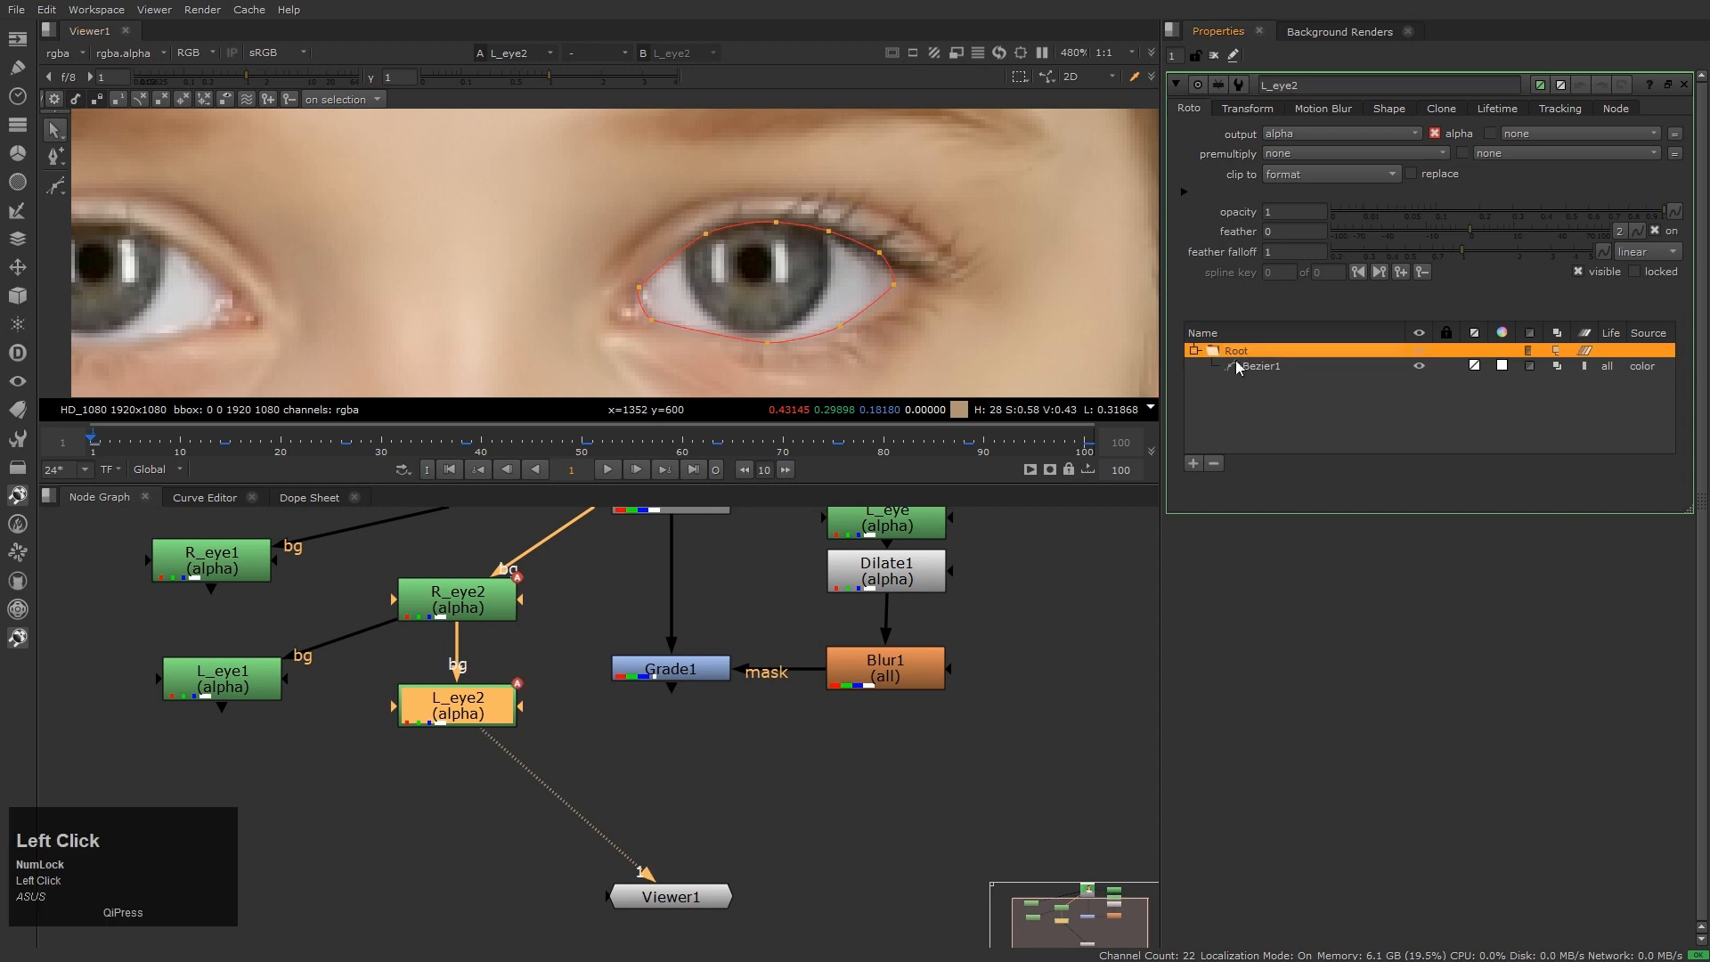
pyautogui.scroll(1, 777, 280)
pyautogui.click(55, 185)
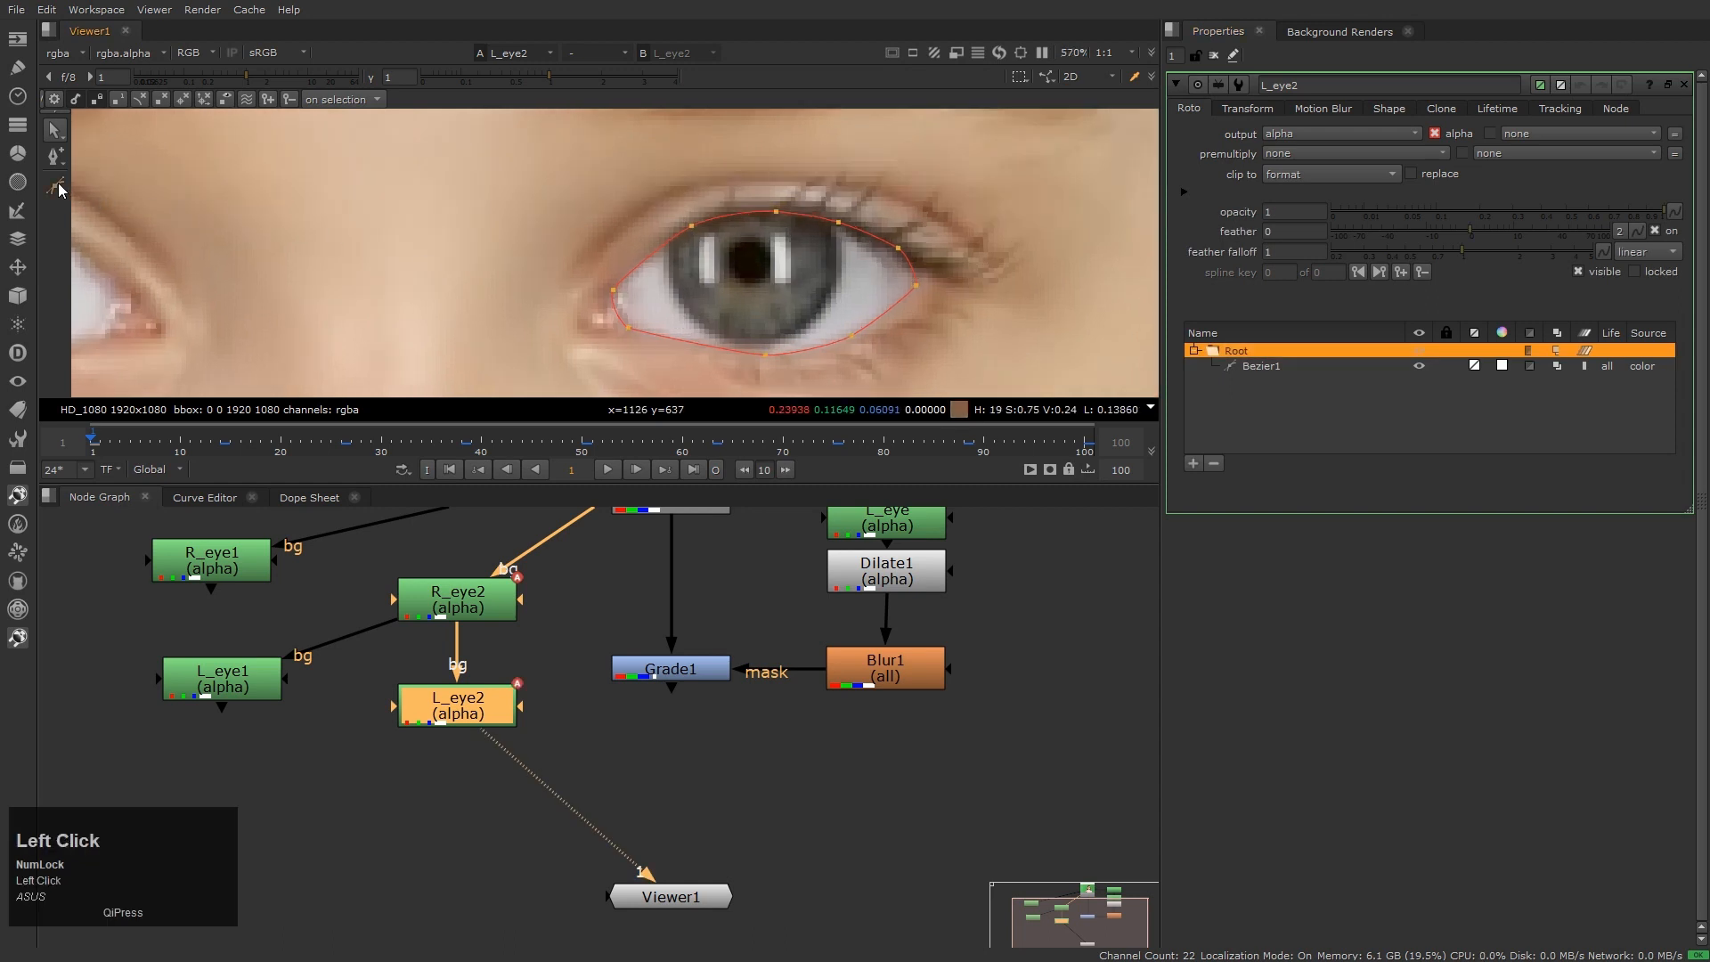
pyautogui.scroll(1, 807, 284)
pyautogui.click(807, 232)
pyautogui.moveTo(764, 209); pyautogui.dragTo(748, 210)
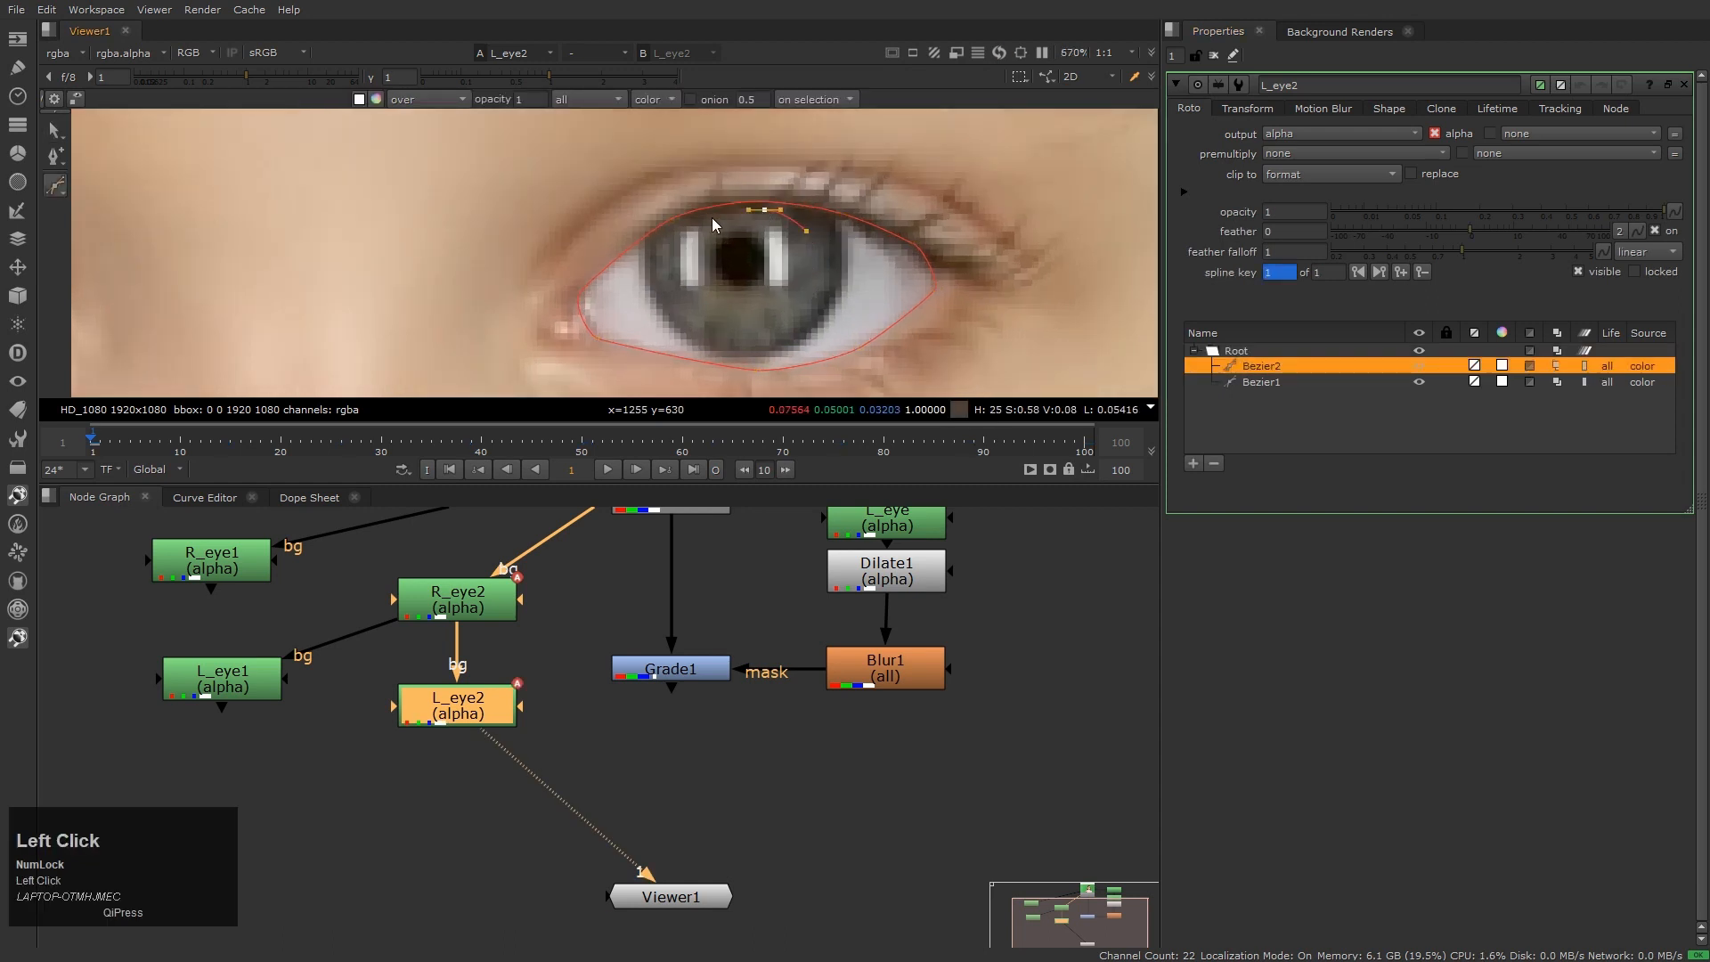
pyautogui.click(666, 251)
pyautogui.click(811, 272)
pyautogui.press('Return')
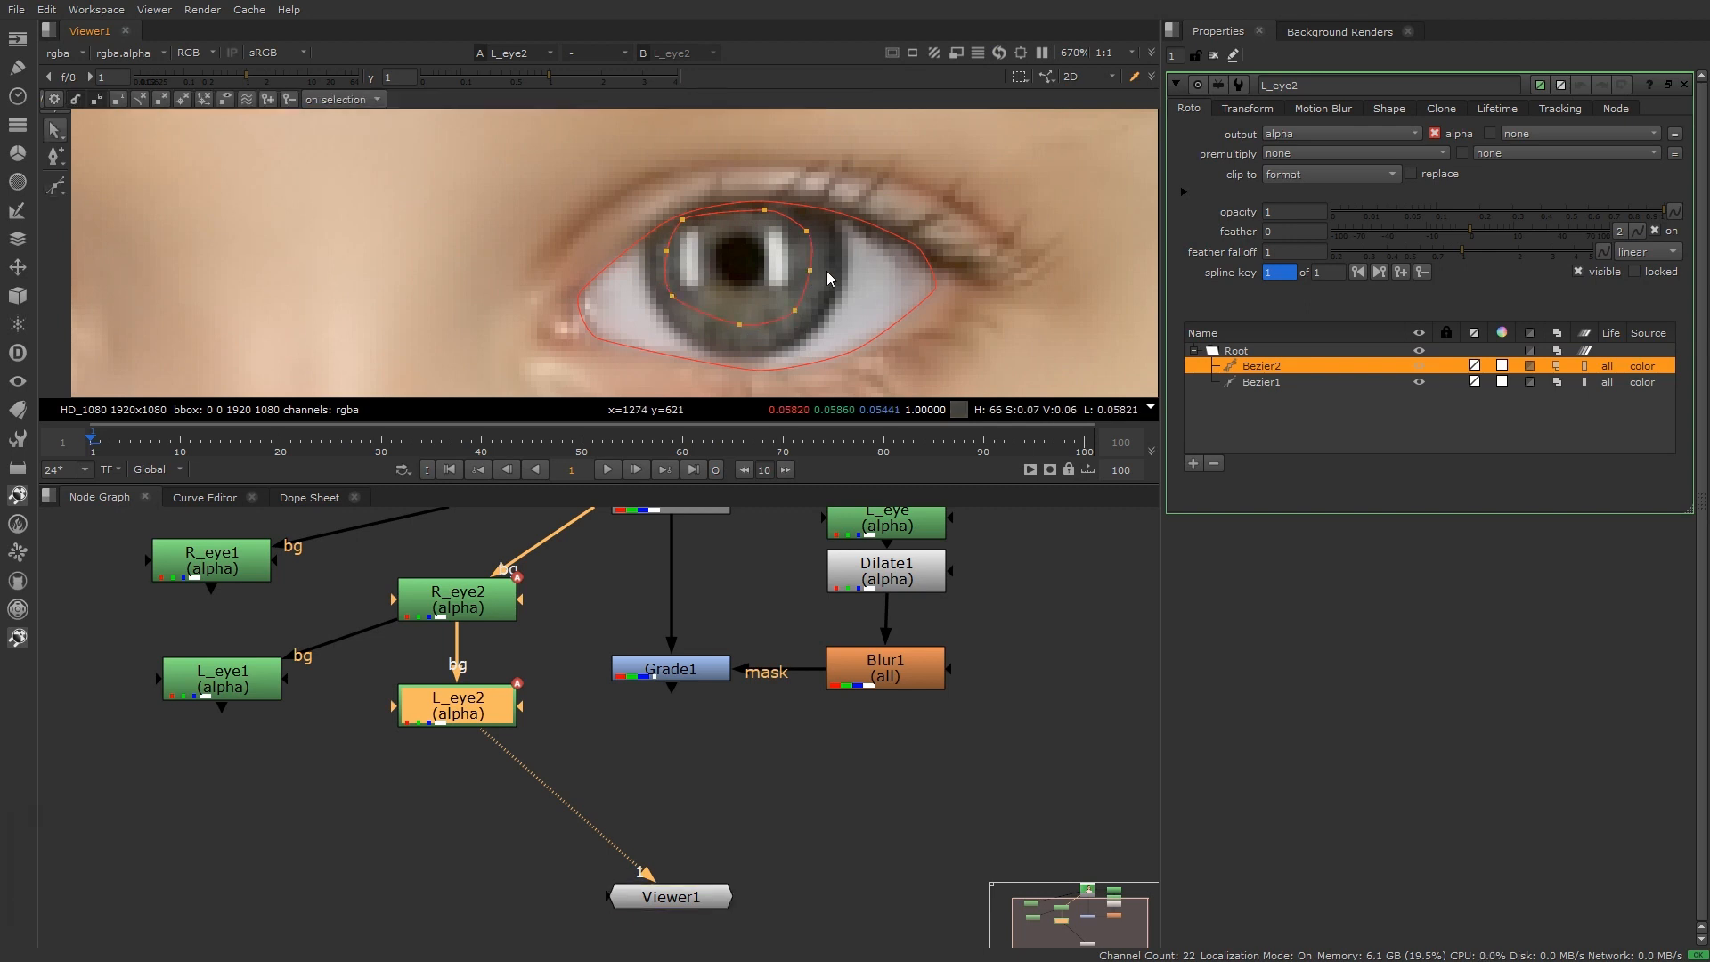
# Examine the left iris shape at frame 100 and during playback to judge how it follows the eye
pyautogui.press('End')
pyautogui.scroll(3, 826, 271)
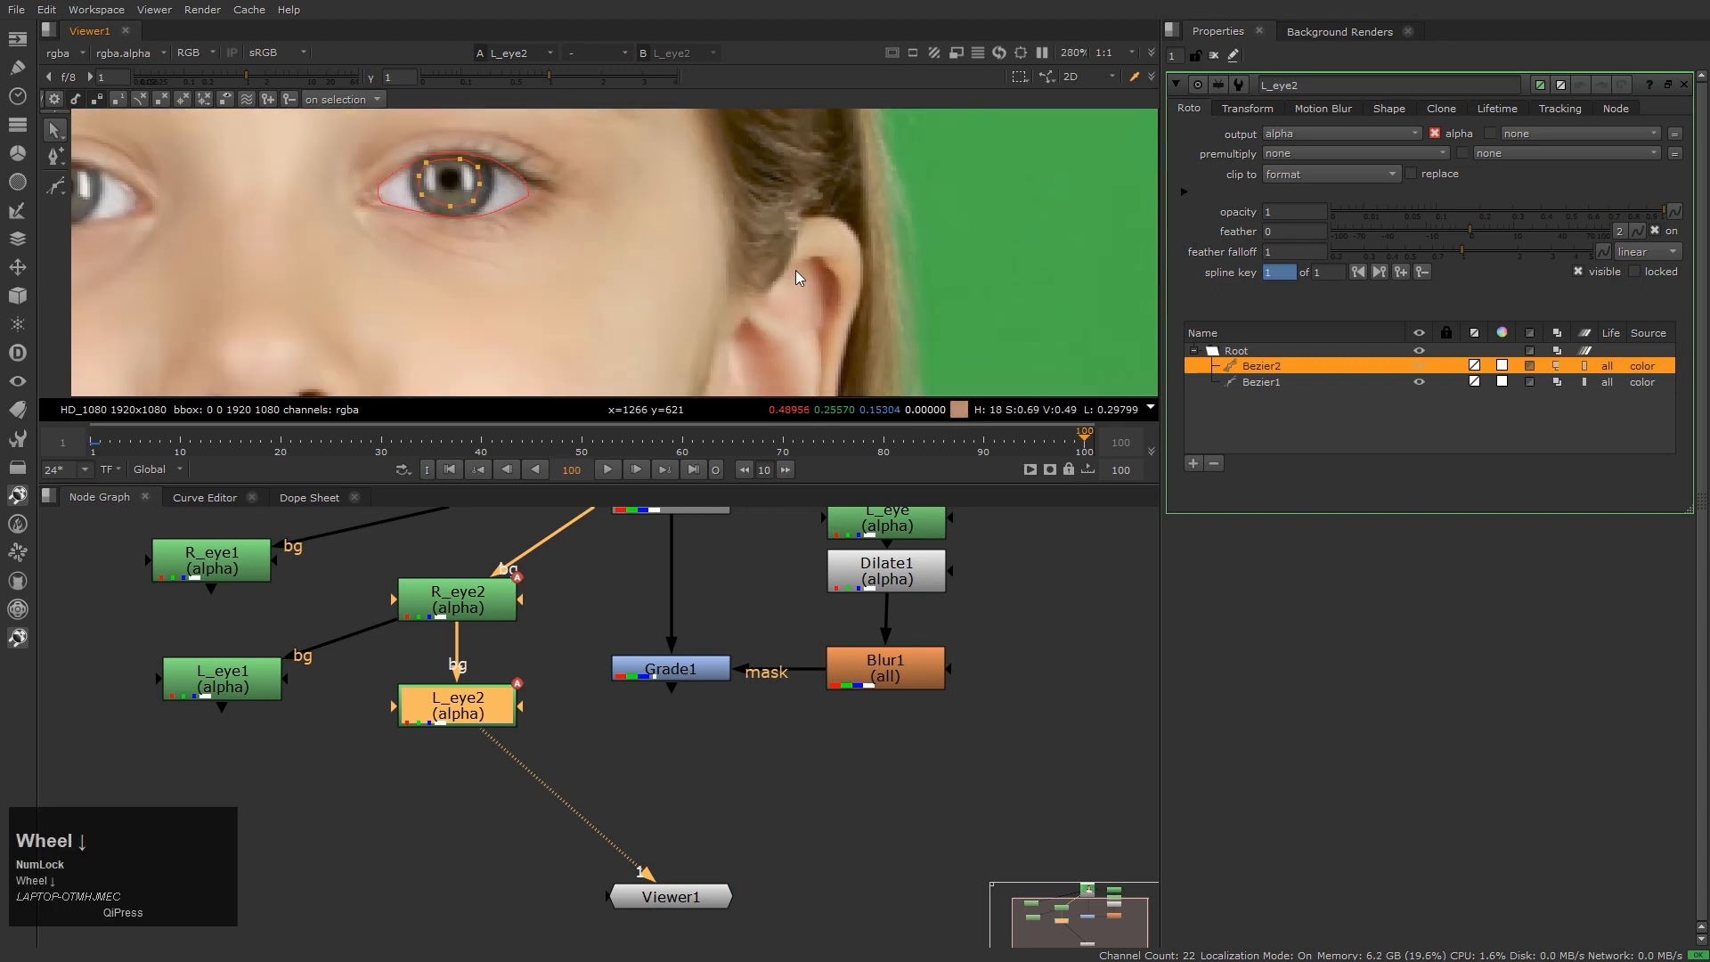
pyautogui.scroll(1, 431, 188)
pyautogui.press('Home')
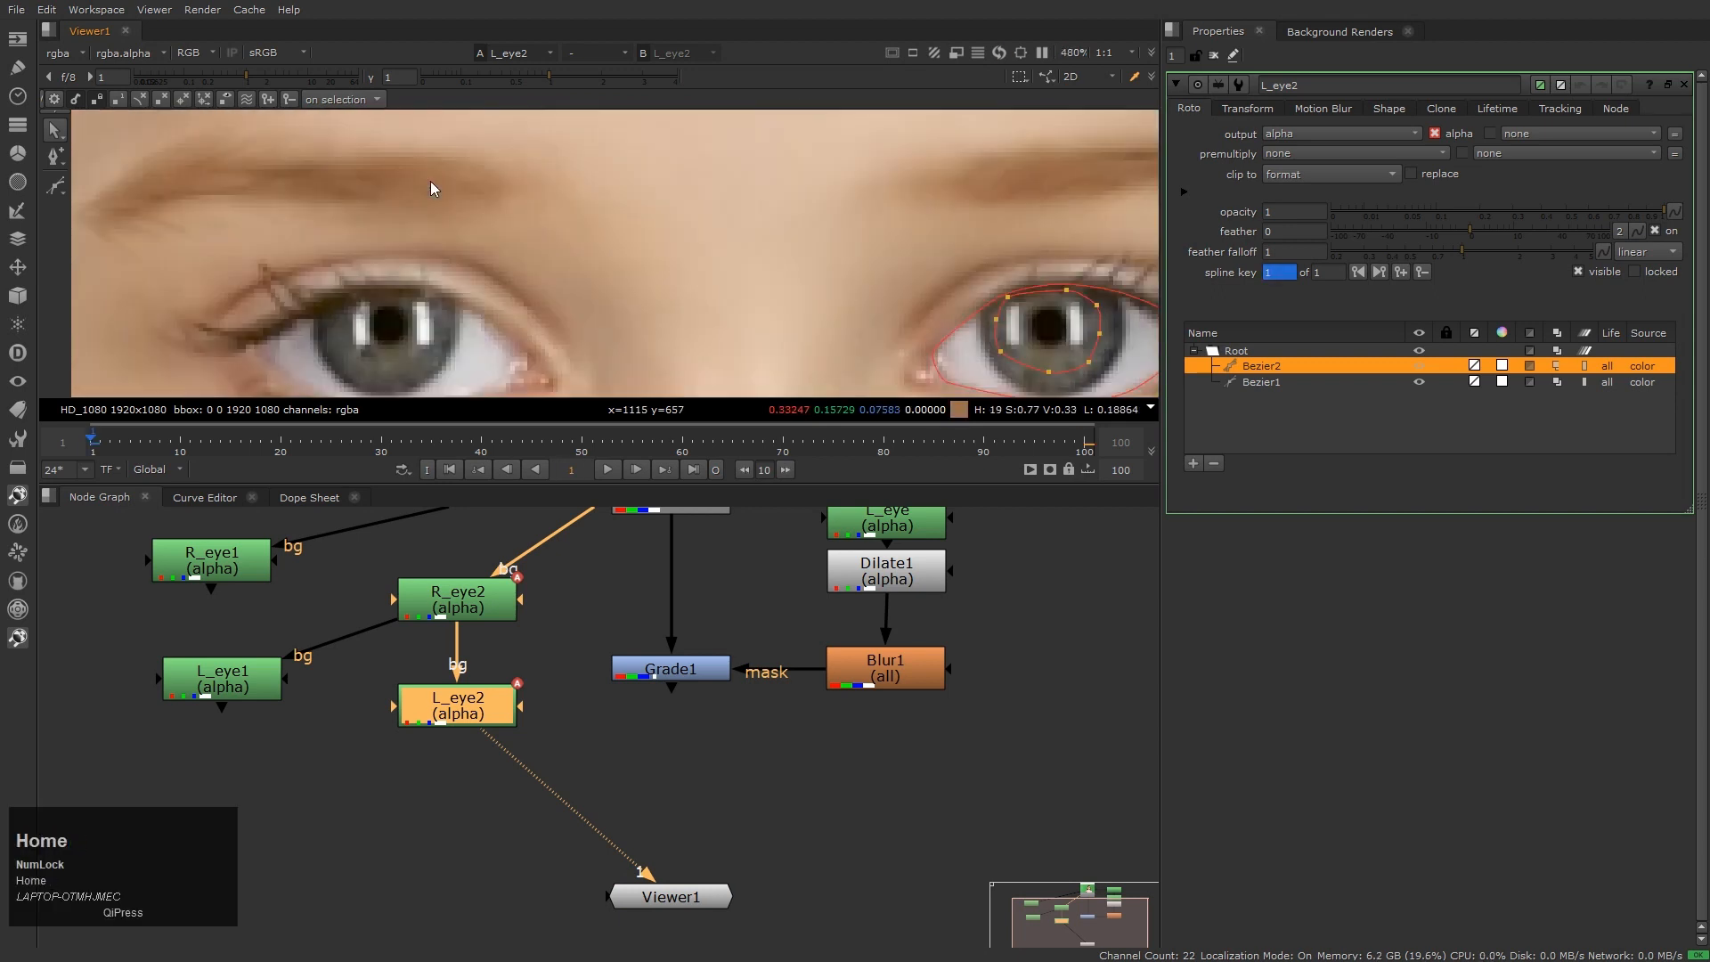
pyautogui.press('l')
pyautogui.scroll(-6, 431, 180)
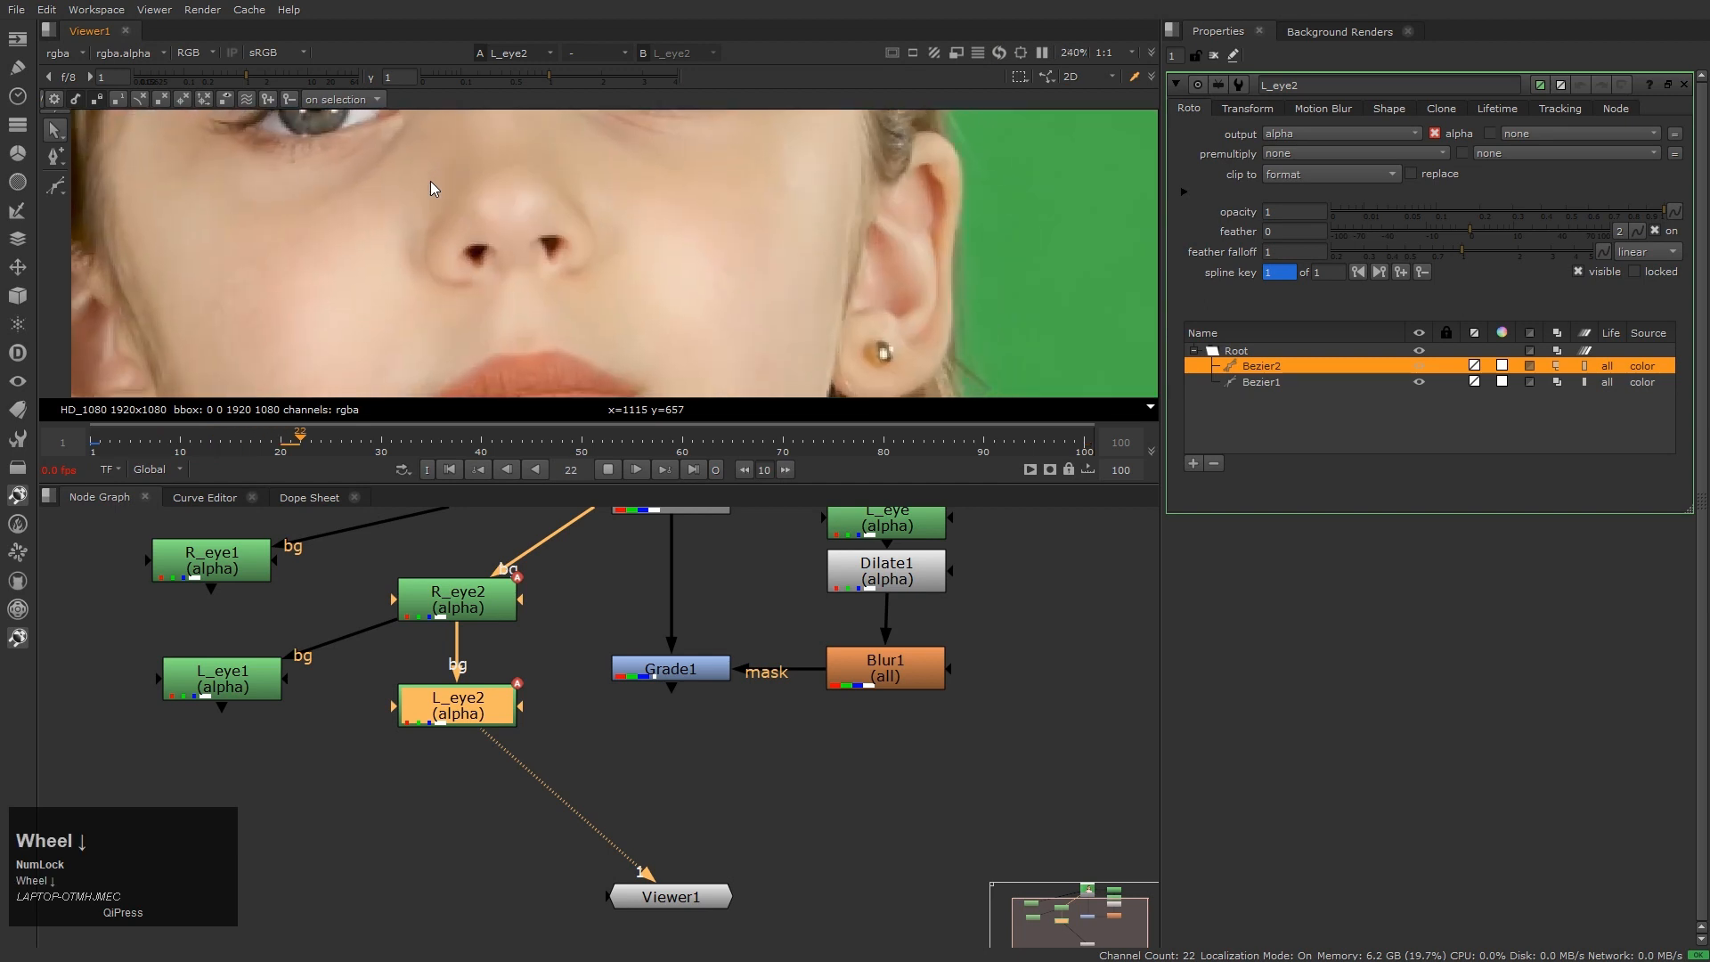
pyautogui.press('k')
pyautogui.scroll(8, 538, 180)
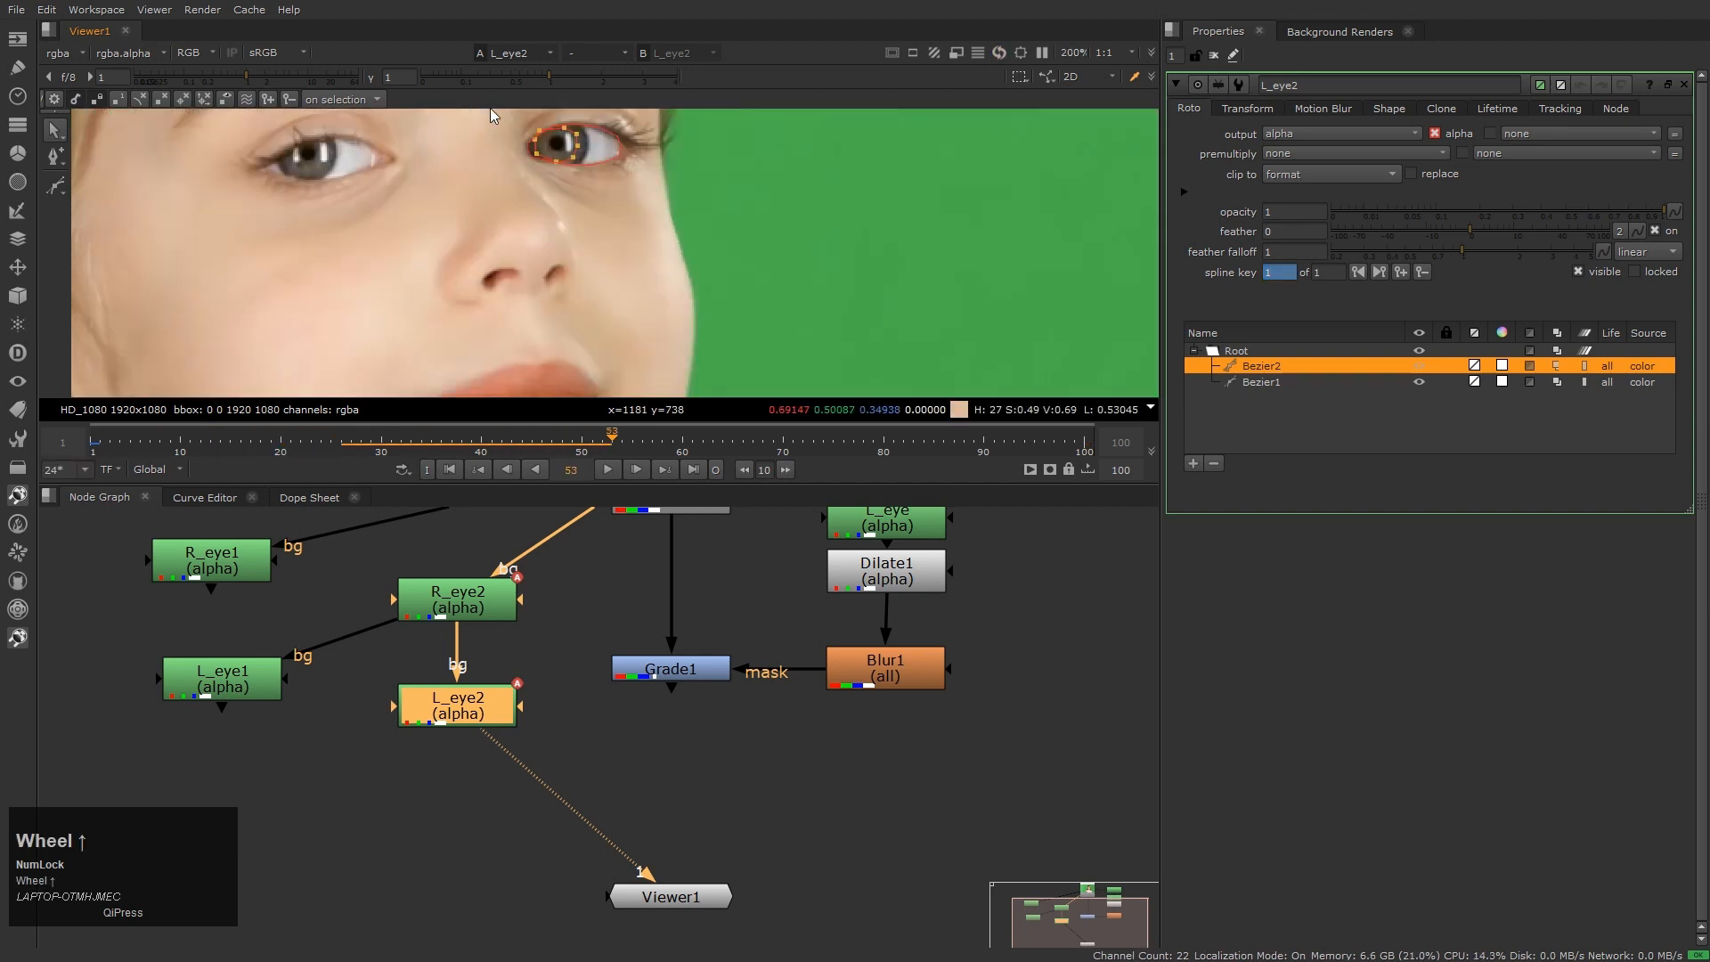
pyautogui.press('l')
pyautogui.press('k')
pyautogui.scroll(2, 714, 299)
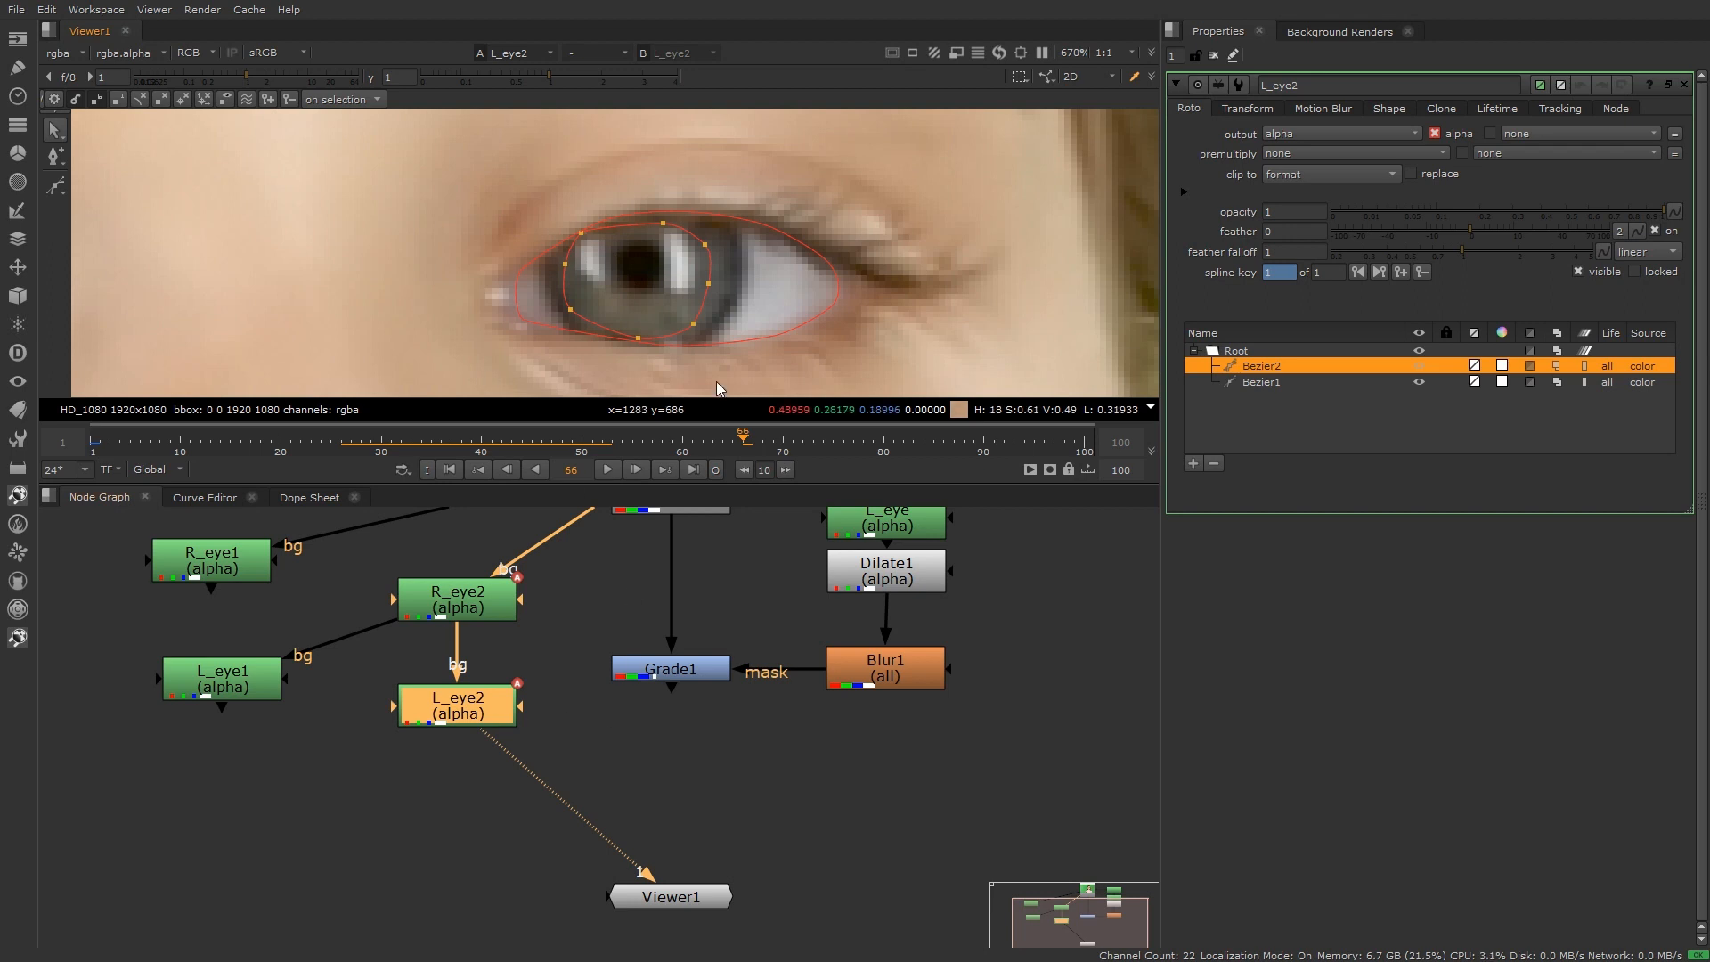
# Delete the original Bezier1 eye outline from L_eye2 and detach L_eye1's bg input from R_eye2
pyautogui.click(782, 335)
pyautogui.press('Delete')
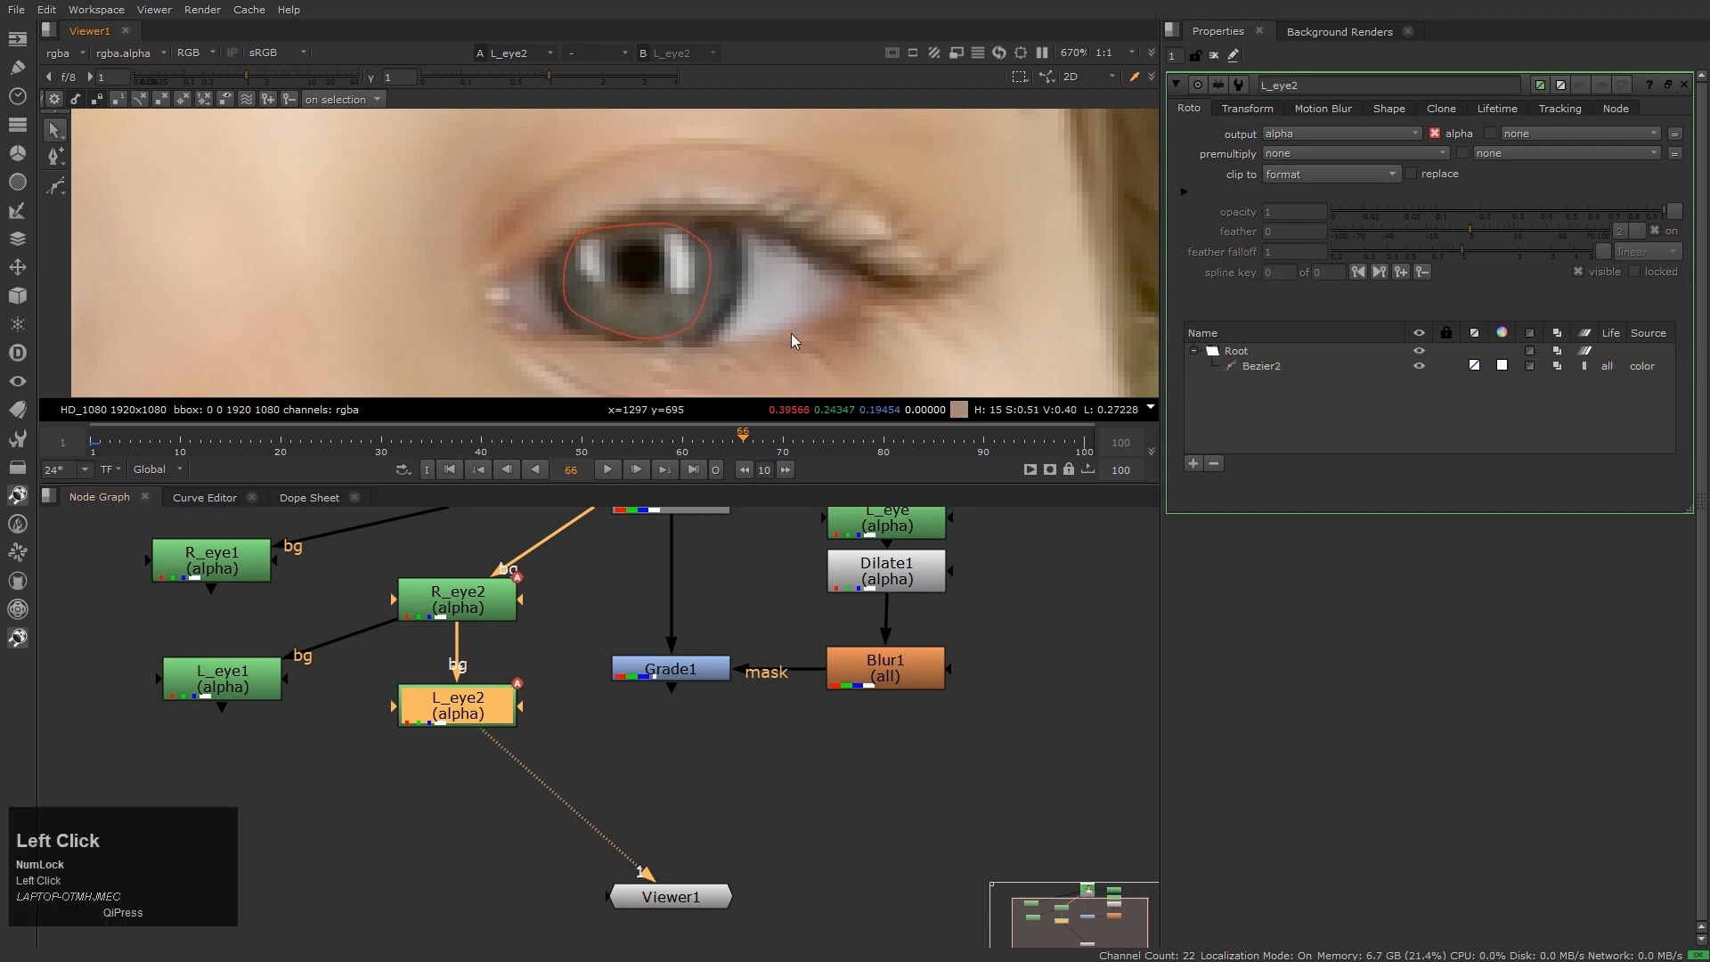
pyautogui.scroll(-3, 580, 699)
pyautogui.scroll(3, 490, 666)
pyautogui.moveTo(472, 644); pyautogui.dragTo(413, 755)
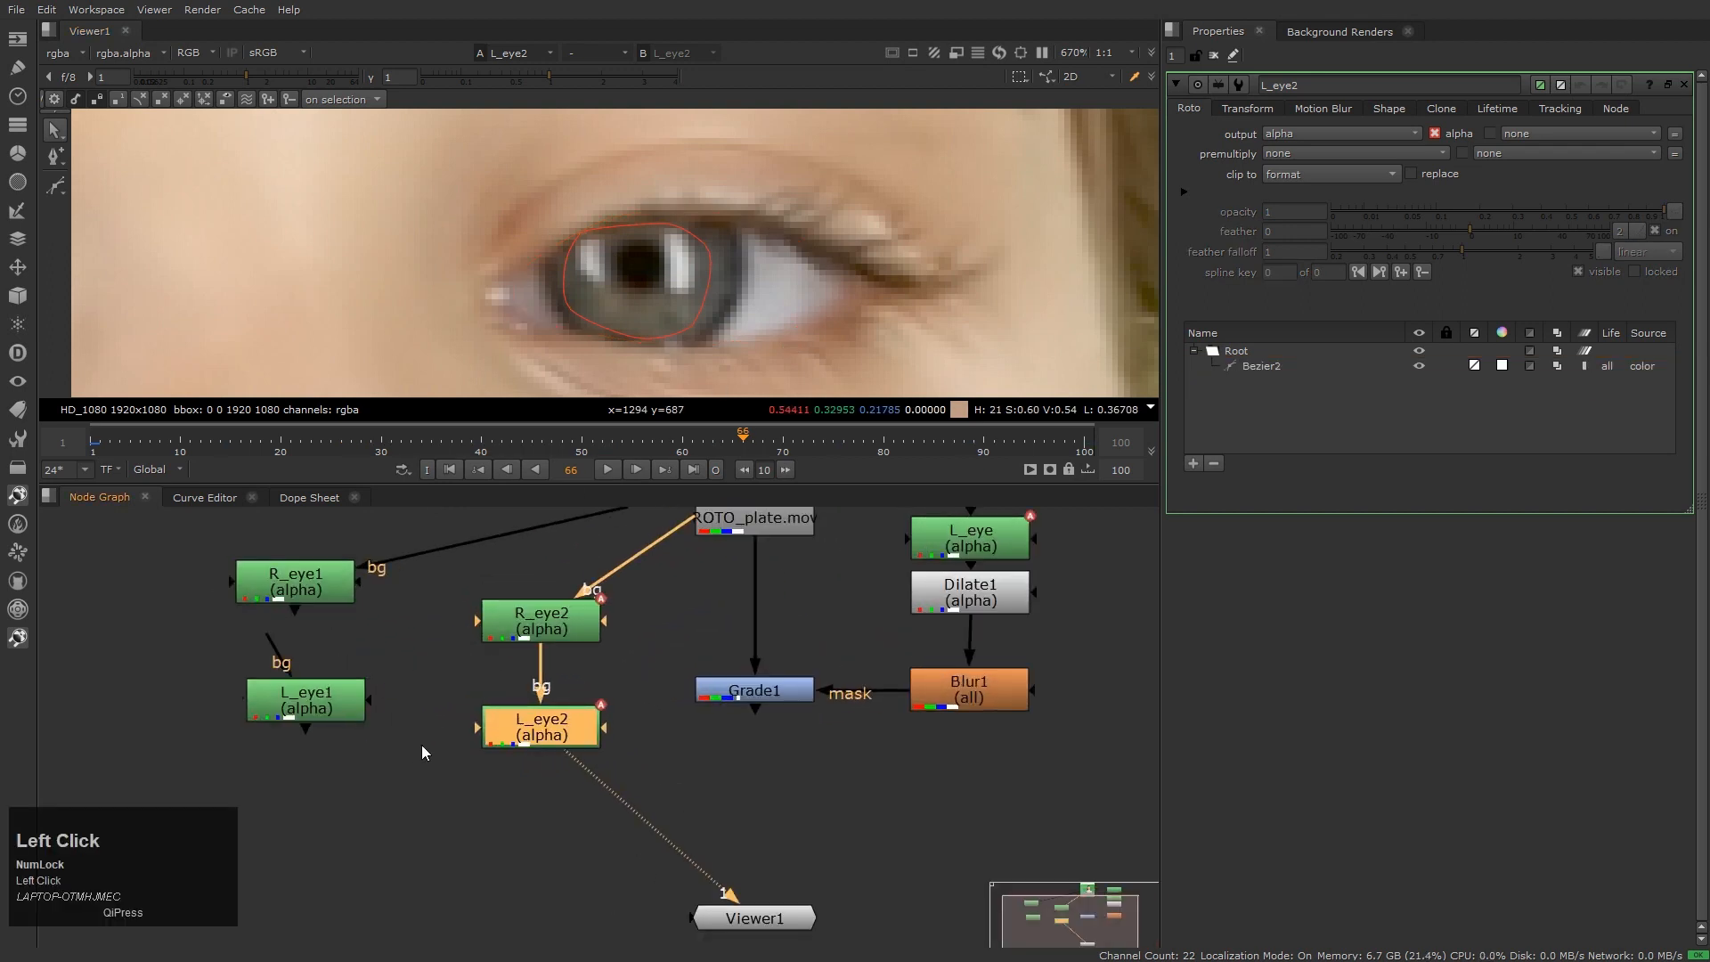
pyautogui.scroll(-5, 788, 222)
pyautogui.middleClick(951, 340)
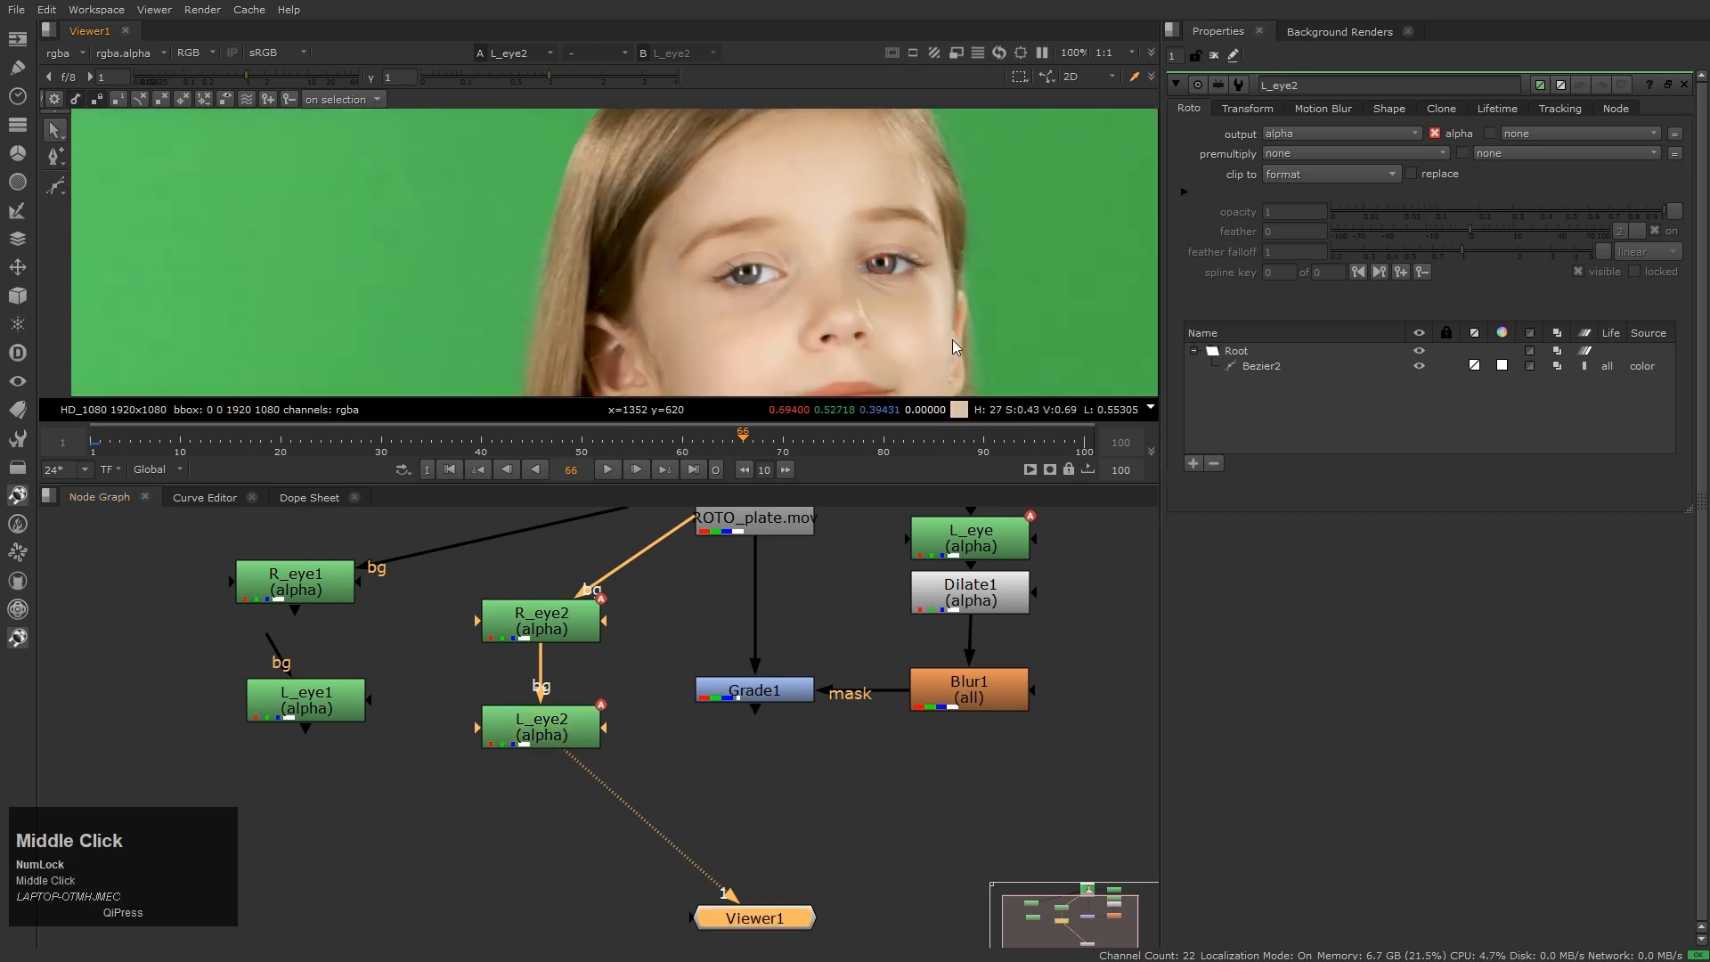
# Check both iris mattes in the alpha channel and as a matte overlay on the plate
pyautogui.press('a')
pyautogui.press('a')
pyautogui.click(869, 327)
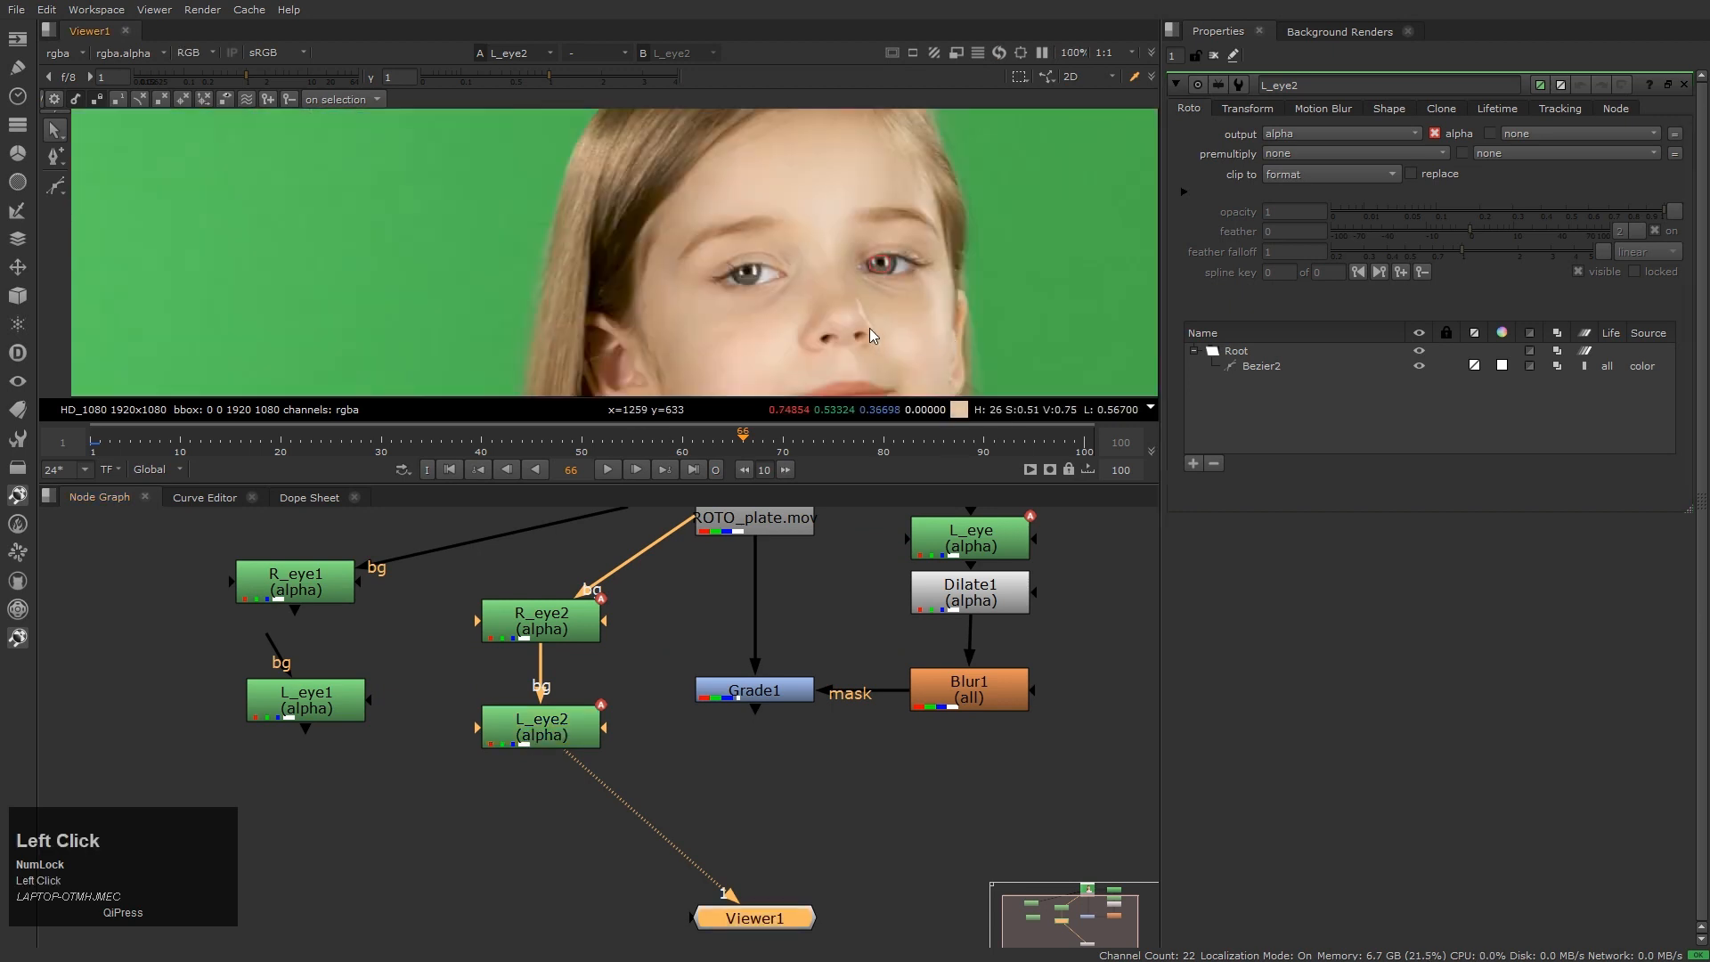
pyautogui.press('m')
pyautogui.scroll(3, 794, 298)
pyautogui.press('m')
# Connect L_eye1's bg input to R_eye1 and stack each left-eye node closely beneath its right-eye node
pyautogui.click(419, 653)
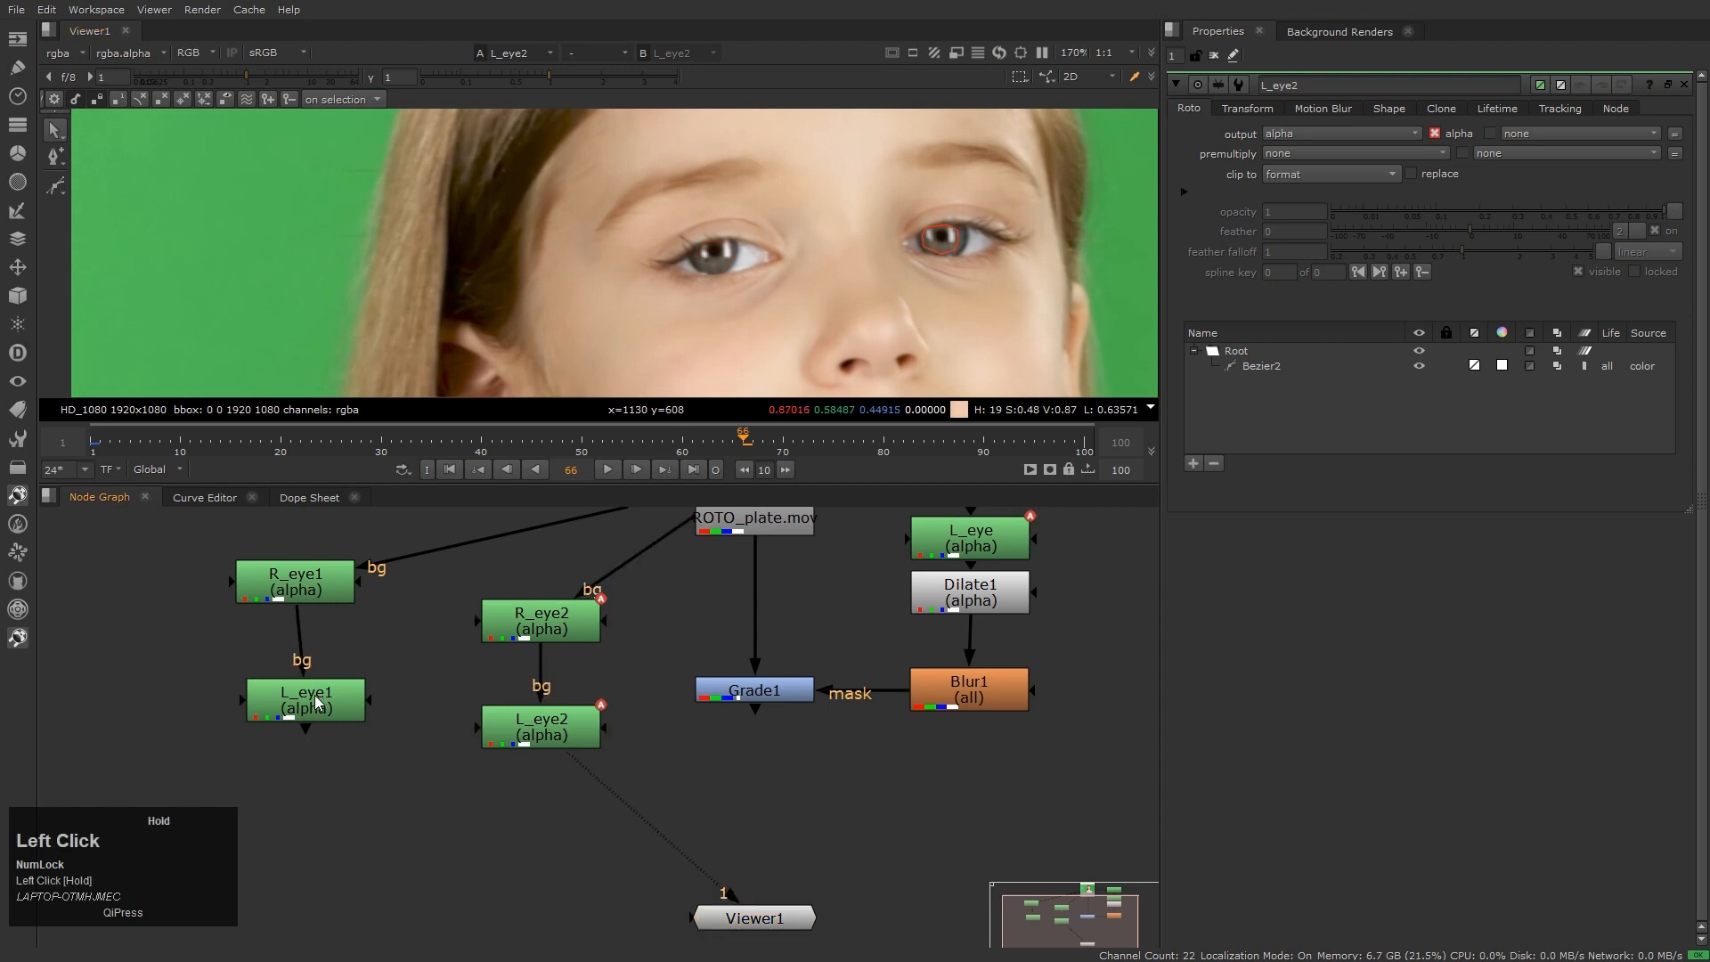
pyautogui.moveTo(313, 700); pyautogui.dragTo(303, 663)
pyautogui.press('1')
pyautogui.moveTo(558, 741); pyautogui.dragTo(556, 703)
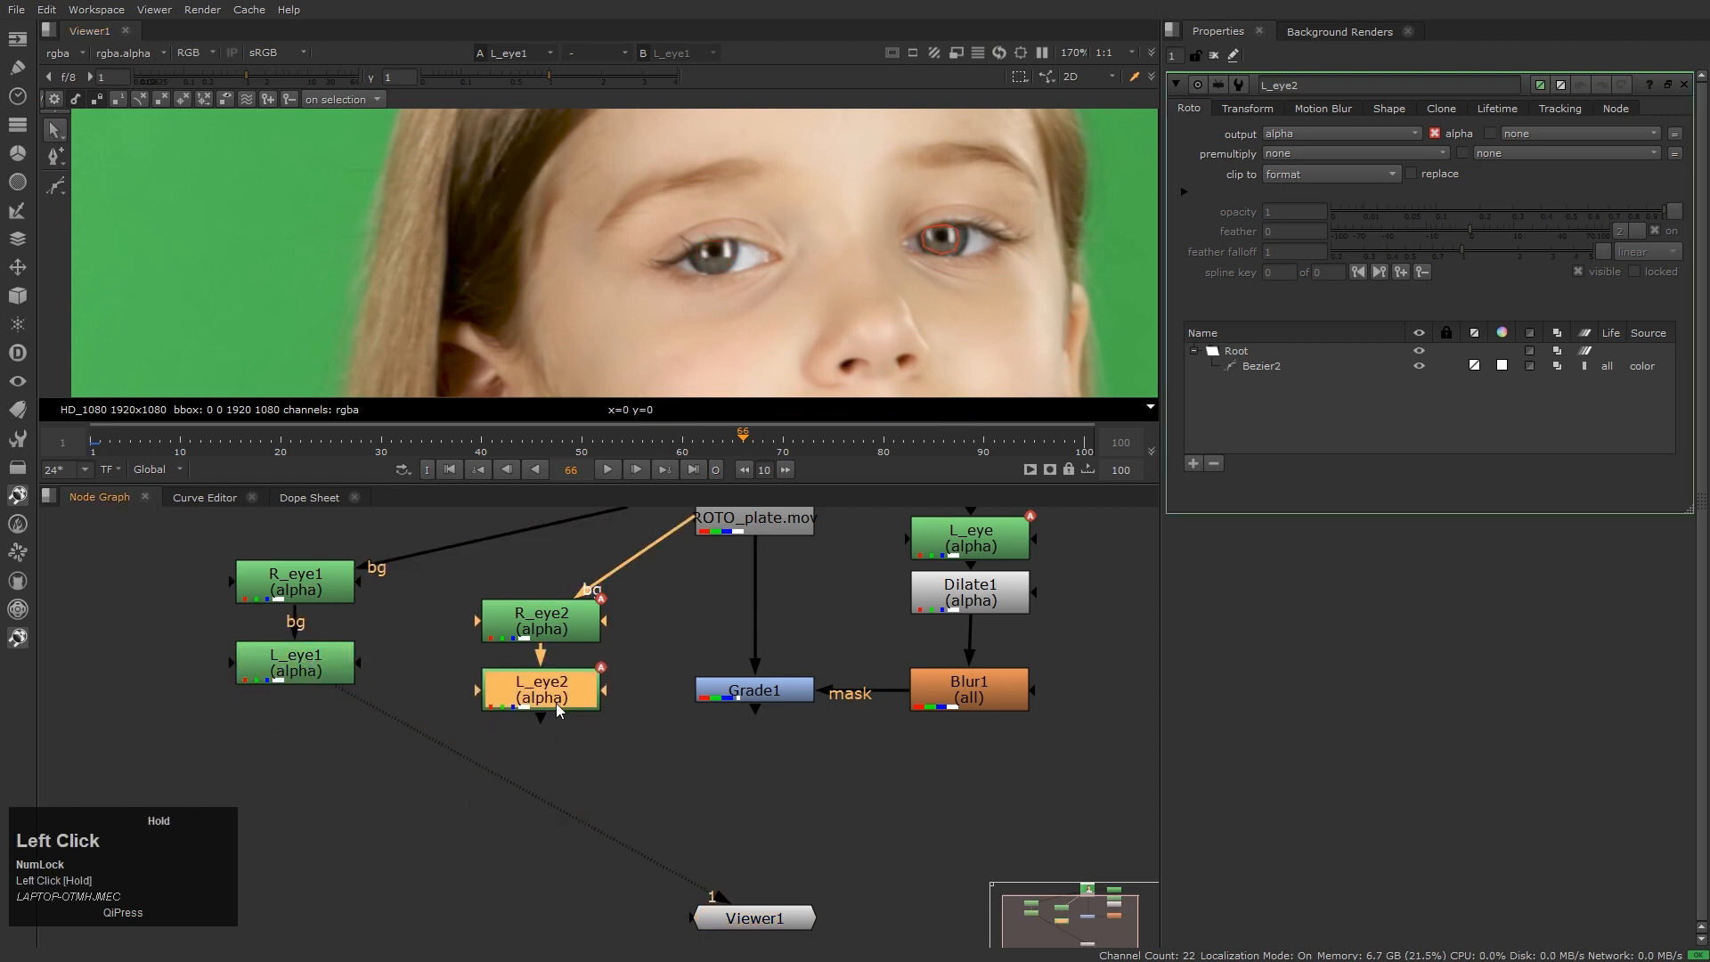
pyautogui.moveTo(434, 584); pyautogui.dragTo(638, 750)
pyautogui.moveTo(558, 686); pyautogui.dragTo(554, 649)
# Display L_eye2 in the viewer and move the R_eye2 and L_eye2 pair closer to the R_eye1 branch
pyautogui.click(631, 755)
pyautogui.click(526, 651)
pyautogui.scroll(-3, 525, 650)
pyautogui.moveTo(339, 584); pyautogui.dragTo(612, 727)
pyautogui.press('1')
pyautogui.moveTo(522, 677); pyautogui.dragTo(450, 667)
pyautogui.click(485, 768)
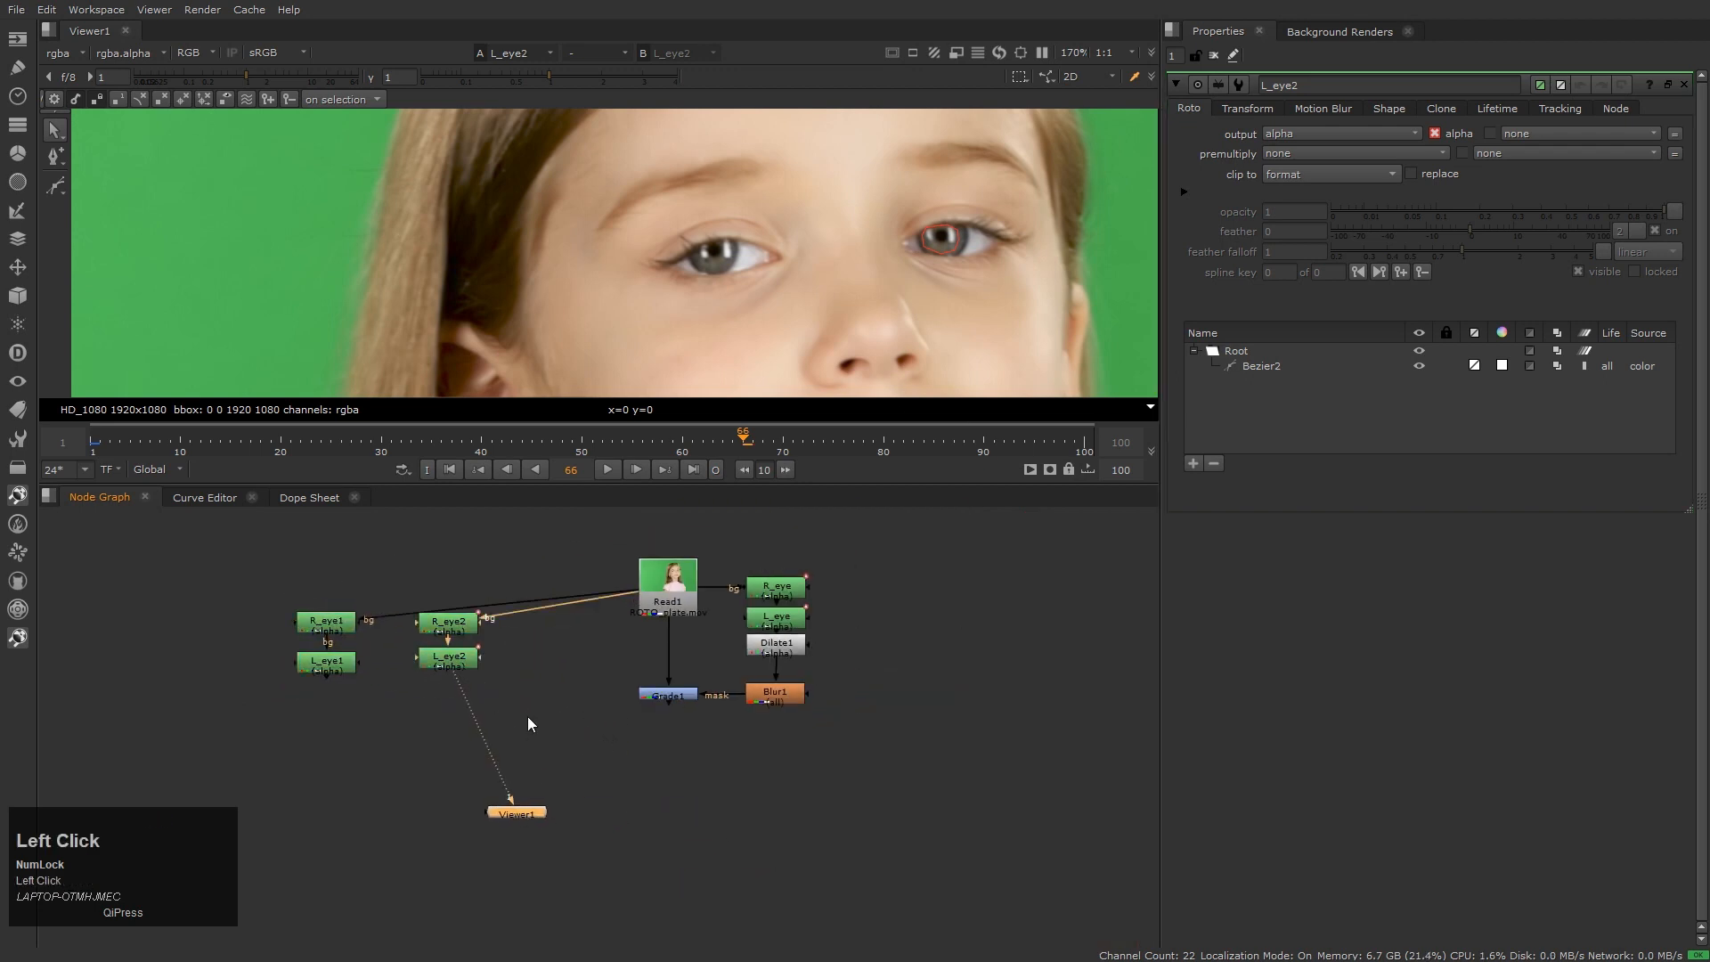
pyautogui.scroll(3, 528, 722)
pyautogui.moveTo(526, 672); pyautogui.dragTo(529, 745, button='middle')
pyautogui.moveTo(324, 550); pyautogui.dragTo(535, 751)
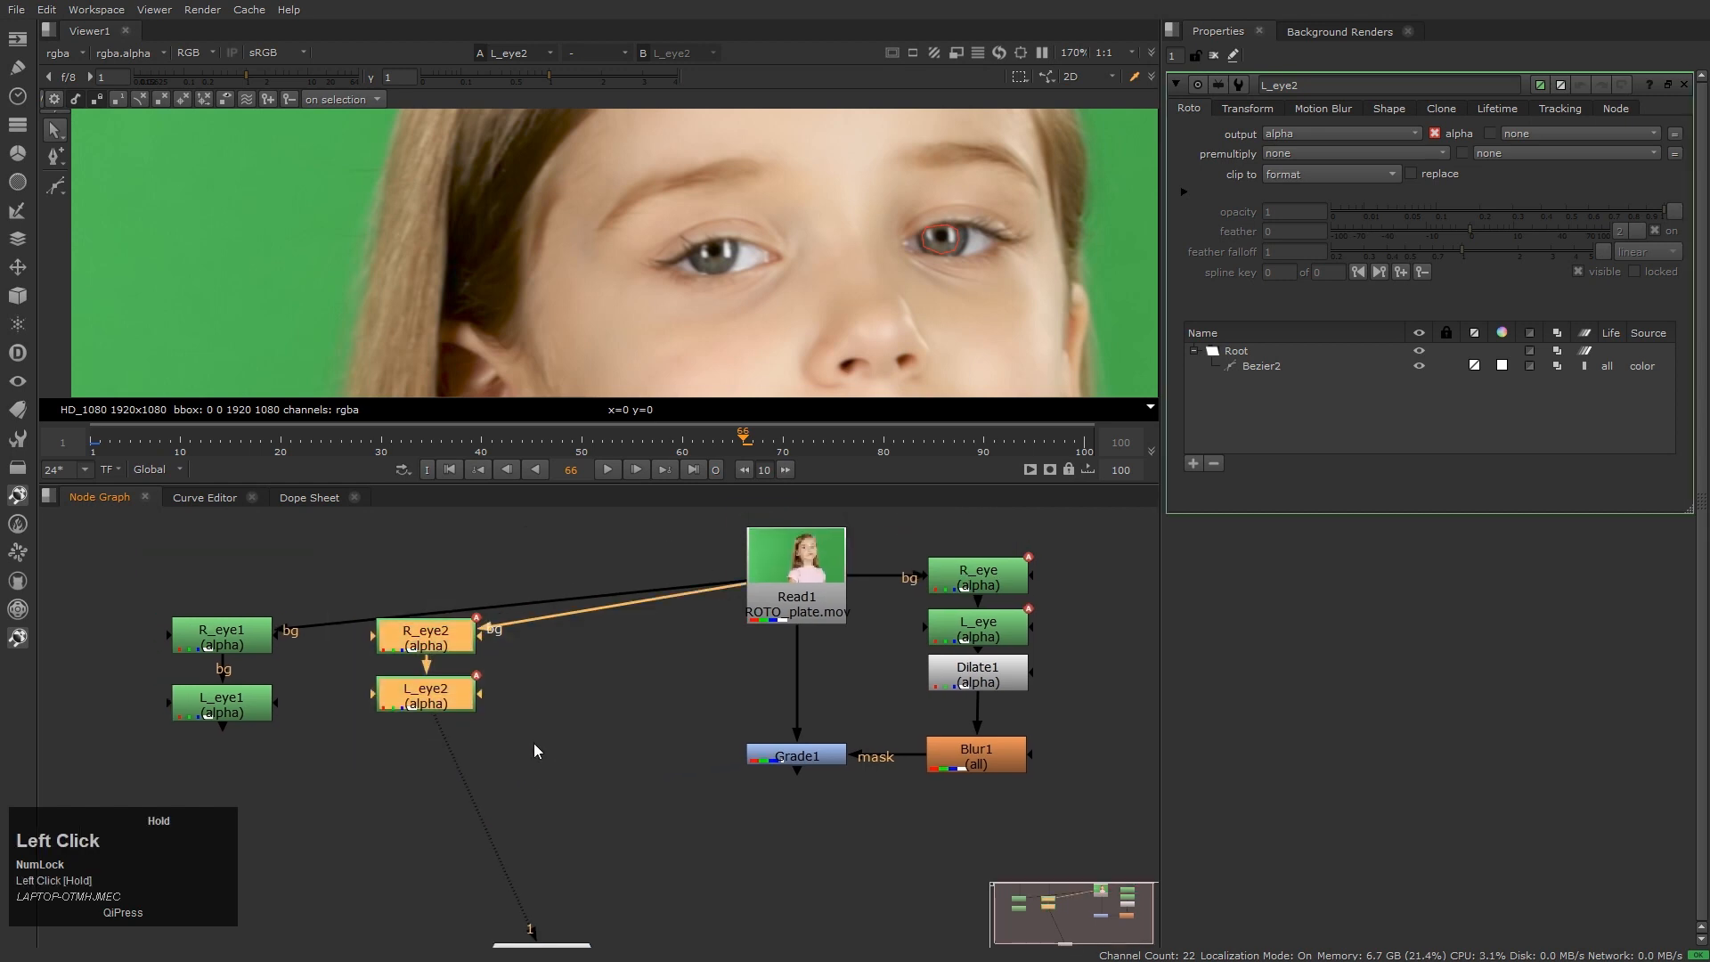
pyautogui.moveTo(443, 702); pyautogui.dragTo(443, 714)
pyautogui.click(443, 714)
# Compare the L_eye1 outline with the L_eye2 iris shape at frame 46 and view the alpha channel
pyautogui.scroll(8, 846, 292)
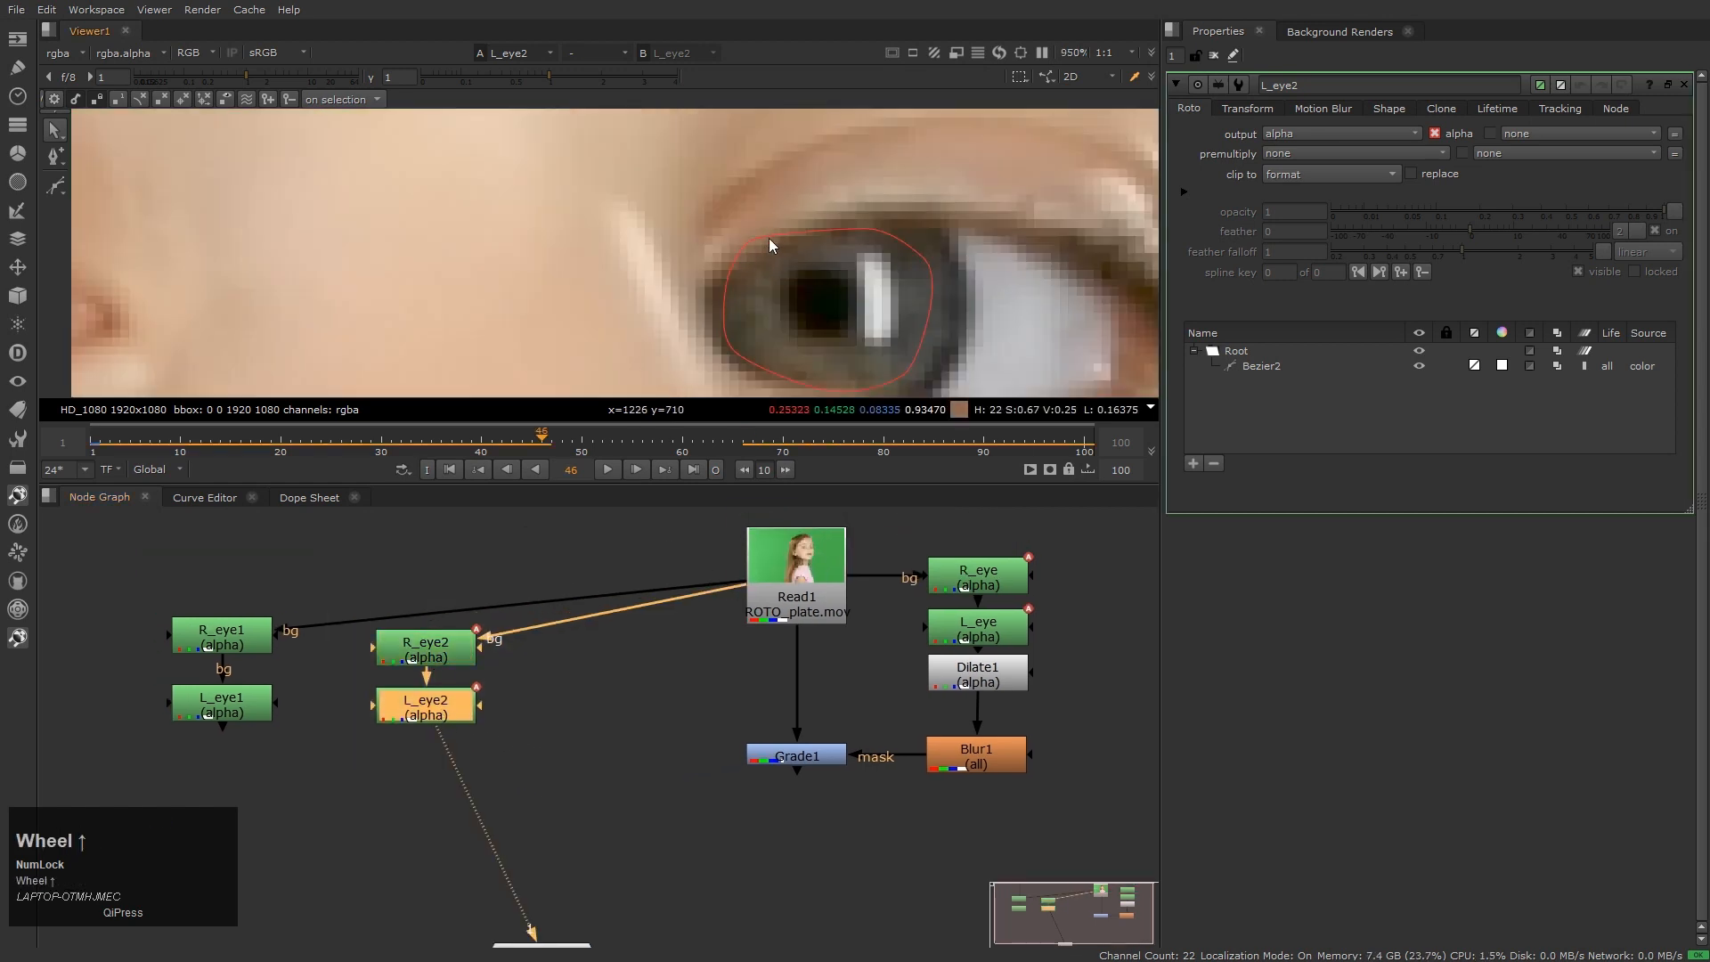
pyautogui.click(225, 703)
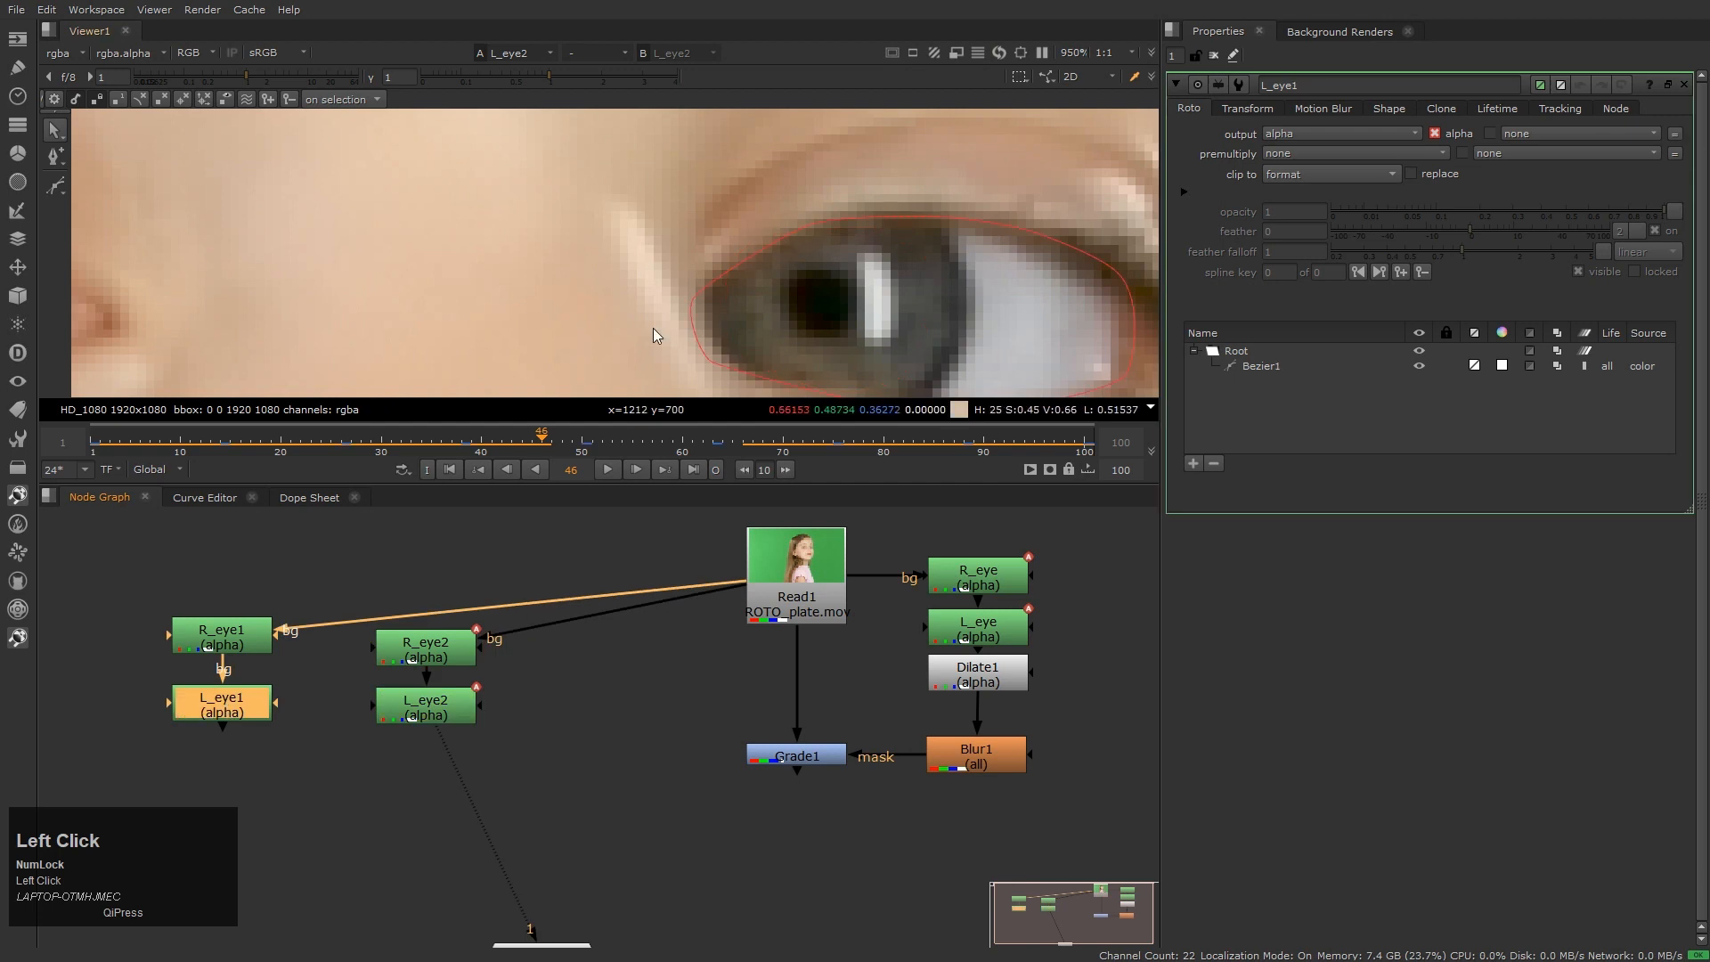
pyautogui.click(426, 703)
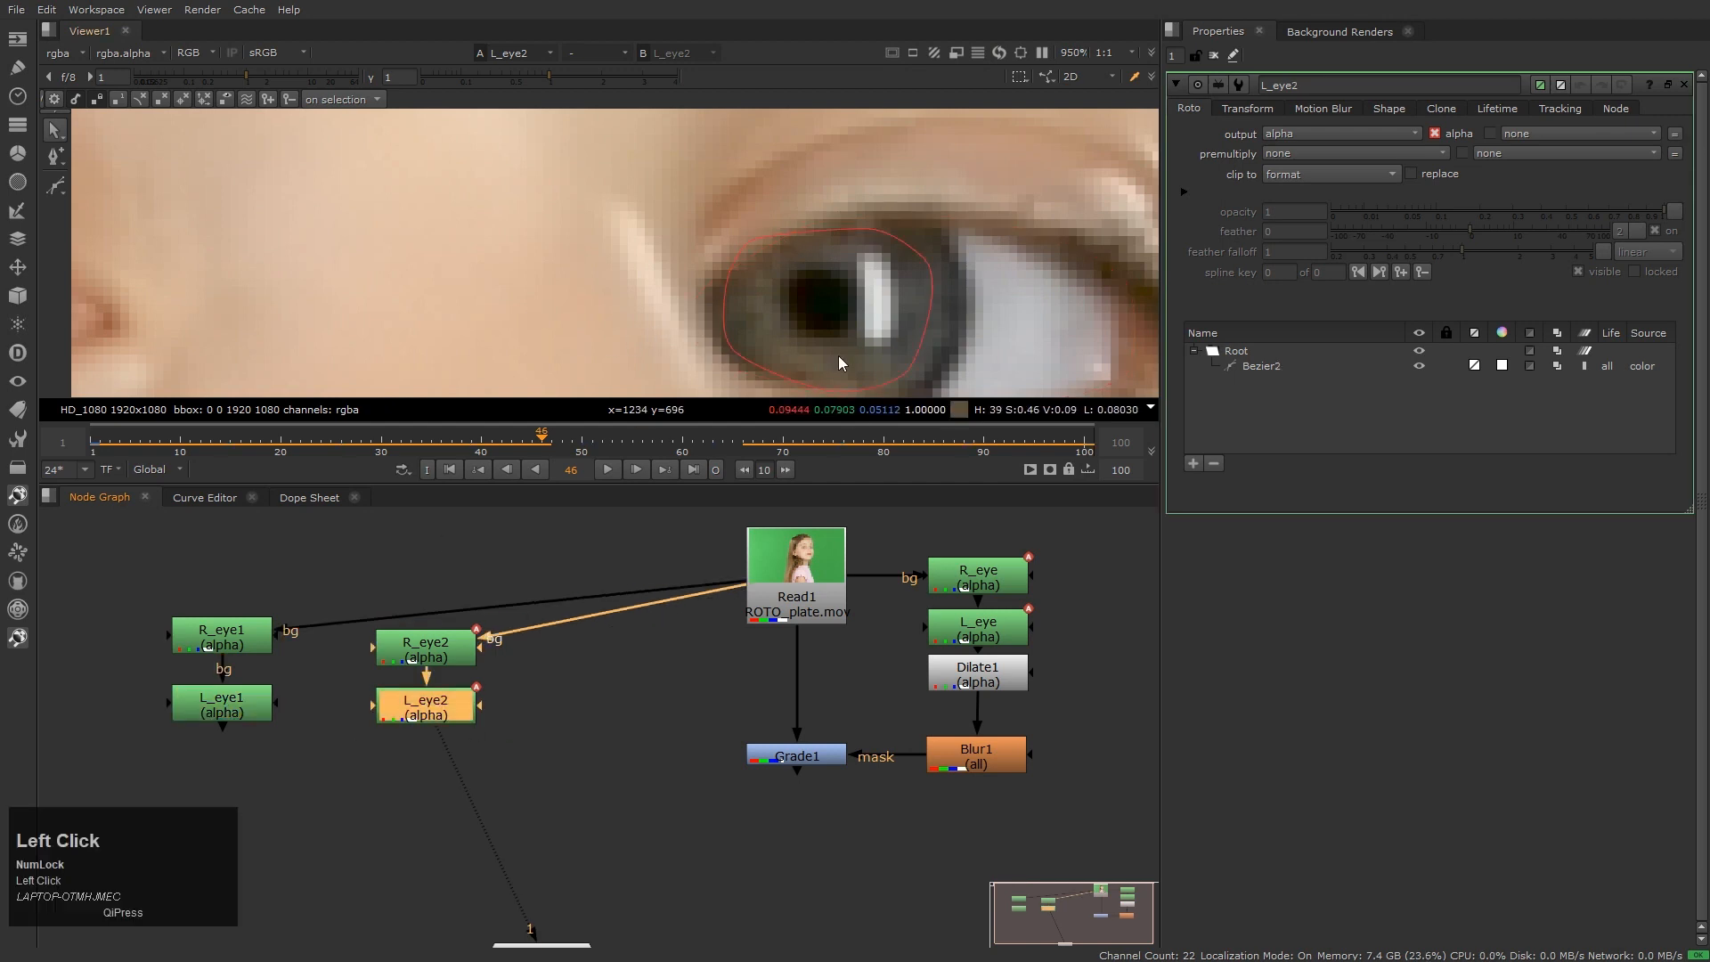
pyautogui.scroll(-3, 899, 308)
pyautogui.middleClick(900, 308)
pyautogui.press('a')
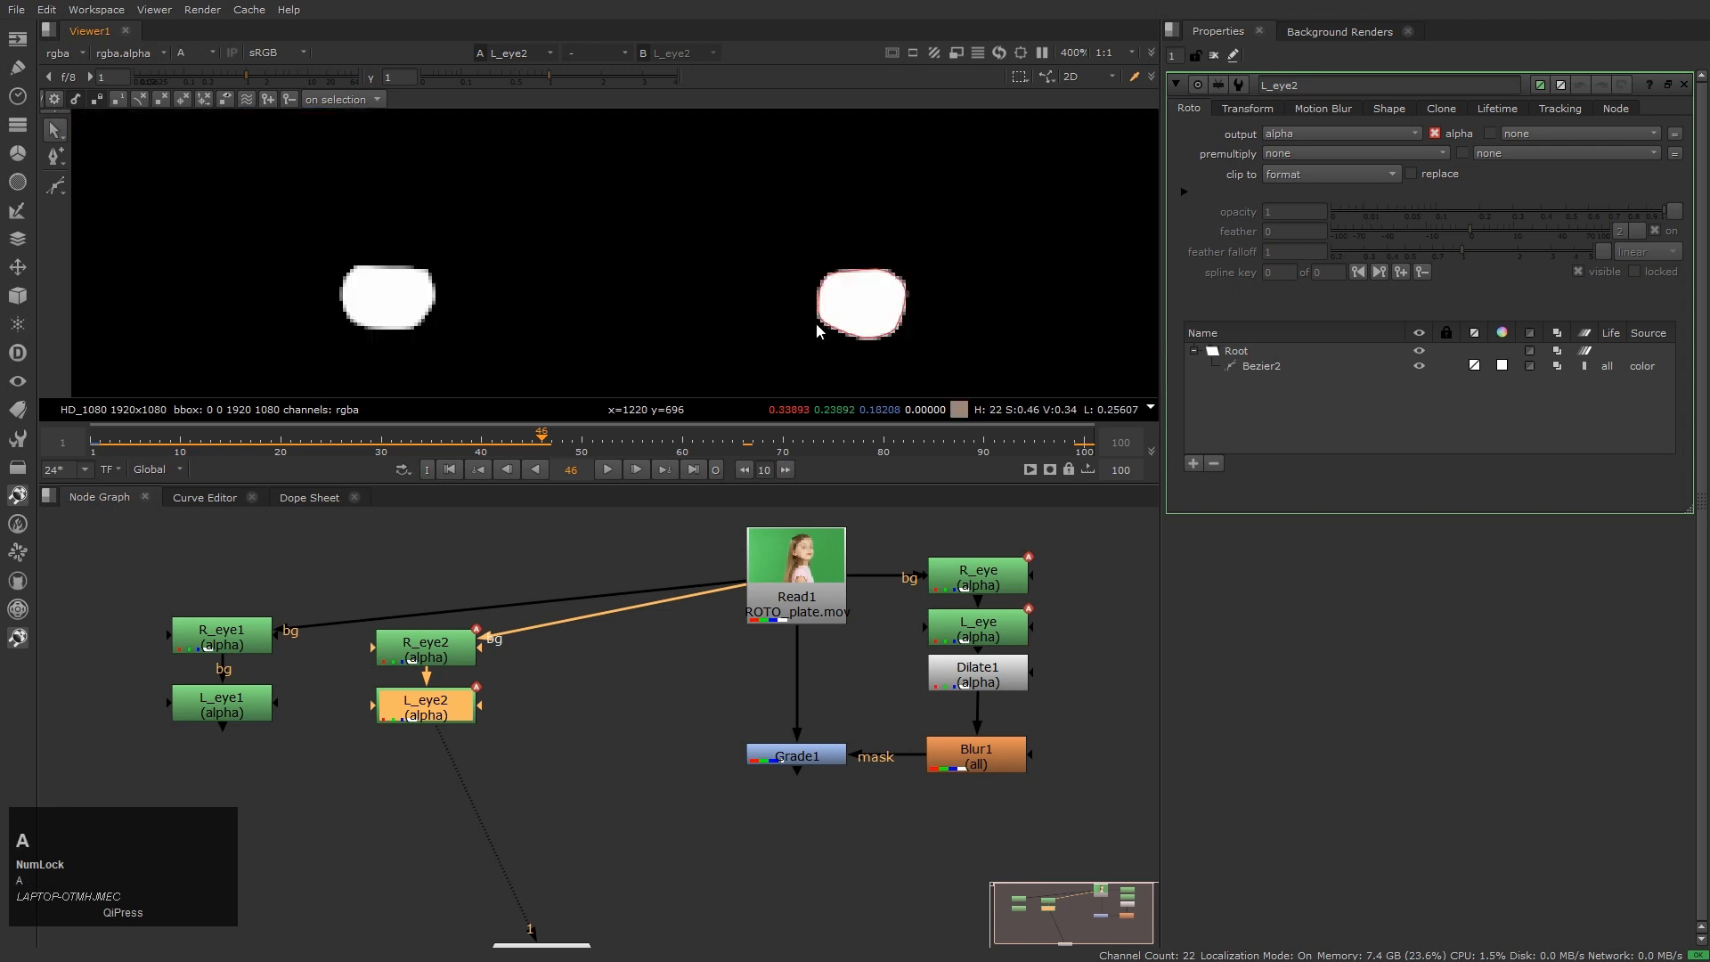
# Compare the alpha of L_eye1 with the alpha of L_eye2 in the viewer at frame 46
pyautogui.click(206, 712)
pyautogui.press('1')
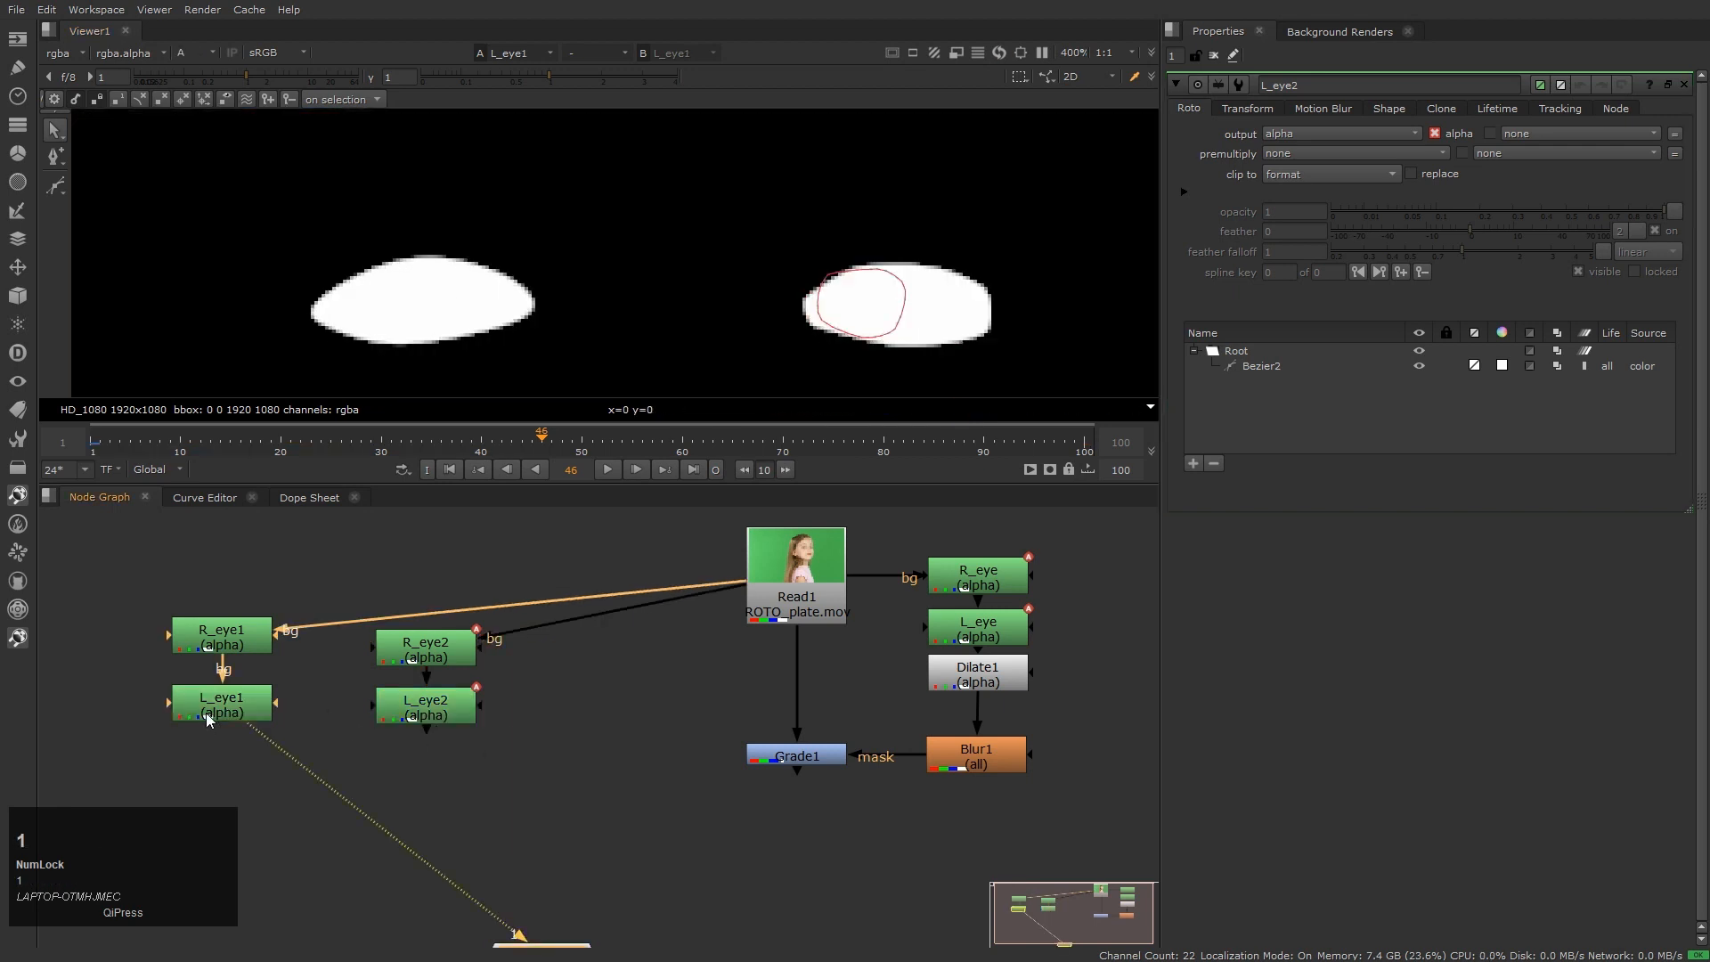
pyautogui.click(431, 717)
pyautogui.press('1')
# Add a ChannelMerge node directly beneath L_eye2, connected to its output
pyautogui.click(420, 719)
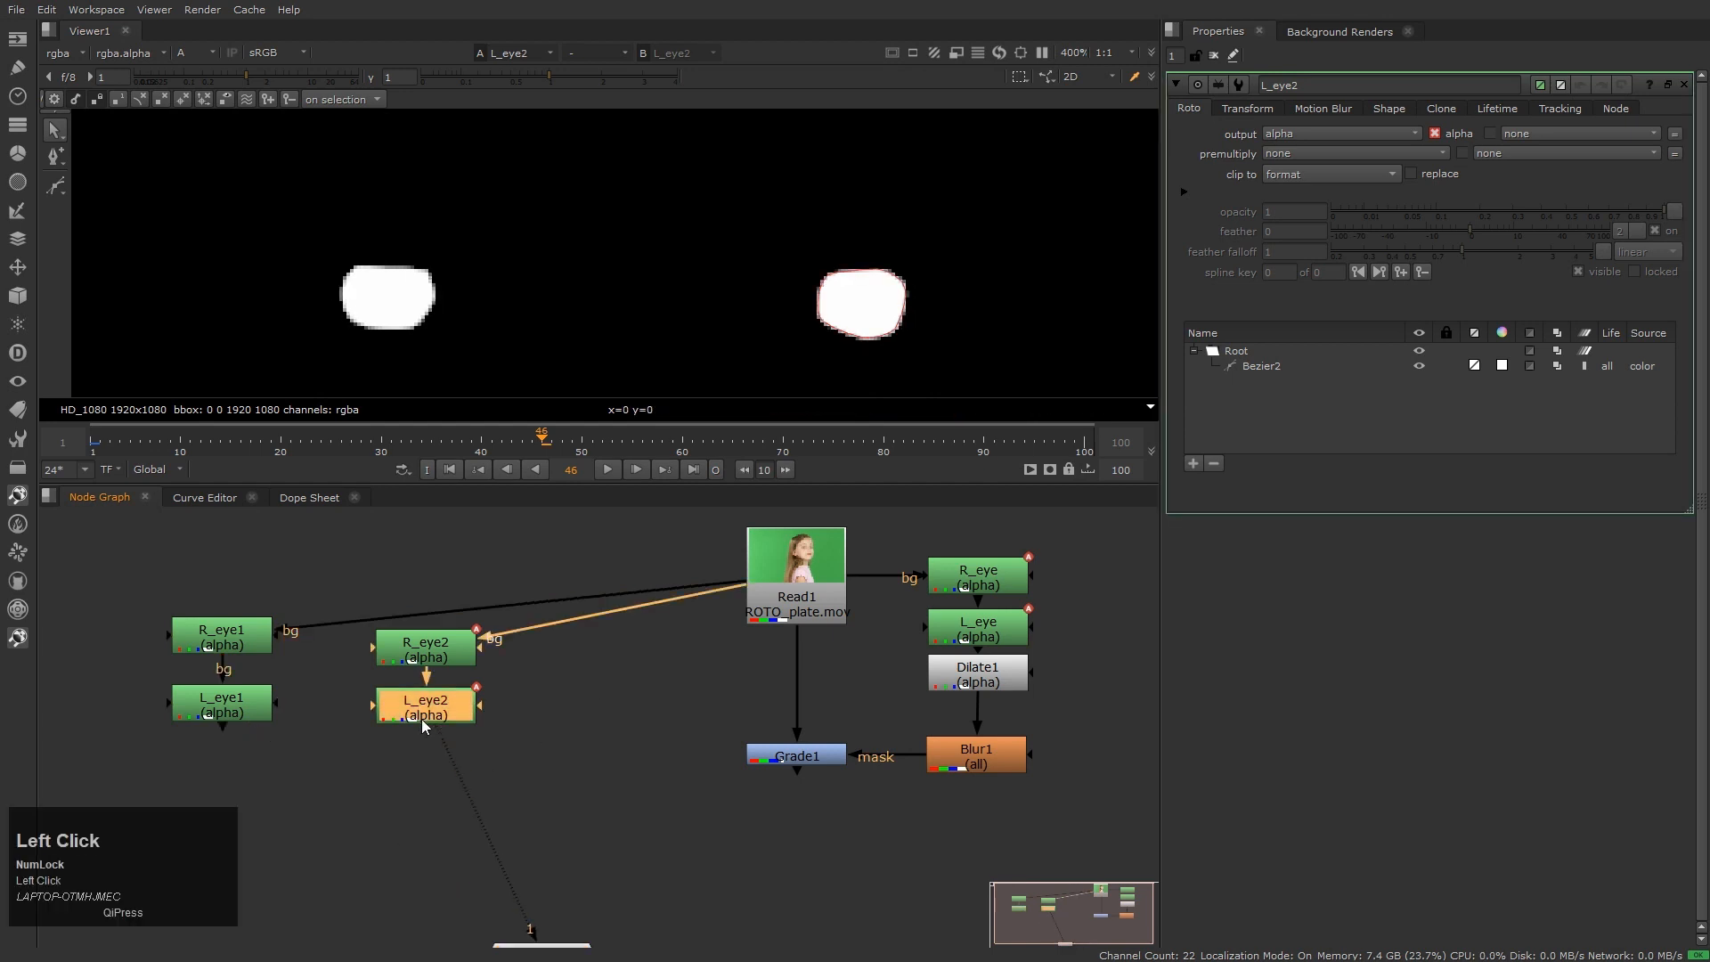
pyautogui.press('Tab')
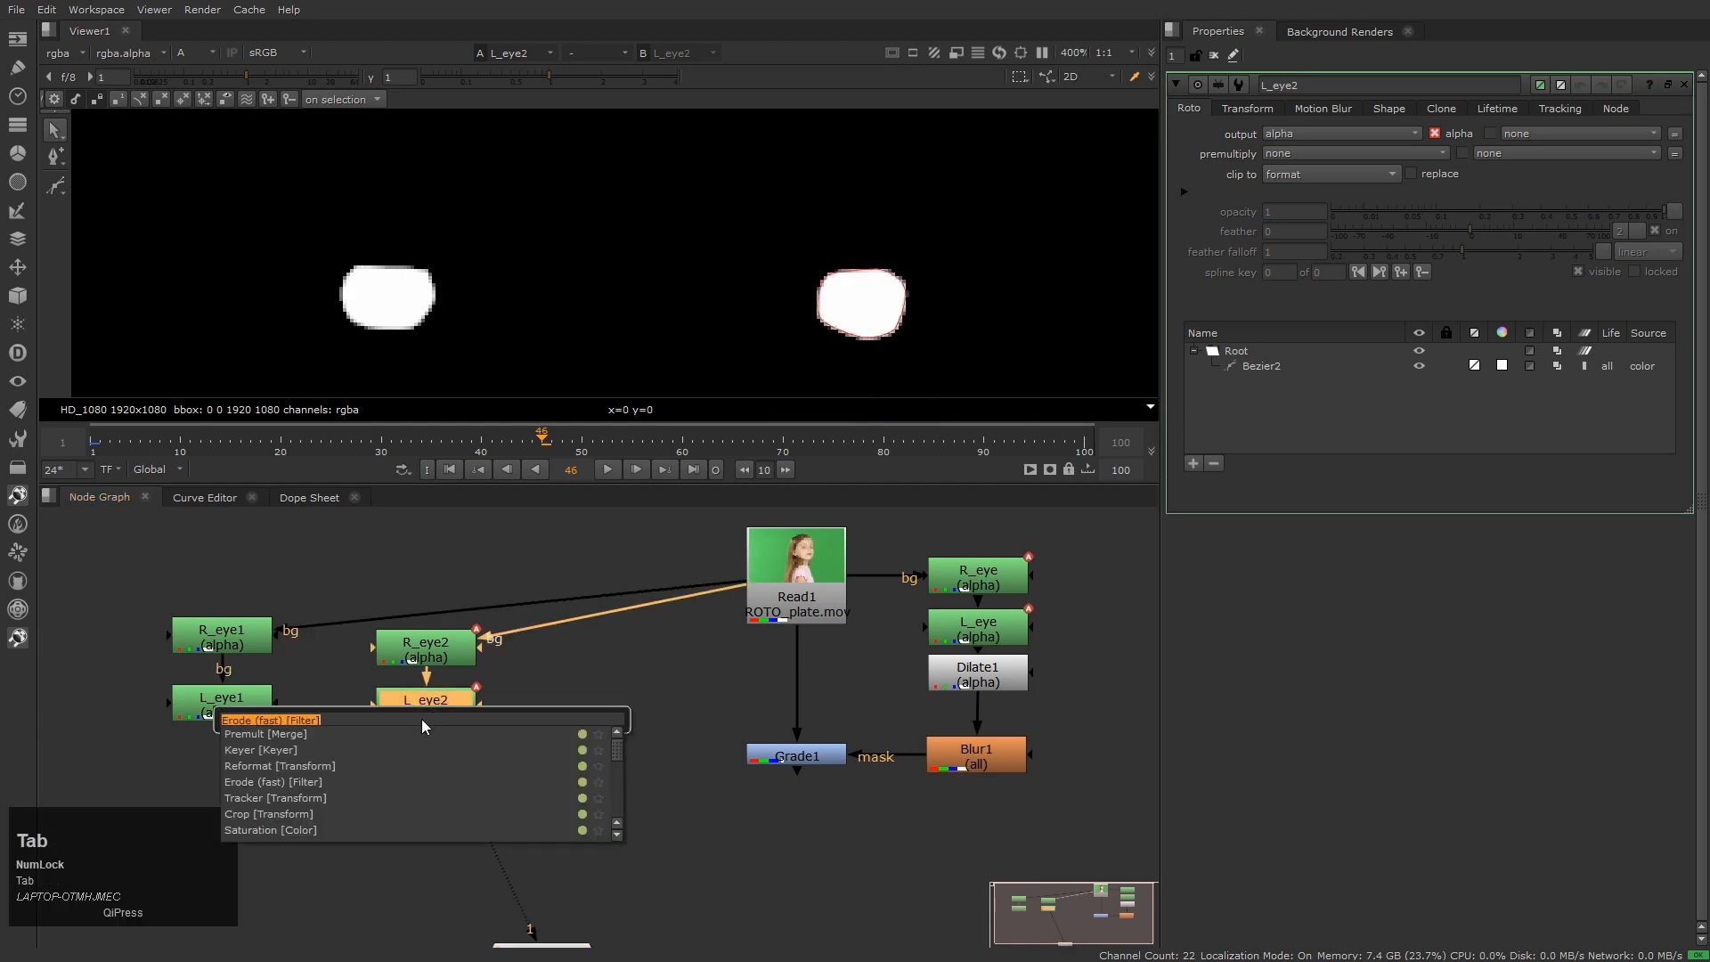
pyautogui.write('chan')
pyautogui.press('Down')
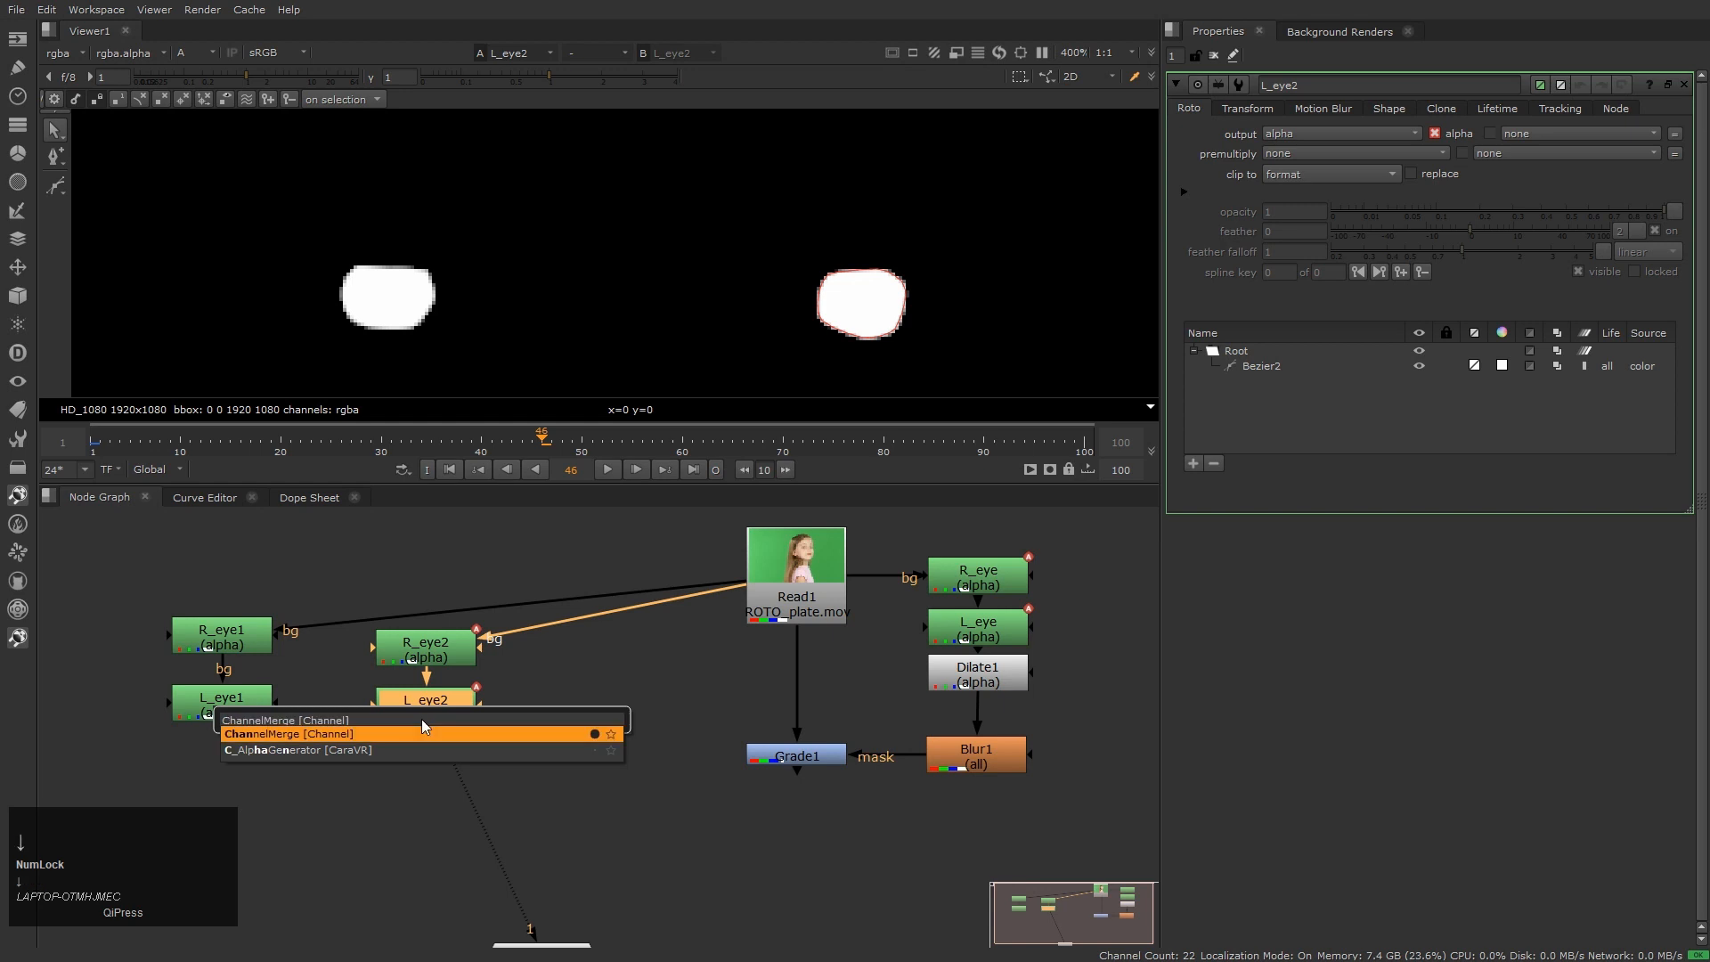
pyautogui.press('Return')
pyautogui.moveTo(595, 699); pyautogui.dragTo(459, 789)
pyautogui.scroll(2, 460, 789)
pyautogui.moveTo(460, 789); pyautogui.dragTo(676, 787, button='middle')
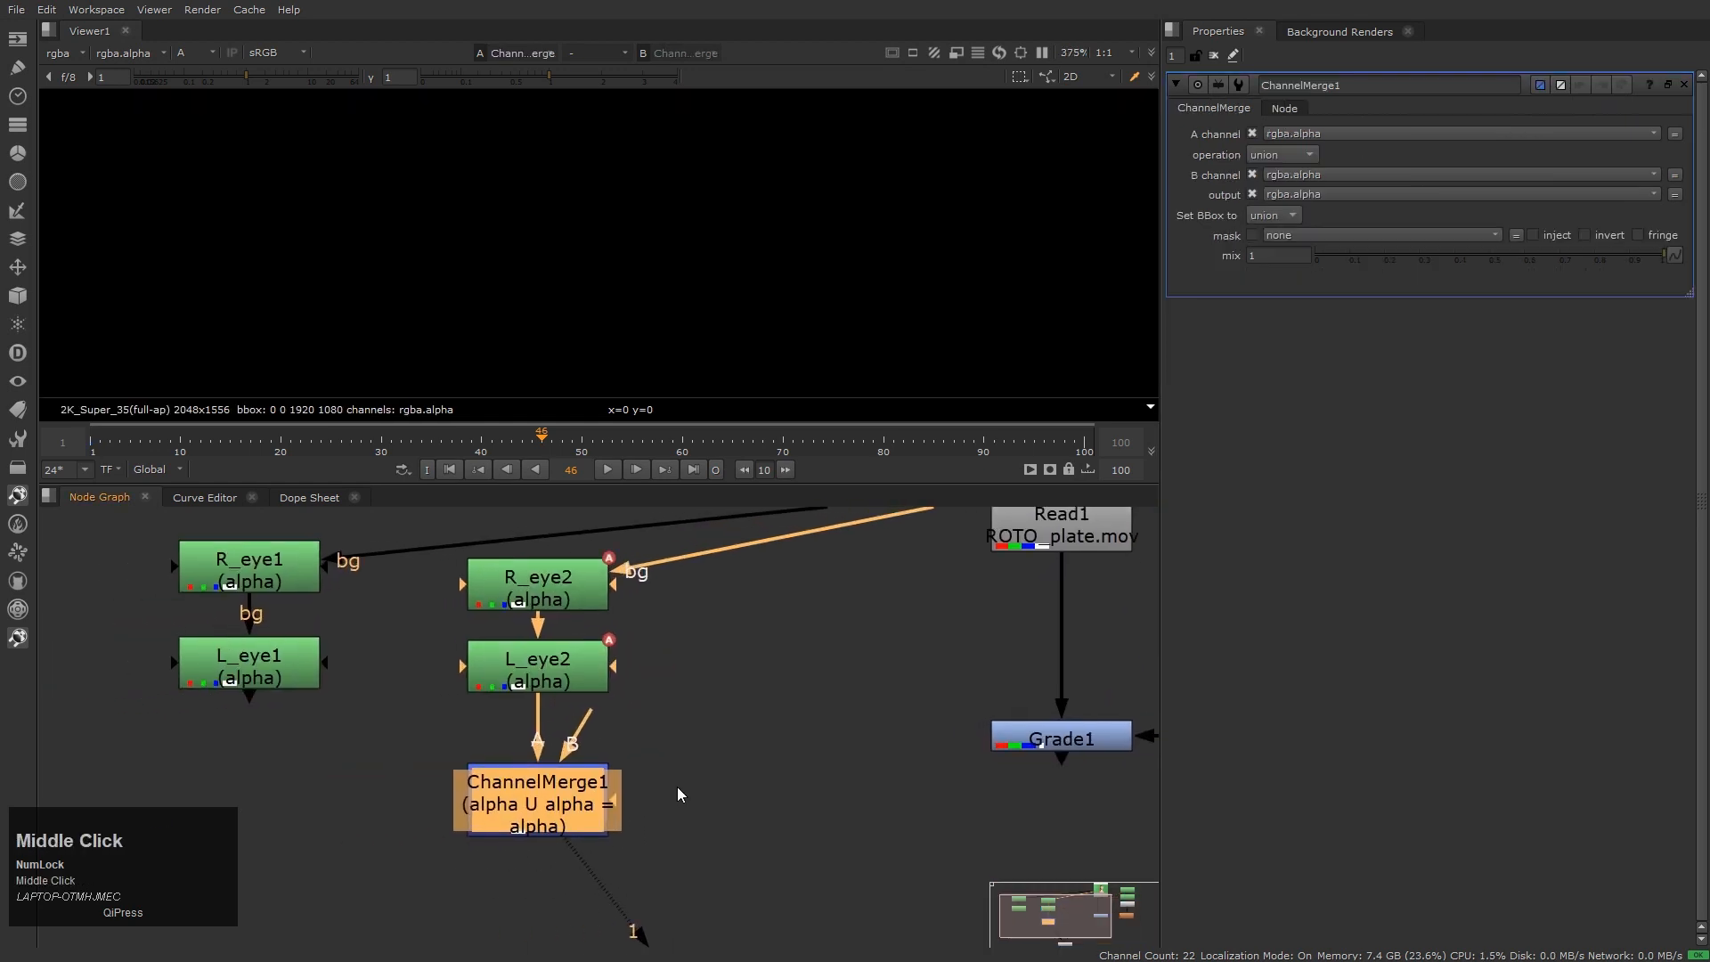
# Connect L_eye1 to ChannelMerge1's free input and swap the inputs so L_eye1 feeds A and L_eye2 feeds B
pyautogui.scroll(-4, 684, 782)
pyautogui.moveTo(629, 754); pyautogui.dragTo(417, 716)
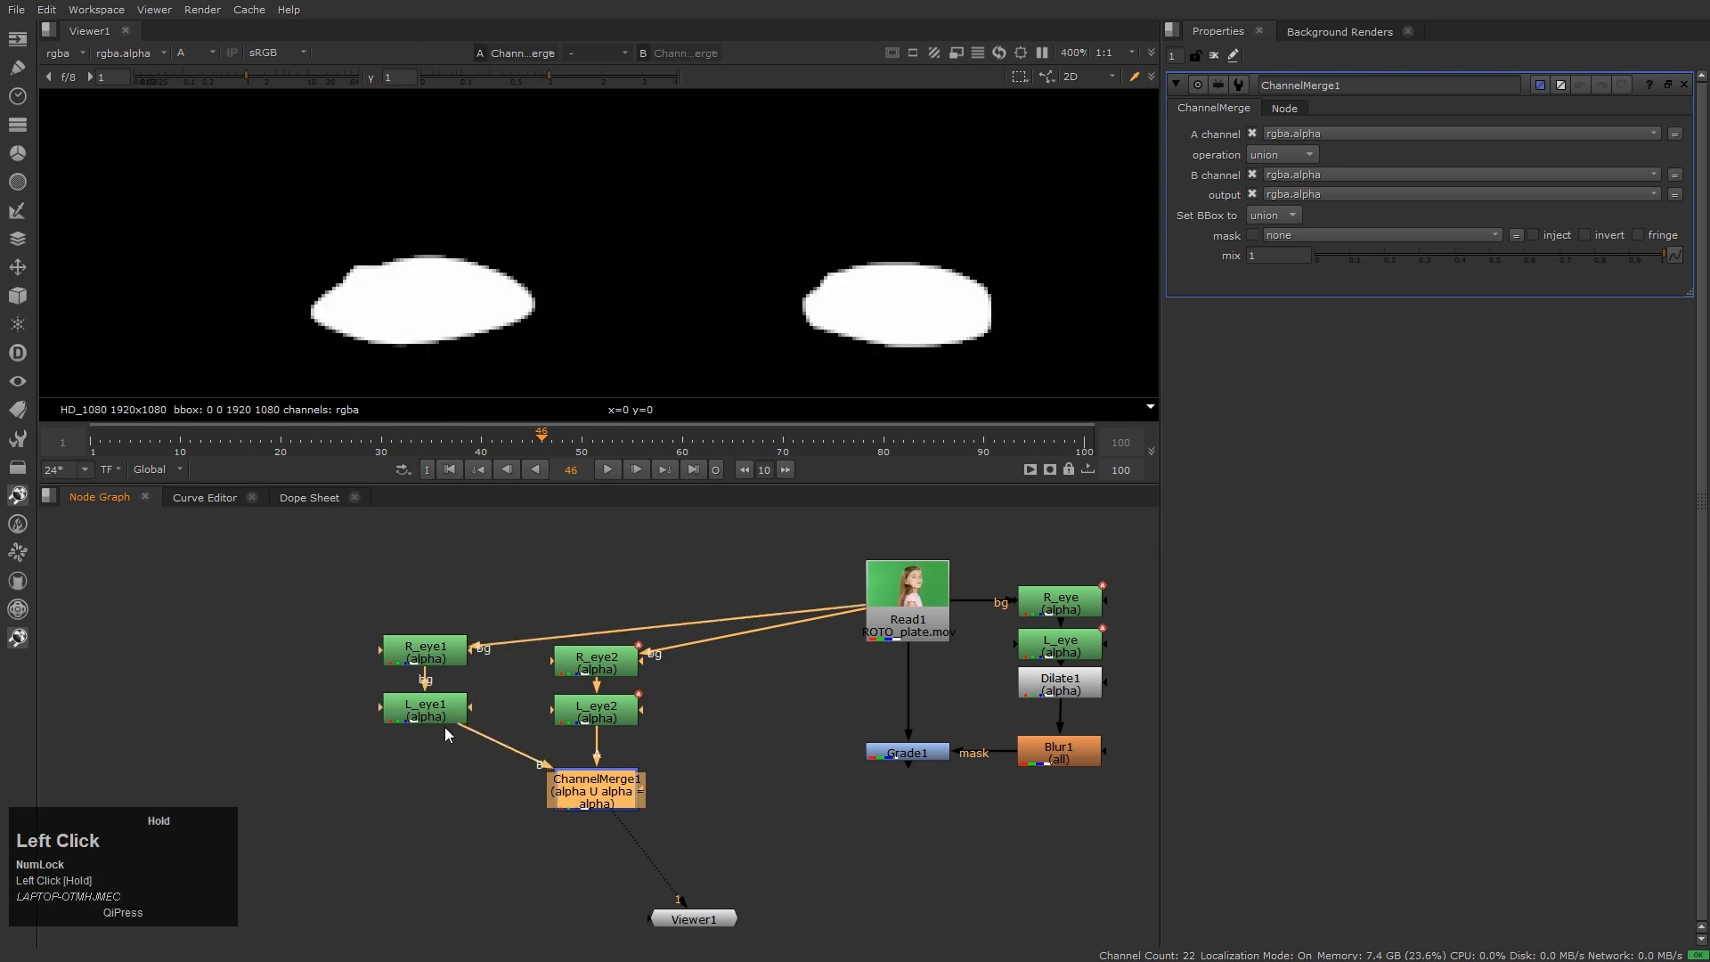
pyautogui.press('shift')
pyautogui.click(601, 797)
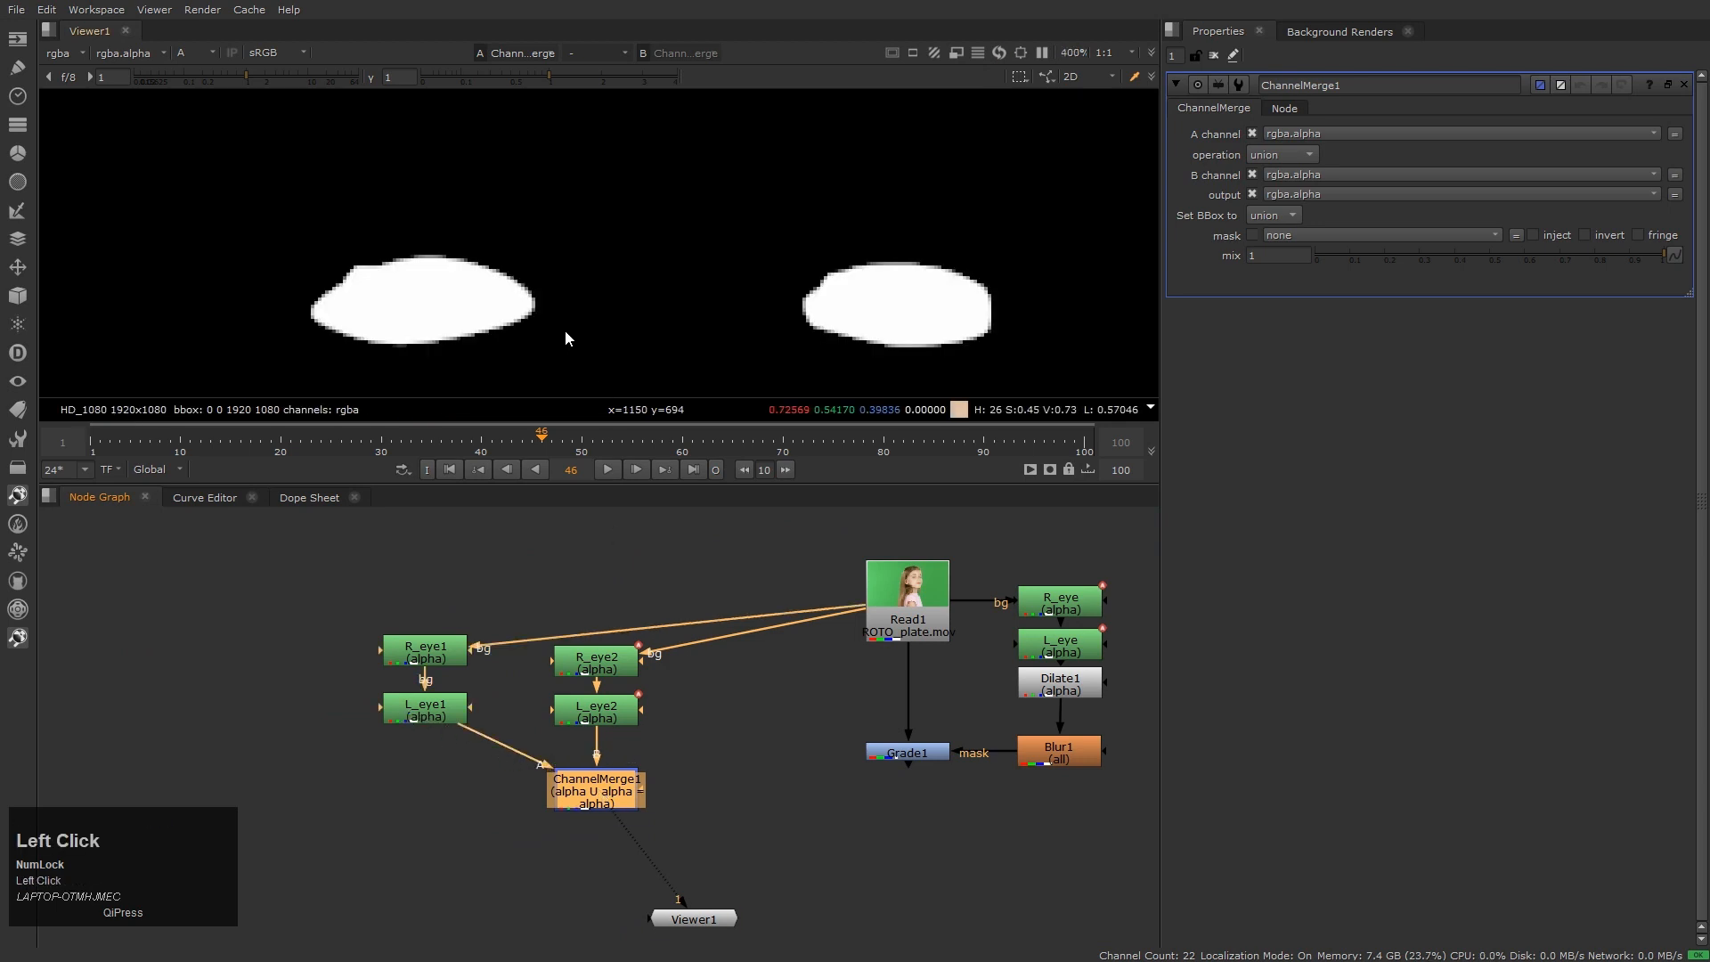
# Compare the L_eye1 alpha with the union result of ChannelMerge1
pyautogui.click(392, 710)
pyautogui.press('1')
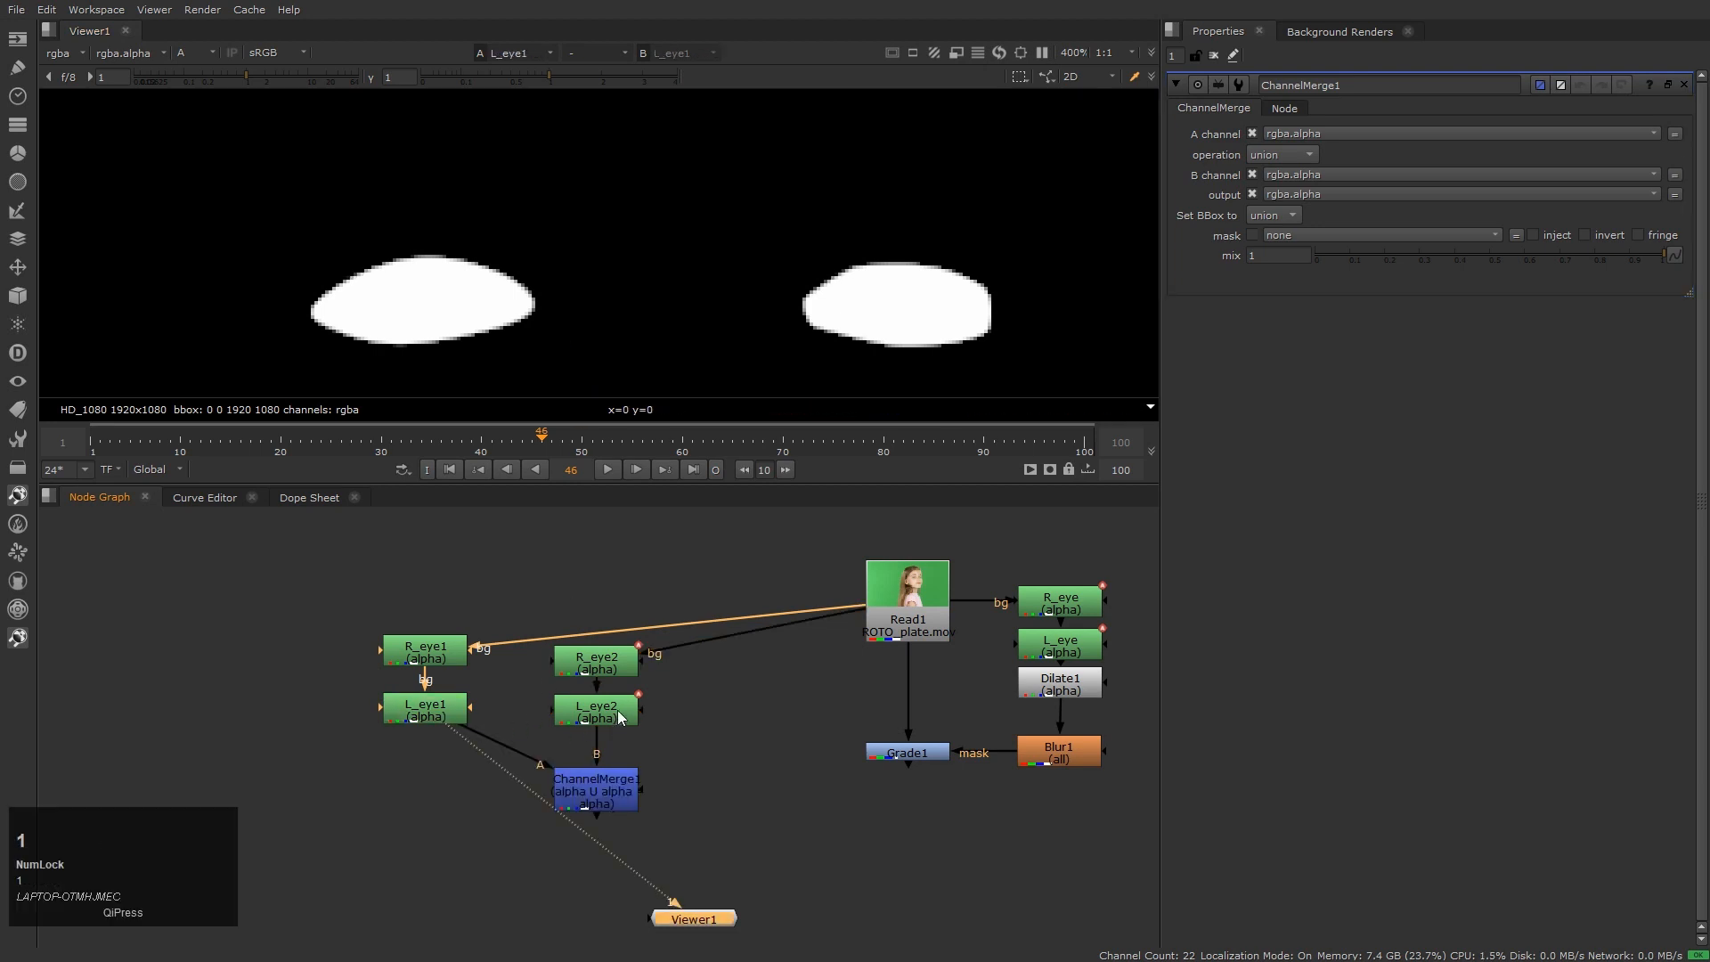
pyautogui.click(617, 788)
pyautogui.press('1')
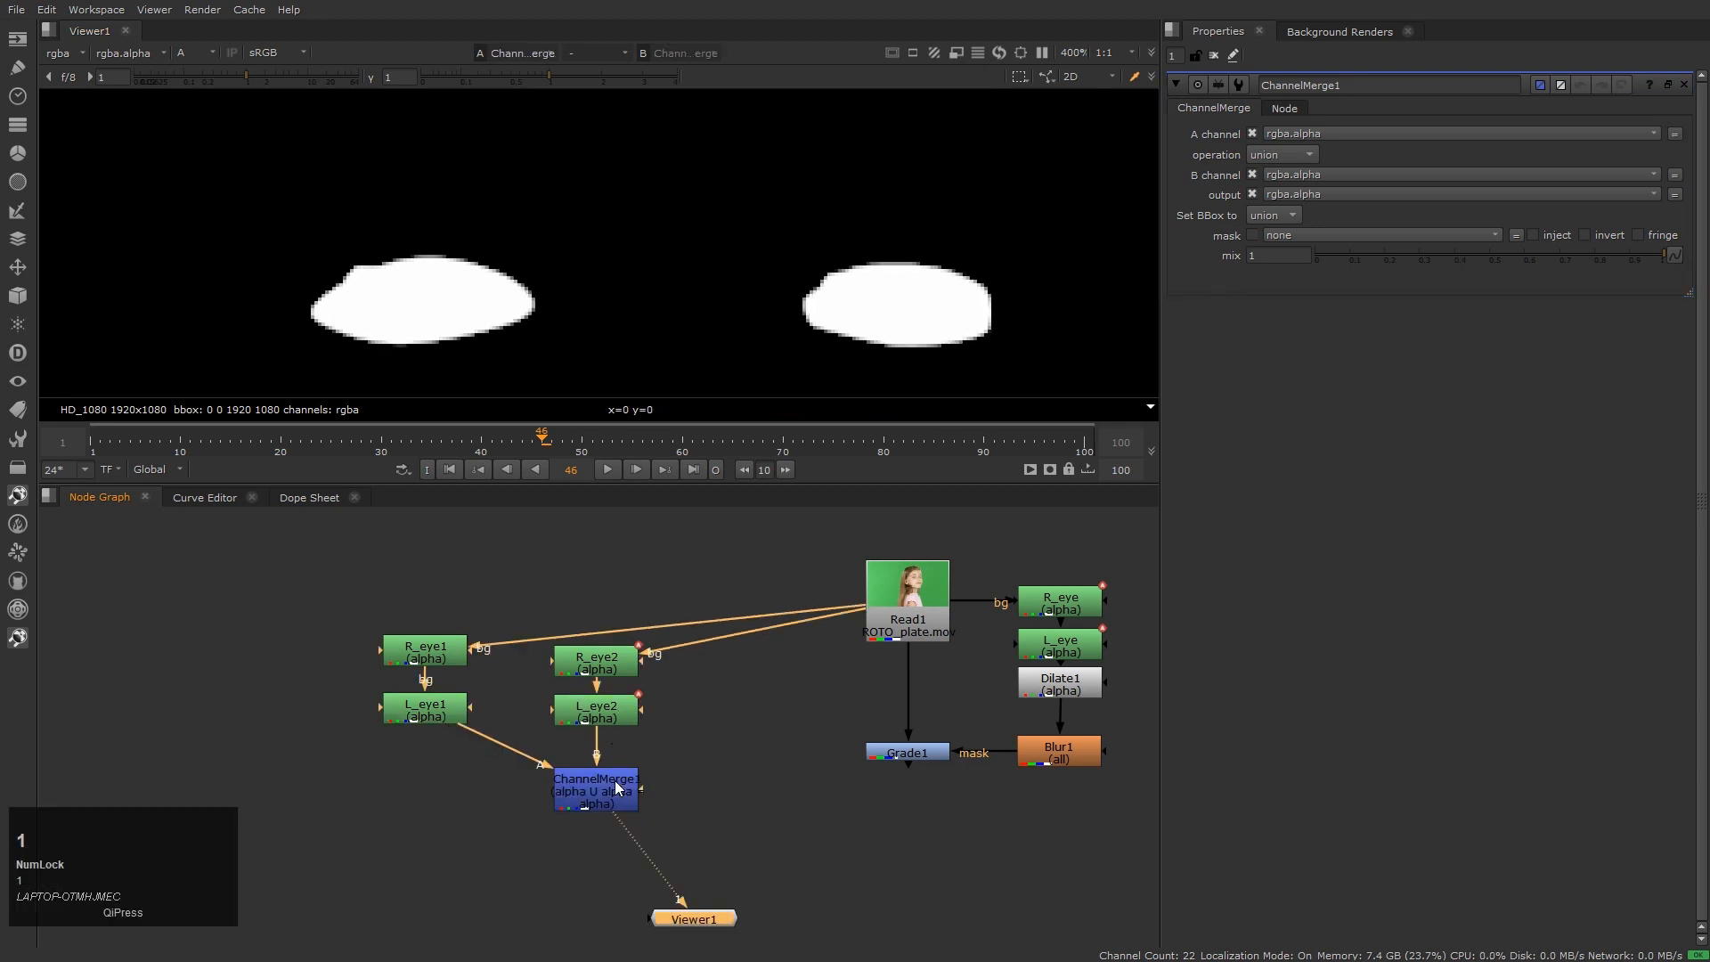
# Set ChannelMerge1's operation to multiply
pyautogui.click(617, 787)
pyautogui.click(1291, 157)
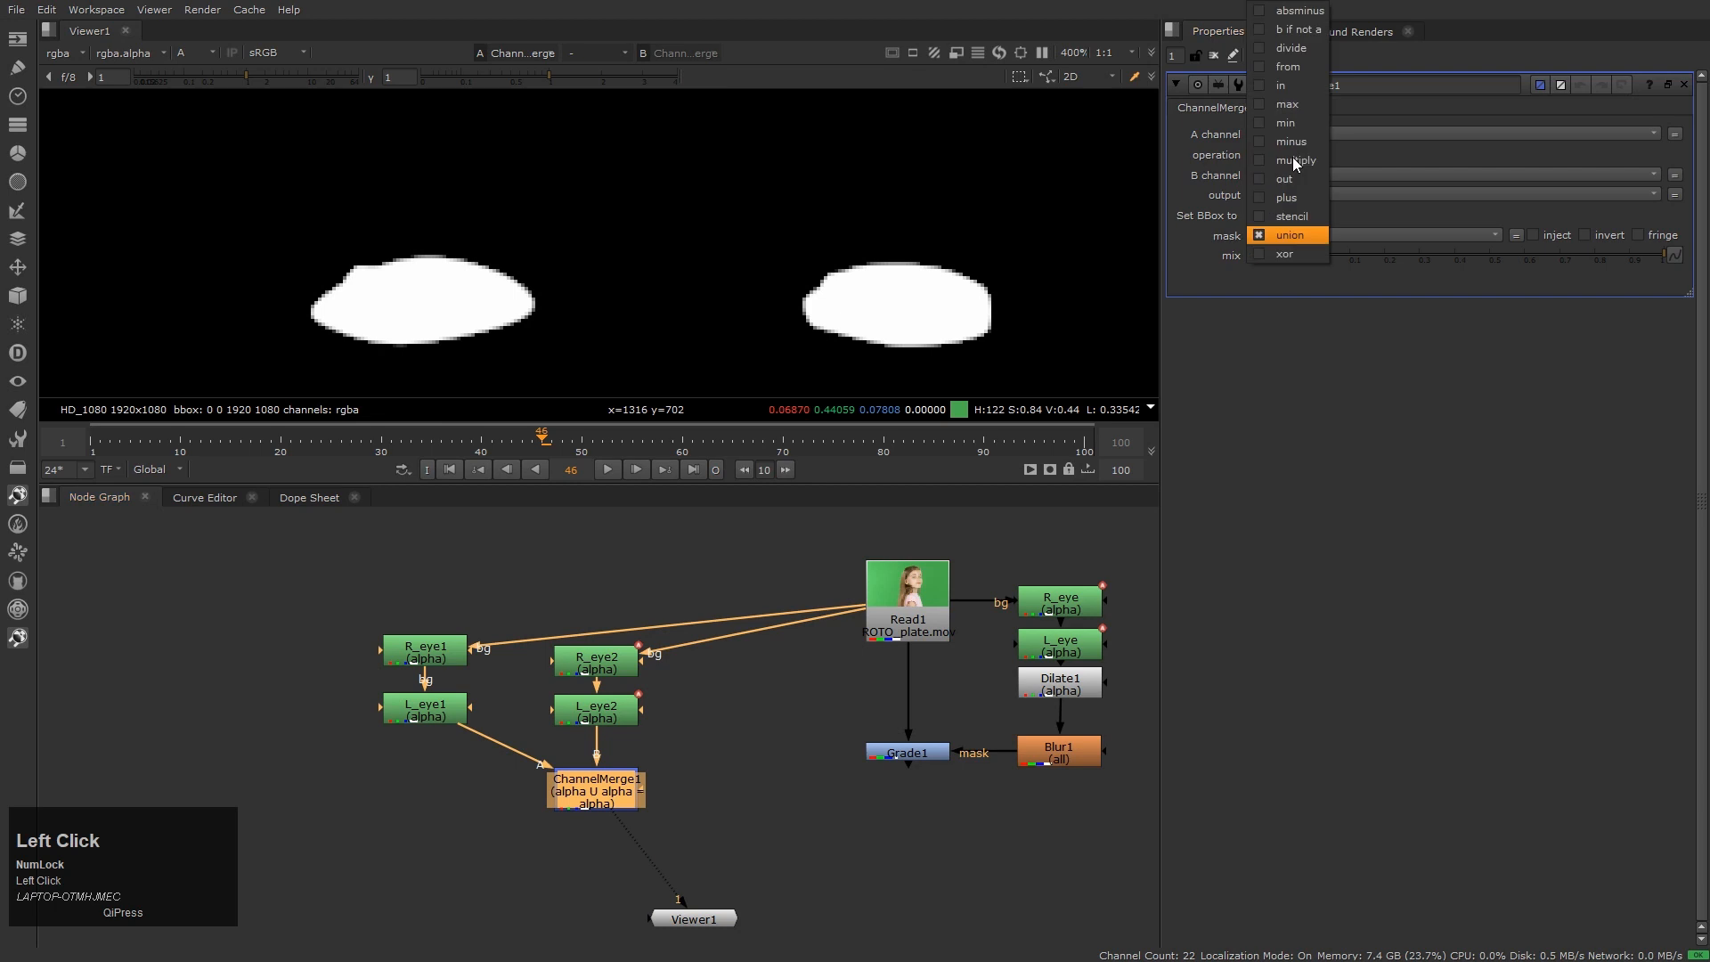
pyautogui.click(1301, 157)
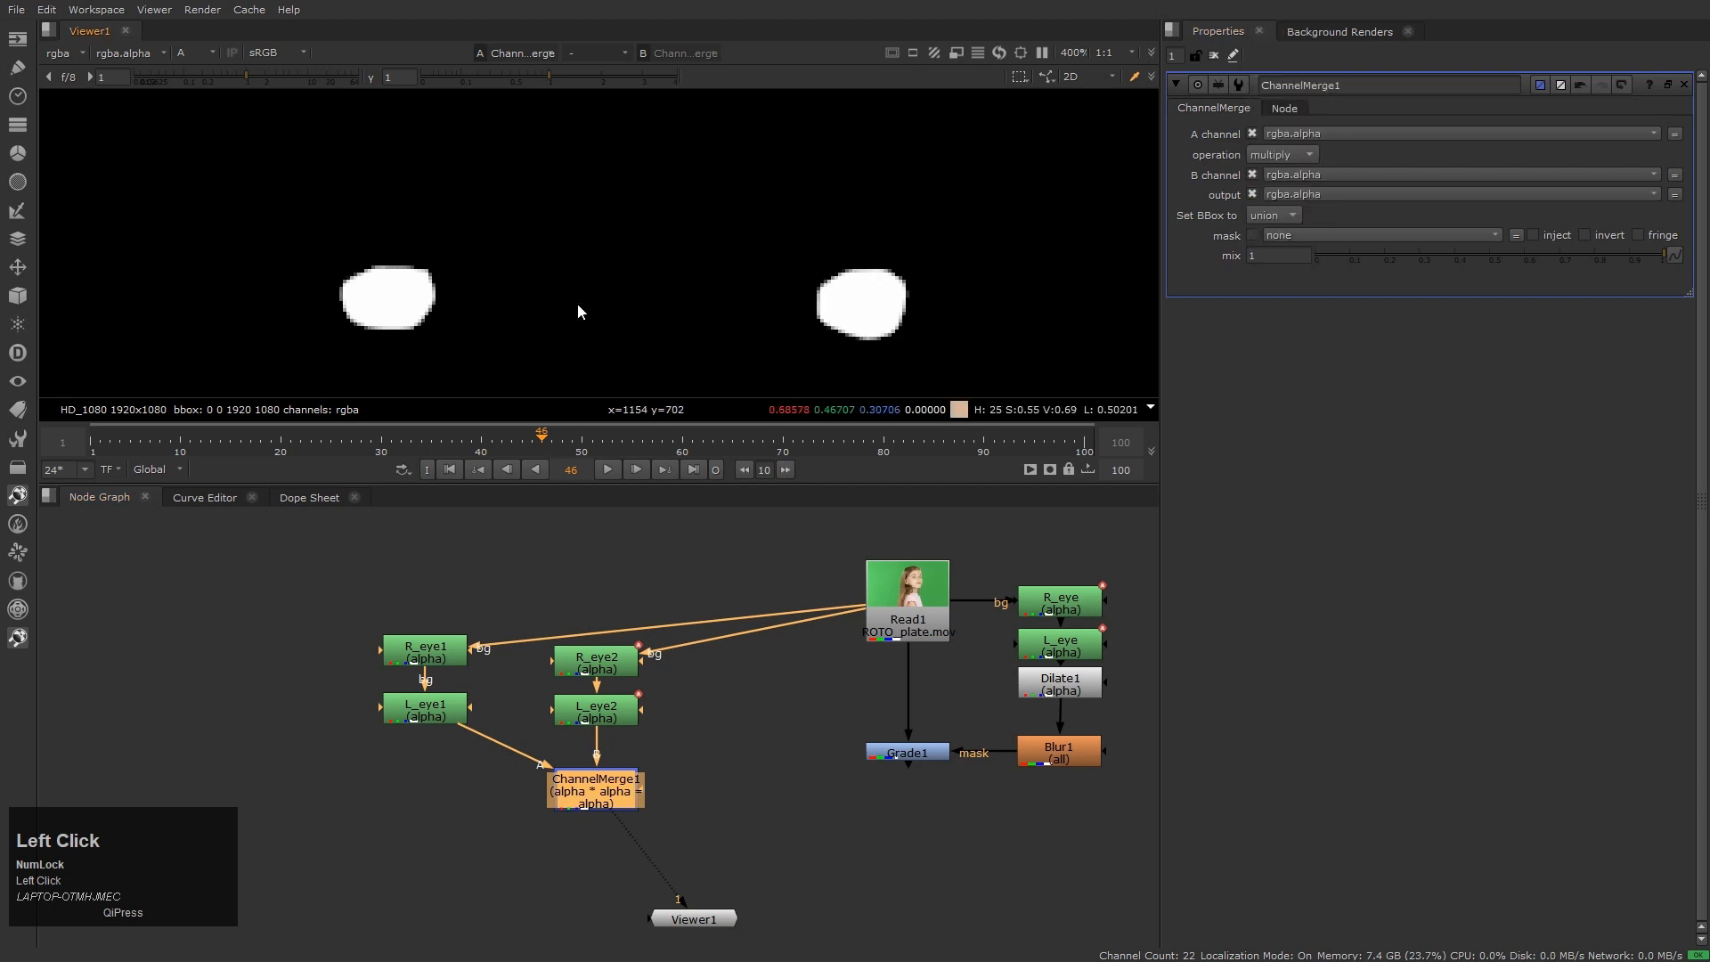
pyautogui.click(737, 815)
# Compare the upper edge of the left iris in L_eye2, L_eye1 and the multiplied ChannelMerge1 result
pyautogui.click(596, 714)
pyautogui.press('1')
pyautogui.scroll(2, 859, 306)
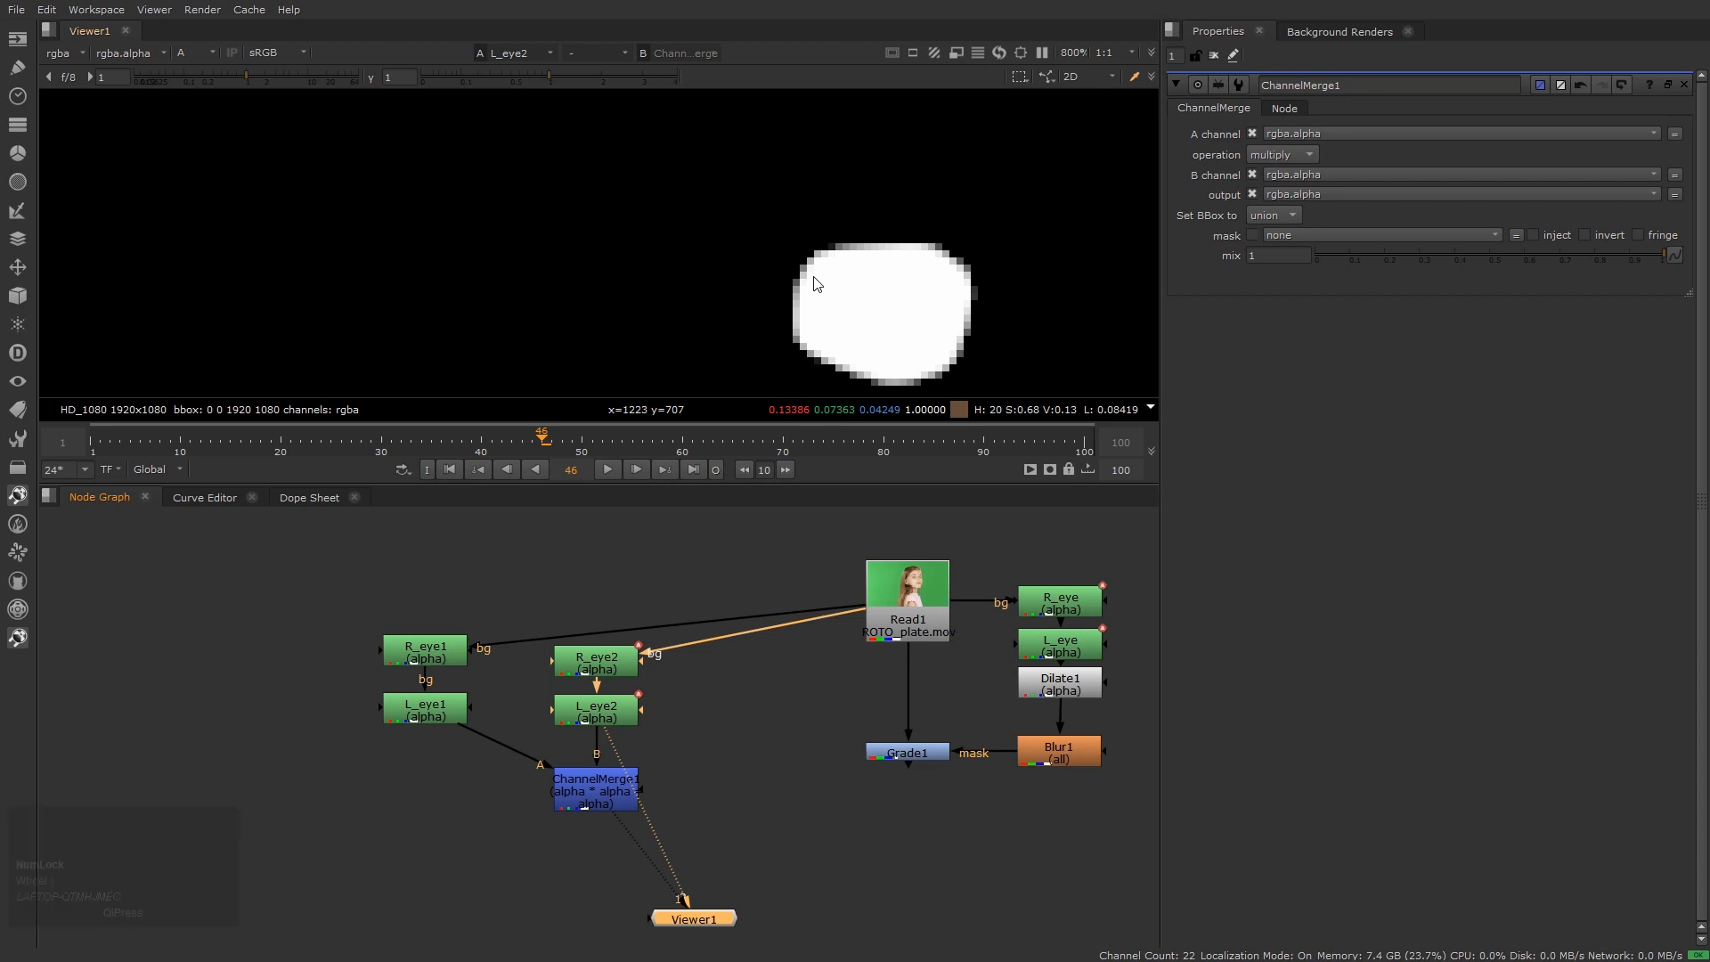
pyautogui.click(426, 709)
pyautogui.press('1')
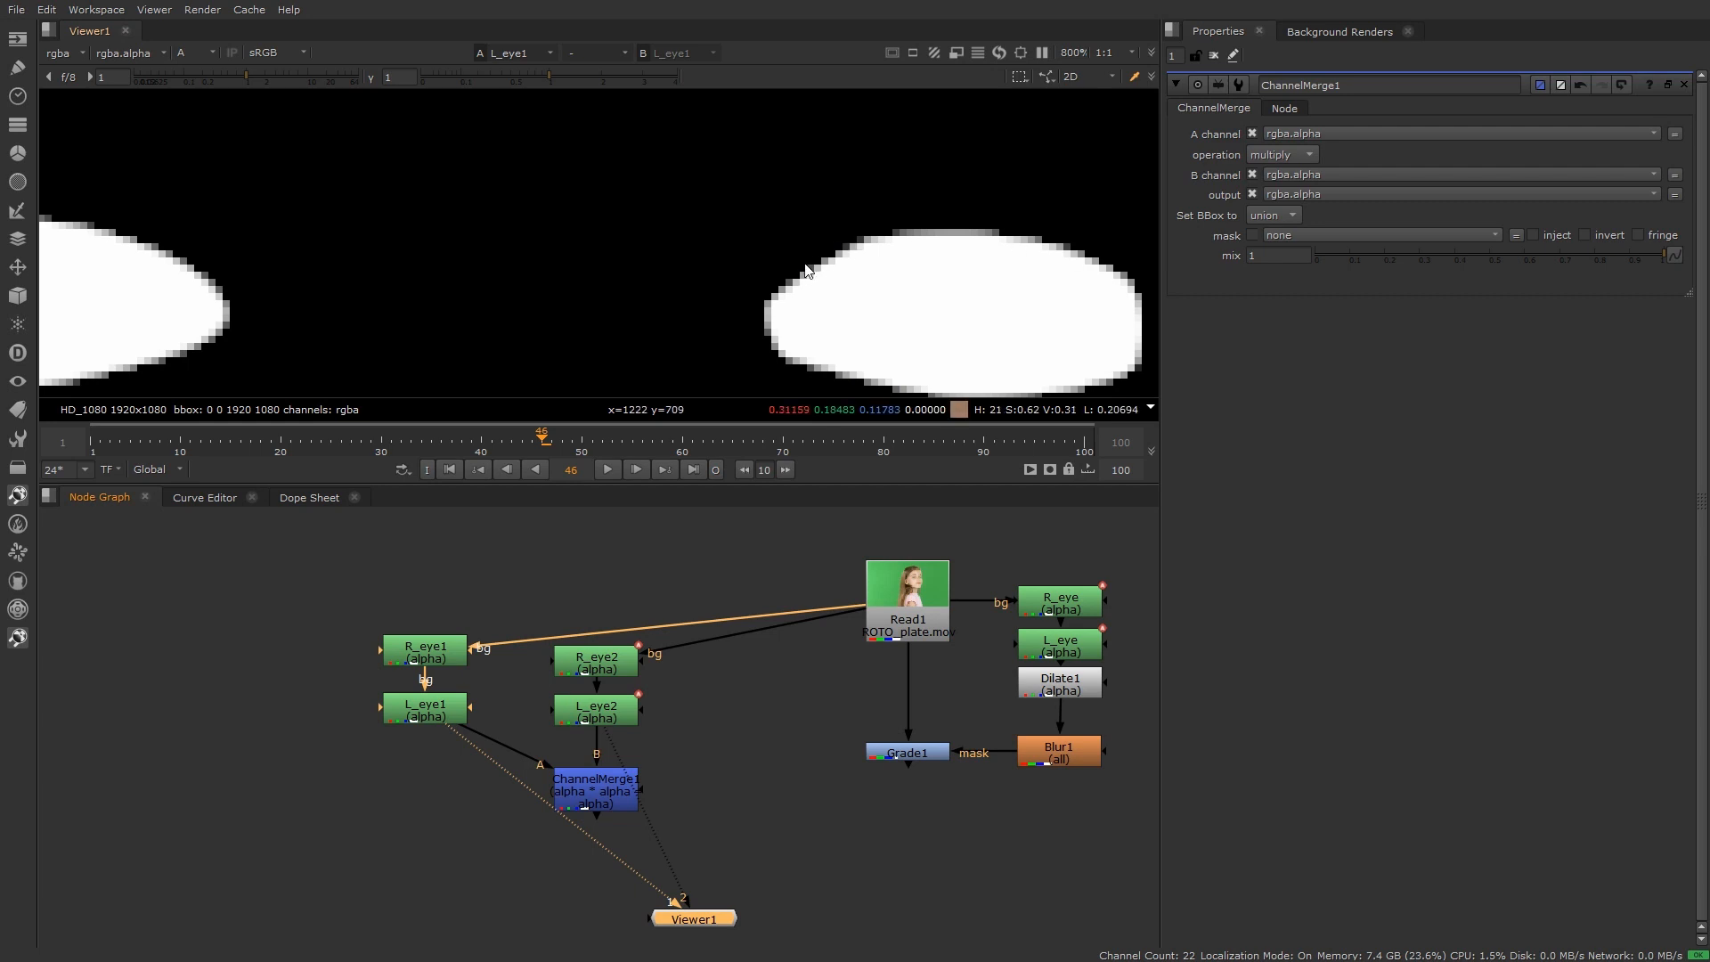
pyautogui.press('1')
pyautogui.click(767, 805)
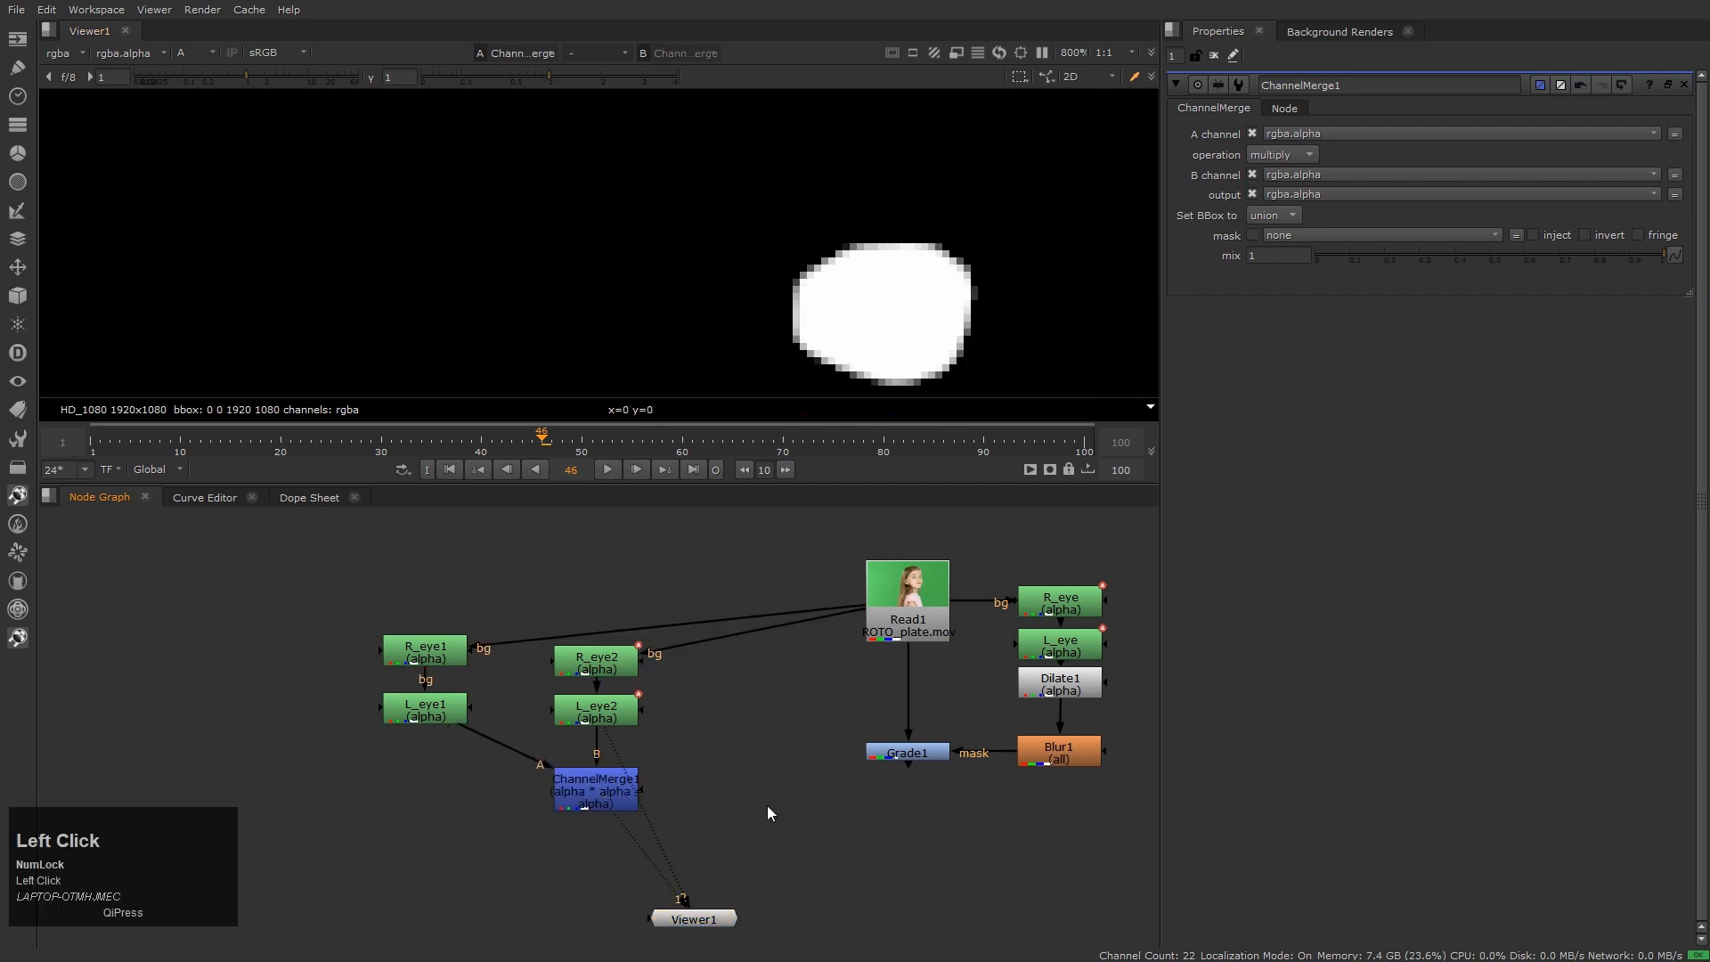
# Examine the multiplied iris mattes over the whole frame, alternating between the alpha and RGB display
pyautogui.scroll(-4, 726, 338)
pyautogui.moveTo(615, 330); pyautogui.dragTo(703, 327, button='middle')
pyautogui.click(709, 317)
pyautogui.press('h')
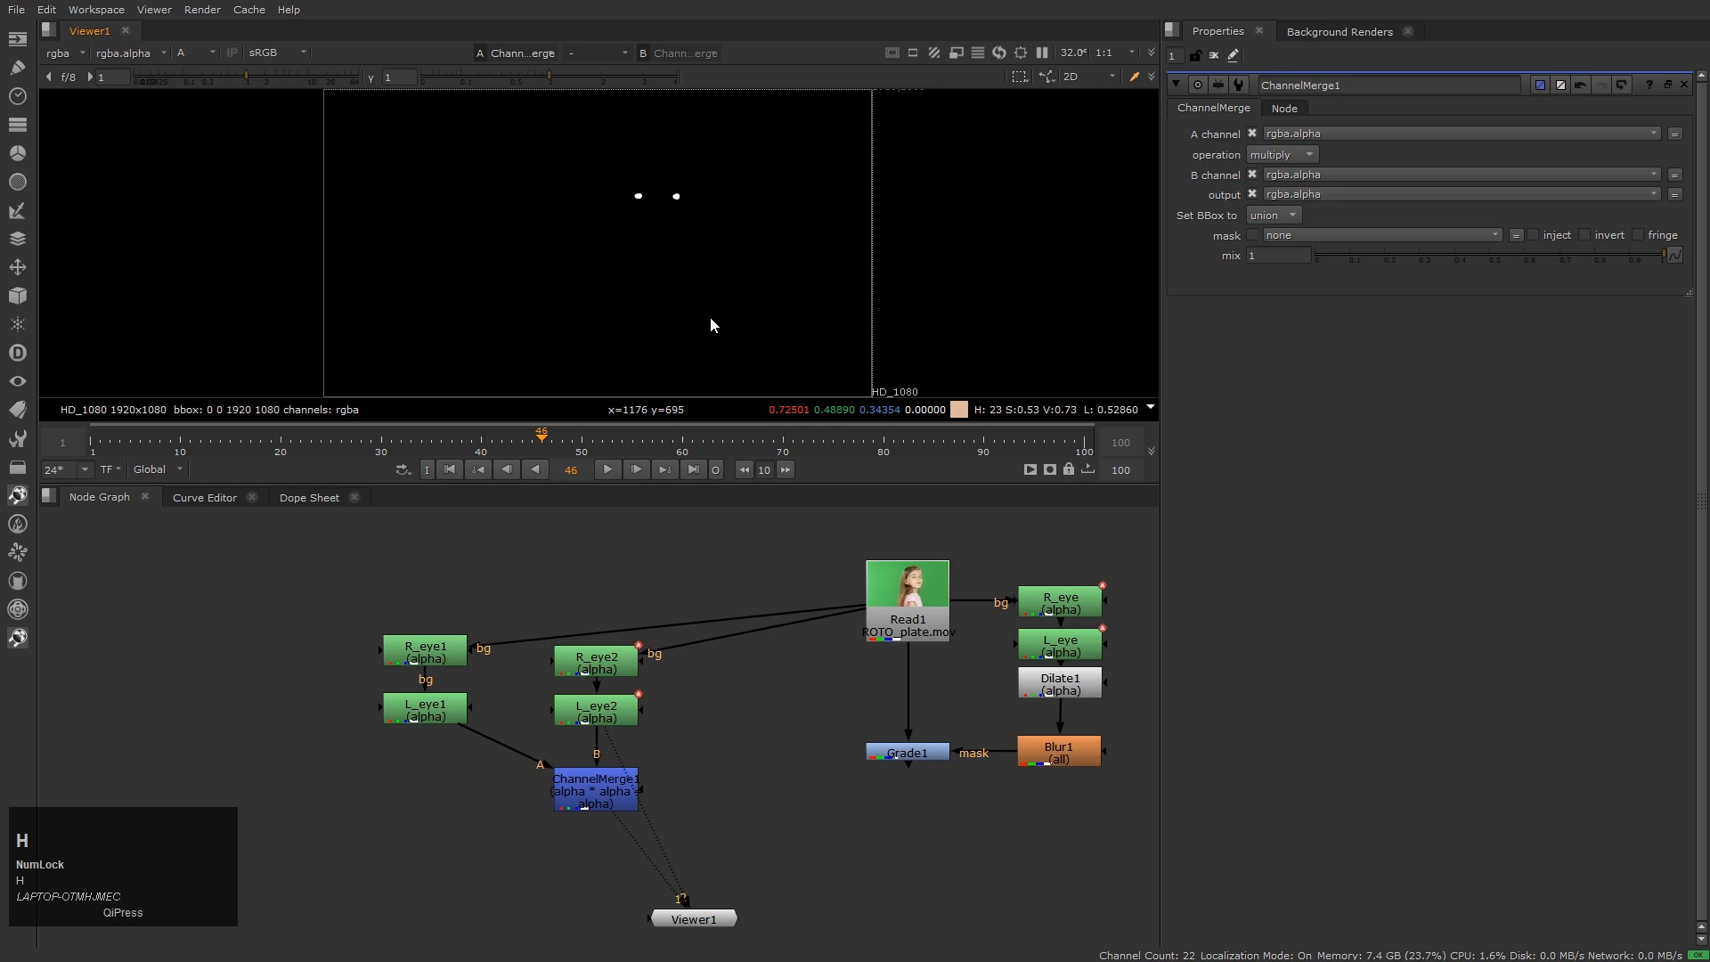
pyautogui.click(689, 237)
pyautogui.press('a')
pyautogui.press('a')
pyautogui.press('a')
pyautogui.click(690, 233)
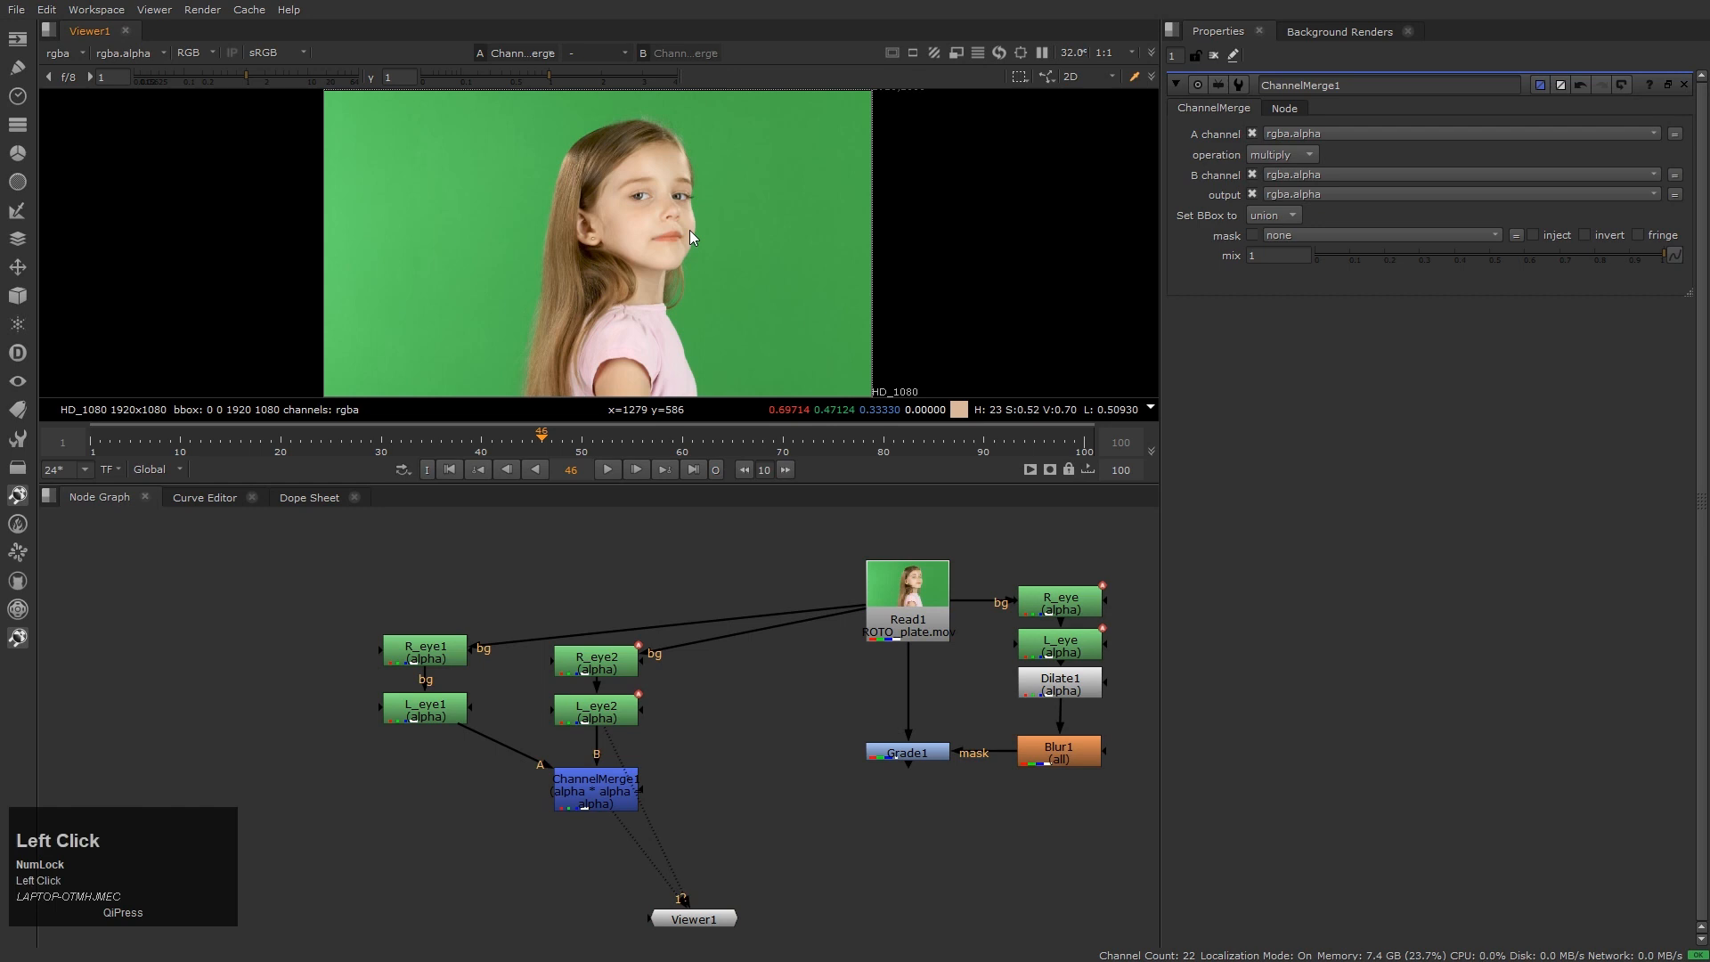
# Play the clip from the first frame with the ChannelMerge1 matte overlaid to check that it stays on the irises
pyautogui.press('End')
pyautogui.press('Home')
pyautogui.press('m')
pyautogui.click(689, 230)
pyautogui.press('l')
pyautogui.scroll(5, 665, 174)
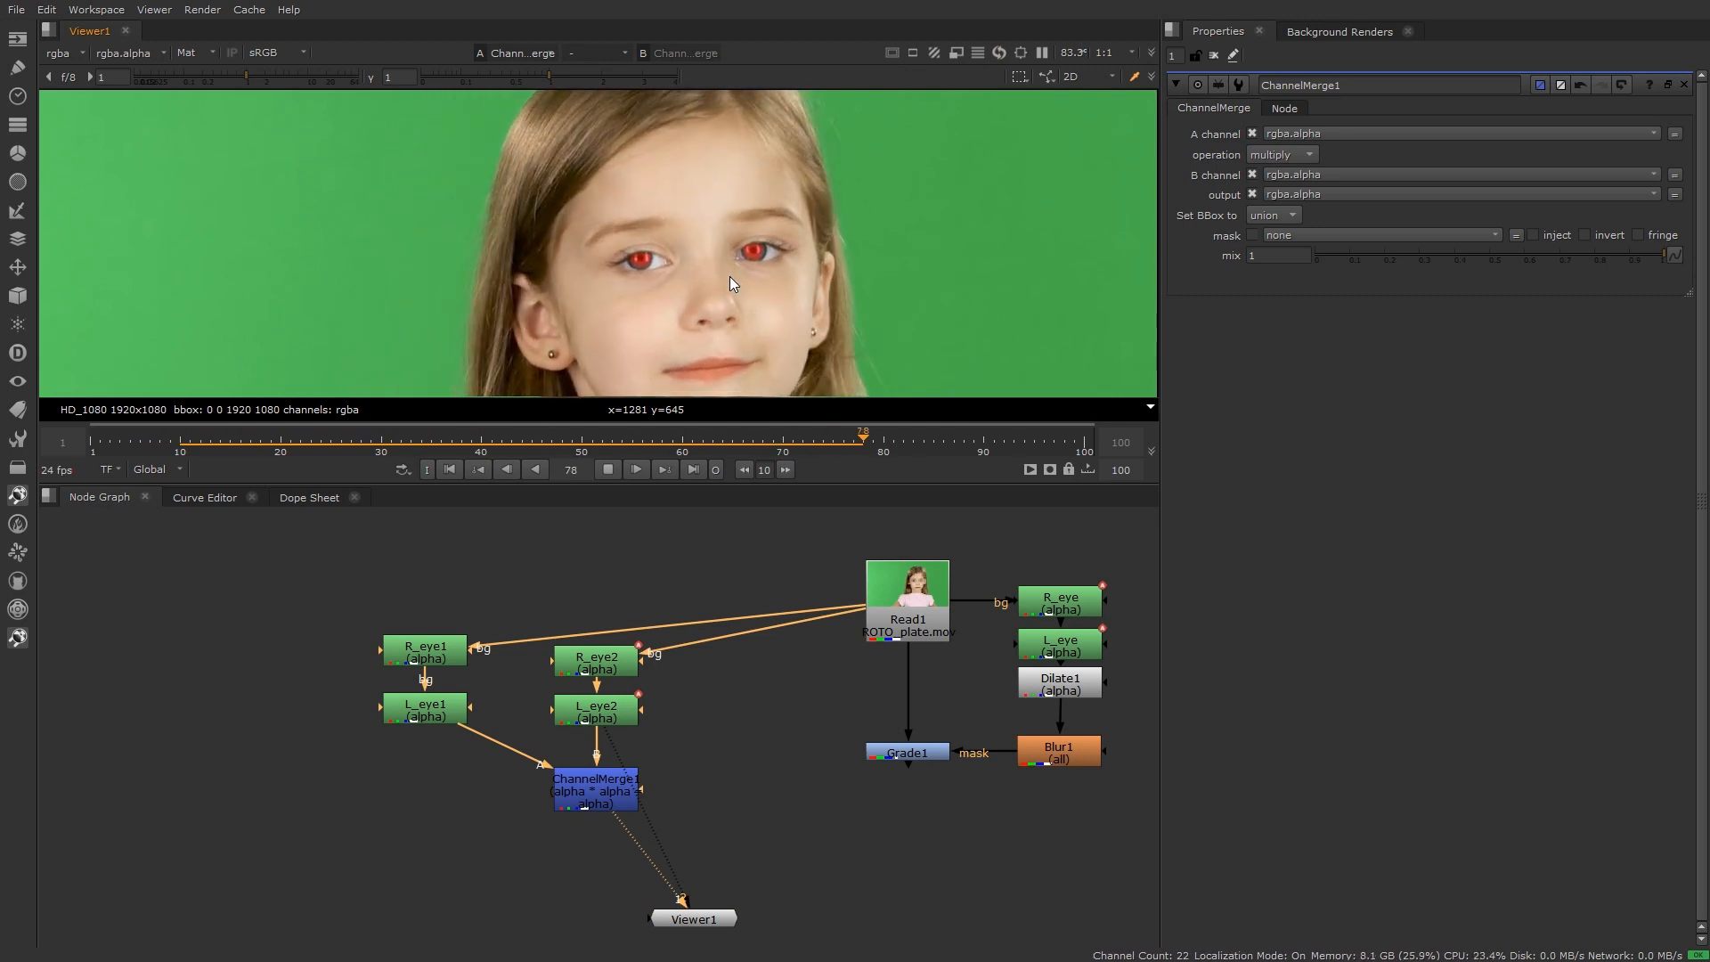
pyautogui.press('k')
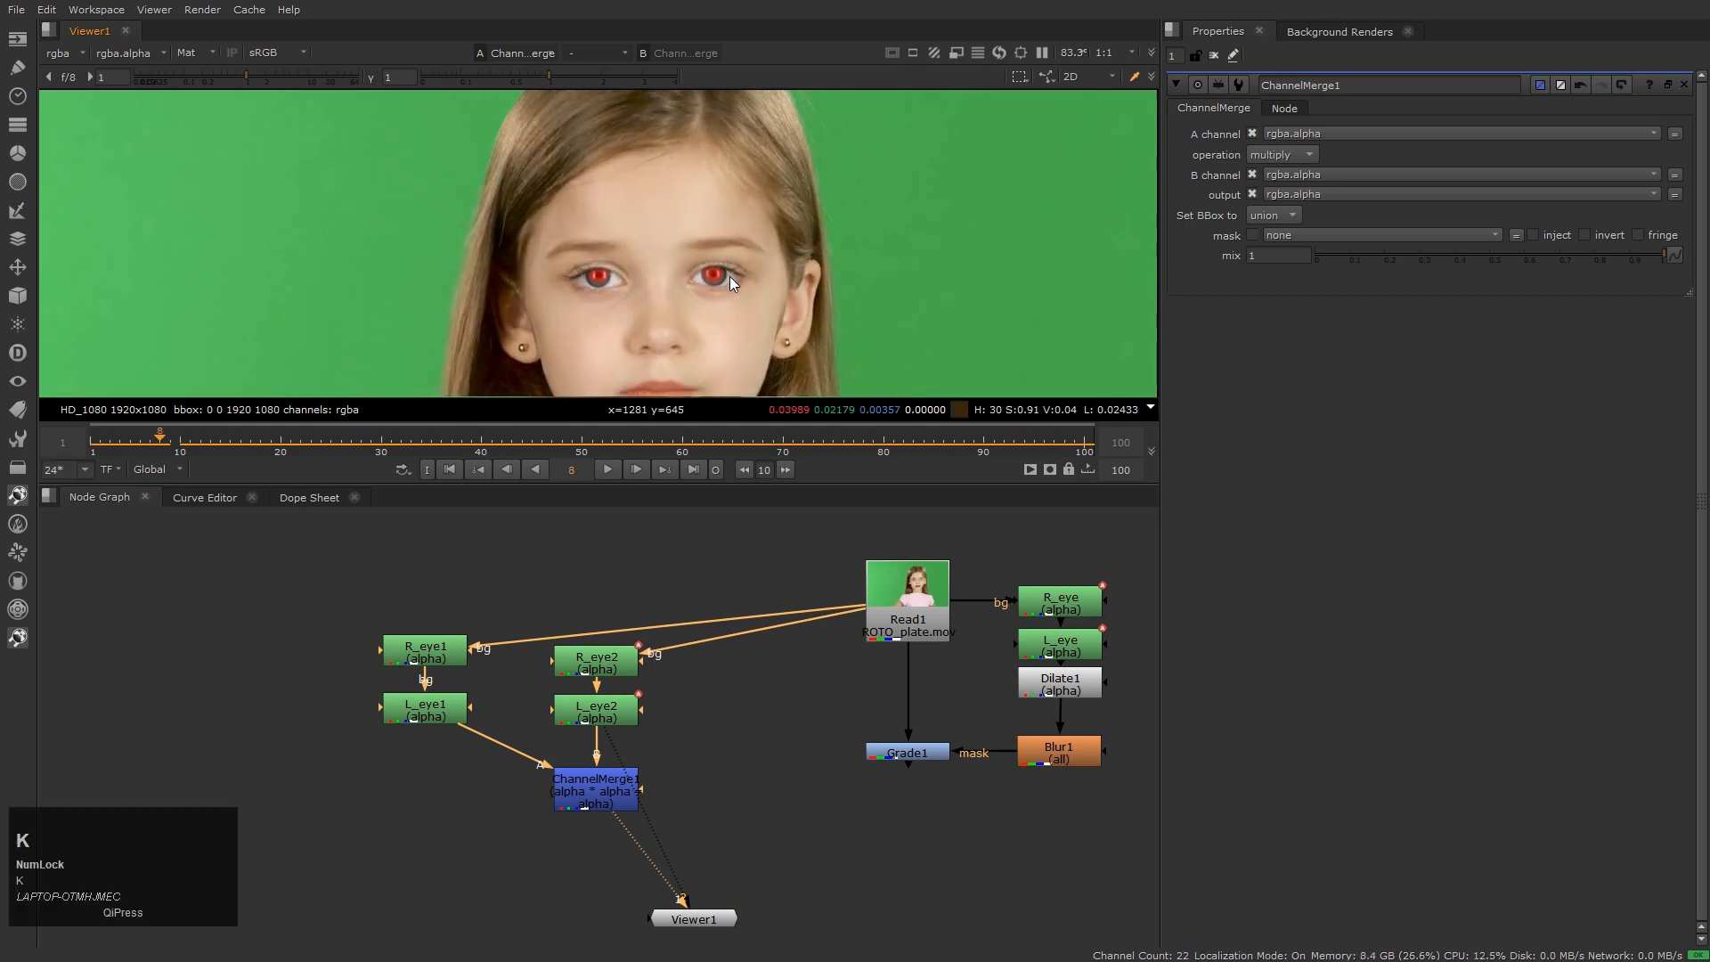
# Return to frame 1, show Read1 in RGB in the viewer and shift the Viewer1 node away from ChannelMerge1
pyautogui.press('Home')
pyautogui.press('a')
pyautogui.press('a')
pyautogui.click(806, 712)
pyautogui.press('1')
pyautogui.click(784, 730)
pyautogui.moveTo(686, 902); pyautogui.dragTo(771, 892)
# Add a Keyer node fed by Read1 and place it beside ChannelMerge1, above Viewer1
pyautogui.click(748, 746)
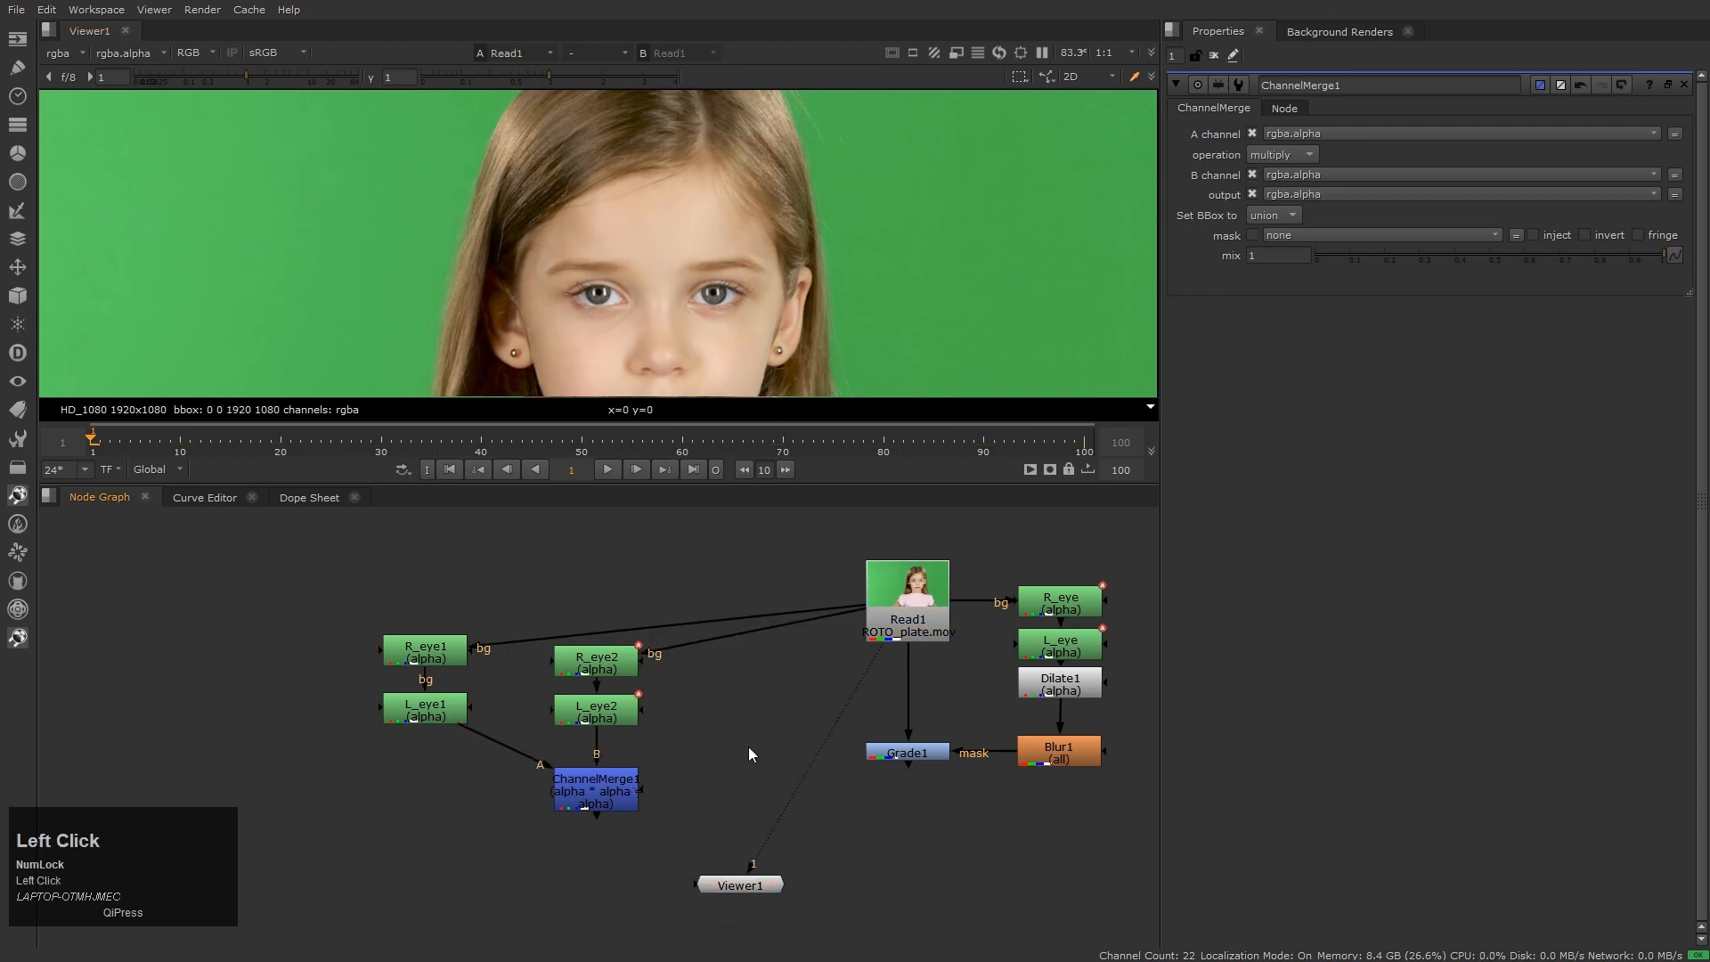
pyautogui.press('Tab')
pyautogui.write('key')
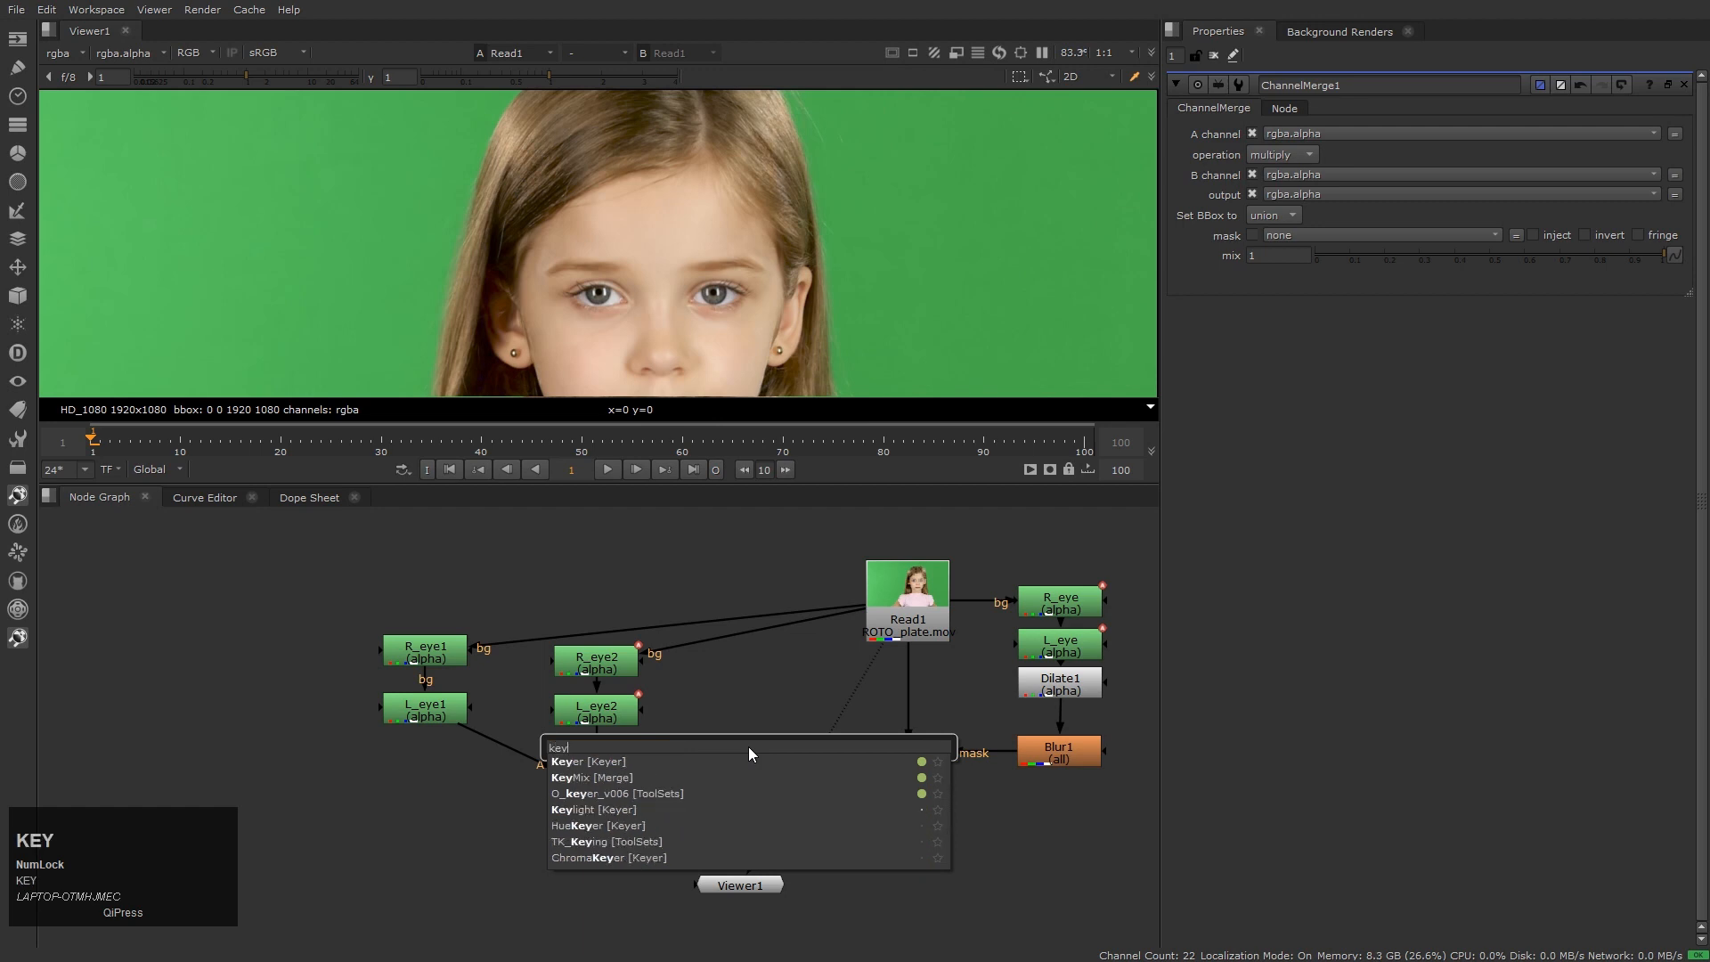
pyautogui.press('Return')
pyautogui.moveTo(773, 790); pyautogui.dragTo(756, 761)
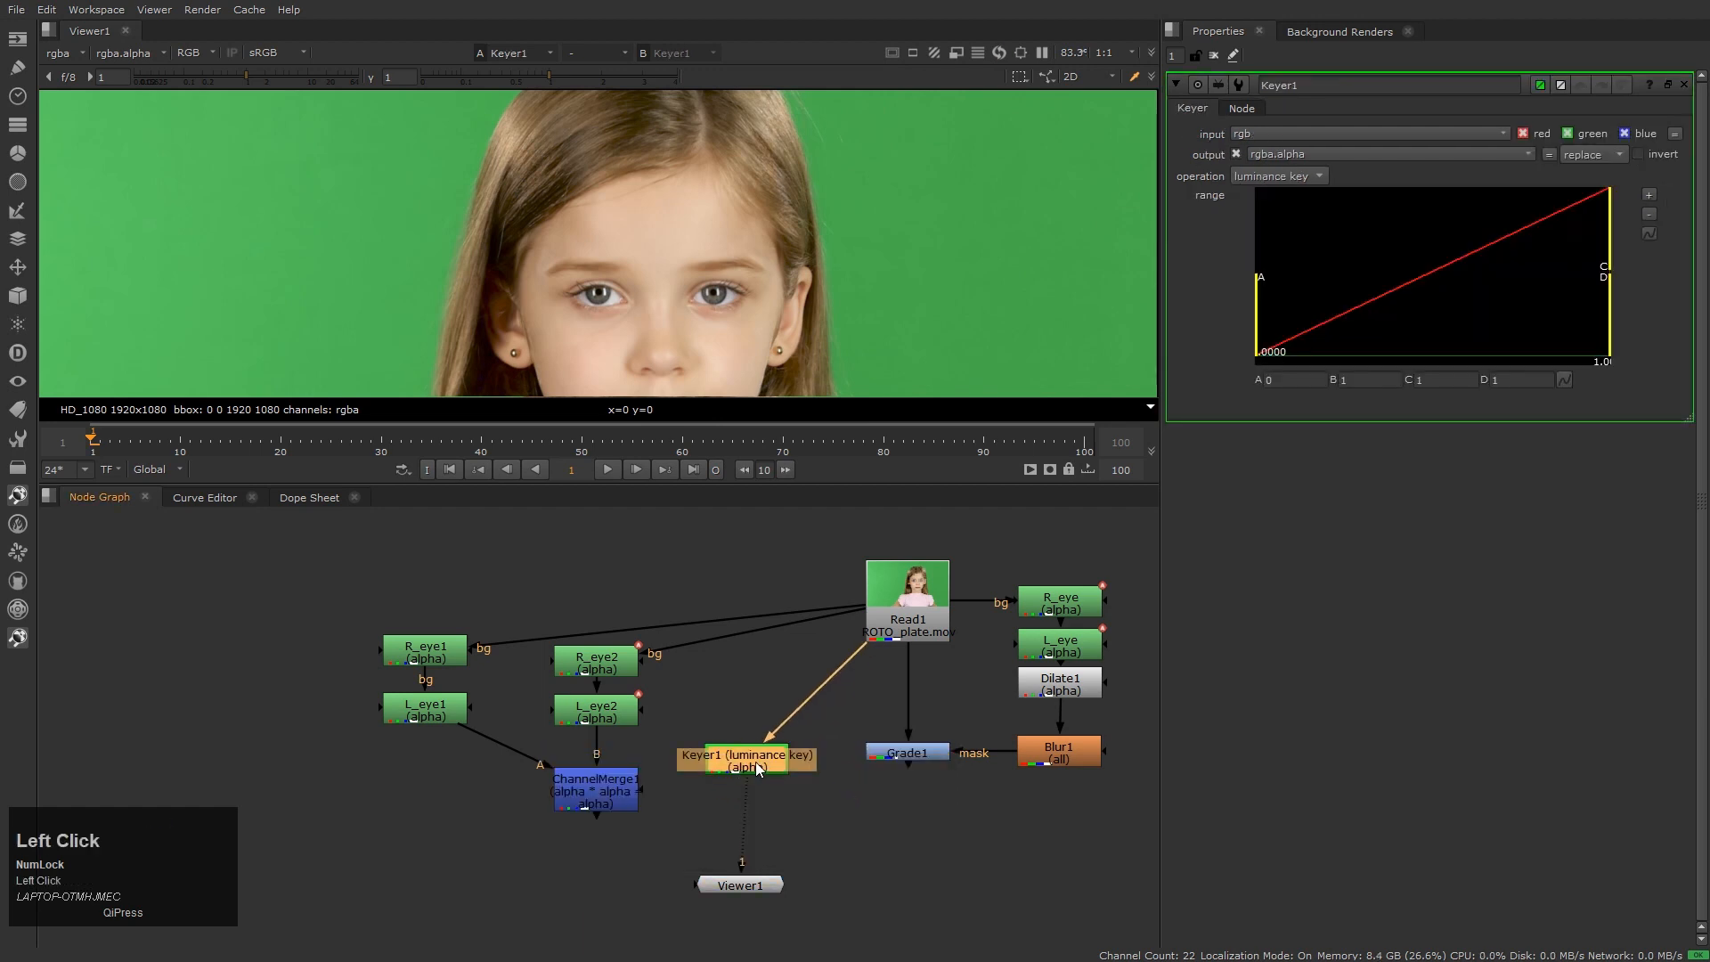
# Examine the luminance key's alpha around both eyes against the RGB plate
pyautogui.scroll(3, 676, 290)
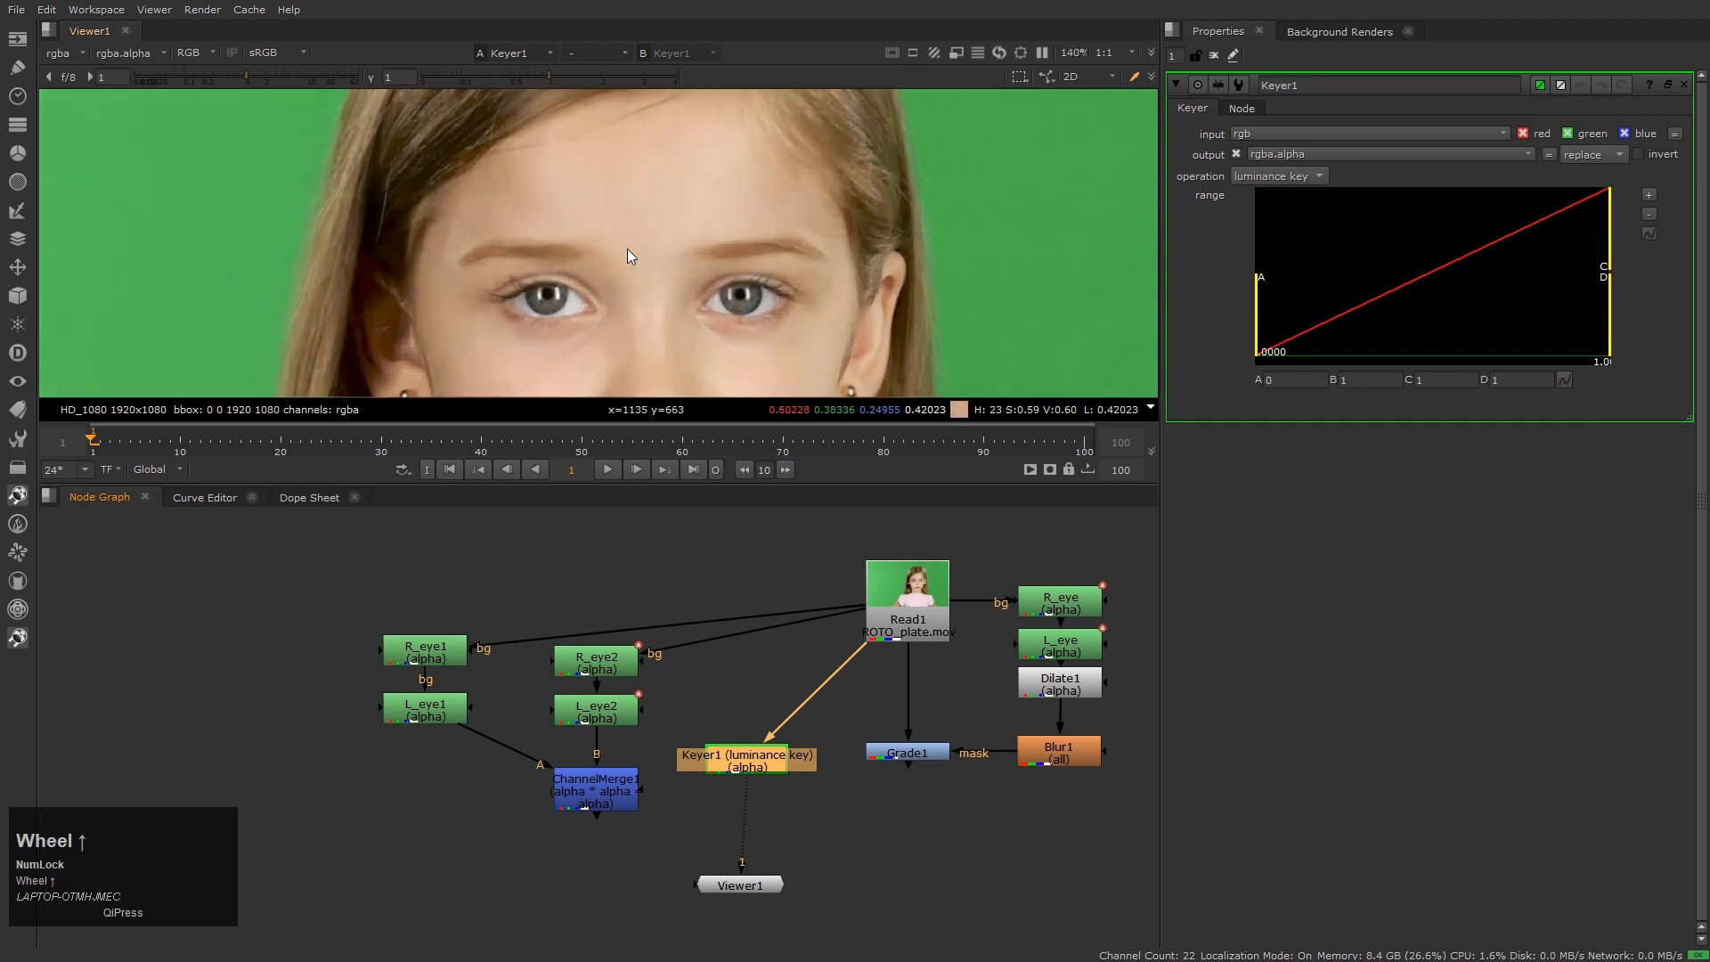
pyautogui.moveTo(766, 242); pyautogui.dragTo(808, 205, button='middle')
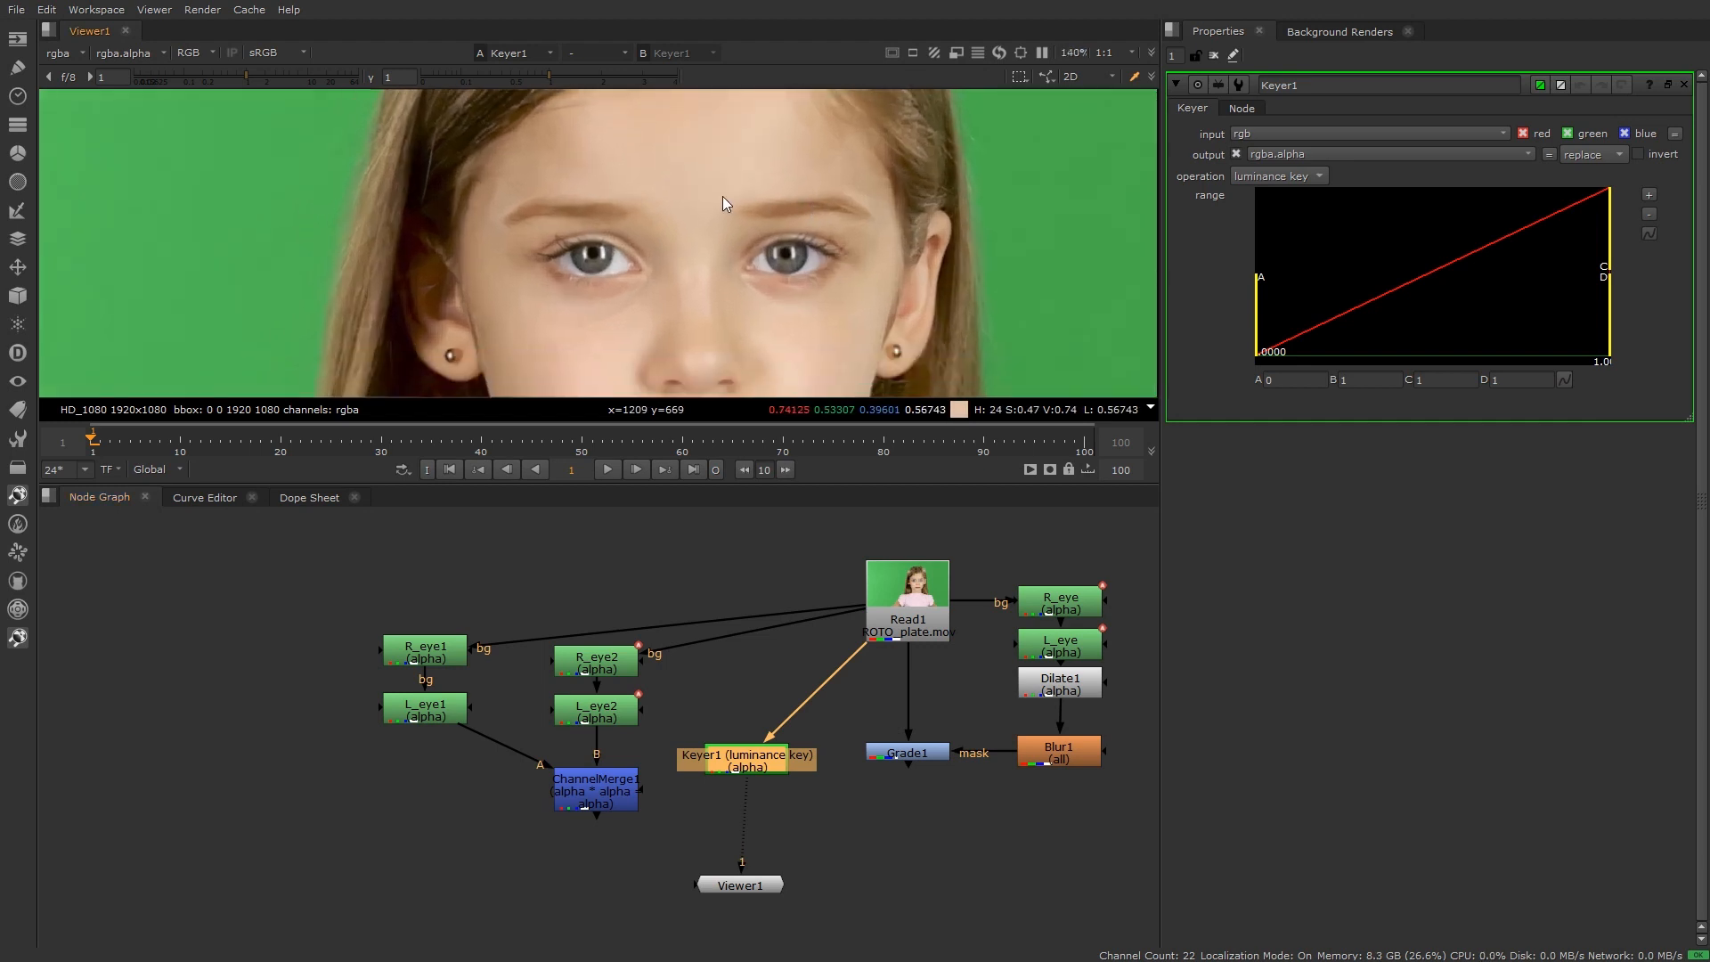
pyautogui.press('a')
pyautogui.press('a')
pyautogui.press('a')
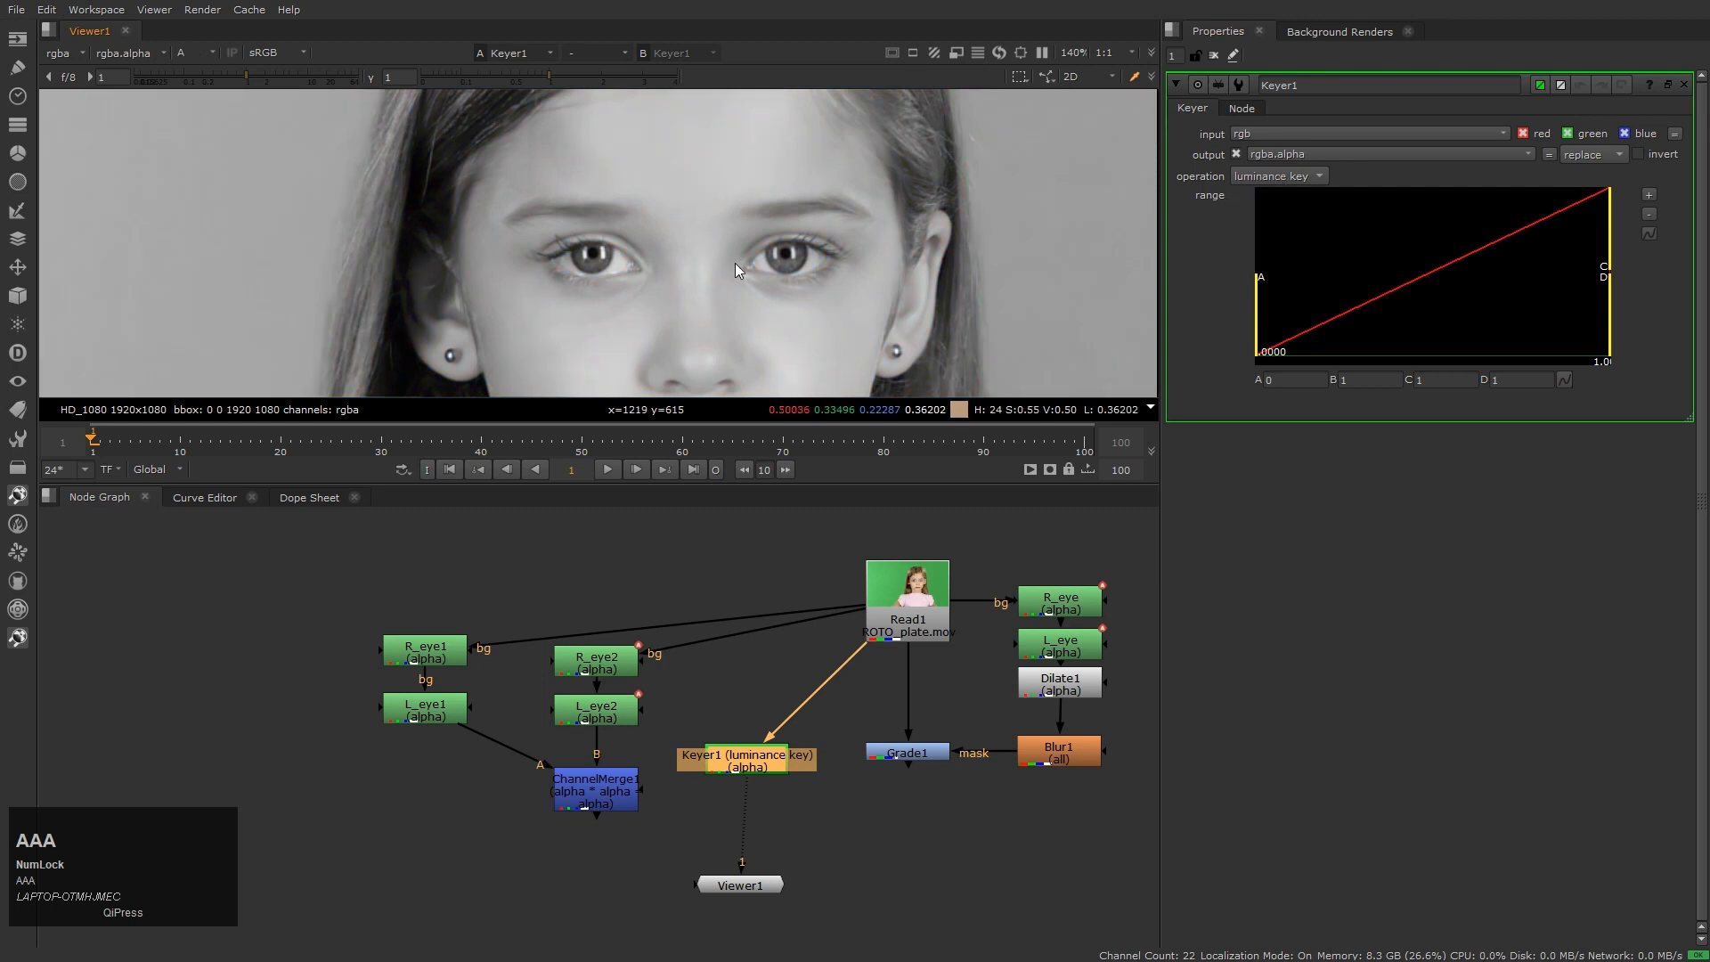
pyautogui.press('a')
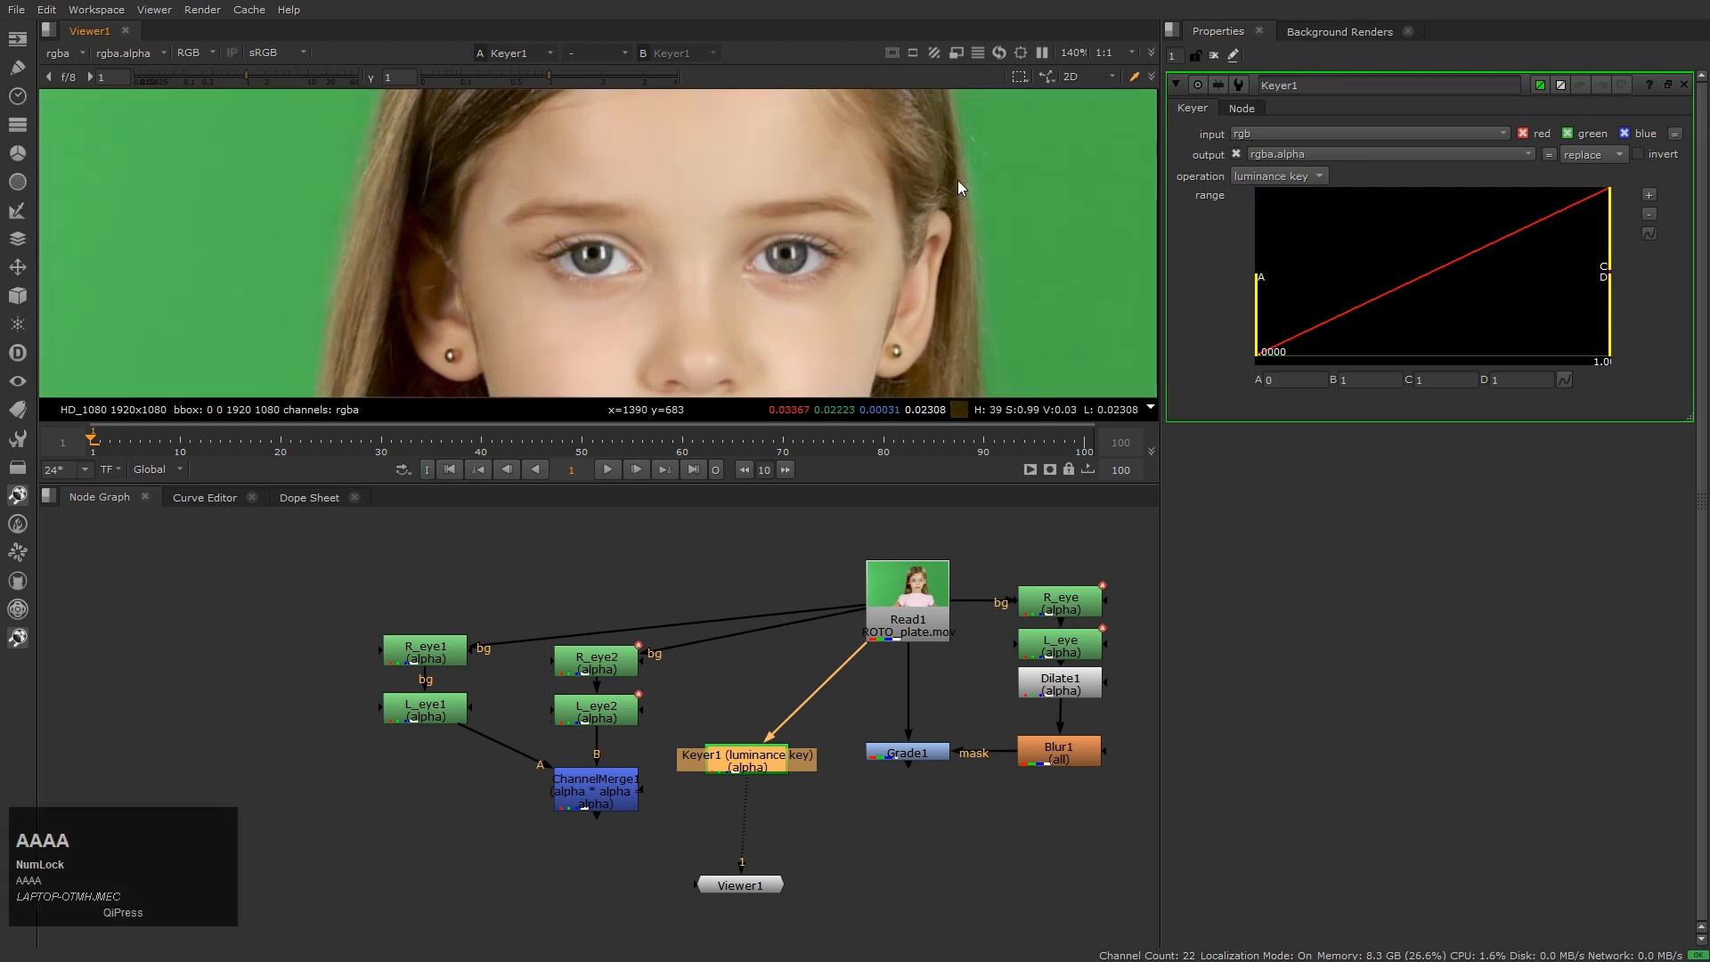
pyautogui.press('a')
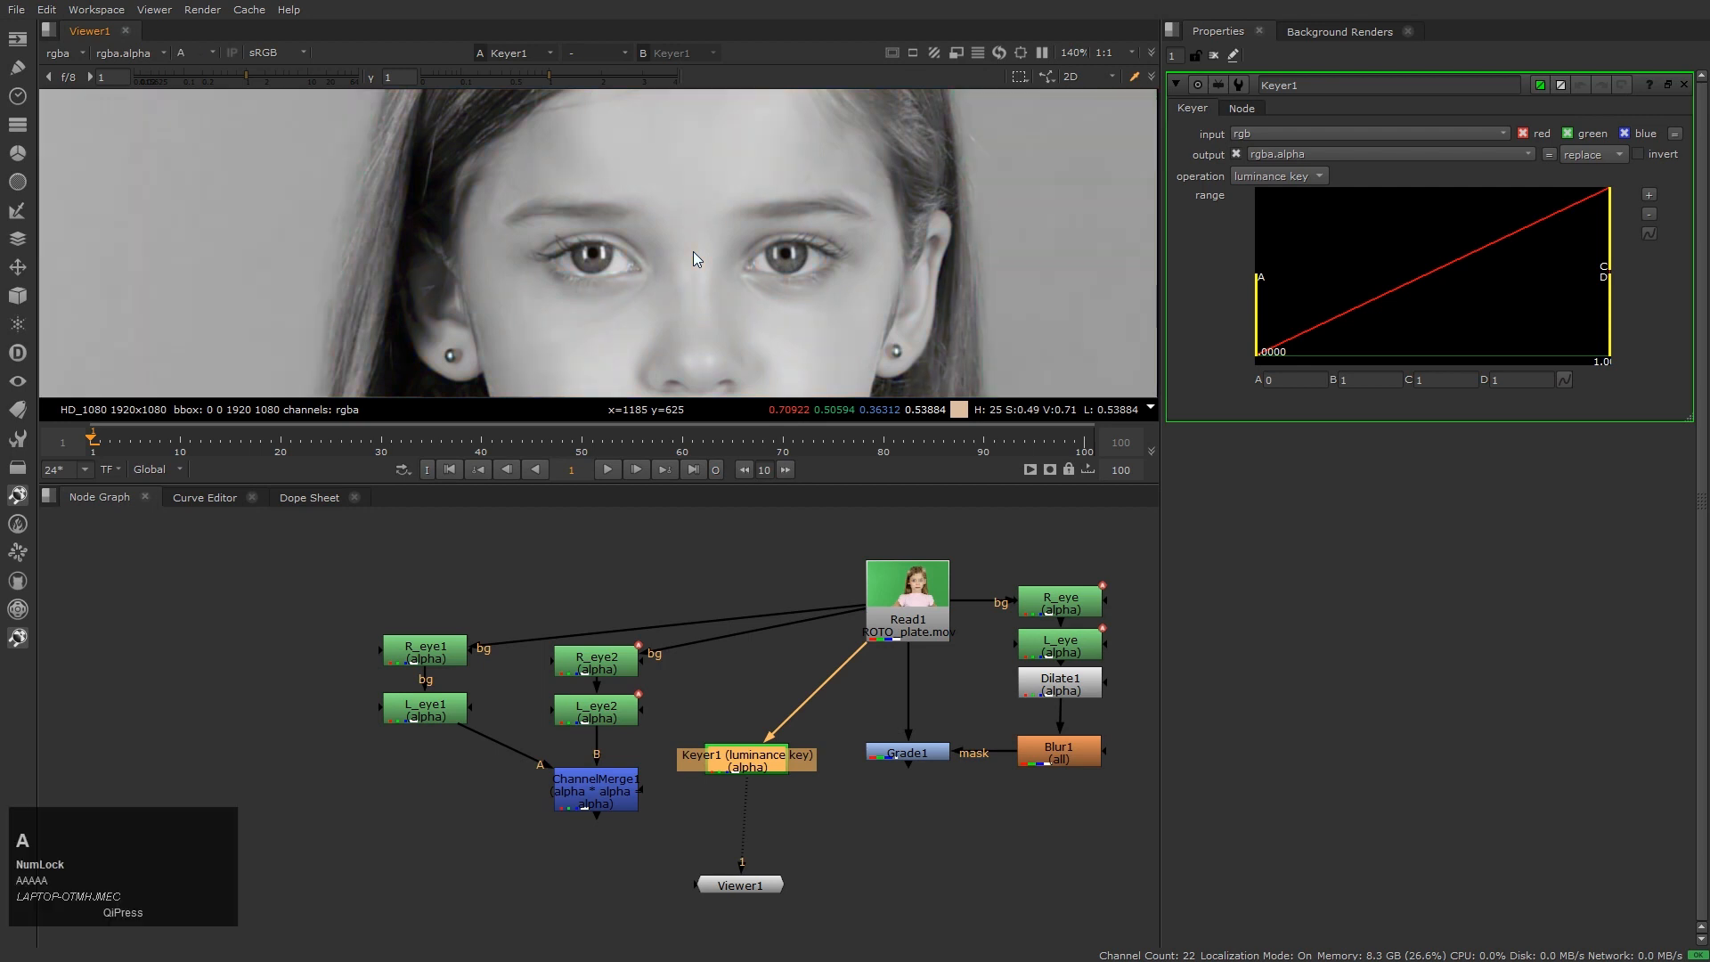
pyautogui.click(693, 251)
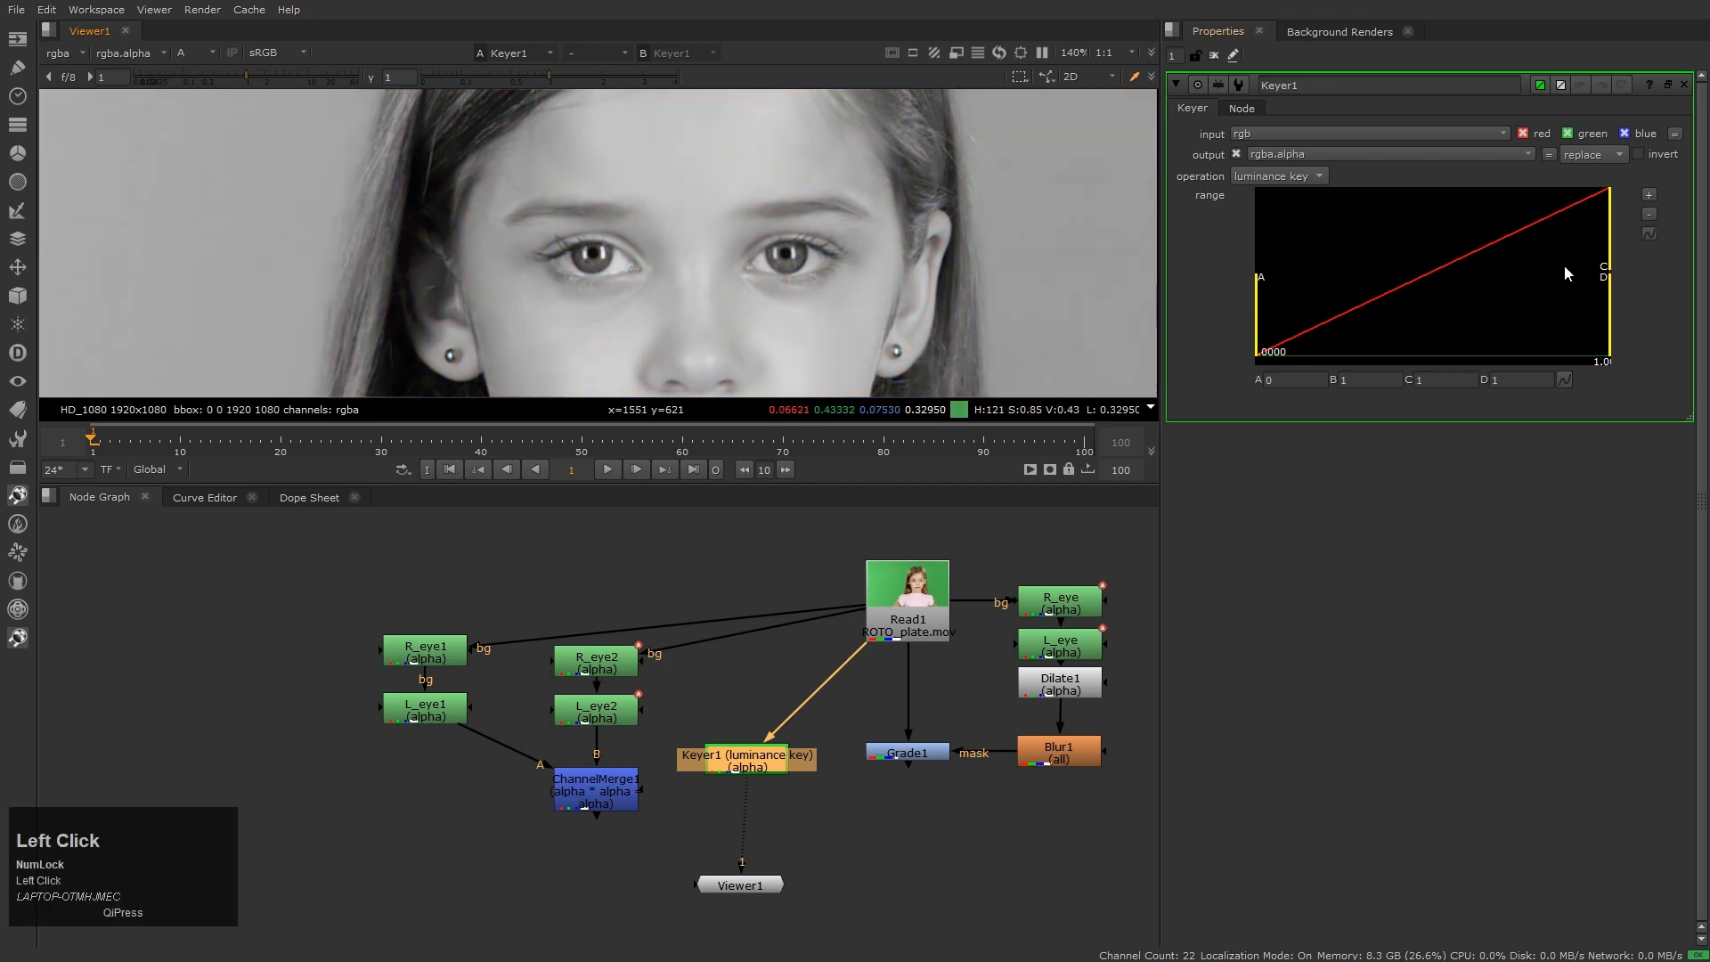
# Tighten Keyer1's luminance range to A about 0.126 and B about 0.346 and check the eyes in the alpha
pyautogui.moveTo(1613, 262)
pyautogui.mouseDown()
pyautogui.moveTo(1473, 267)
pyautogui.moveTo(1590, 264)
pyautogui.mouseUp()
pyautogui.moveTo(1258, 312); pyautogui.dragTo(1385, 311)
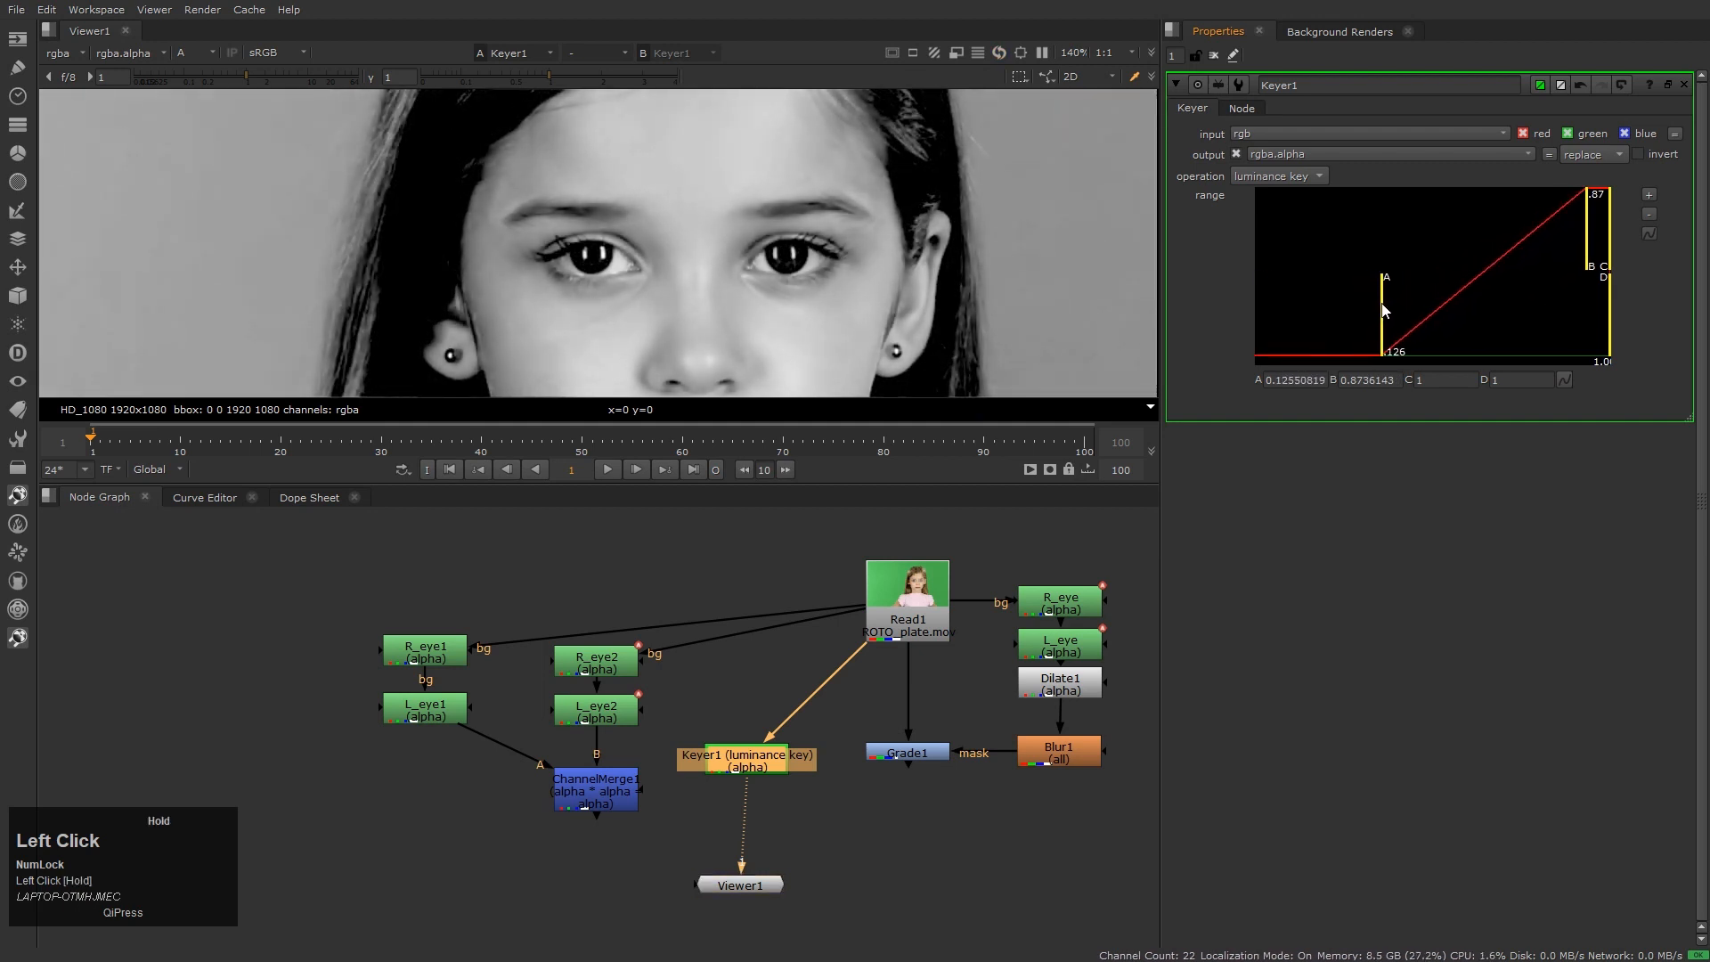
pyautogui.scroll(4, 802, 270)
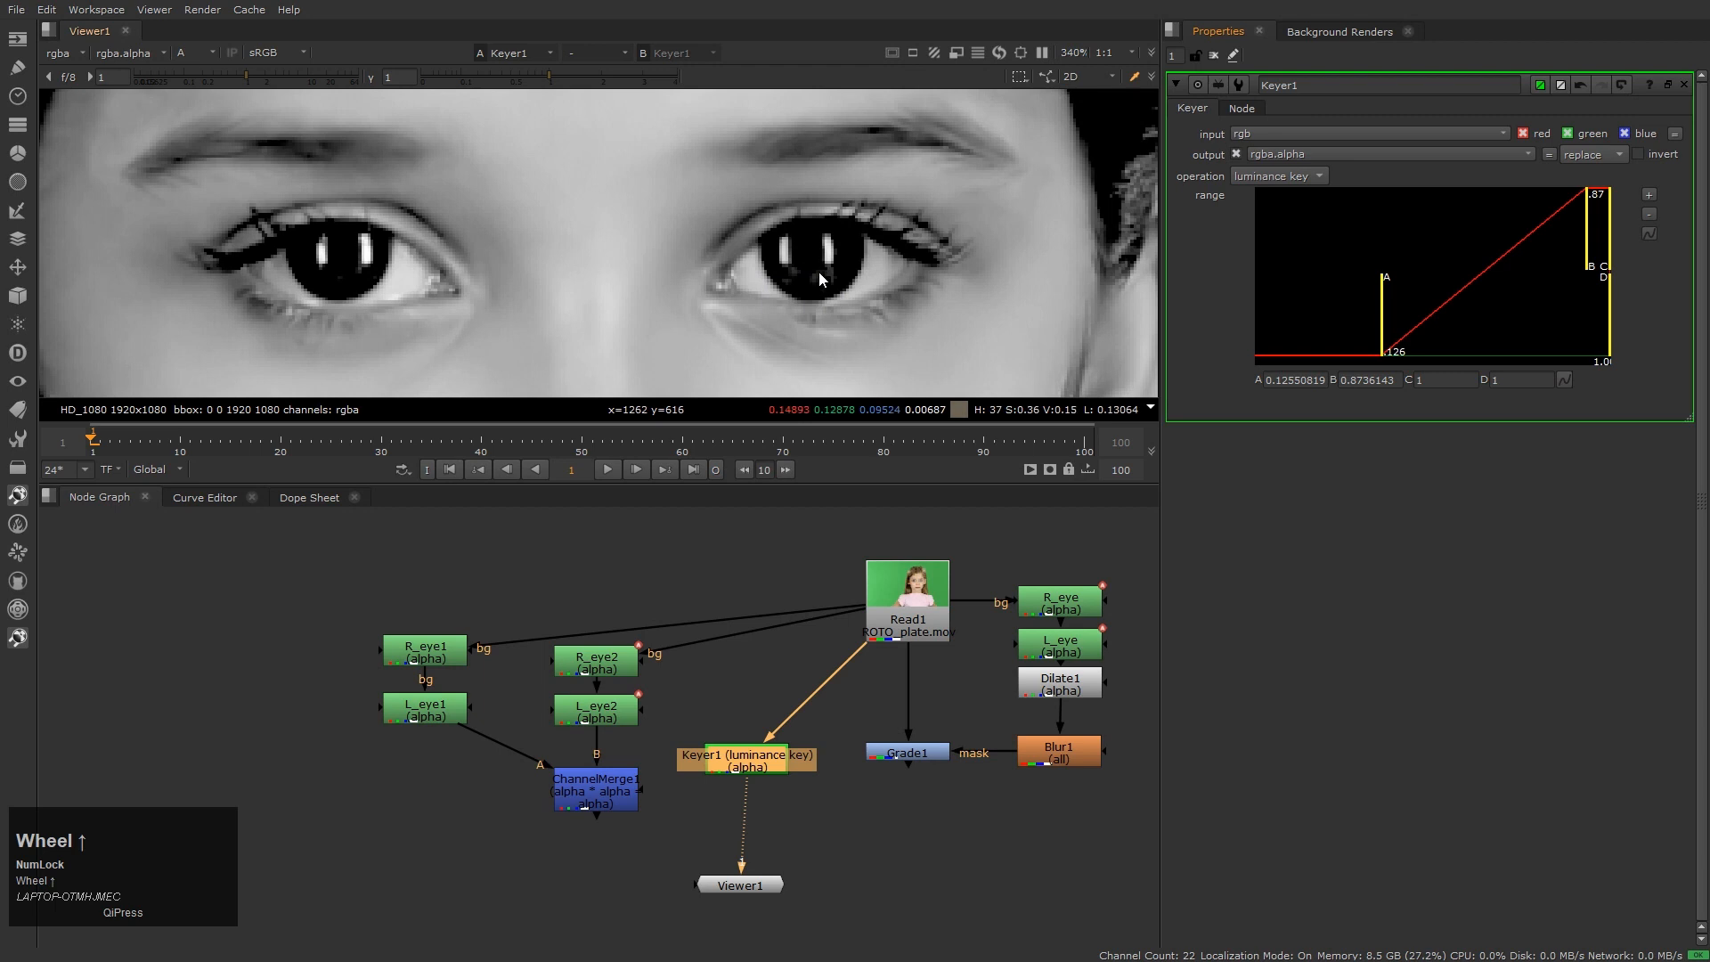
pyautogui.moveTo(1592, 268); pyautogui.dragTo(1467, 264)
pyautogui.click(841, 816)
pyautogui.press('a')
pyautogui.press('a')
# Duplicate ChannelMerge1 directly beneath itself, with ChannelMerge1 feeding its B input and Keyer1 feeding its A input
pyautogui.click(659, 828)
pyautogui.moveTo(522, 726); pyautogui.dragTo(599, 800)
pyautogui.hotkey('ctrl', 'c')
pyautogui.click(620, 868)
pyautogui.hotkey('ctrl', 'v')
pyautogui.moveTo(622, 874); pyautogui.dragTo(602, 853)
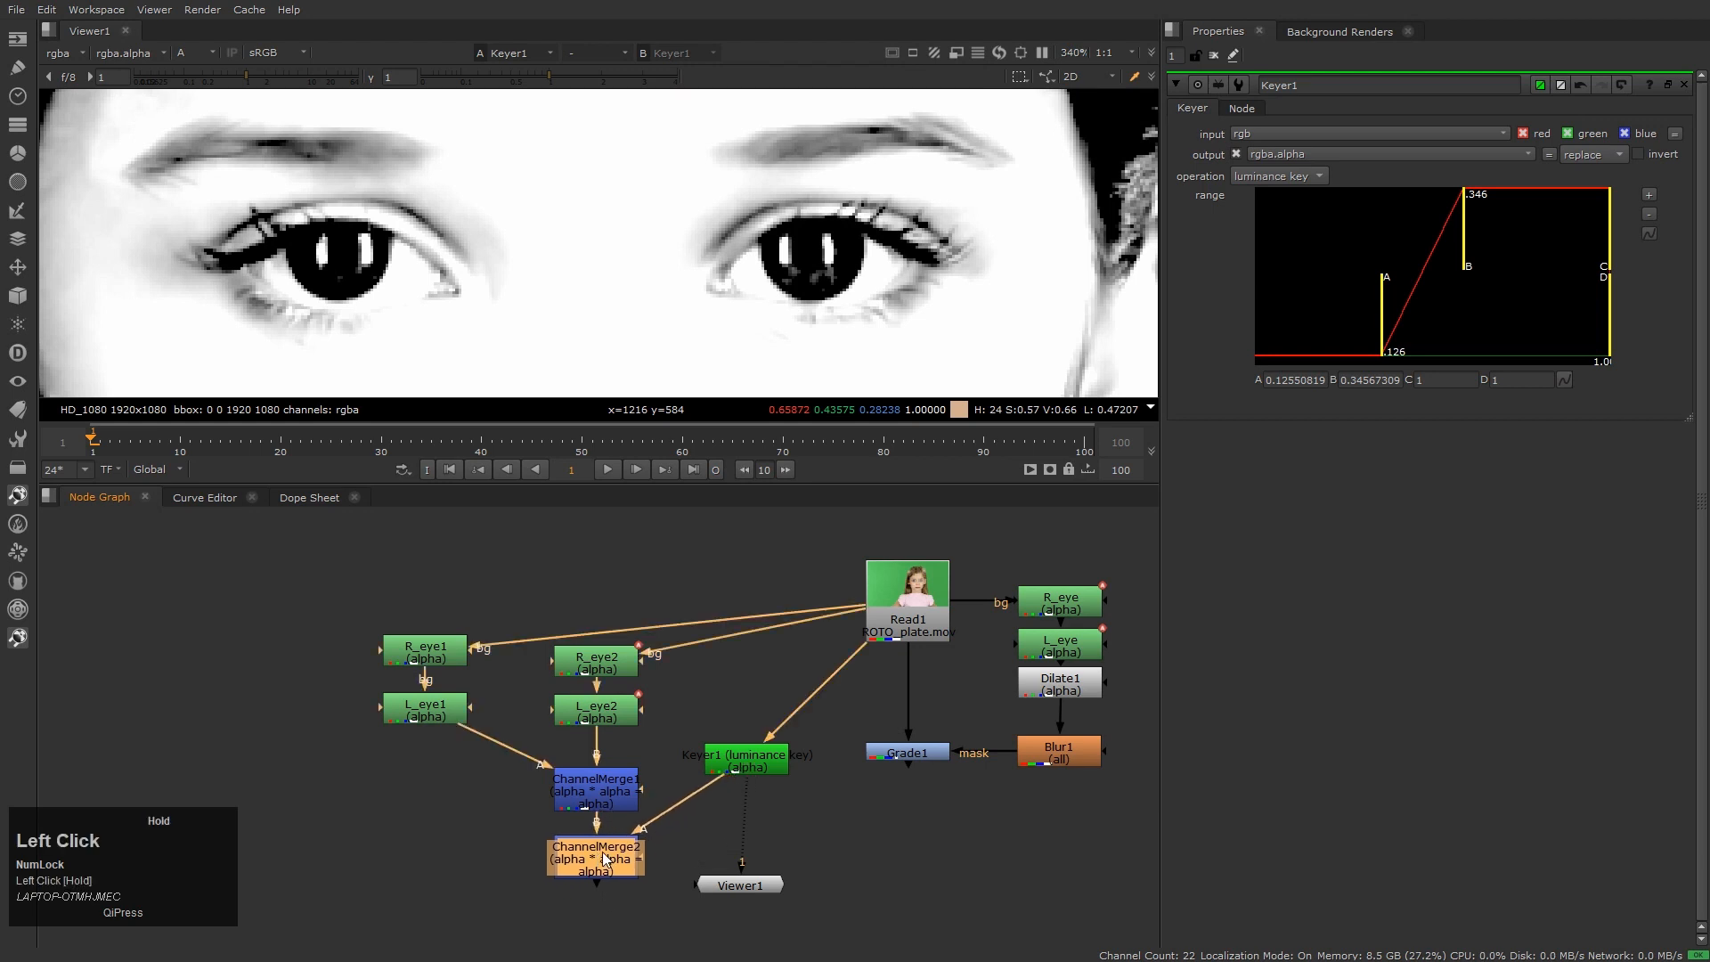
# Display ChannelMerge2 in the viewer and inspect the keyed iris highlights in alpha and RGB
pyautogui.press('1')
pyautogui.click(846, 824)
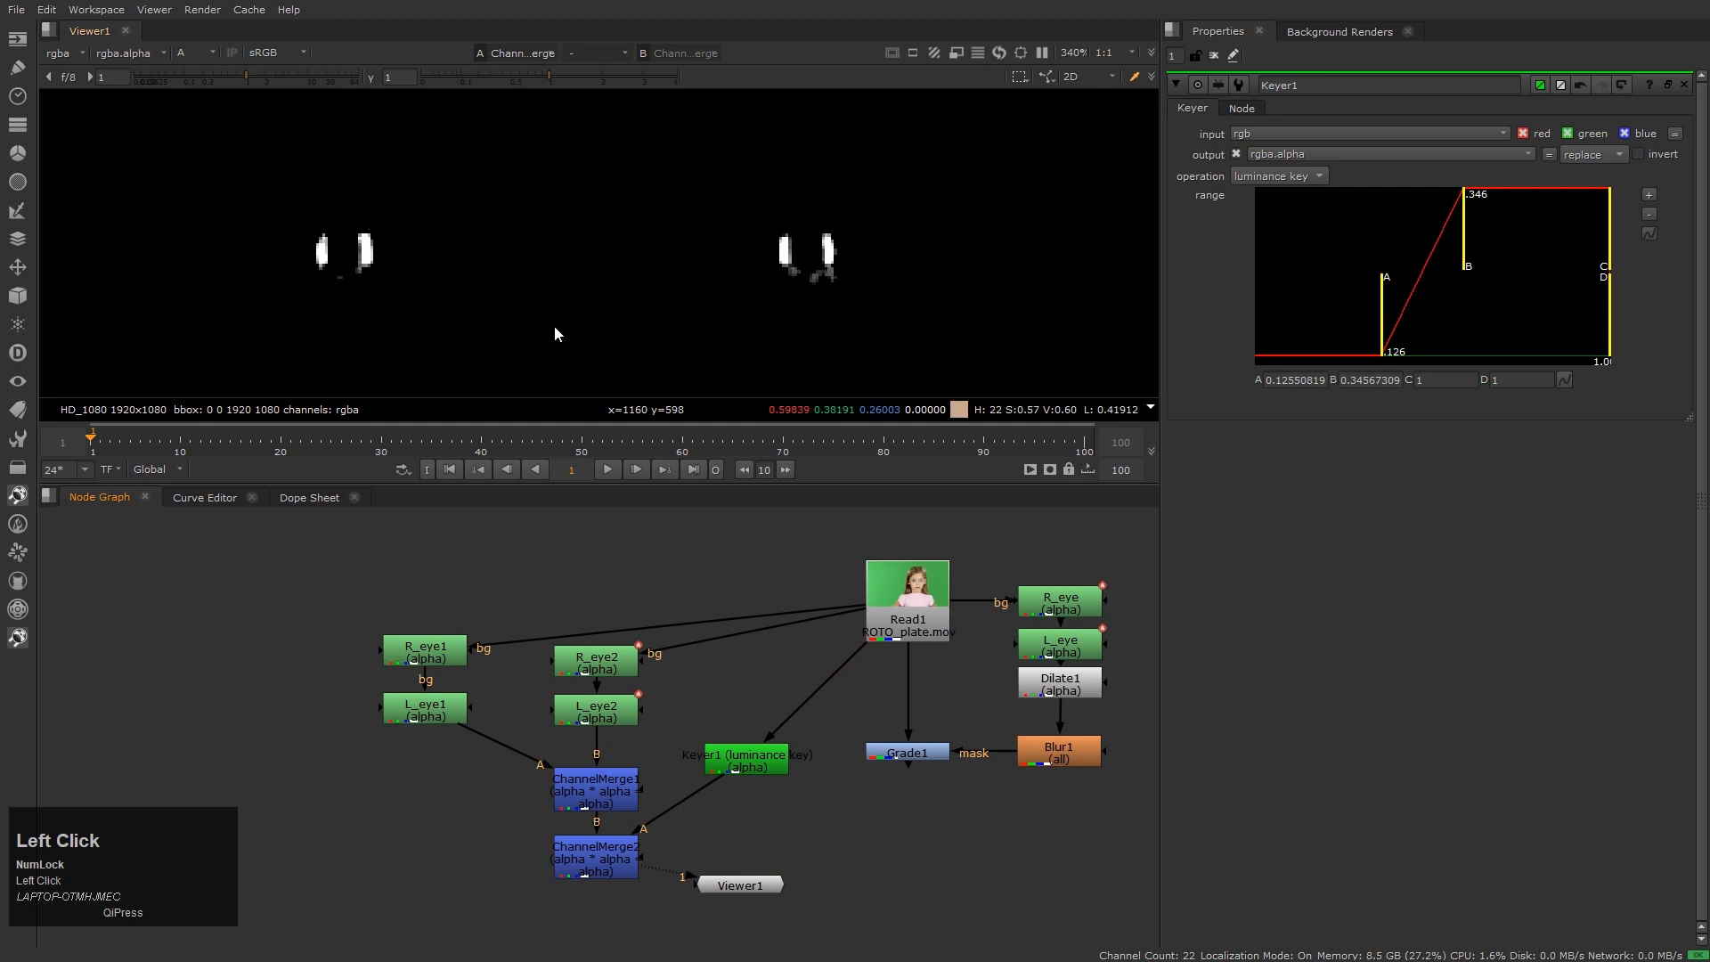
pyautogui.scroll(-4, 713, 267)
pyautogui.press('a')
pyautogui.press('a')
pyautogui.press('a')
# Play the clip from the first frame with the ChannelMerge2 matte overlaid, stop, and compare with the RGB plate
pyautogui.press('m')
pyautogui.click(768, 294)
pyautogui.press('Home')
pyautogui.press('l')
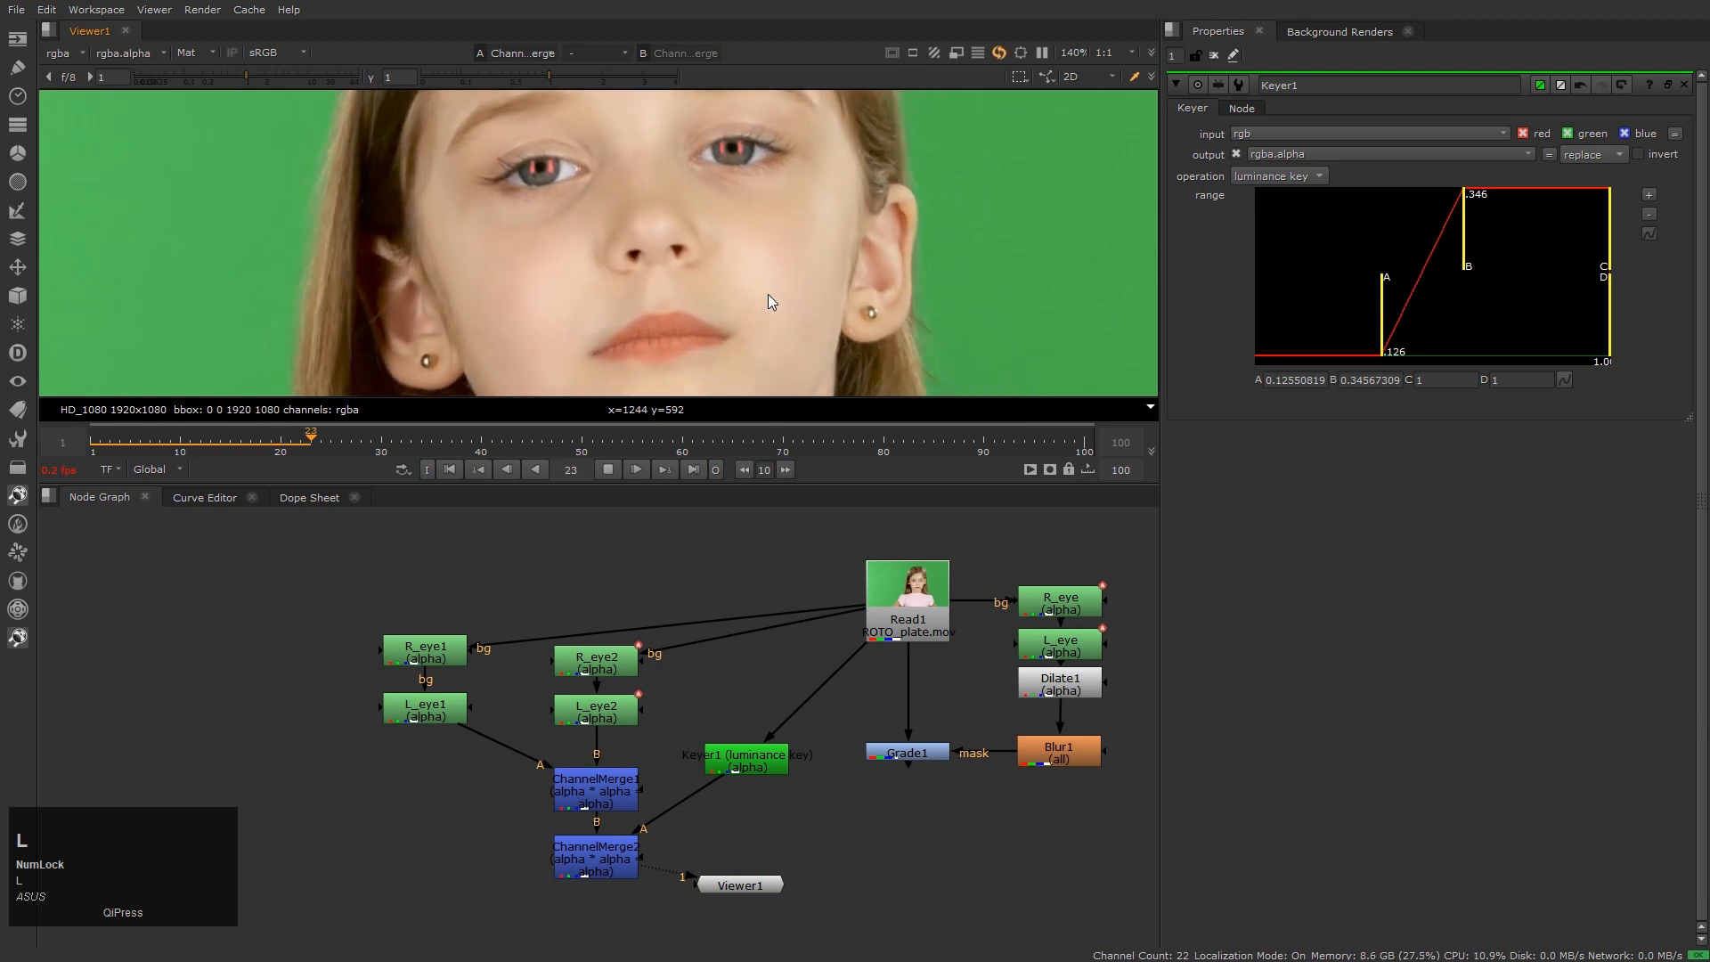
pyautogui.scroll(-3, 768, 294)
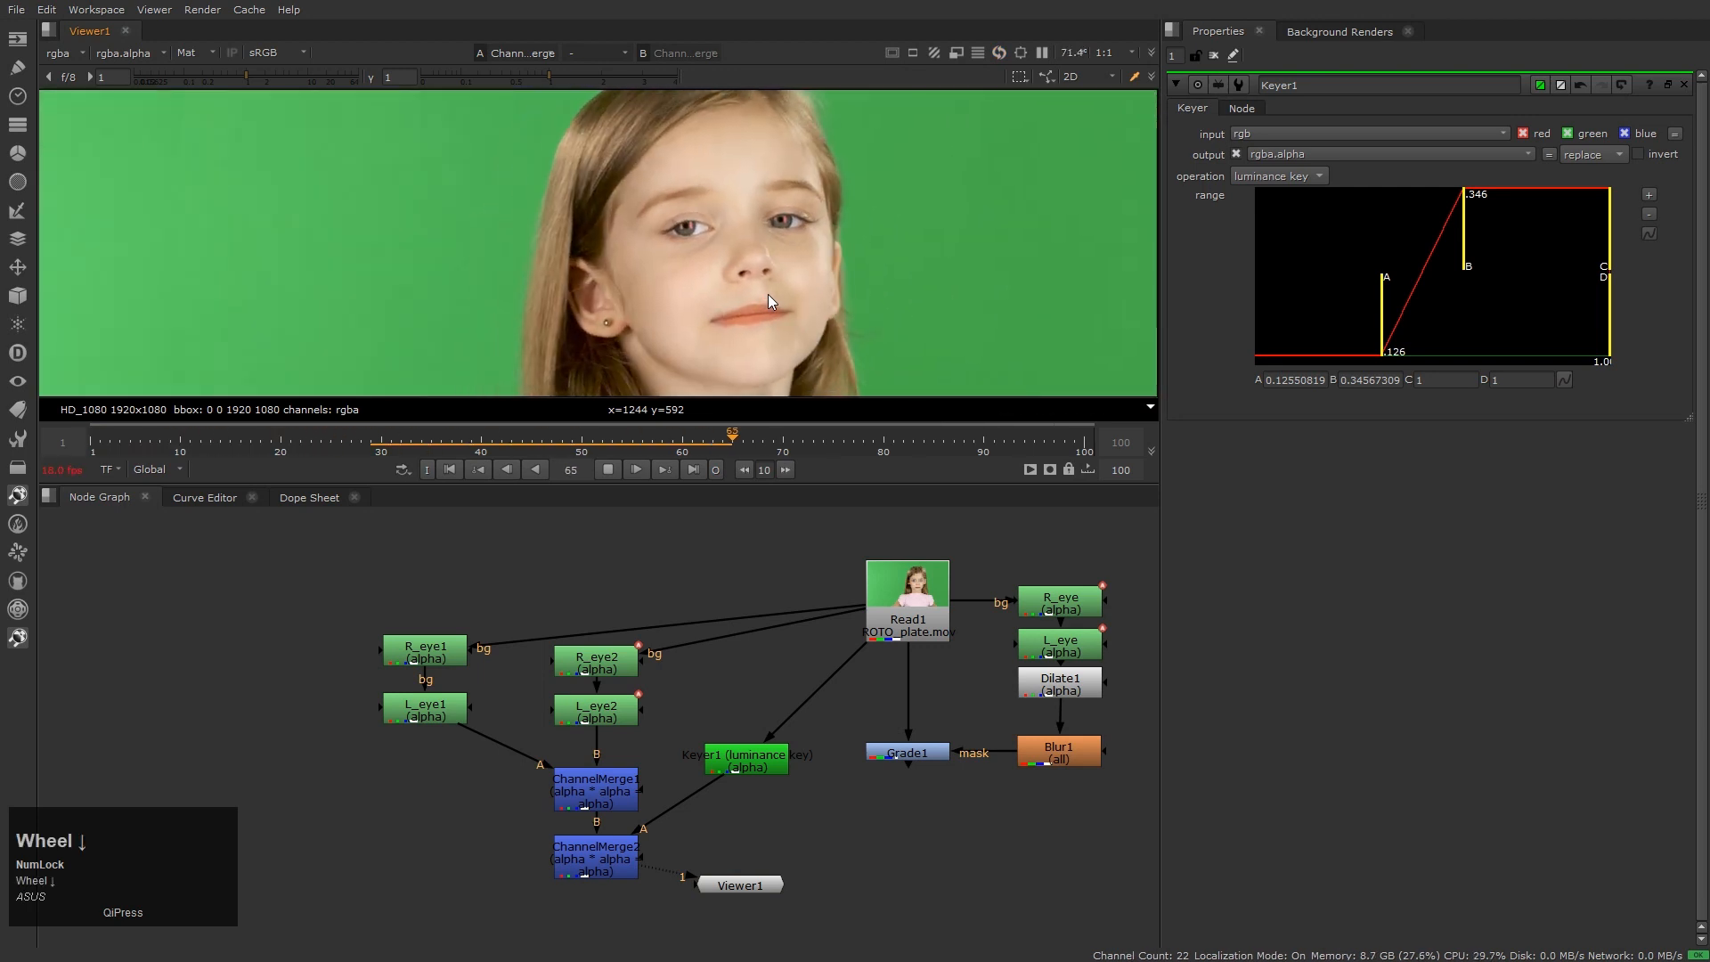
pyautogui.press('k')
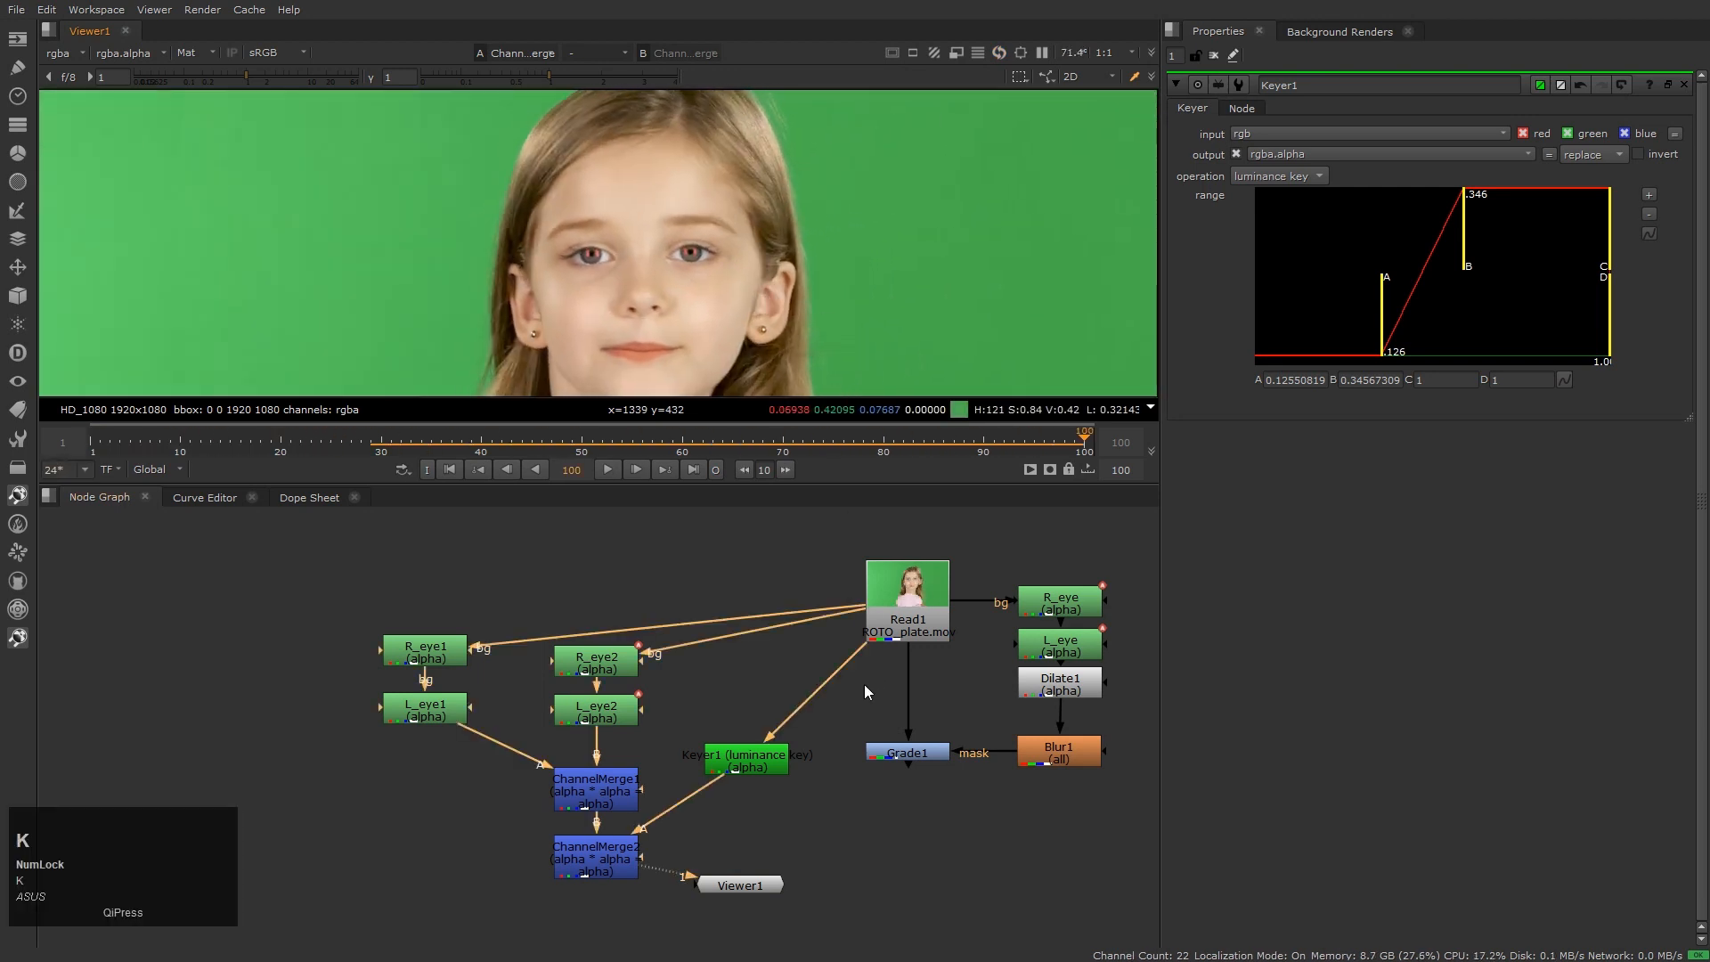
pyautogui.press('a')
pyautogui.press('a')
pyautogui.click(709, 300)
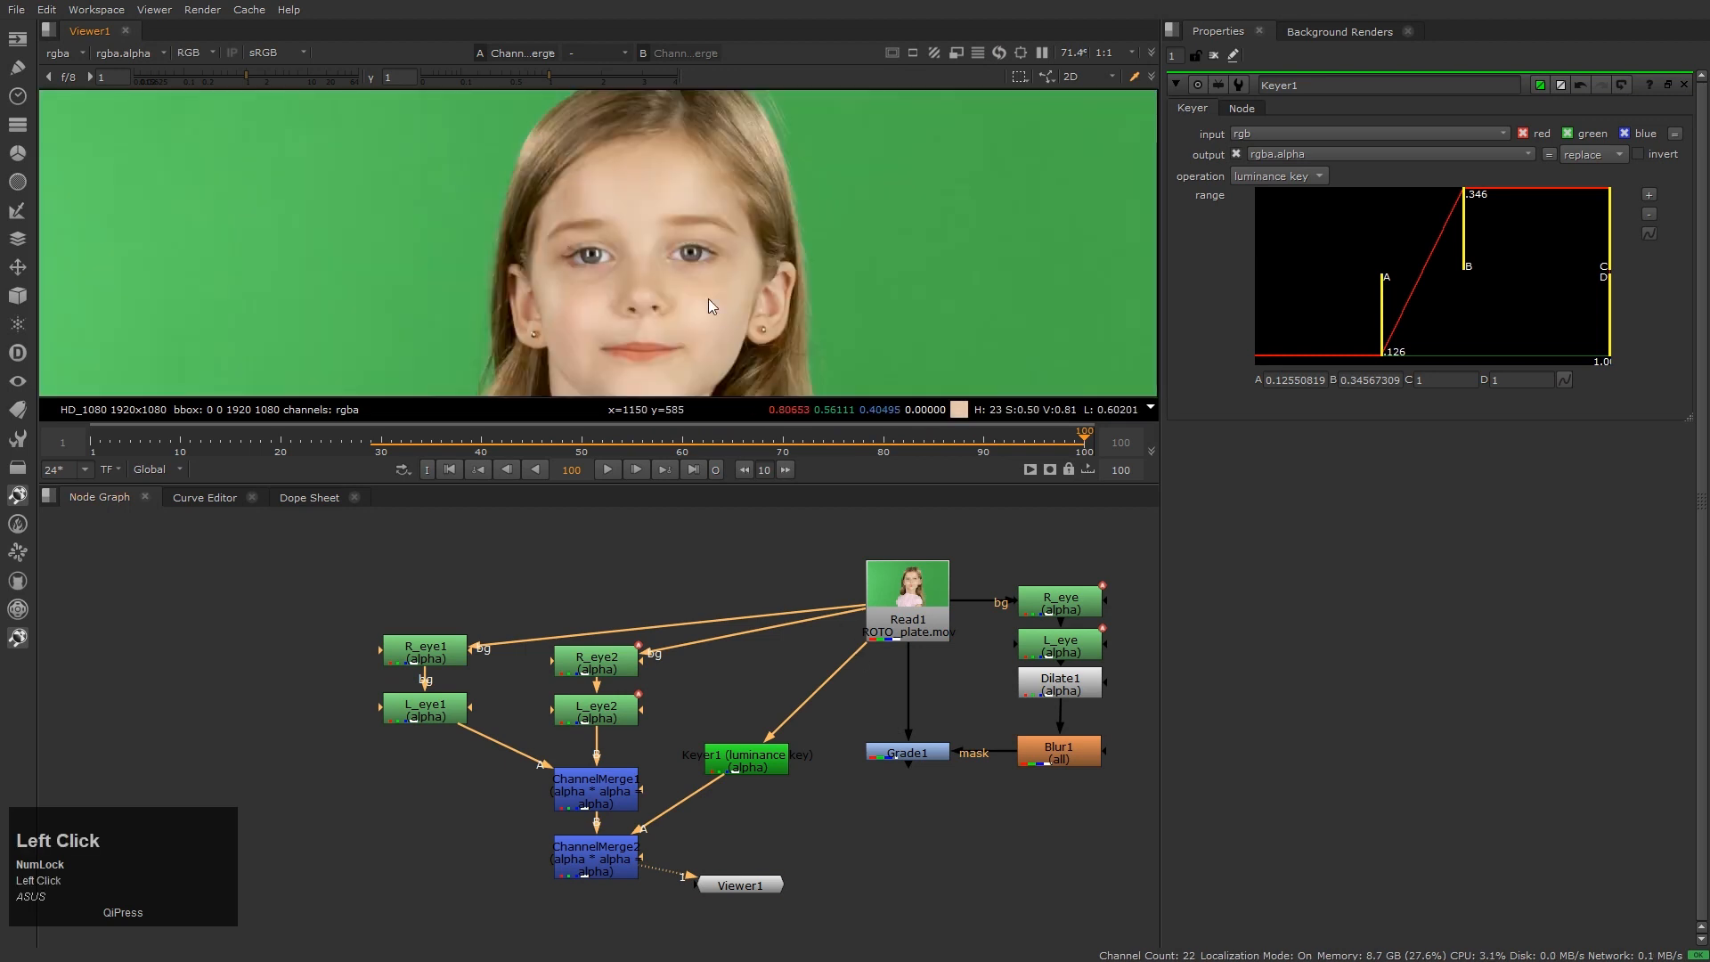
# Compare Grade1 with ChannelMerge2 in the viewer, clearing space below the nodes and placing Keyer1 level with ChannelMerge2
pyautogui.click(917, 749)
pyautogui.press('1')
pyautogui.click(862, 855)
pyautogui.moveTo(749, 885); pyautogui.dragTo(894, 946)
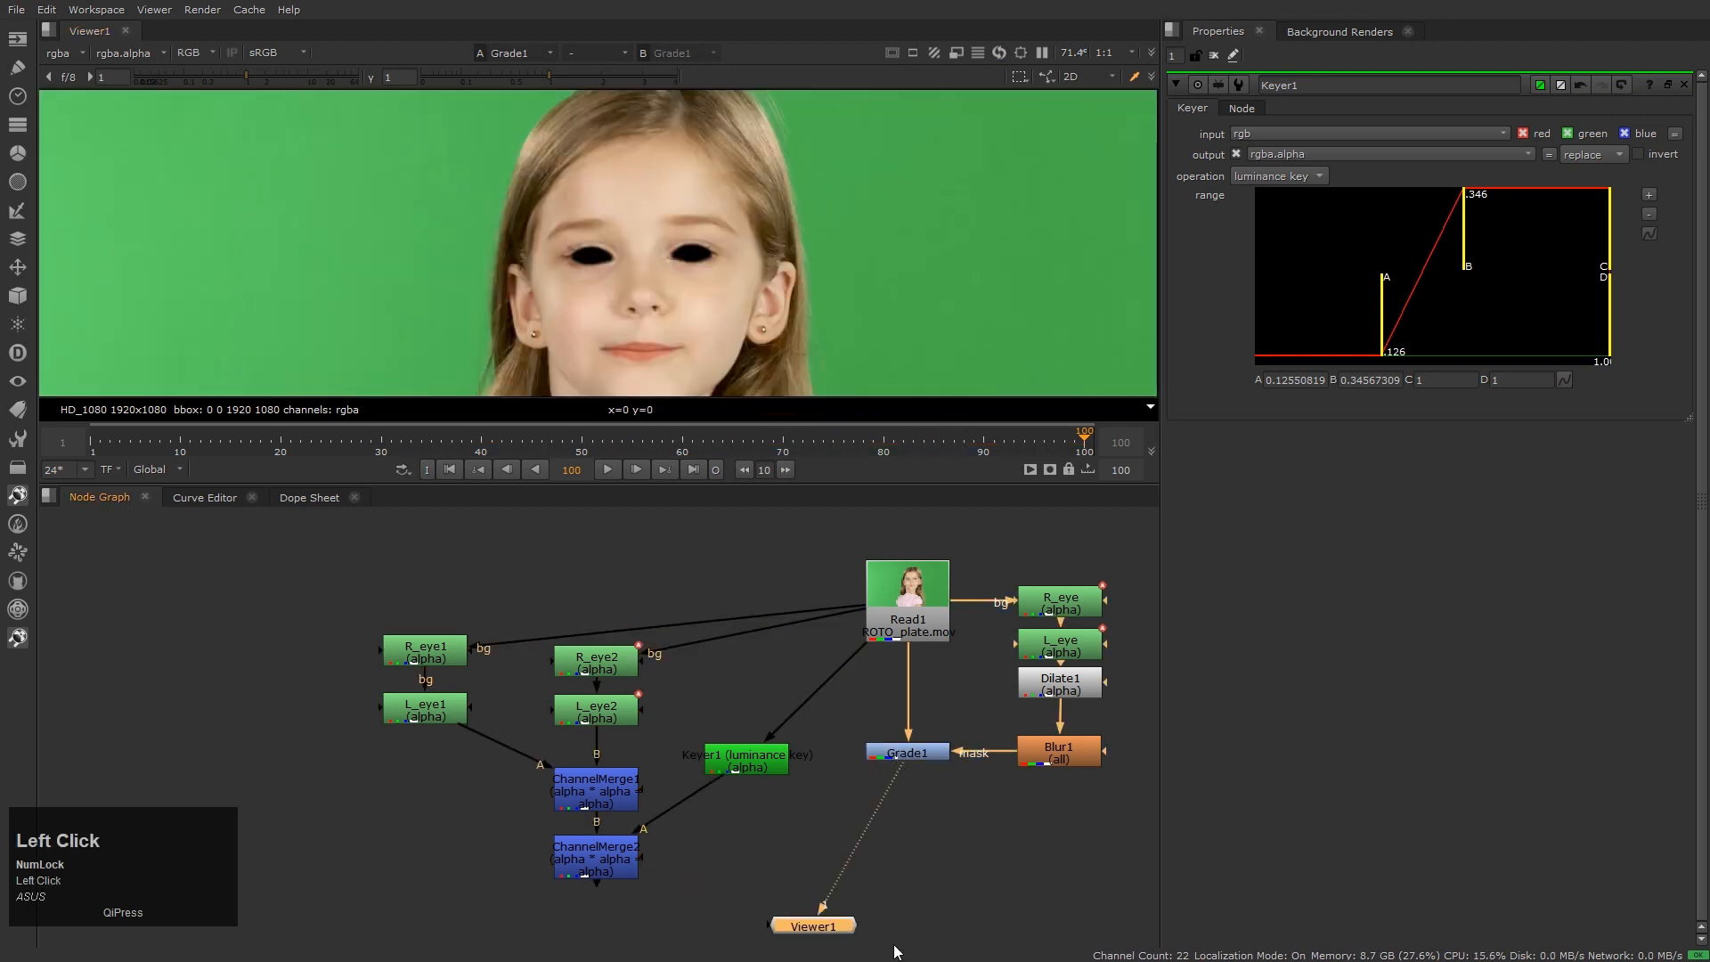
pyautogui.moveTo(778, 861); pyautogui.dragTo(846, 736, button='middle')
pyautogui.scroll(-3, 770, 751)
pyautogui.click(777, 722)
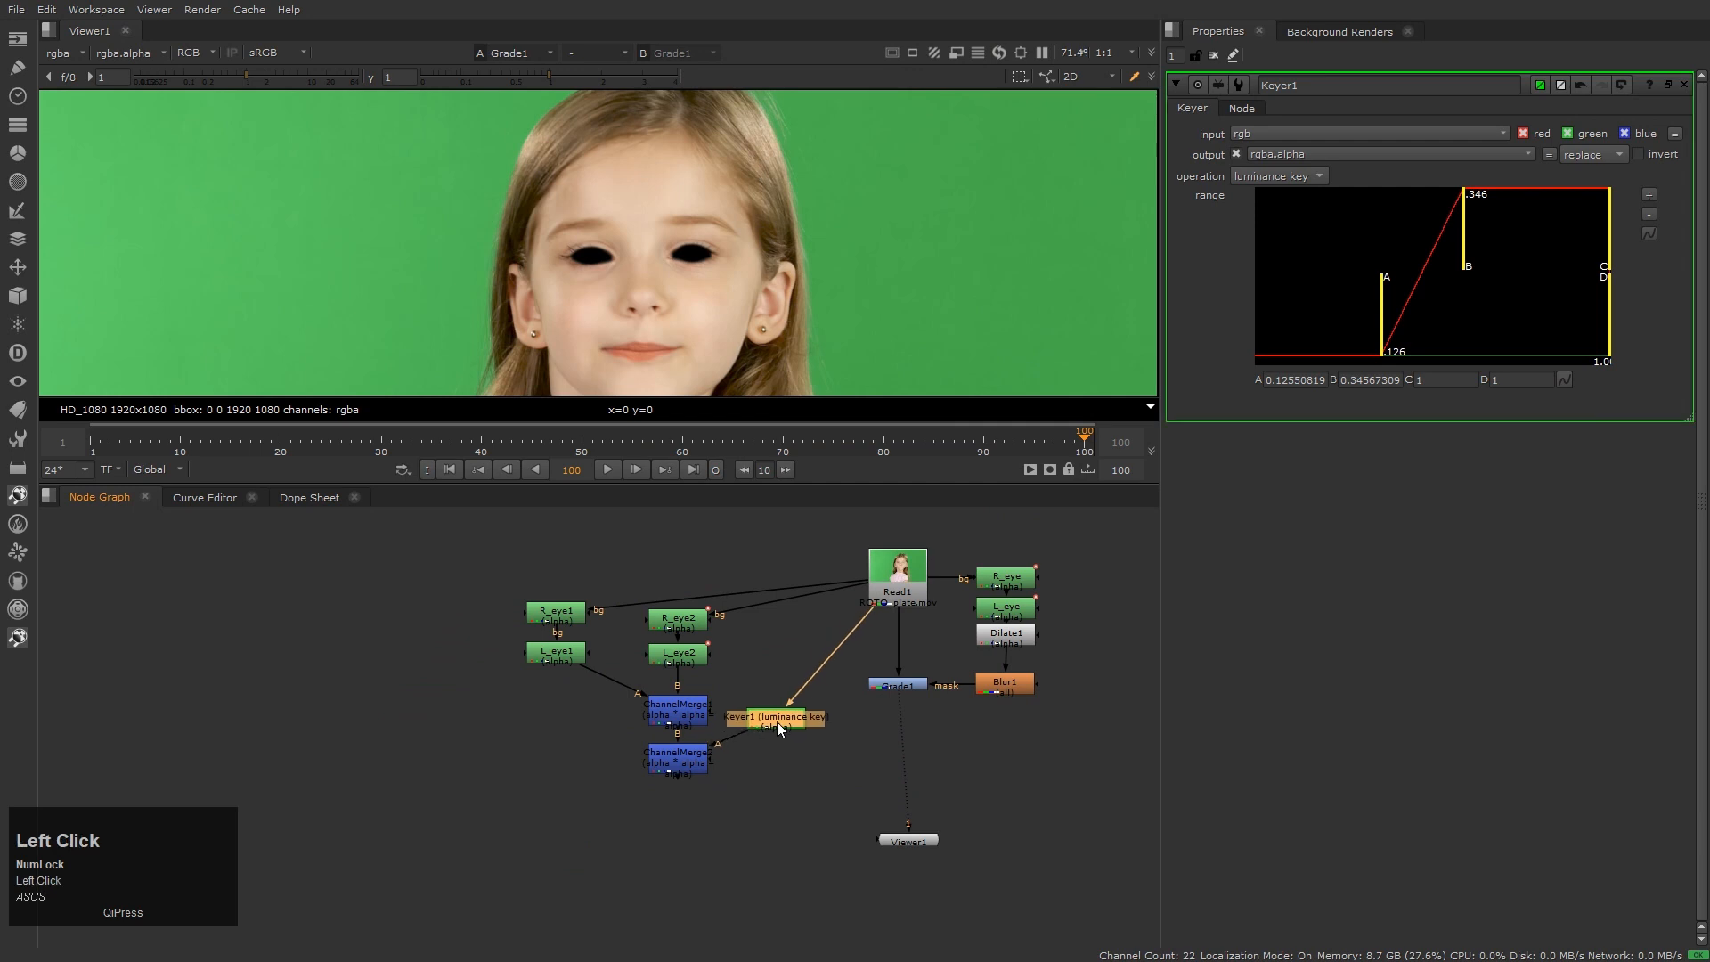
pyautogui.moveTo(777, 721); pyautogui.dragTo(763, 761)
pyautogui.click(679, 759)
pyautogui.press('1')
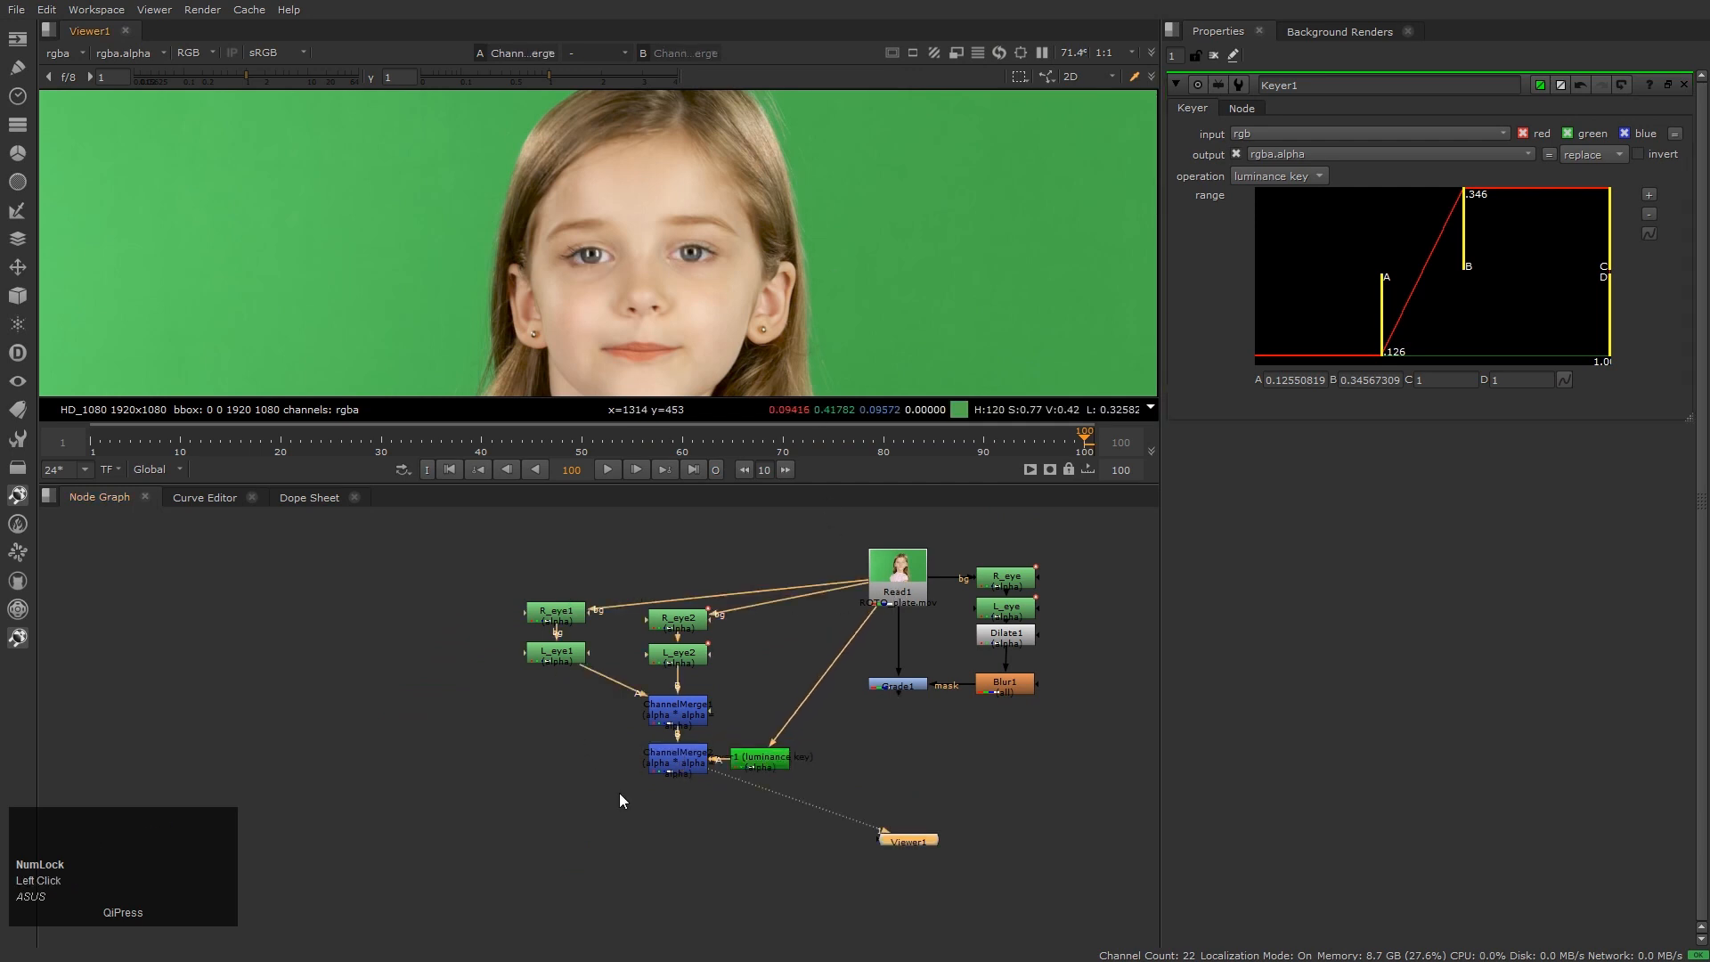
# Route Read1's connections to R_eye1, R_eye2 and Keyer1 through aligned Dots above each branch
pyautogui.click(913, 580)
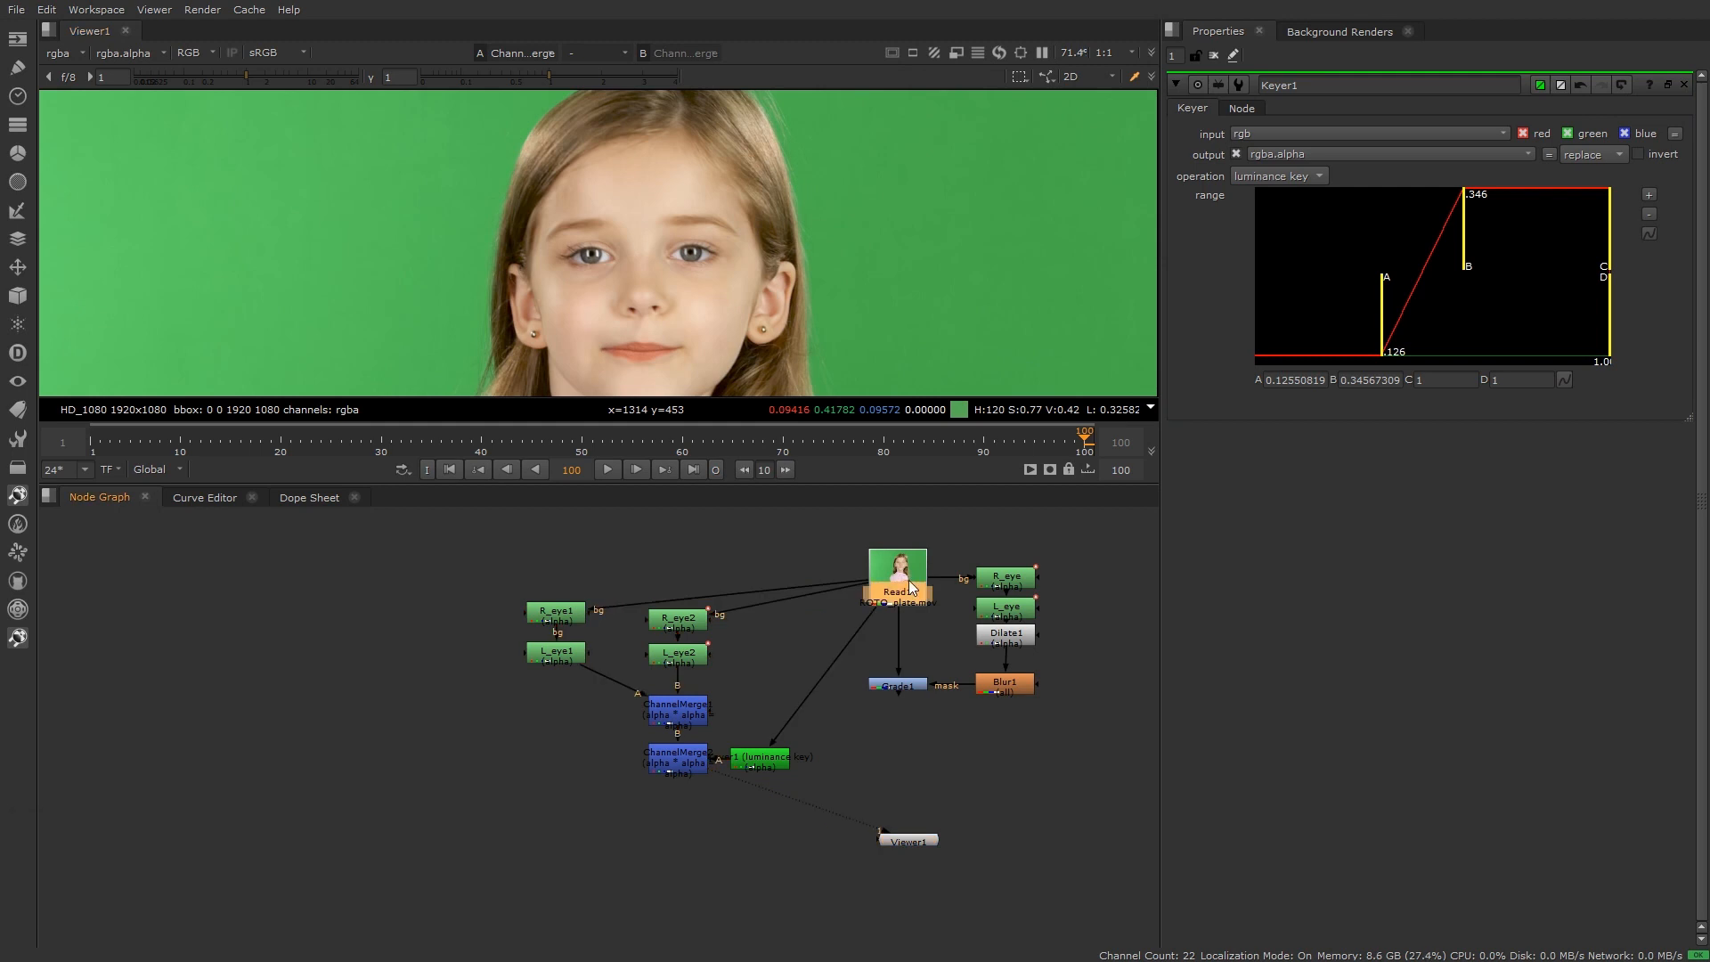
pyautogui.moveTo(902, 623); pyautogui.dragTo(761, 577)
pyautogui.moveTo(496, 567); pyautogui.dragTo(585, 664)
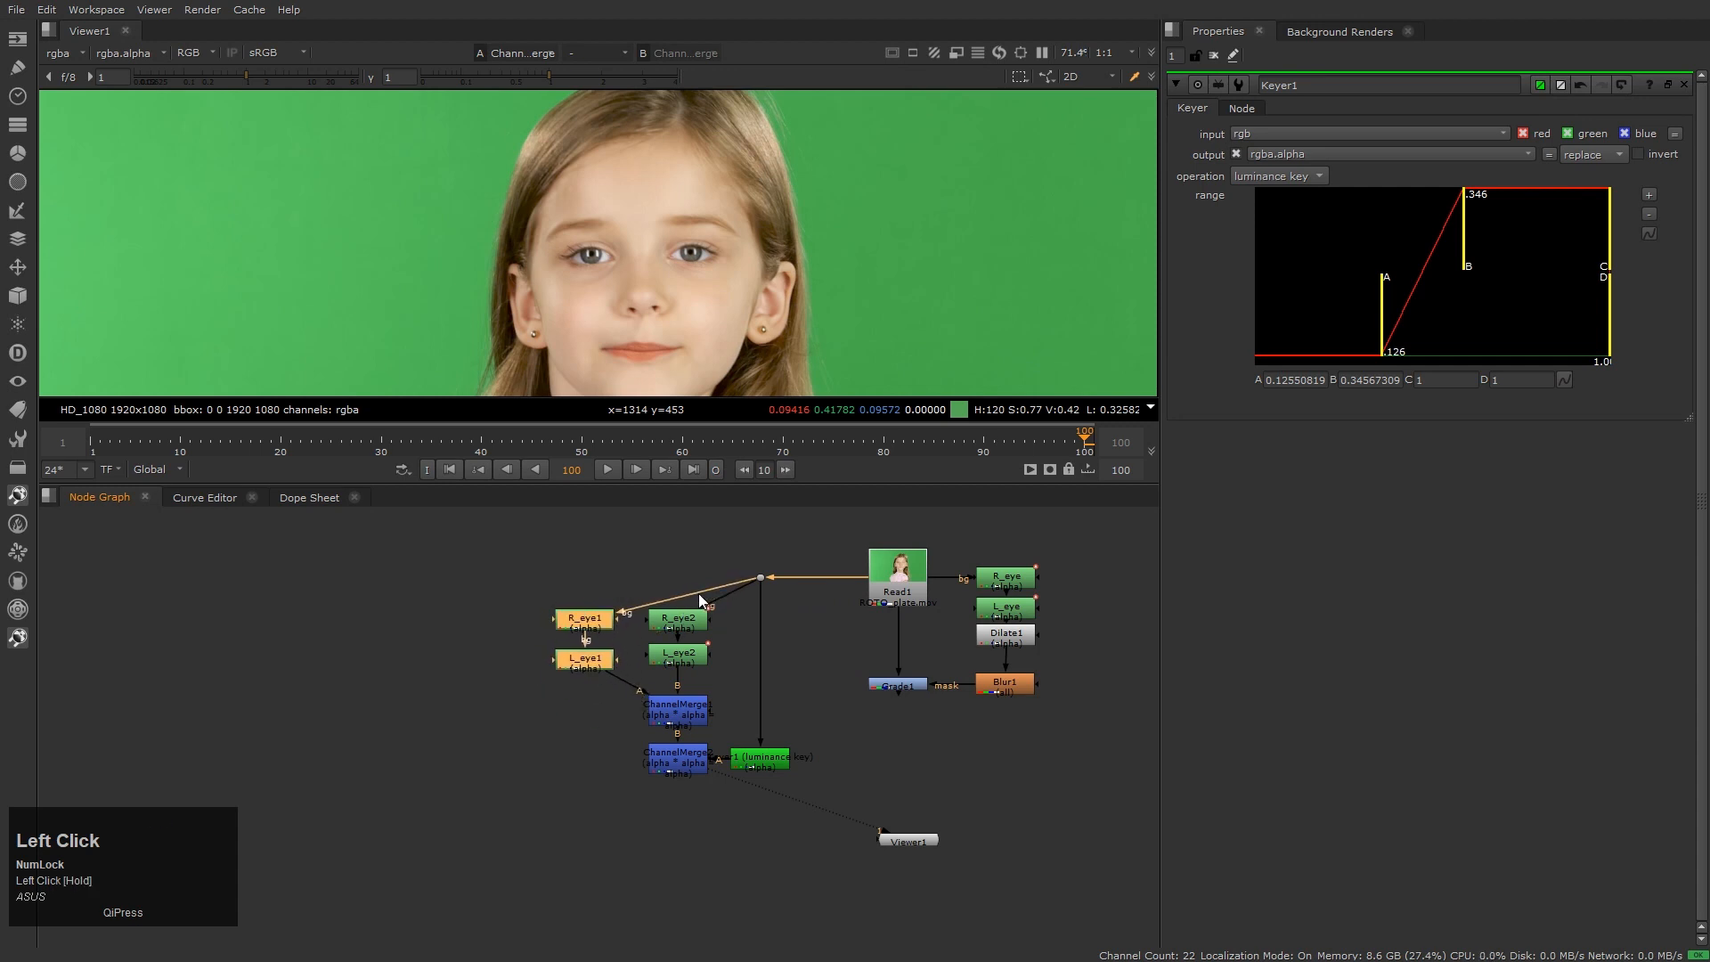
pyautogui.keyDown('ctrl'); pyautogui.moveTo(687, 595); pyautogui.dragTo(586, 578); pyautogui.keyUp('ctrl')
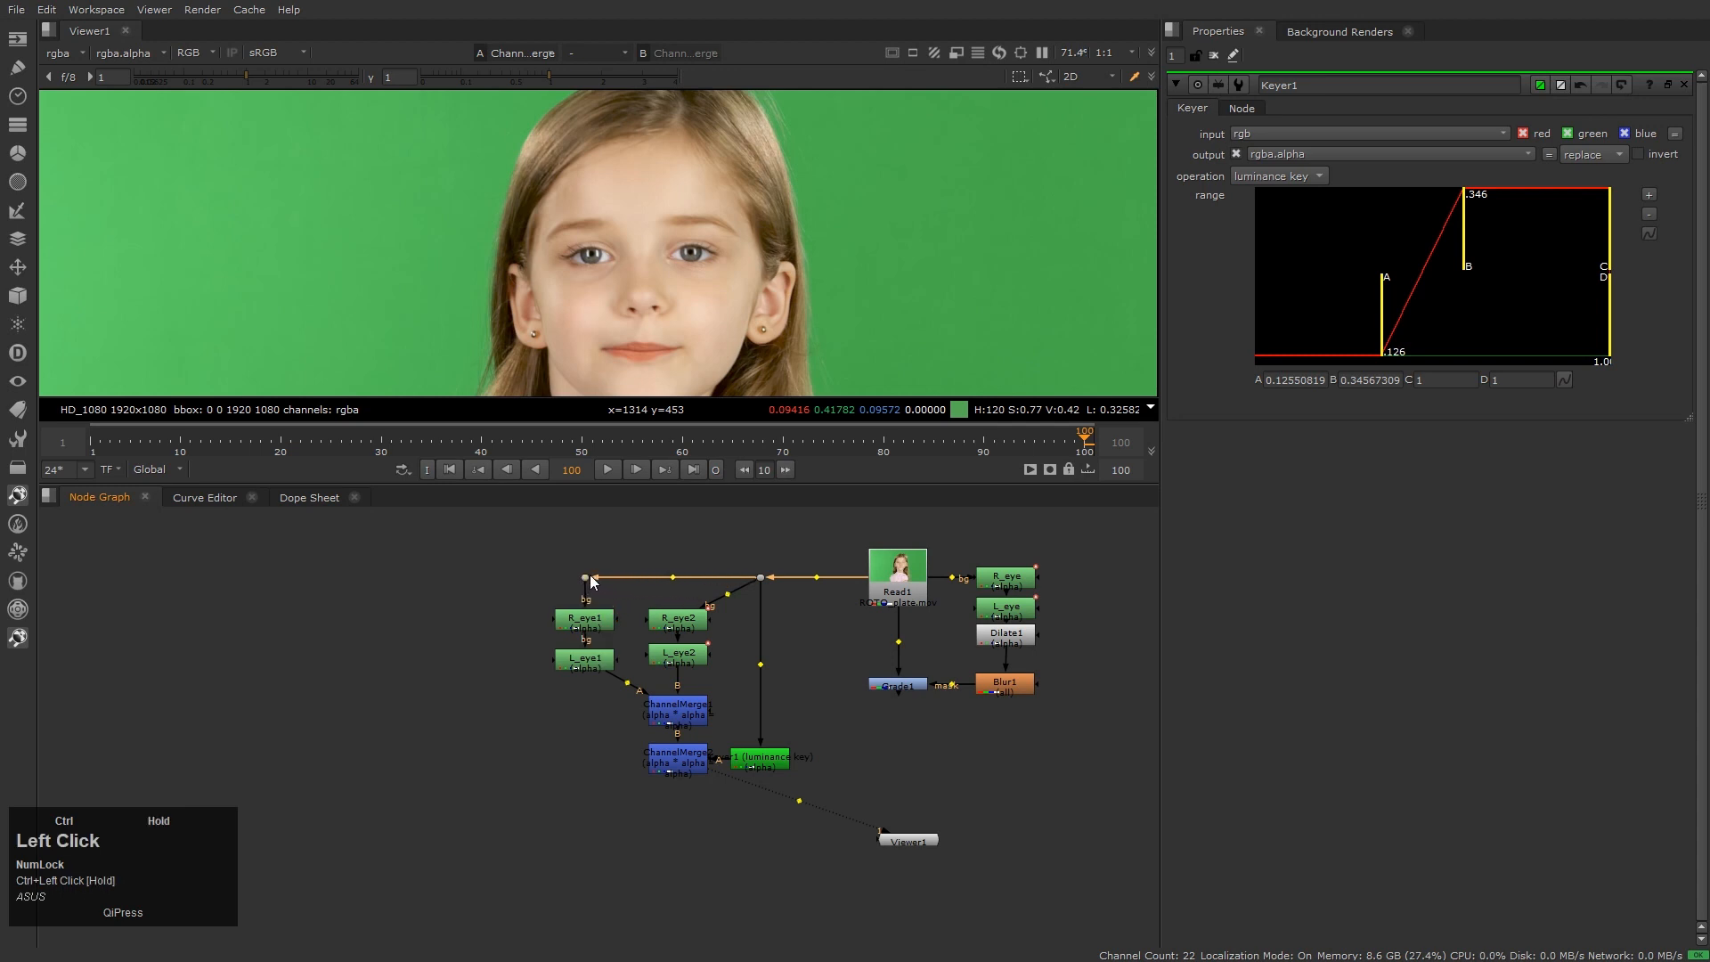
pyautogui.keyDown('ctrl'); pyautogui.click(674, 578); pyautogui.keyUp('ctrl')
pyautogui.moveTo(752, 586); pyautogui.dragTo(677, 583)
pyautogui.scroll(2, 593, 730)
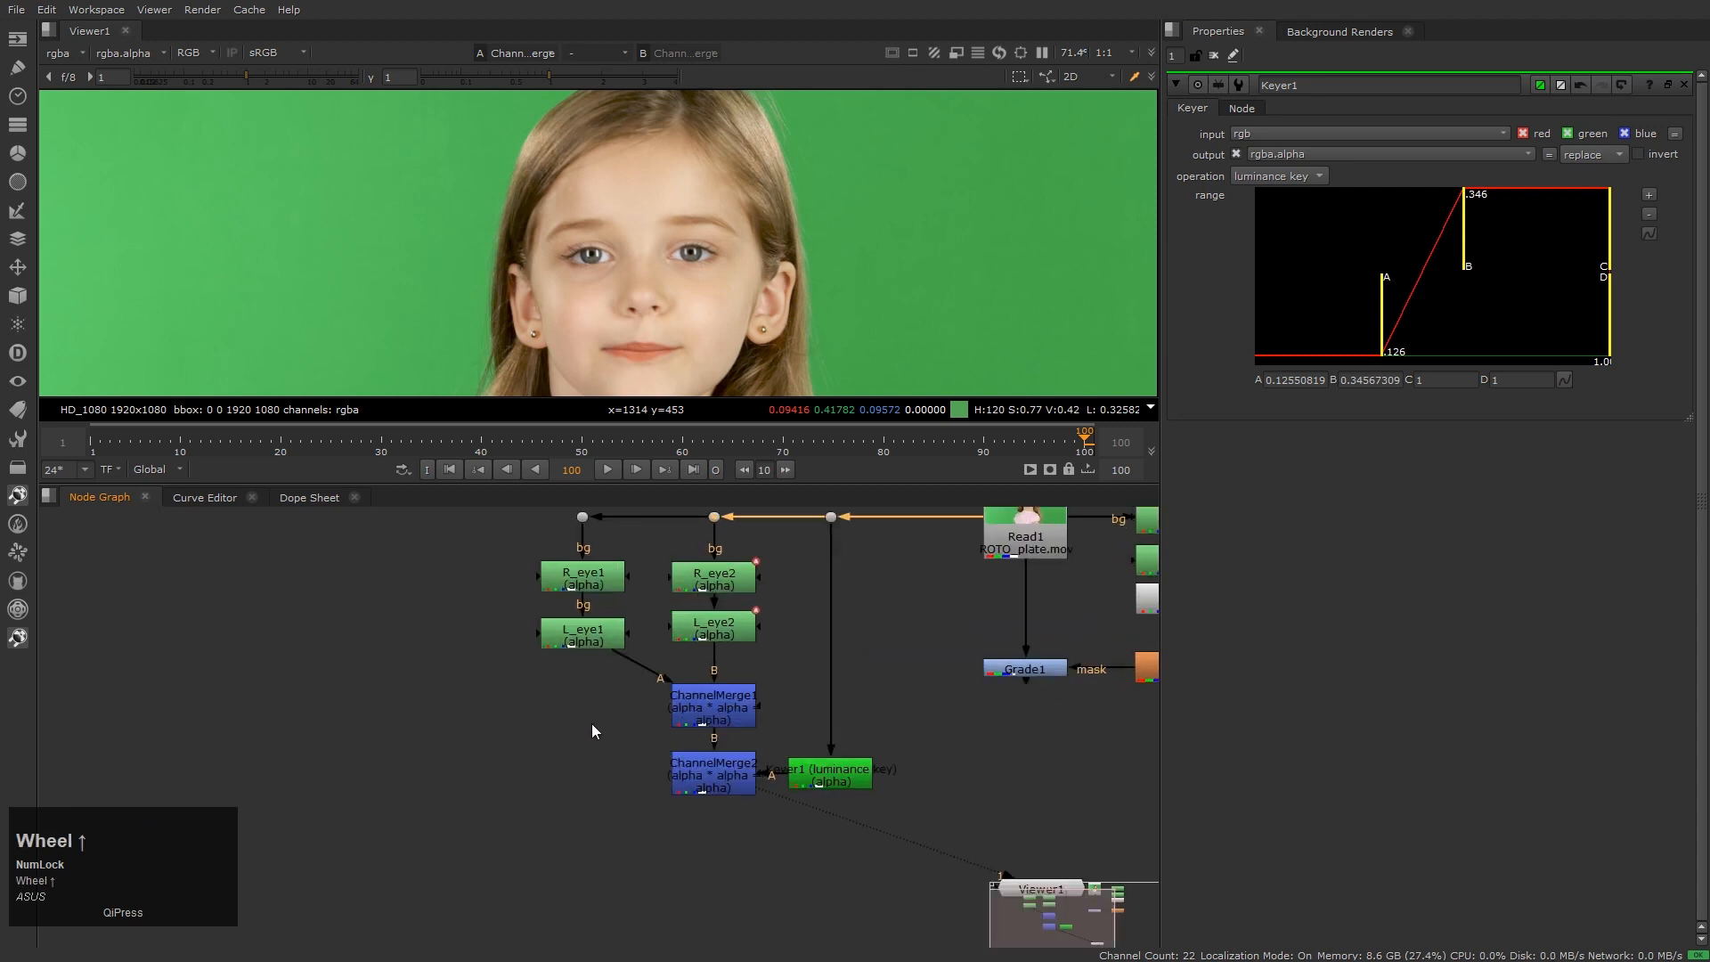
# Add a Dot beneath L_eye1 to square off its connection to ChannelMerge1's A input, and frame the whole node tree
pyautogui.keyDown('ctrl'); pyautogui.click(623, 692); pyautogui.keyUp('ctrl')
pyautogui.moveTo(606, 707); pyautogui.dragTo(586, 705)
pyautogui.click(633, 811)
pyautogui.press('f')
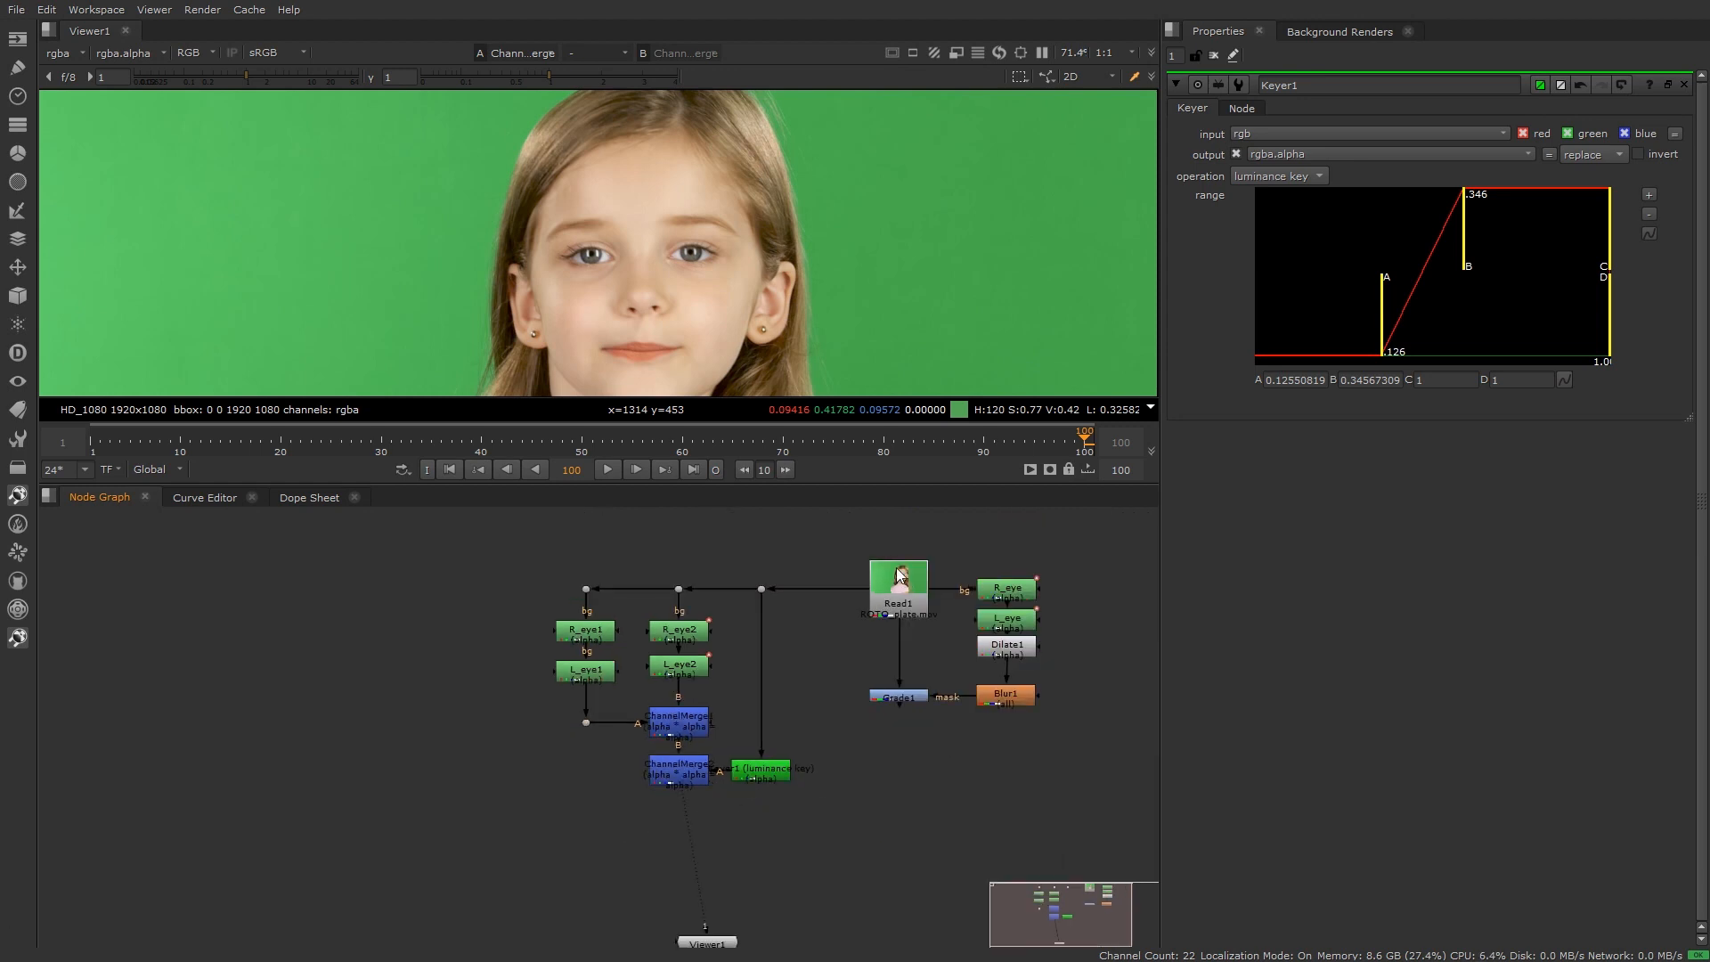
# Add a Premult node directly after ChannelMerge2
pyautogui.click(687, 773)
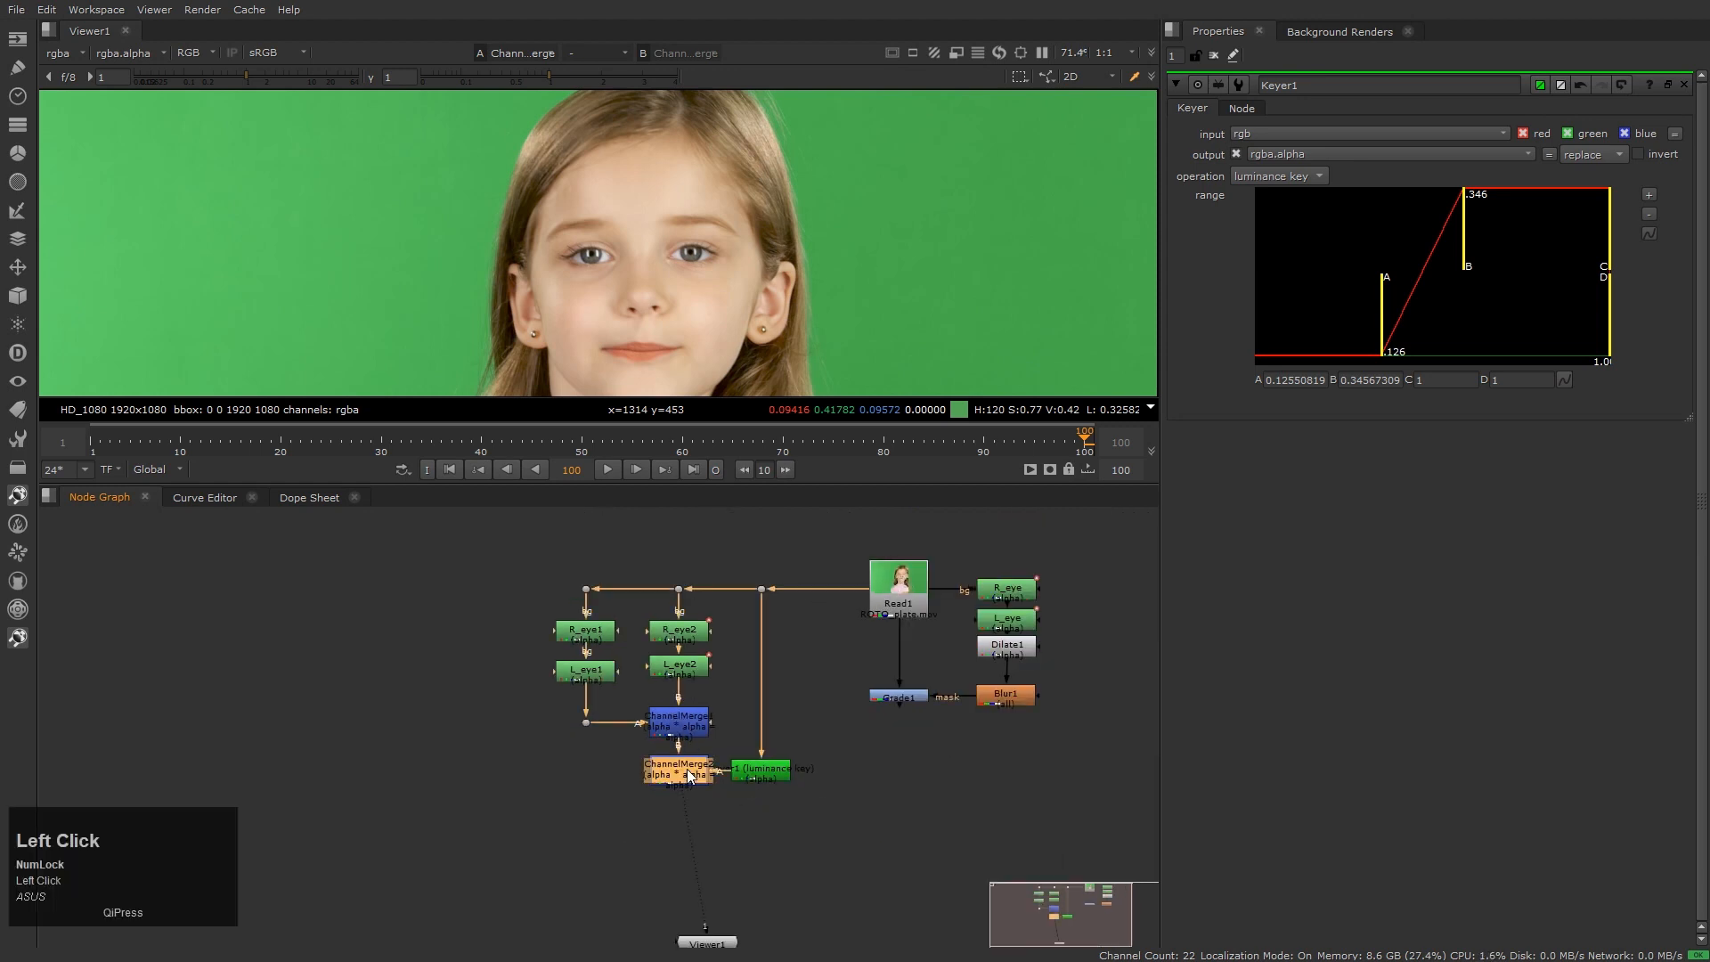
pyautogui.press('Tab')
pyautogui.write('prem')
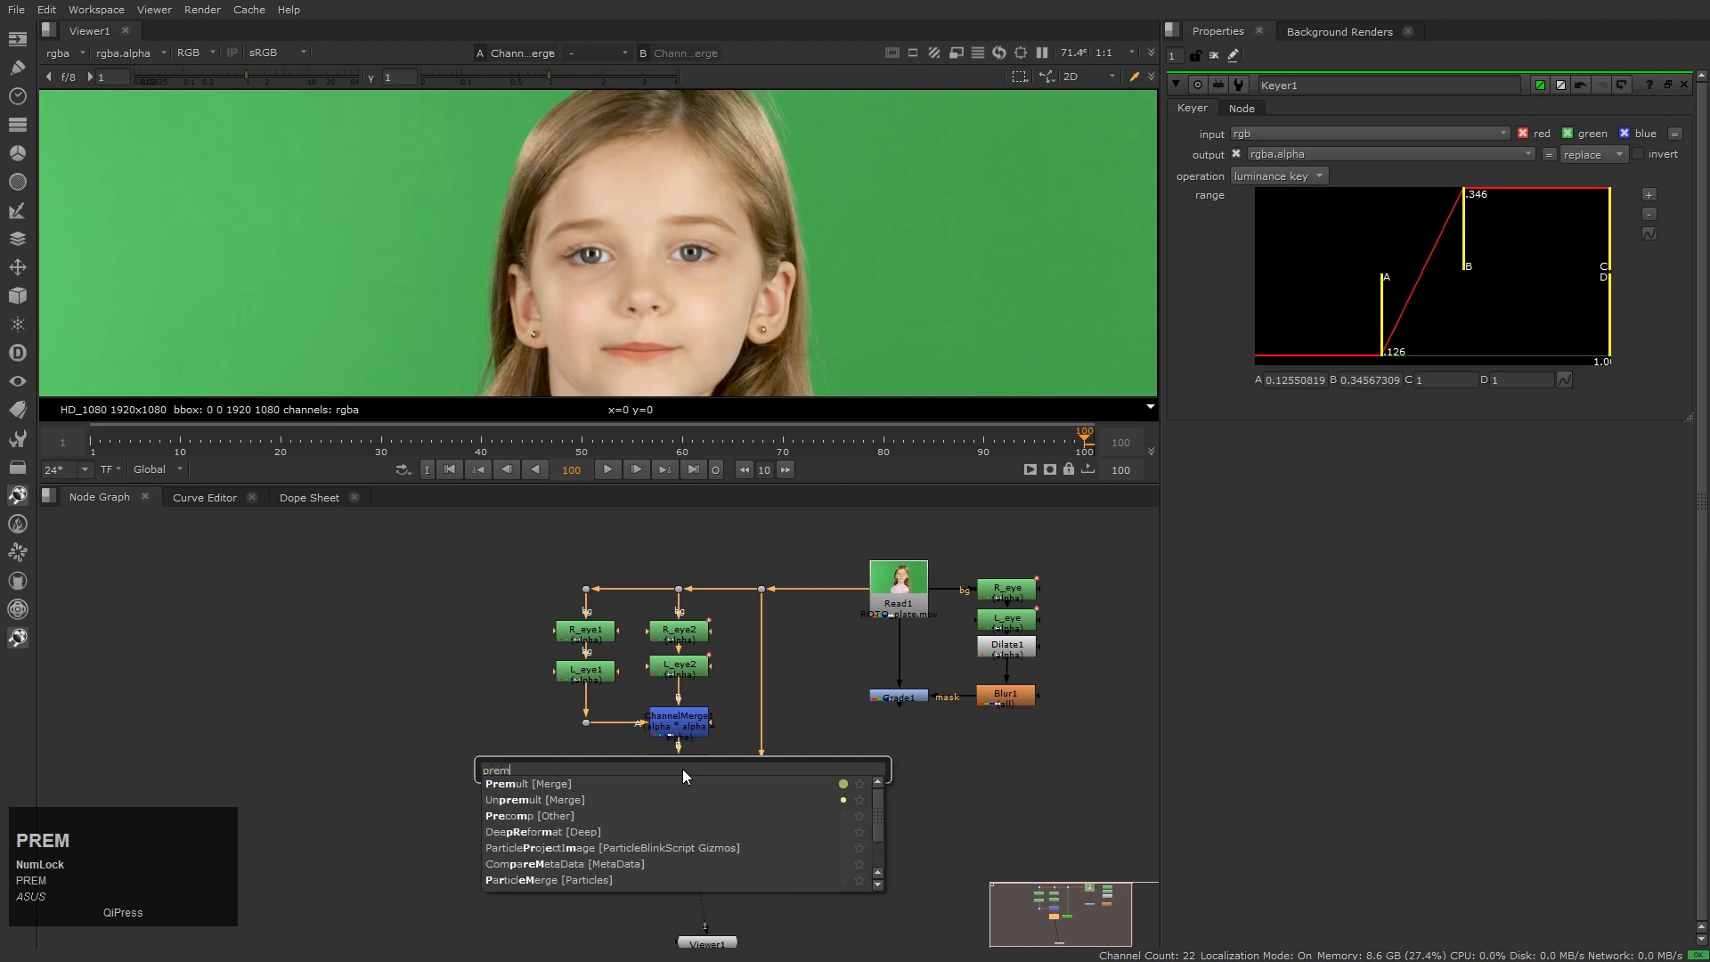
pyautogui.press('Down')
pyautogui.press('Return')
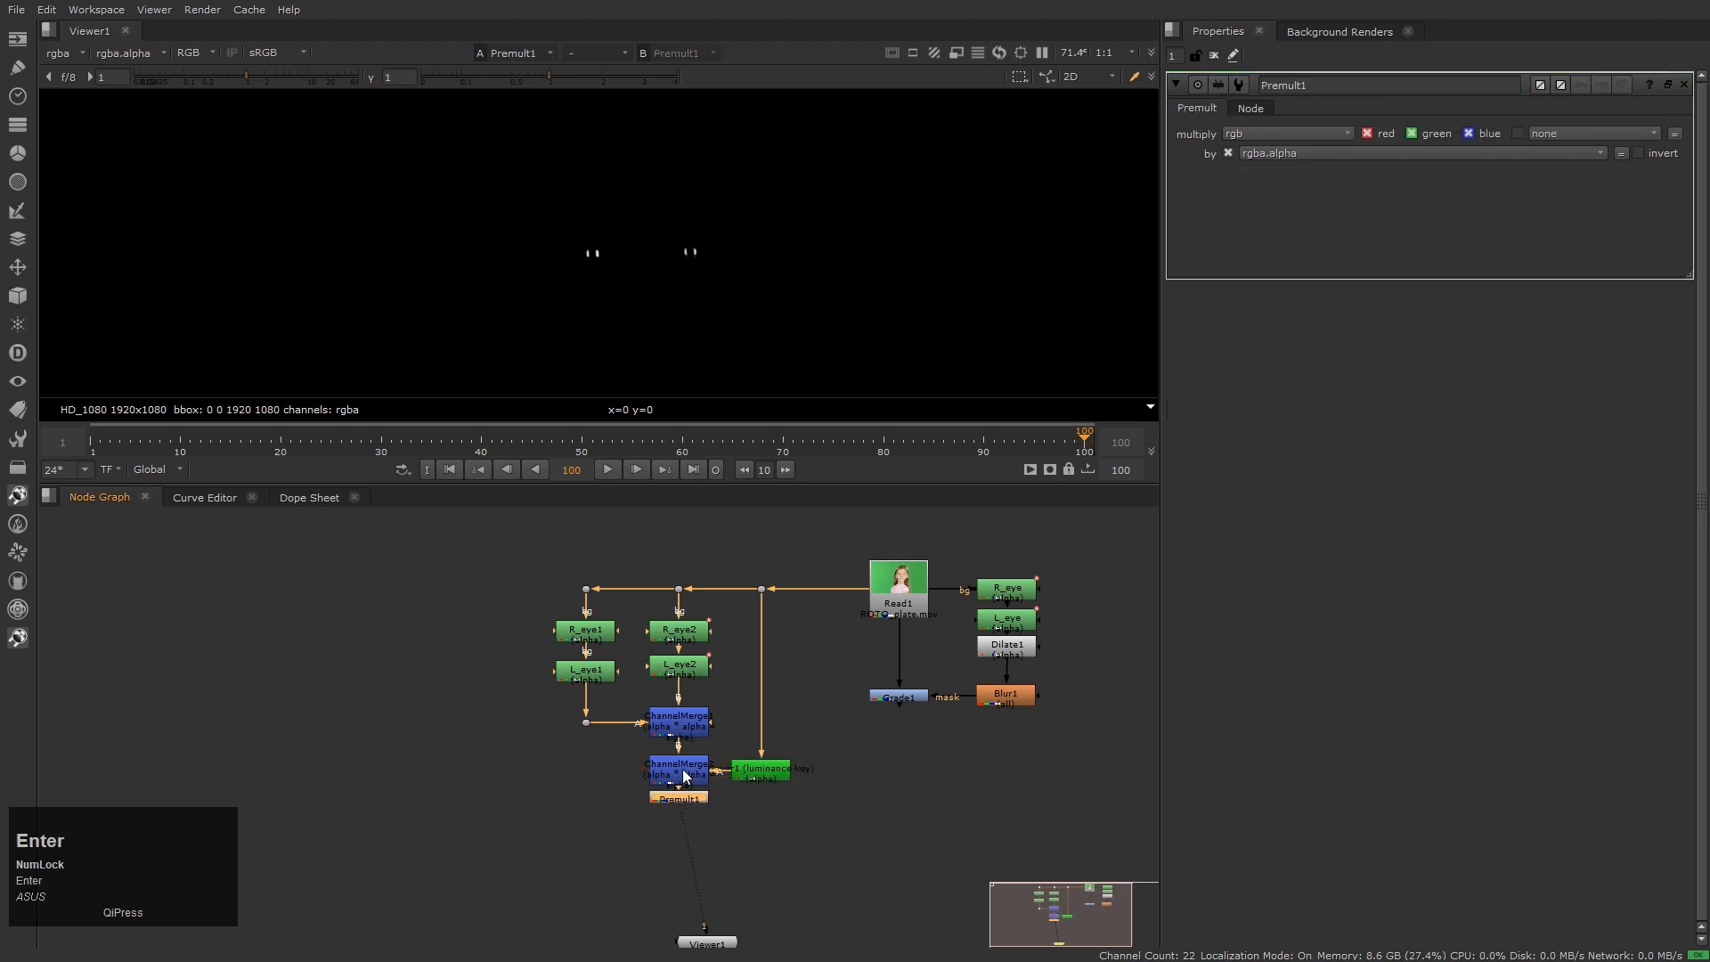
# Merge the Premult1 result over Grade1 with a Merge node below Grade1, and display it in the viewer
pyautogui.click(837, 827)
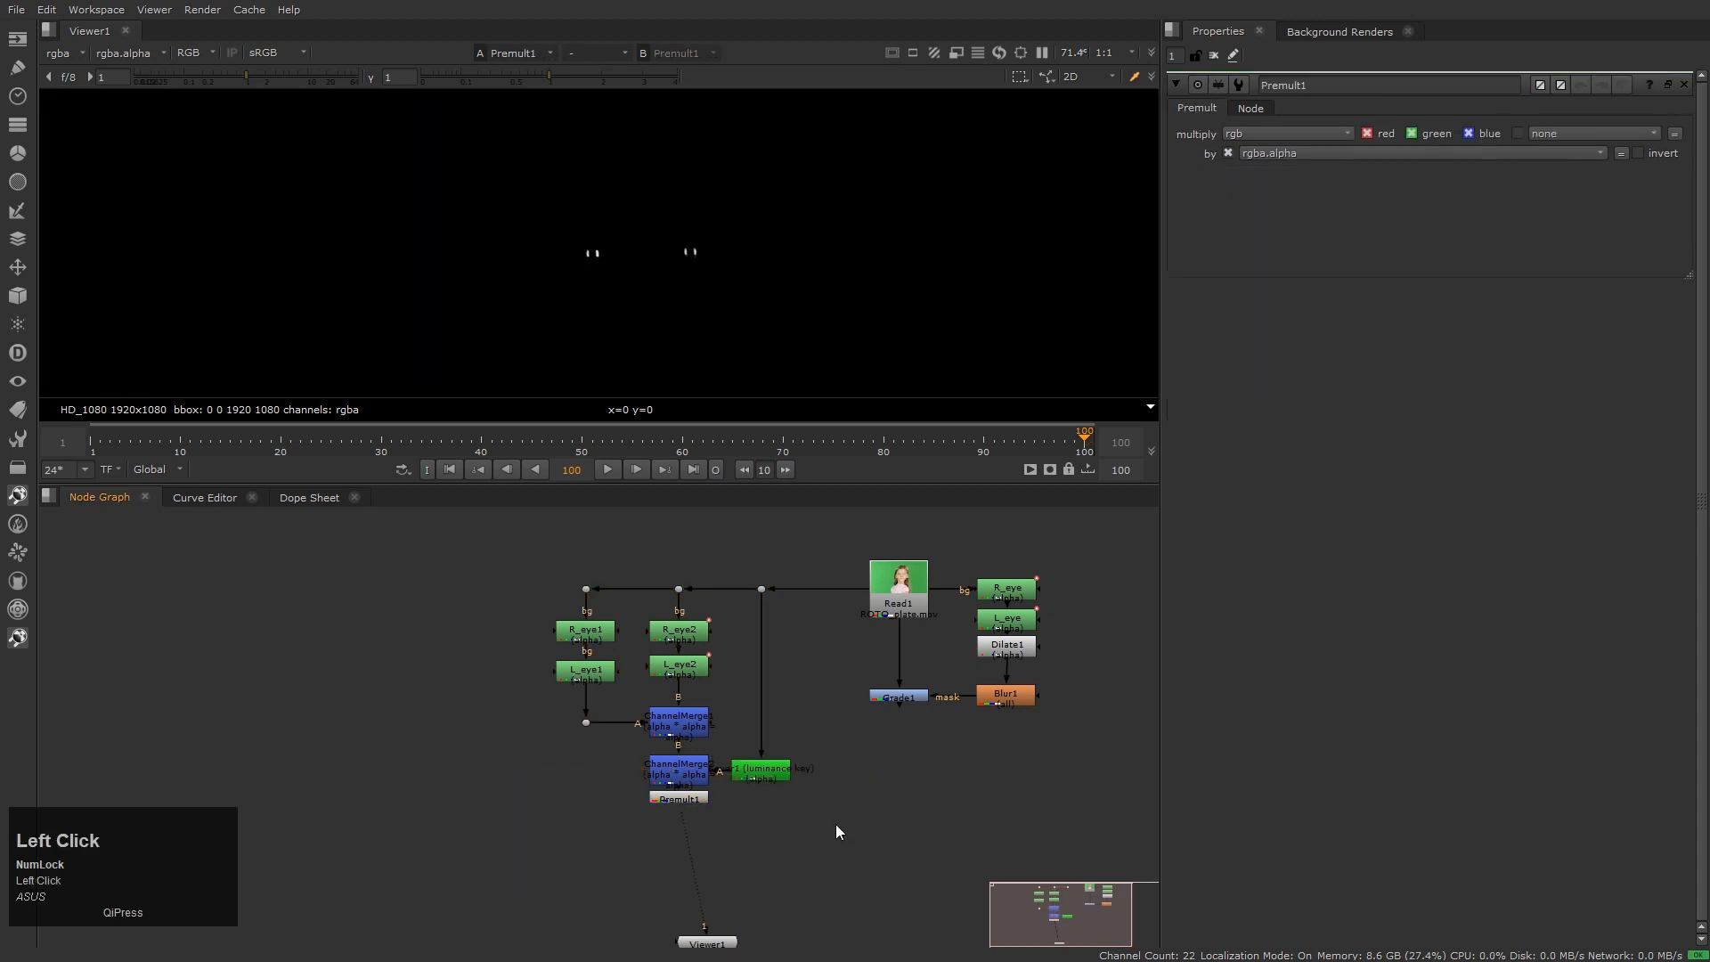
pyautogui.press('m')
pyautogui.moveTo(824, 813); pyautogui.dragTo(704, 802)
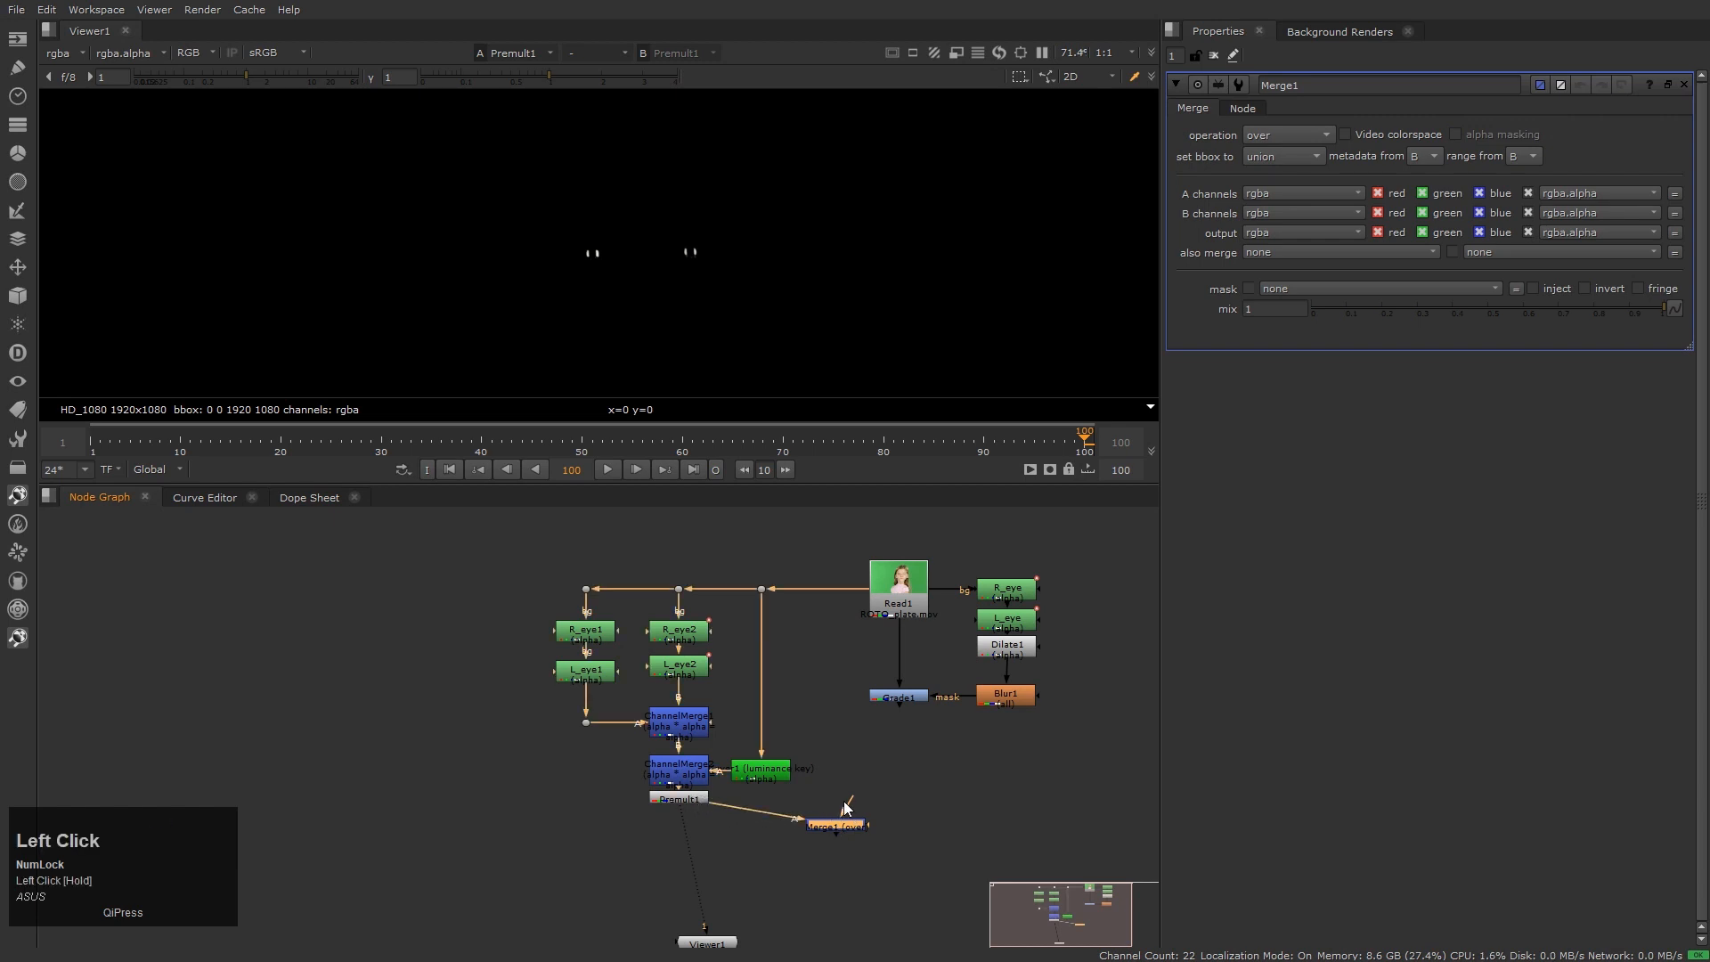
pyautogui.moveTo(887, 751); pyautogui.dragTo(912, 693)
pyautogui.moveTo(844, 825); pyautogui.dragTo(908, 808)
pyautogui.press('1')
pyautogui.click(1037, 768)
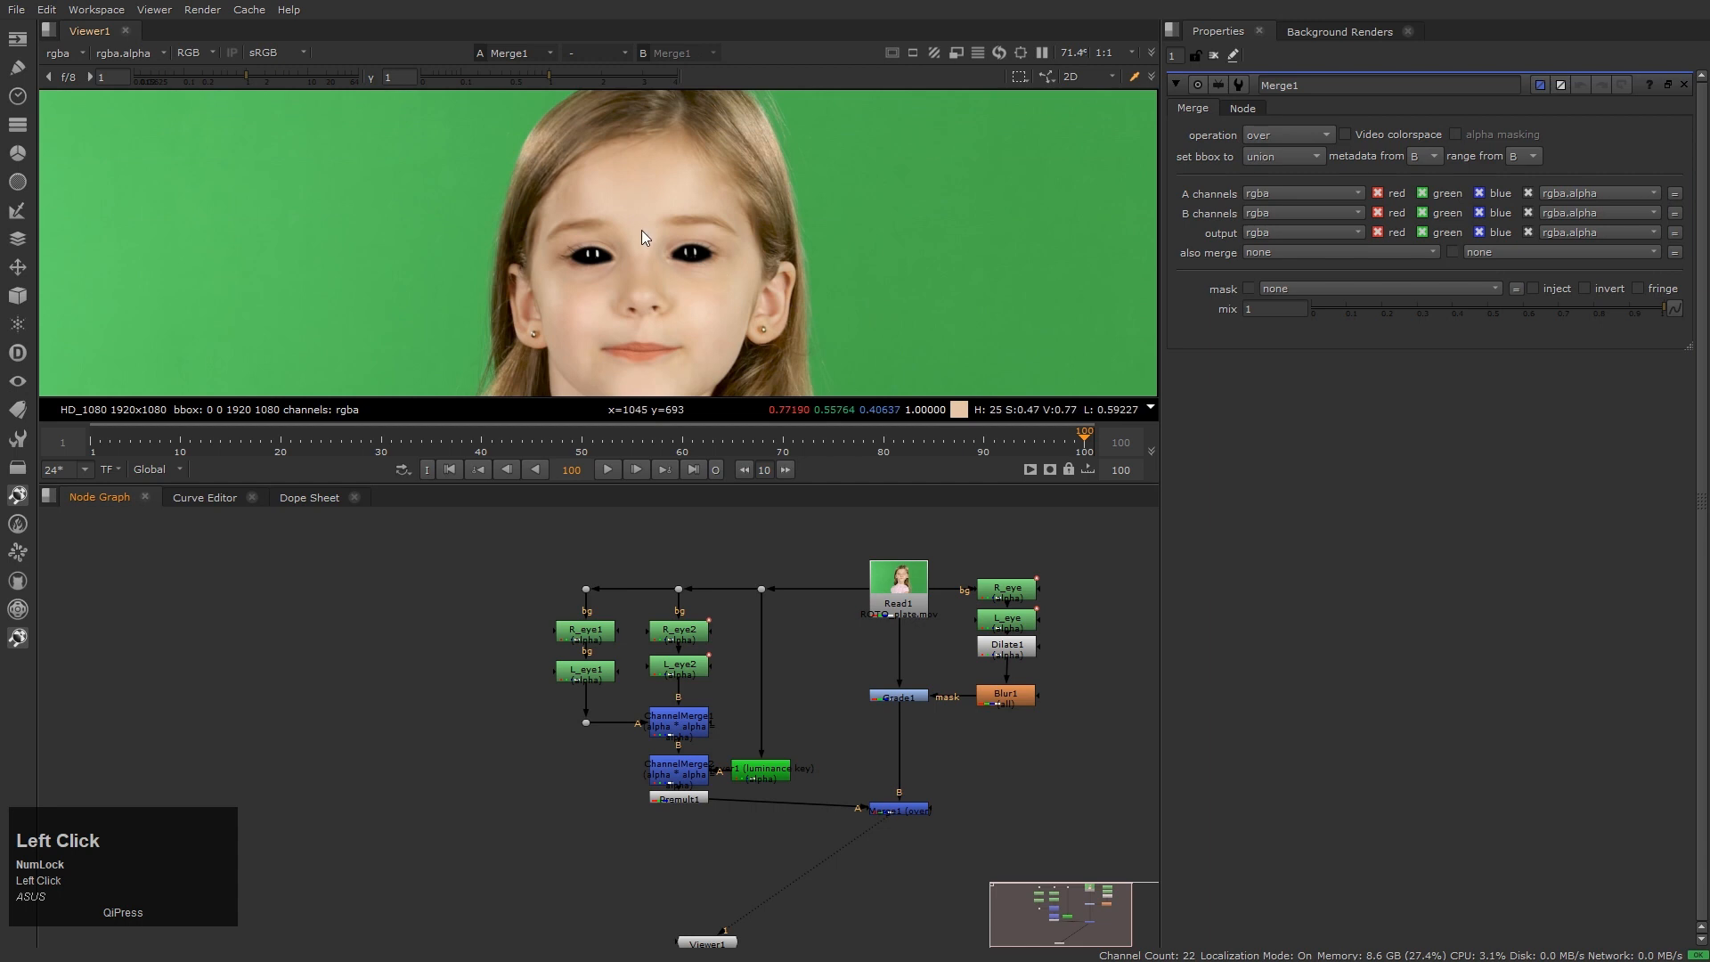
# Add a Blur node after Premult1 with a size of 1.5 to soften the eye highlights
pyautogui.scroll(5, 759, 301)
pyautogui.scroll(3, 758, 301)
pyautogui.click(679, 799)
pyautogui.moveTo(680, 823); pyautogui.dragTo(702, 799, button='middle')
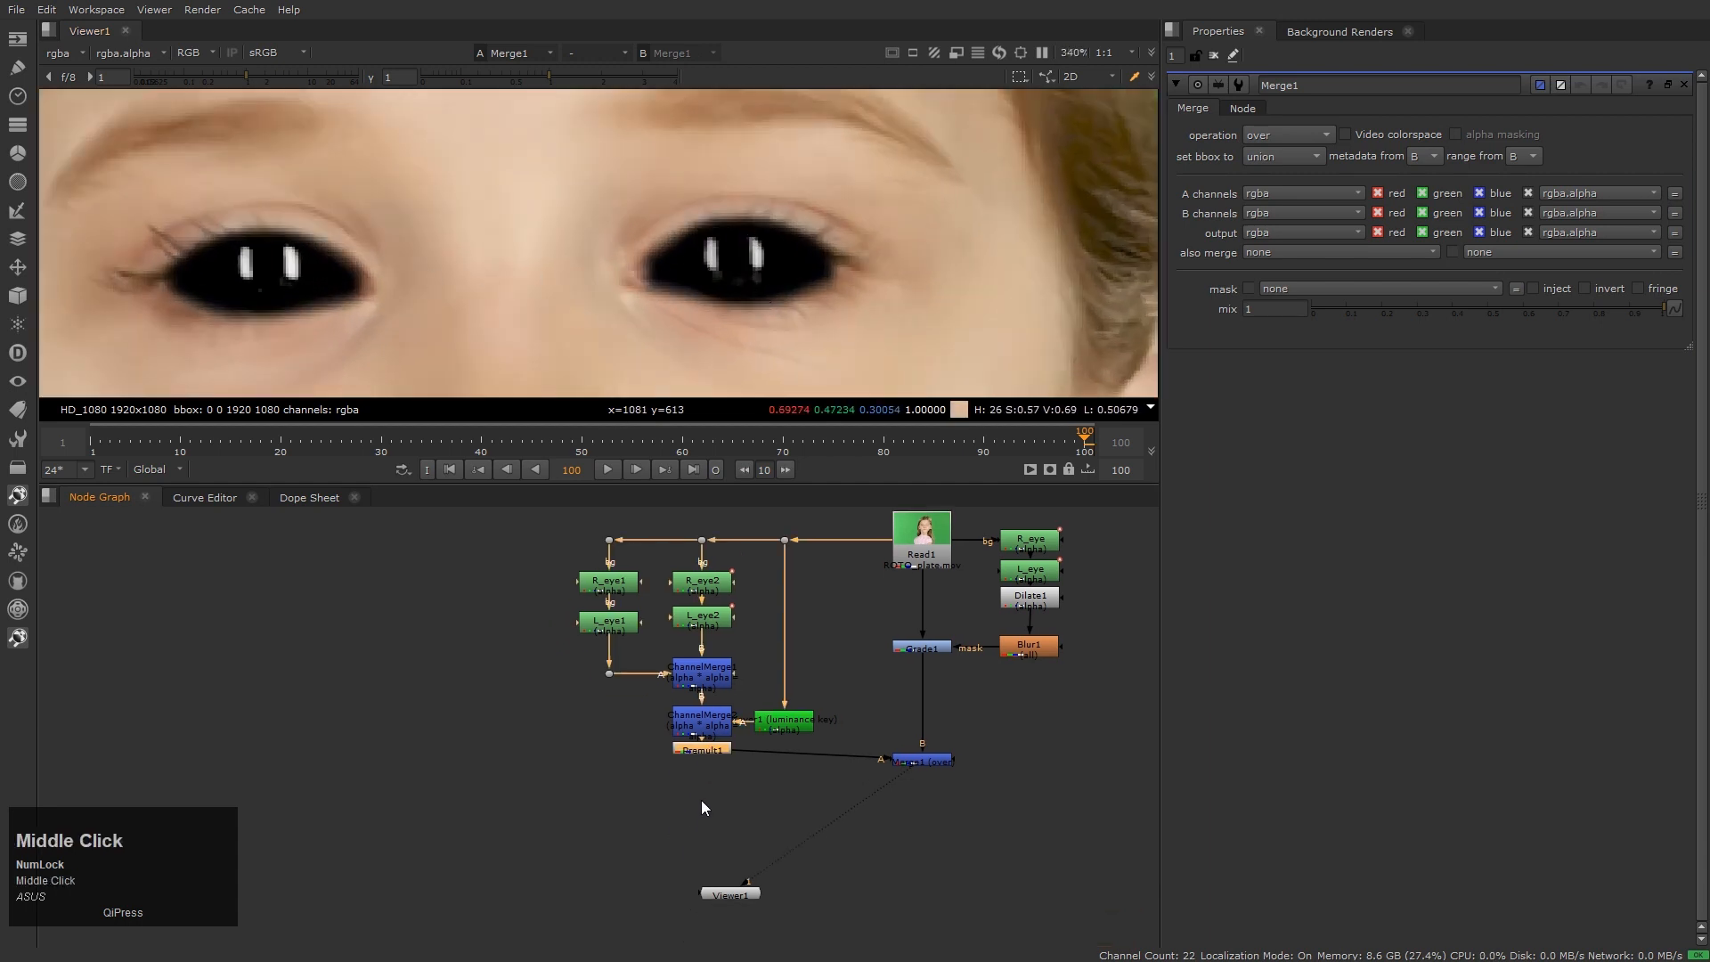
pyautogui.press('b')
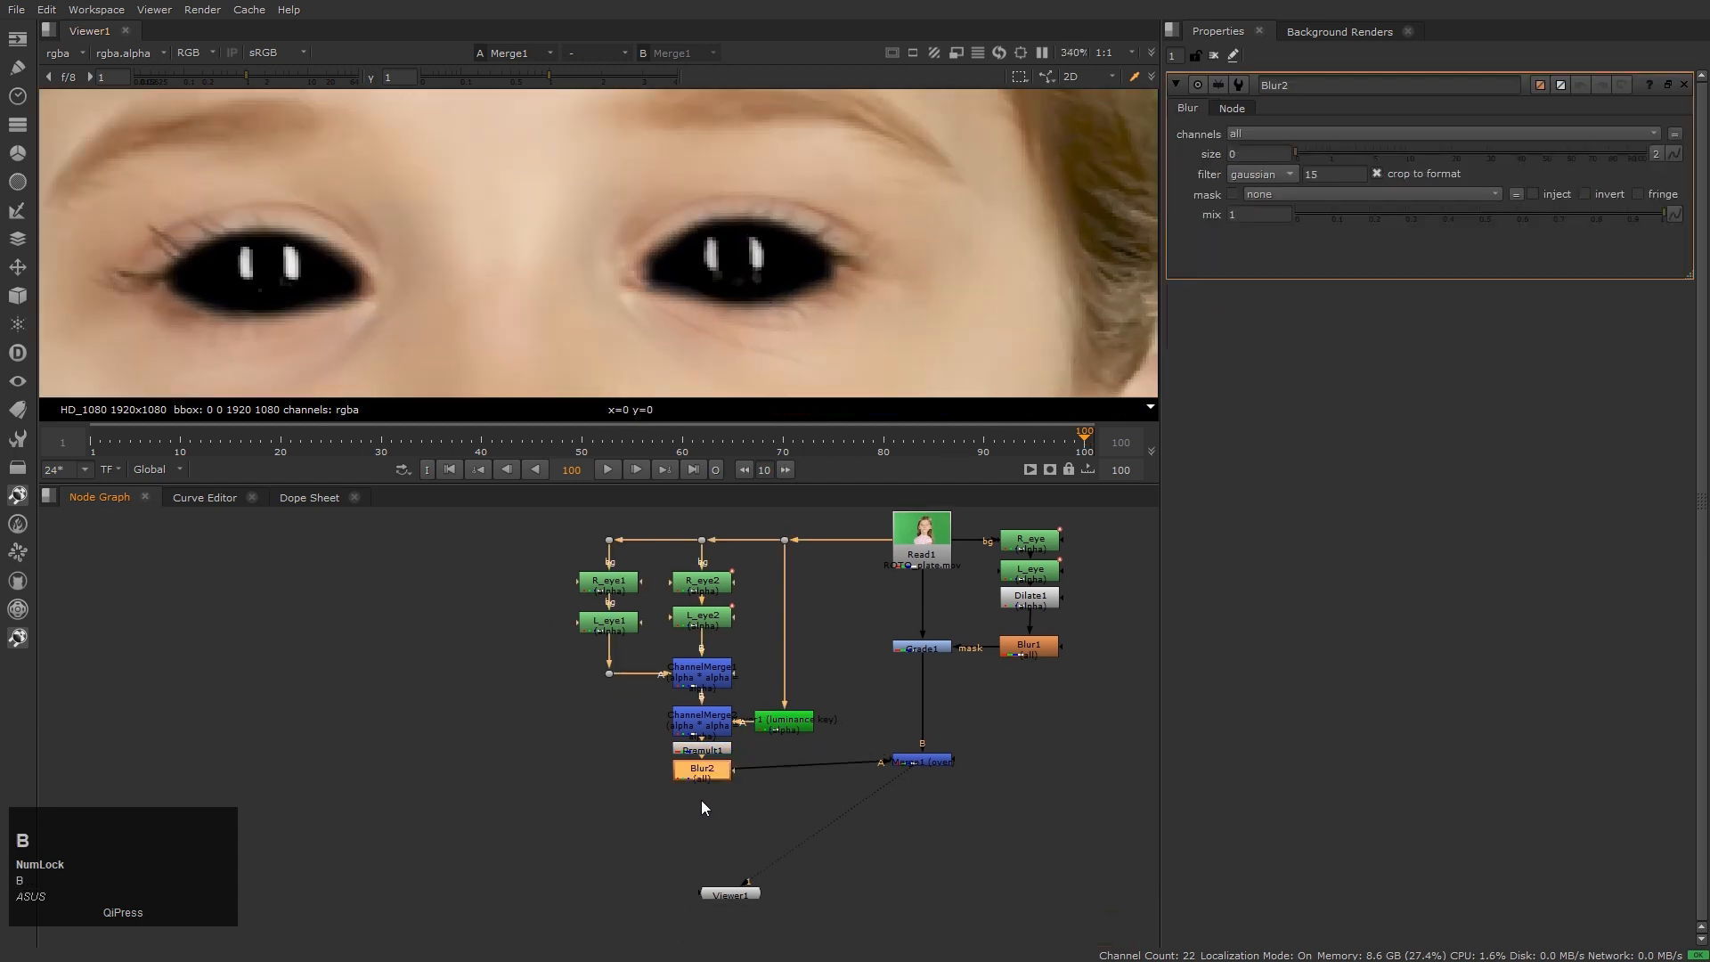
pyautogui.click(1261, 155)
pyautogui.write('2')
pyautogui.press('Return')
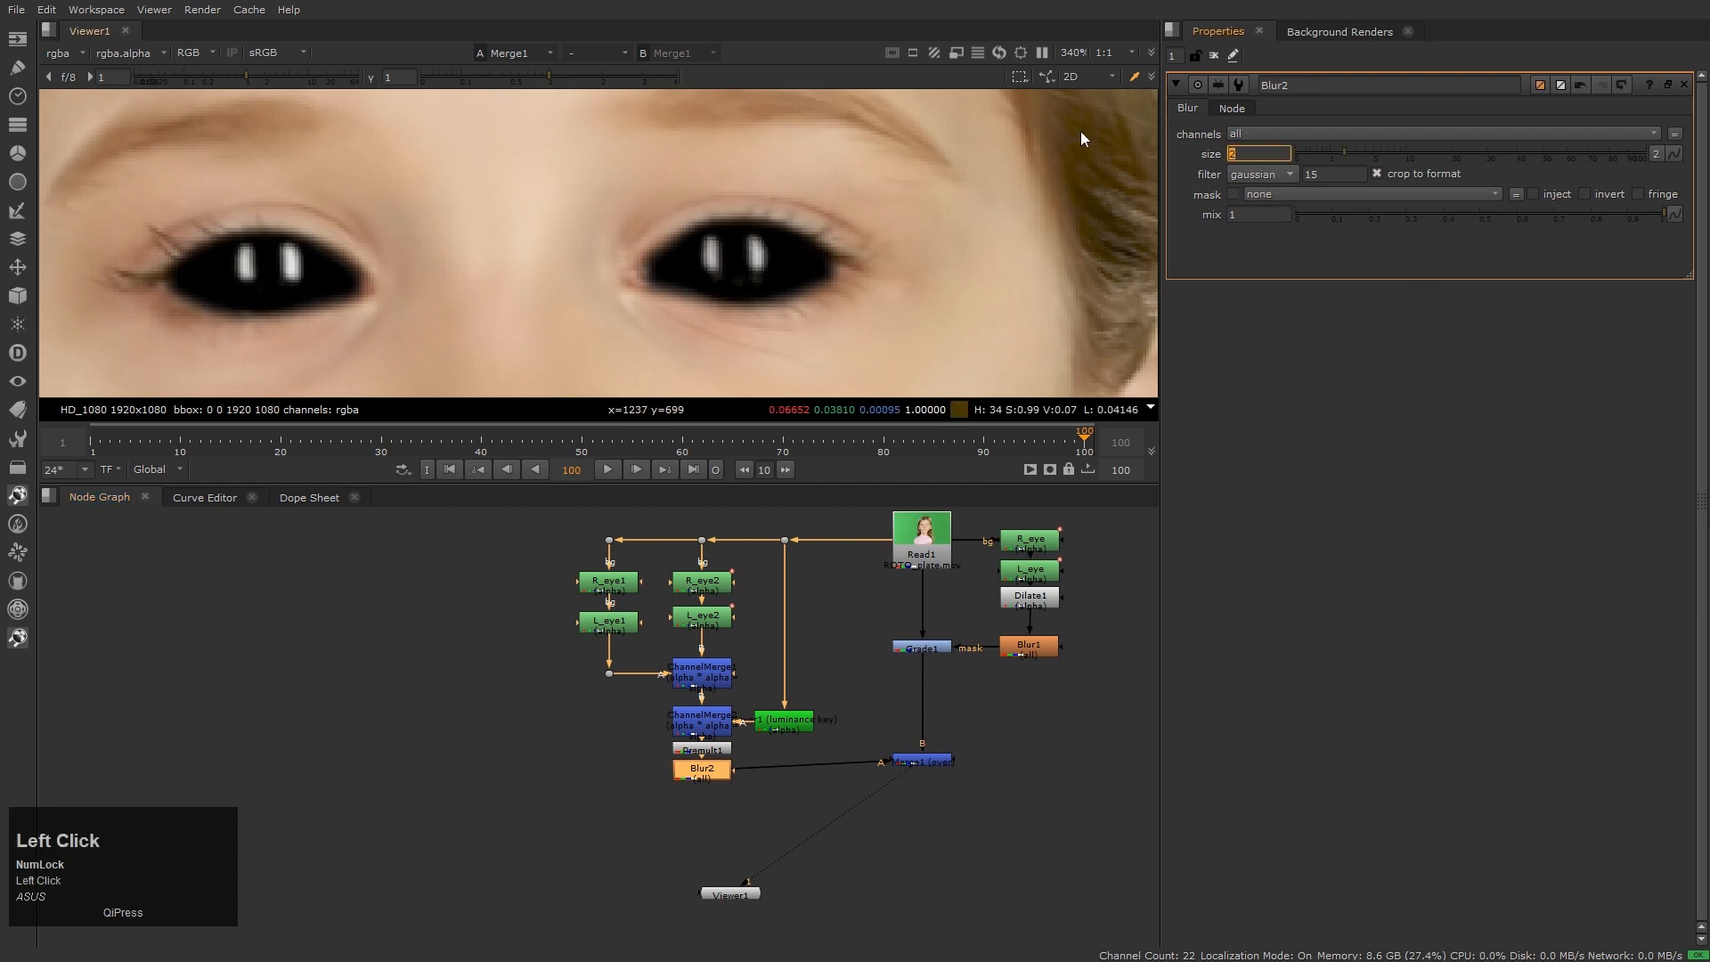
pyautogui.write('1.5')
pyautogui.press('Return')
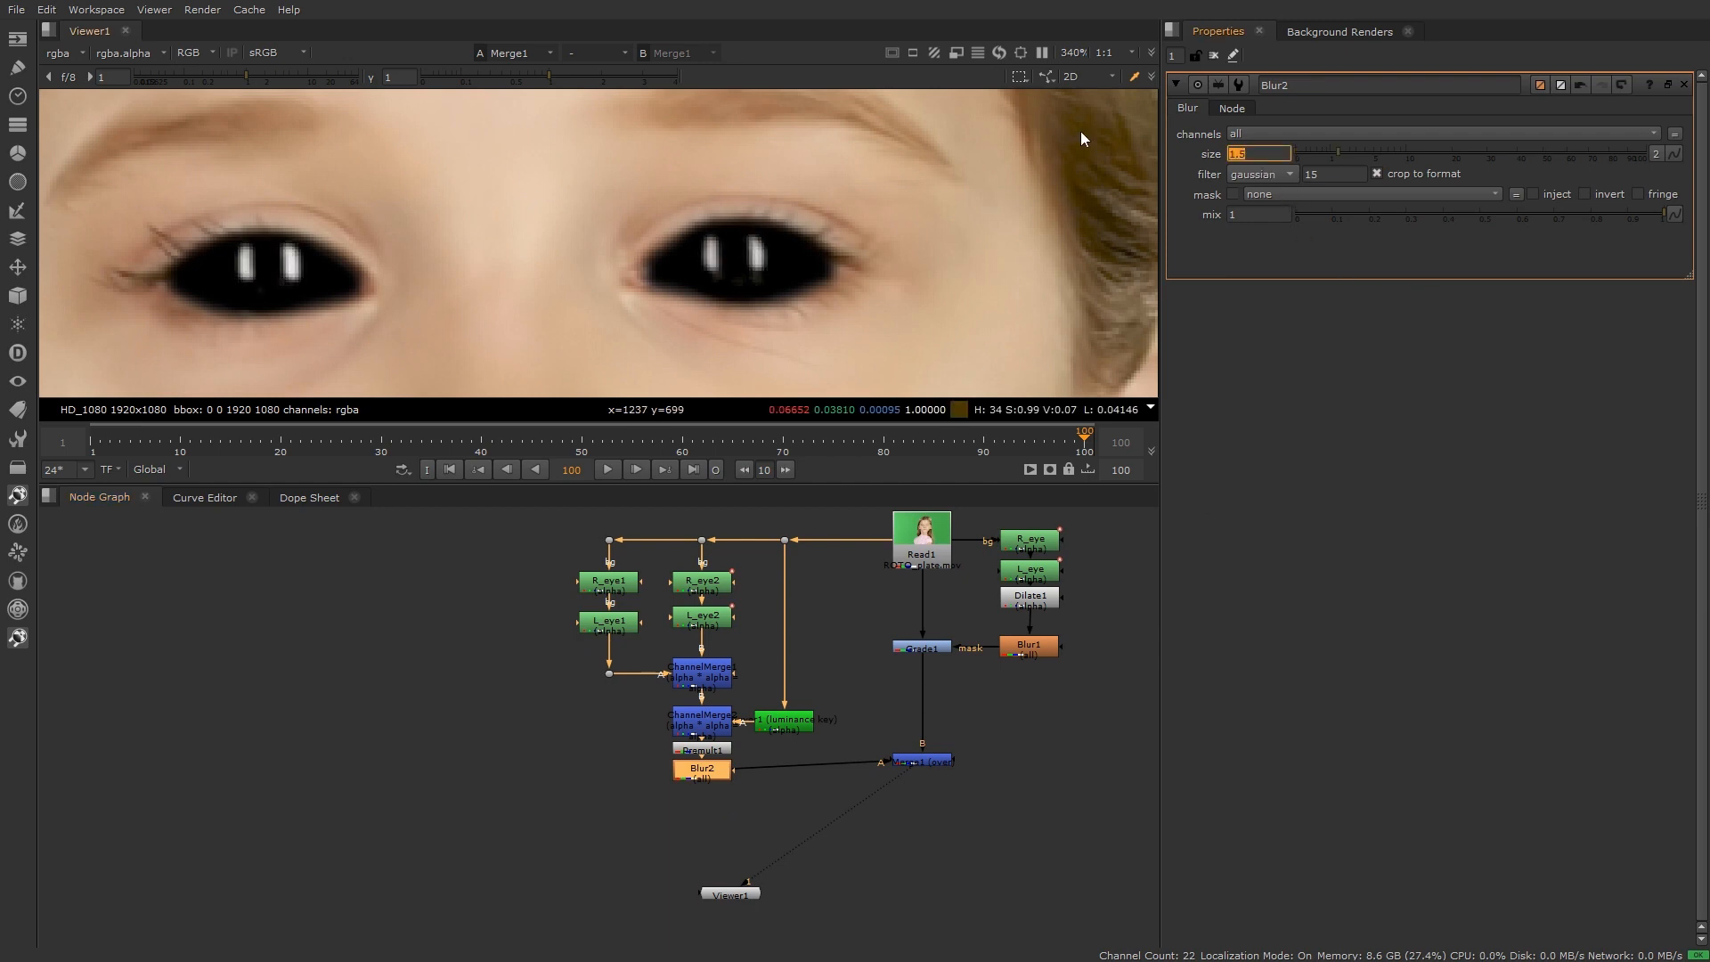
# Play the merged clip from the first frame, stop it, and examine the eyes up close
pyautogui.click(787, 244)
pyautogui.press('Home')
pyautogui.press('l')
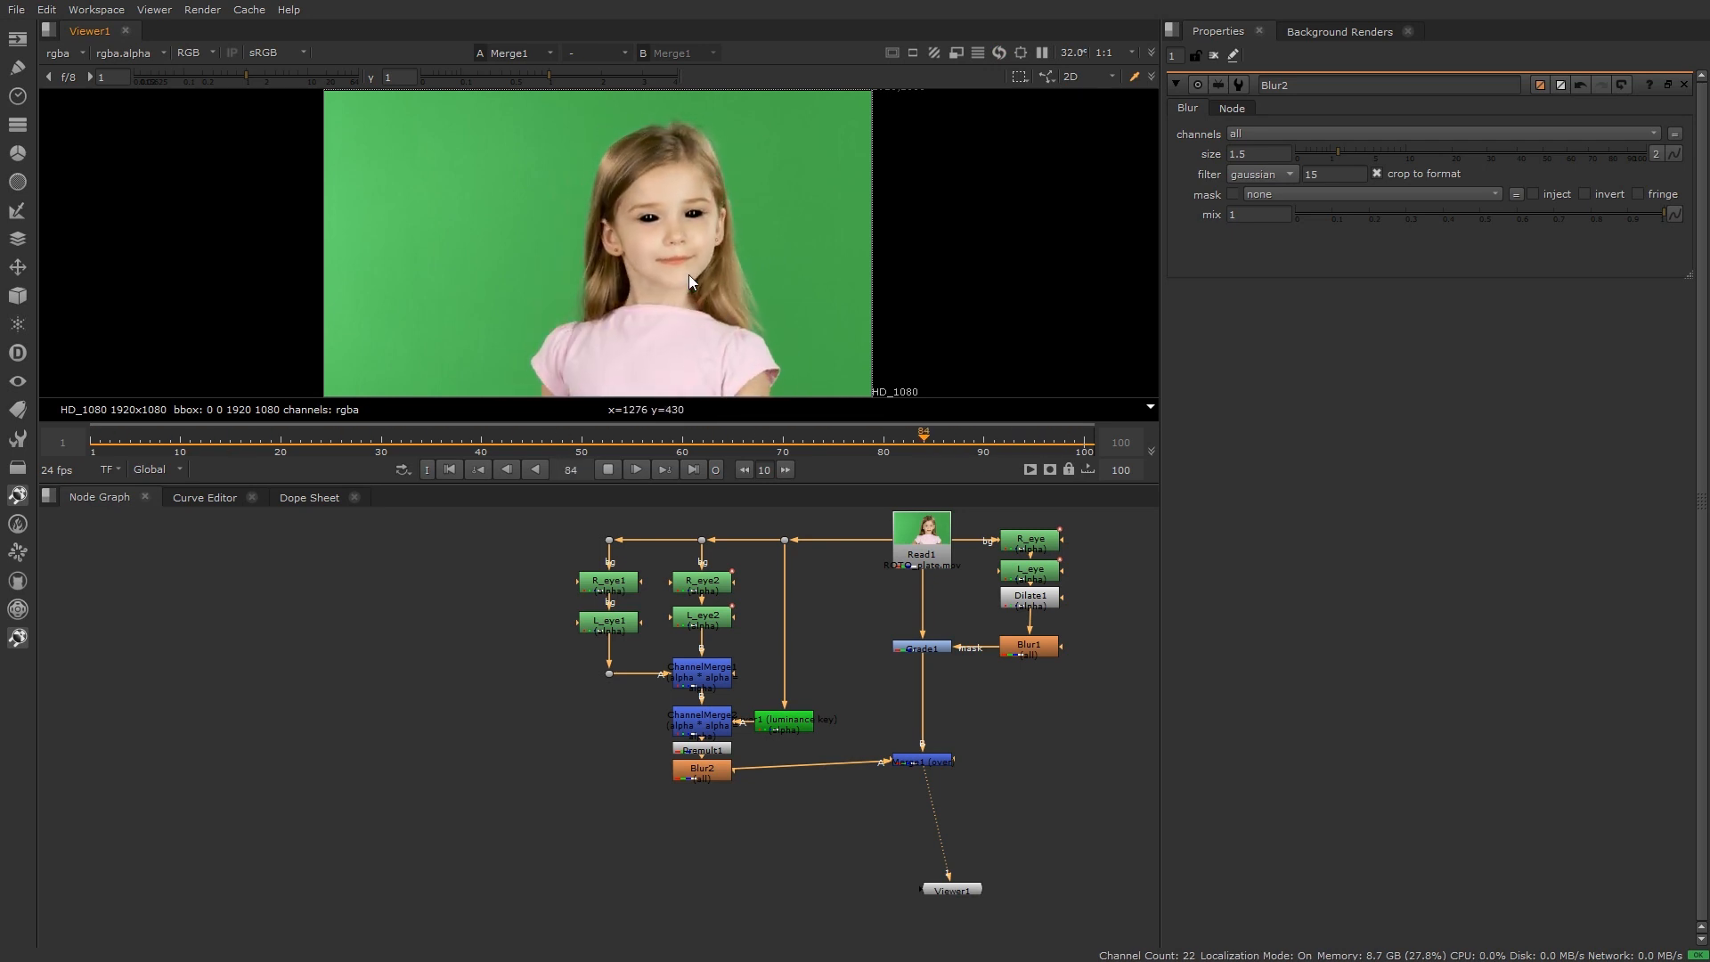
pyautogui.scroll(5, 725, 179)
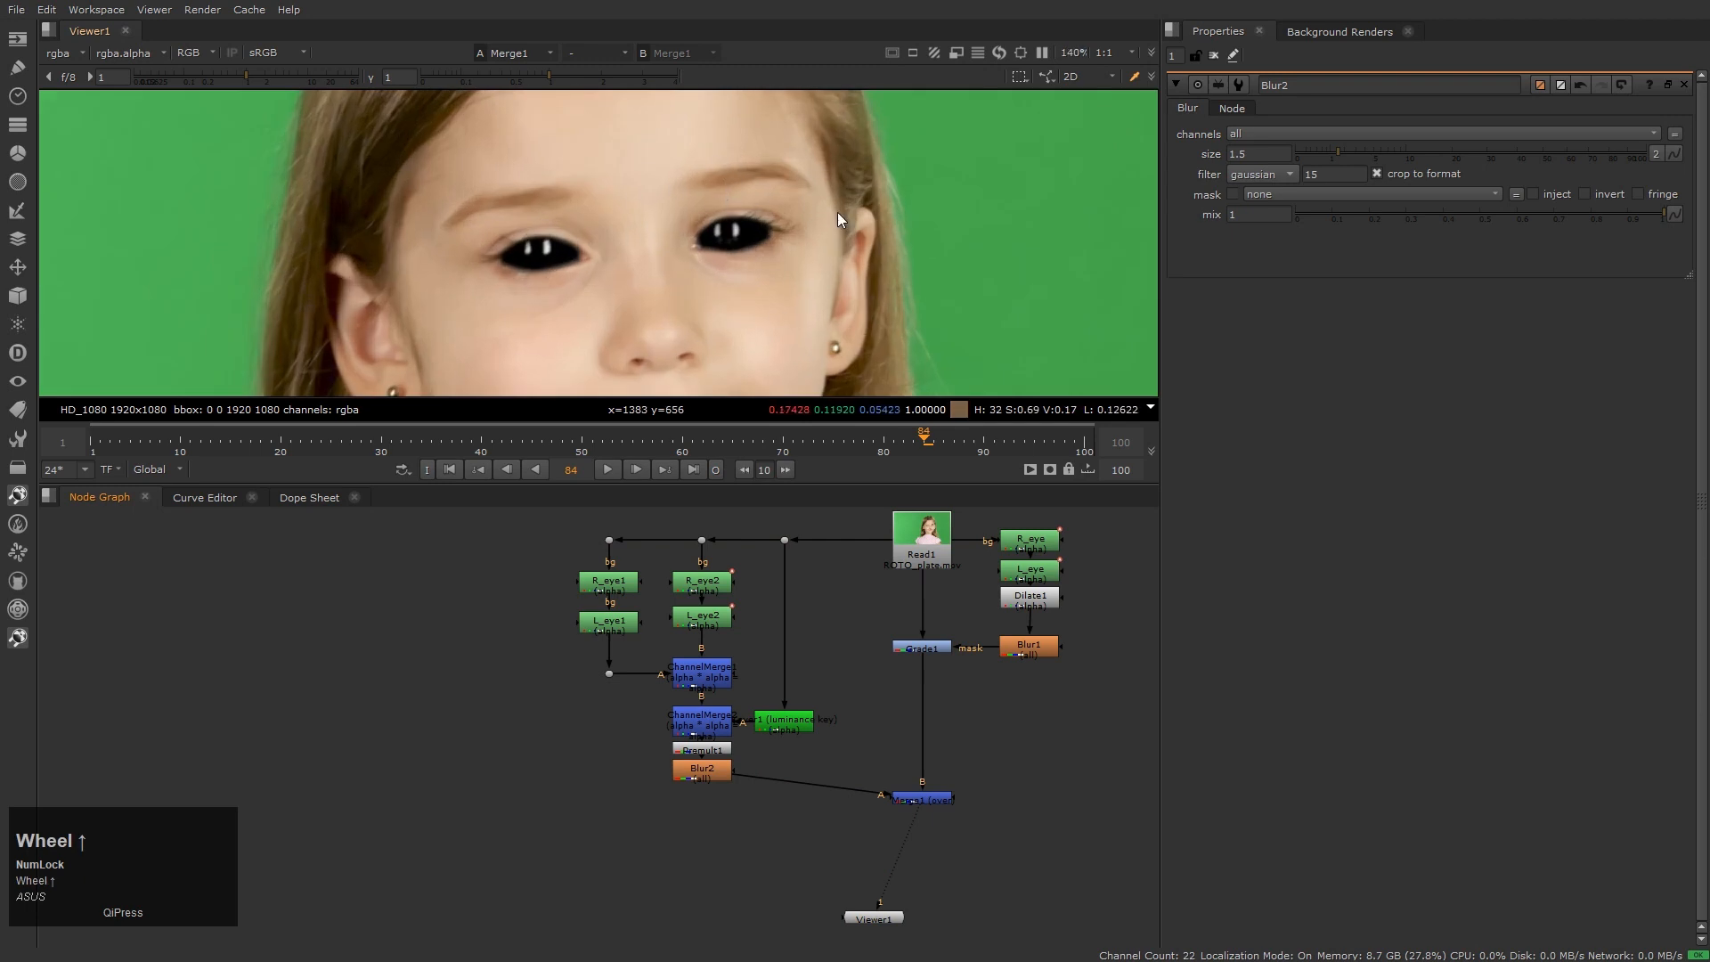
# Try a Dilate1 size of 19 and a Blur1 size of 24.5 on the black eye mask, and undo both
pyautogui.click(1022, 723)
pyautogui.moveTo(985, 718); pyautogui.dragTo(896, 782, button='middle')
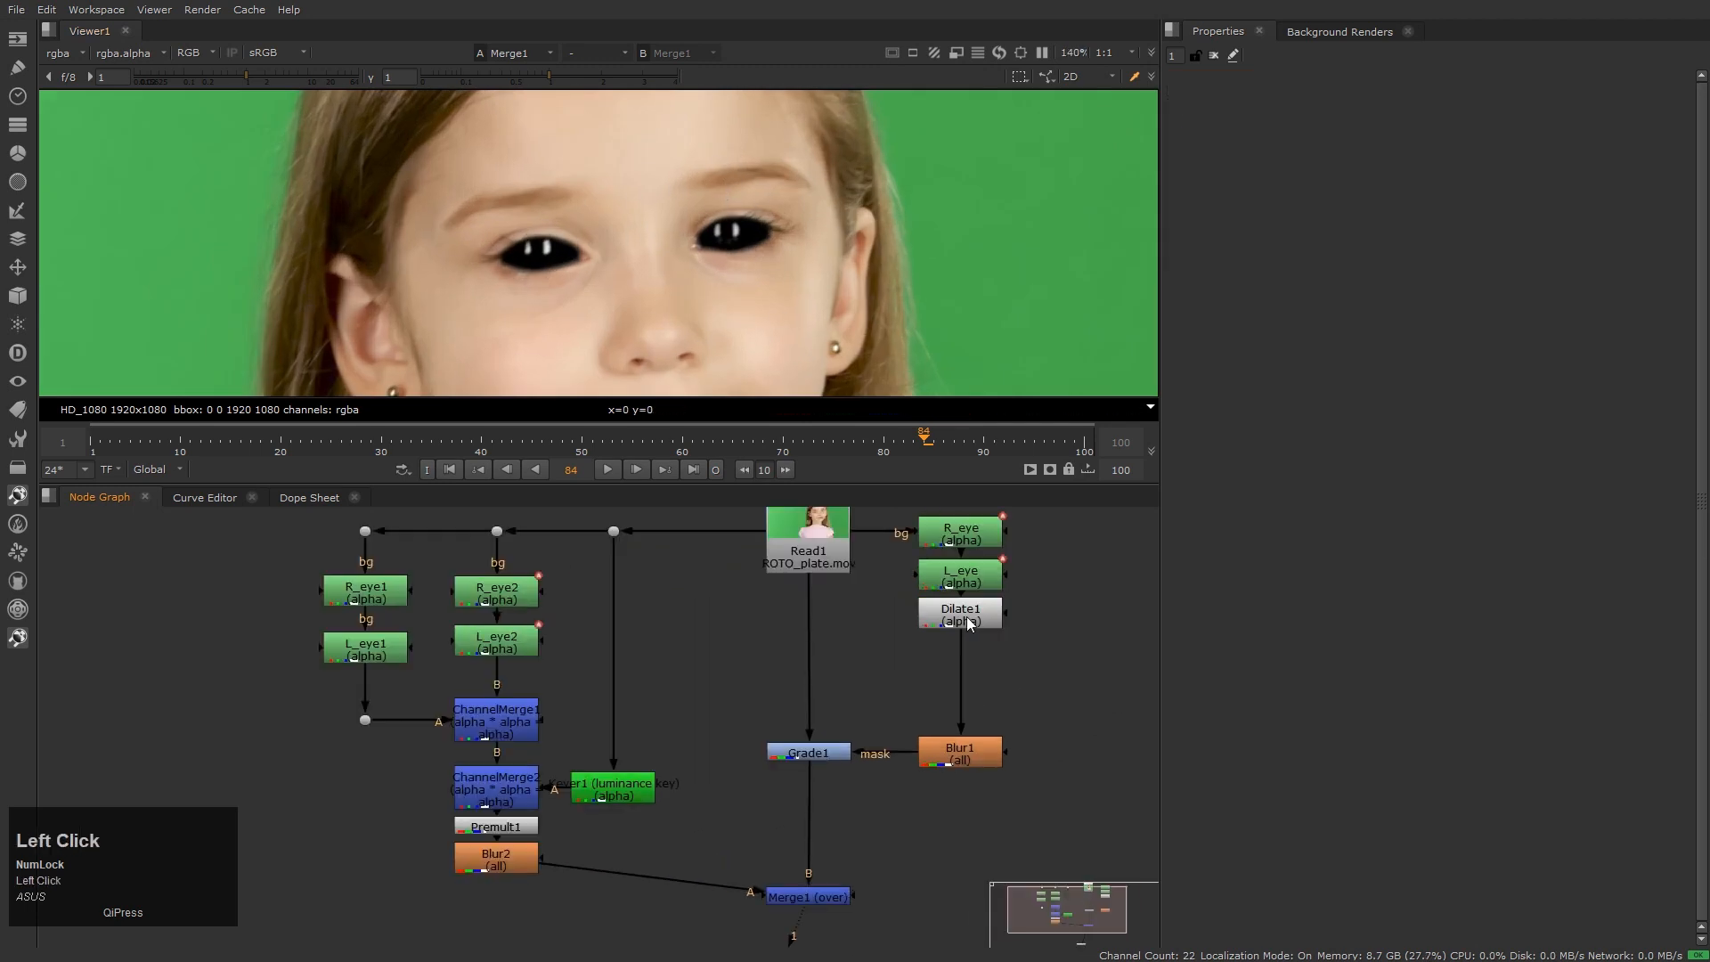
pyautogui.doubleClick(969, 623)
pyautogui.moveTo(1498, 152); pyautogui.dragTo(1547, 157)
pyautogui.doubleClick(986, 748)
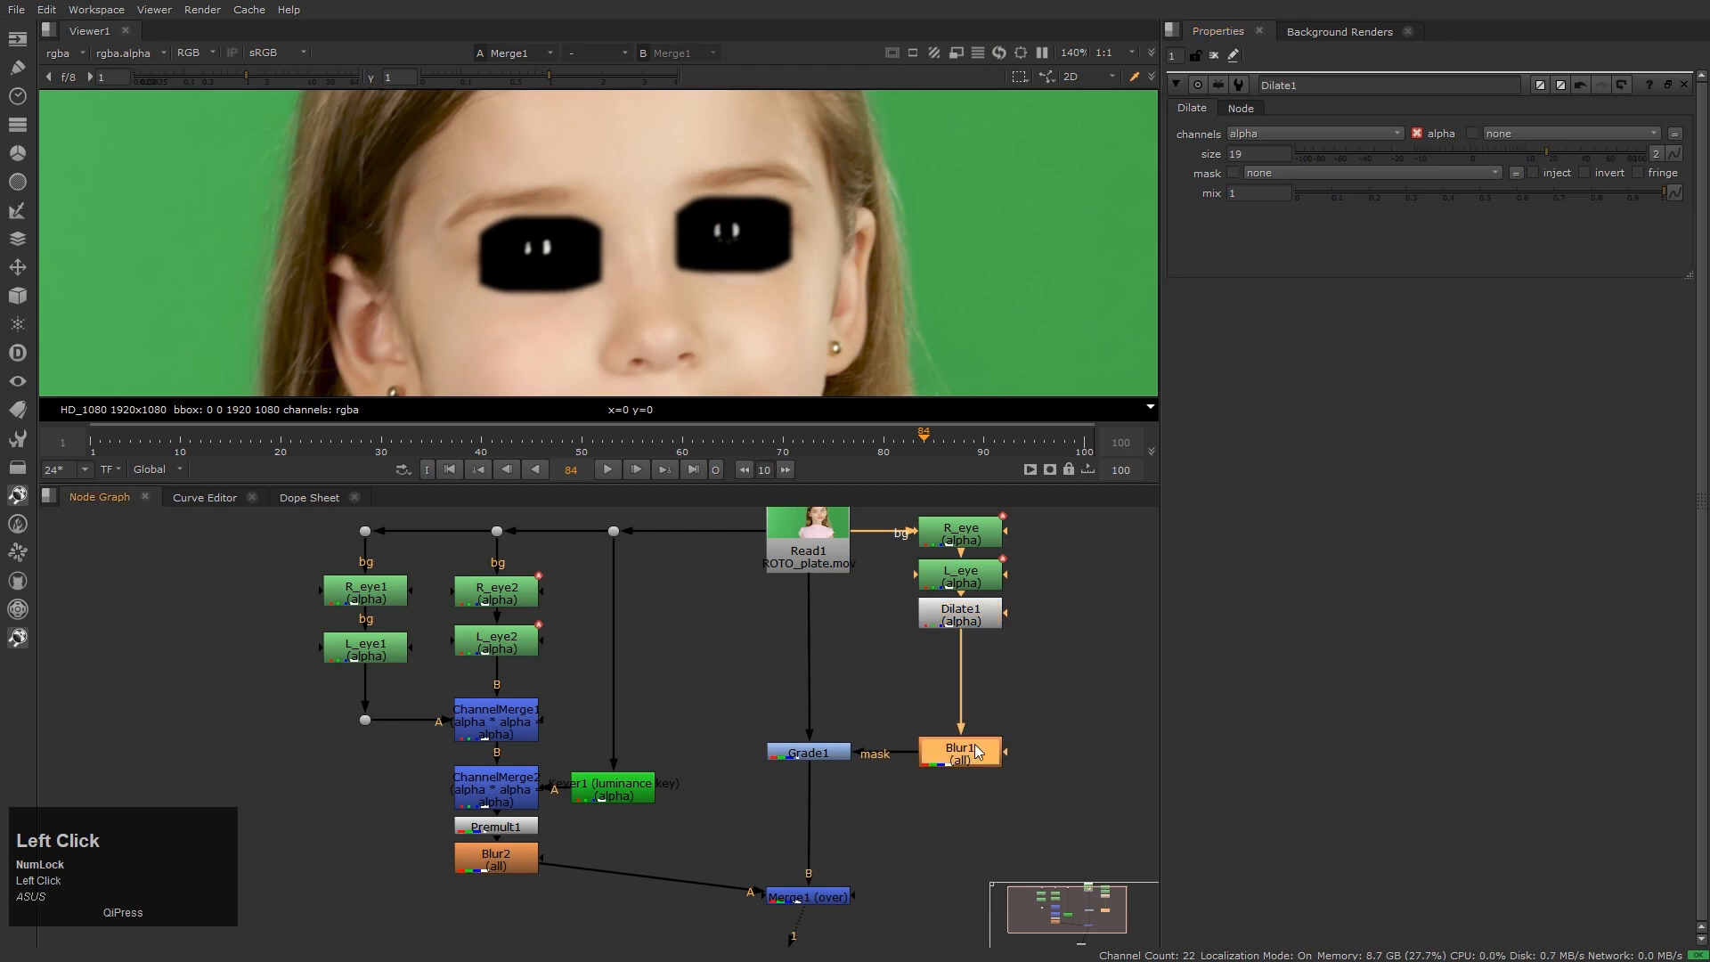
pyautogui.moveTo(1366, 153); pyautogui.dragTo(1473, 153)
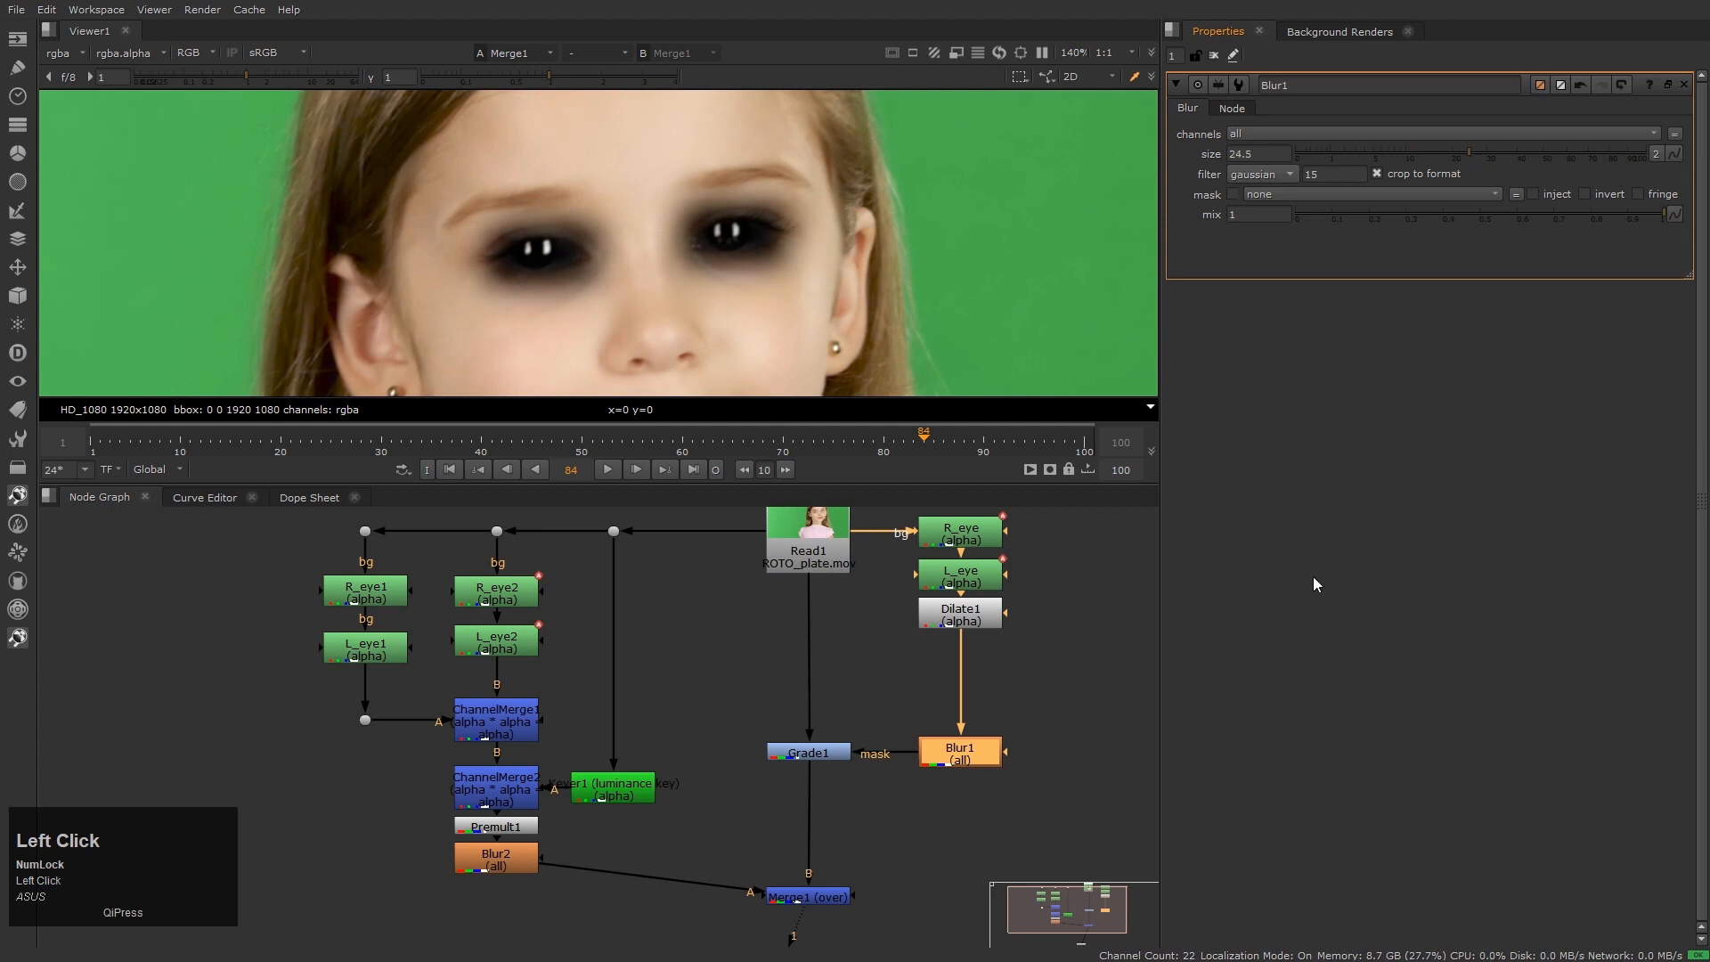
pyautogui.hotkey('ctrl', 'z')
pyautogui.hotkey('ctrl', 'z')
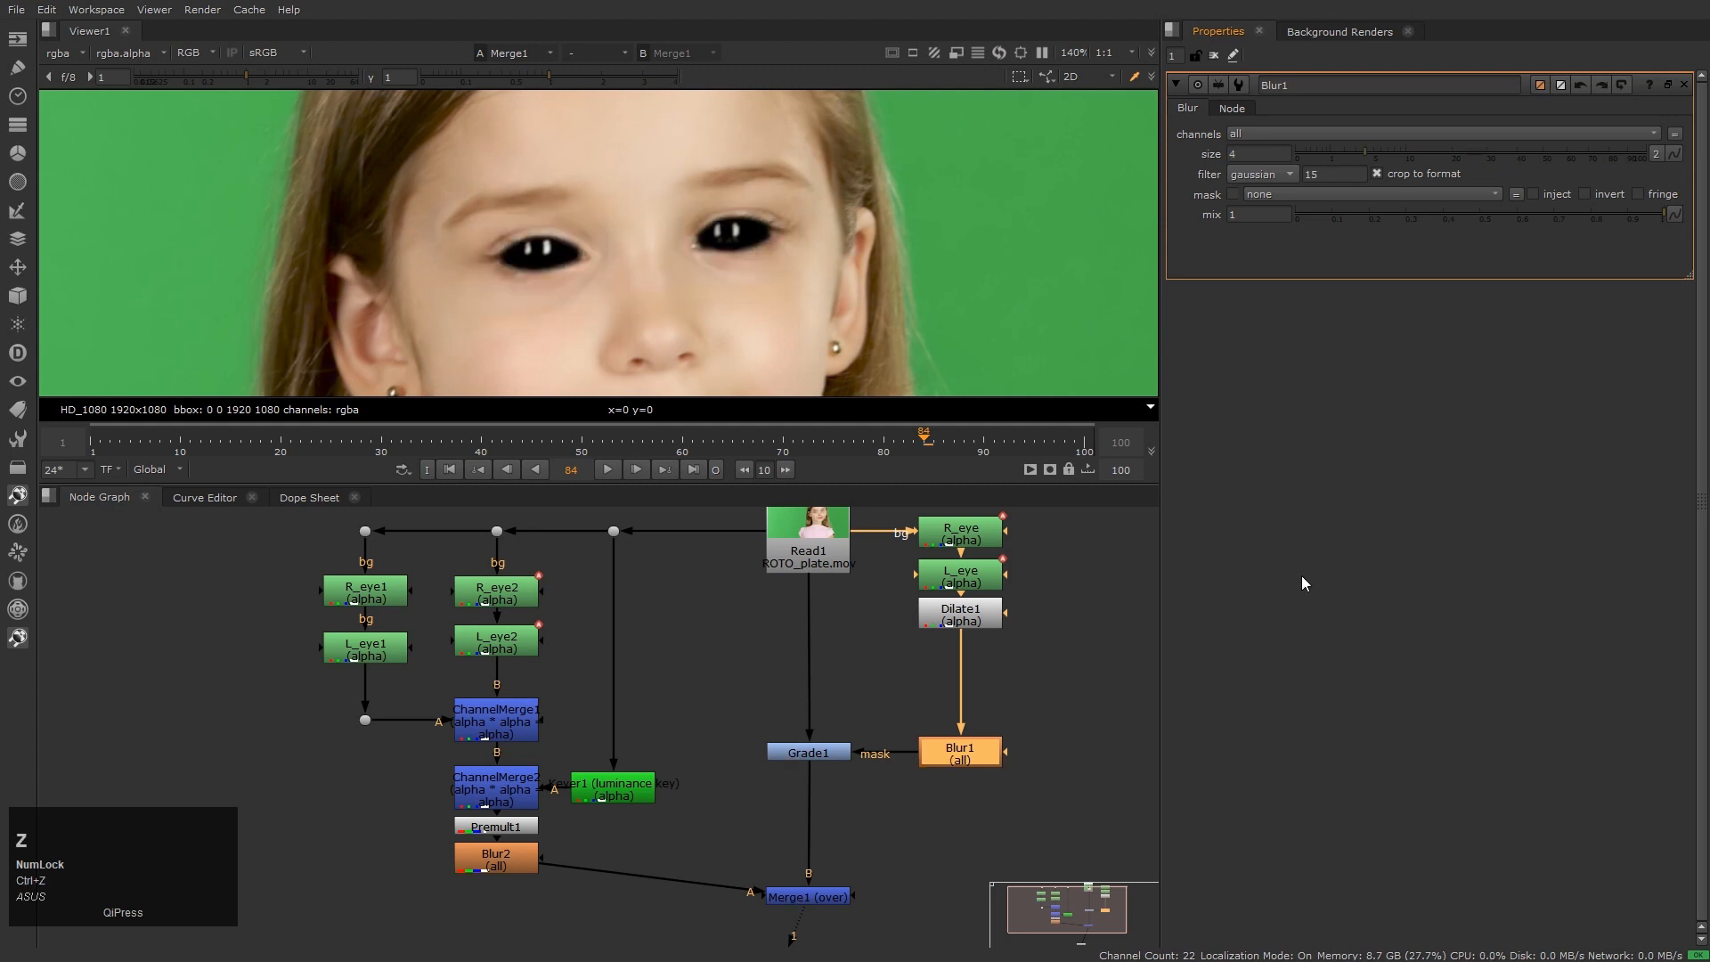
# Insert a Grade node between Read1 and Grade1, masked by Dilate1, display it, and set its gain to 0.5
pyautogui.click(952, 792)
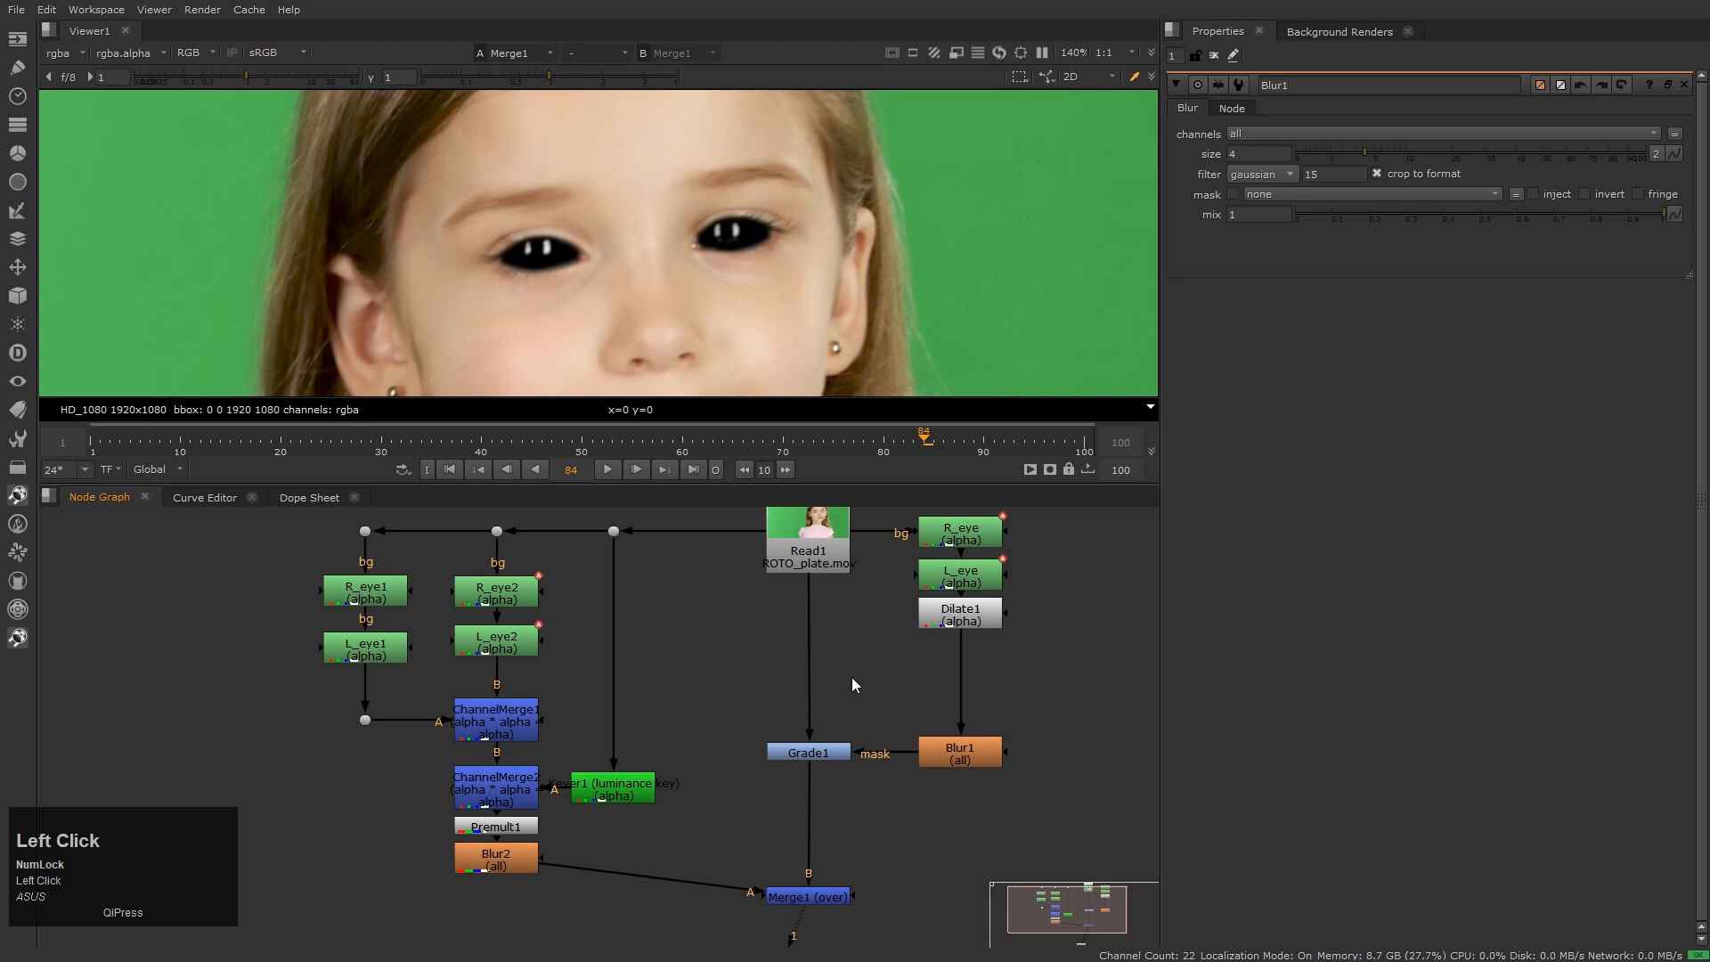
pyautogui.press('g')
pyautogui.moveTo(852, 677); pyautogui.dragTo(958, 614)
pyautogui.press('1')
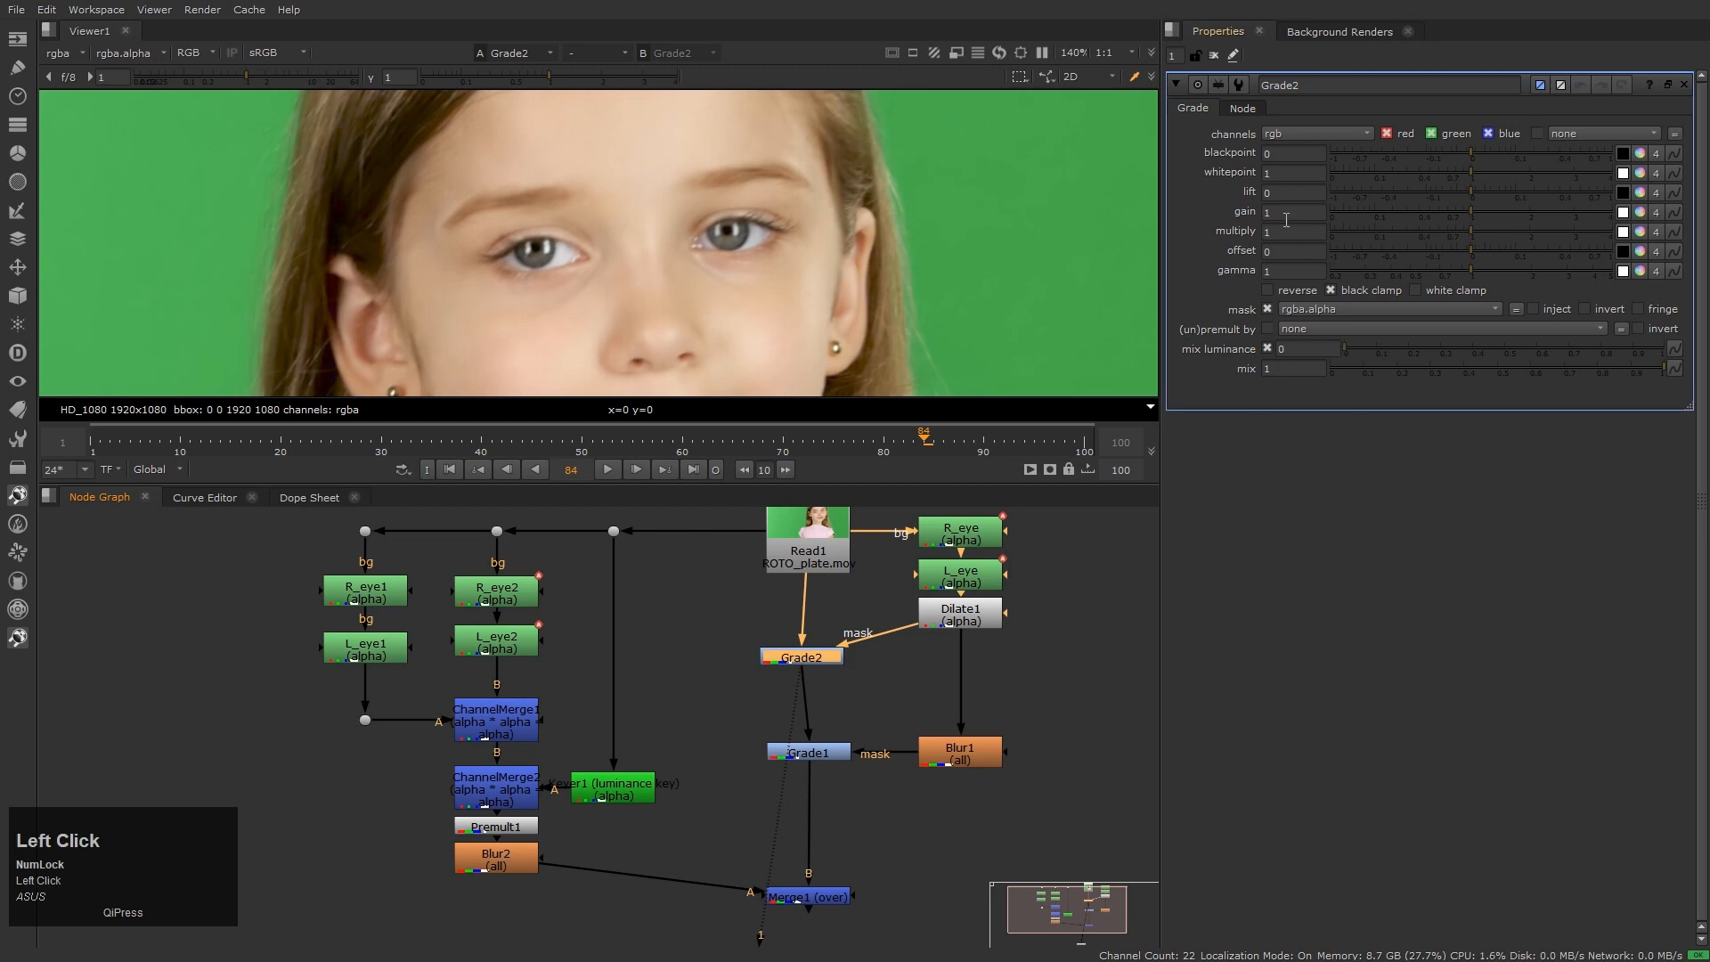
pyautogui.write('0.5')
pyautogui.press('Return')
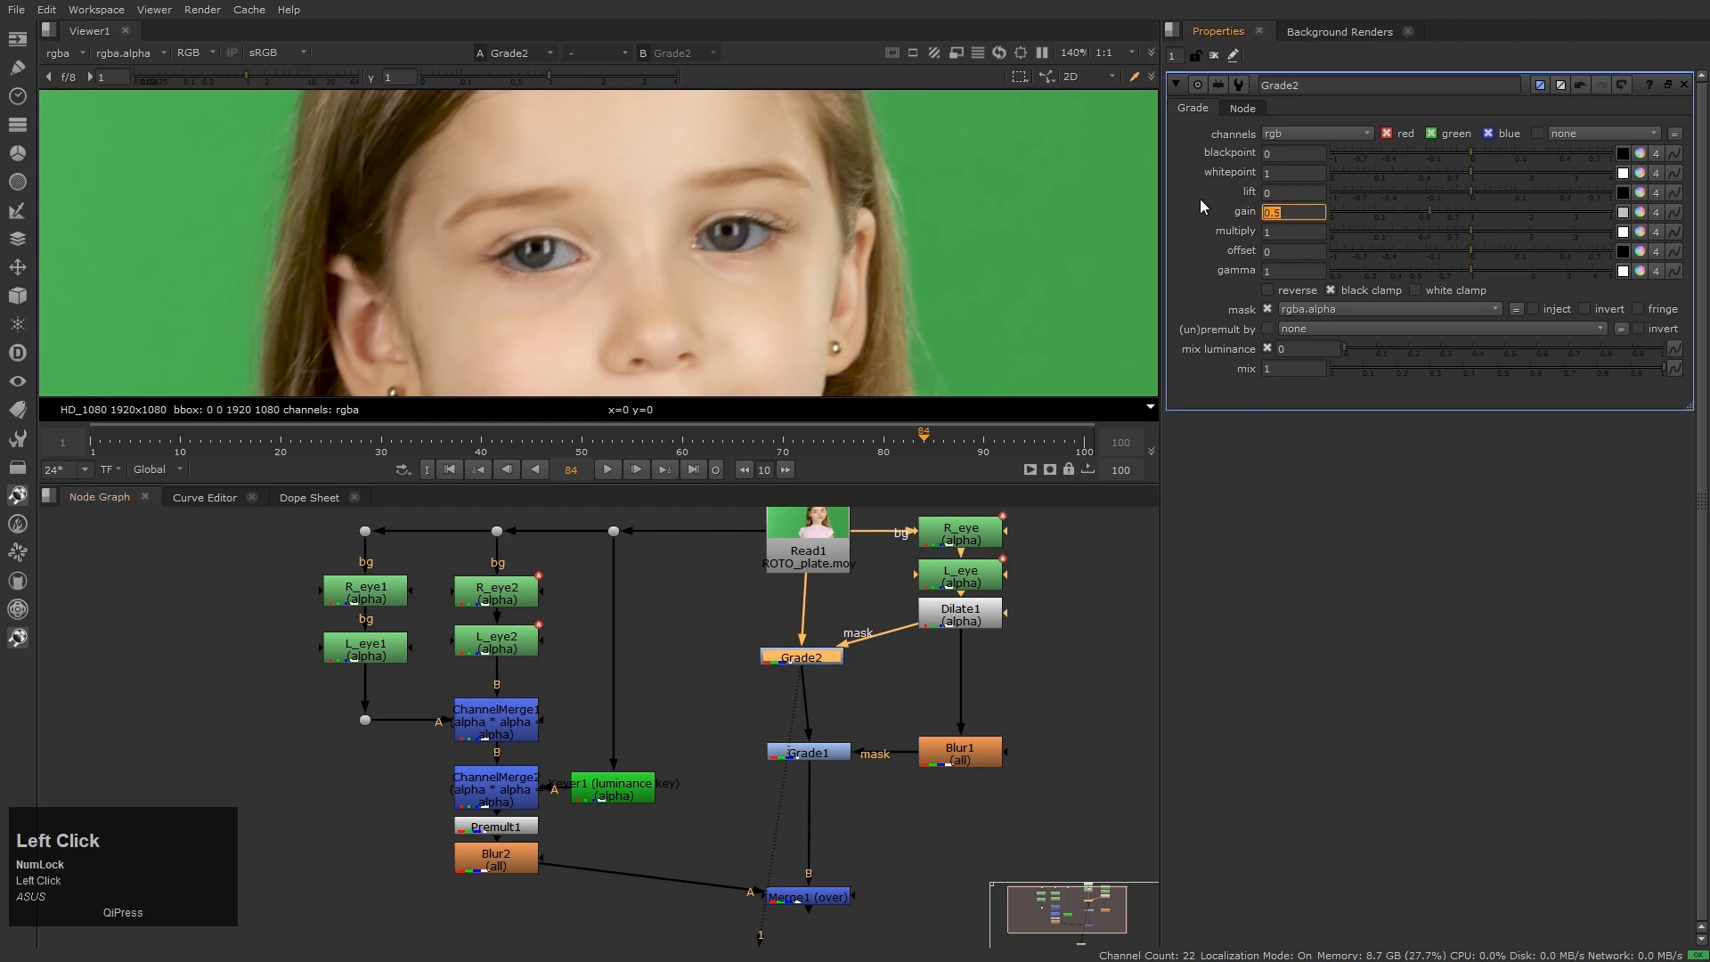
# Place Blur1 directly beneath Dilate1 and switch Grade2's mask input to Blur1
pyautogui.click(1068, 545)
pyautogui.moveTo(817, 661); pyautogui.dragTo(824, 687)
pyautogui.moveTo(980, 761); pyautogui.dragTo(978, 666)
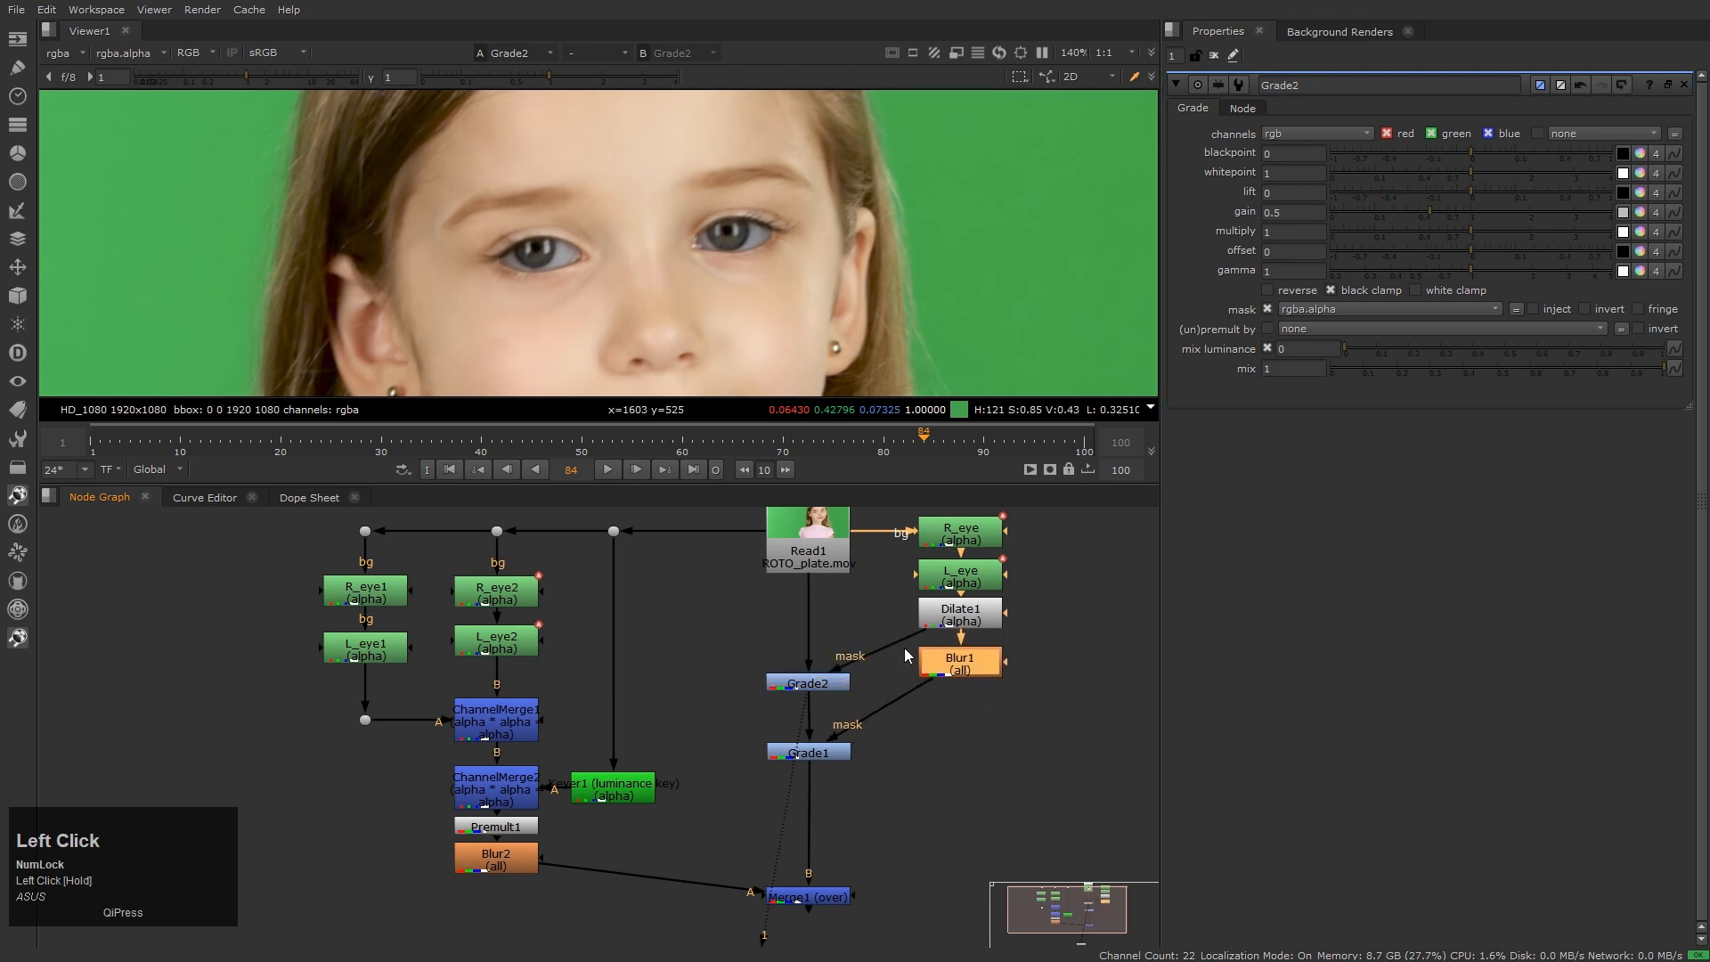
pyautogui.moveTo(811, 700); pyautogui.dragTo(693, 672)
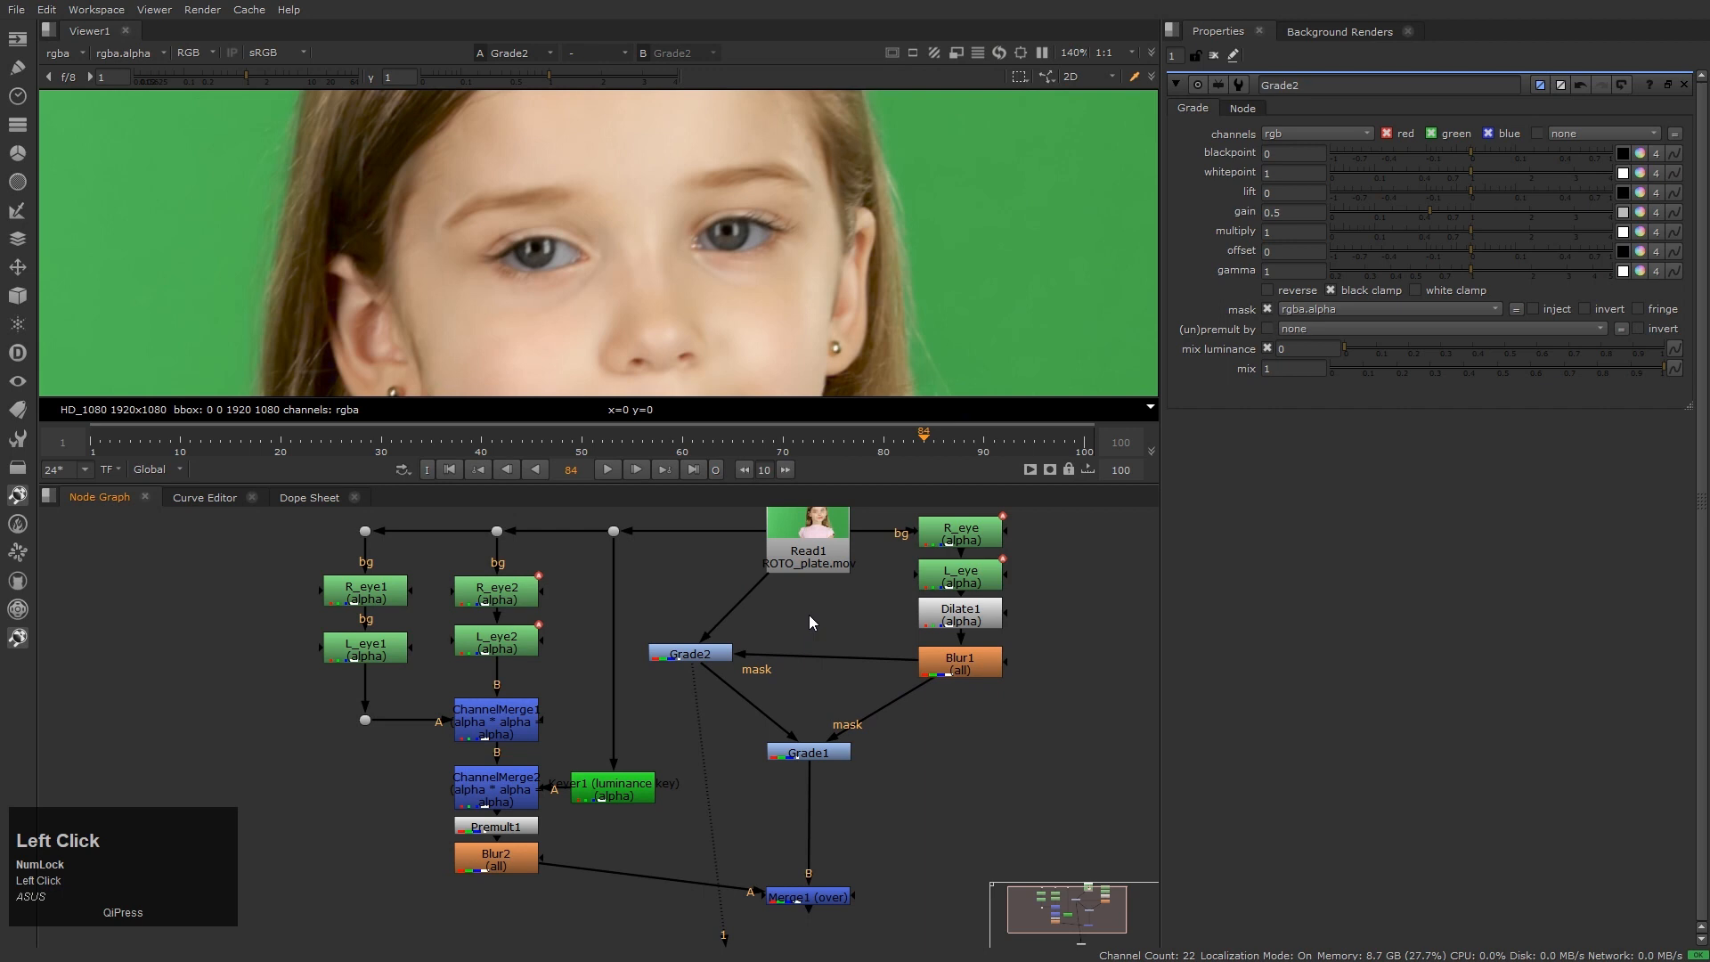
# Duplicate Dilate1 and Blur1 as a second branch under L_eye, feeding the copied Blur into Grade2's mask
pyautogui.moveTo(905, 660); pyautogui.dragTo(1070, 707)
pyautogui.moveTo(976, 622); pyautogui.dragTo(1111, 596)
pyautogui.click(884, 652)
pyautogui.moveTo(1009, 535); pyautogui.dragTo(996, 687)
pyautogui.press('ctrl')
pyautogui.hotkey('ctrl', 'v')
pyautogui.moveTo(816, 621); pyautogui.dragTo(824, 684)
pyautogui.moveTo(759, 620); pyautogui.dragTo(903, 737)
pyautogui.moveTo(852, 664); pyautogui.dragTo(857, 618)
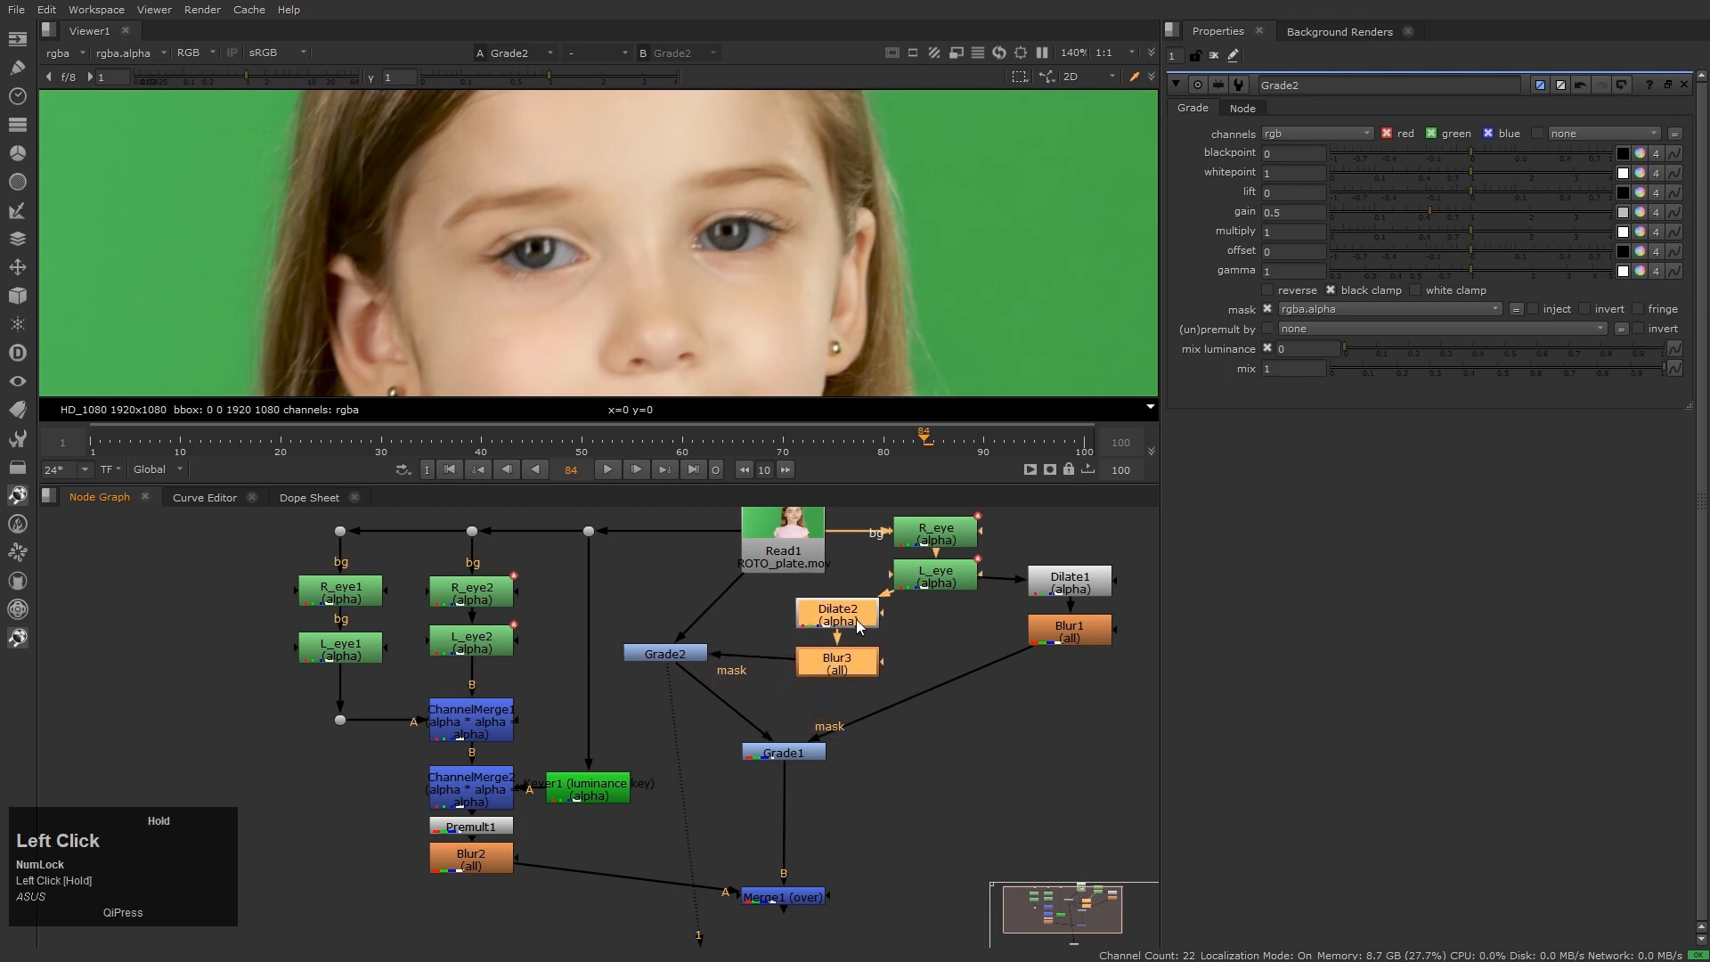
# Align Read1, Grade2, Grade1 and Merge1 in one vertical column
pyautogui.moveTo(792, 557); pyautogui.dragTo(731, 557)
pyautogui.moveTo(665, 654); pyautogui.dragTo(718, 663)
pyautogui.moveTo(683, 723); pyautogui.dragTo(737, 889)
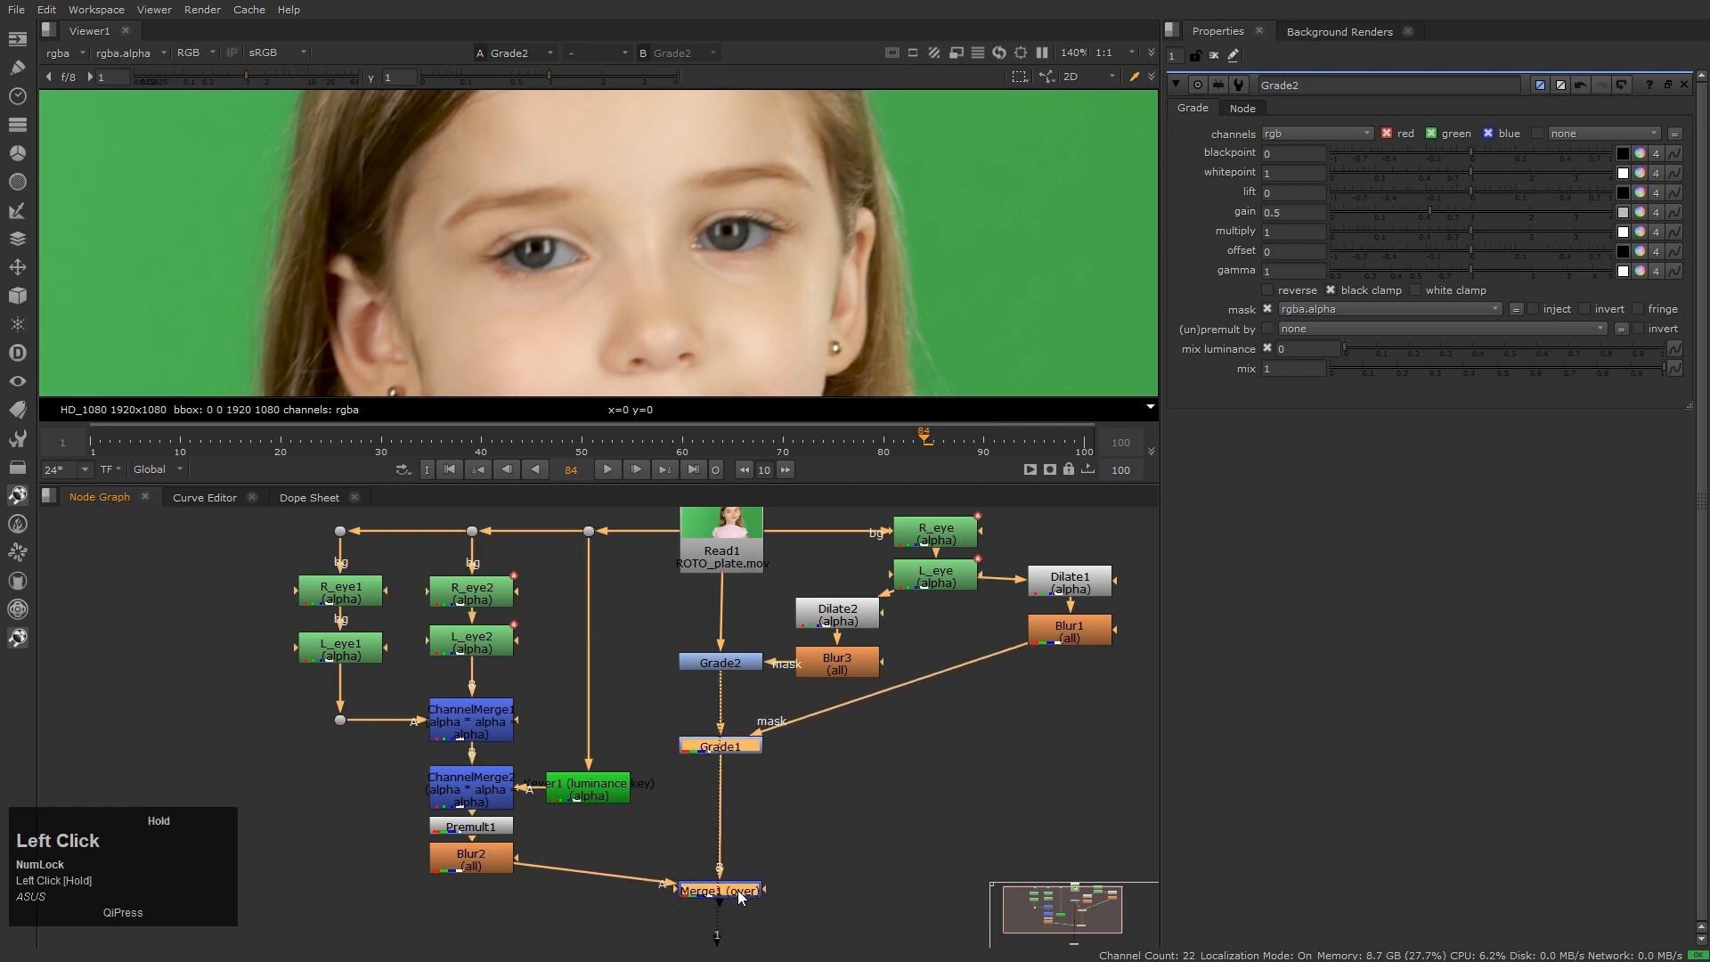
# Test Dilate2 sizes of 10 and 30 around the eyes, and settle on a size of 20
pyautogui.click(714, 663)
pyautogui.doubleClick(836, 623)
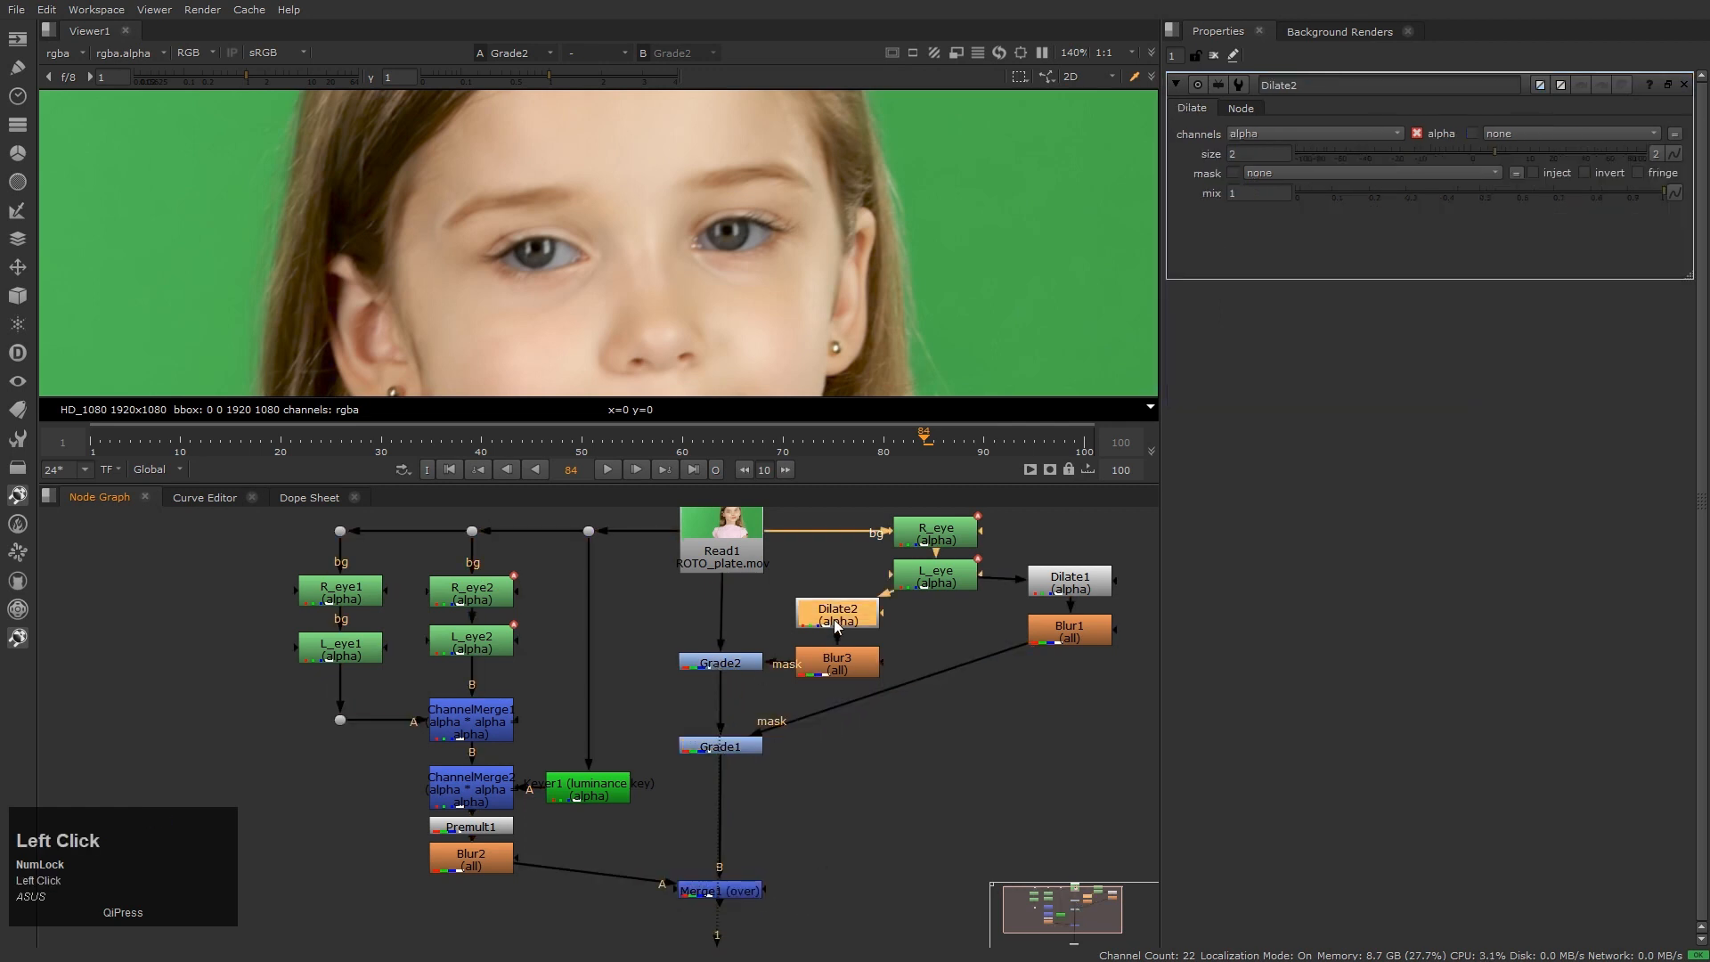
pyautogui.click(1193, 155)
pyautogui.write('10')
pyautogui.press('Return')
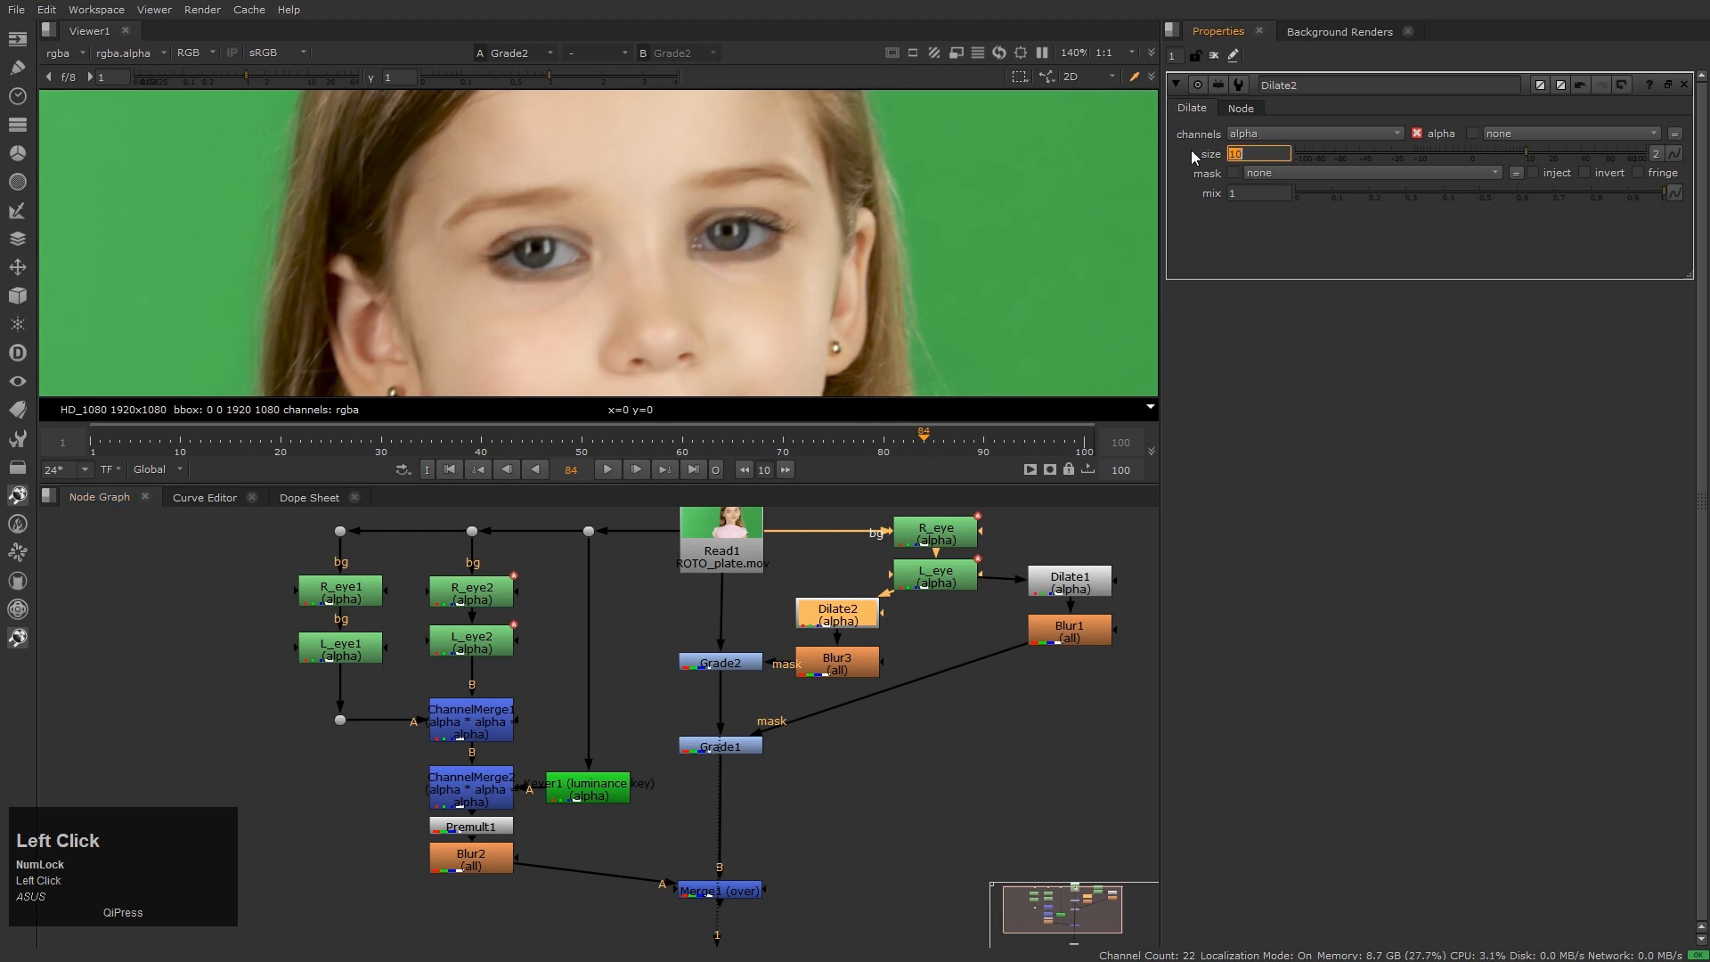
pyautogui.write('20')
pyautogui.press('Return')
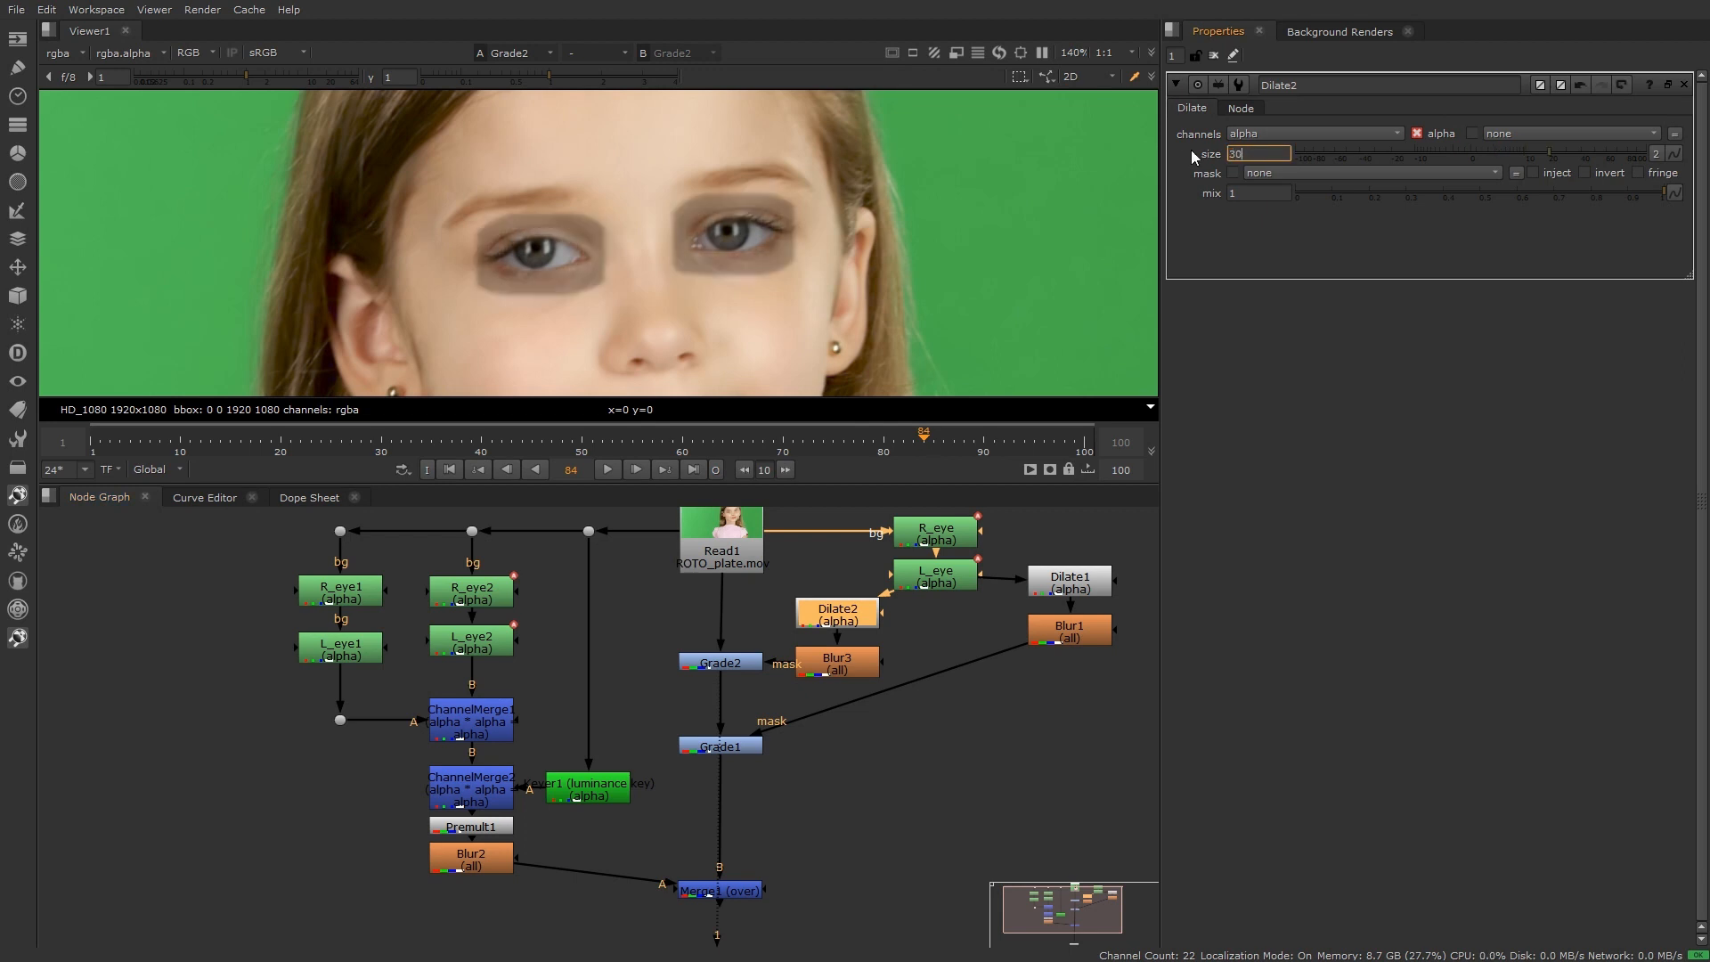
pyautogui.write('30')
pyautogui.press('Return')
pyautogui.write('20')
pyautogui.press('Return')
# Set the size of Blur3 to 20
pyautogui.click(842, 666)
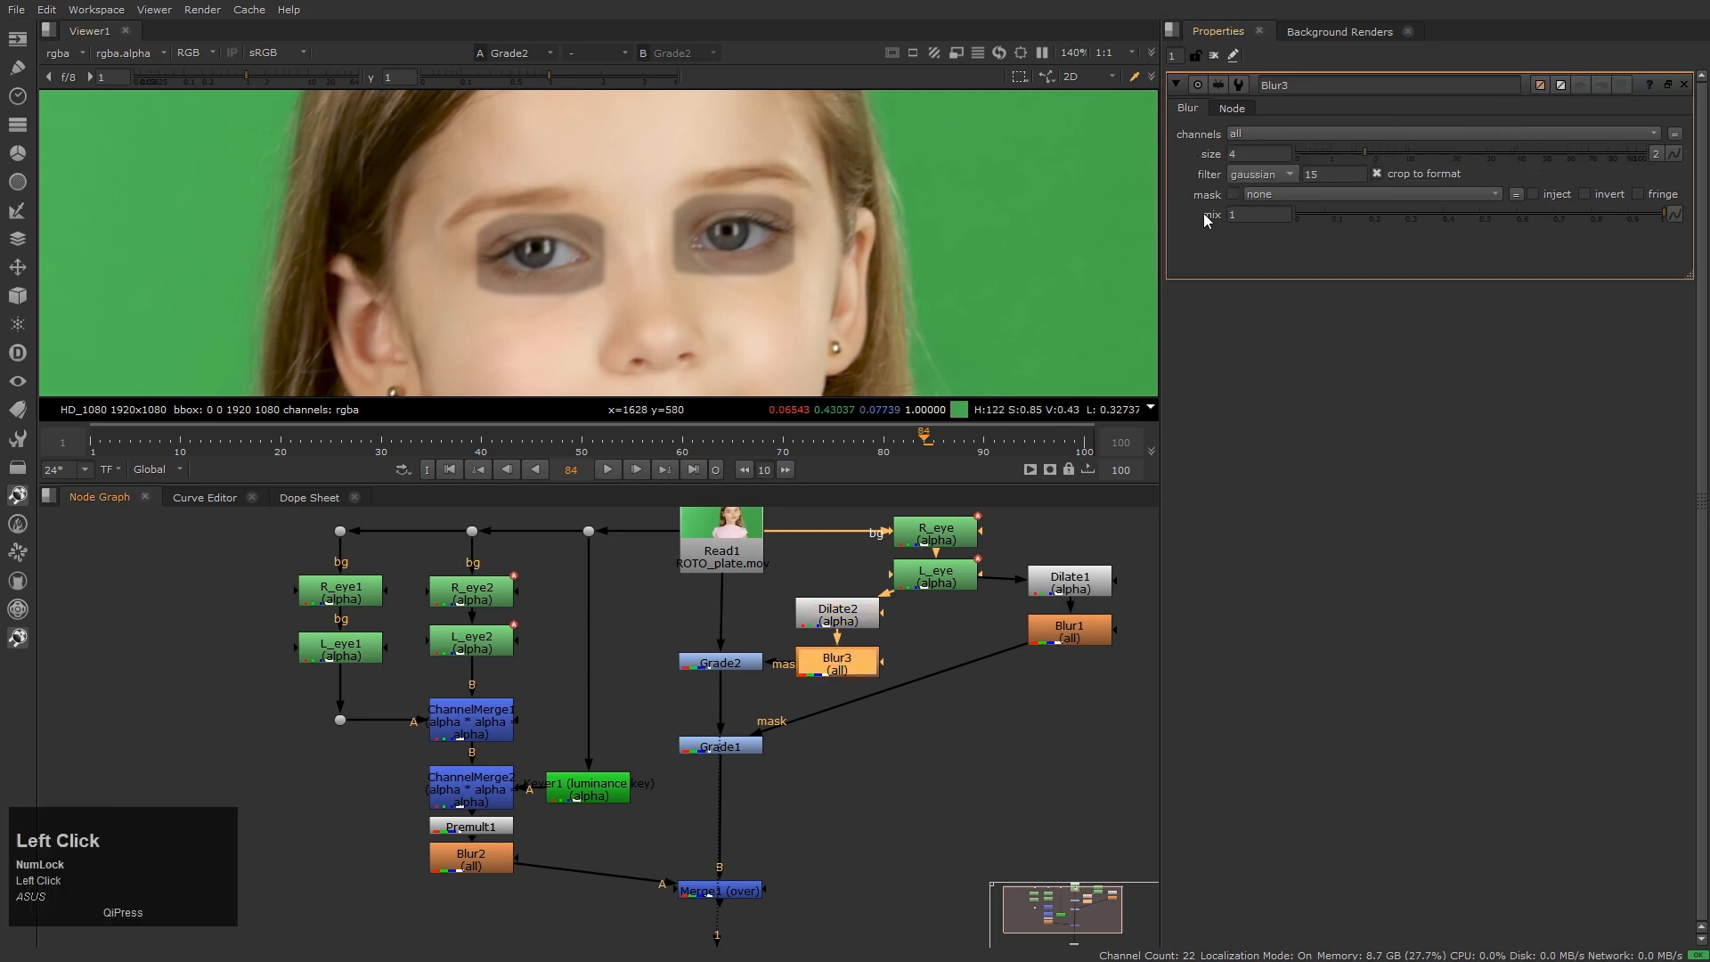
pyautogui.doubleClick(1233, 154)
pyautogui.write('20')
pyautogui.press('Return')
# View Grade1 and Merge1 in turn, and toggle Grade2 off and on to compare the darkening around the eyes
pyautogui.click(735, 748)
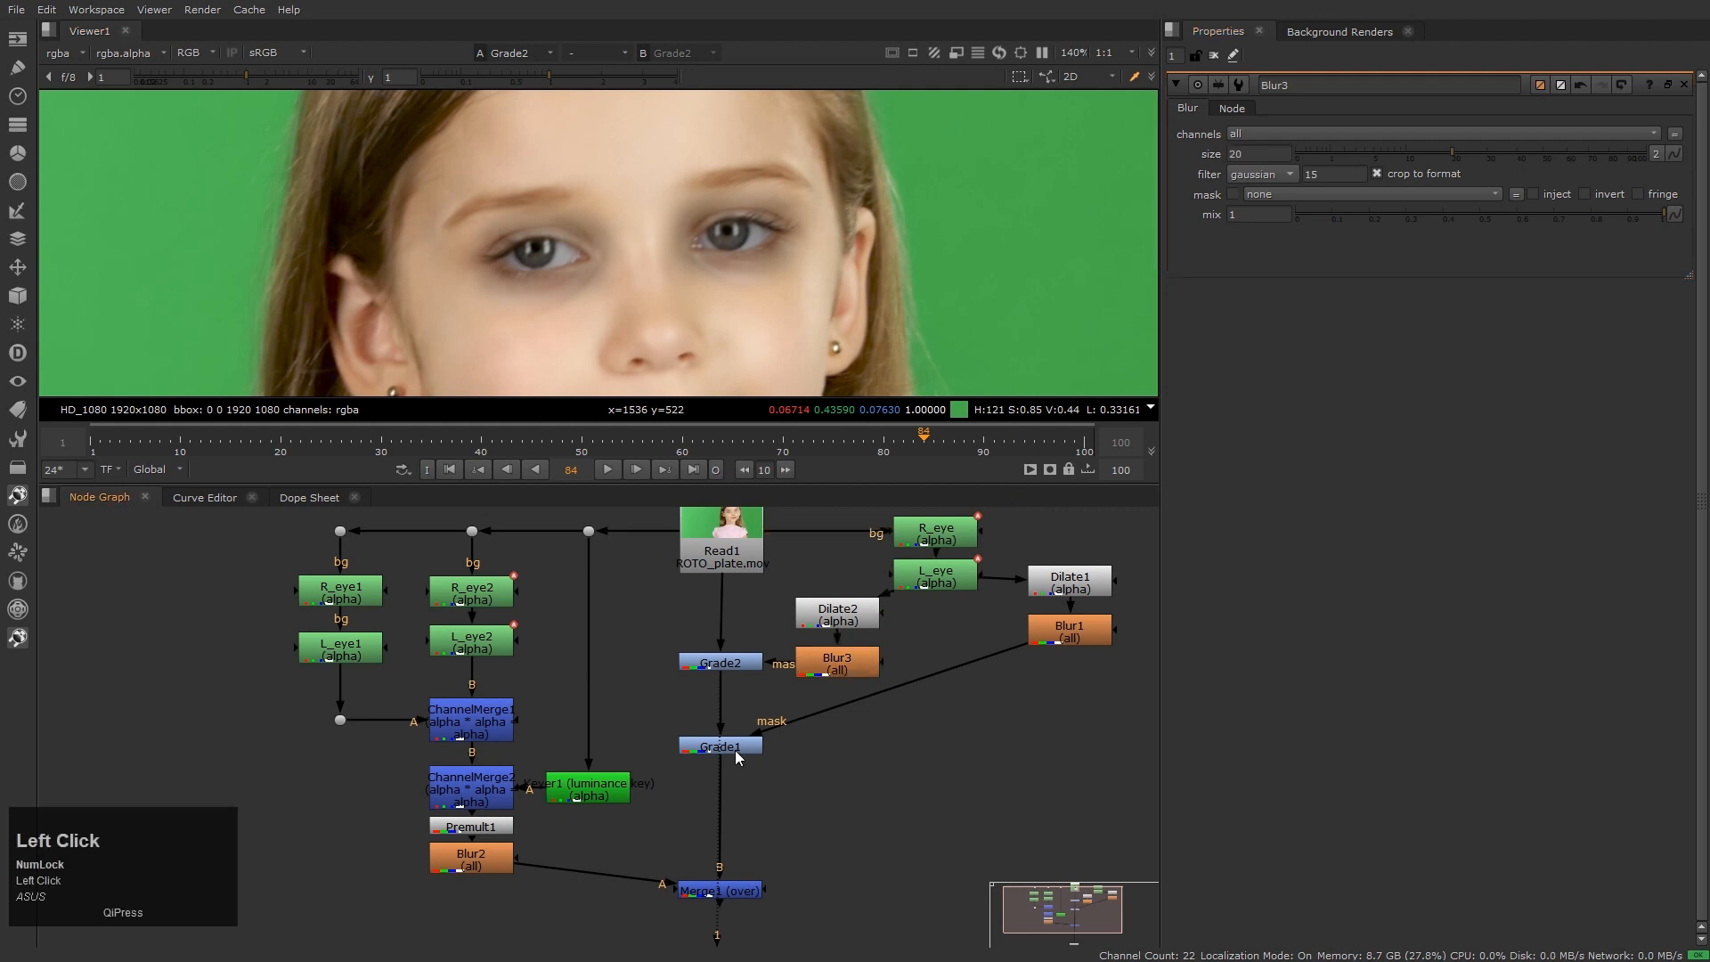
pyautogui.press('1')
pyautogui.moveTo(878, 852); pyautogui.dragTo(908, 759, button='middle')
pyautogui.click(764, 794)
pyautogui.press('1')
pyautogui.click(870, 707)
pyautogui.scroll(-3, 652, 231)
pyautogui.moveTo(694, 534); pyautogui.dragTo(820, 597)
pyautogui.press('d')
pyautogui.press('d')
# Set the size of Blur3 to 30
pyautogui.click(785, 592)
pyautogui.click(783, 569)
pyautogui.doubleClick(875, 571)
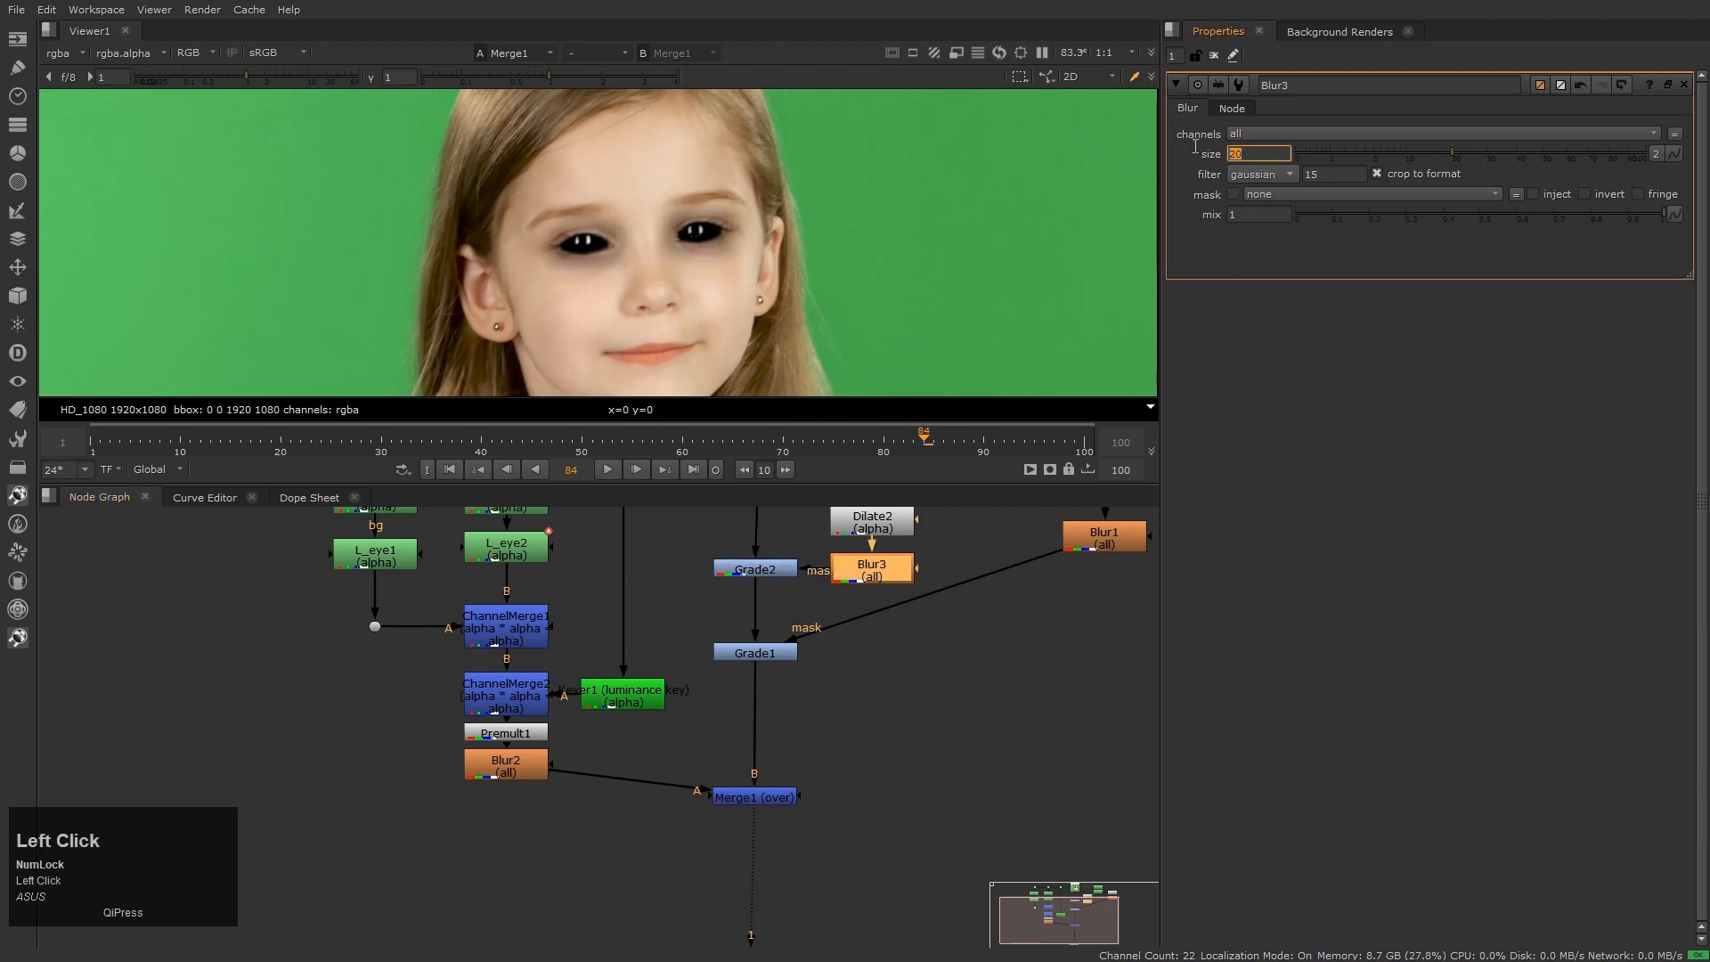
pyautogui.write('30')
pyautogui.press('Return')
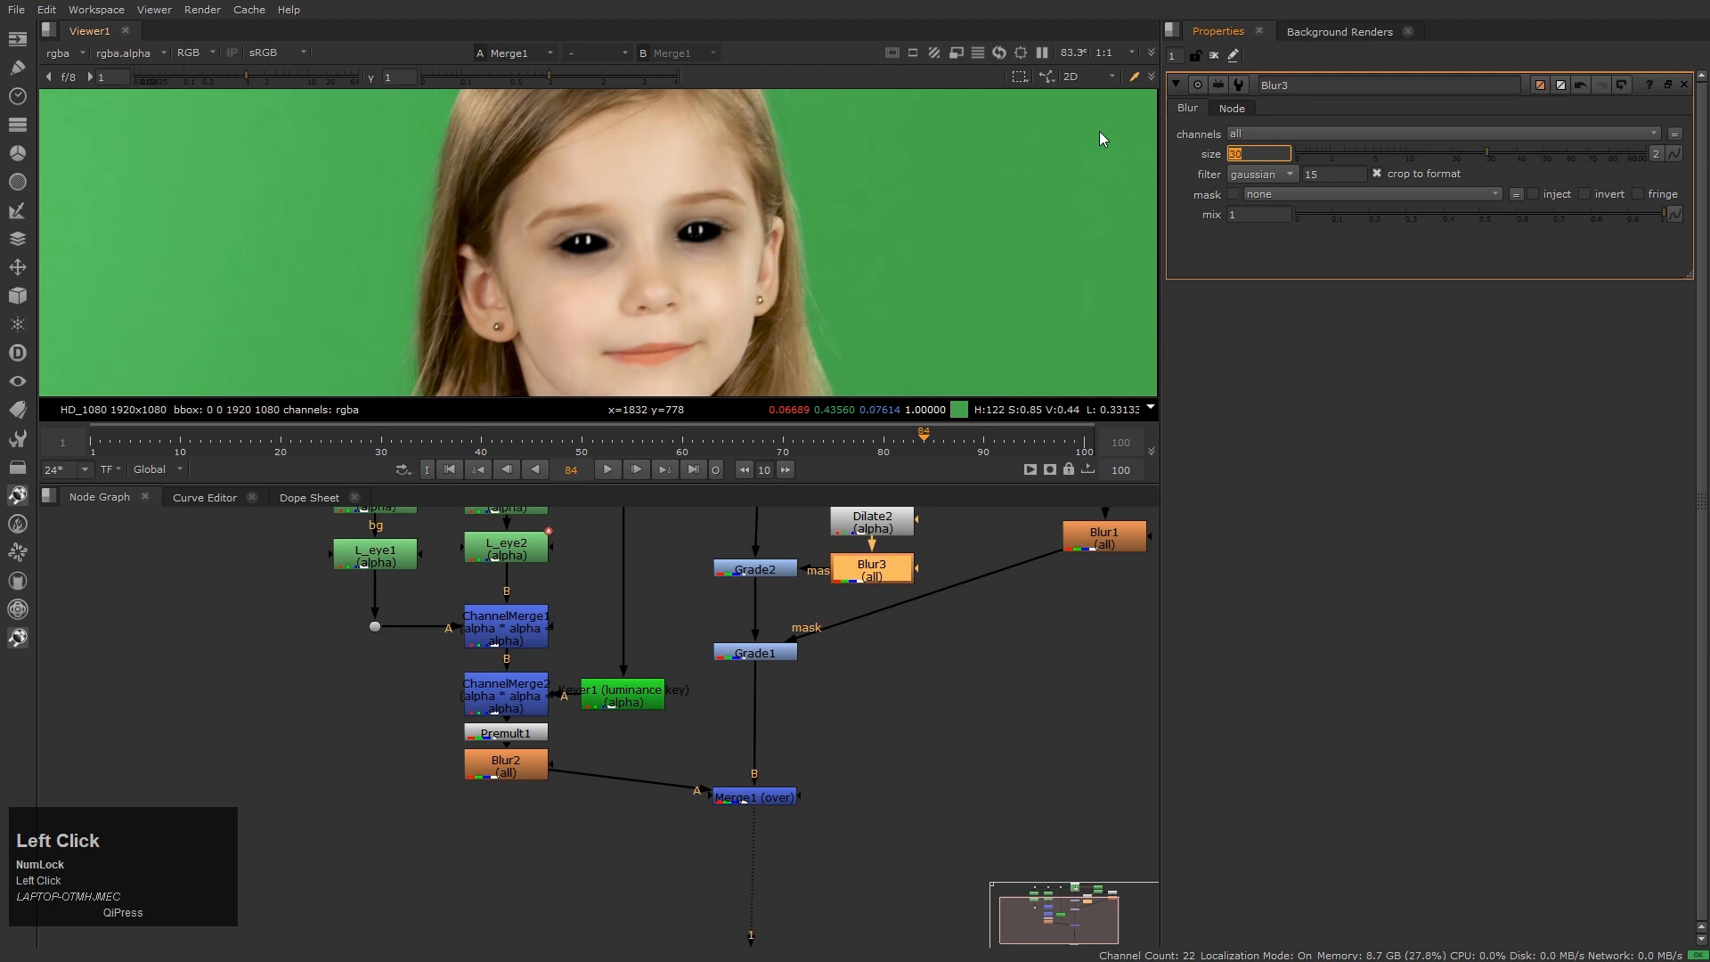
# Lower Grade2's gain to 0.2 to darken the area around the eyes
pyautogui.doubleClick(773, 570)
pyautogui.click(1310, 212)
pyautogui.press('Down')
pyautogui.press('Down')
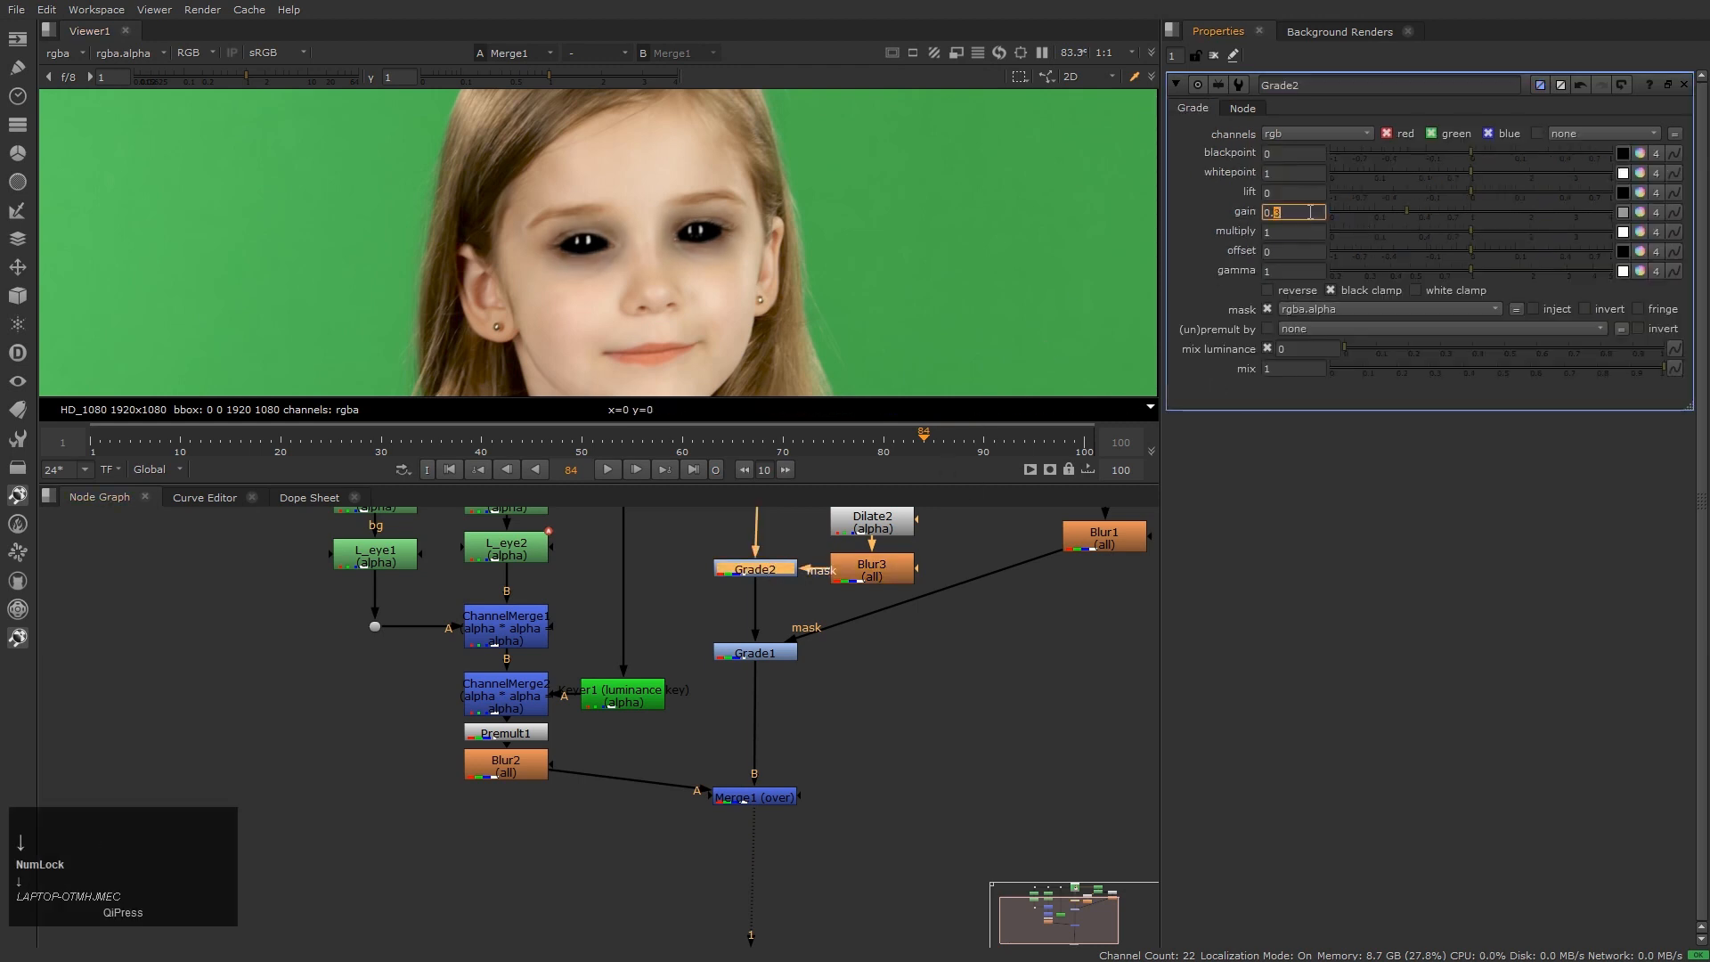
pyautogui.press('Down')
pyautogui.press('Down')
pyautogui.press('Up')
pyautogui.click(767, 283)
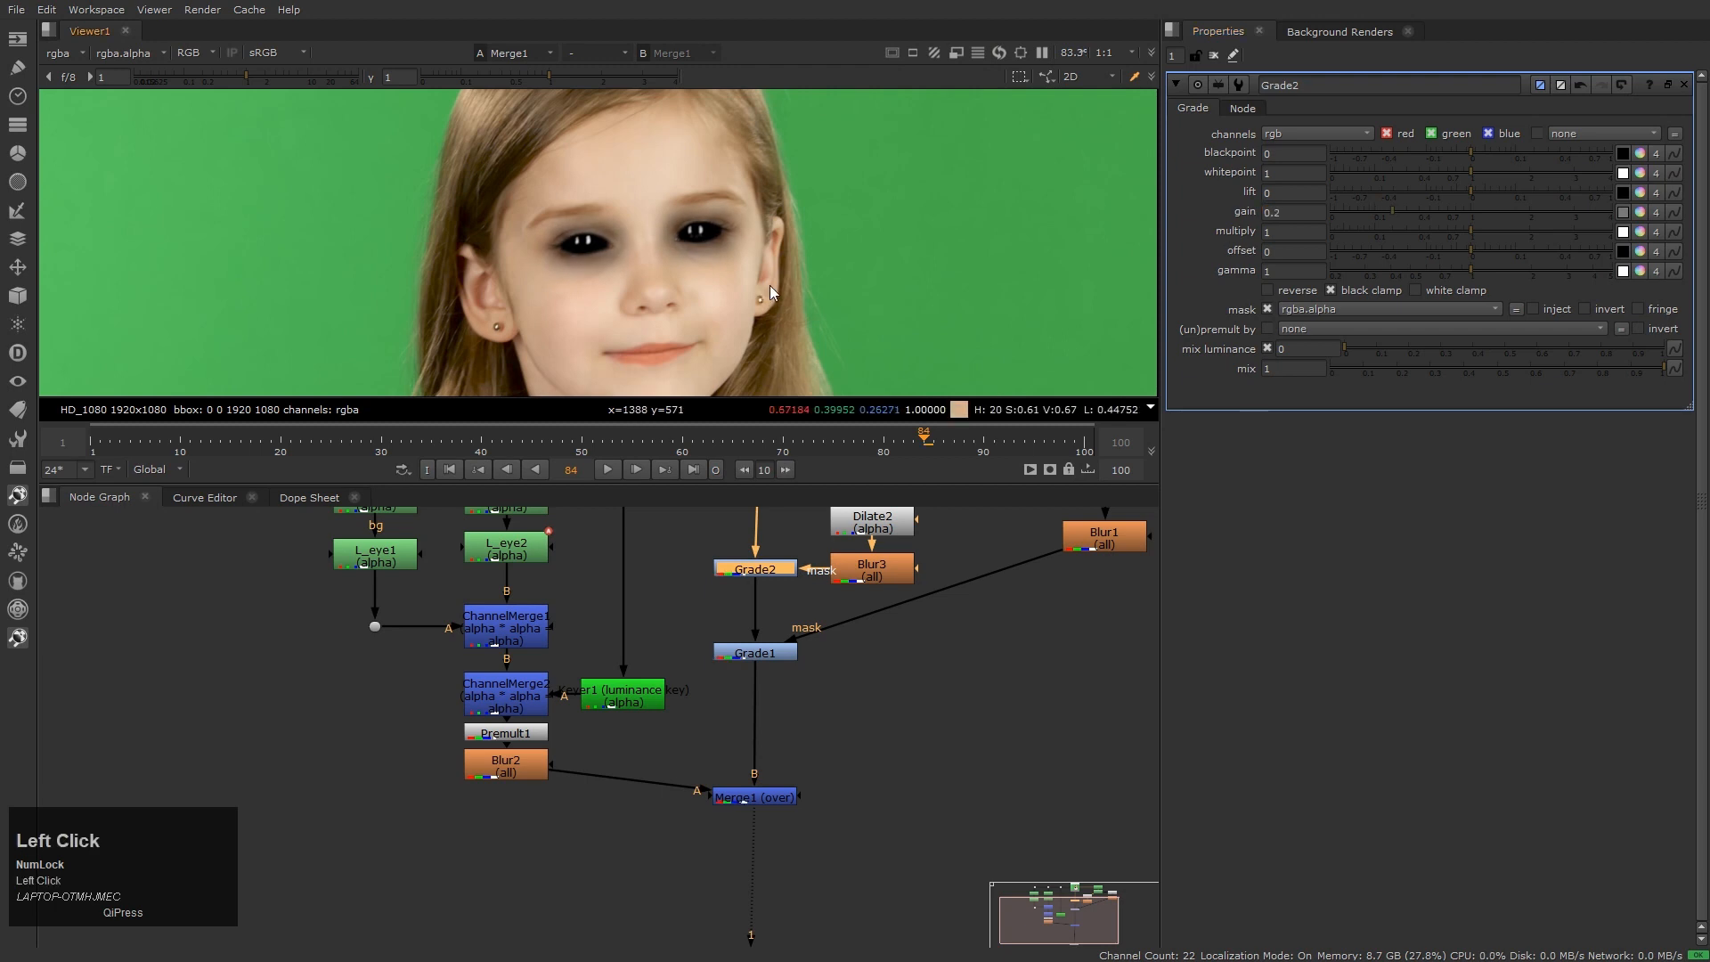
# Tint Grade2's gain towards magenta in its color sliders, giving 0.266667 red, 0.066667 green and 0.266667 blue
pyautogui.press('f')
pyautogui.scroll(2, 722, 256)
pyautogui.click(775, 573)
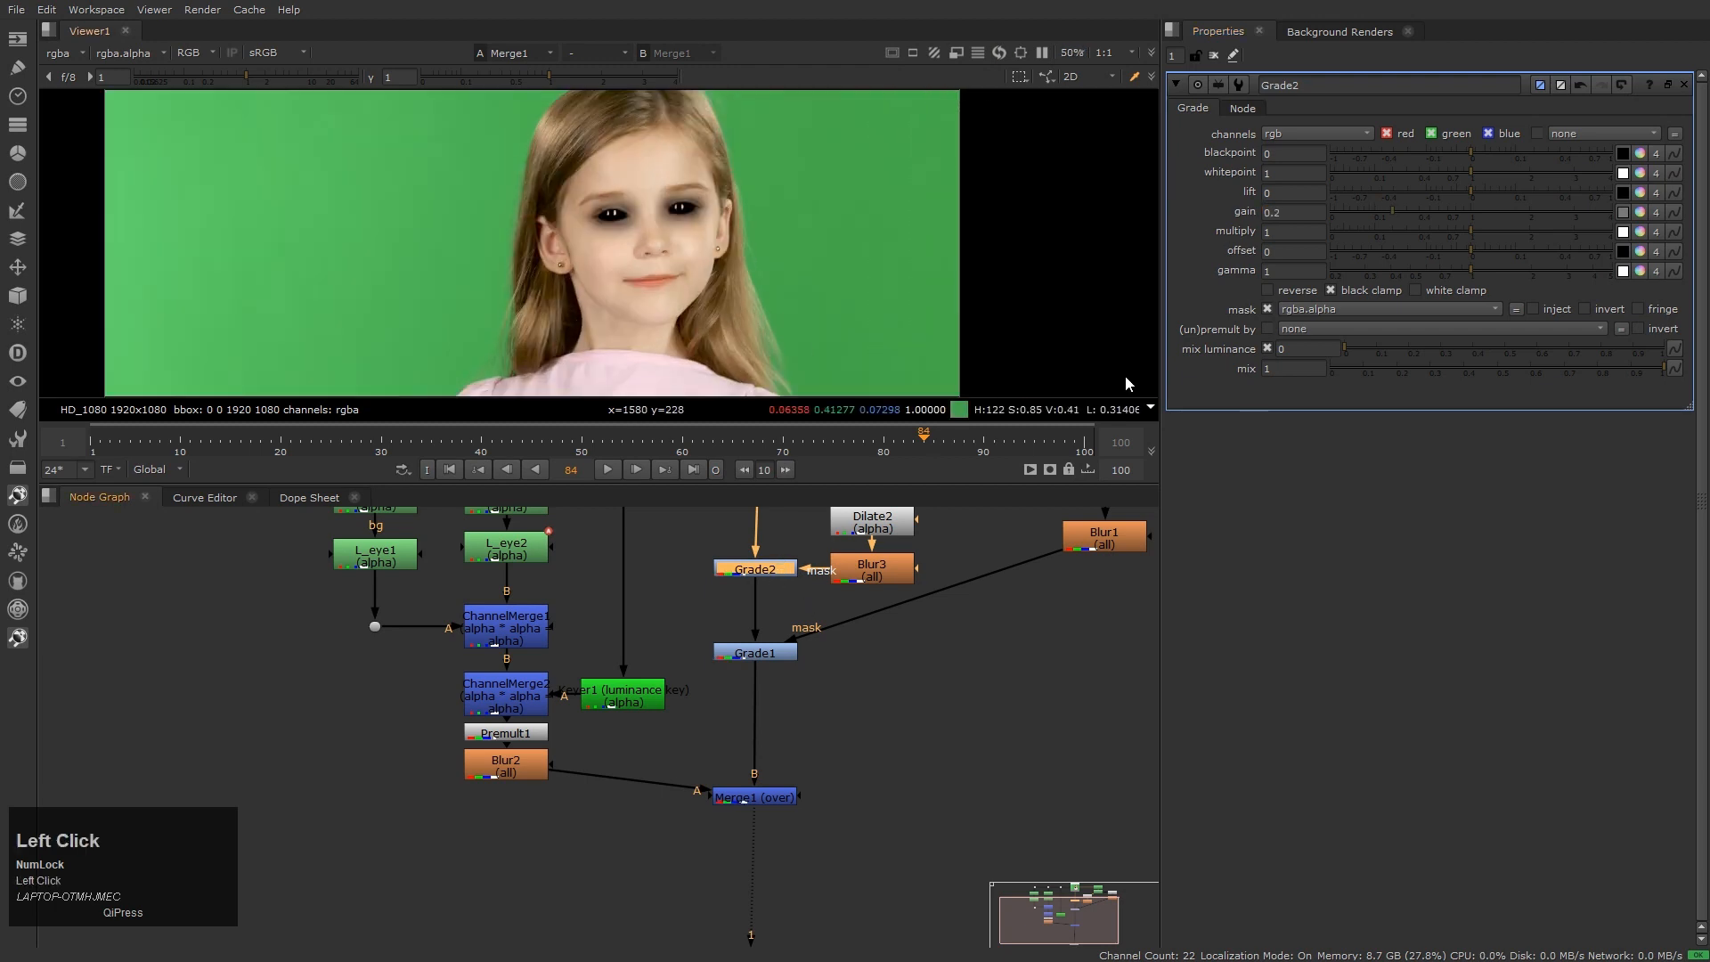
pyautogui.keyDown('ctrl'); pyautogui.click(1640, 213); pyautogui.keyUp('ctrl')
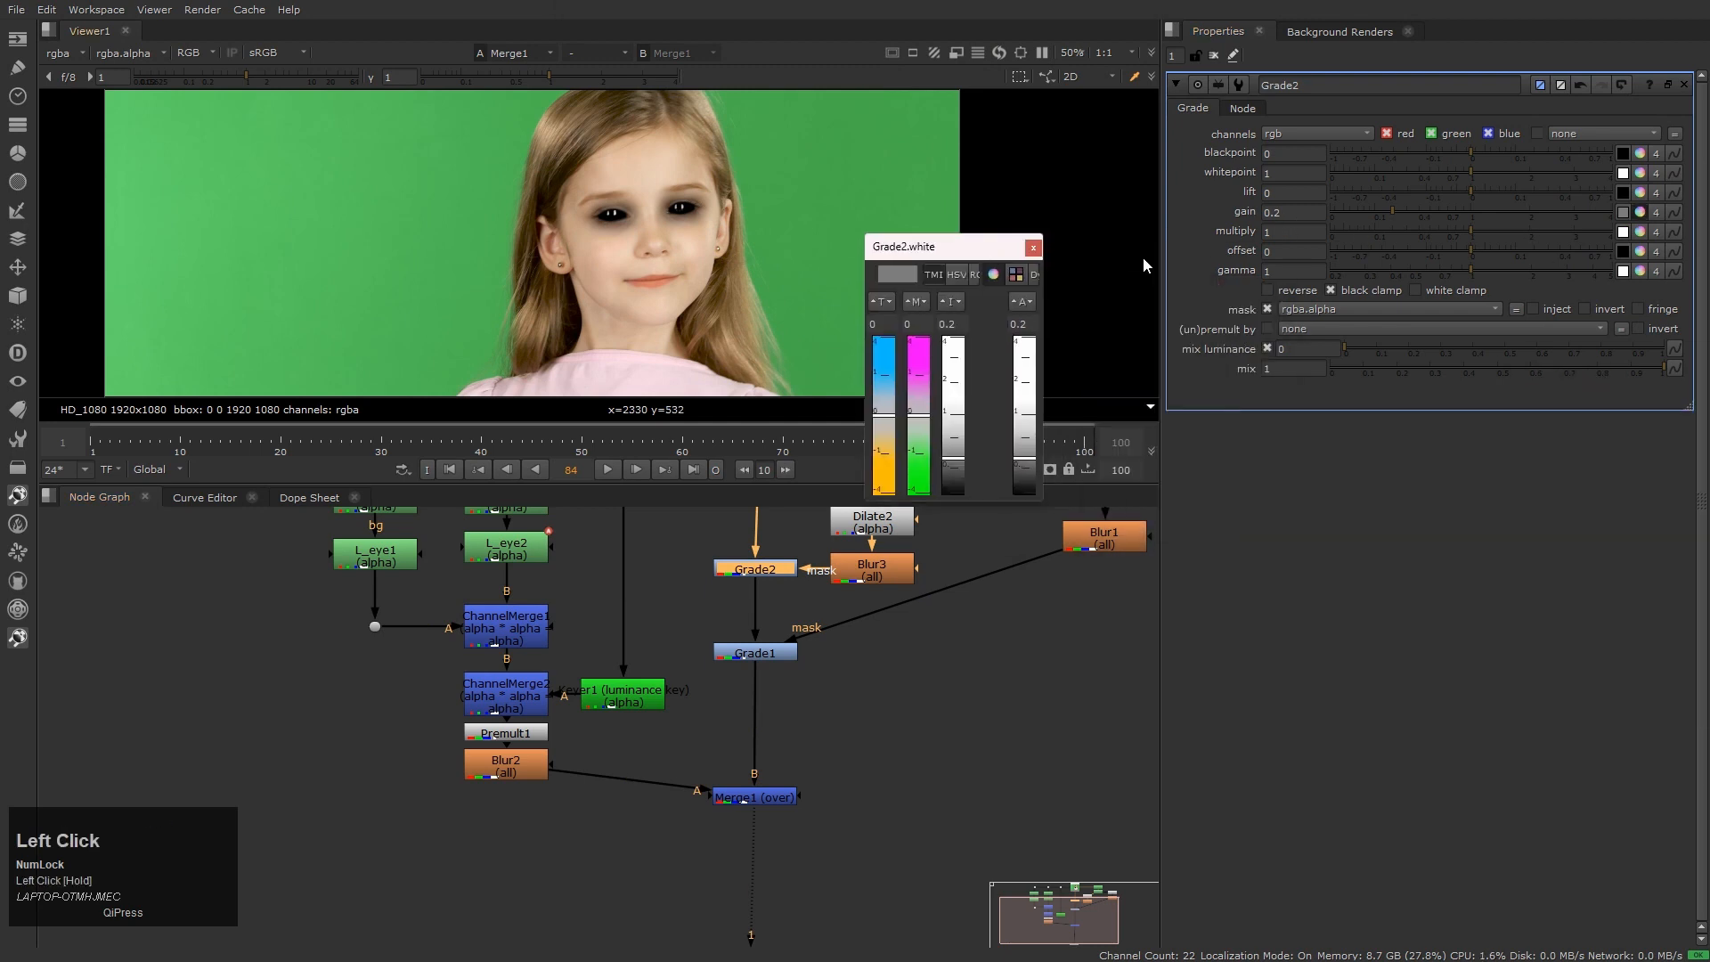
pyautogui.click(1030, 249)
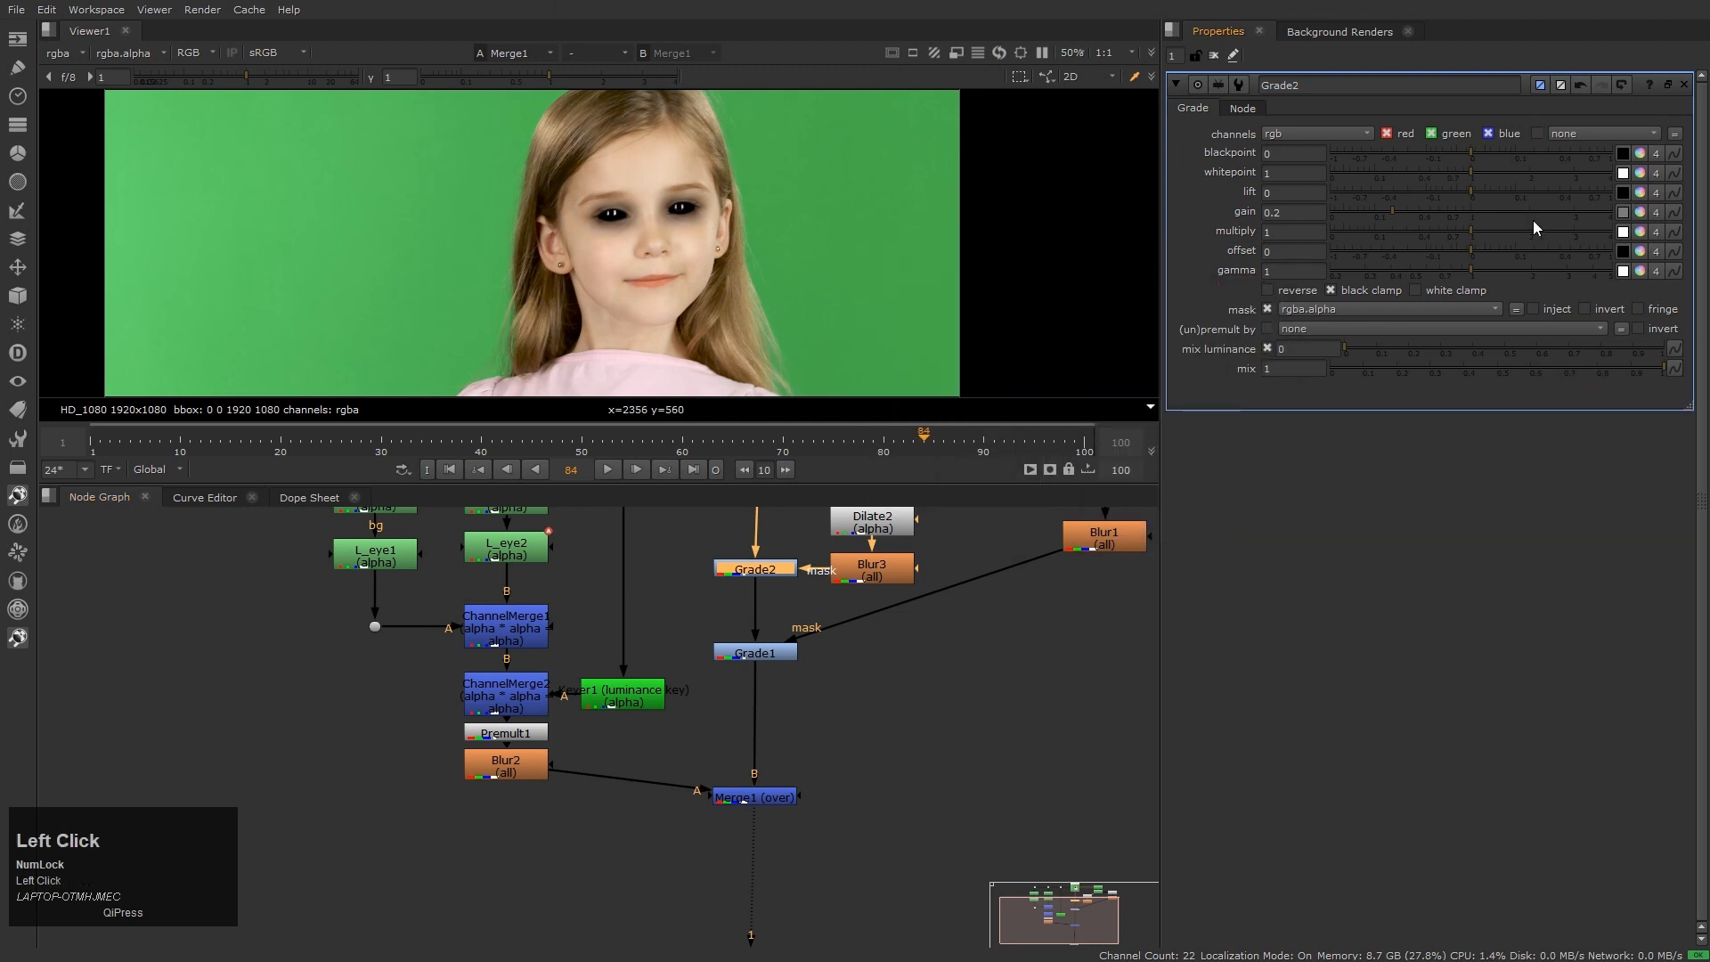
pyautogui.keyDown('ctrl'); pyautogui.click(1639, 212); pyautogui.keyUp('ctrl')
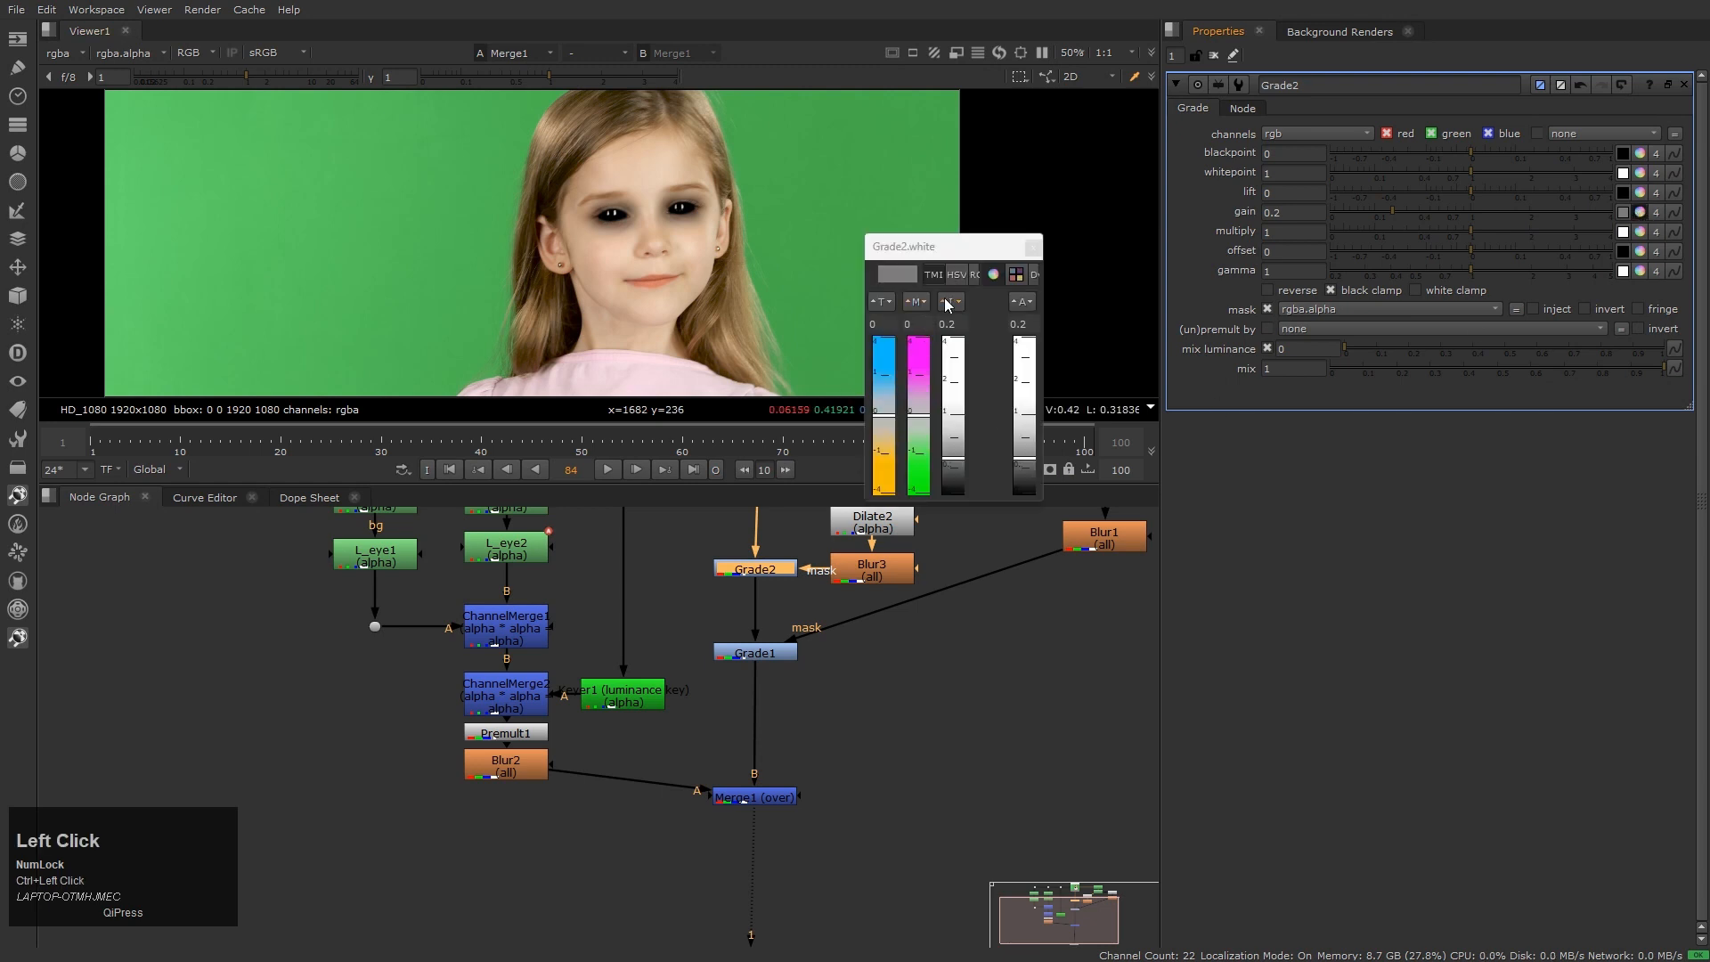
pyautogui.click(920, 324)
pyautogui.scroll(2, 919, 324)
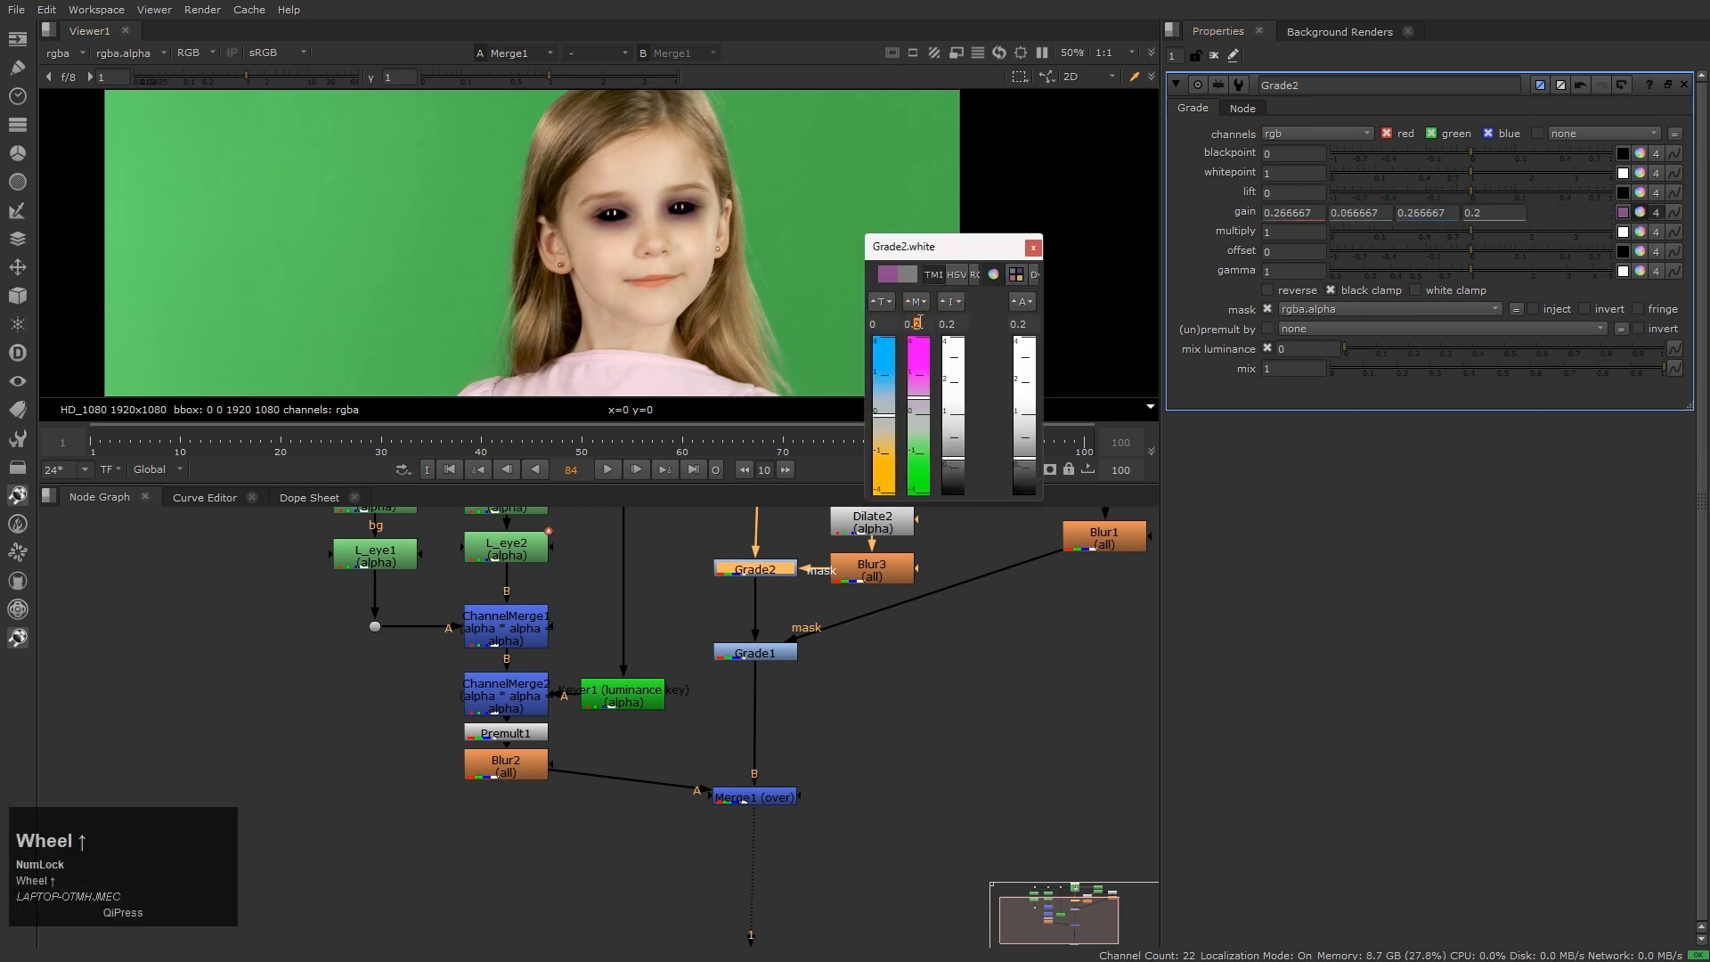
pyautogui.scroll(1, 919, 323)
pyautogui.scroll(-2, 918, 323)
pyautogui.scroll(1, 918, 324)
pyautogui.click(1034, 248)
# Reduce Grade1's mix to 0.84 so the black eyes blend slightly with the plate
pyautogui.press('h')
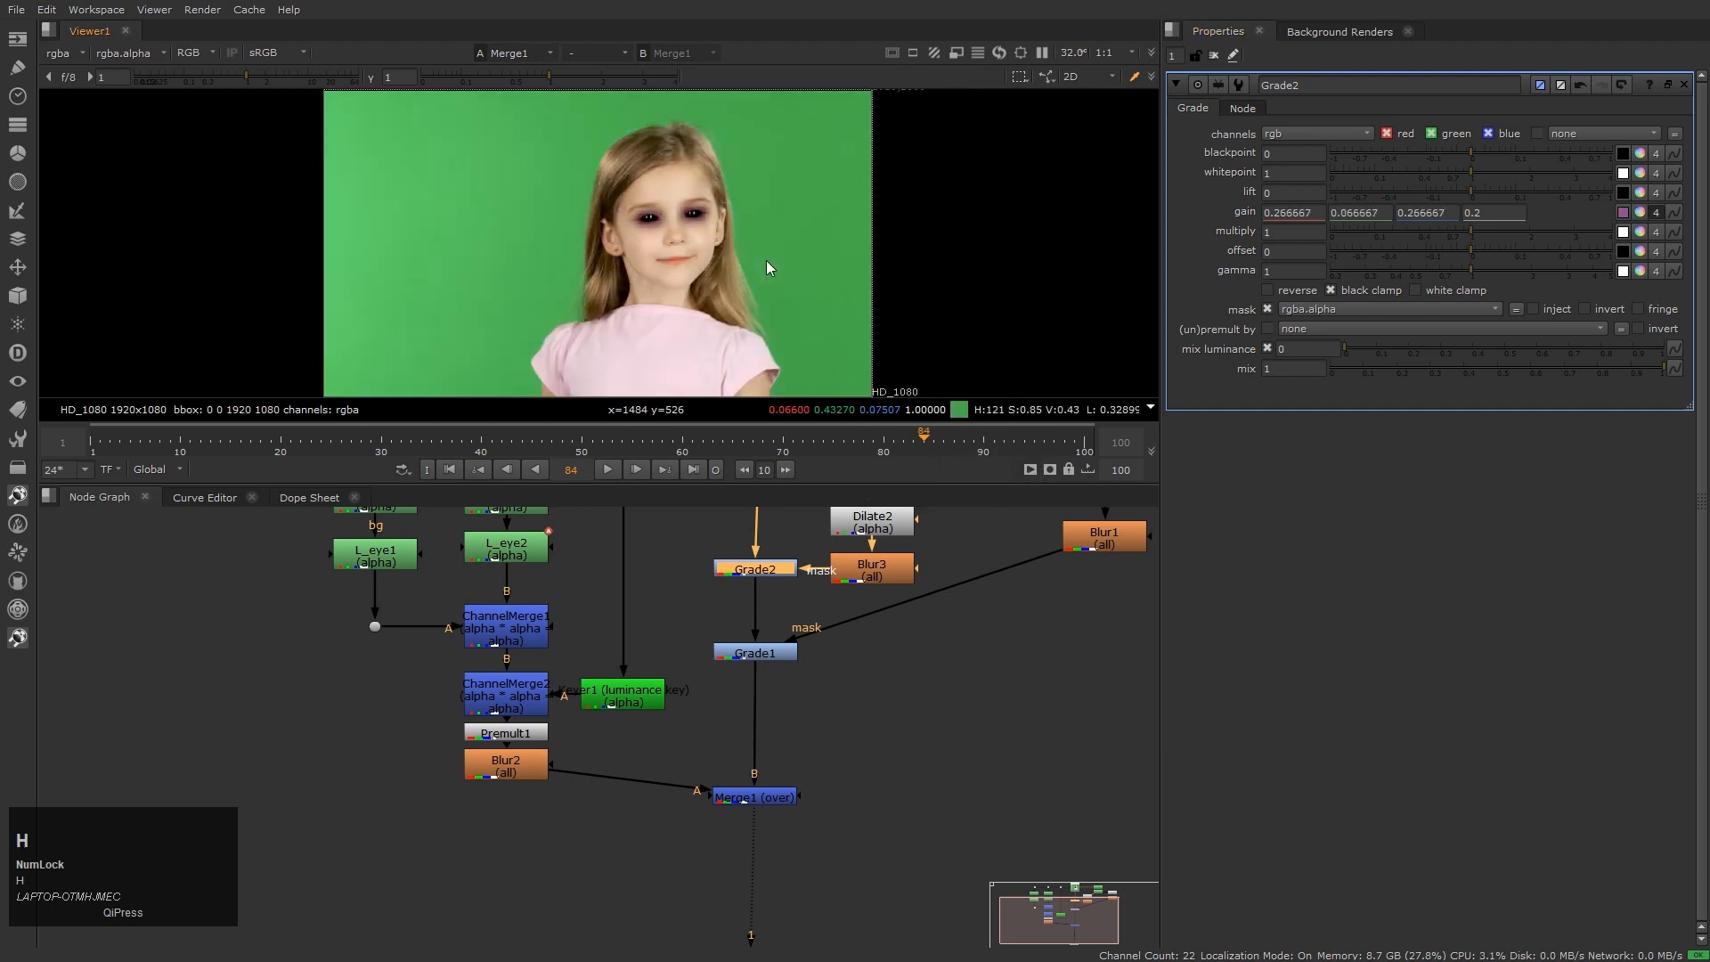
pyautogui.scroll(5, 765, 260)
pyautogui.click(896, 725)
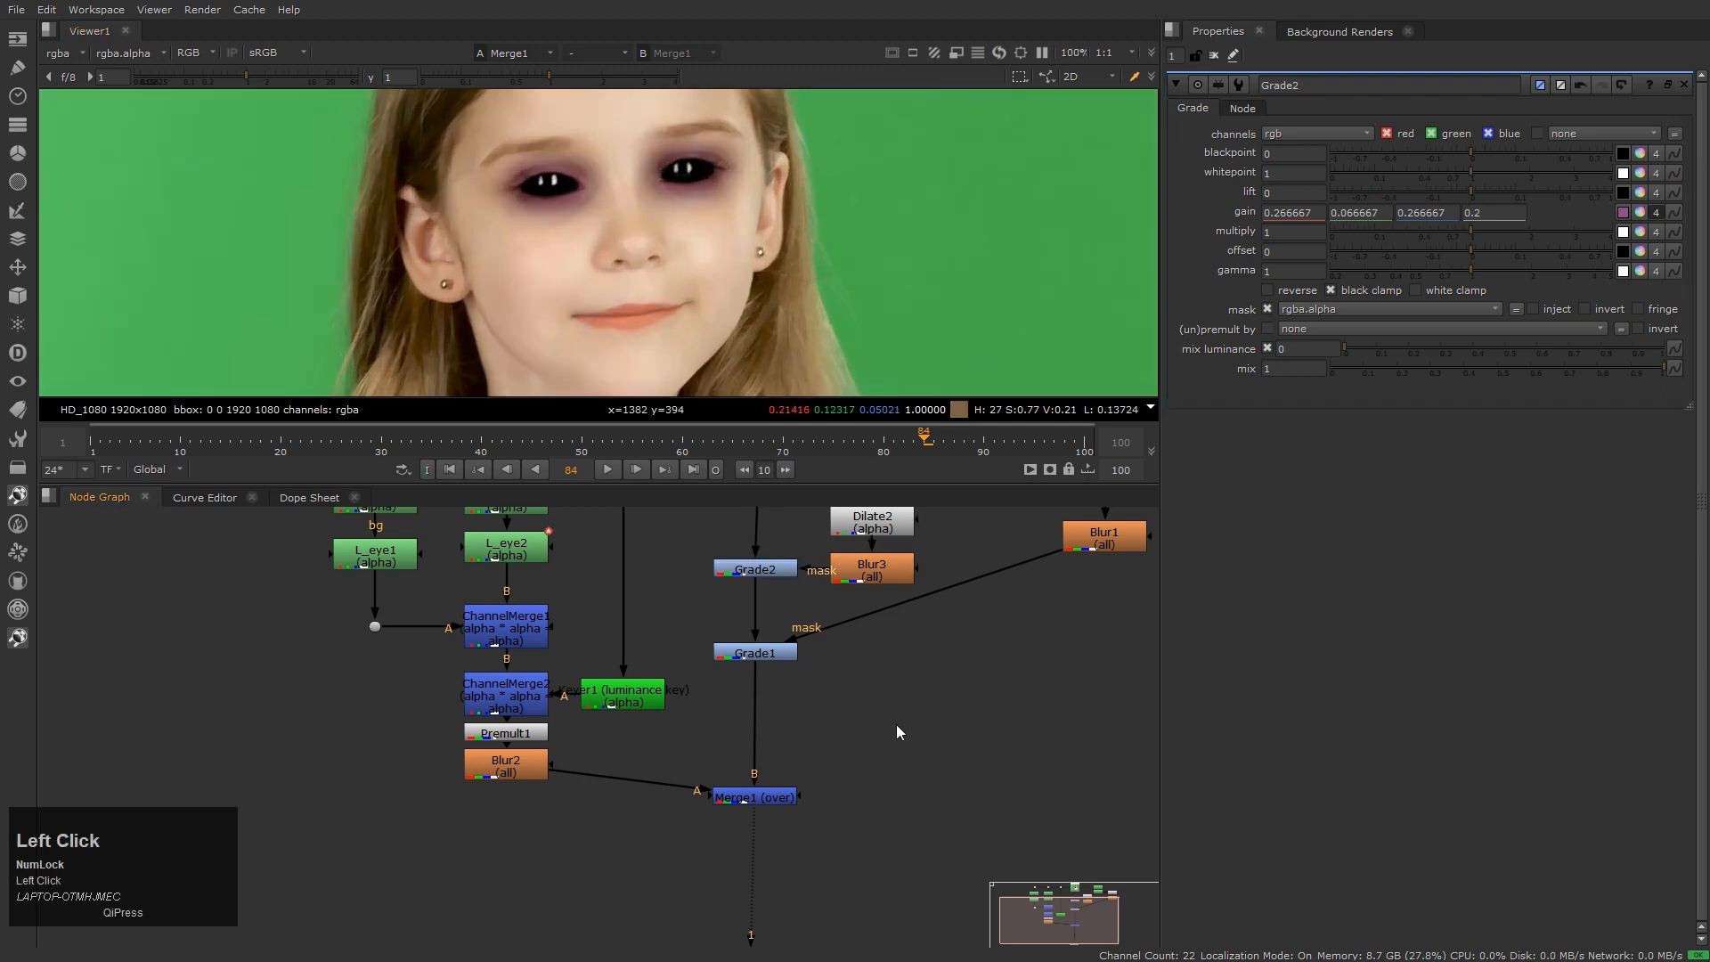
pyautogui.scroll(3, 798, 655)
pyautogui.click(754, 661)
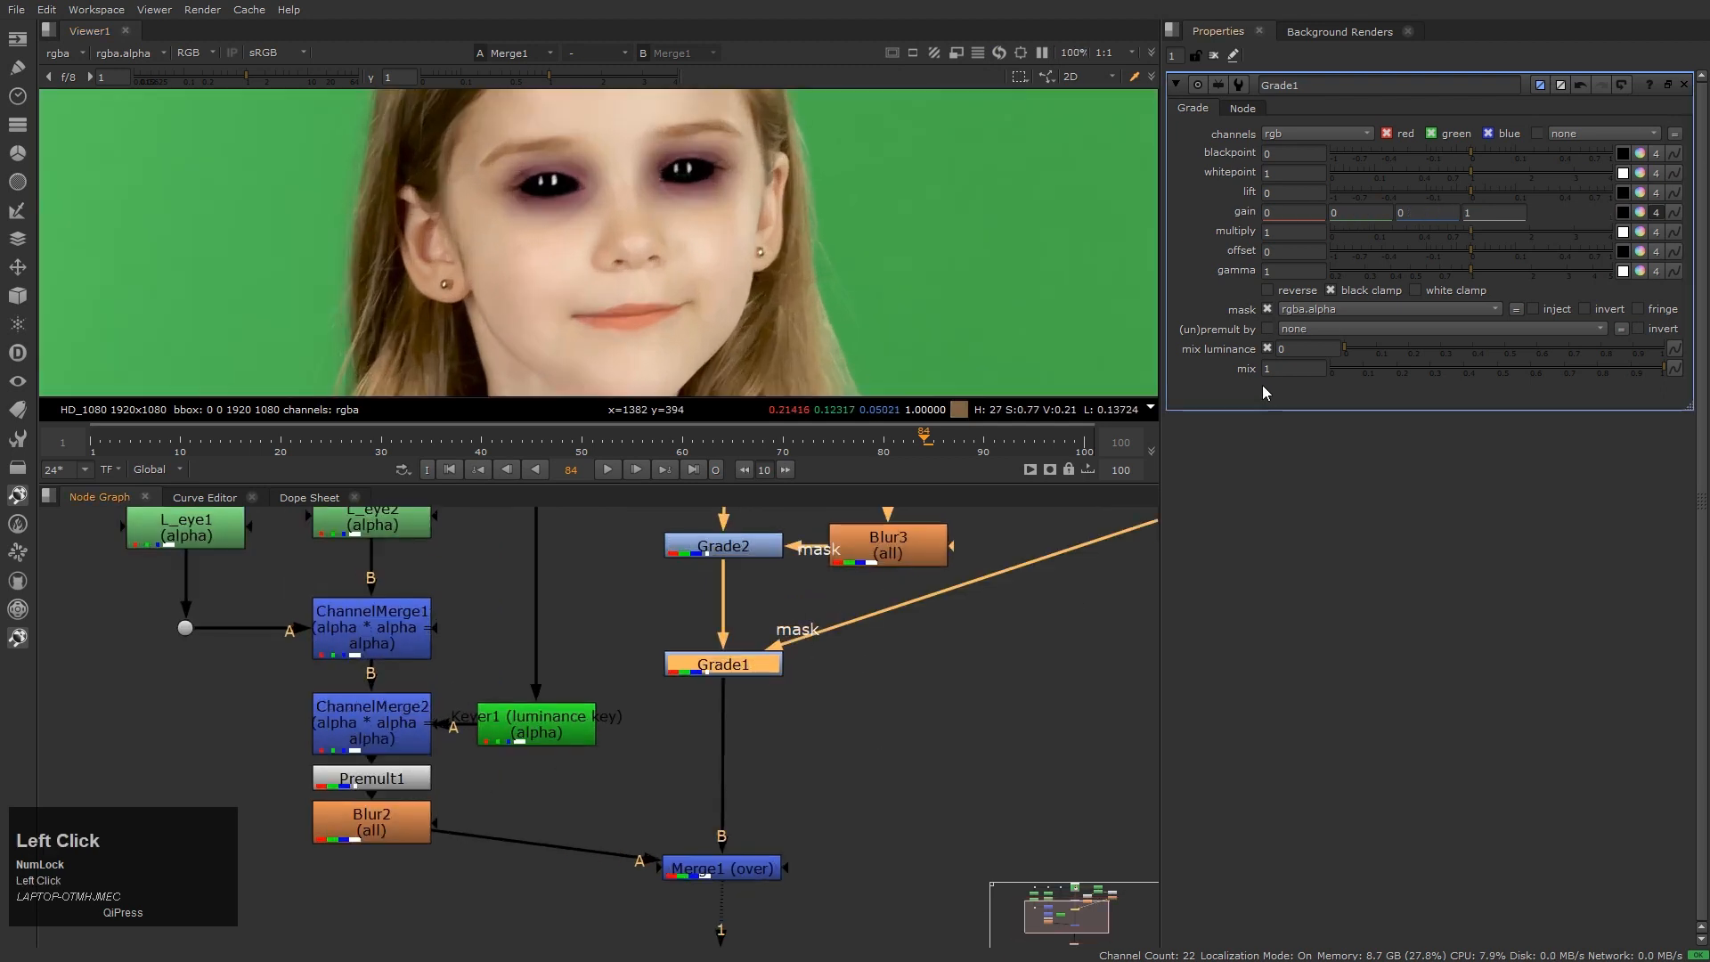
pyautogui.click(1285, 367)
pyautogui.scroll(-2, 1285, 367)
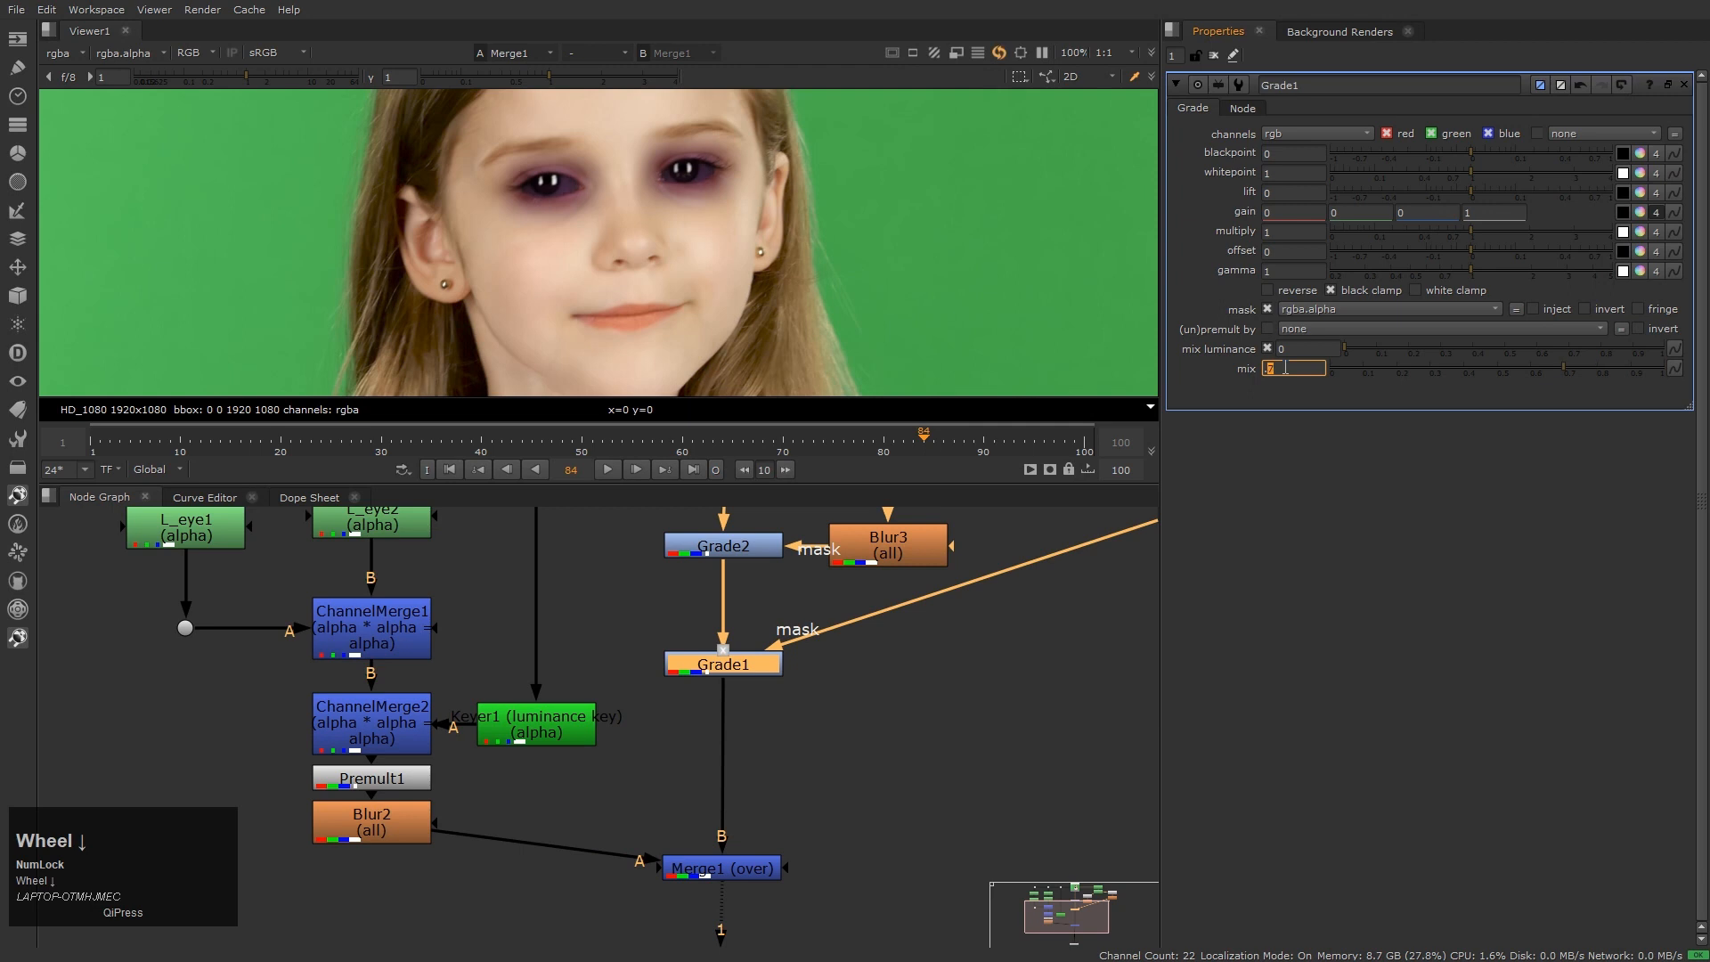
pyautogui.scroll(1, 1285, 367)
pyautogui.scroll(1, 1285, 367)
pyautogui.click(1288, 367)
pyautogui.scroll(3, 1288, 367)
# Play the shot from its first frame to review the eye effect in motion, and stop playback
pyautogui.click(726, 276)
pyautogui.press('h')
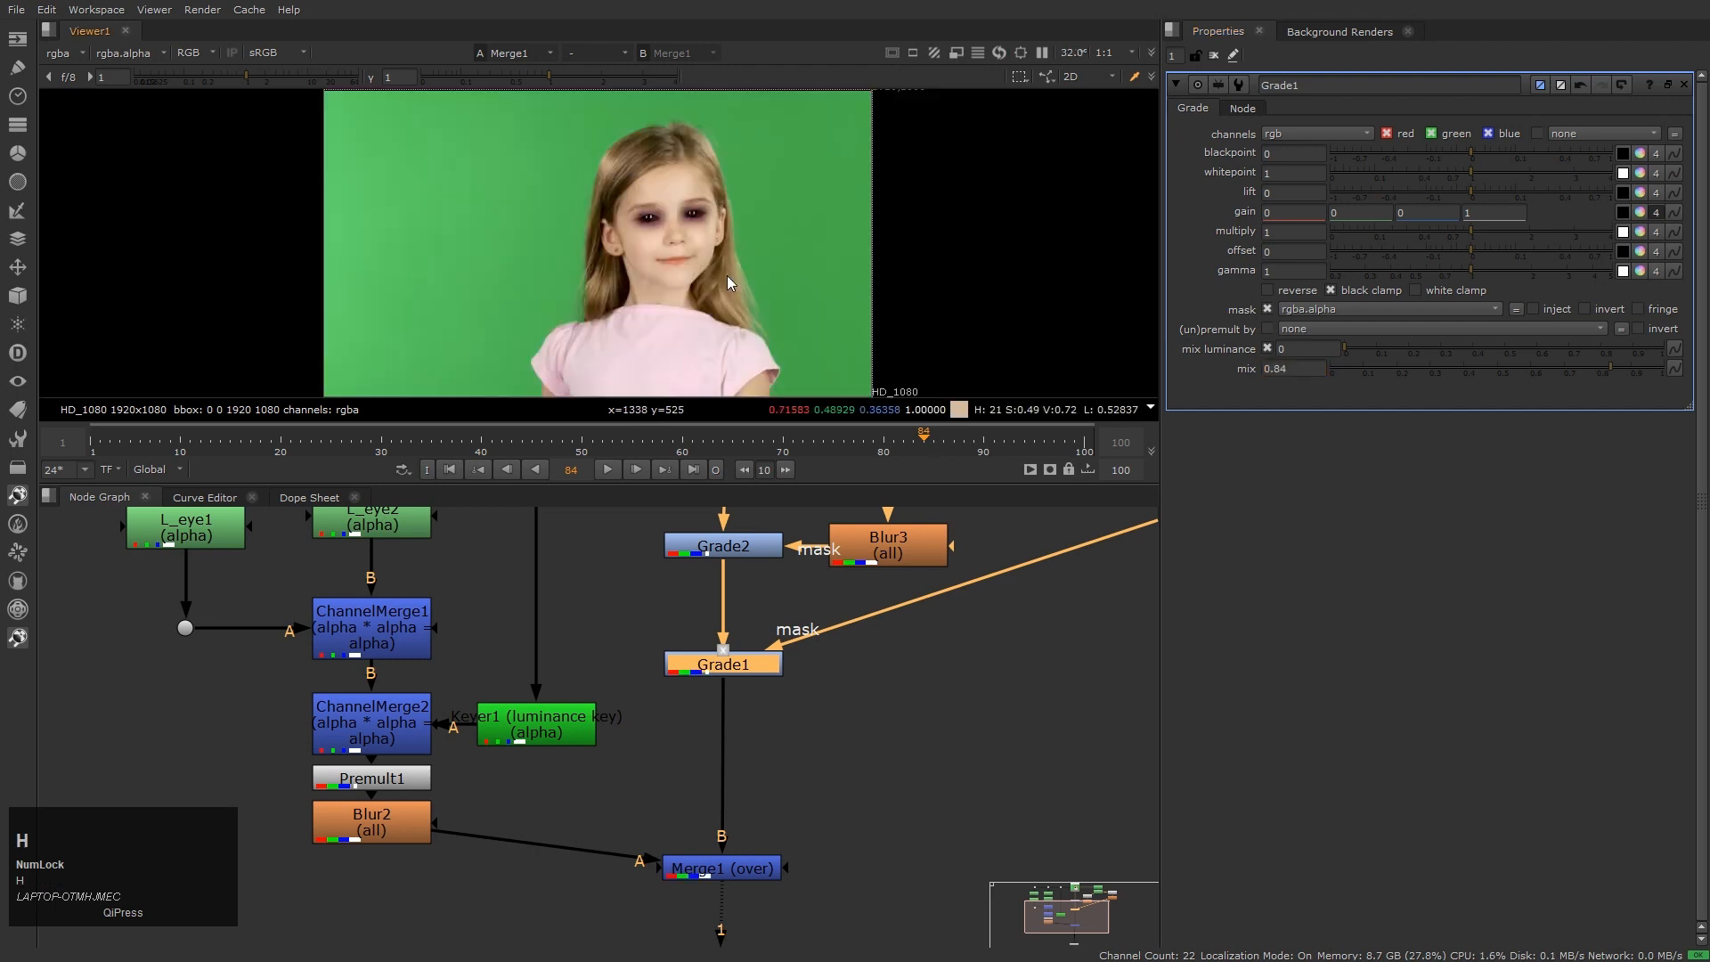
pyautogui.press('Home')
pyautogui.press('l')
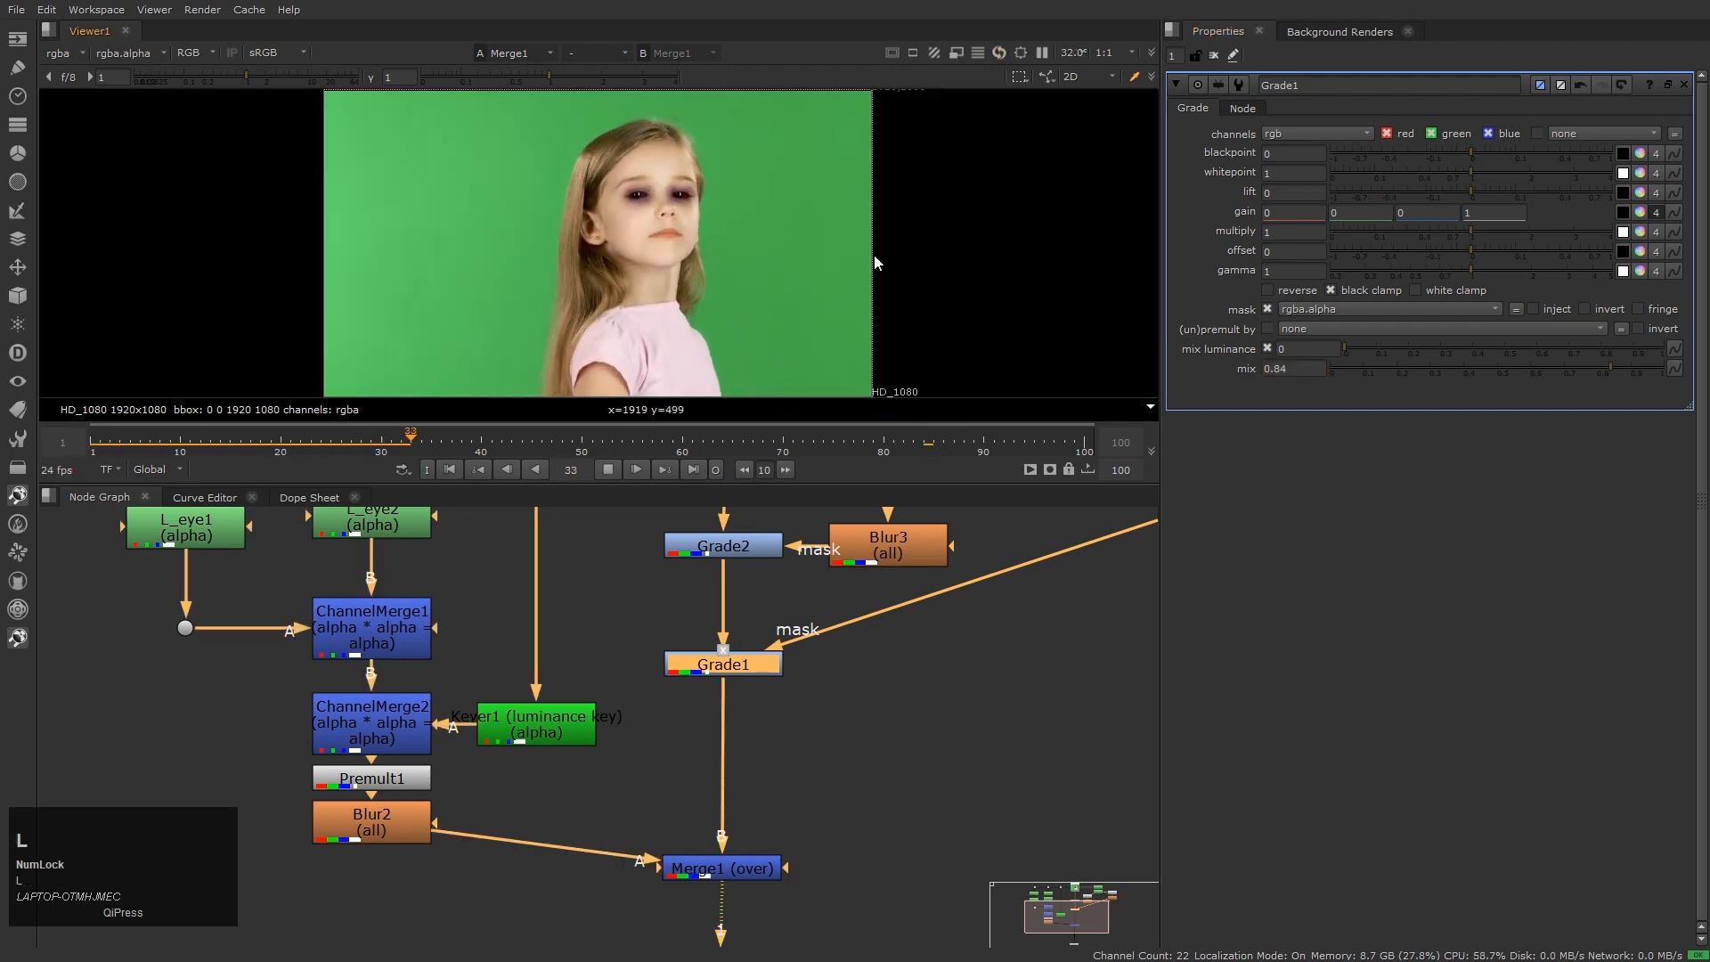
pyautogui.click(873, 254)
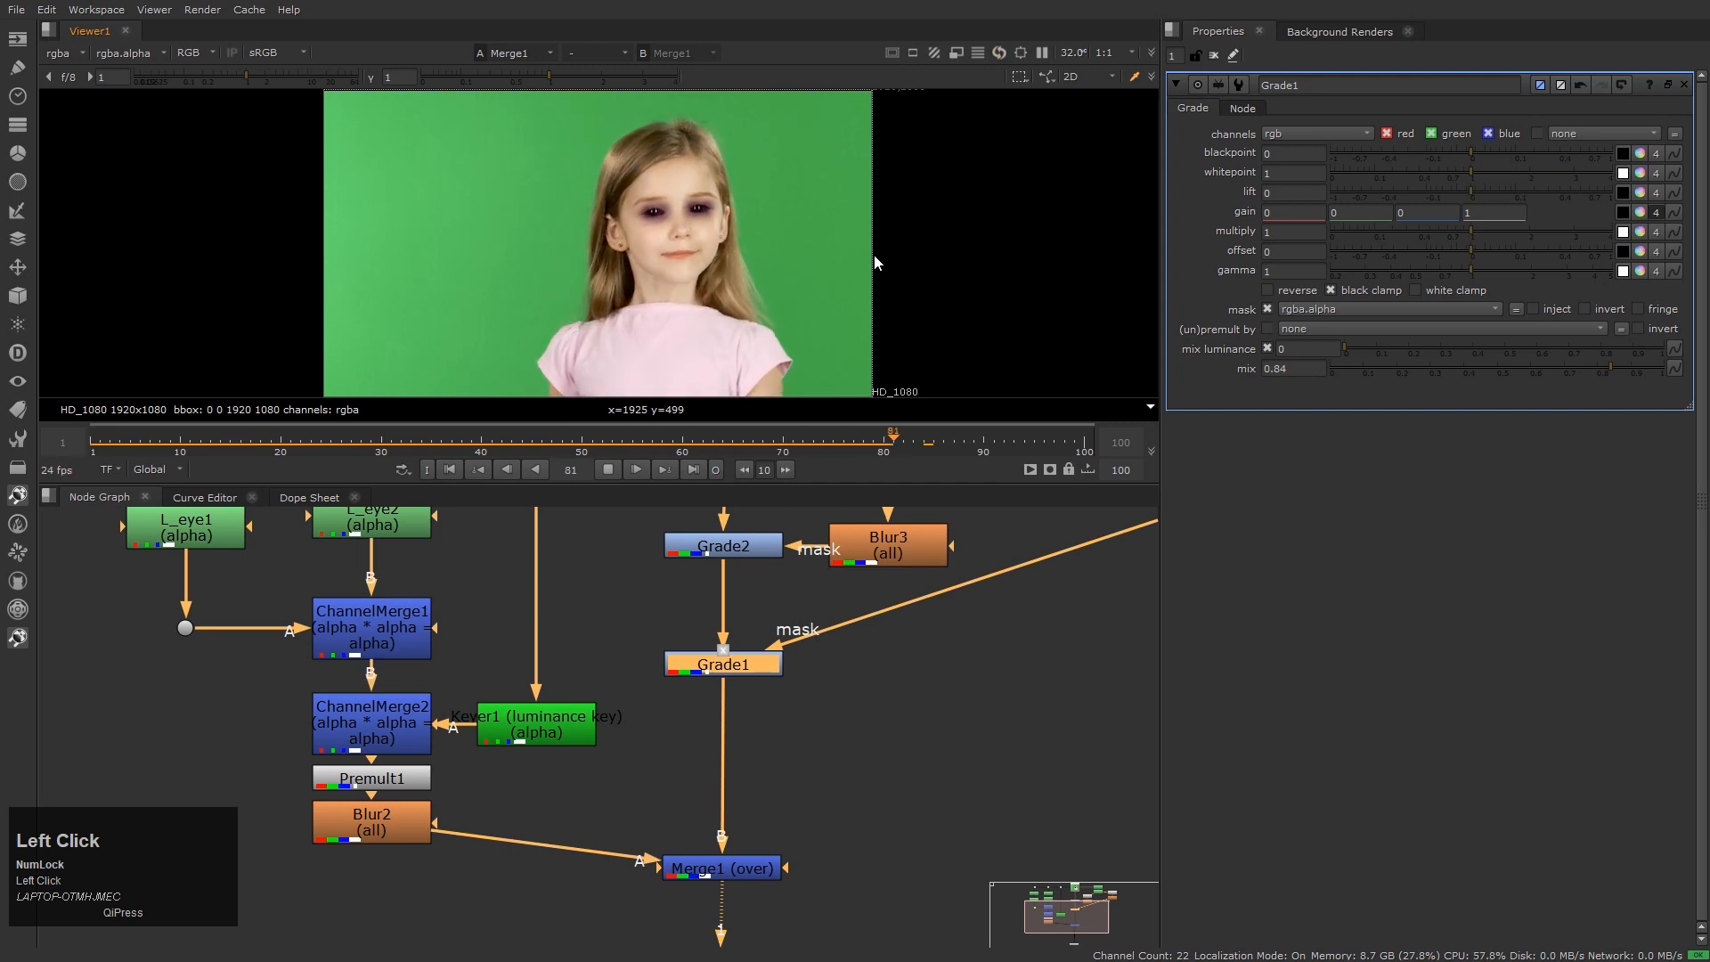
pyautogui.press('k')
pyautogui.click(971, 764)
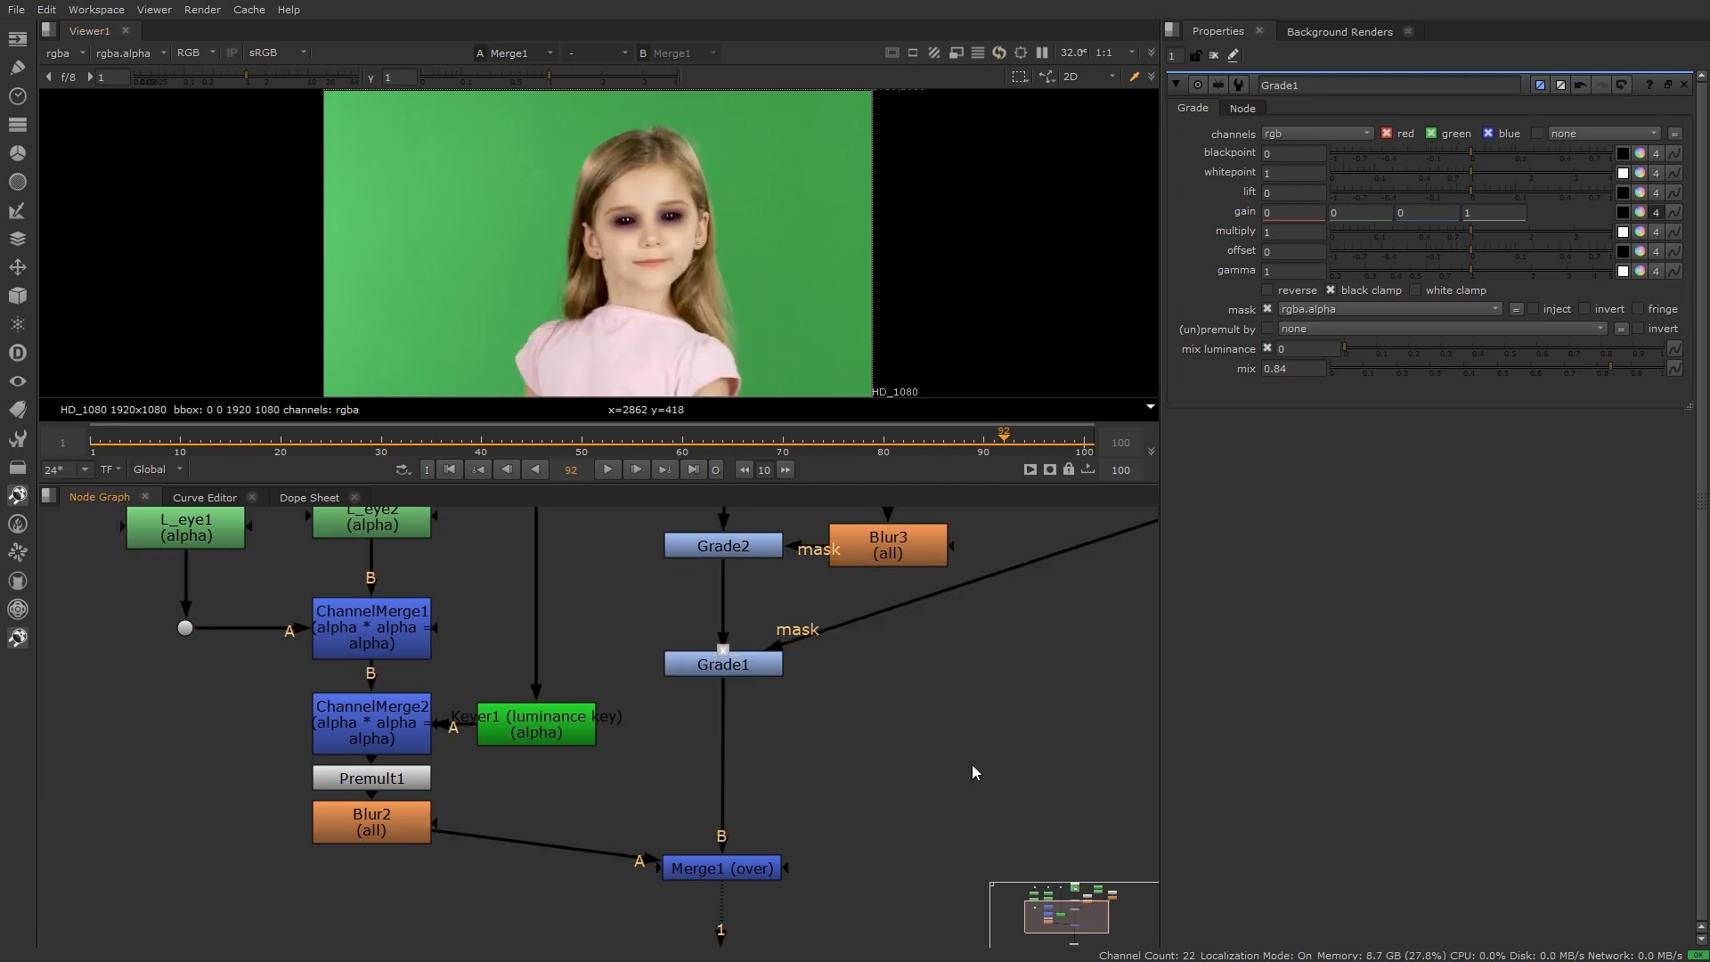